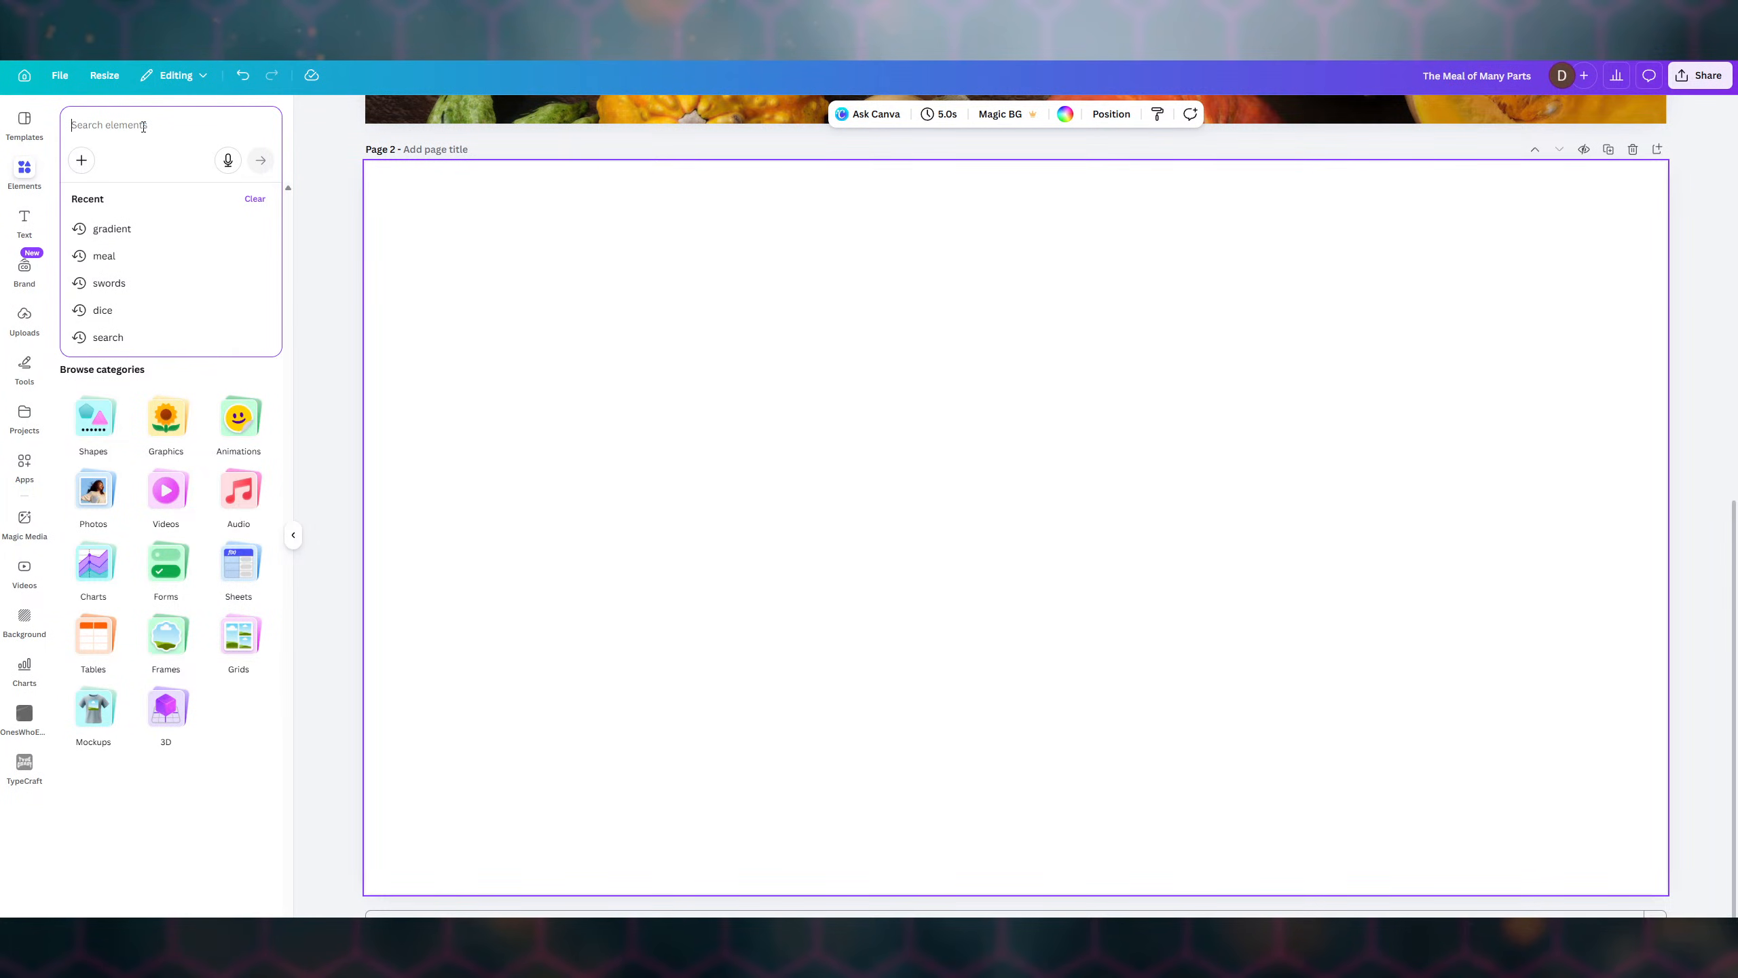
- Search Elements for 'meal' and filter the results to photos
text(meal)
key(Return)
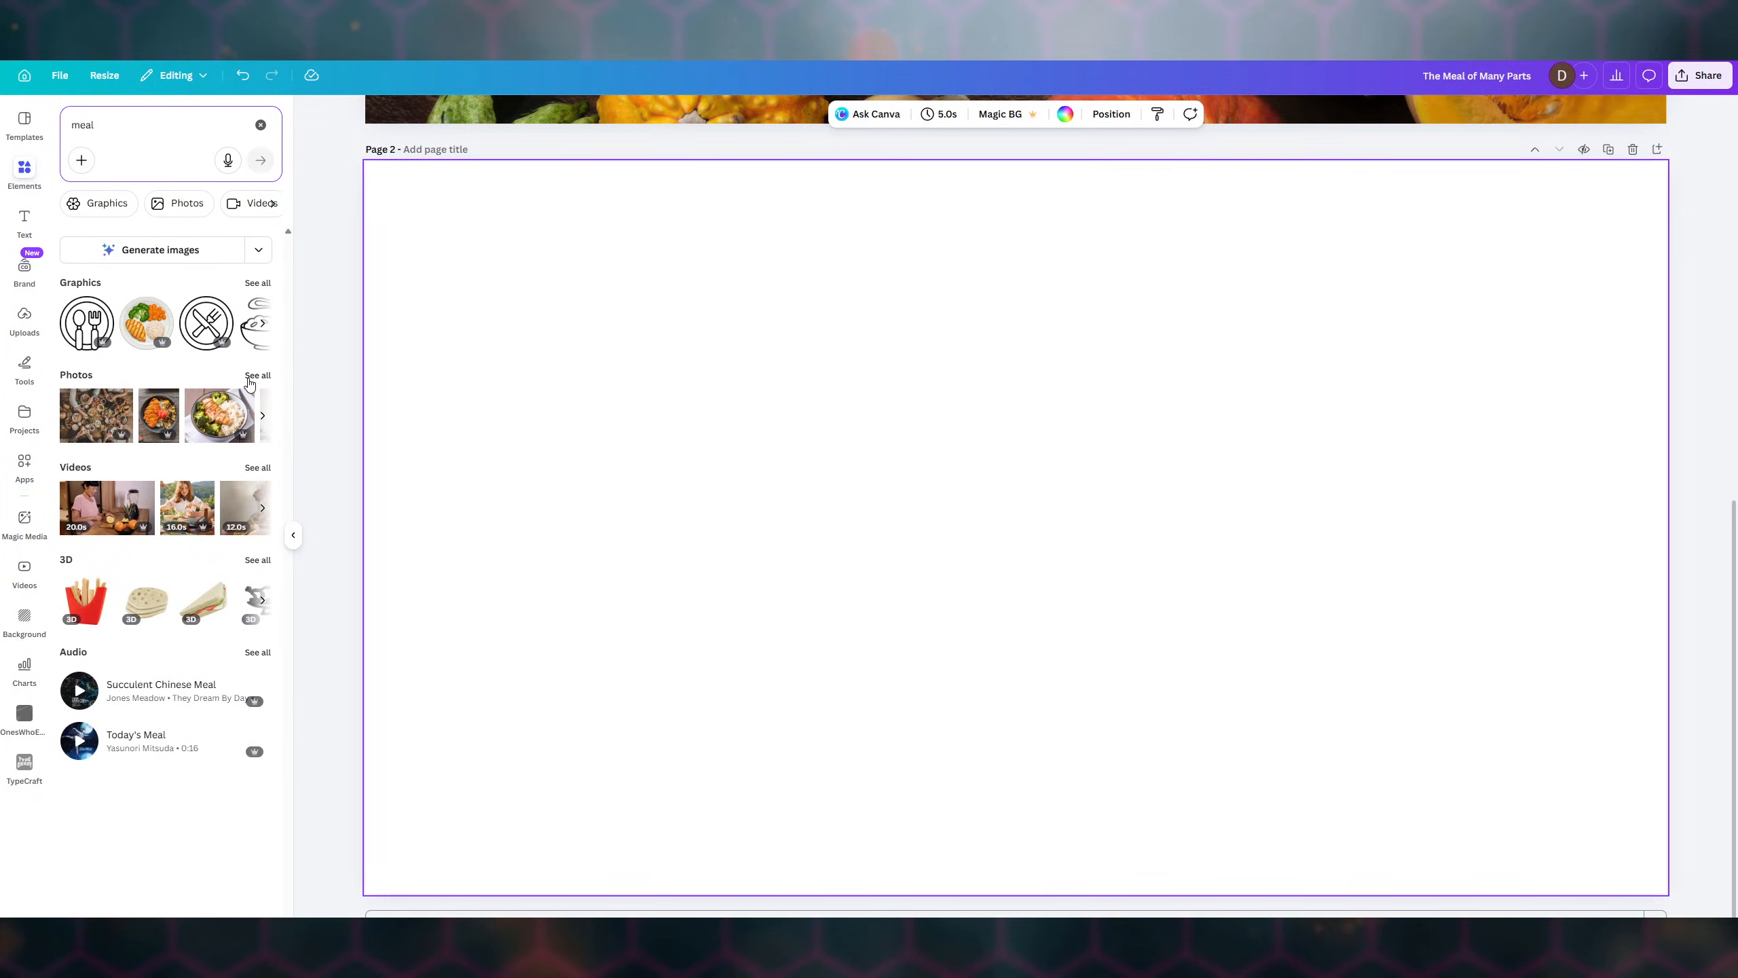
click(260, 377)
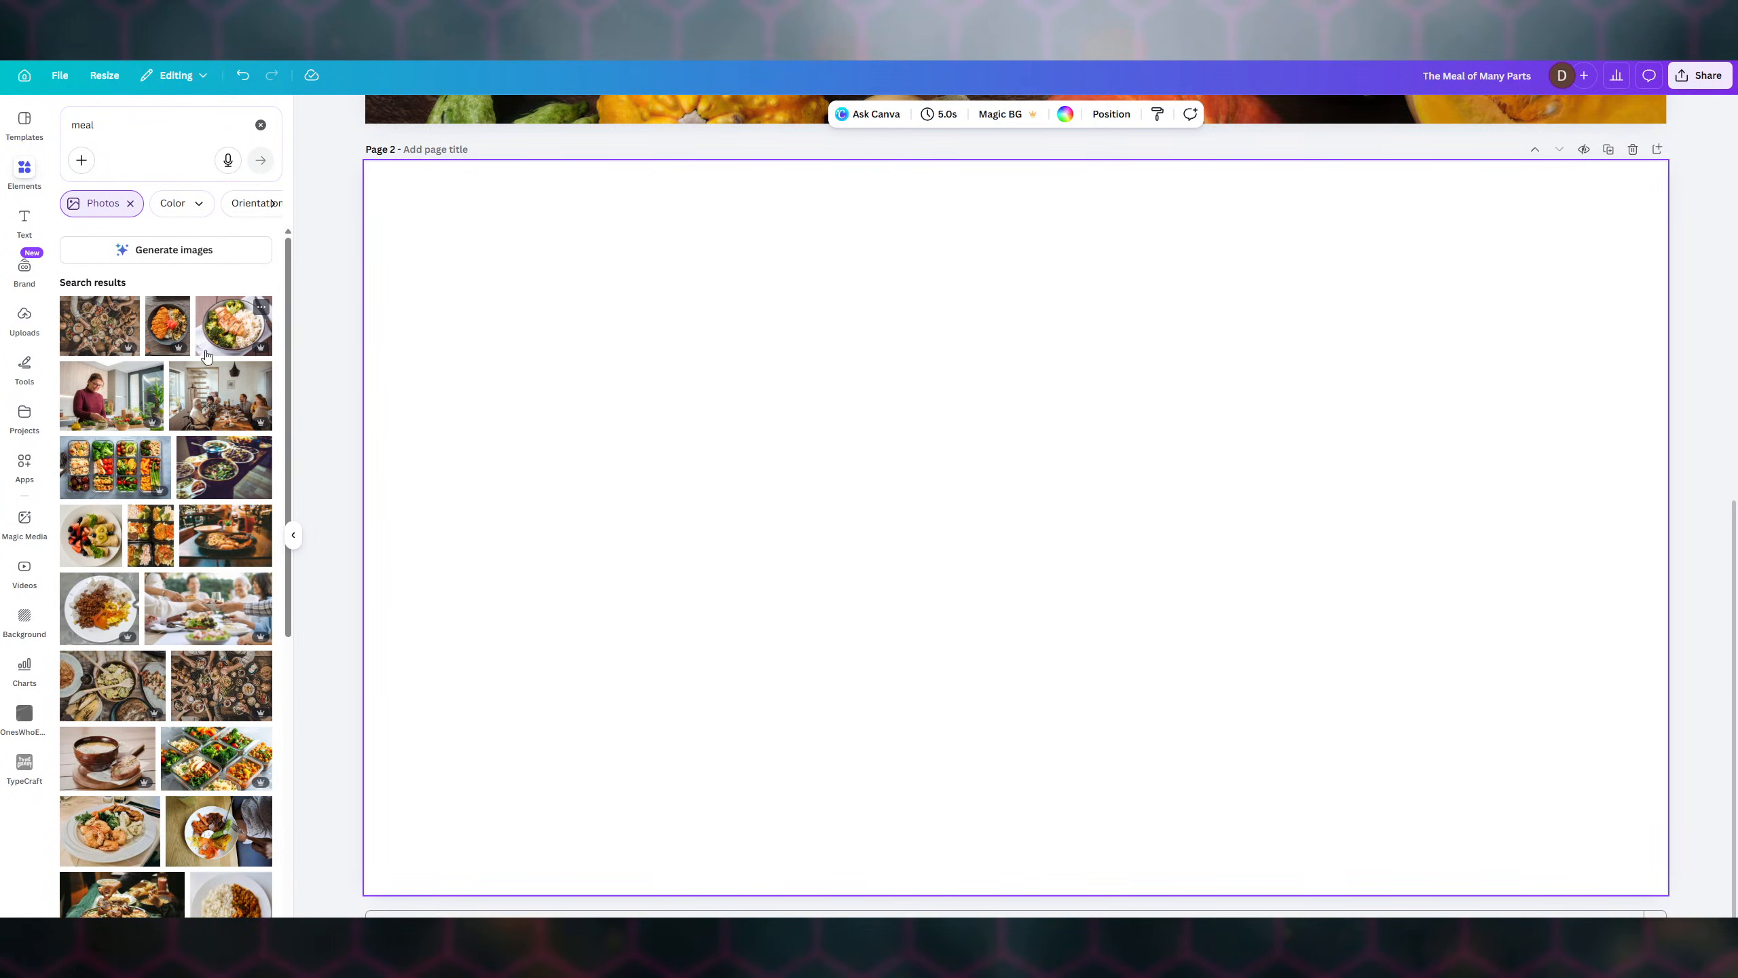
- Place the overhead table-feast photo on page 2
scroll(194, 390, down, 2)
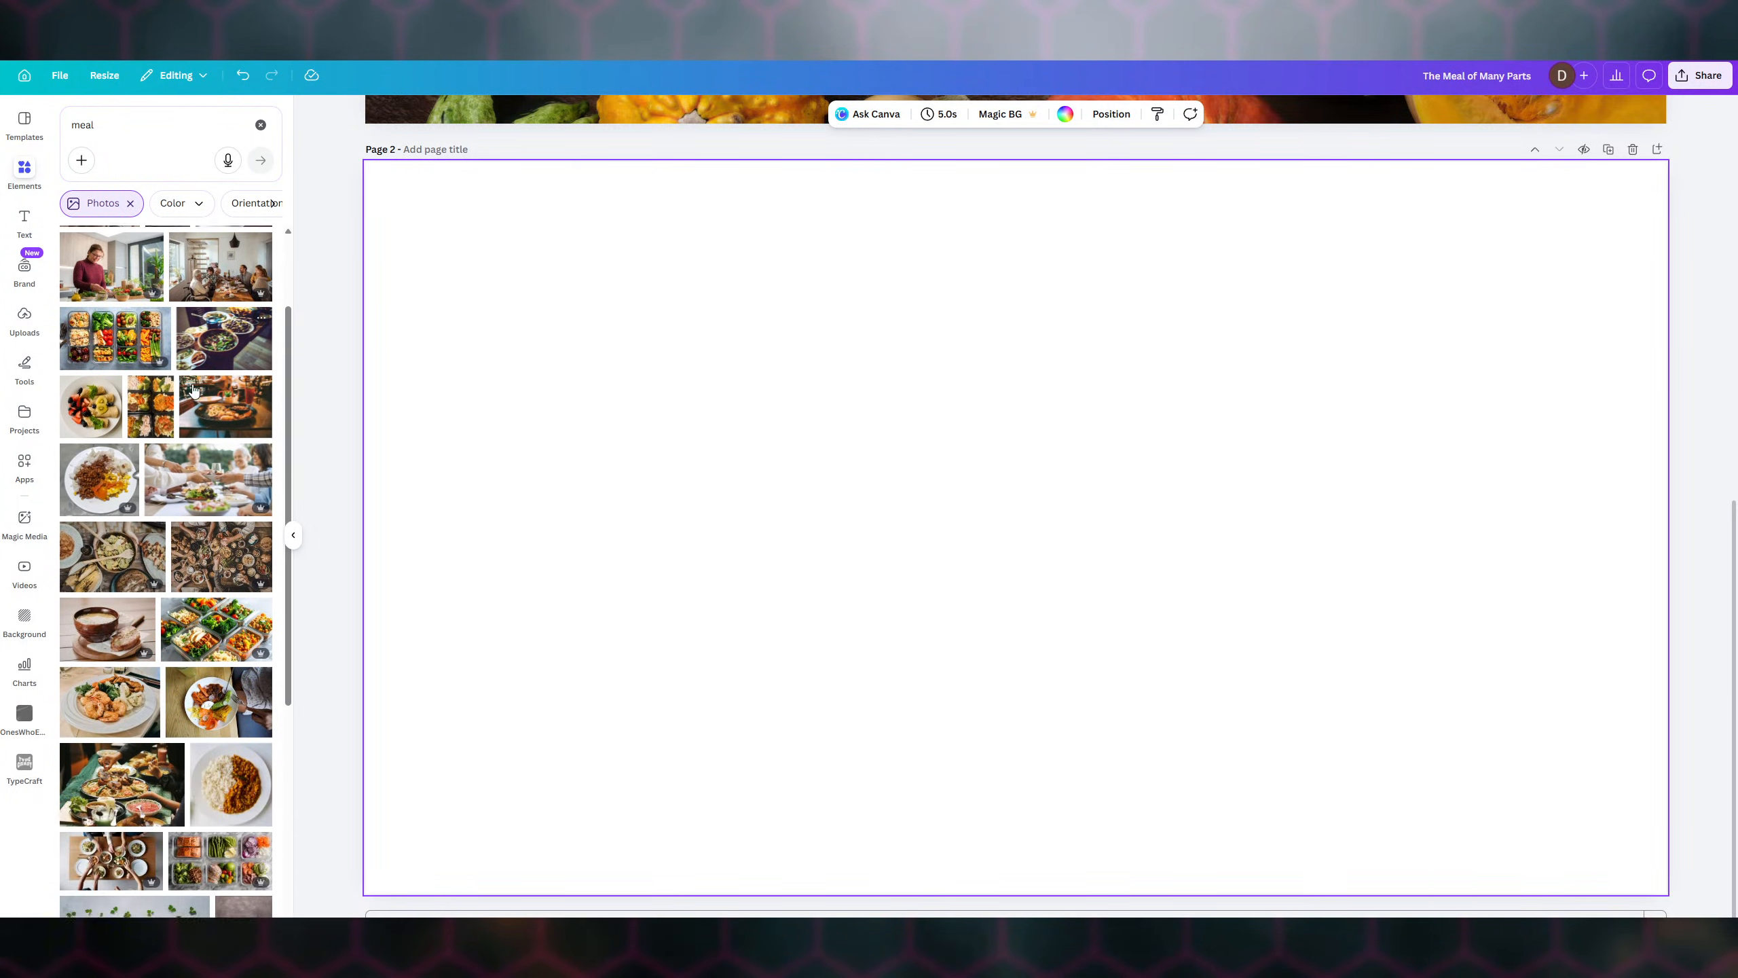
scroll(194, 390, down, 3)
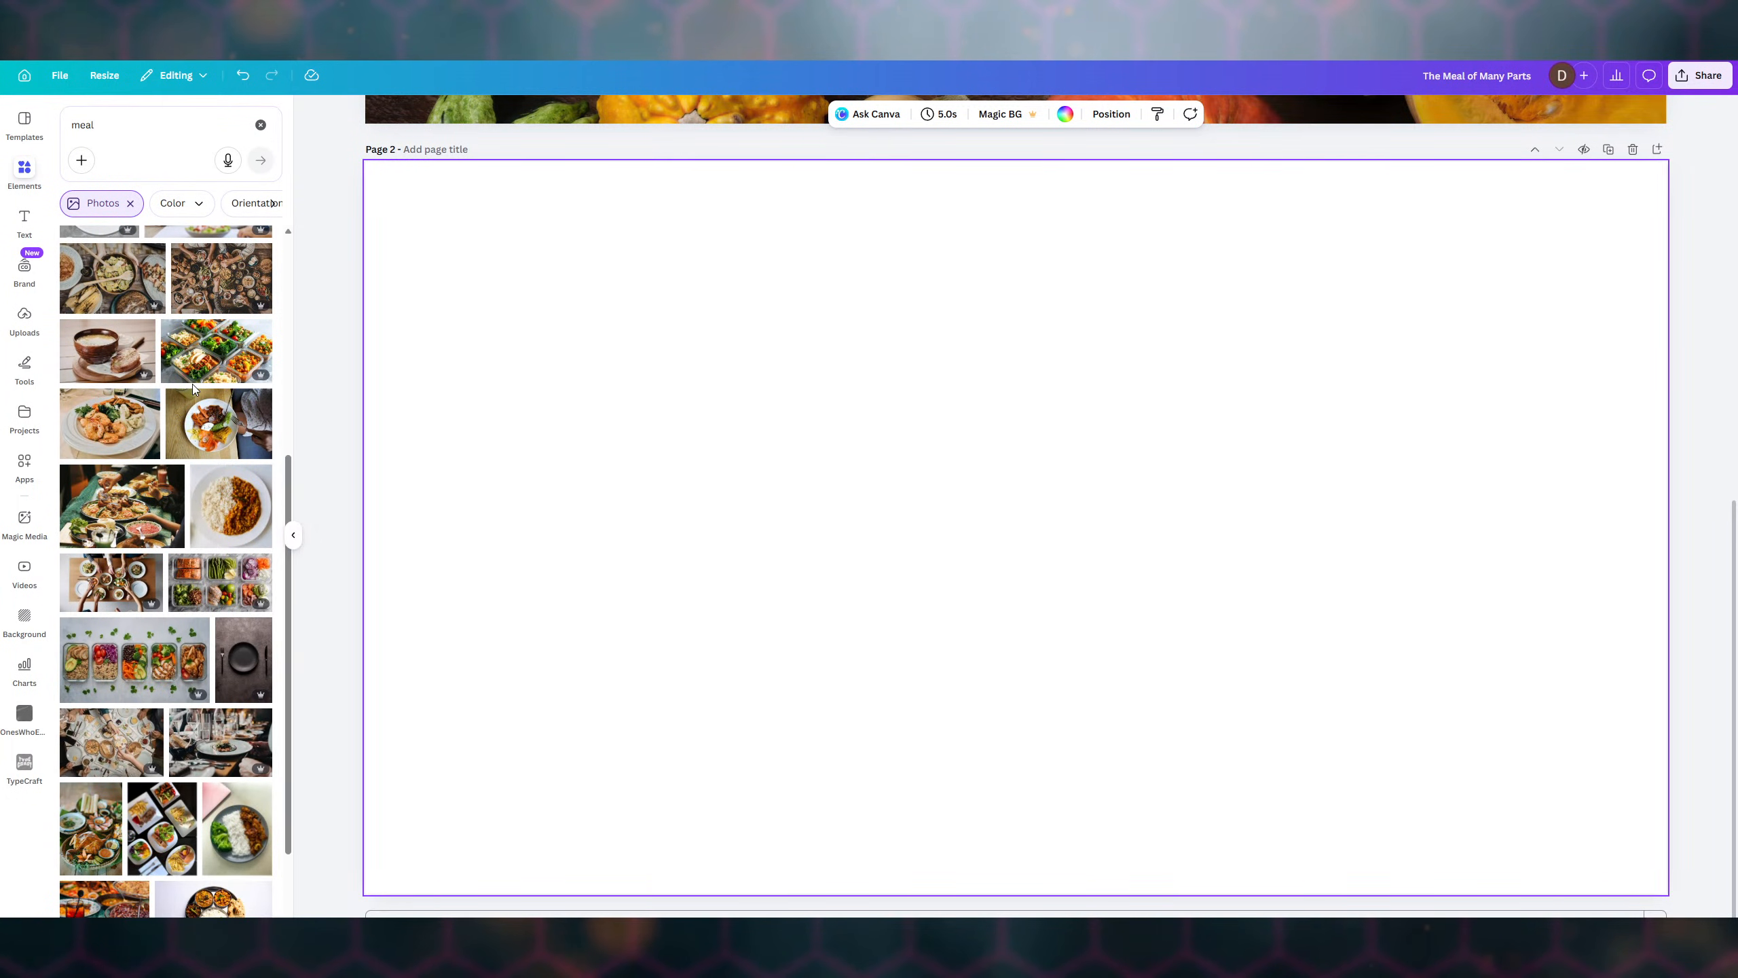
scroll(192, 385, up, 1)
click(214, 399)
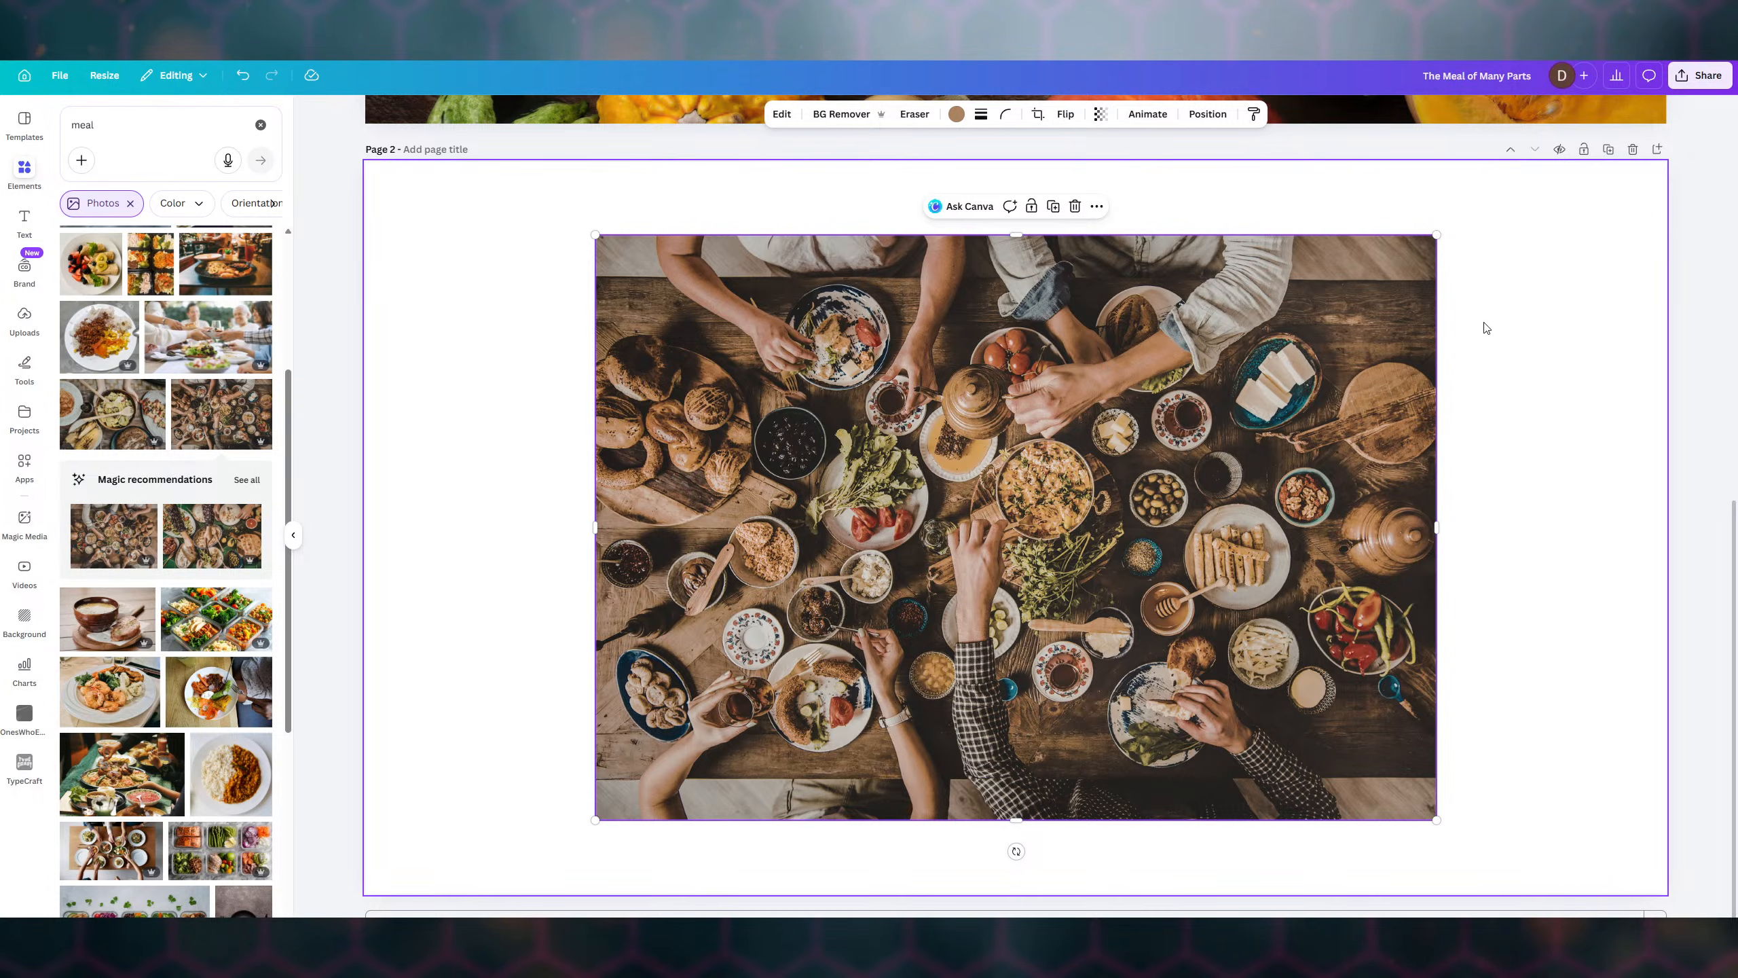
click(1074, 207)
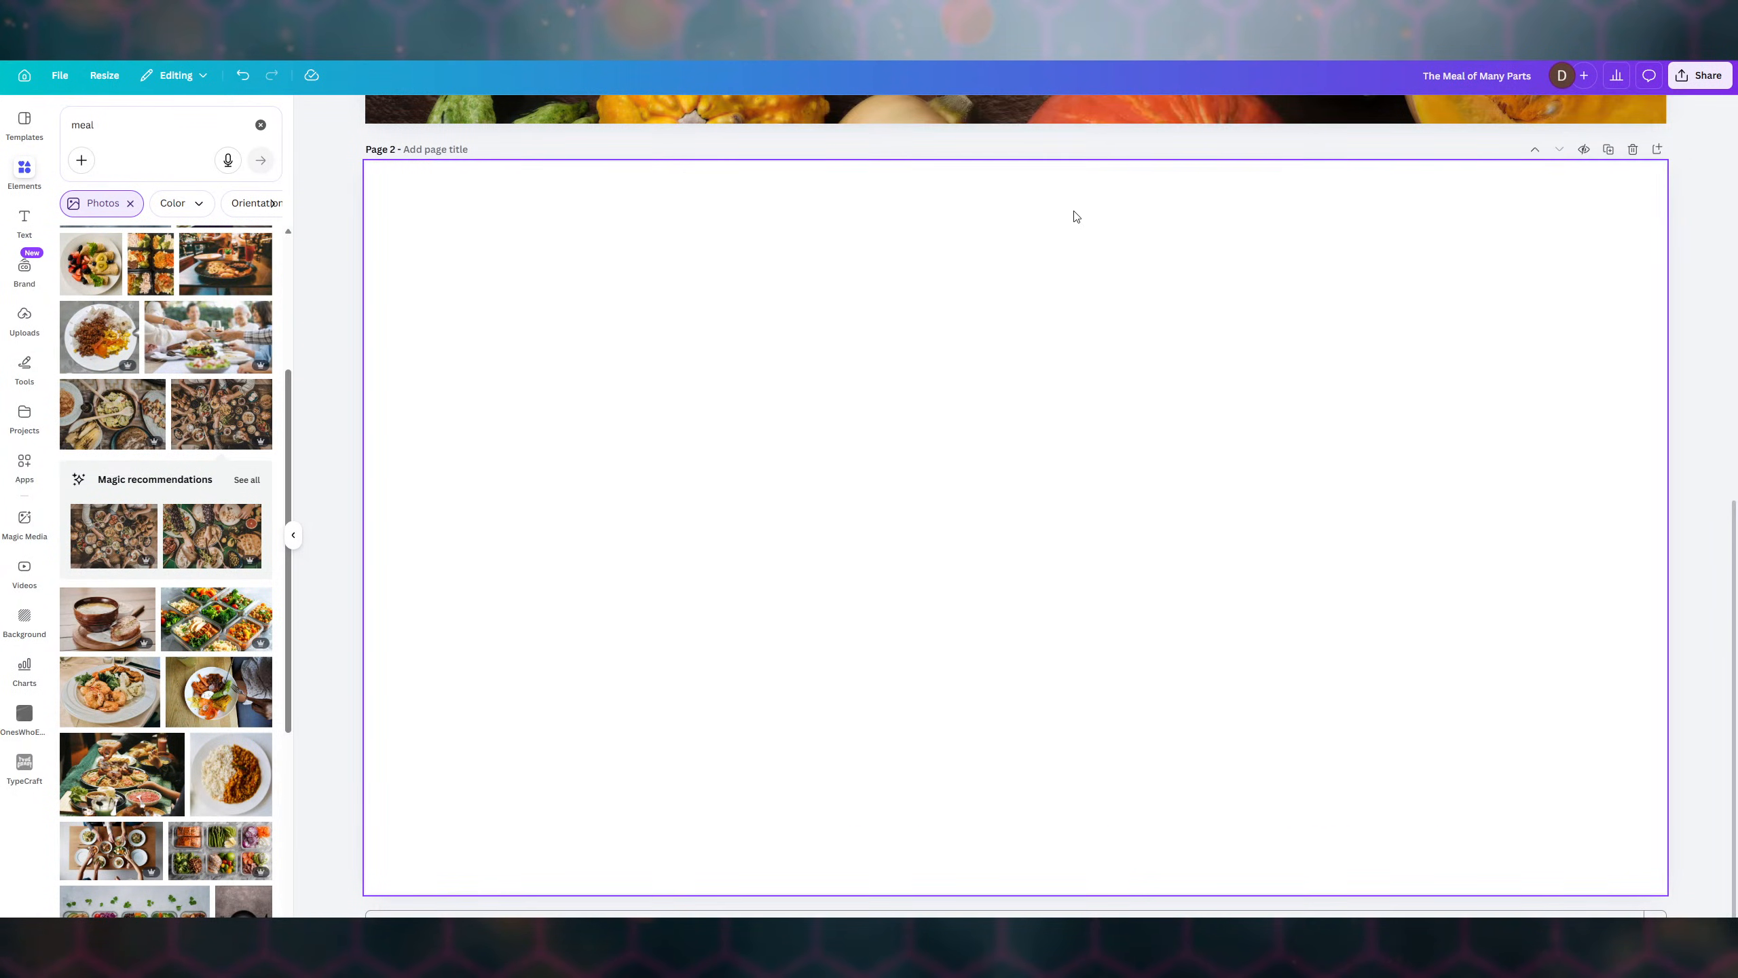
scroll(170, 411, down, 3)
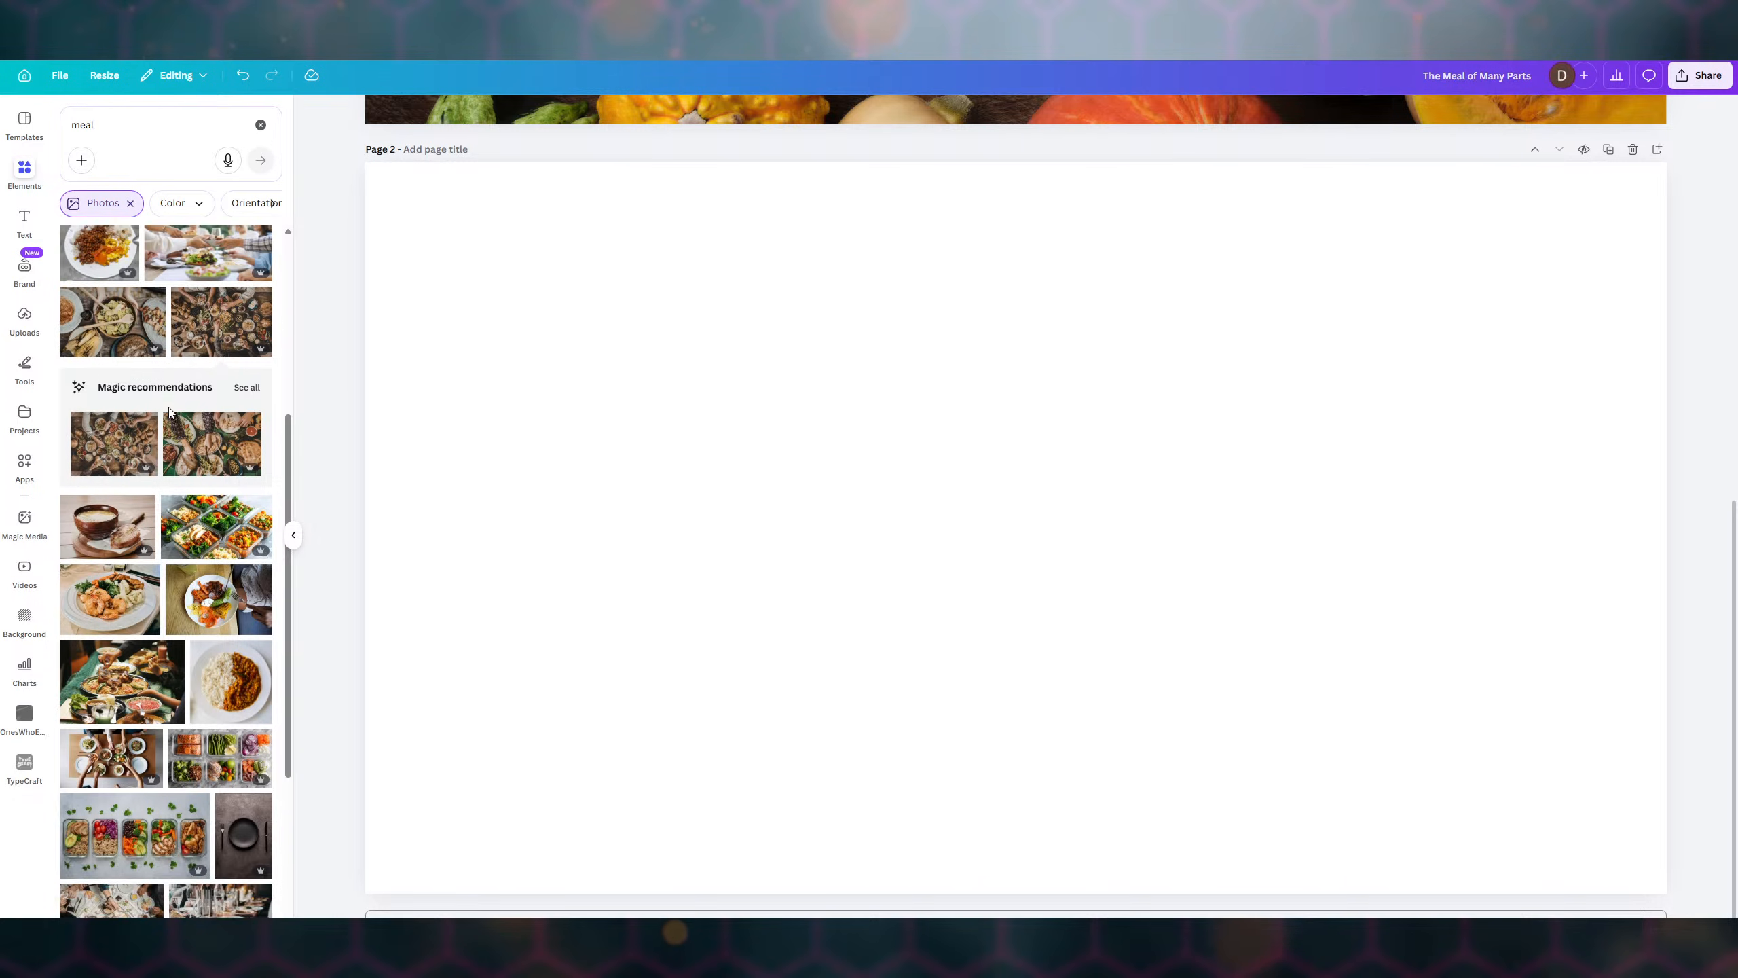
scroll(170, 411, down, 5)
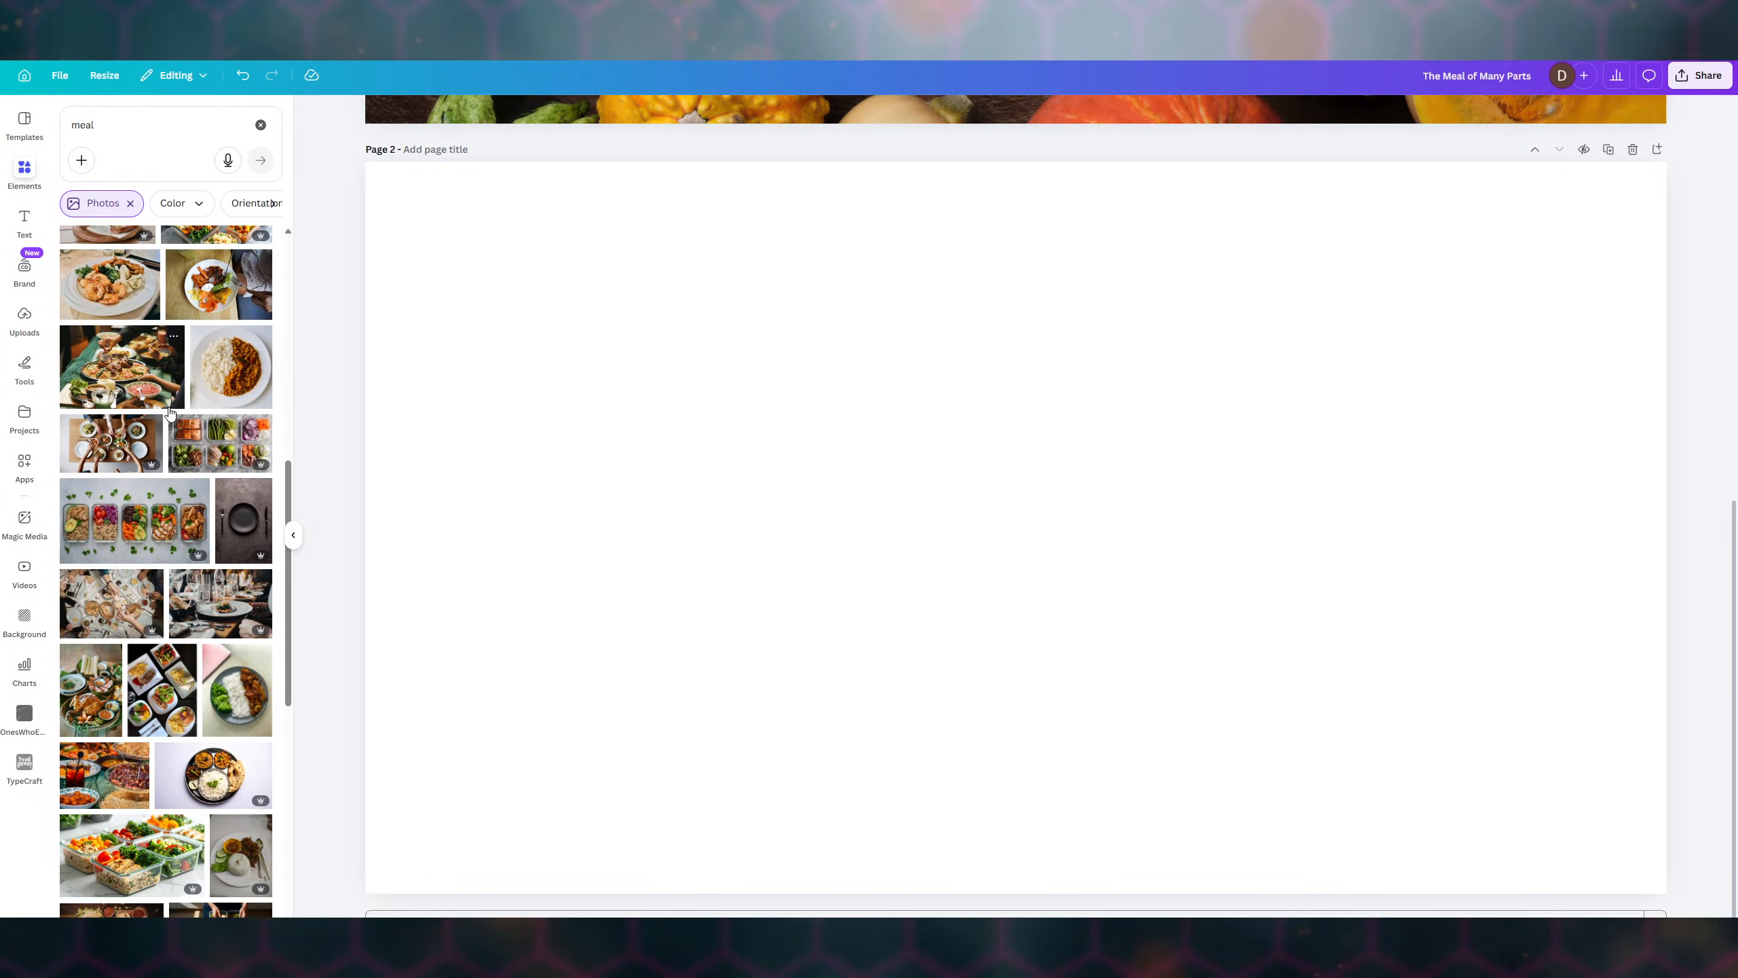
scroll(169, 411, down, 4)
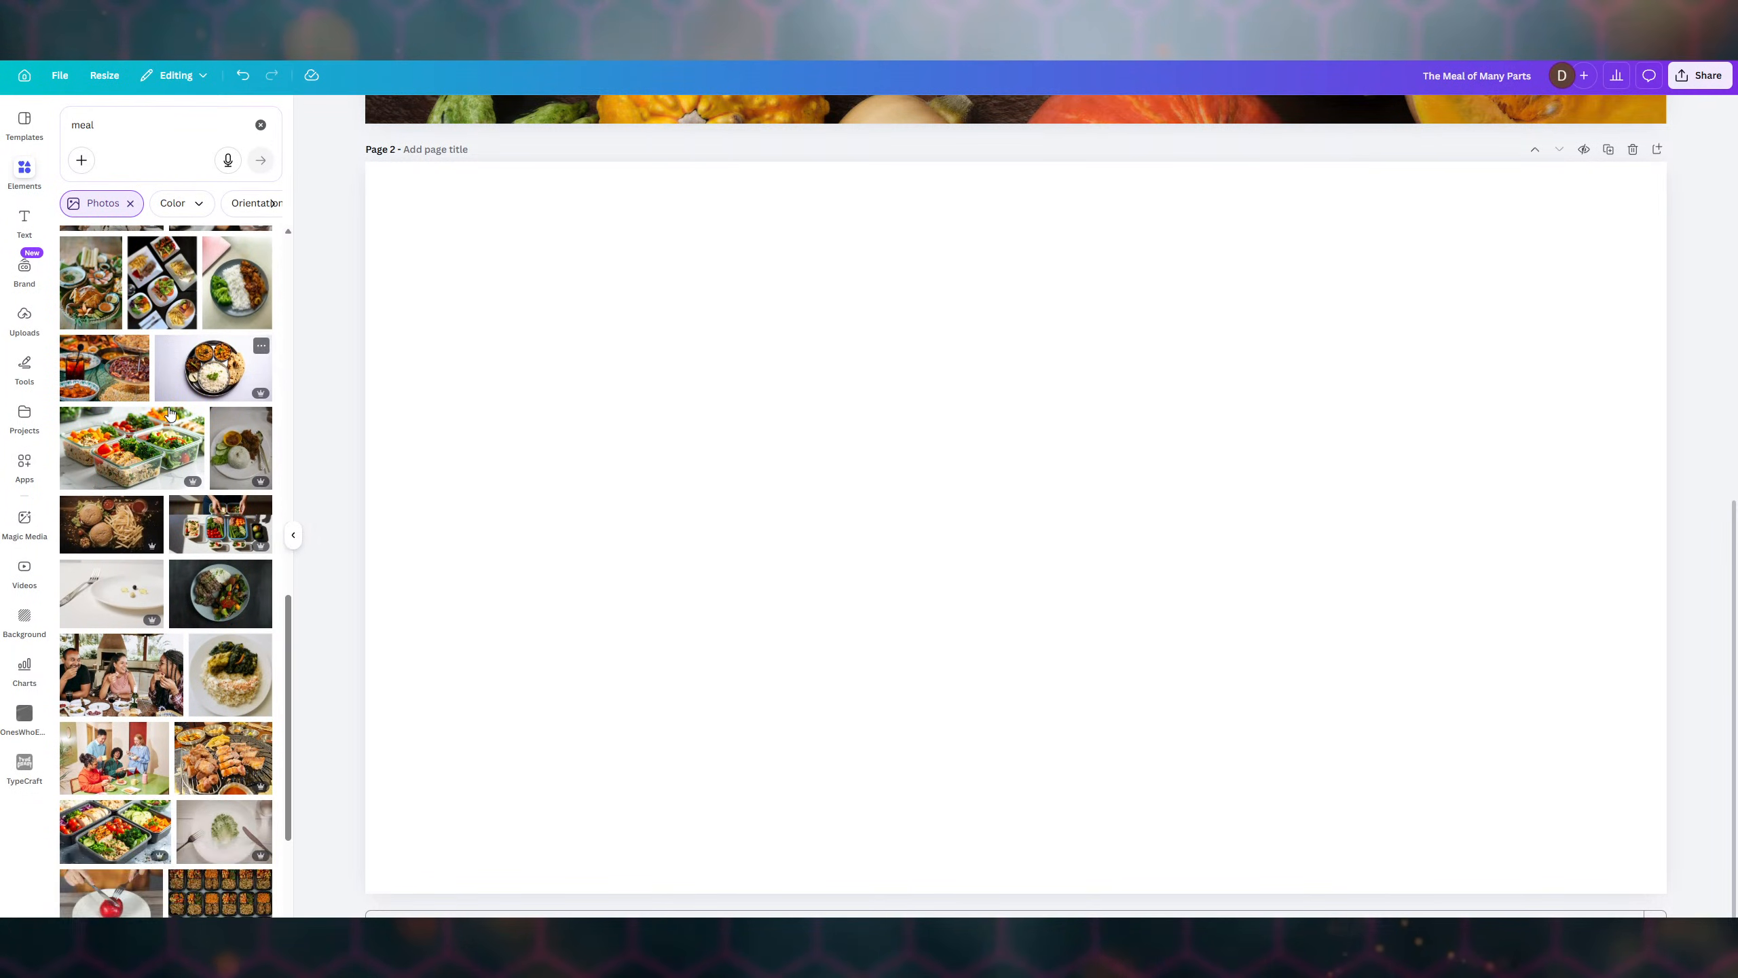
scroll(170, 412, down, 4)
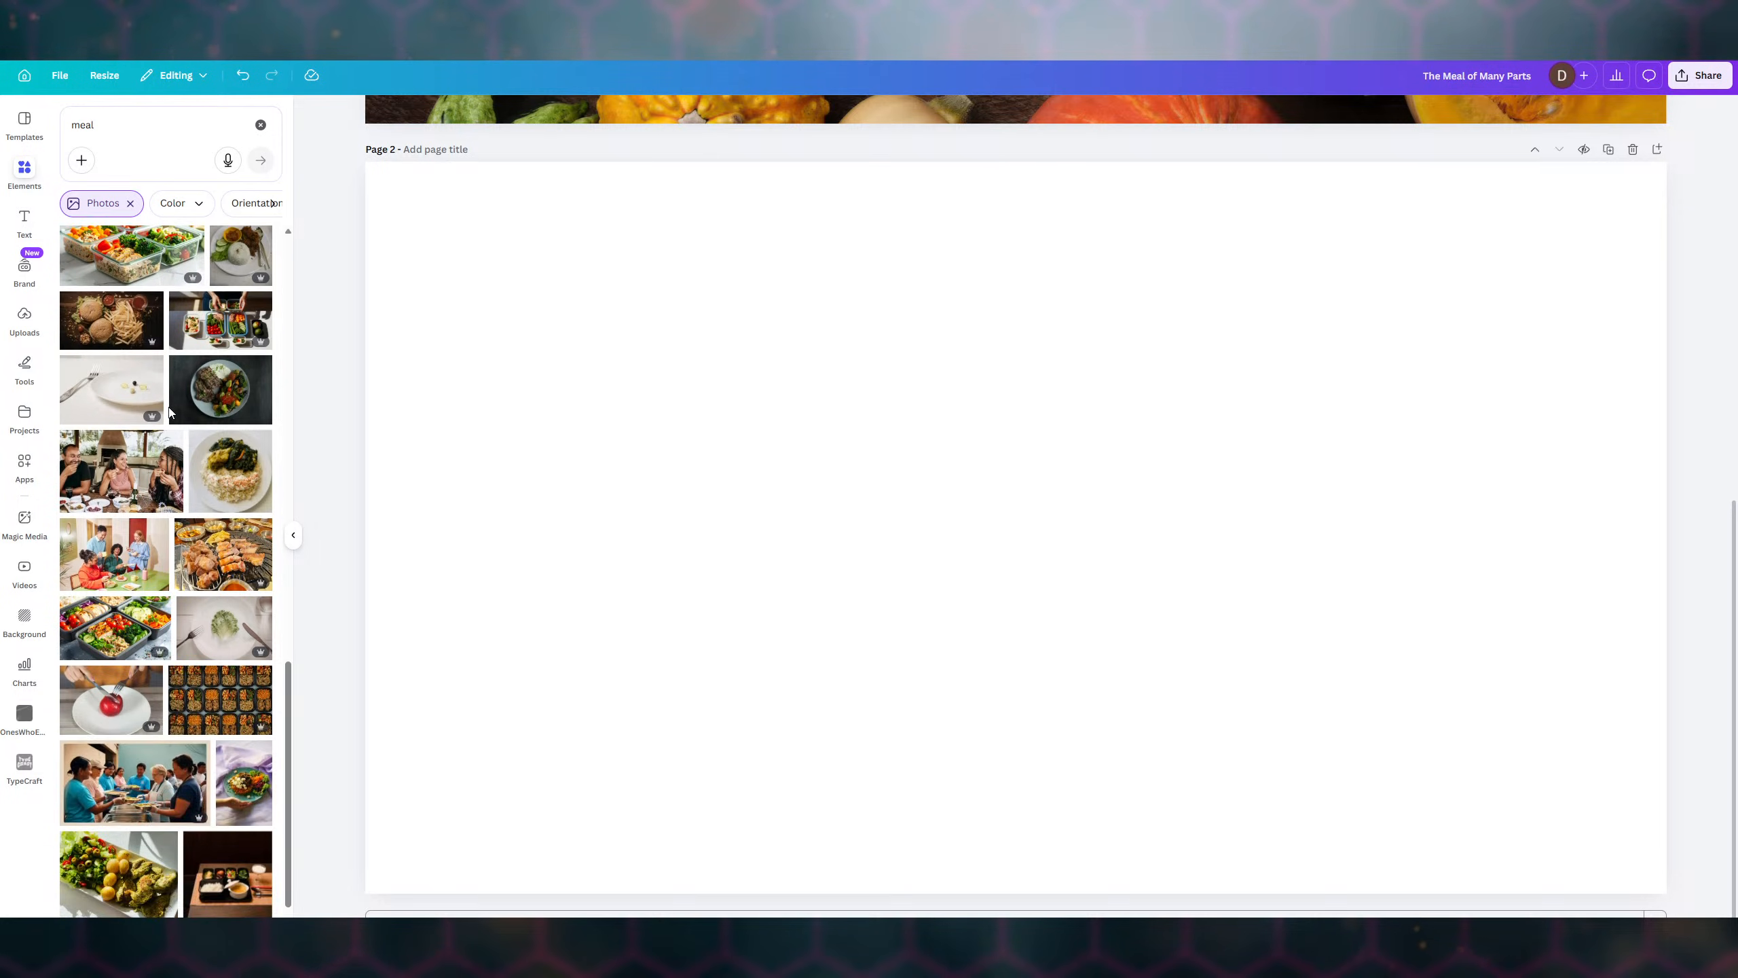
scroll(169, 412, down, 3)
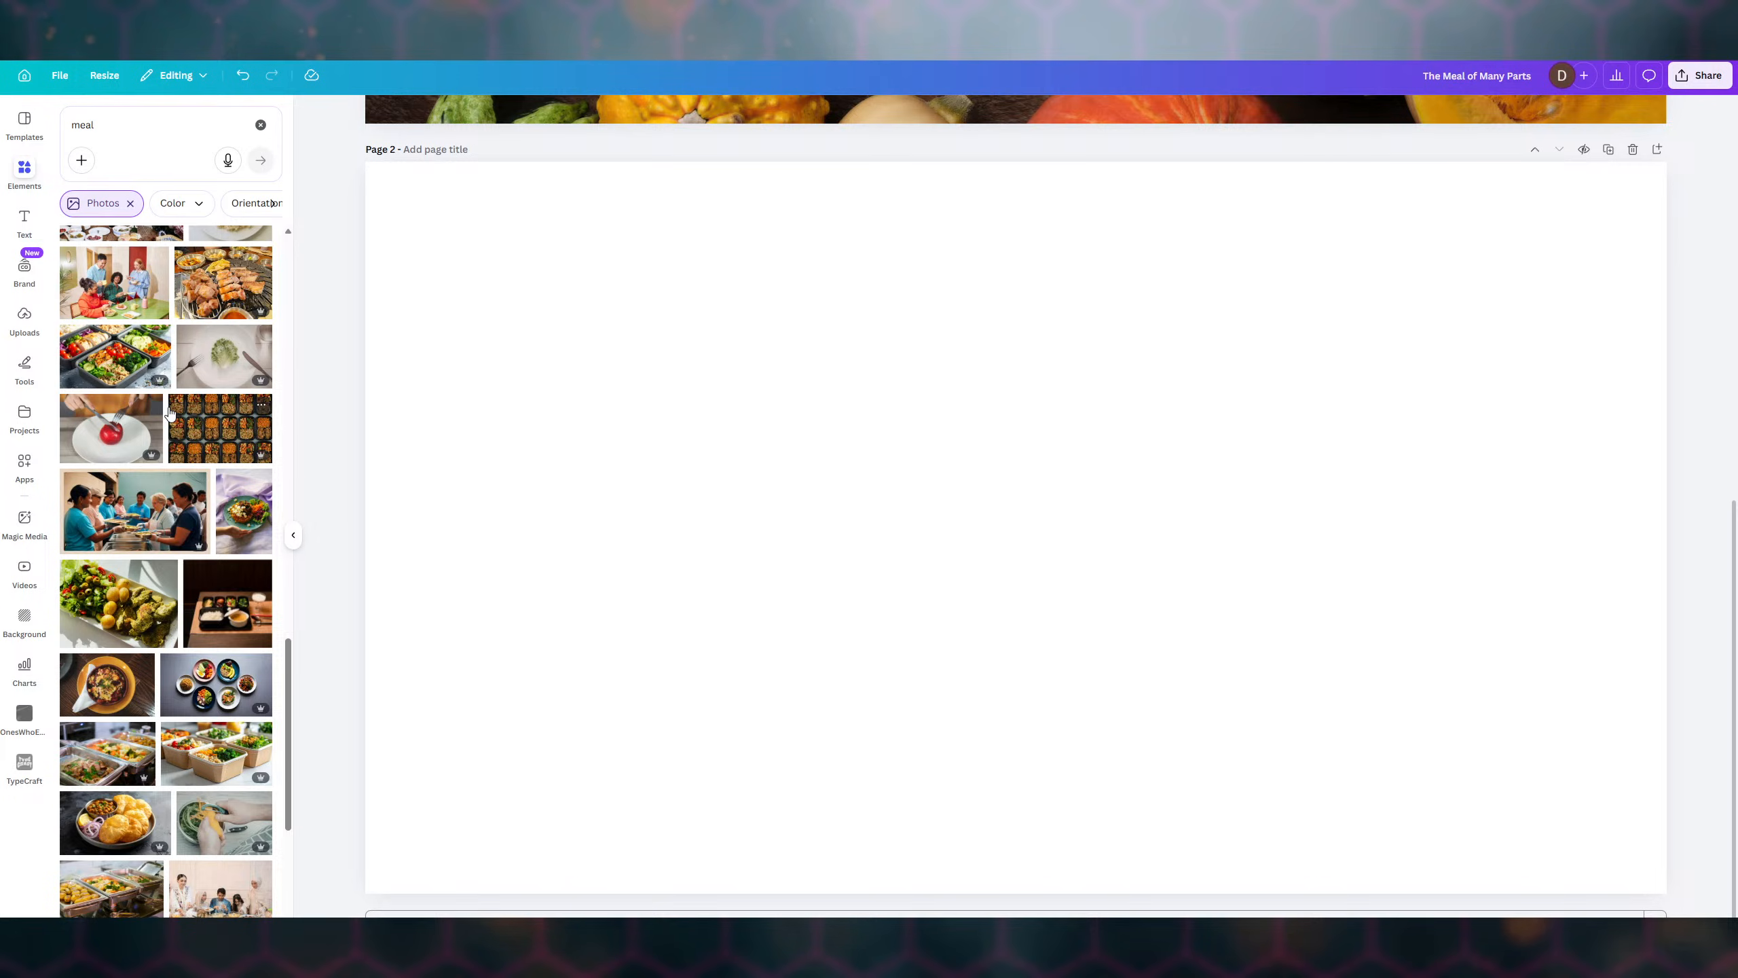
scroll(171, 412, down, 3)
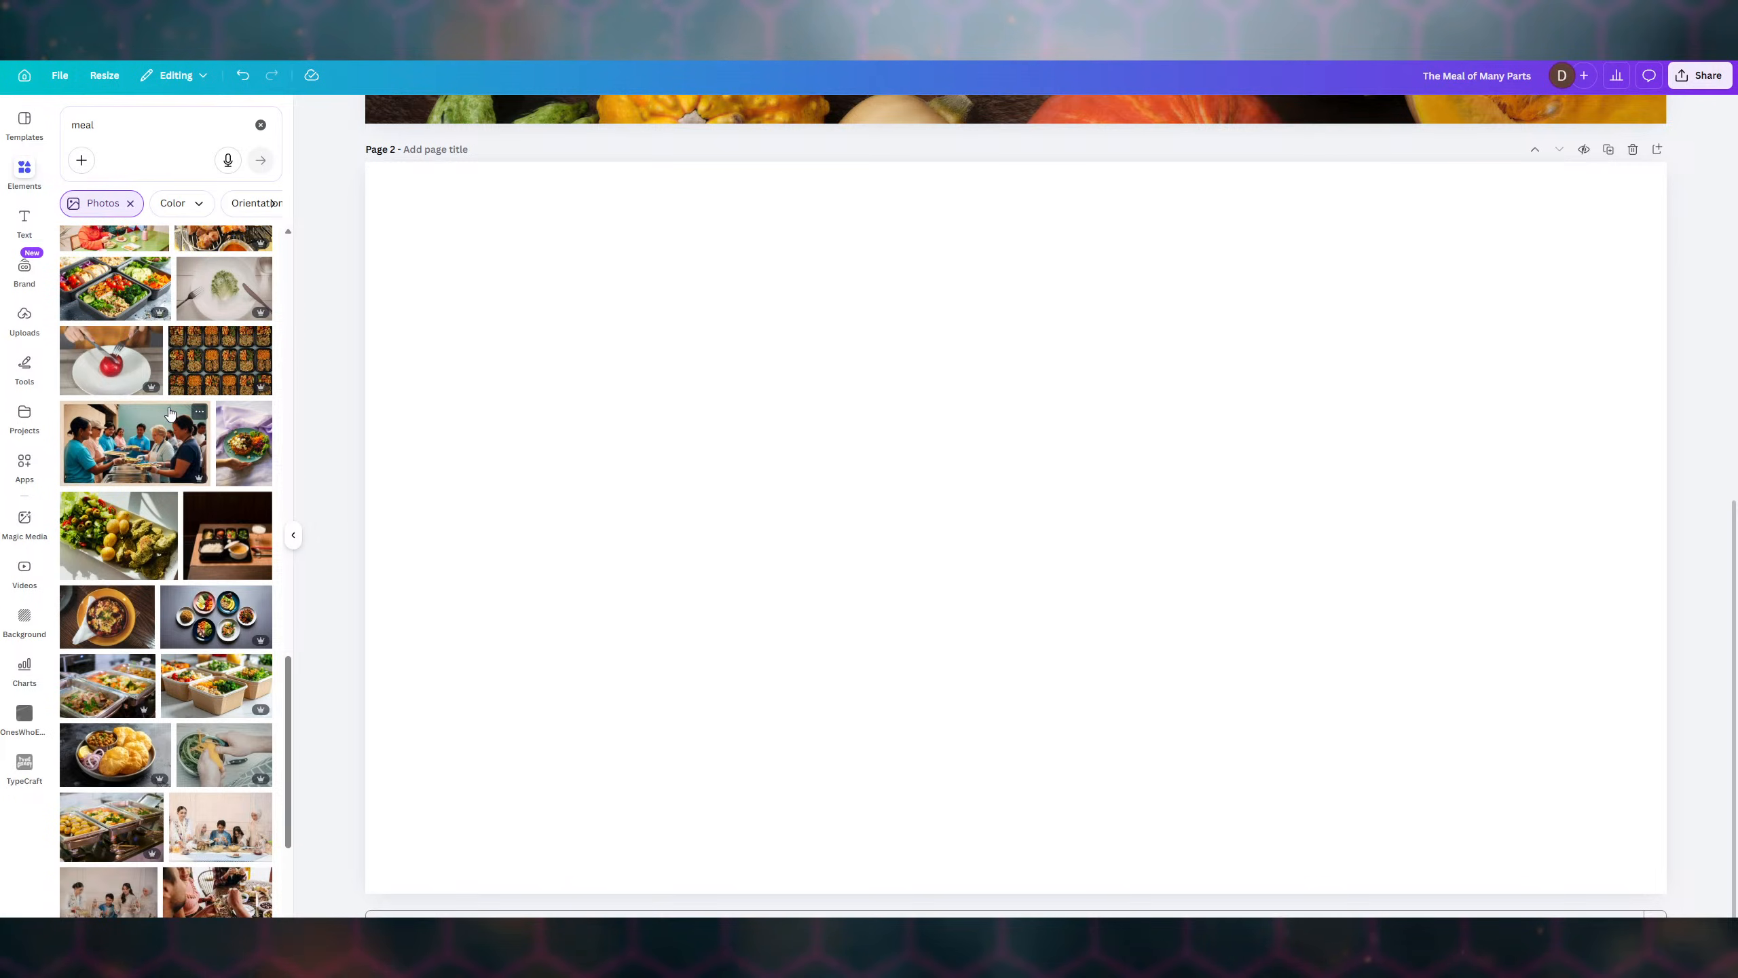
scroll(170, 412, down, 3)
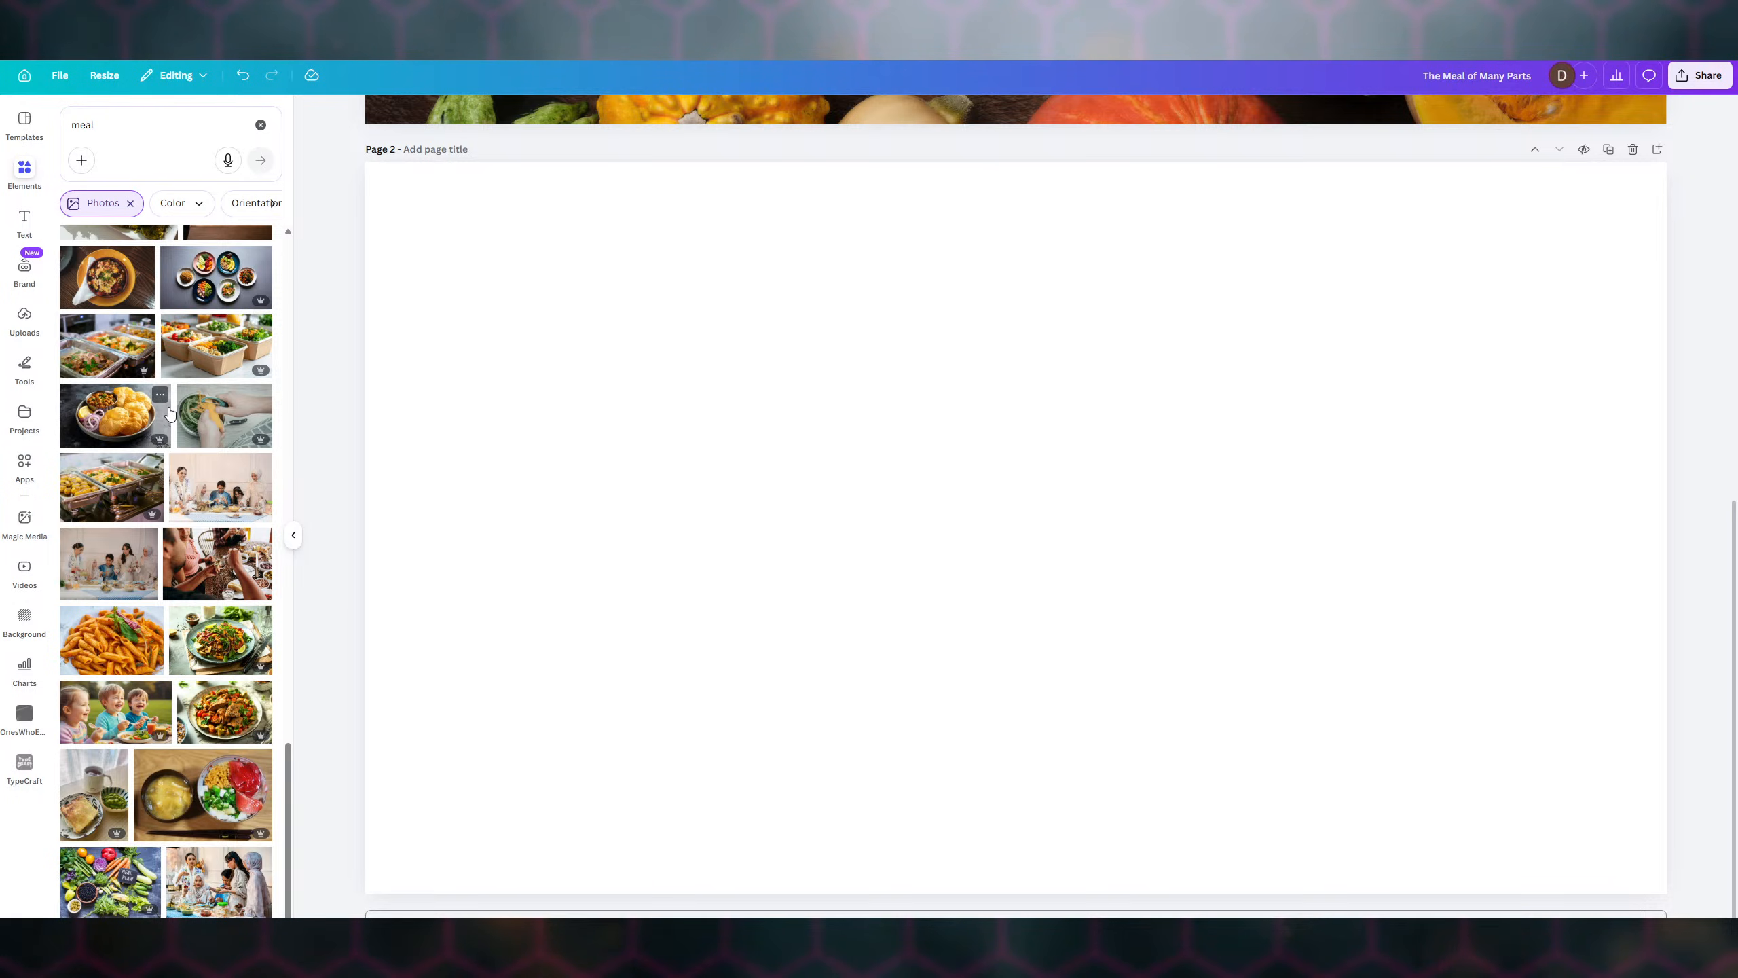
scroll(170, 411, down, 3)
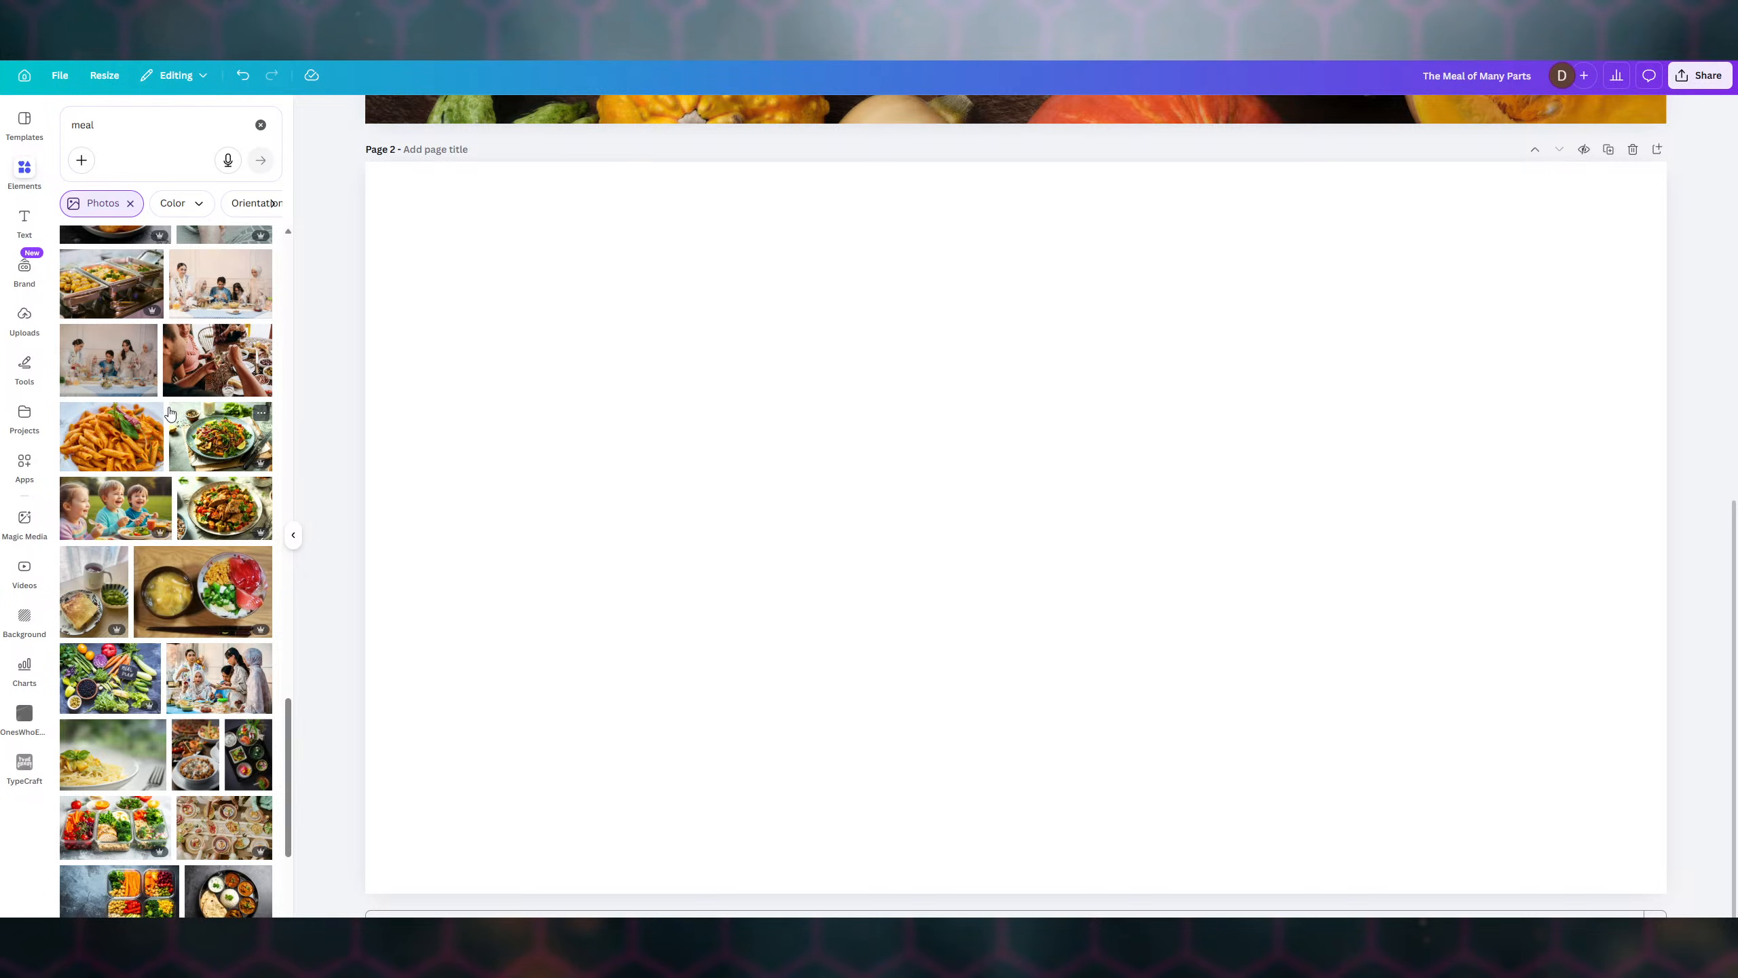
scroll(170, 411, down, 2)
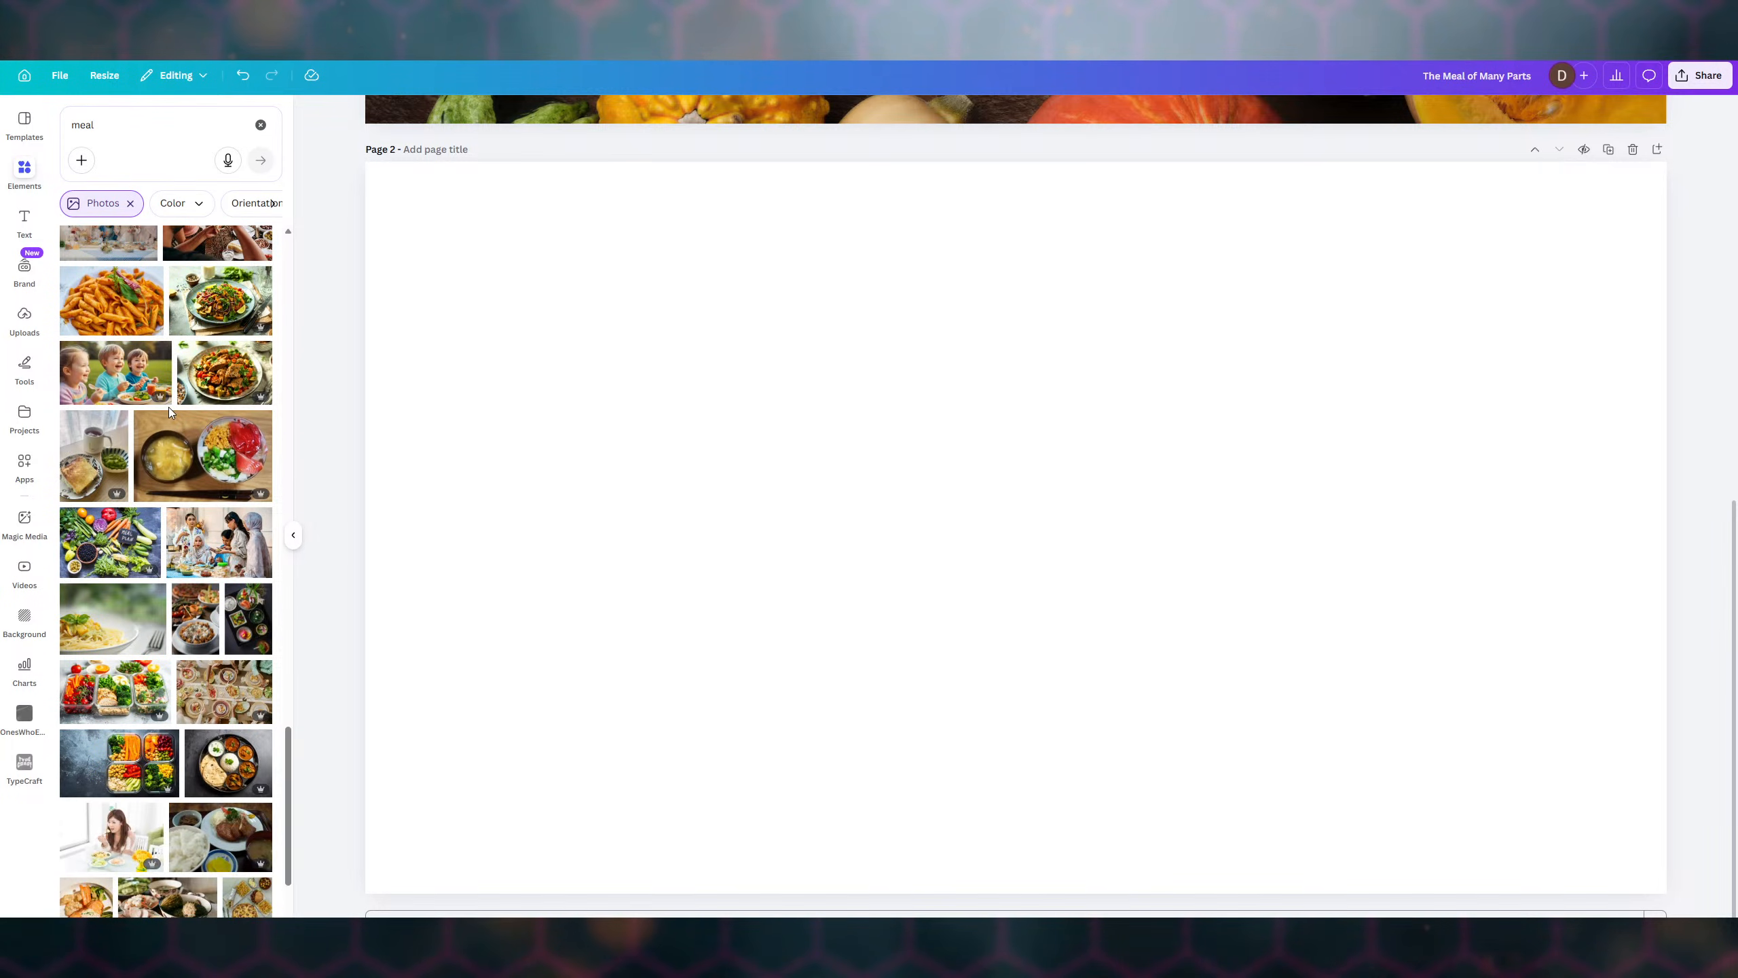
scroll(170, 412, down, 3)
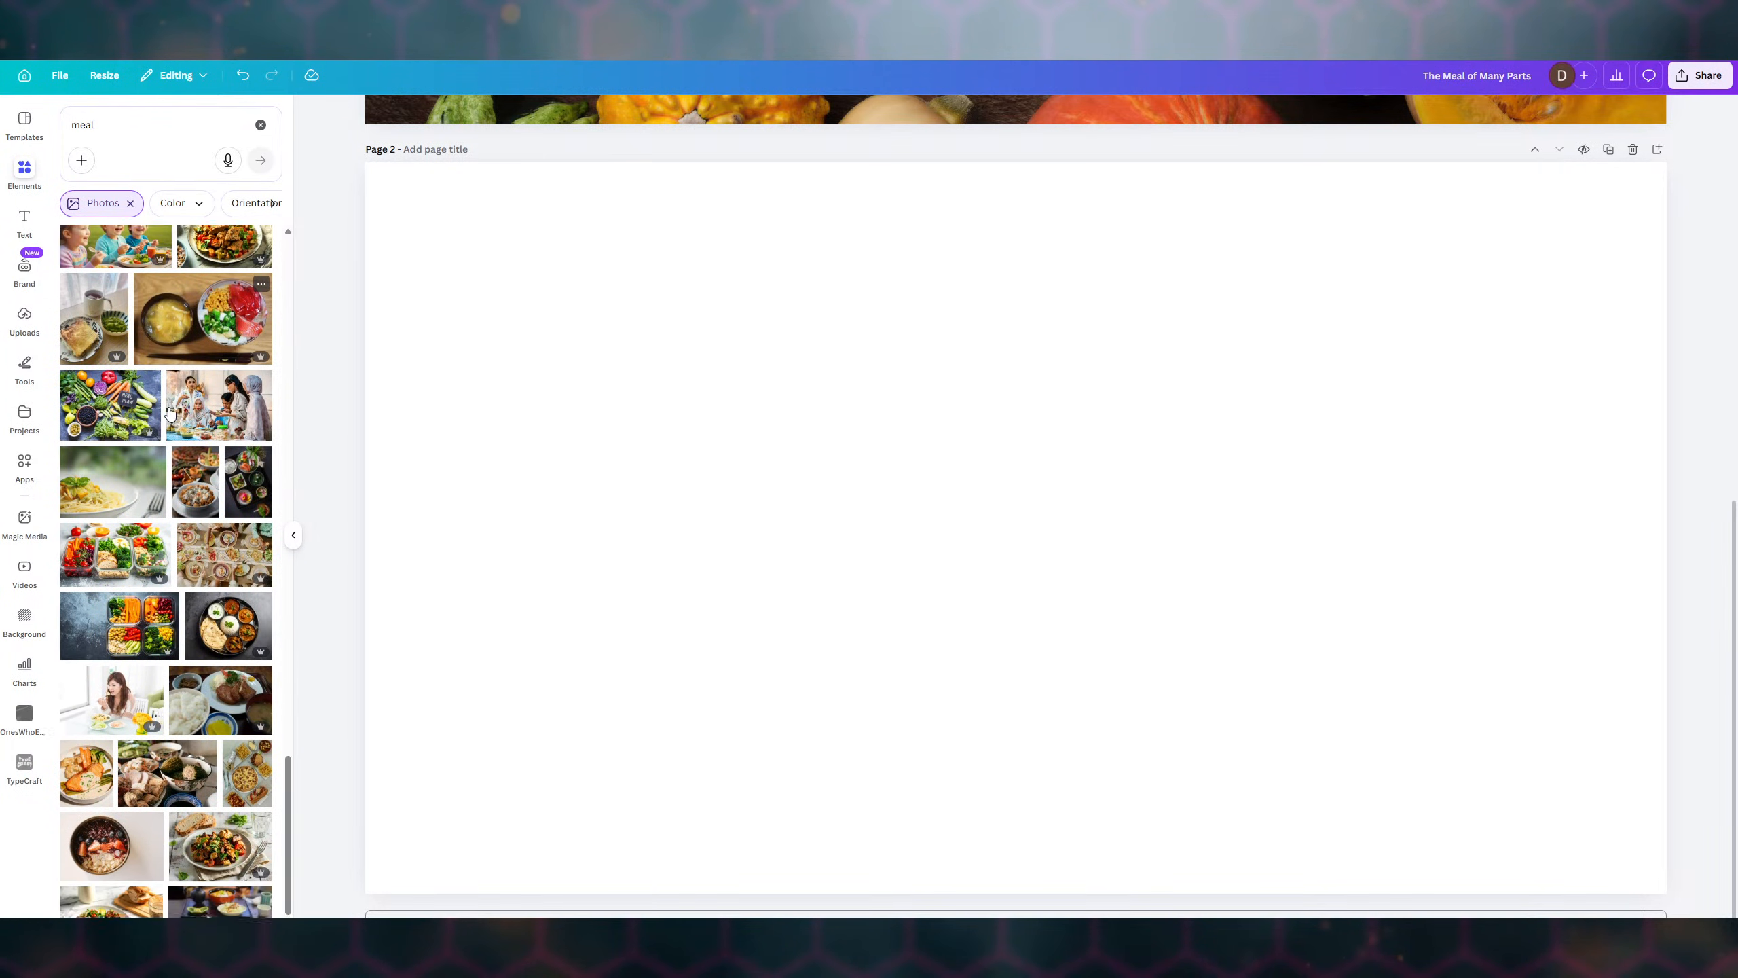
scroll(170, 411, down, 1)
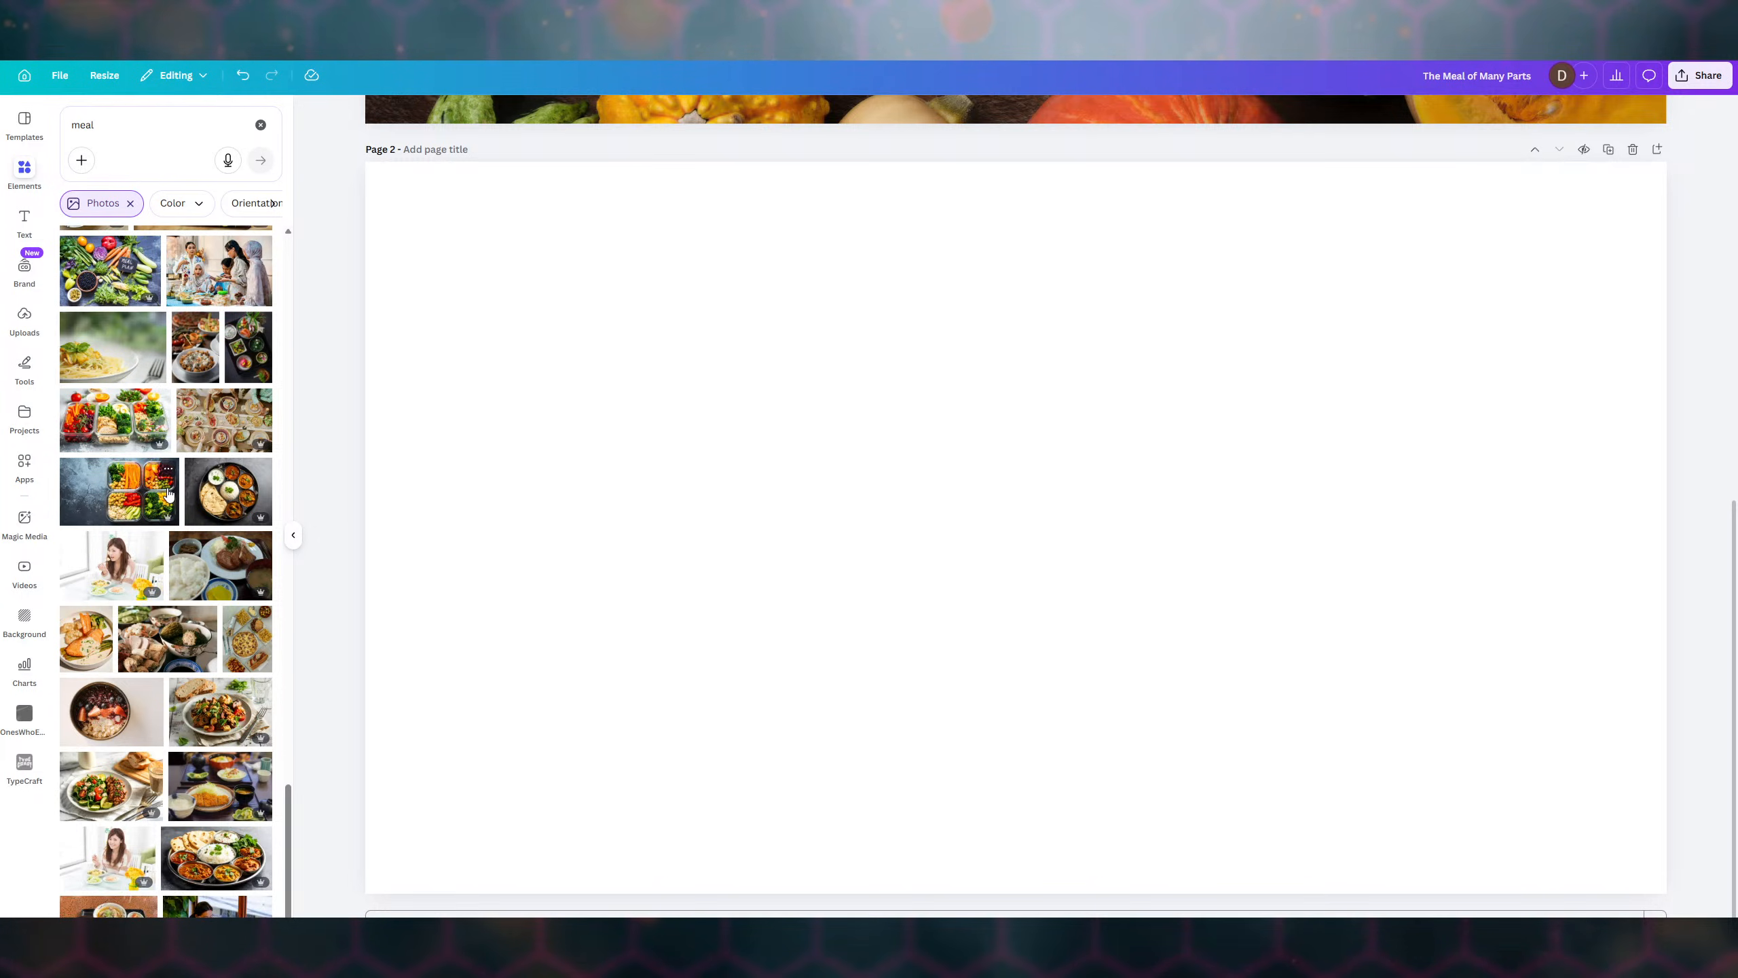
scroll(168, 492, down, 2)
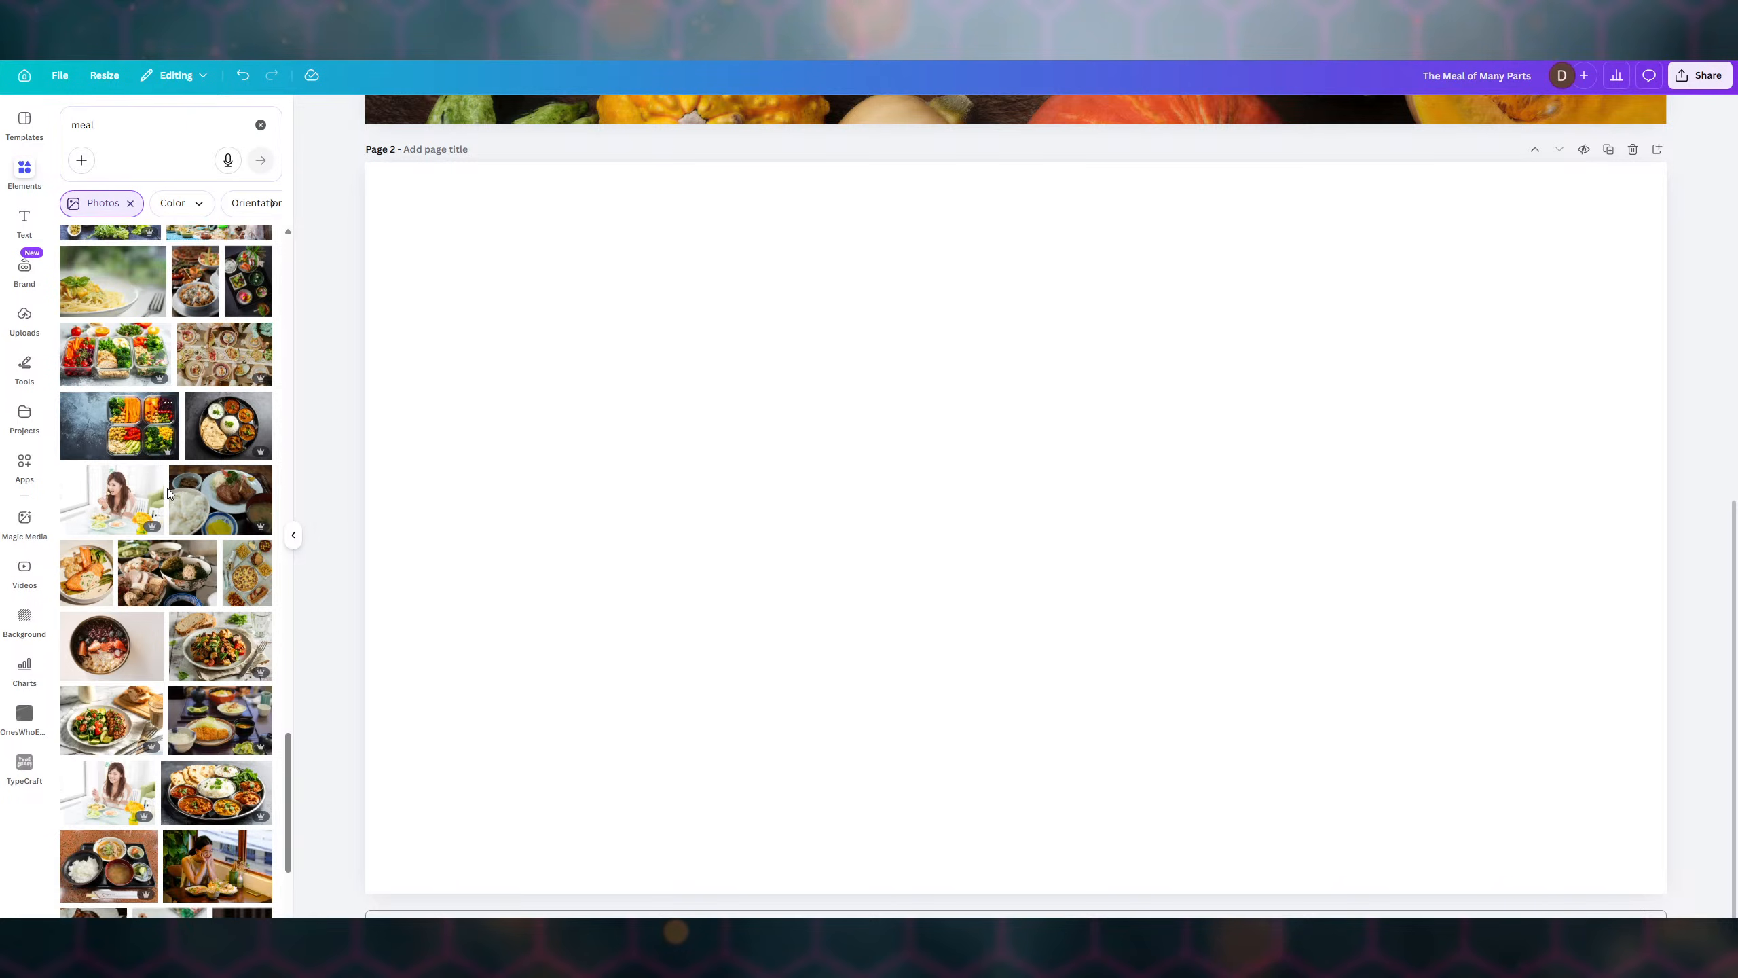
scroll(168, 493, down, 4)
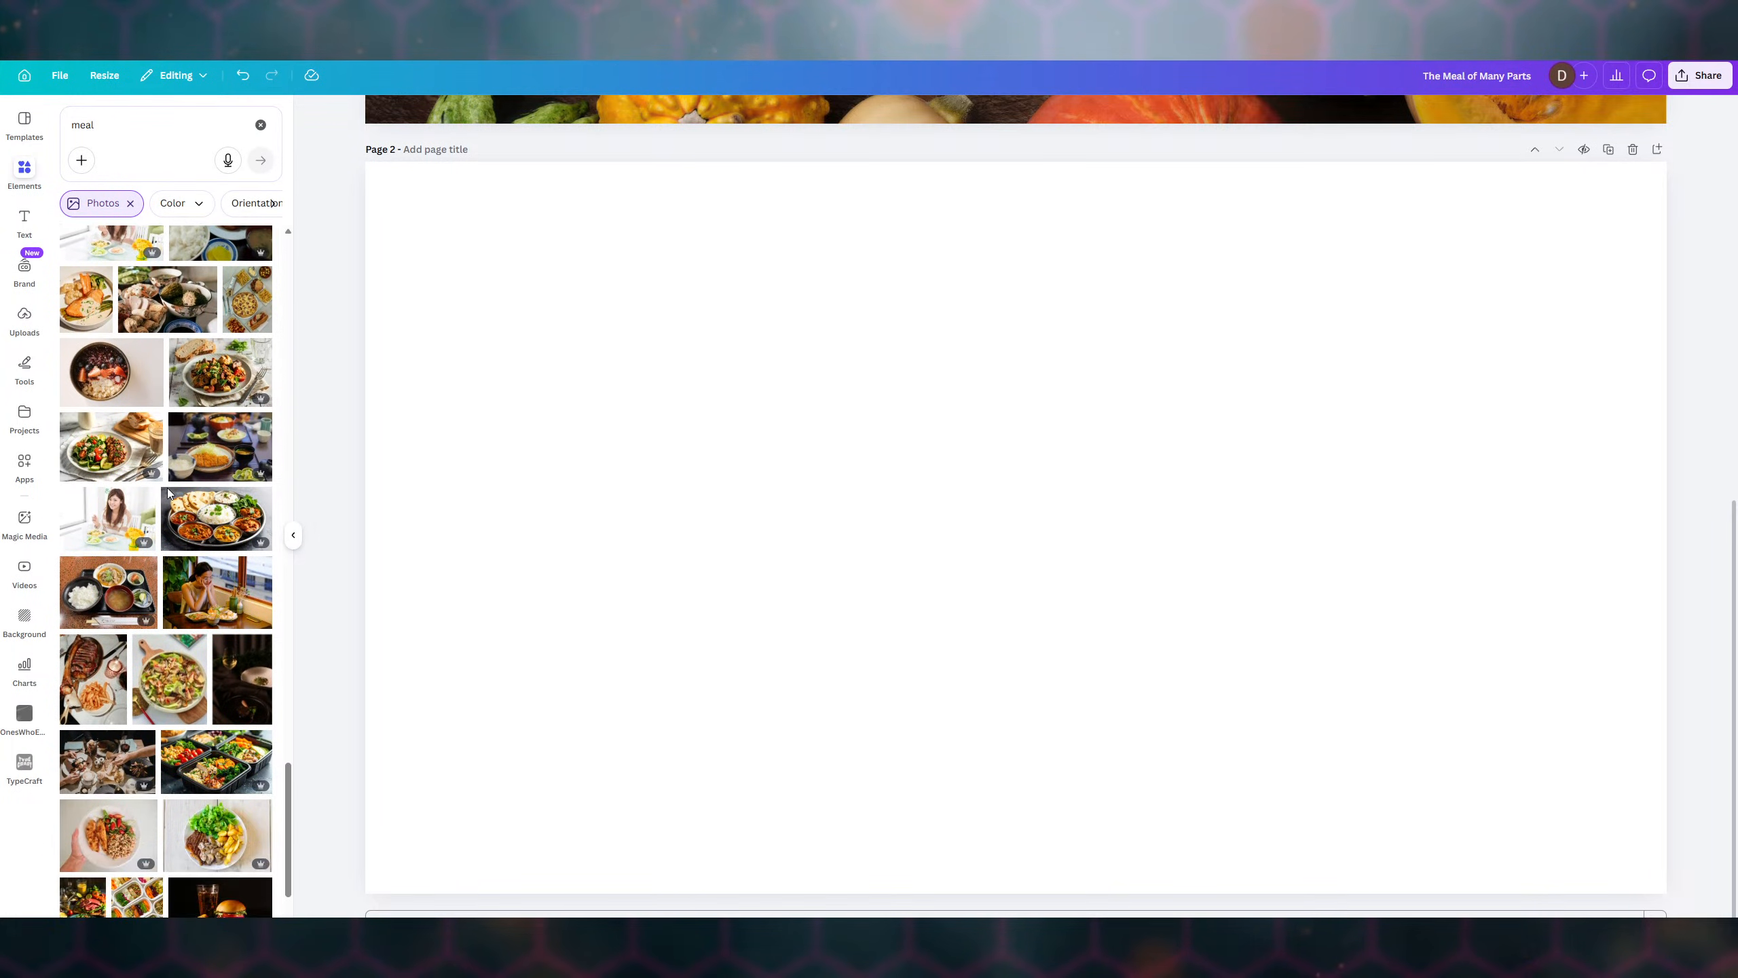
scroll(169, 491, down, 1)
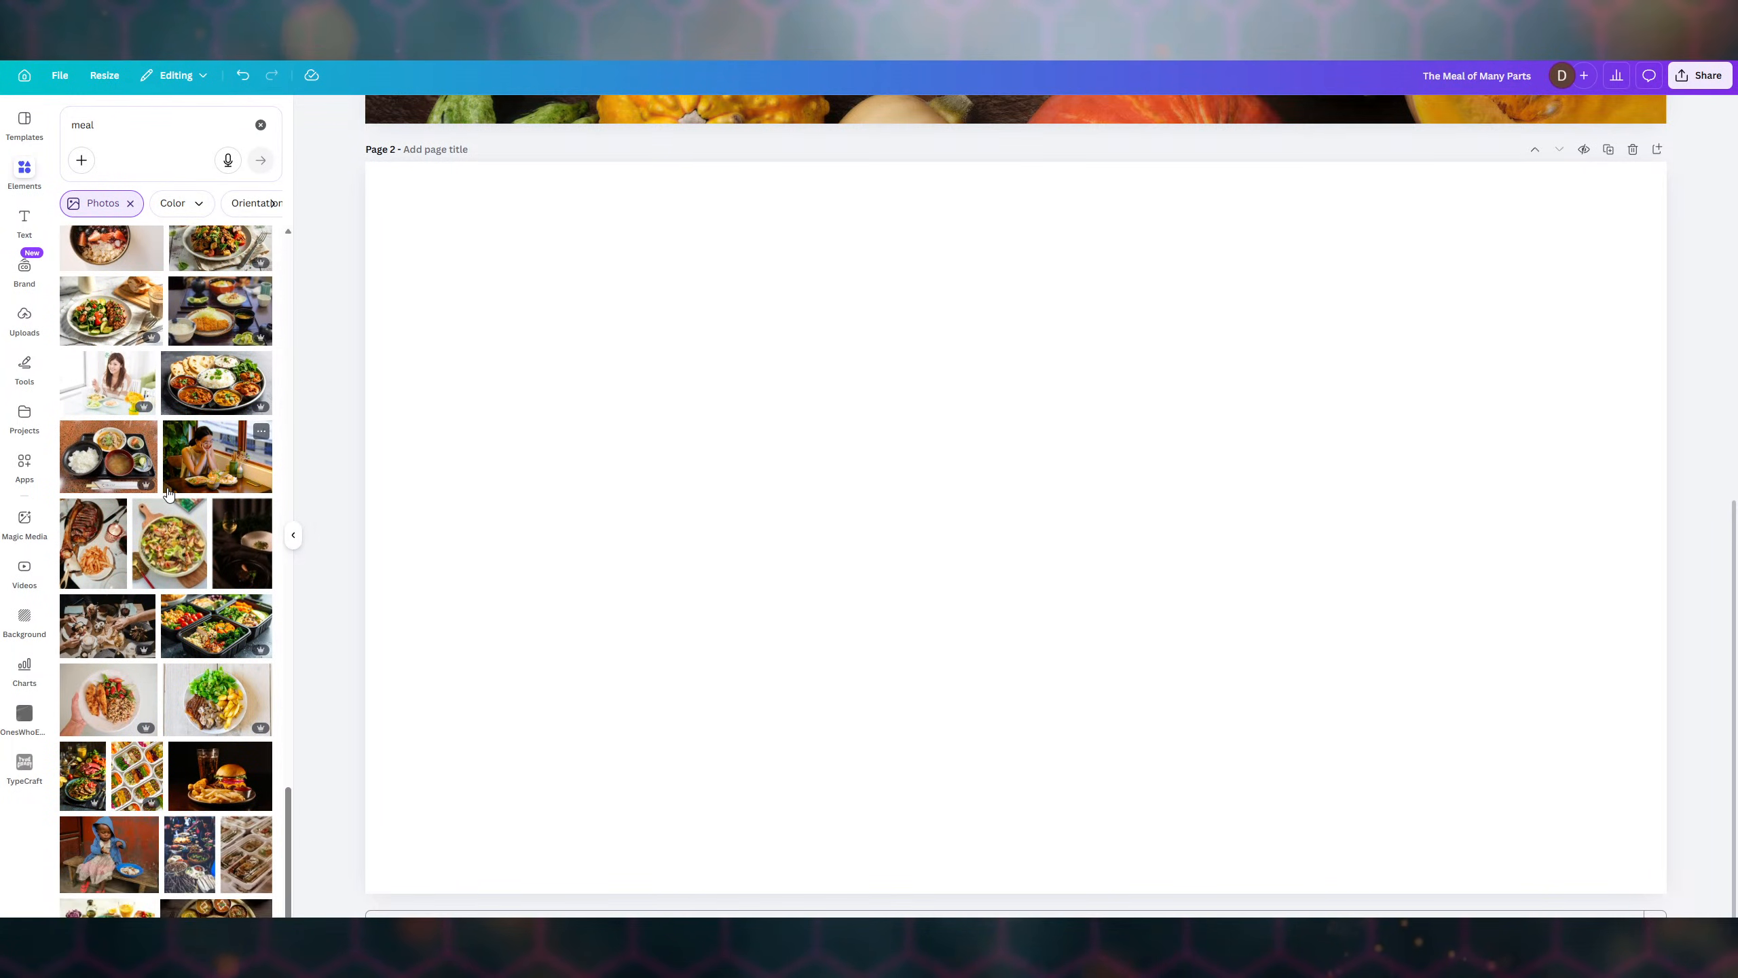
scroll(168, 491, down, 2)
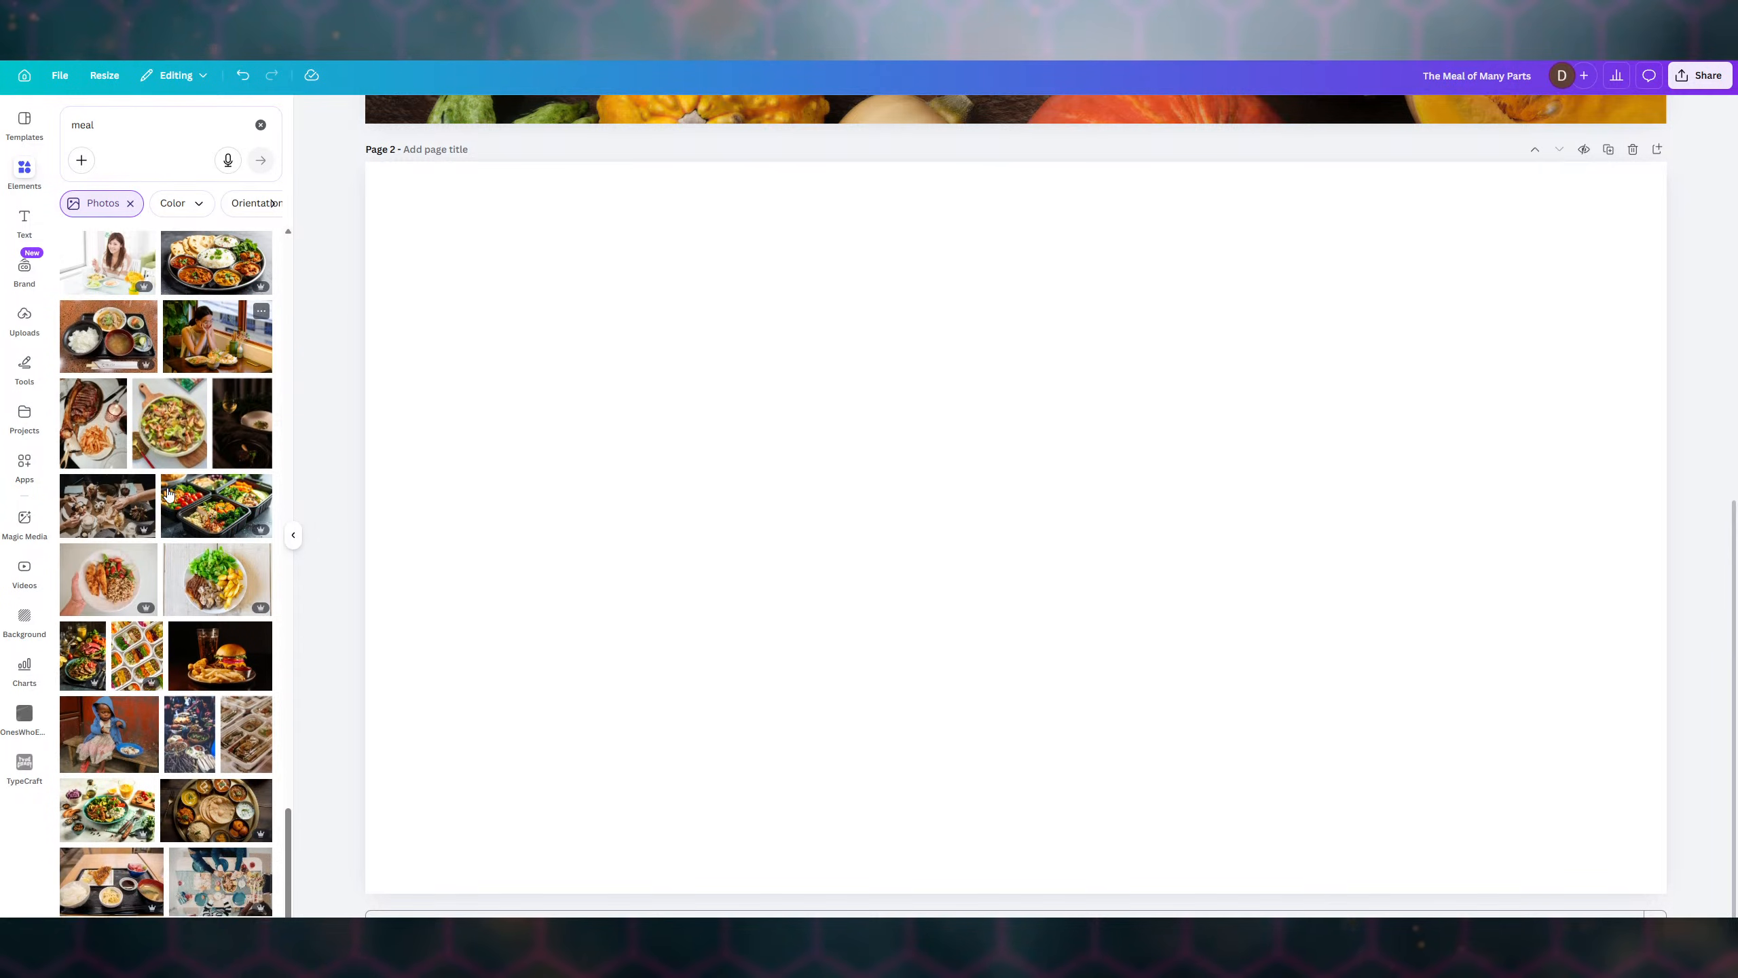
scroll(168, 492, down, 2)
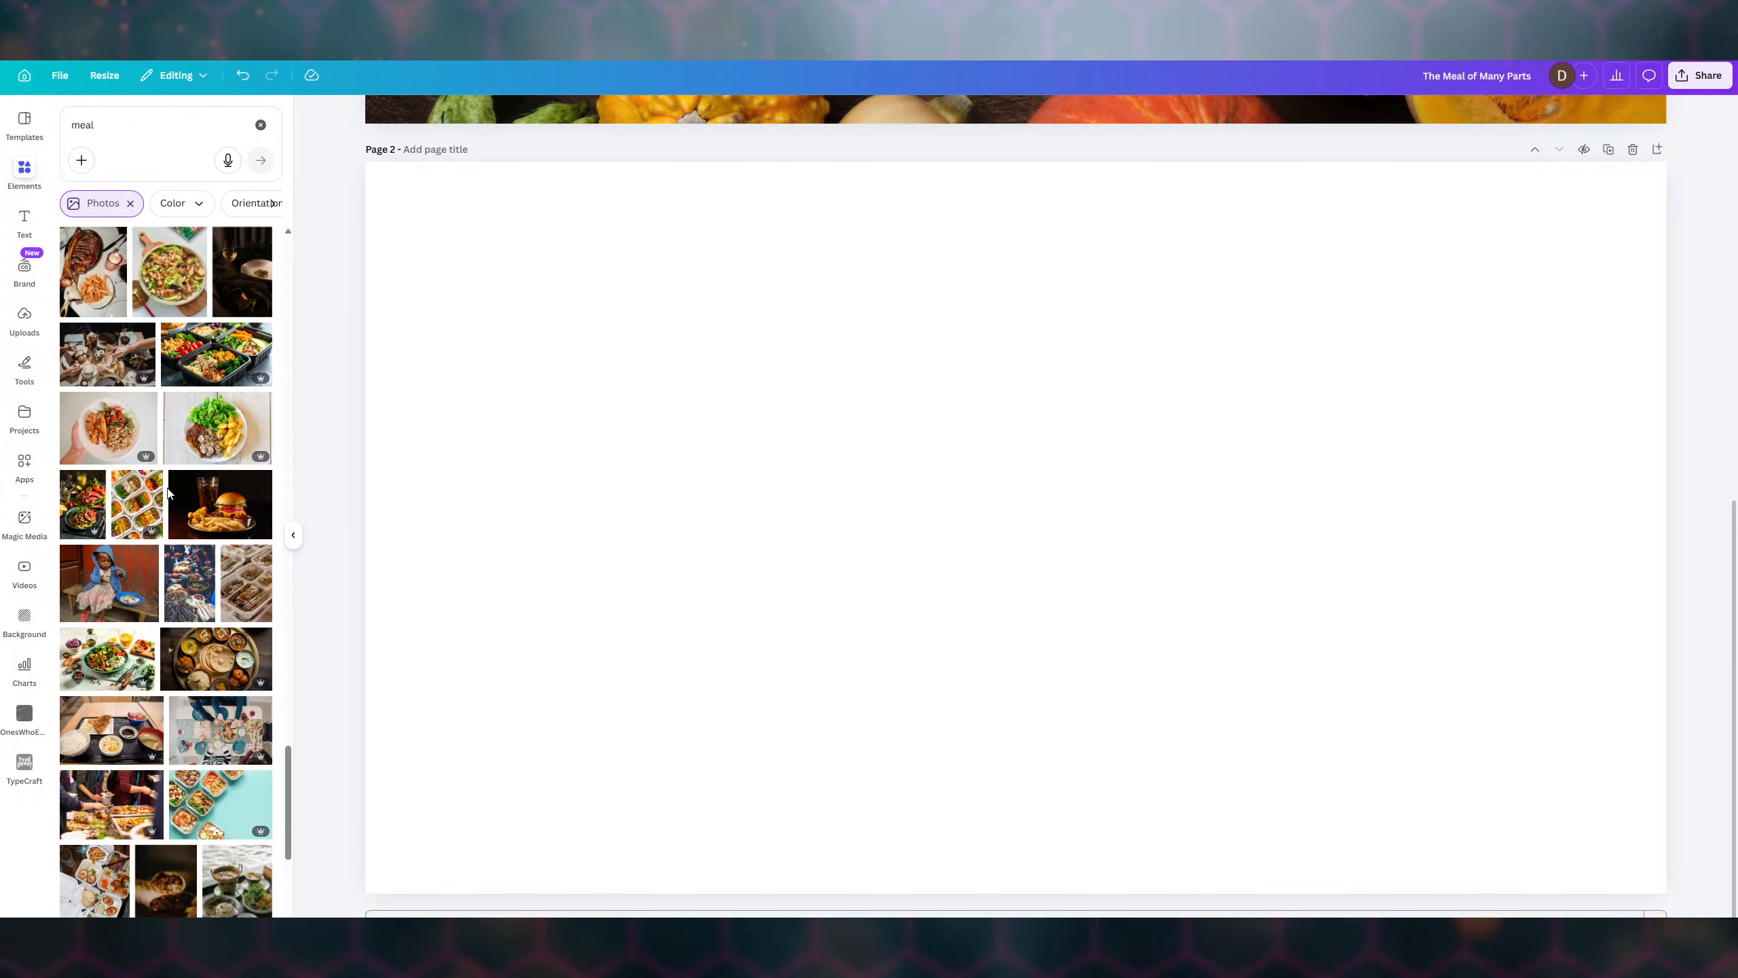
scroll(169, 491, down, 2)
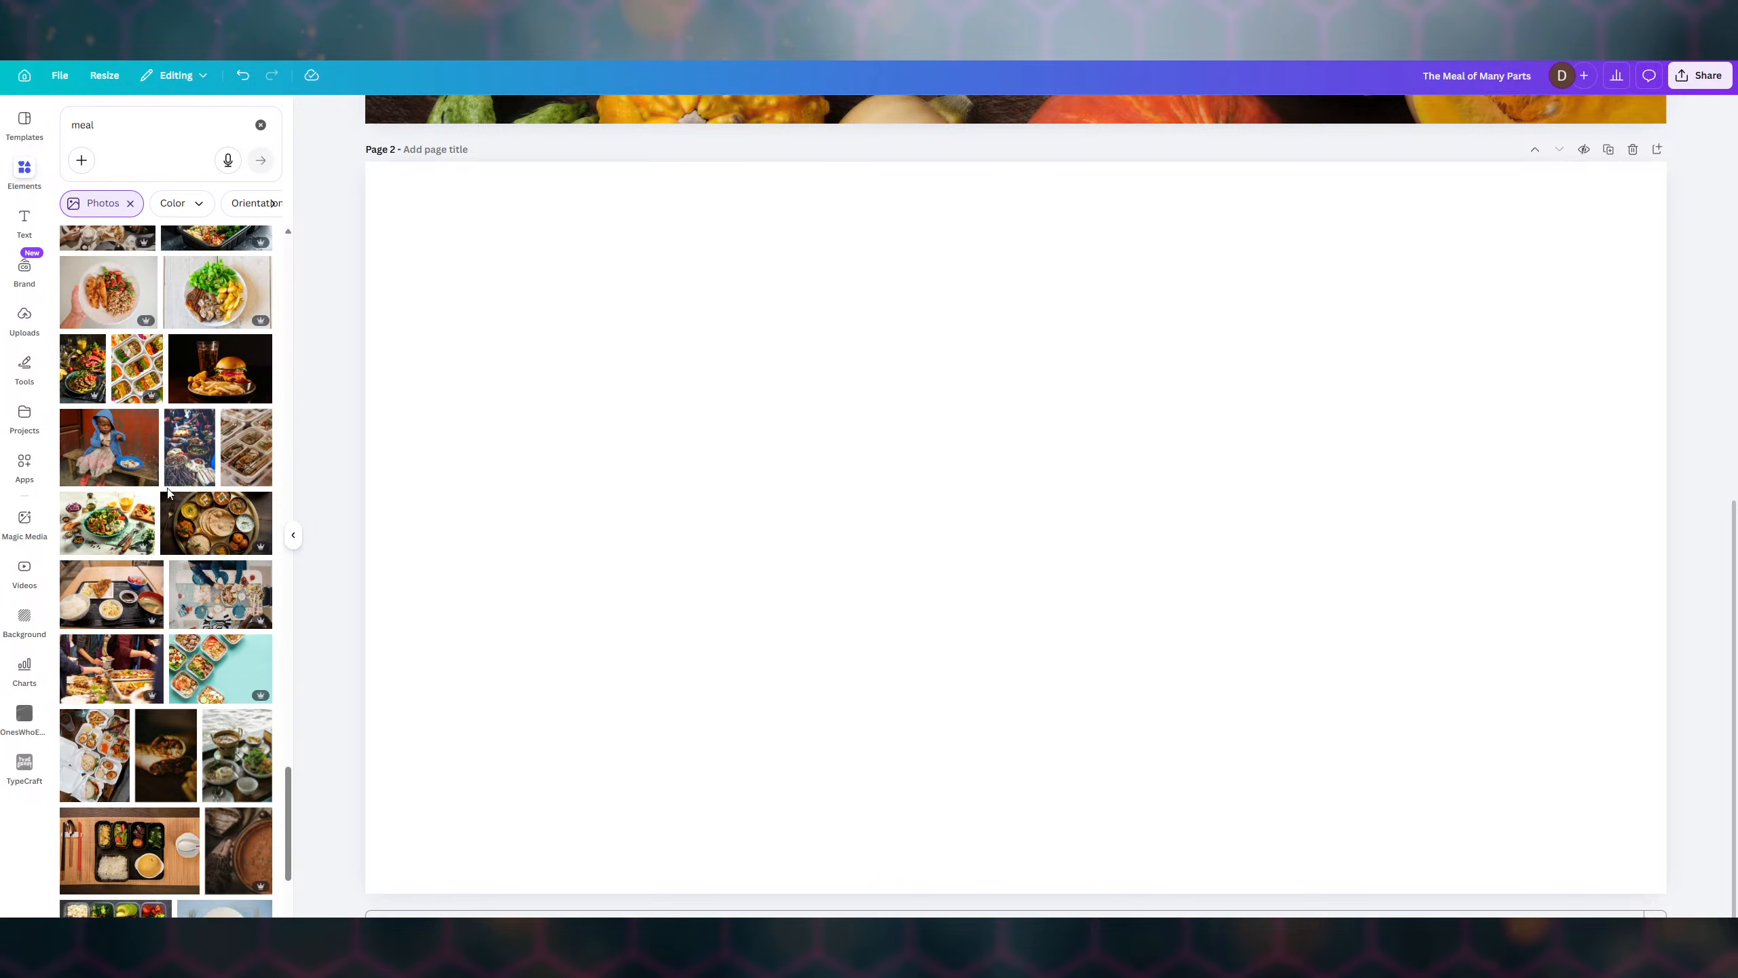
scroll(169, 492, down, 2)
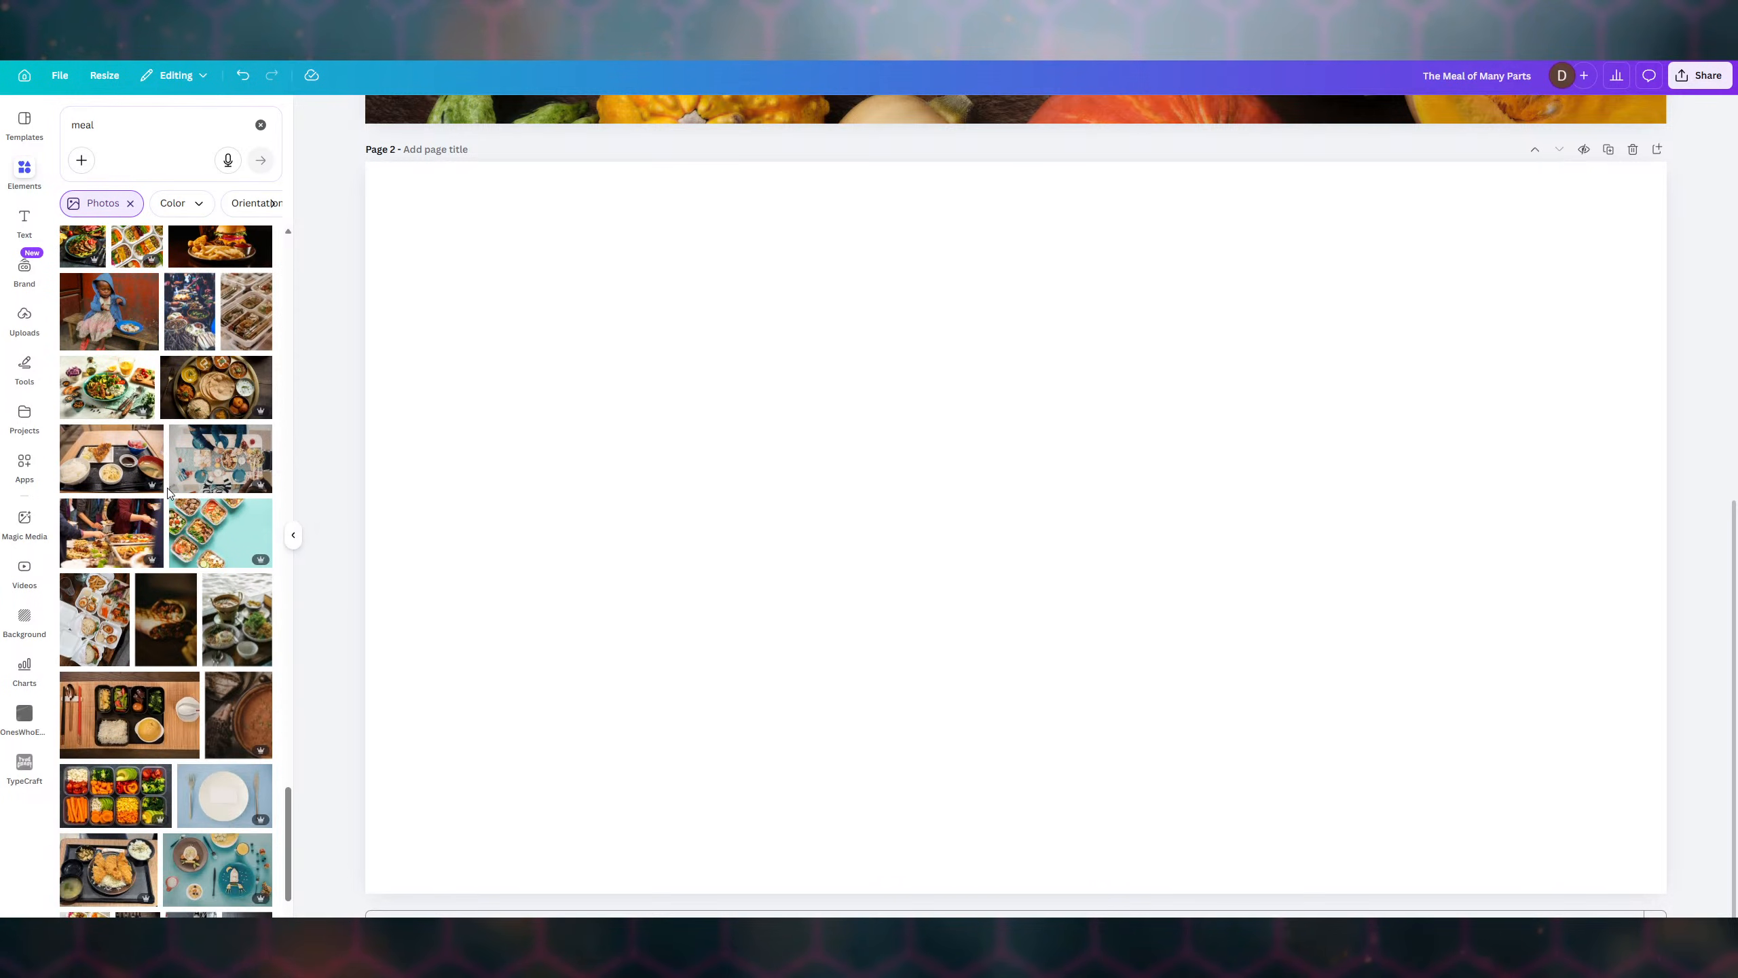
scroll(168, 491, down, 1)
scroll(169, 491, down, 2)
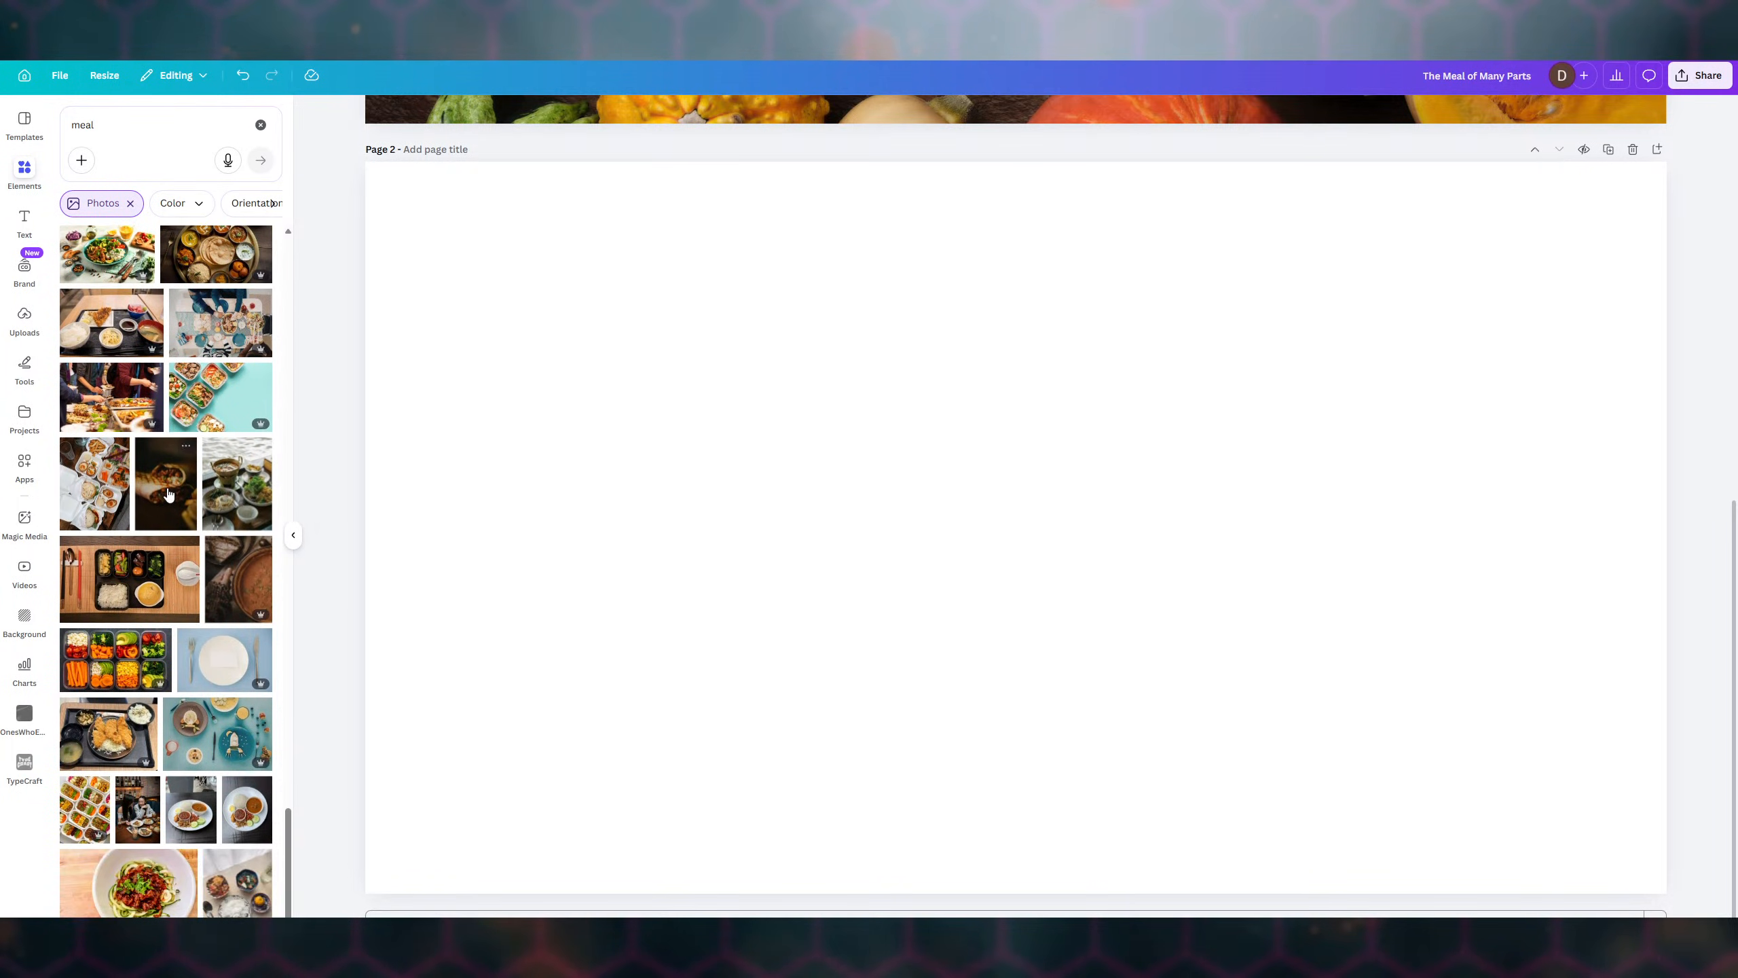
scroll(169, 492, down, 2)
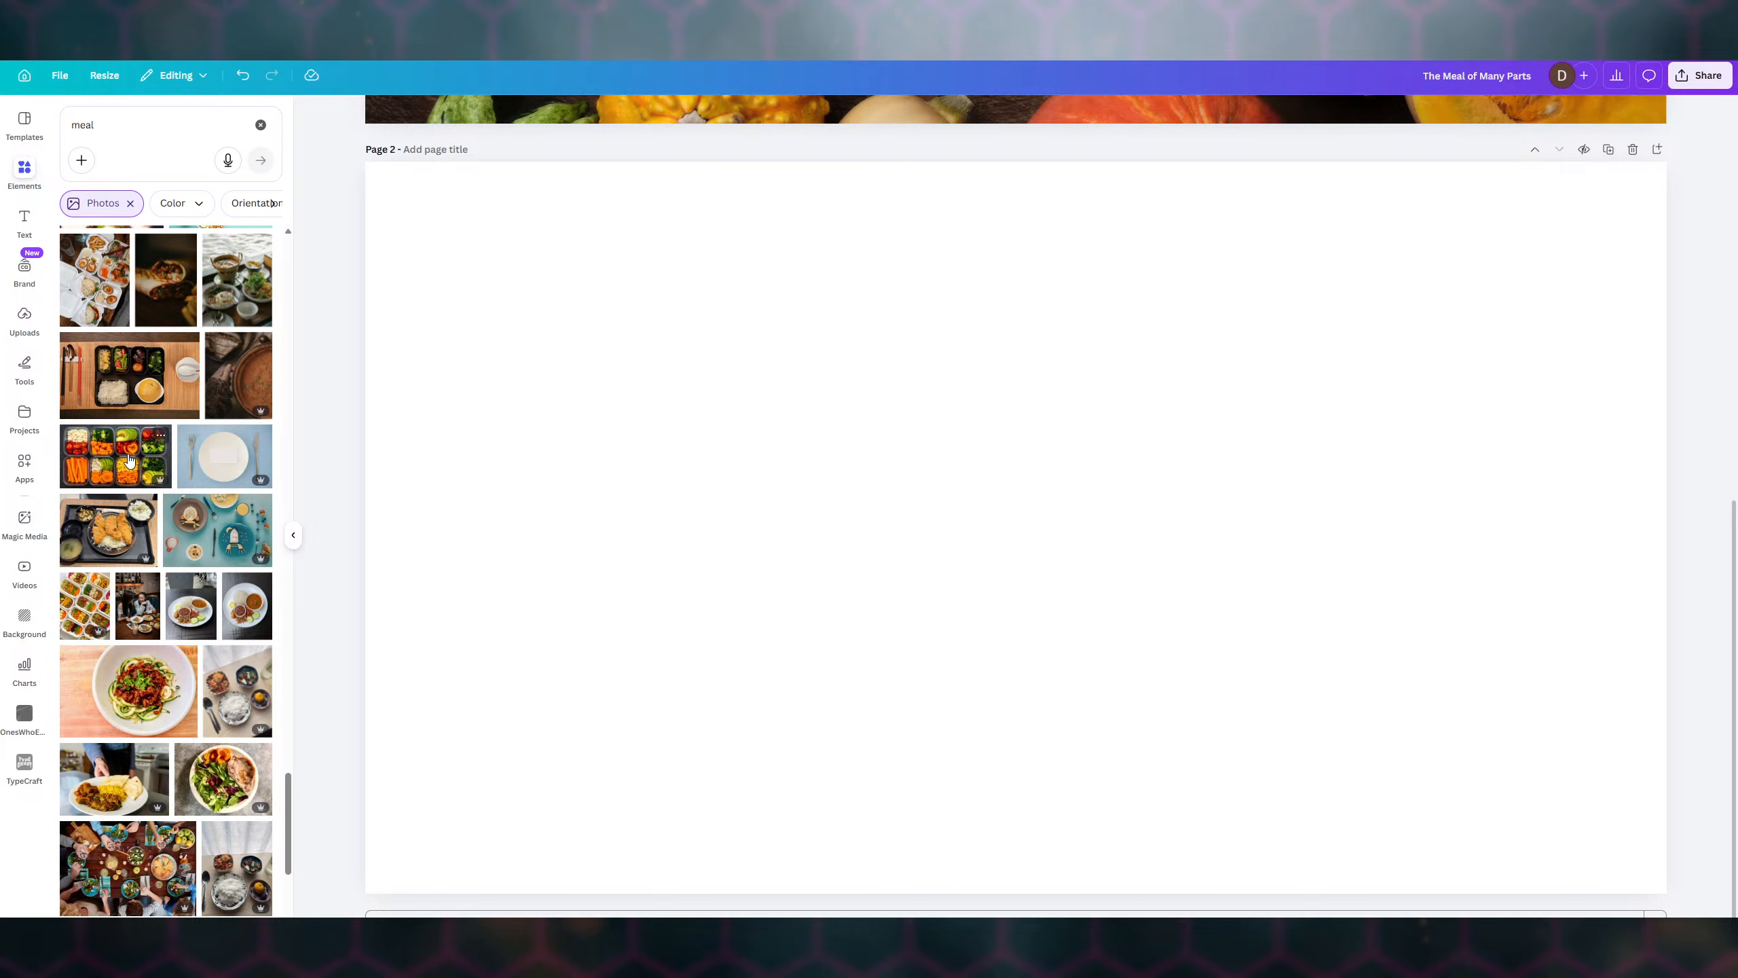
- Try the vegetable meal-prep containers photo on page 2, then delete it
click(129, 460)
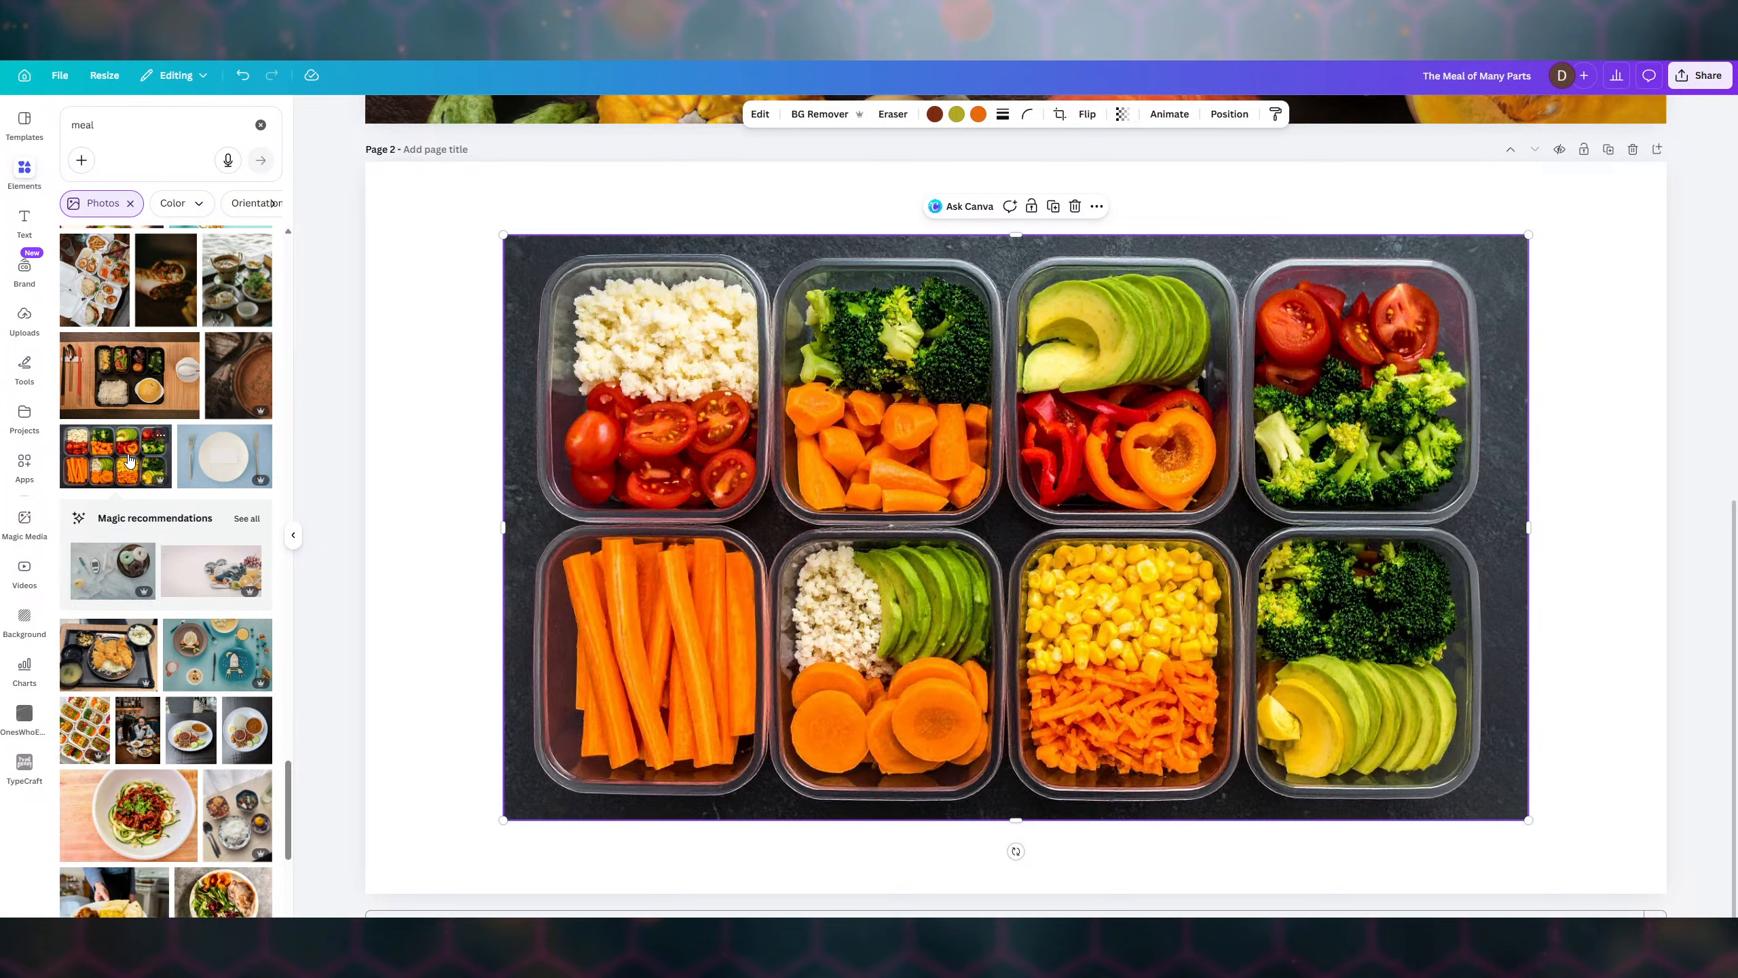
scroll(130, 459, down, 4)
scroll(129, 459, down, 3)
scroll(129, 459, down, 5)
scroll(129, 459, down, 4)
scroll(130, 459, down, 3)
scroll(130, 459, down, 5)
scroll(130, 459, down, 2)
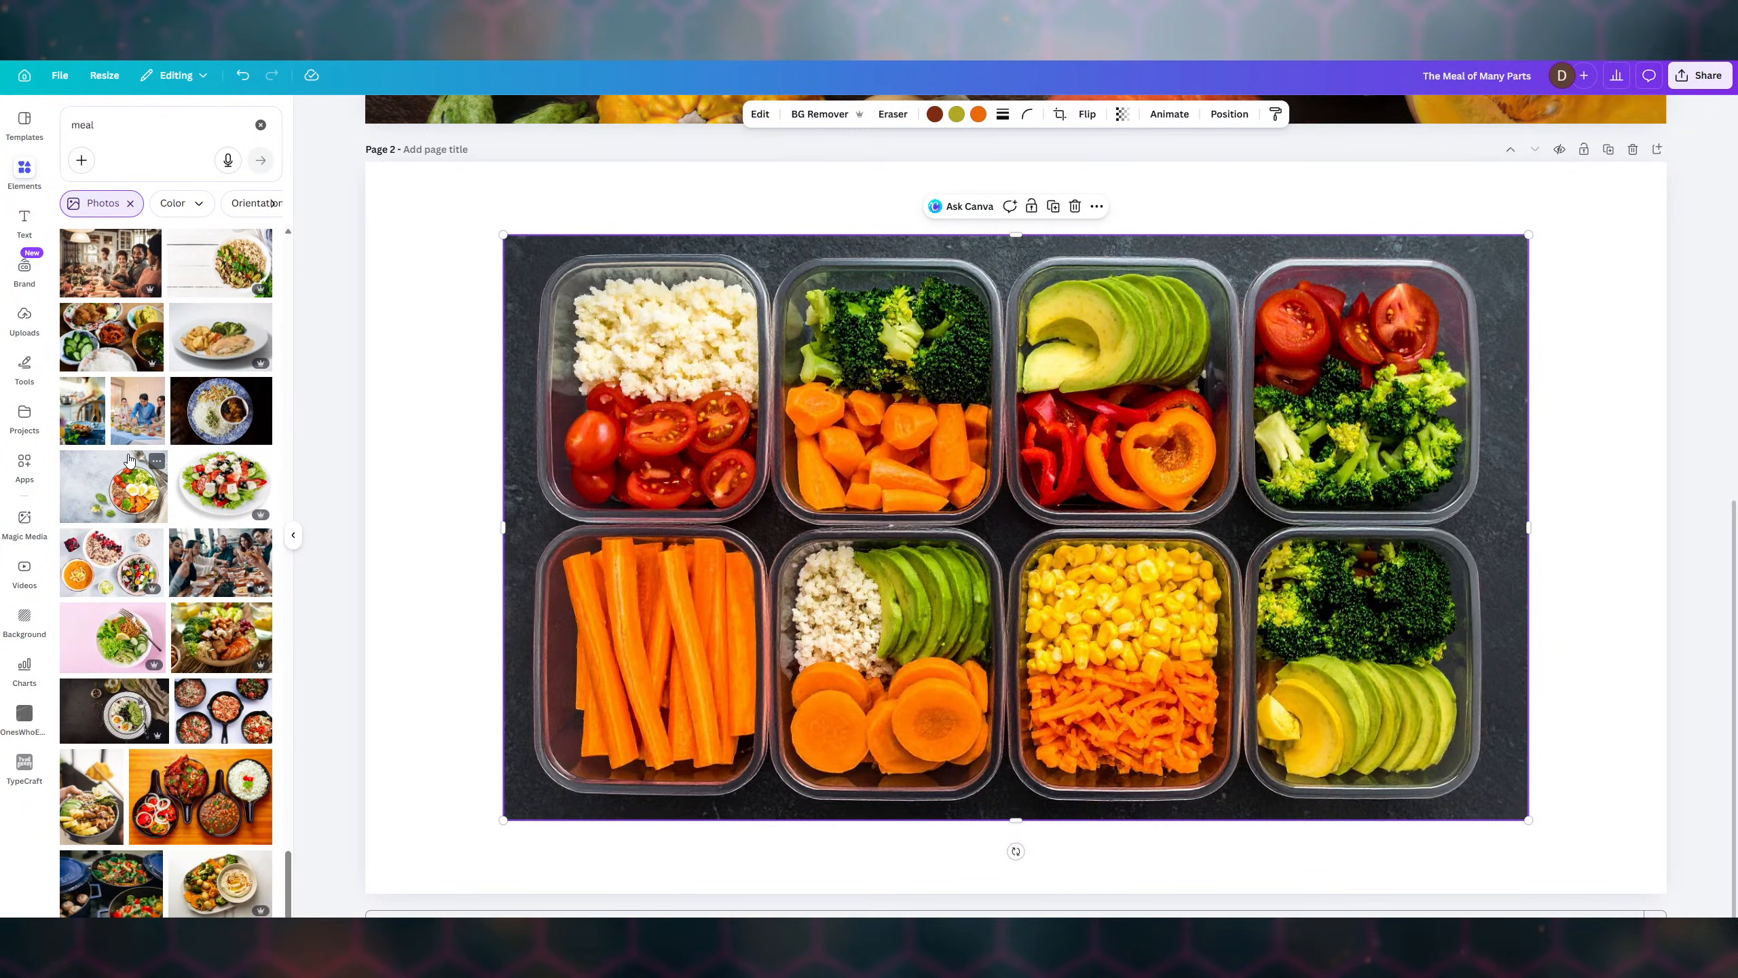
scroll(129, 459, down, 2)
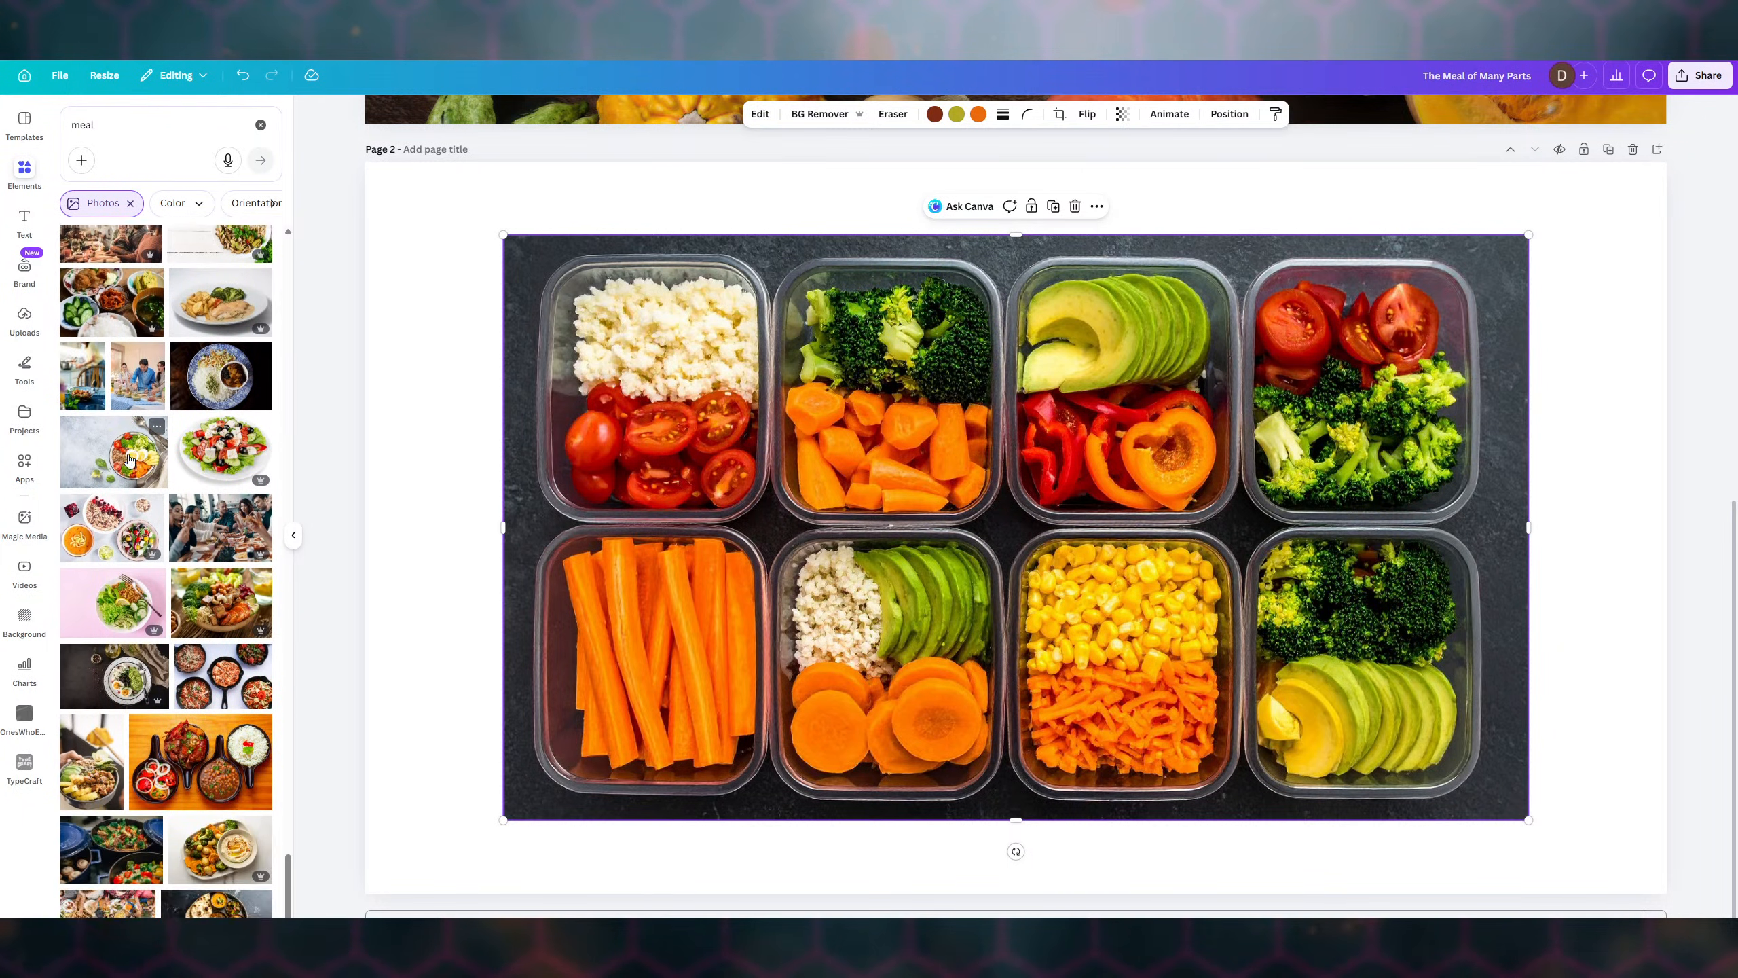
scroll(128, 459, down, 1)
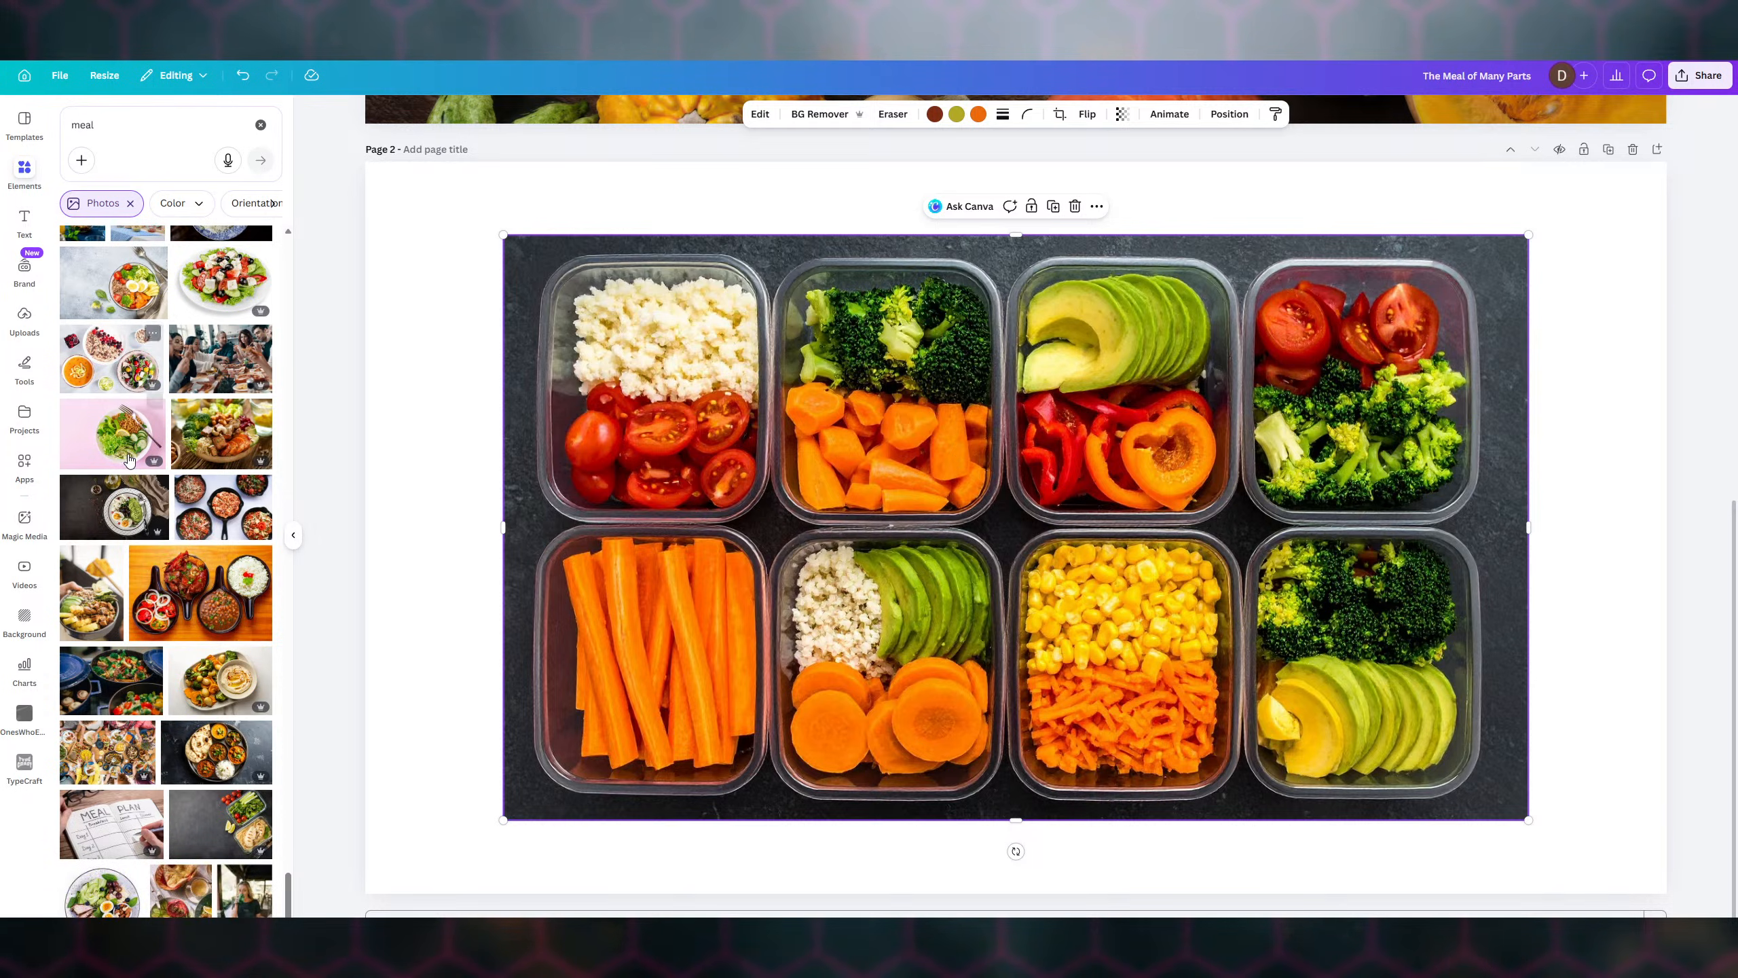
click(1075, 208)
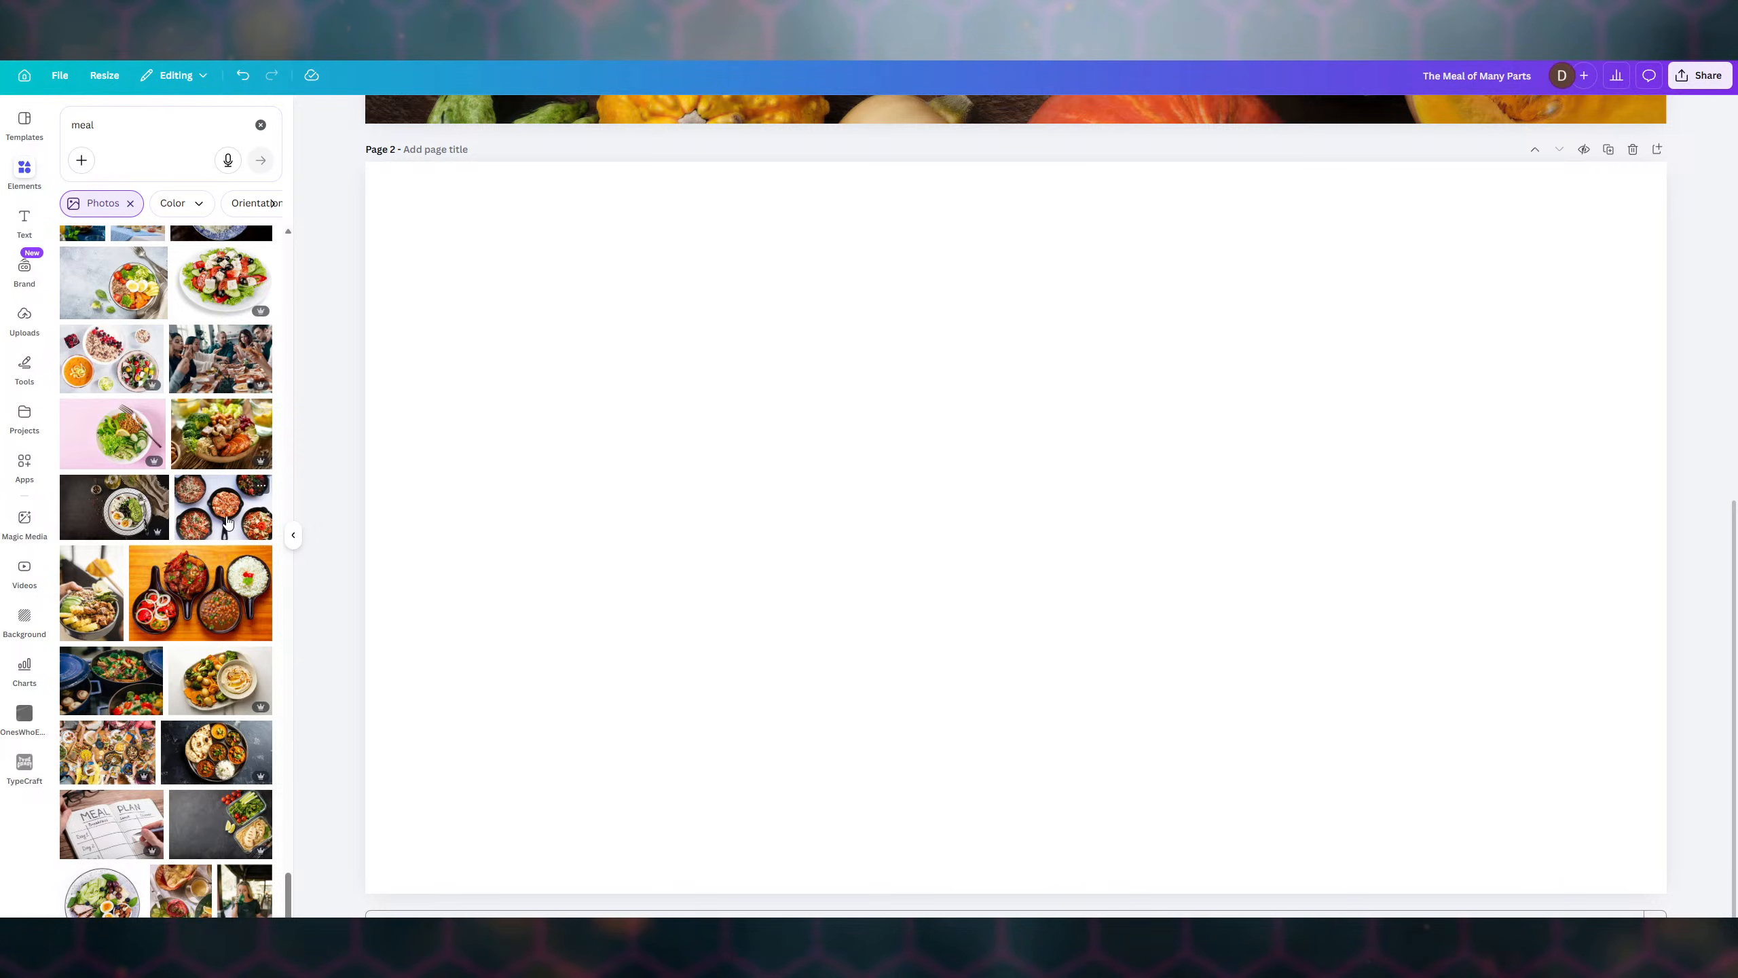
- Place the bowls-on-orange-table photo on page 2 and discard the trial skillets photo
click(206, 592)
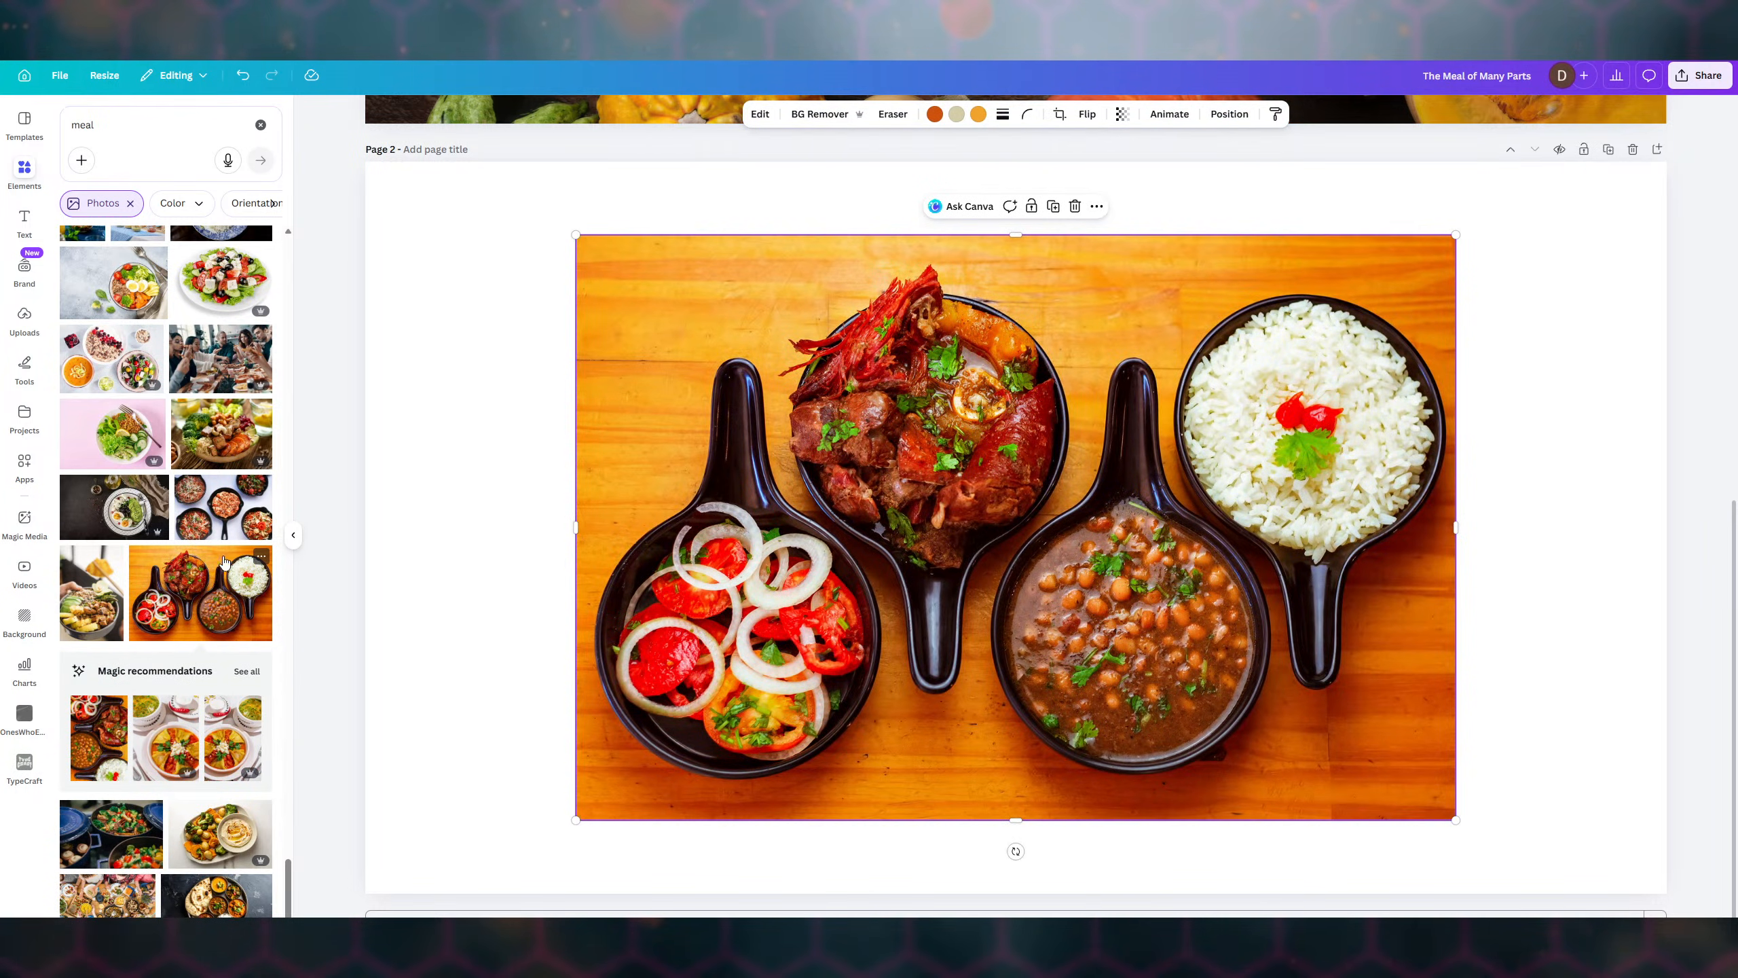
click(228, 515)
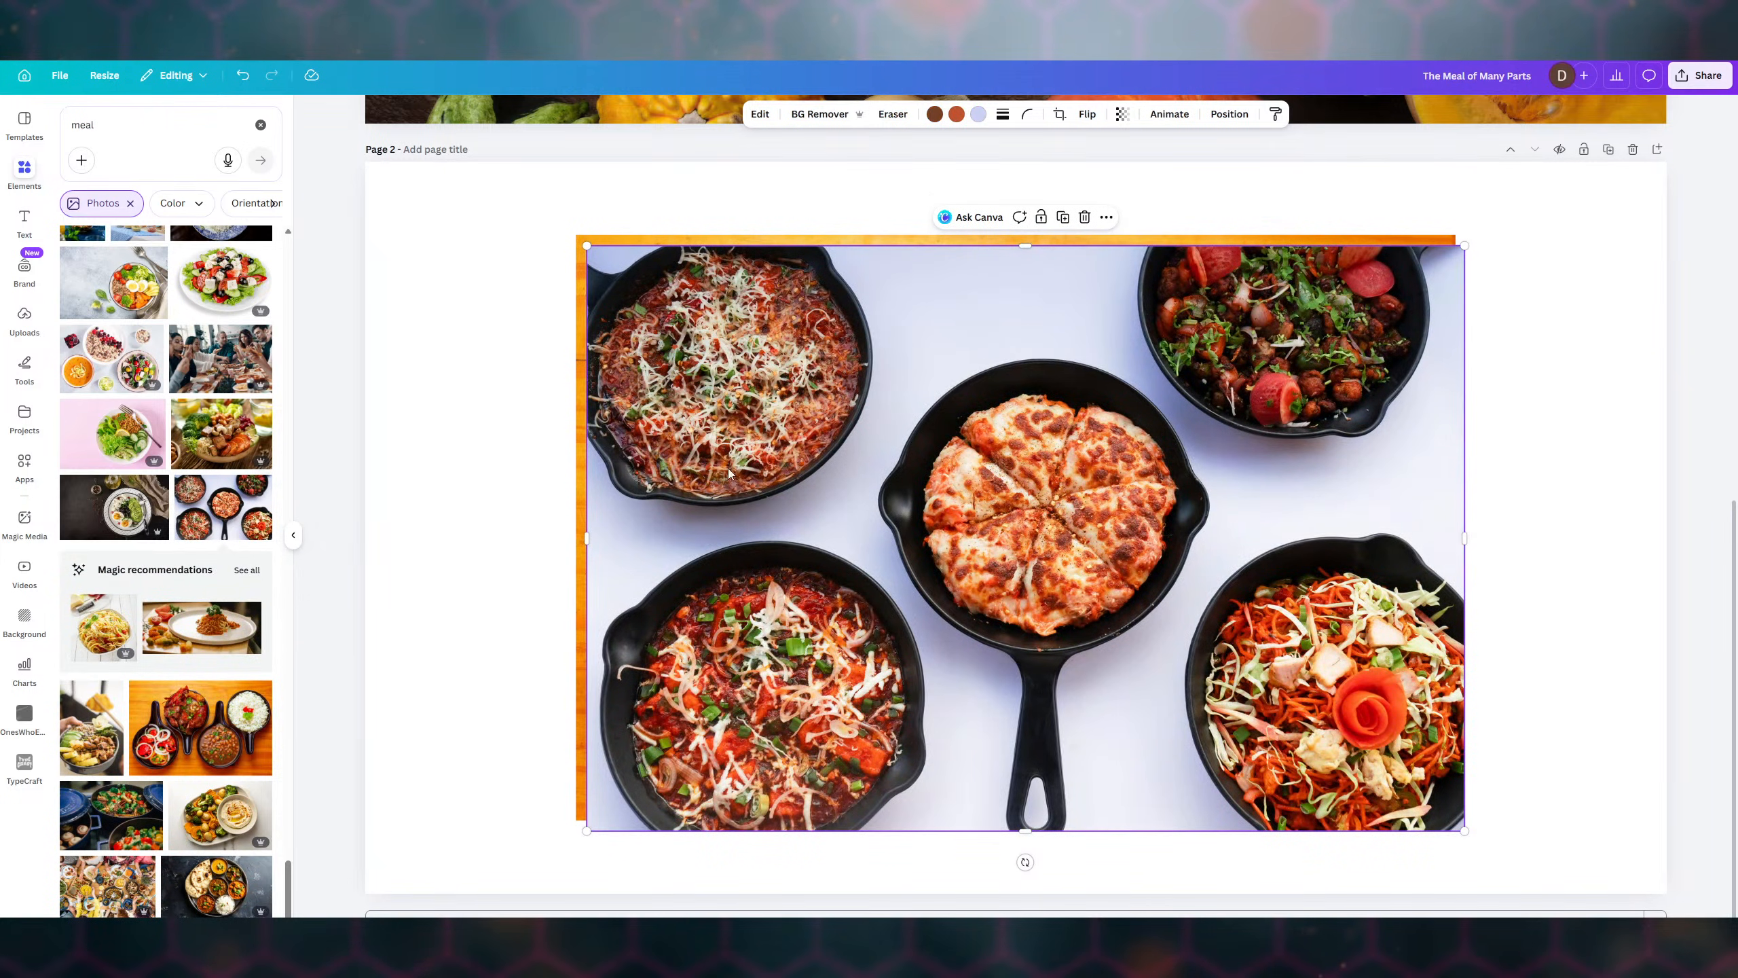
click(1084, 218)
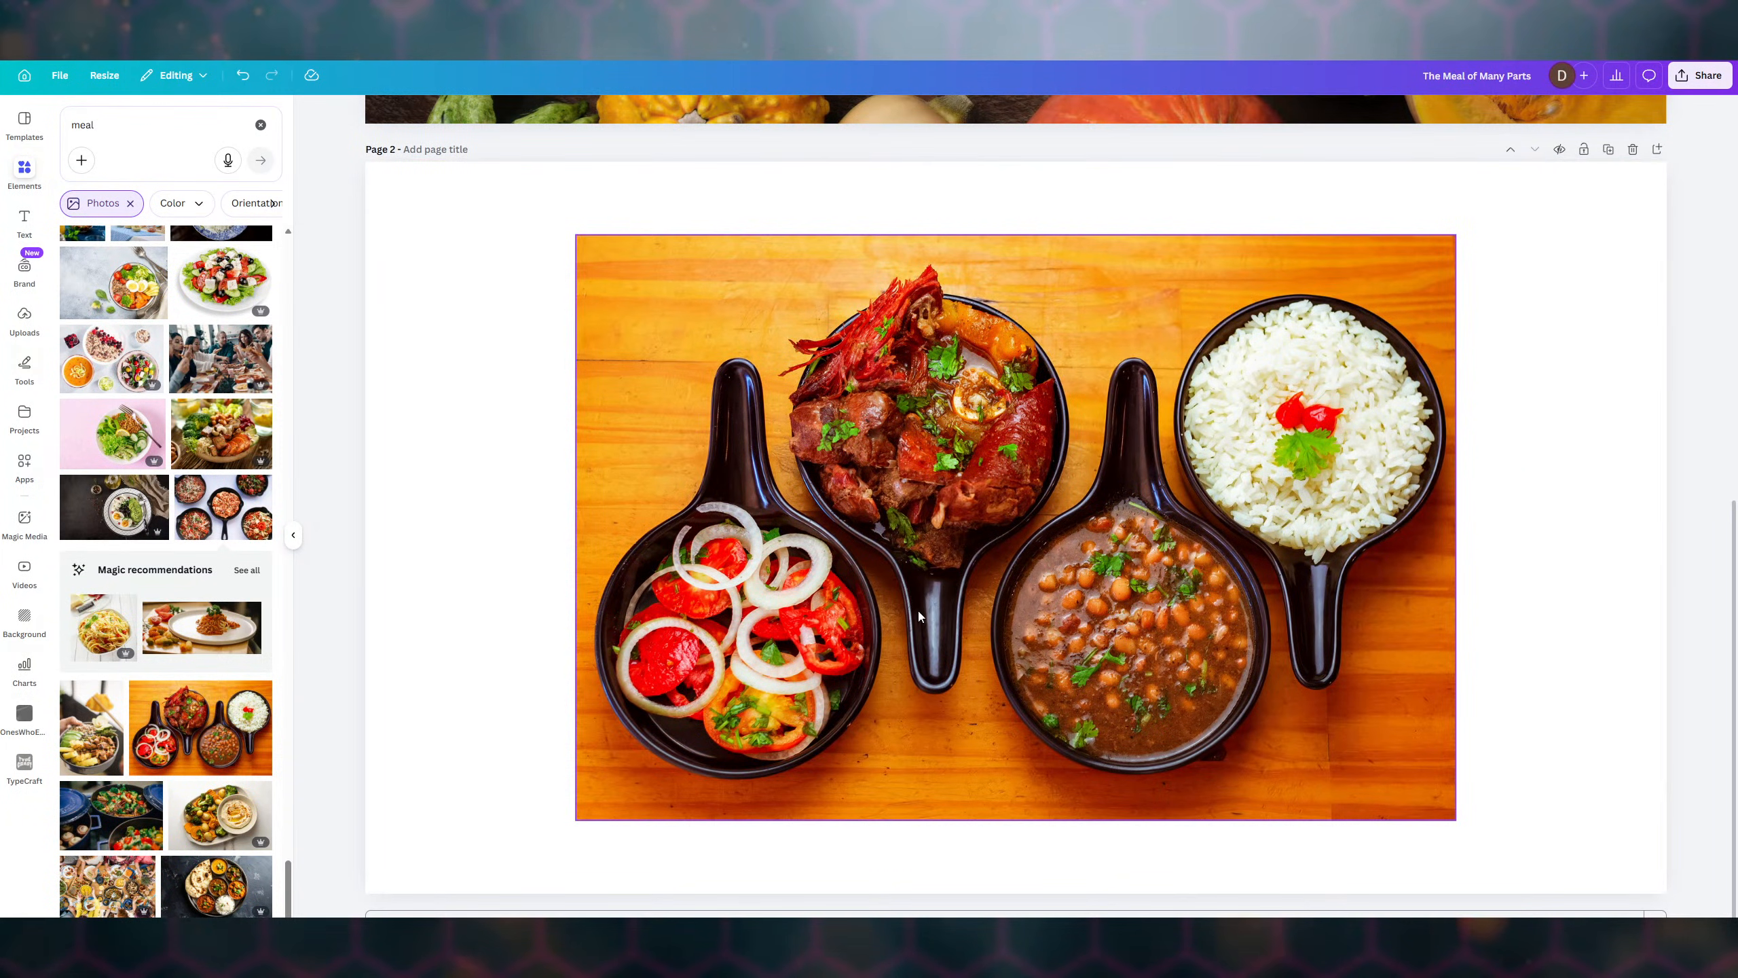
scroll(188, 545, down, 4)
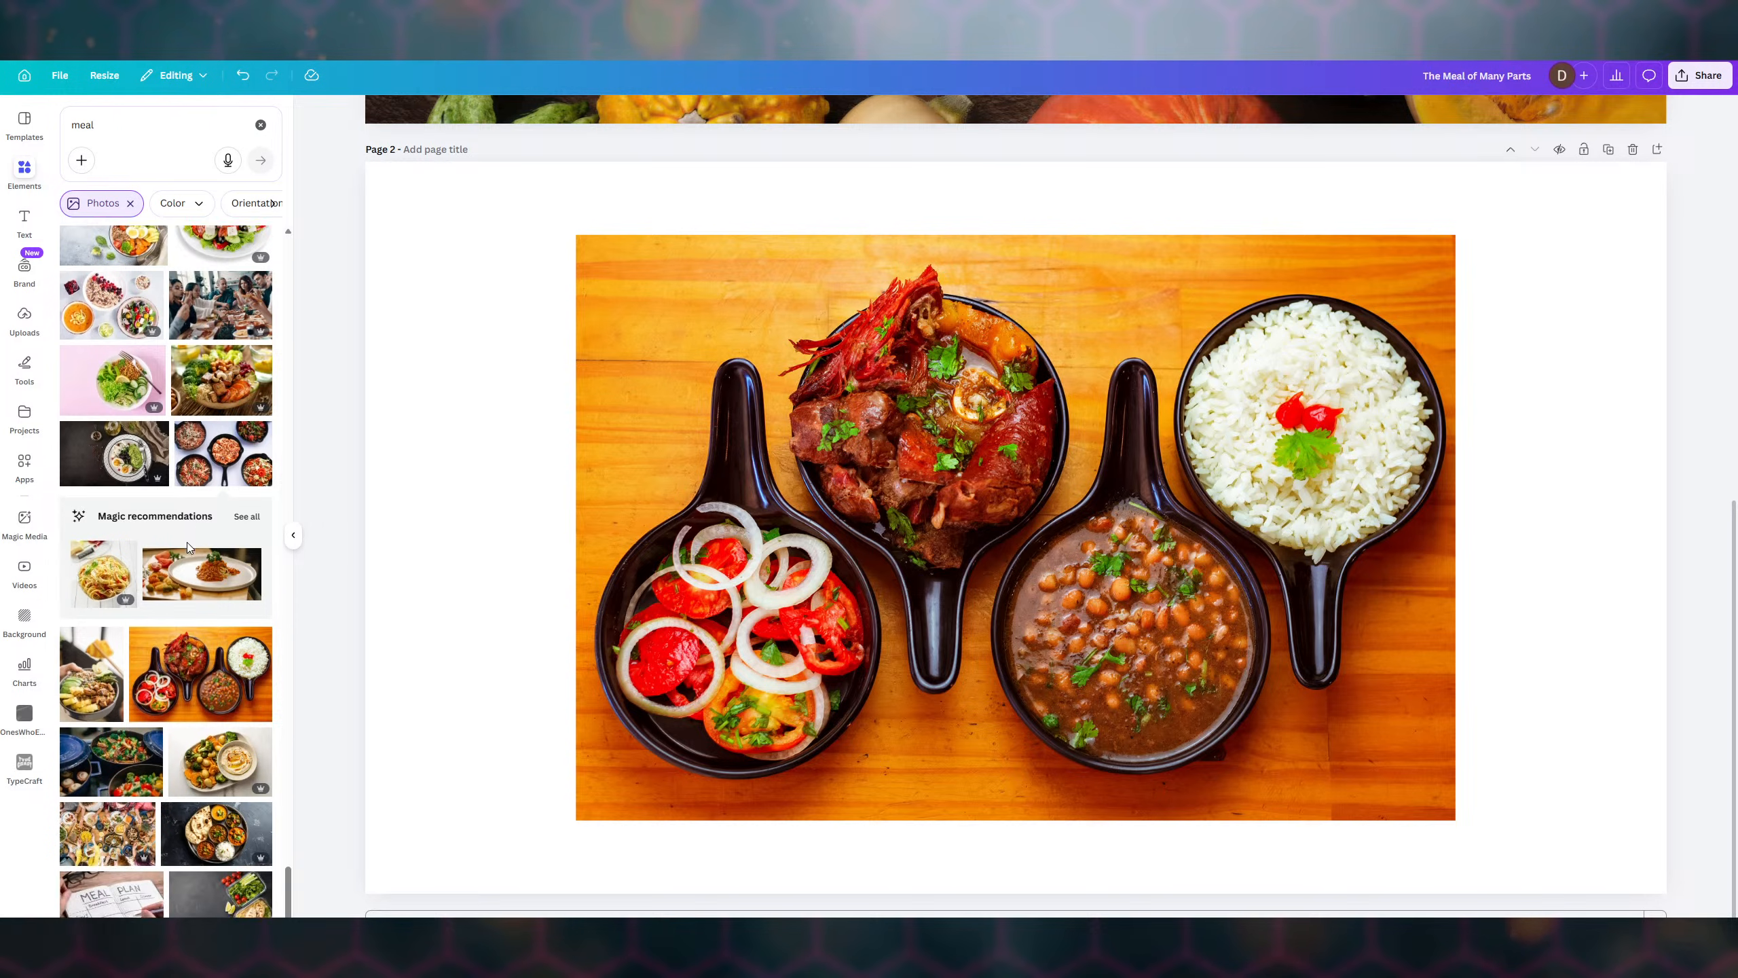
scroll(188, 546, down, 1)
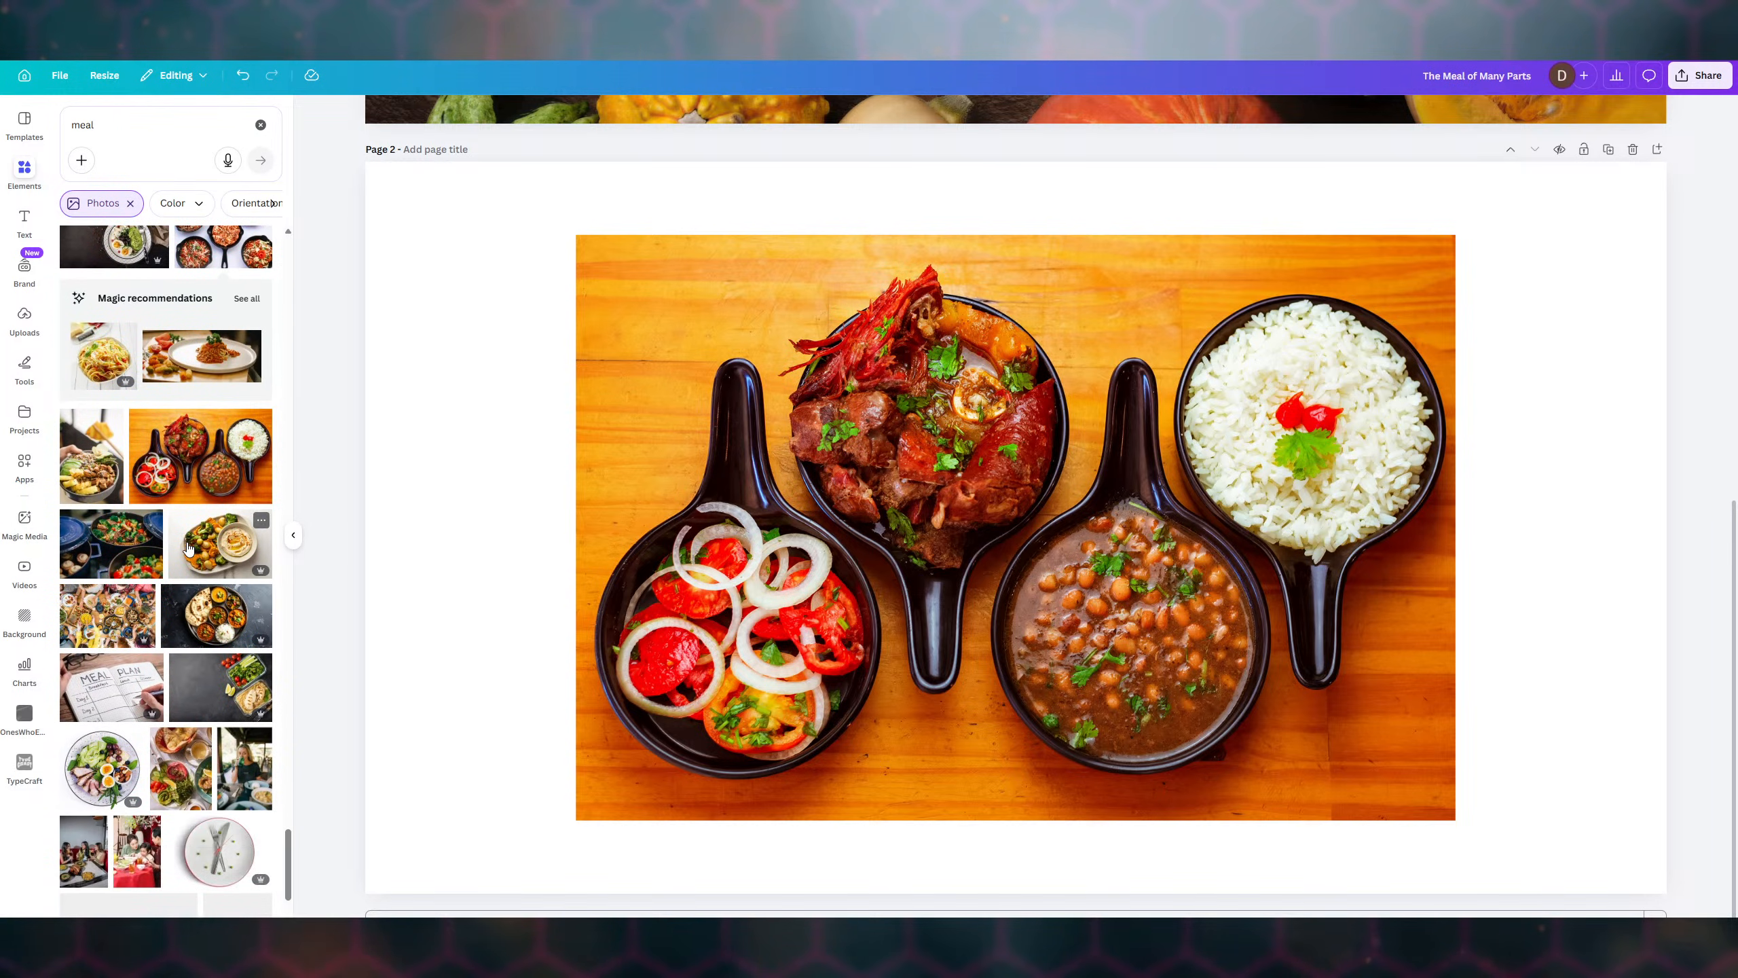
scroll(188, 546, down, 5)
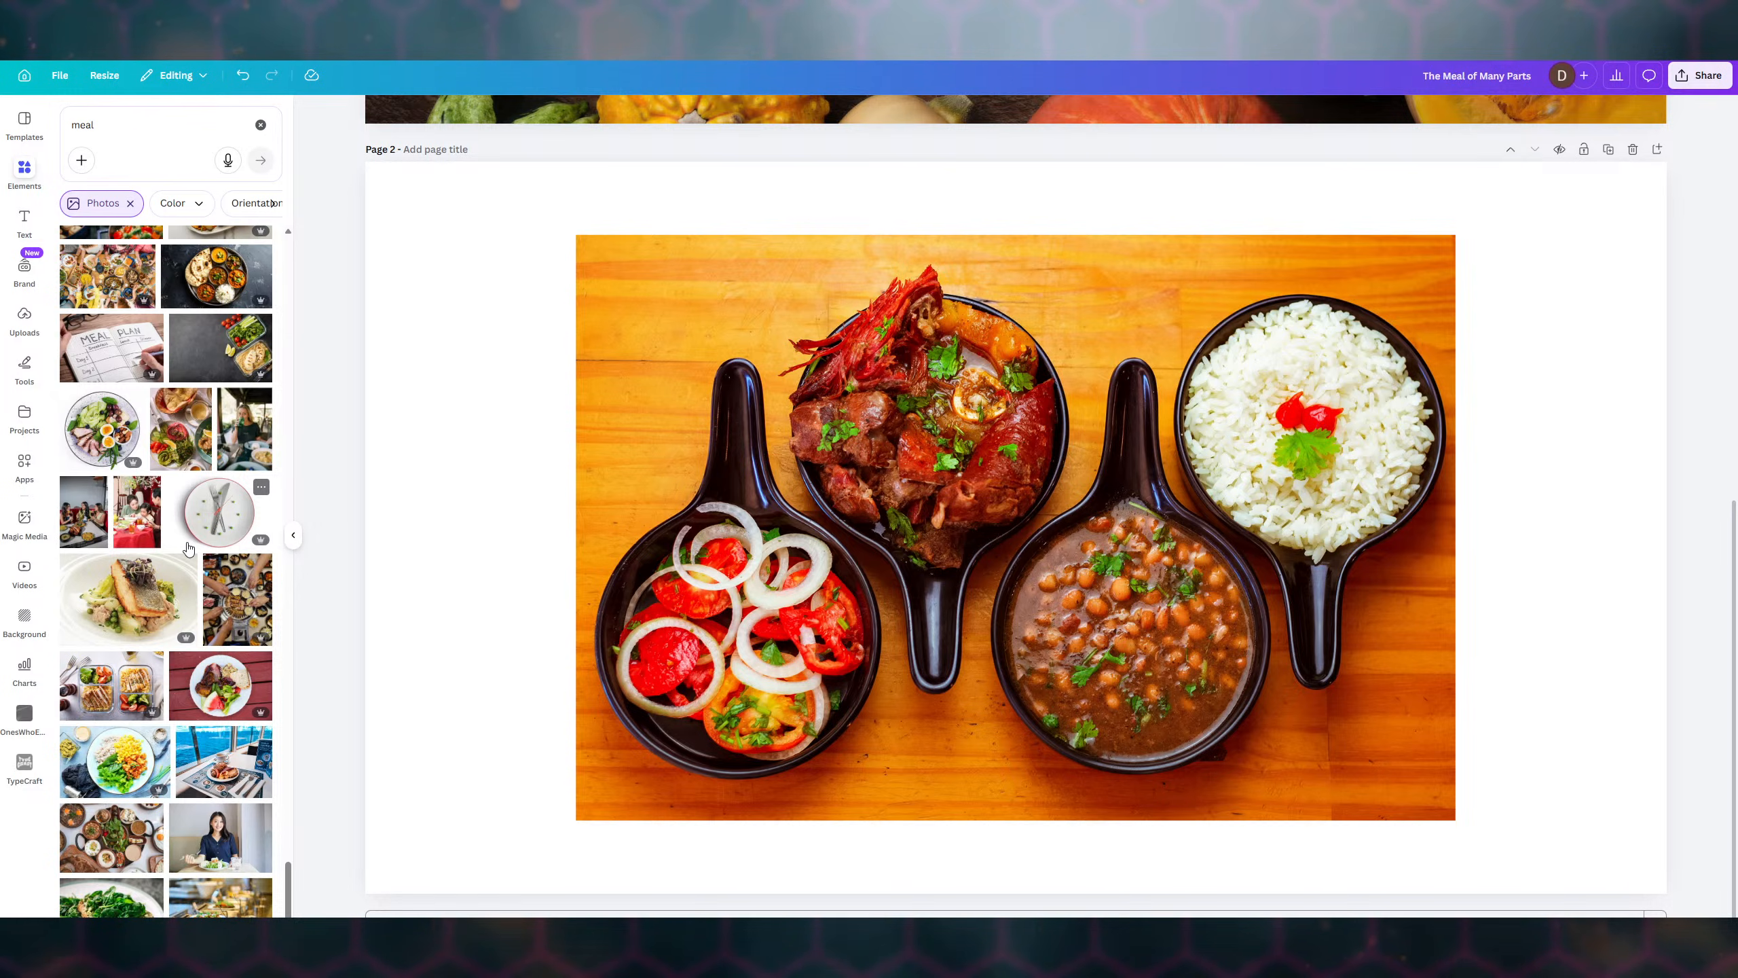
scroll(188, 548, down, 3)
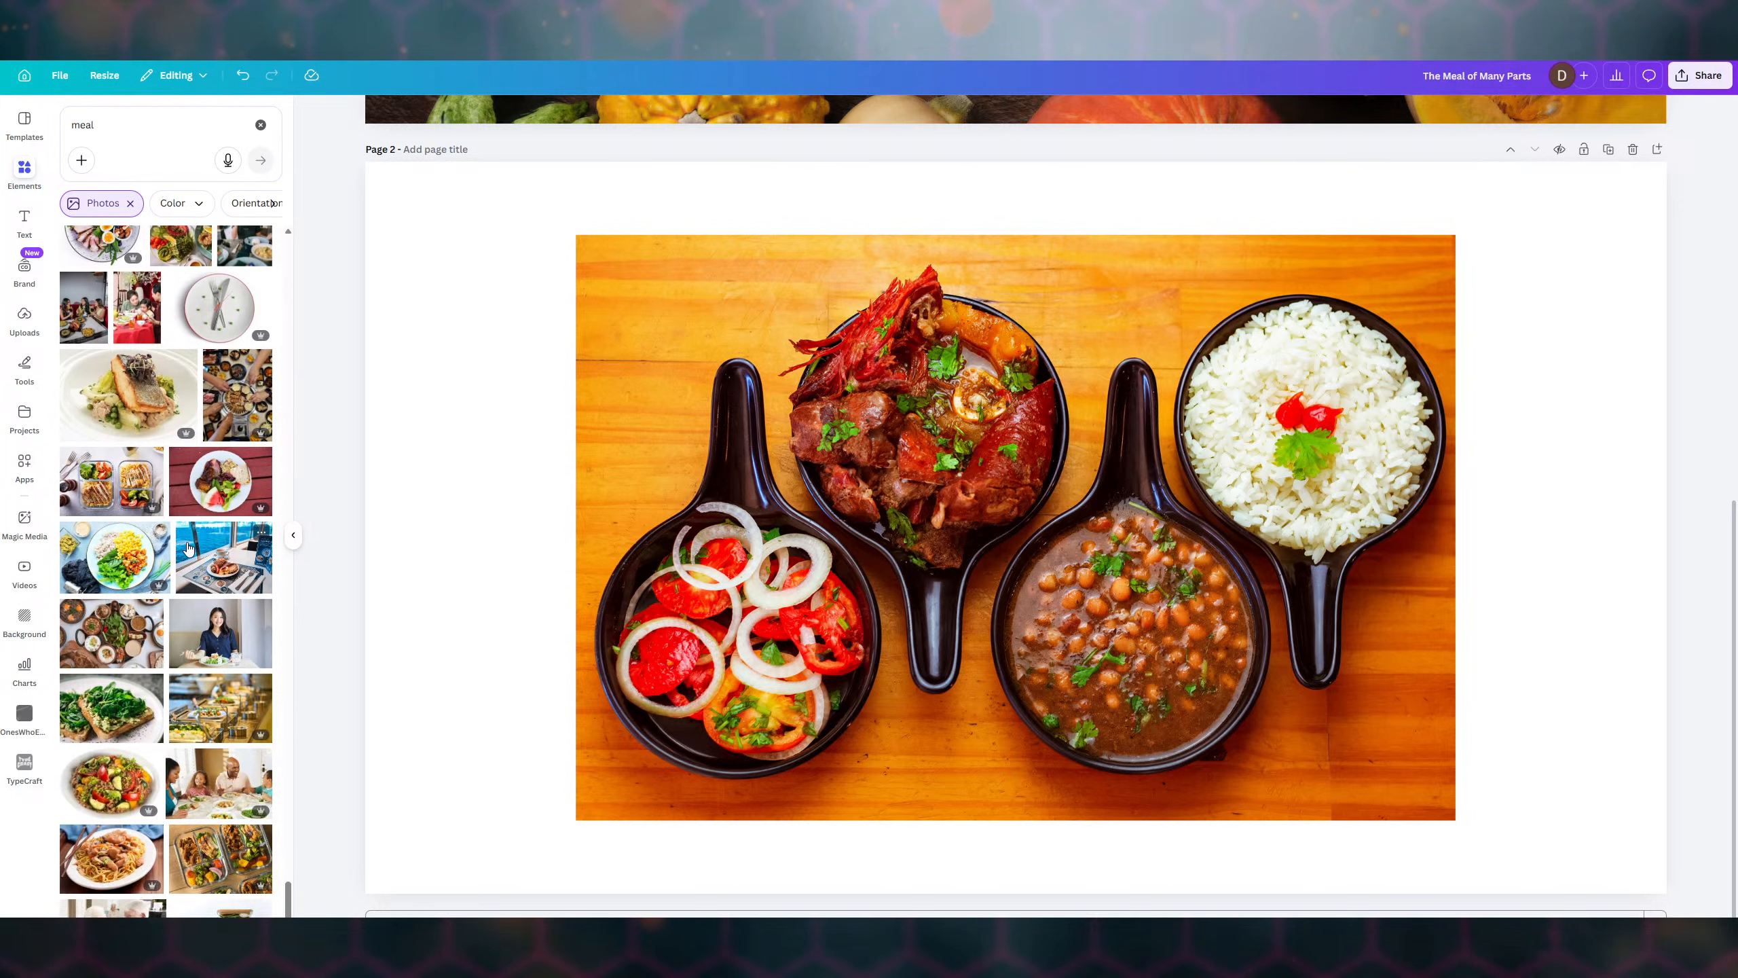
scroll(188, 548, down, 2)
scroll(188, 548, down, 5)
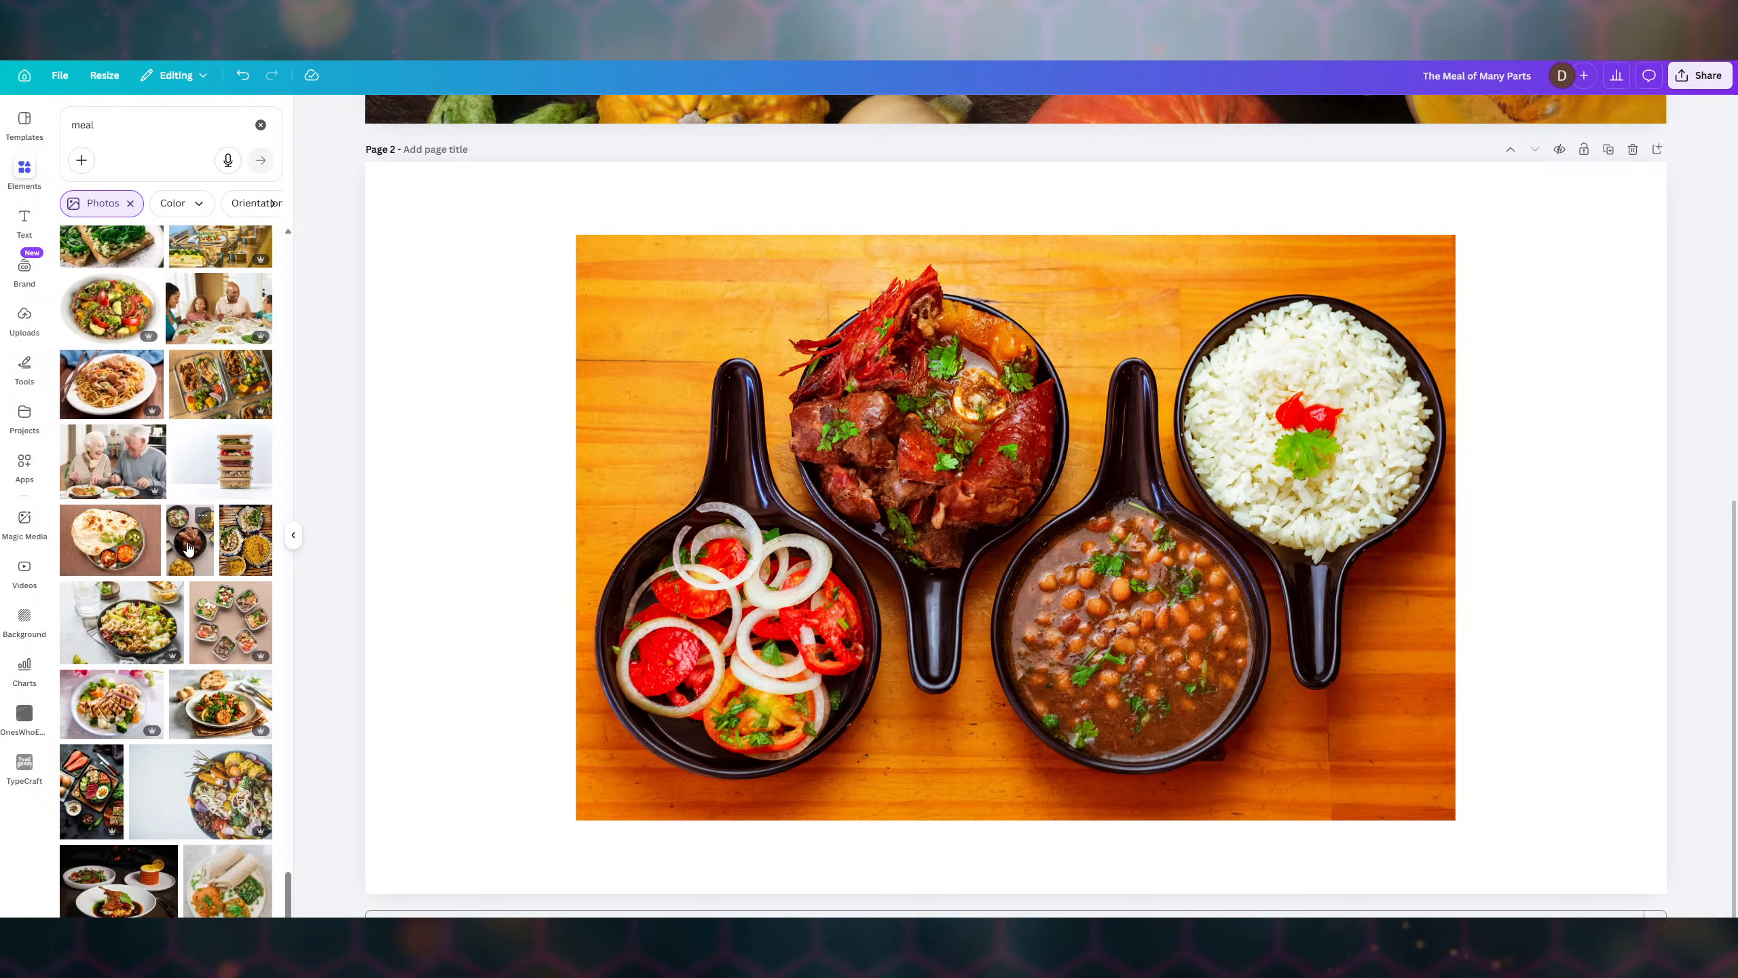
scroll(188, 547, down, 1)
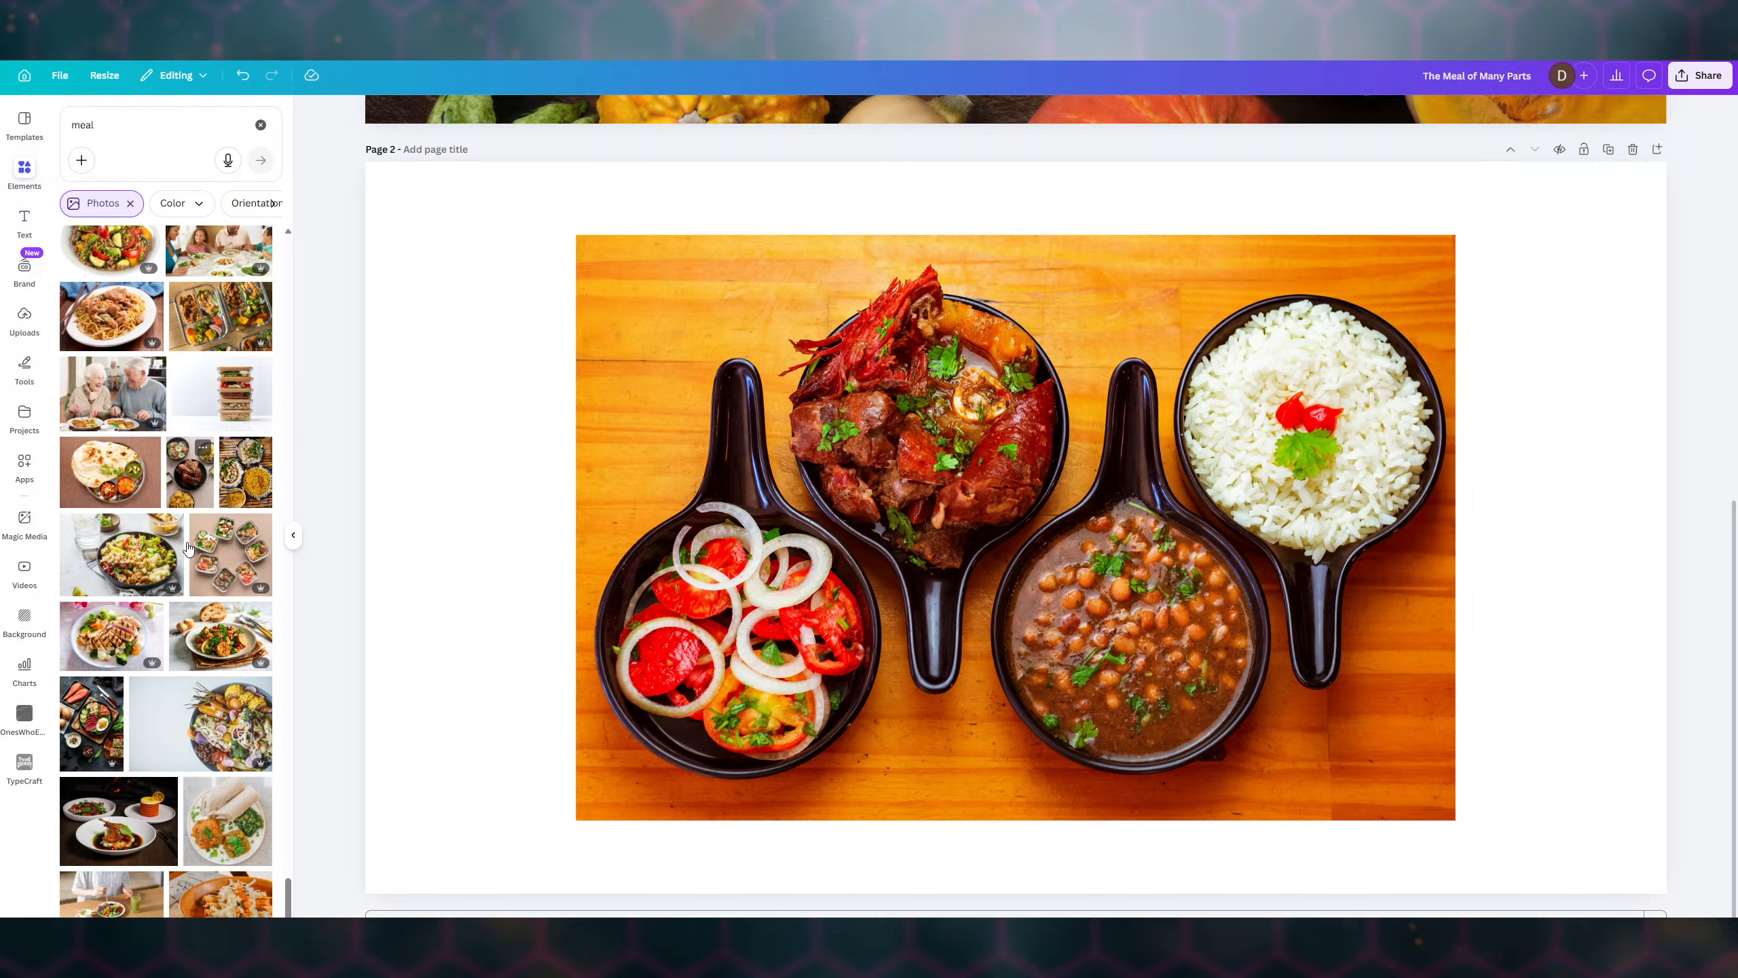
scroll(188, 546, down, 3)
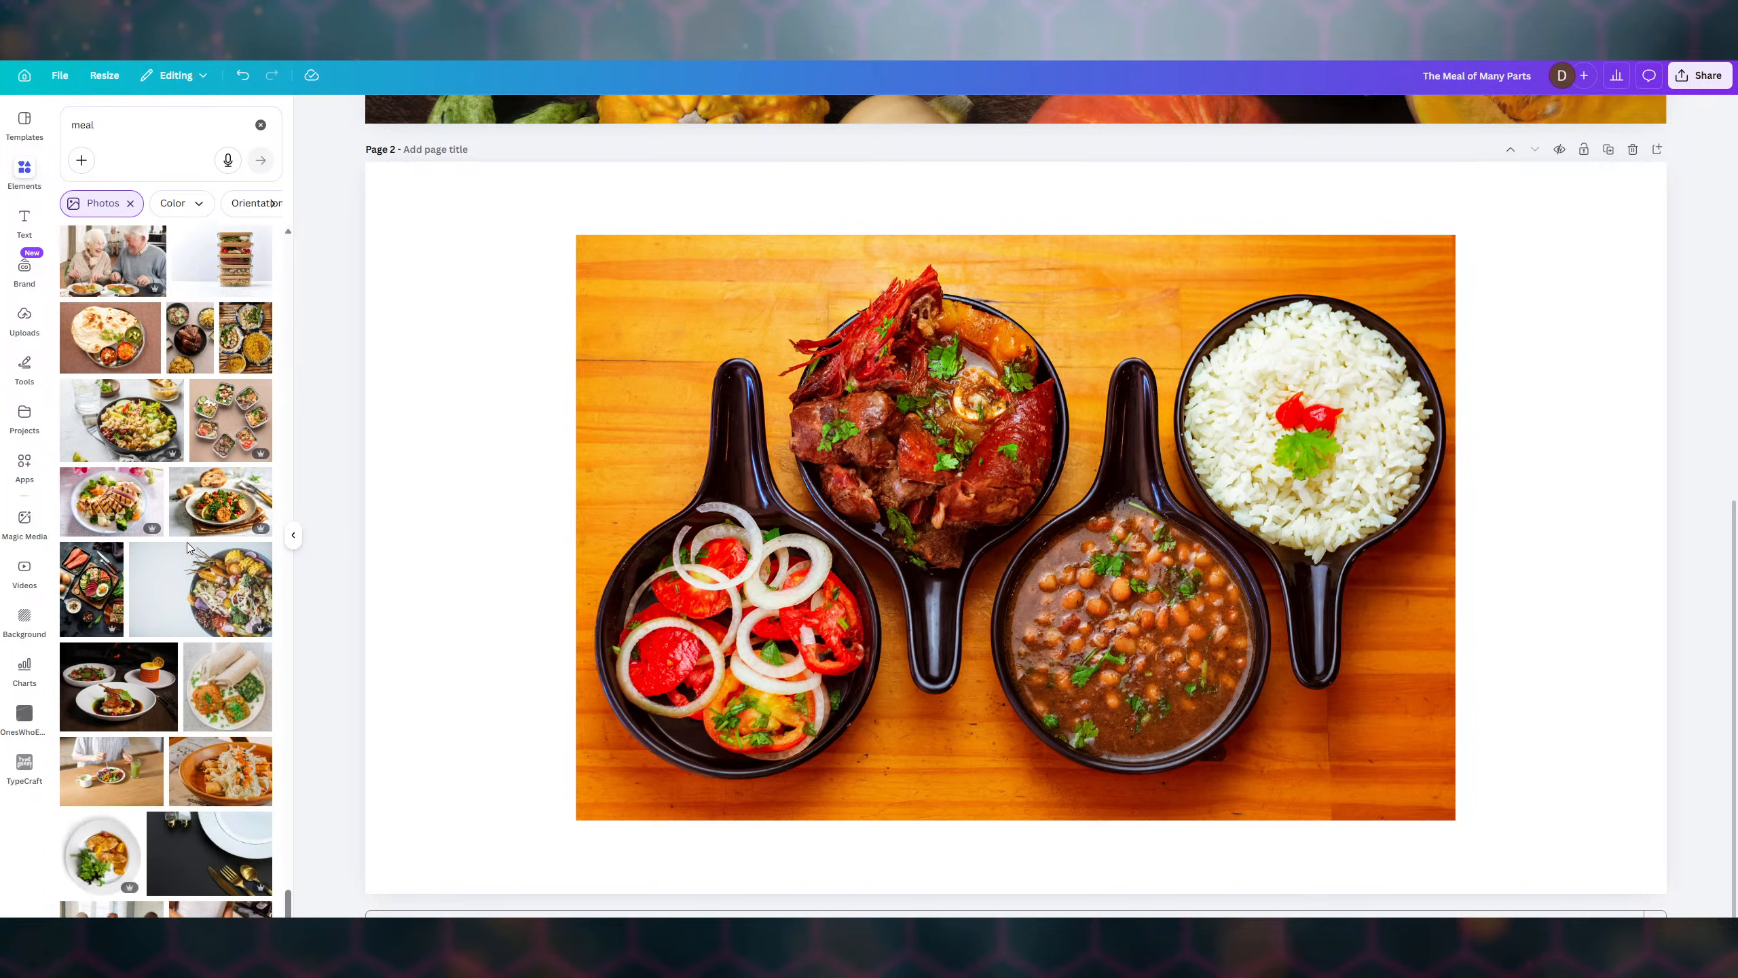
scroll(188, 548, down, 2)
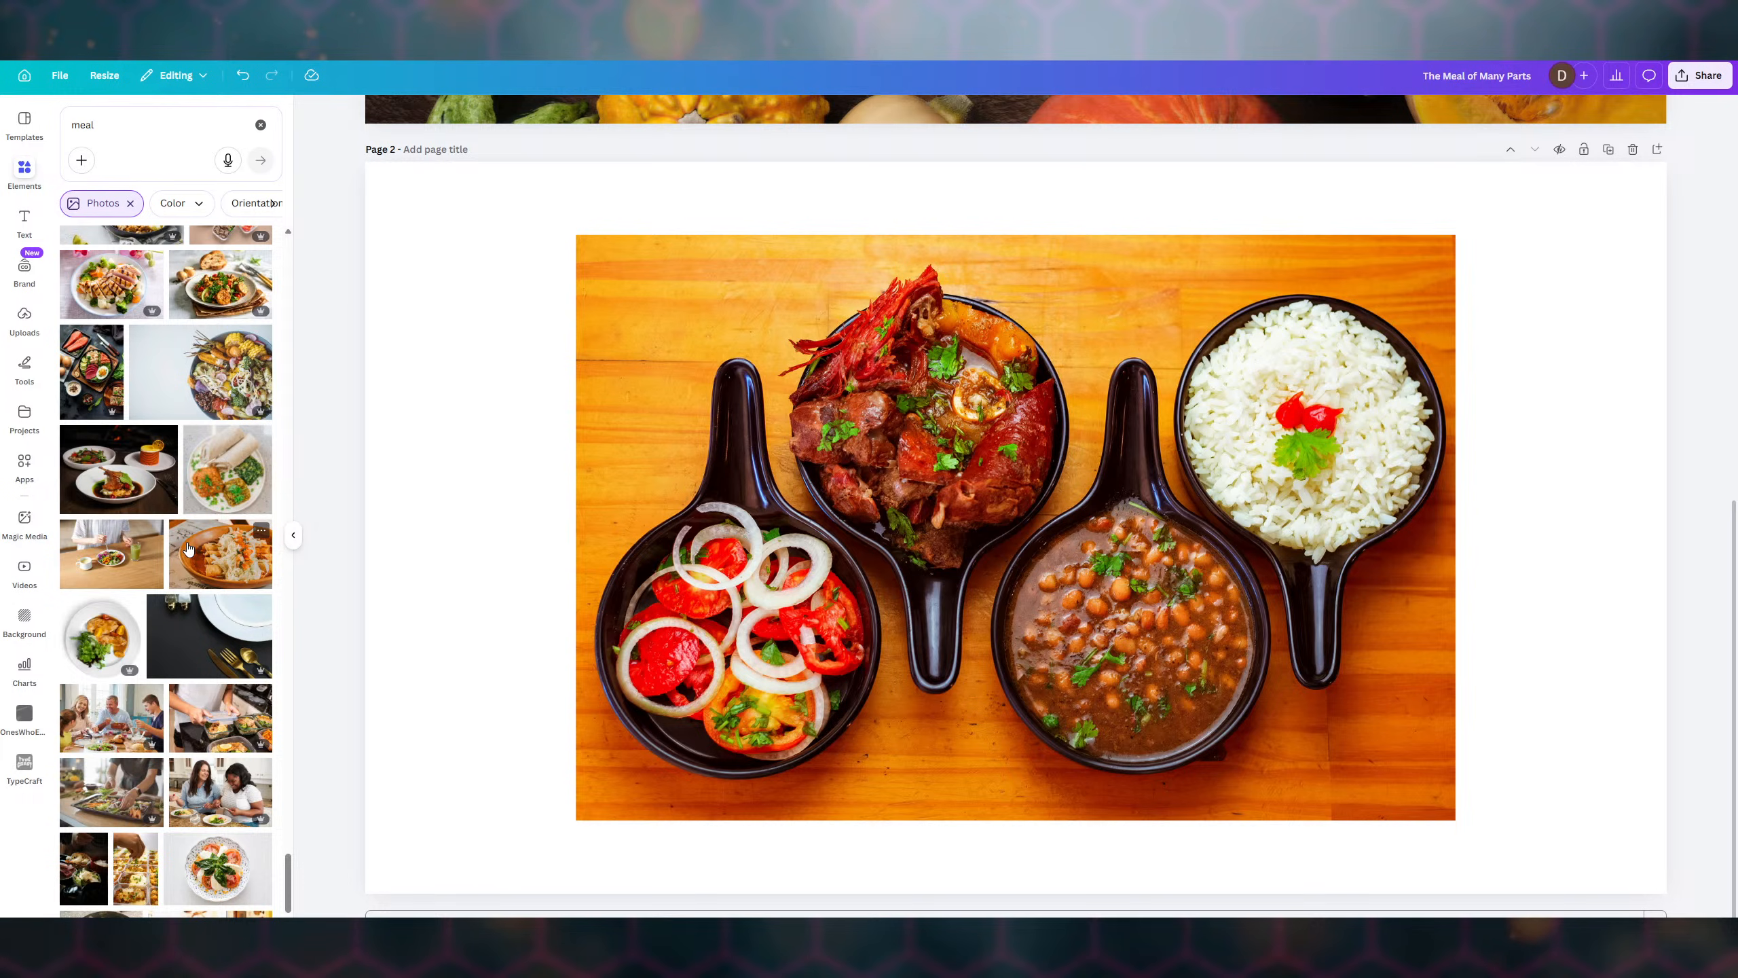
scroll(188, 548, down, 2)
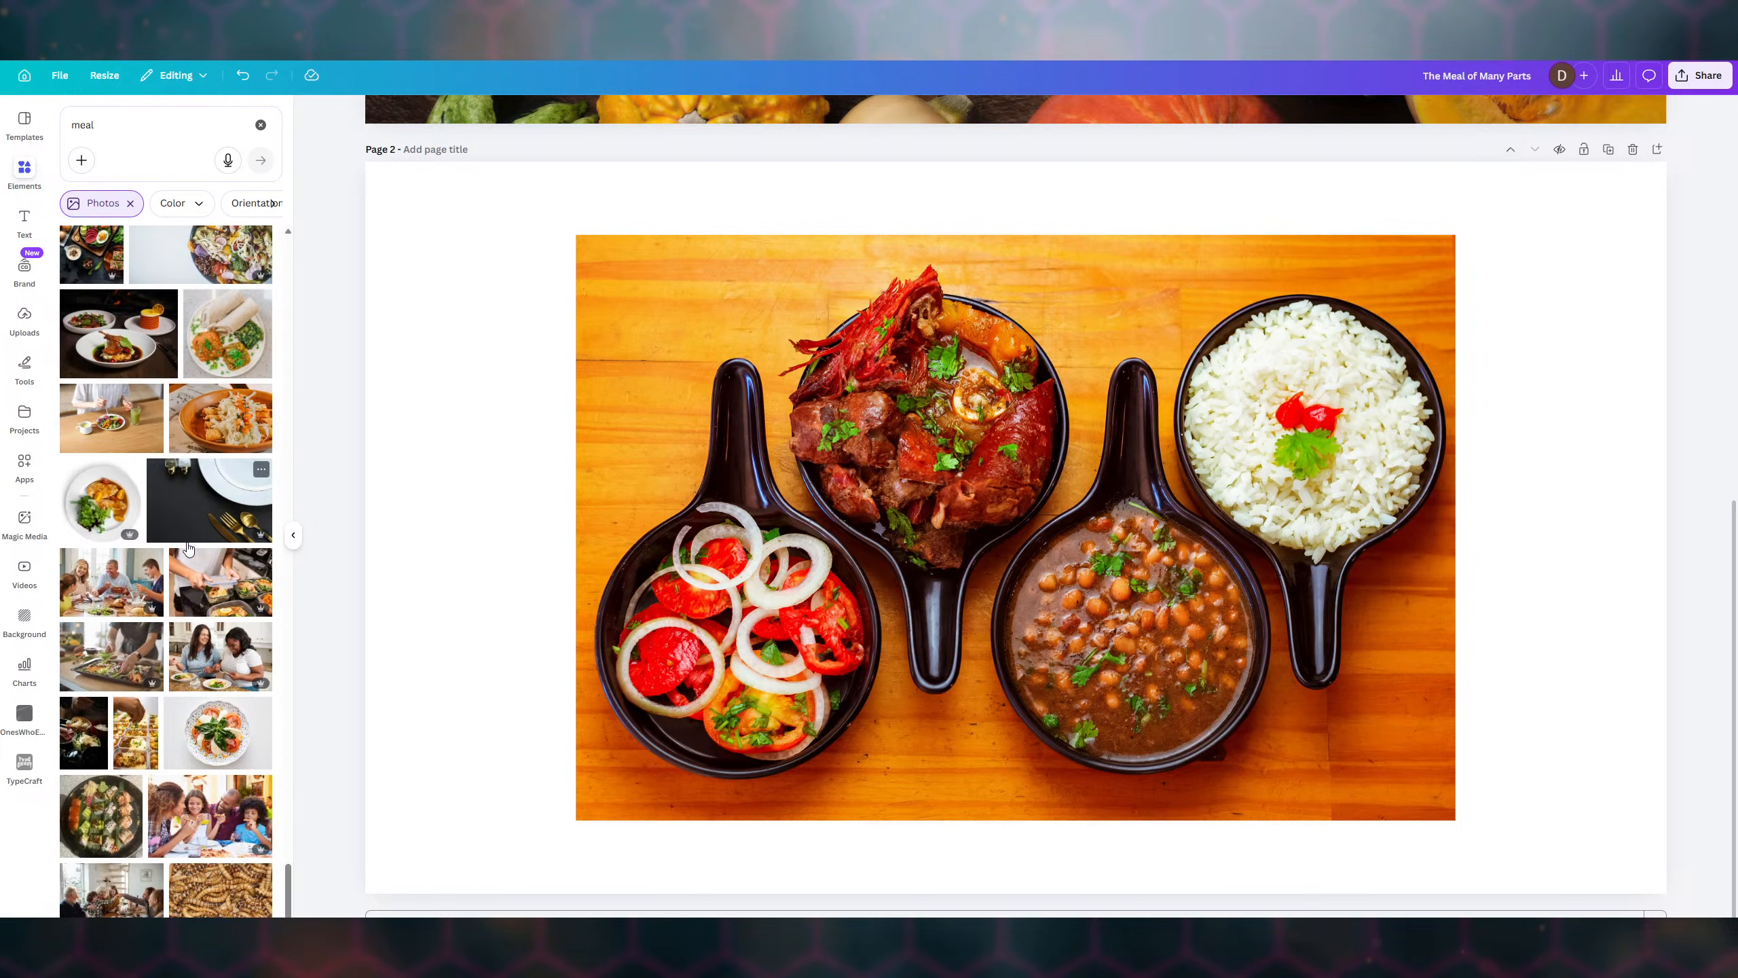
scroll(188, 548, down, 3)
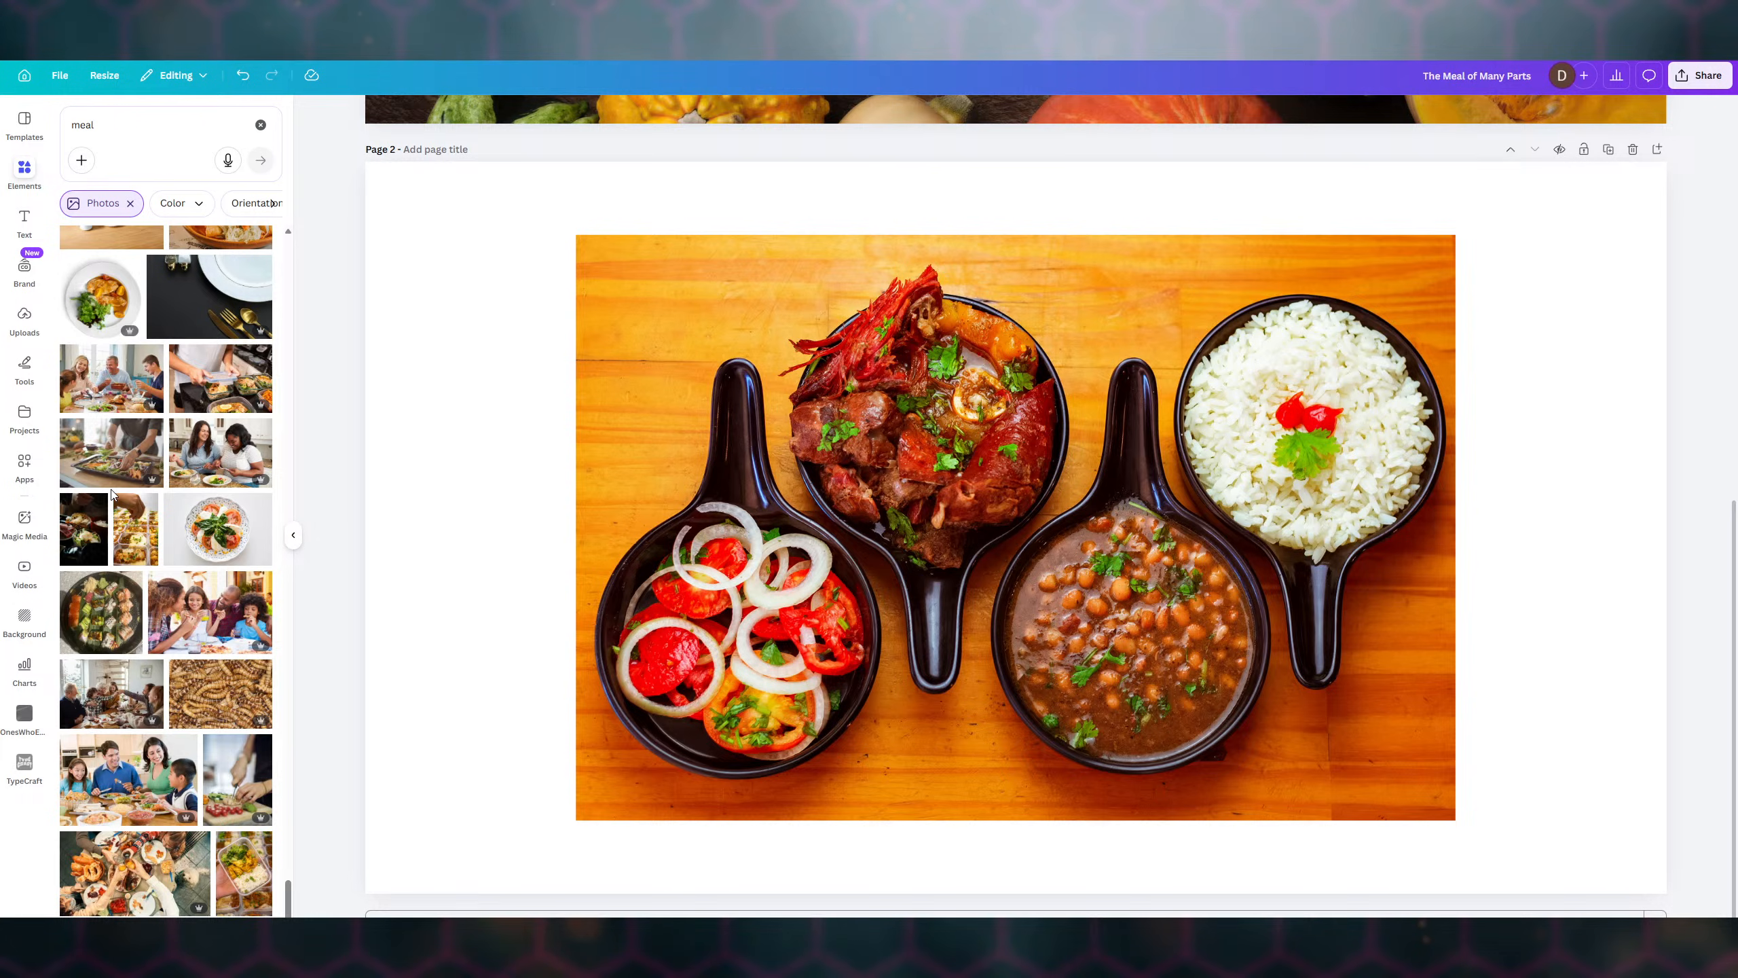
scroll(148, 506, down, 2)
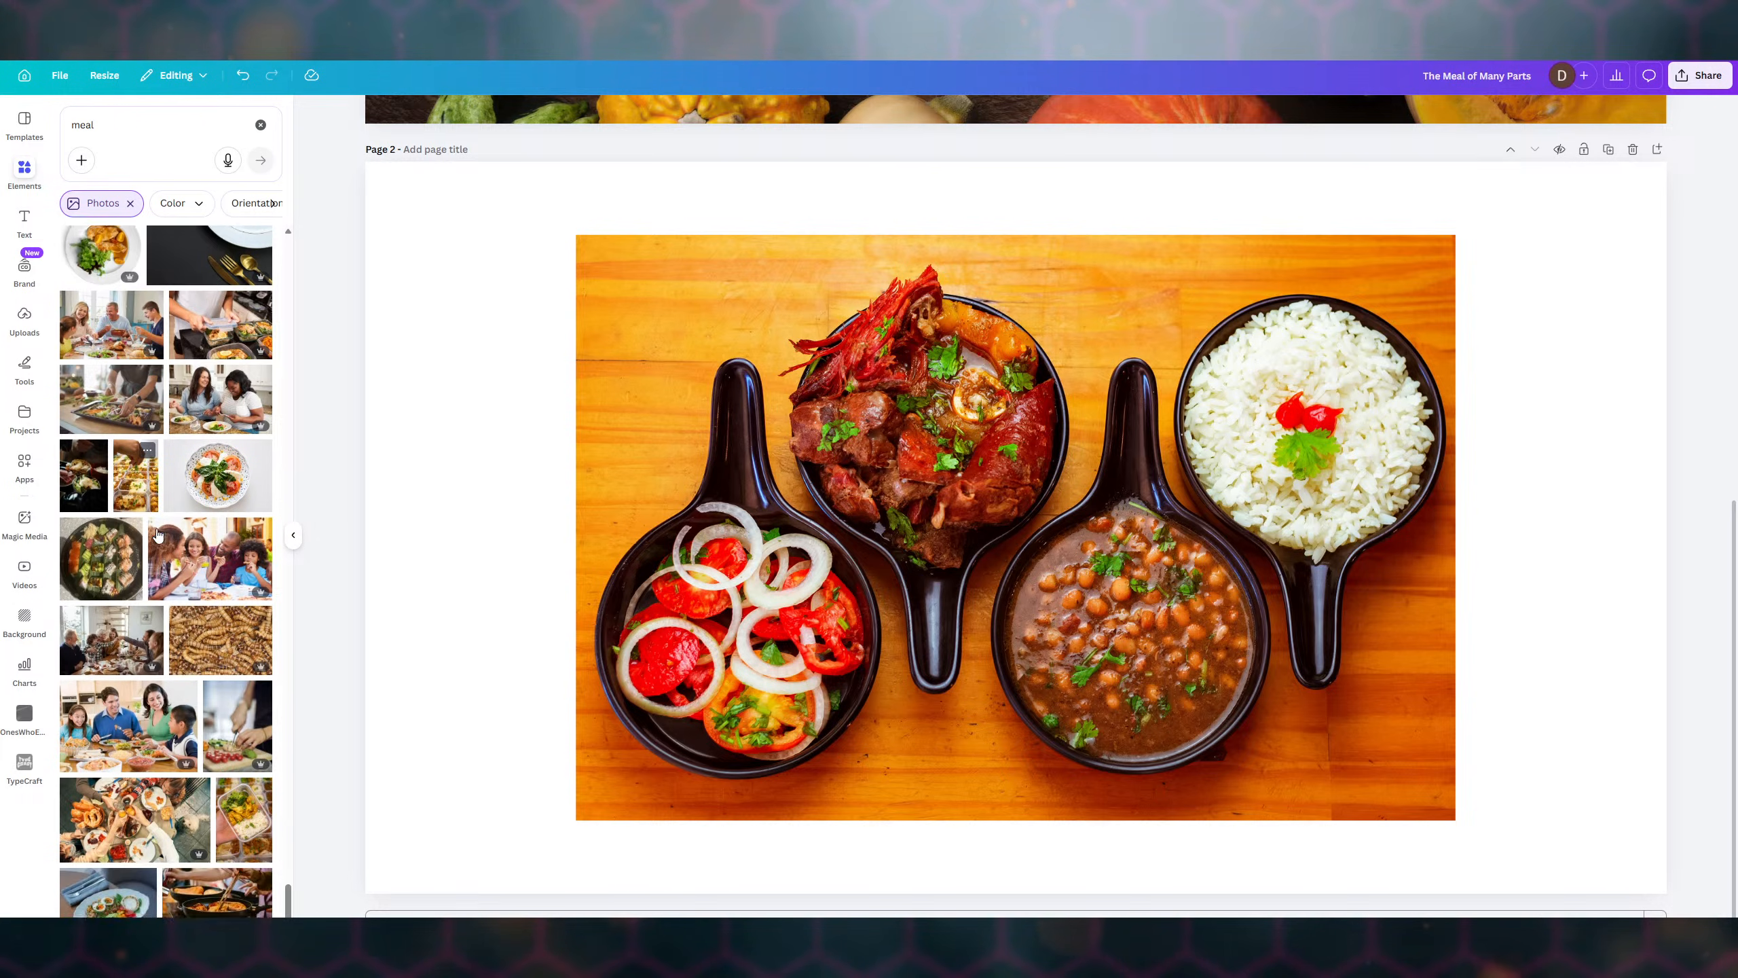
scroll(158, 535, down, 2)
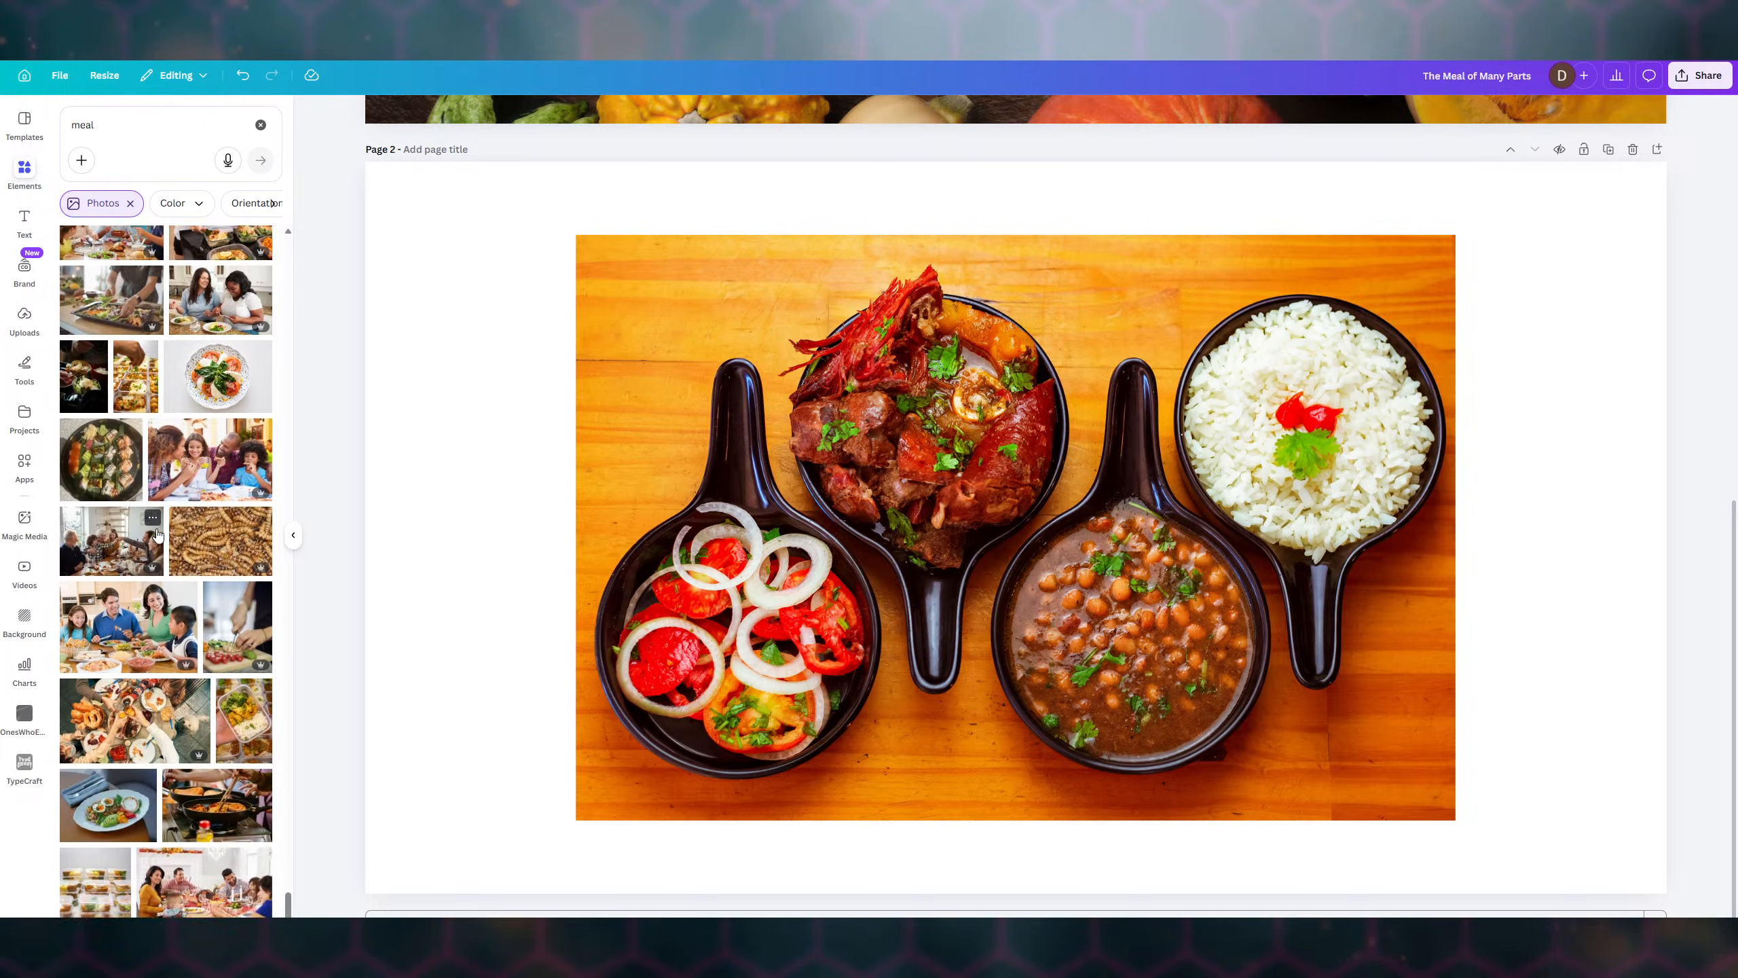
scroll(157, 535, down, 3)
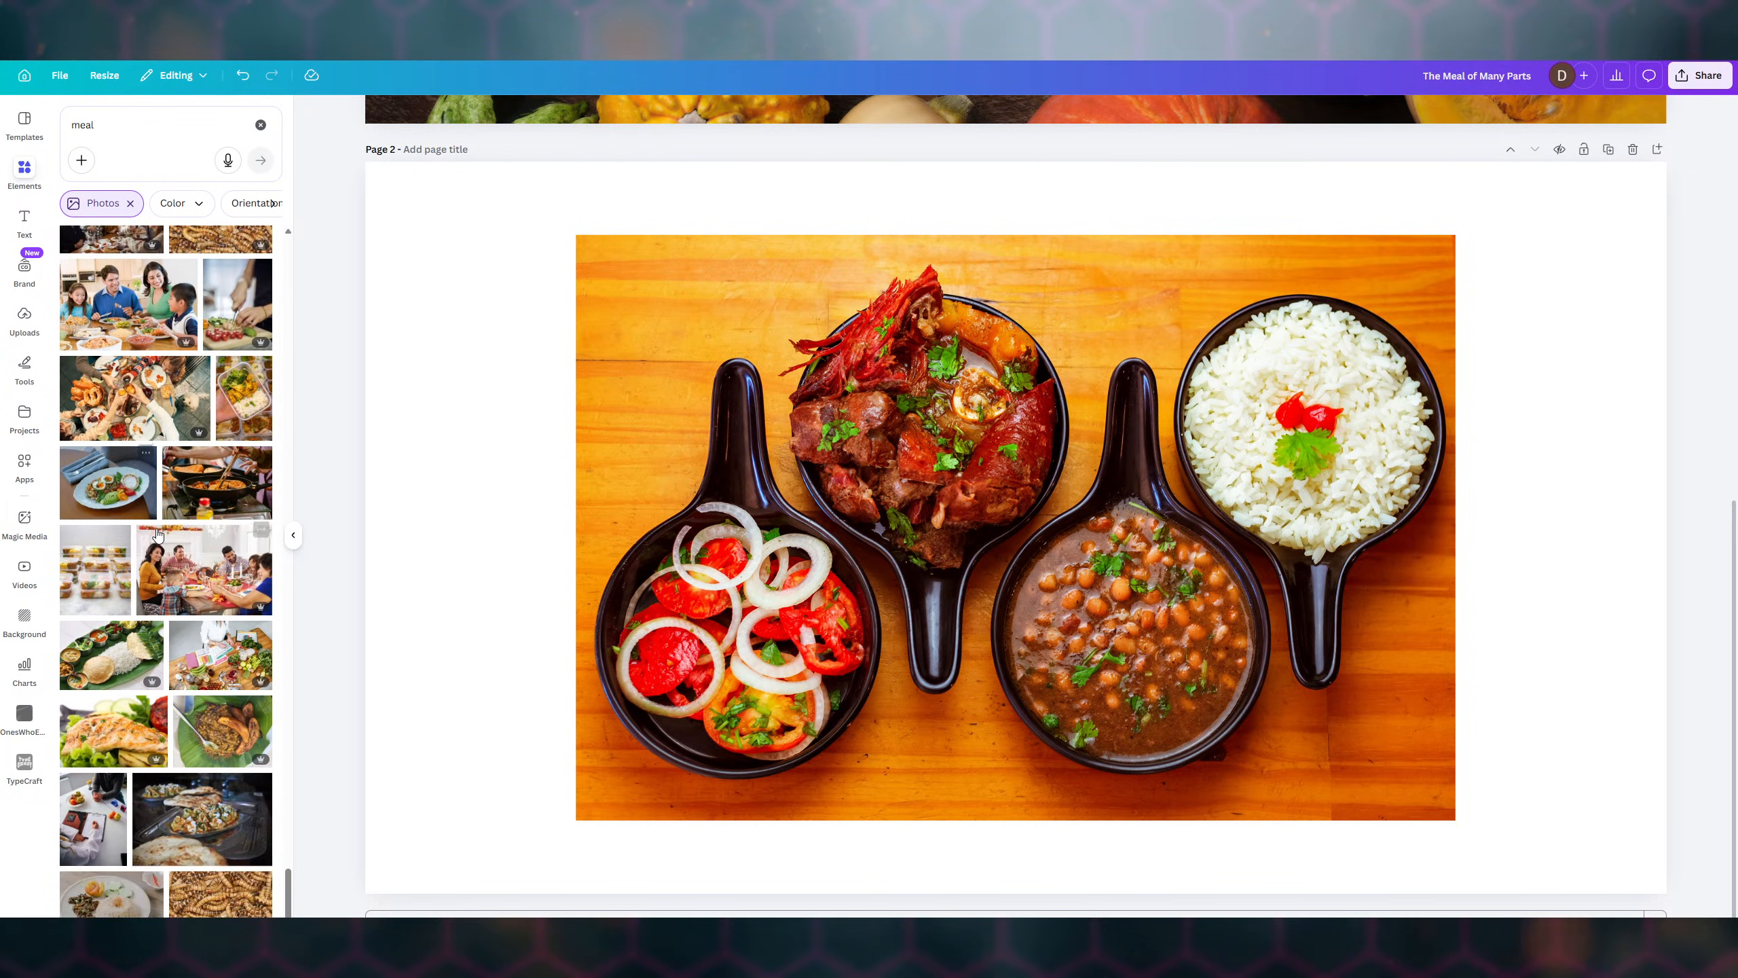
scroll(158, 534, down, 2)
scroll(157, 535, down, 3)
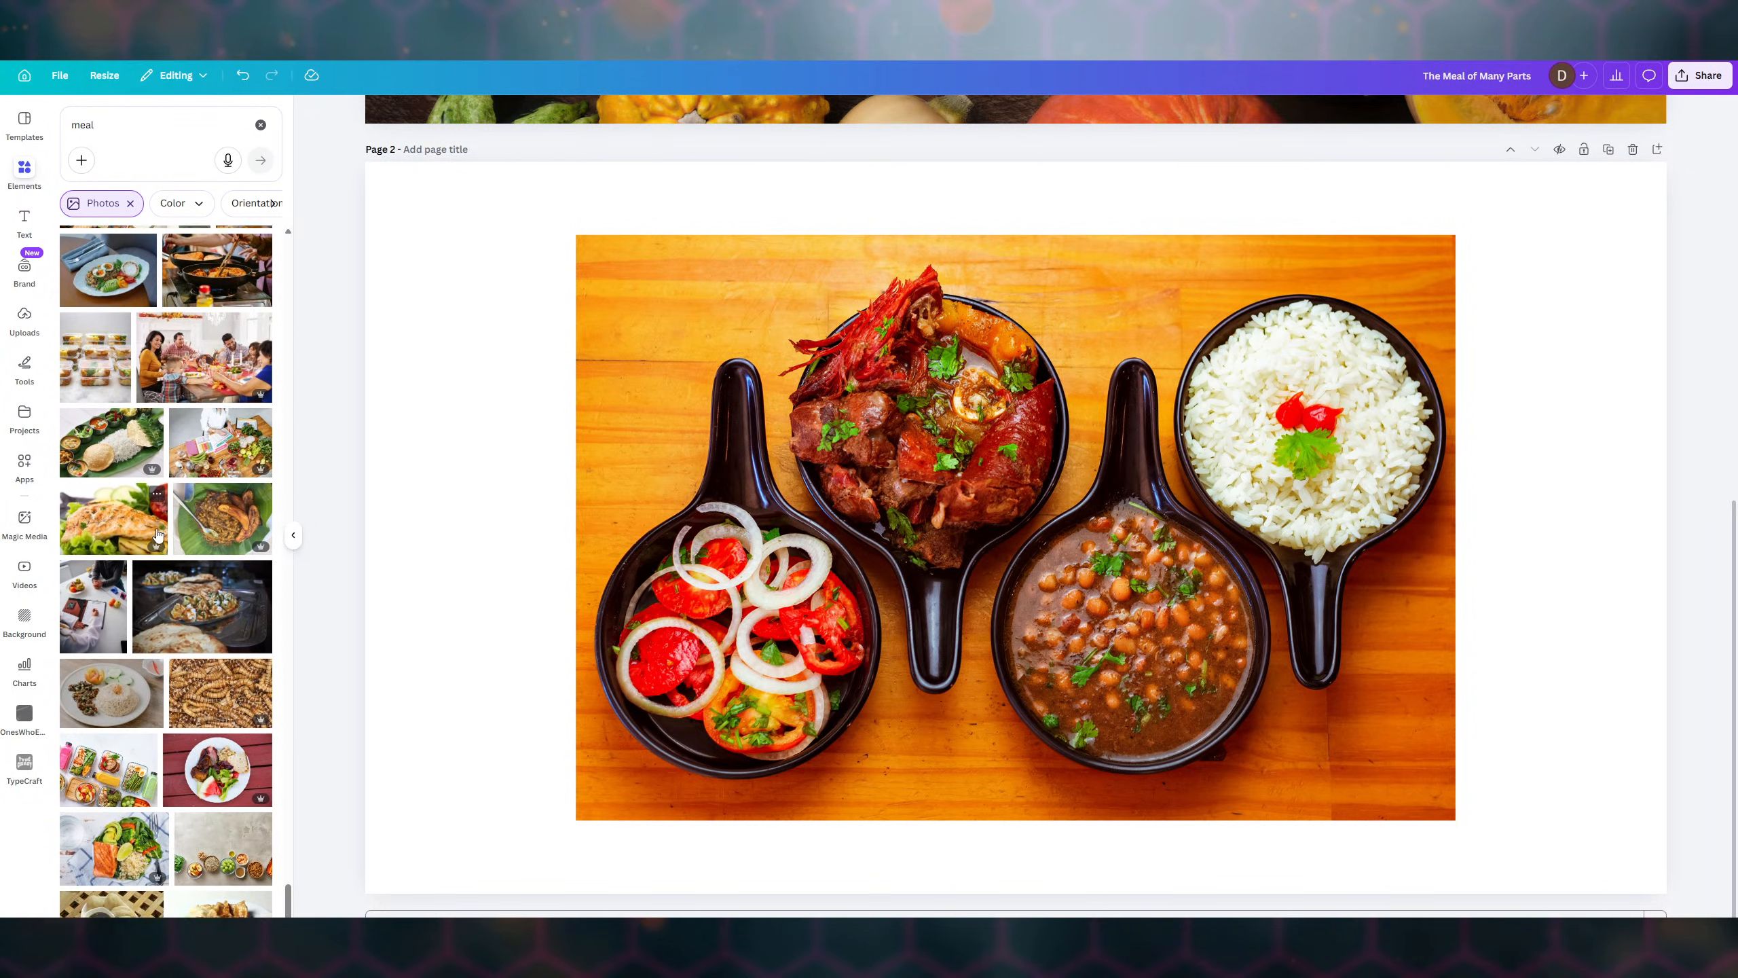
scroll(157, 535, down, 4)
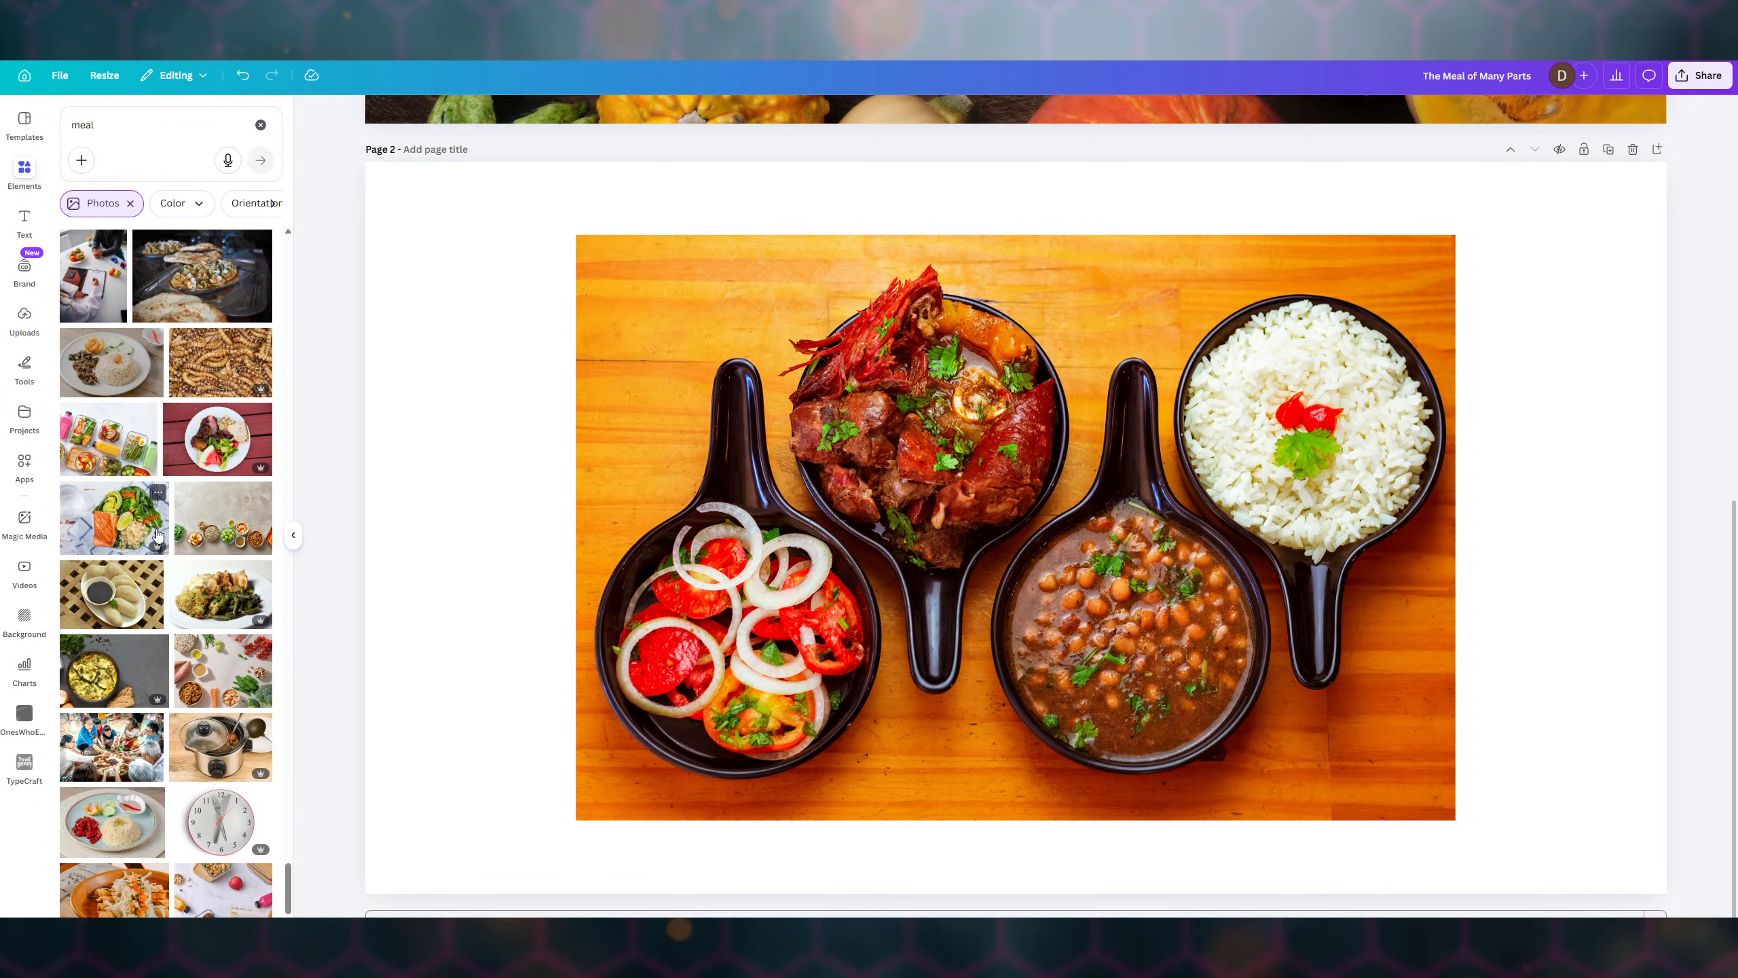
scroll(158, 535, down, 5)
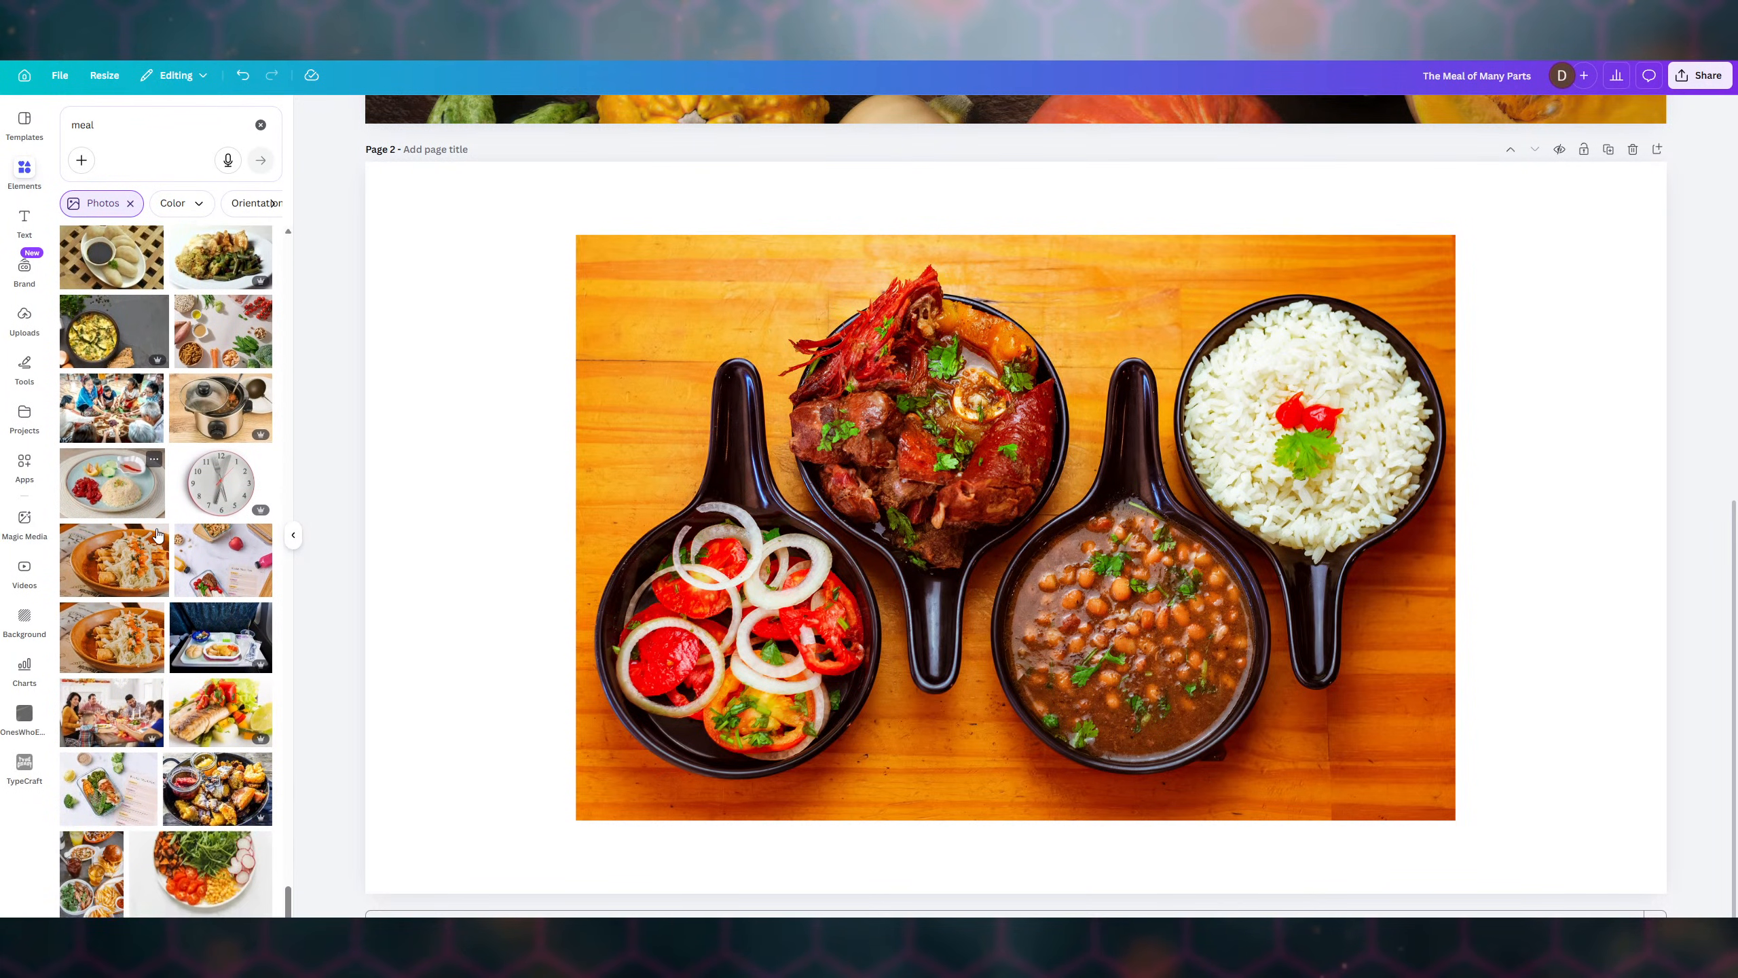
scroll(157, 535, down, 1)
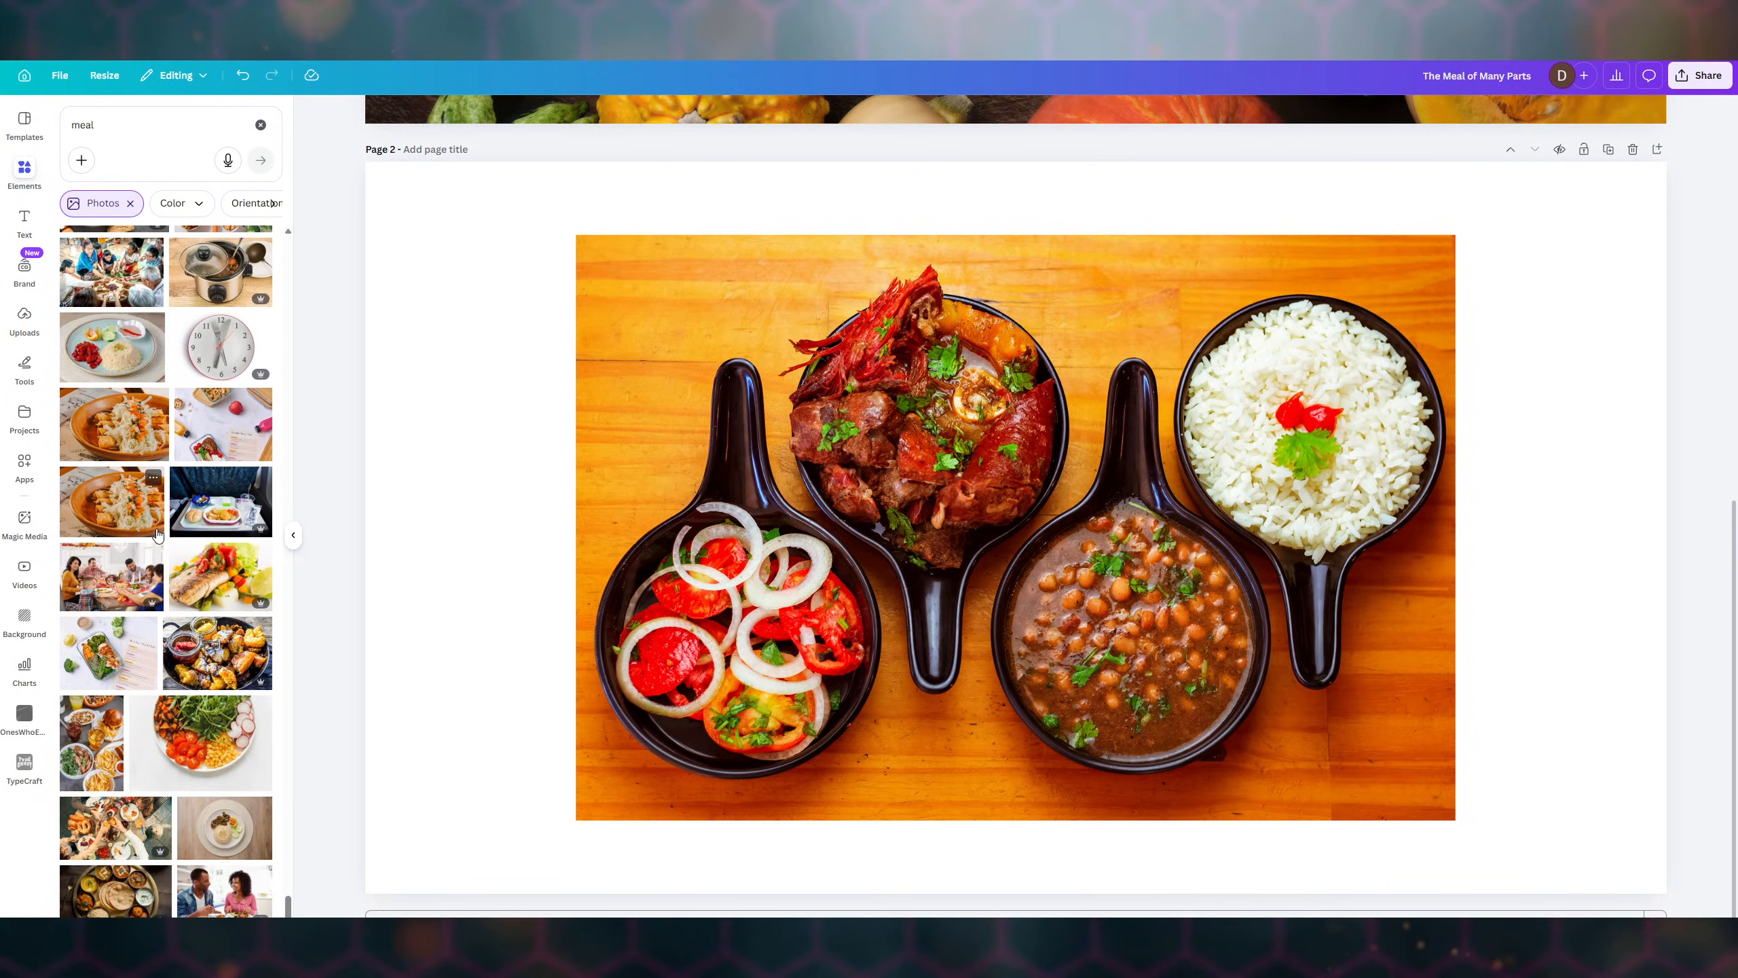
scroll(158, 535, down, 1)
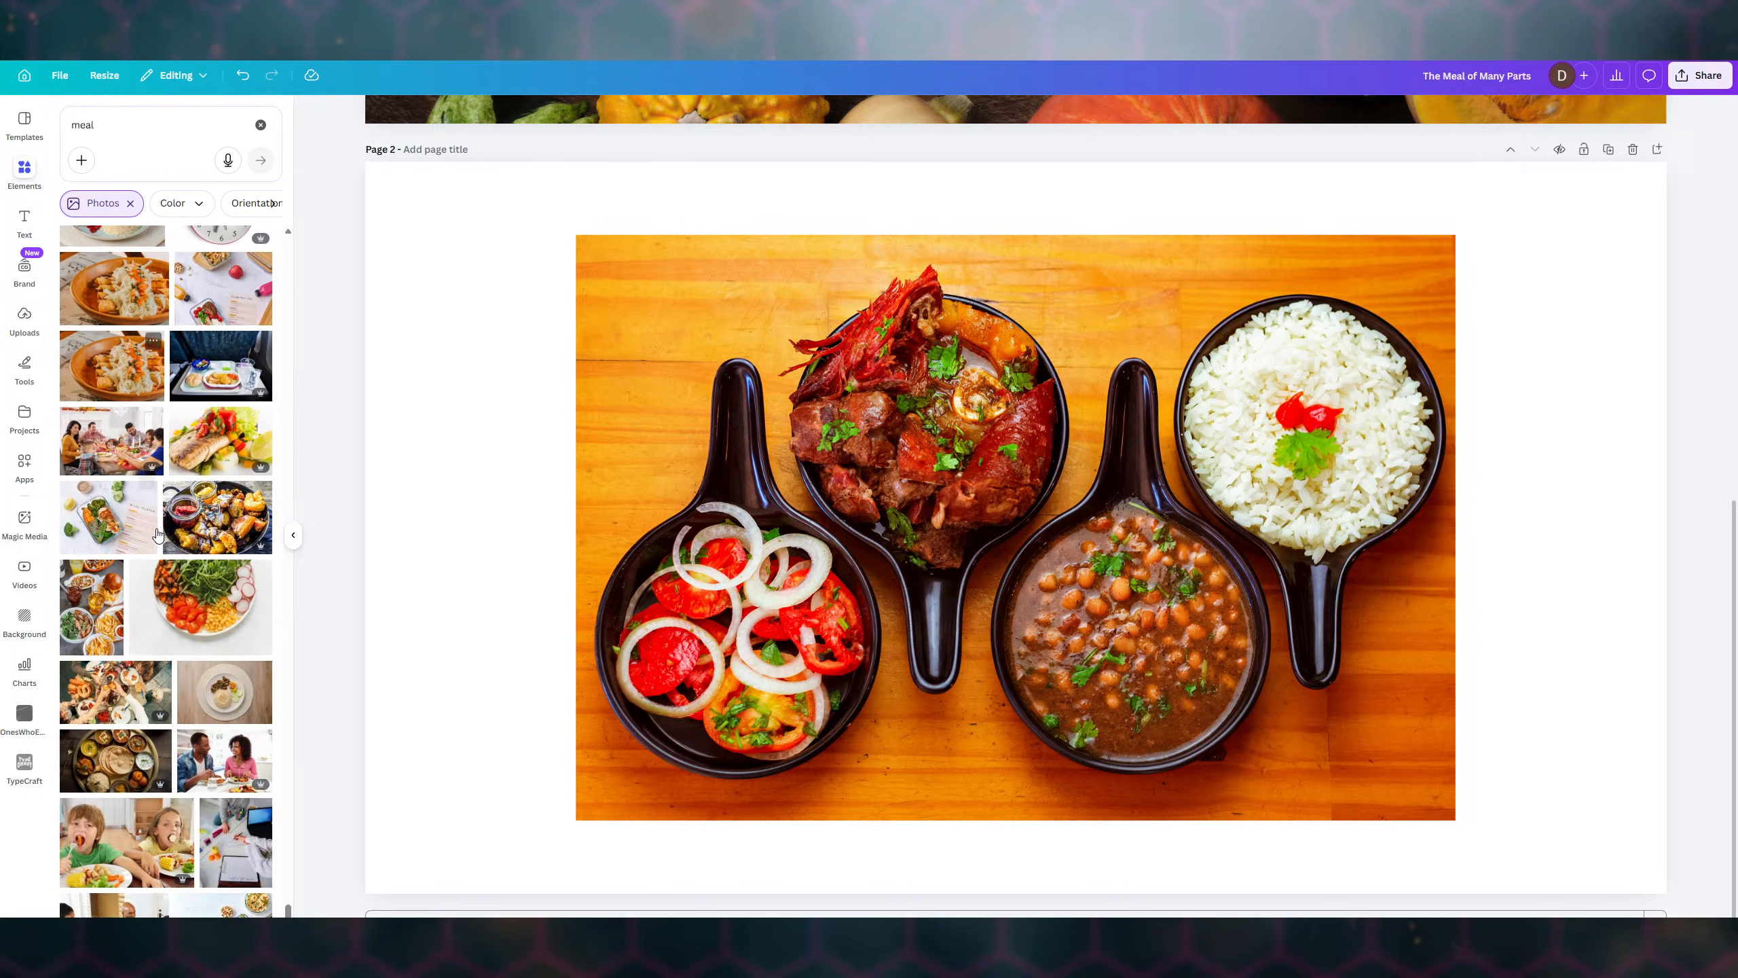
scroll(157, 535, down, 1)
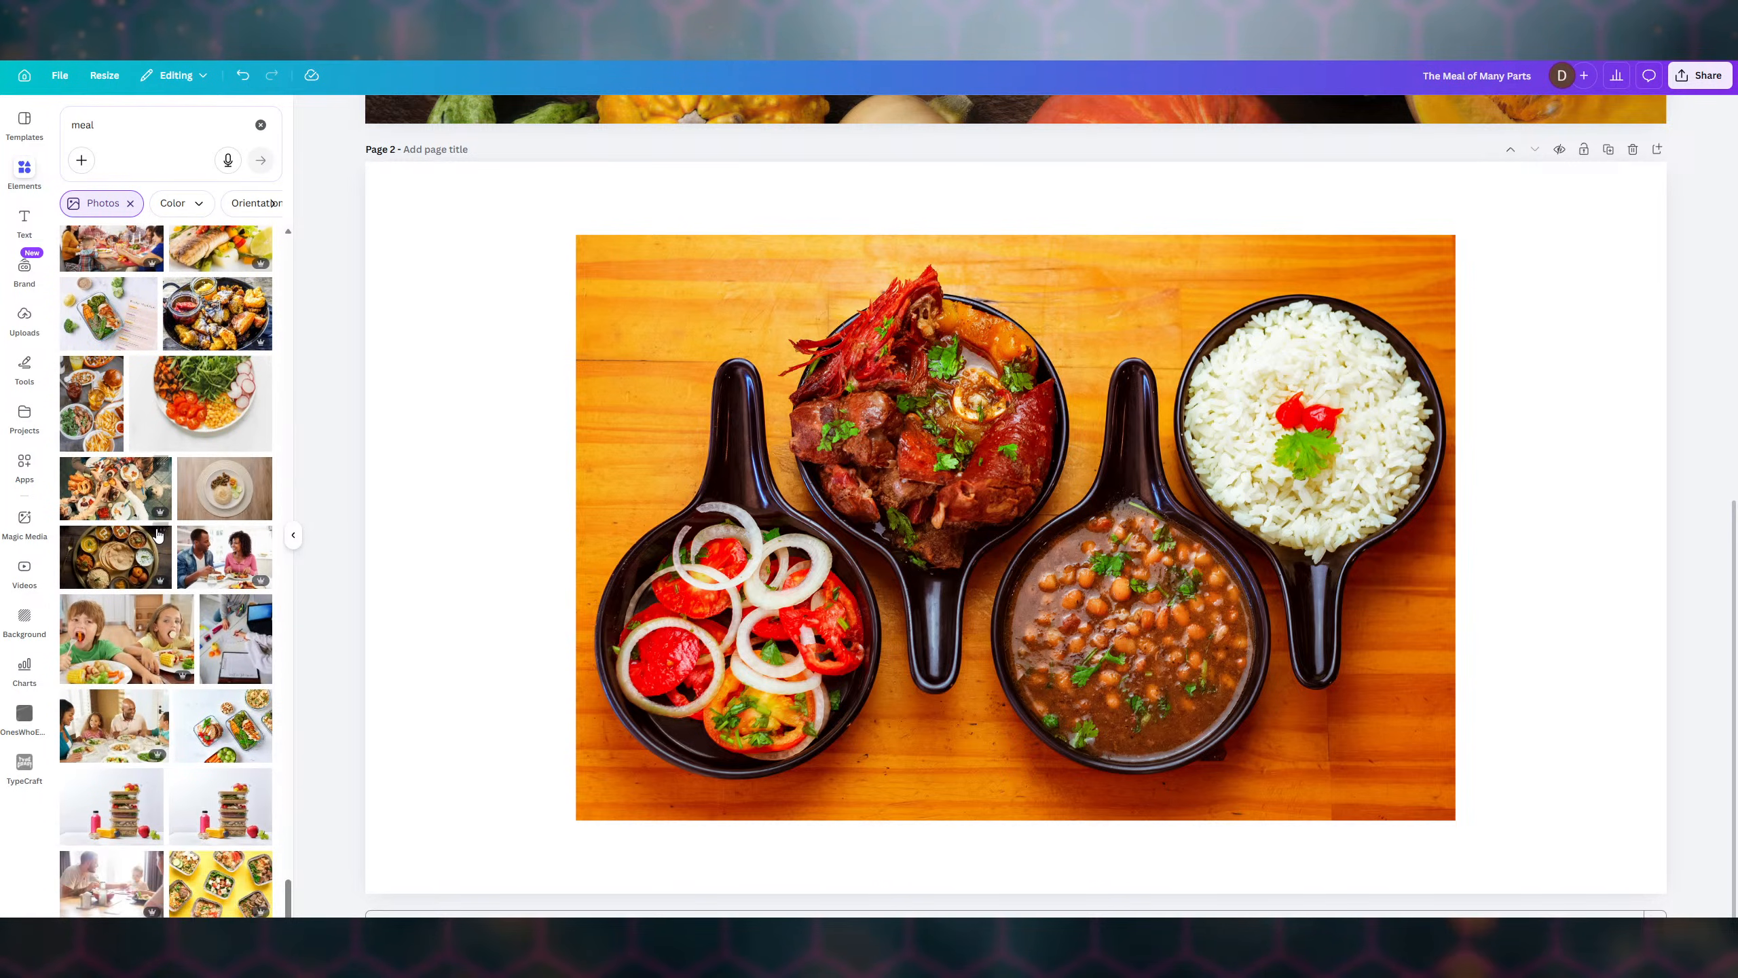
click(122, 574)
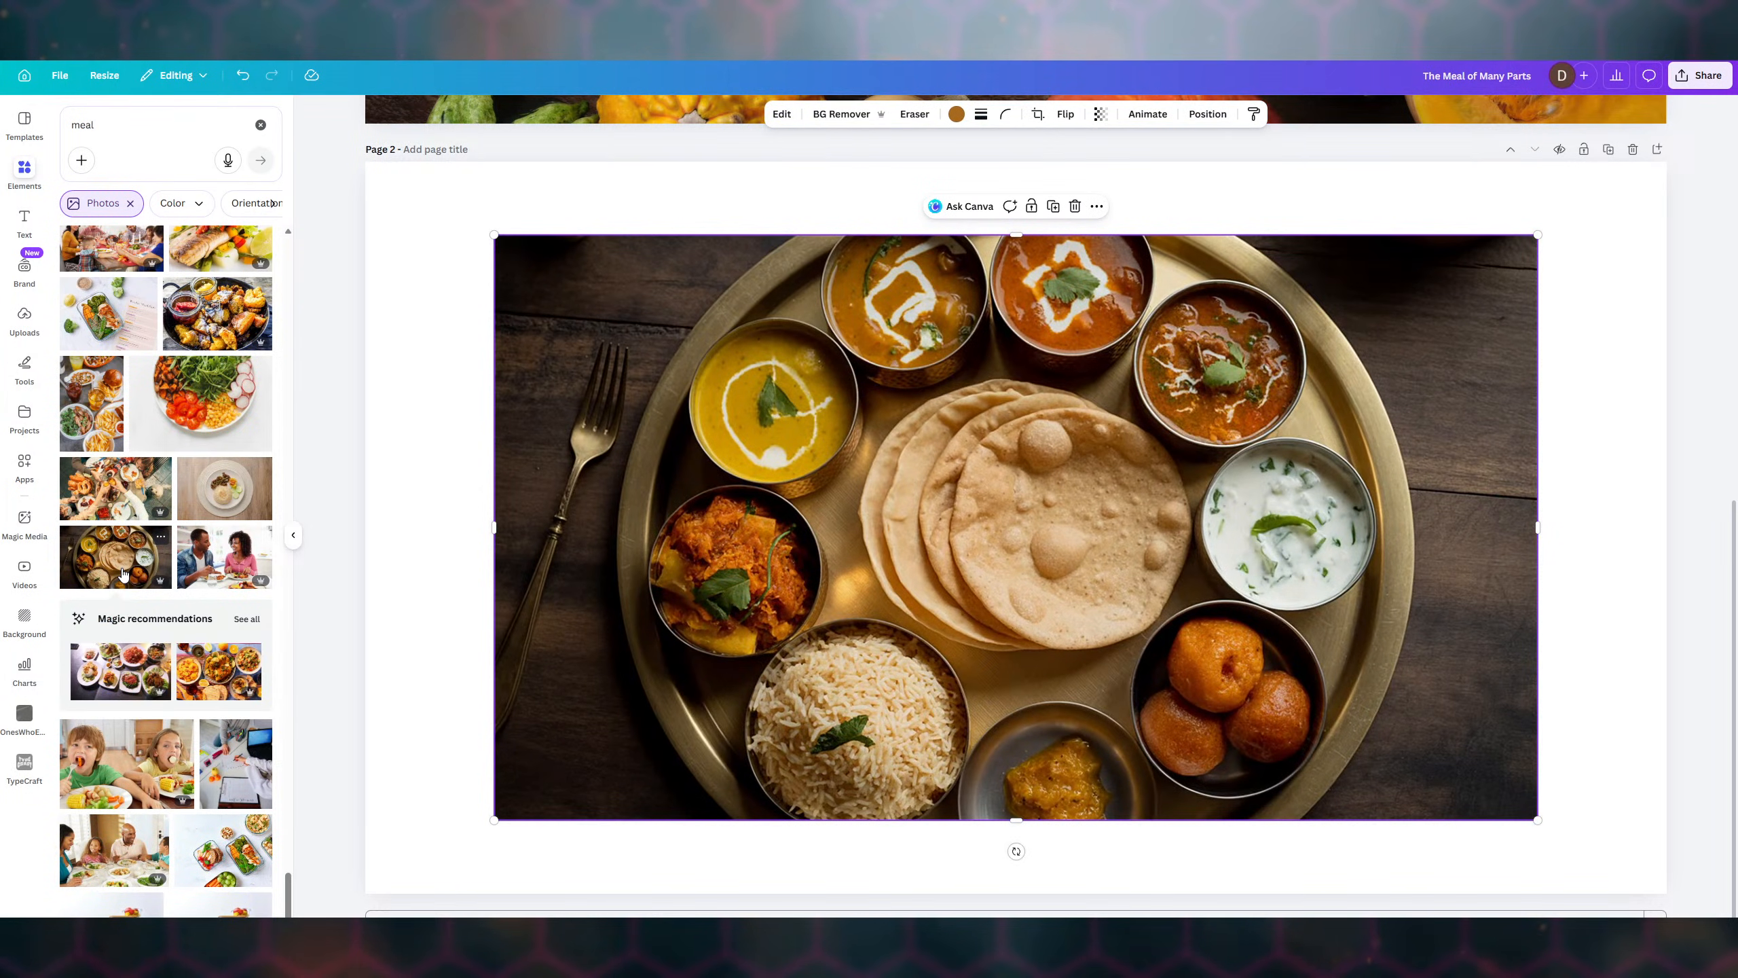
click(1074, 206)
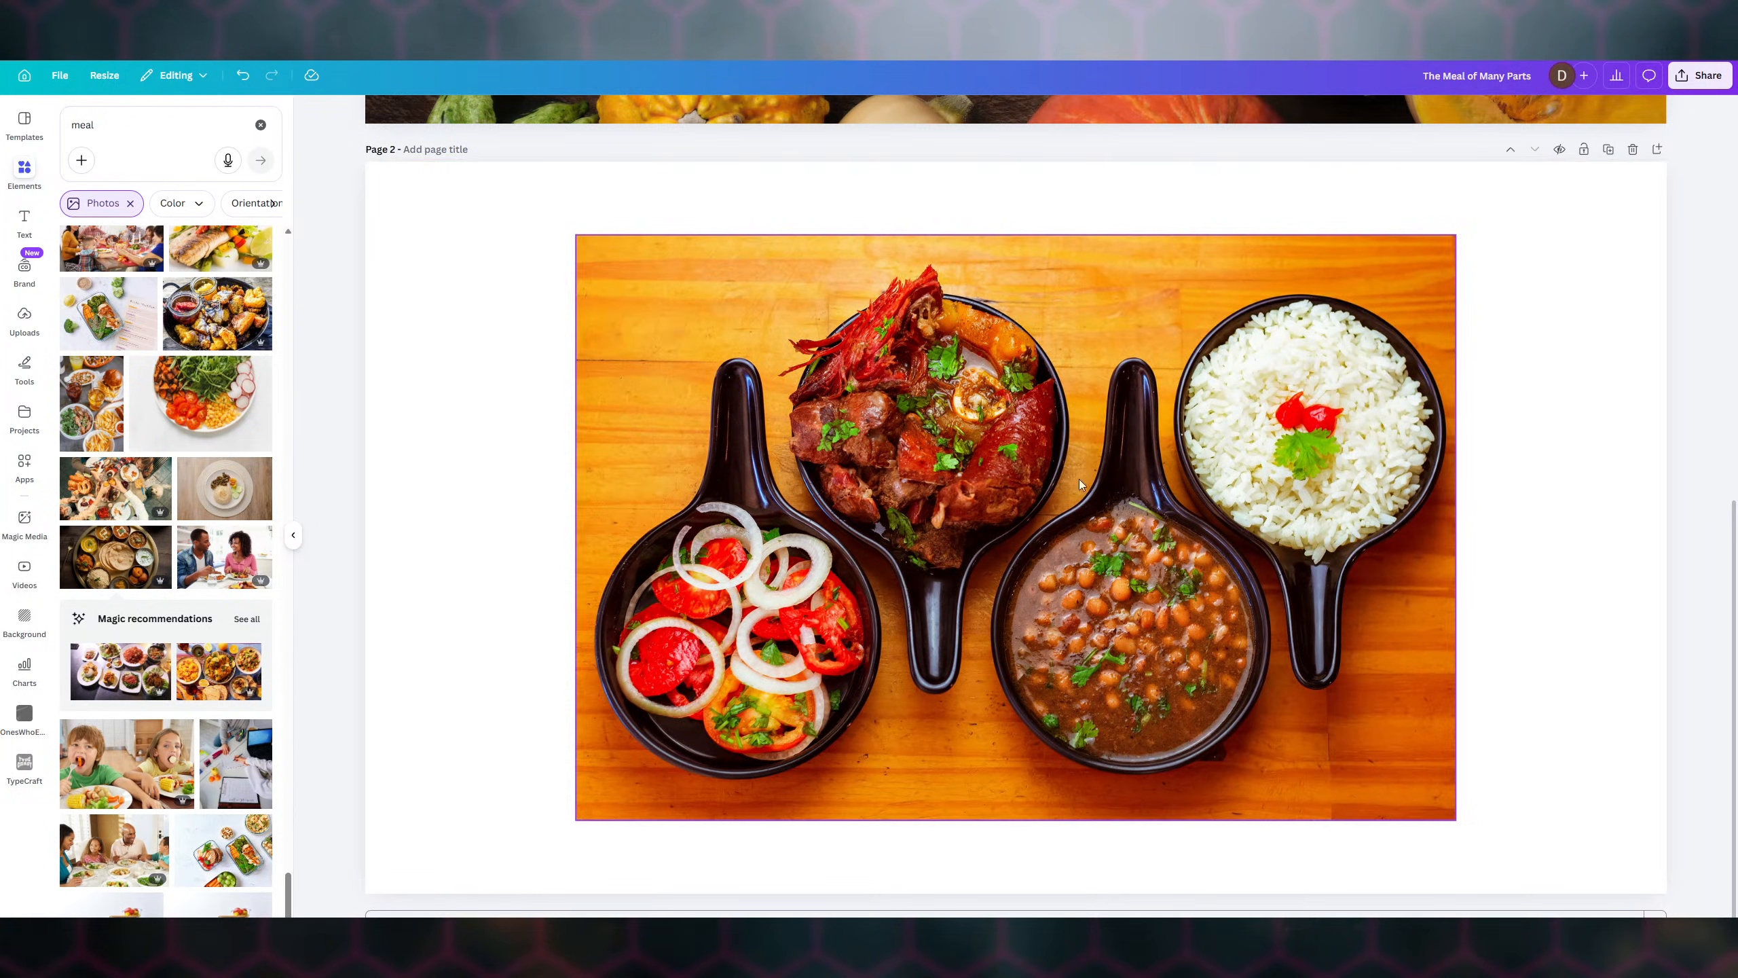
click(220, 314)
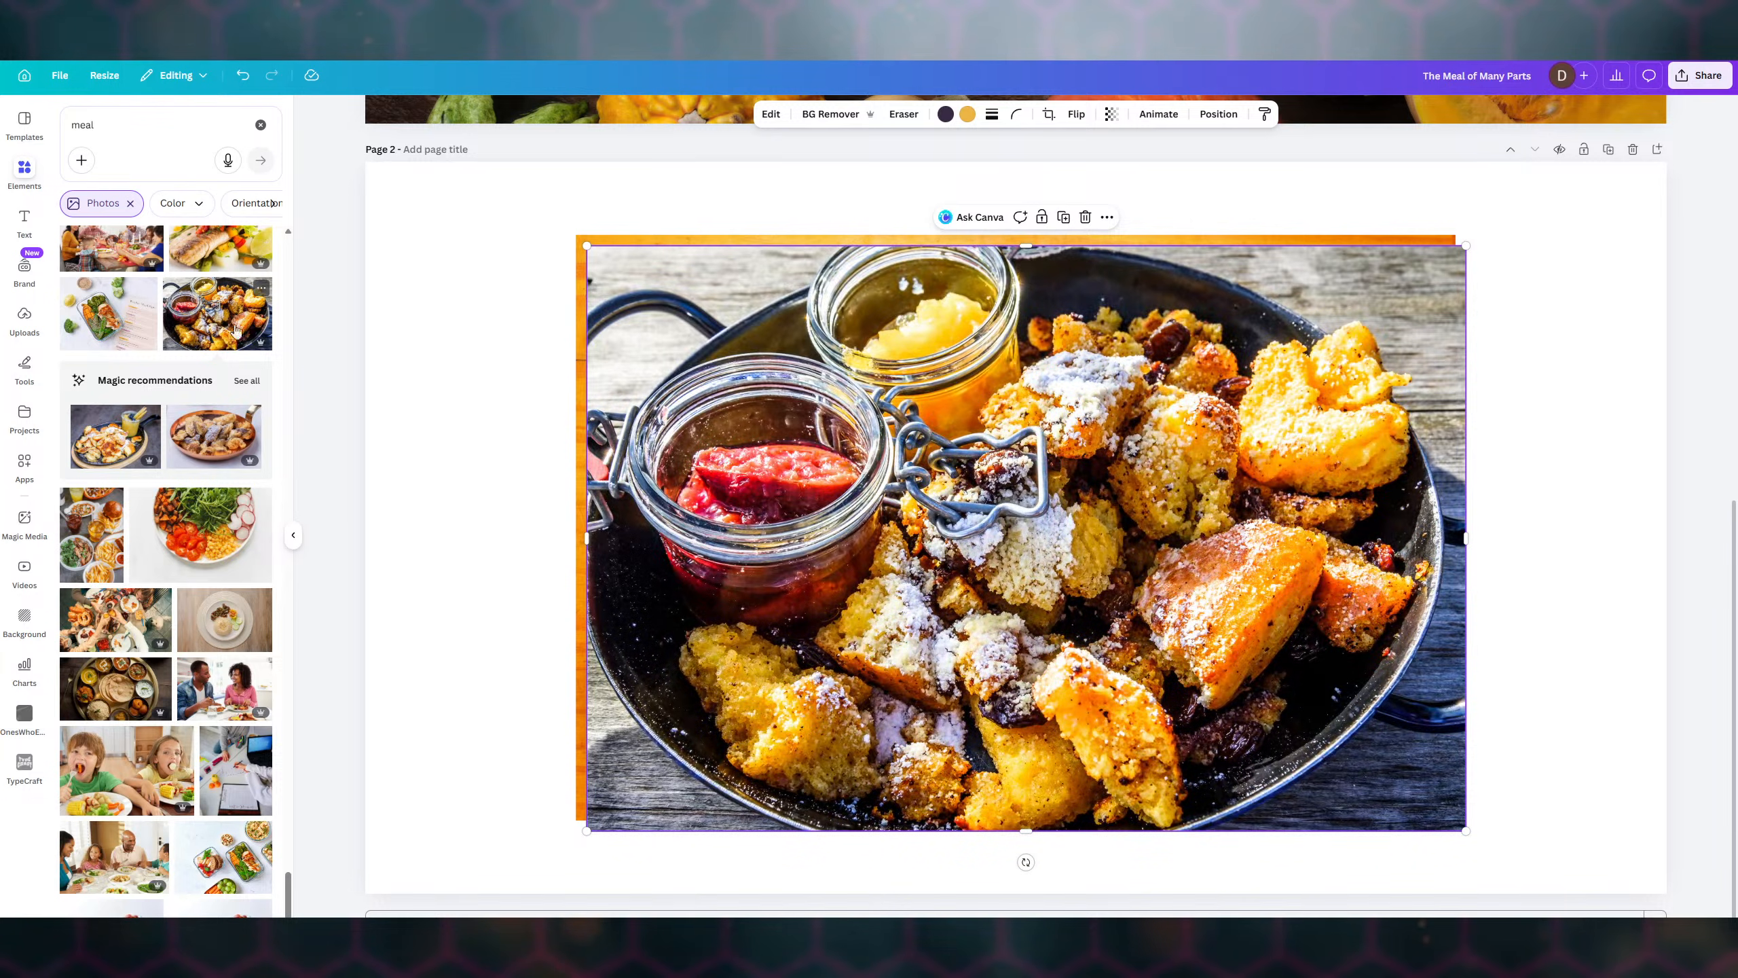
click(1086, 218)
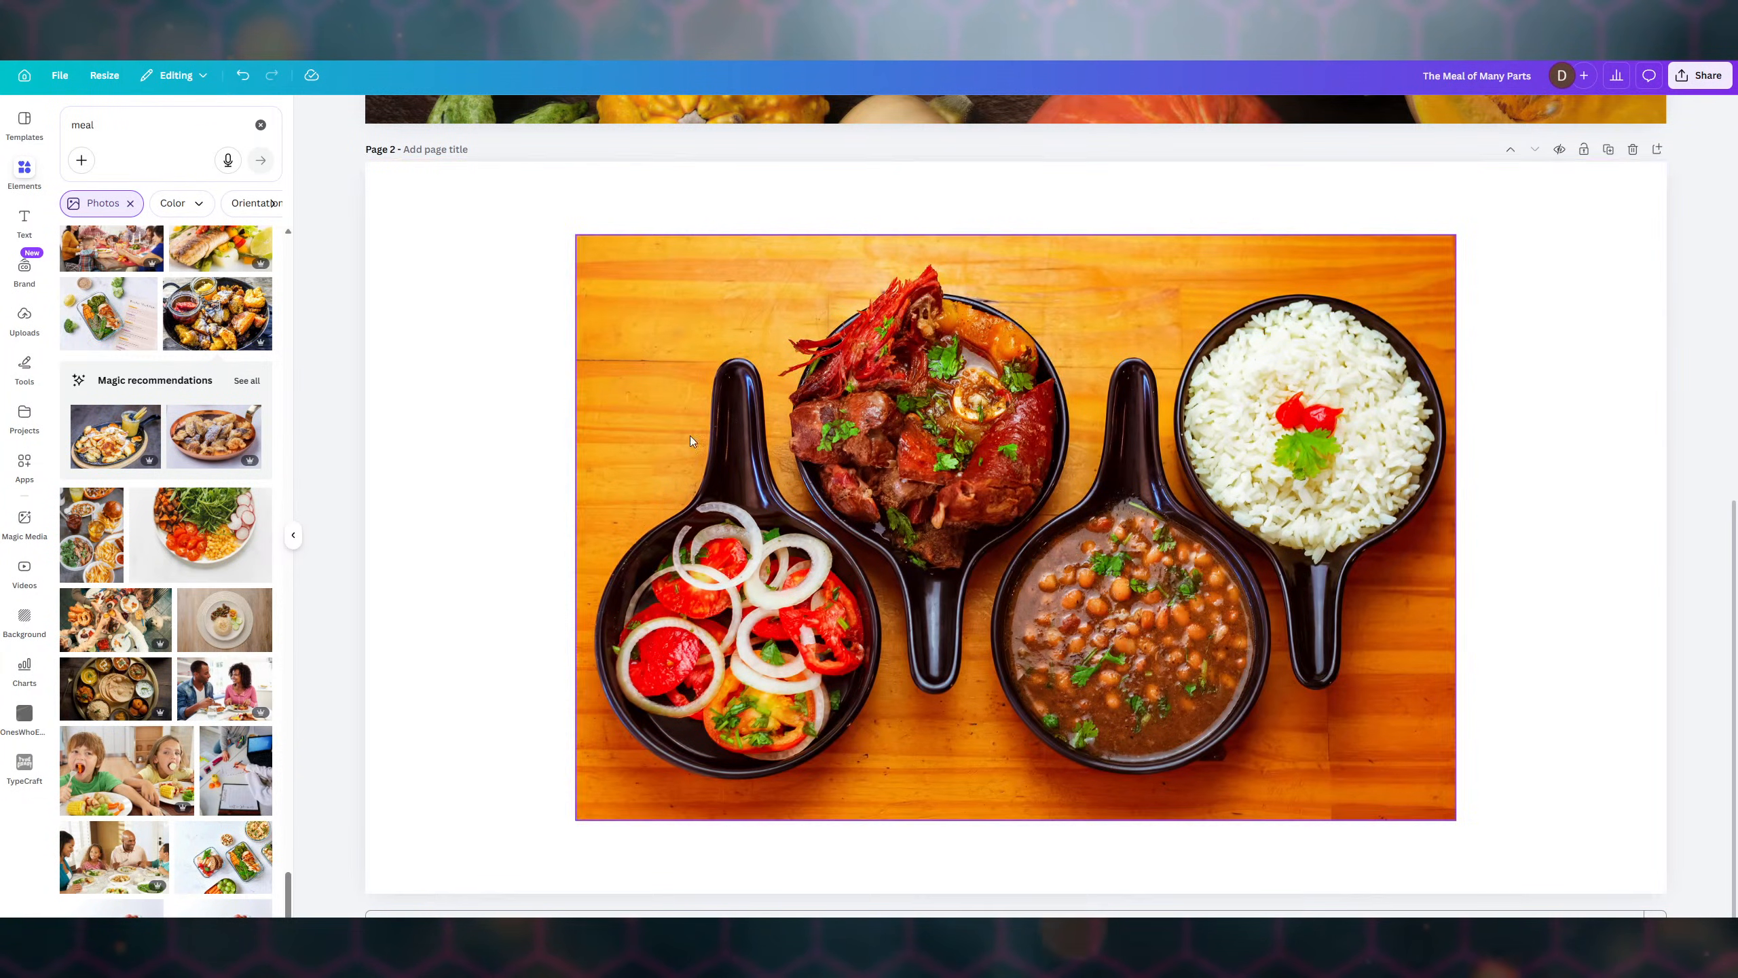
scroll(176, 486, down, 8)
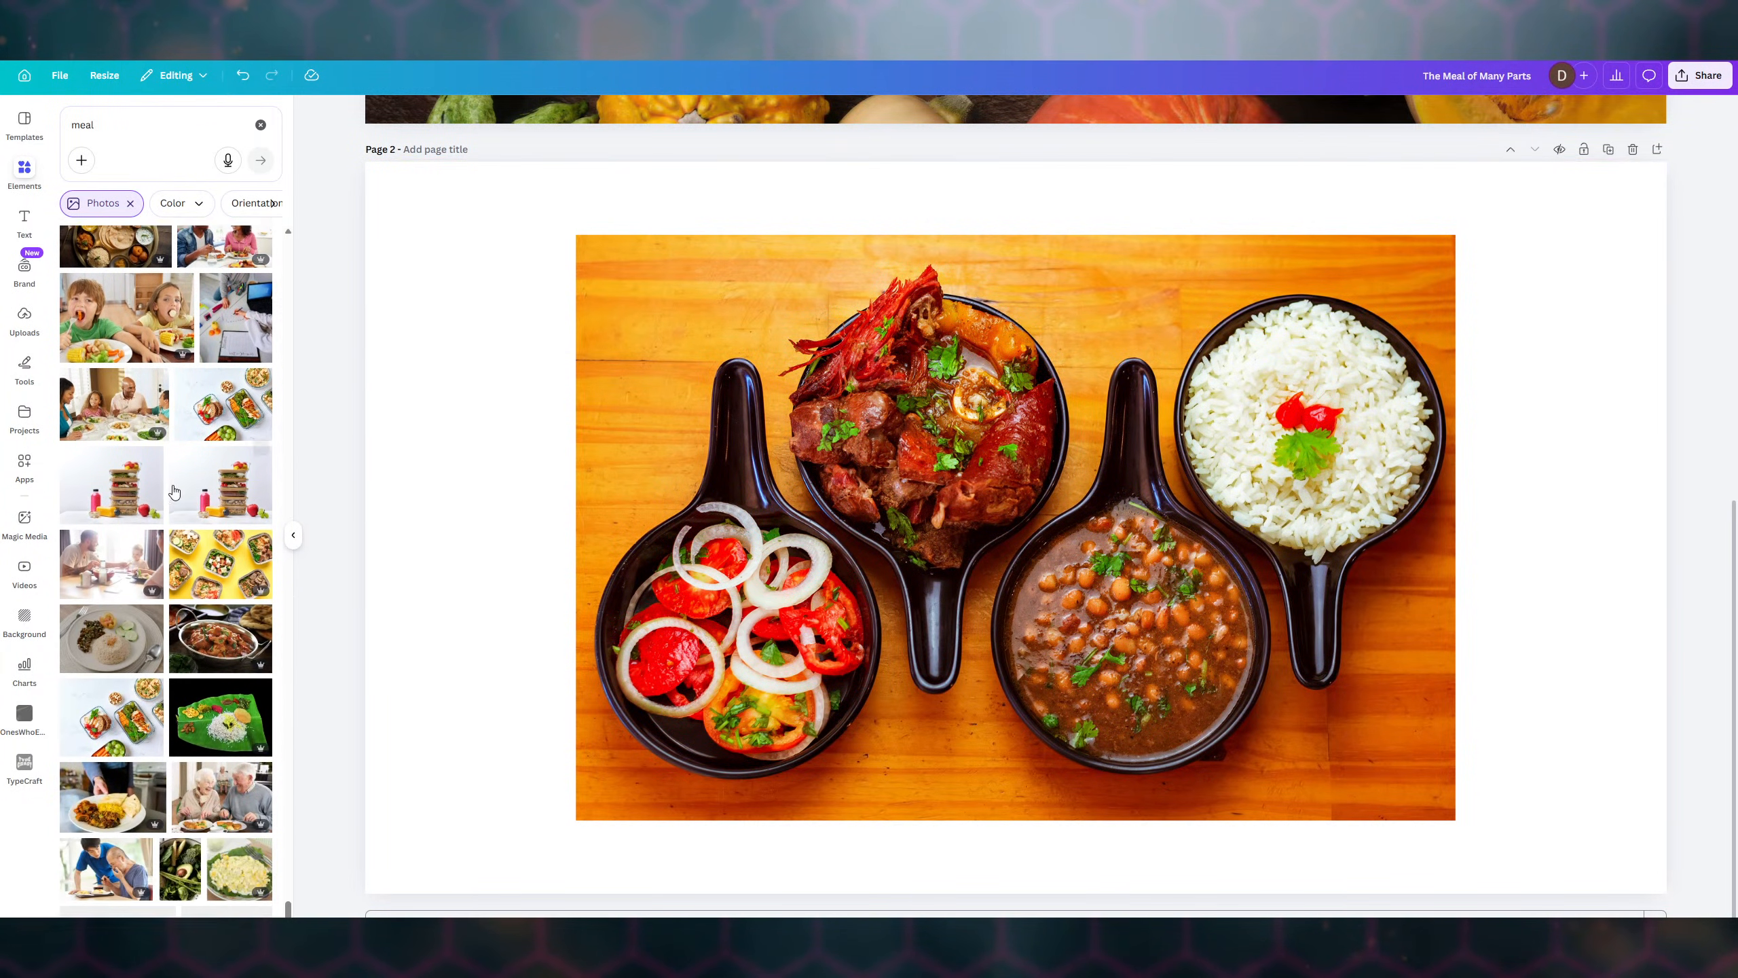
scroll(171, 489, down, 6)
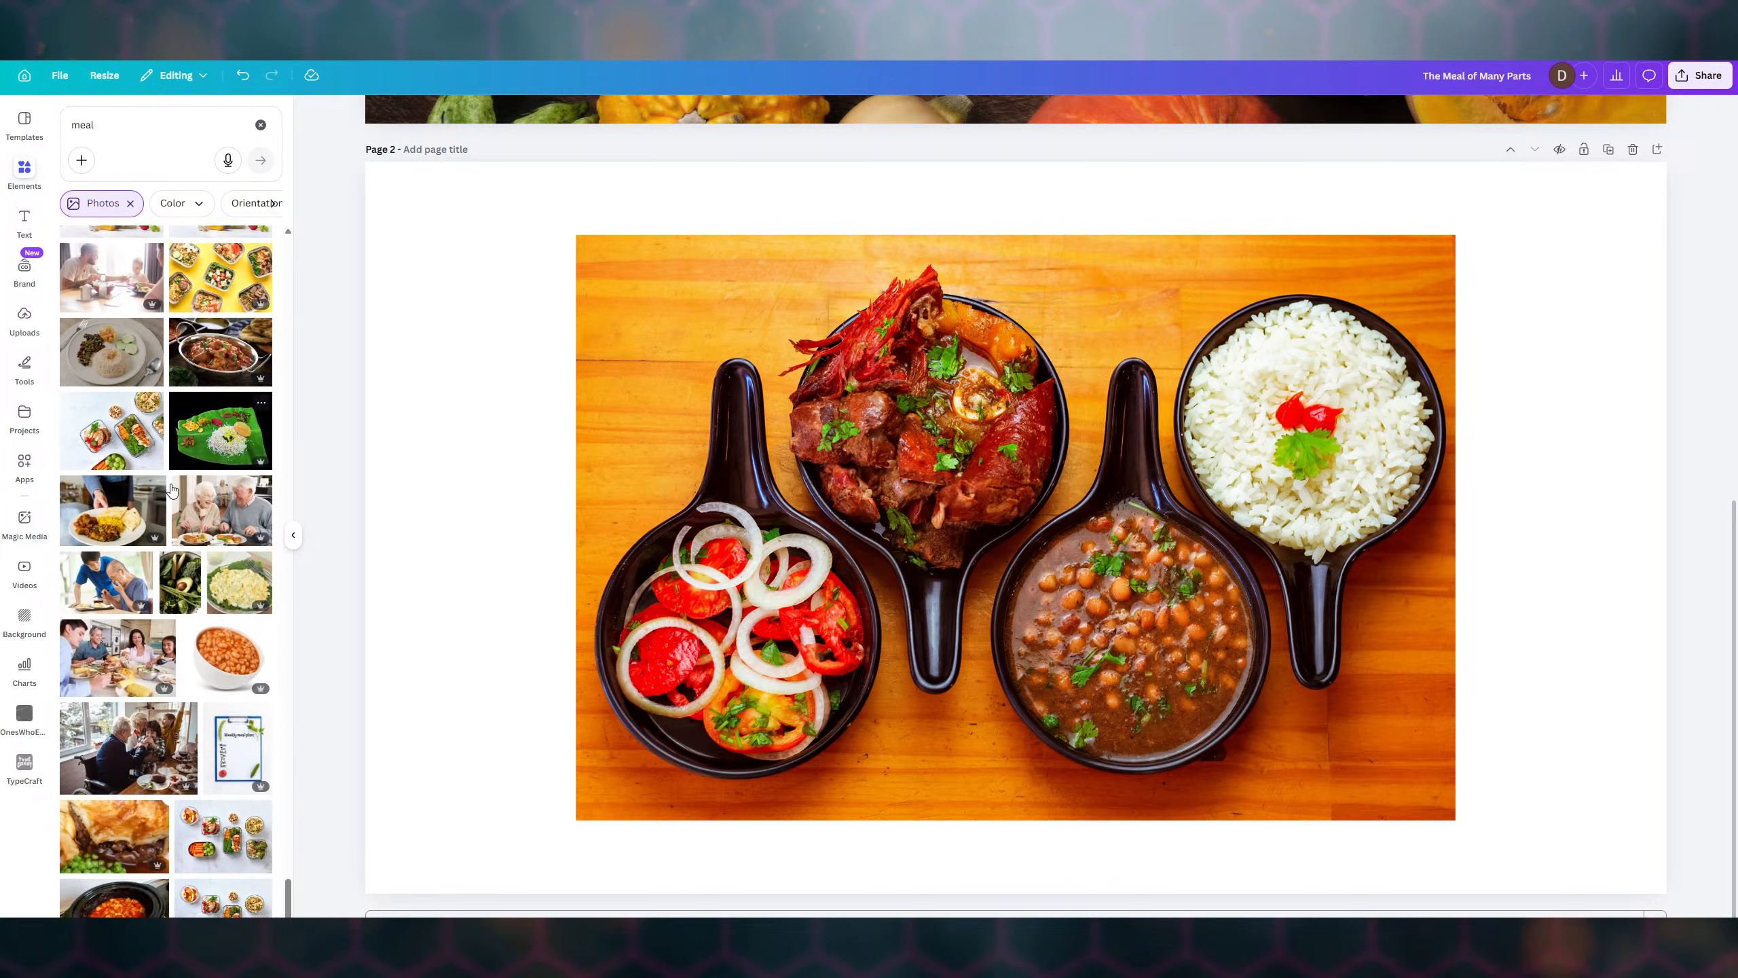
scroll(171, 490, down, 1)
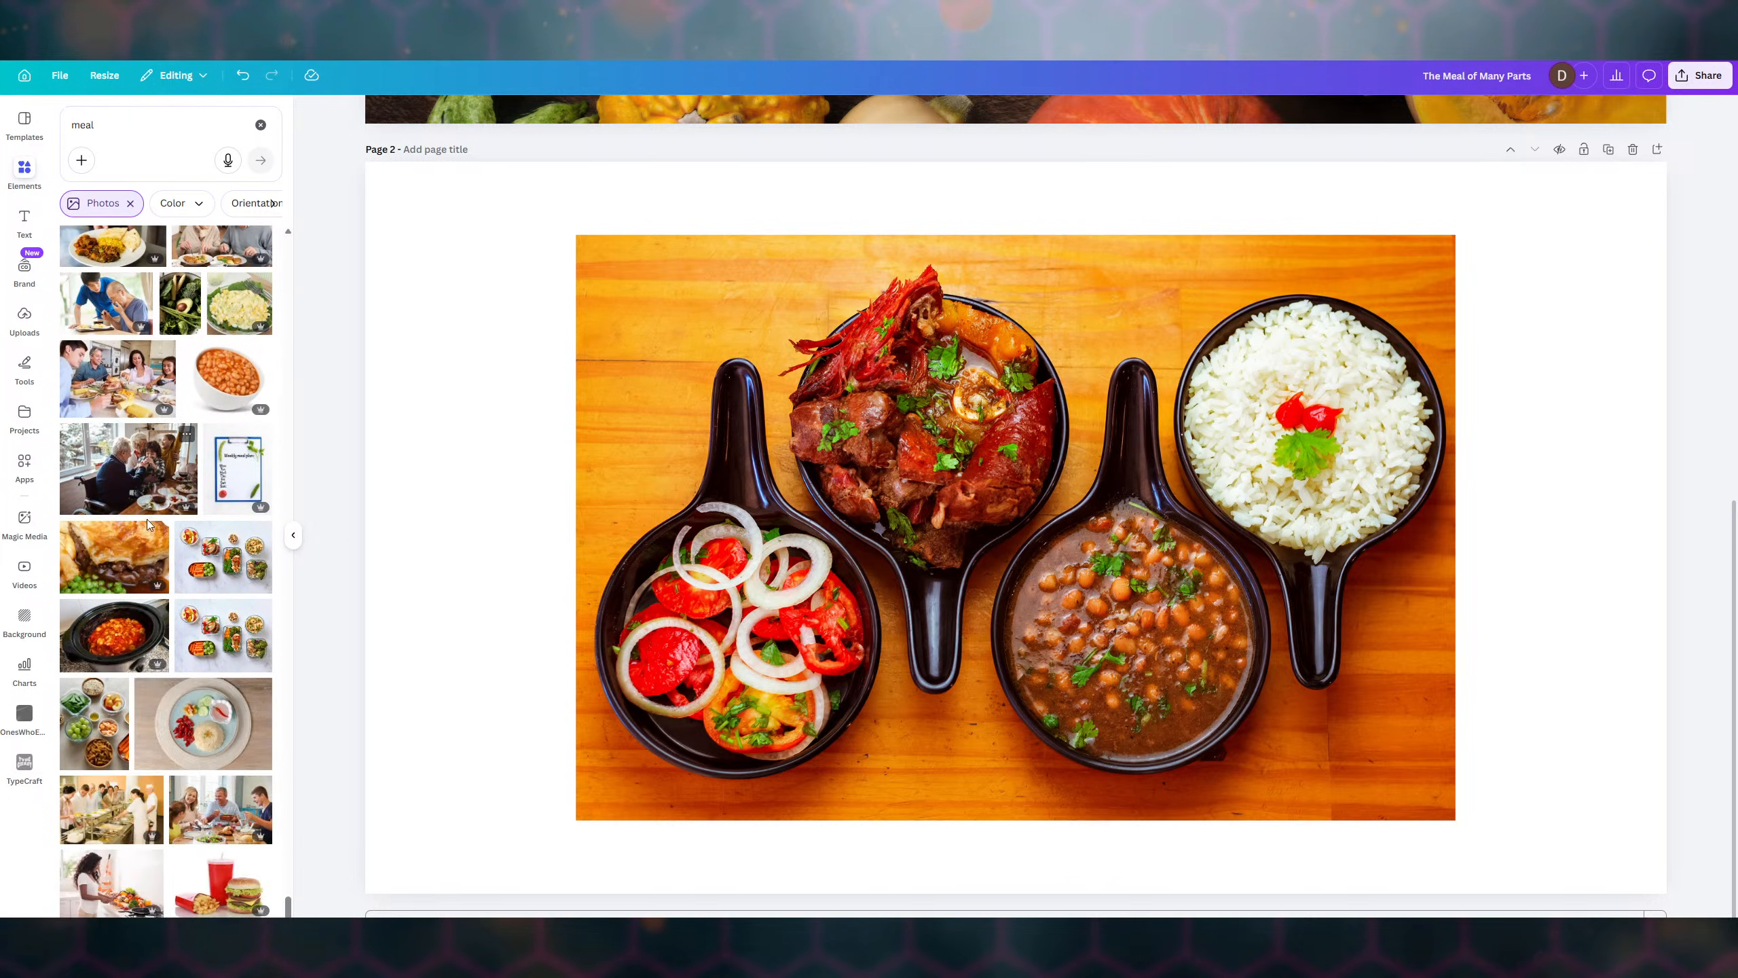
scroll(142, 555, down, 6)
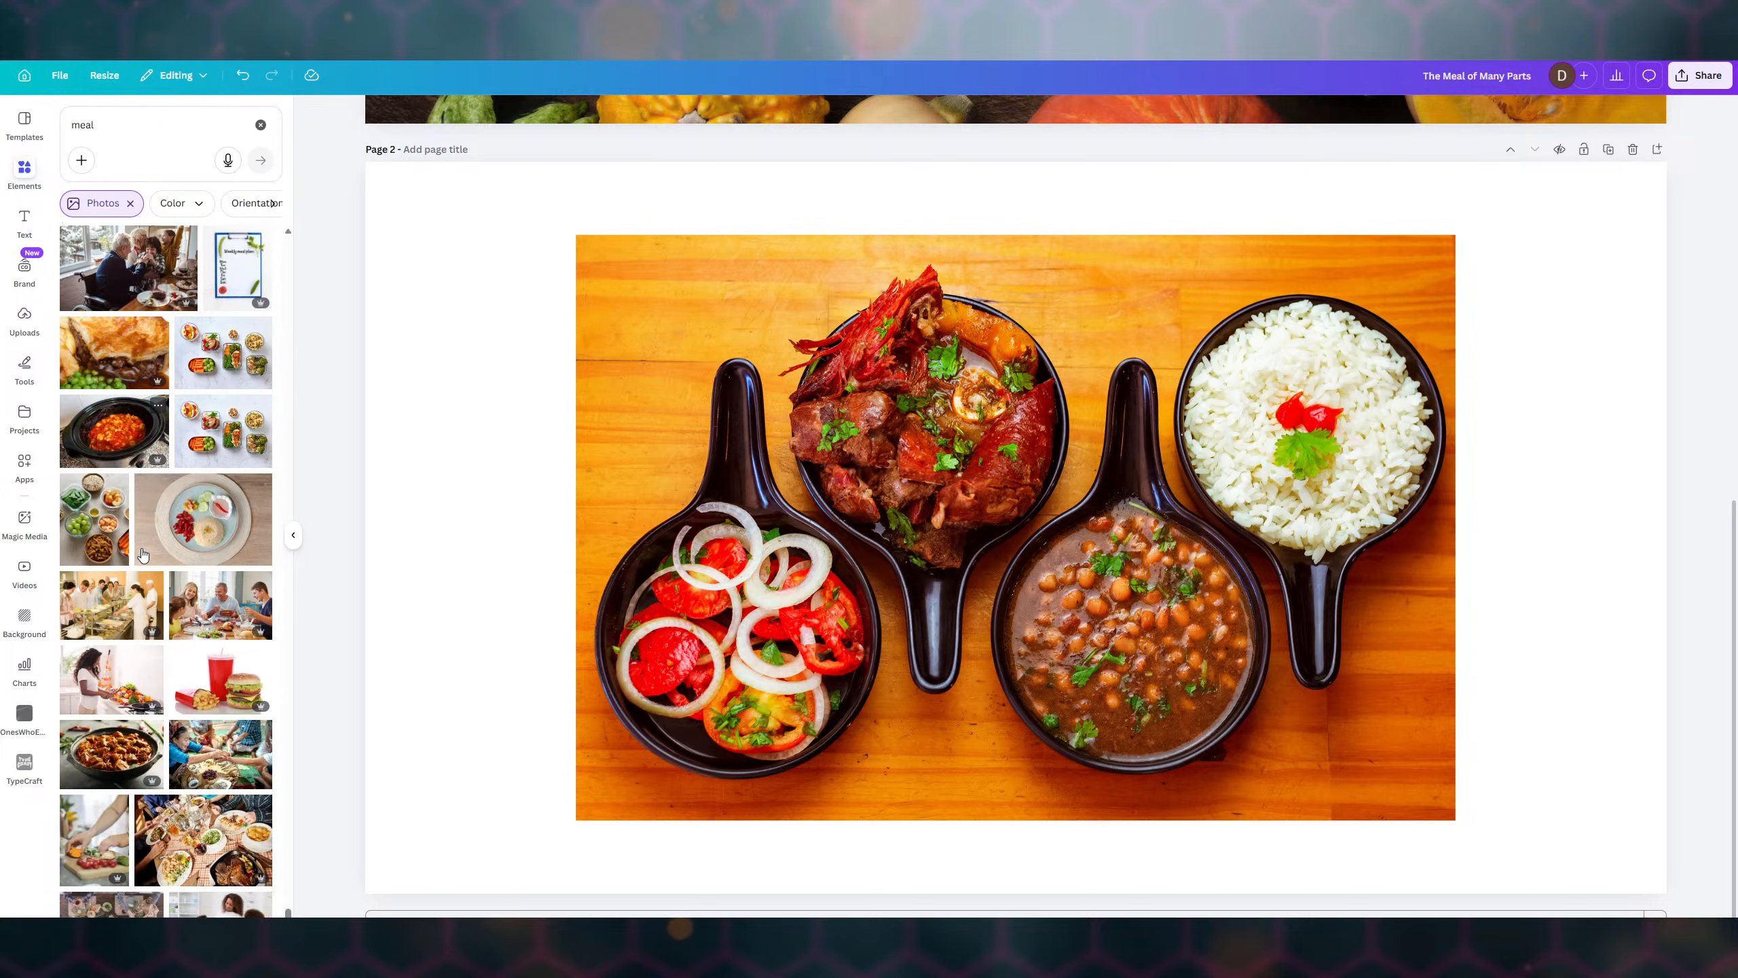
scroll(142, 554, down, 2)
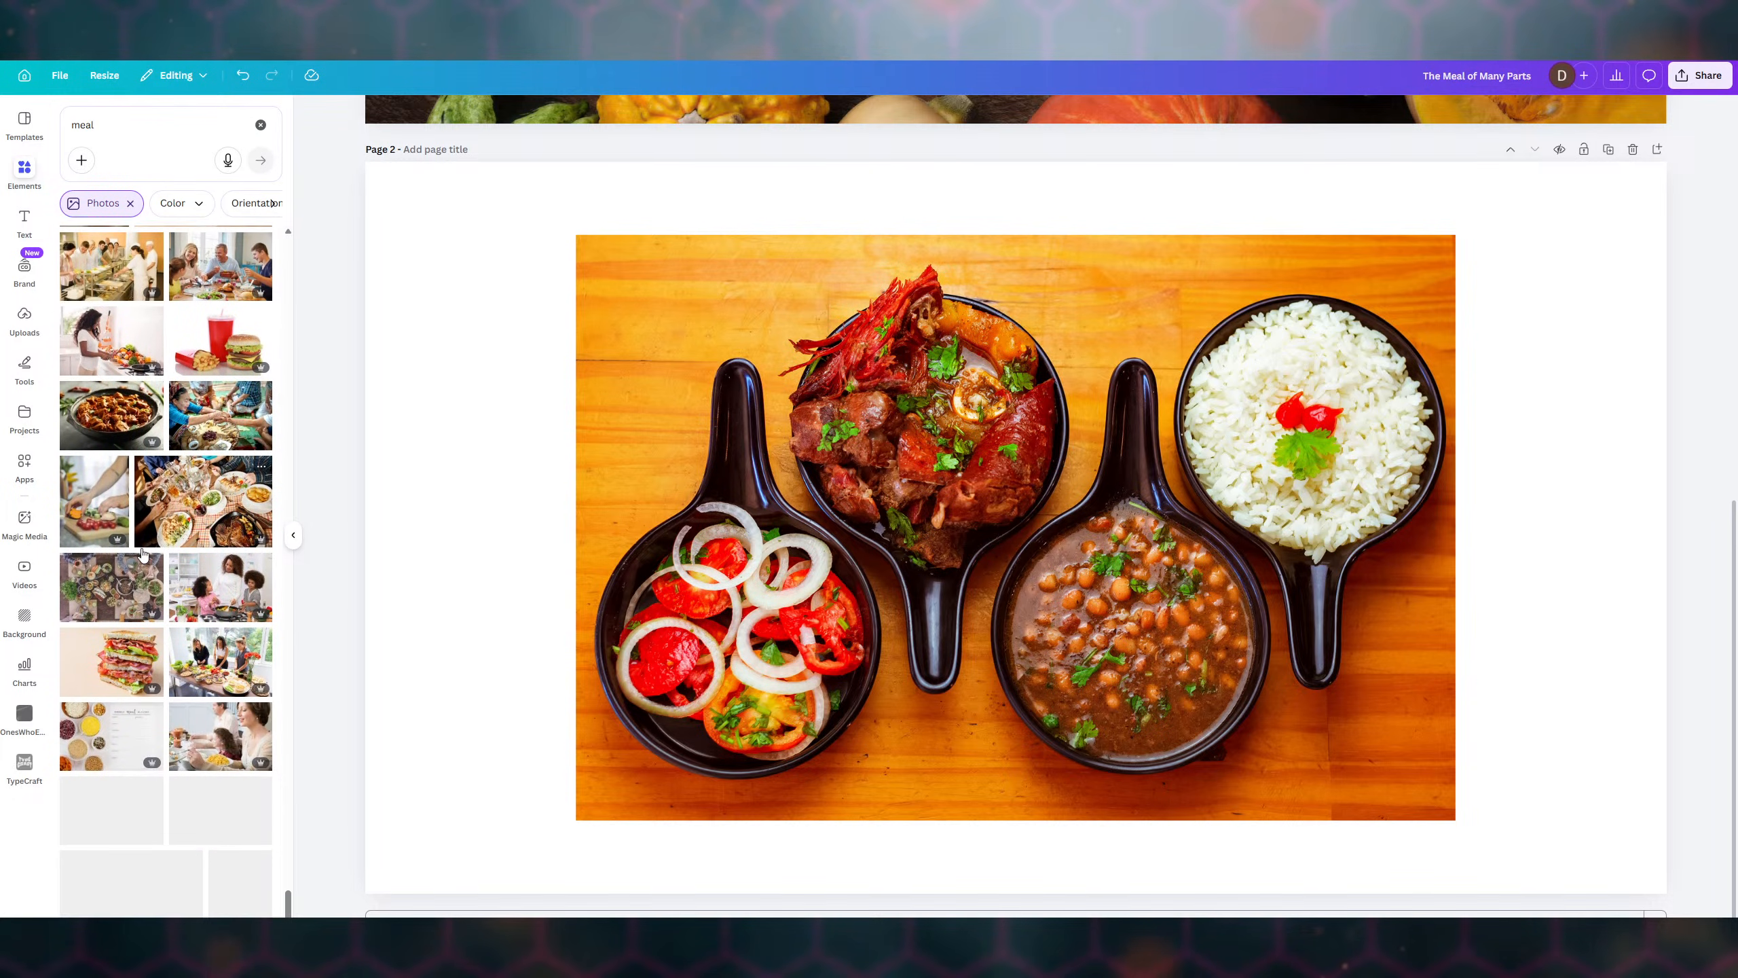
scroll(143, 555, down, 6)
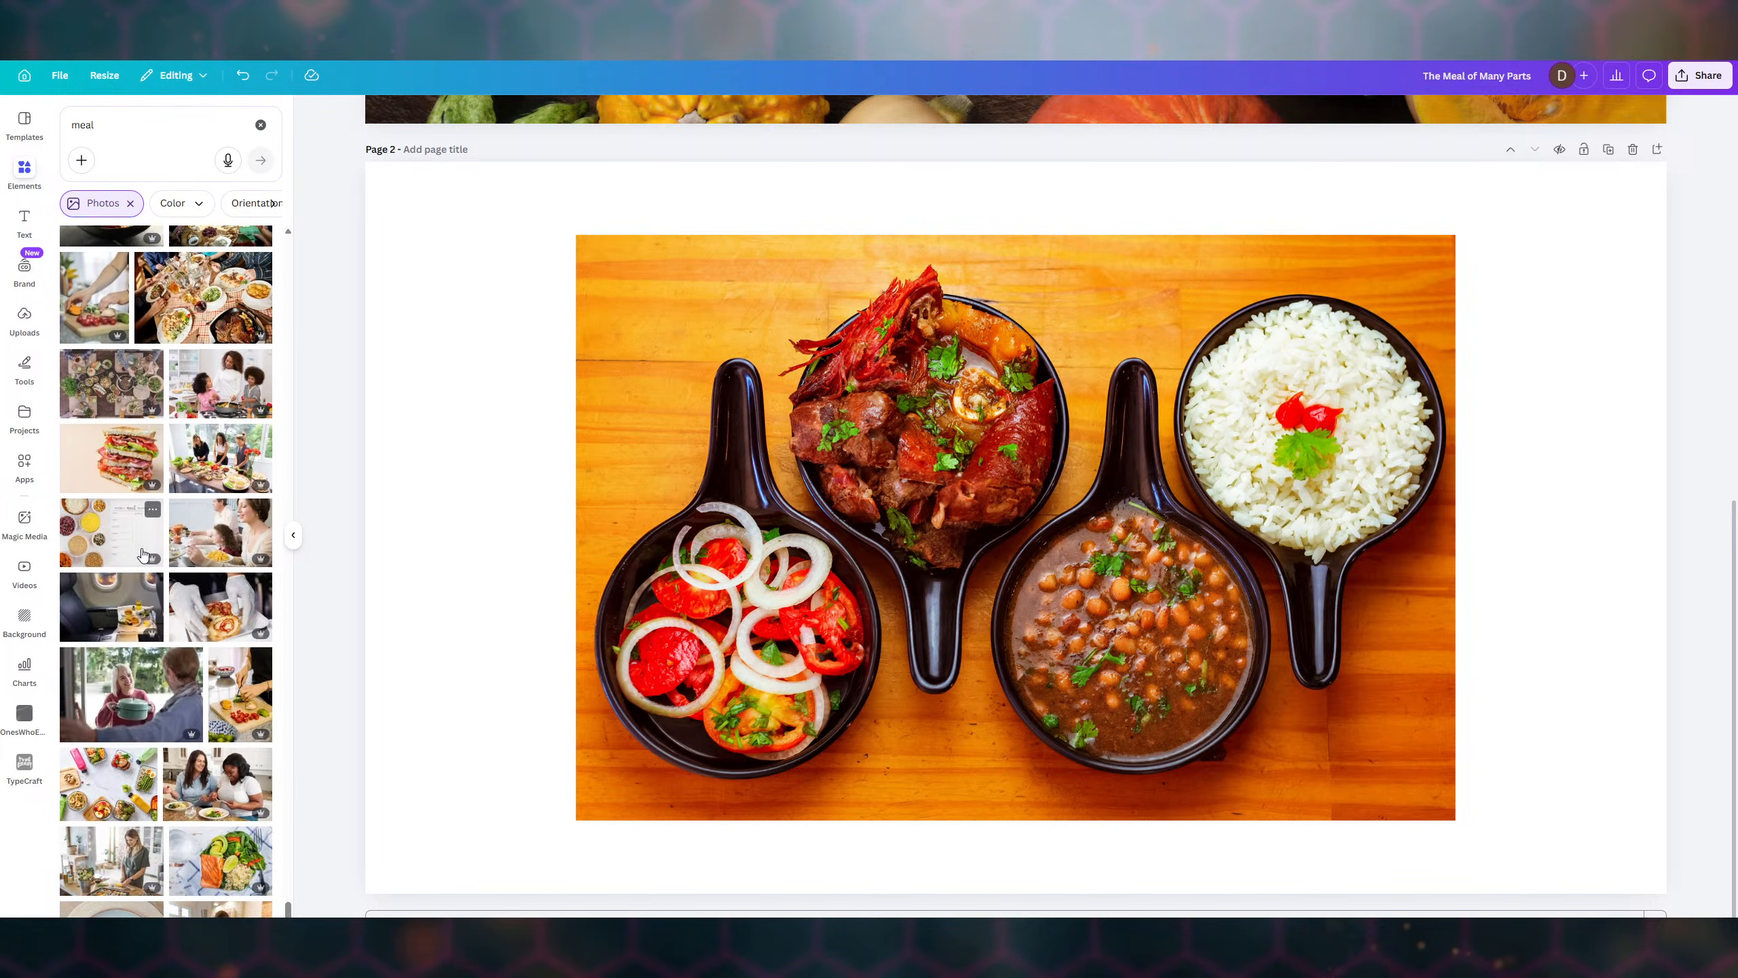
scroll(143, 555, down, 6)
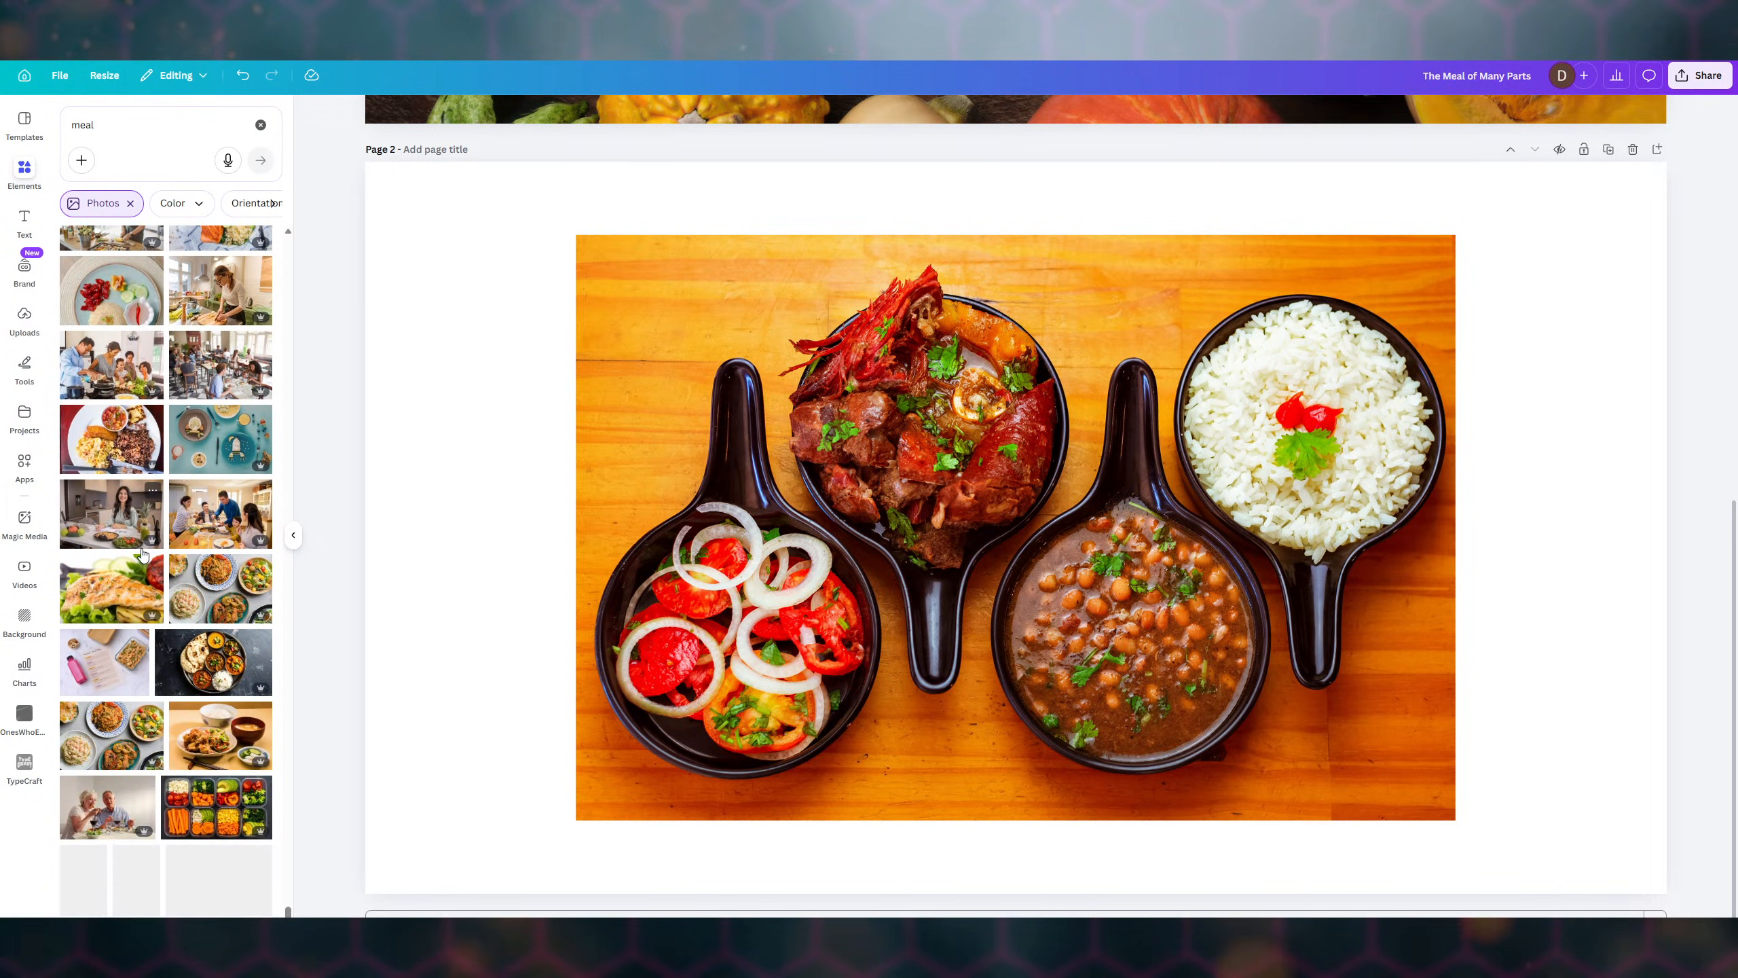
scroll(142, 555, down, 2)
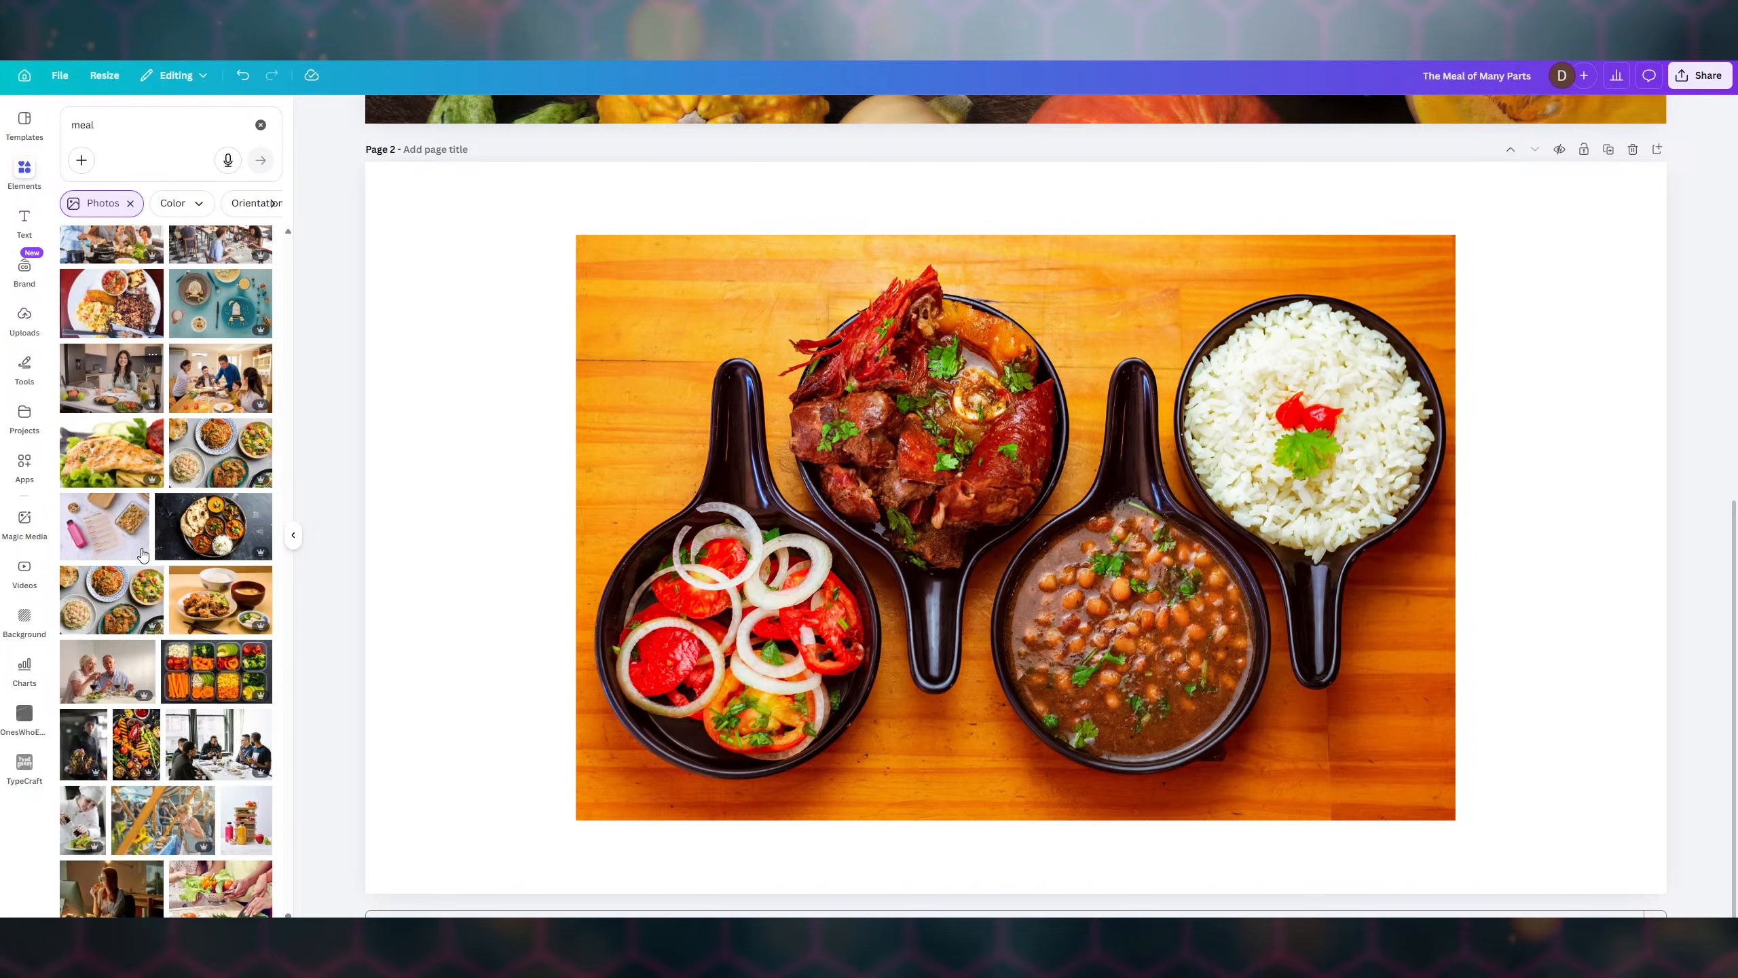
scroll(142, 554, down, 2)
scroll(143, 555, down, 4)
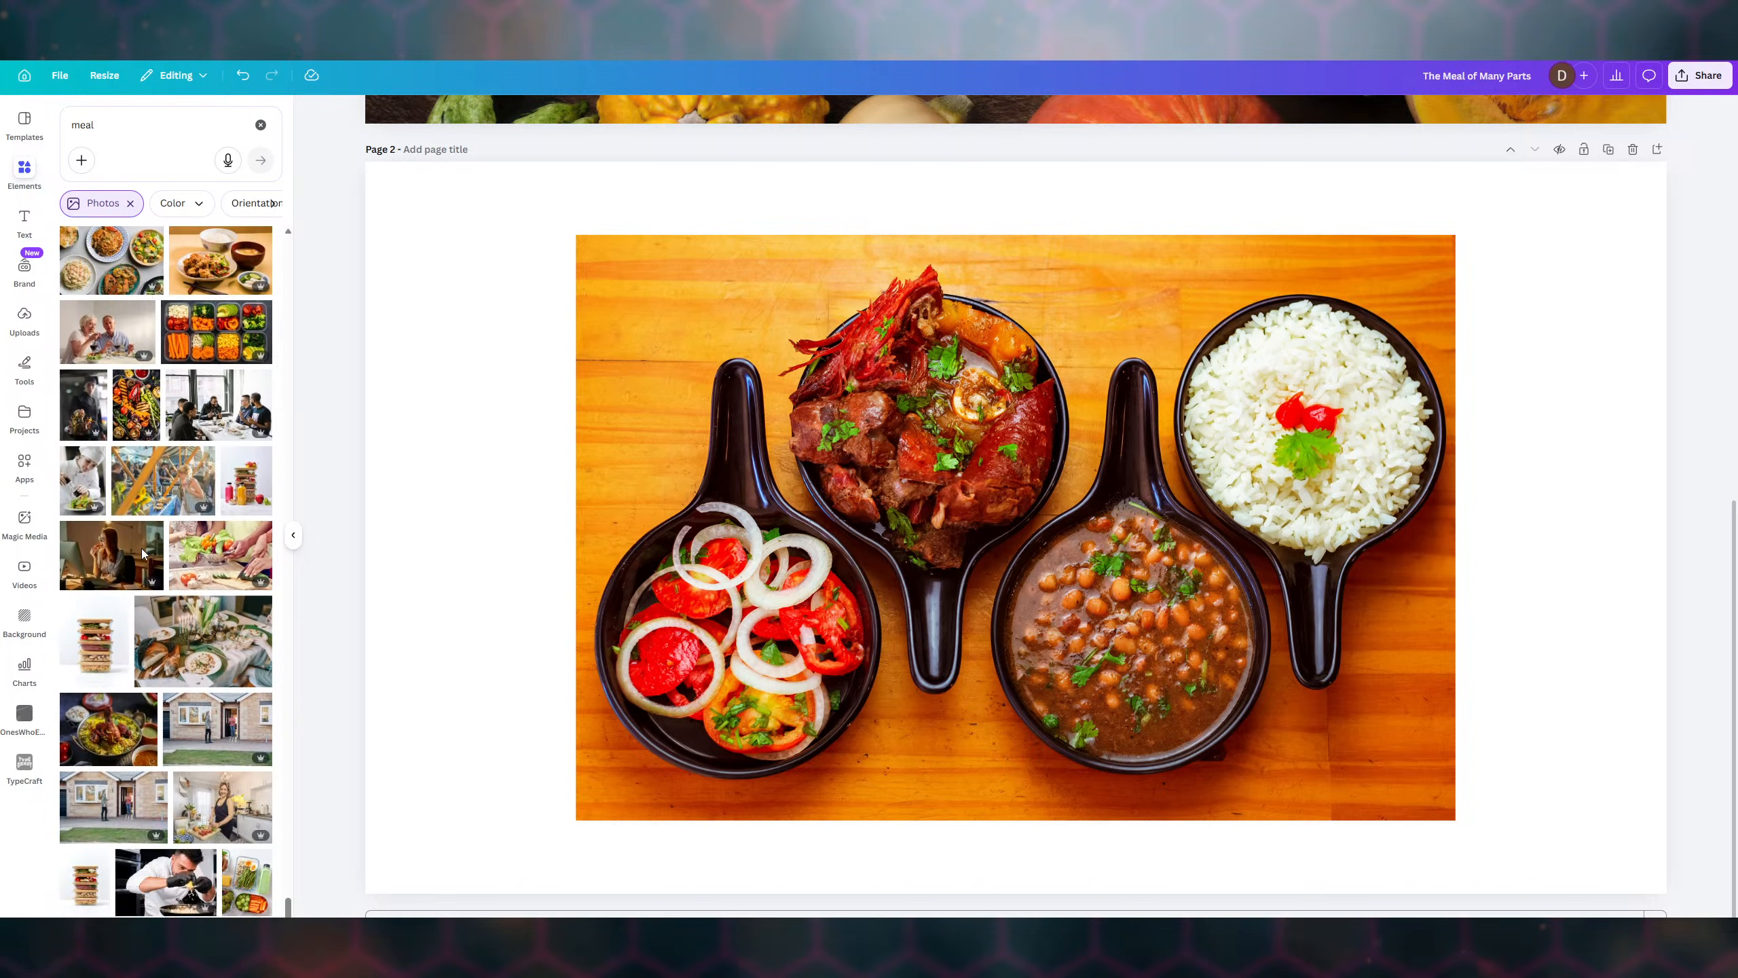
scroll(142, 554, down, 2)
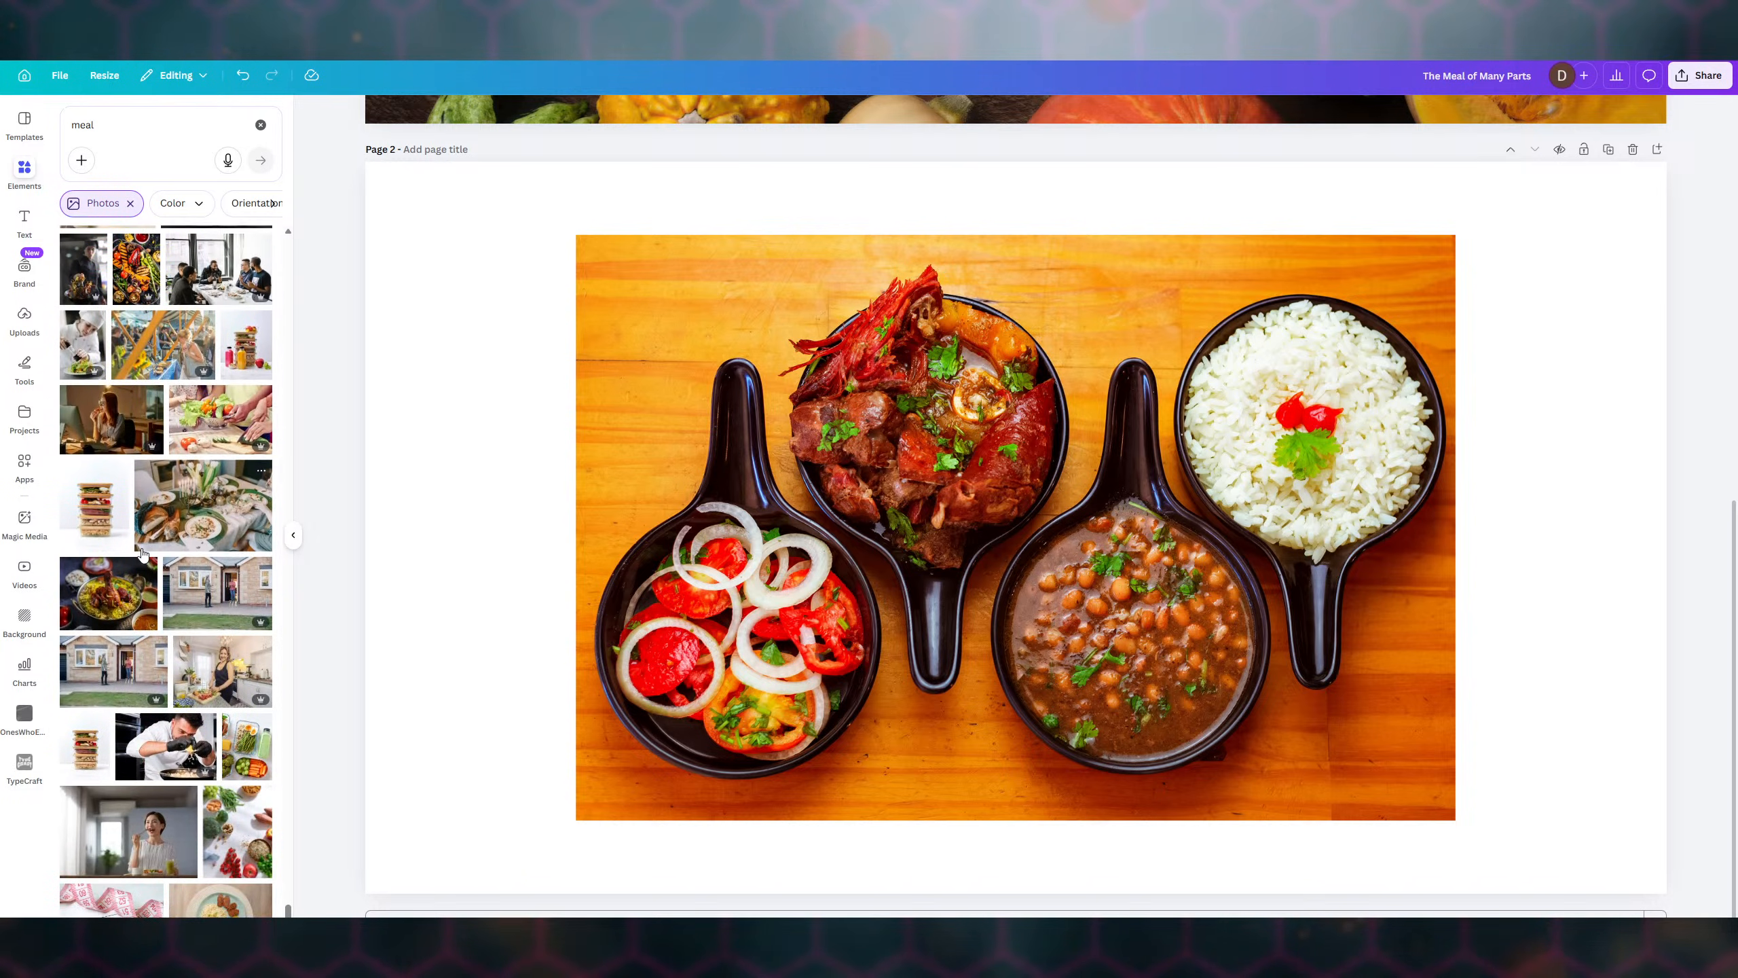
scroll(143, 554, down, 6)
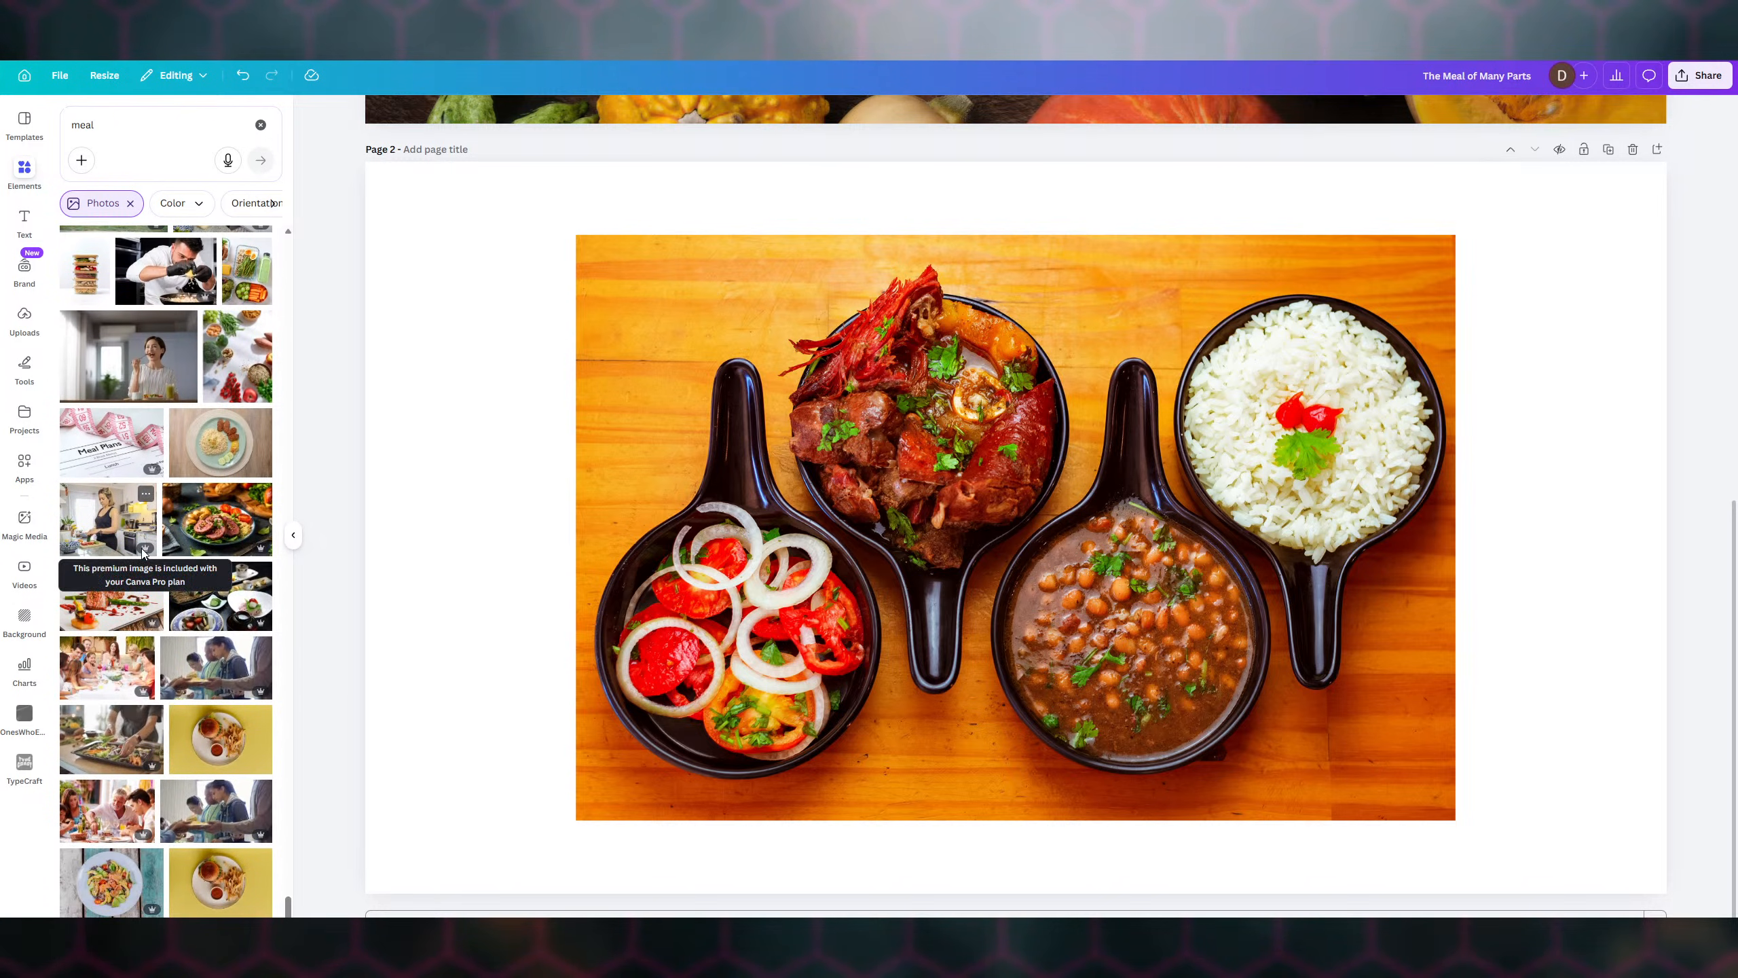
- Discard a trial steak photo and set the bowls photo as page 2's background
click(223, 533)
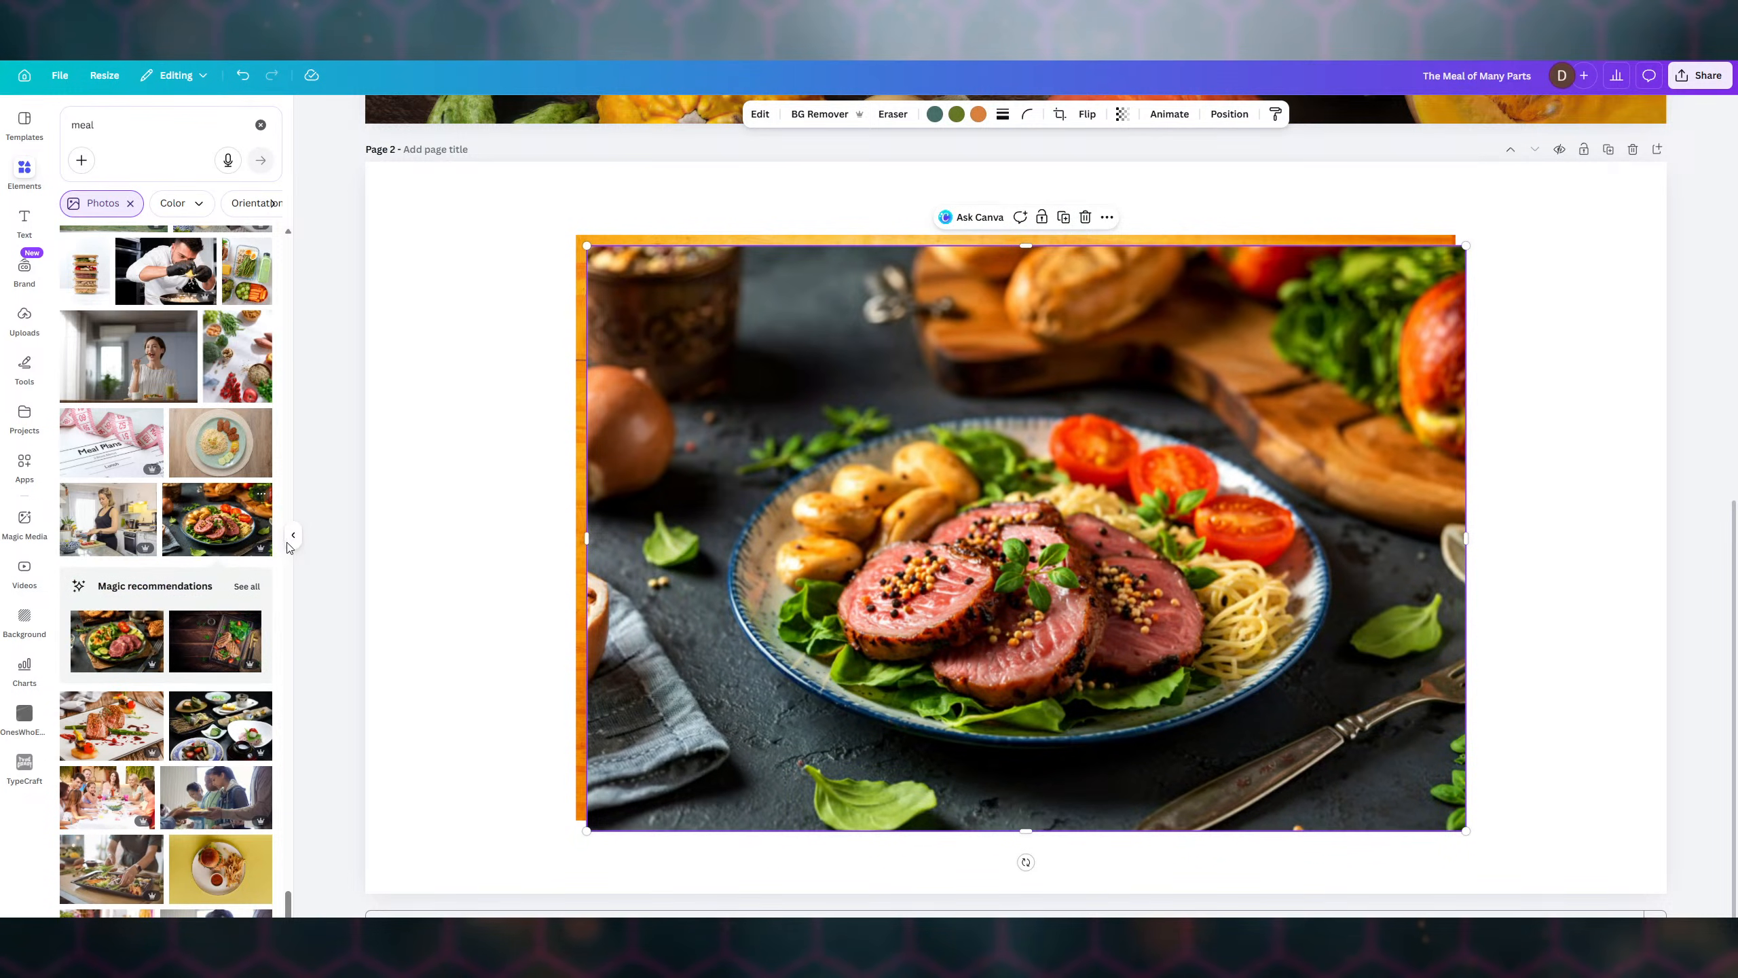
click(1085, 218)
click(962, 534)
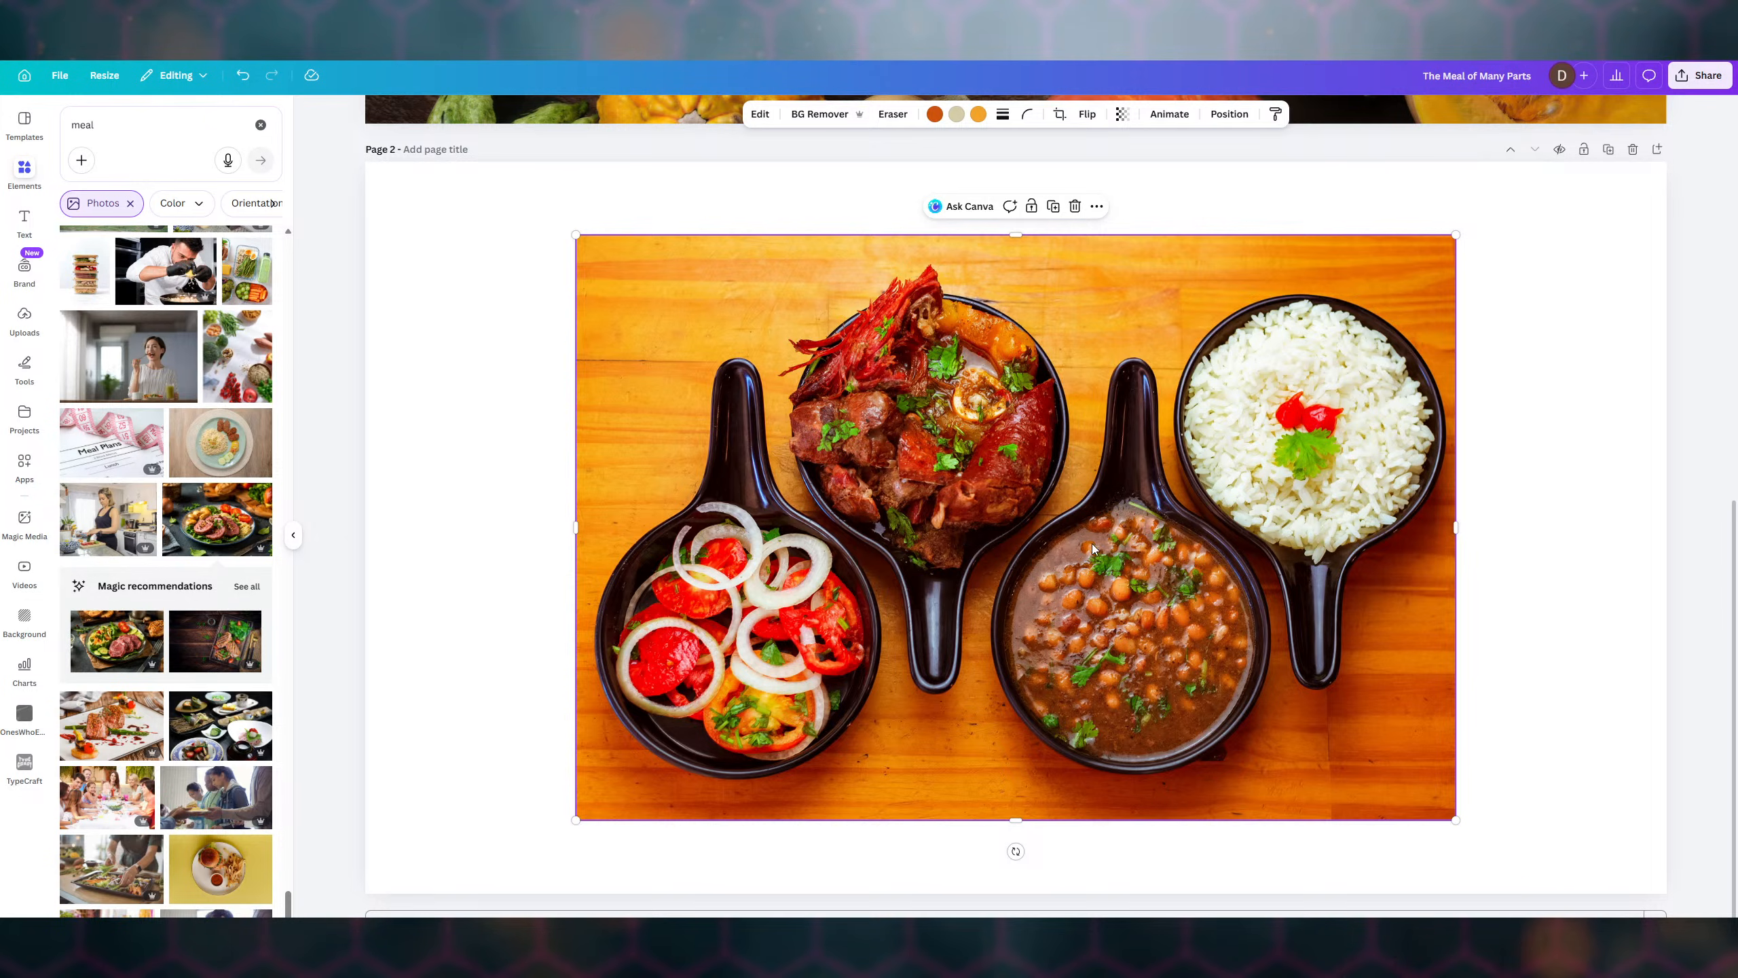
right_click(952, 470)
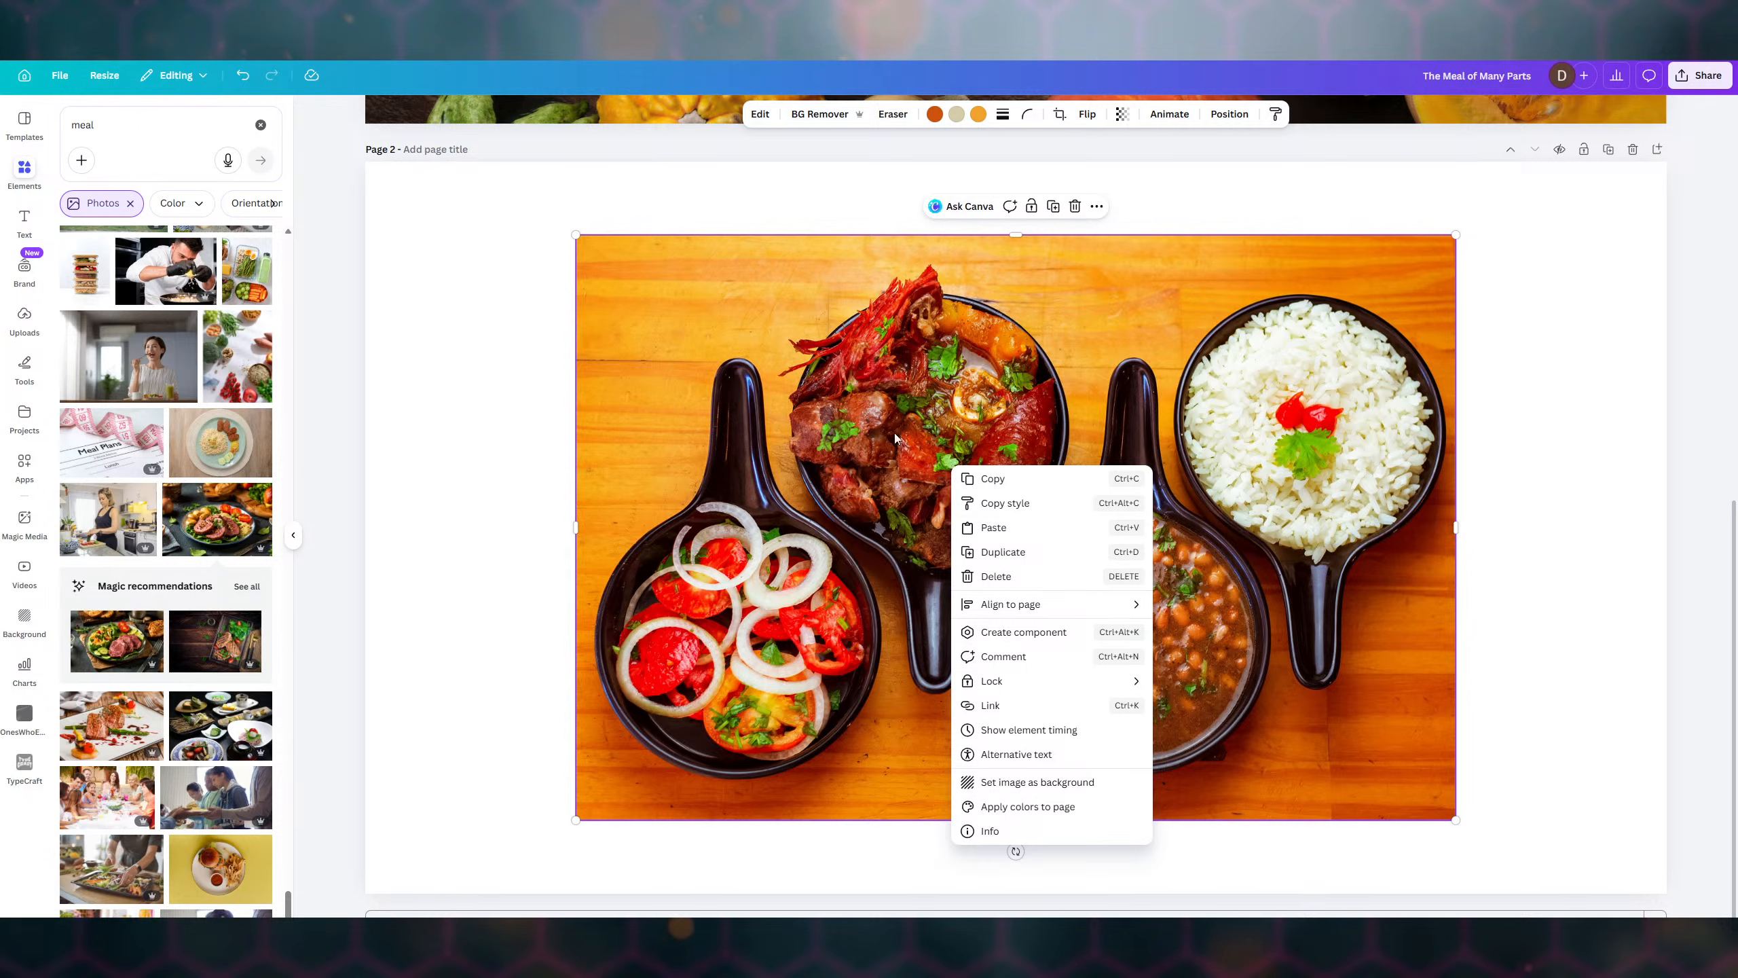
click(822, 416)
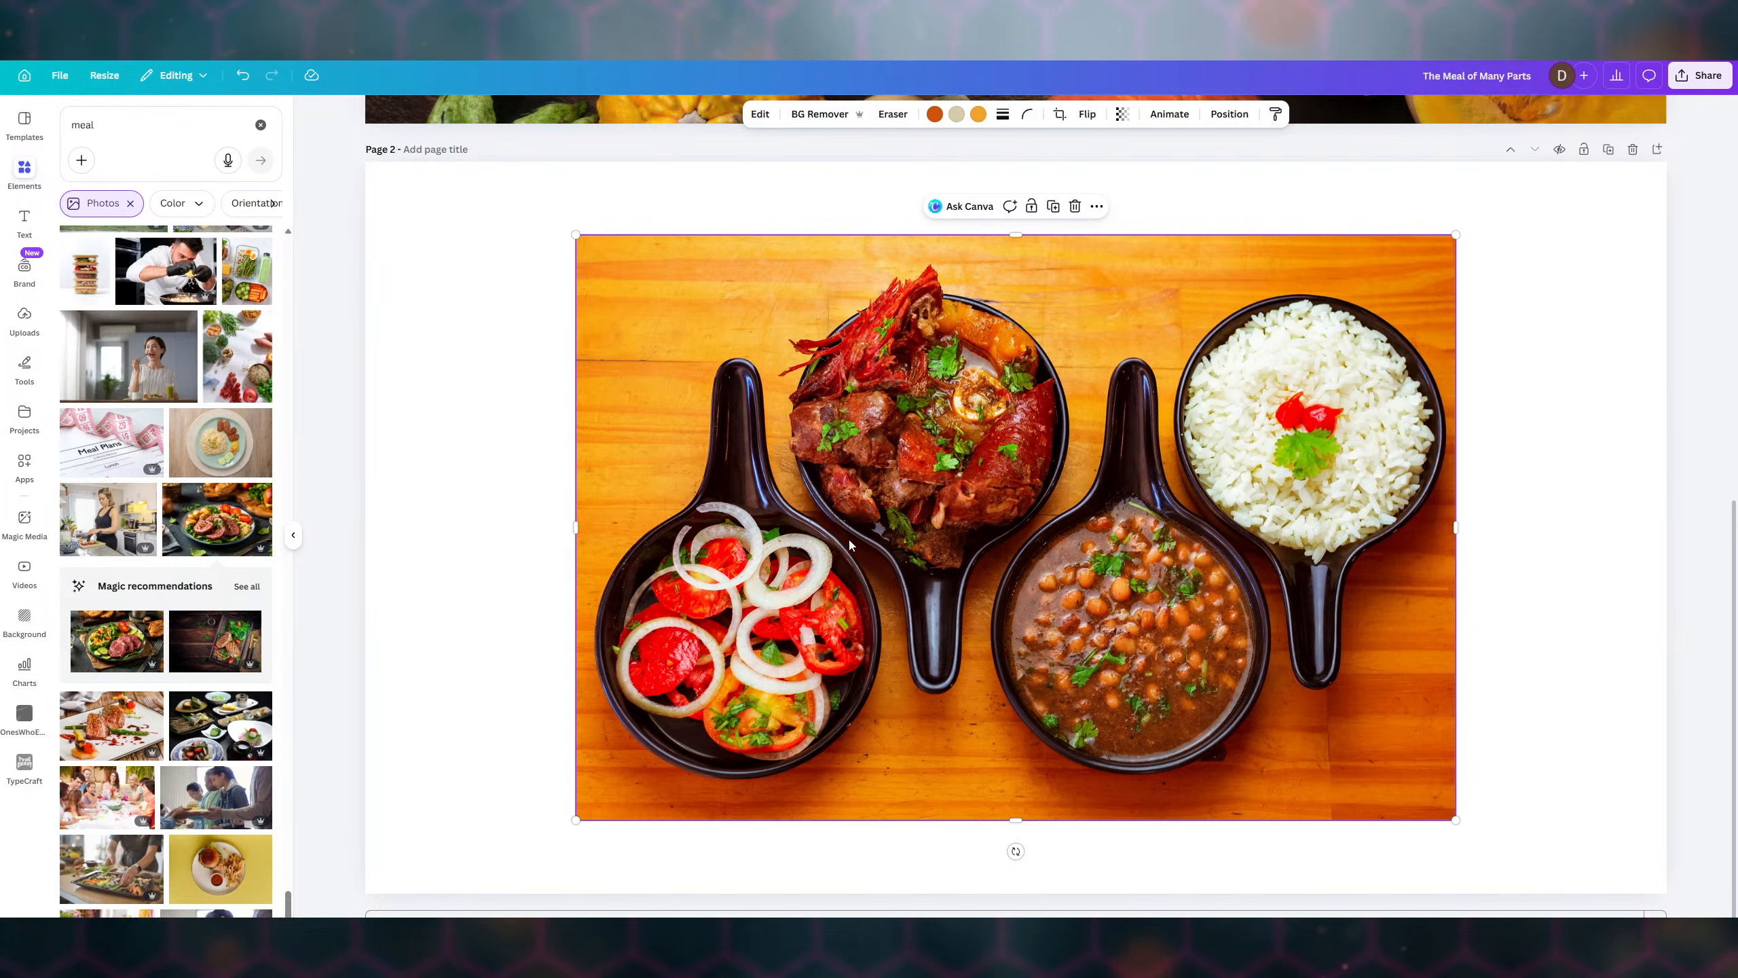
right_click(891, 397)
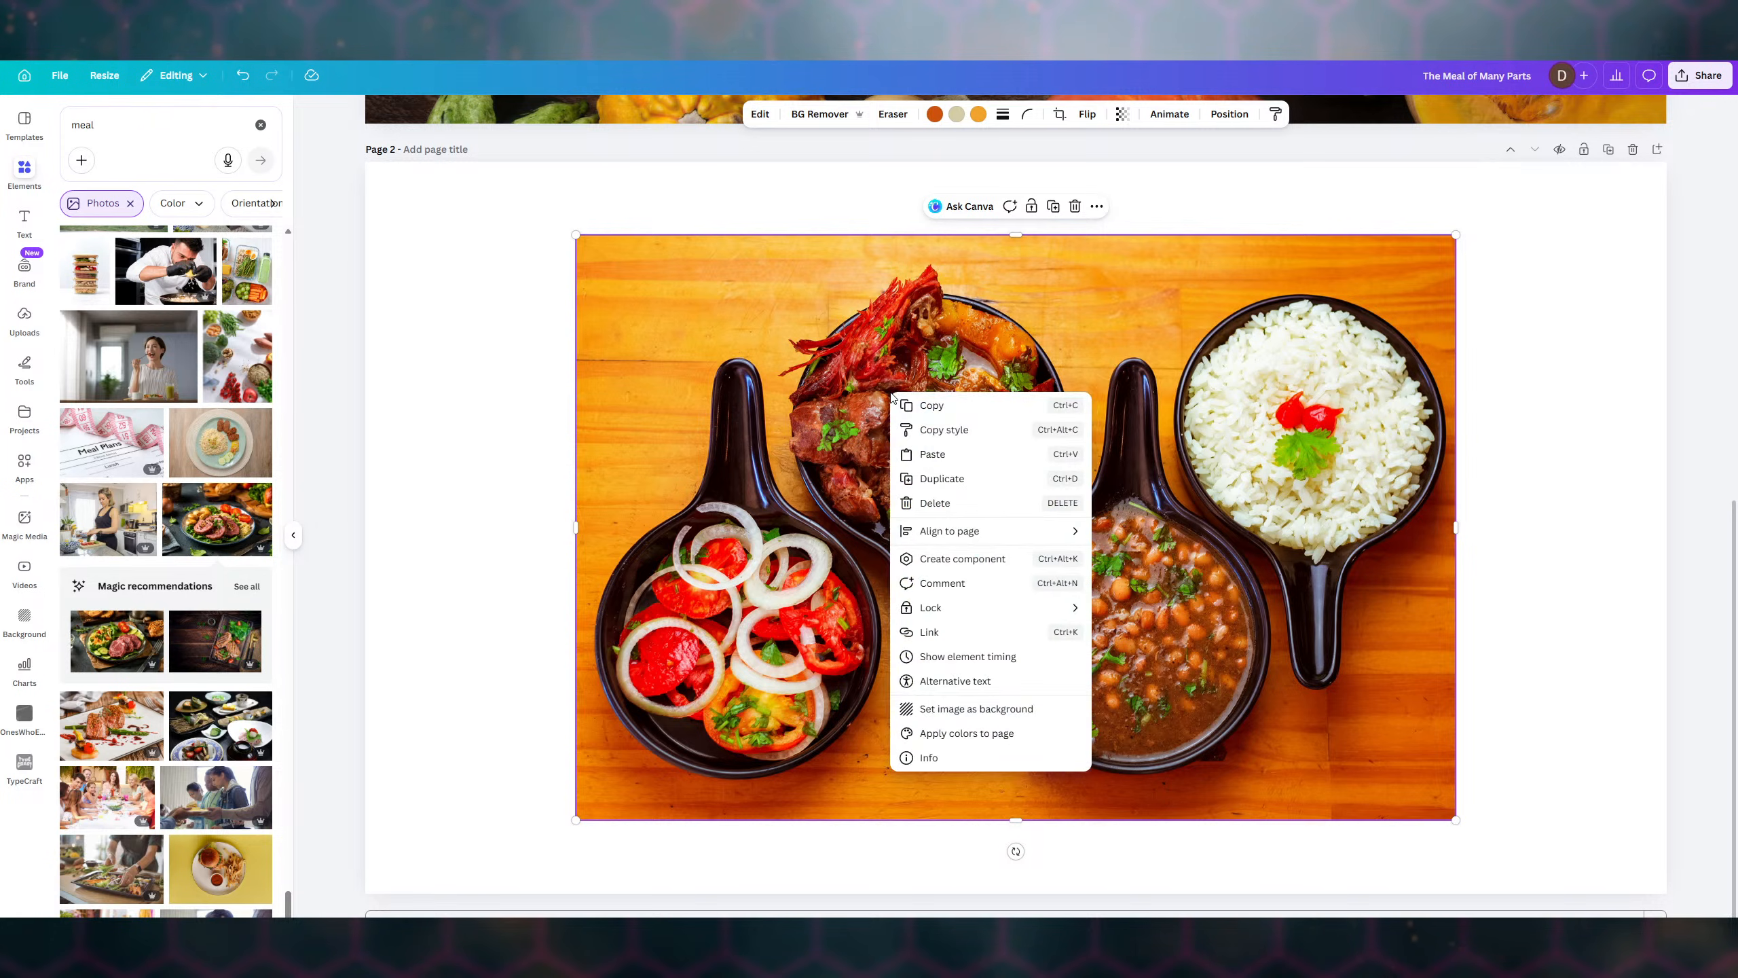
click(1003, 709)
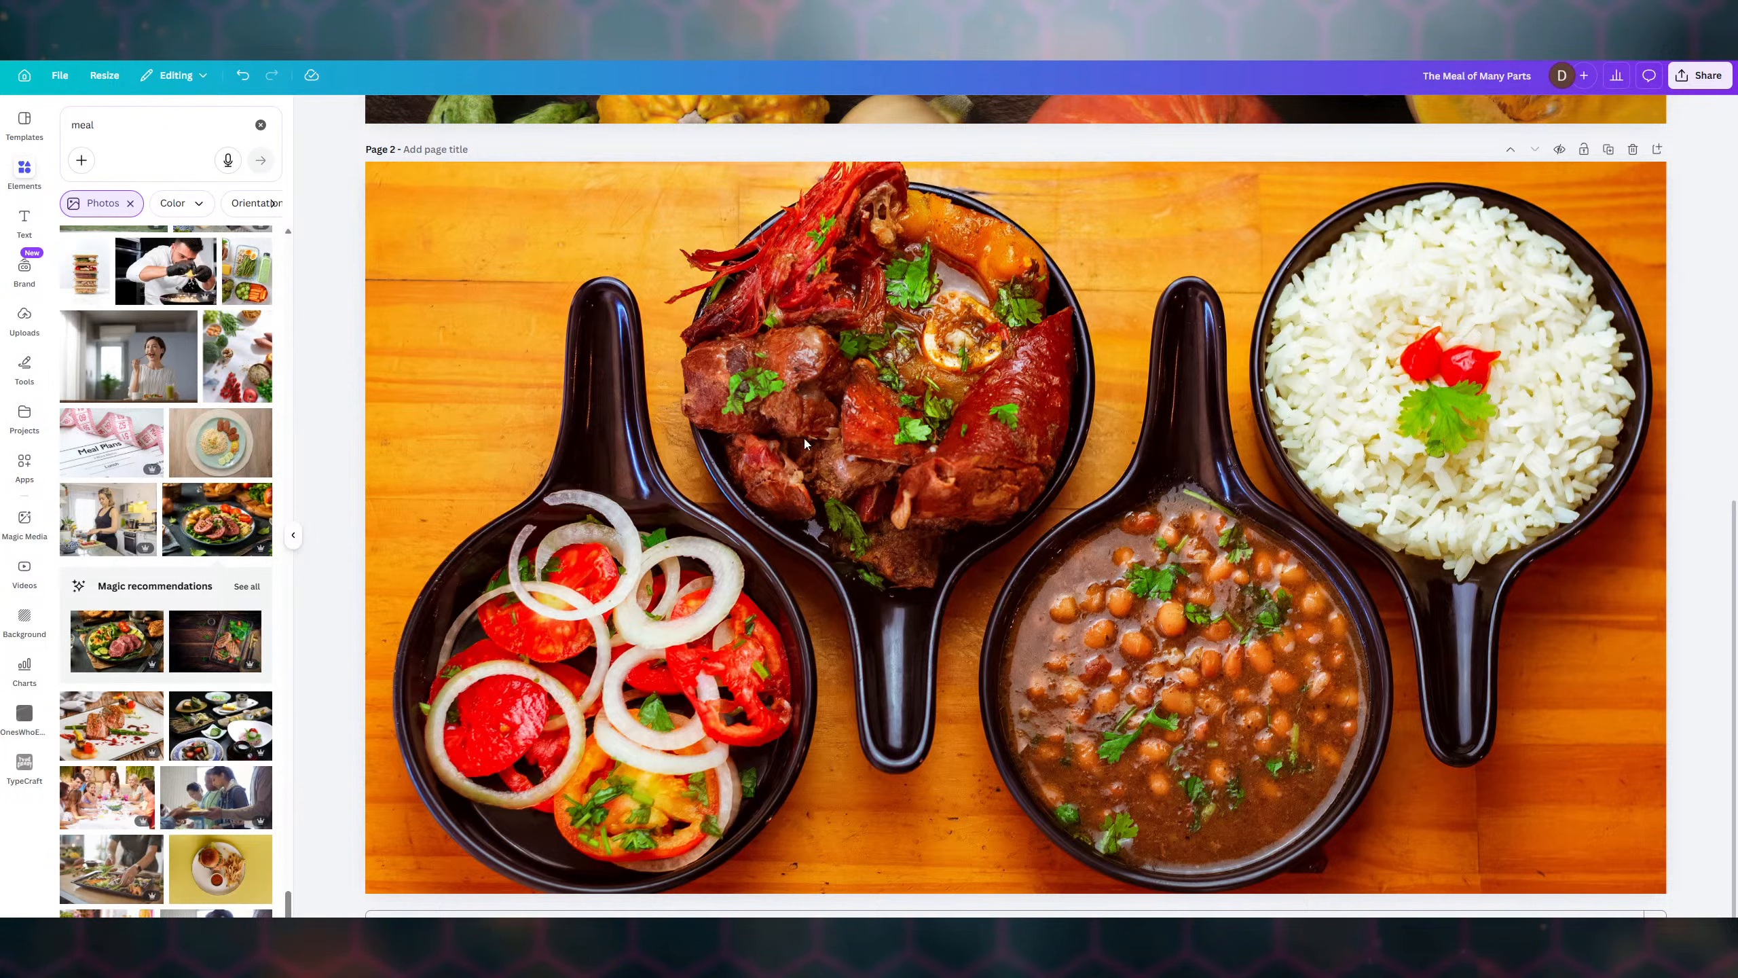
- Adjust the background photo to sharpness -55 and vignette -30
click(515, 236)
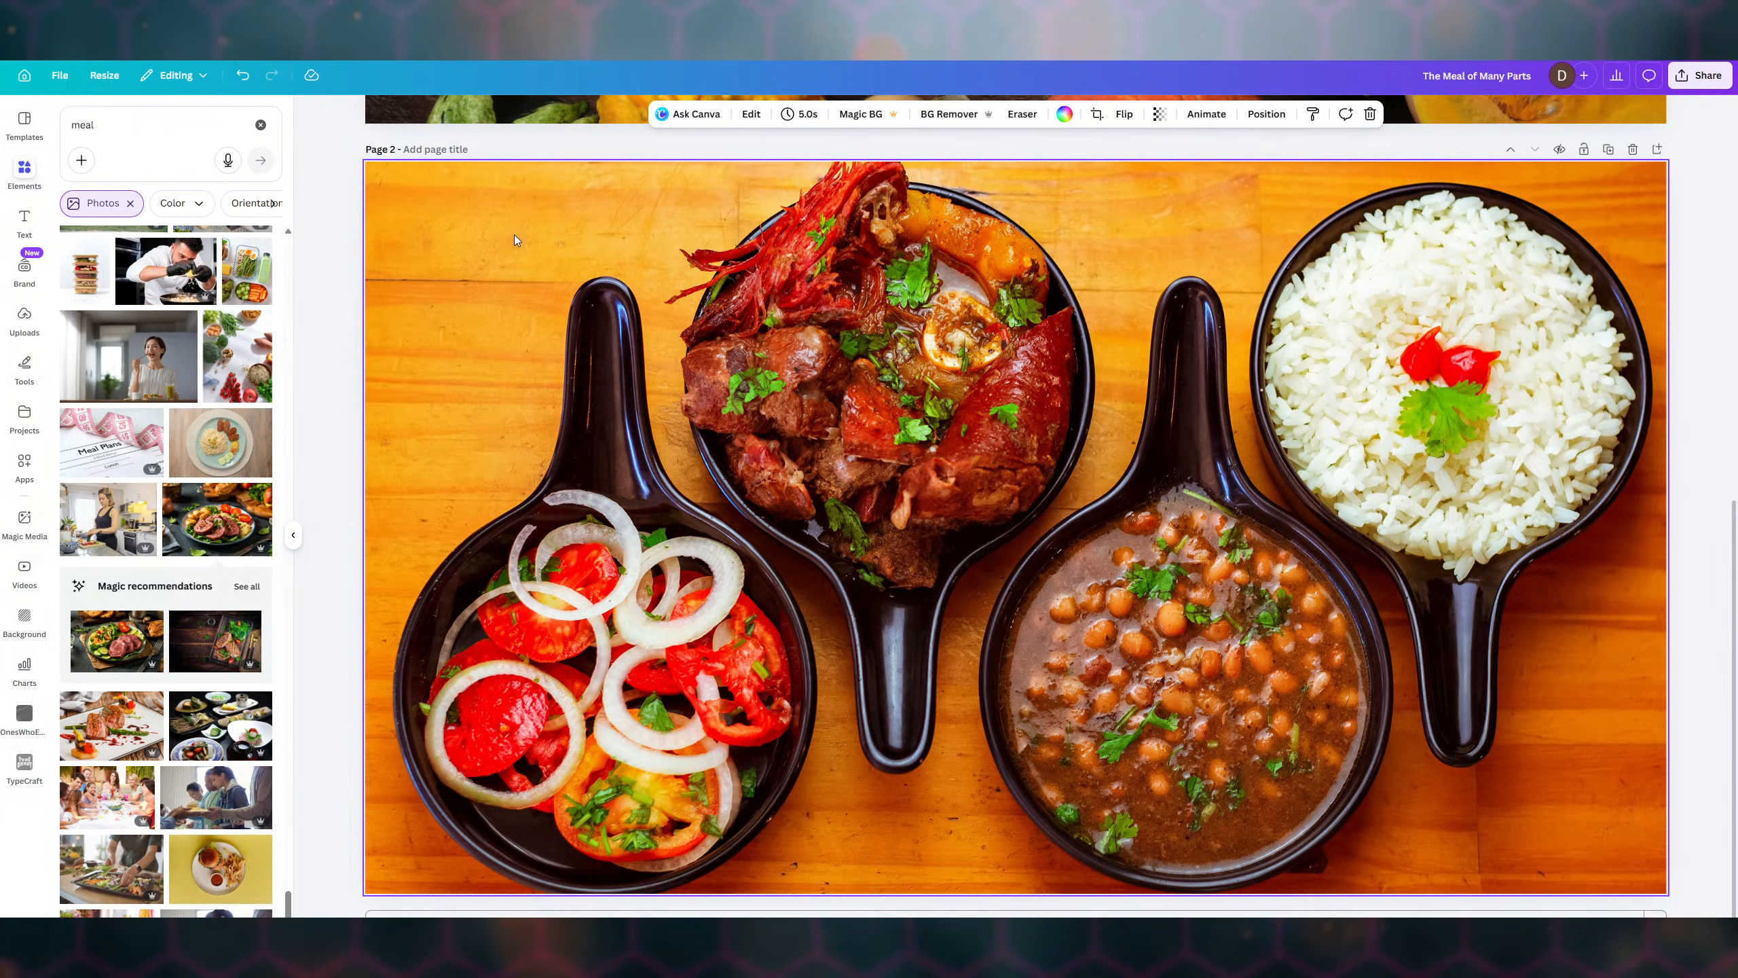
click(753, 114)
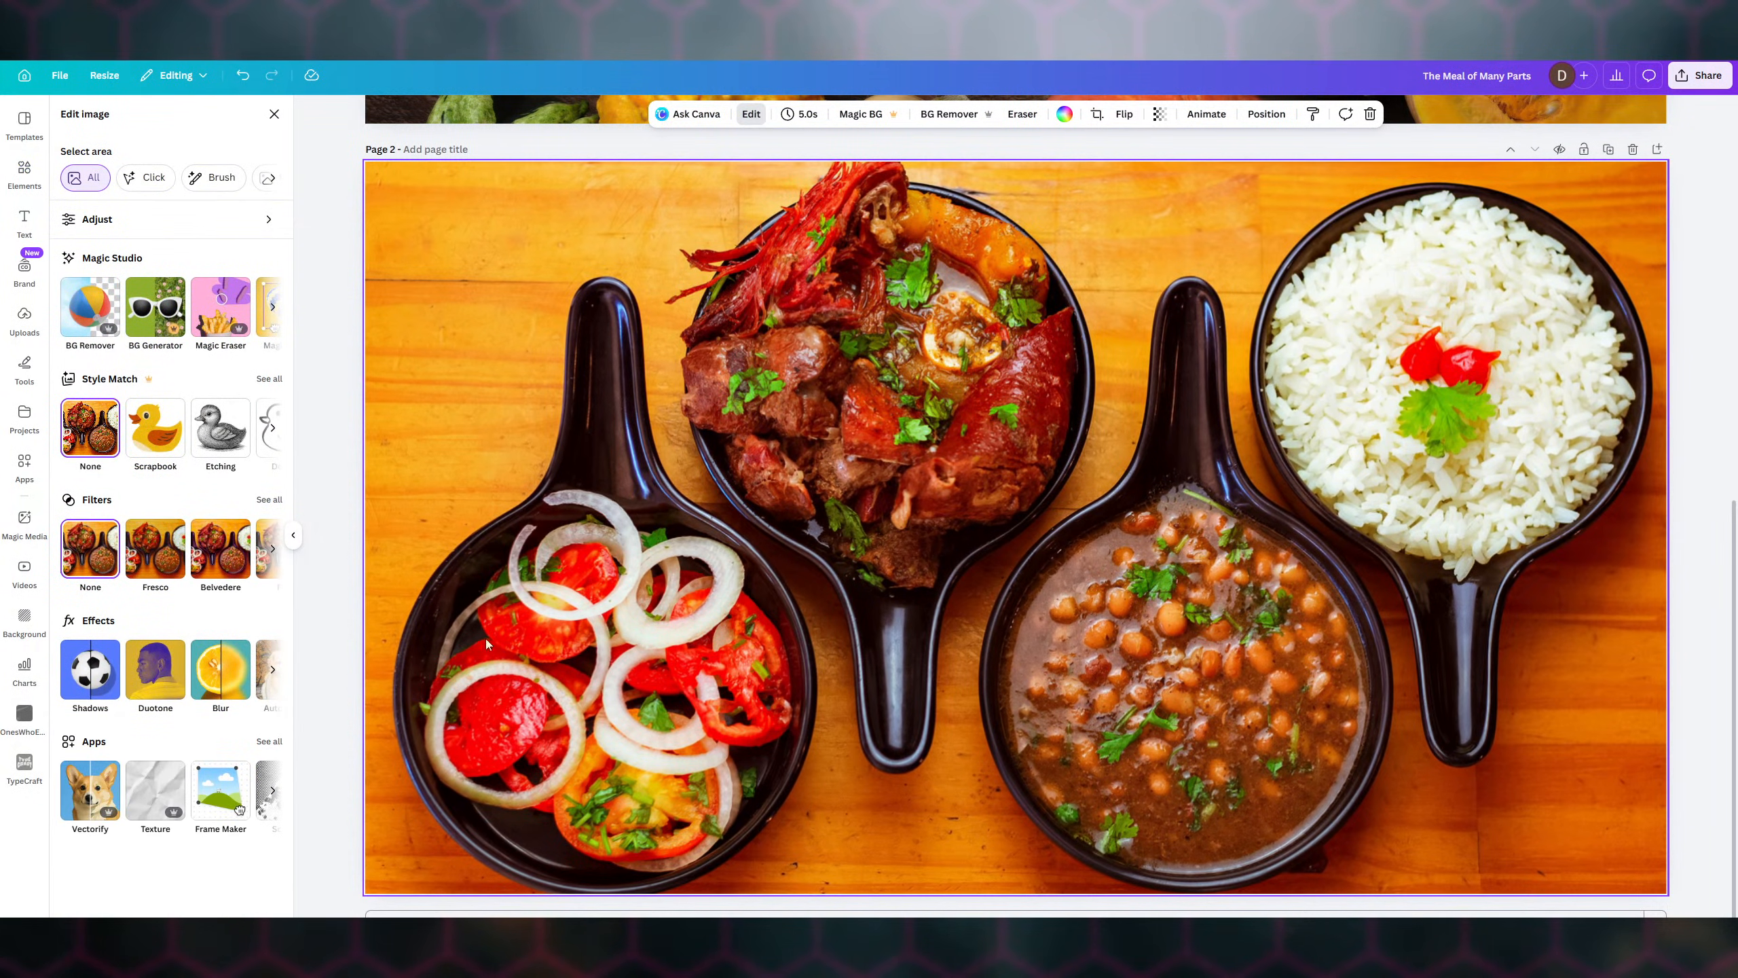
click(101, 221)
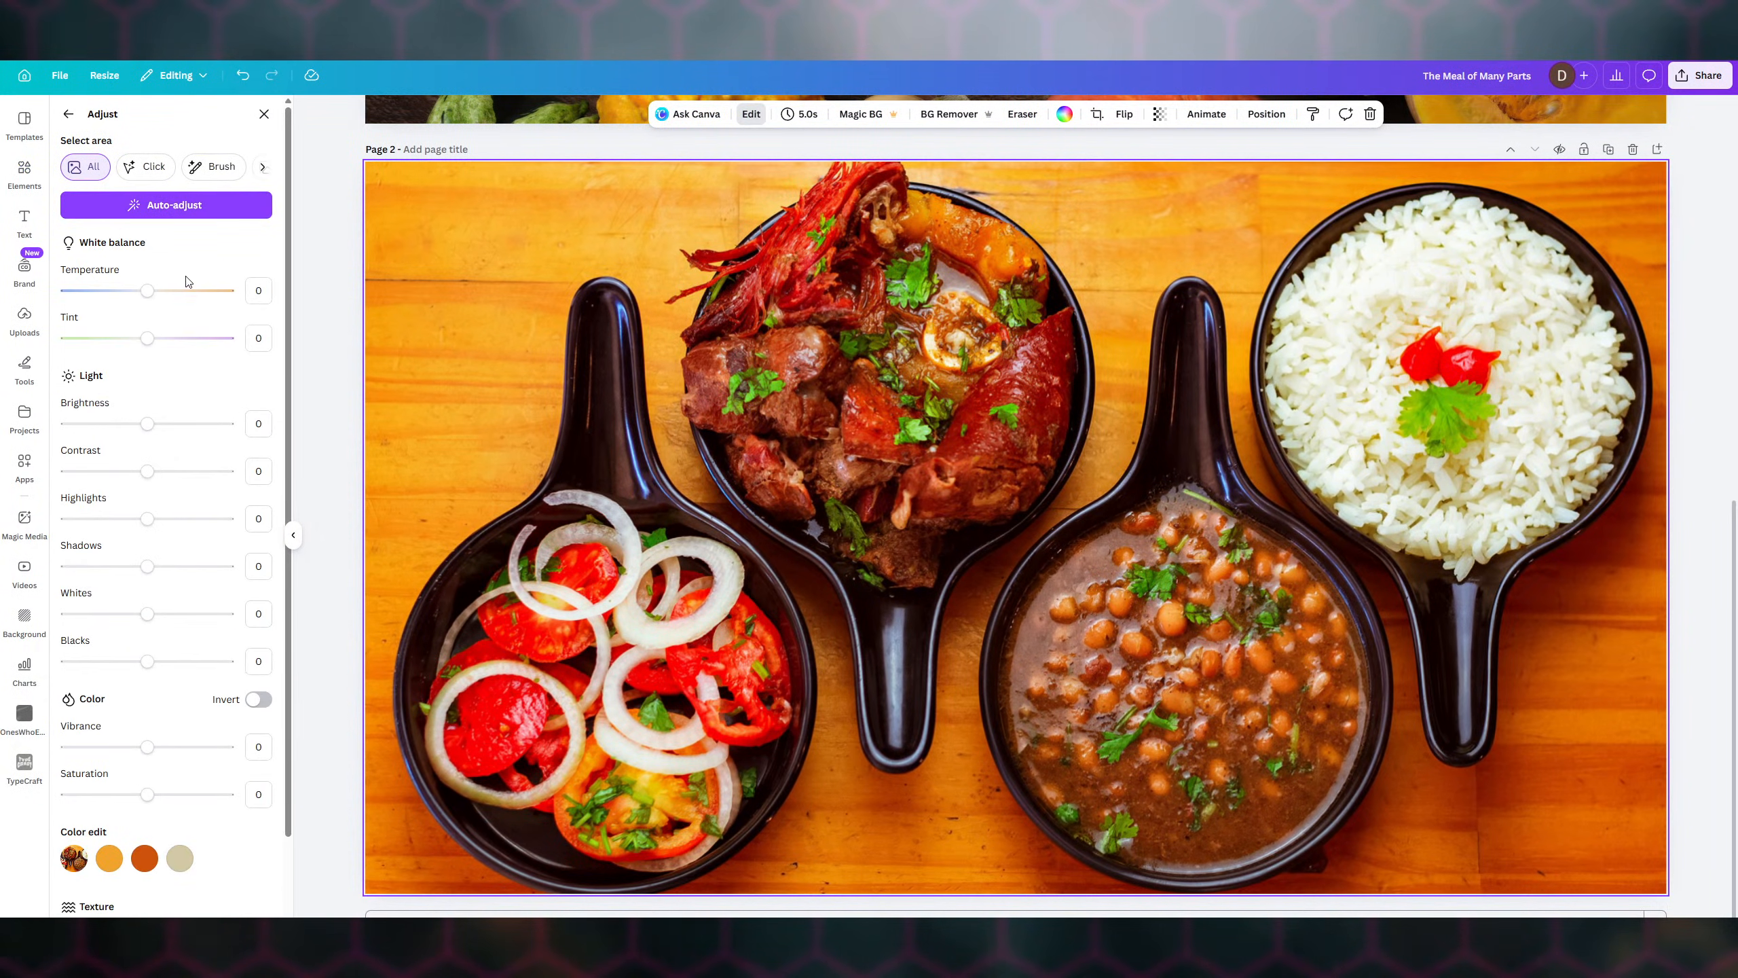
drag(144, 429, 126, 423)
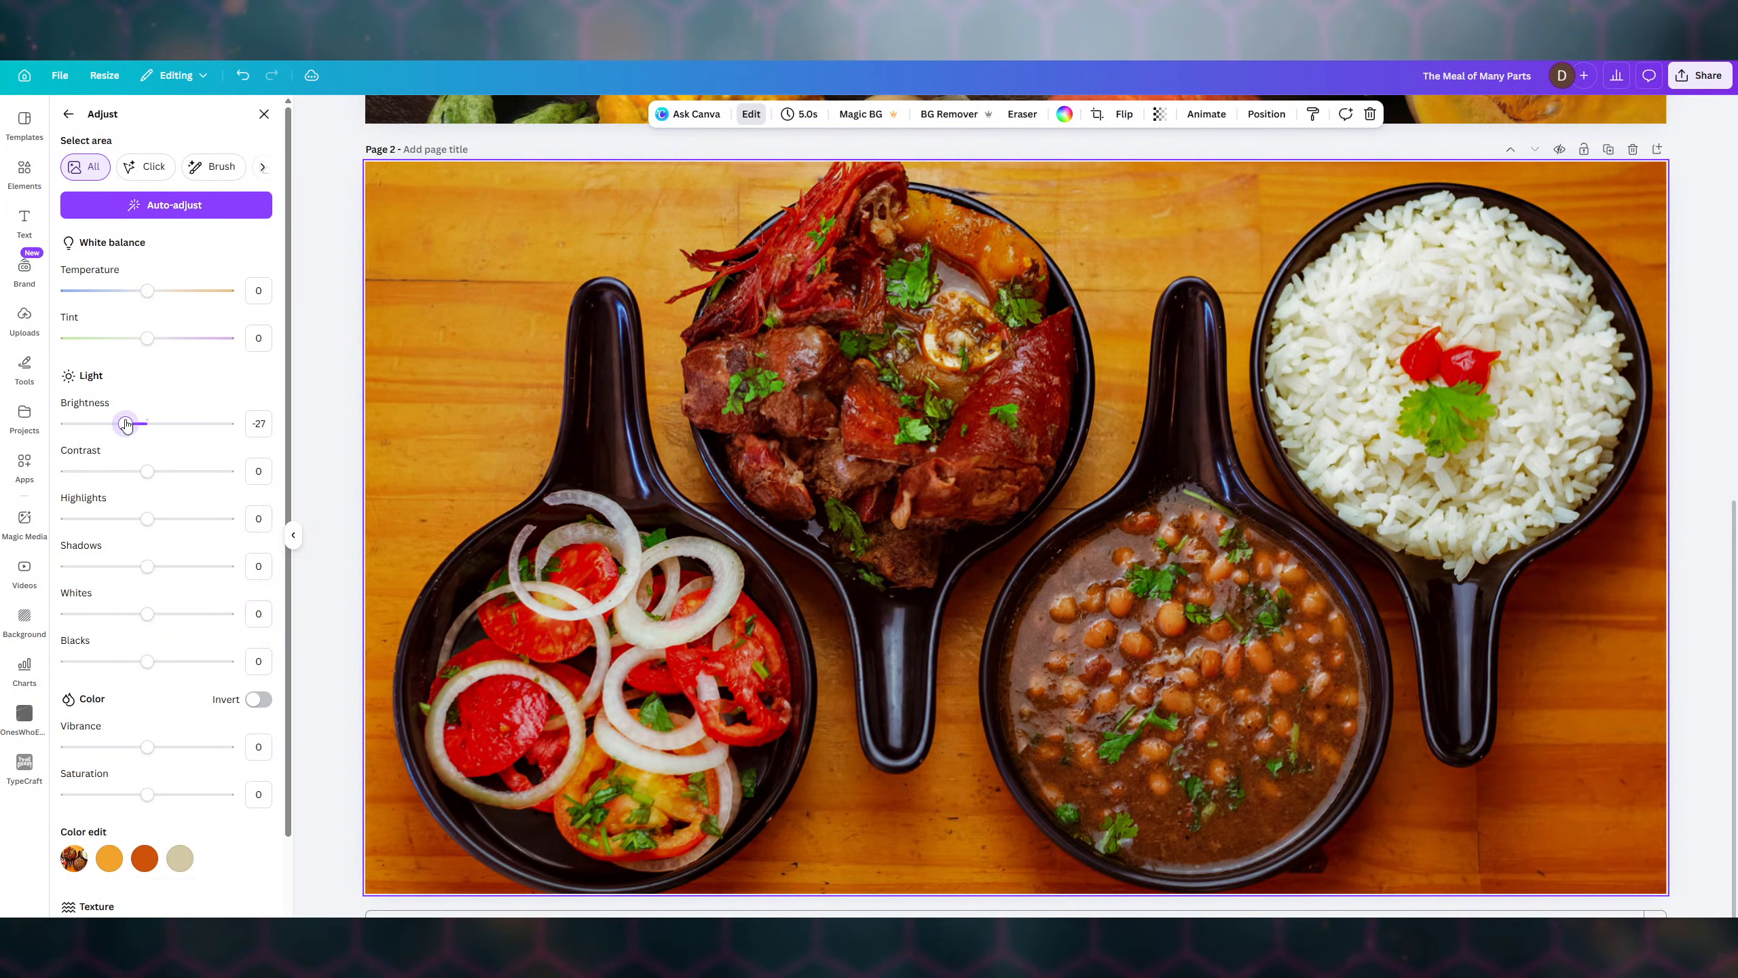
scroll(172, 554, down, 3)
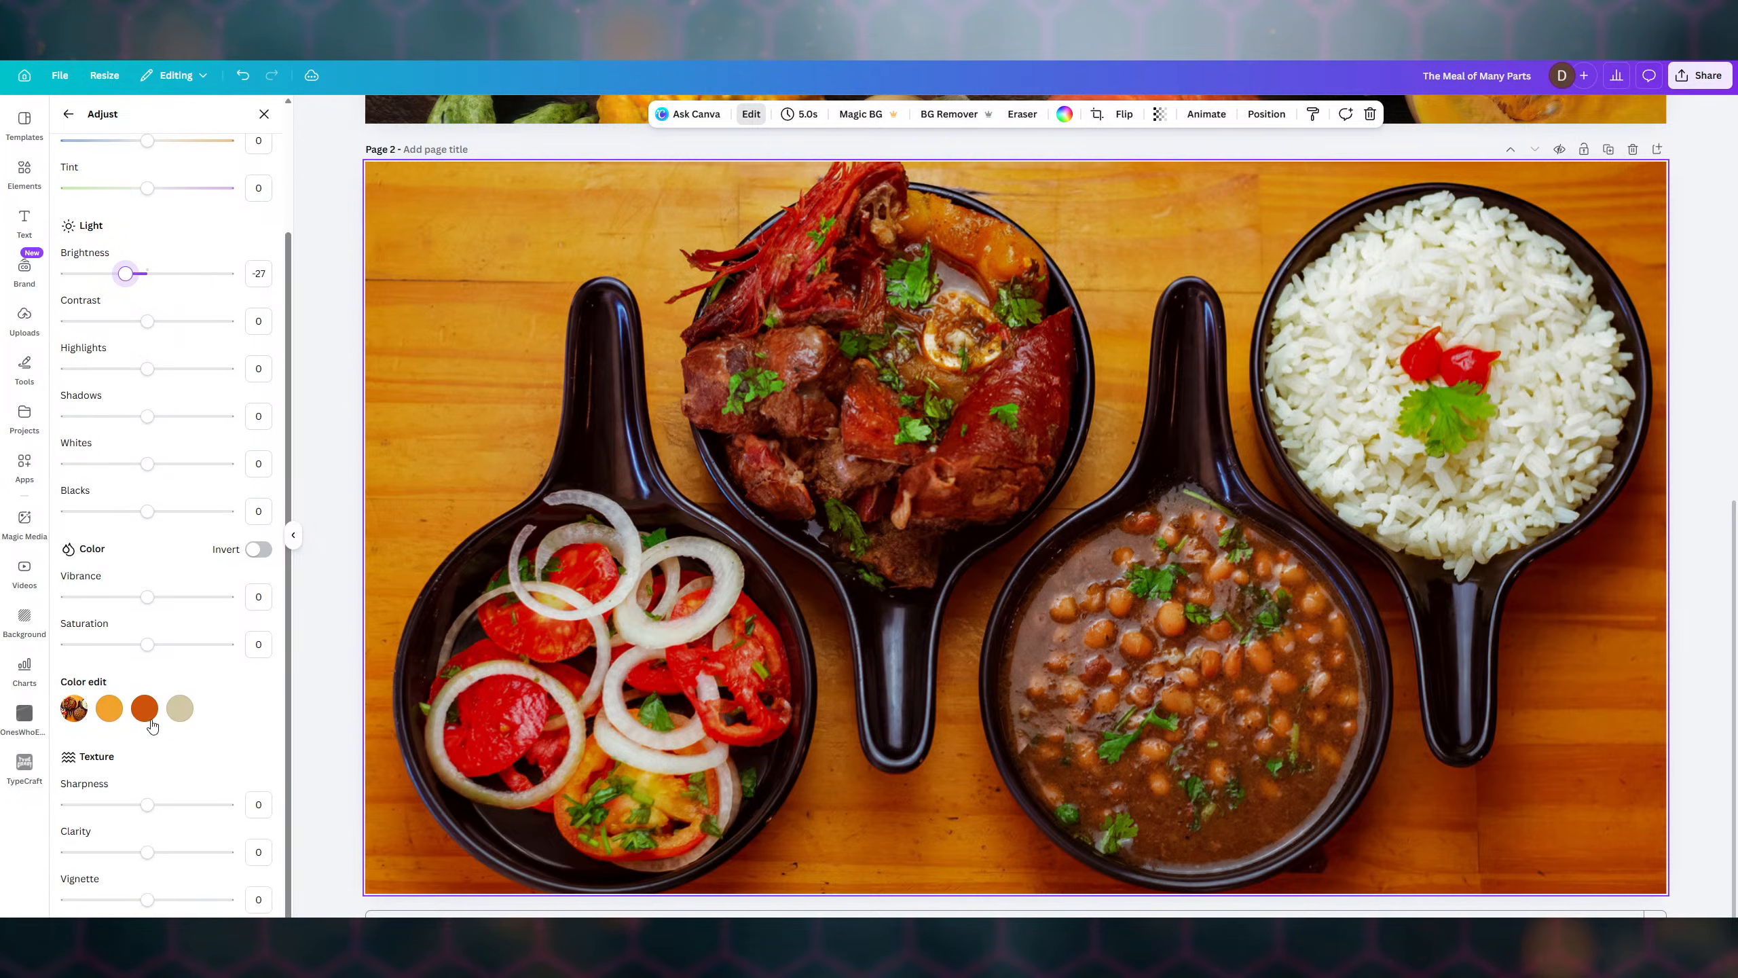
drag(147, 805, 118, 804)
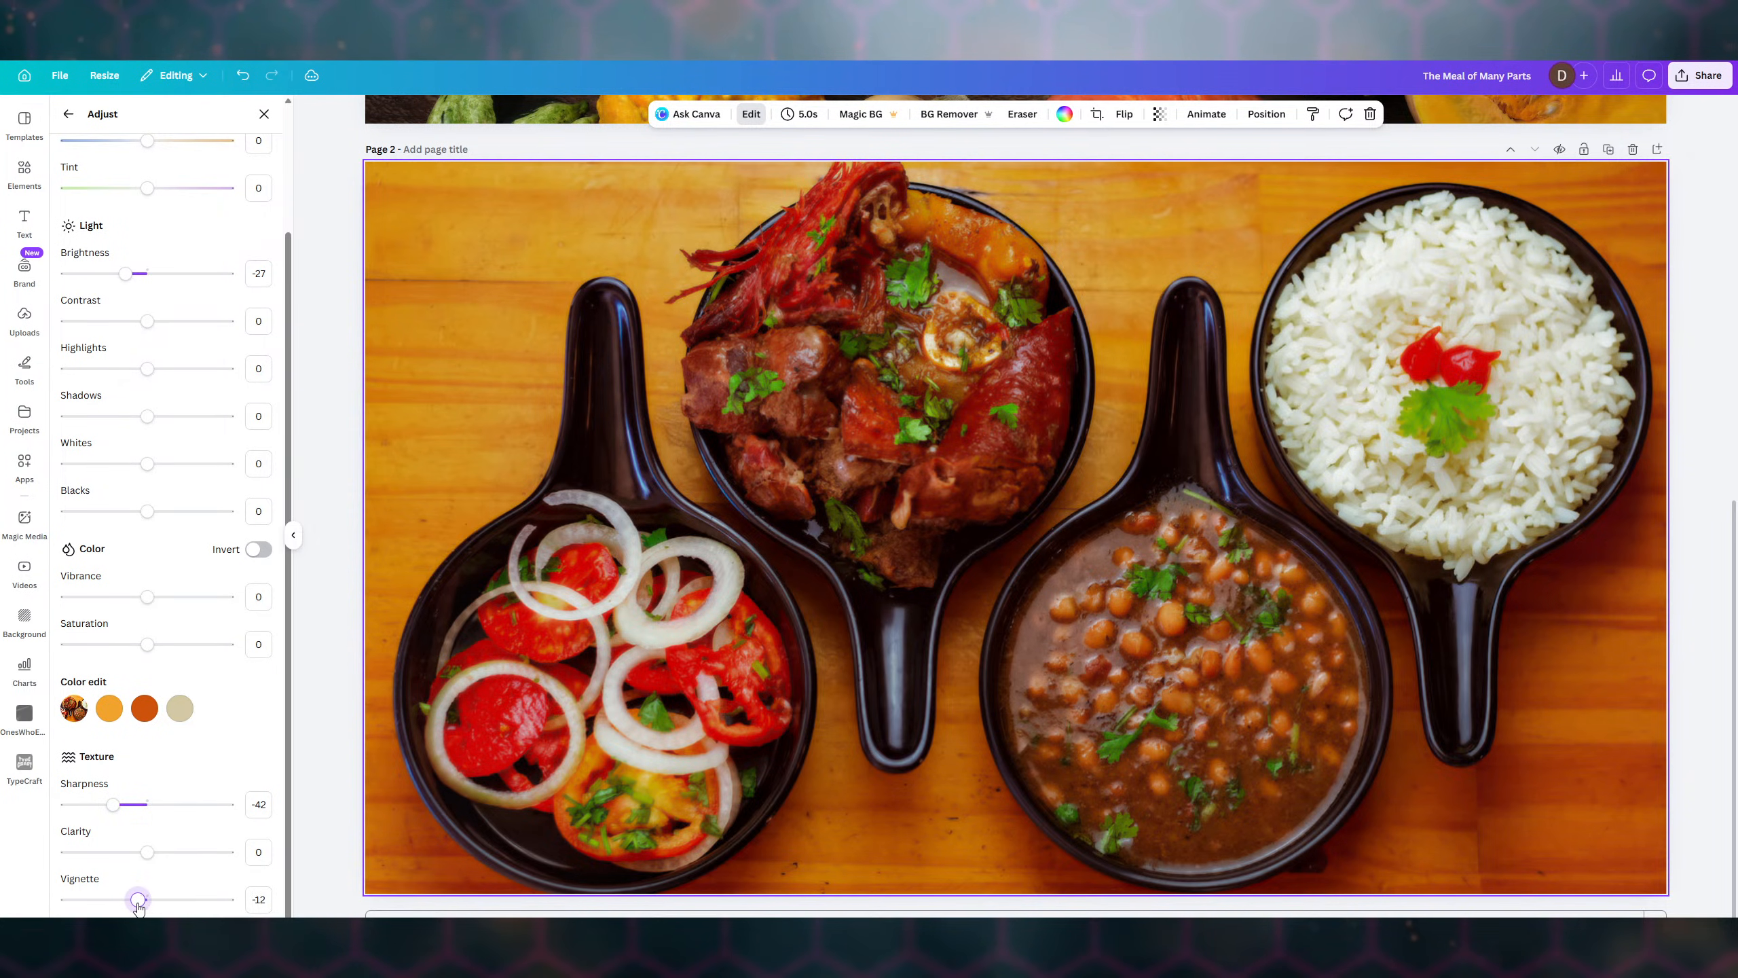
drag(132, 900, 124, 899)
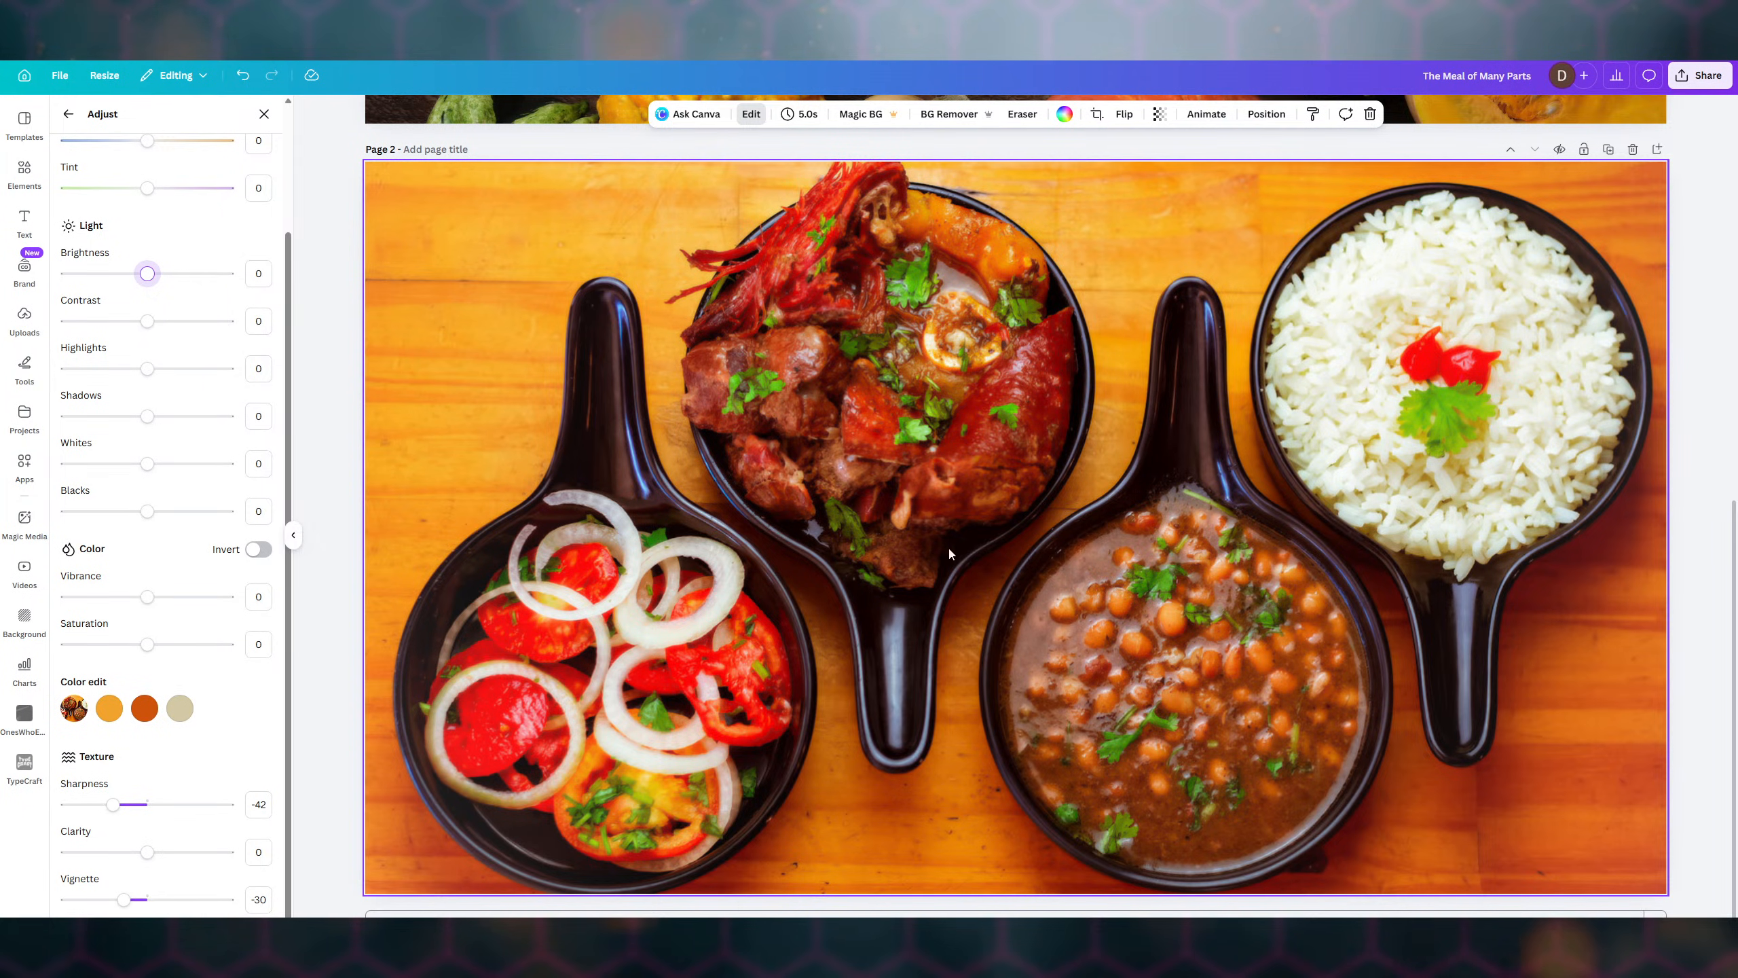
drag(116, 802, 104, 803)
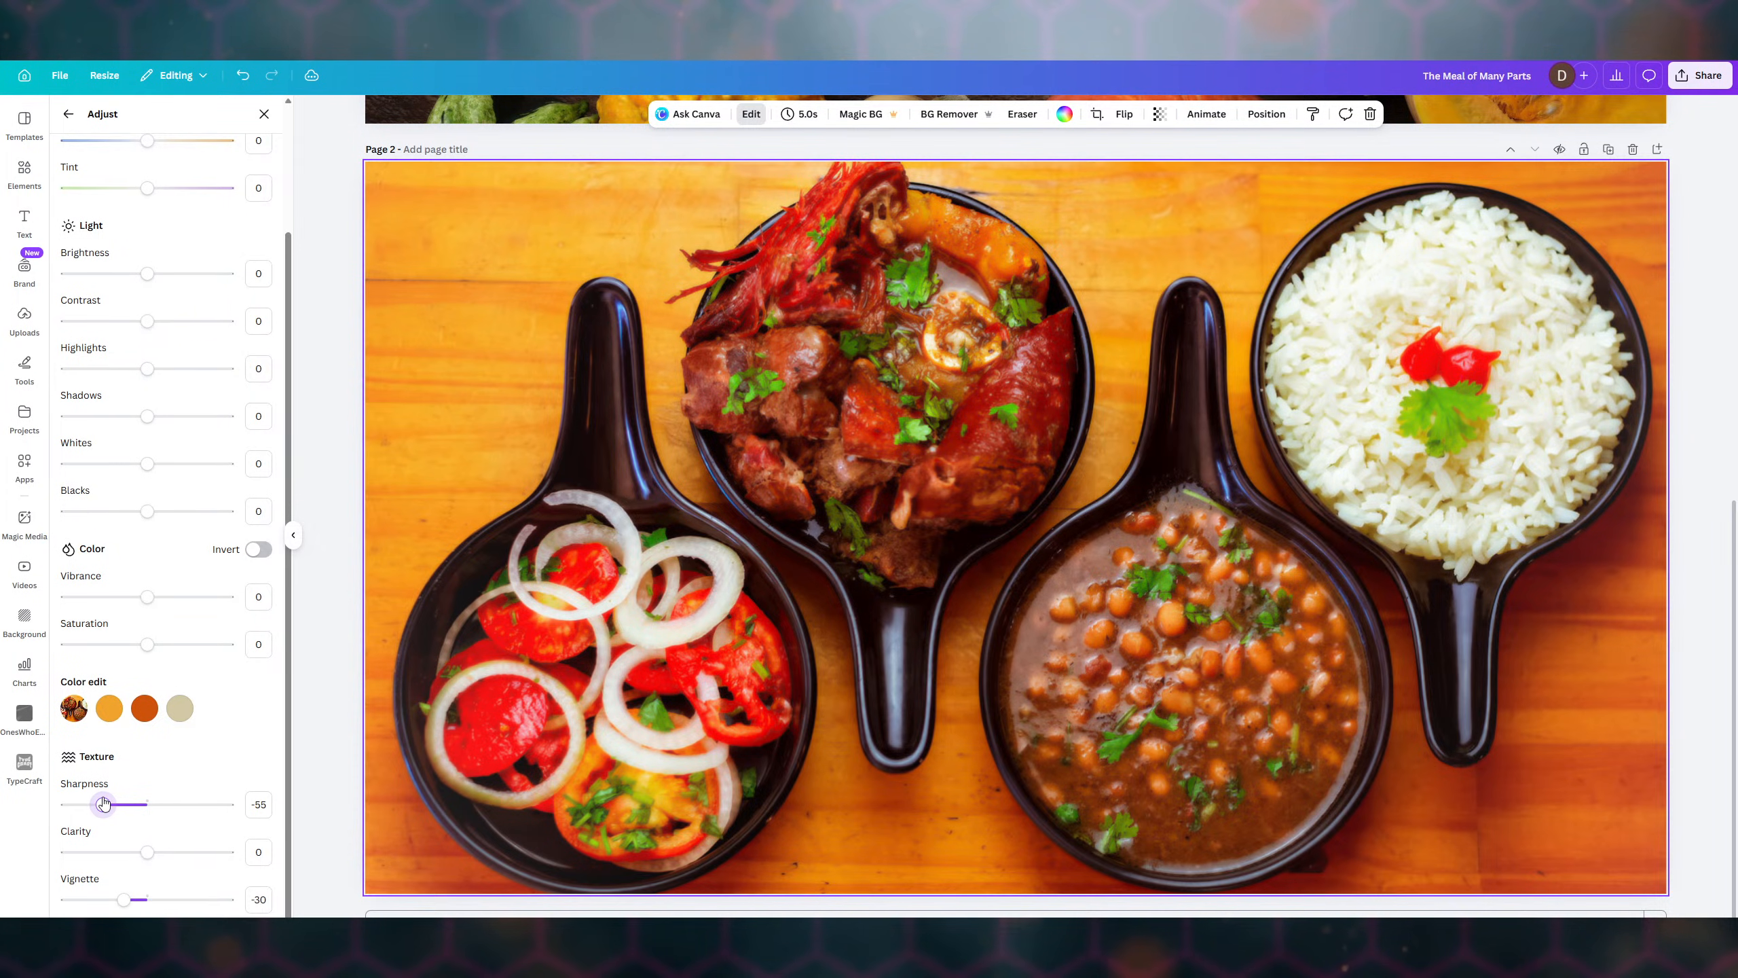
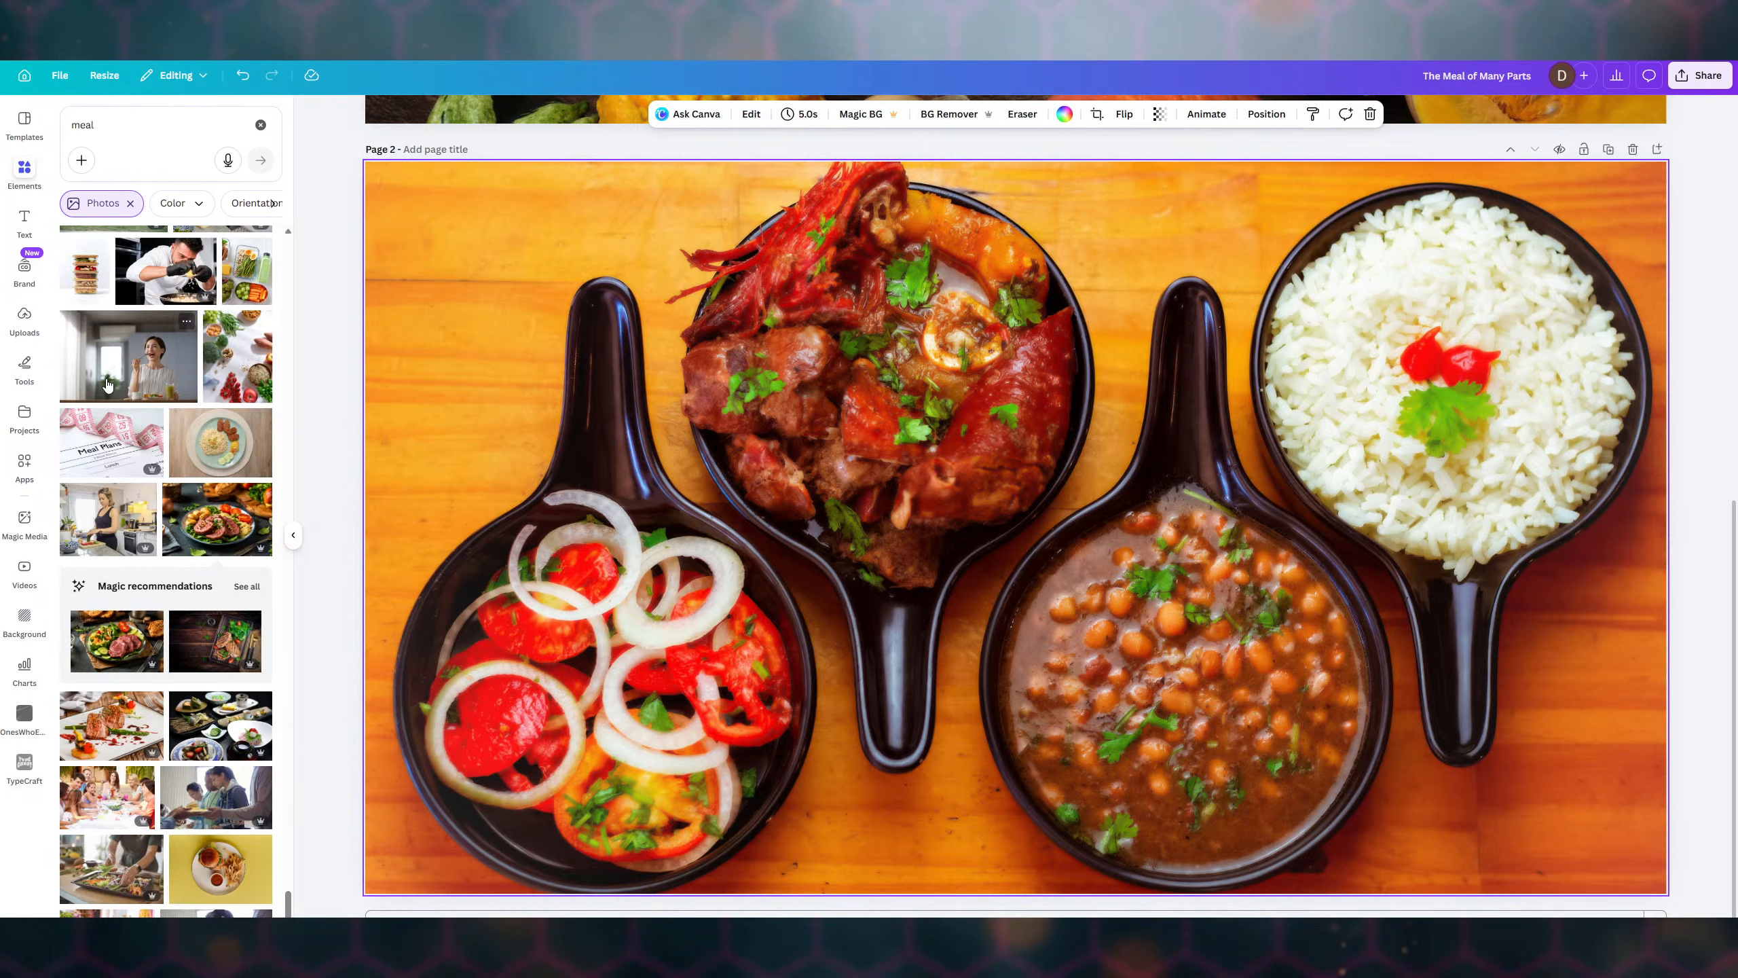
- Bring up the quick tools flyout, then return to the element search panel
click(23, 359)
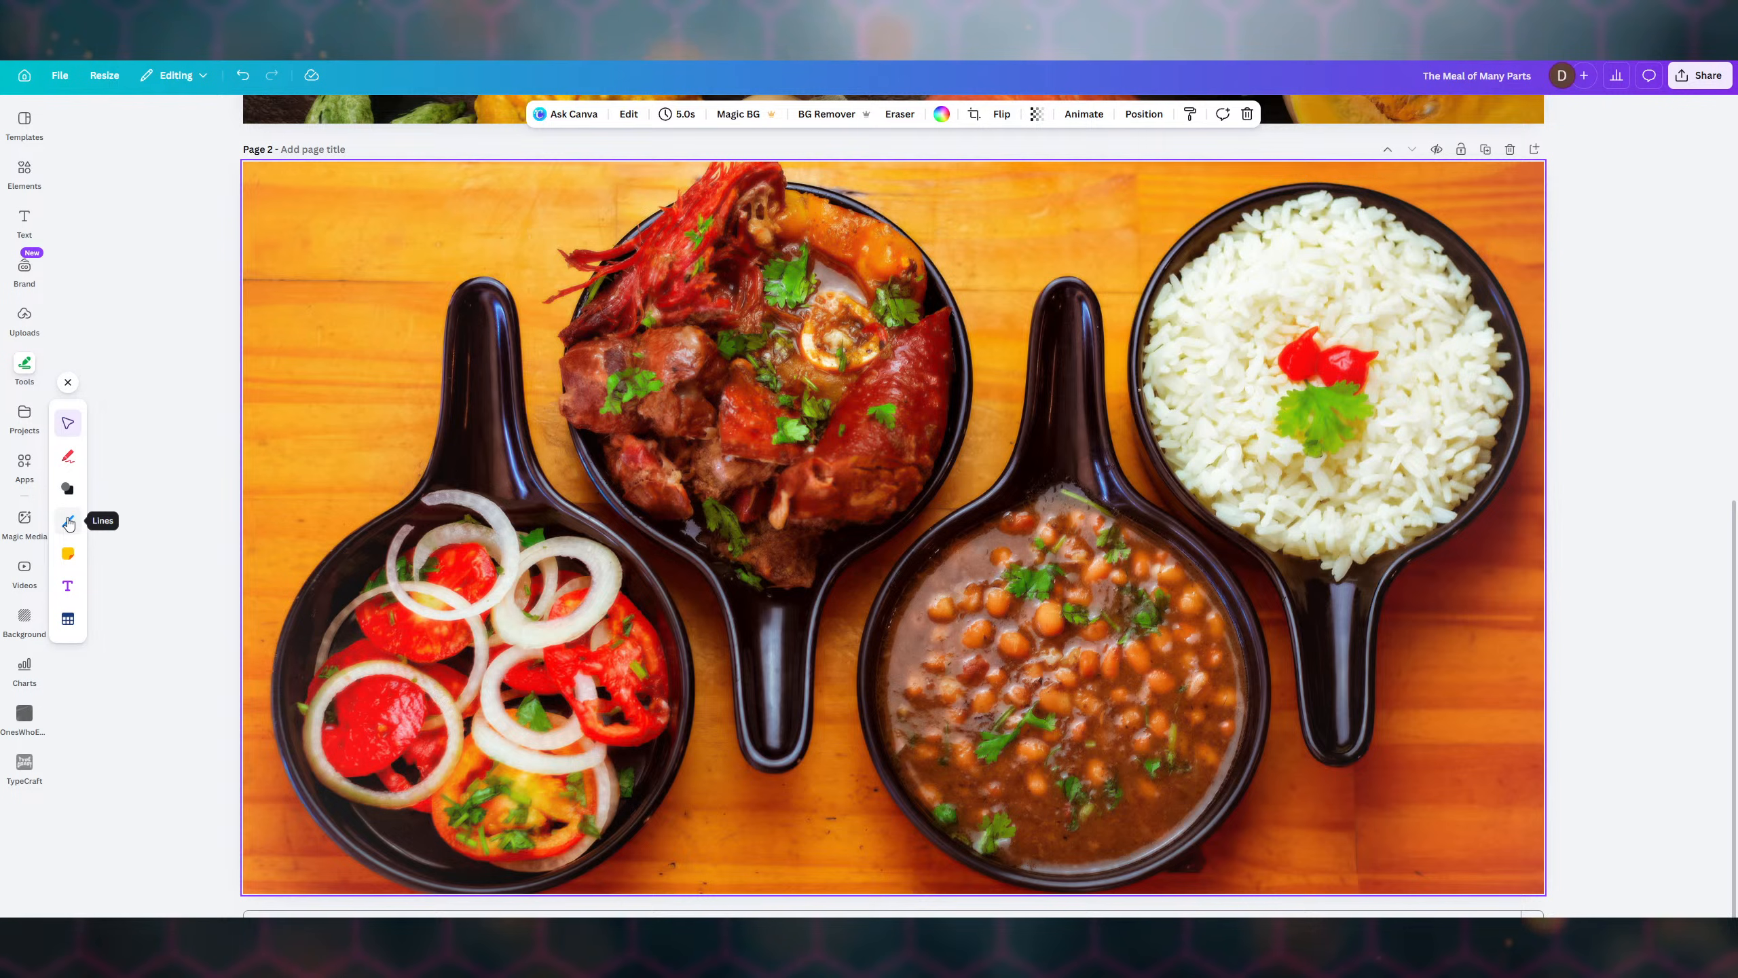
click(26, 171)
- Replace the old meal search and rerun the 'rectangle with rounded corners' search, browsing its results
double_click(65, 123)
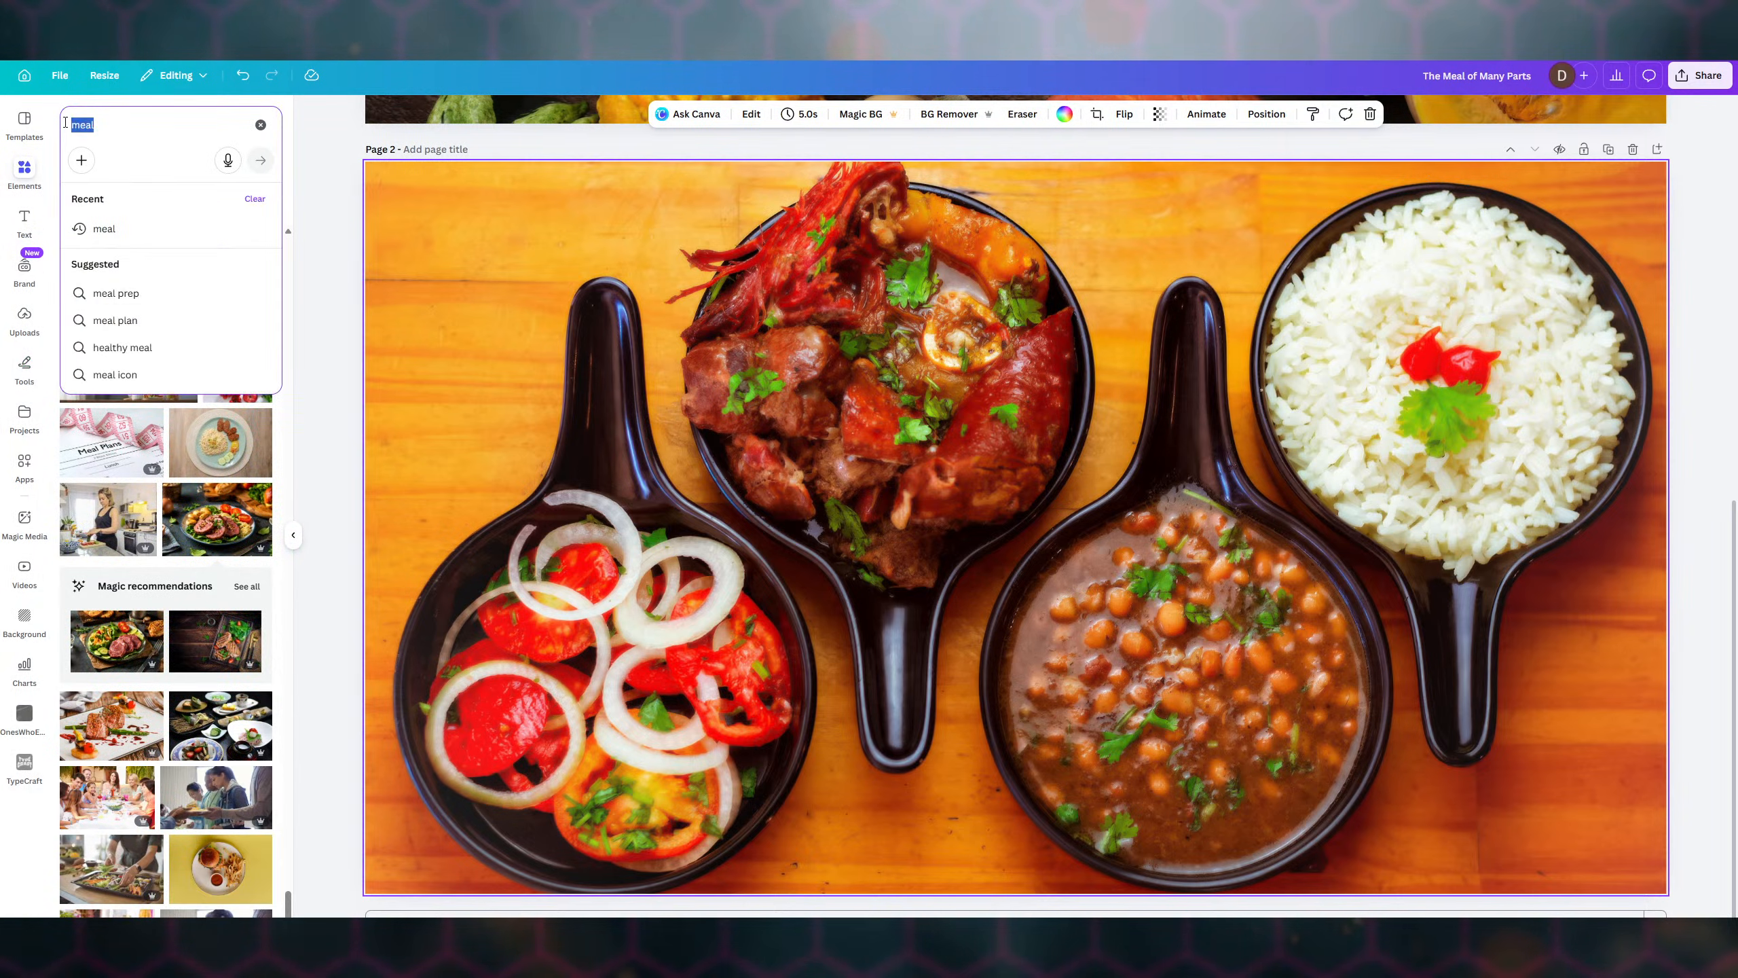
text(s)
key(BackSpace)
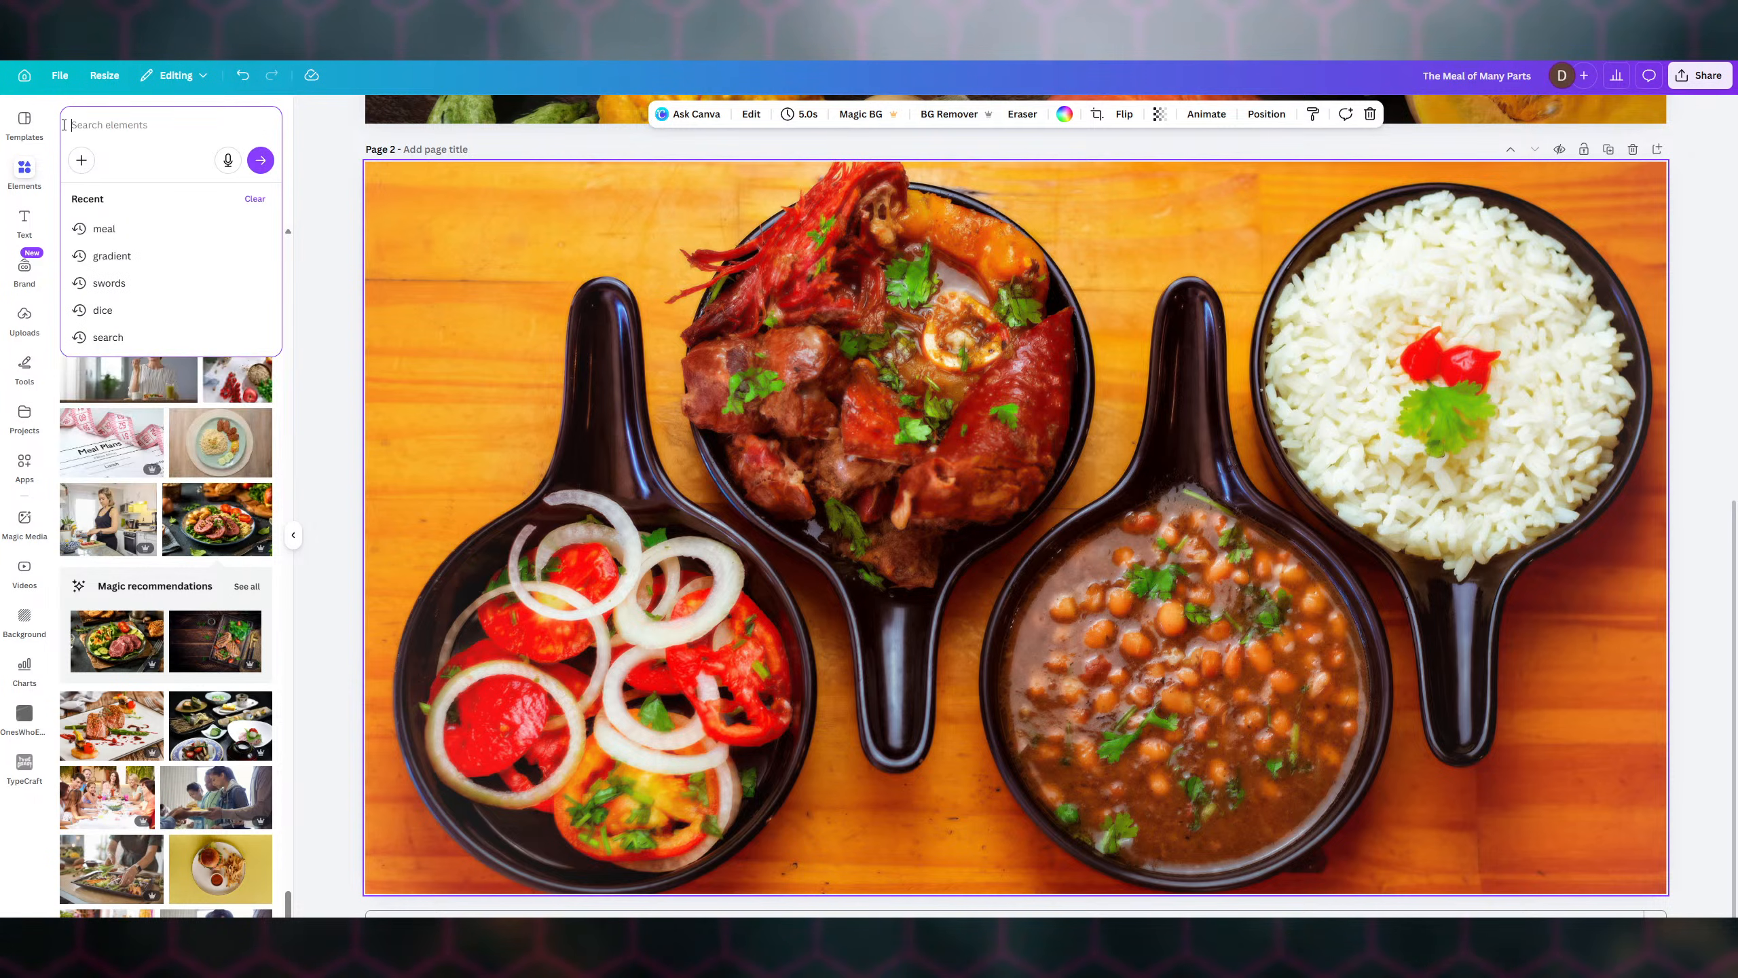
text(rectang)
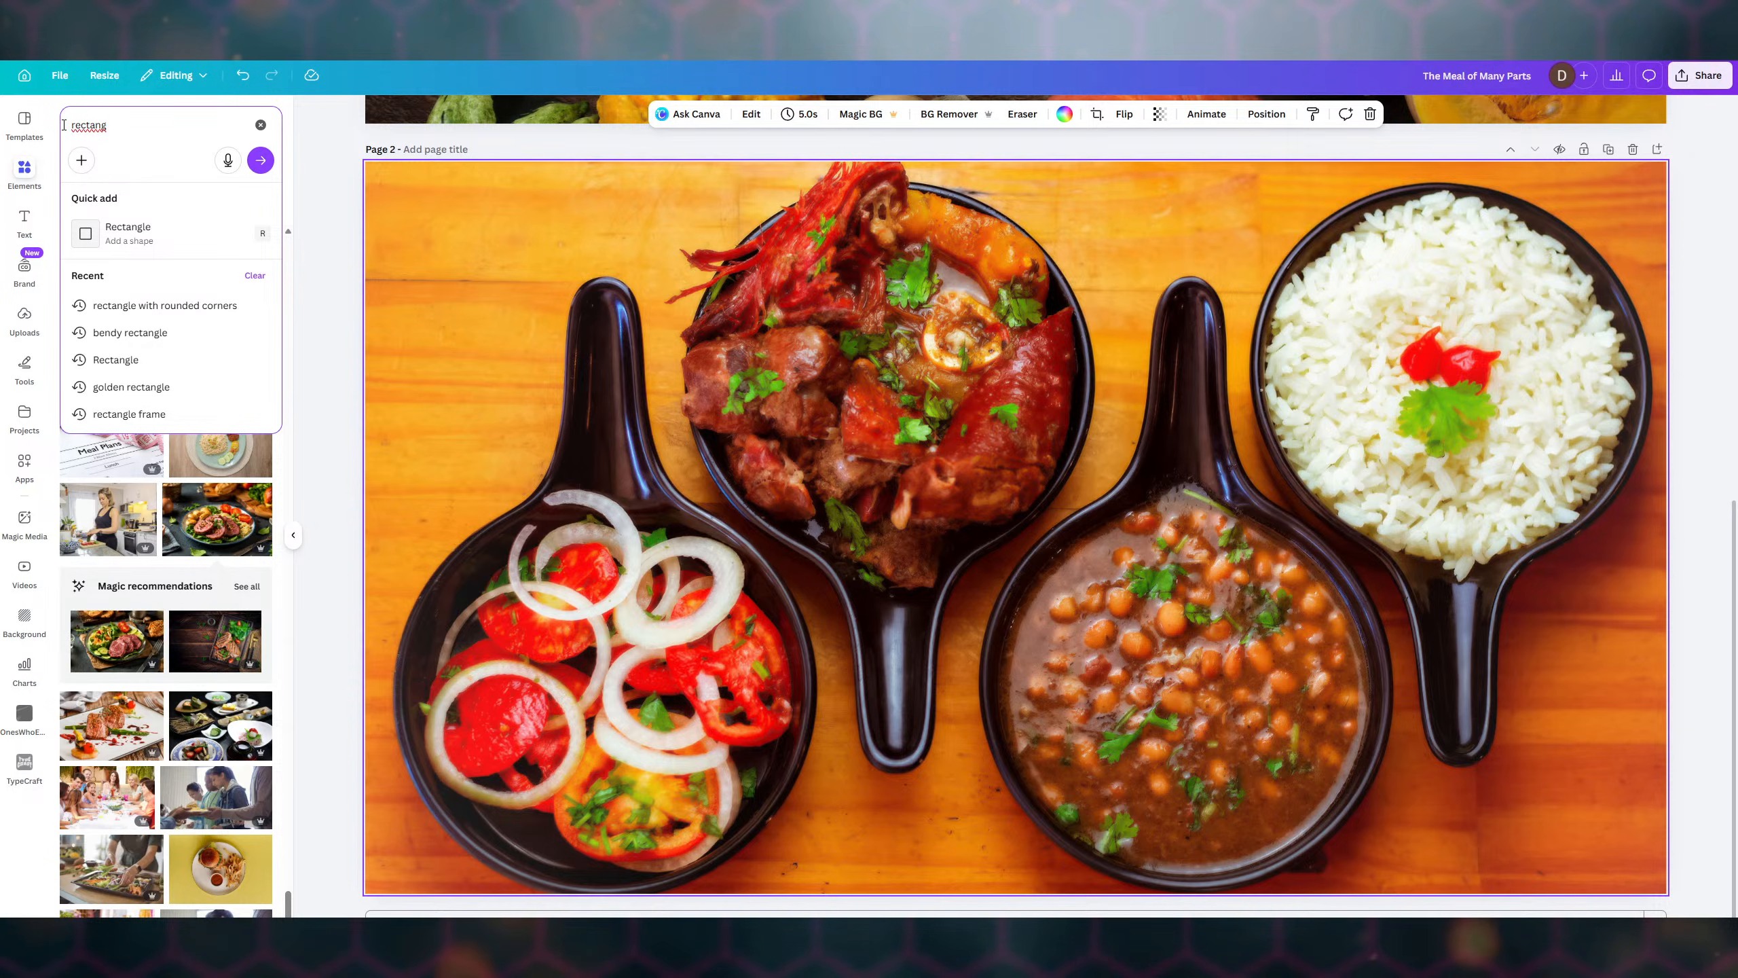
click(149, 306)
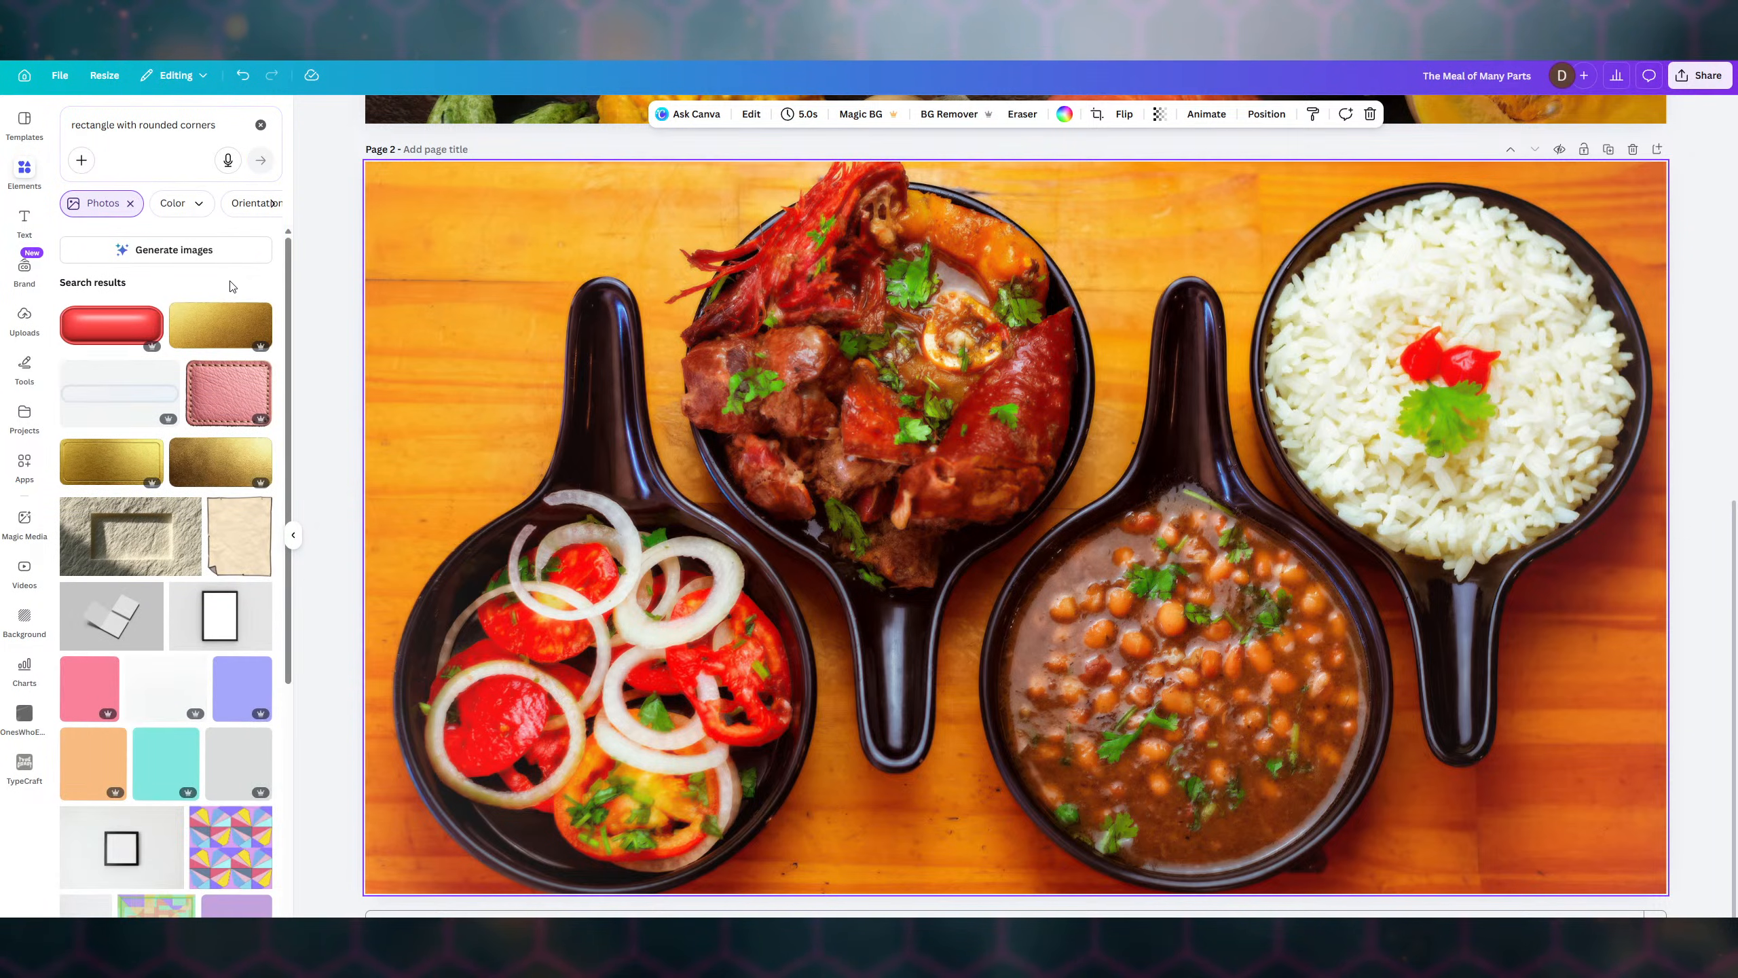
scroll(162, 266, down, 5)
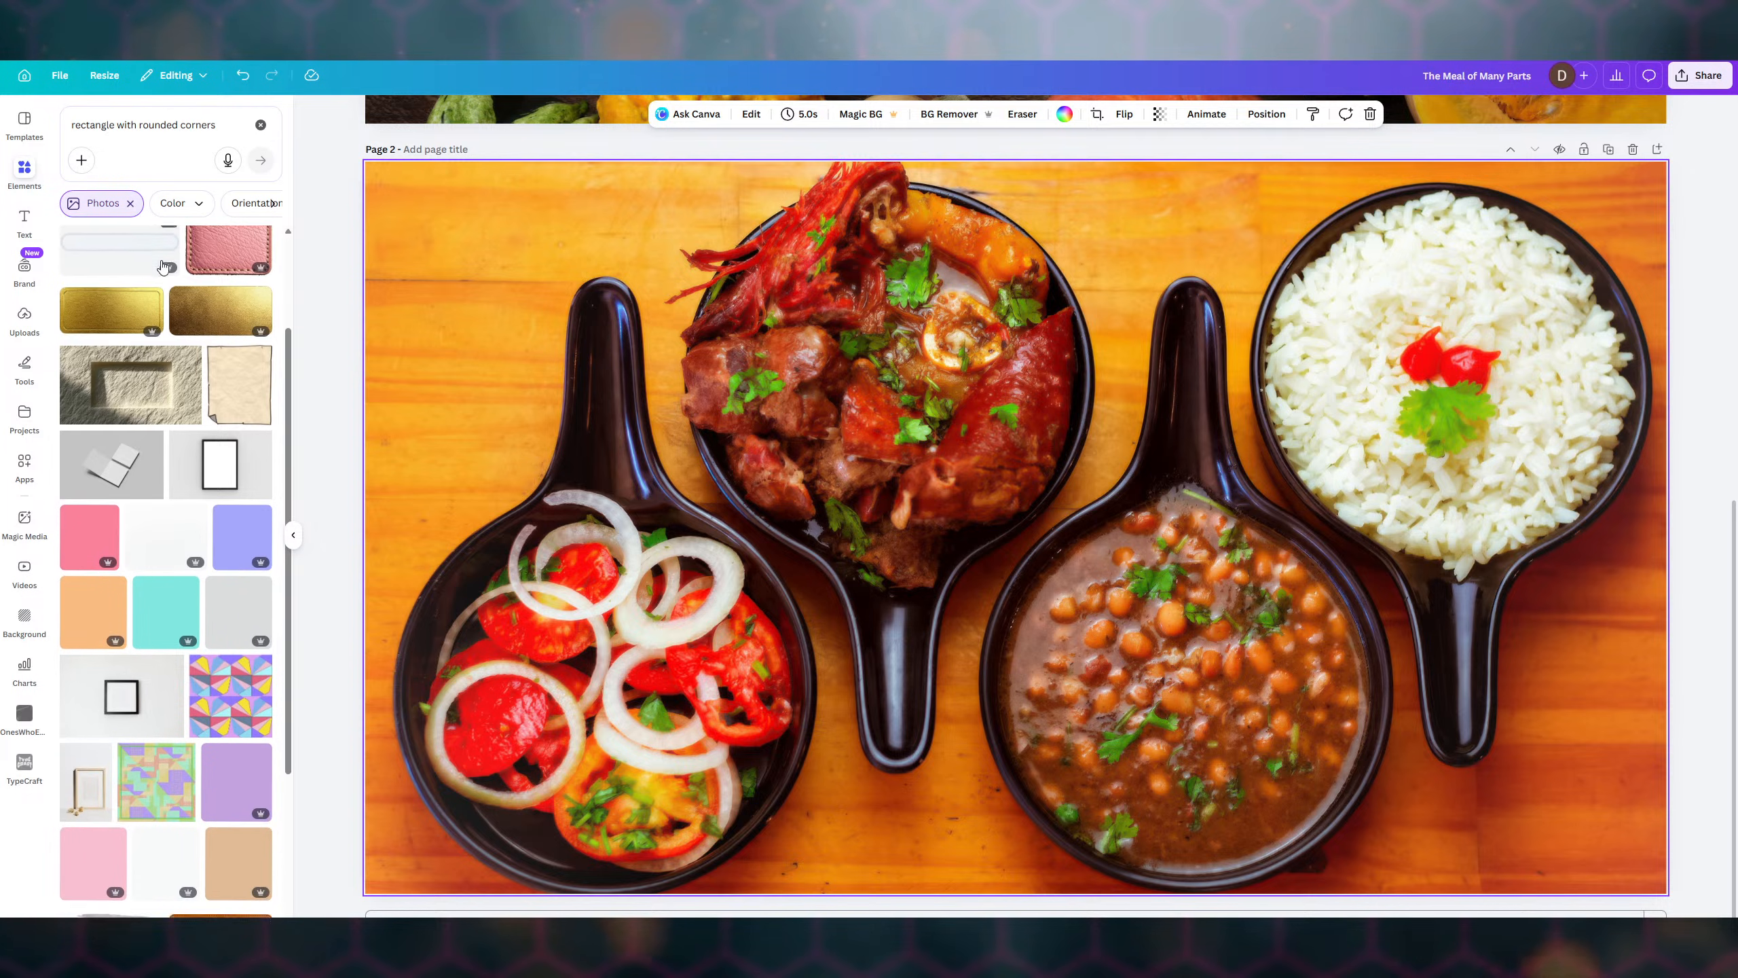
scroll(162, 266, down, 2)
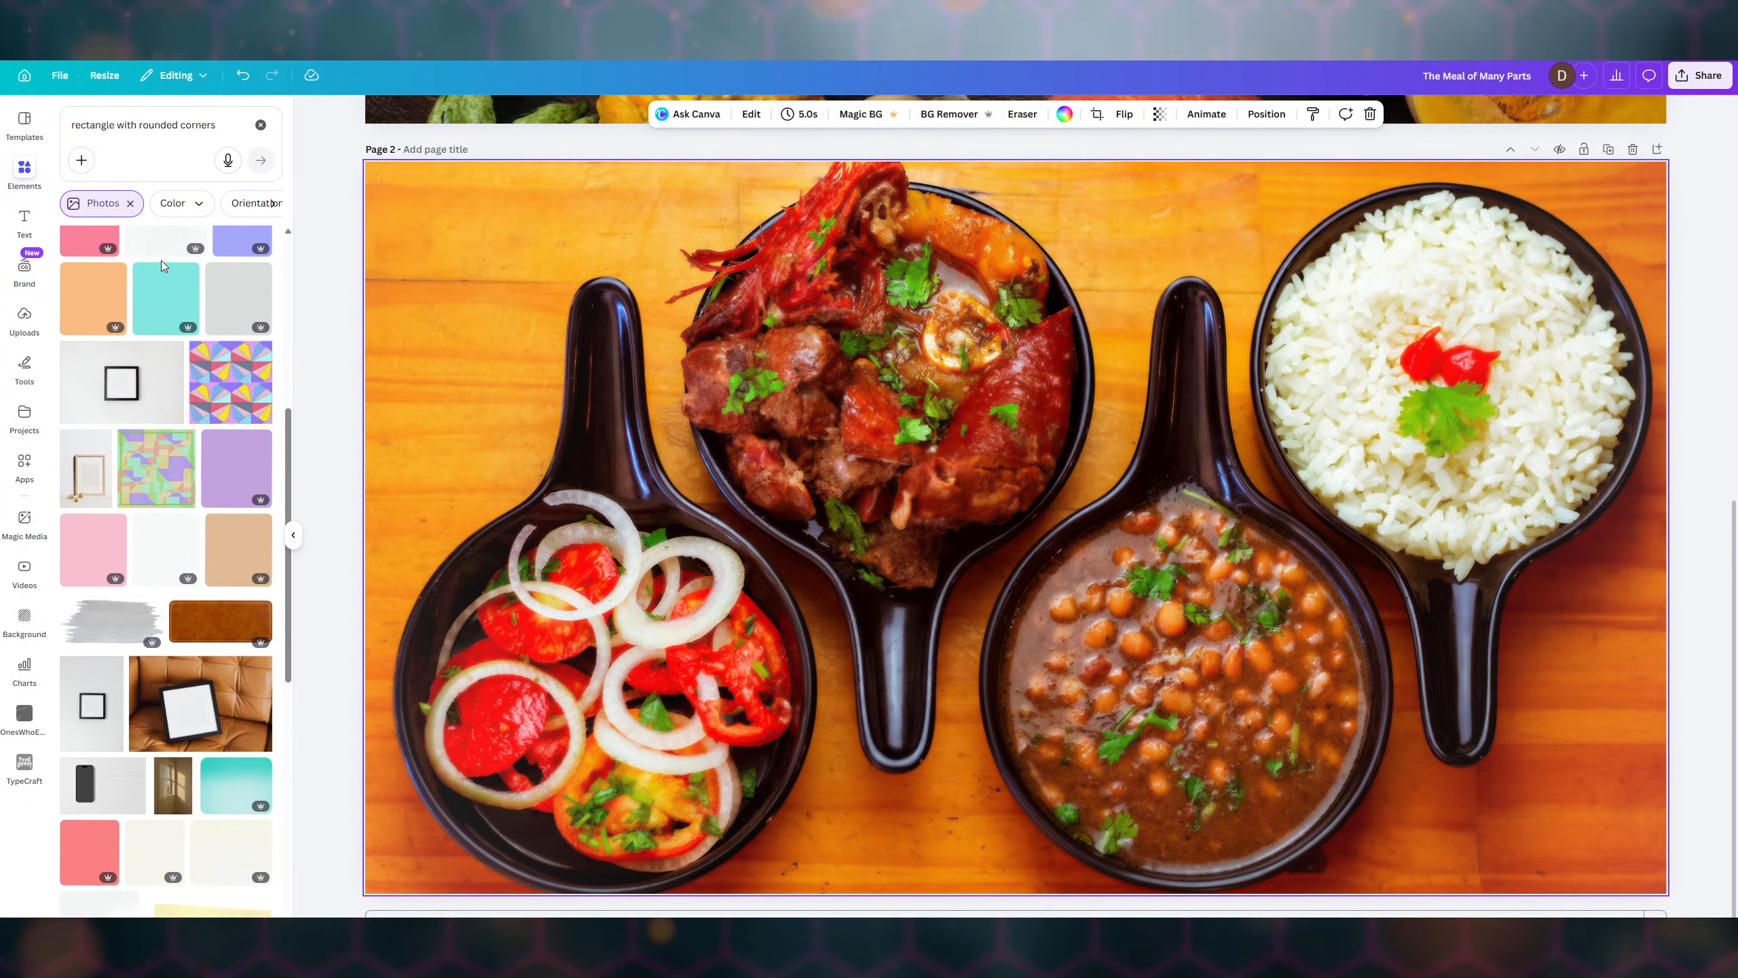
scroll(162, 266, up, 5)
scroll(160, 261, up, 4)
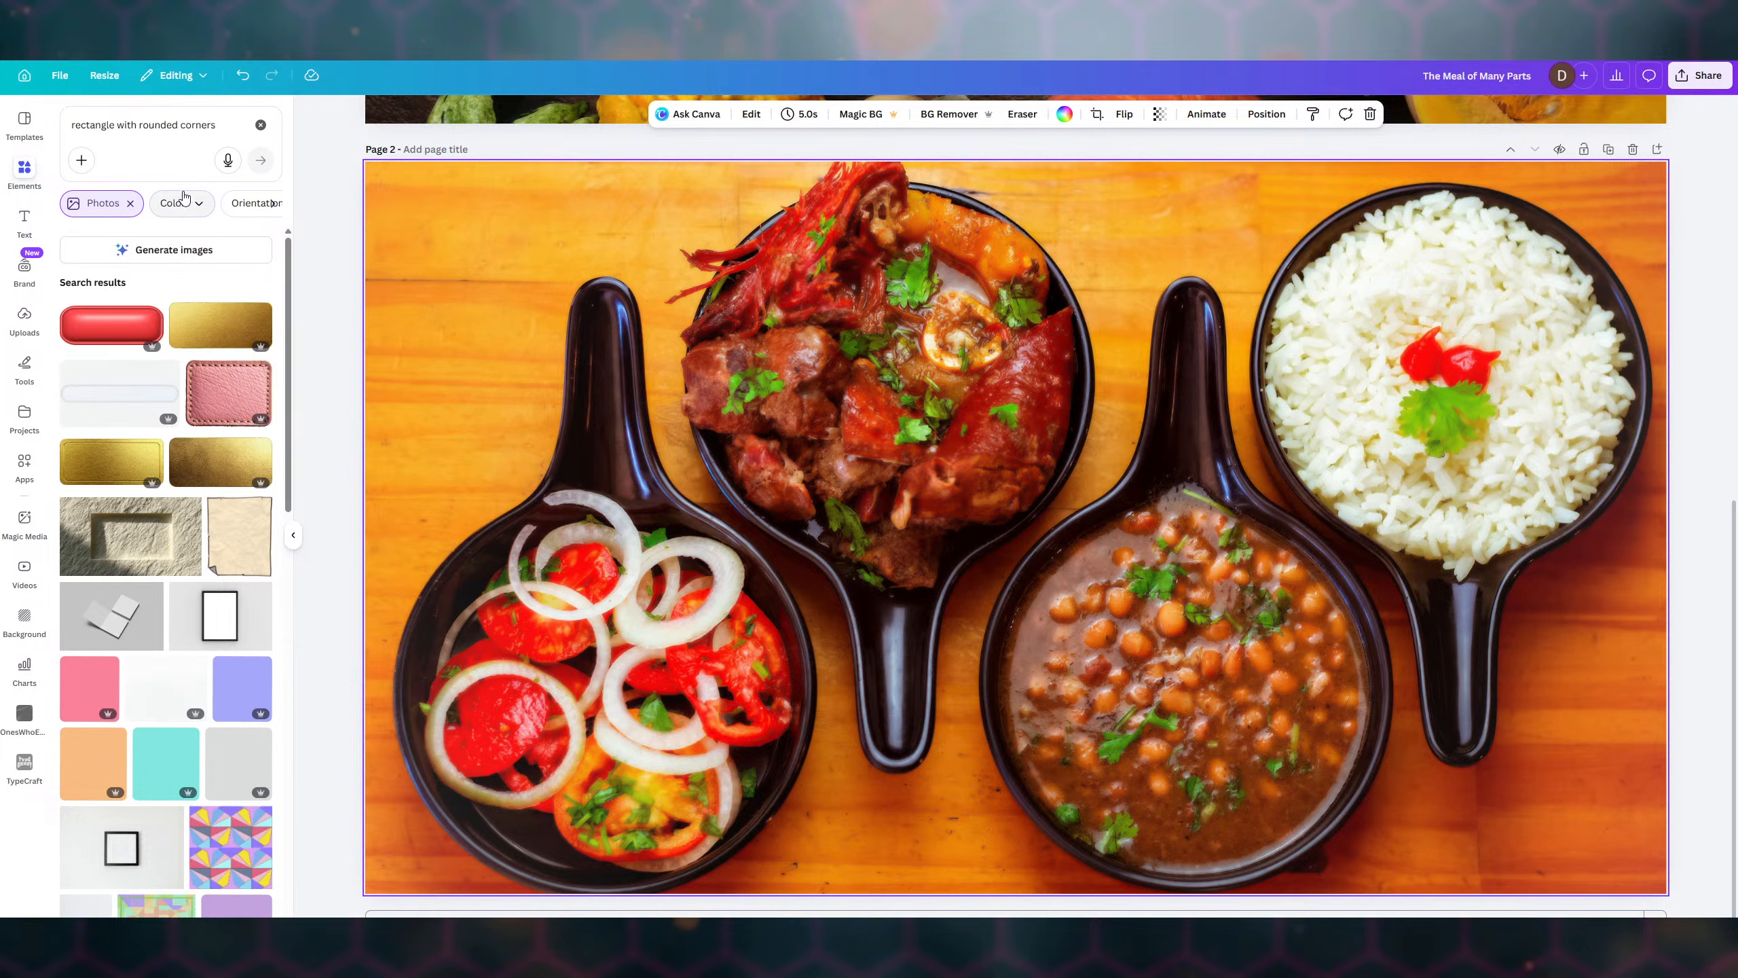
- Clear that query and search the elements for 'rectangle'
click(260, 126)
click(158, 123)
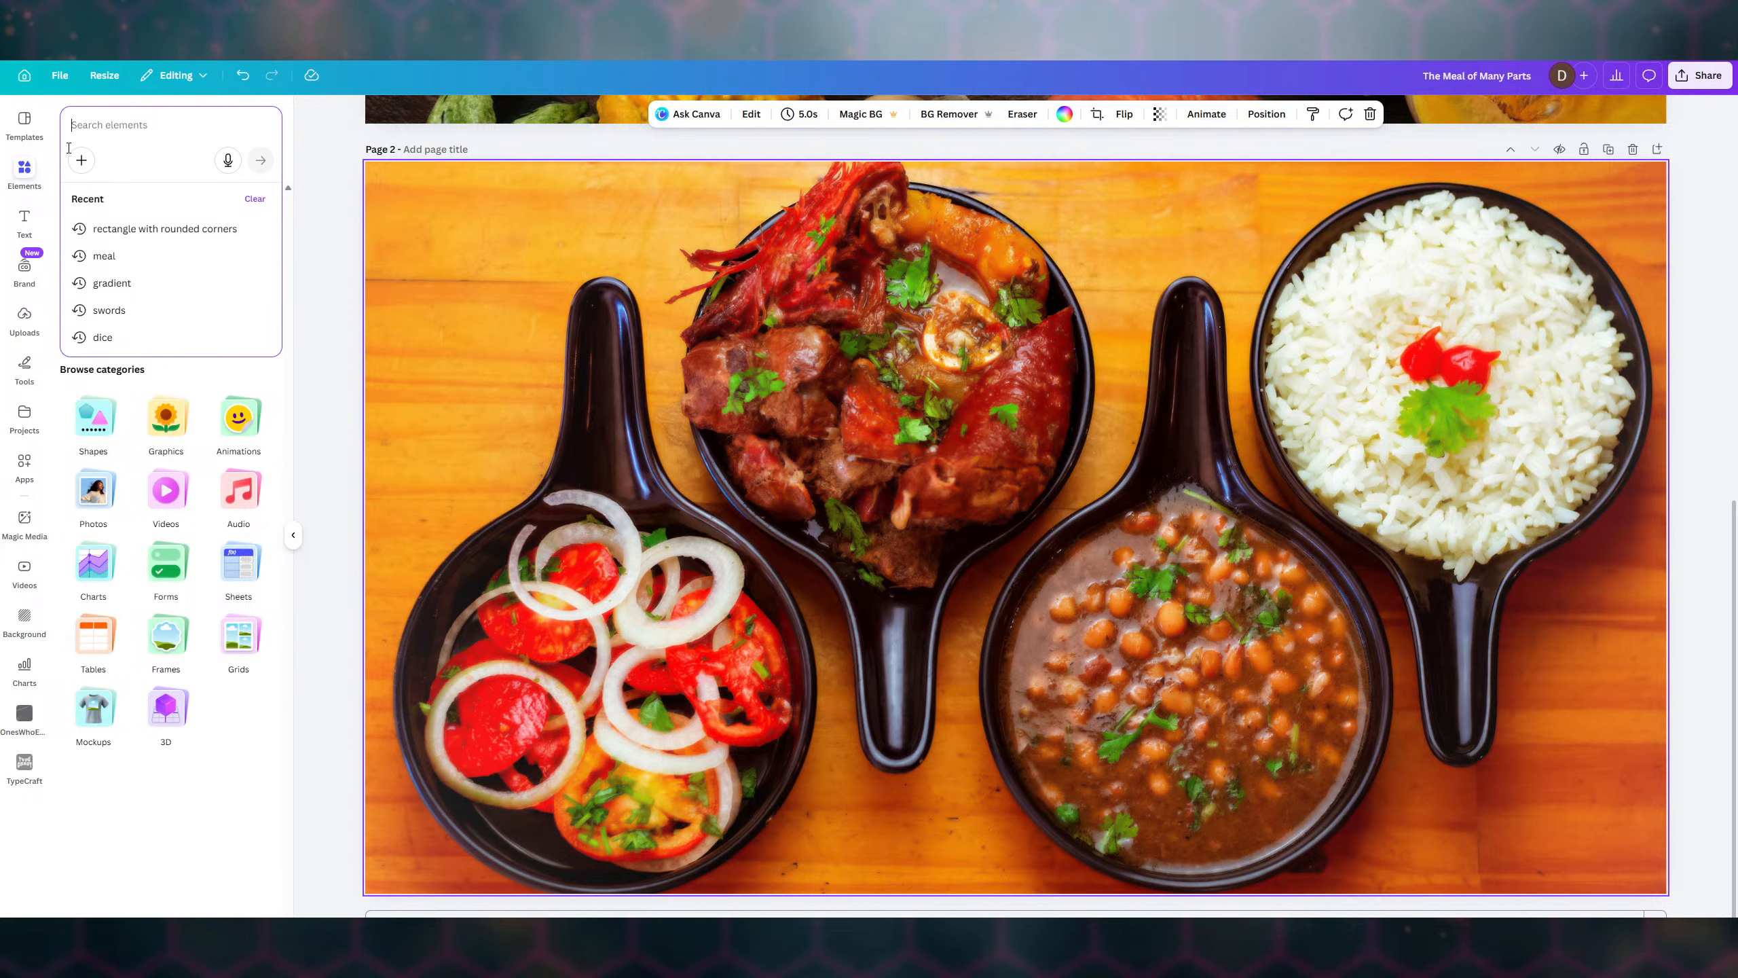
text(rectangle)
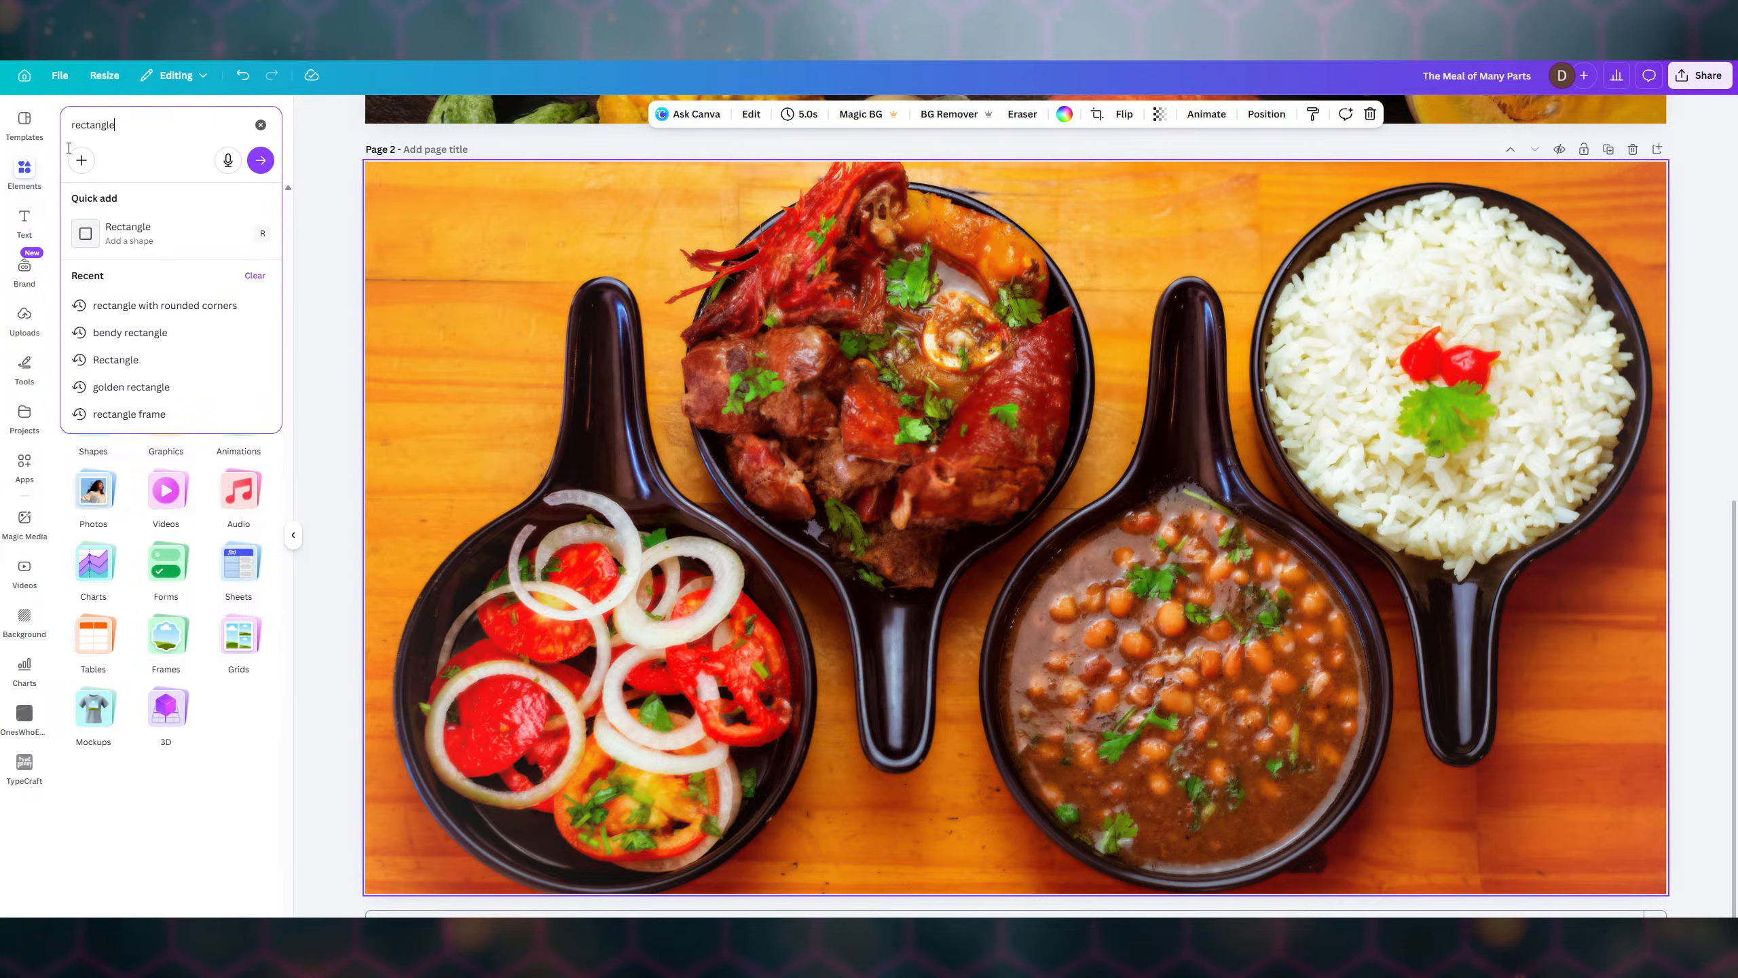
key(Return)
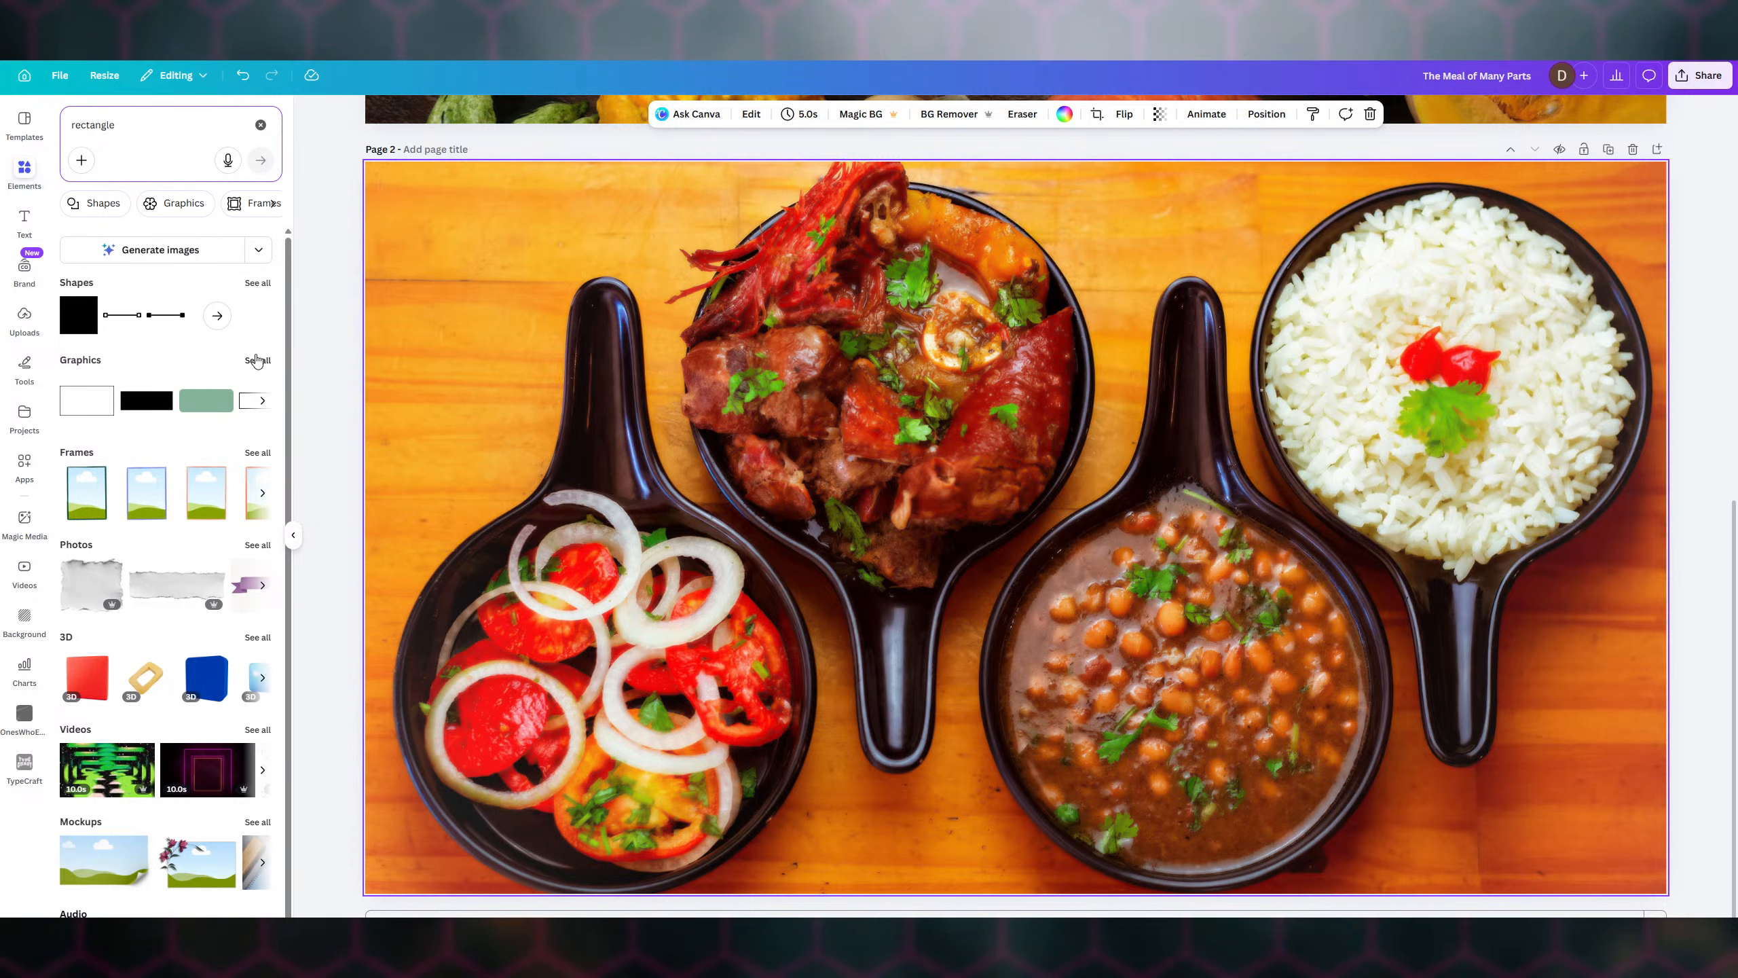
- Show all rectangle graphics and add the rounded-outline rectangle to page 2
click(257, 364)
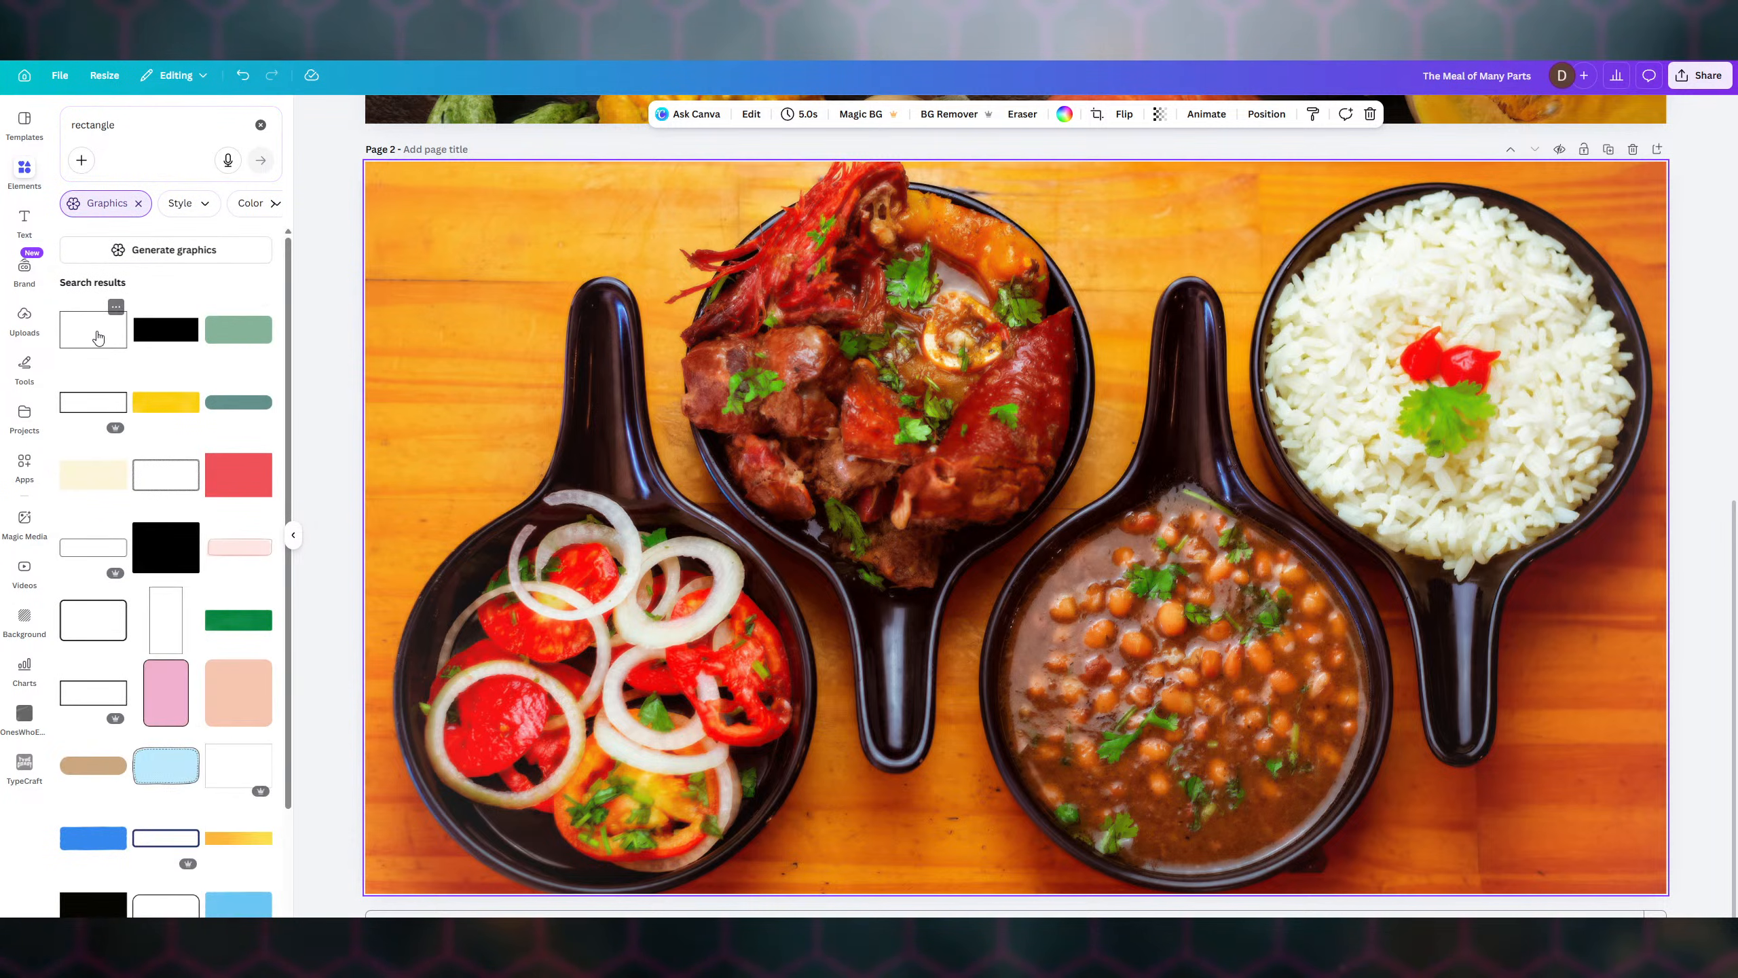
scroll(173, 524, down, 8)
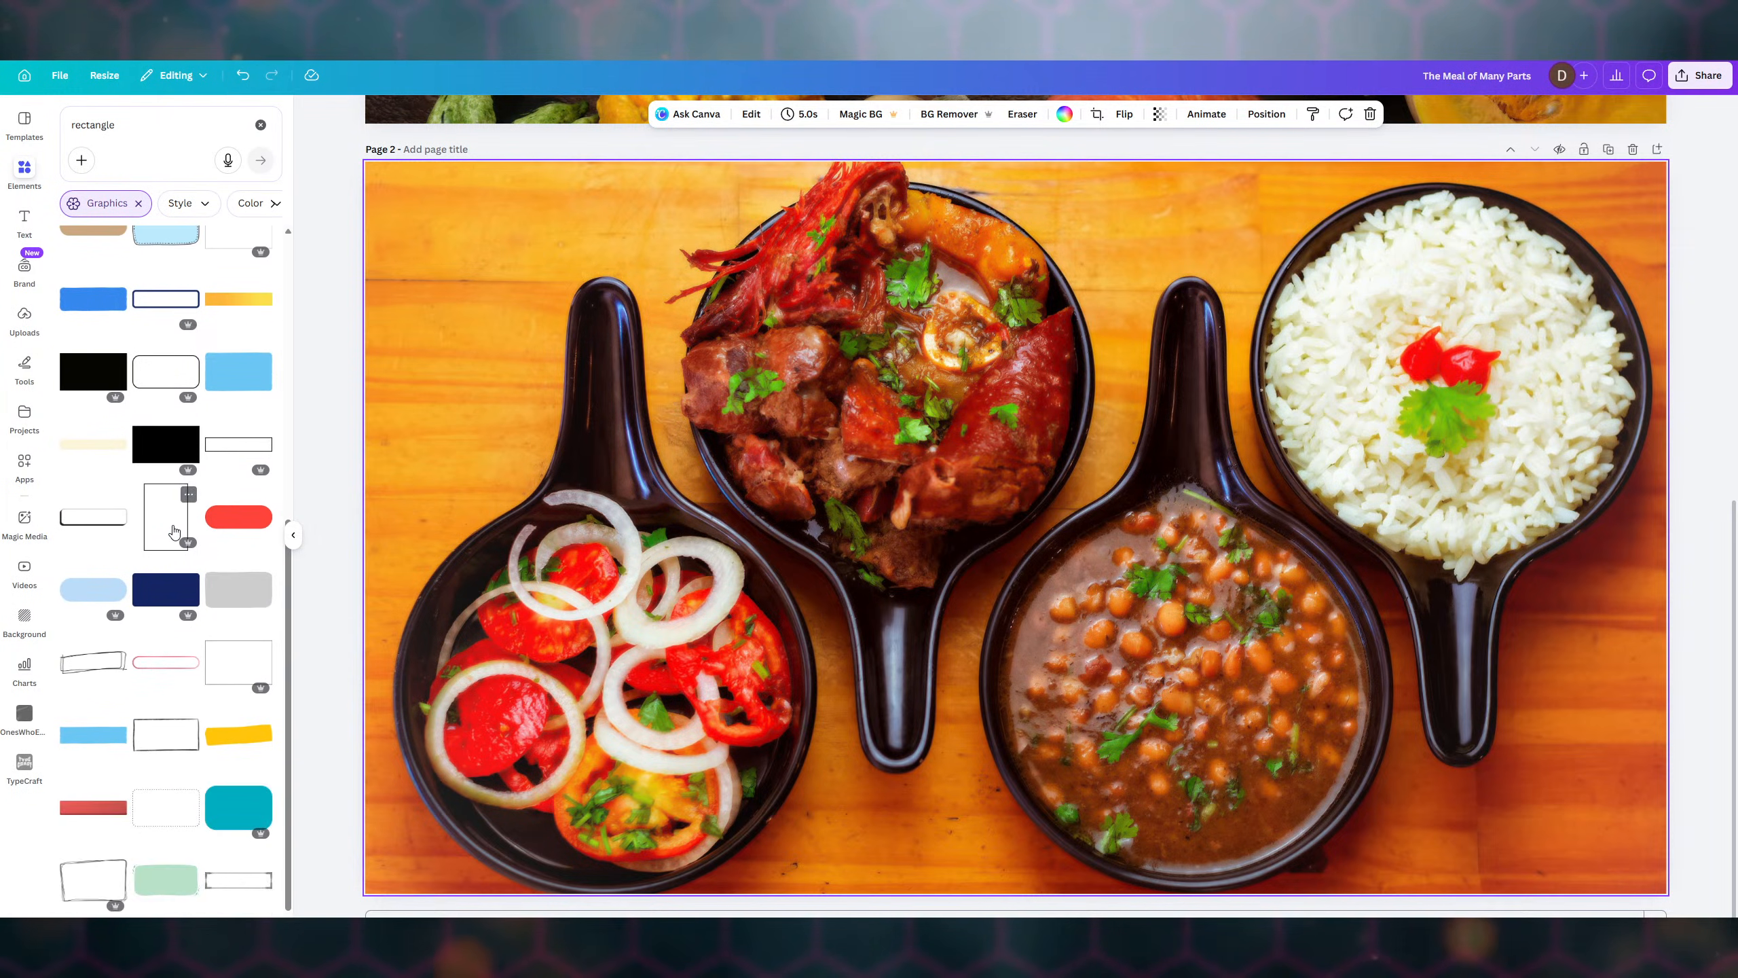
scroll(175, 532, down, 2)
scroll(174, 532, up, 3)
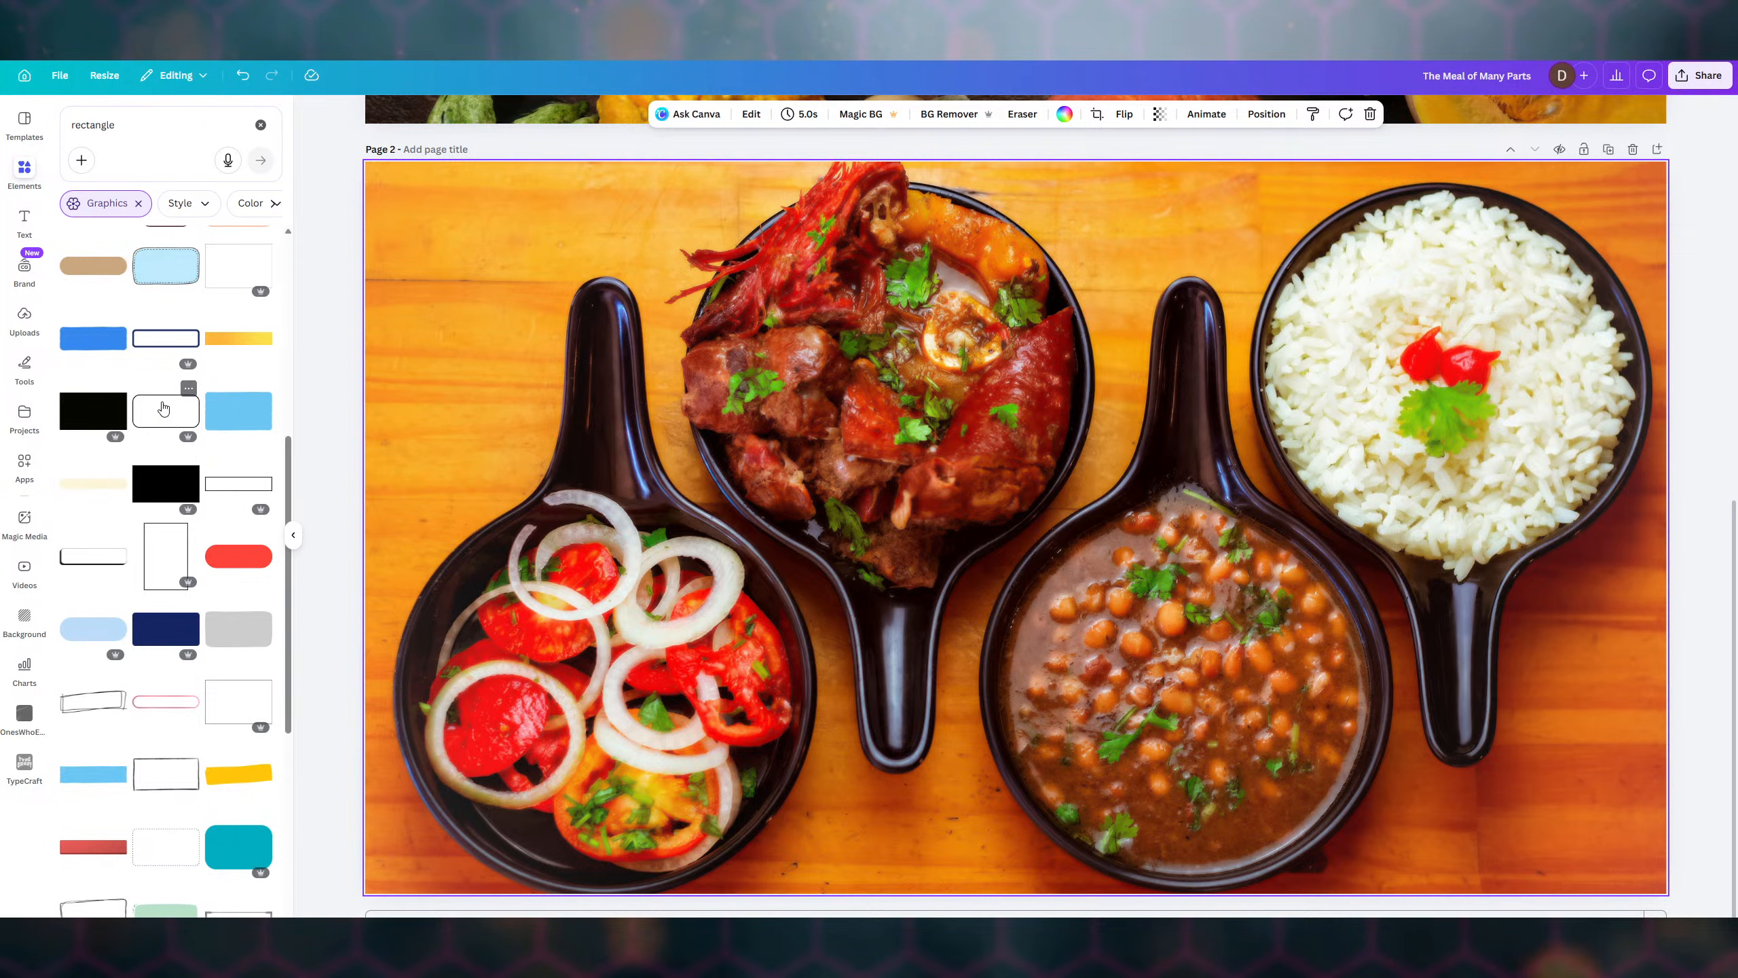
click(163, 408)
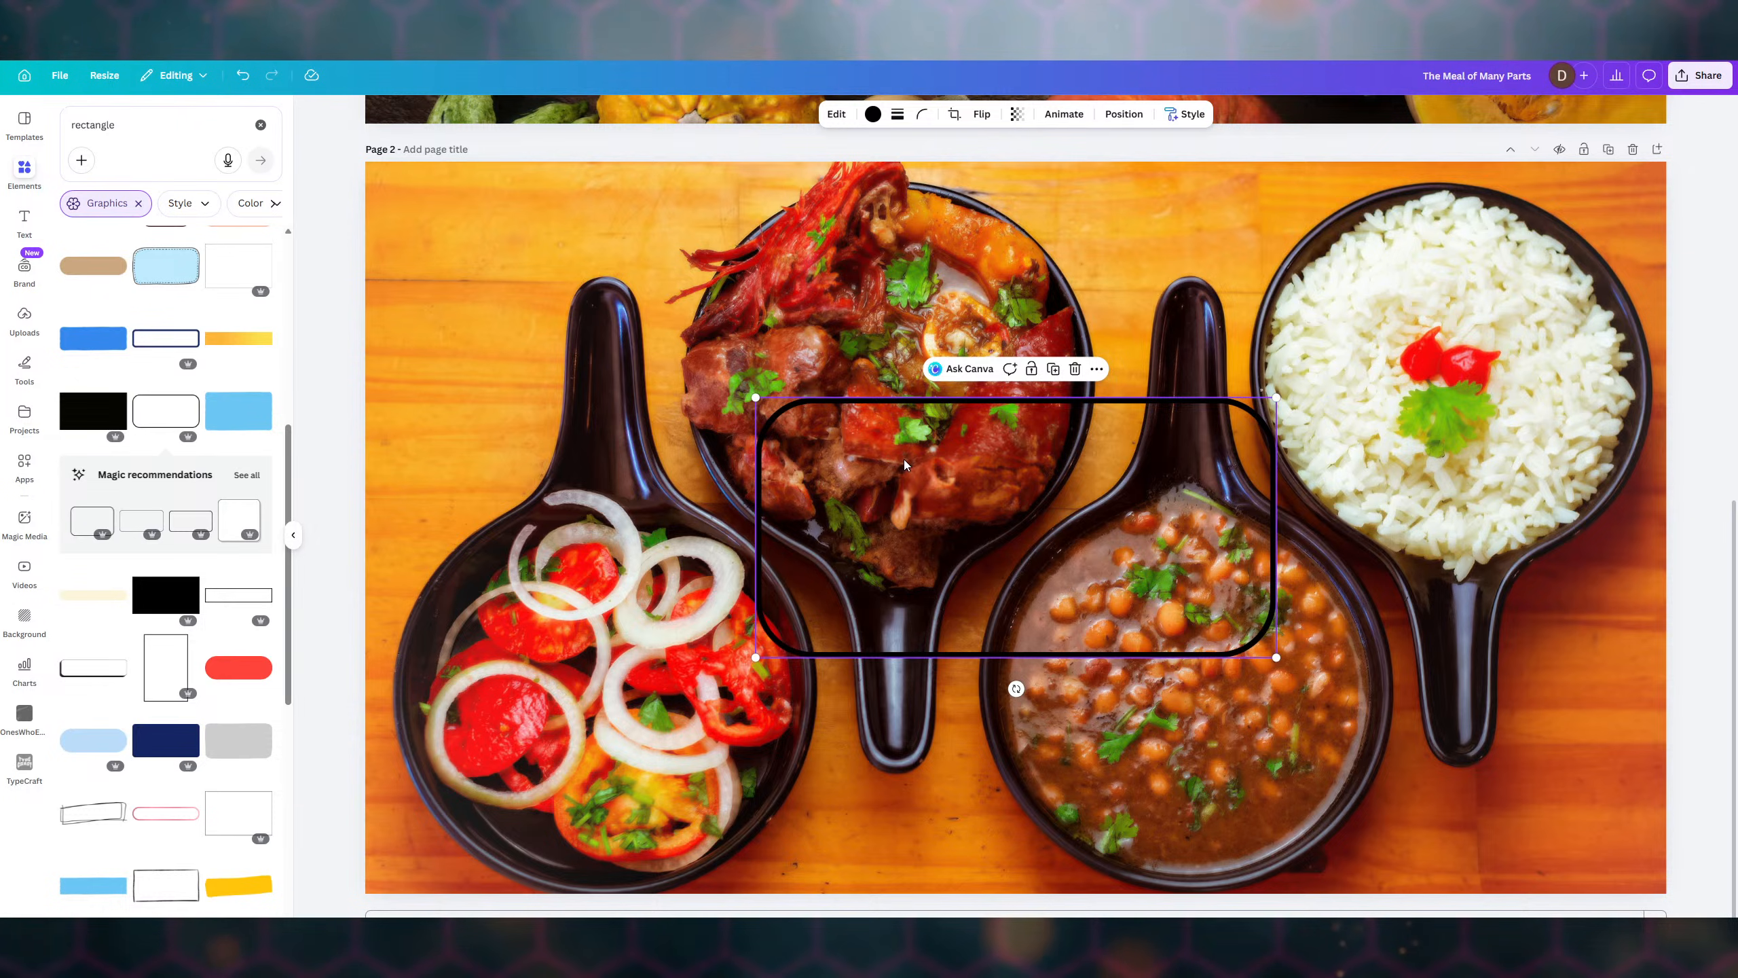
- Set the rectangle's corner rounding to 1 and bring up its outline colour options
click(922, 113)
mouse_move(854, 170)
mouse_down()
mouse_move(946, 170)
mouse_move(853, 170)
mouse_up()
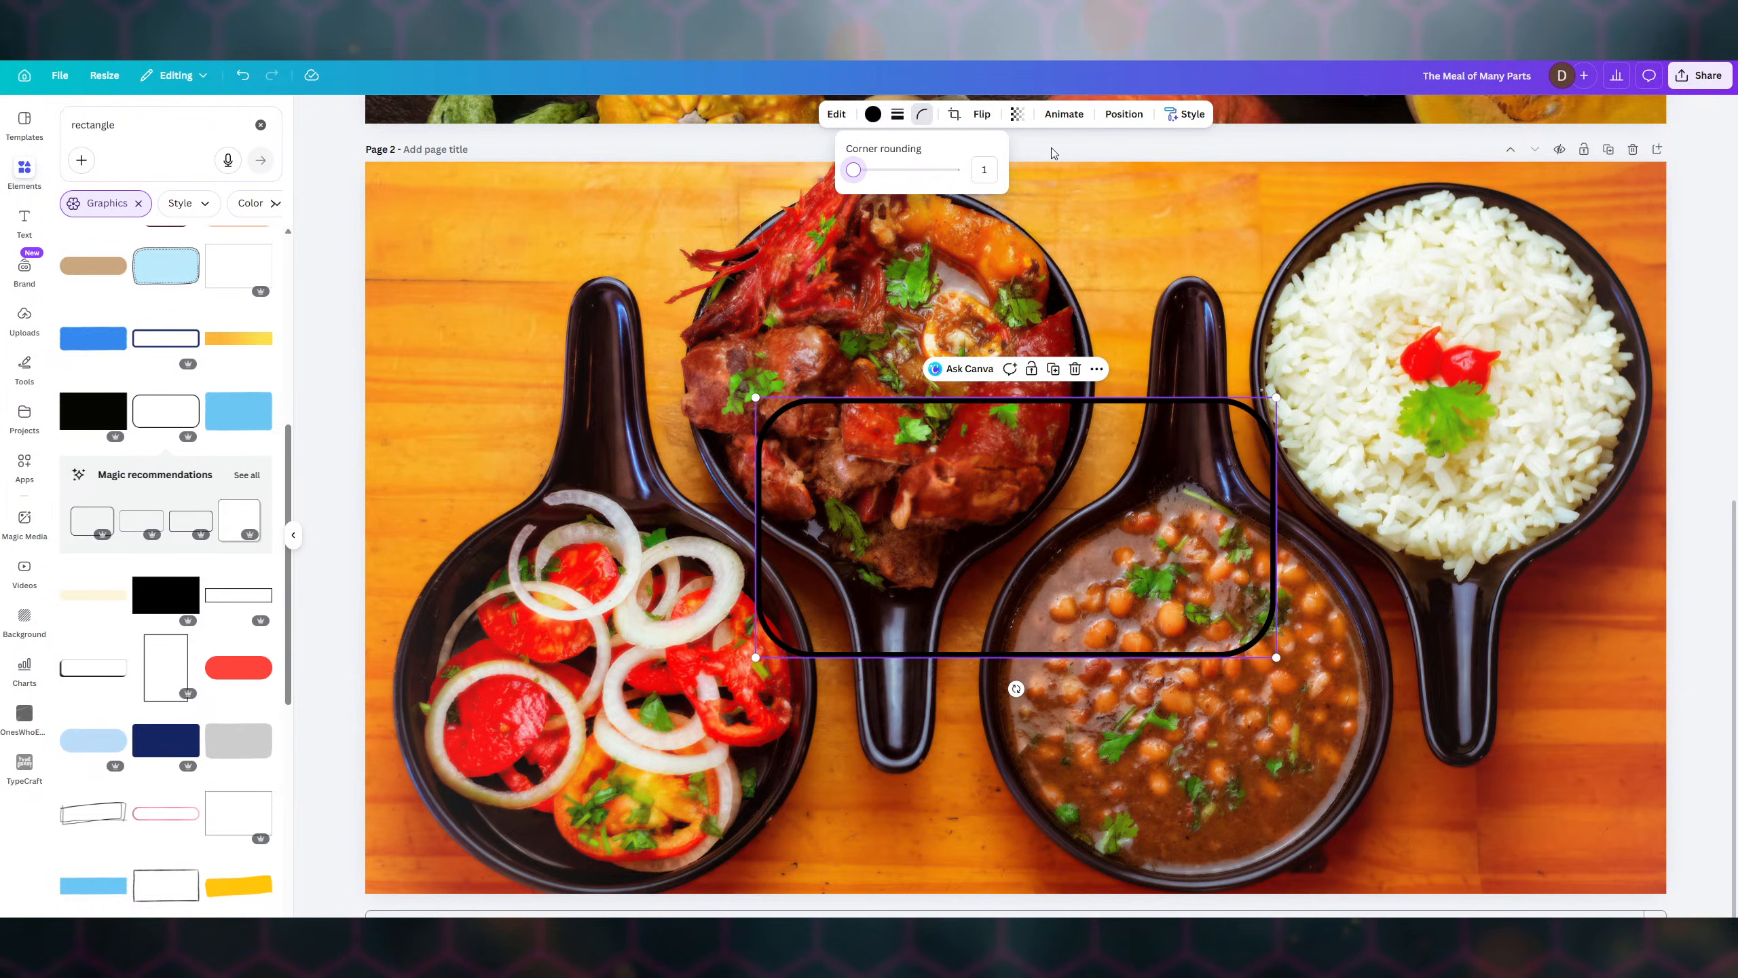
click(1093, 404)
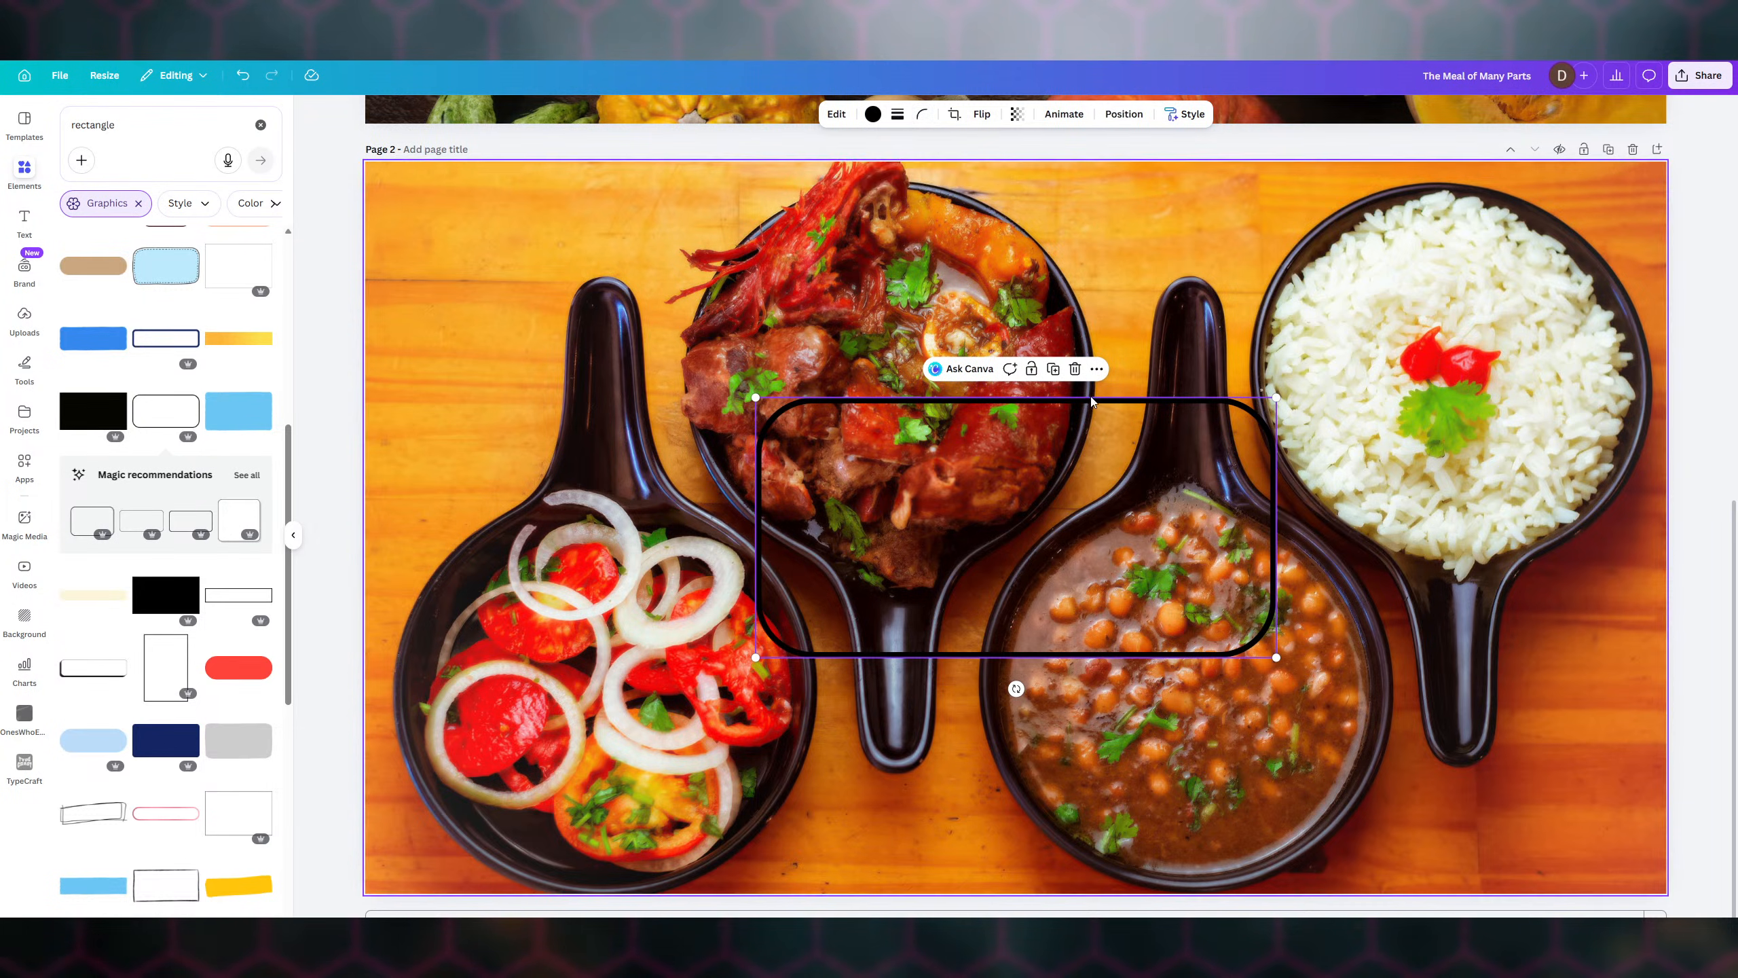
click(872, 114)
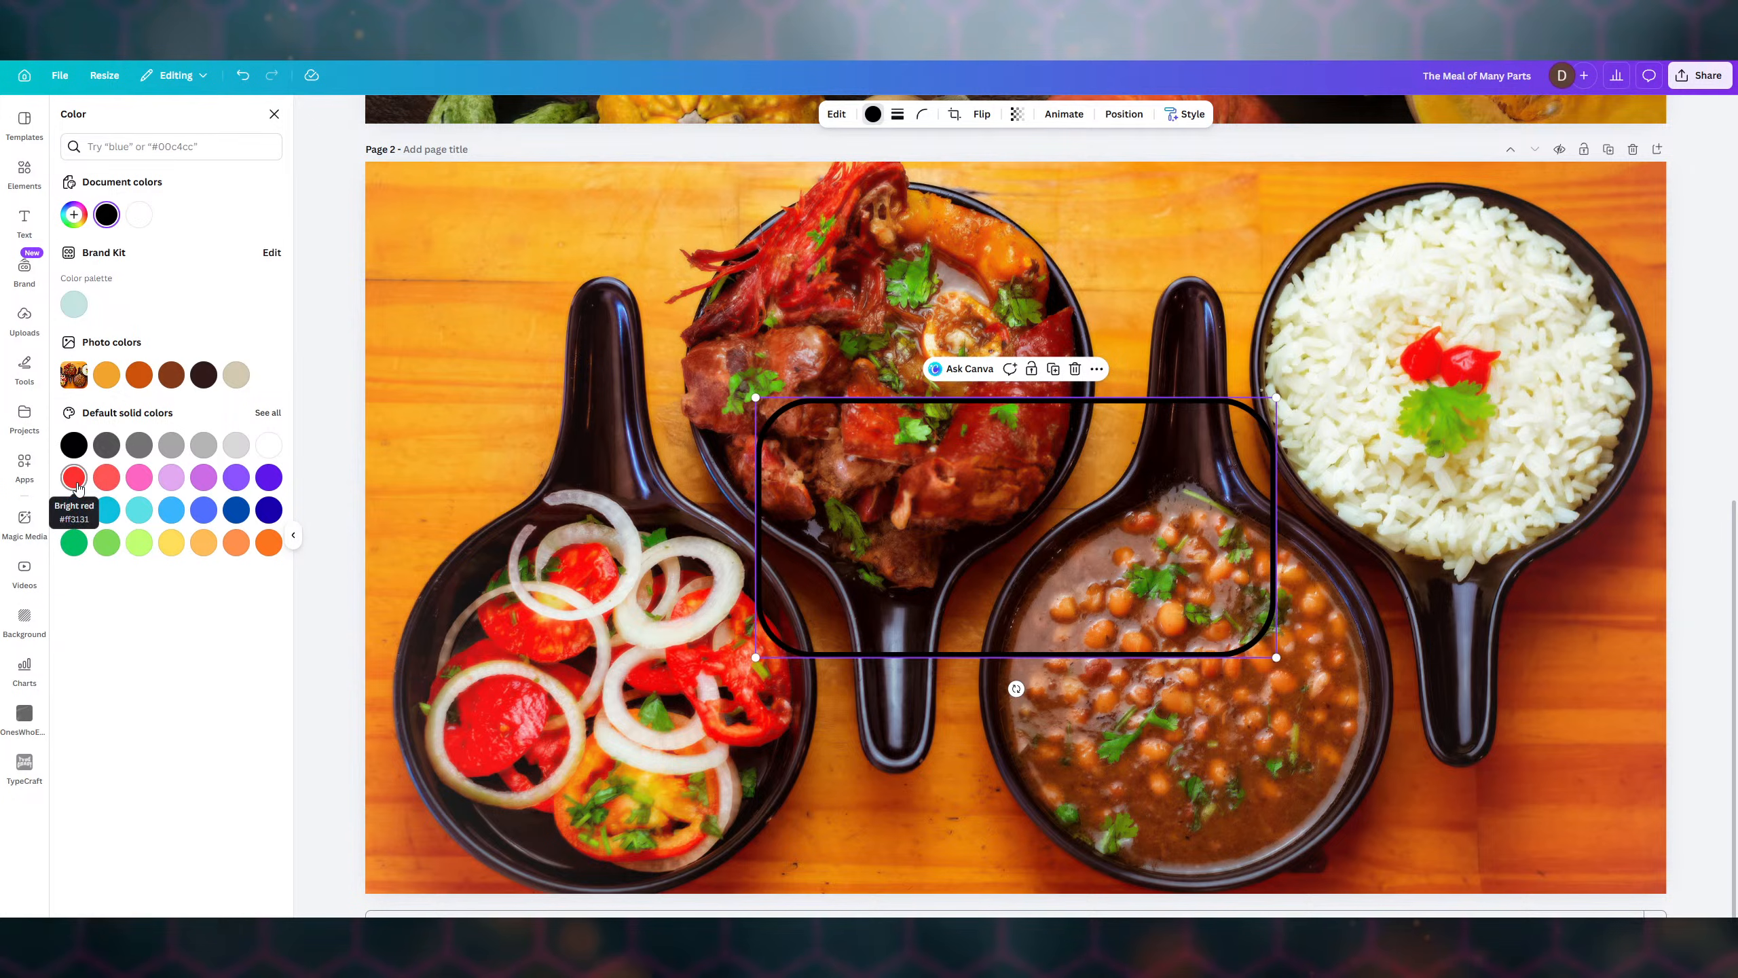
- Try a bright red outline and adjust its shade in the custom colour picker
click(74, 477)
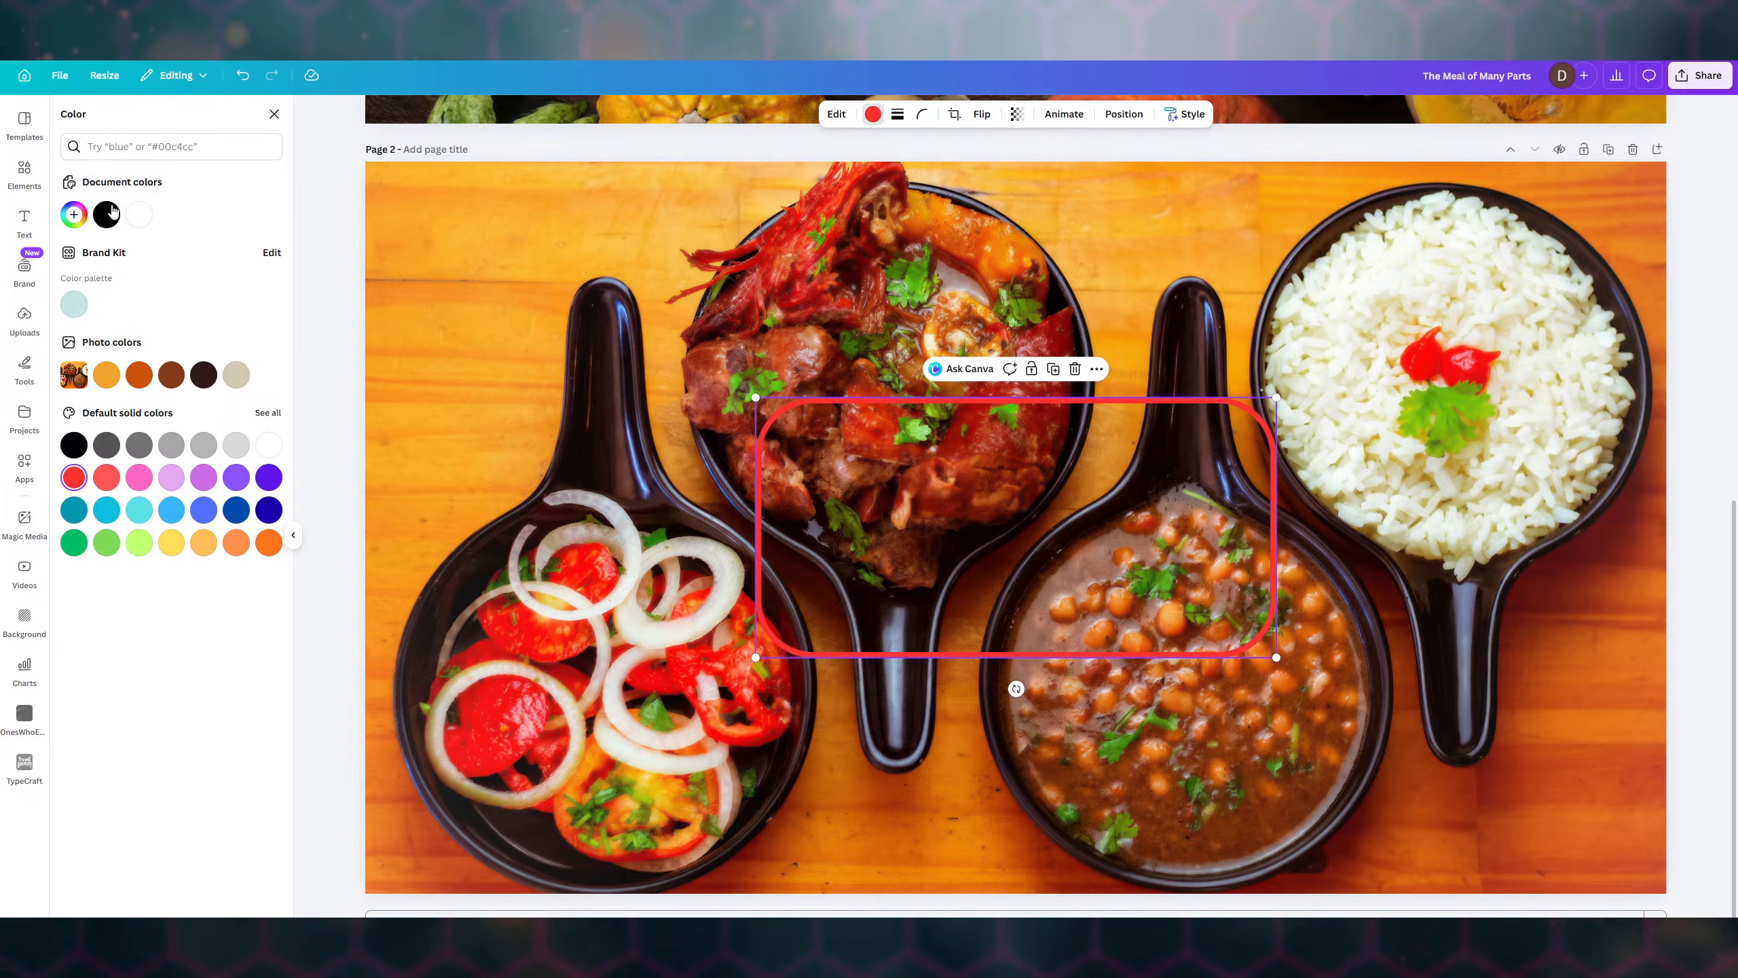
click(74, 214)
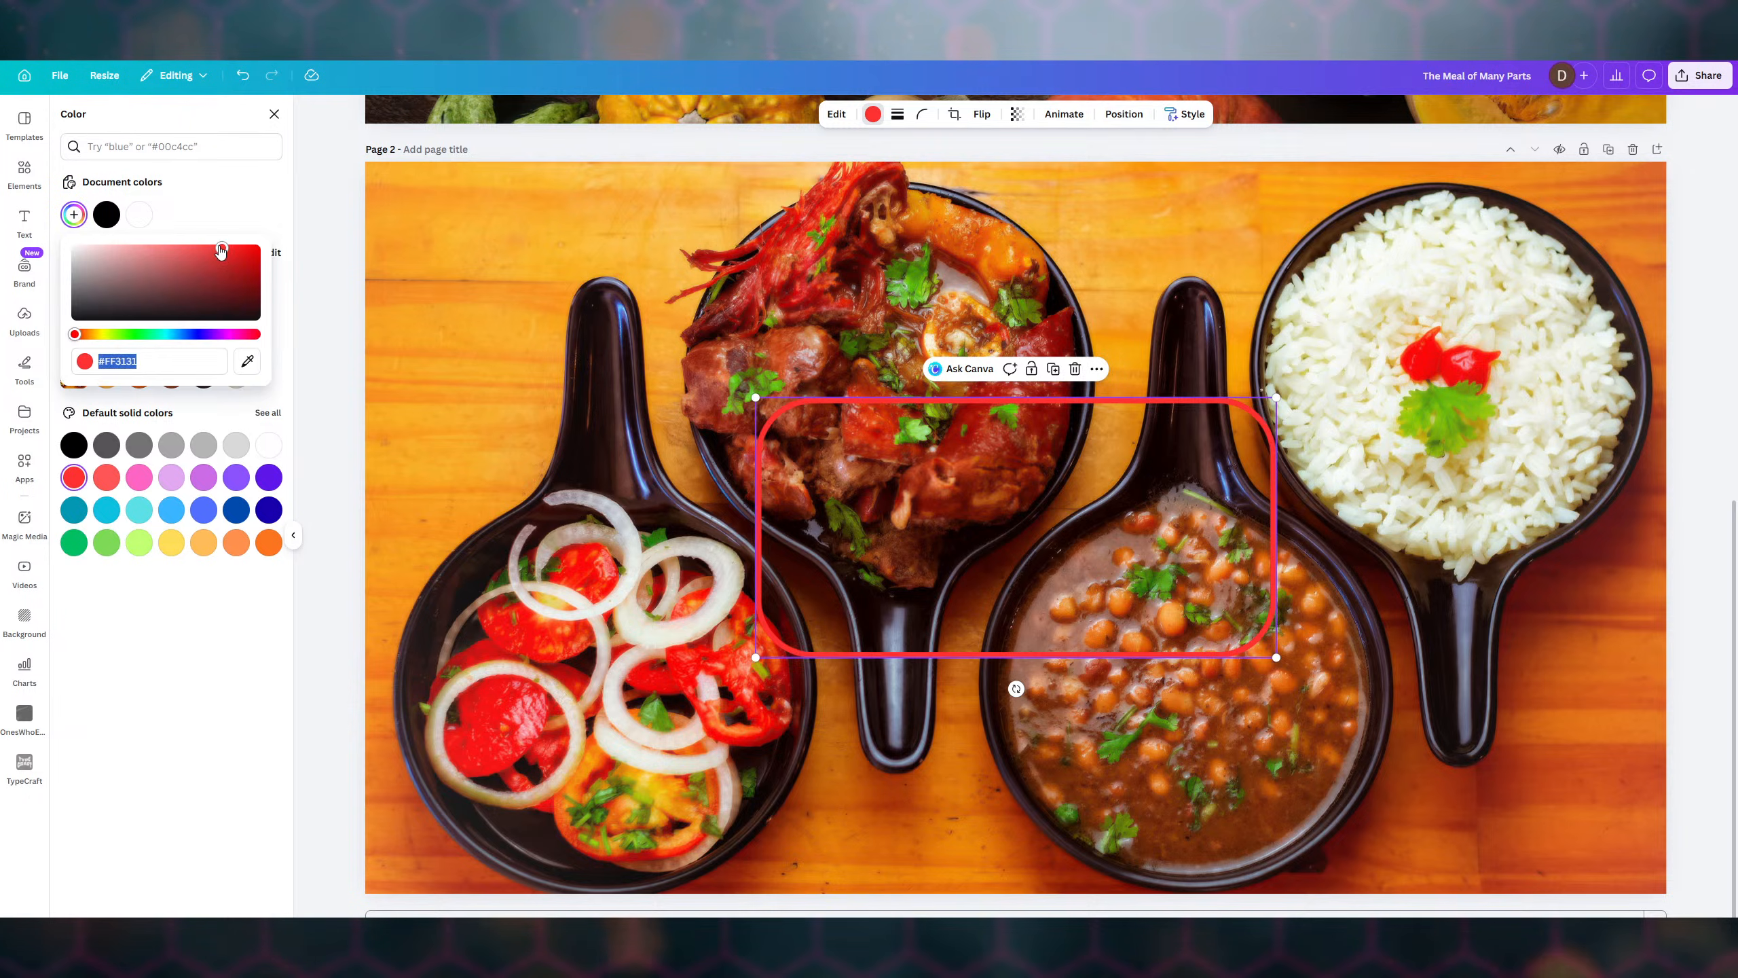
drag(221, 252, 207, 248)
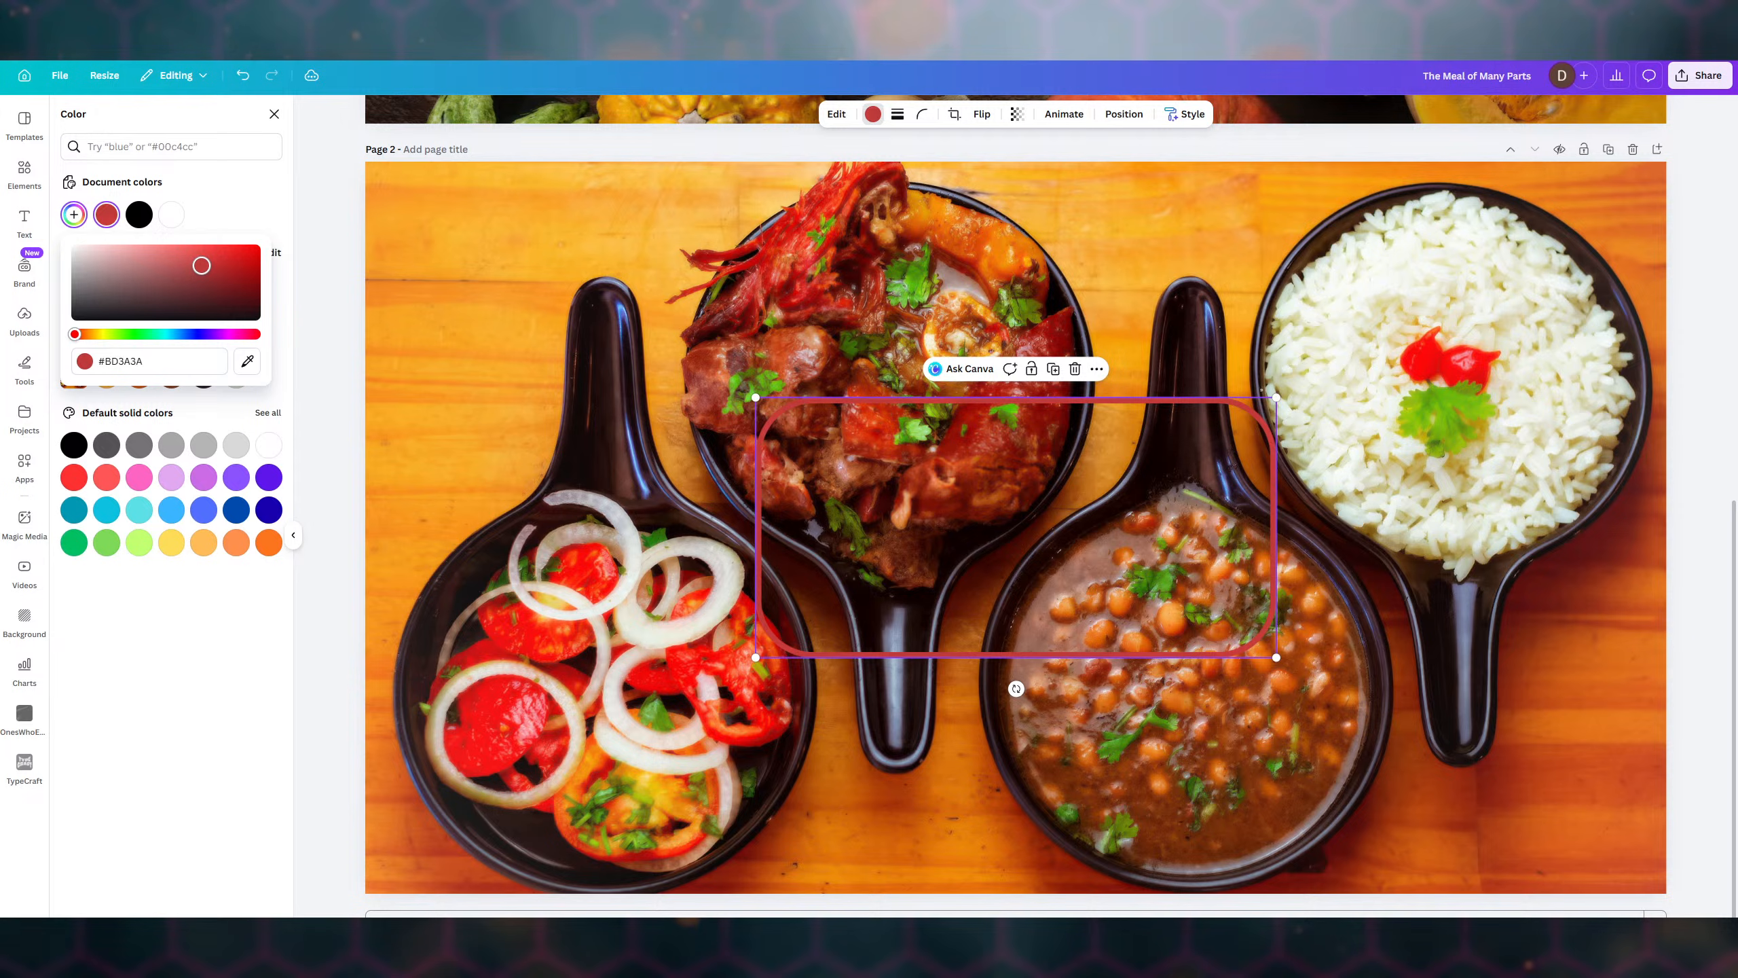
drag(201, 267, 204, 256)
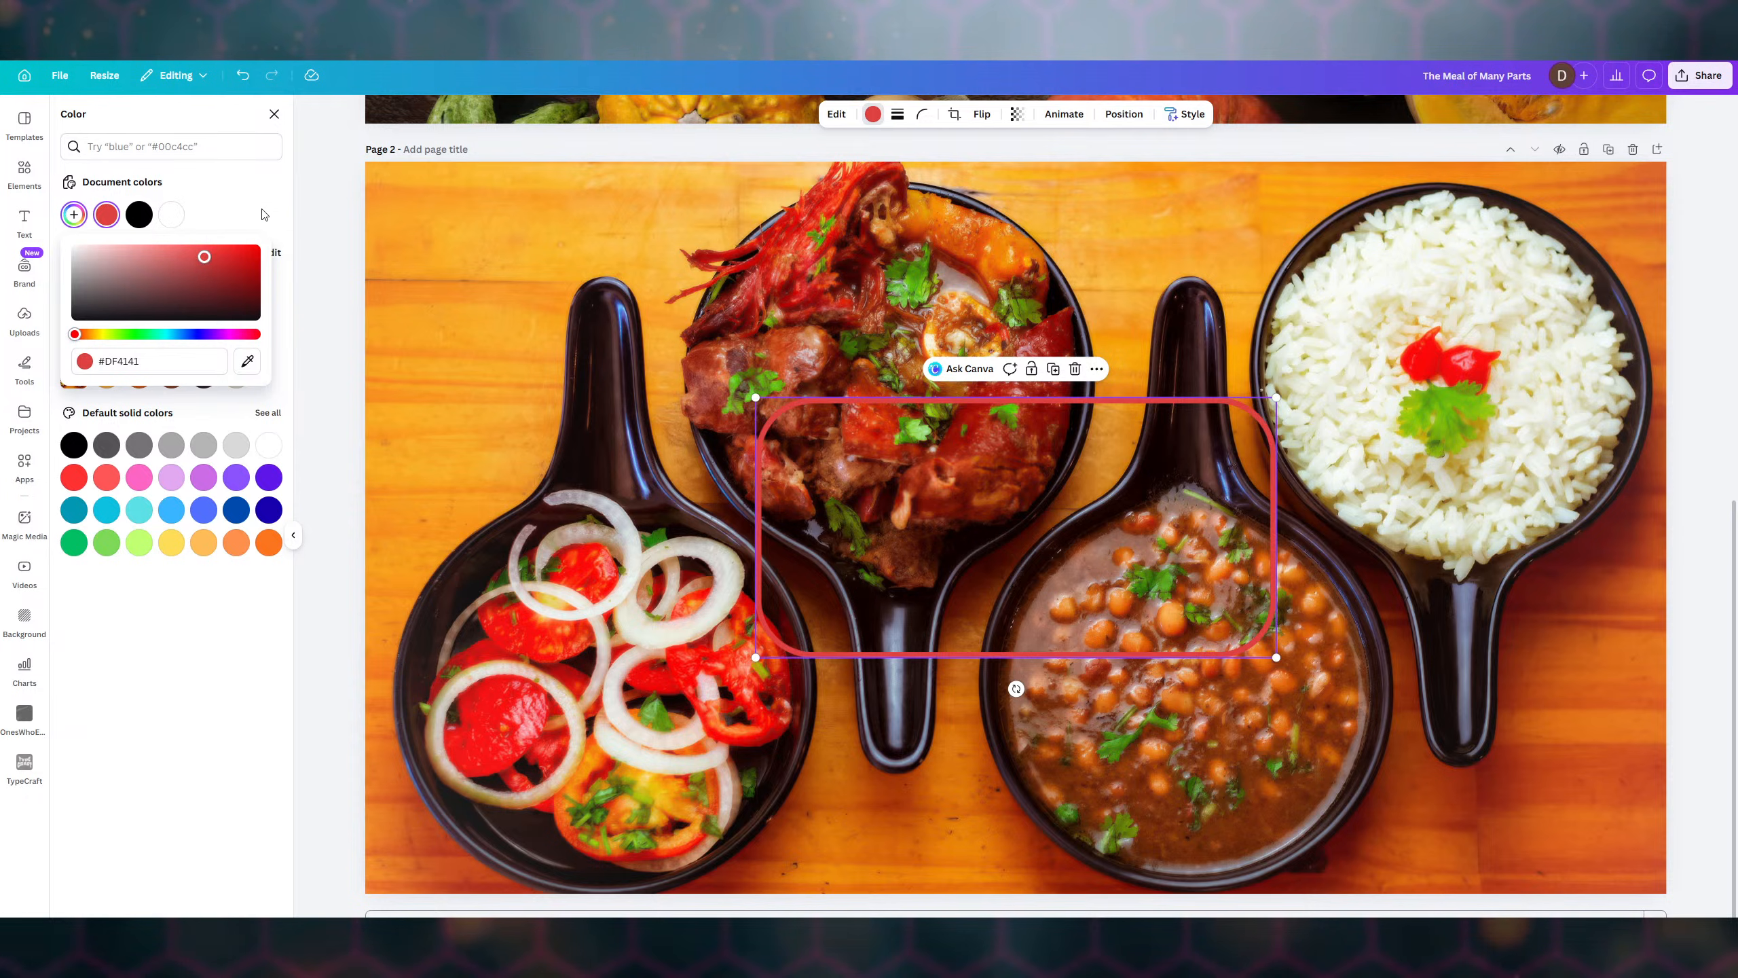
click(233, 218)
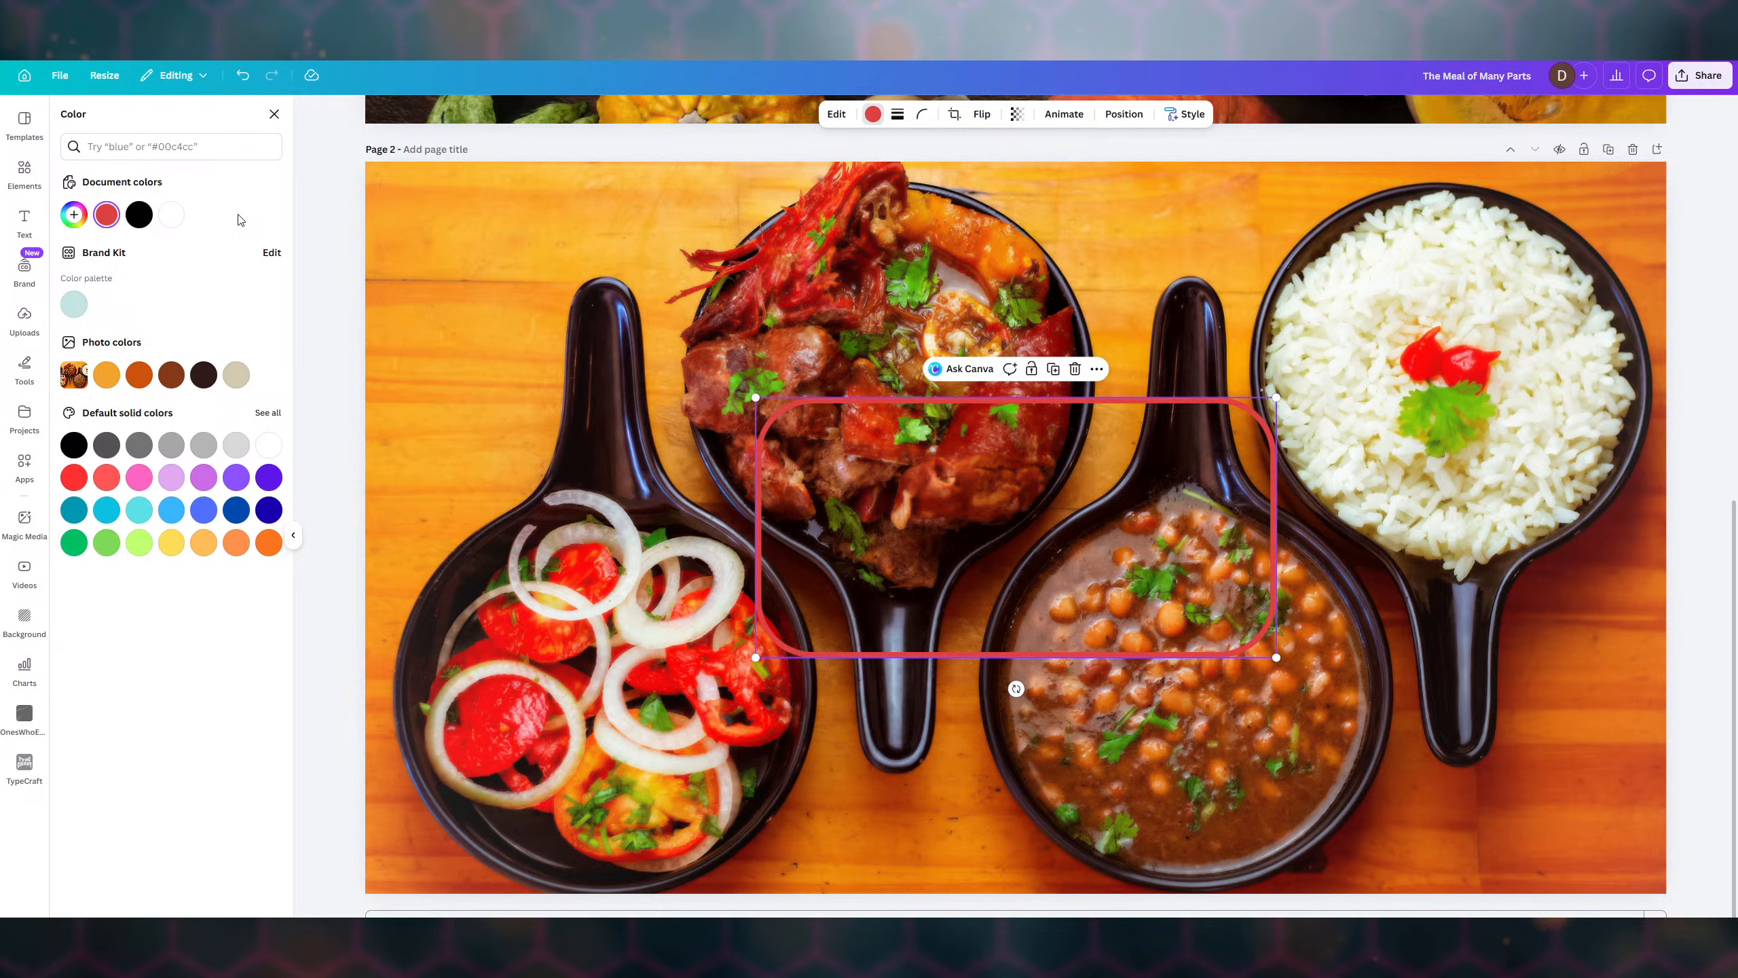
- After trying yellow and deeper orange, set the outline to light orange #FF995A
click(171, 542)
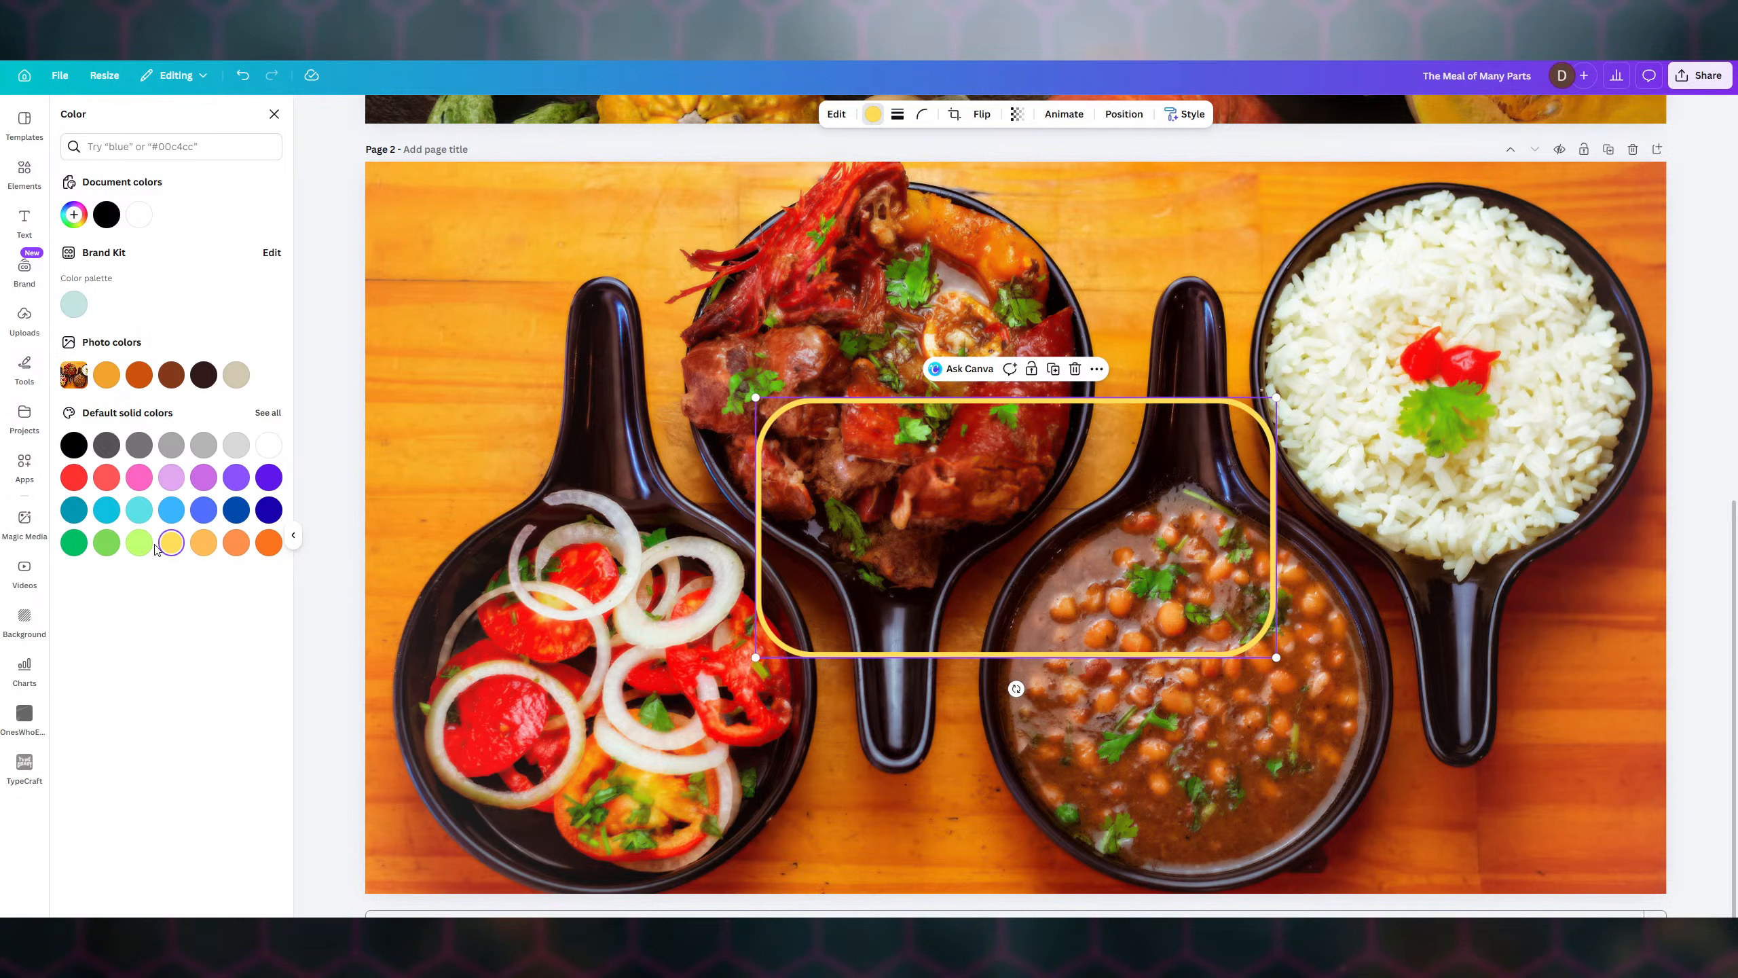
click(236, 545)
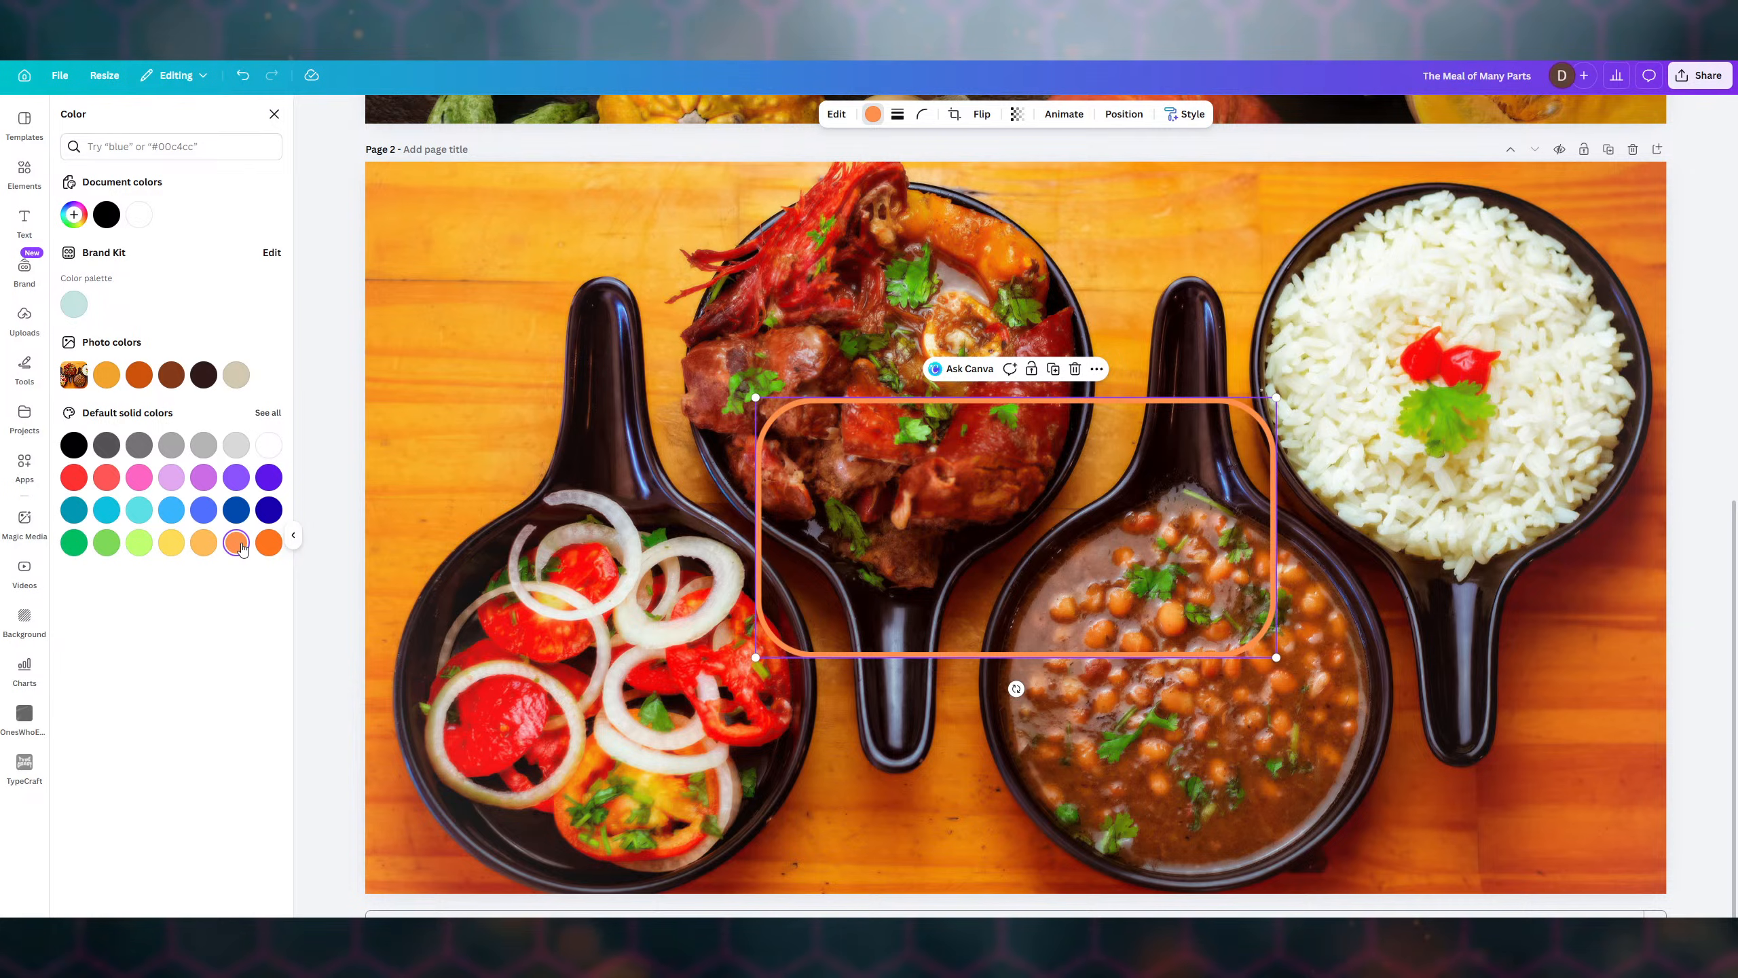
click(265, 545)
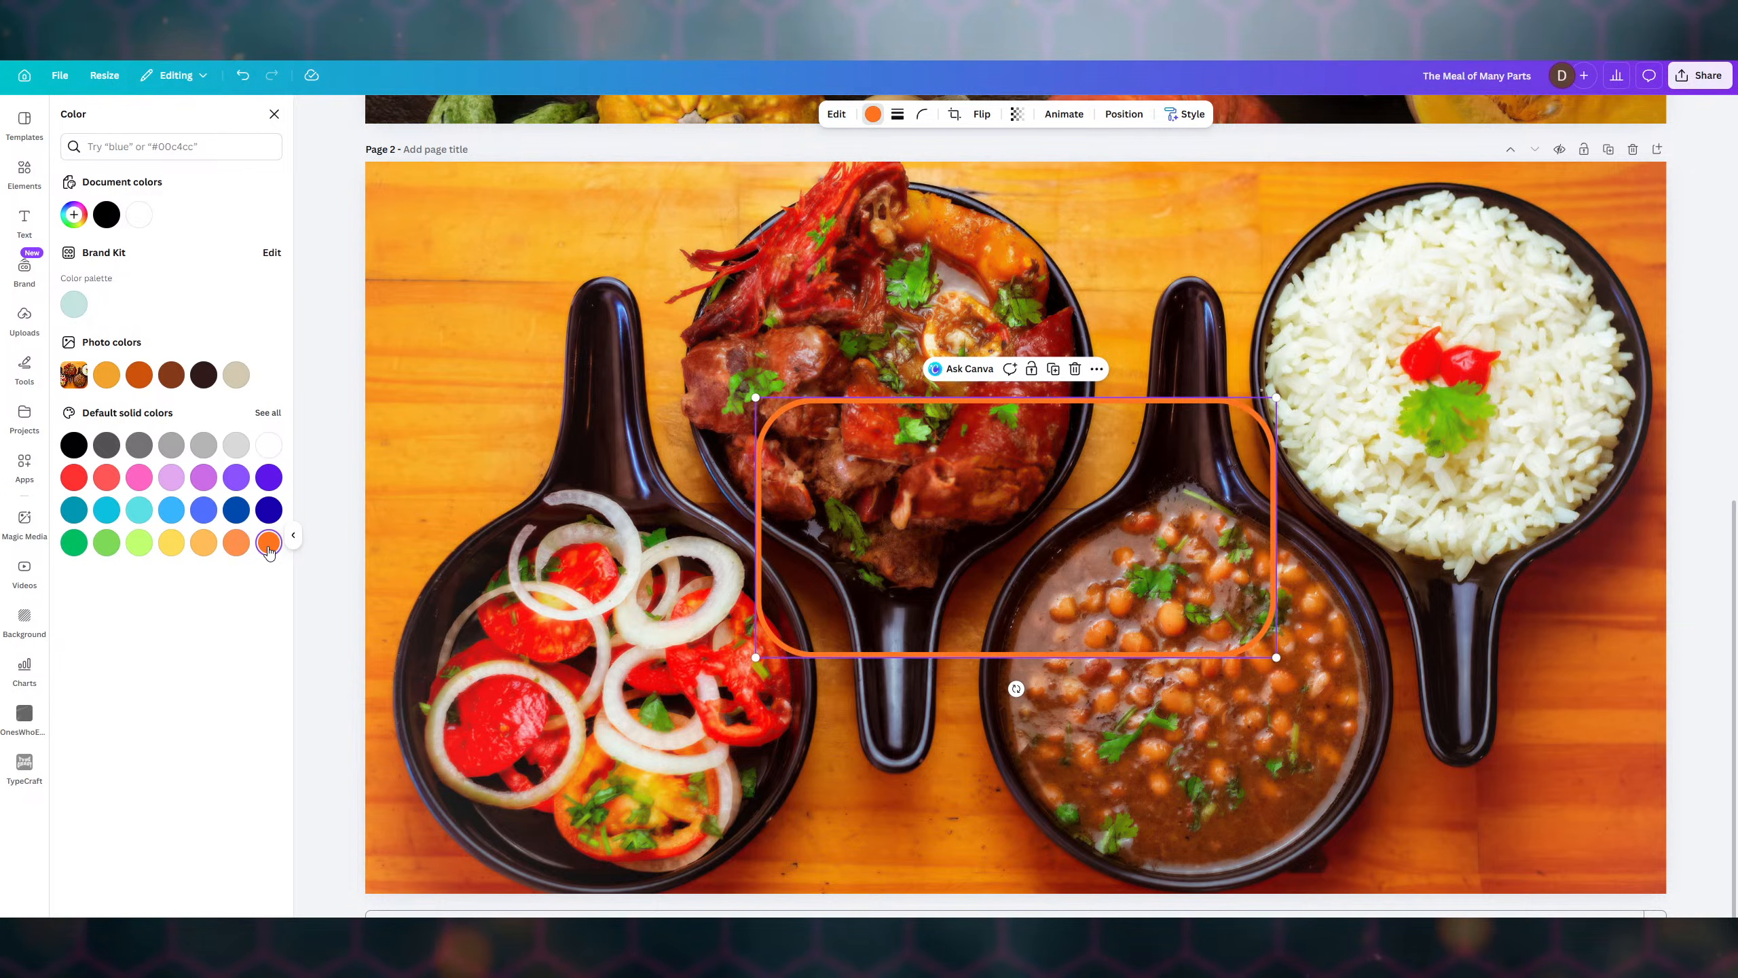
click(237, 545)
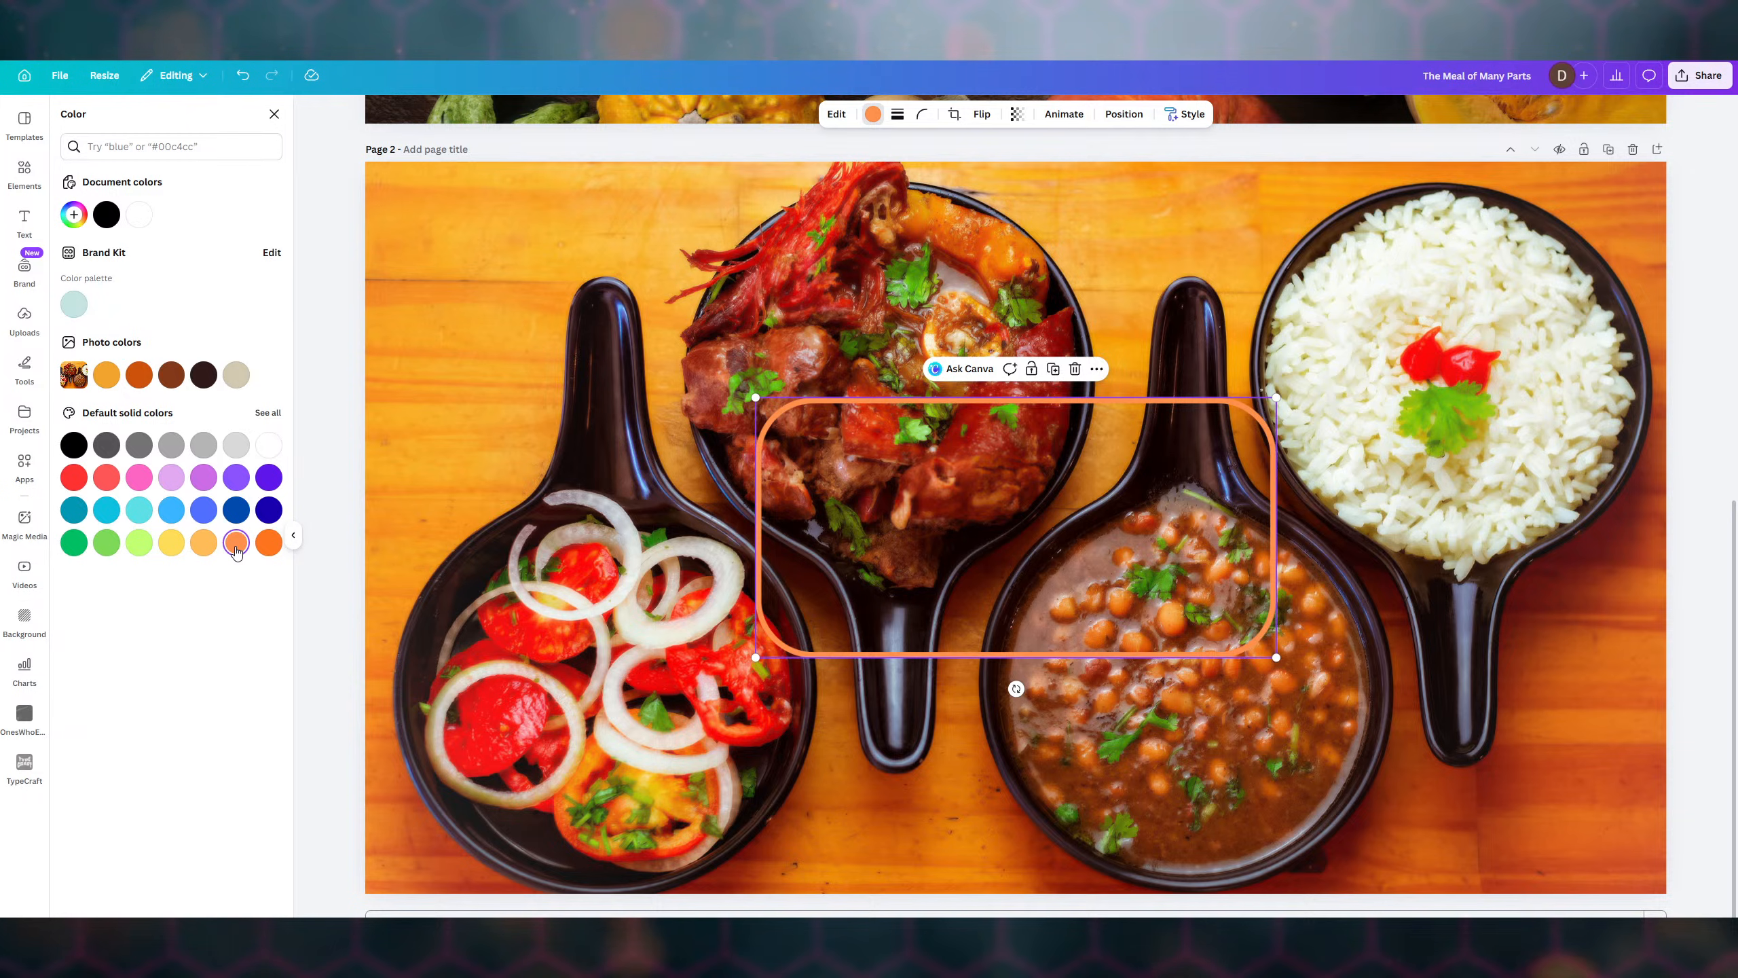
click(74, 215)
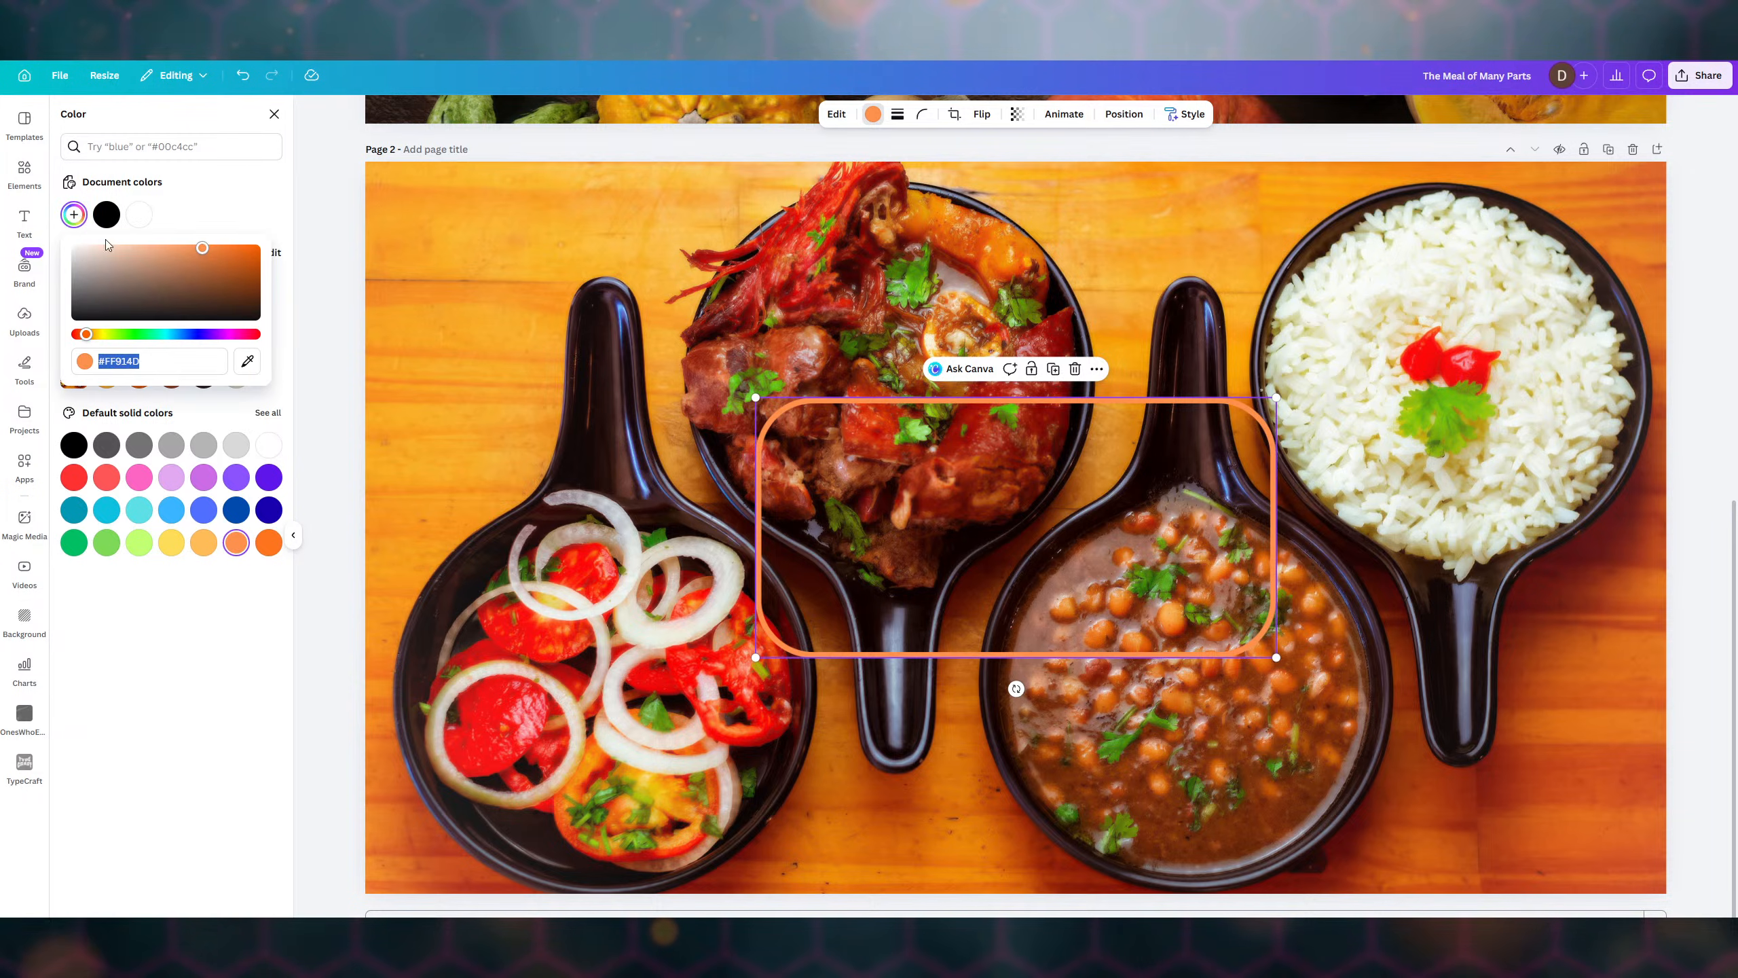
click(202, 245)
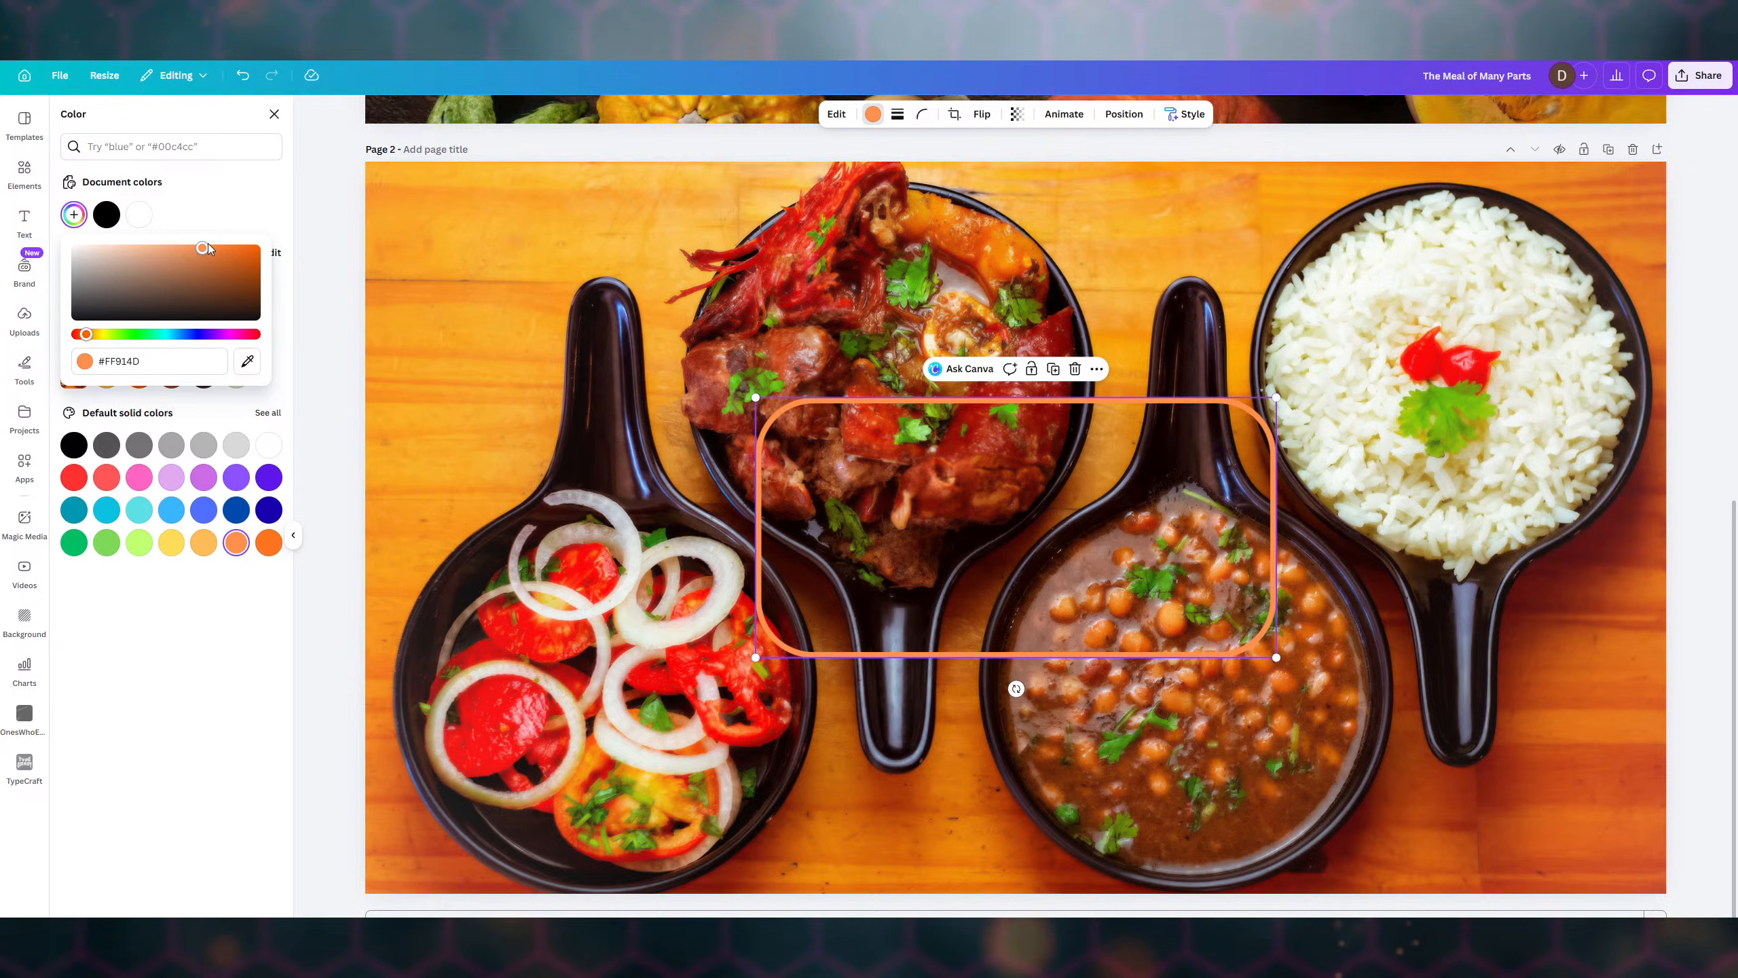
drag(211, 250, 176, 249)
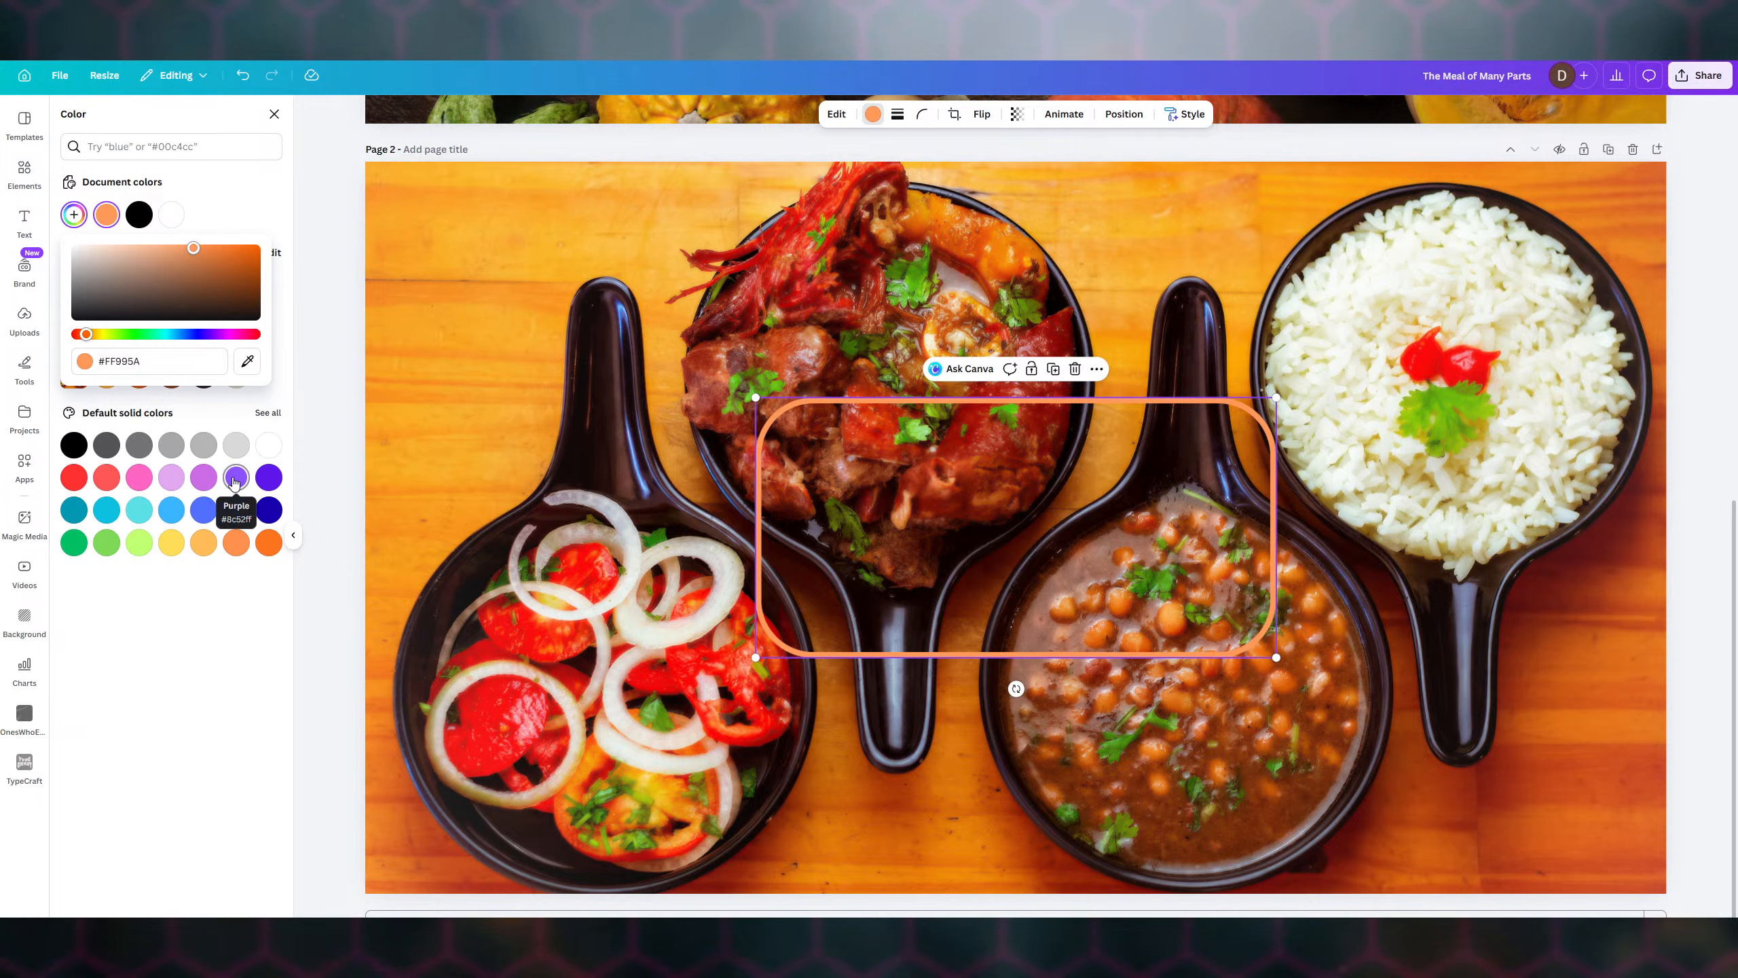
- Try purple, light purple, light orange, turquoise, blue and coral red, then settle on Light lavender
click(233, 479)
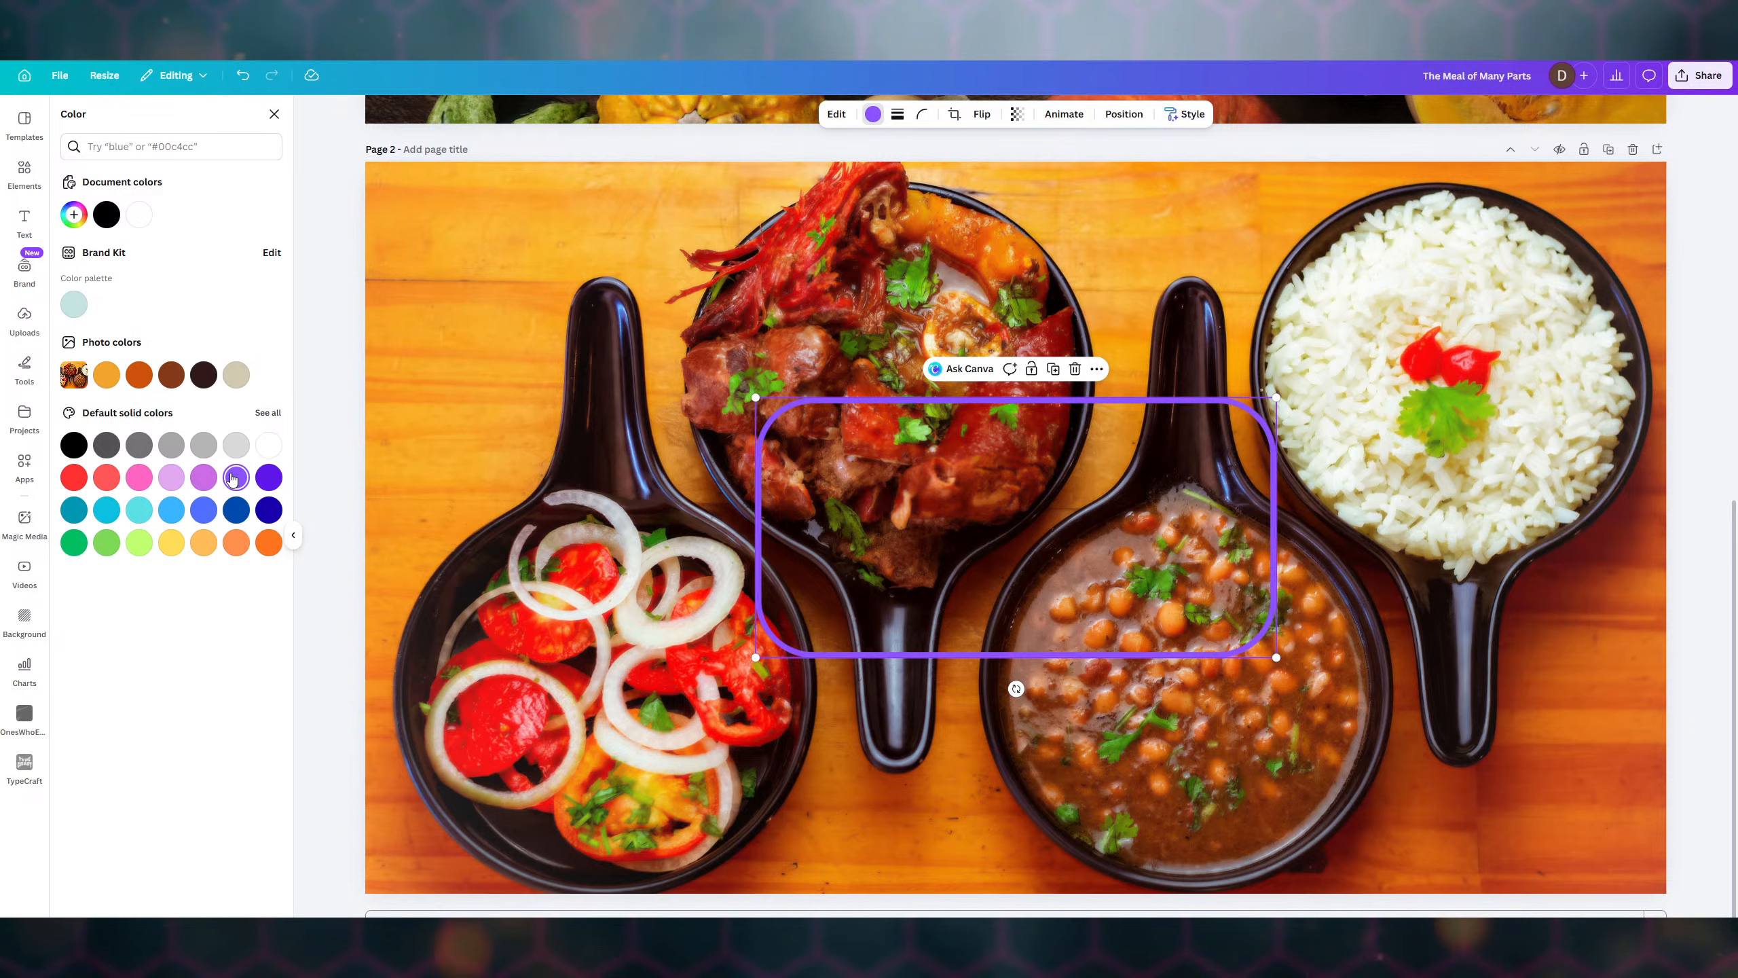
click(171, 477)
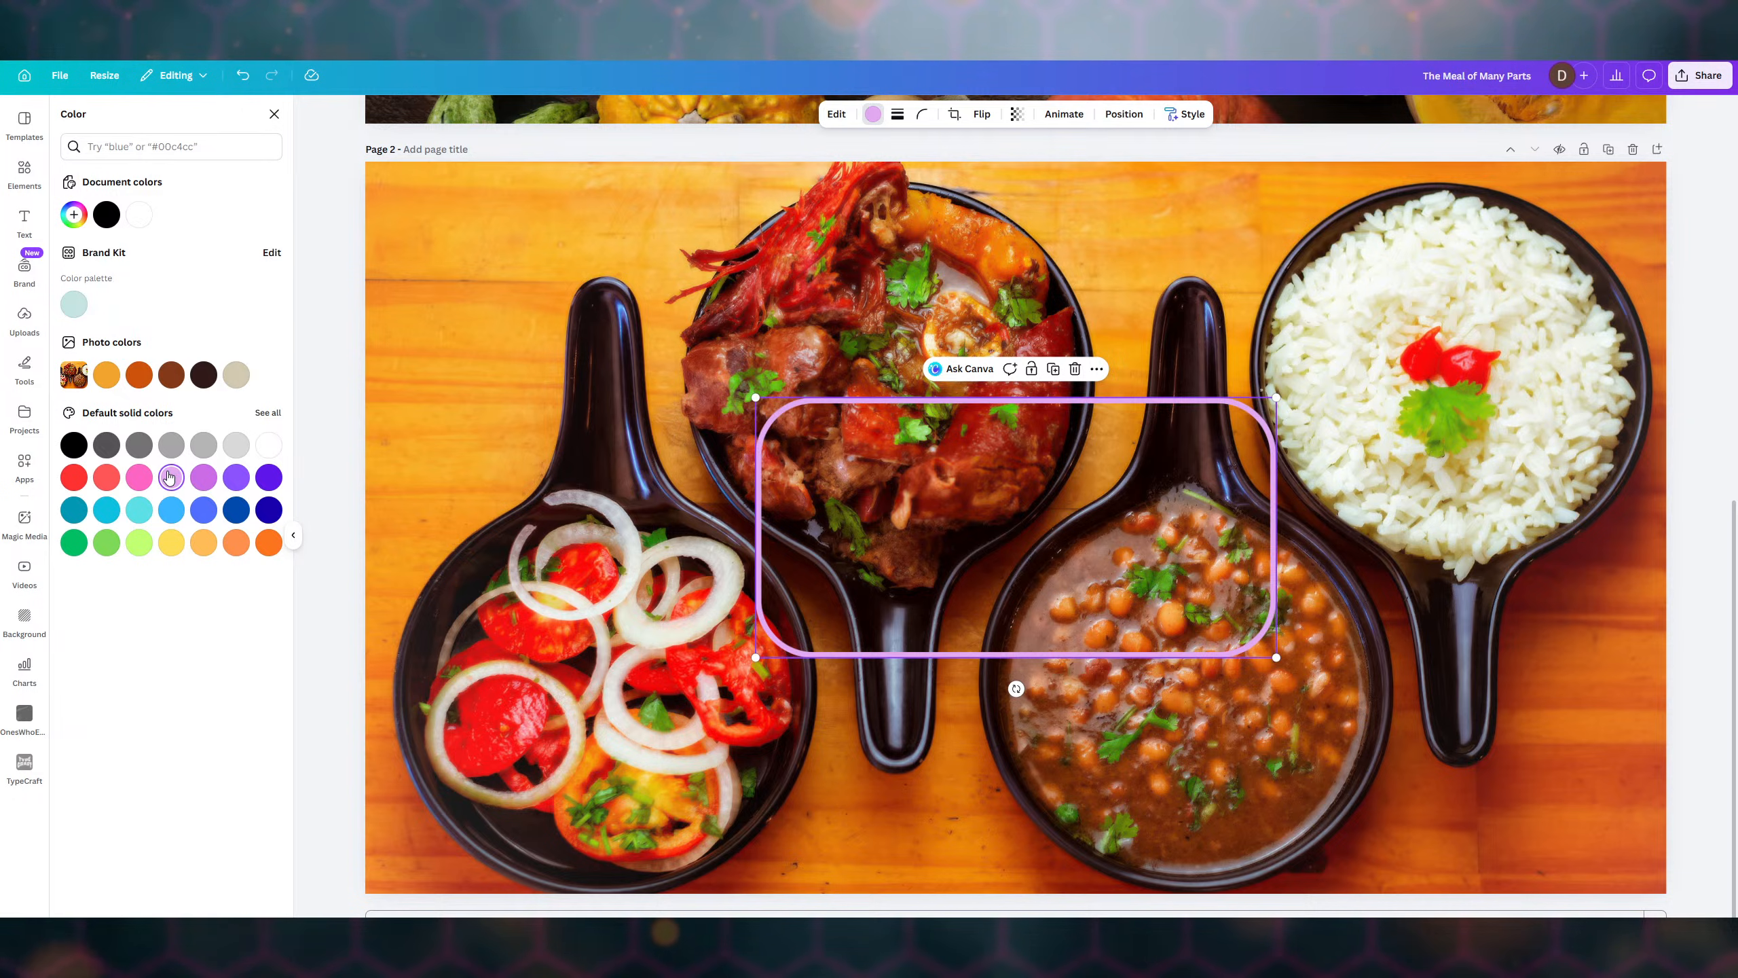
click(200, 543)
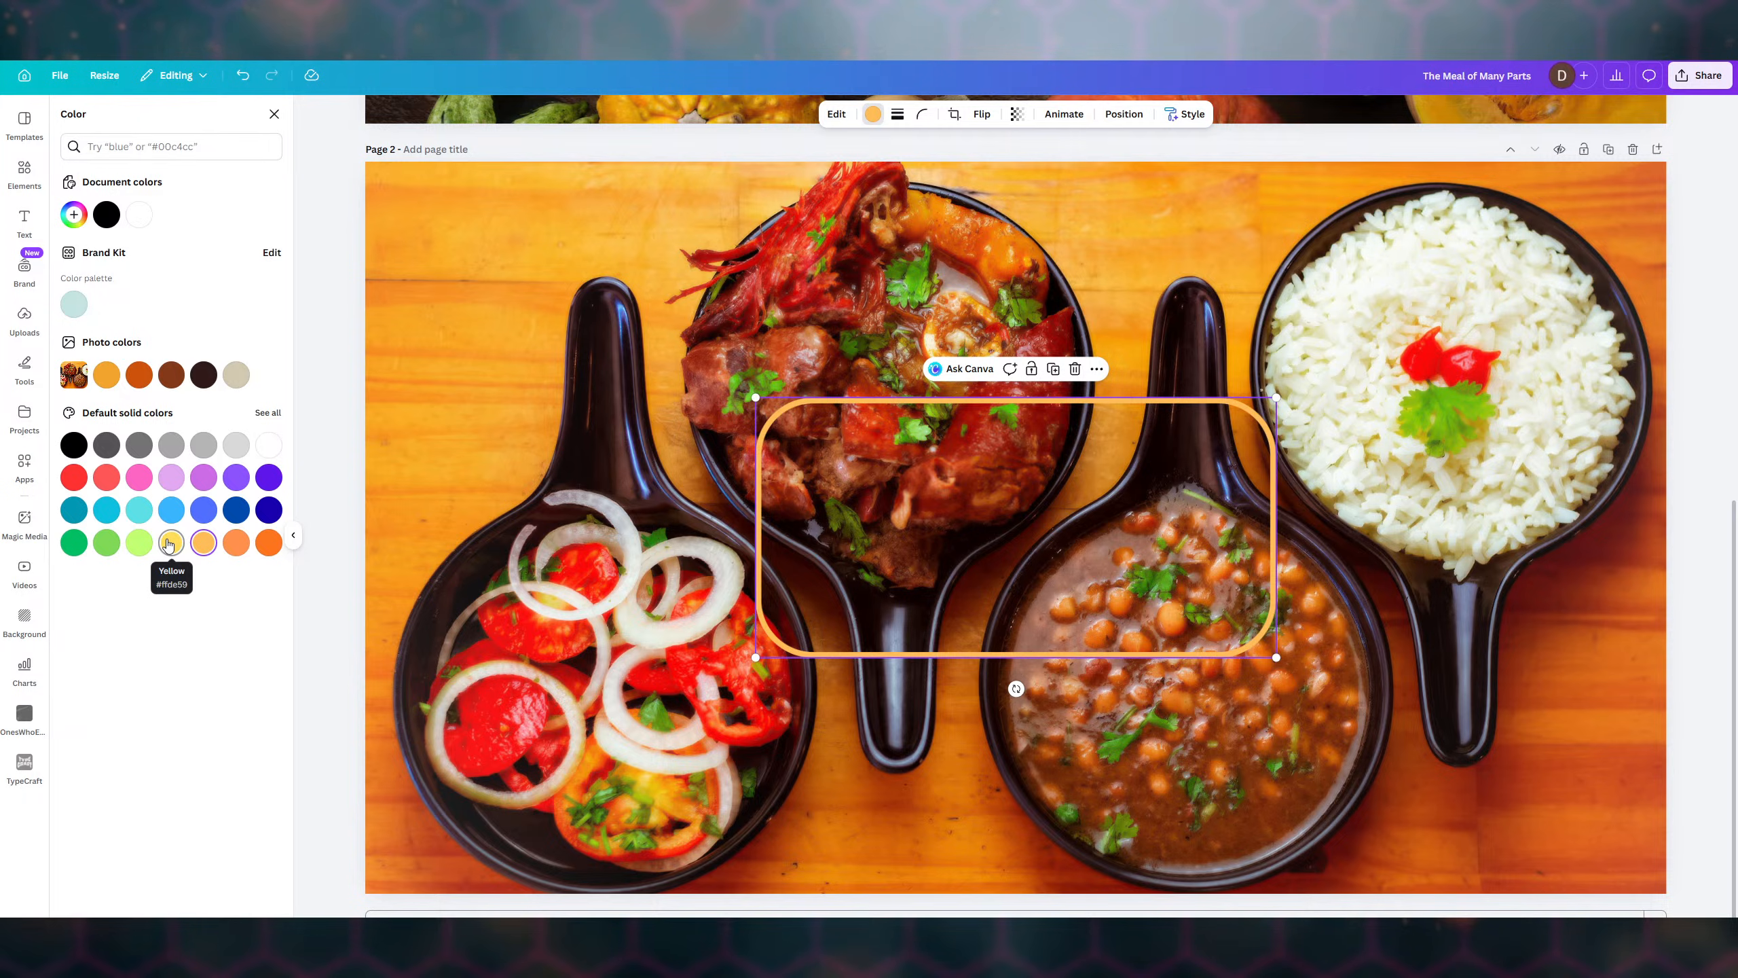
click(139, 509)
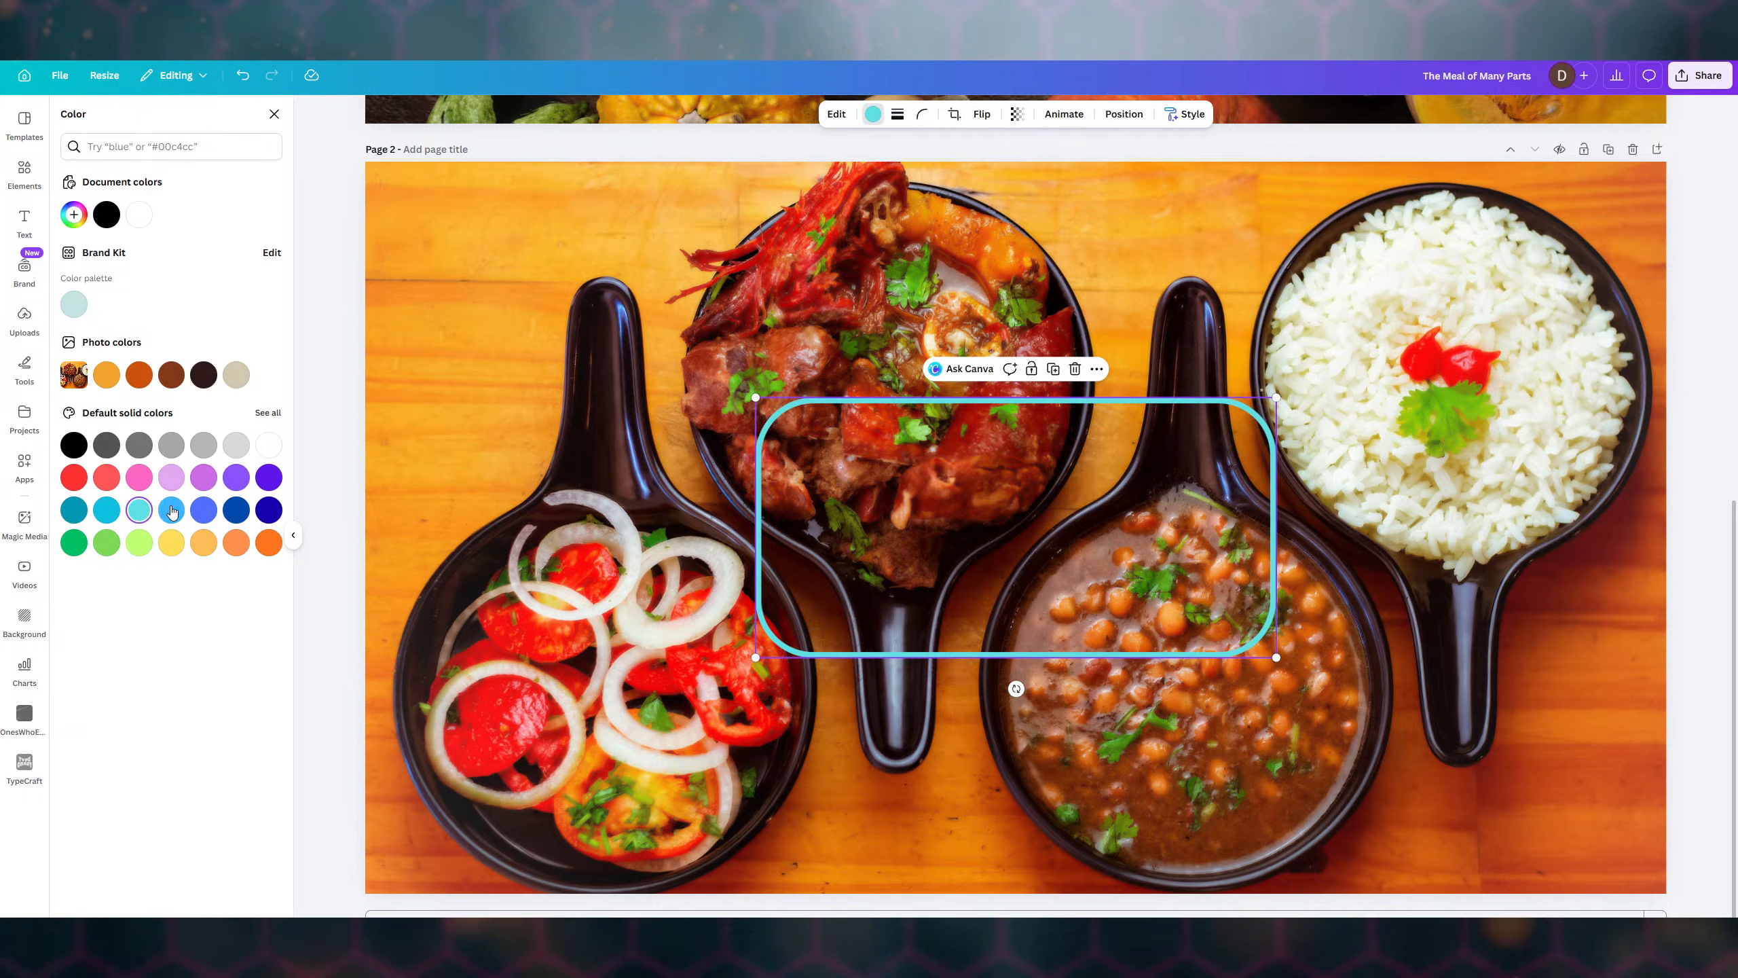
click(175, 511)
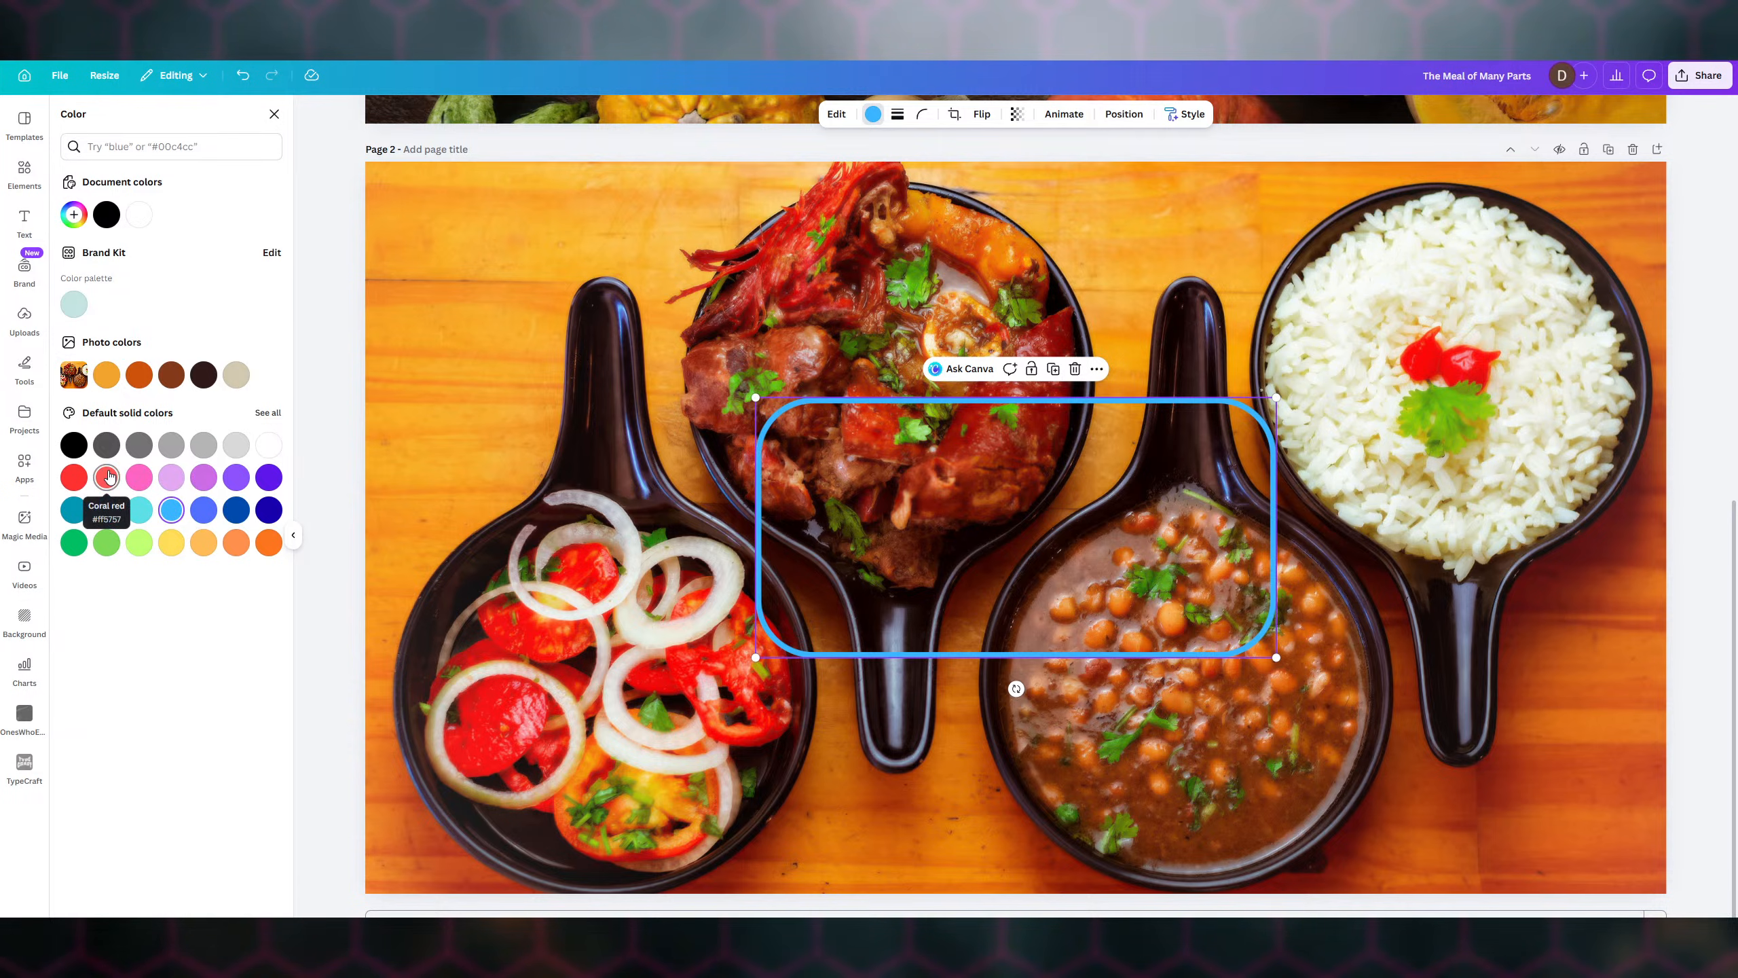
click(107, 477)
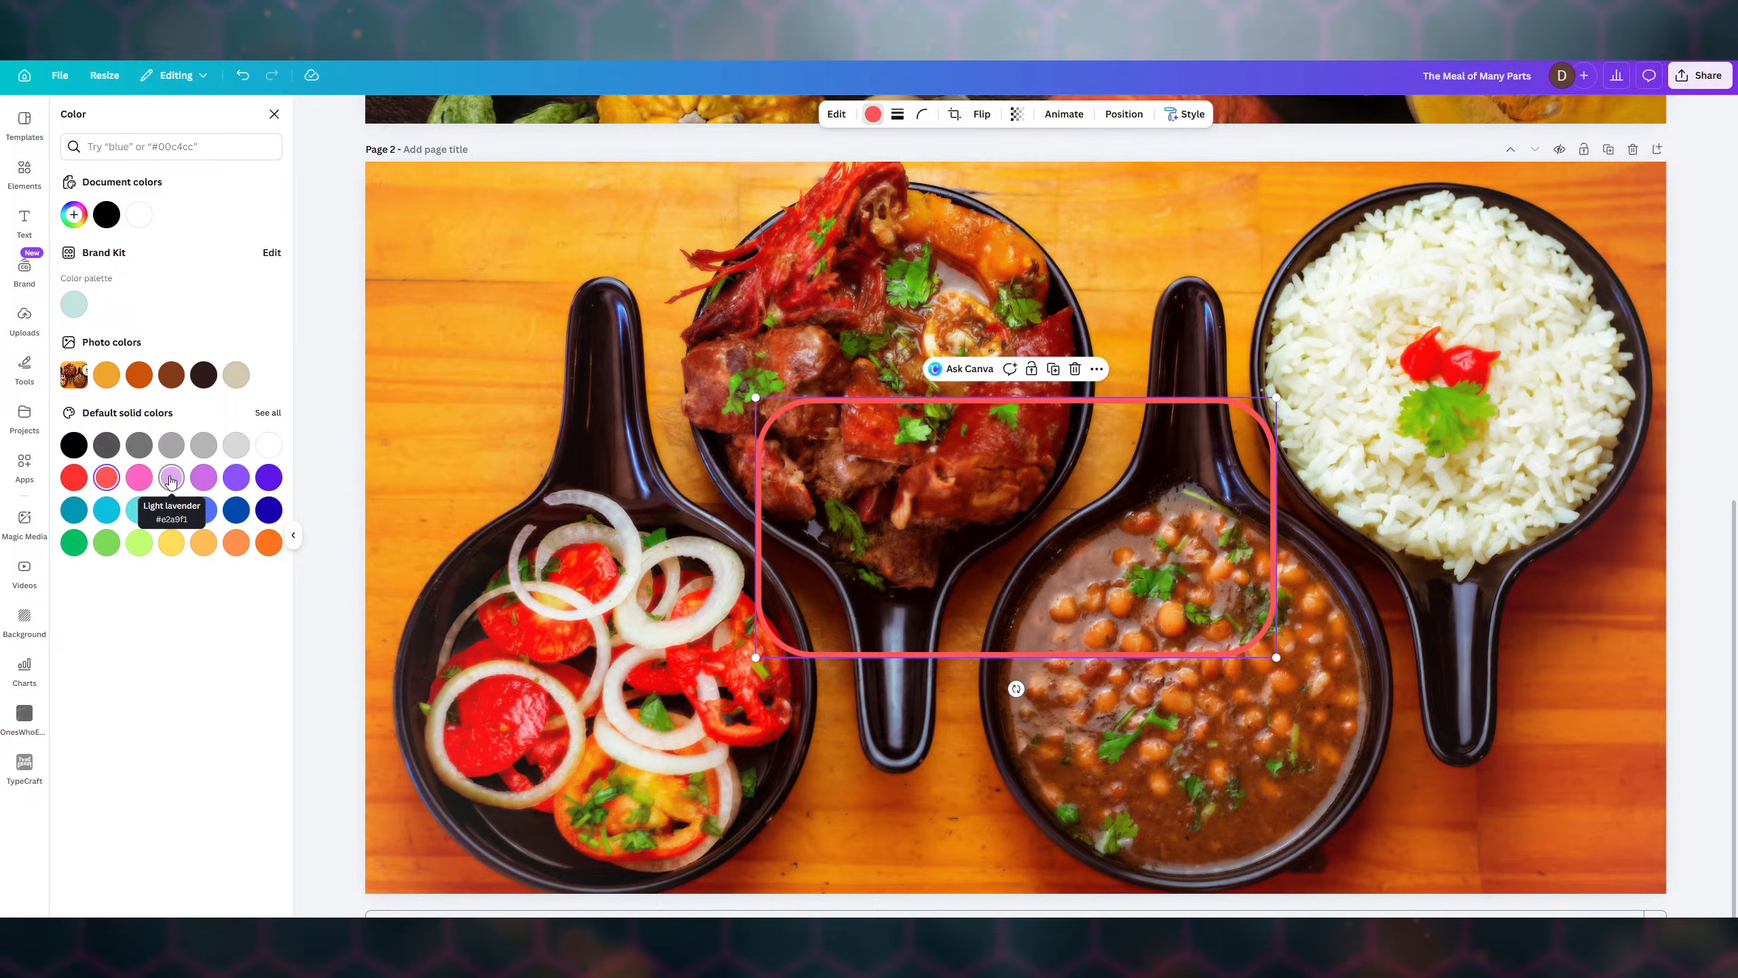
click(173, 479)
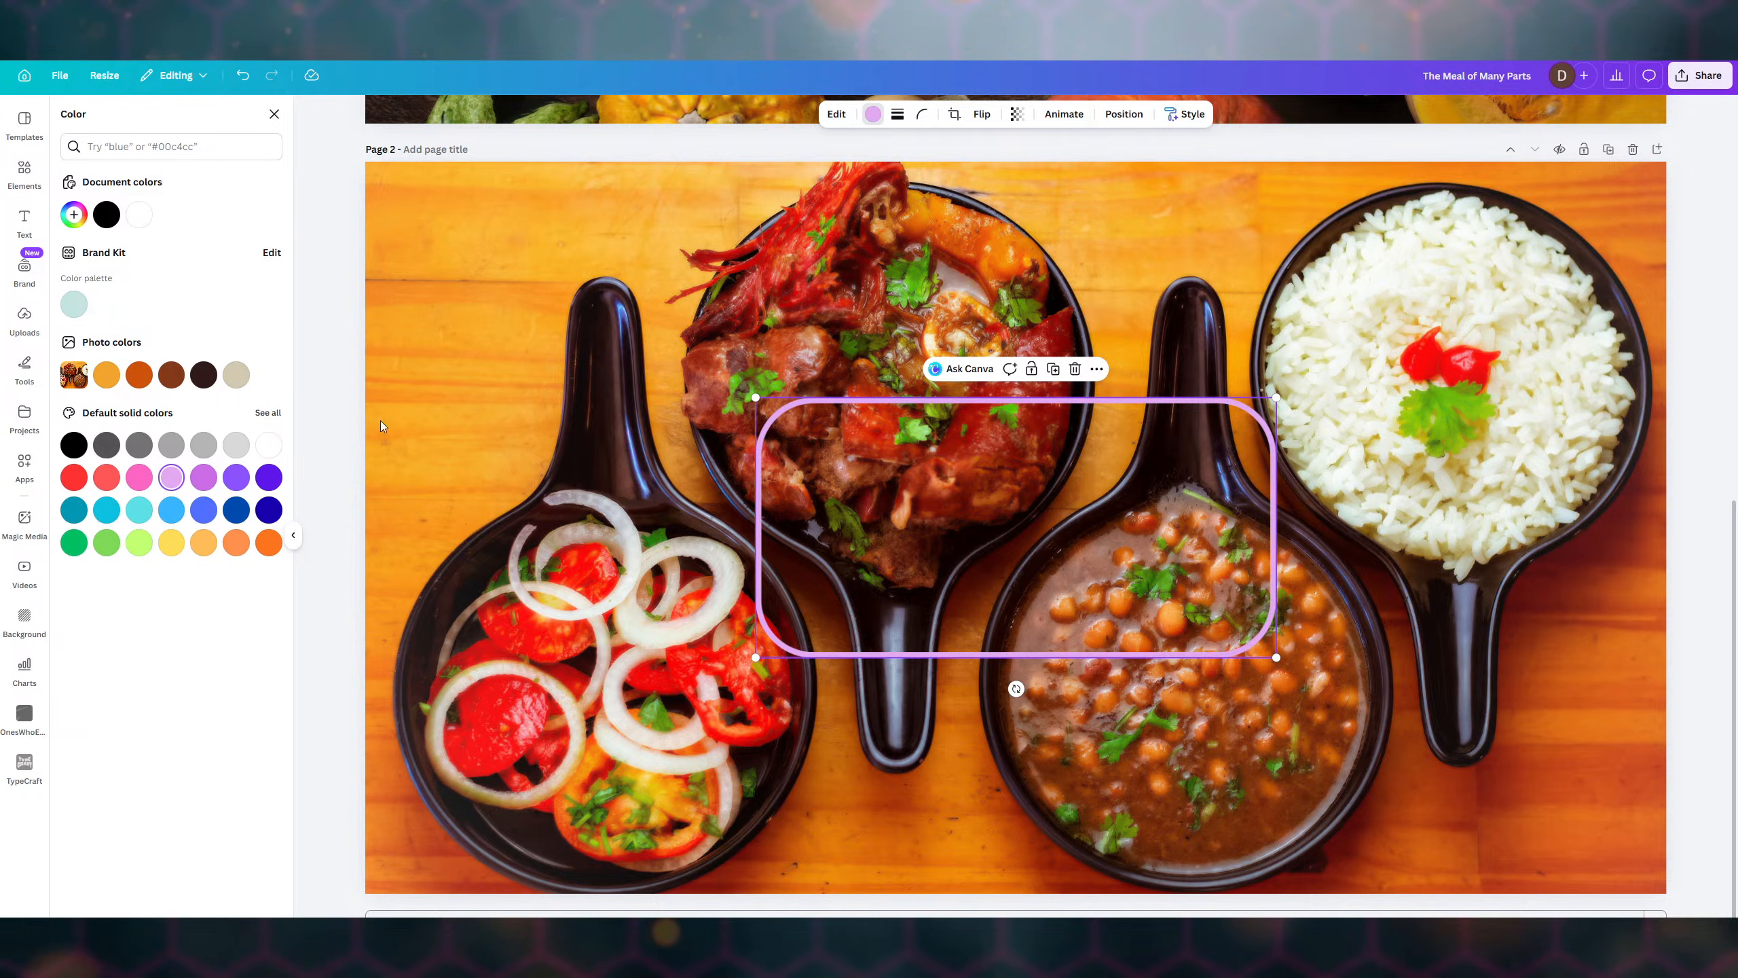
- Adjust the outline's stroke weight and move the rectangle to the photo's top-left corner
click(897, 116)
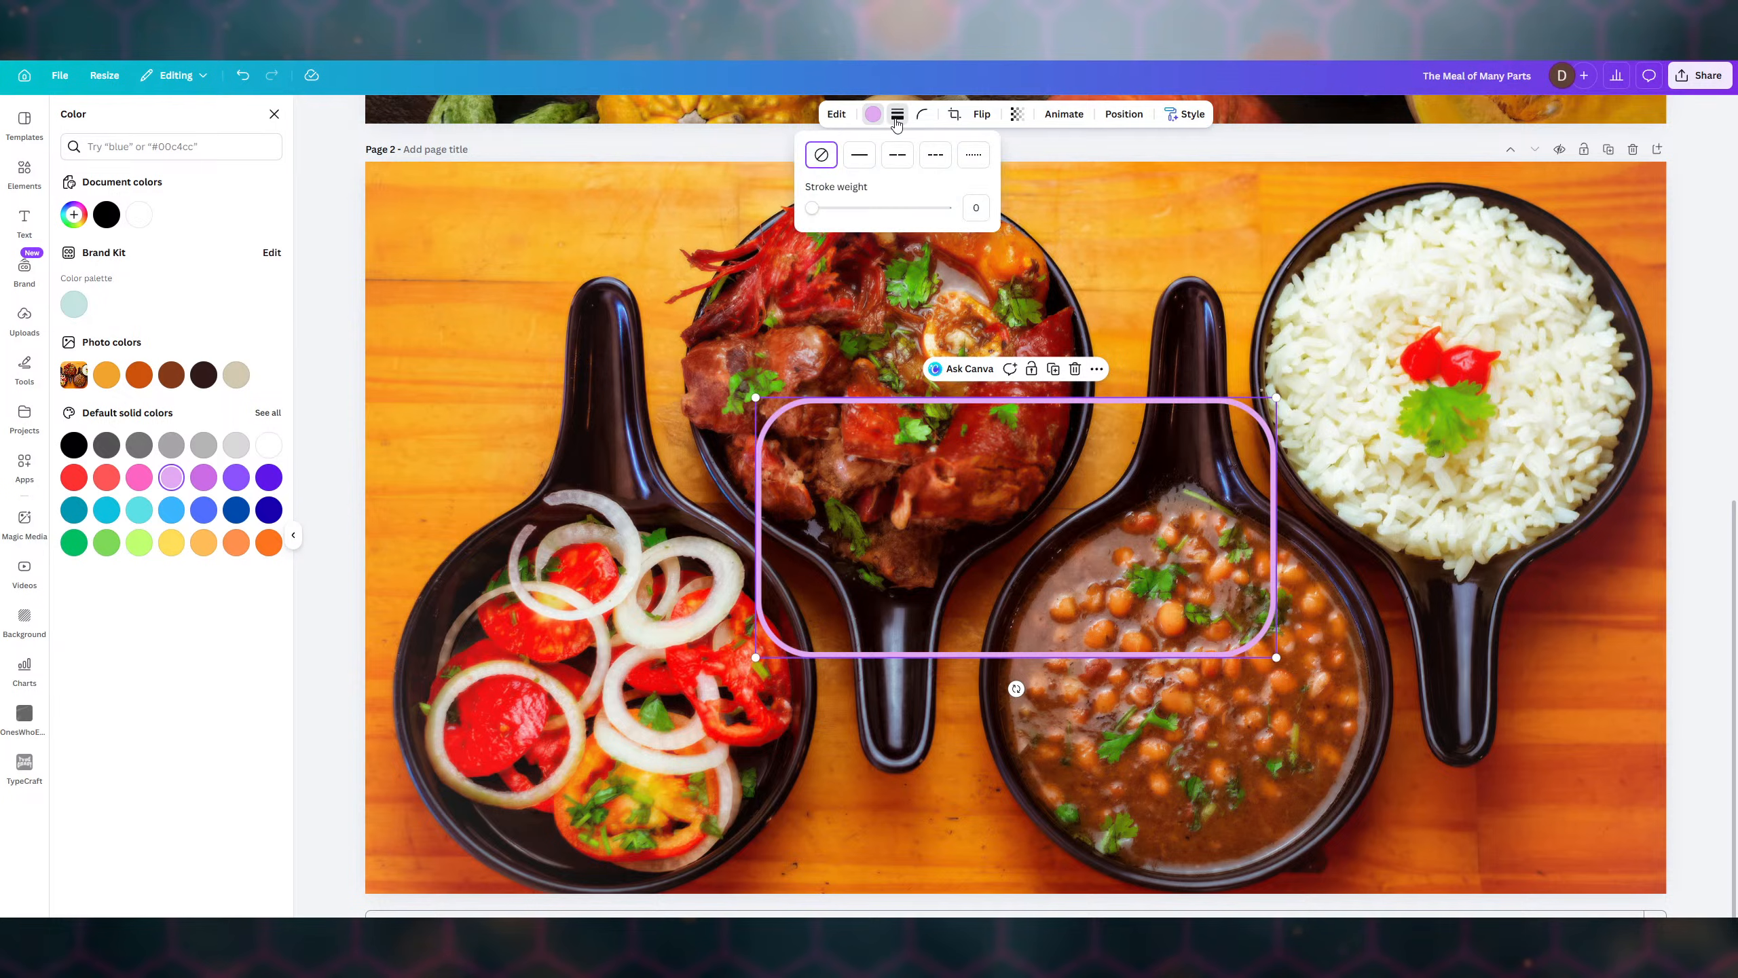
mouse_move(811, 208)
mouse_down()
mouse_move(899, 208)
mouse_move(808, 211)
mouse_up()
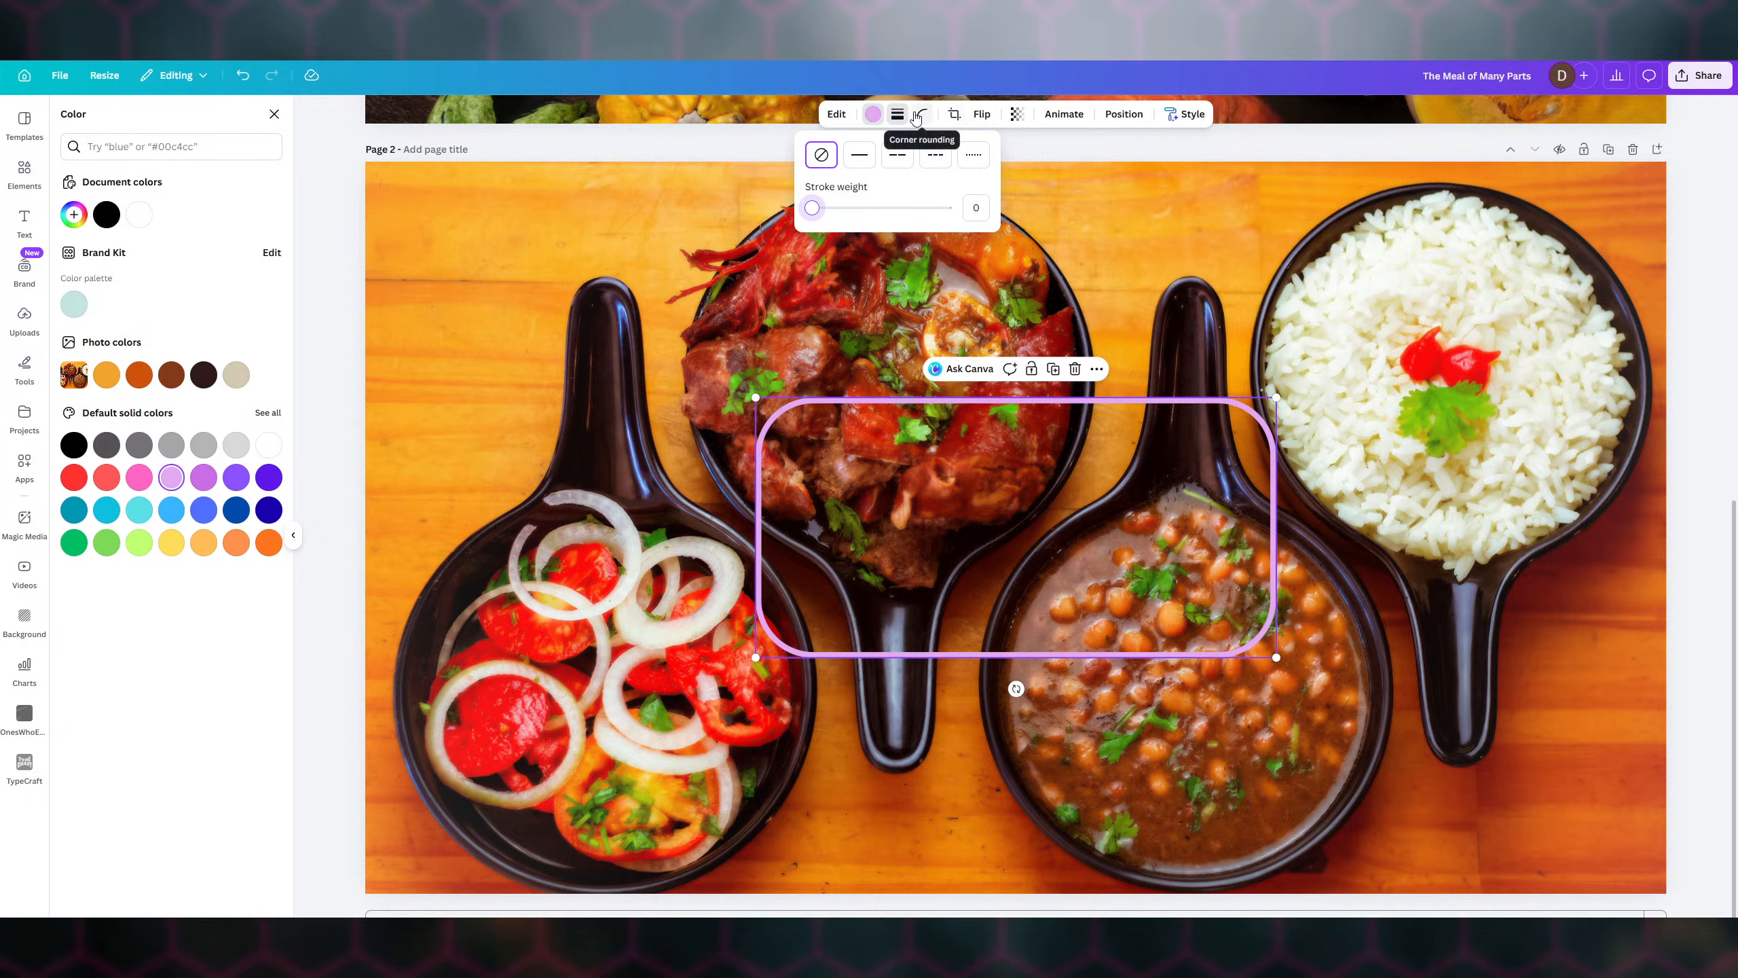
click(899, 115)
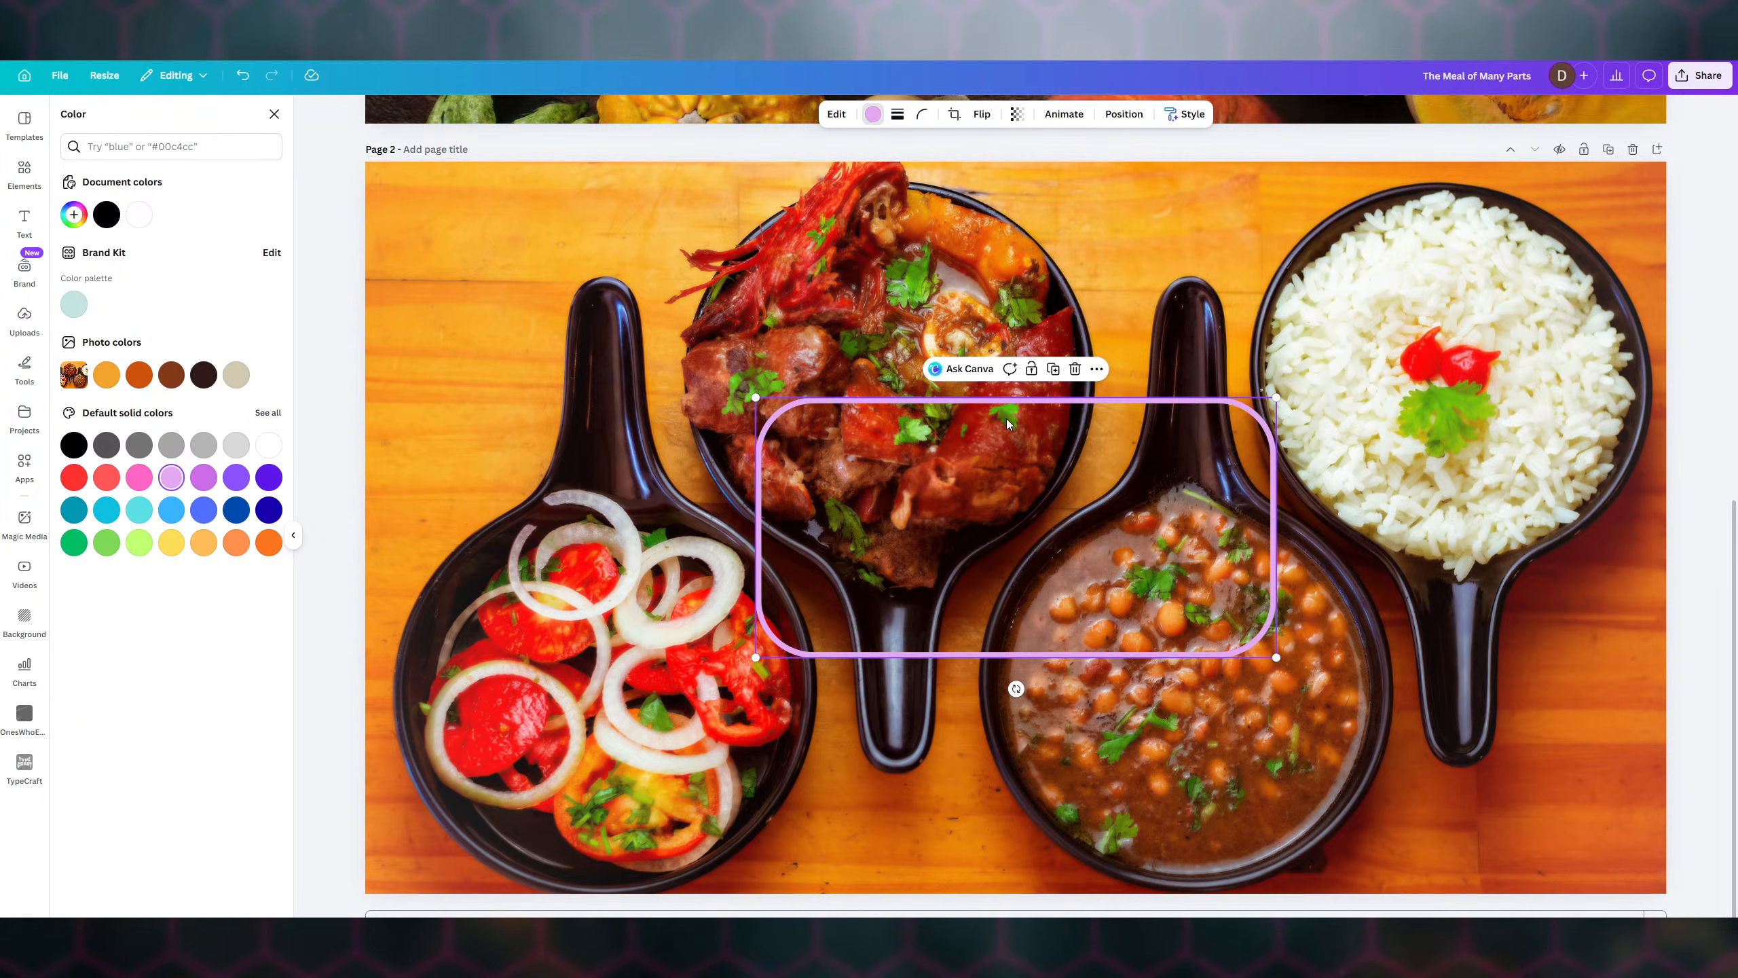
drag(975, 412, 613, 198)
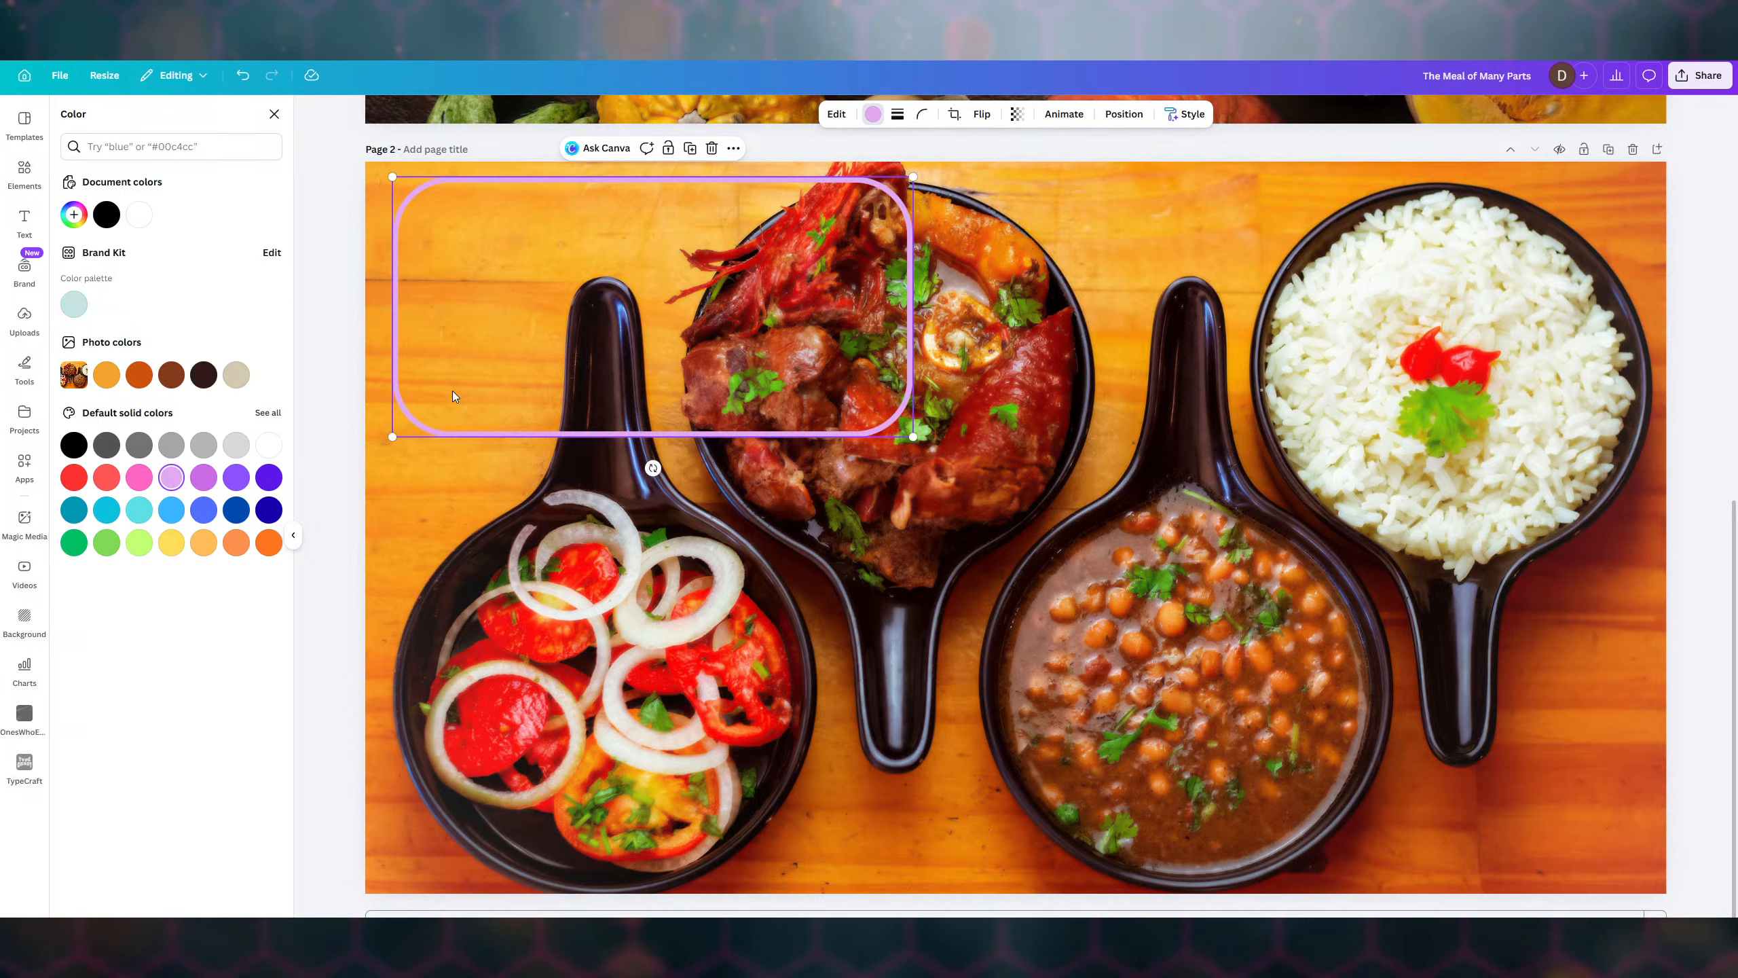
- After trying purple and violet, make the outline Orange and shrink it
click(203, 482)
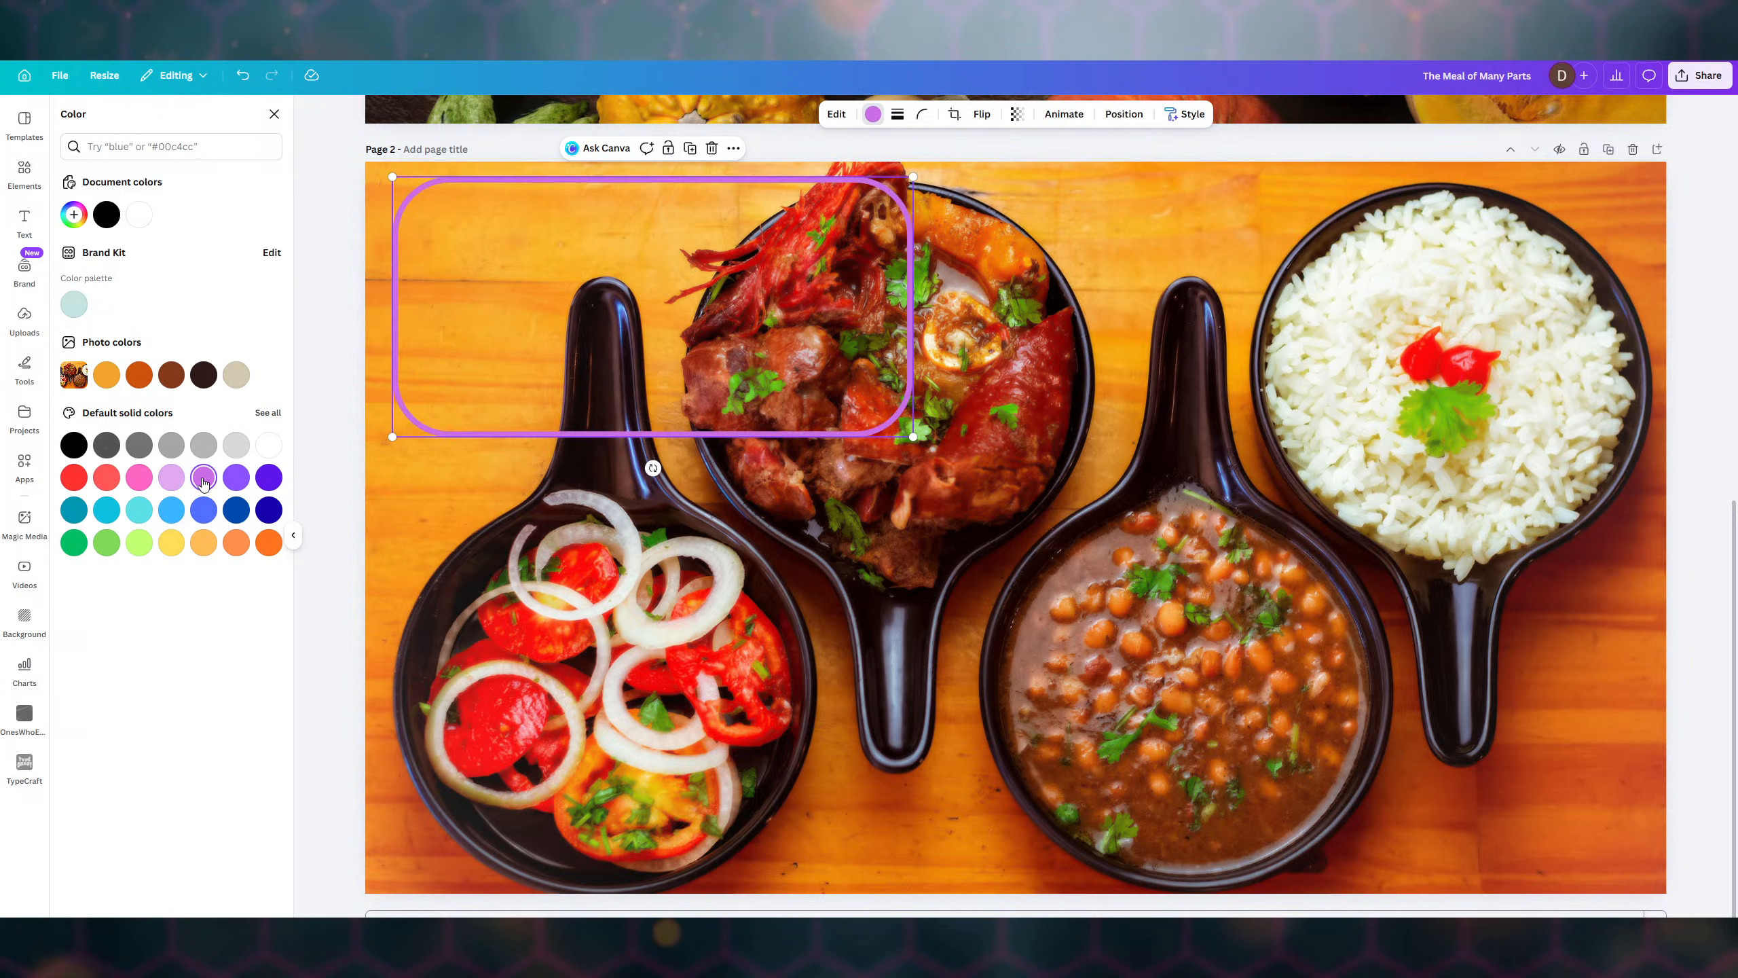
click(232, 478)
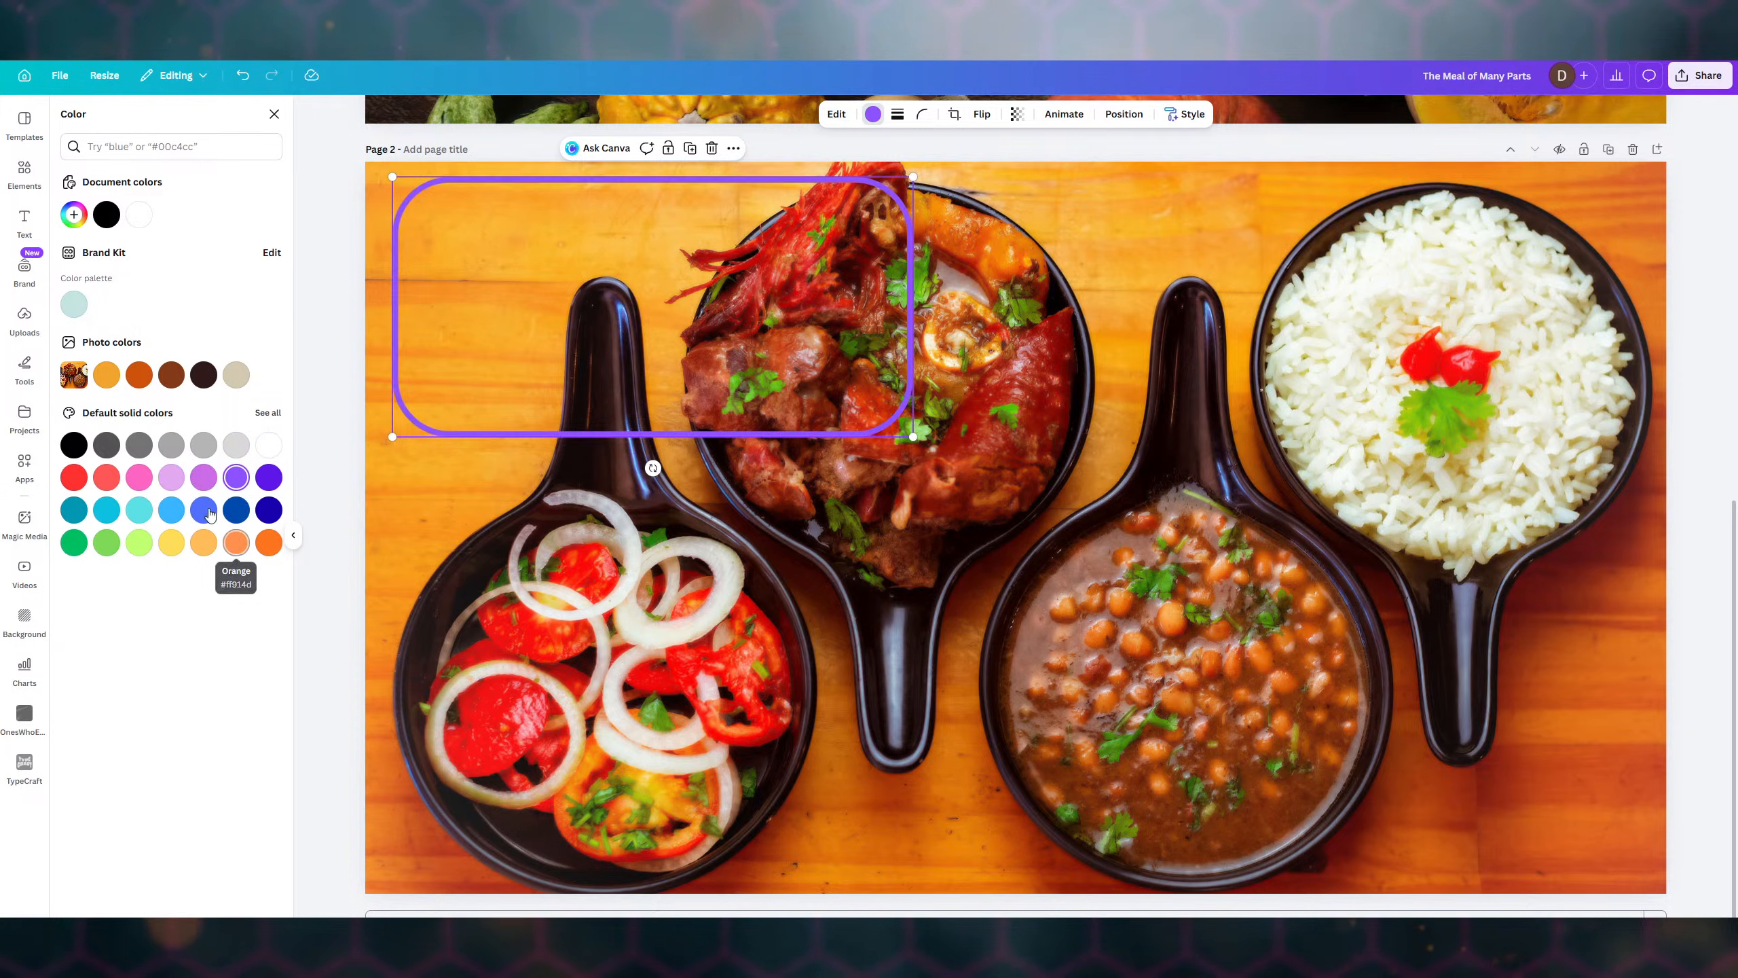
click(266, 542)
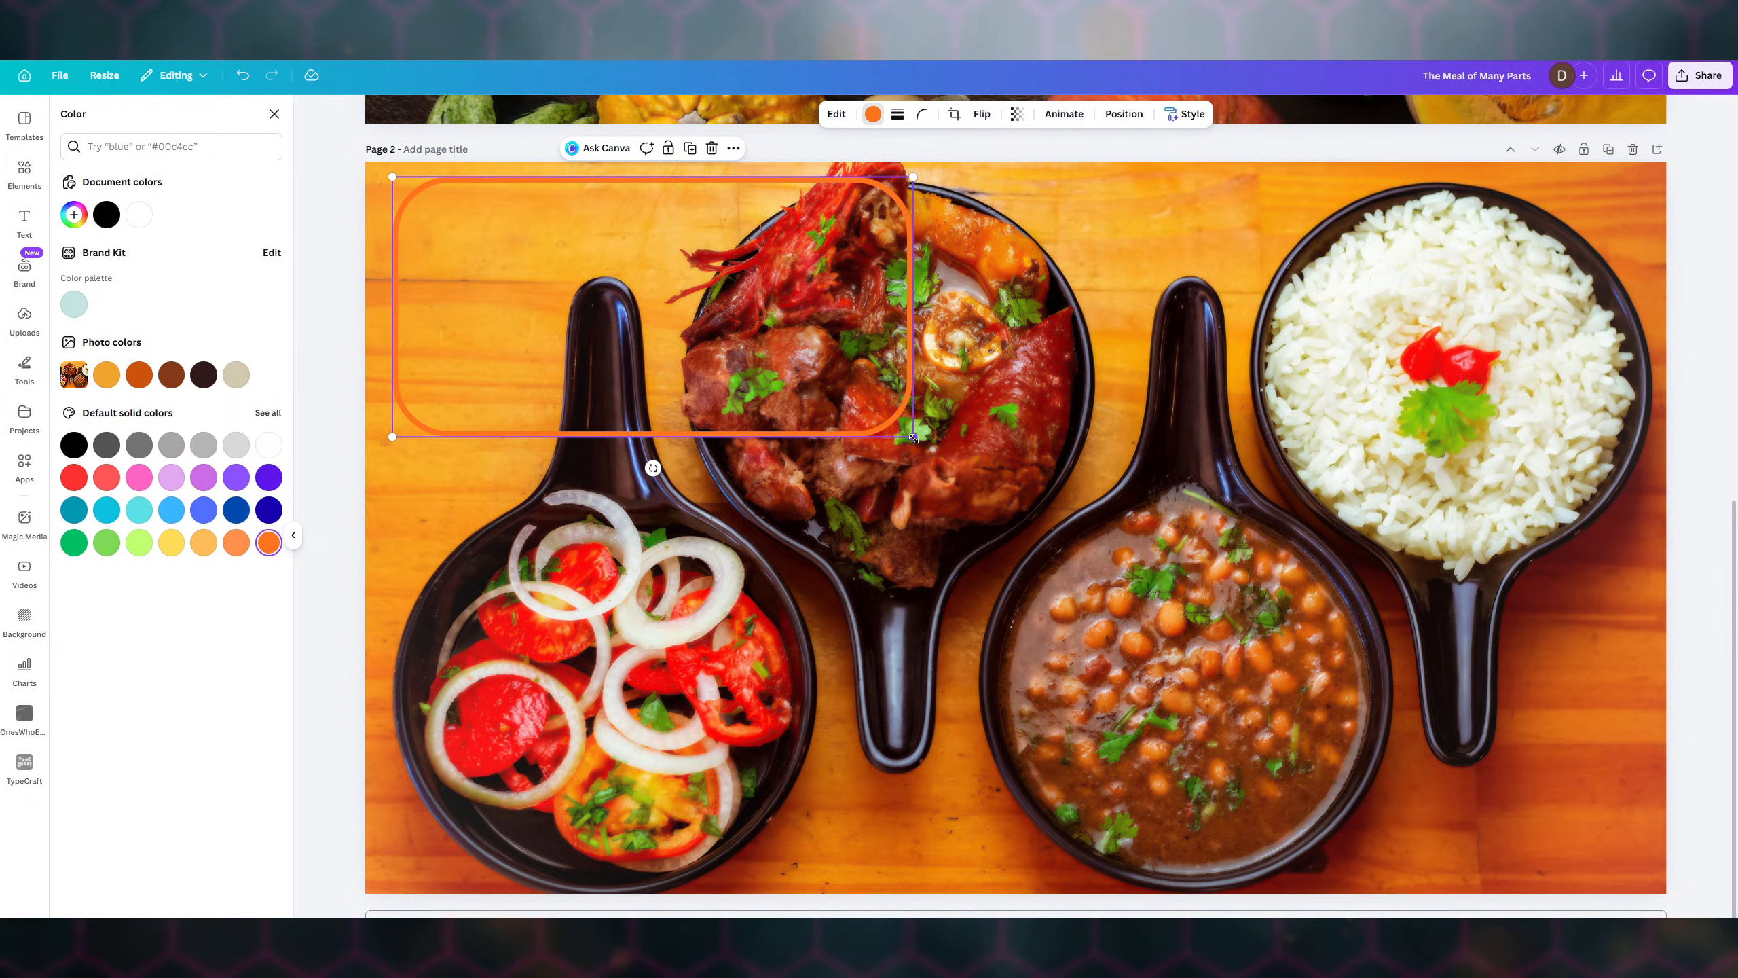
drag(913, 436, 793, 367)
- Resize the orange rounded outline, then delete it and clear the rectangle search
mouse_move(788, 177)
mouse_down()
mouse_move(713, 187)
mouse_move(764, 189)
mouse_up()
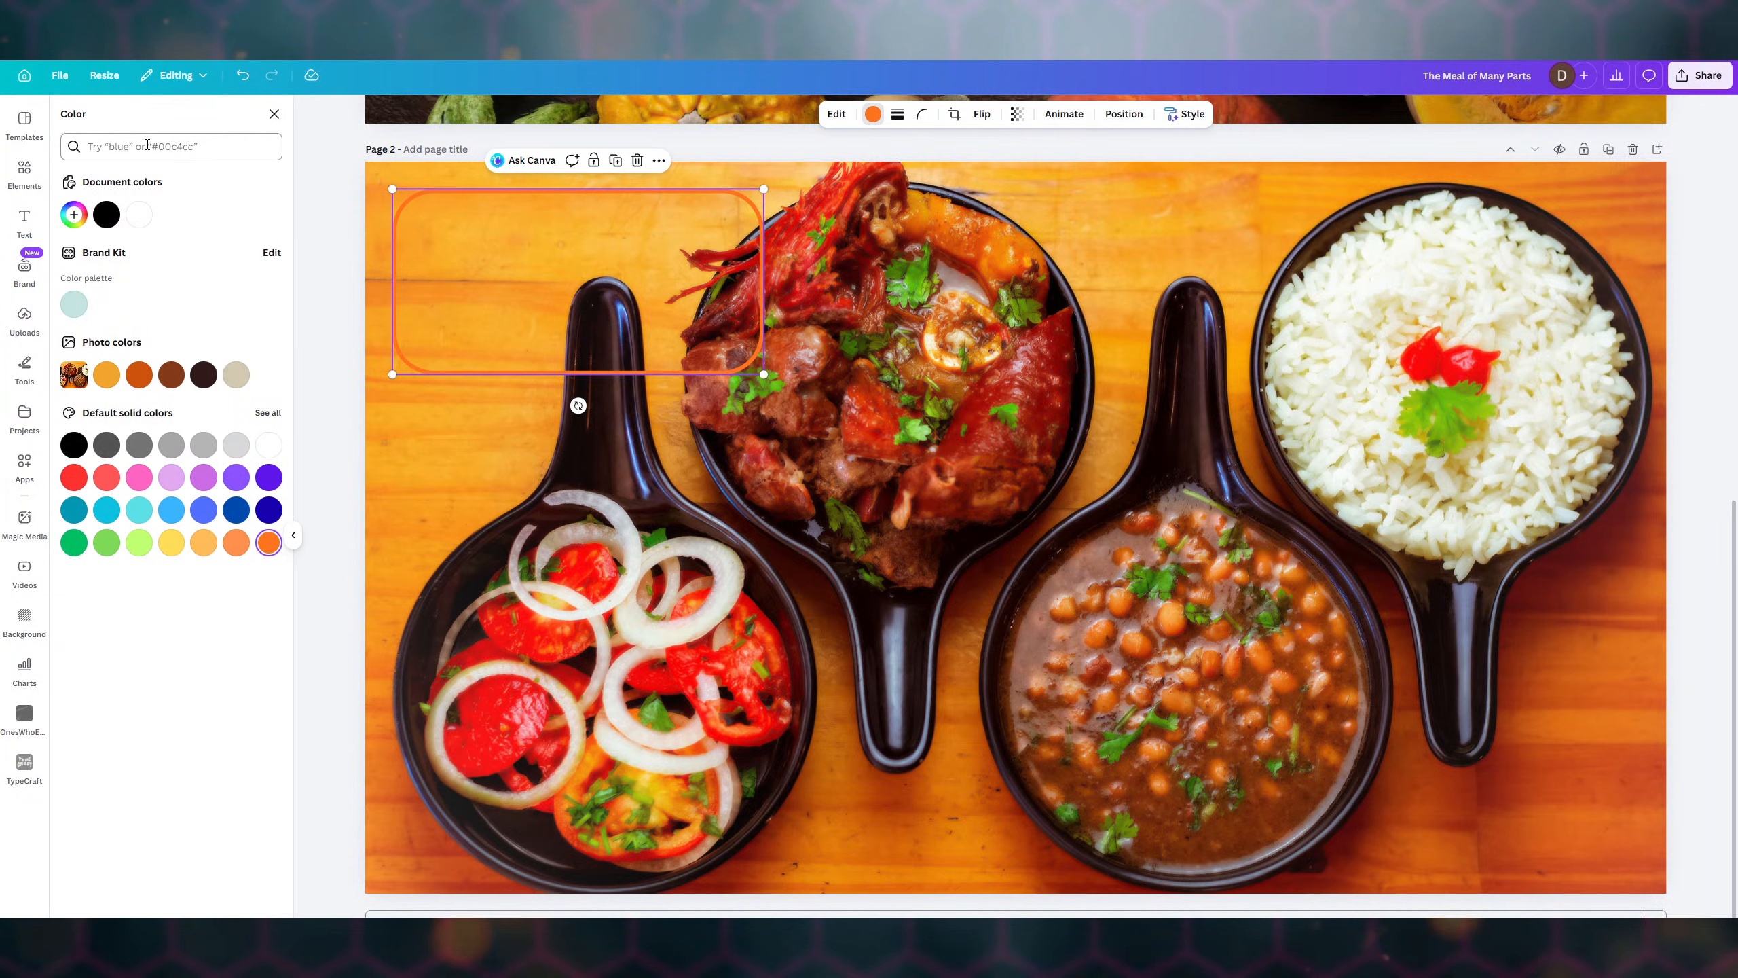
click(638, 160)
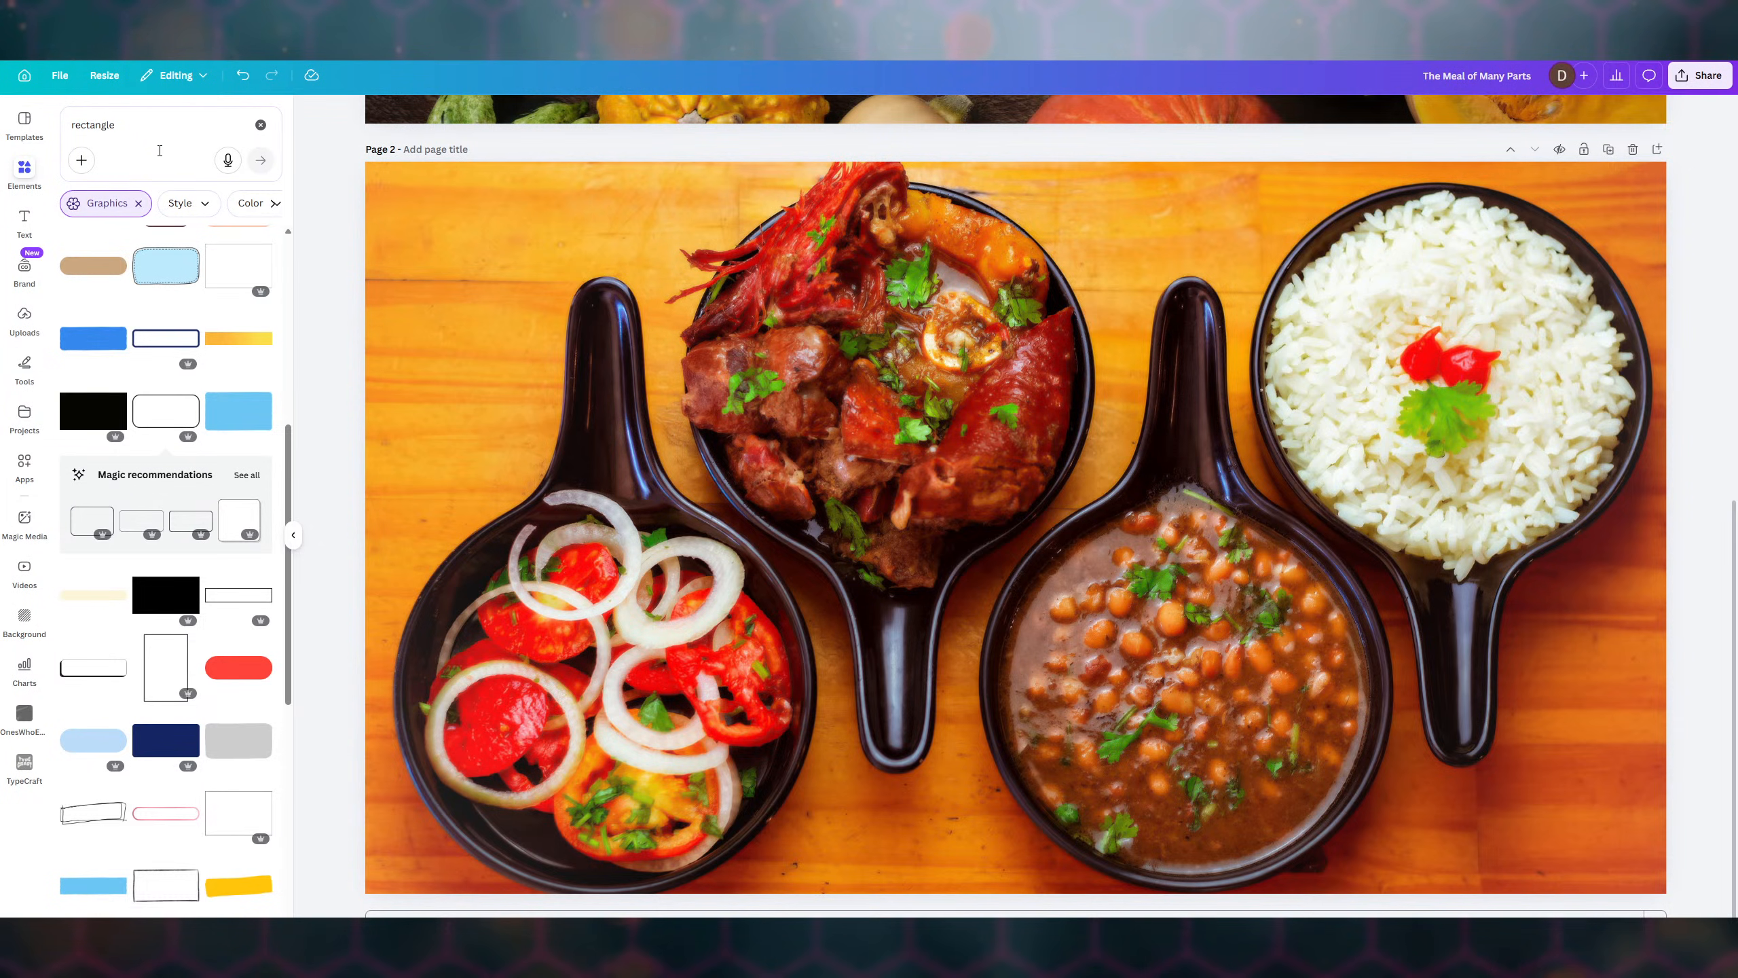
click(261, 126)
- Search the elements for 'square' and add the black square frame graphic
click(148, 126)
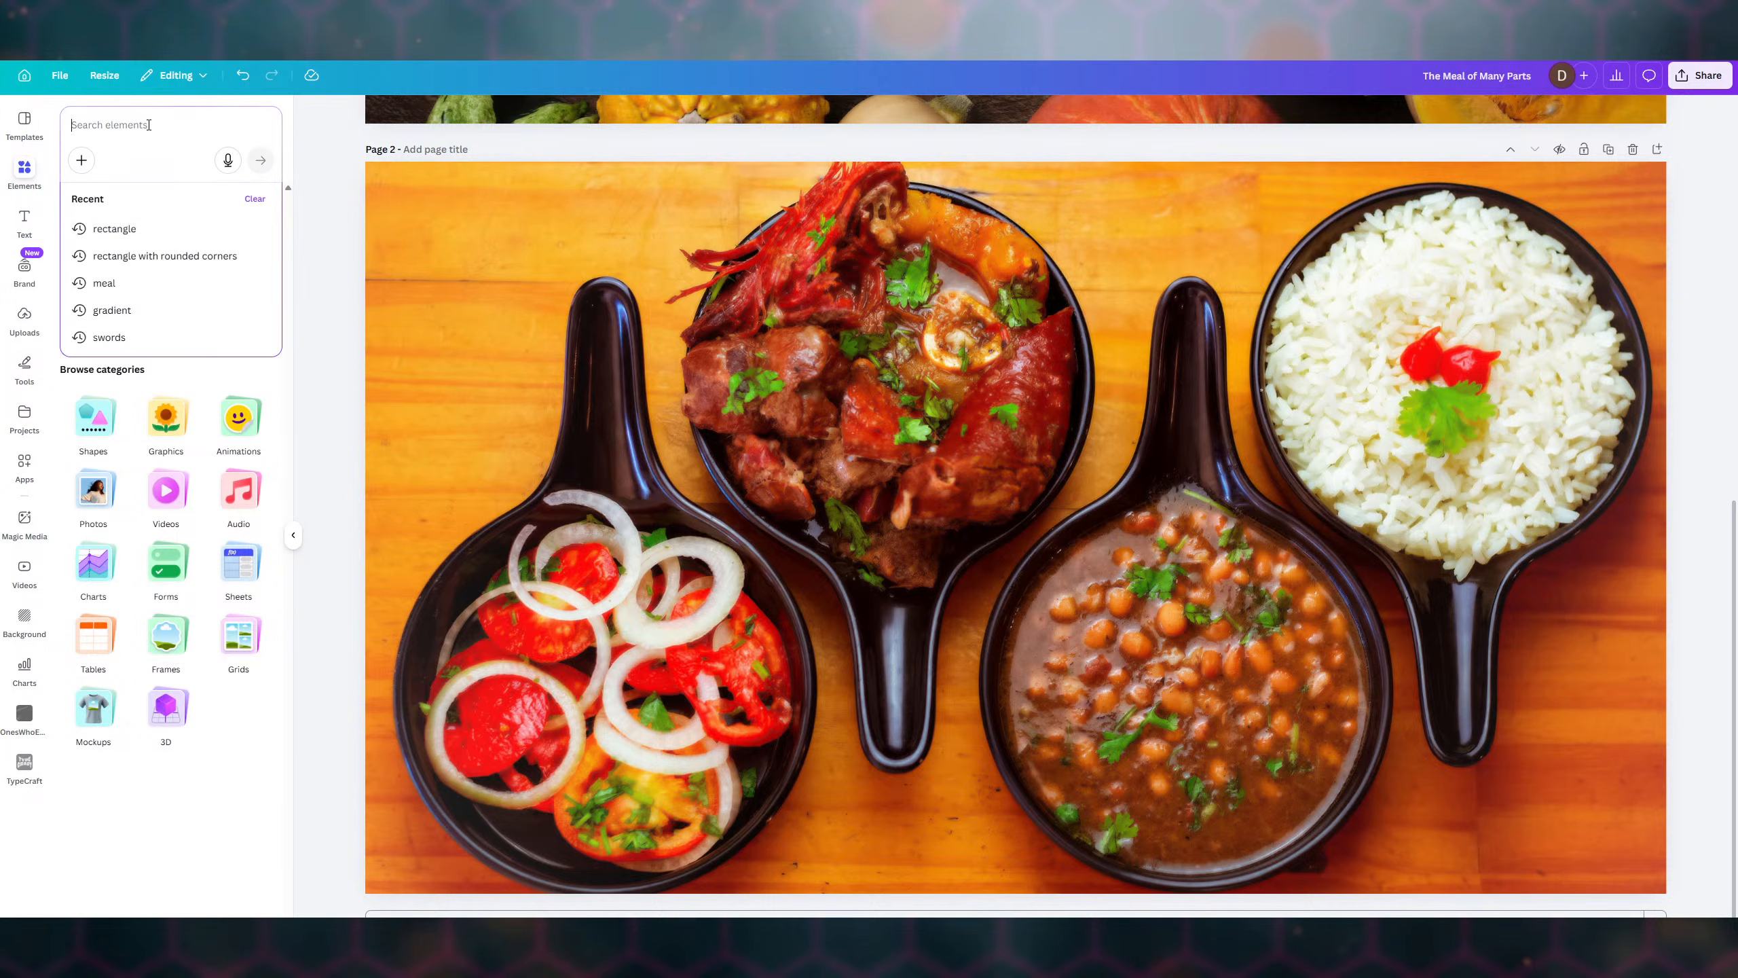
text(square)
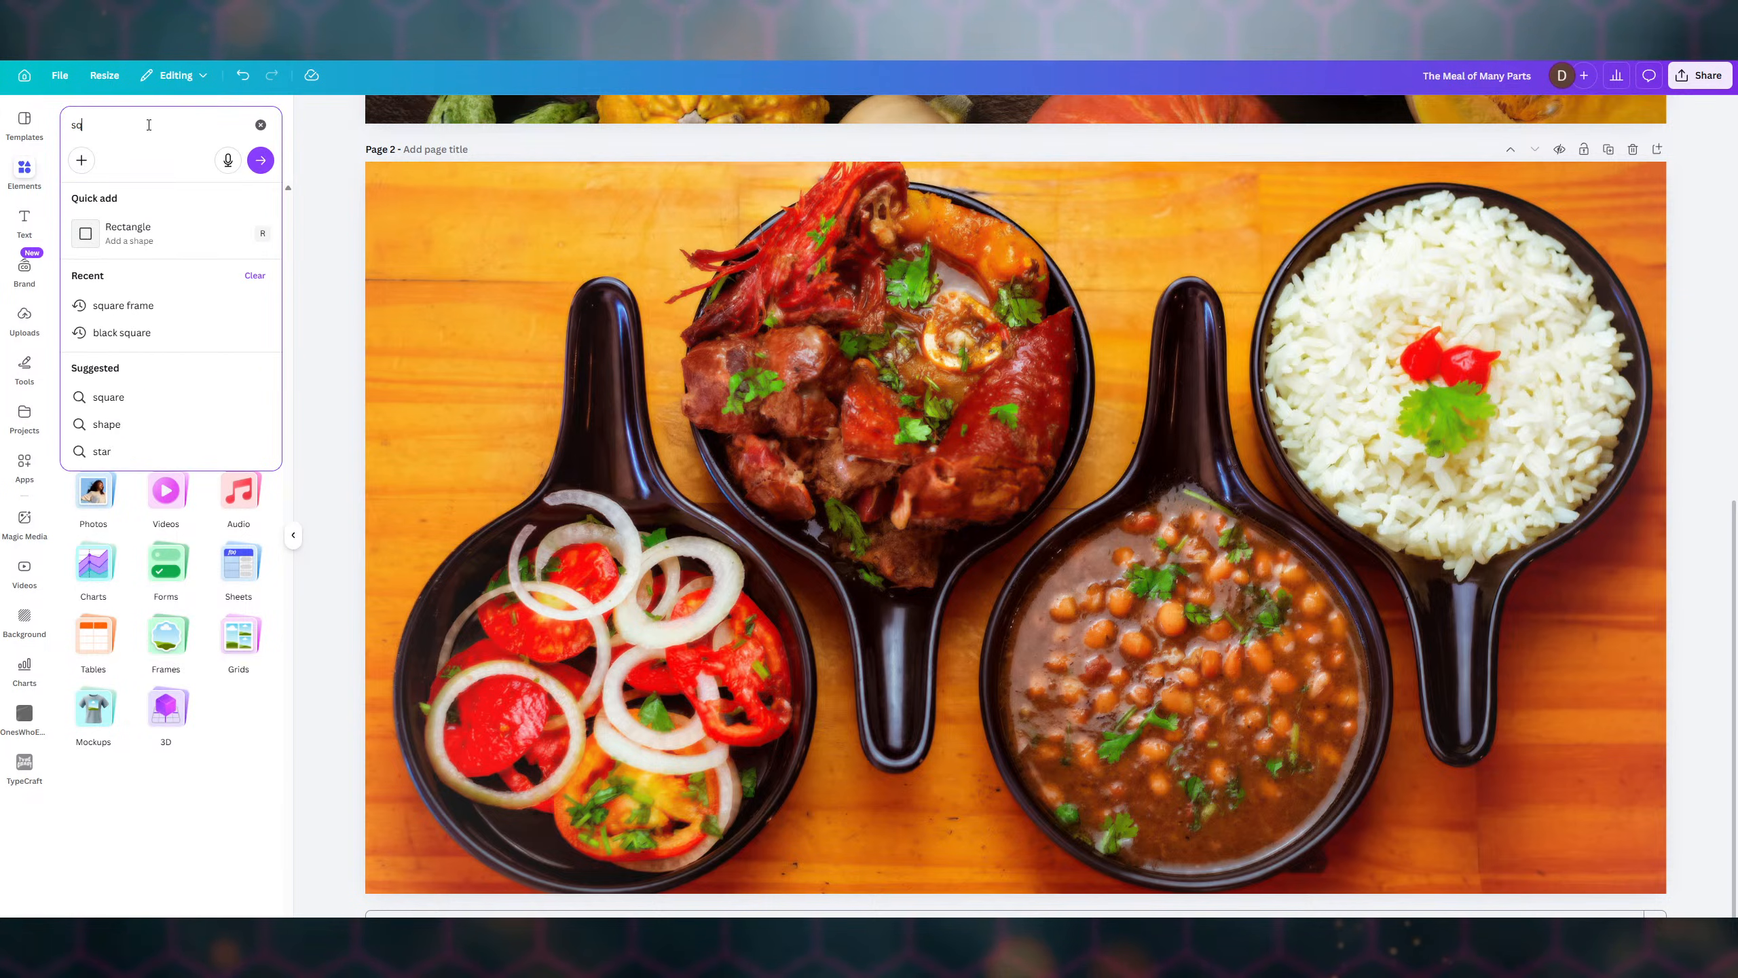
key(Return)
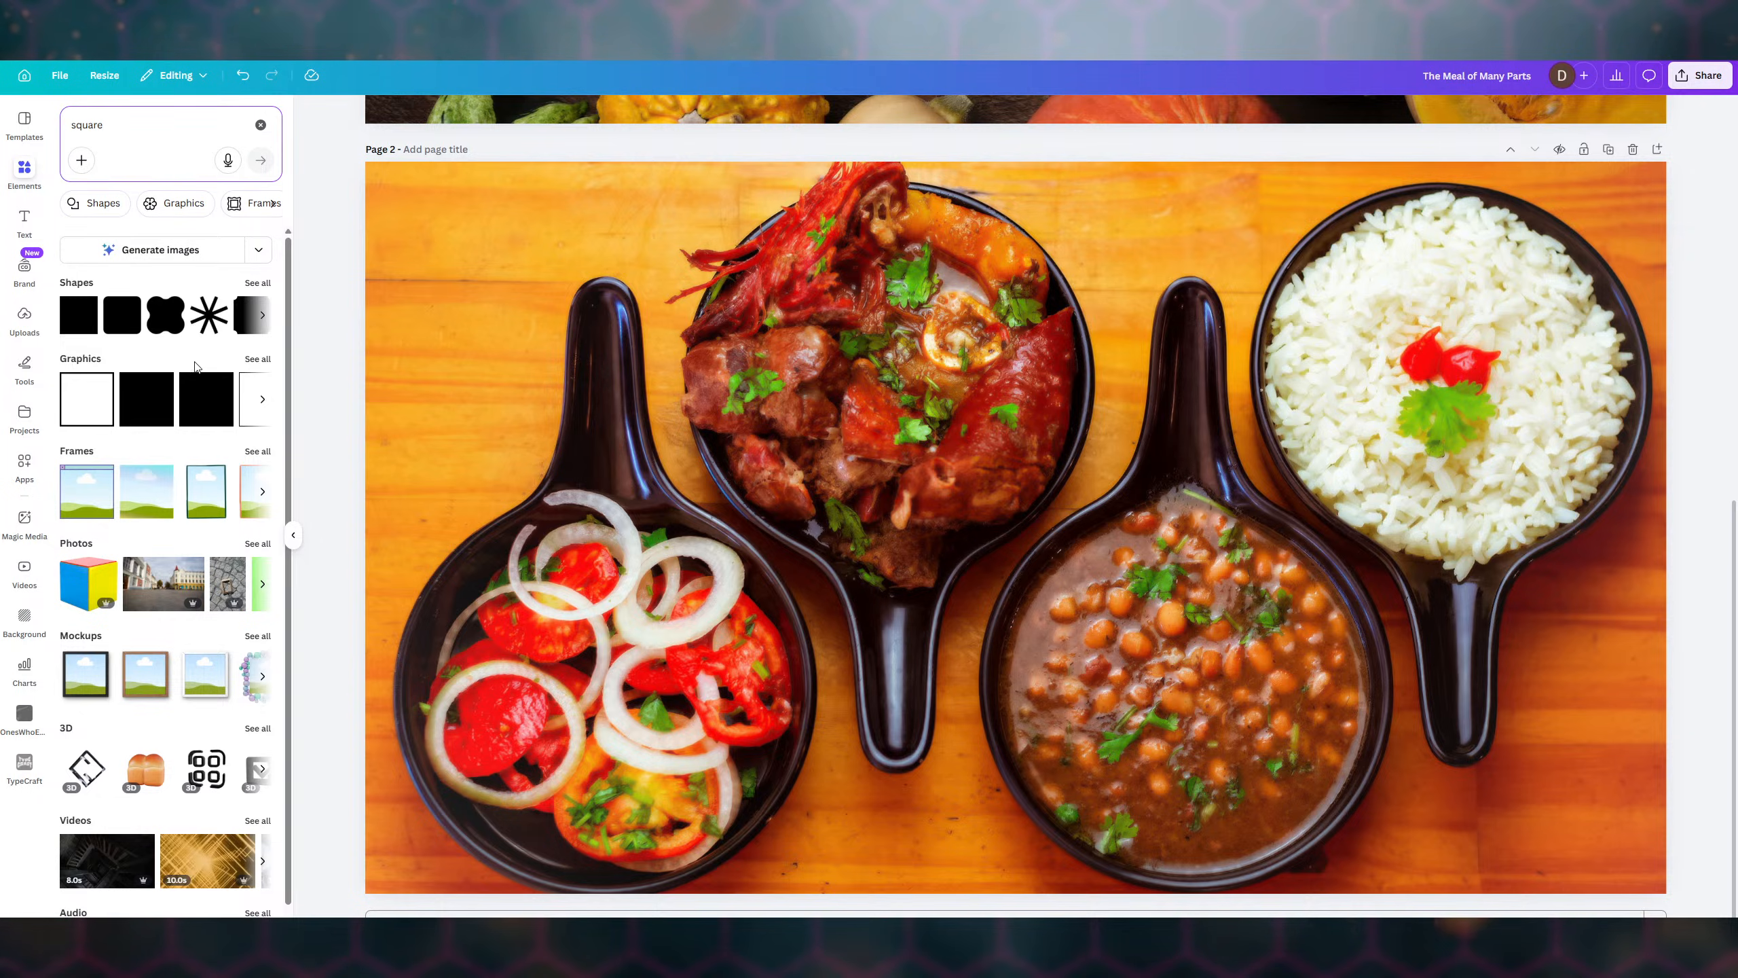
click(257, 360)
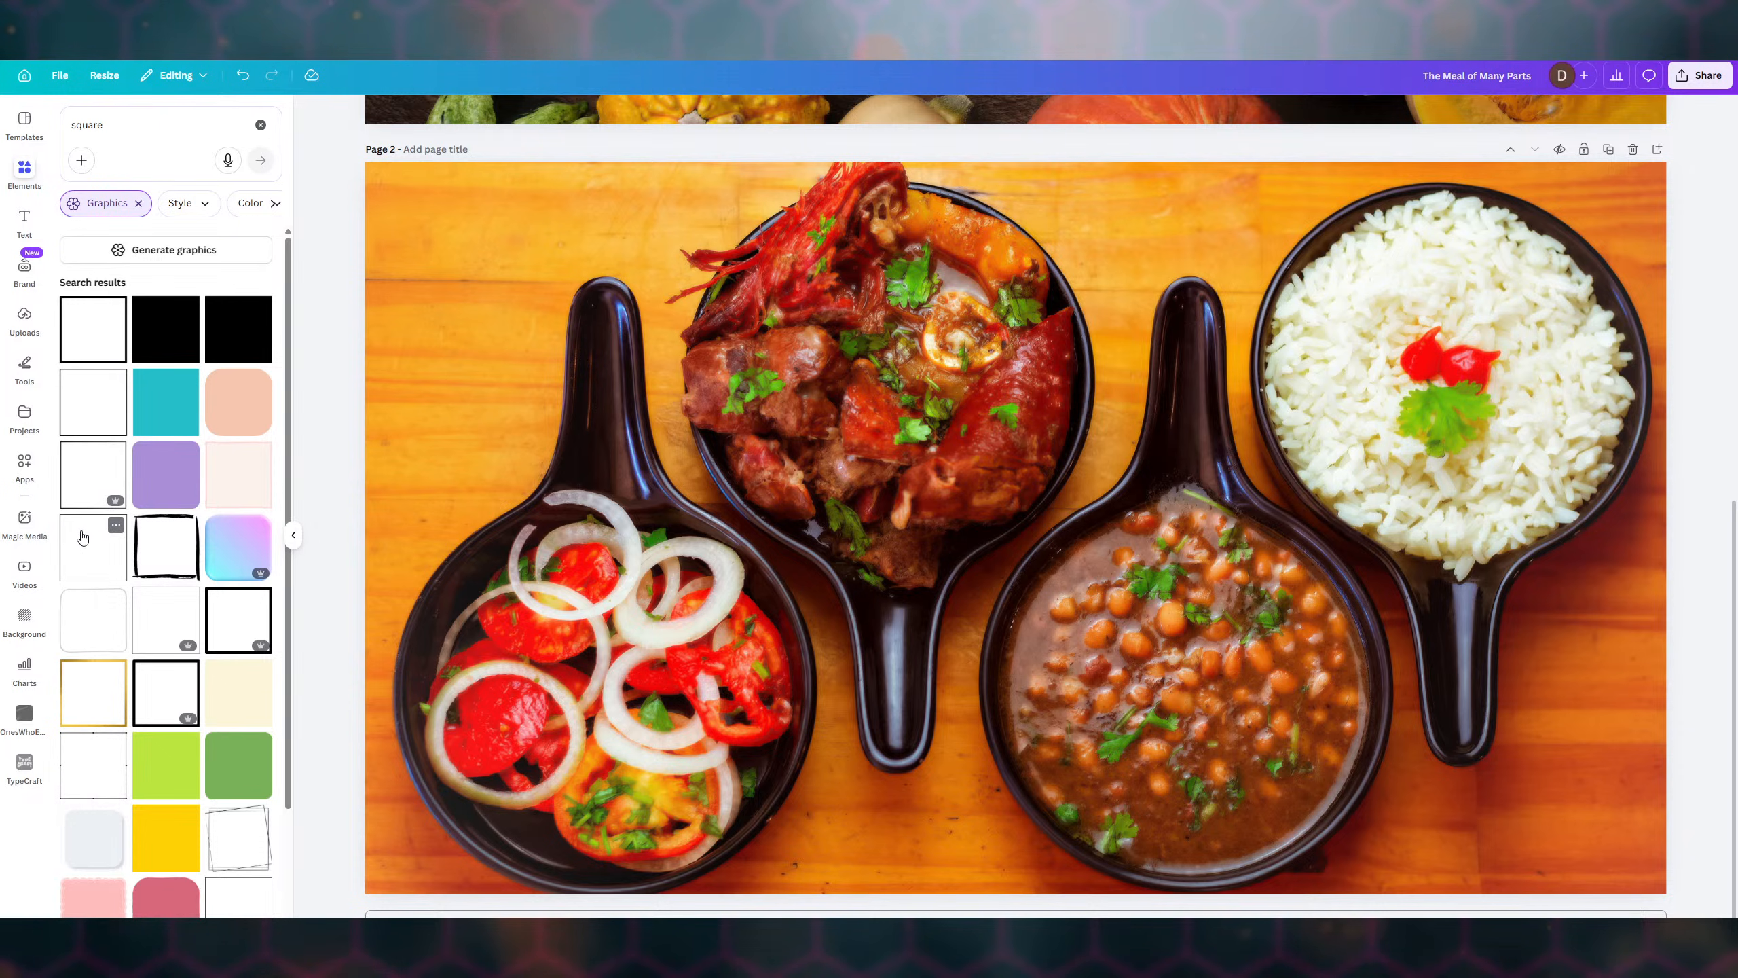
scroll(82, 537, down, 2)
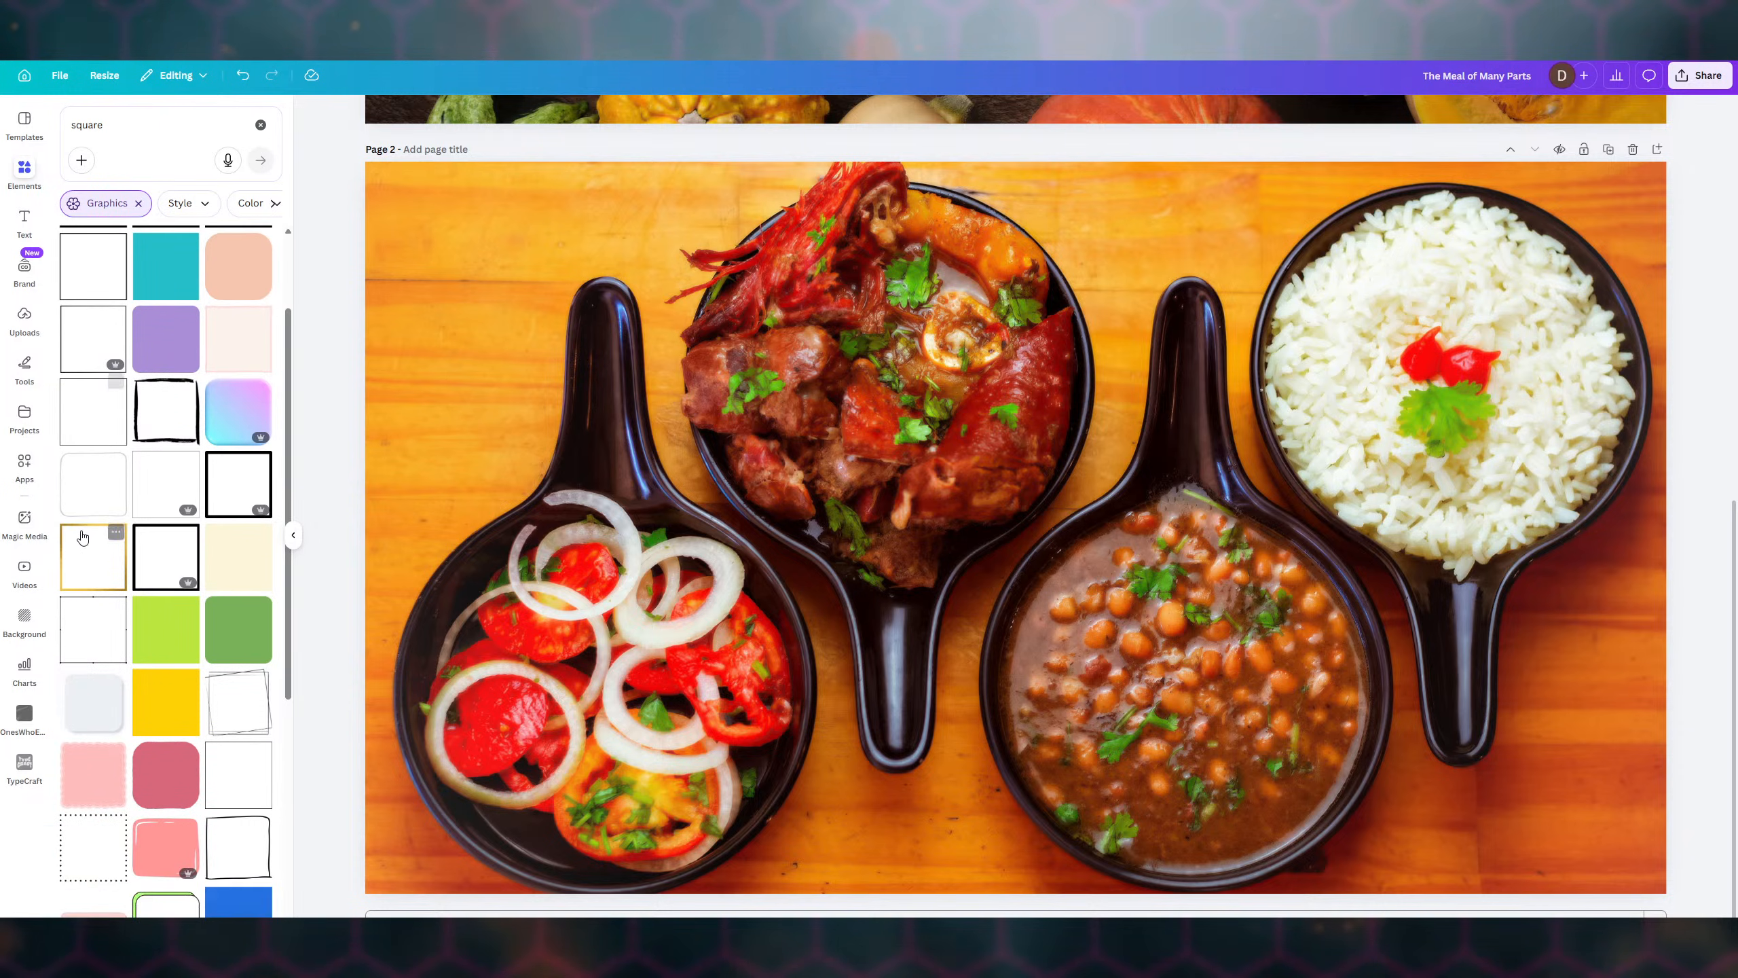
click(245, 491)
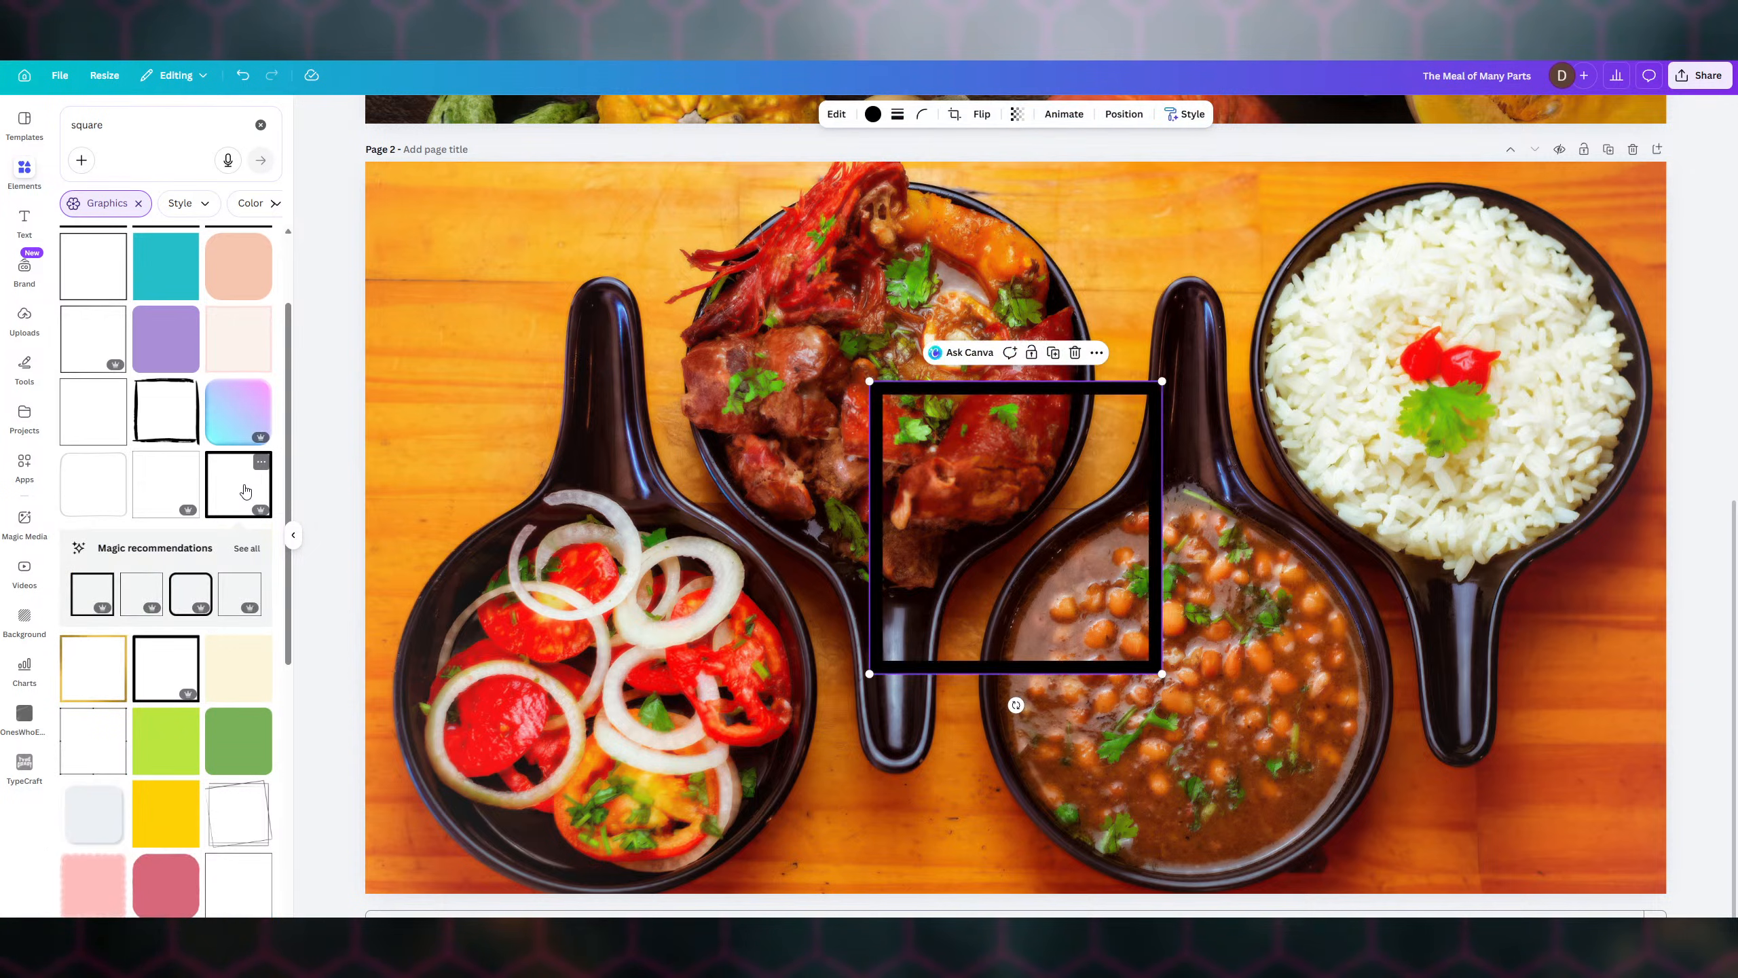
- Move the square frame to the photo's top-left and set corner rounding to 31
drag(1057, 524, 619, 329)
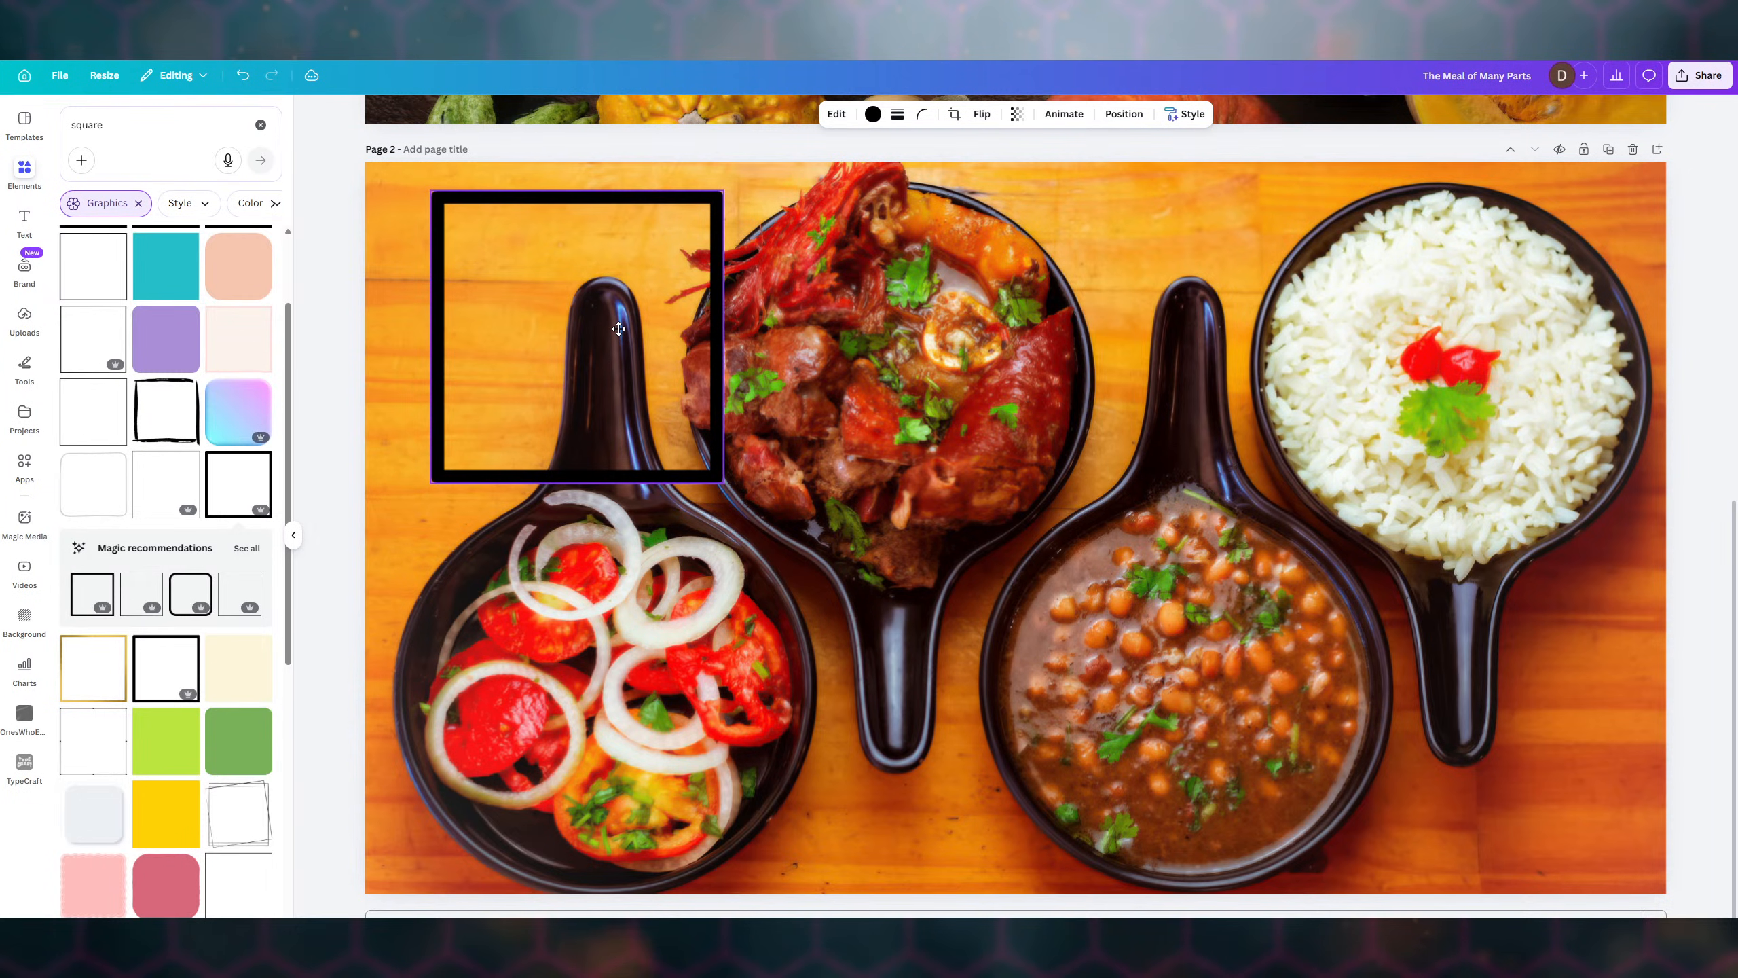
click(922, 114)
click(869, 173)
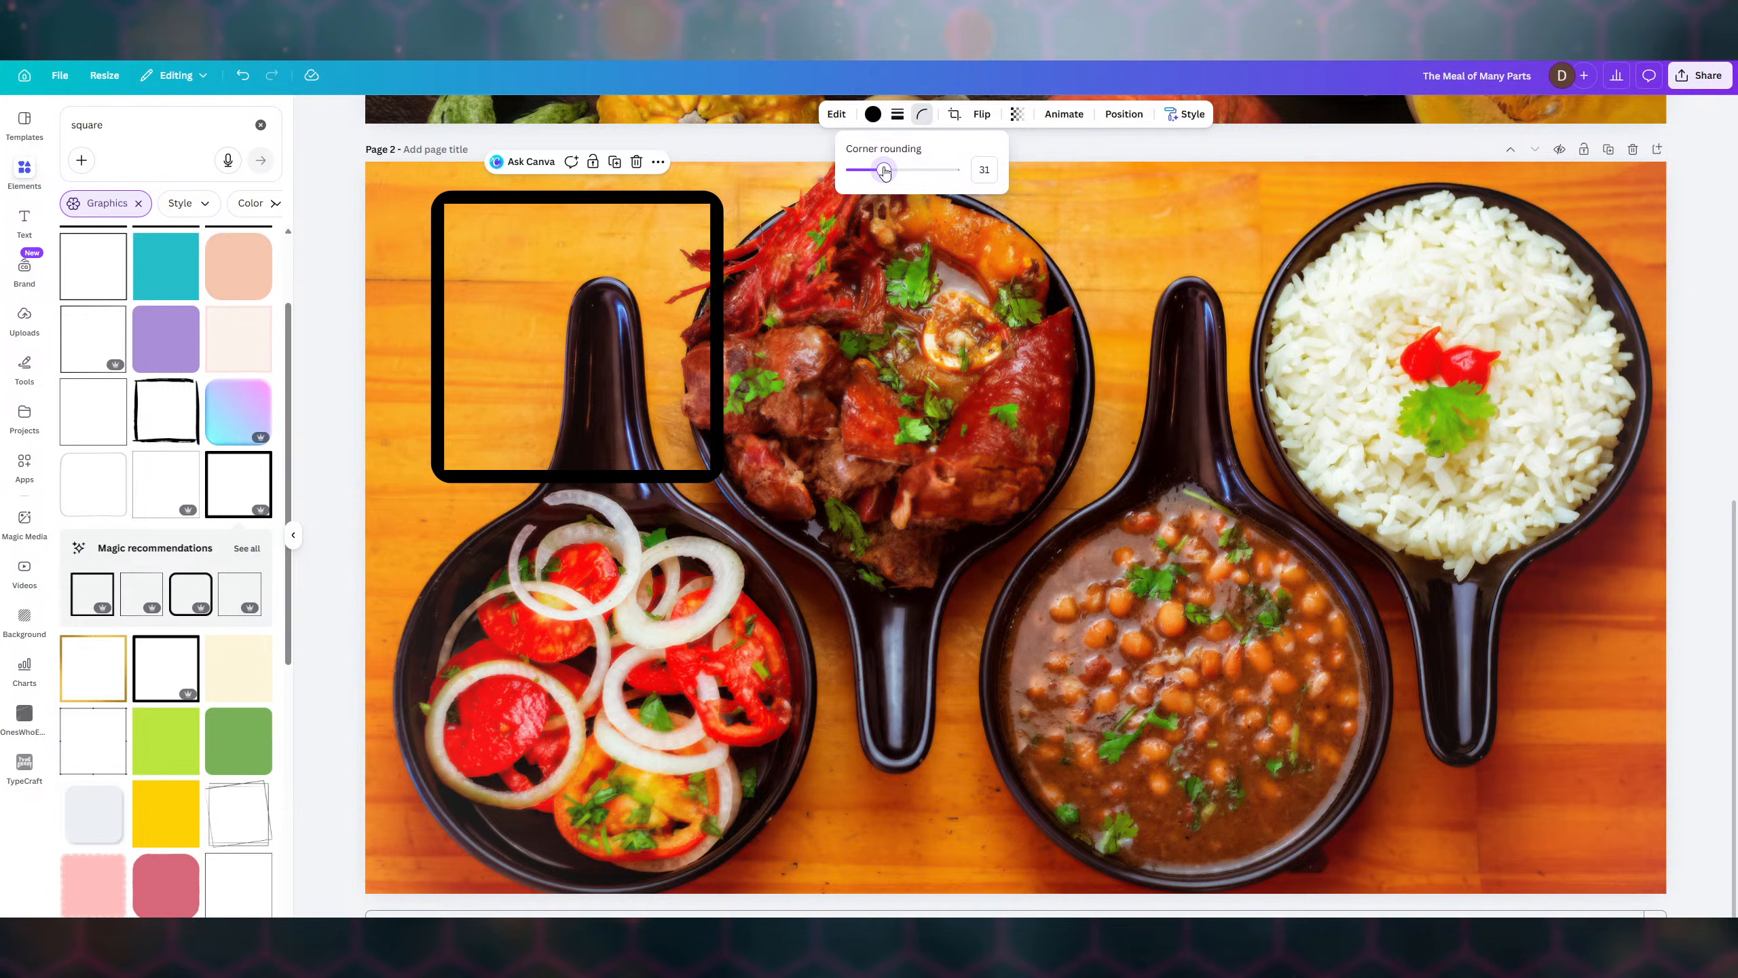
click(897, 120)
- Thicken the square's border to 29, then delete the square frame
click(897, 116)
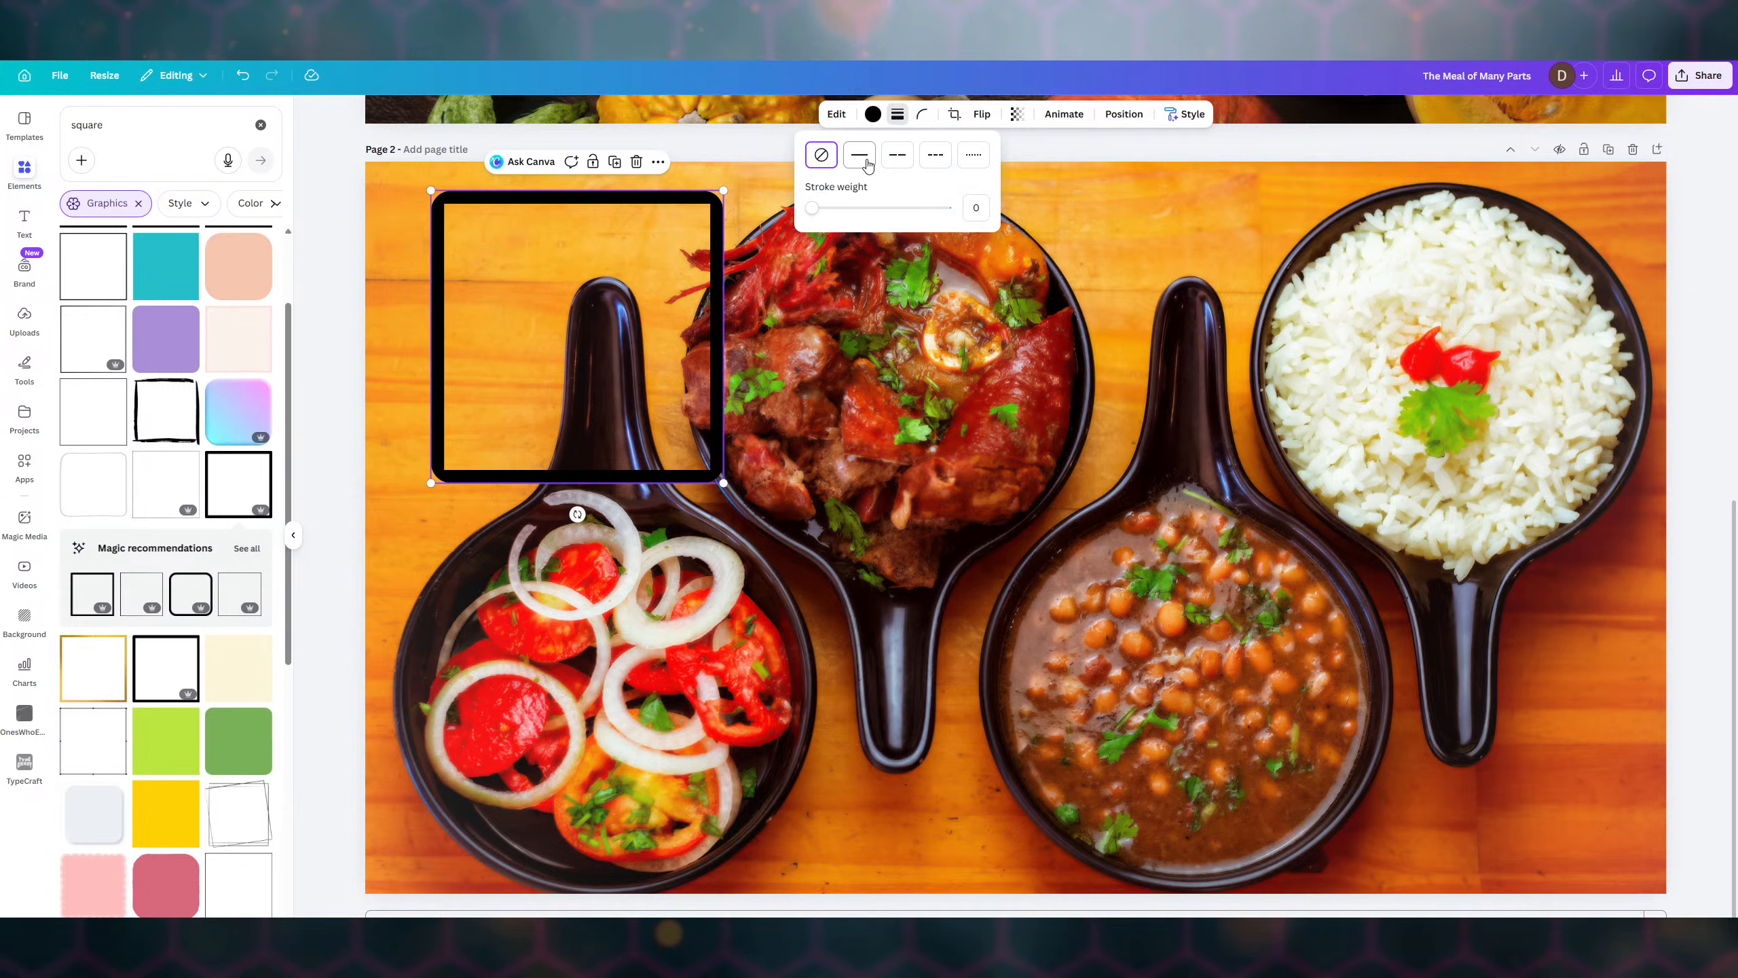
mouse_move(819, 210)
mouse_down()
mouse_move(851, 209)
mouse_move(801, 206)
mouse_up()
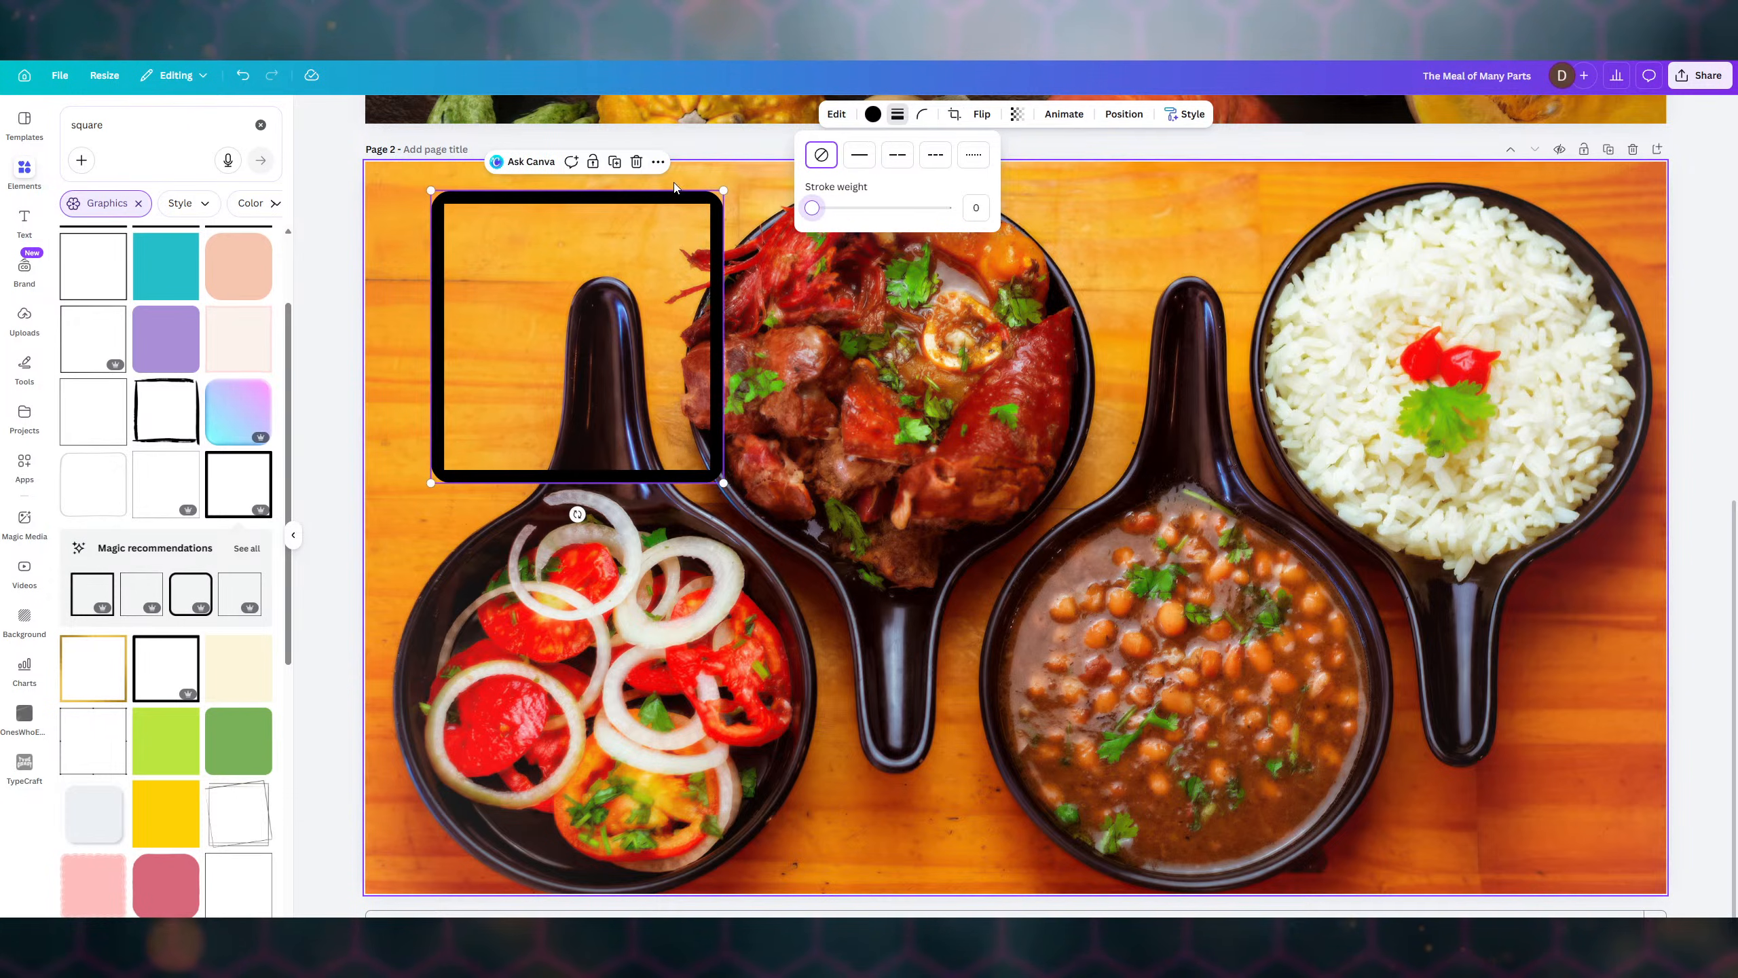
click(676, 203)
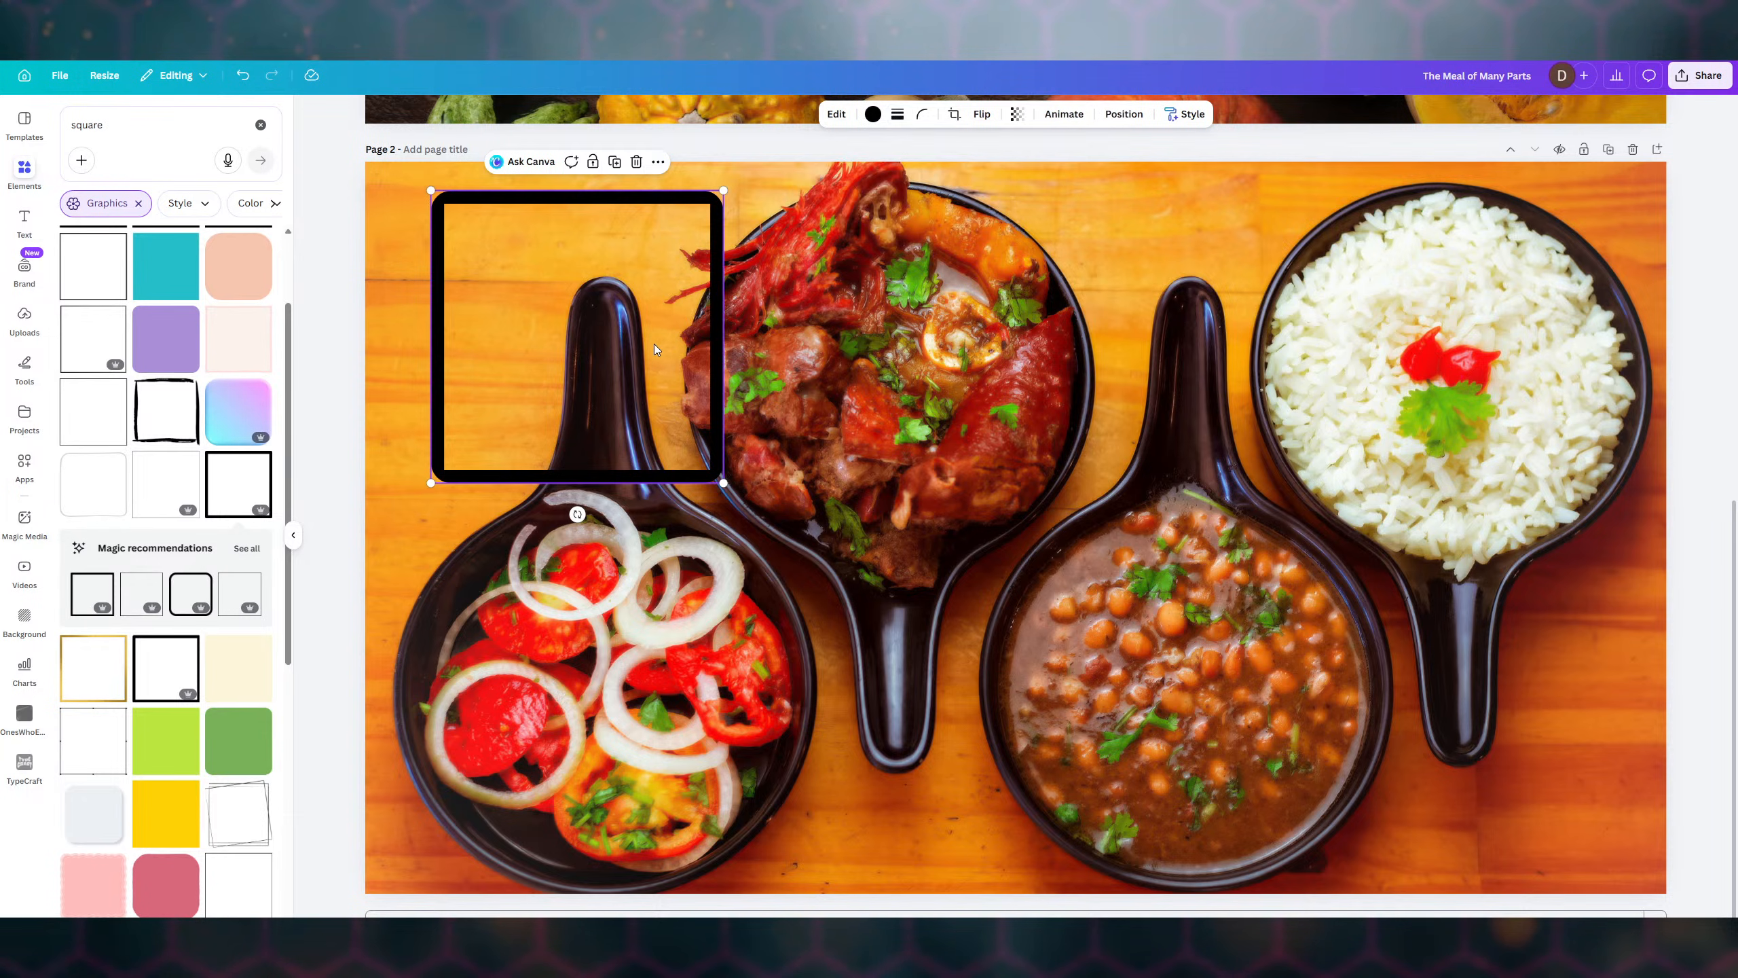
key(Delete)
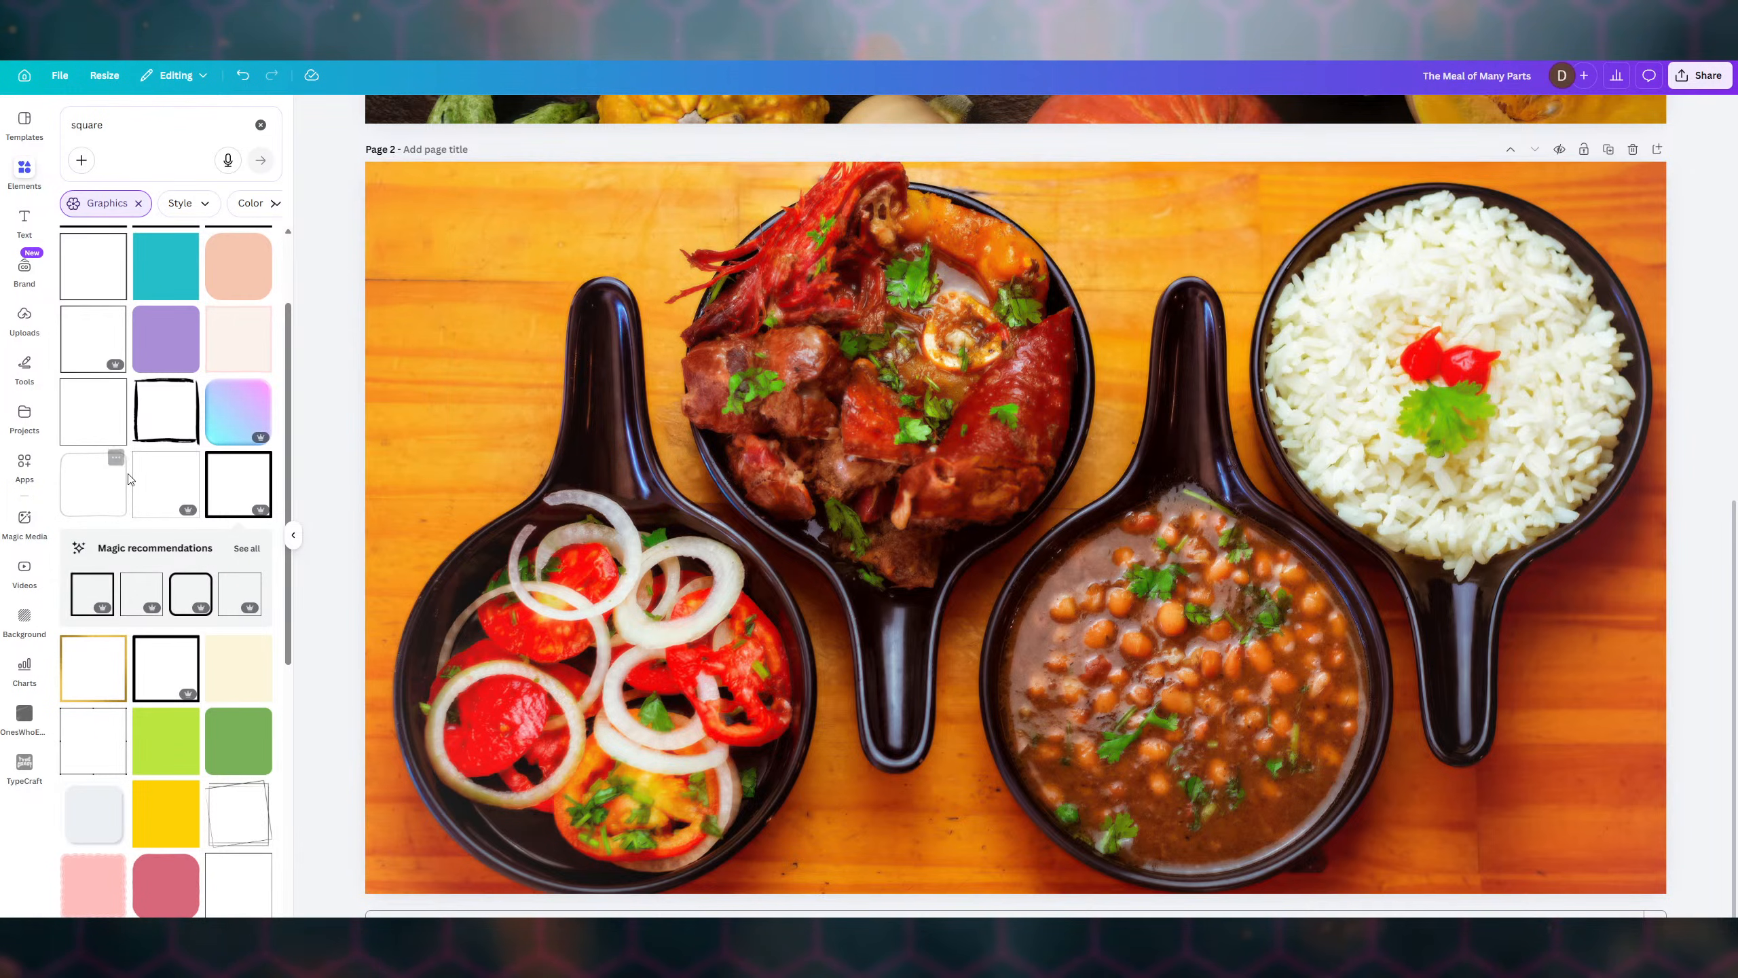
- Add a rounded-square outline graphic from Elements onto the page 2 photo
scroll(155, 497, down, 2)
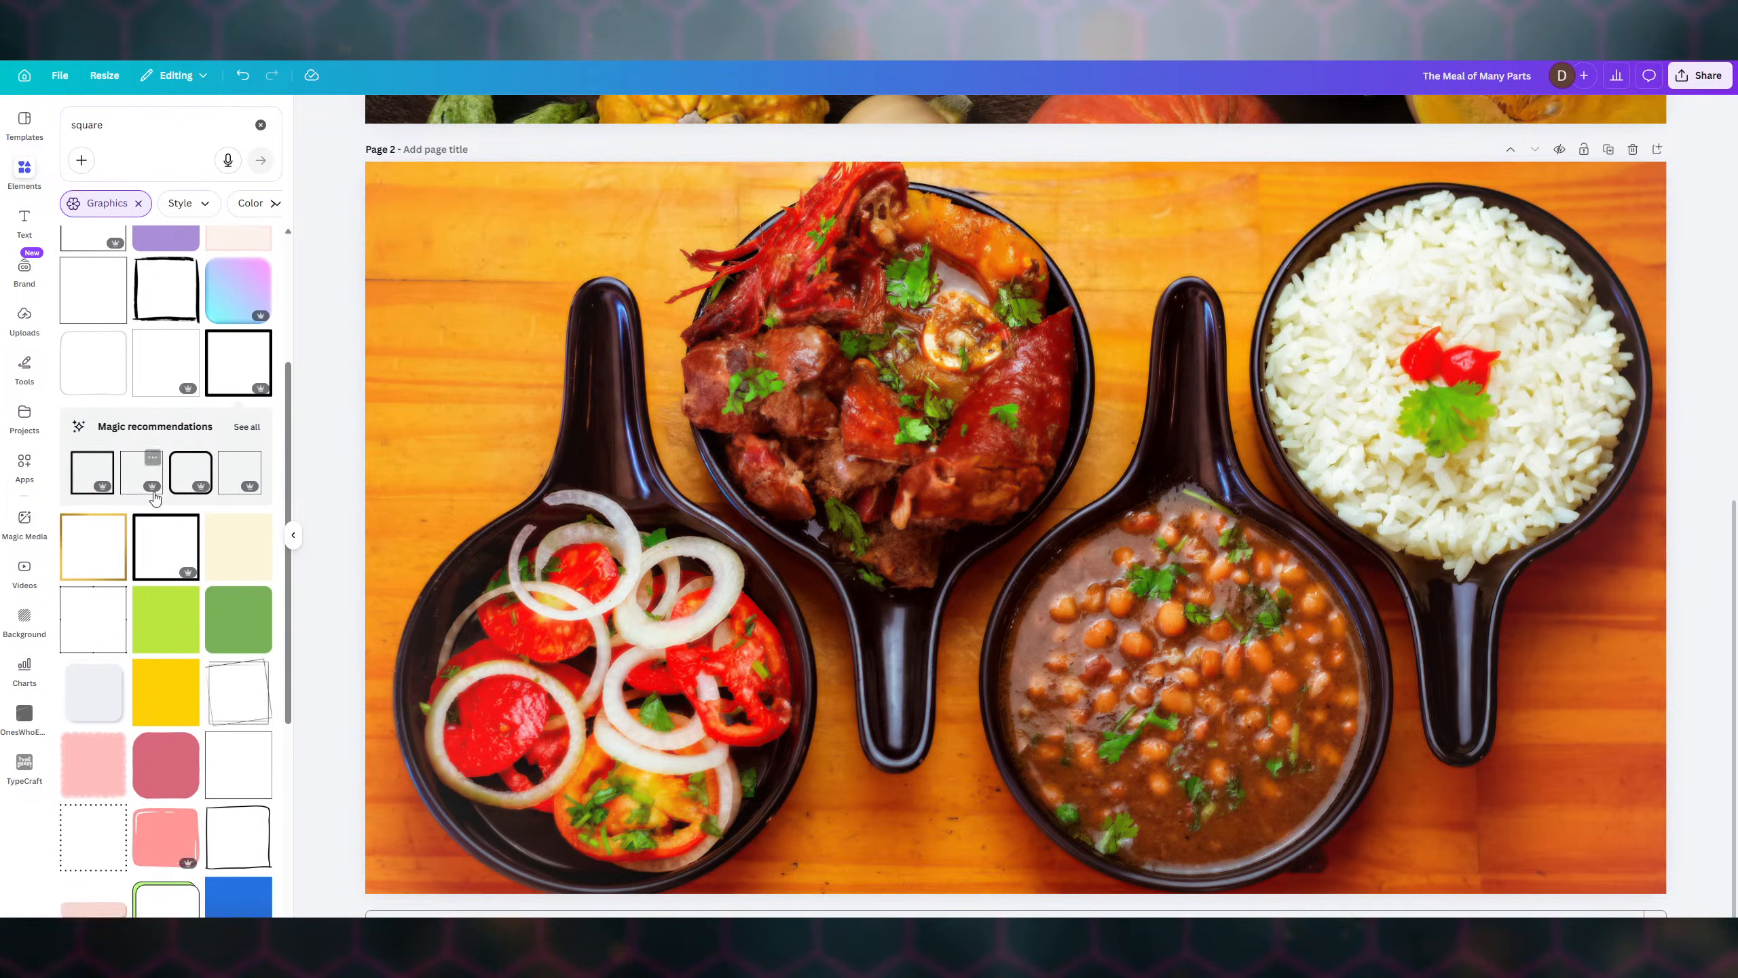
scroll(155, 498, down, 7)
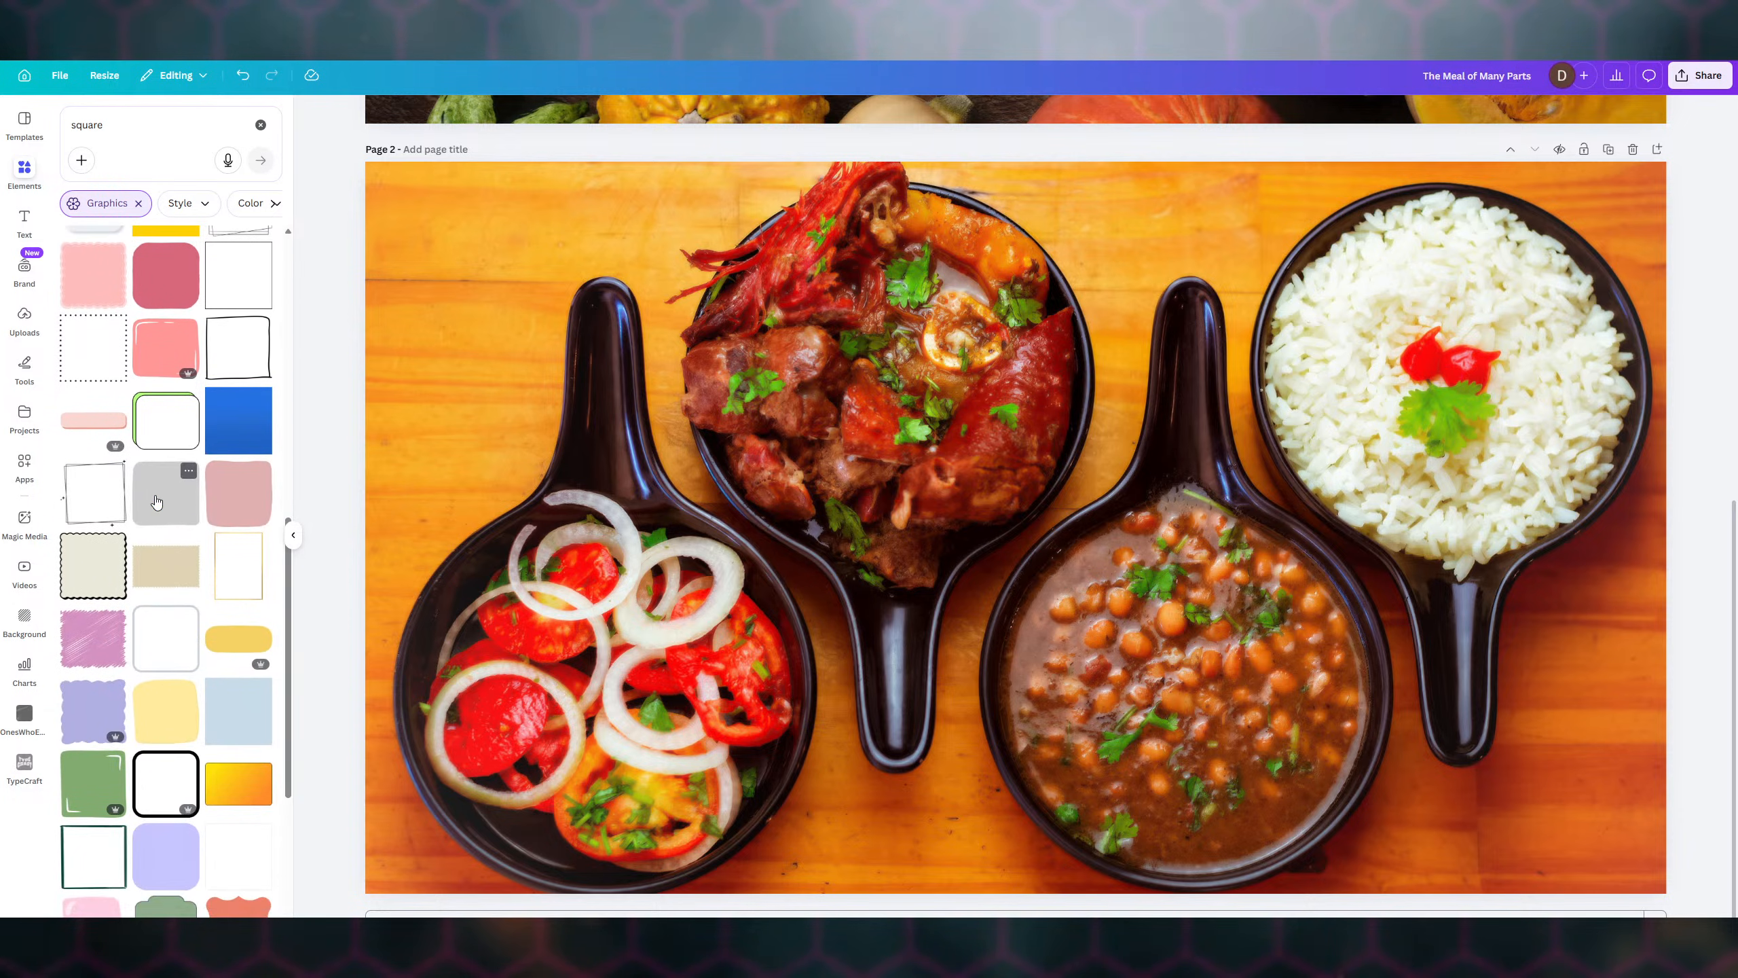
scroll(156, 501, down, 4)
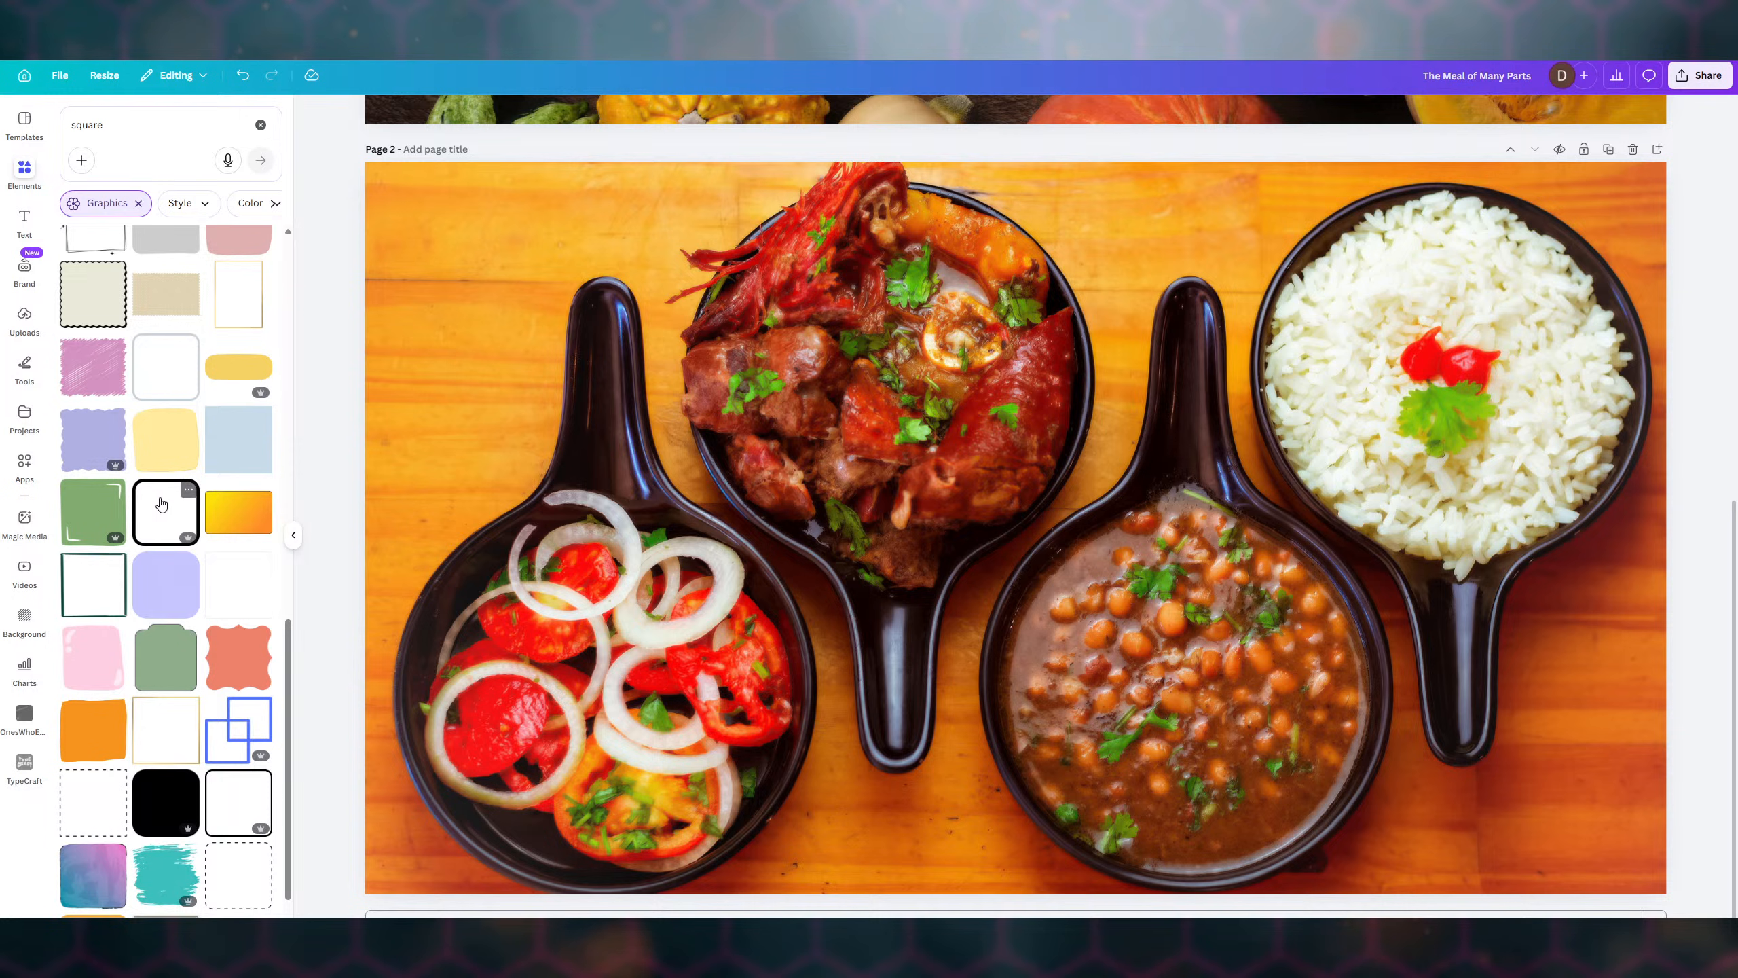
click(161, 504)
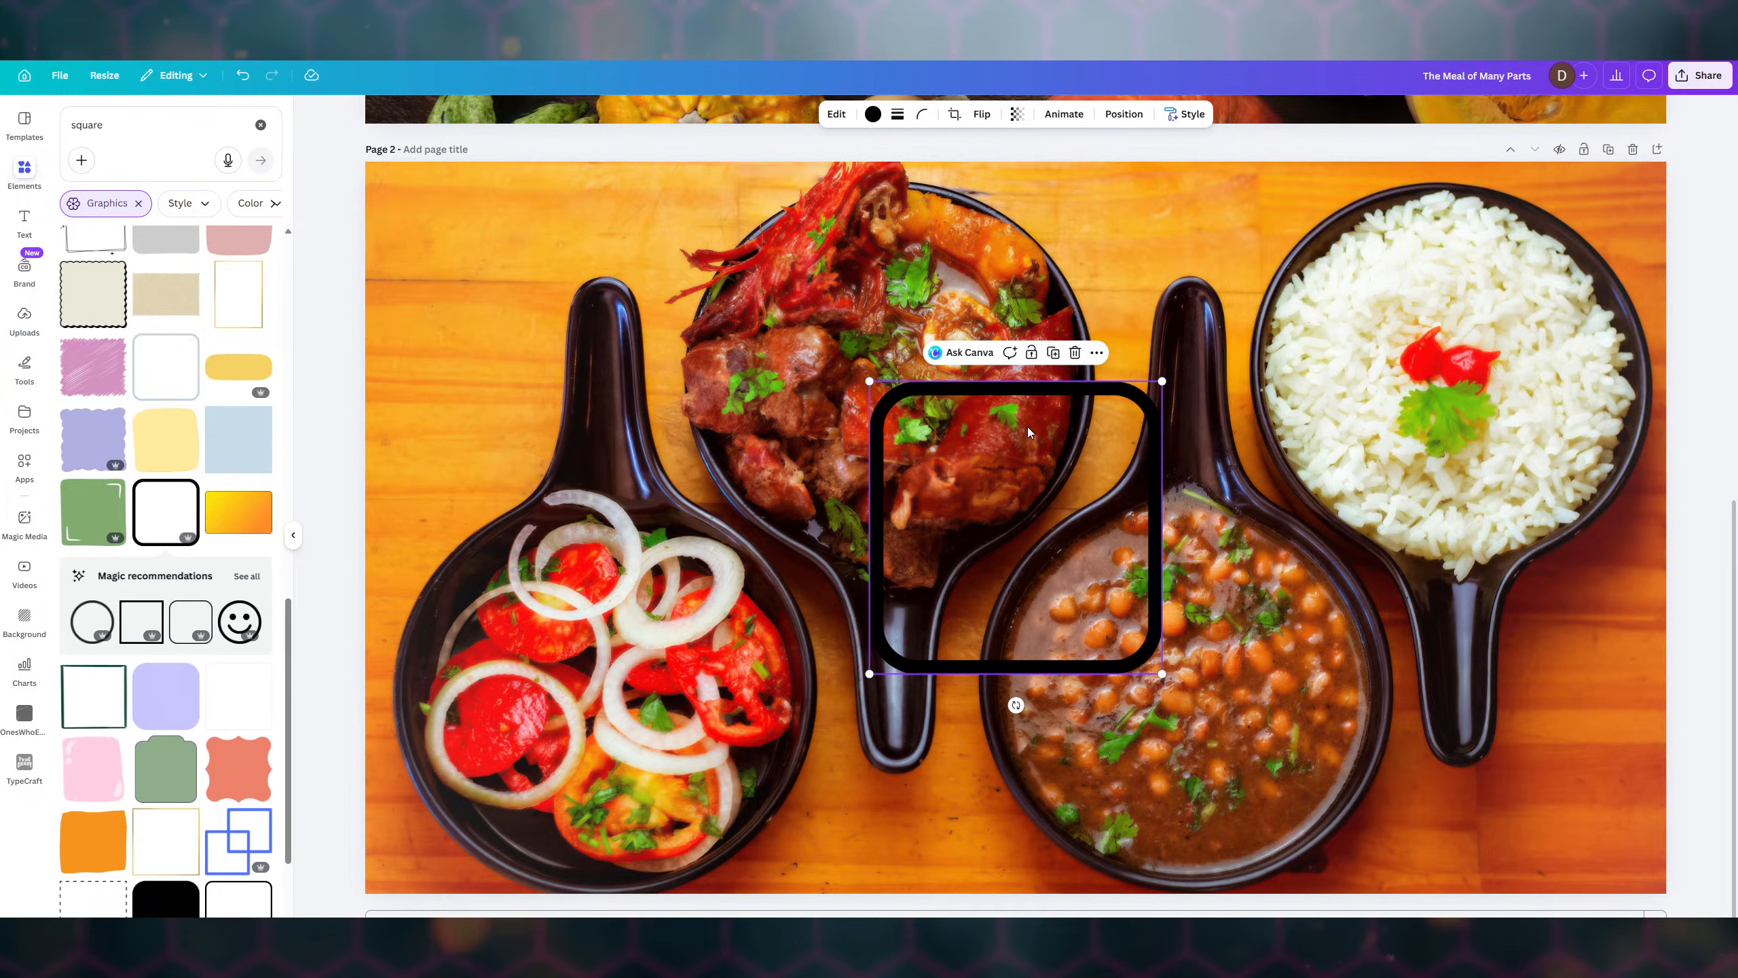
- Colour the outline's border deep orange, after briefly trying purple
click(869, 120)
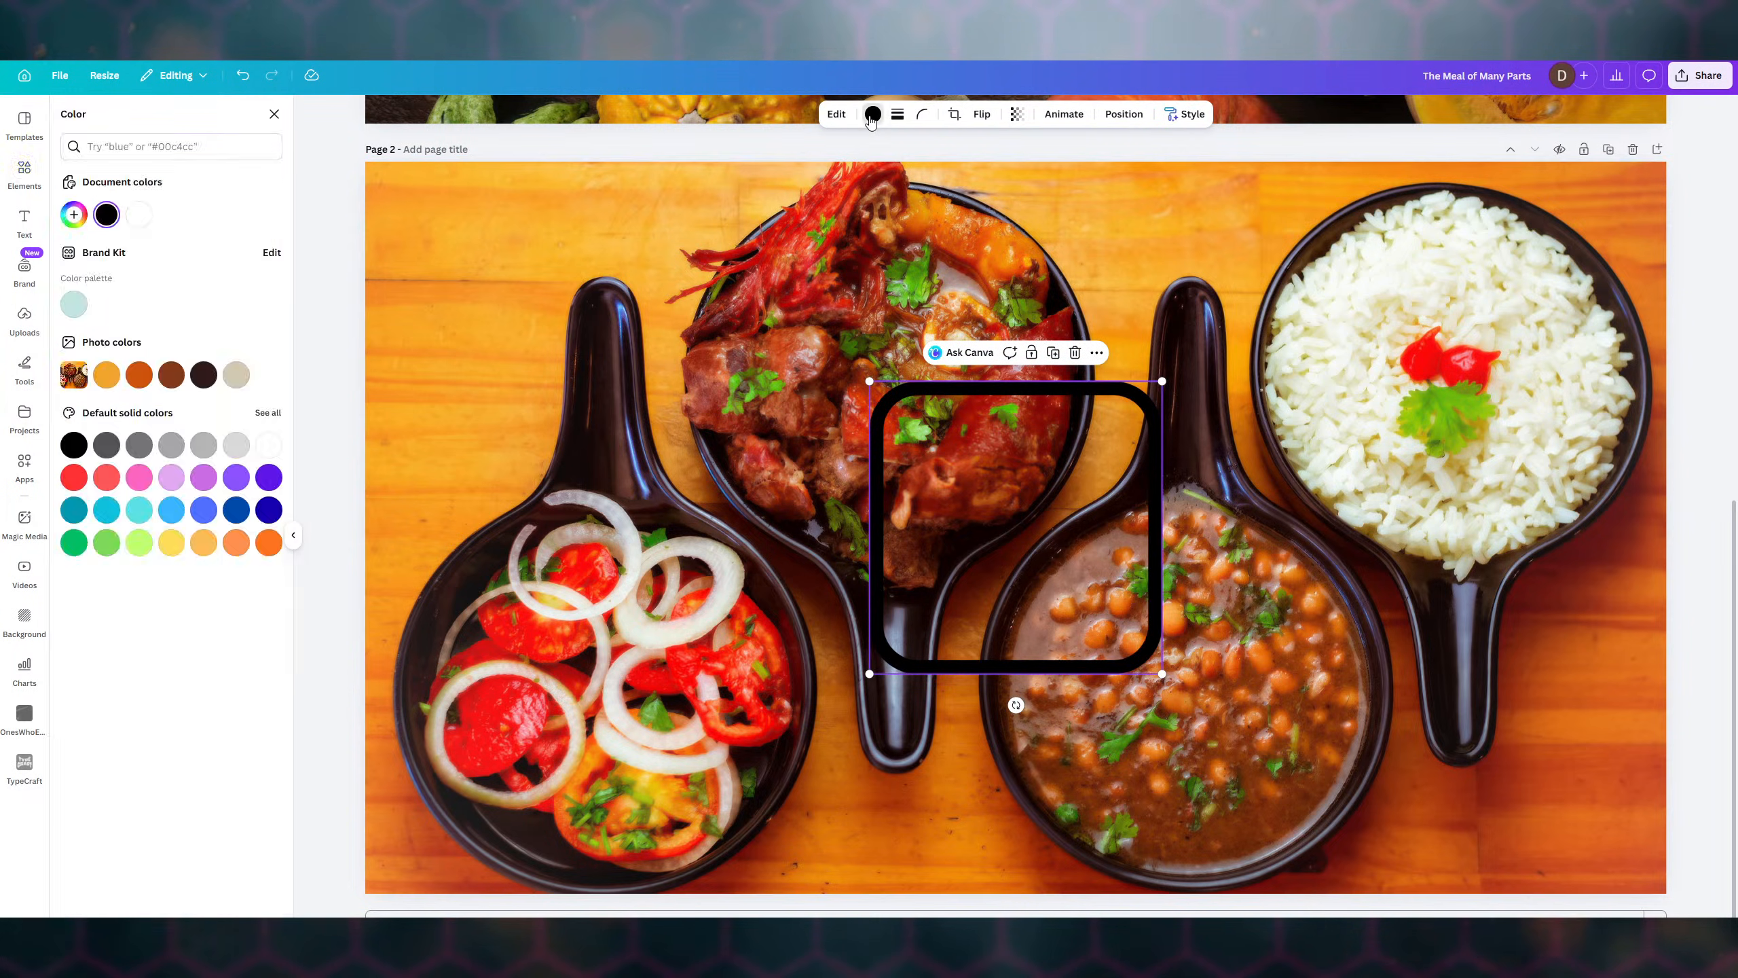
click(236, 543)
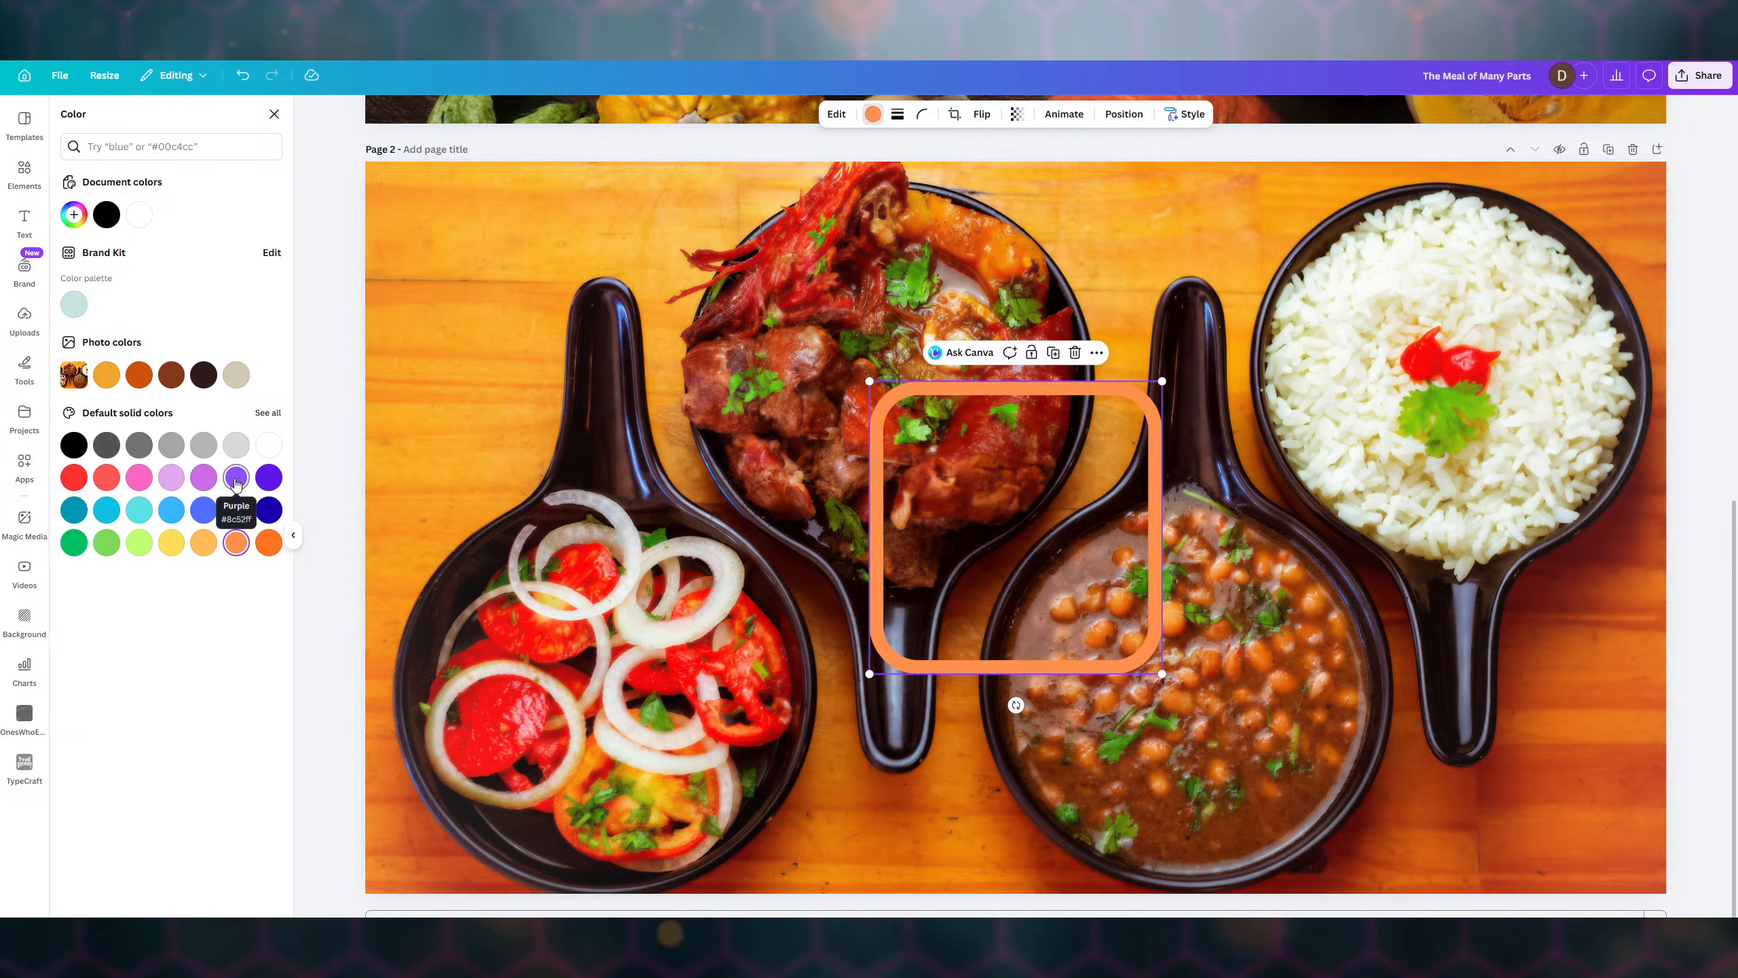
click(202, 479)
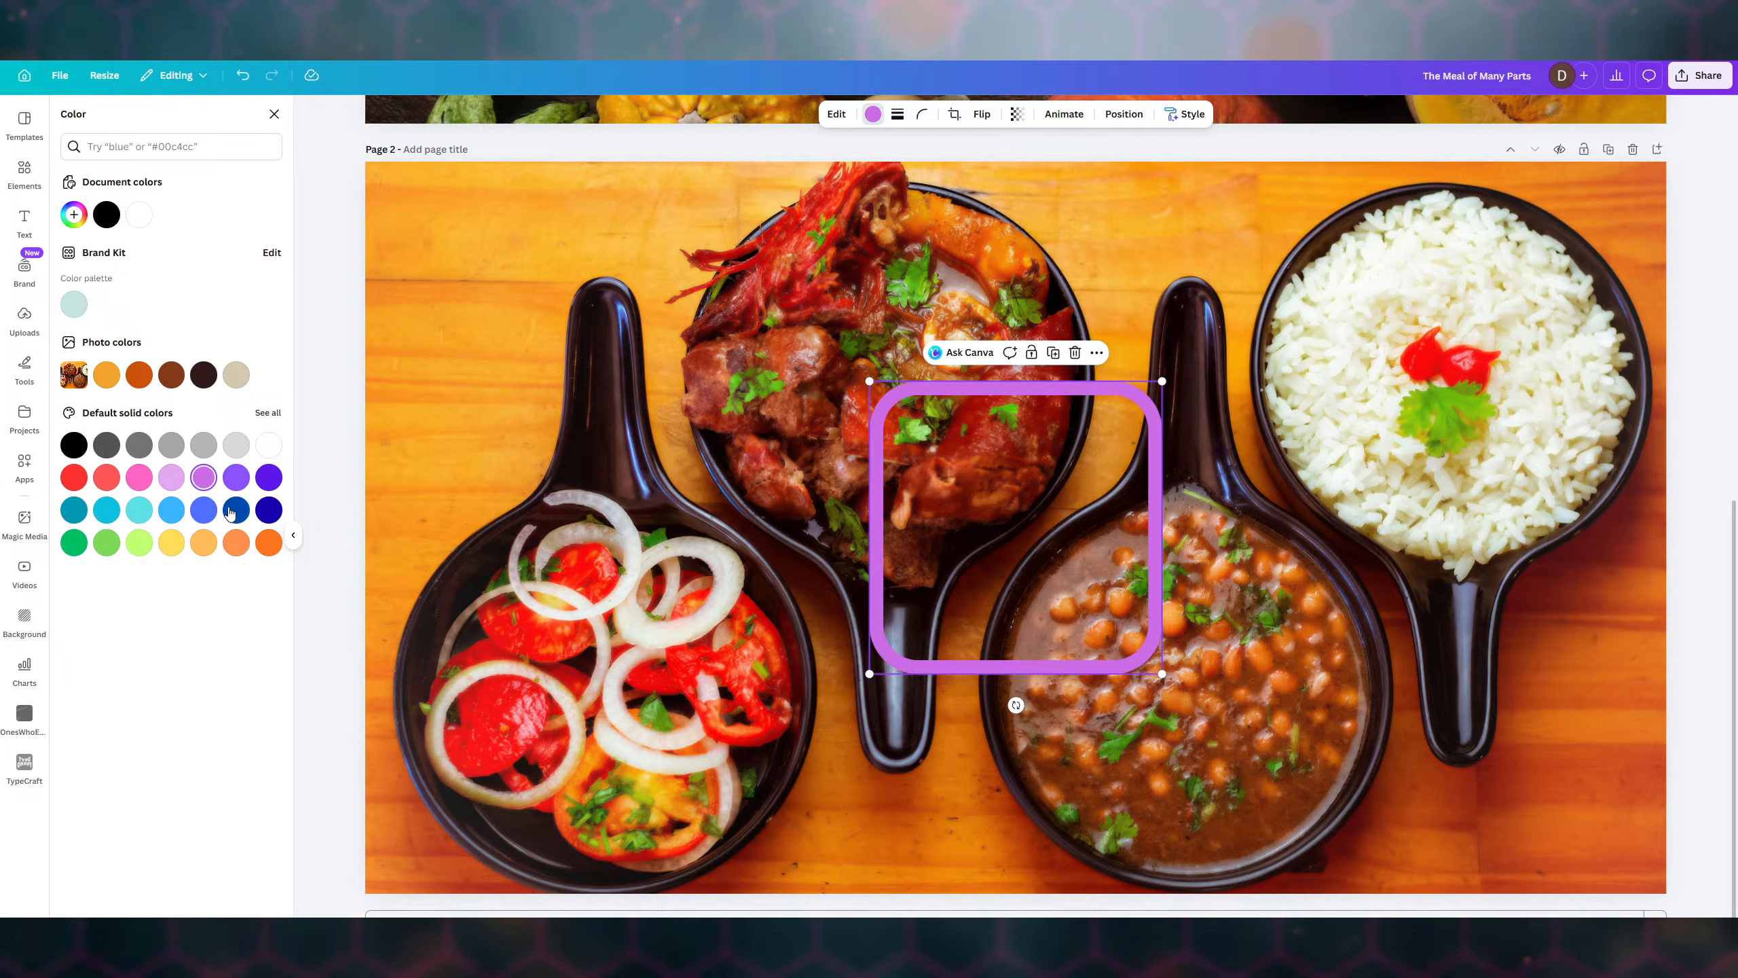
click(236, 543)
click(269, 543)
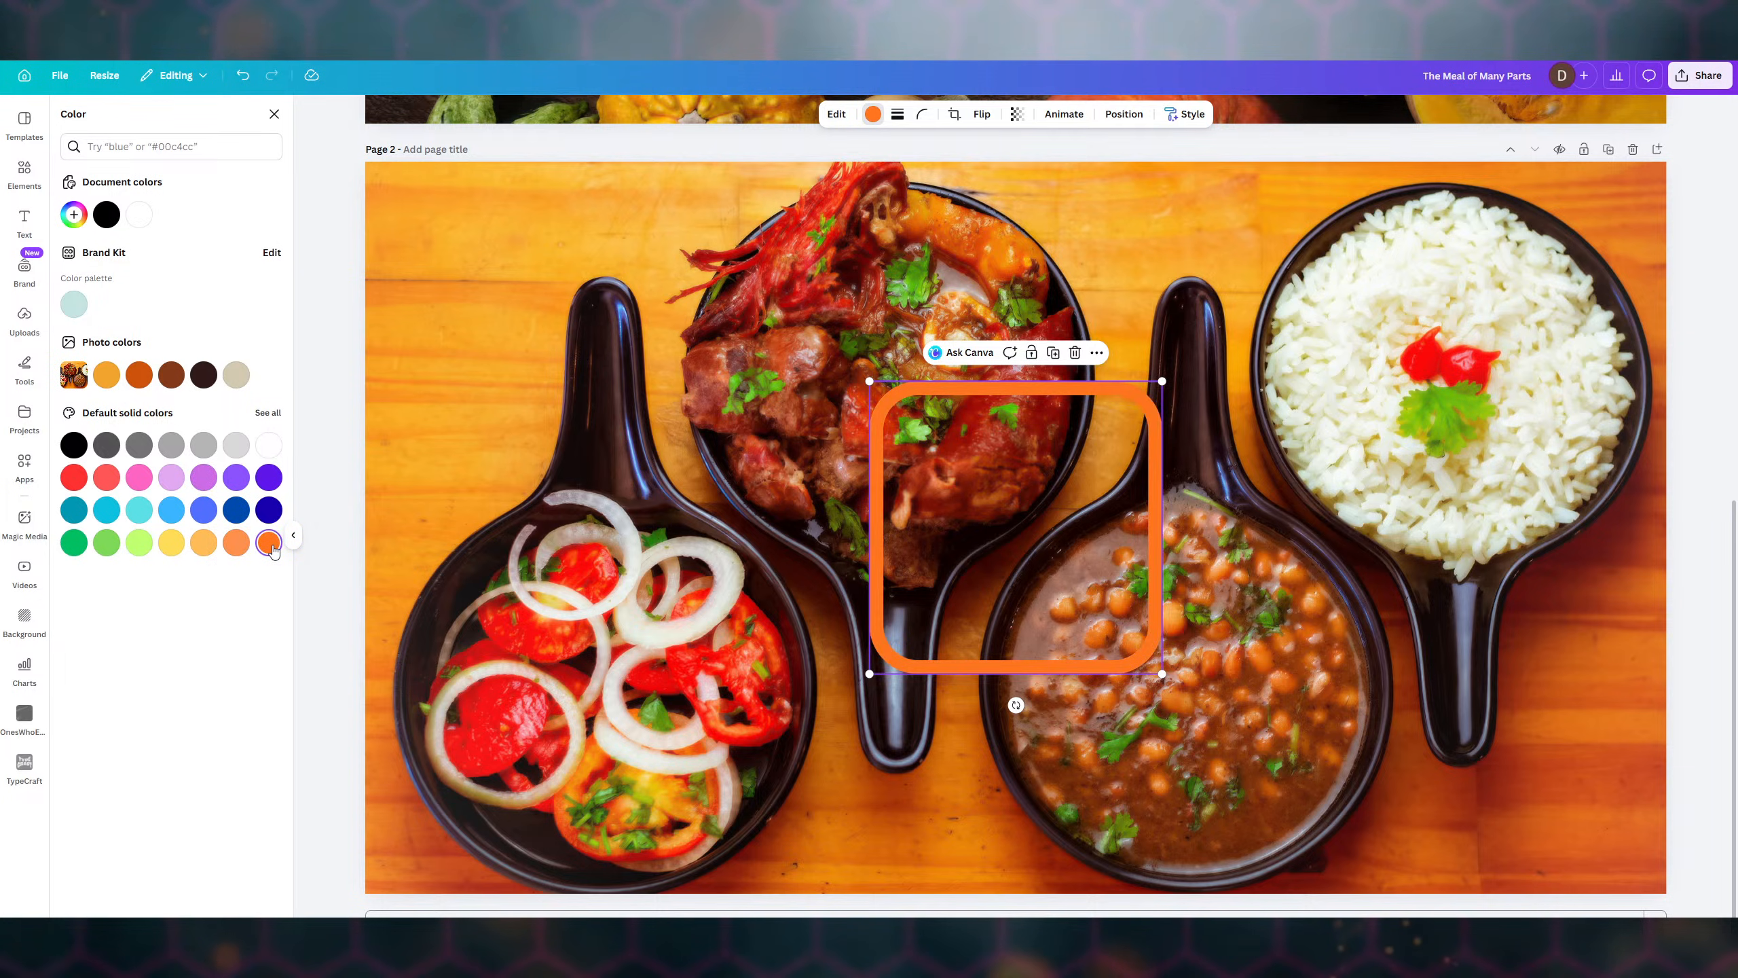
- Move the orange square over the top-left spoon and resize it to 379 × 379
drag(1081, 389, 623, 193)
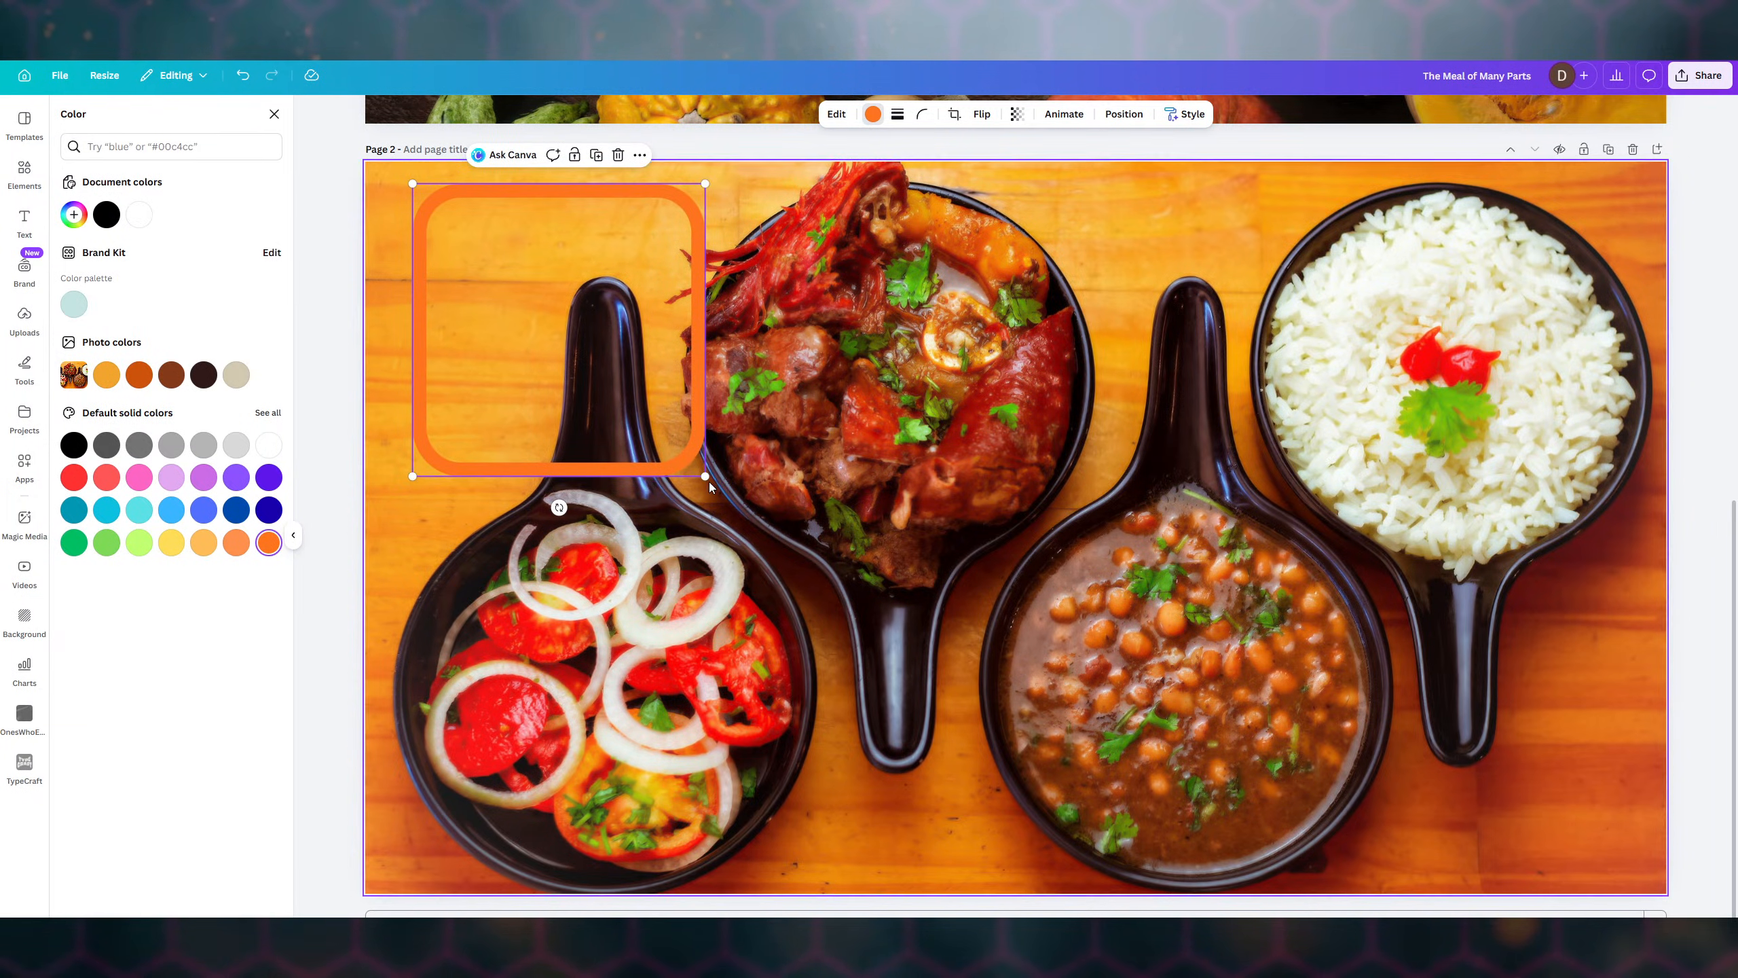
drag(705, 476, 669, 438)
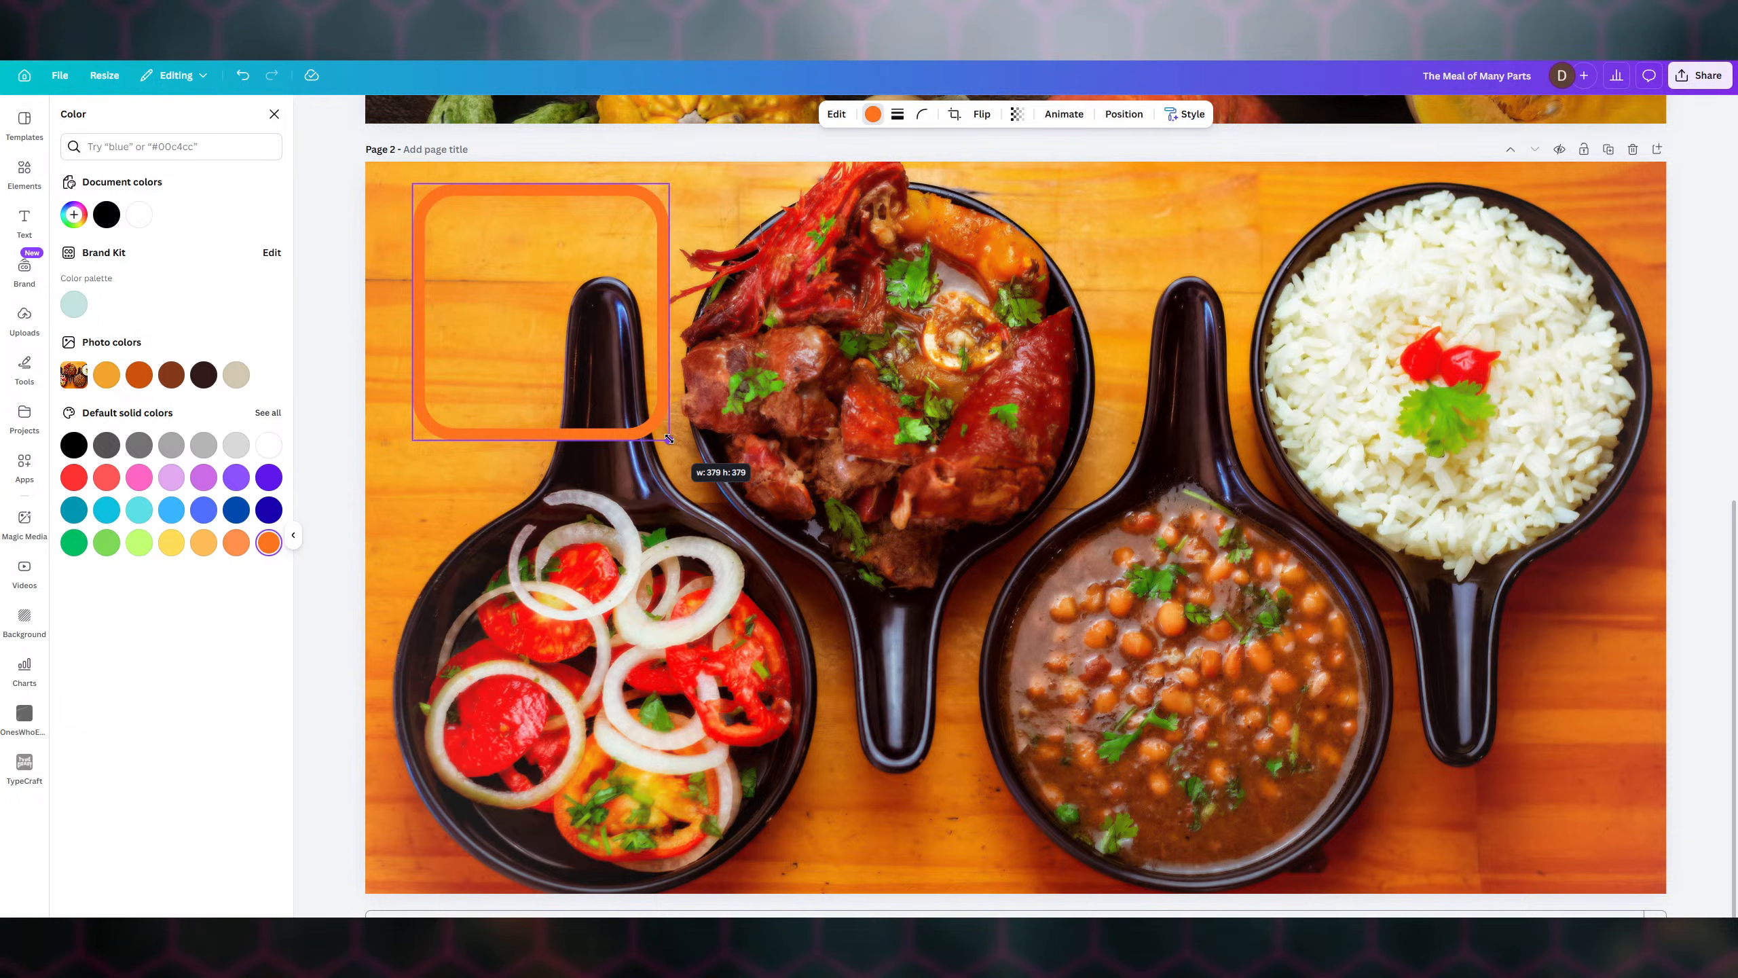
drag(668, 437, 669, 438)
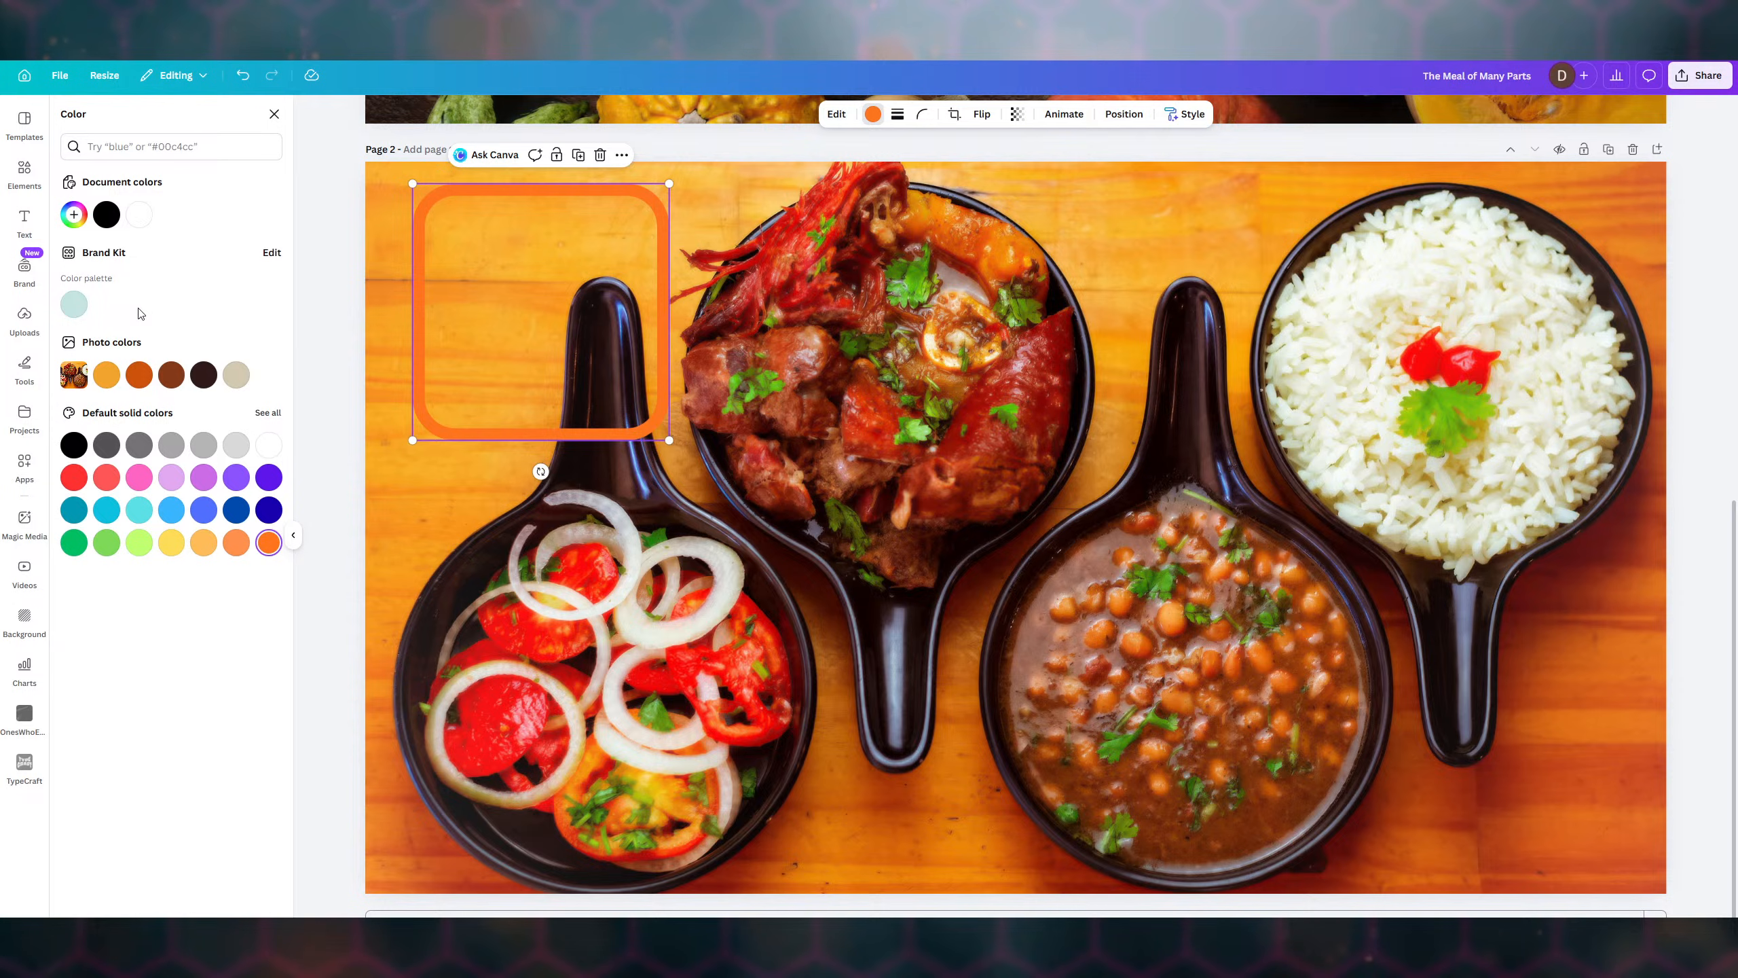
- Add a straight line with the Line tool and colour its stroke orange
click(25, 370)
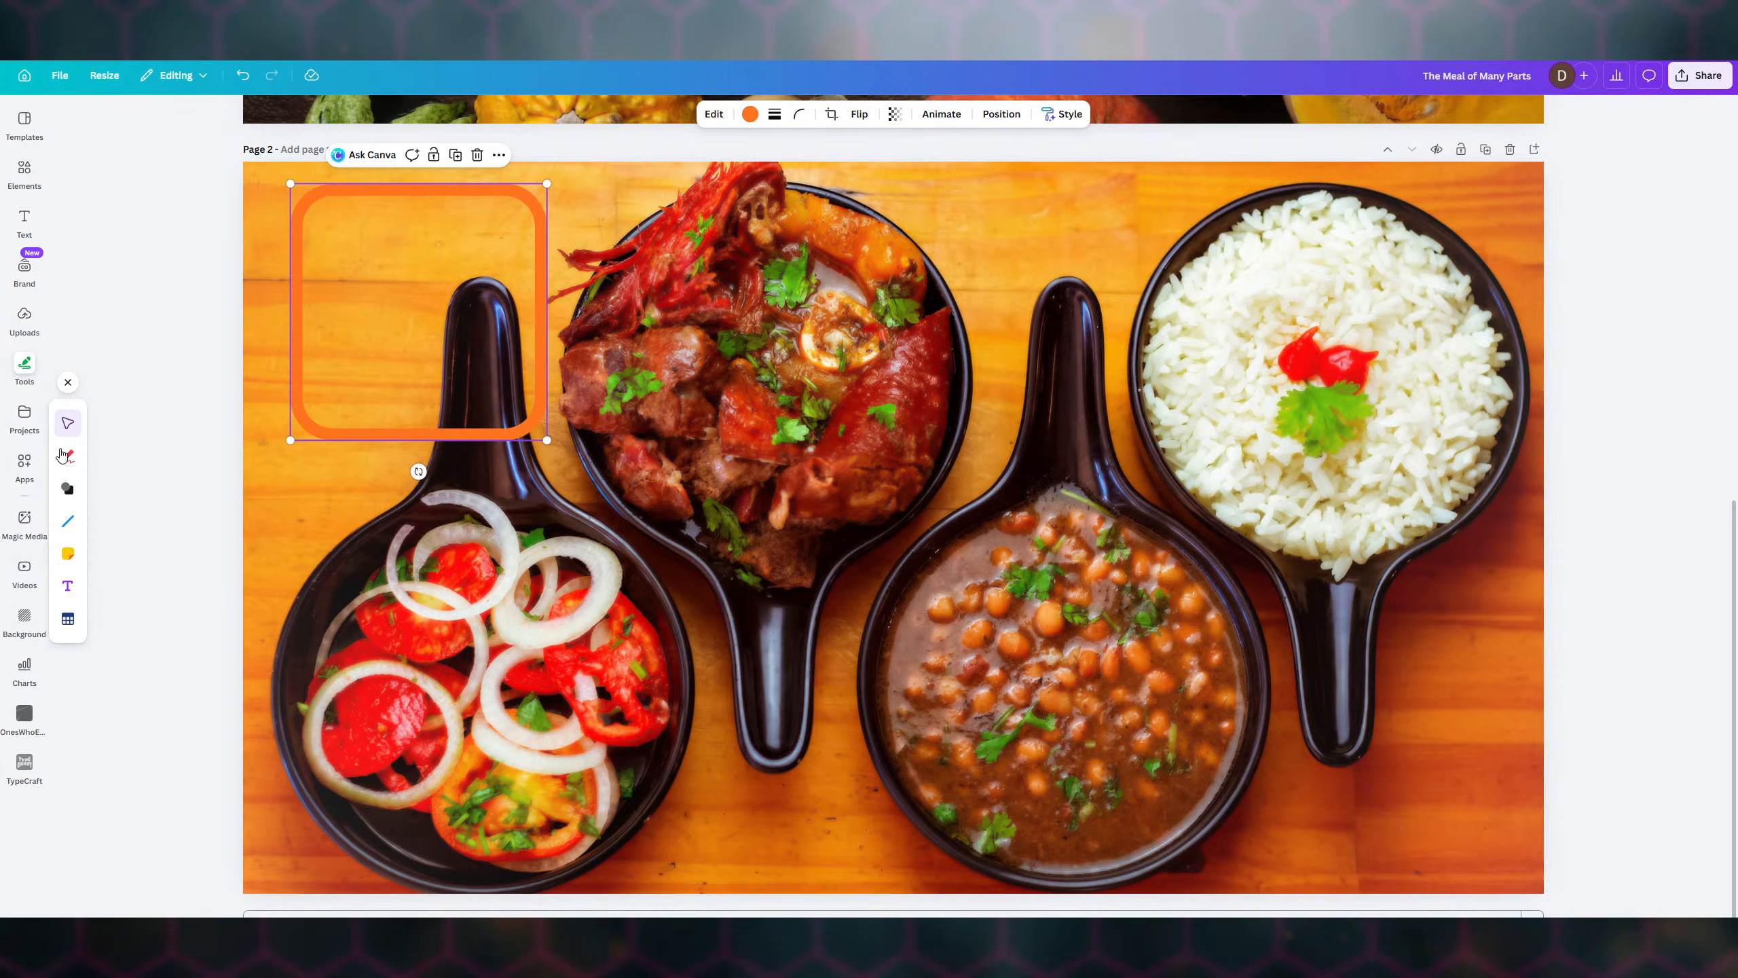
click(68, 518)
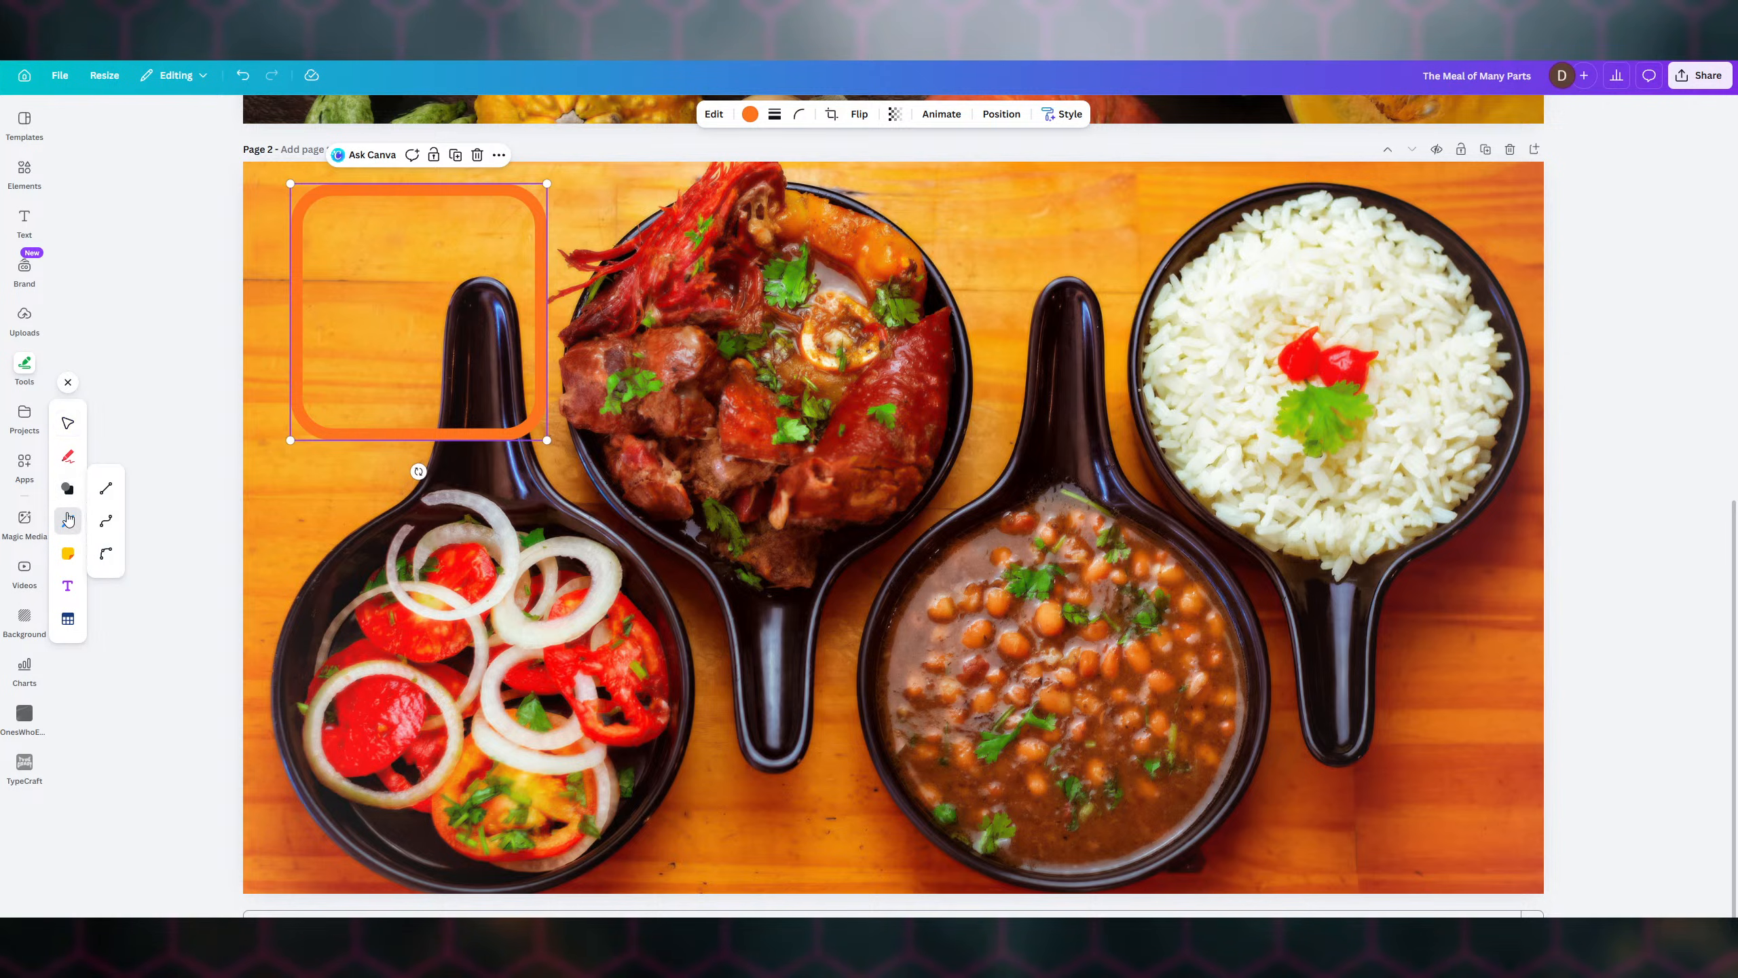
click(107, 488)
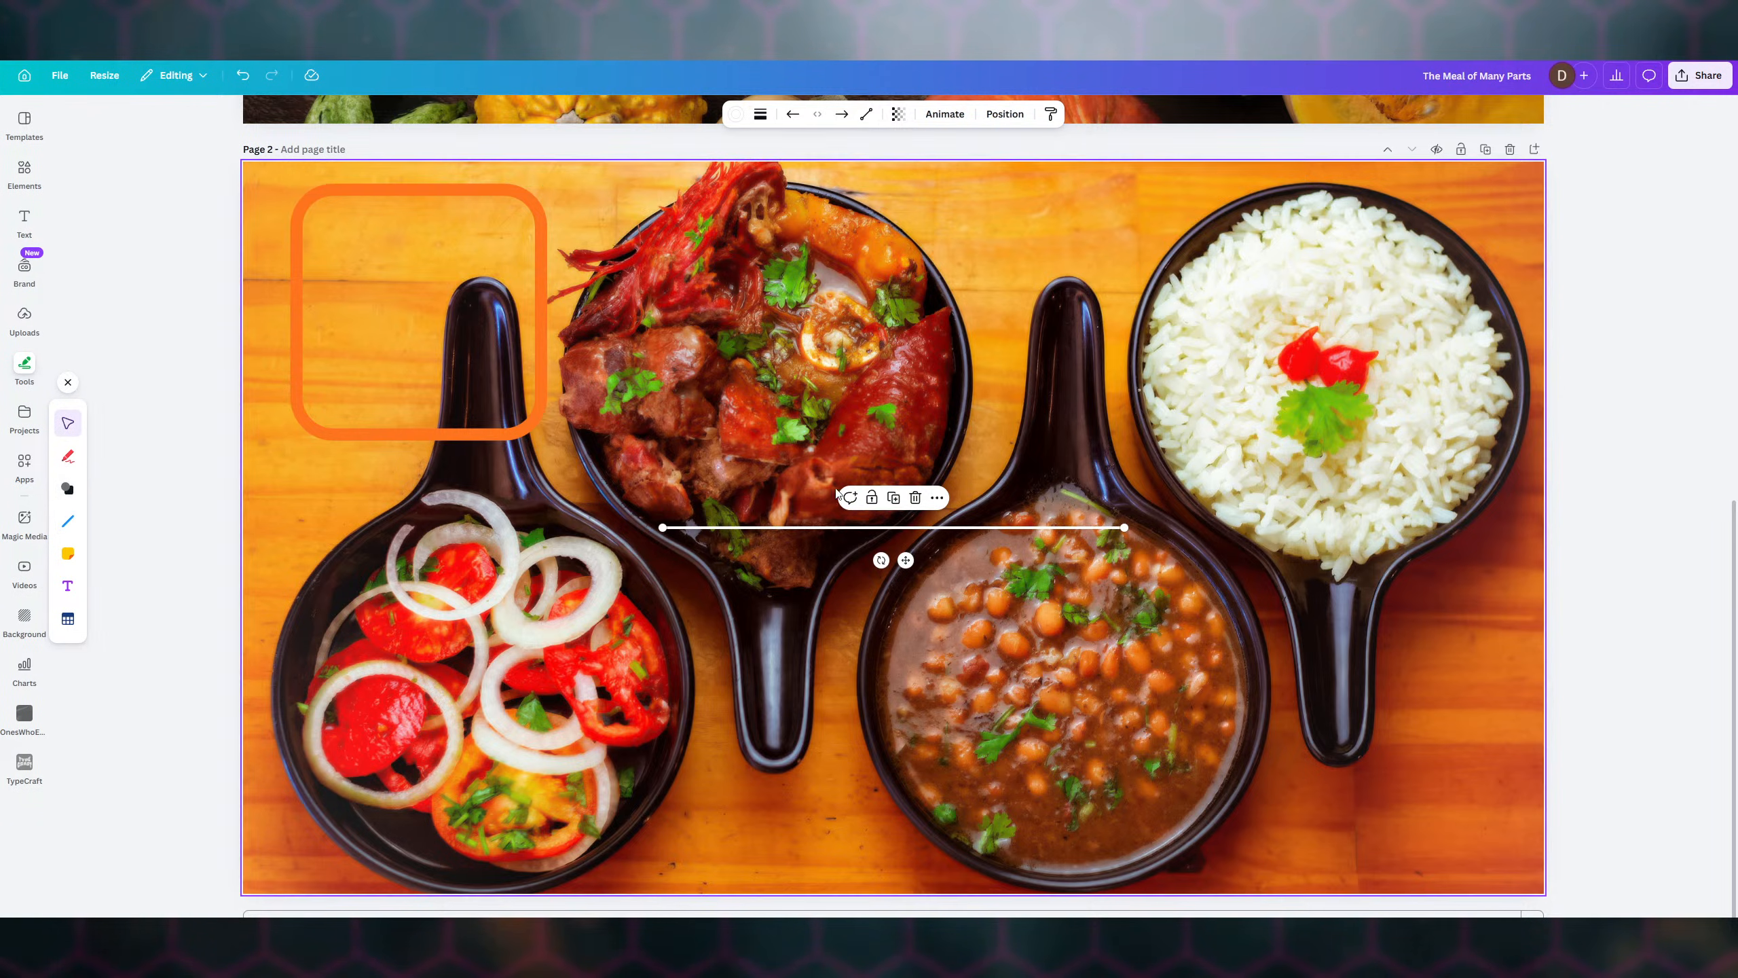
click(735, 114)
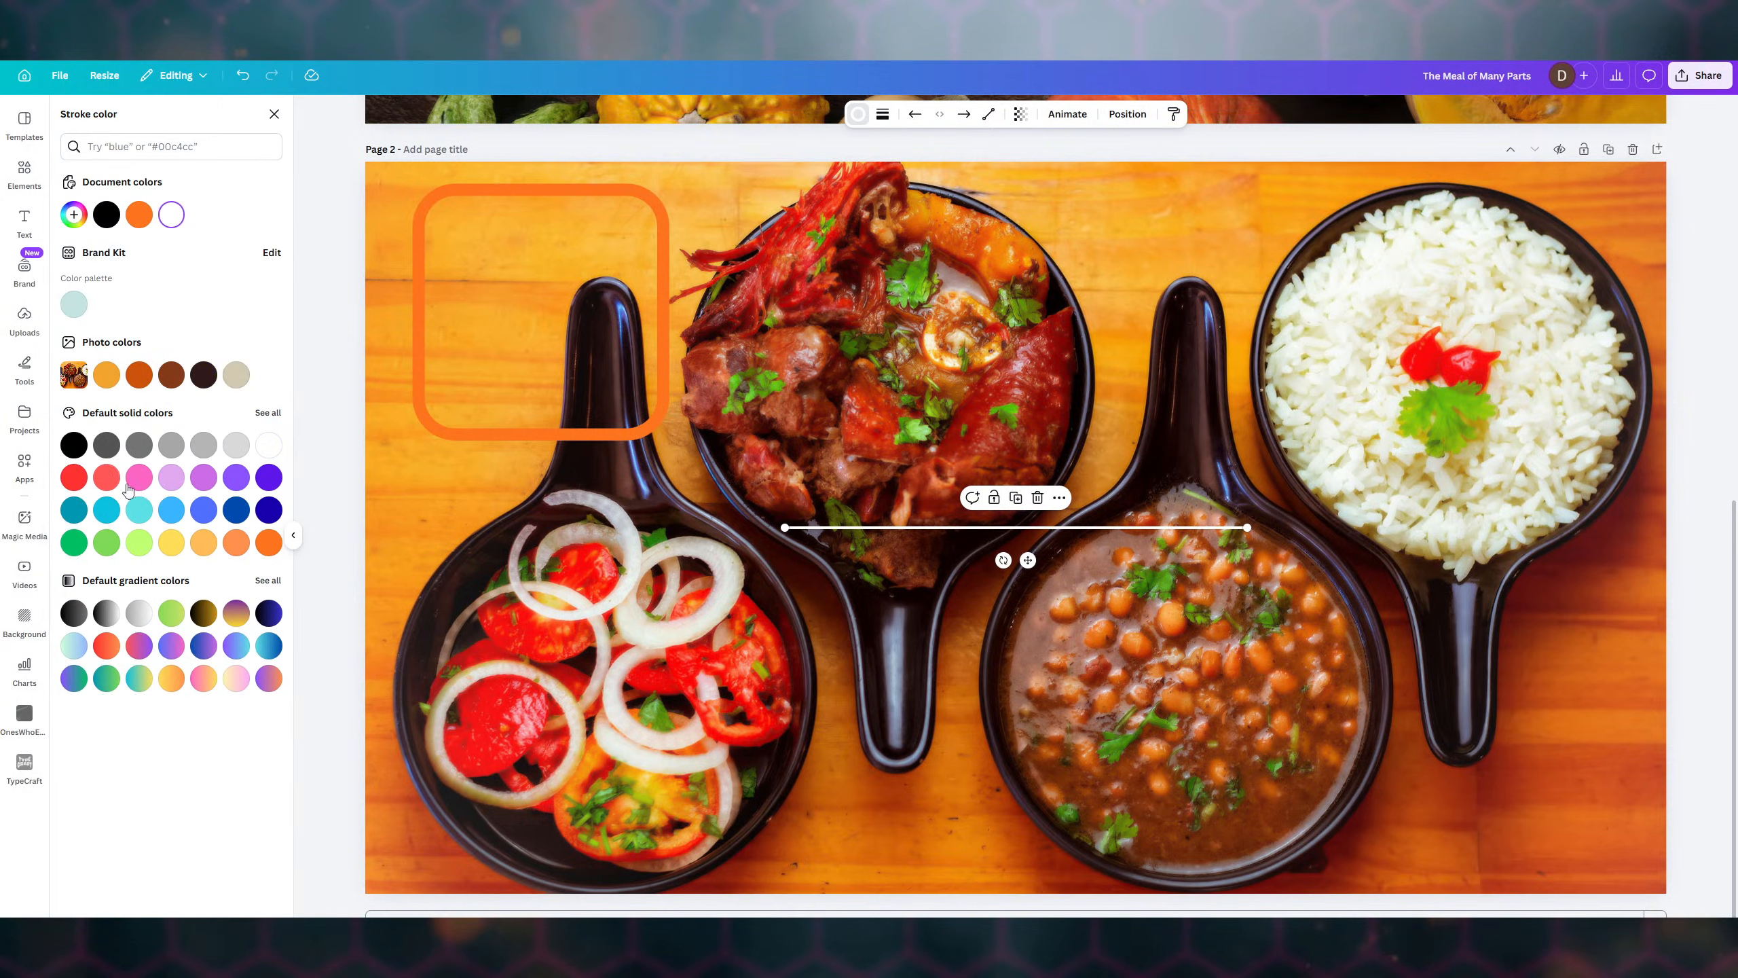
click(268, 543)
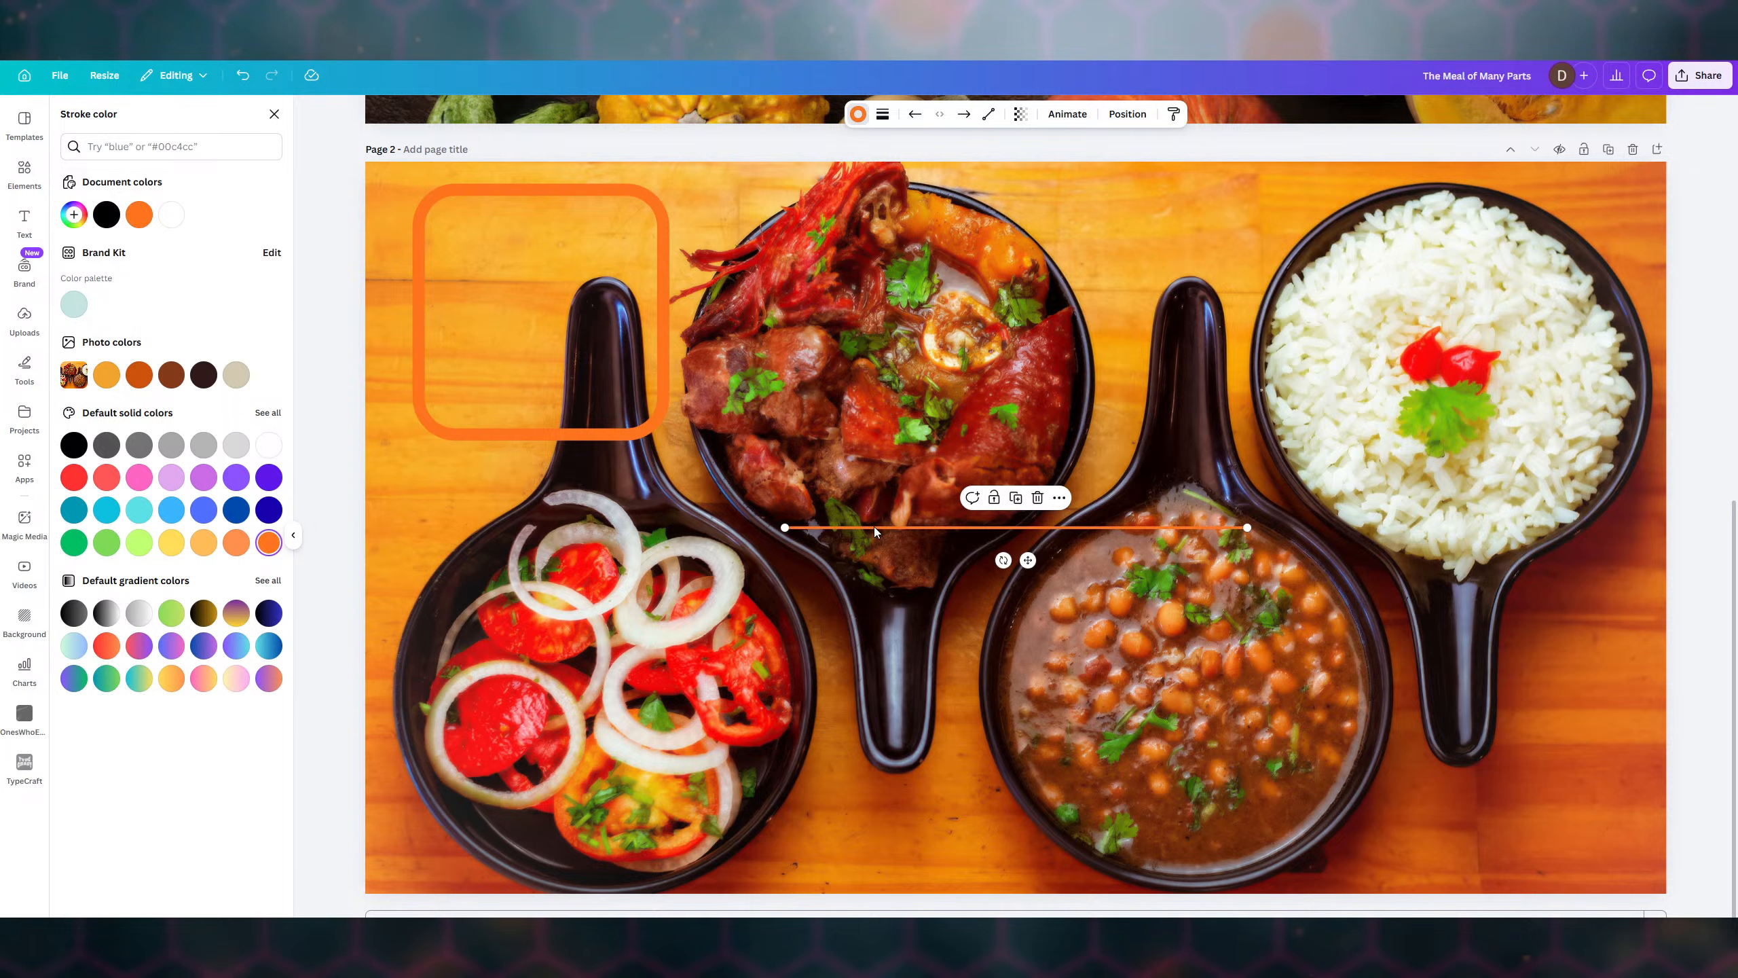
- Duplicate the orange line and place upright and horizontal copies as the beans frame's bottom and right edges
key(ctrl+d)
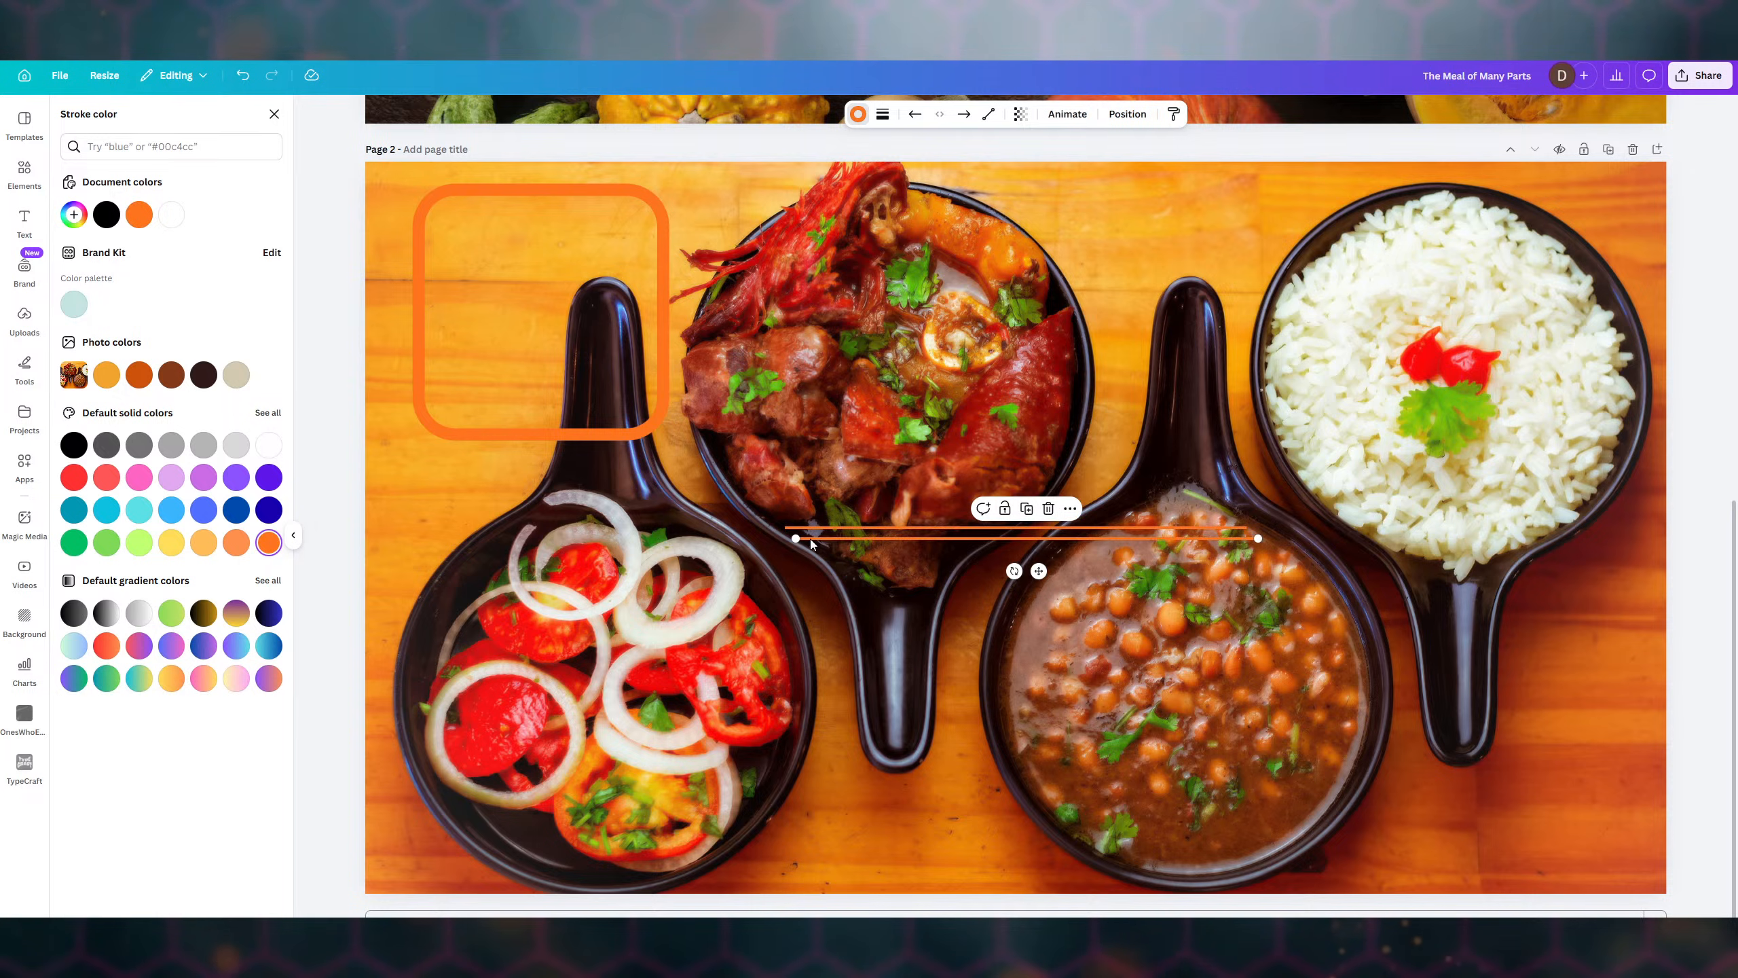
drag(1014, 570, 649, 524)
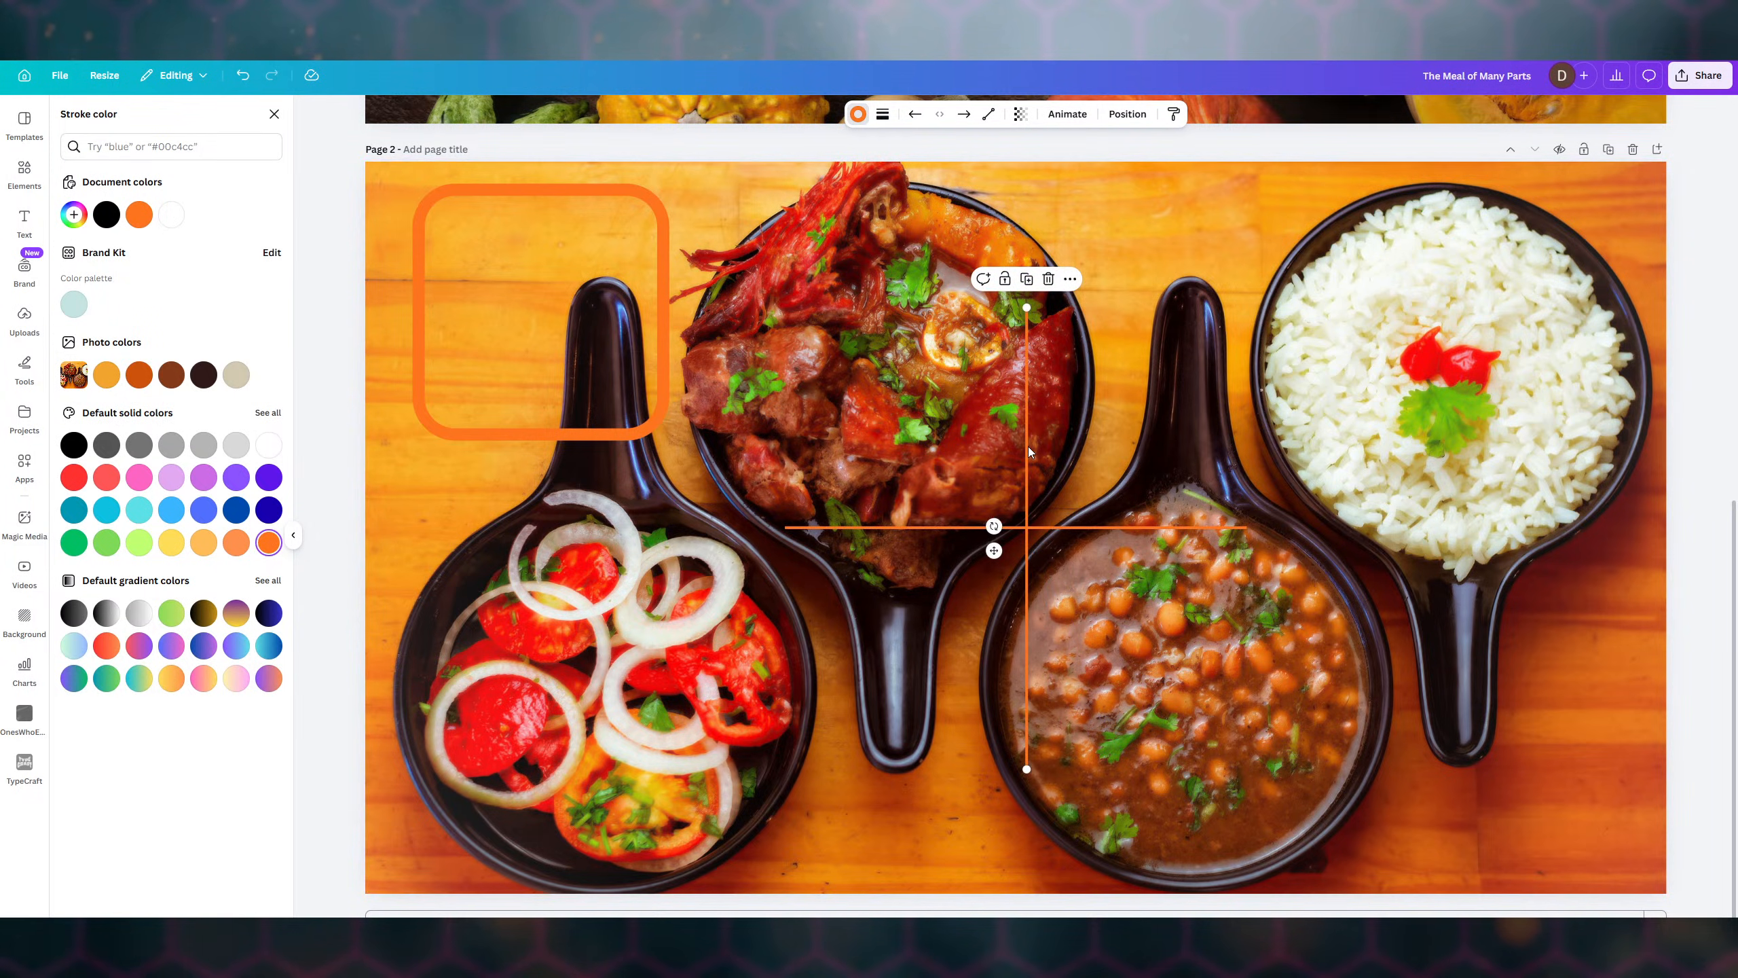
drag(866, 522, 1109, 761)
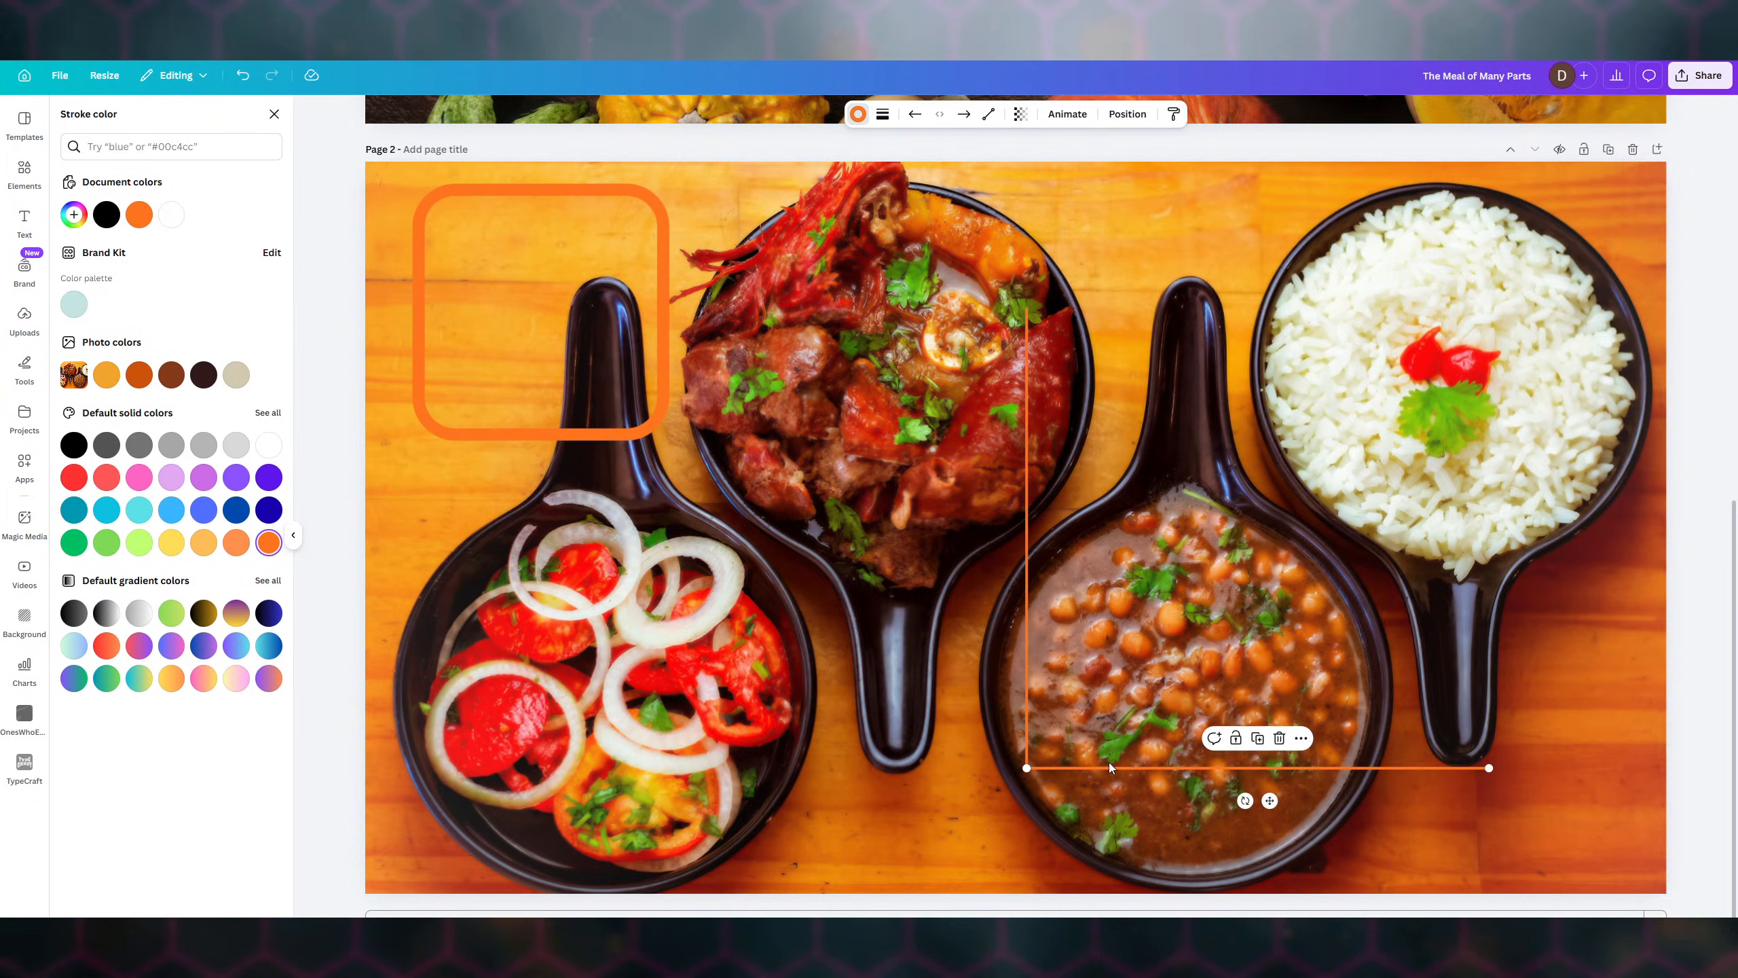
click(1032, 487)
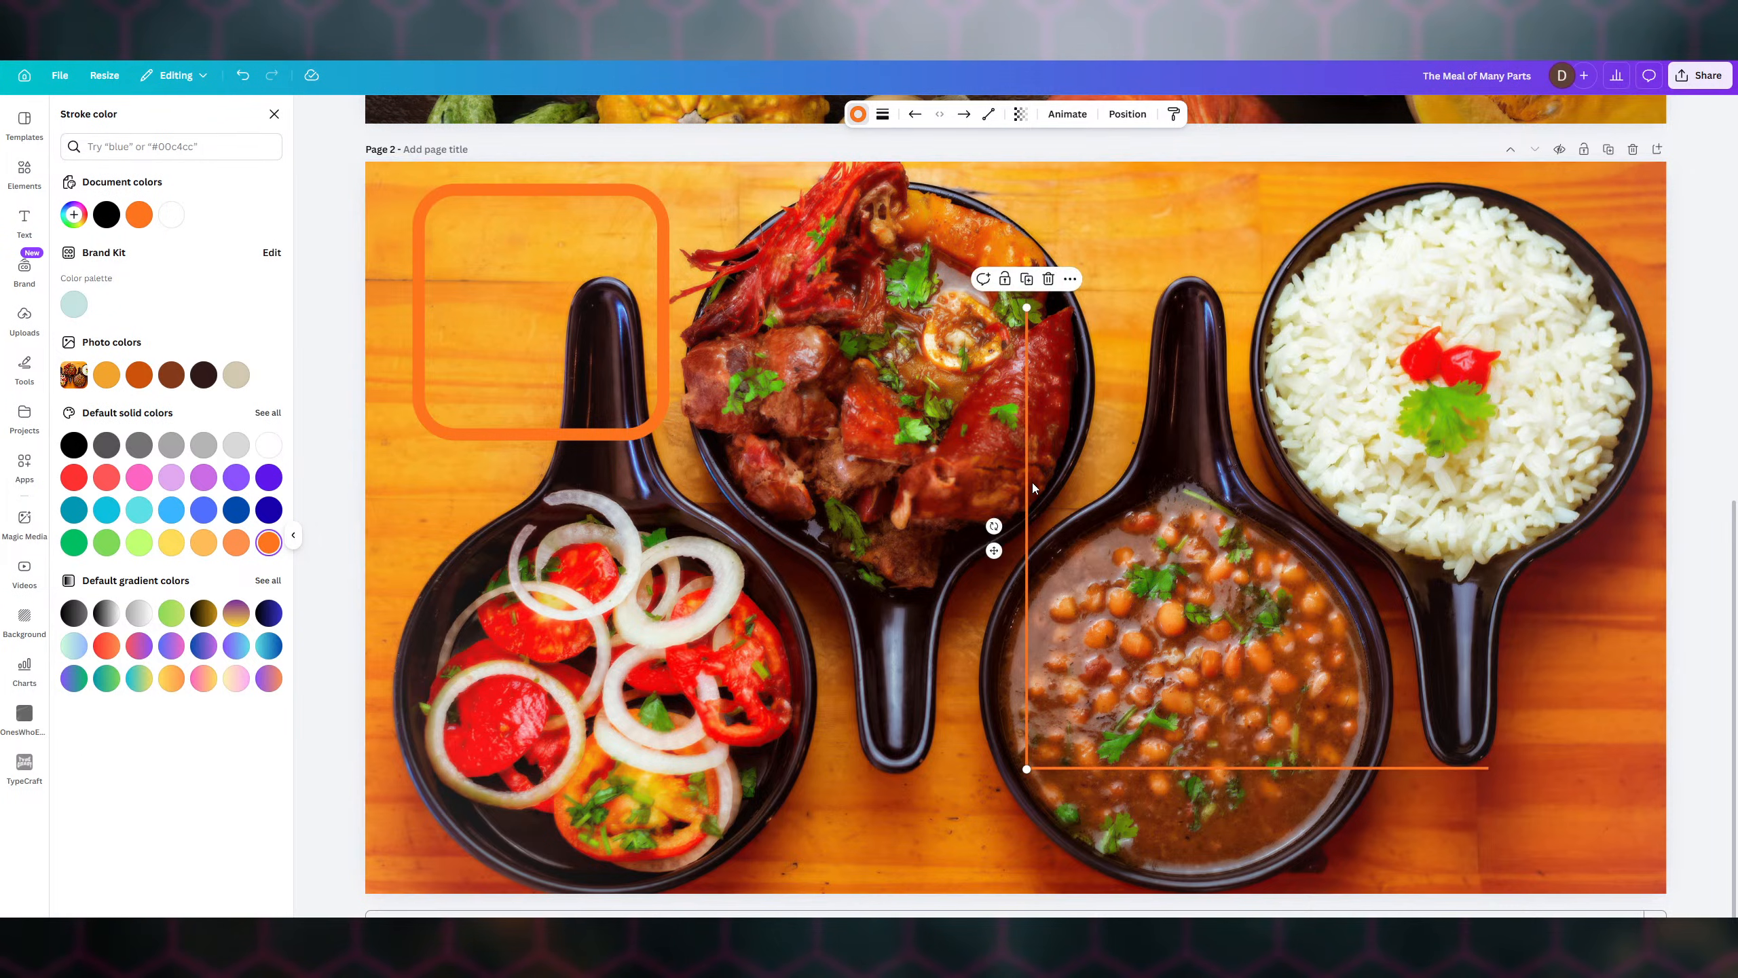
drag(1031, 482, 1484, 505)
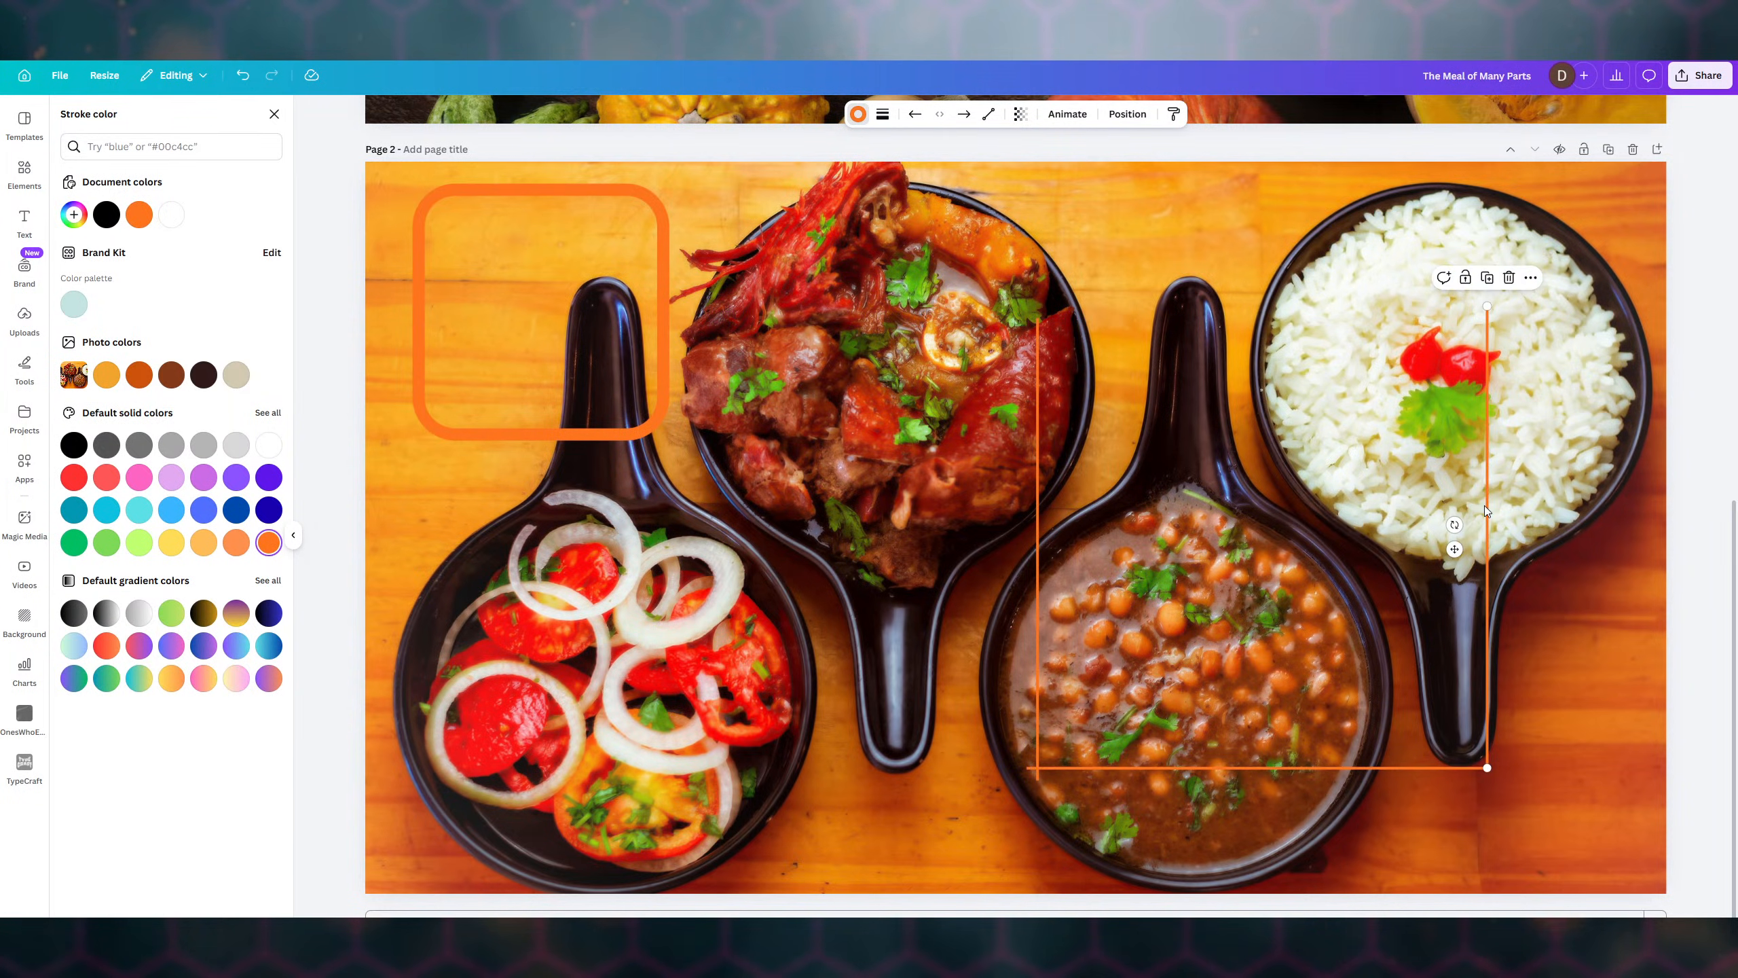
- Align the left line with the bottom, and copy the bottom line up as the top edge
click(1038, 494)
drag(1035, 491, 1028, 476)
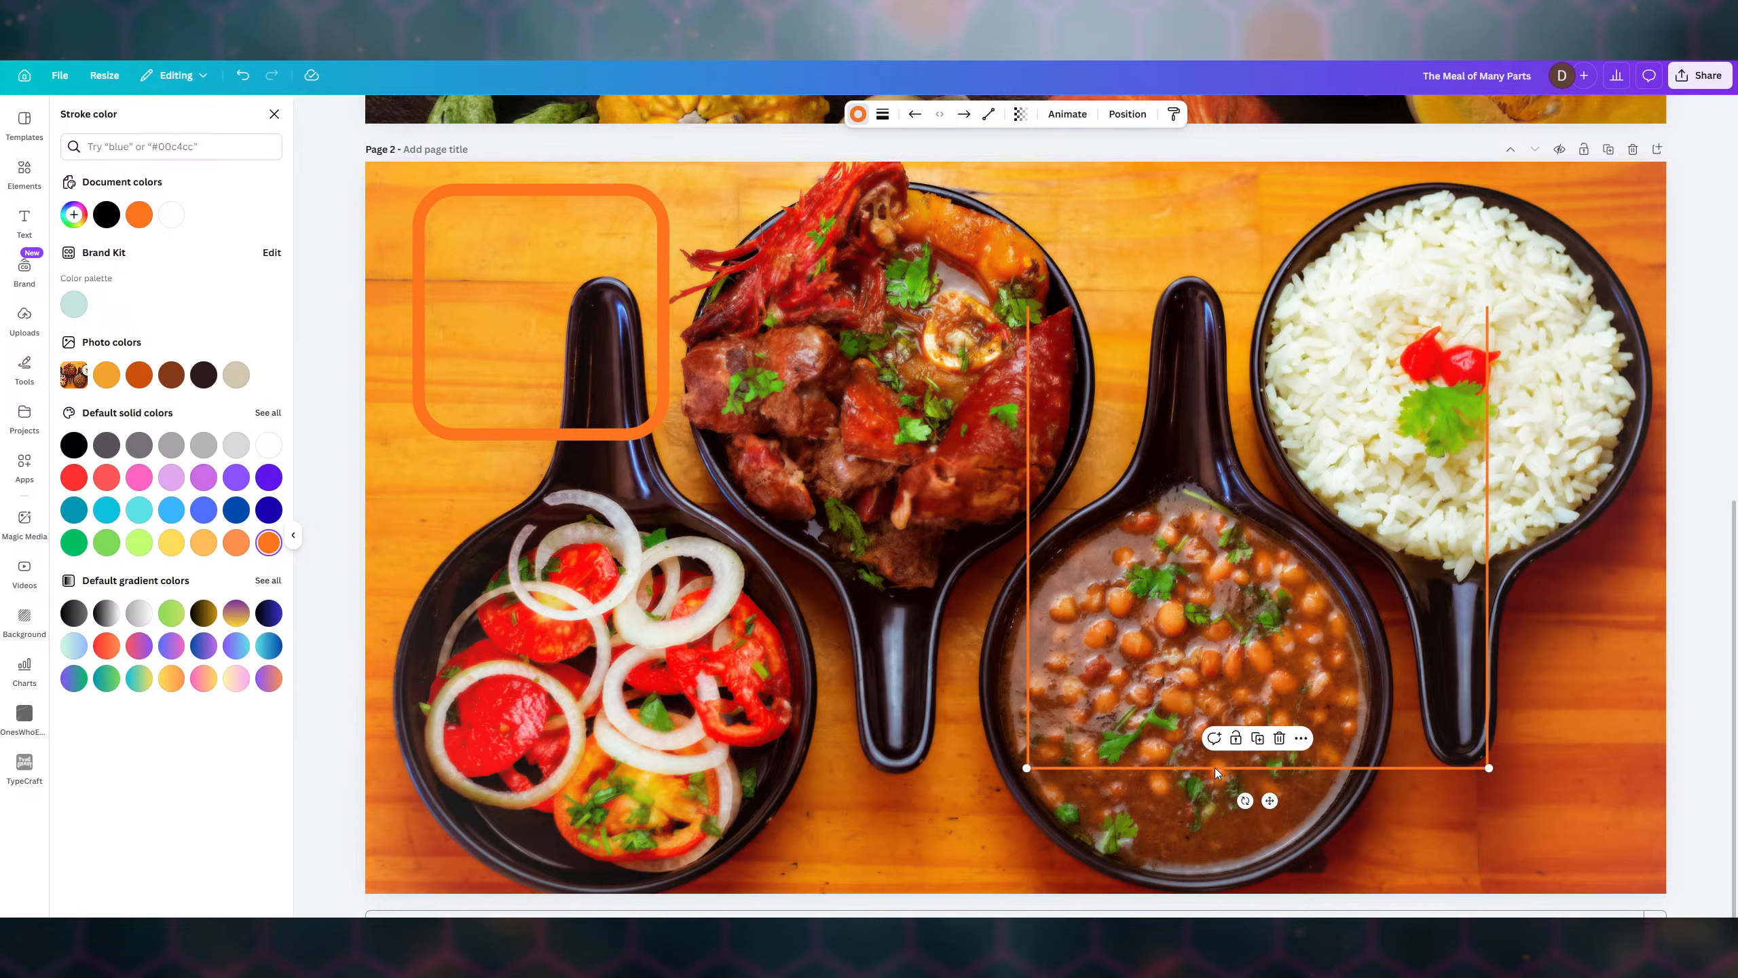
key(ctrl+d)
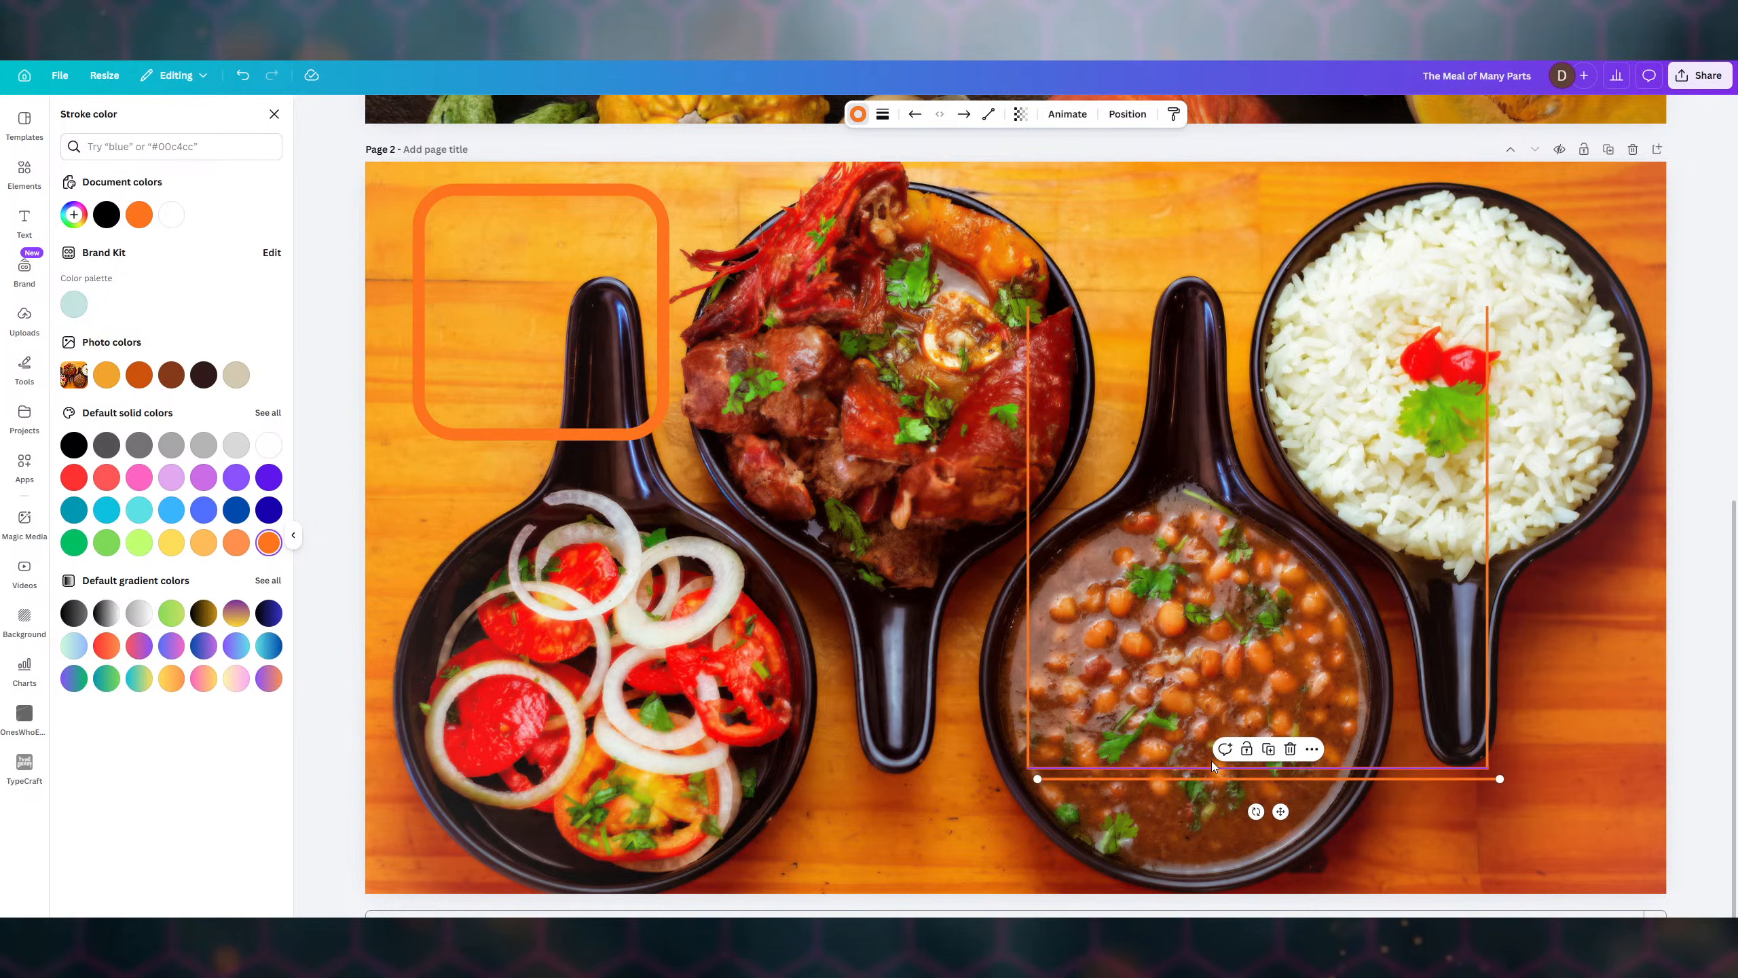
drag(1240, 785, 1231, 308)
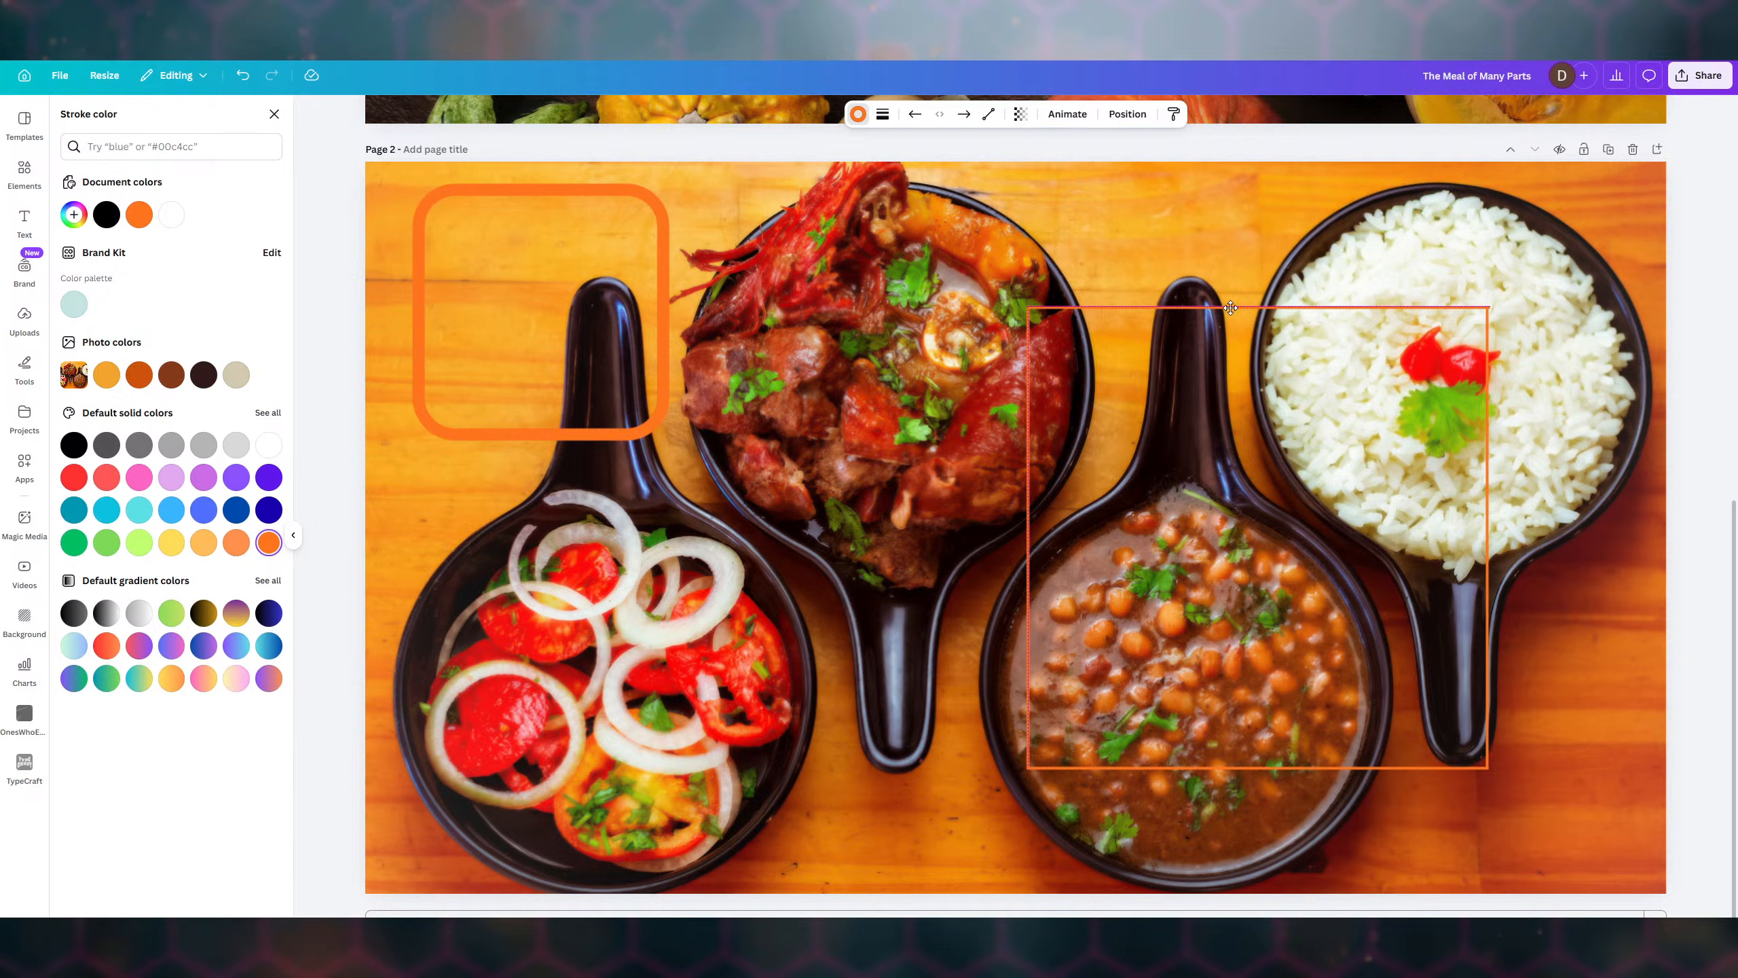
drag(1230, 308, 1228, 306)
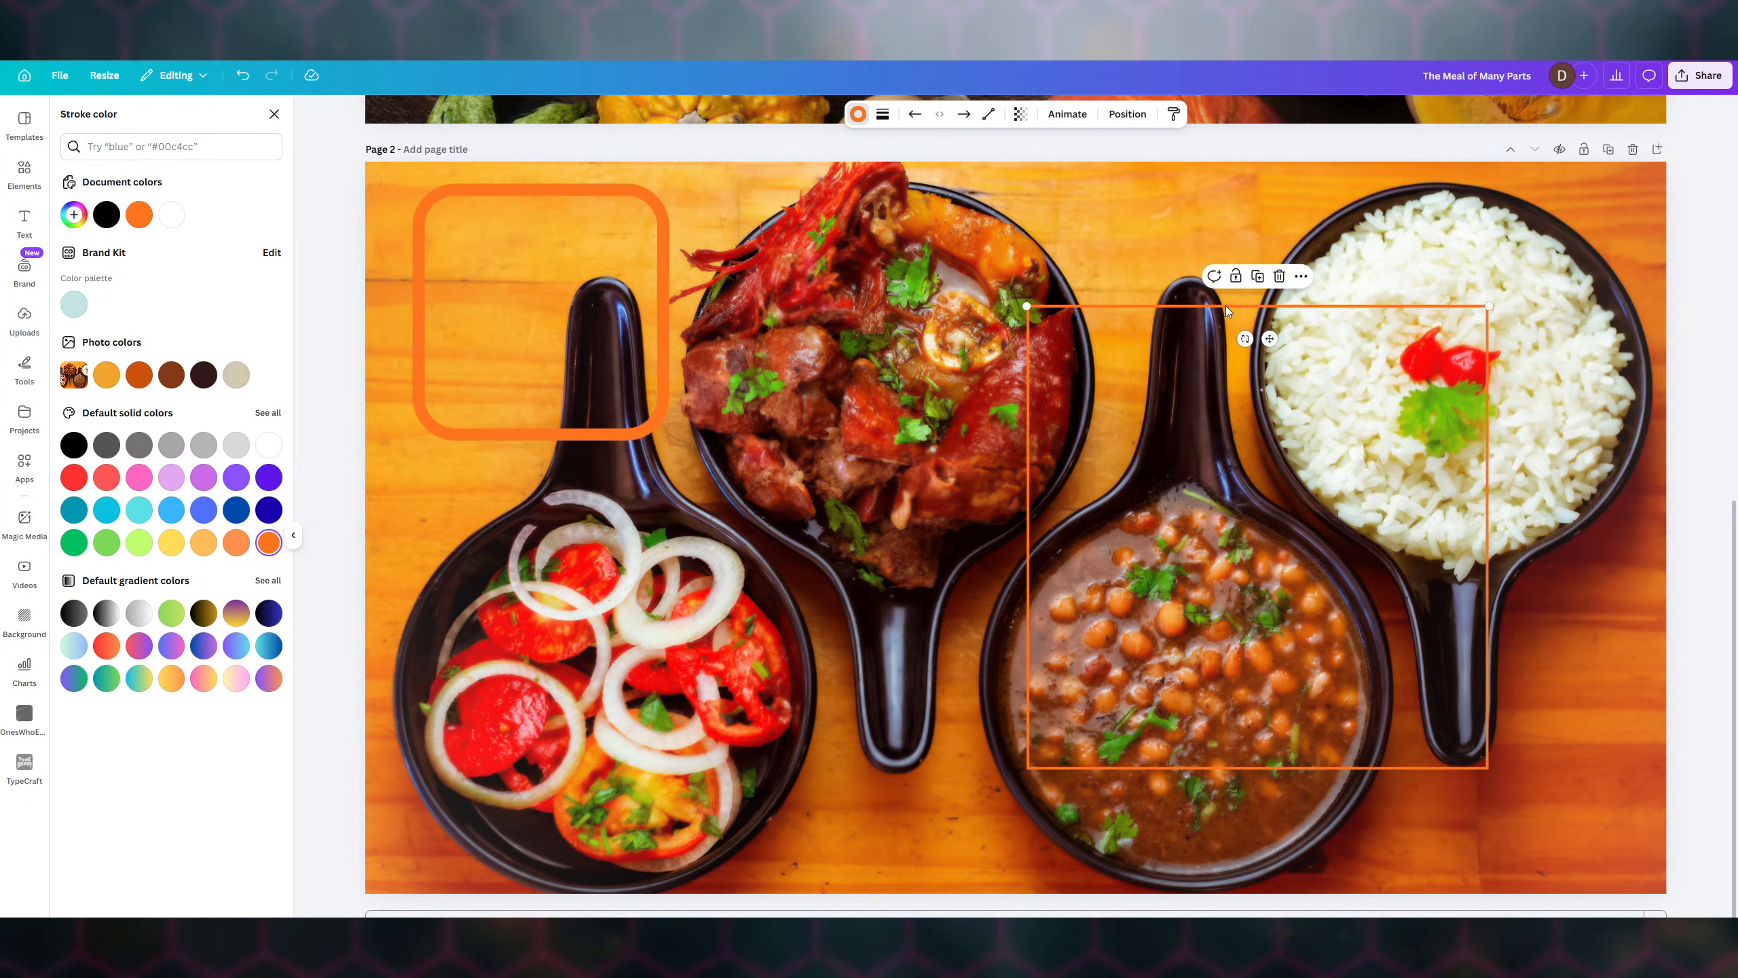
click(1071, 234)
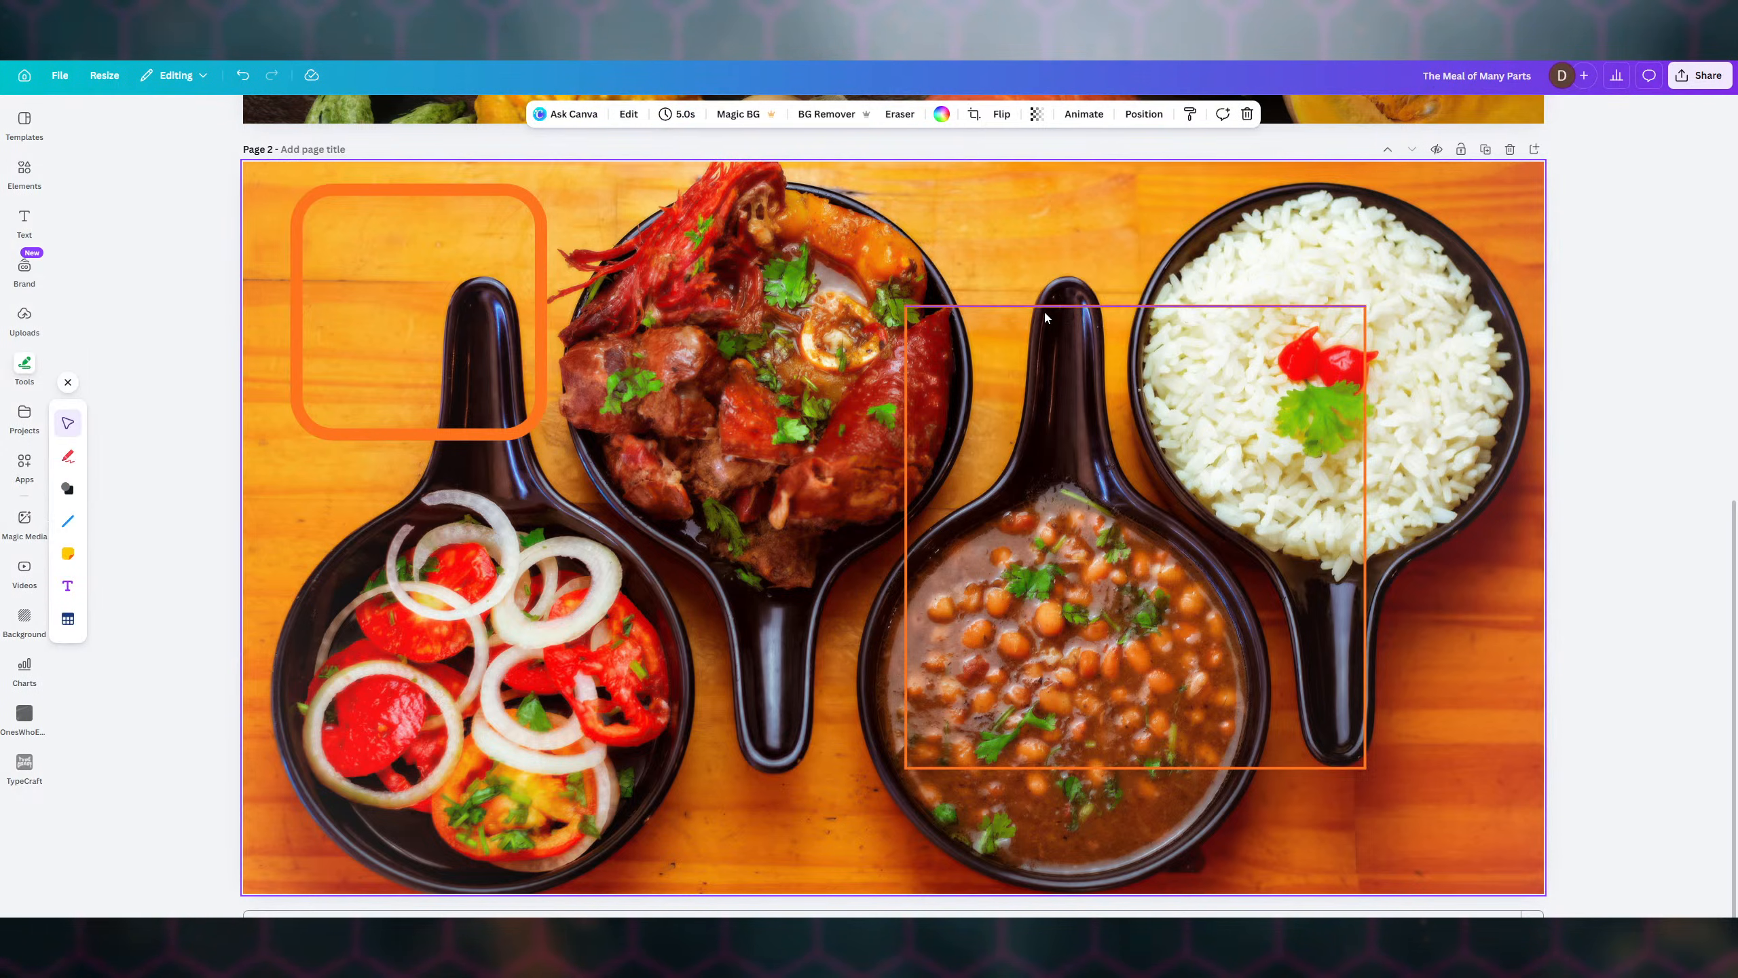
- Group the four orange lines, turn on rounded end points, and thicken the stroke weight
drag(824, 242, 1420, 803)
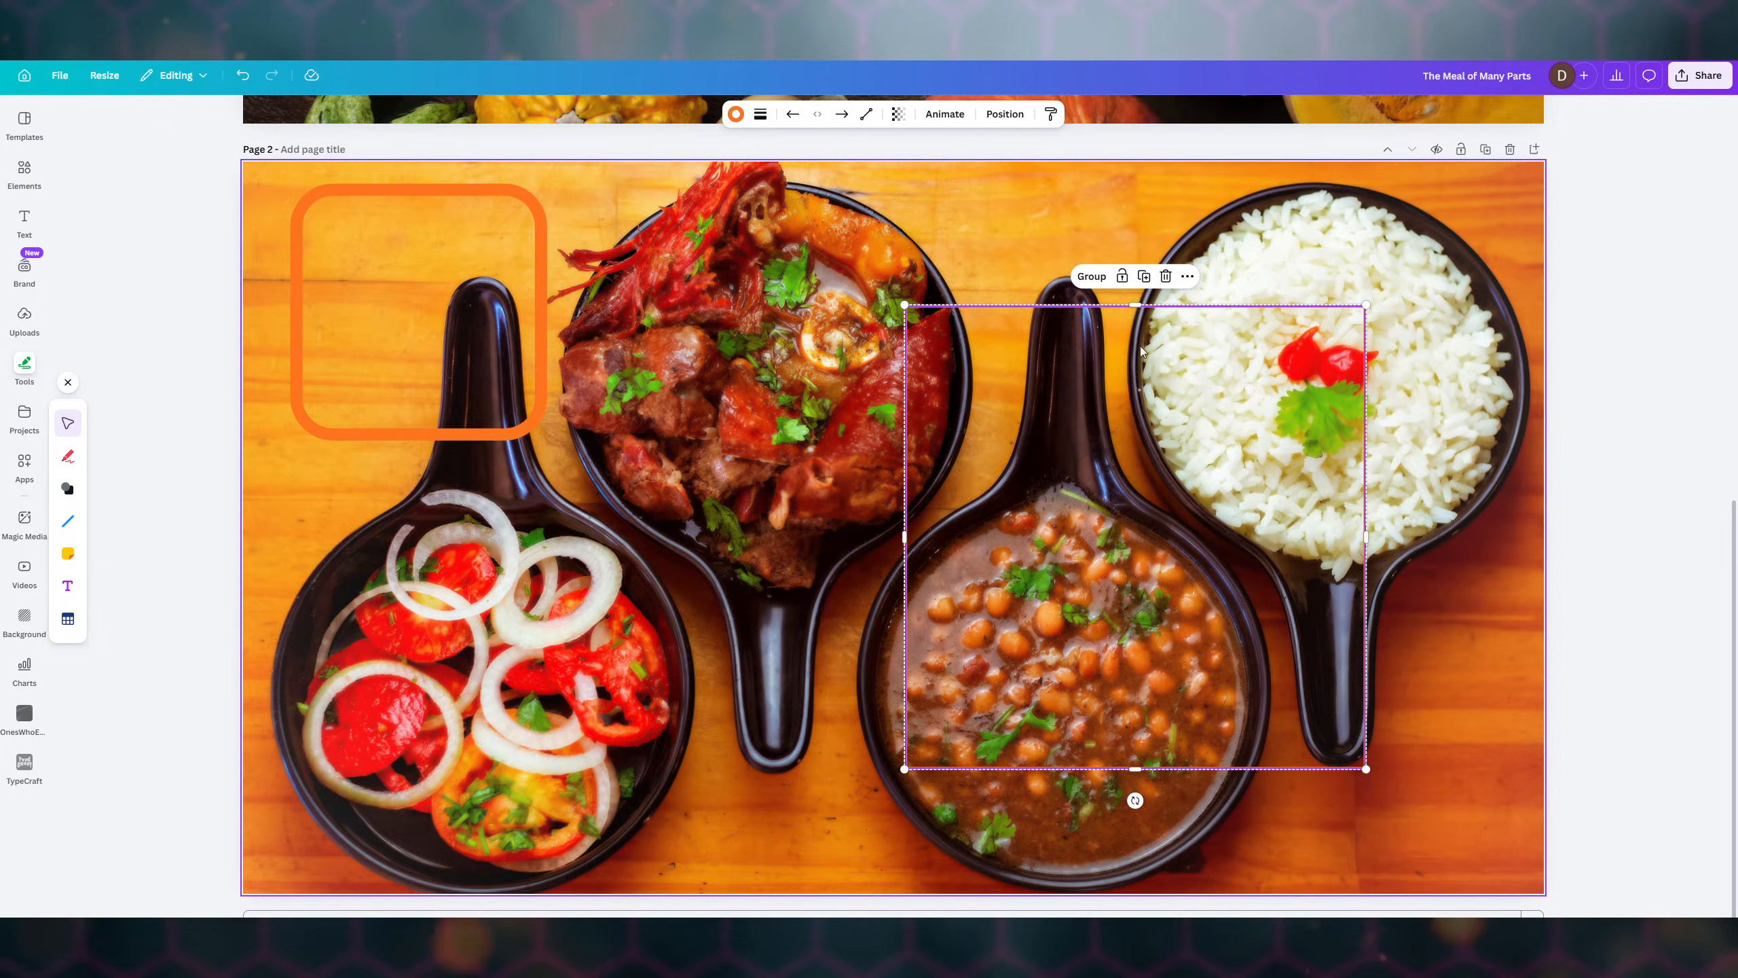
click(1092, 275)
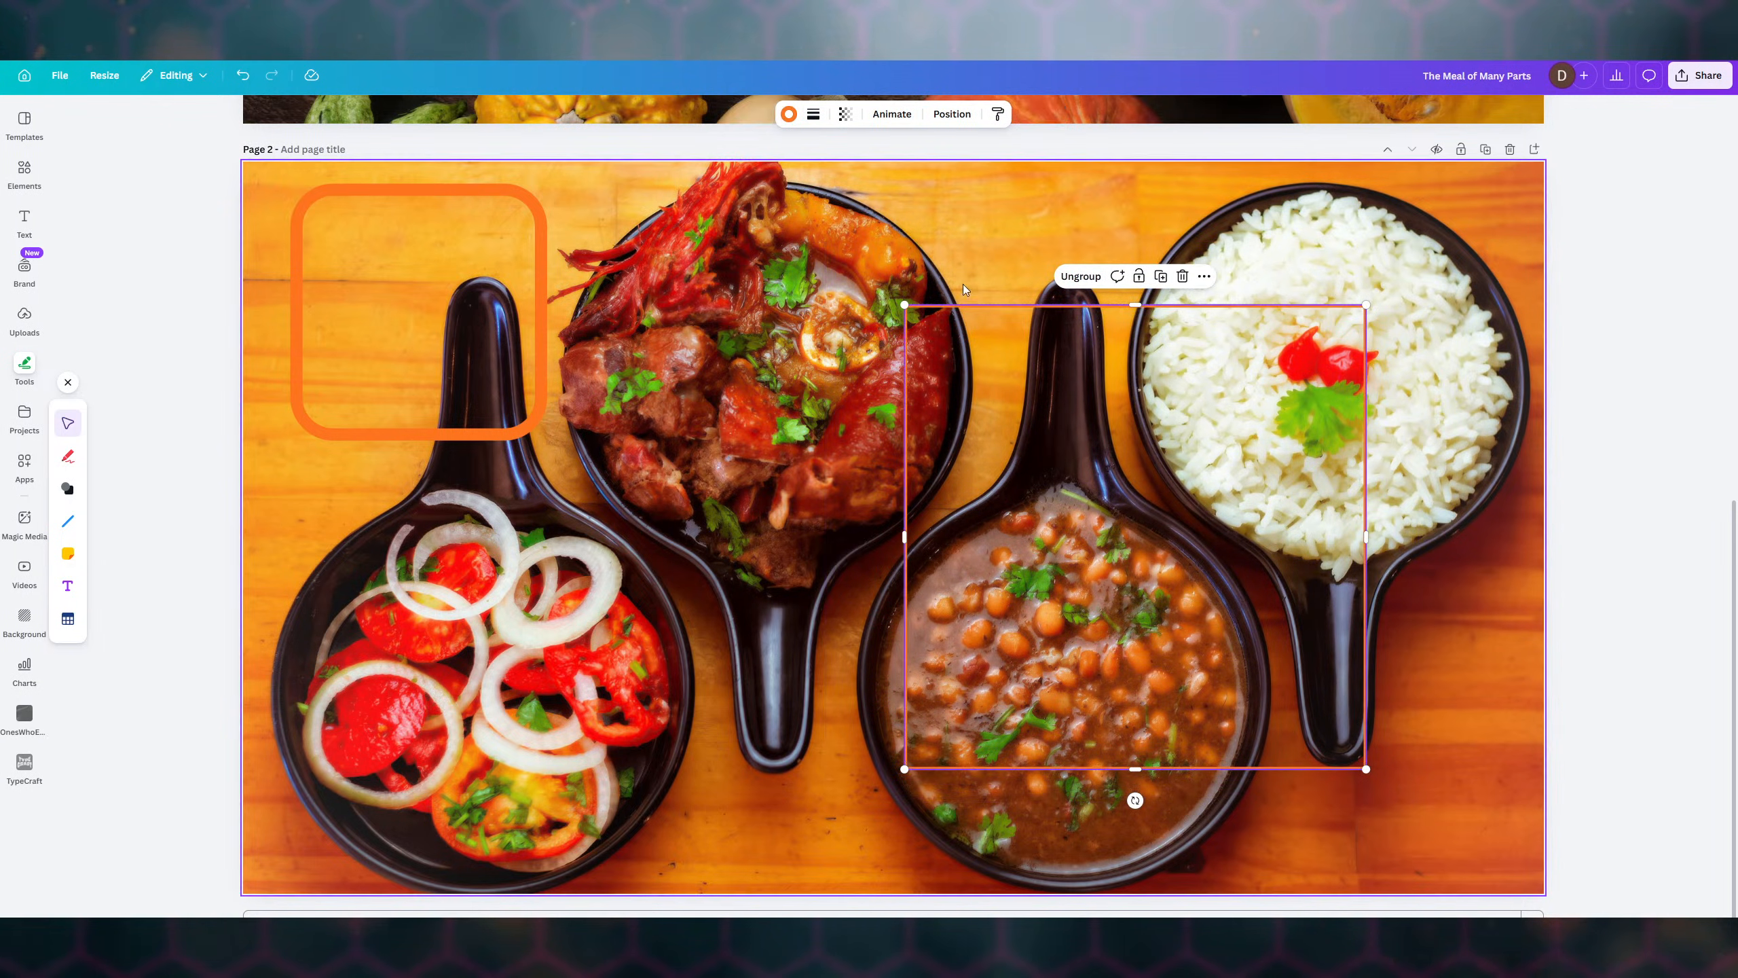
click(839, 356)
click(1058, 369)
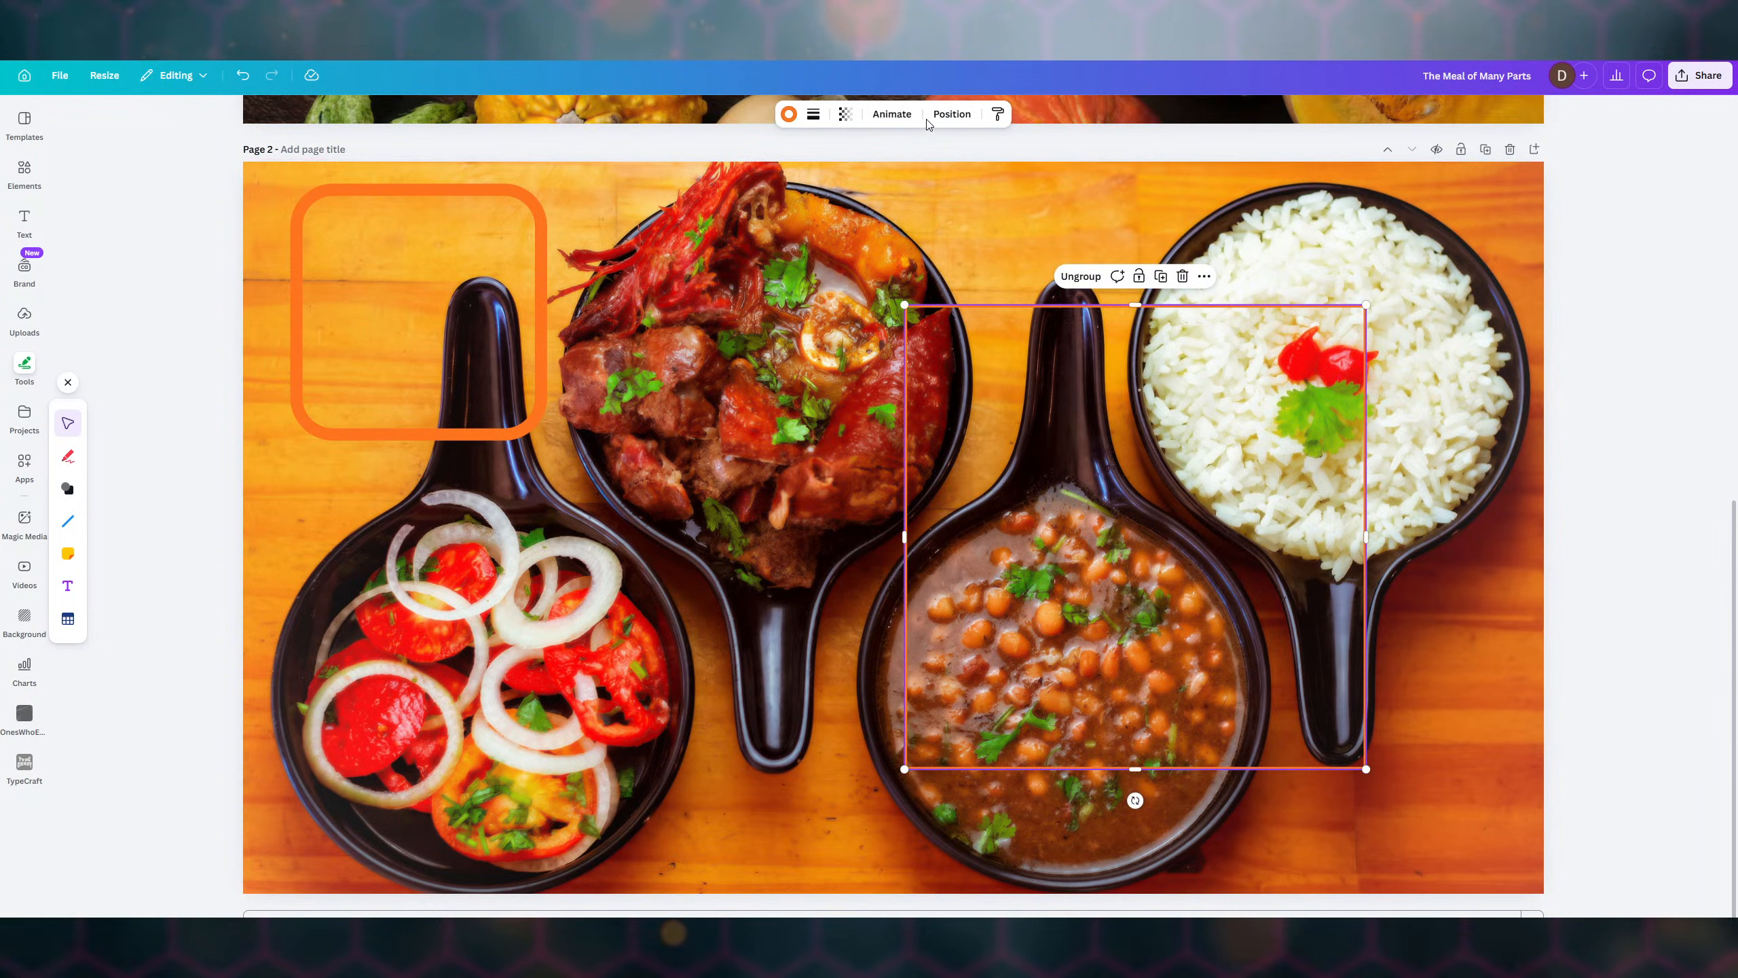
click(813, 115)
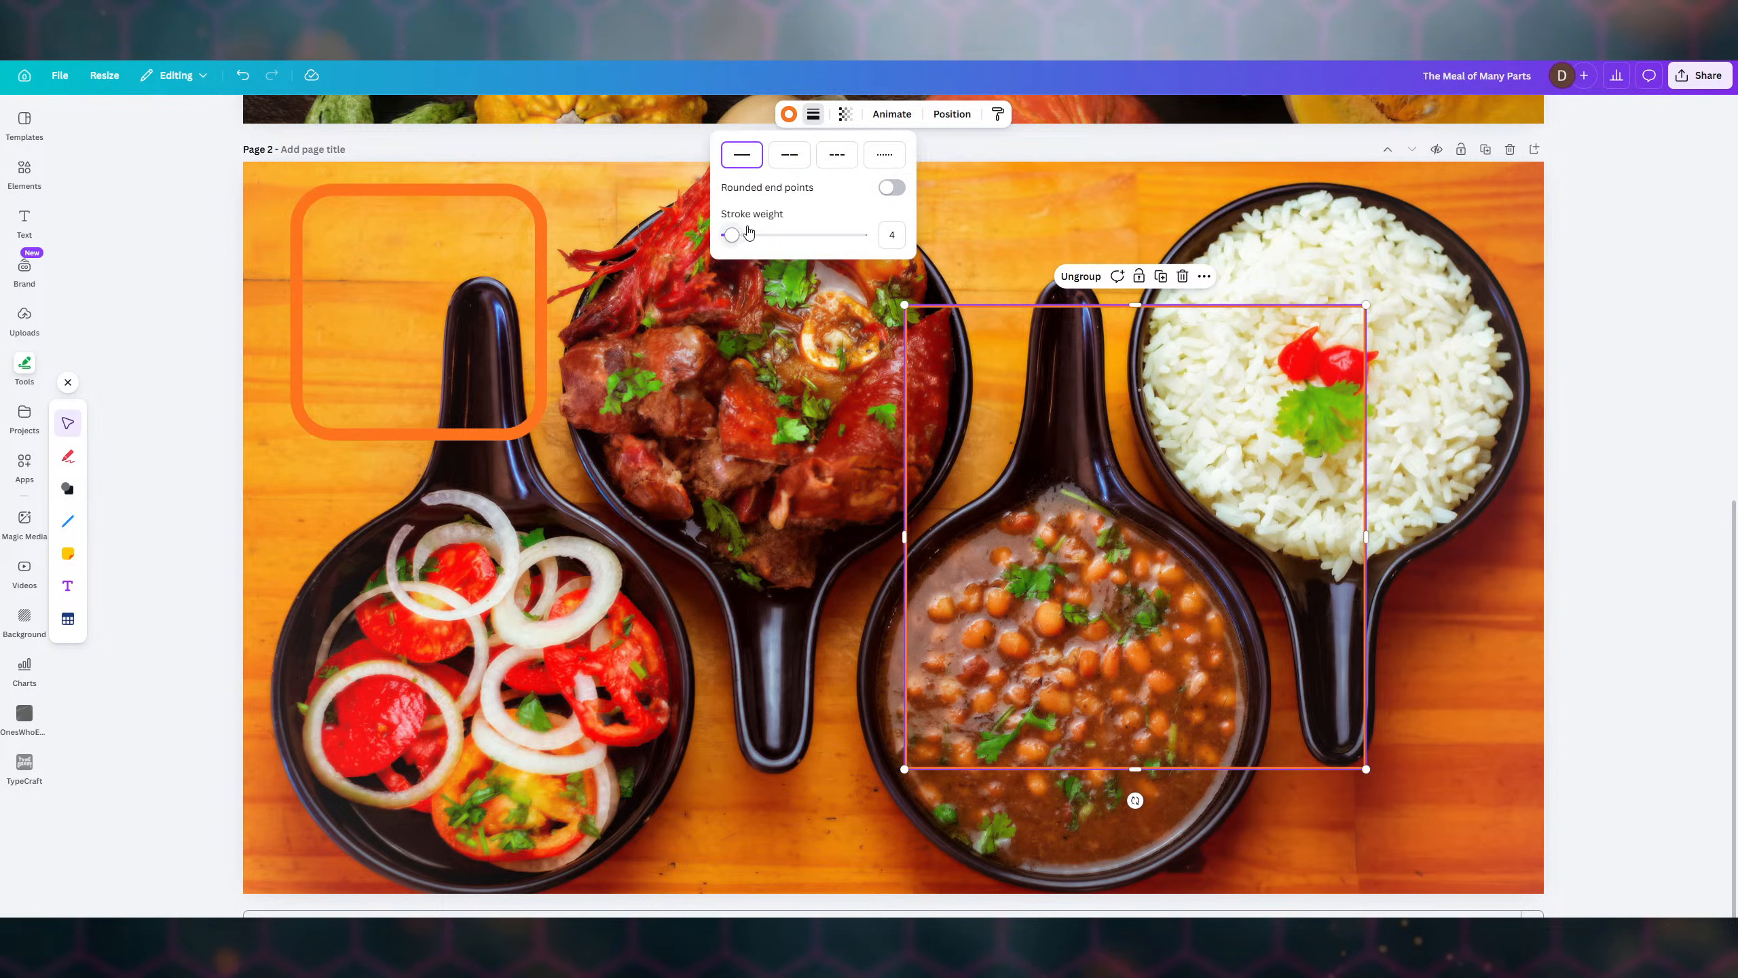
click(886, 191)
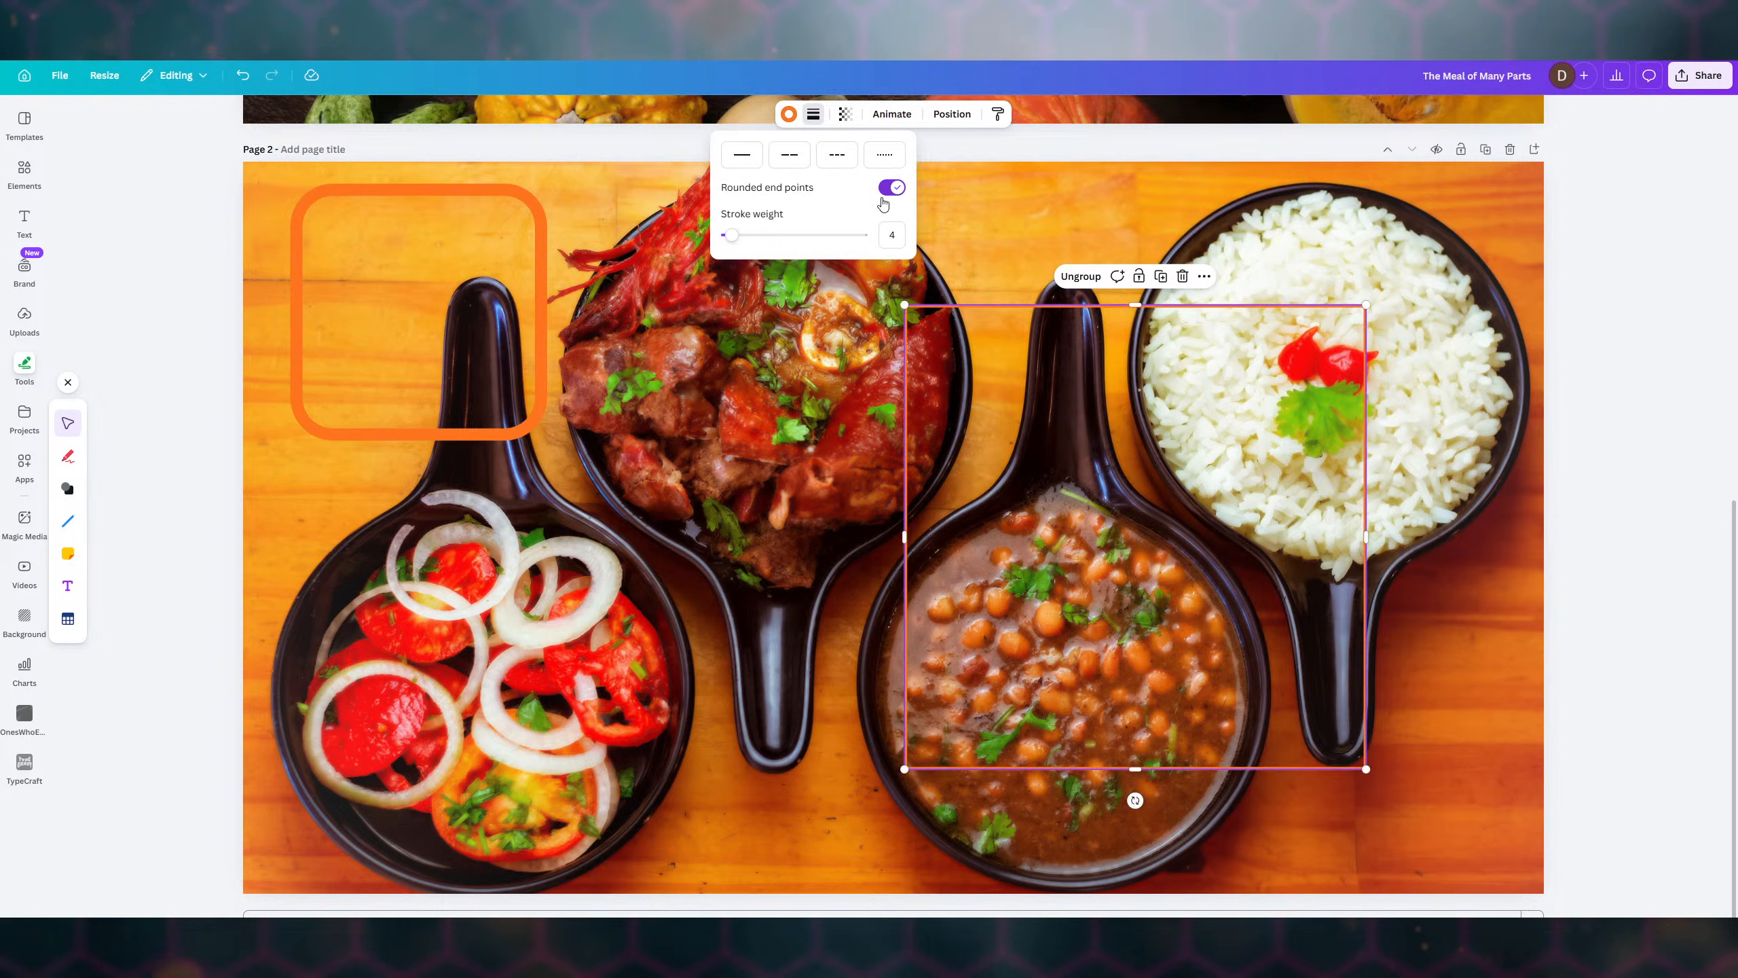
mouse_move(737, 241)
mouse_down()
mouse_move(794, 239)
mouse_move(754, 236)
mouse_up()
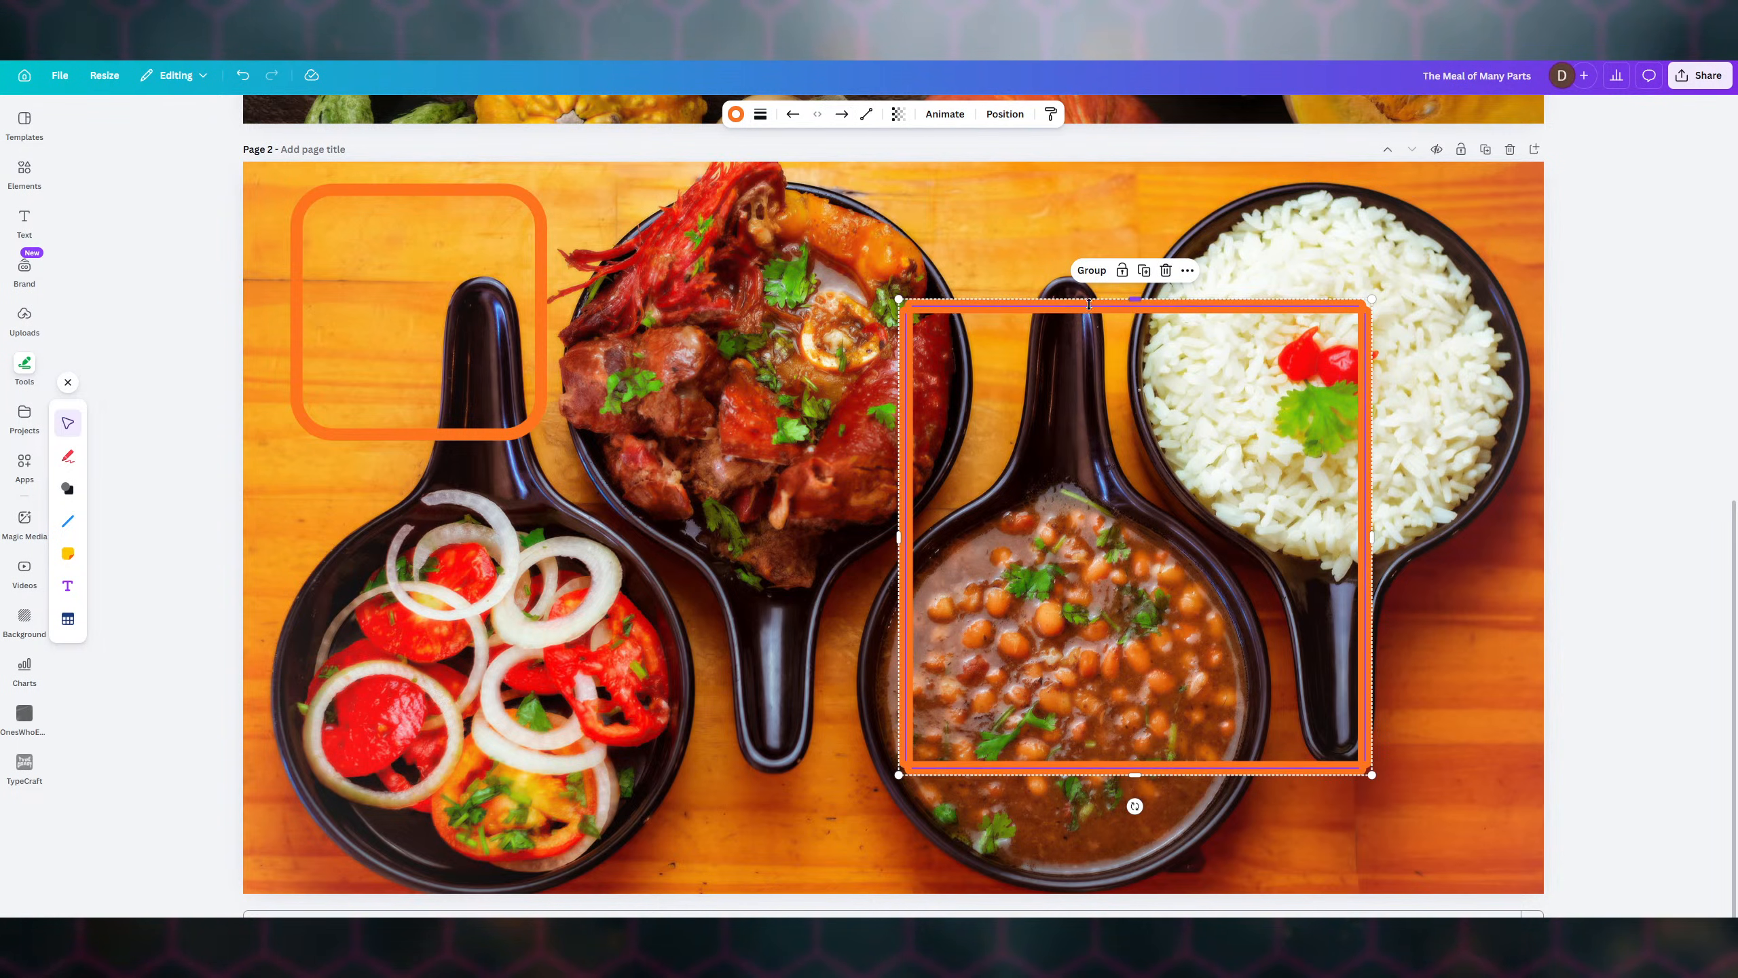
- Nudge the frame's top line down and its bottom line up slightly
click(1088, 376)
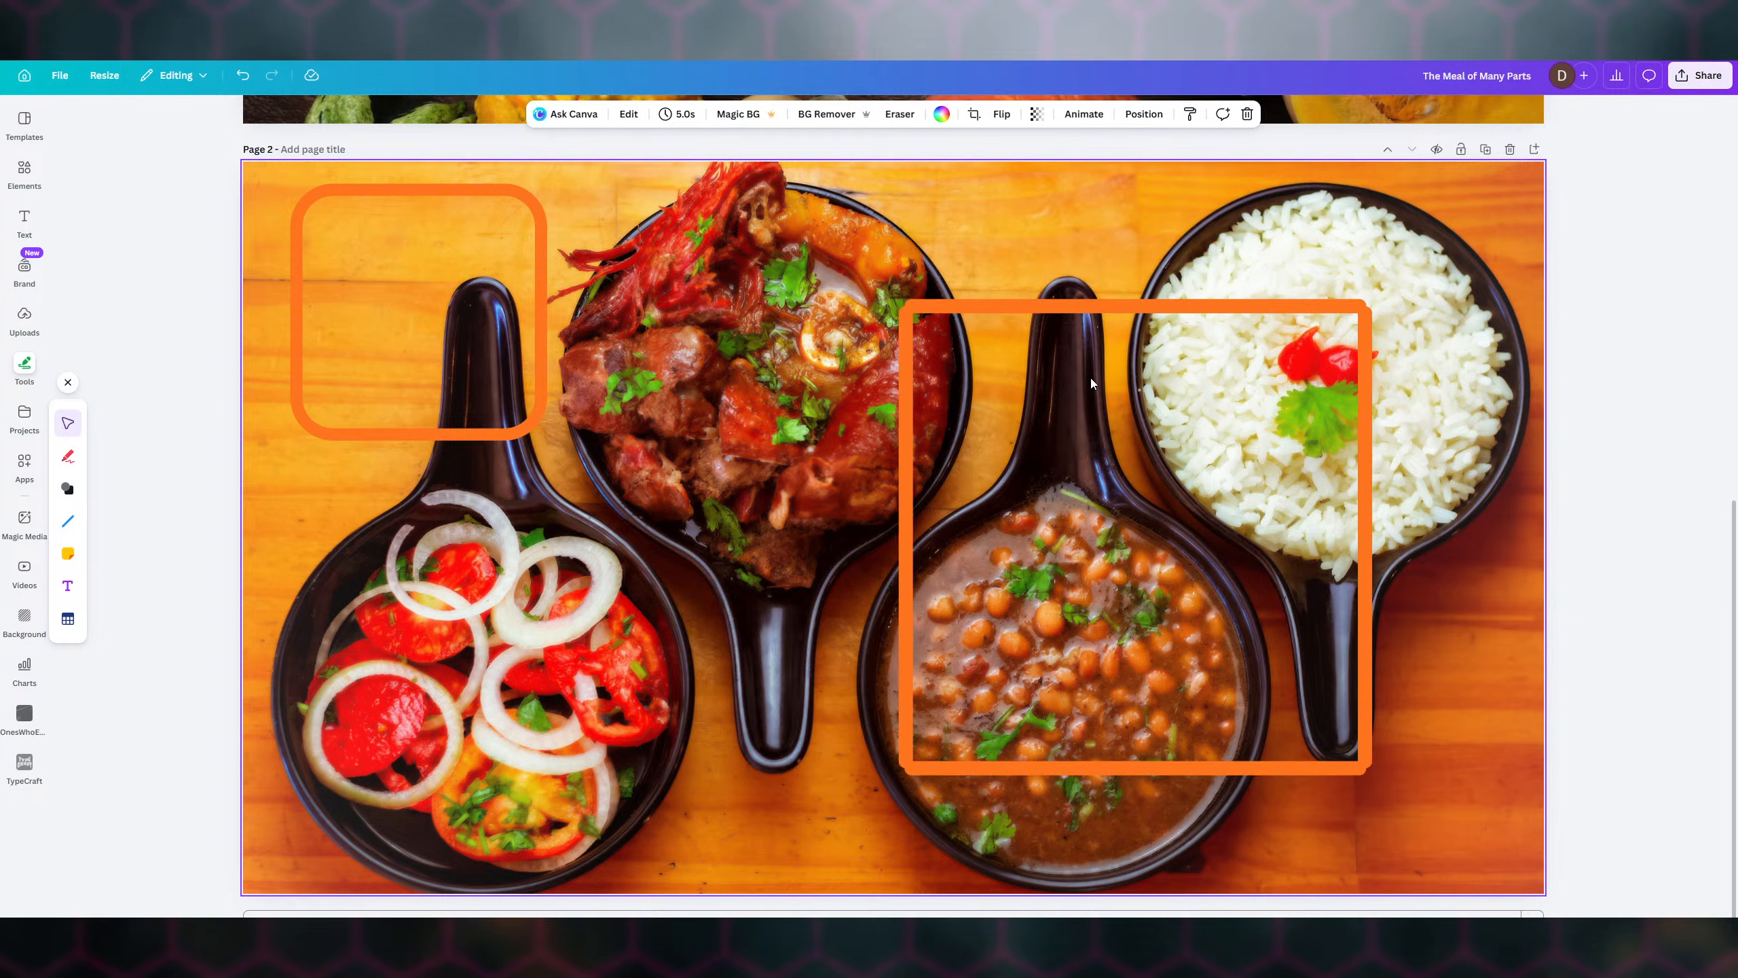
click(1083, 306)
drag(1083, 310, 1081, 312)
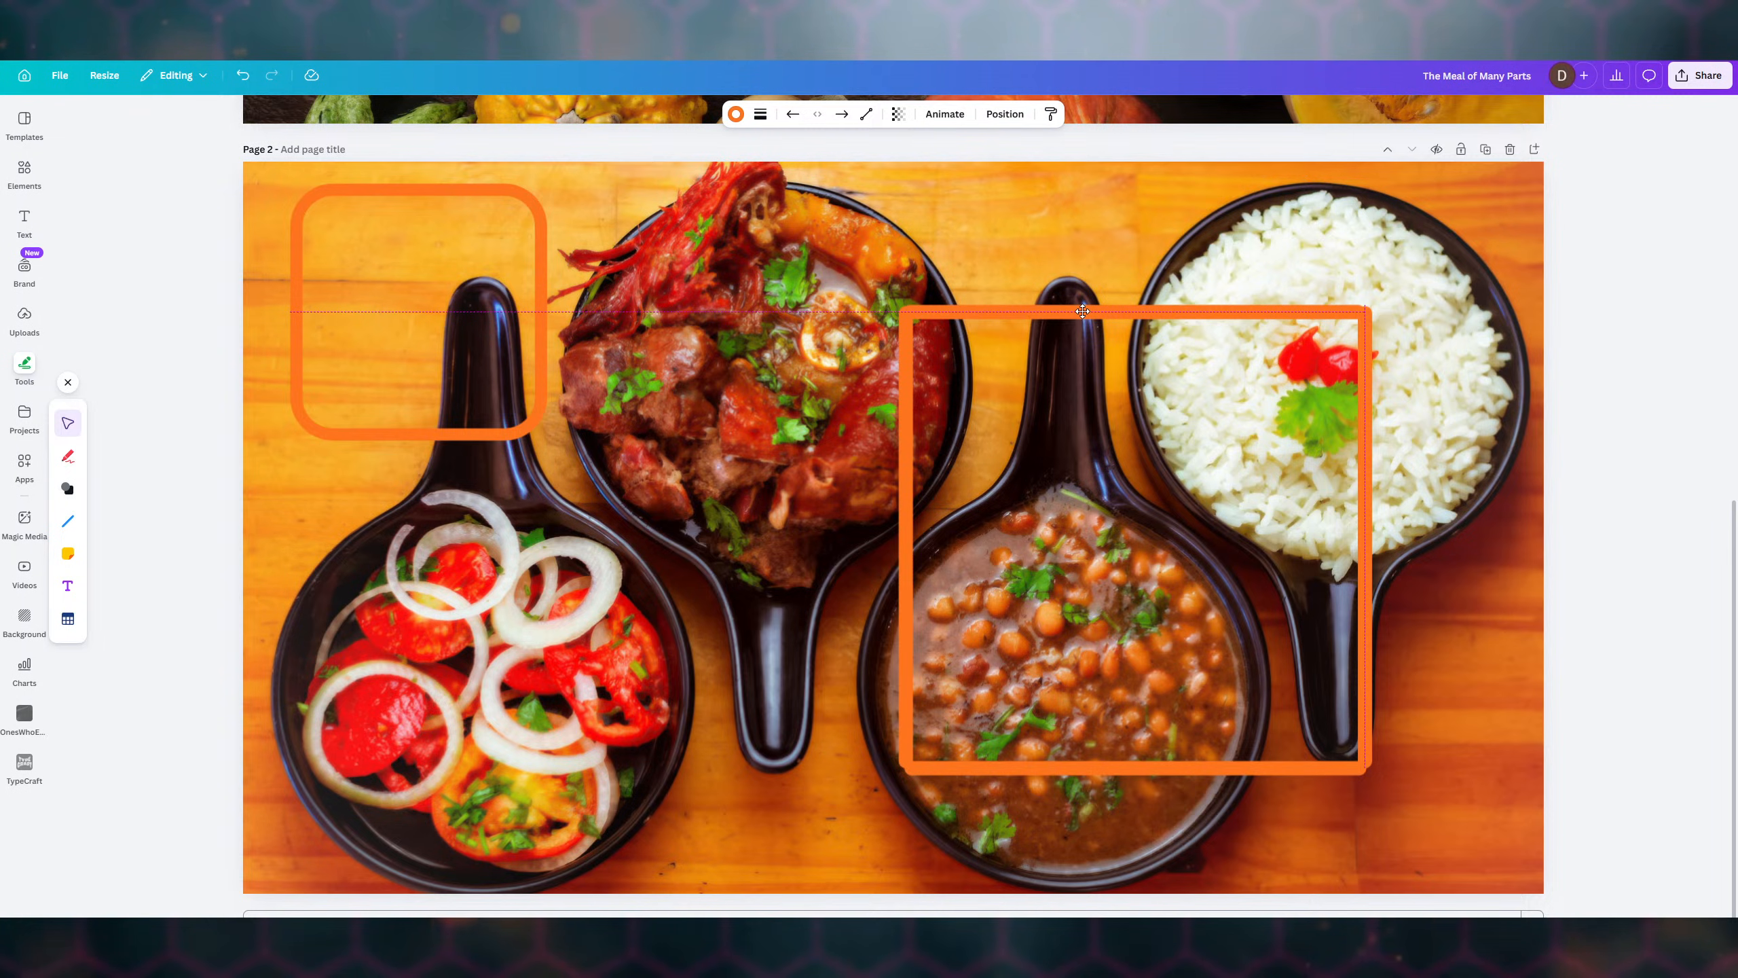
drag(1081, 311, 1081, 311)
click(1158, 767)
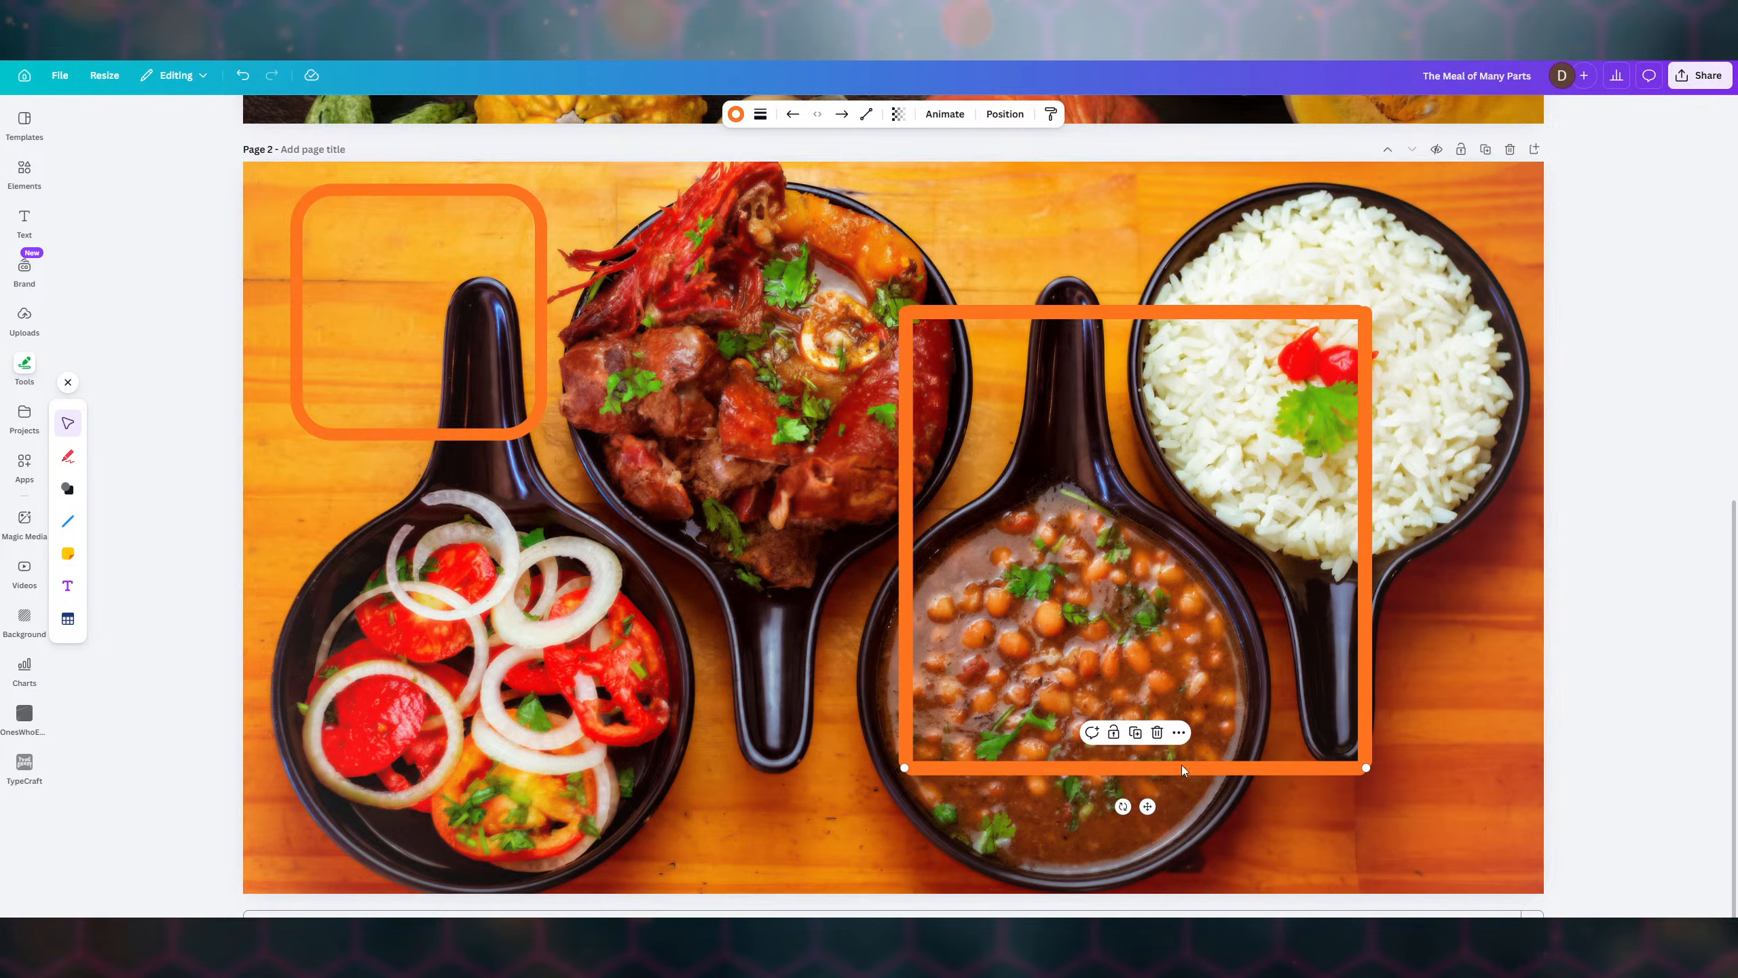
drag(1138, 766, 1139, 761)
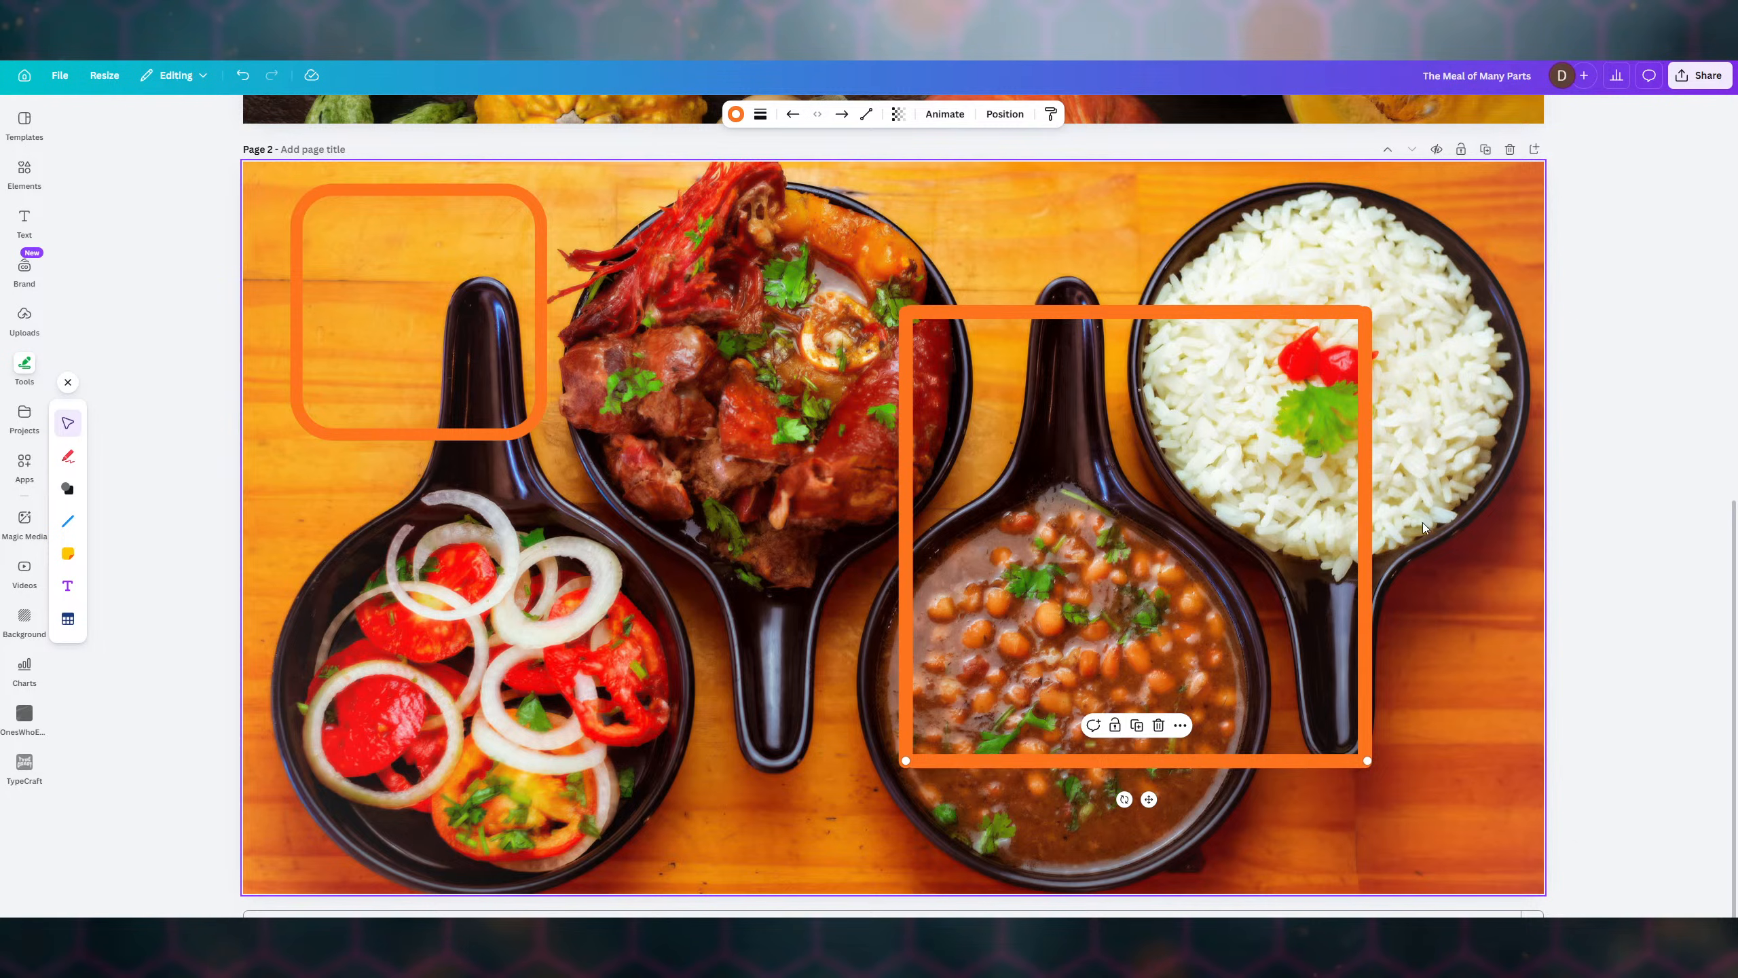
- Pull the top line's left end to the alignment guide, then check the top and left lines
click(1157, 313)
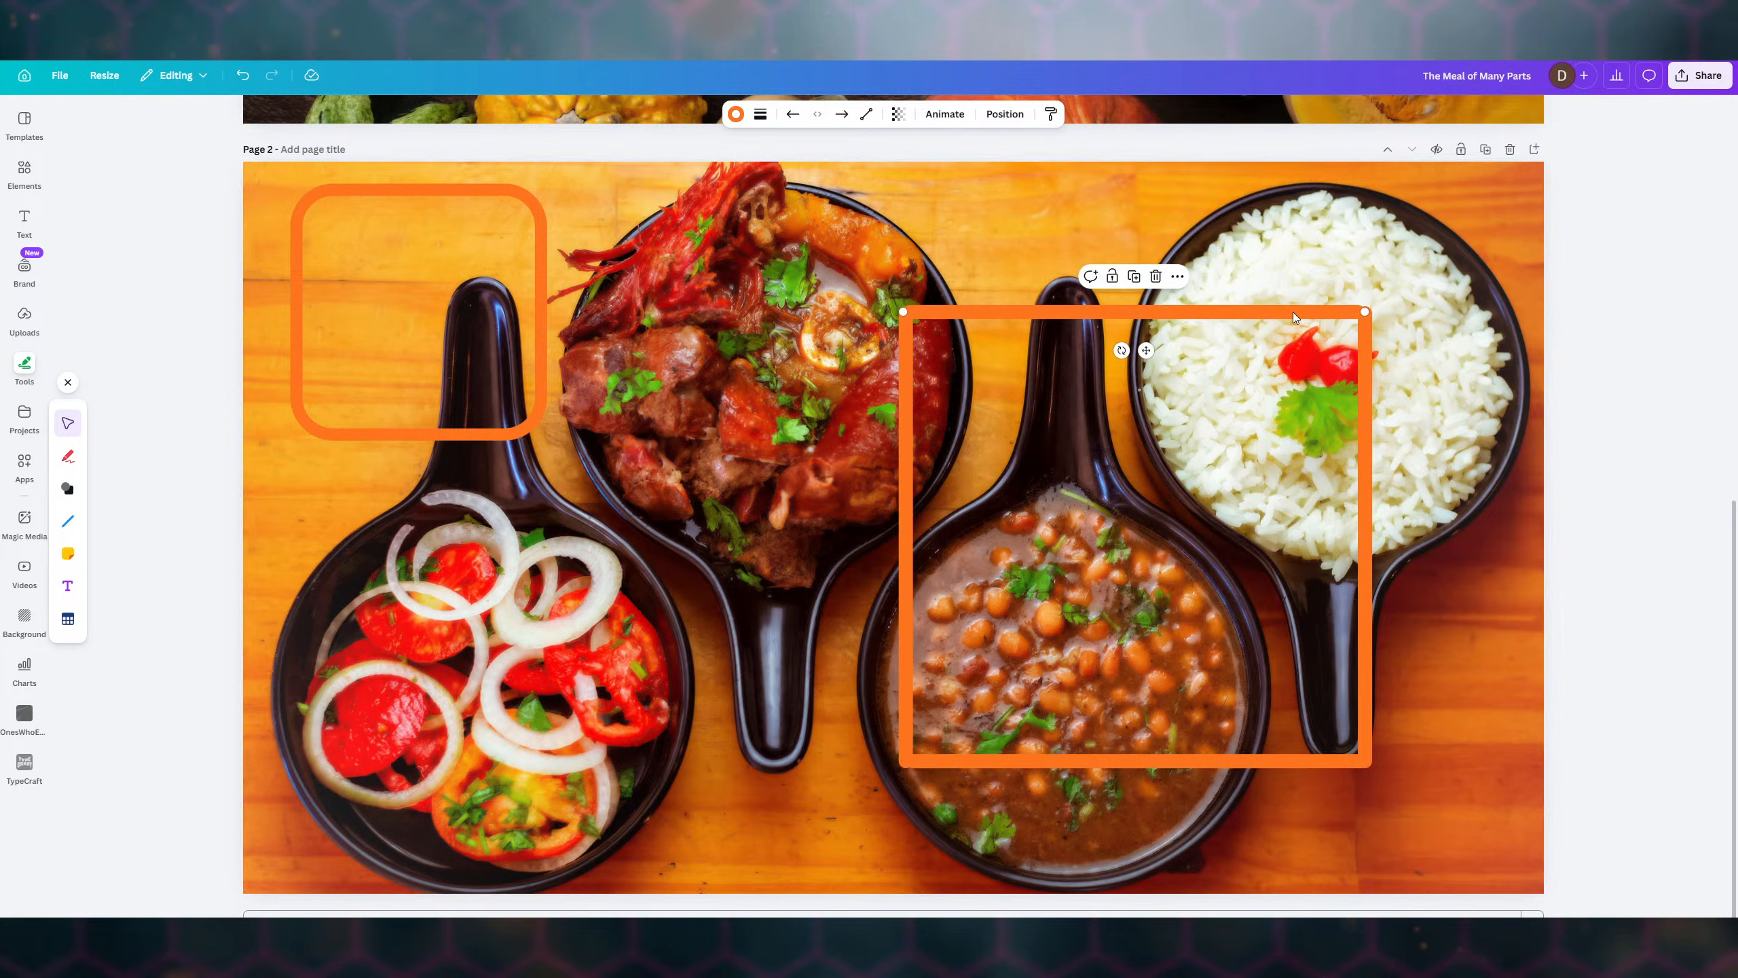
drag(1277, 314, 1281, 310)
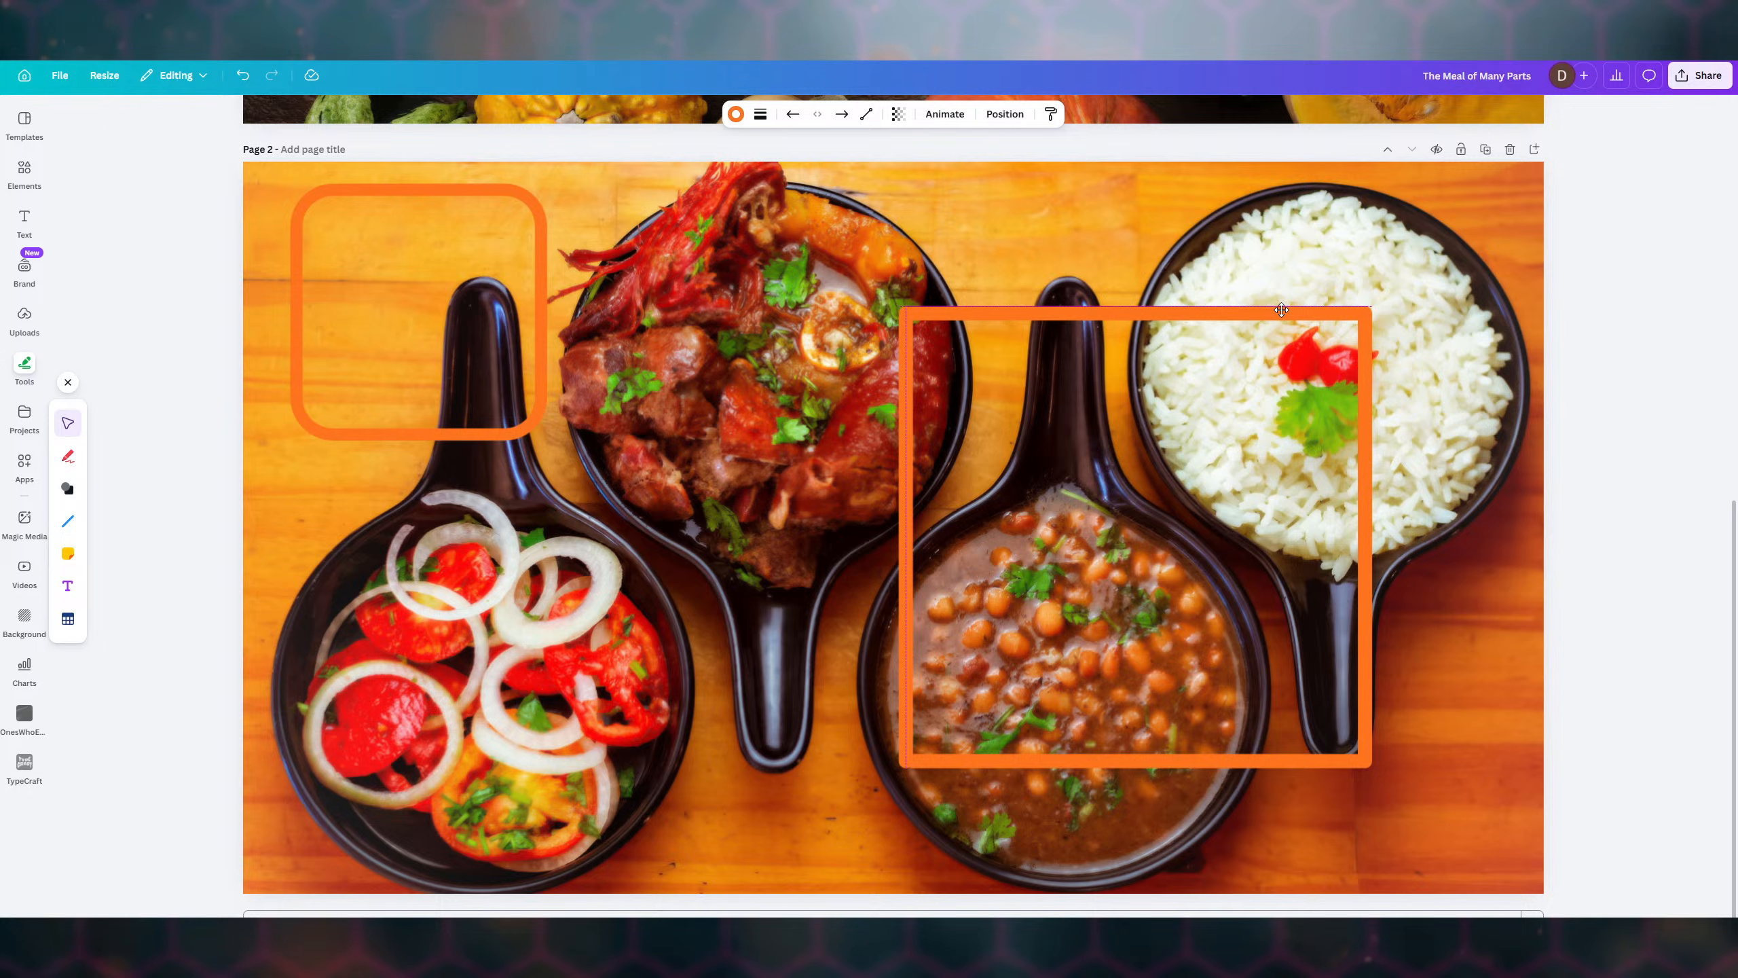
drag(1281, 309, 1282, 310)
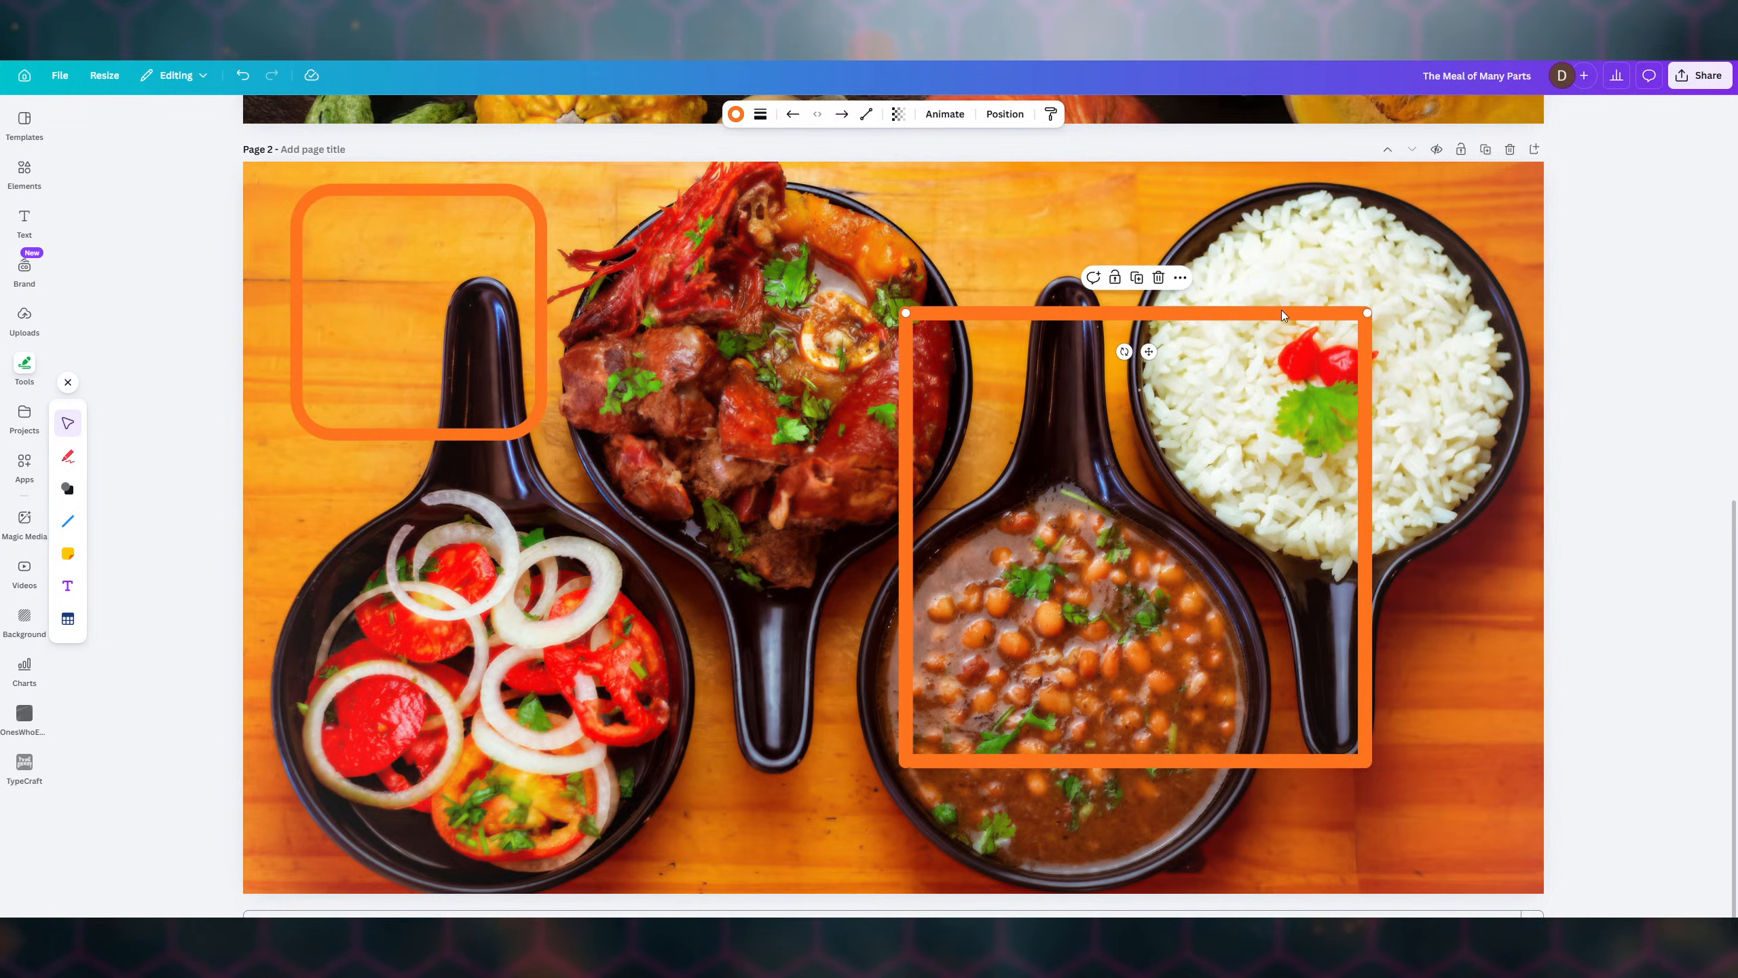
click(1469, 346)
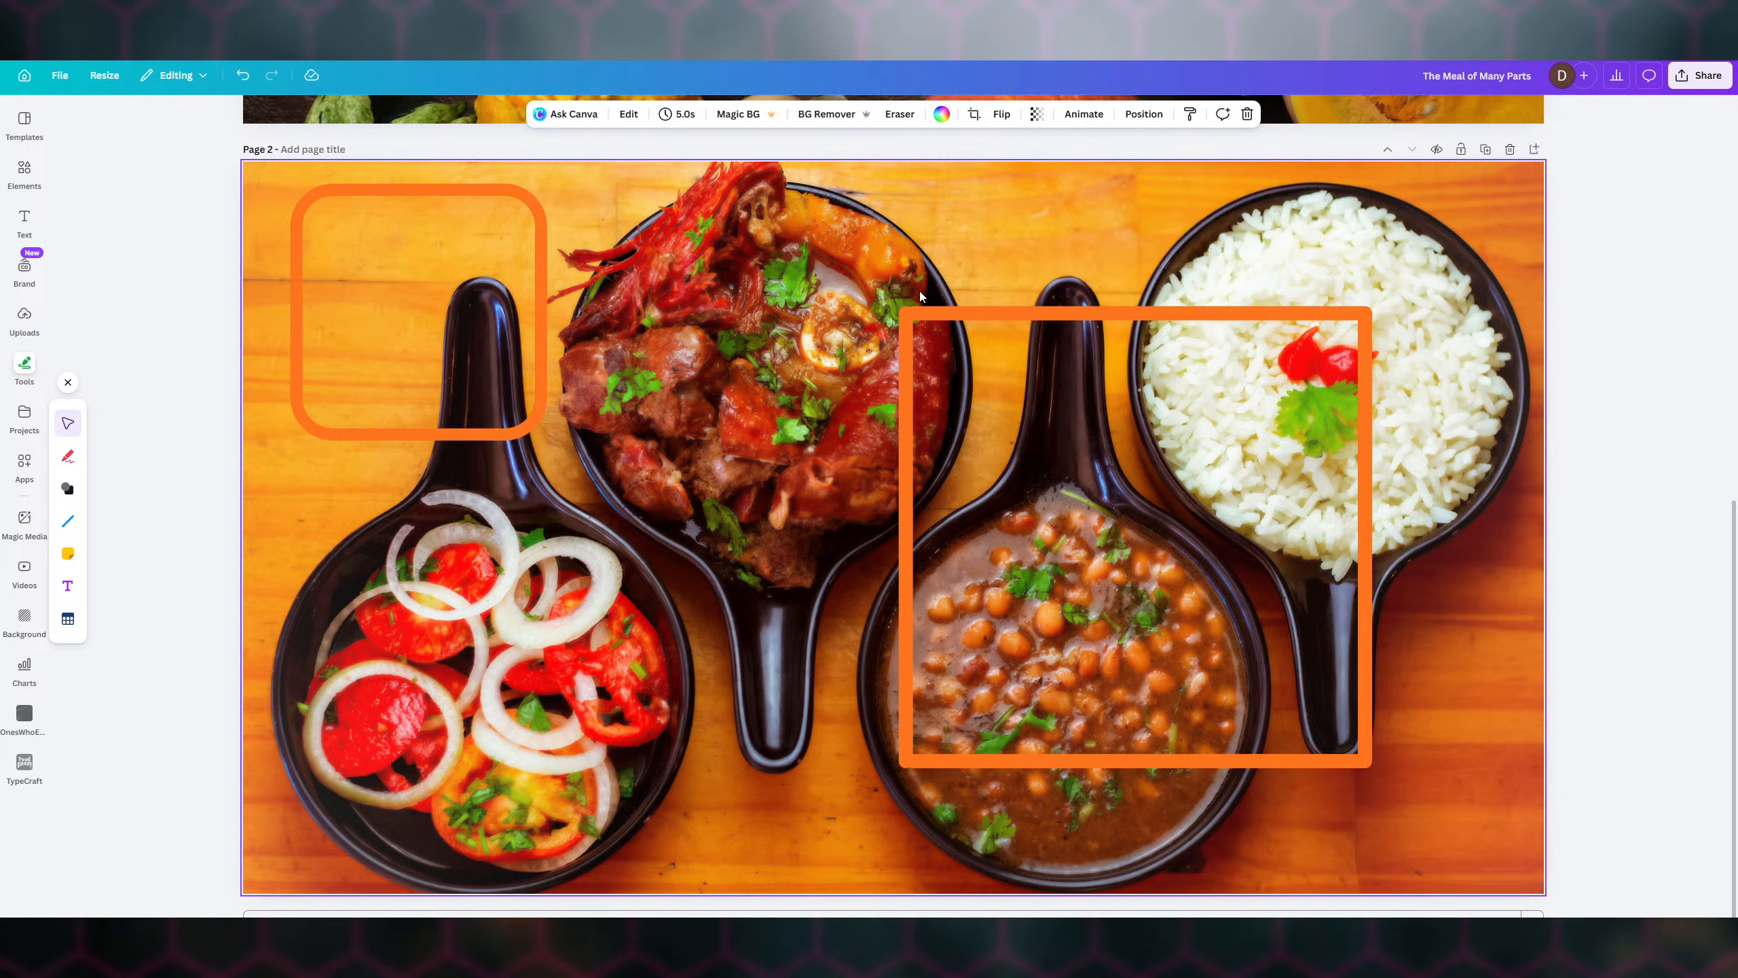
click(914, 313)
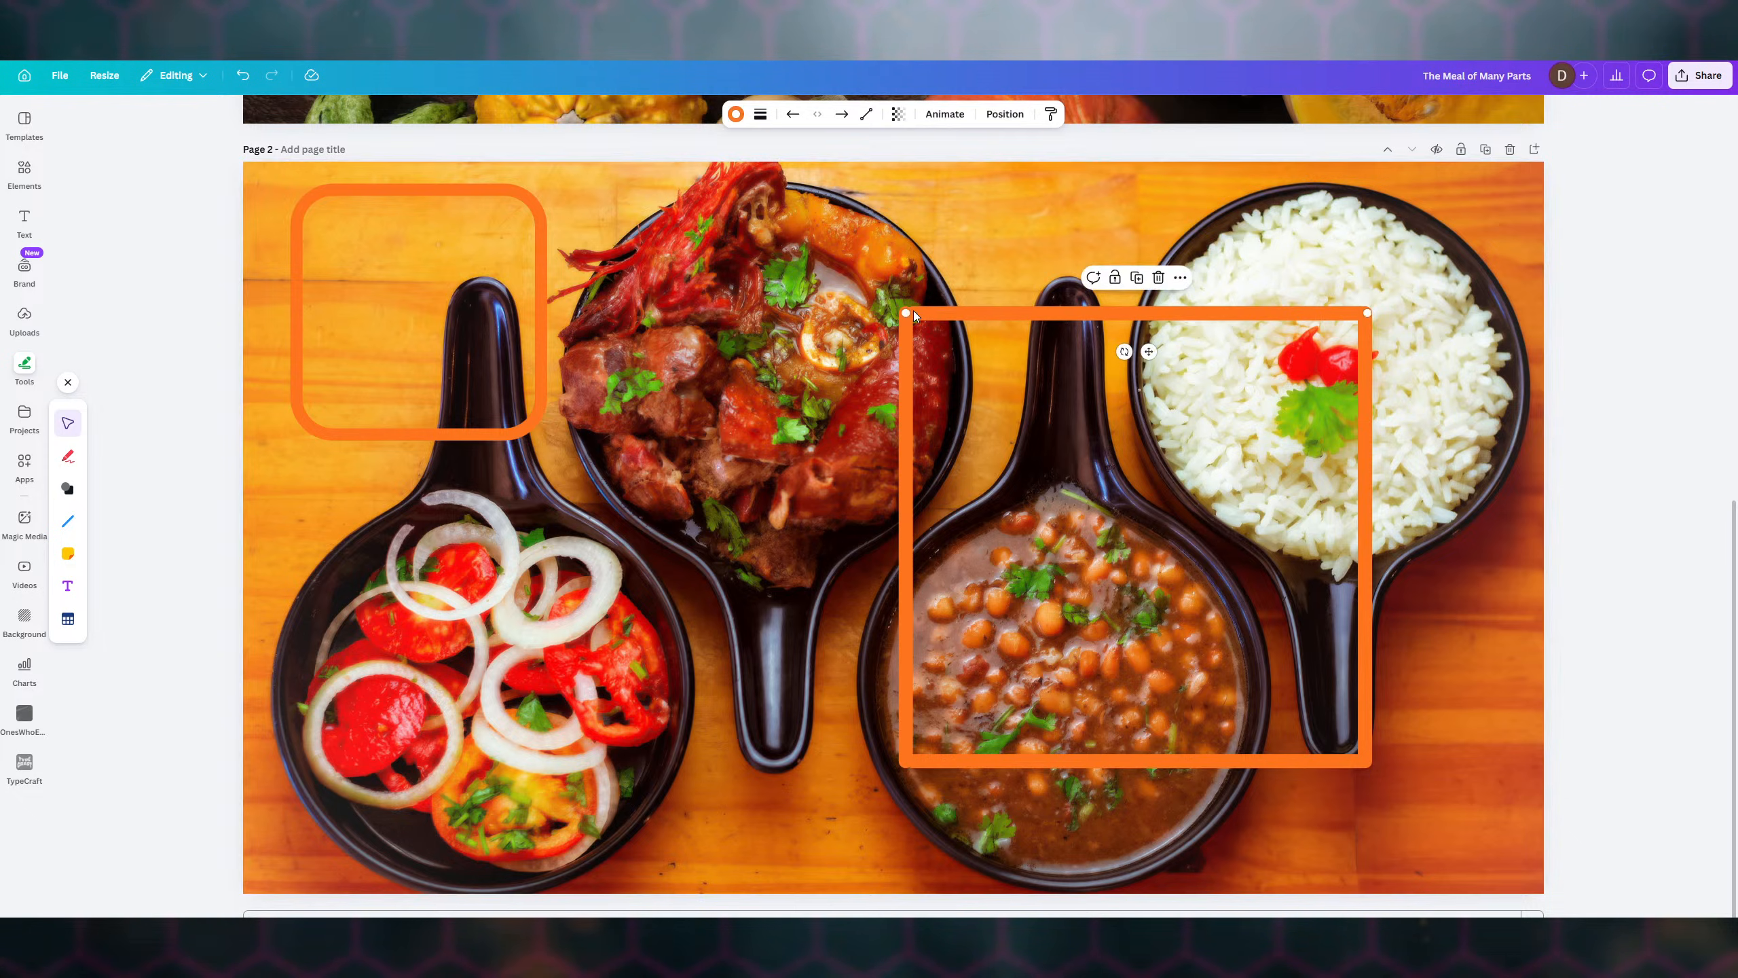
drag(906, 312, 893, 312)
click(825, 329)
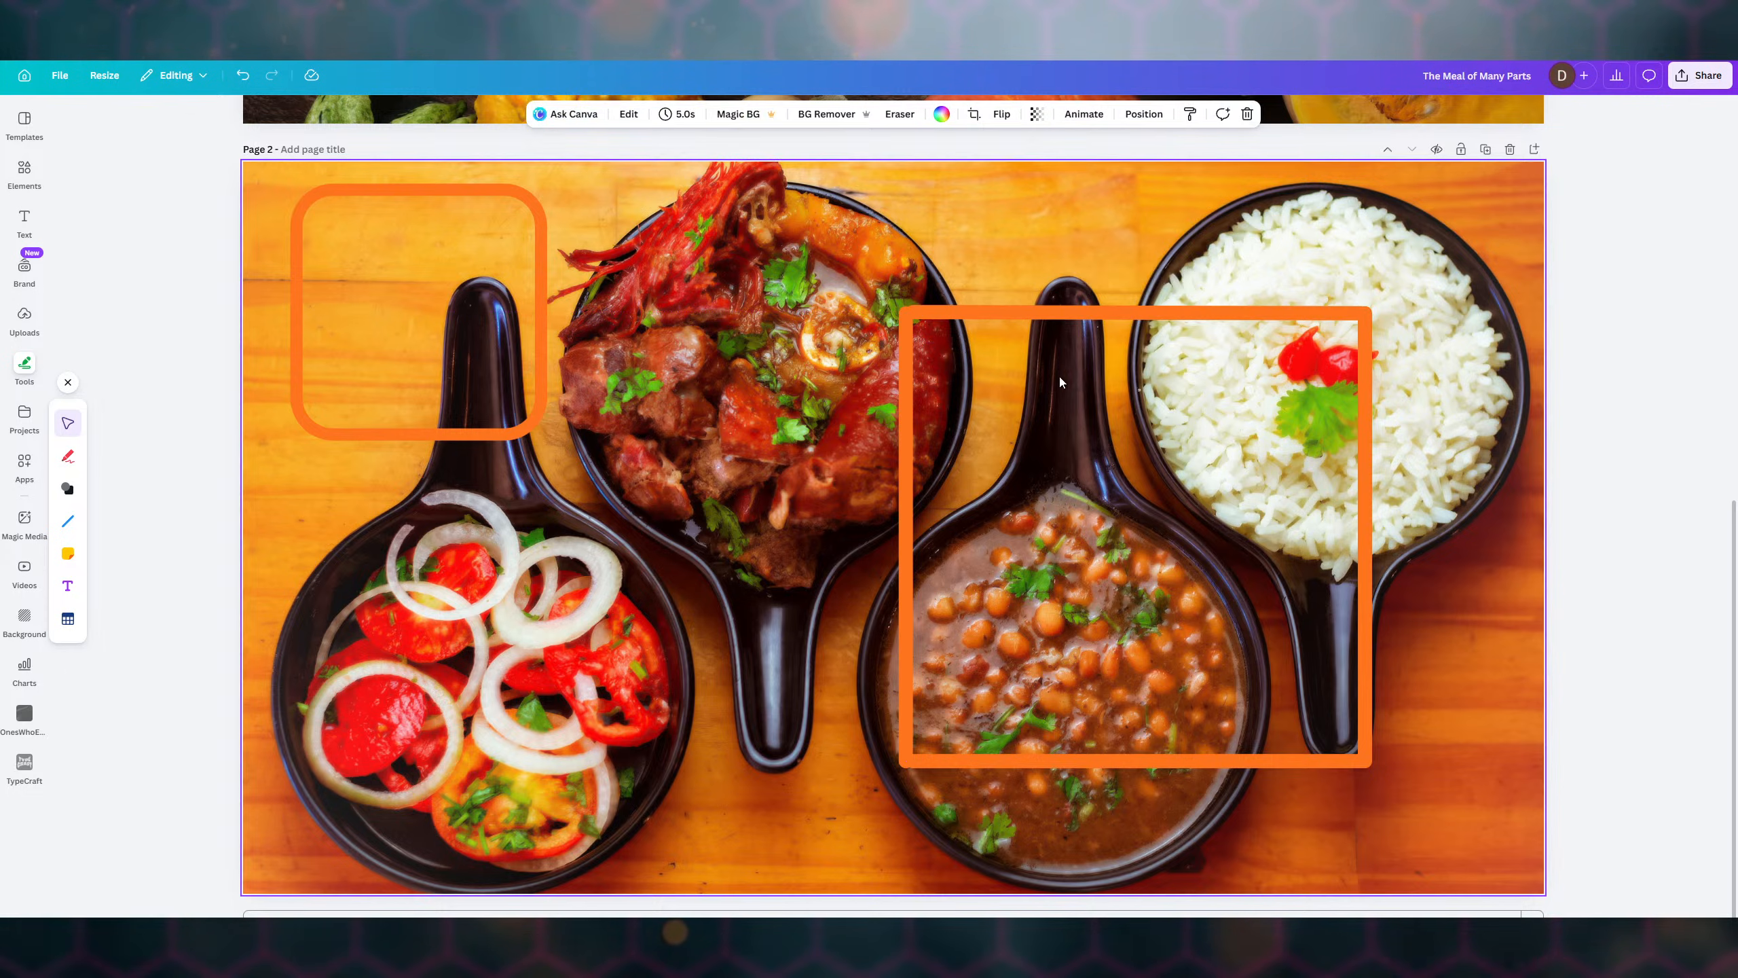
click(904, 315)
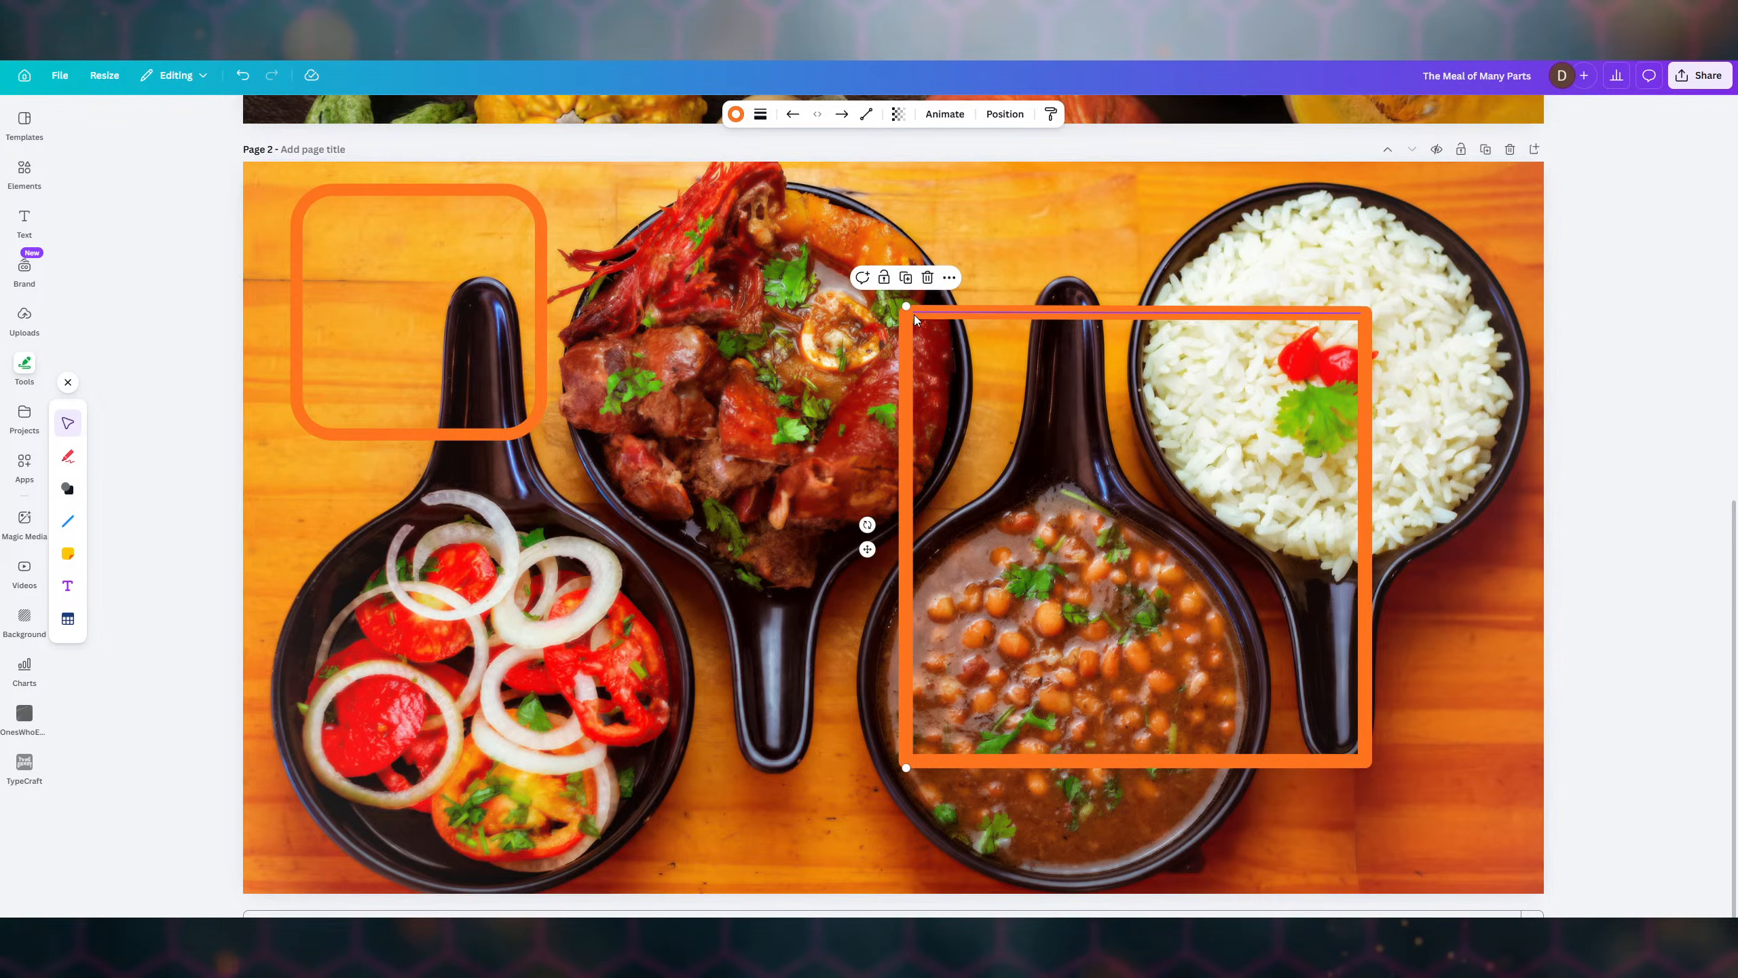
click(1135, 252)
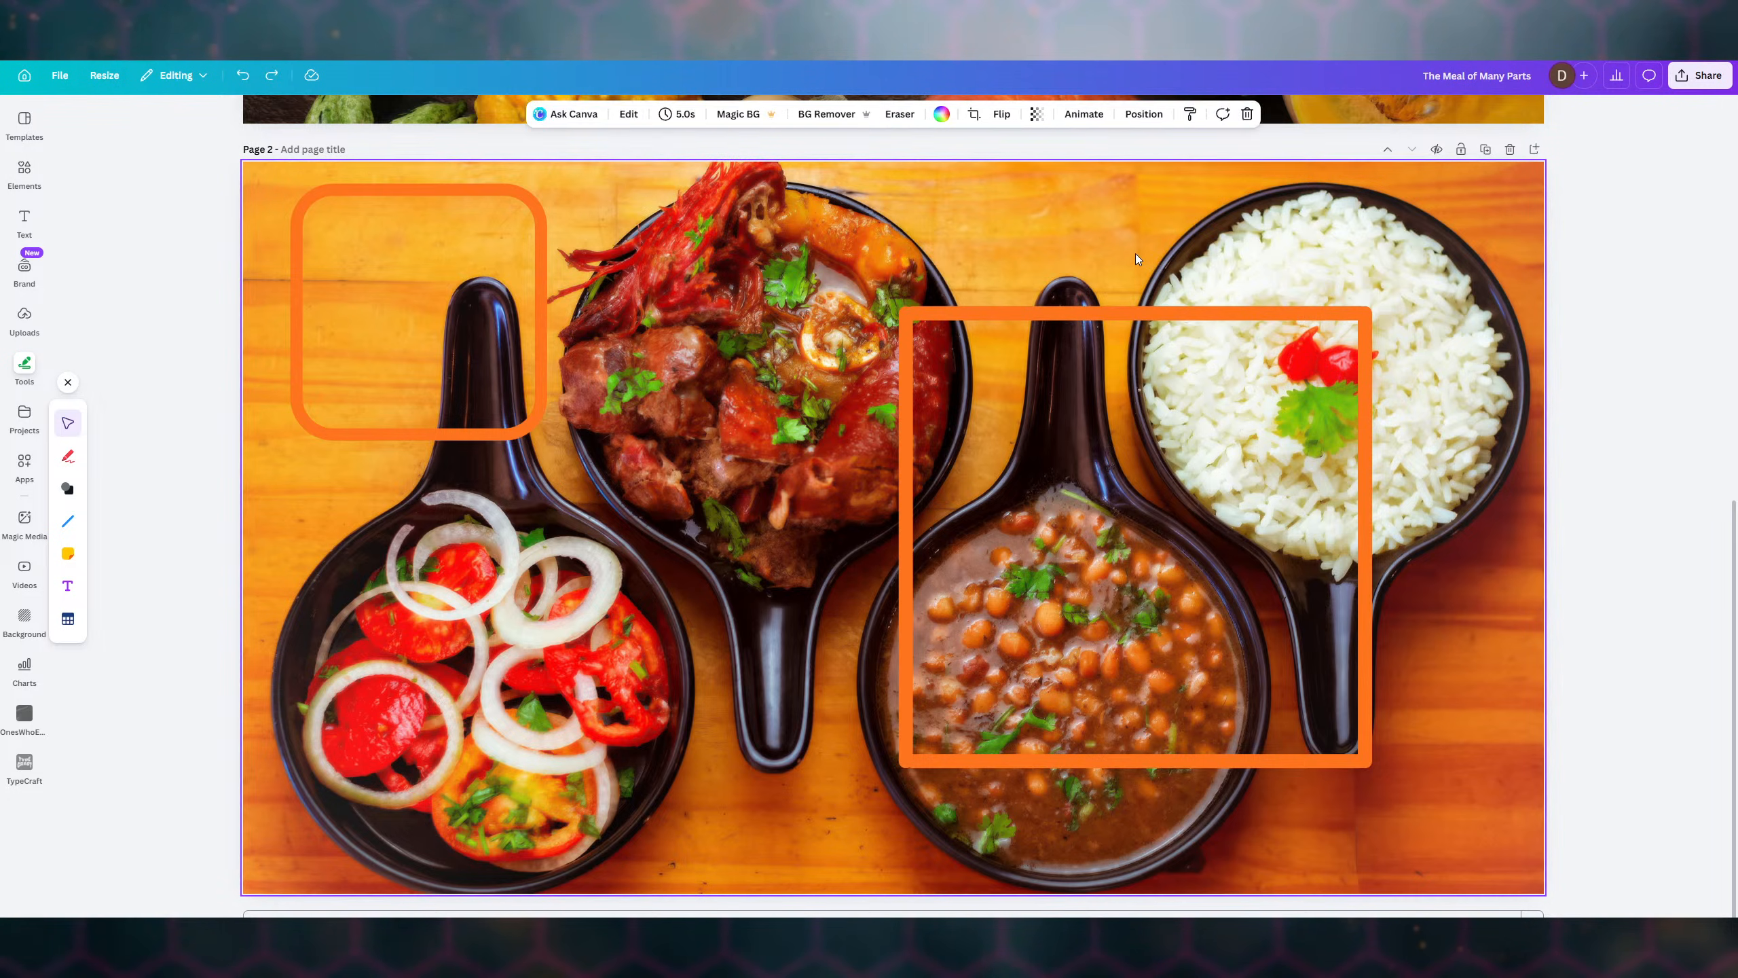
click(991, 315)
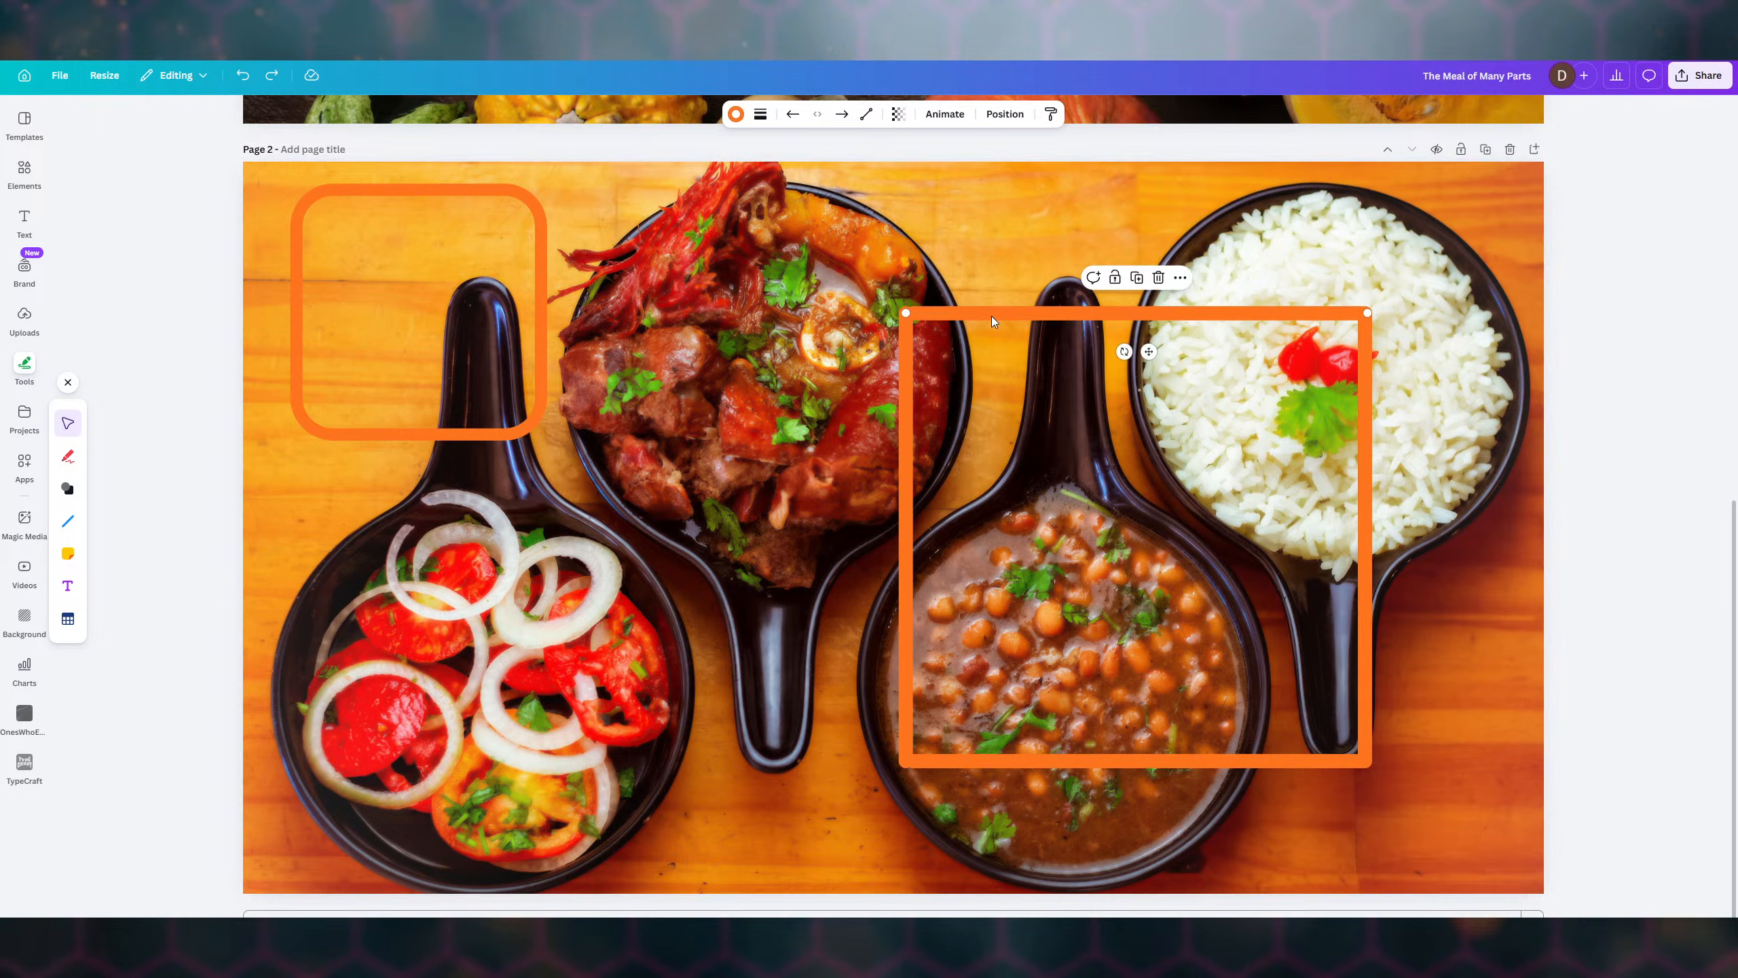
click(903, 372)
- Bring the frame's left line forward one layer using the Position panel
right_click(903, 373)
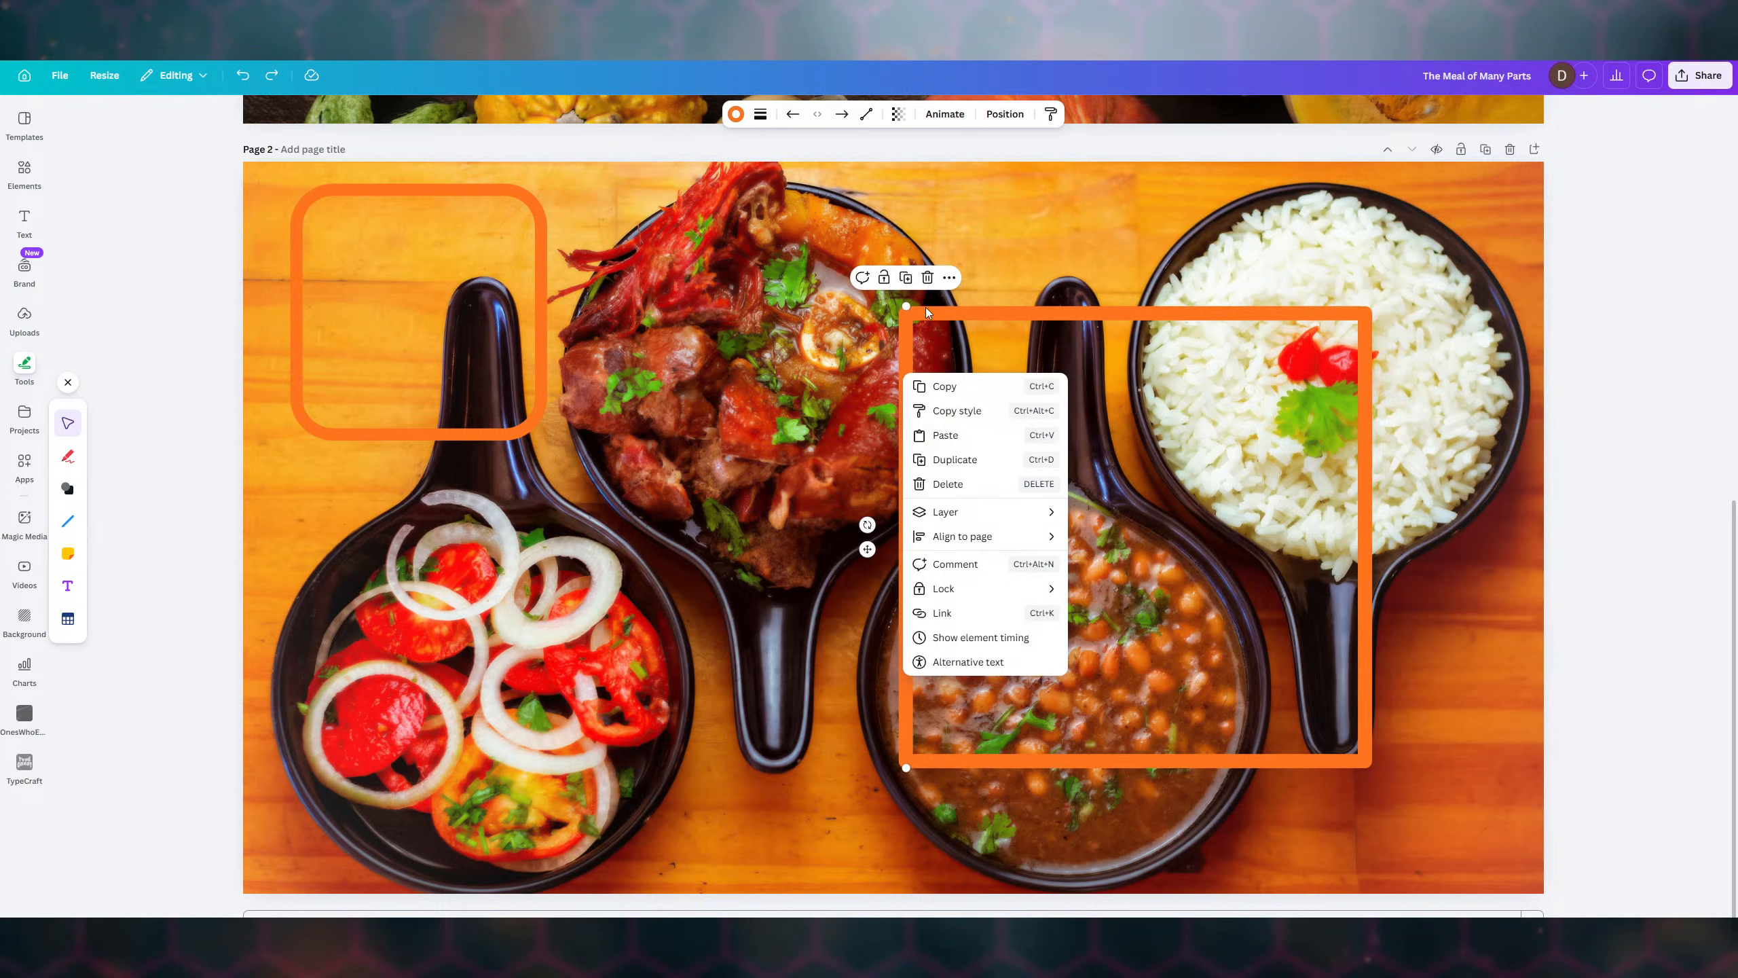
click(992, 118)
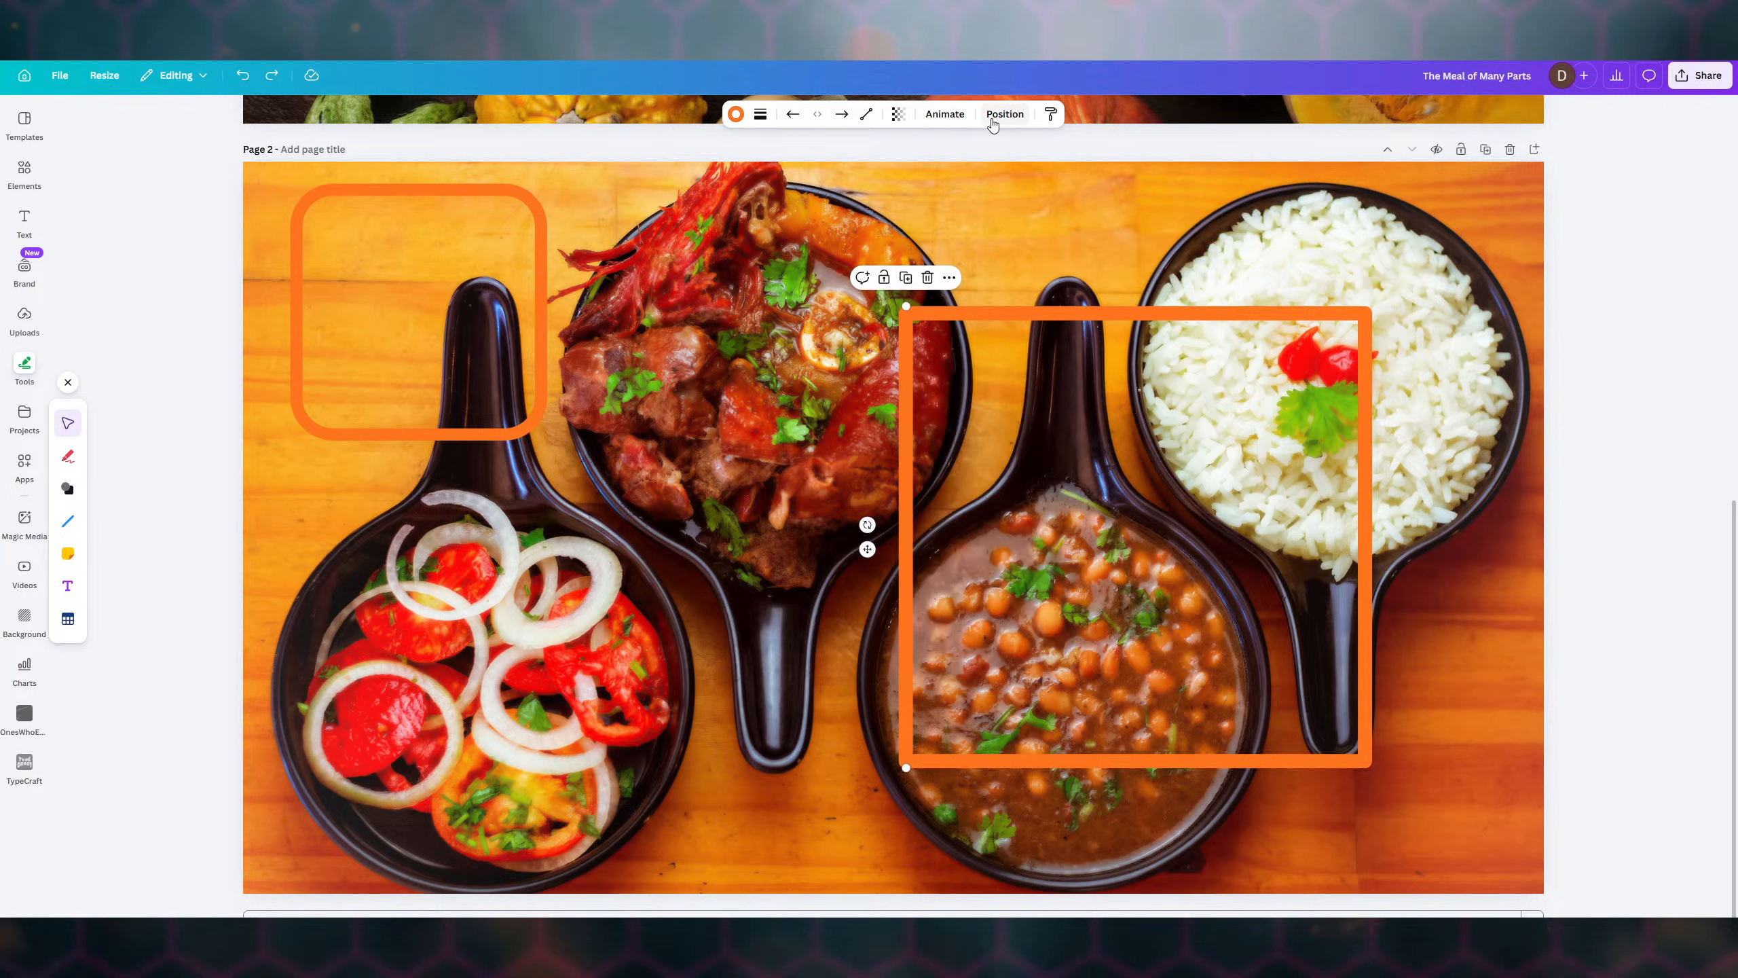
click(992, 118)
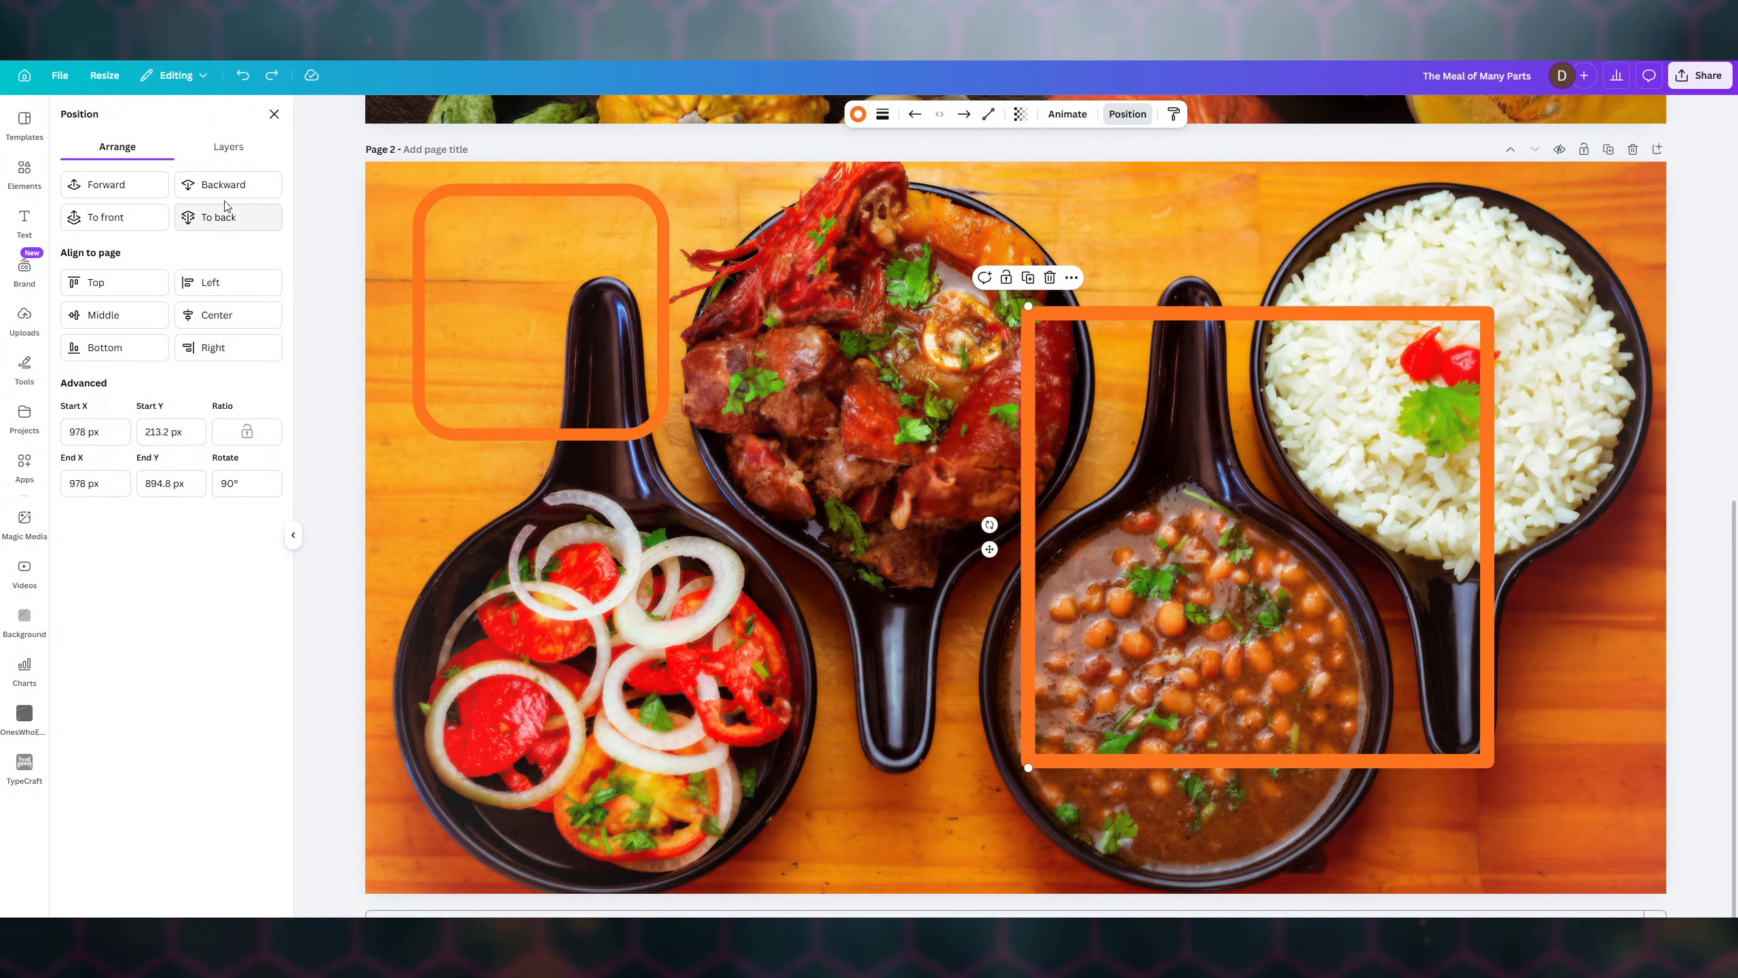
click(1107, 429)
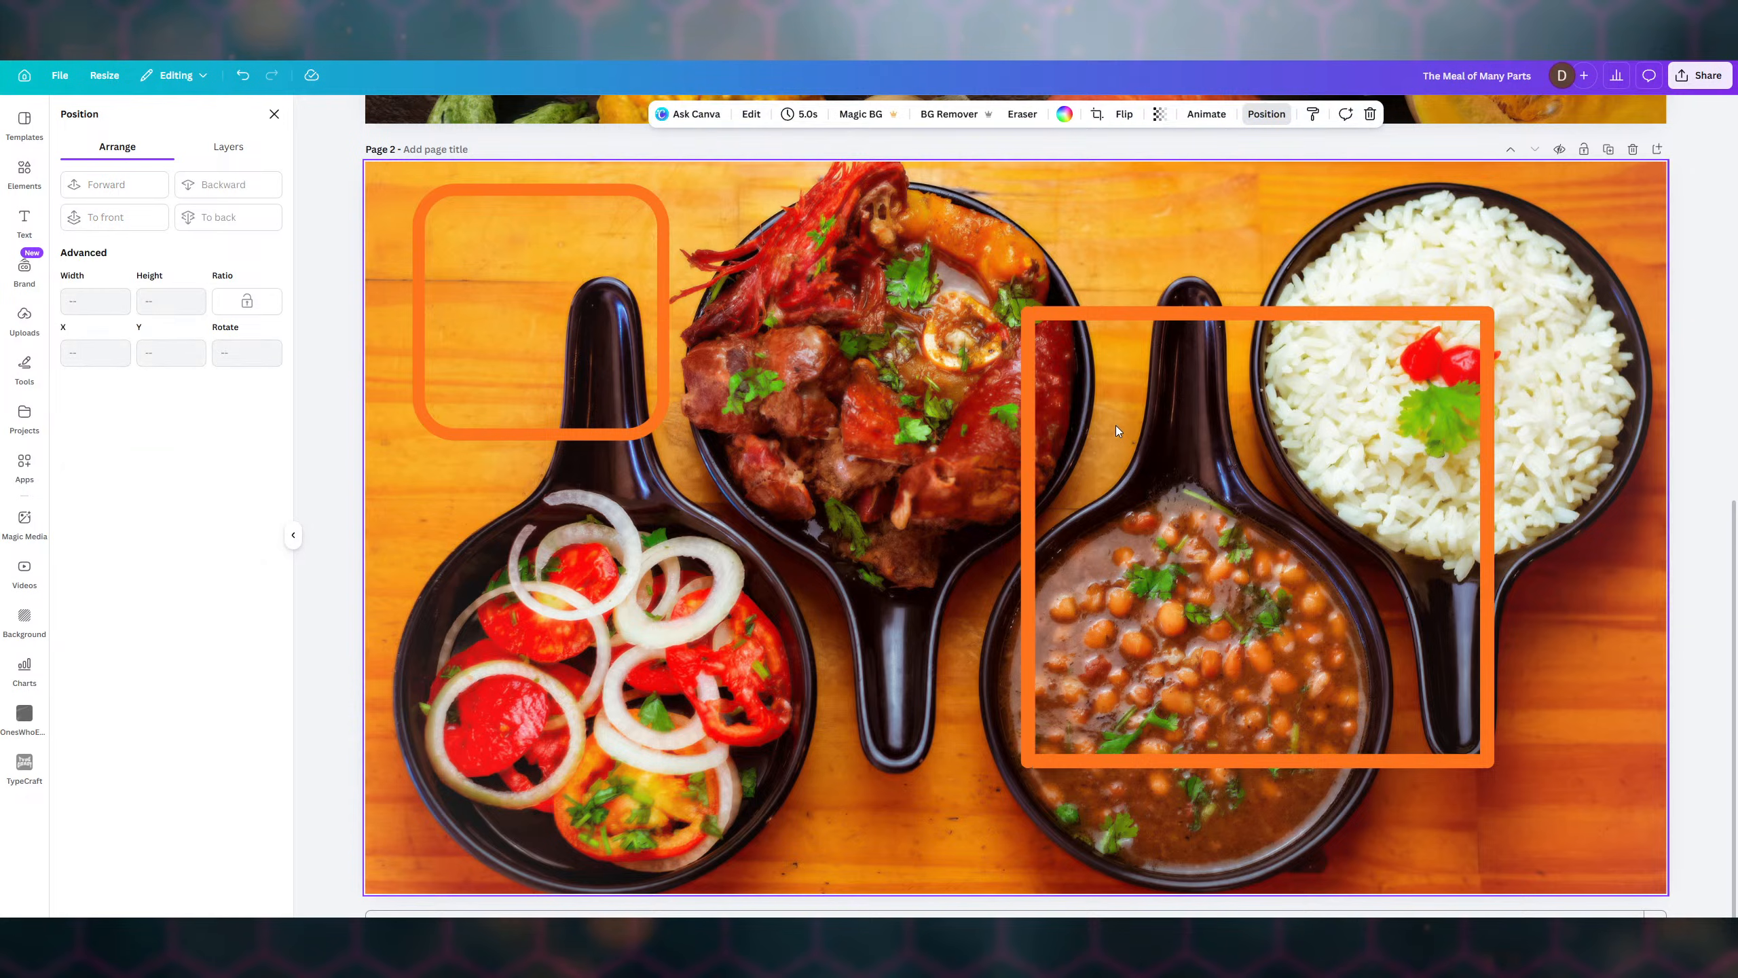
click(1098, 314)
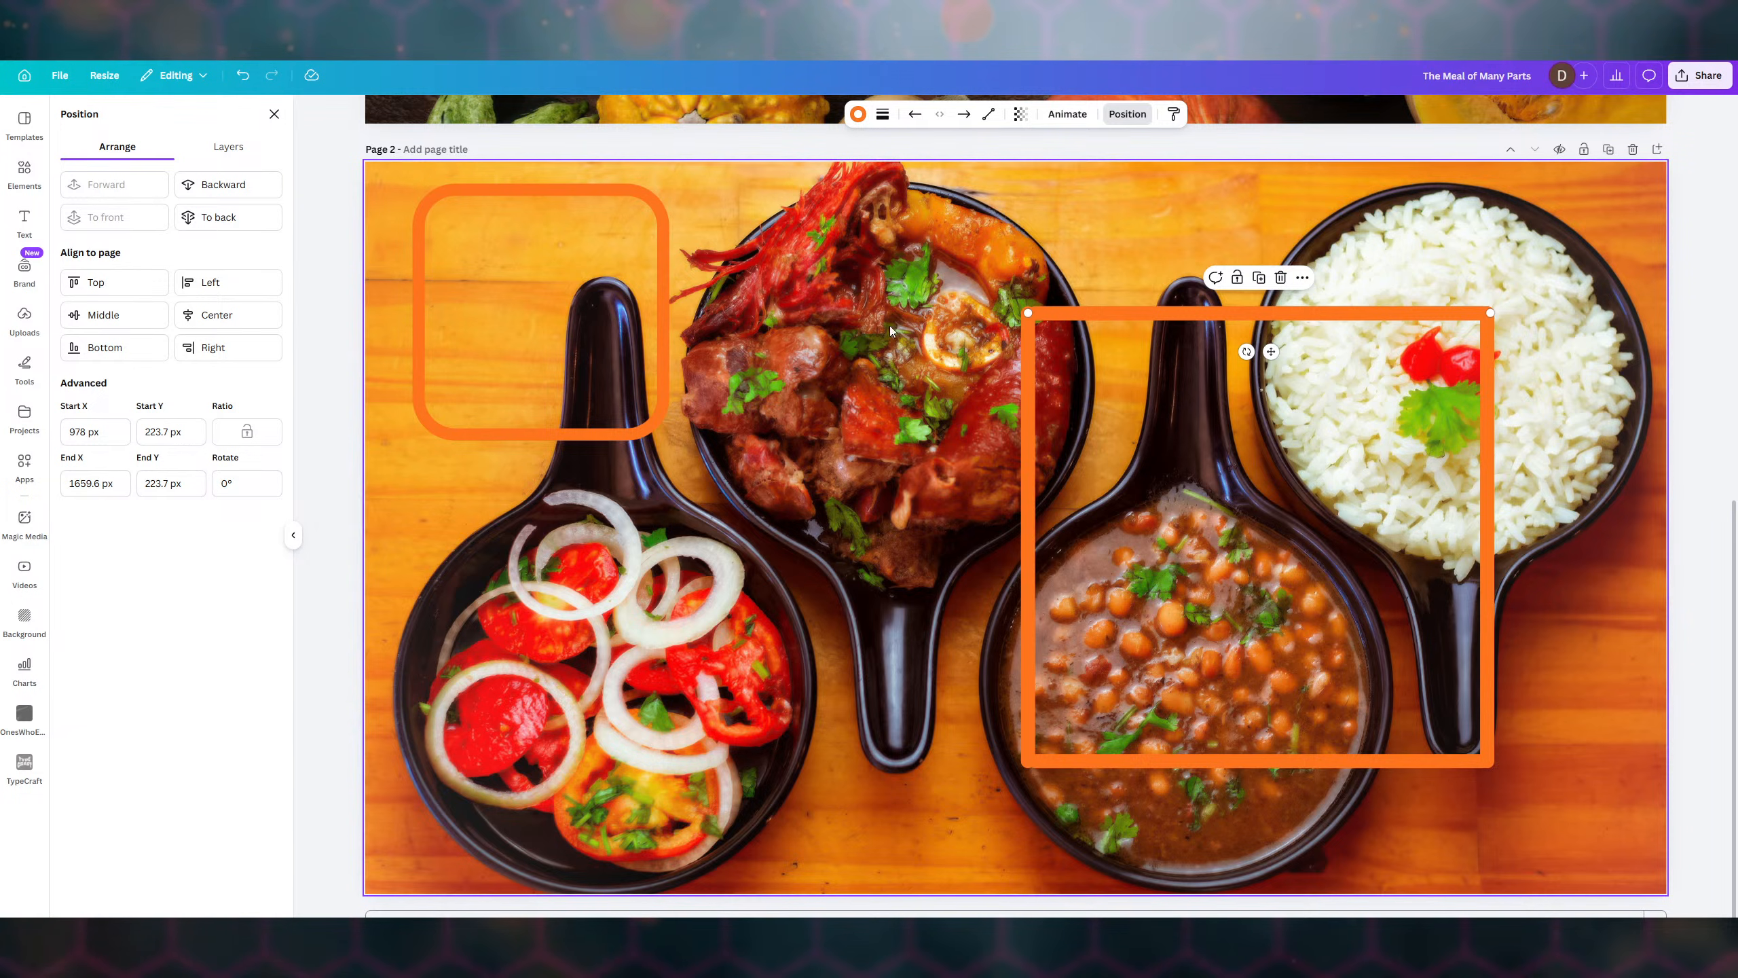
click(223, 185)
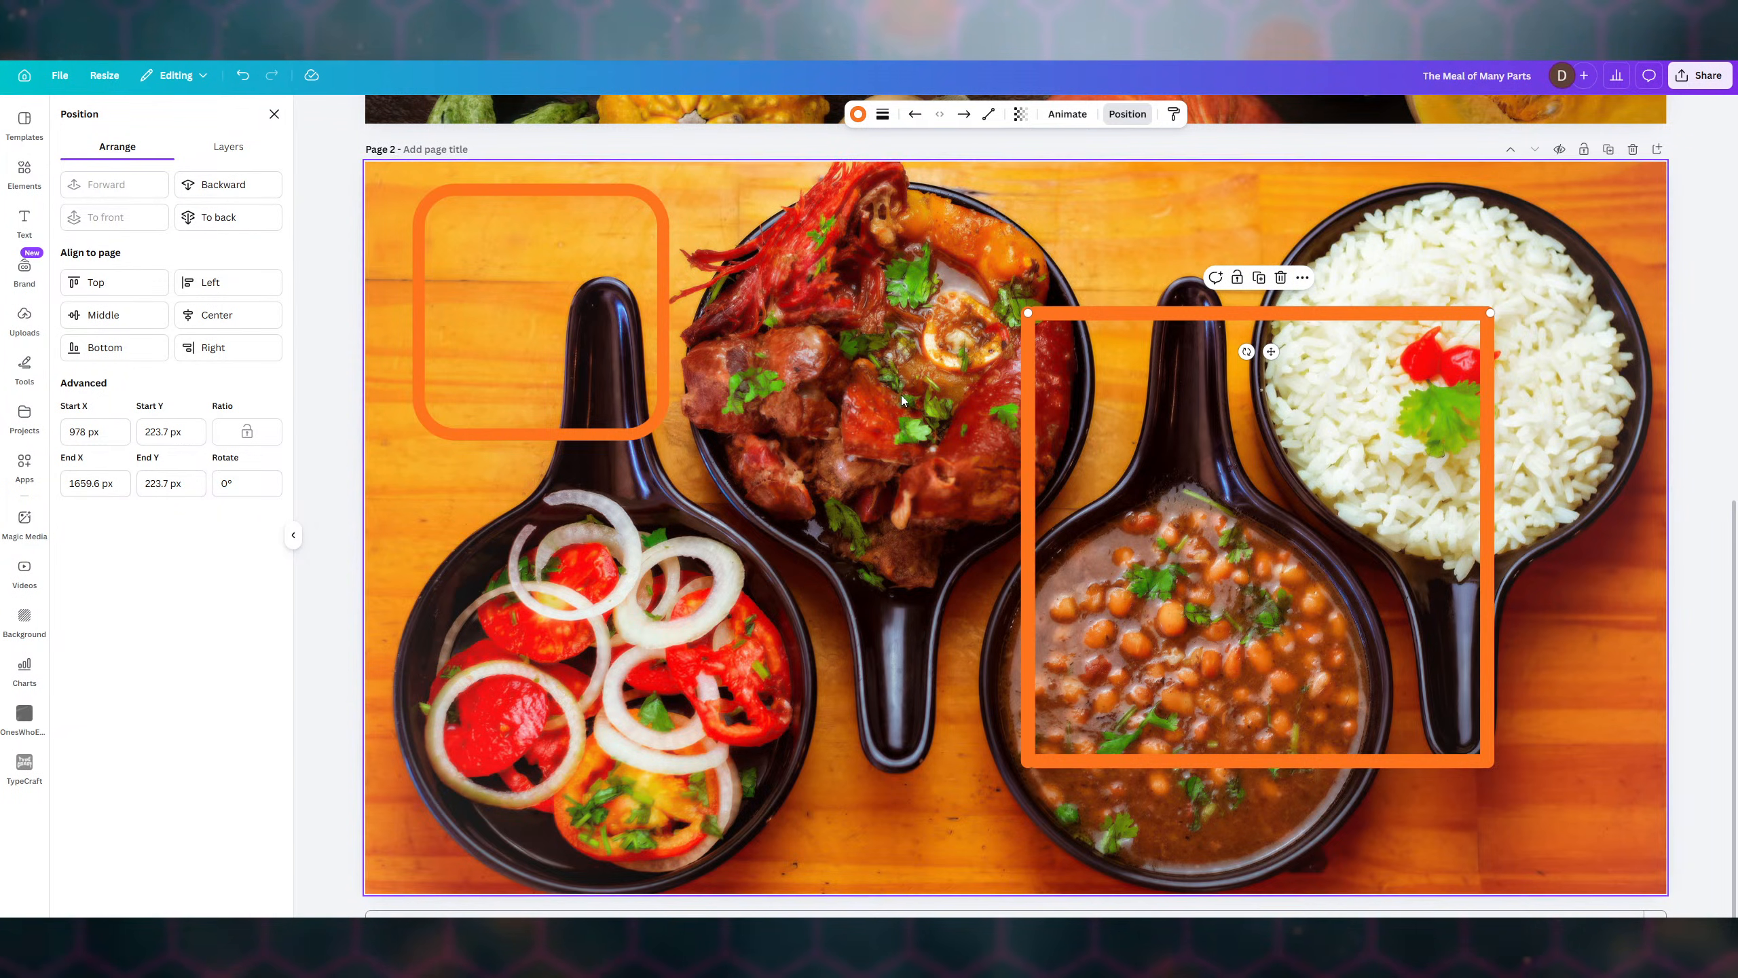
click(1022, 408)
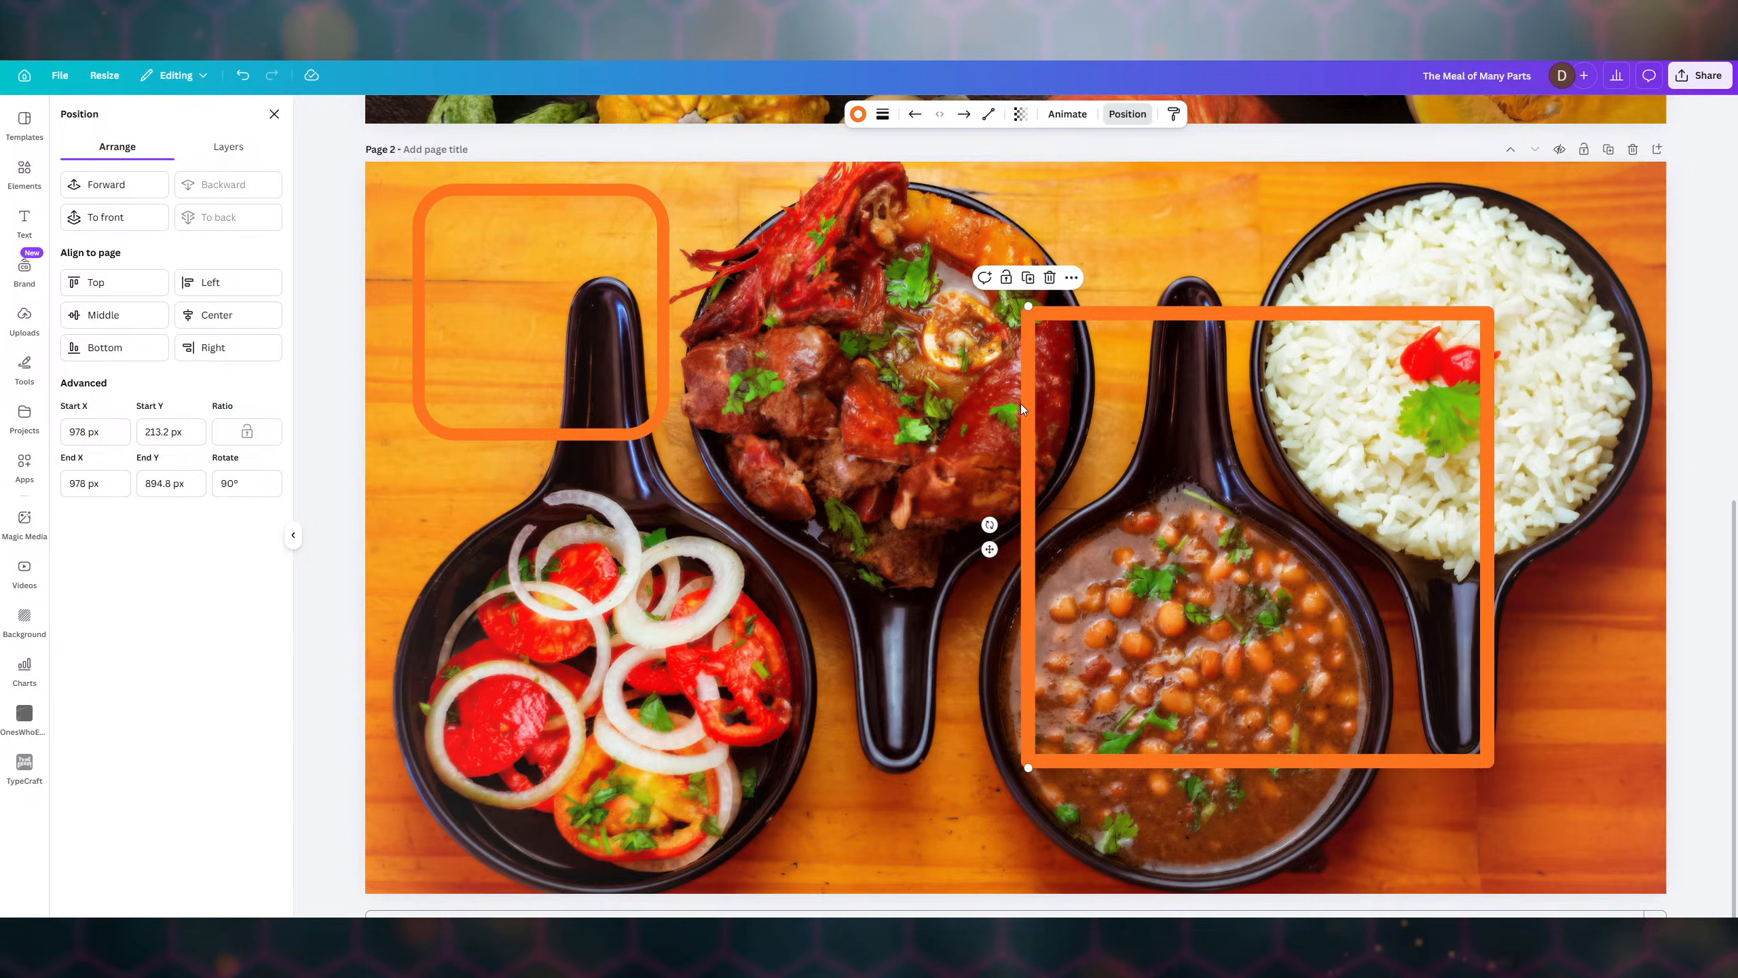
click(107, 186)
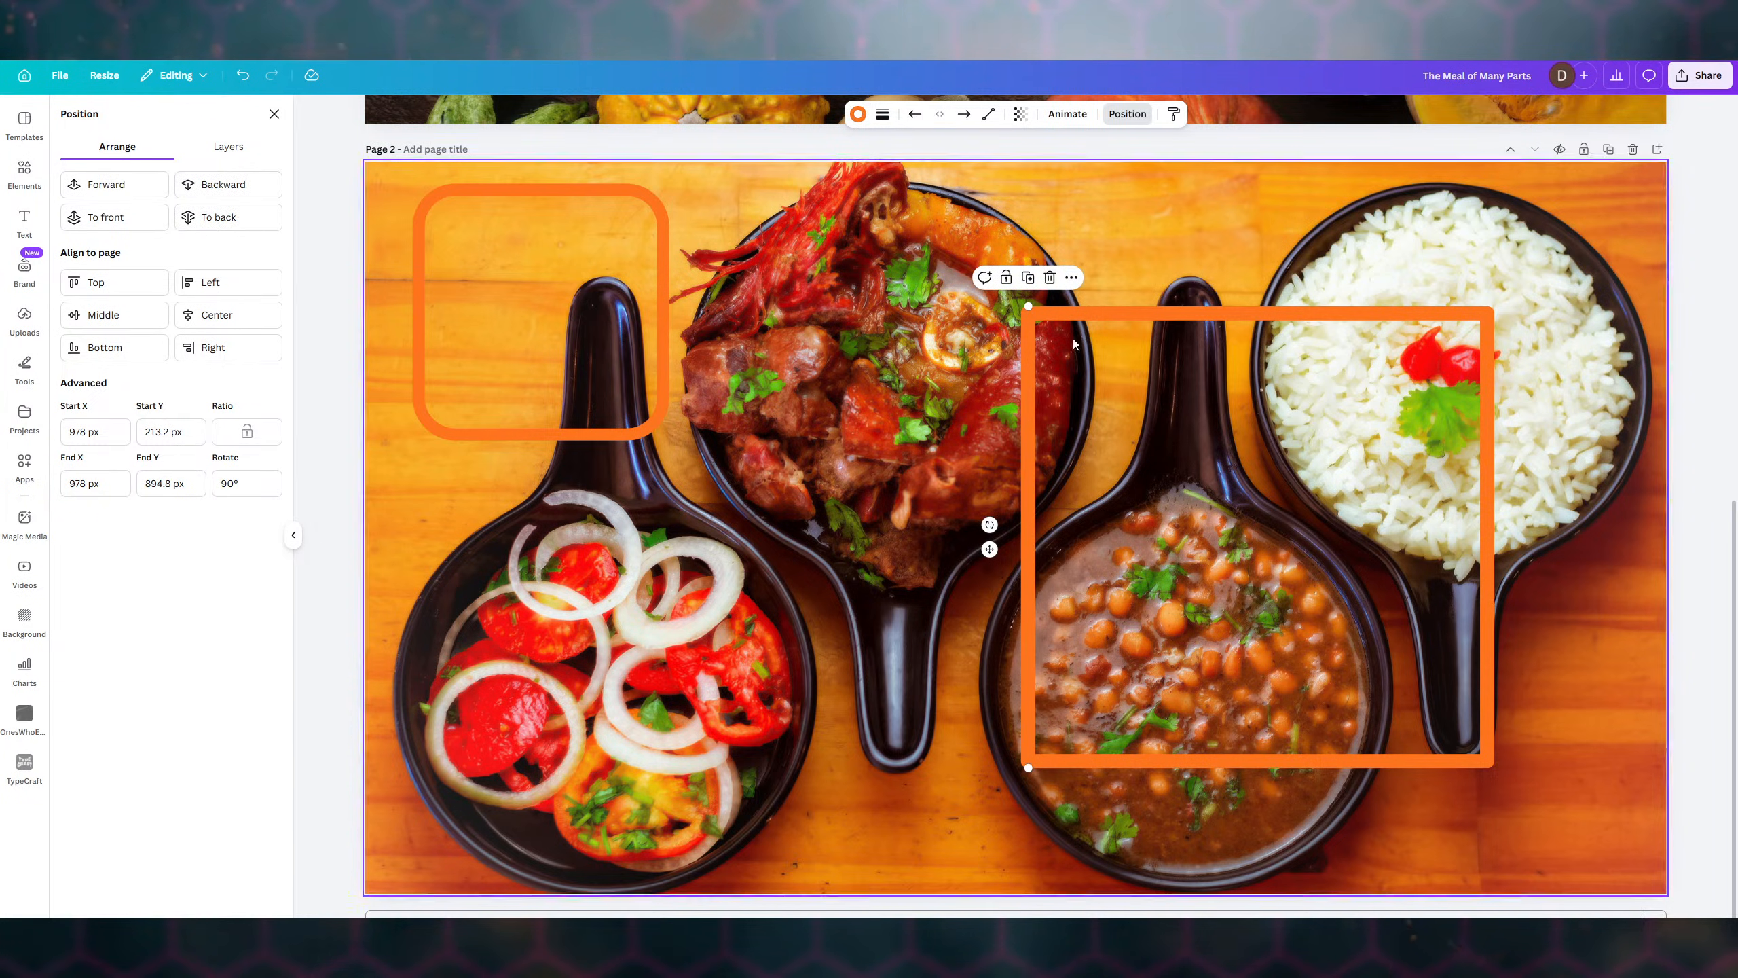
- Nudge the top line, shift the left line about 10 px right to X 988.5, and select all frame lines
click(1107, 313)
drag(1127, 310, 1127, 312)
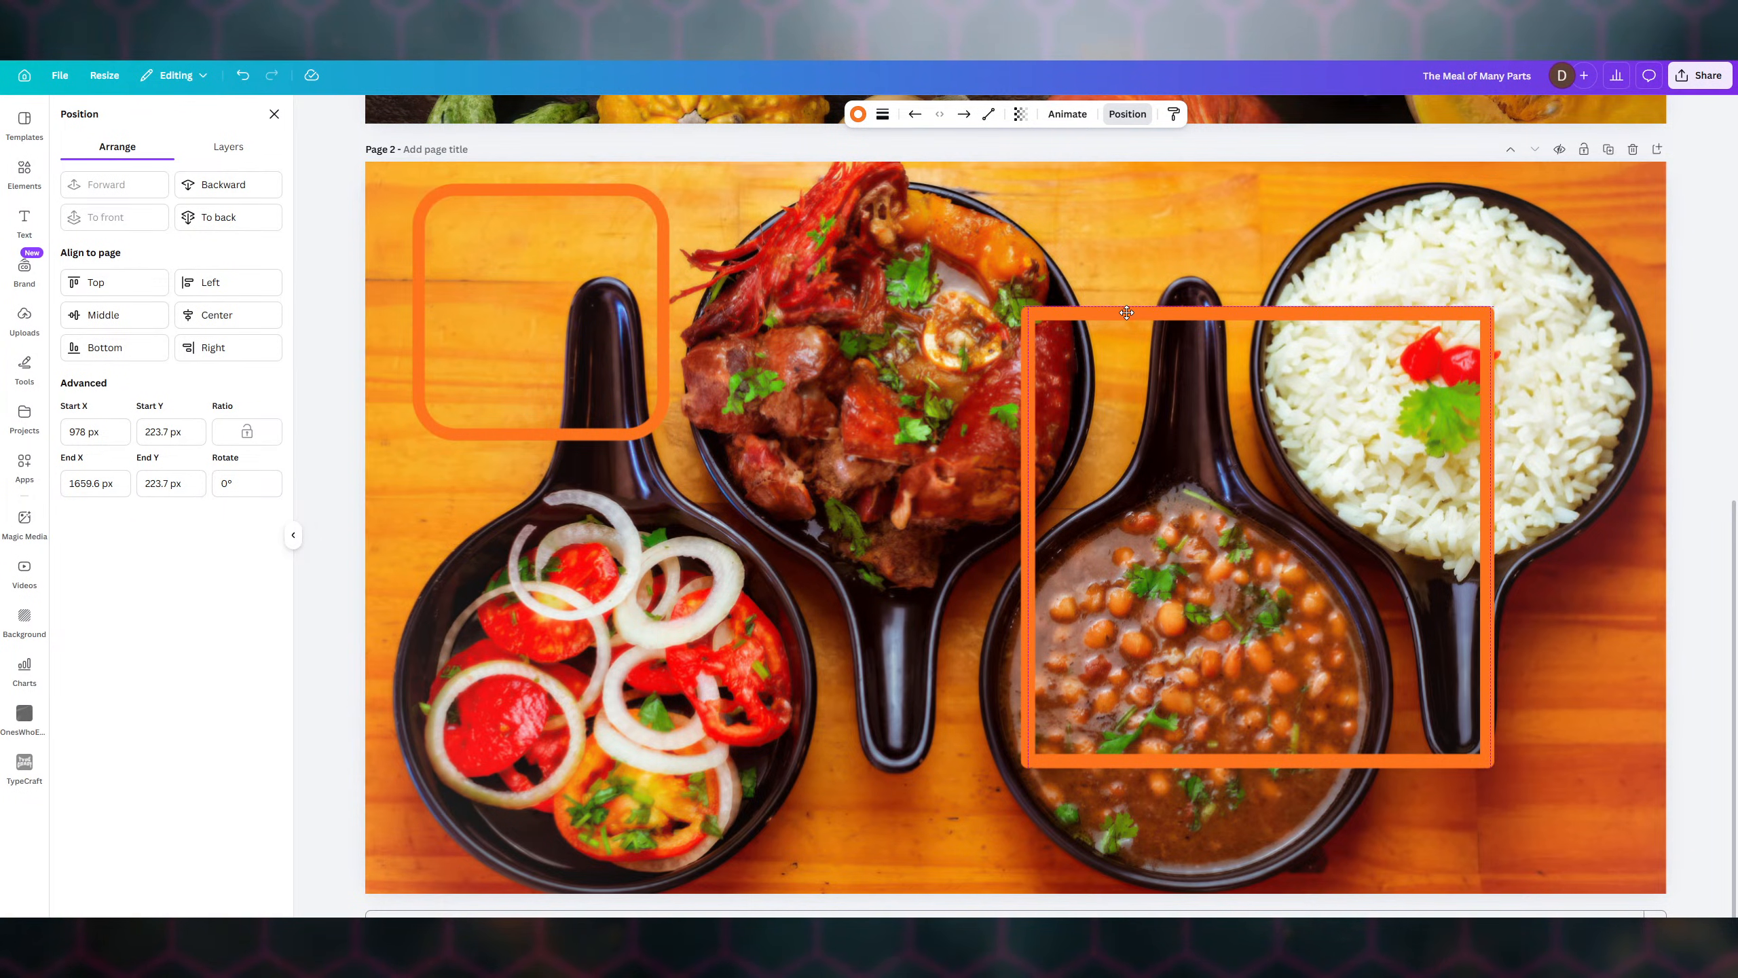
click(1354, 239)
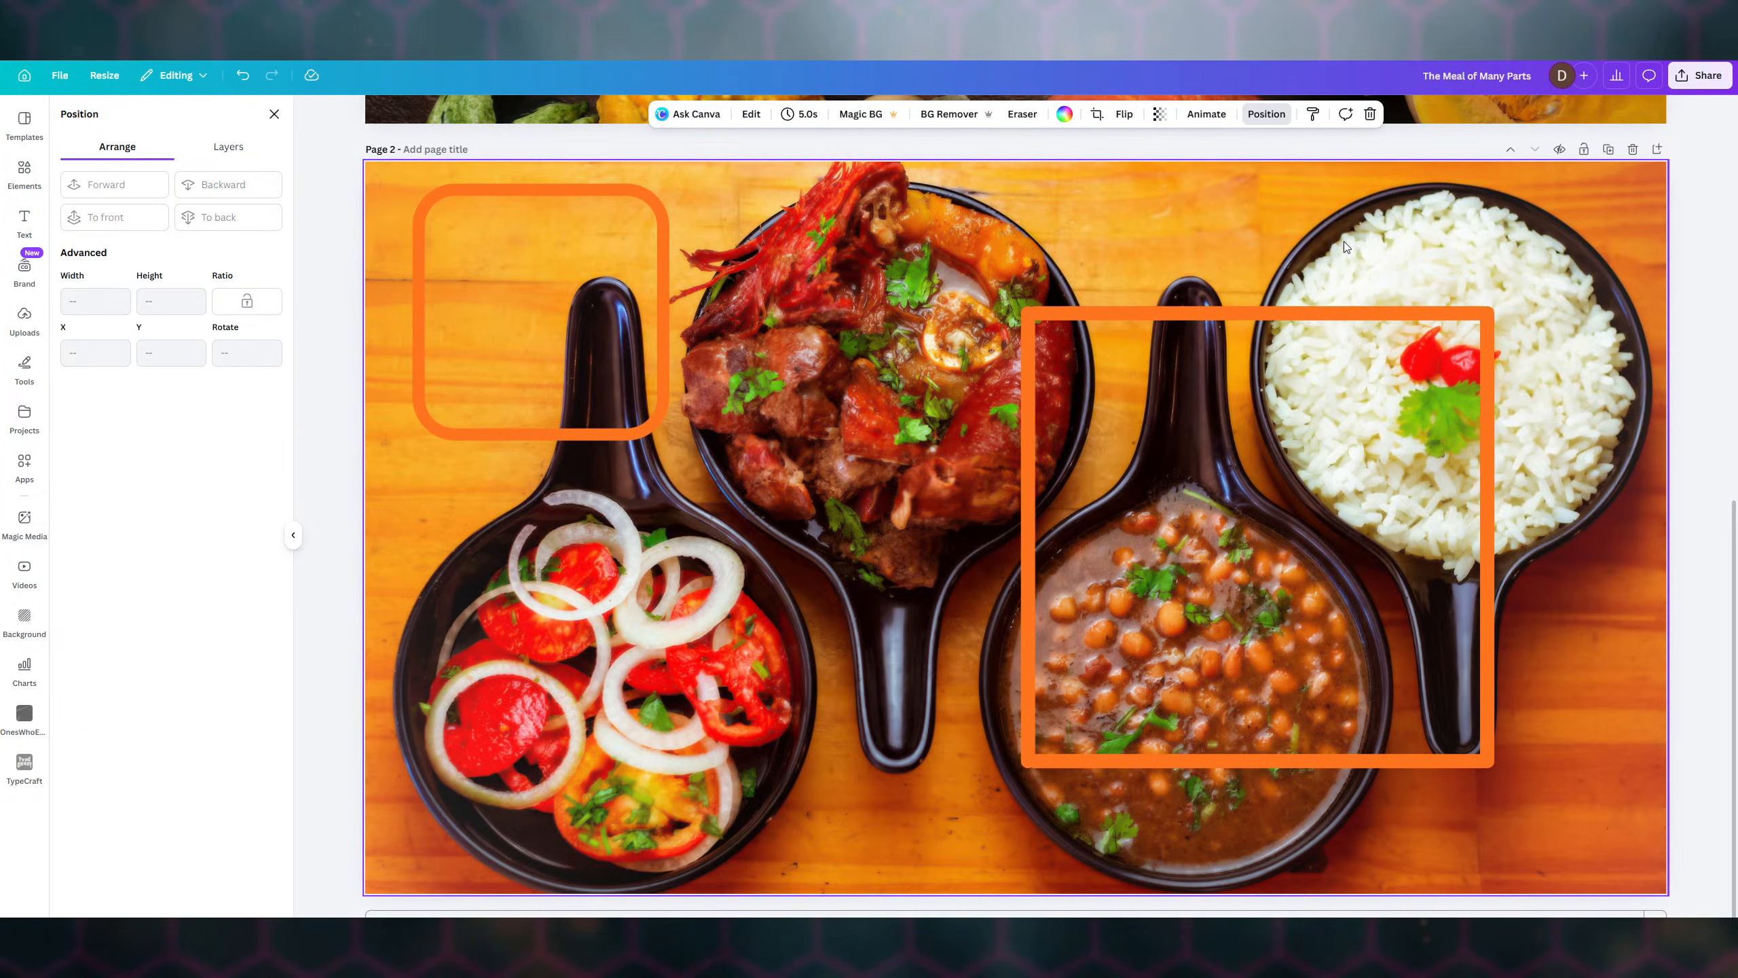
click(1026, 314)
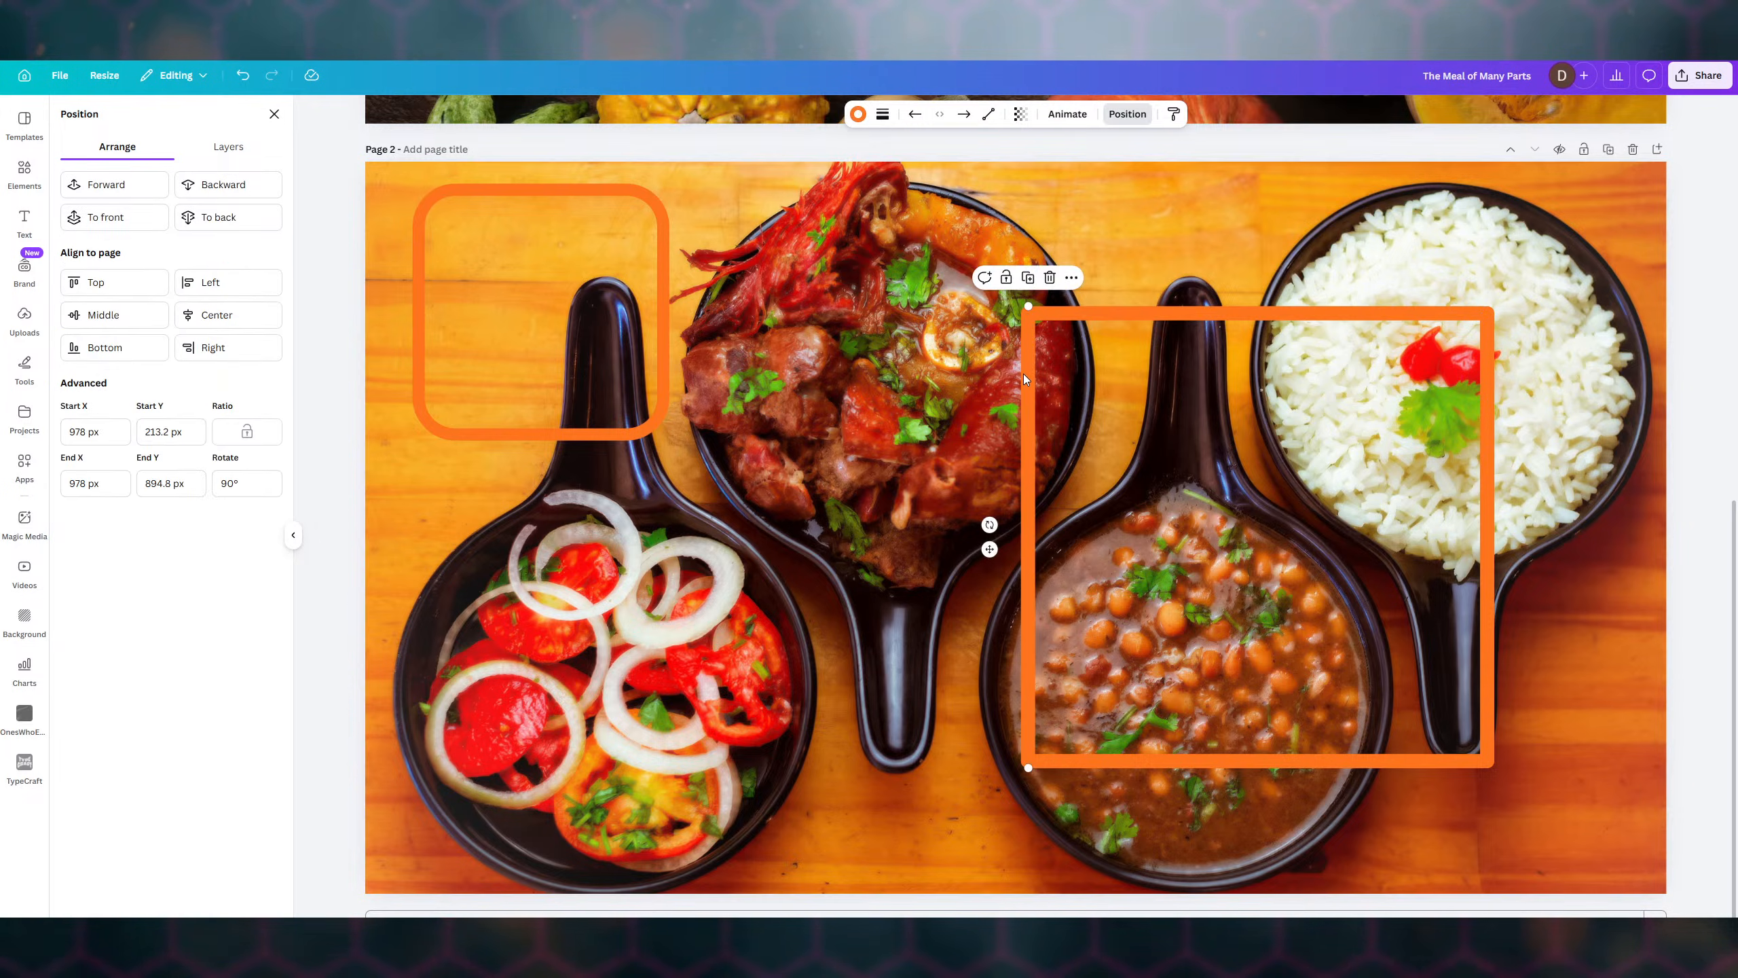
drag(1024, 378, 1030, 374)
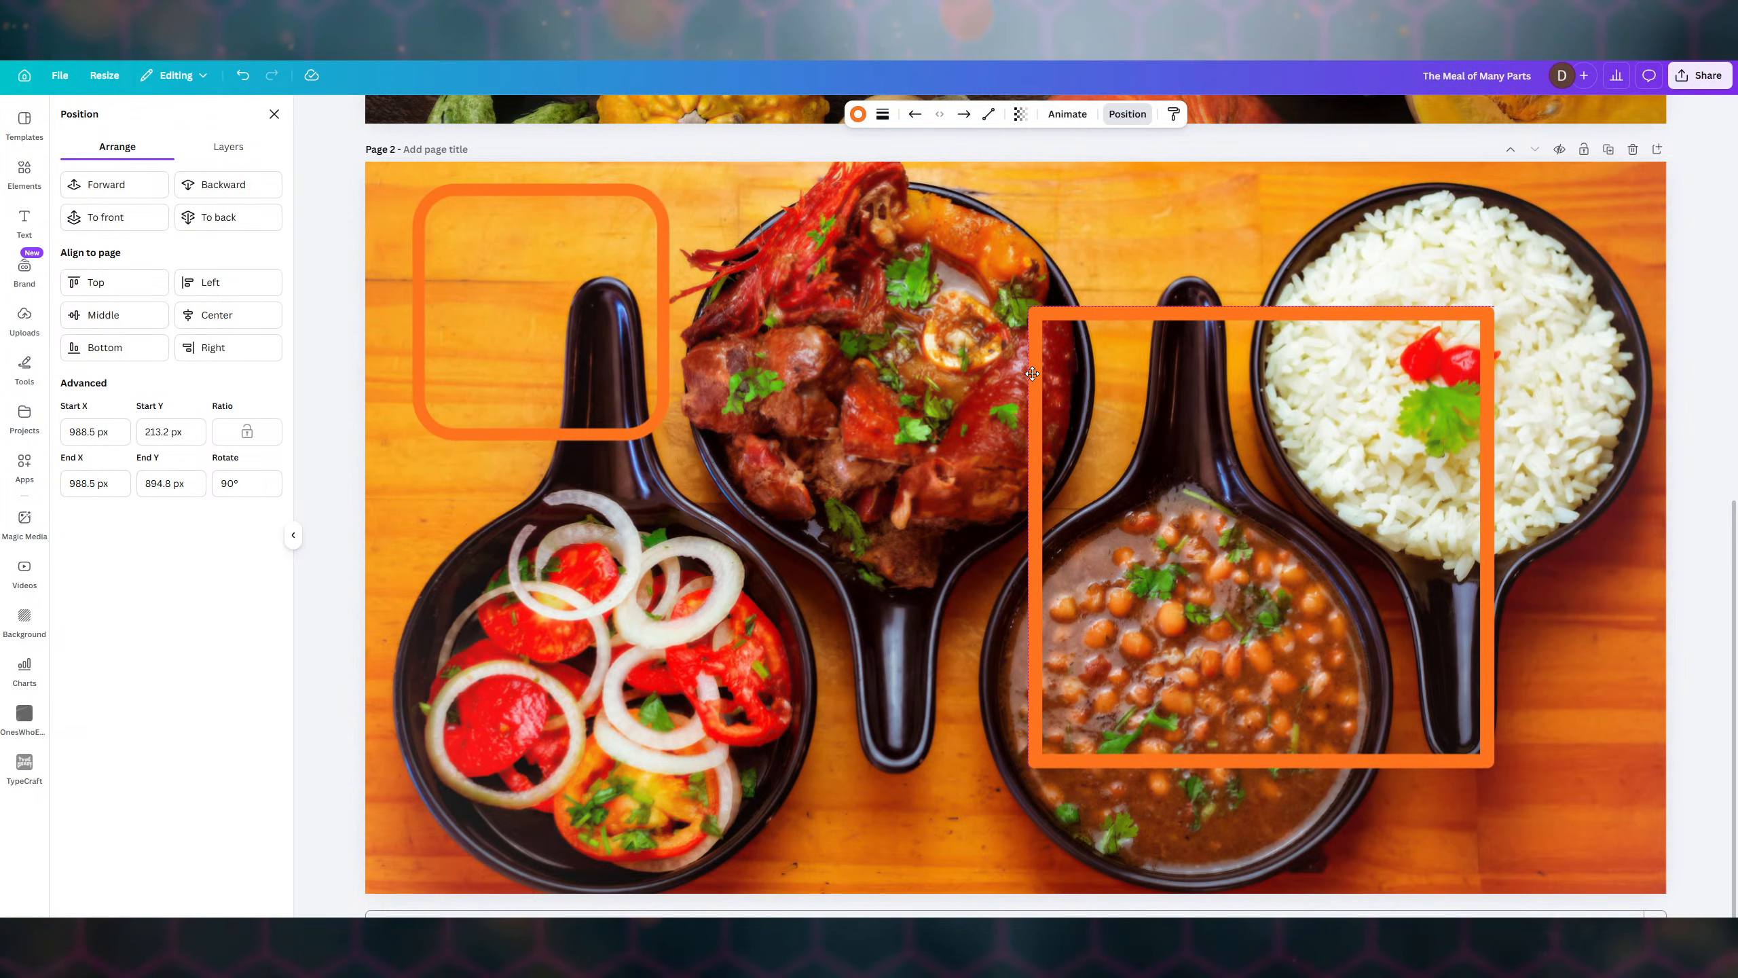
click(1129, 372)
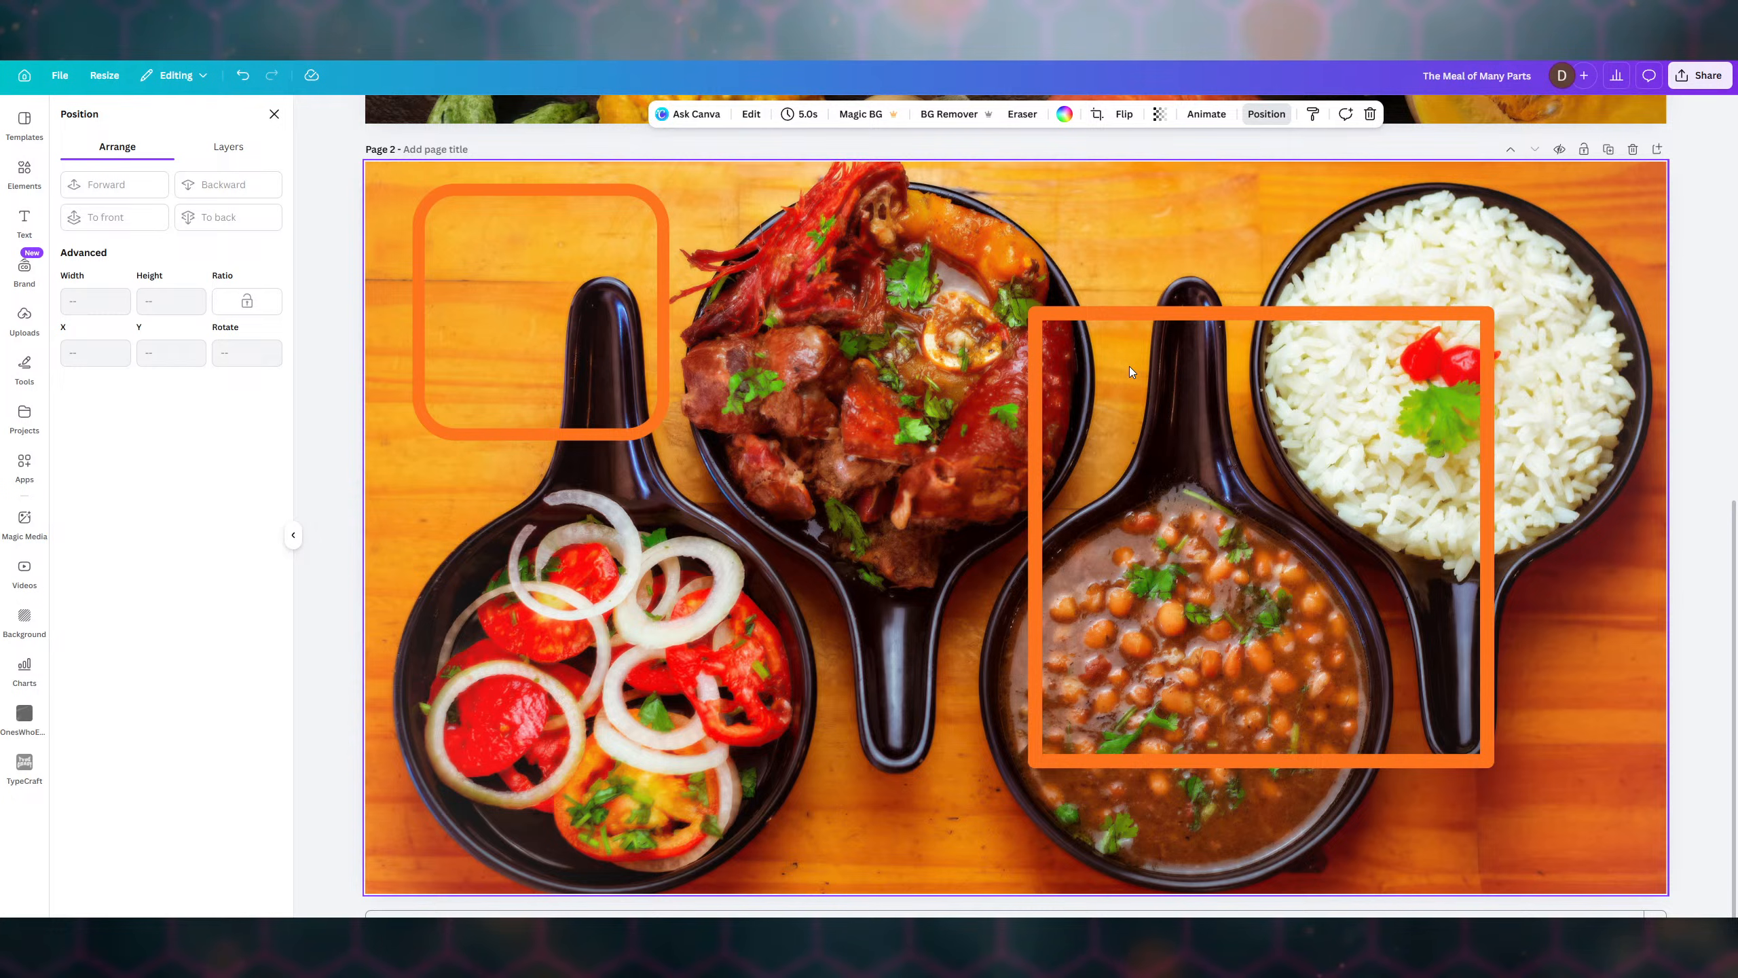
drag(960, 255, 1528, 802)
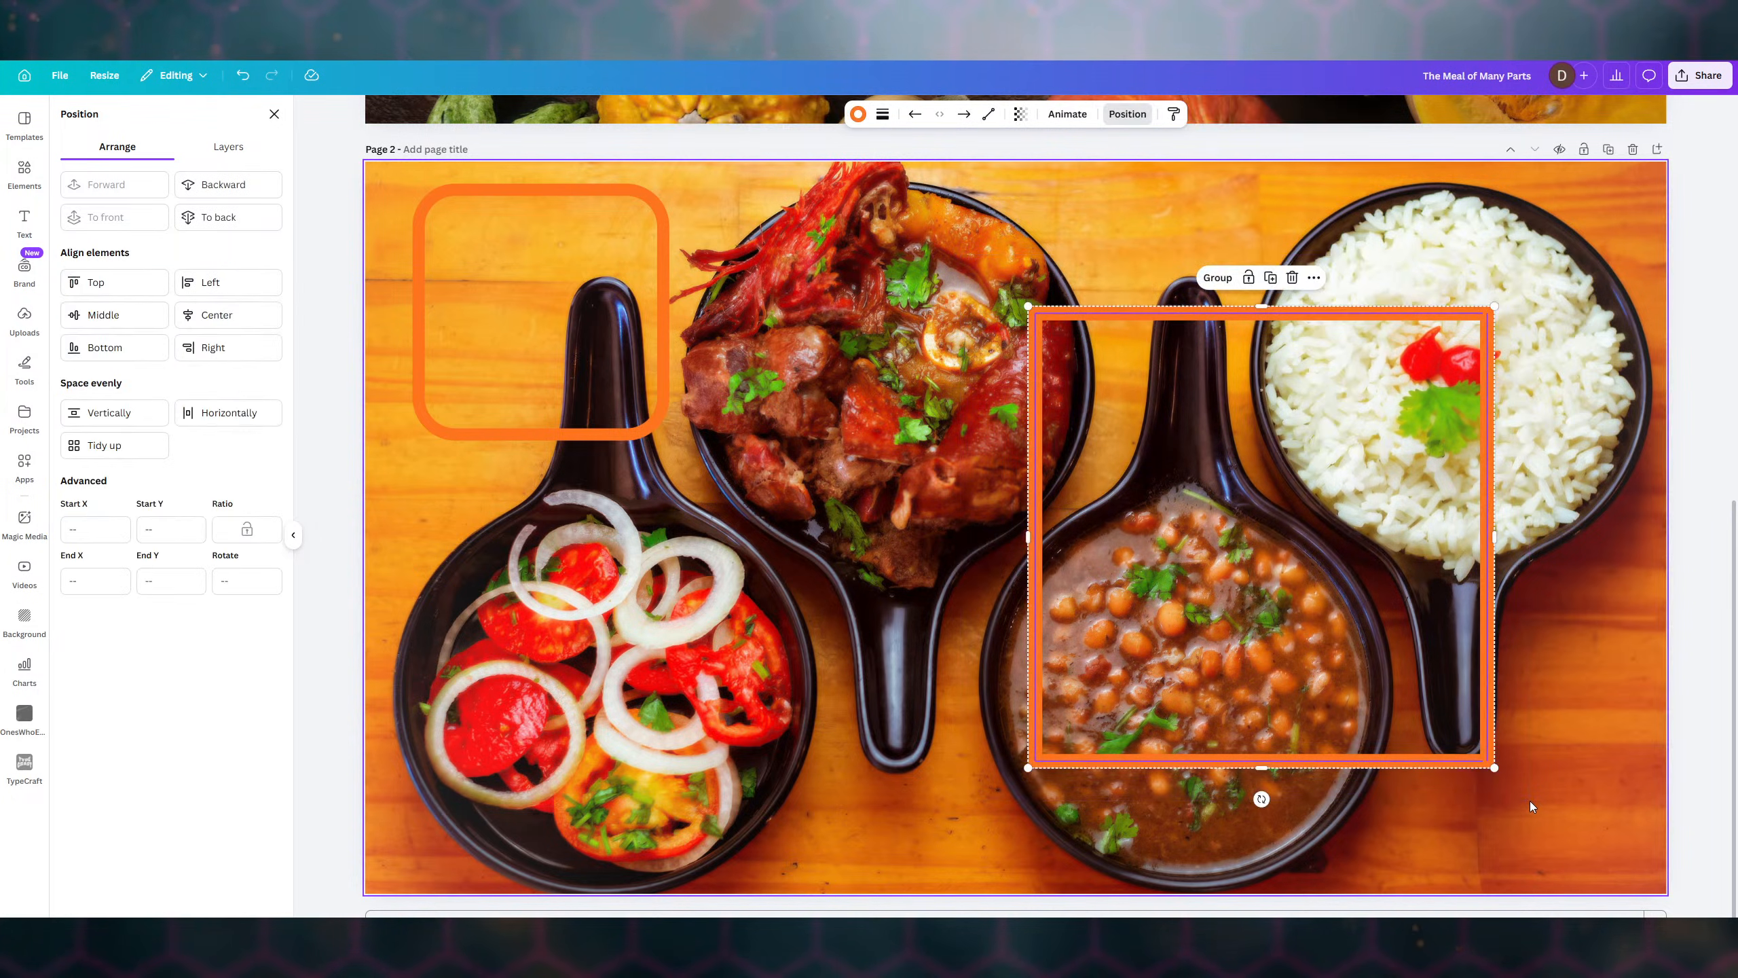
- Lower the orange frame's stroke weight to make its lines thinner
click(883, 115)
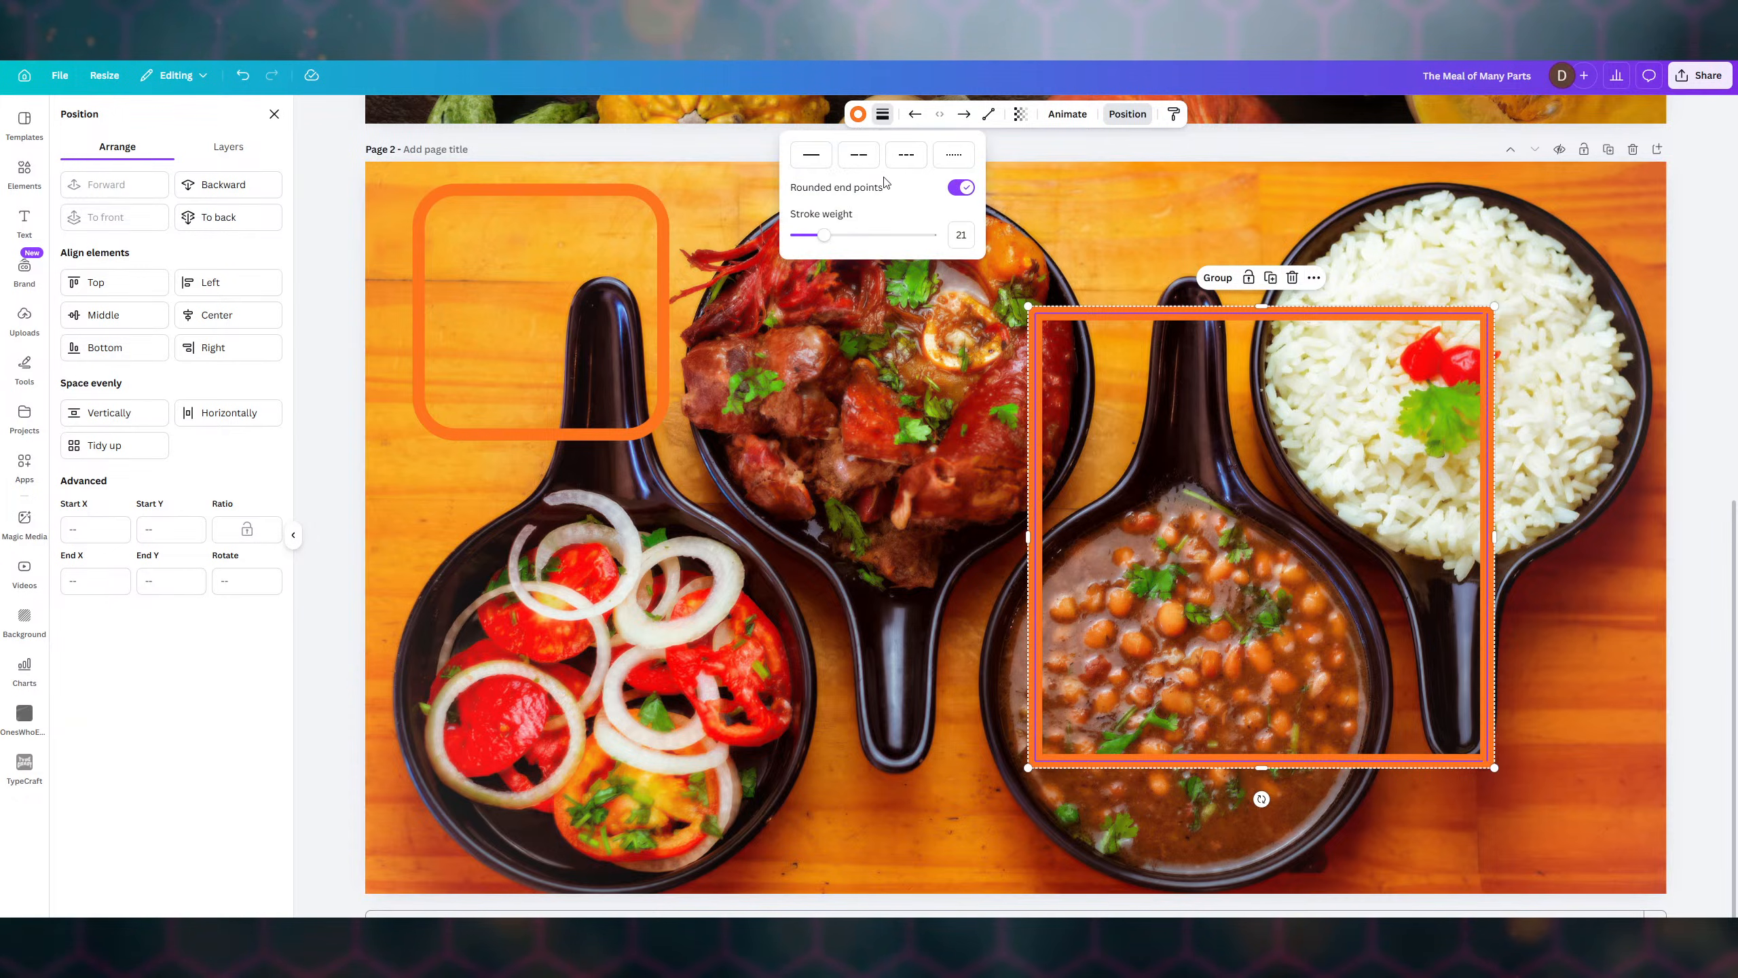
drag(828, 238, 823, 237)
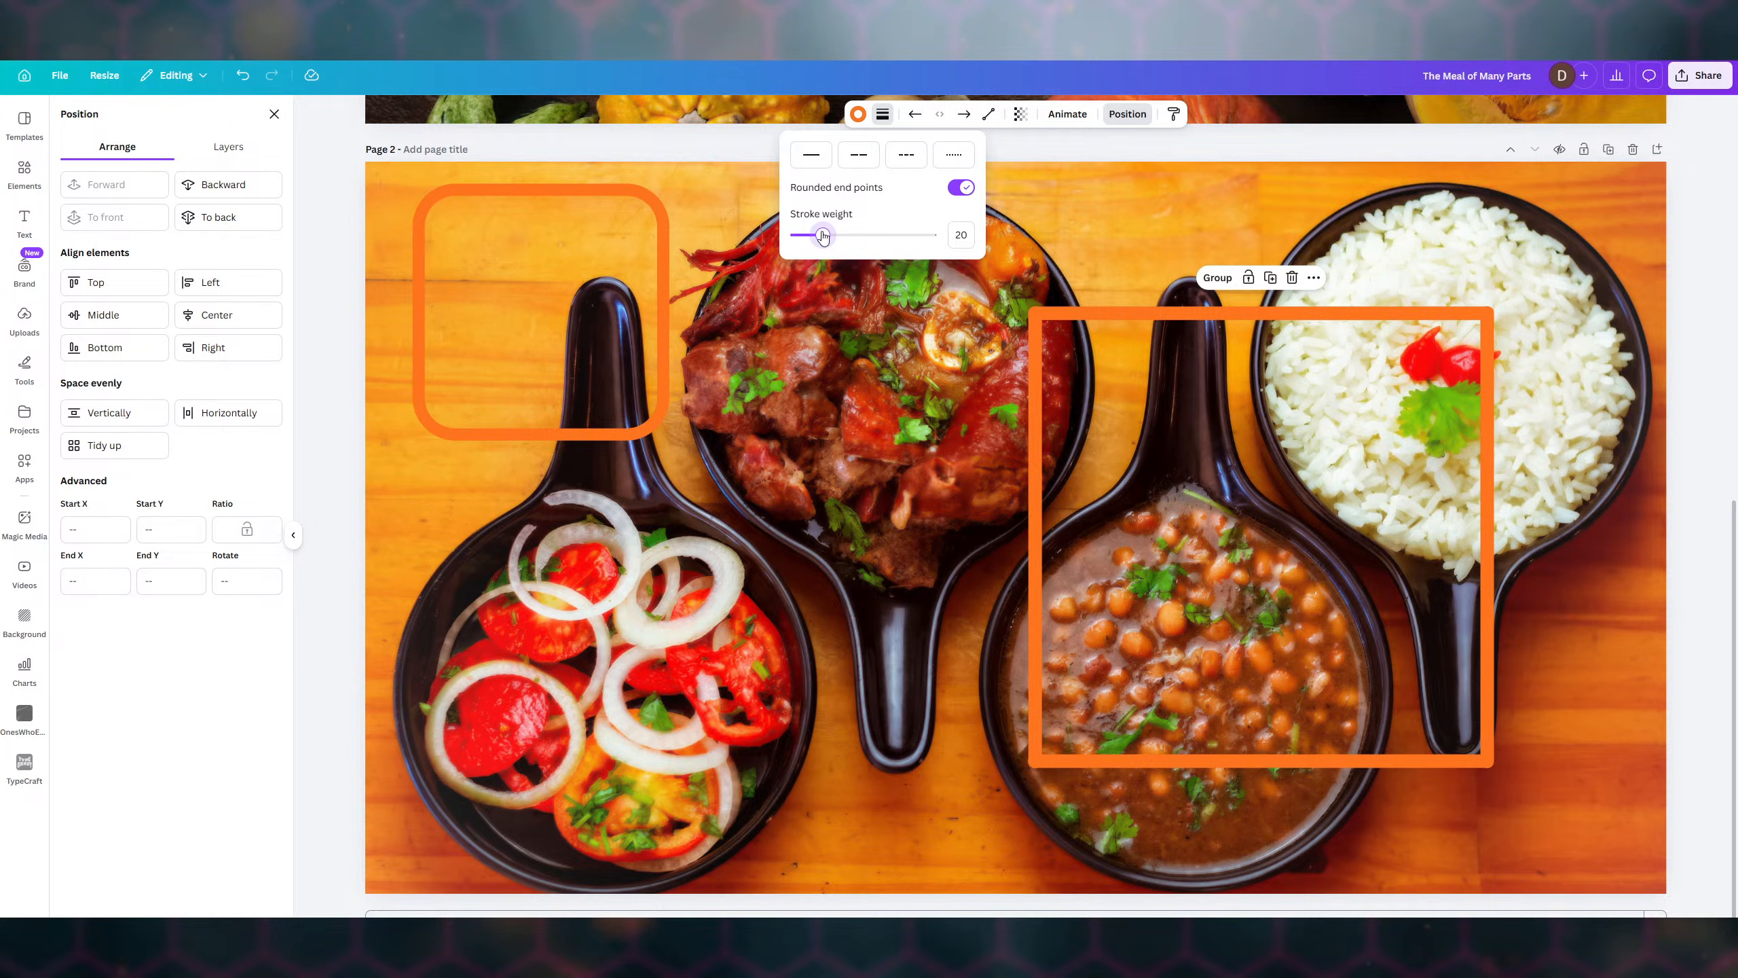
drag(823, 236, 831, 237)
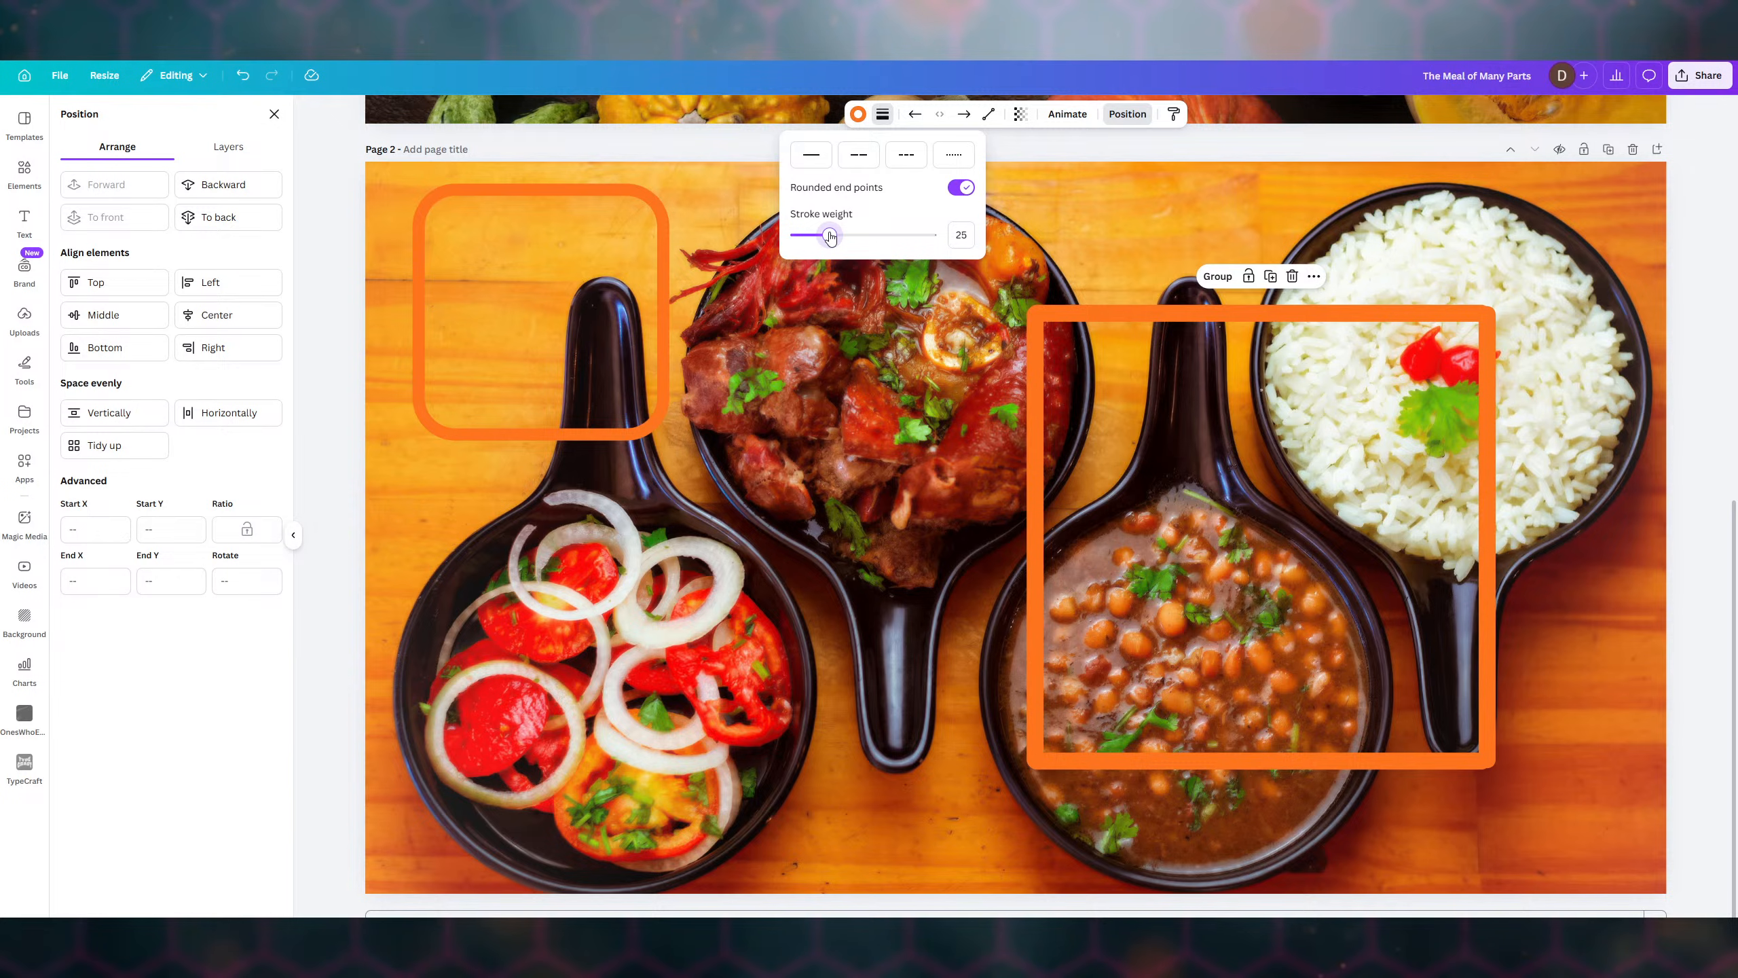
drag(831, 237, 820, 235)
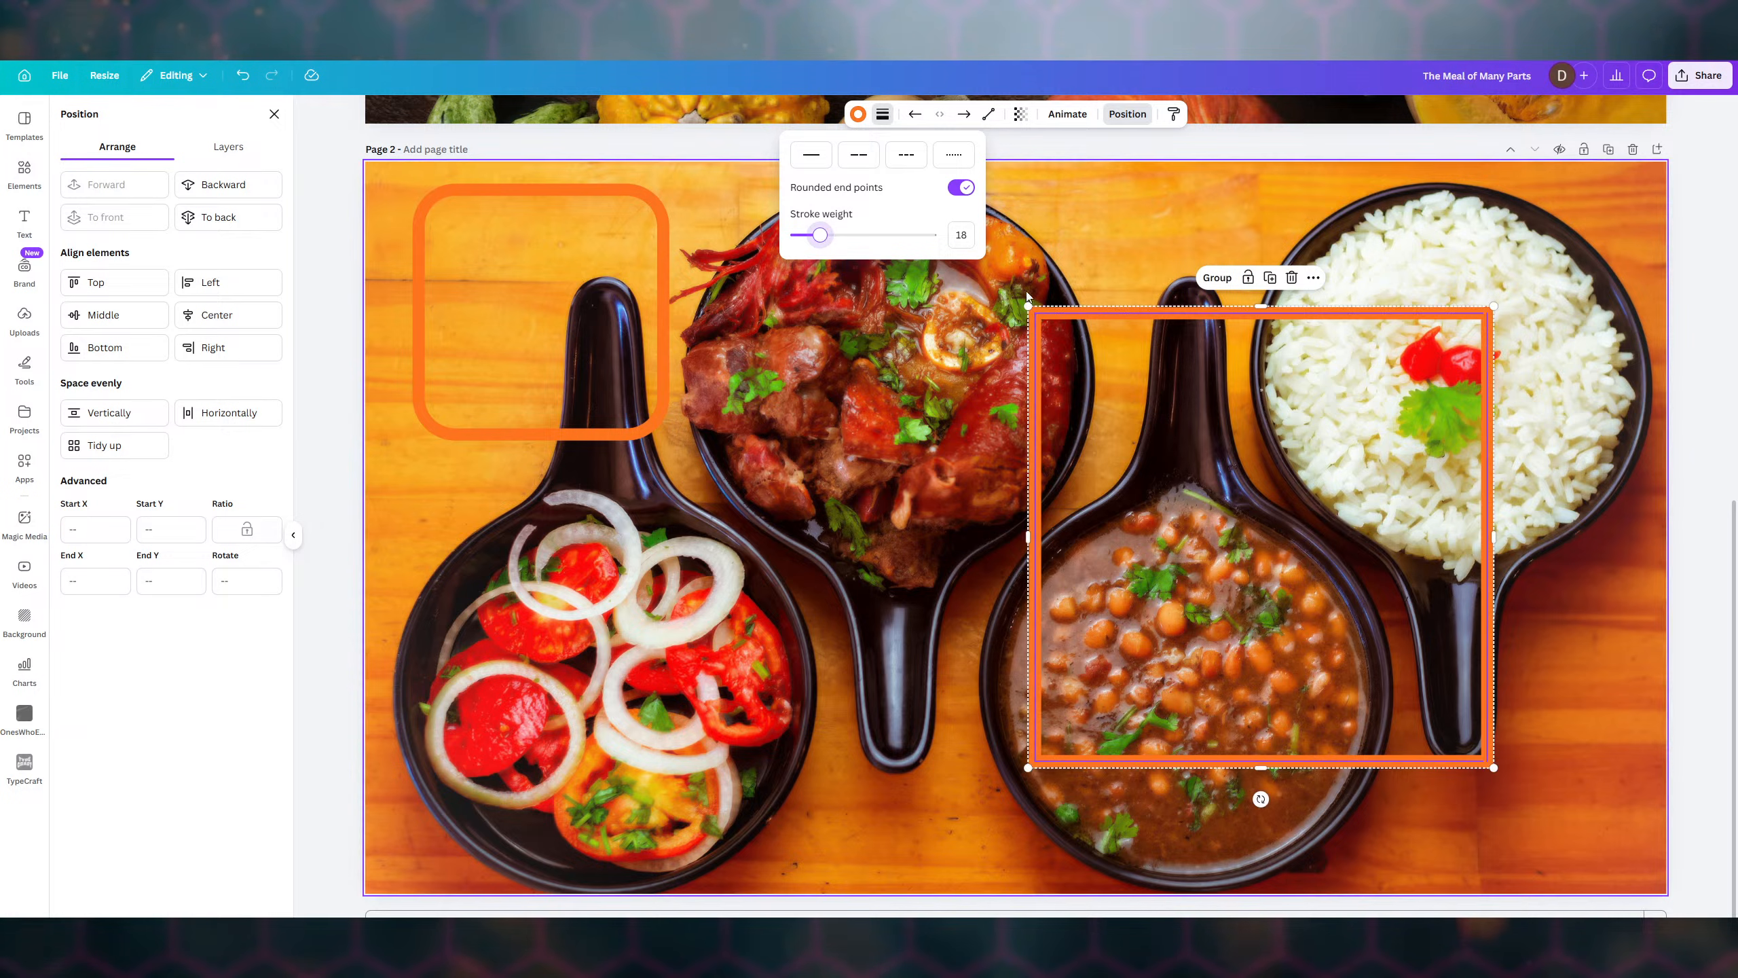
click(1234, 474)
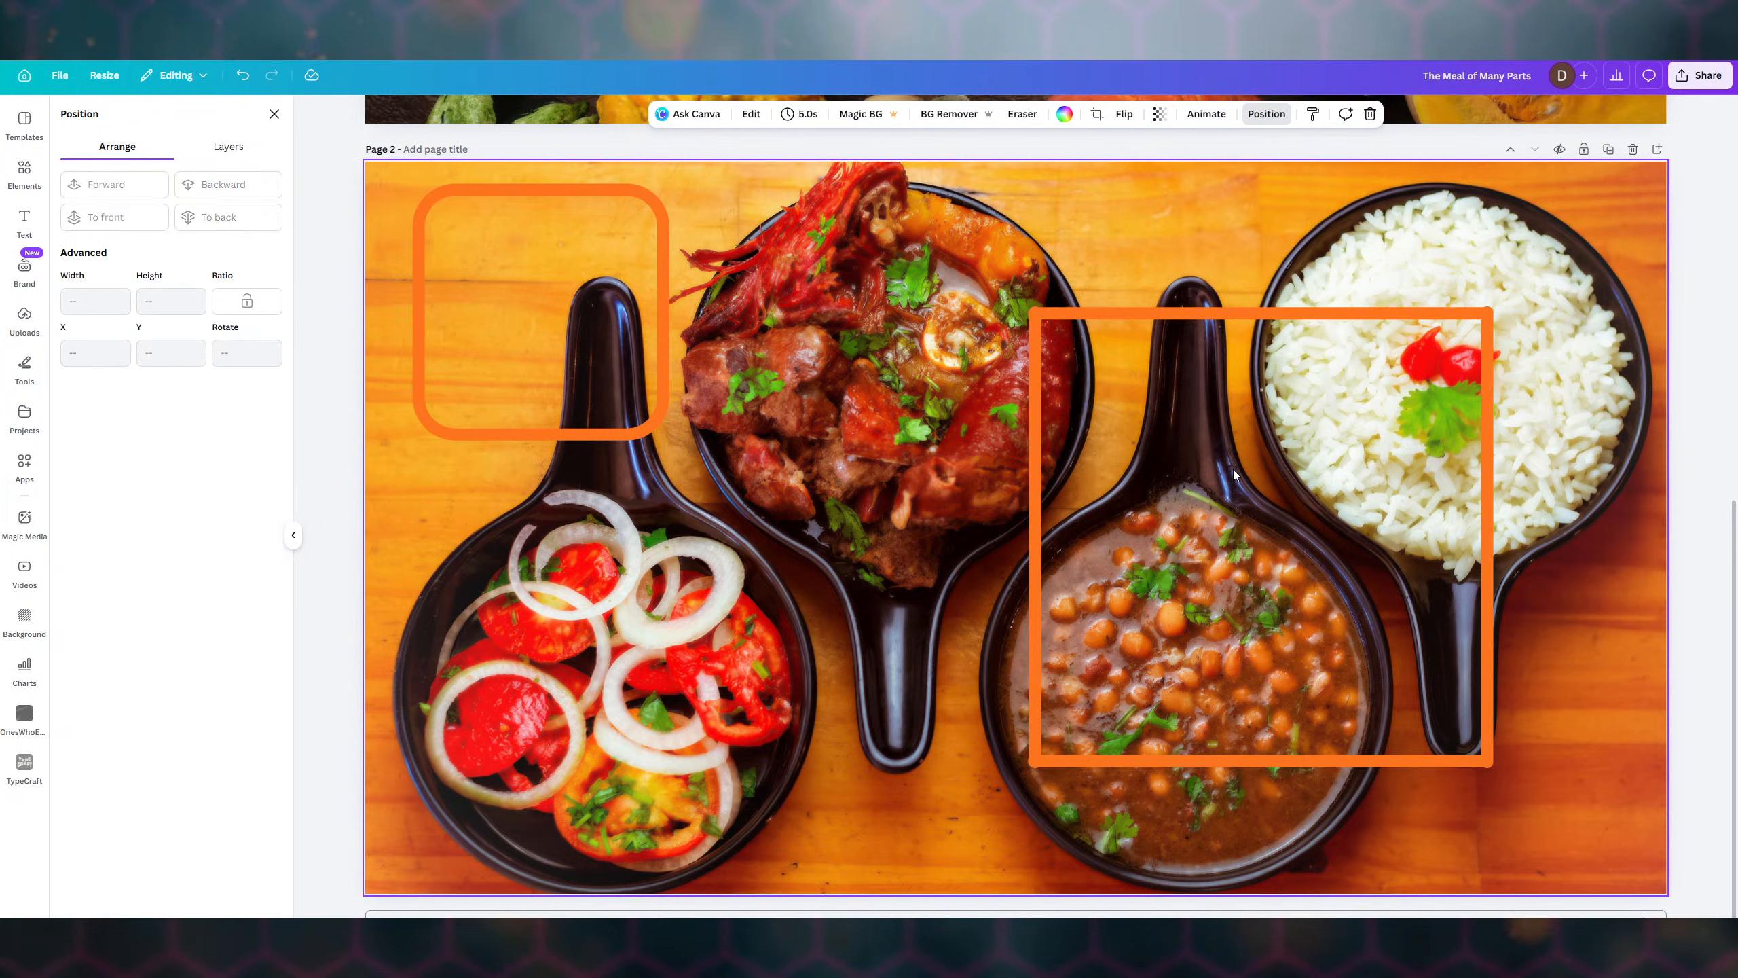
- Undo an accidental line shift and marquee-select all four frame lines
click(1046, 417)
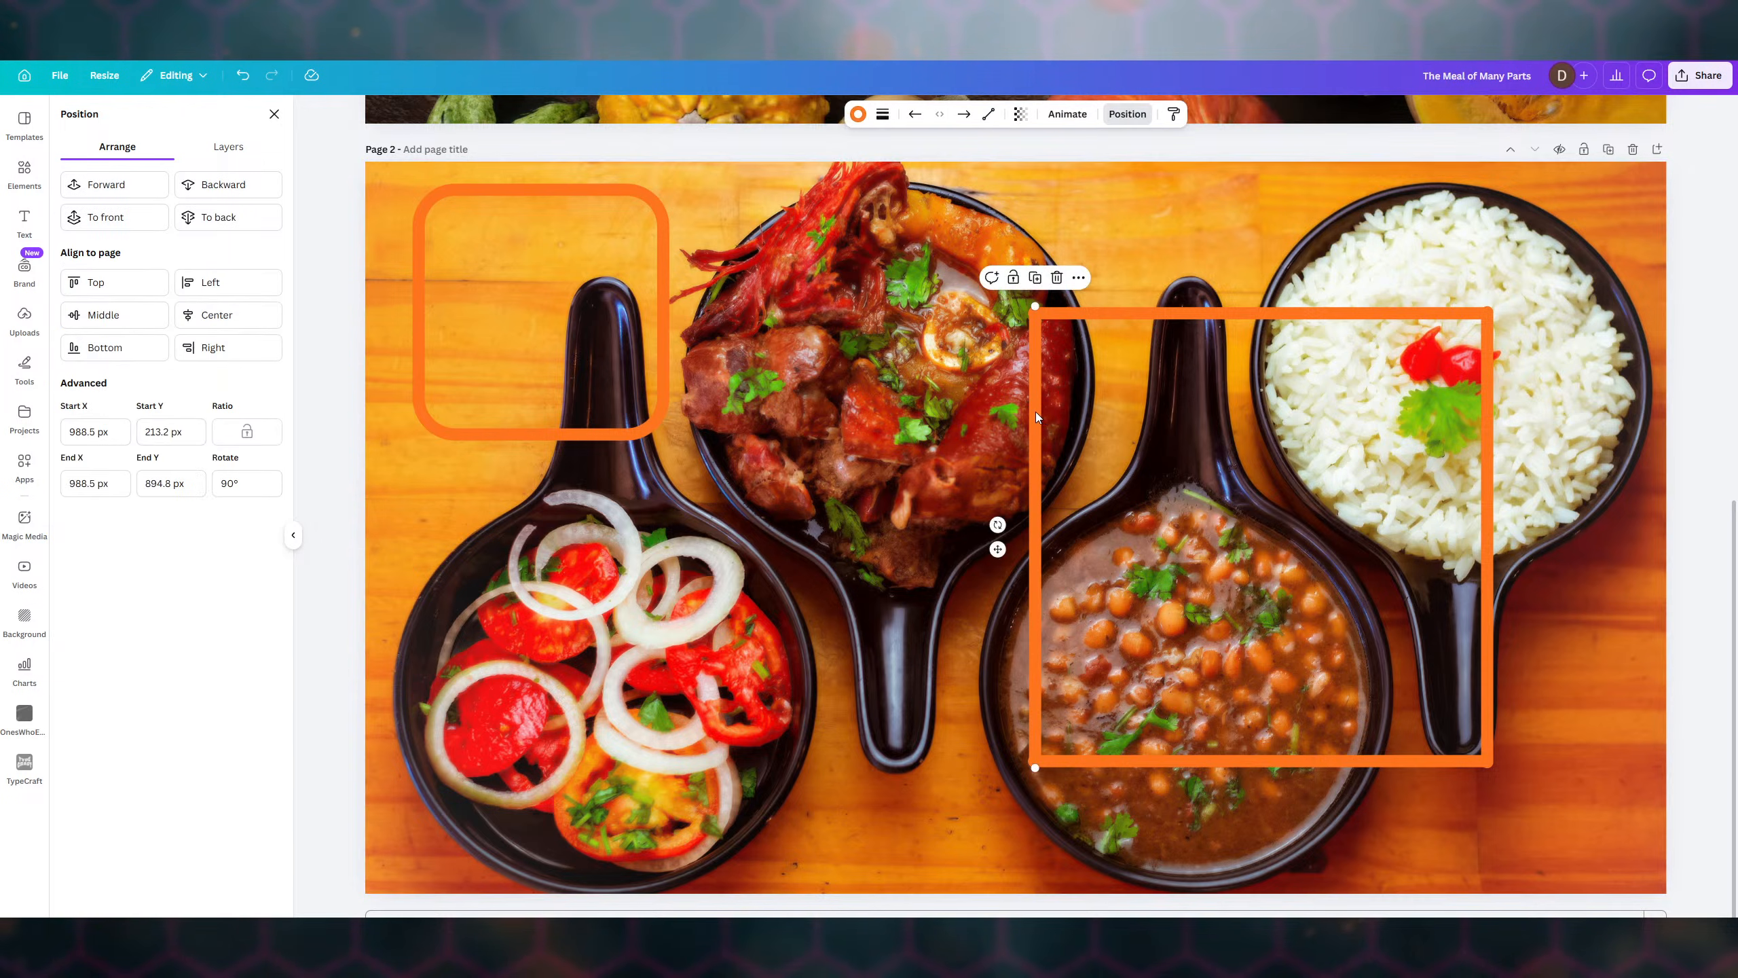
click(1165, 313)
click(1121, 250)
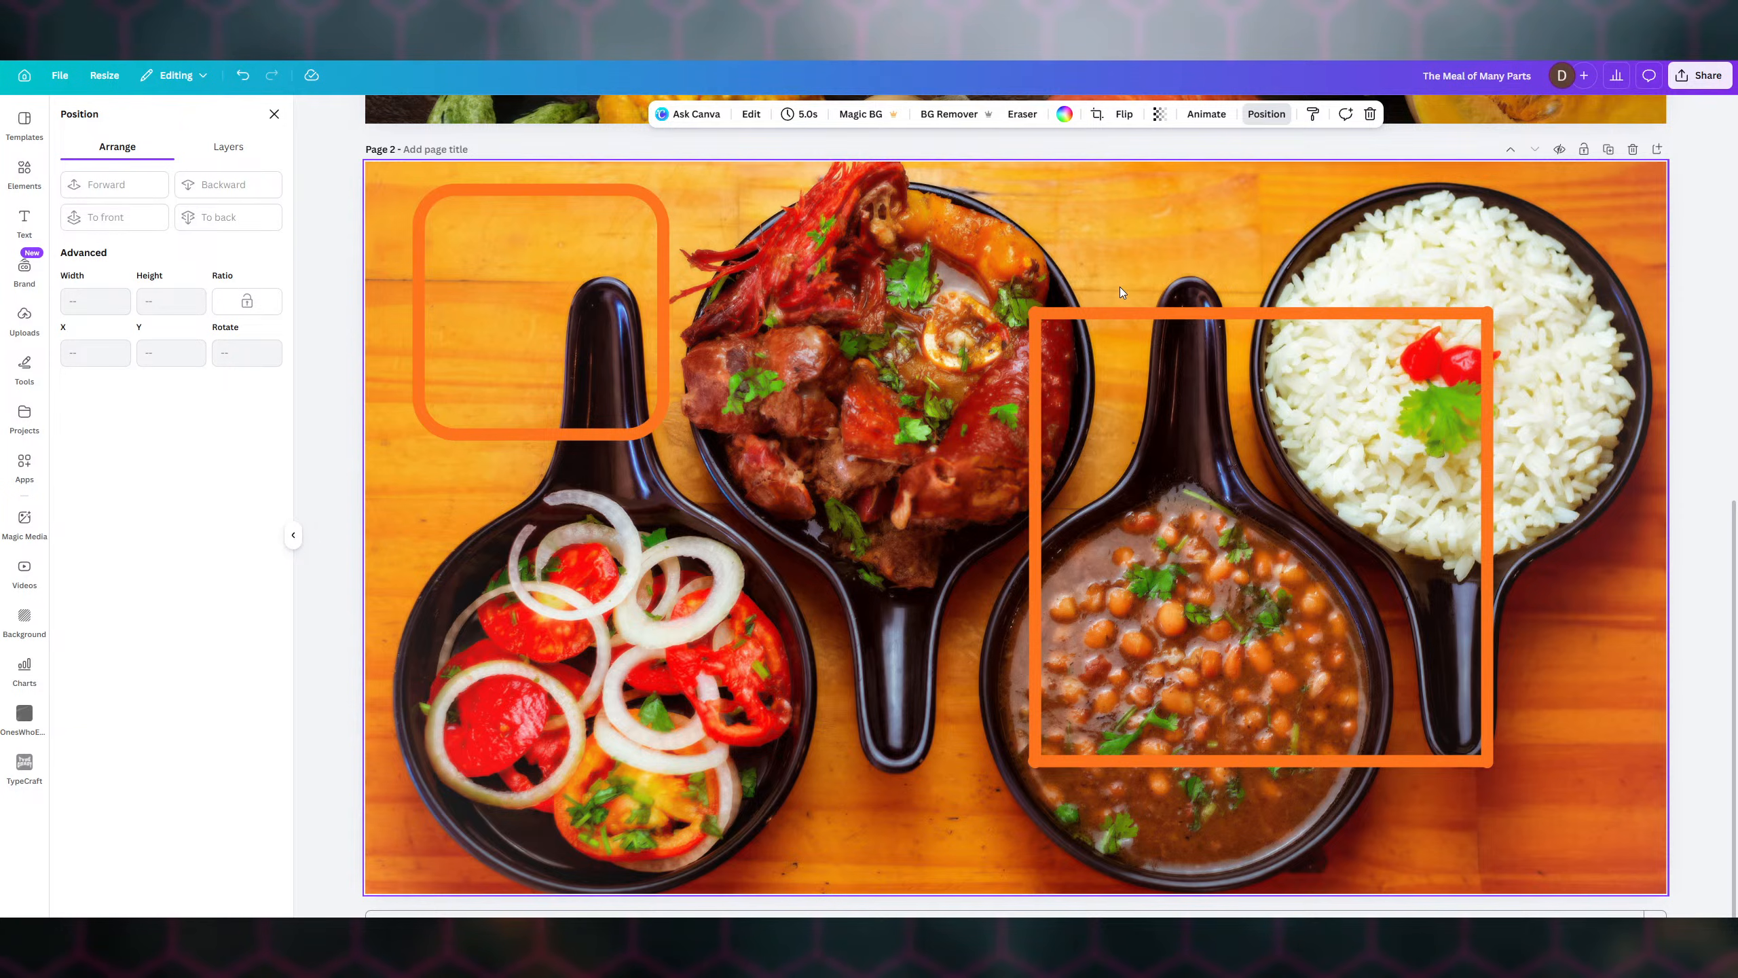
key(ctrl+z)
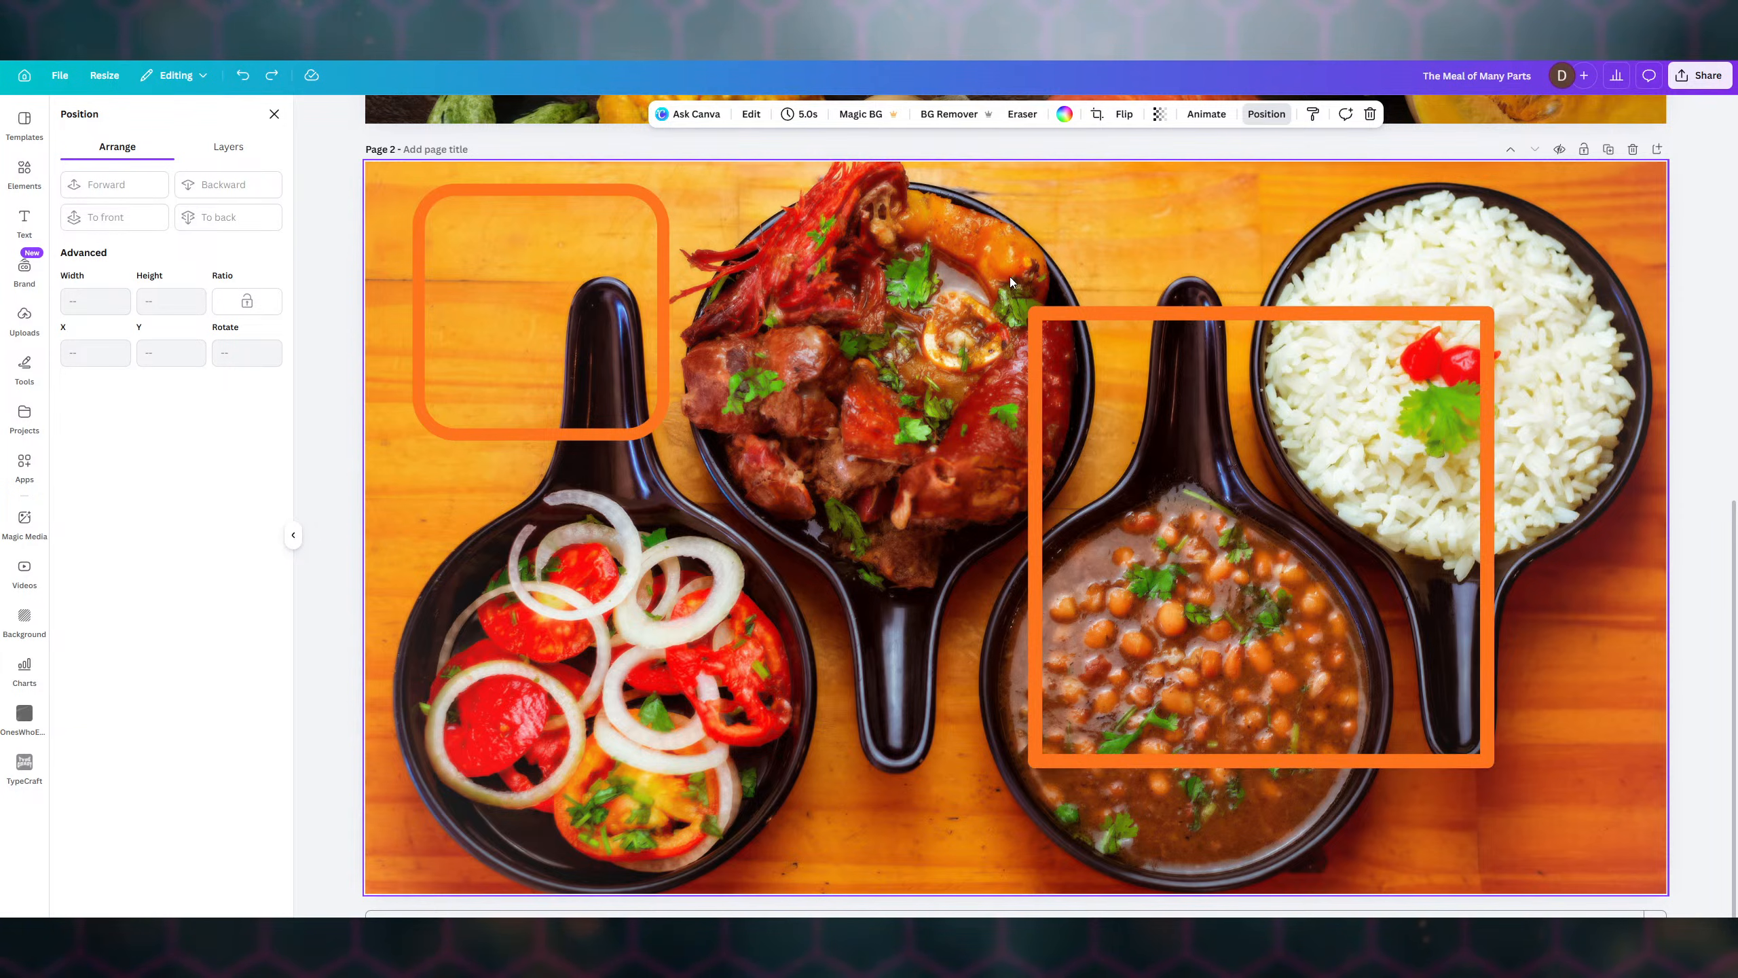
drag(1066, 296, 1543, 832)
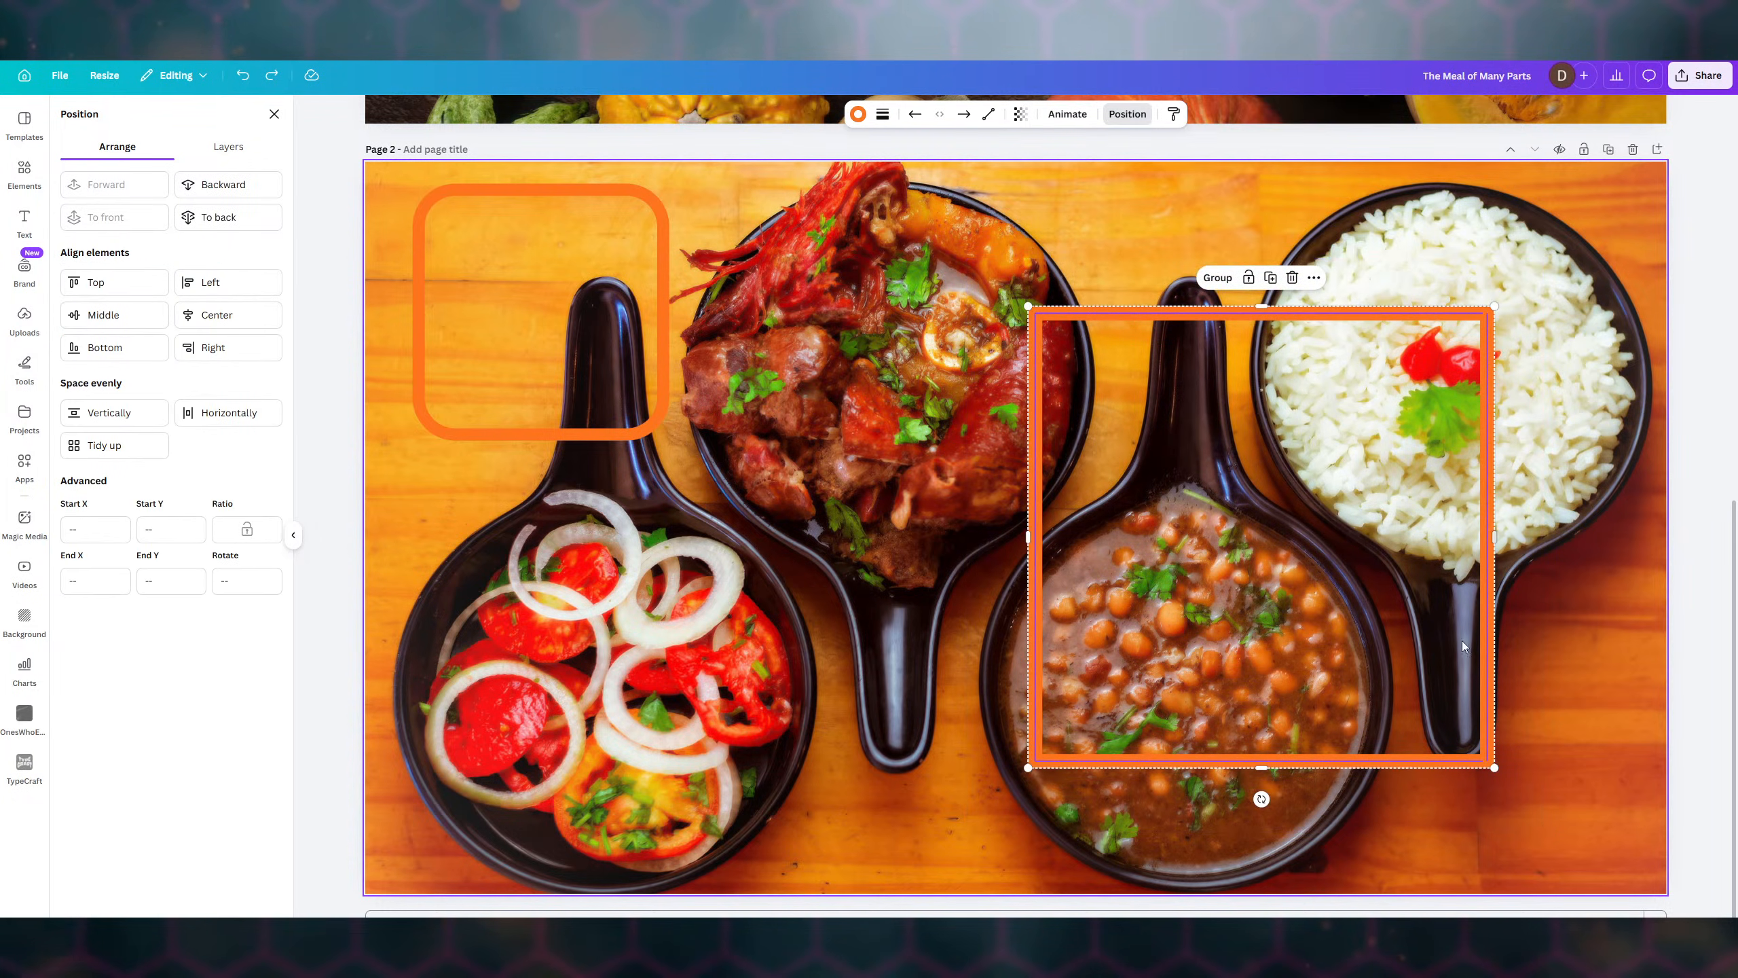
- Group the frame lines and set their stroke weight to 14
click(1216, 277)
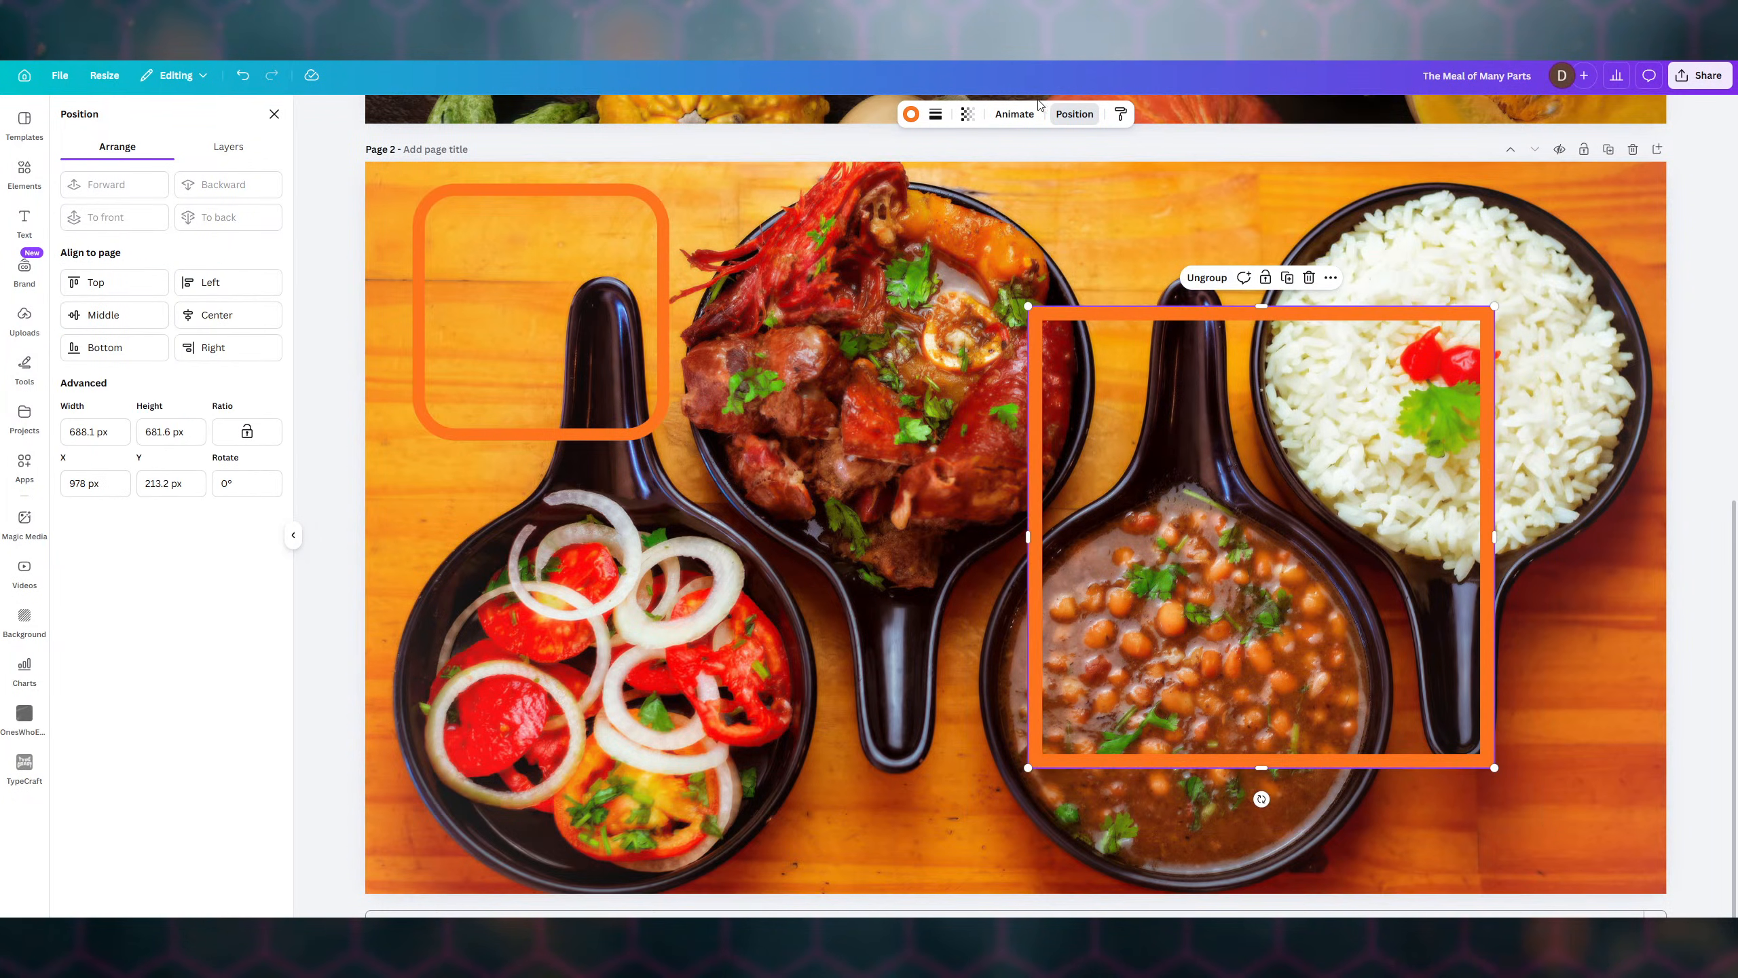
click(910, 113)
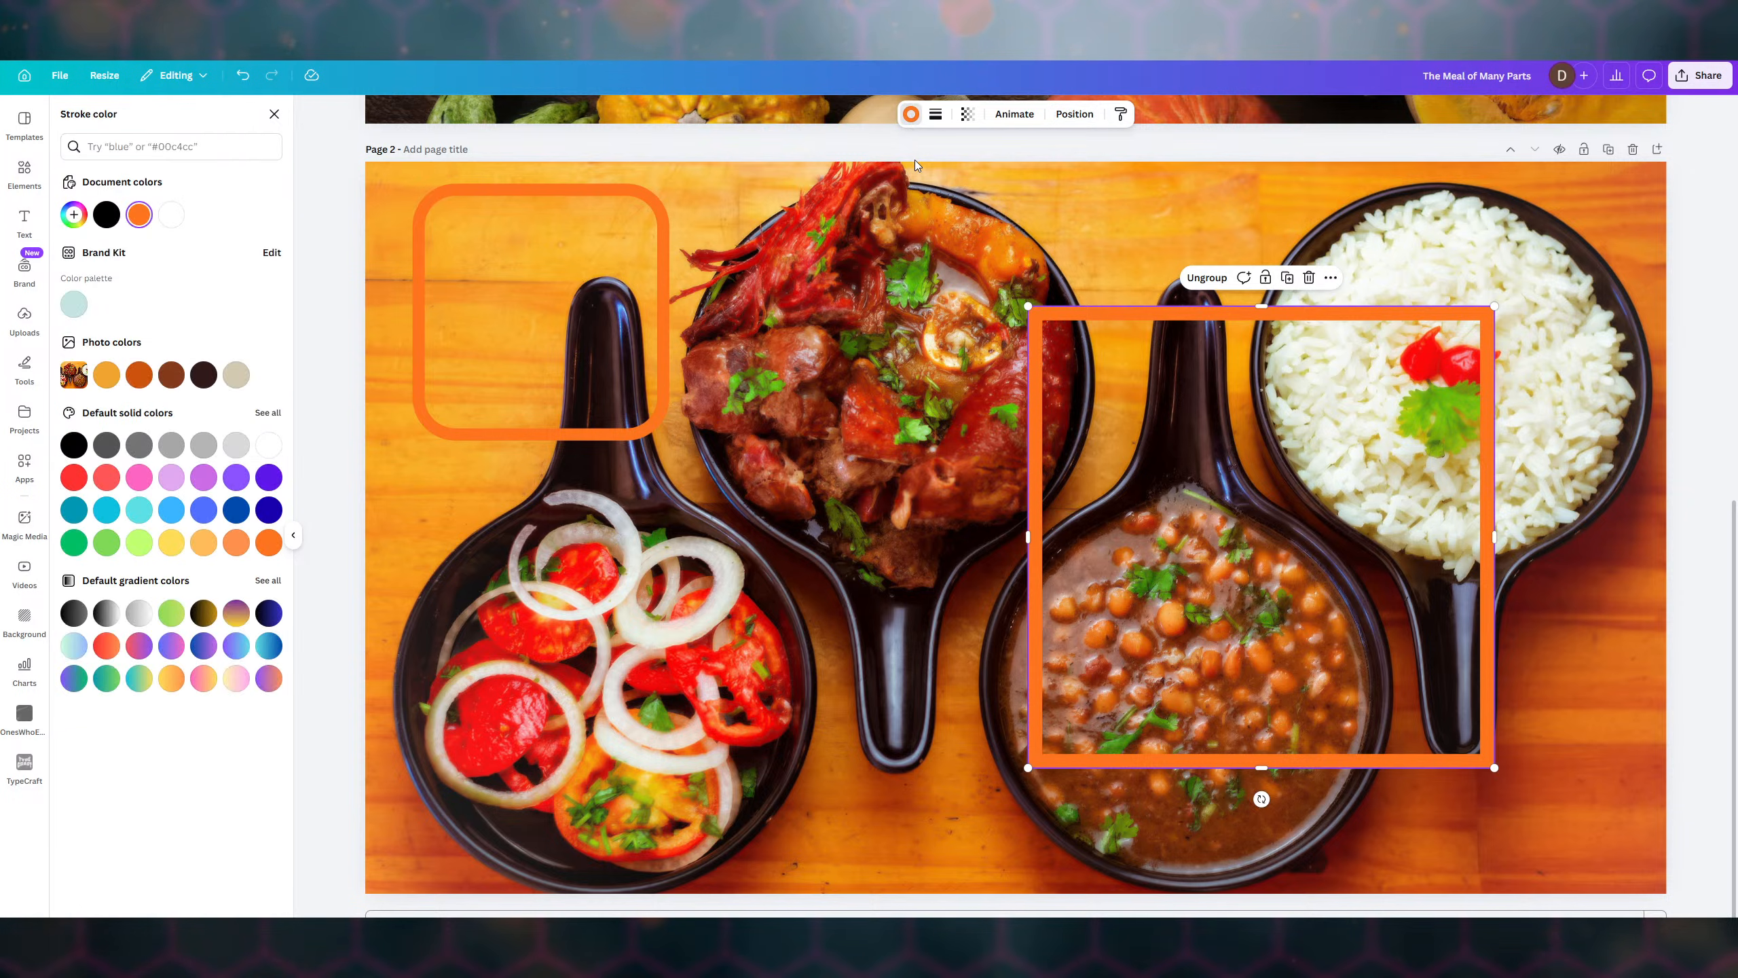
click(936, 114)
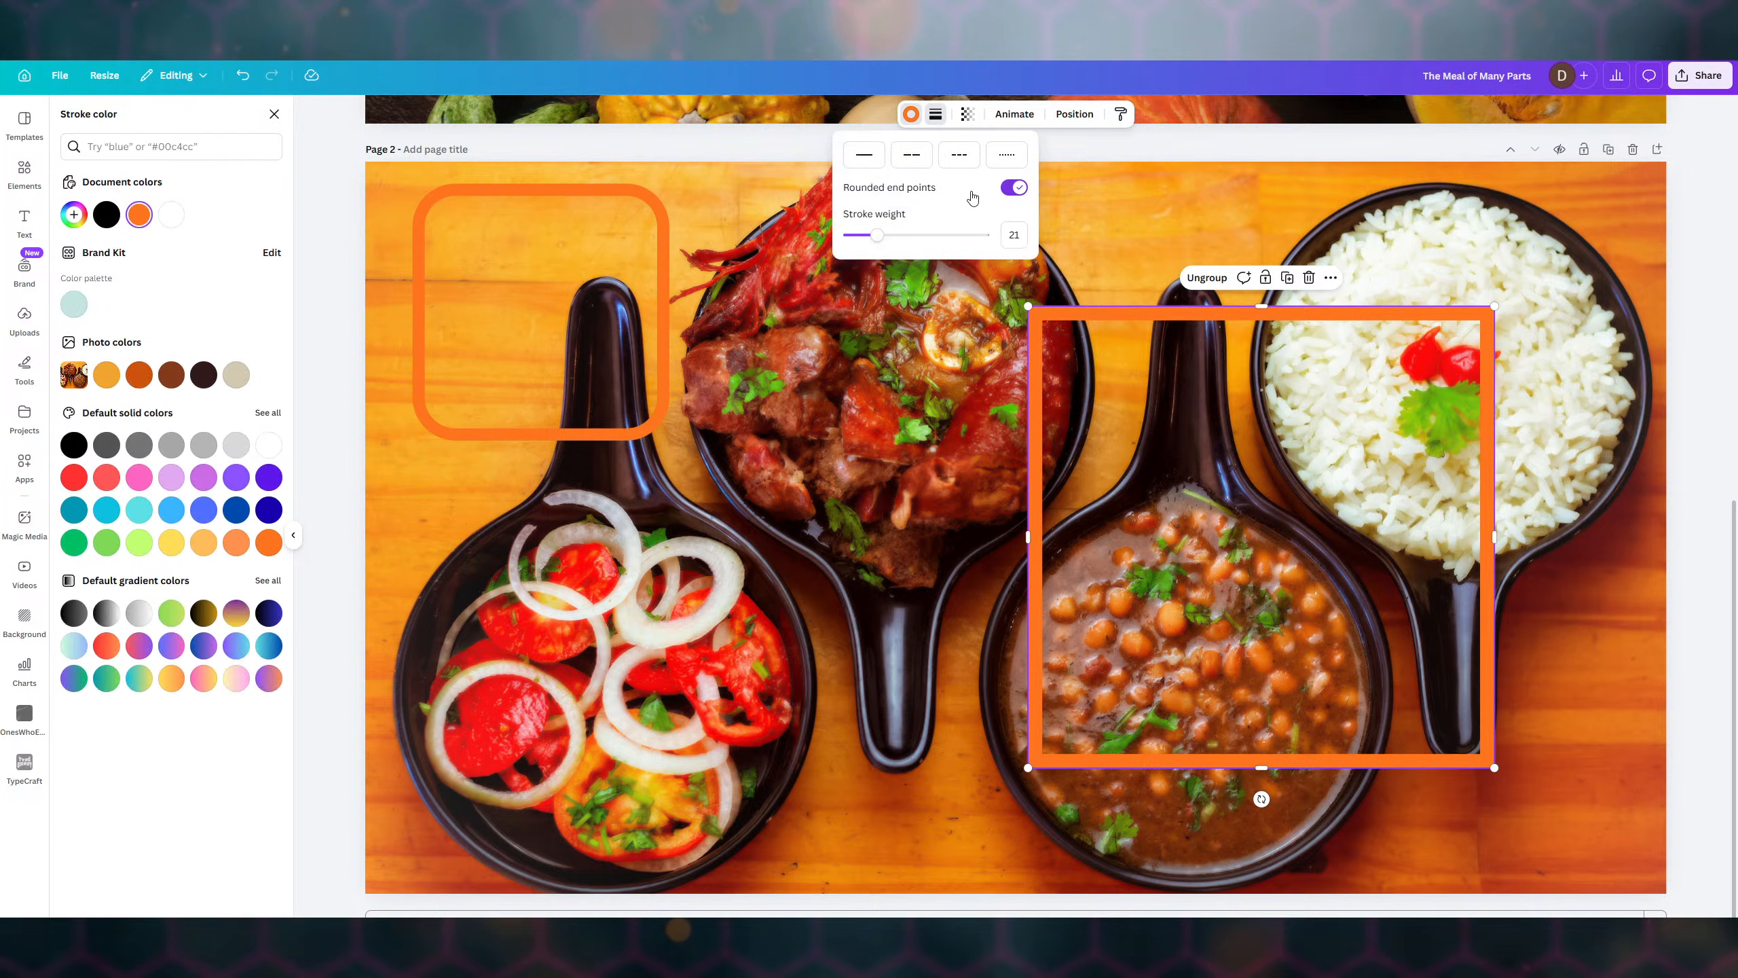
drag(888, 229, 866, 231)
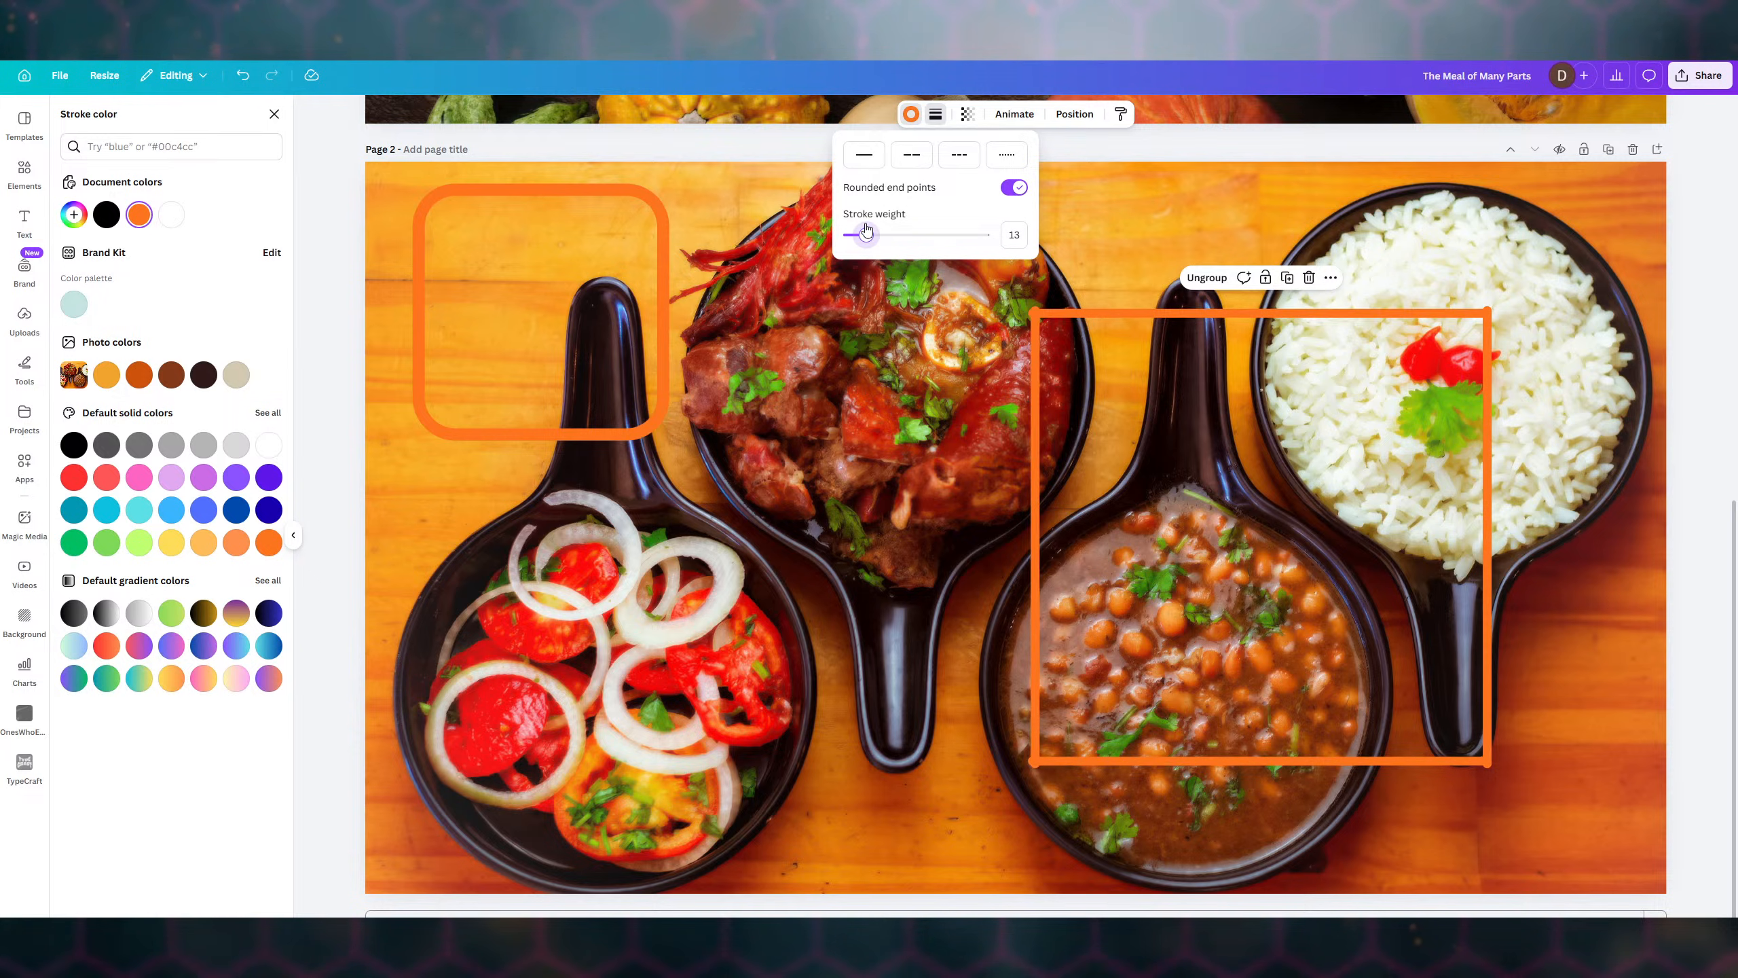
drag(866, 231, 869, 231)
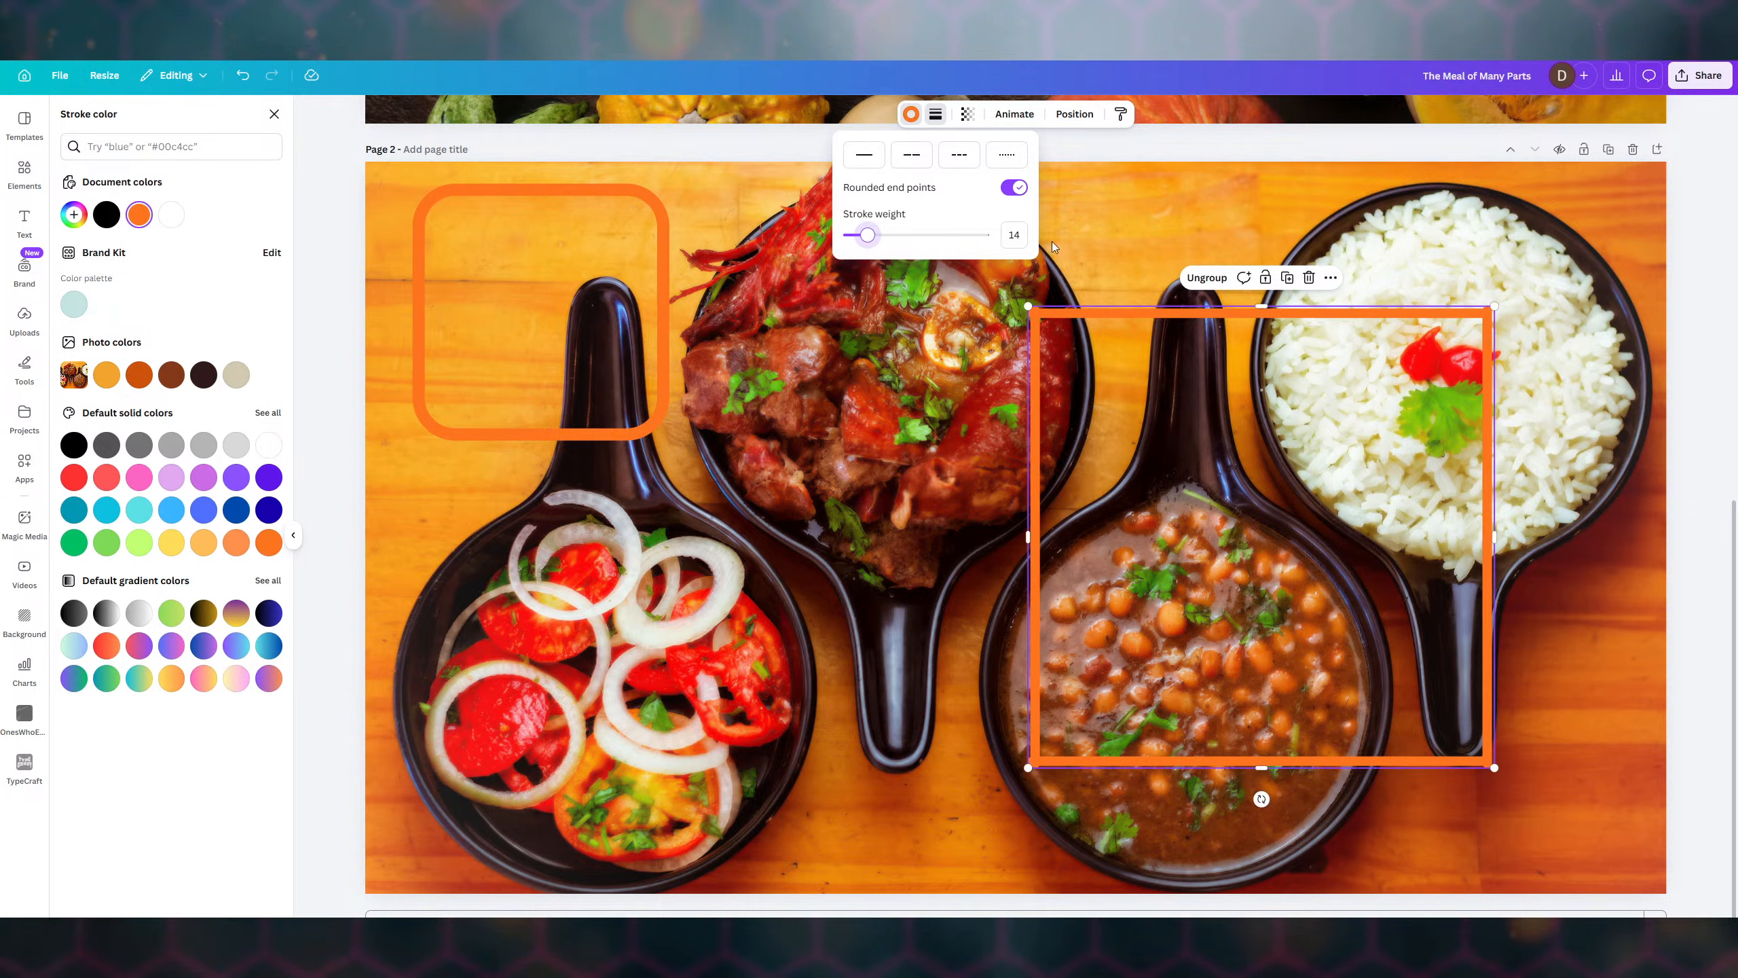
- Ungroup the frame back into separate lines and select the top line
click(1203, 274)
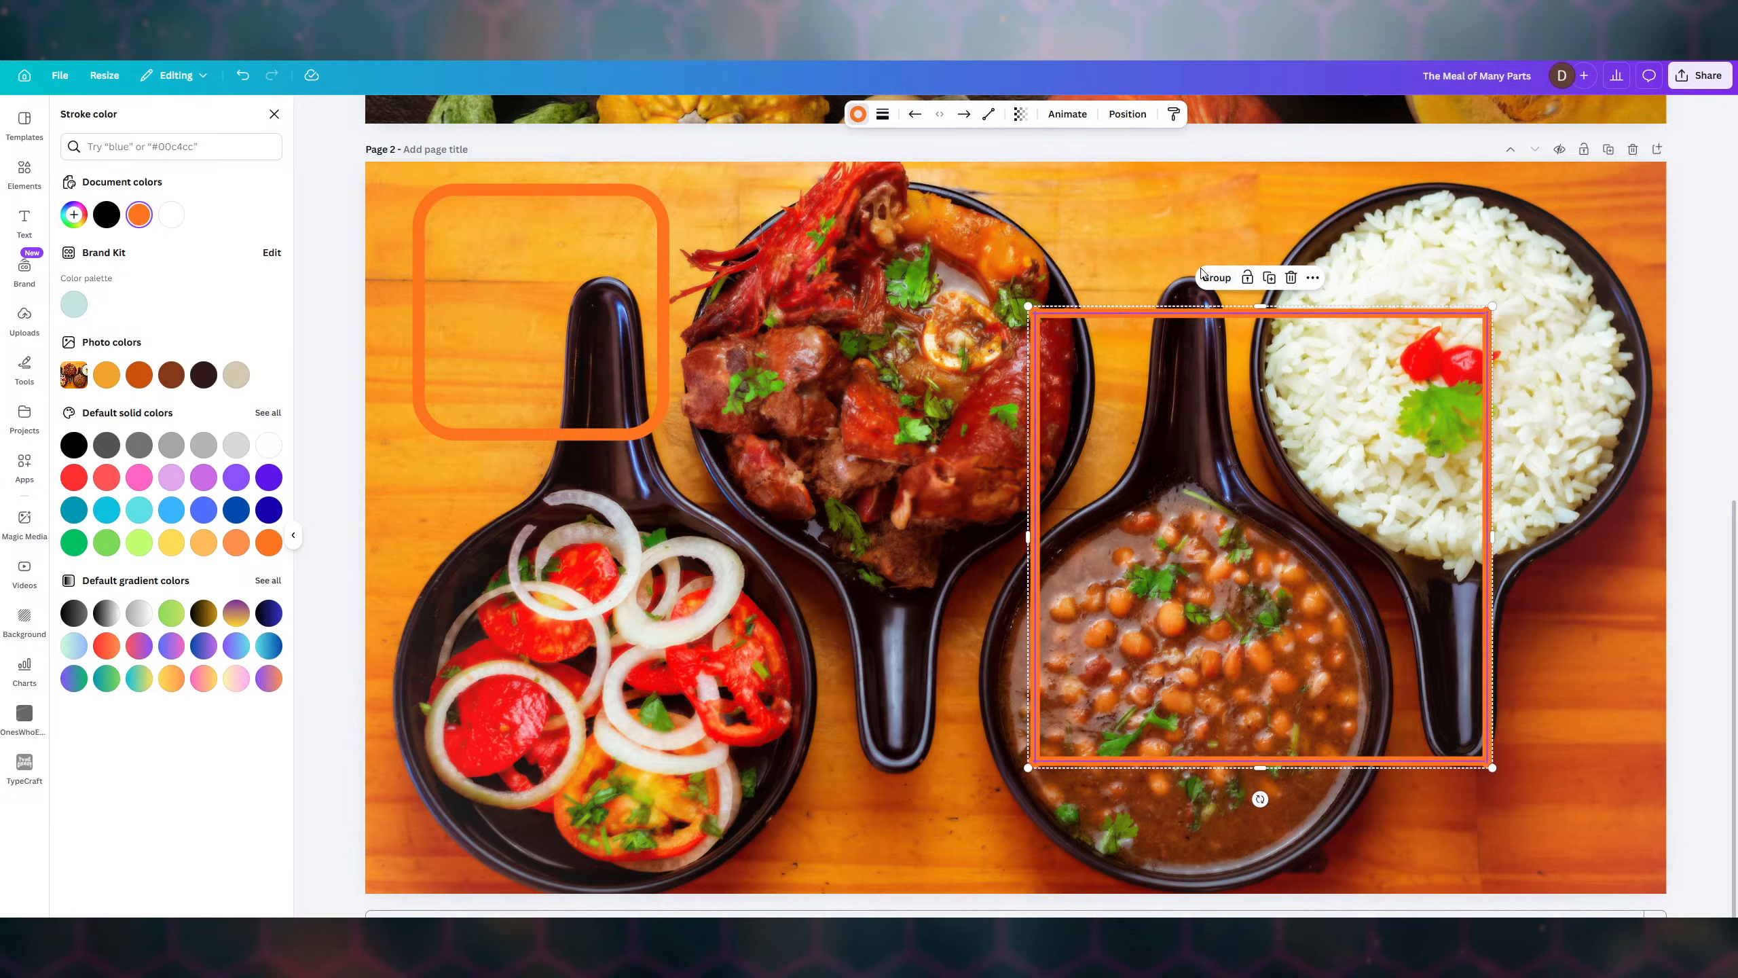
click(1100, 317)
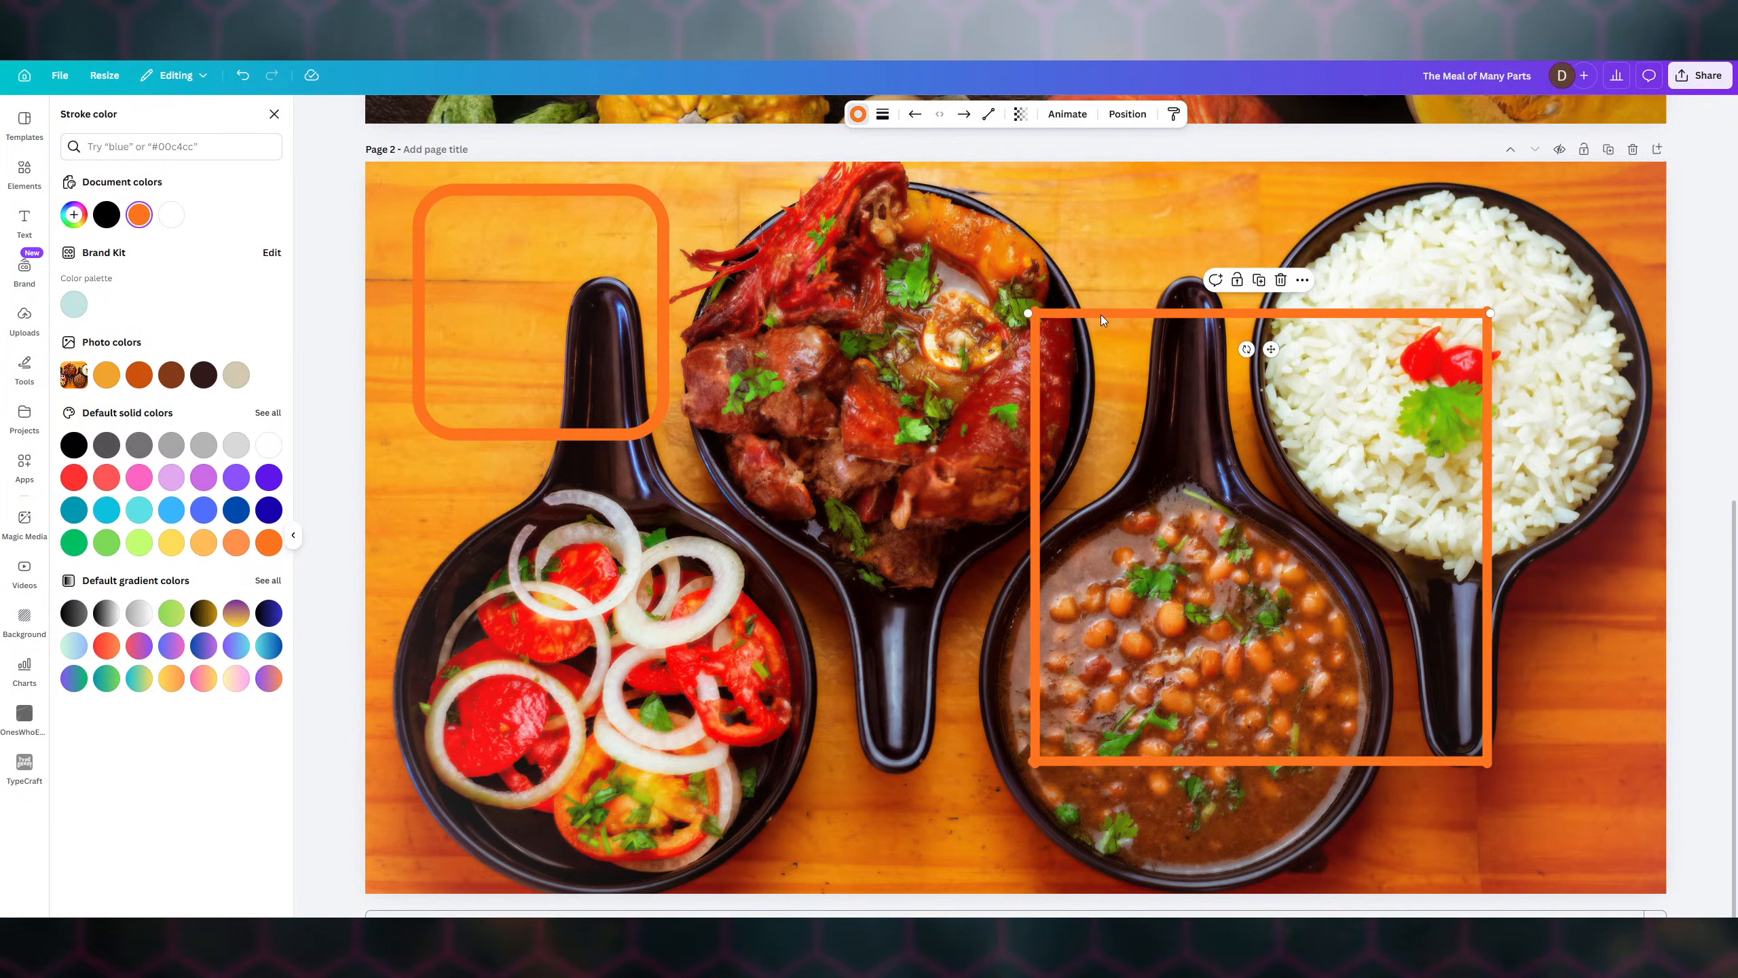
click(1064, 233)
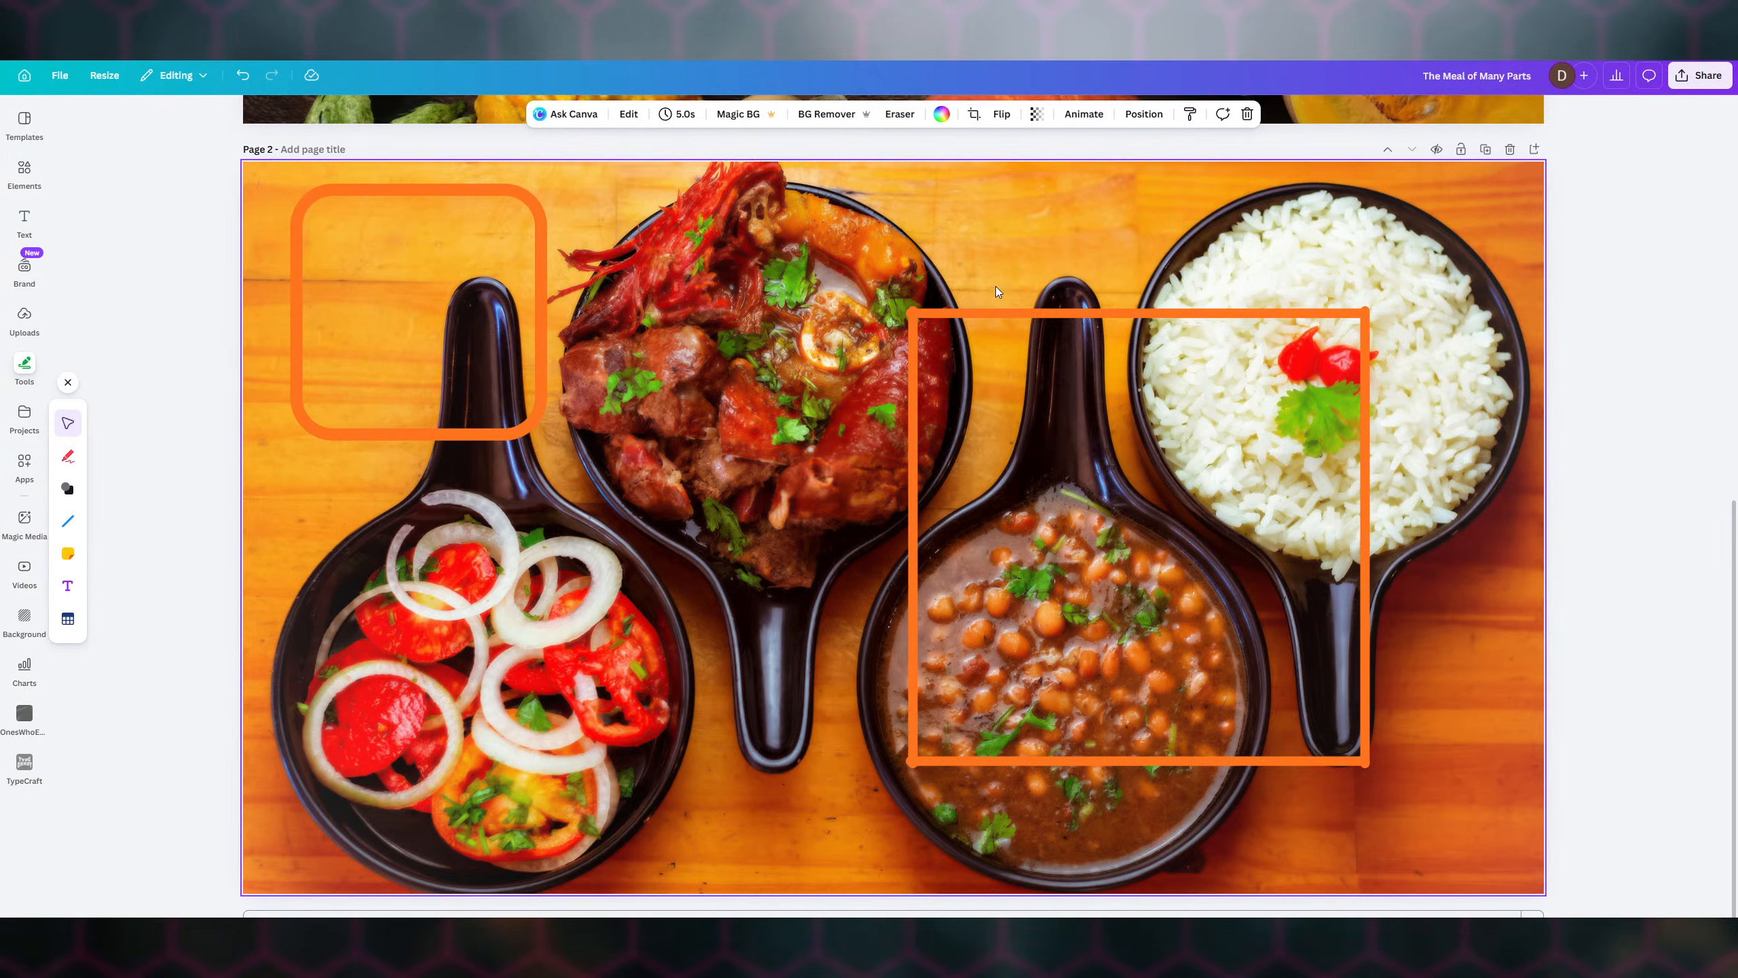
click(1082, 314)
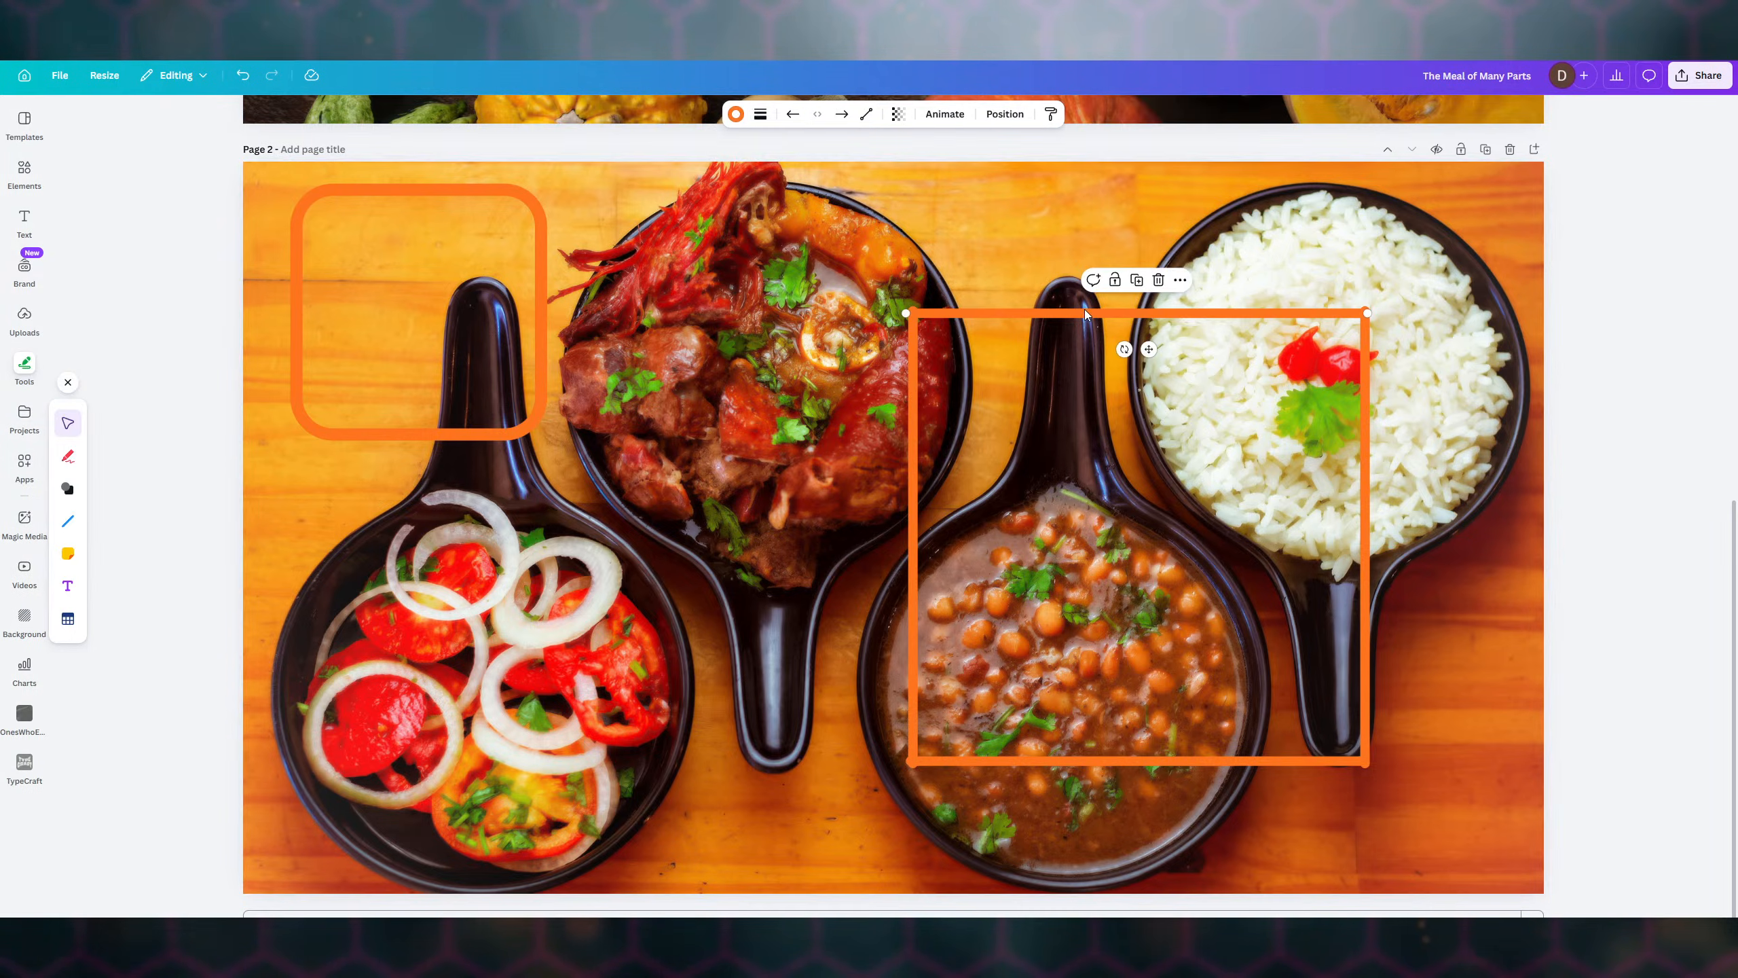
- Nudge the top line up and left, and reposition and lengthen the left line's lower end
drag(1083, 314, 1088, 308)
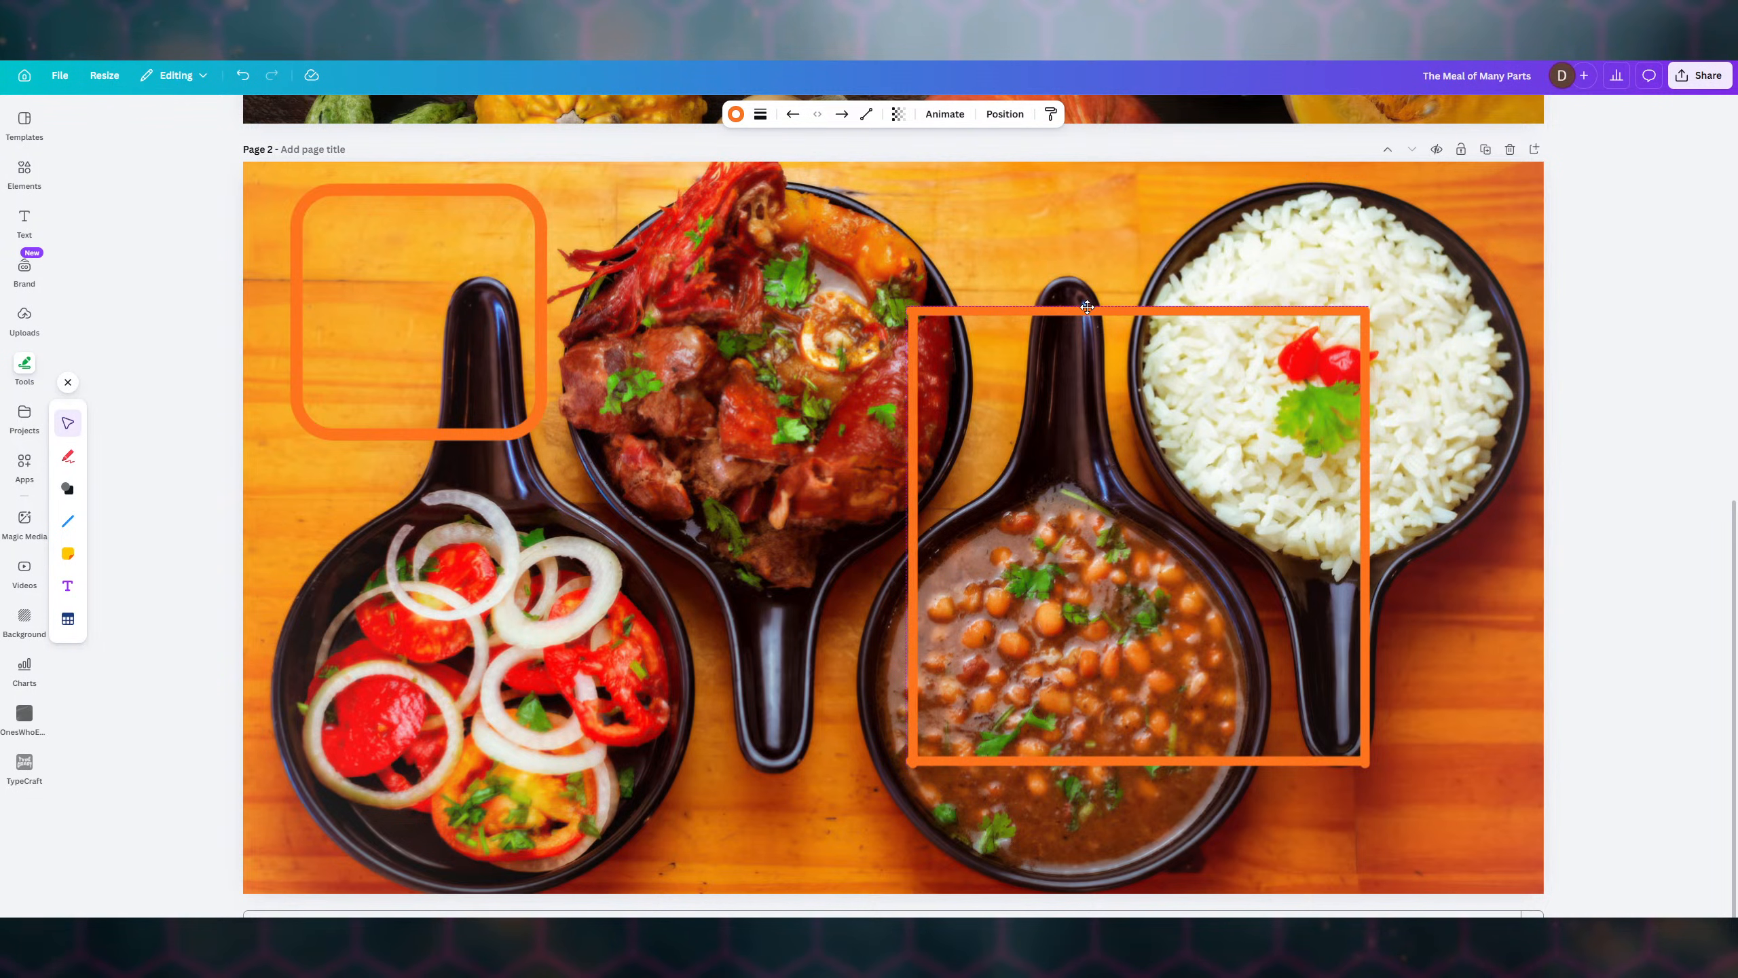
drag(1091, 308, 1087, 307)
click(911, 410)
drag(910, 411, 913, 412)
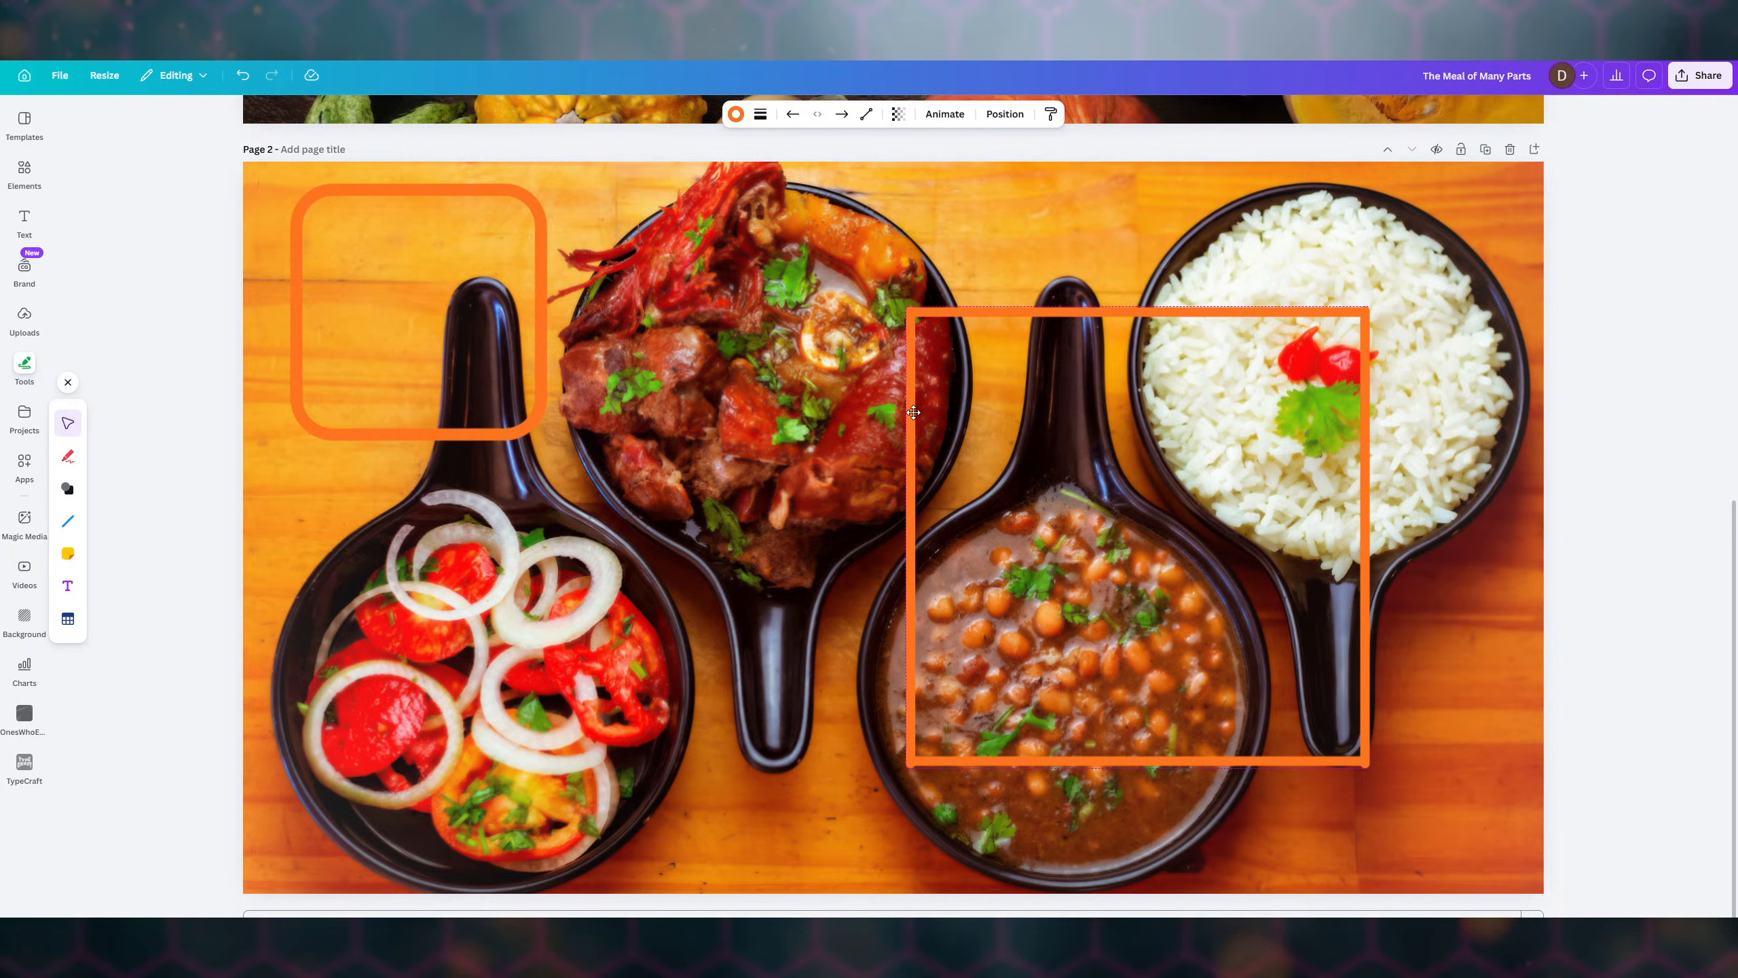
click(913, 412)
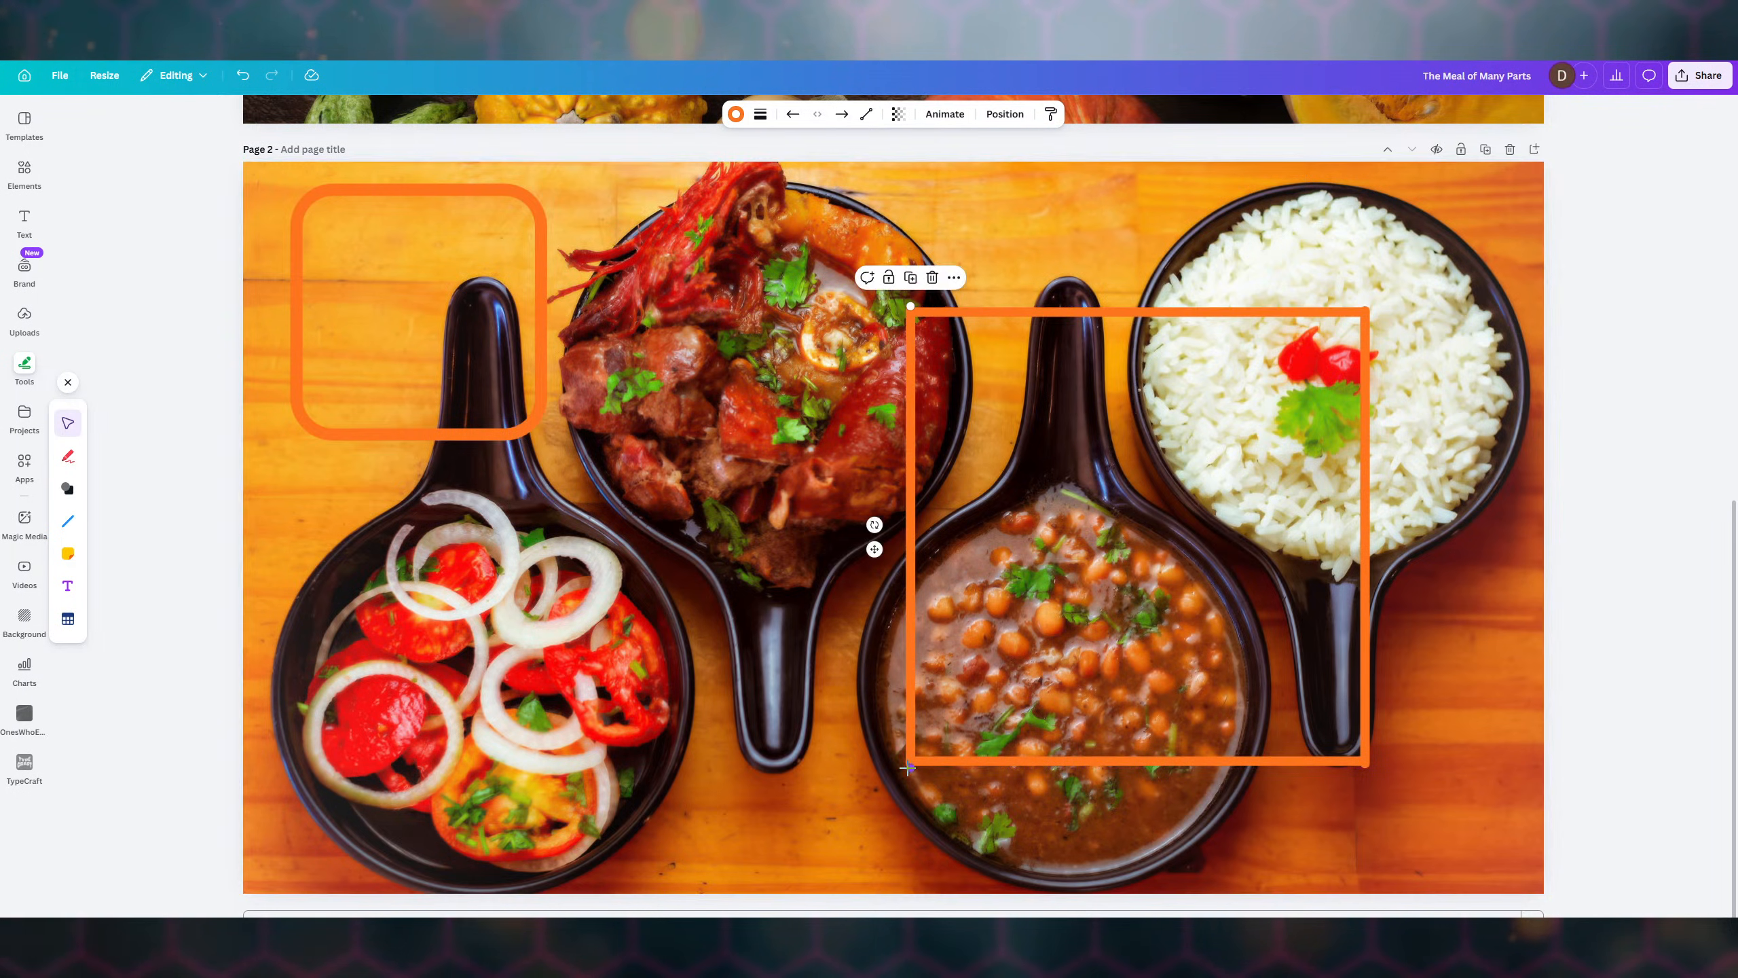
drag(910, 765, 914, 761)
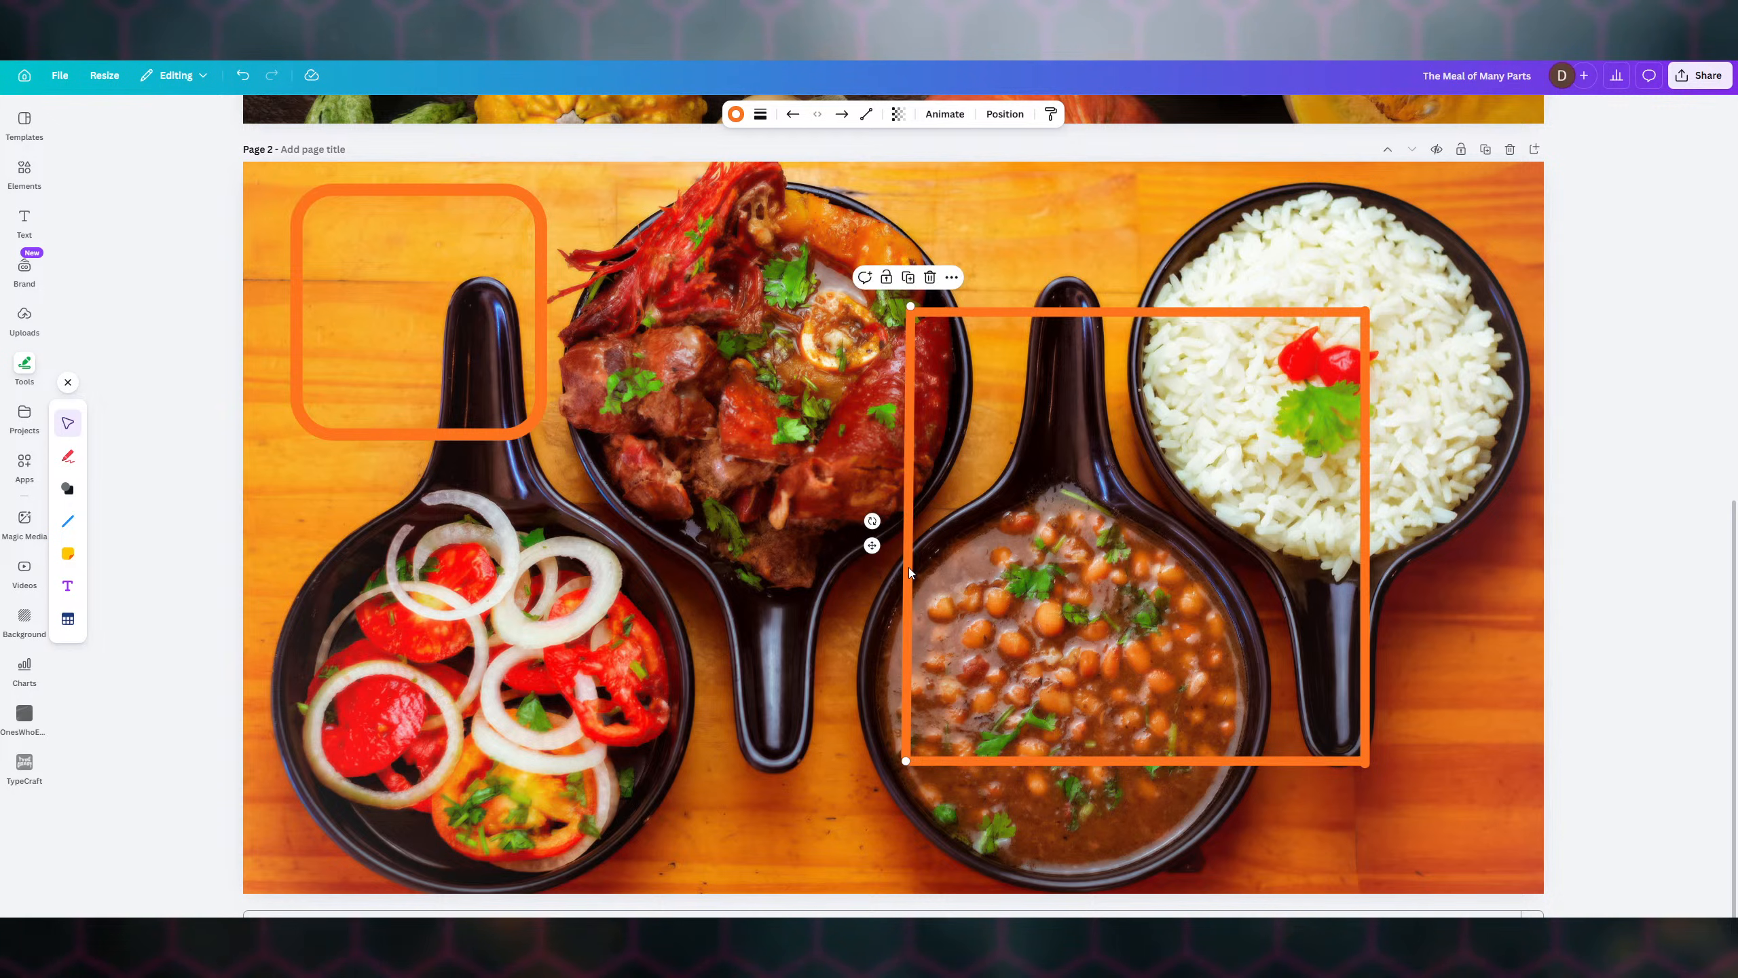
drag(910, 564, 901, 566)
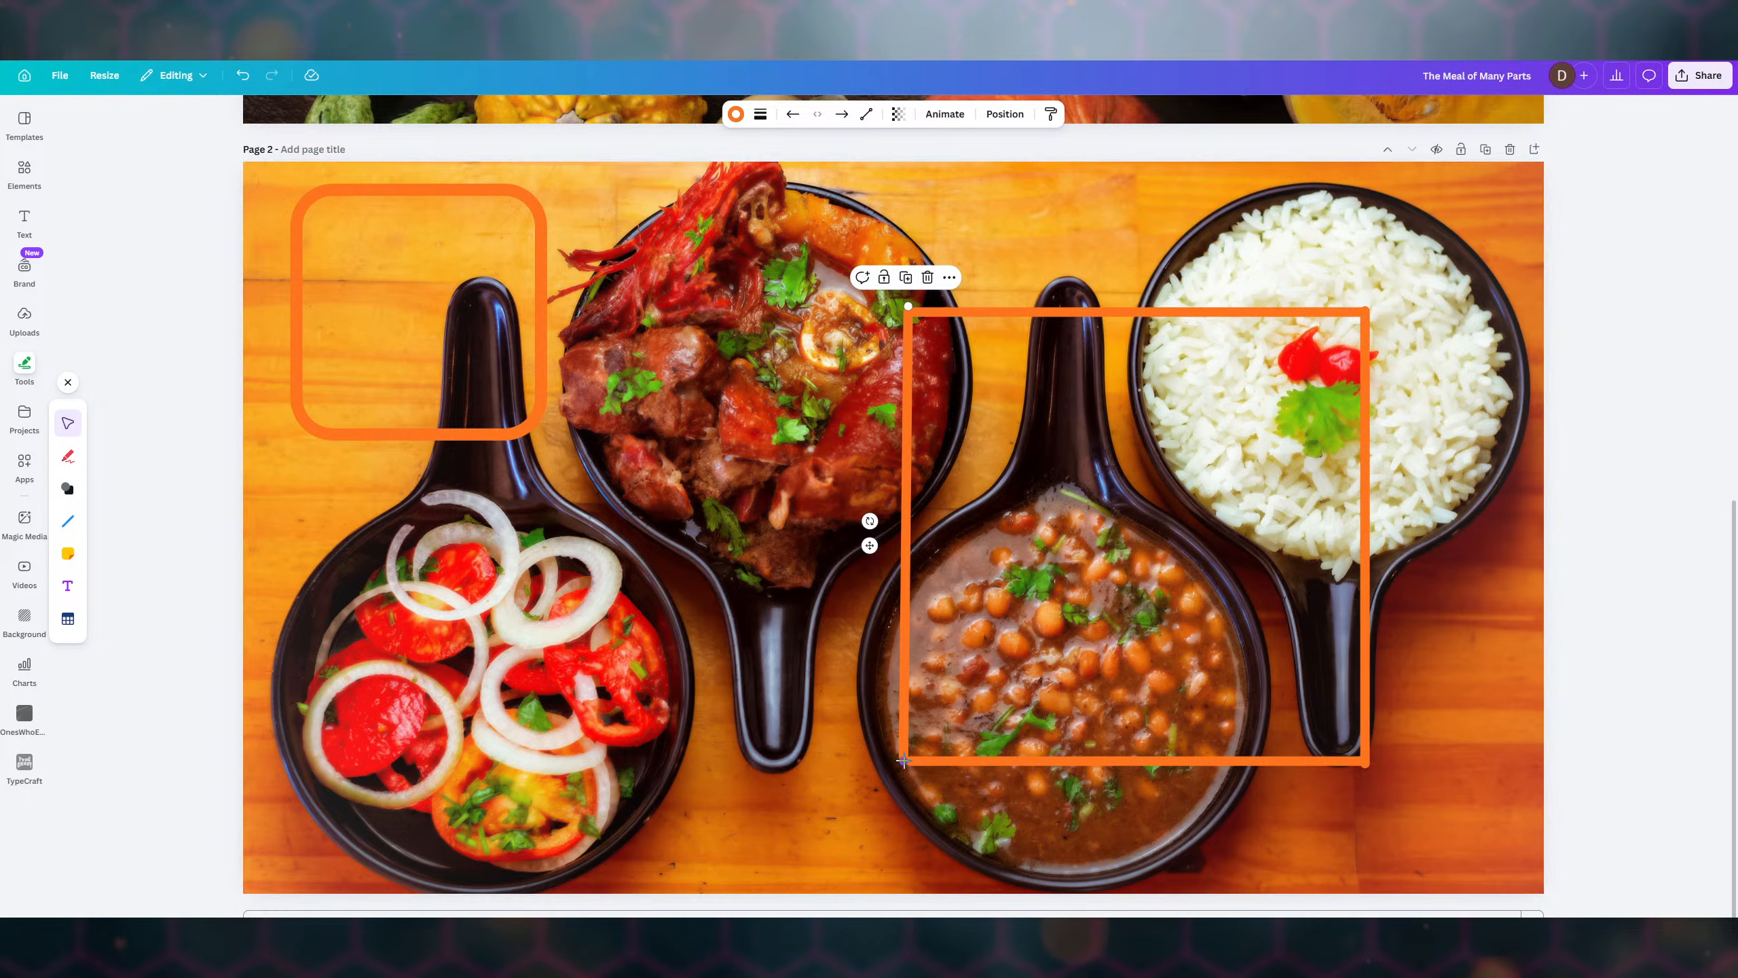
- Extend the bottom line's left end until it meets the left line at the corner
click(944, 762)
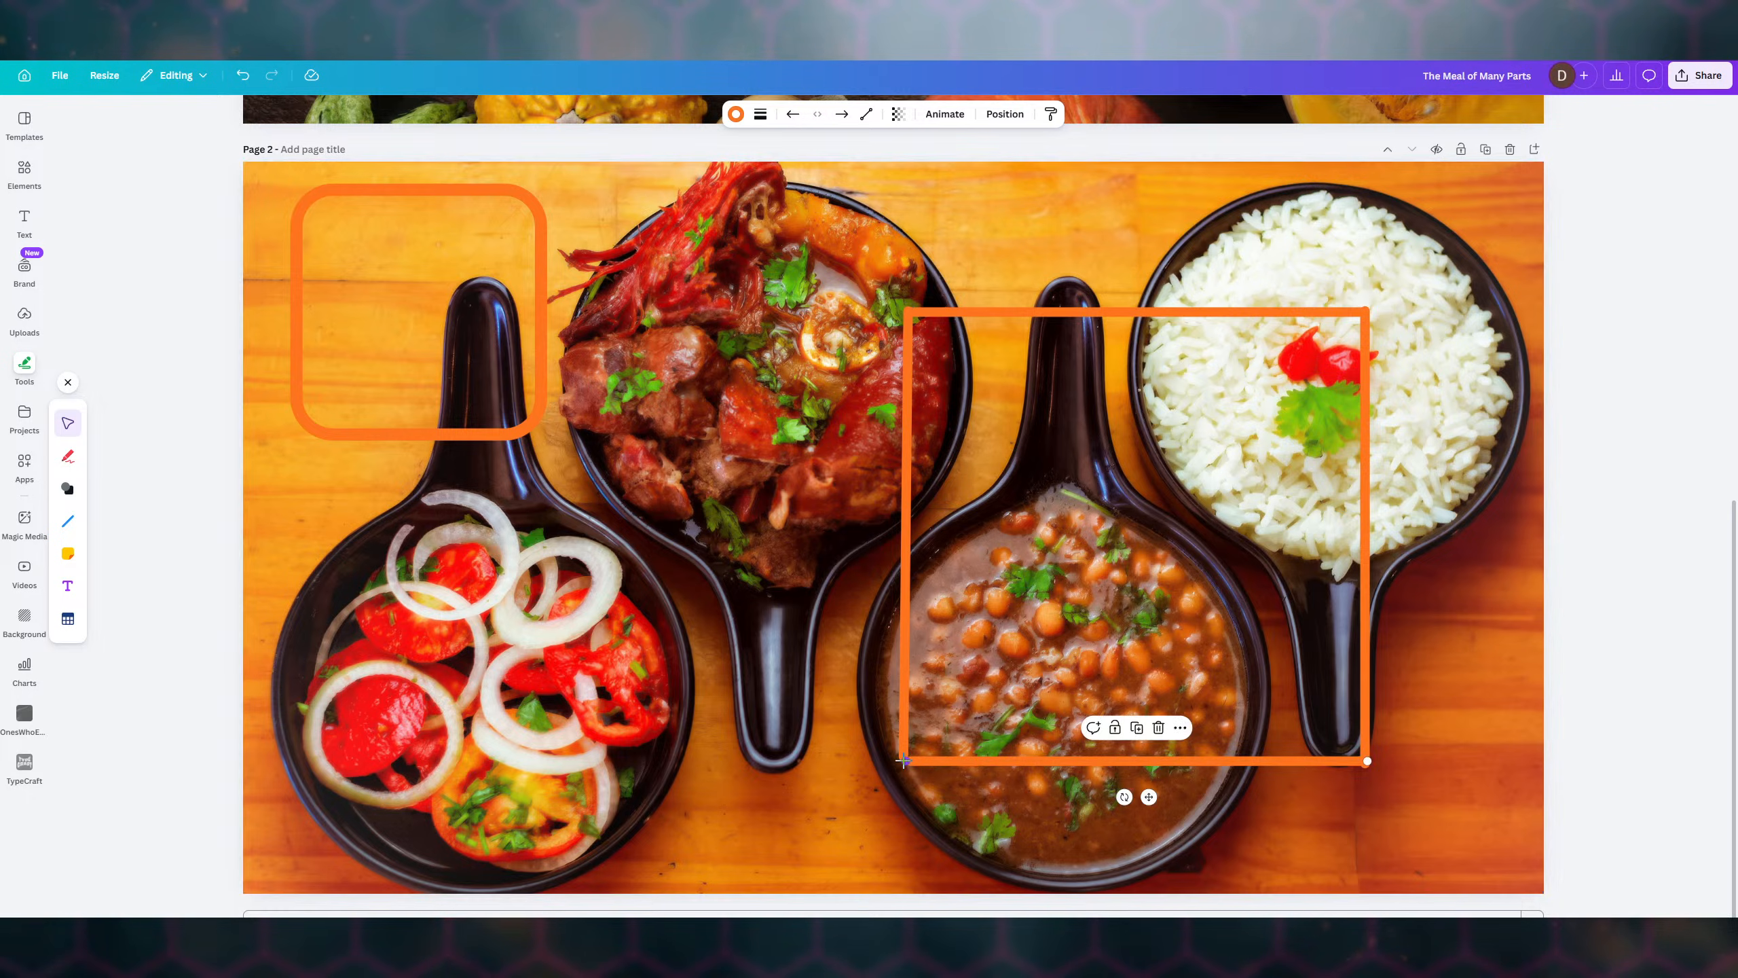
drag(901, 759, 900, 760)
click(1054, 637)
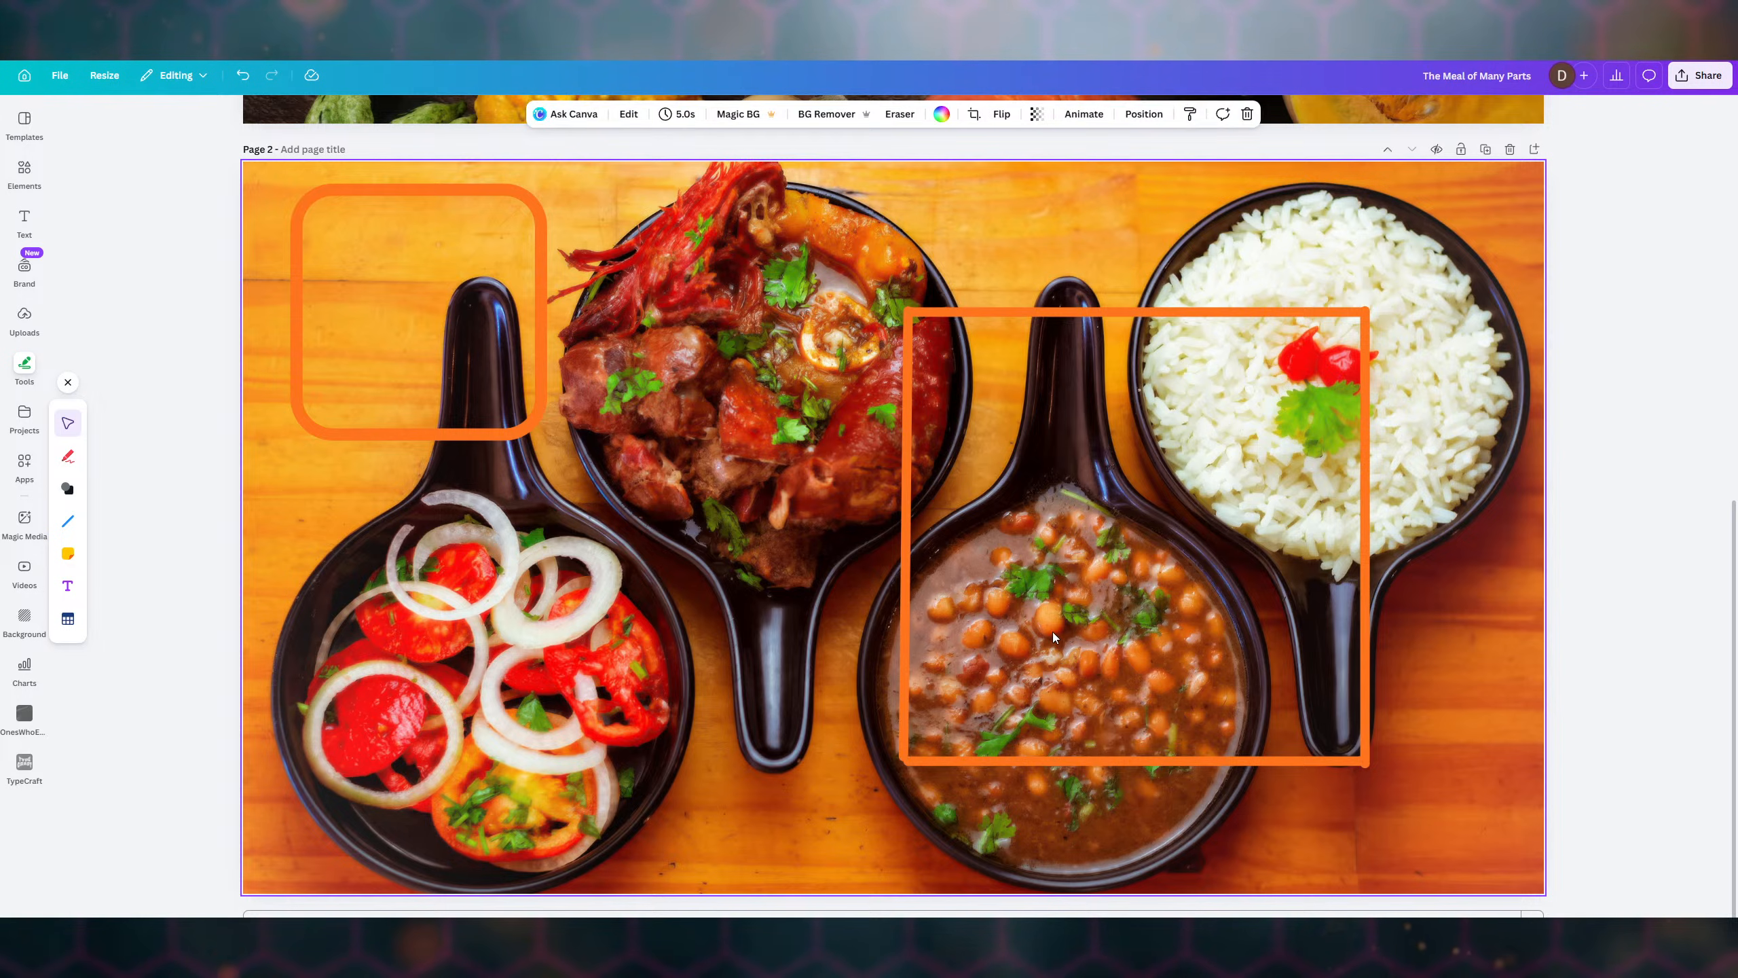
click(1130, 759)
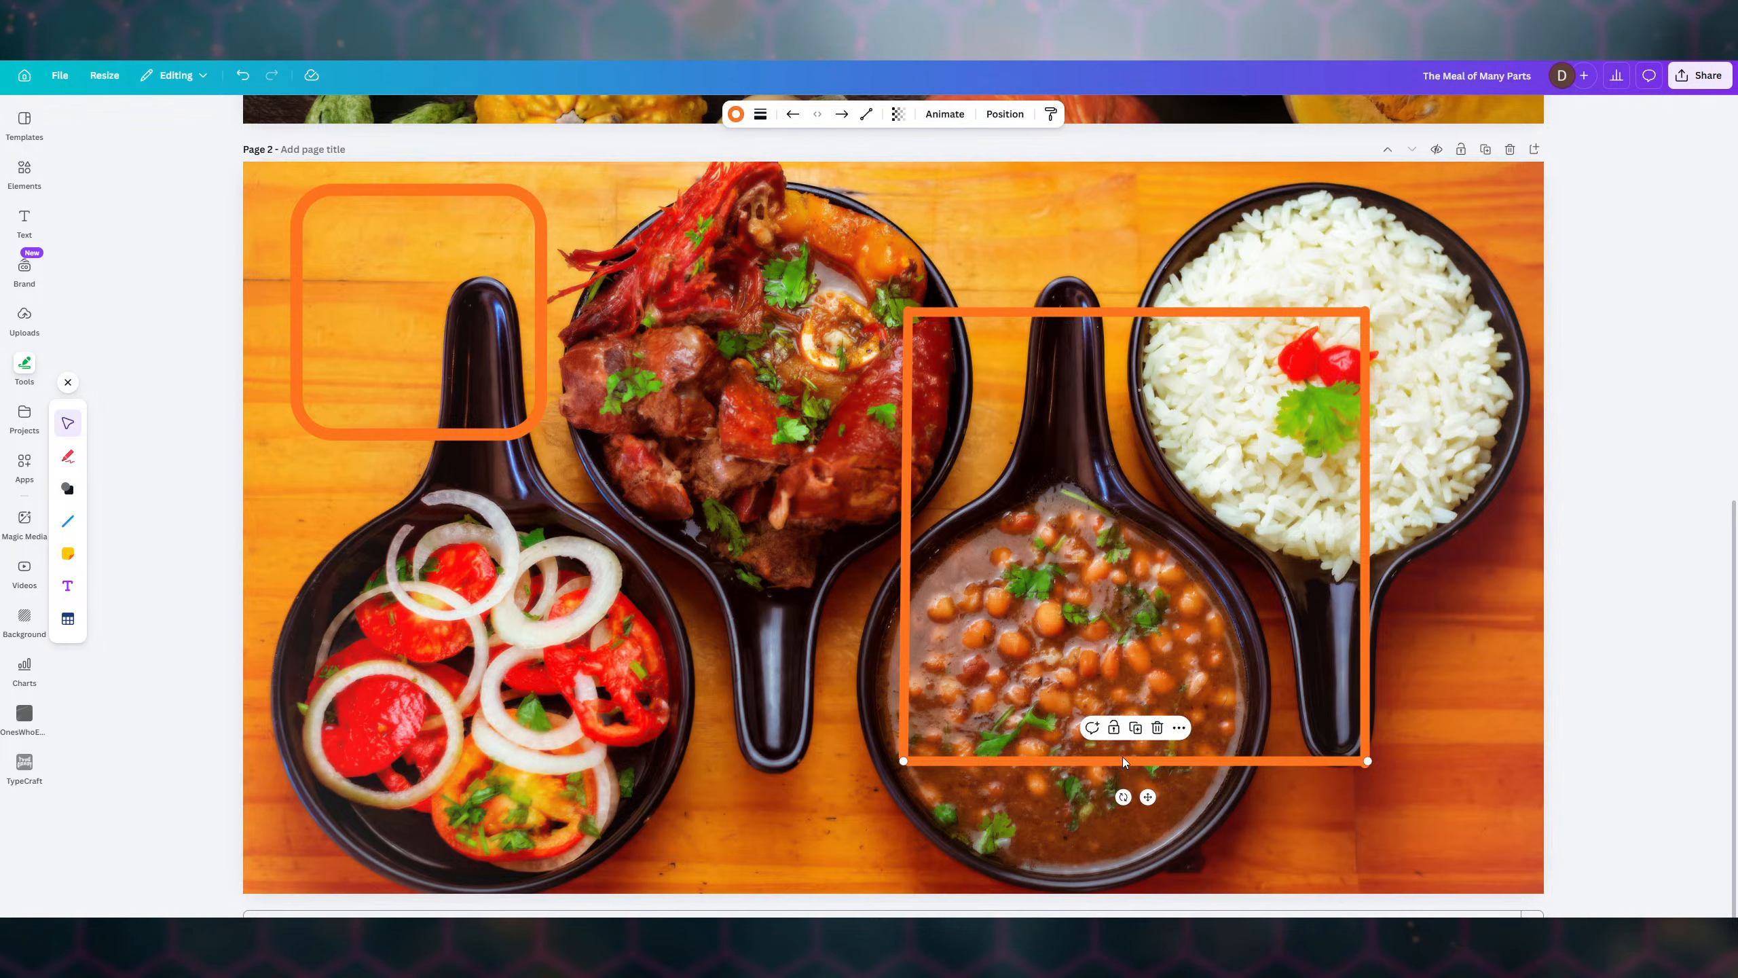
drag(896, 760, 896, 760)
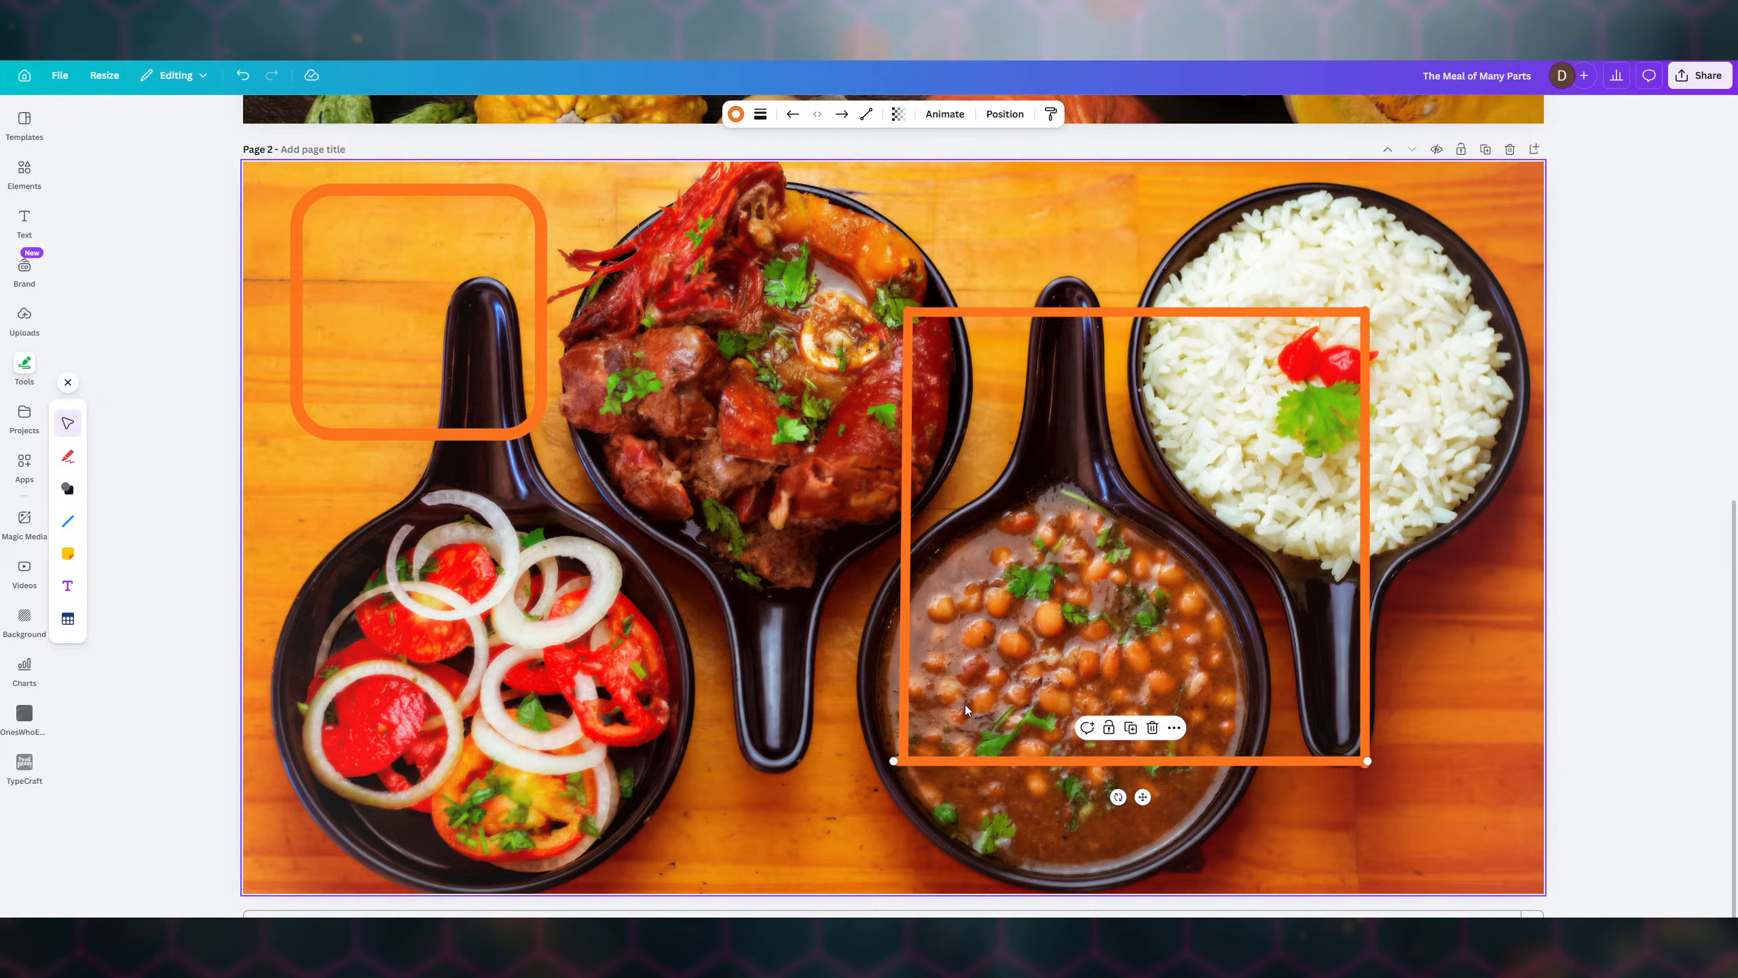
click(923, 740)
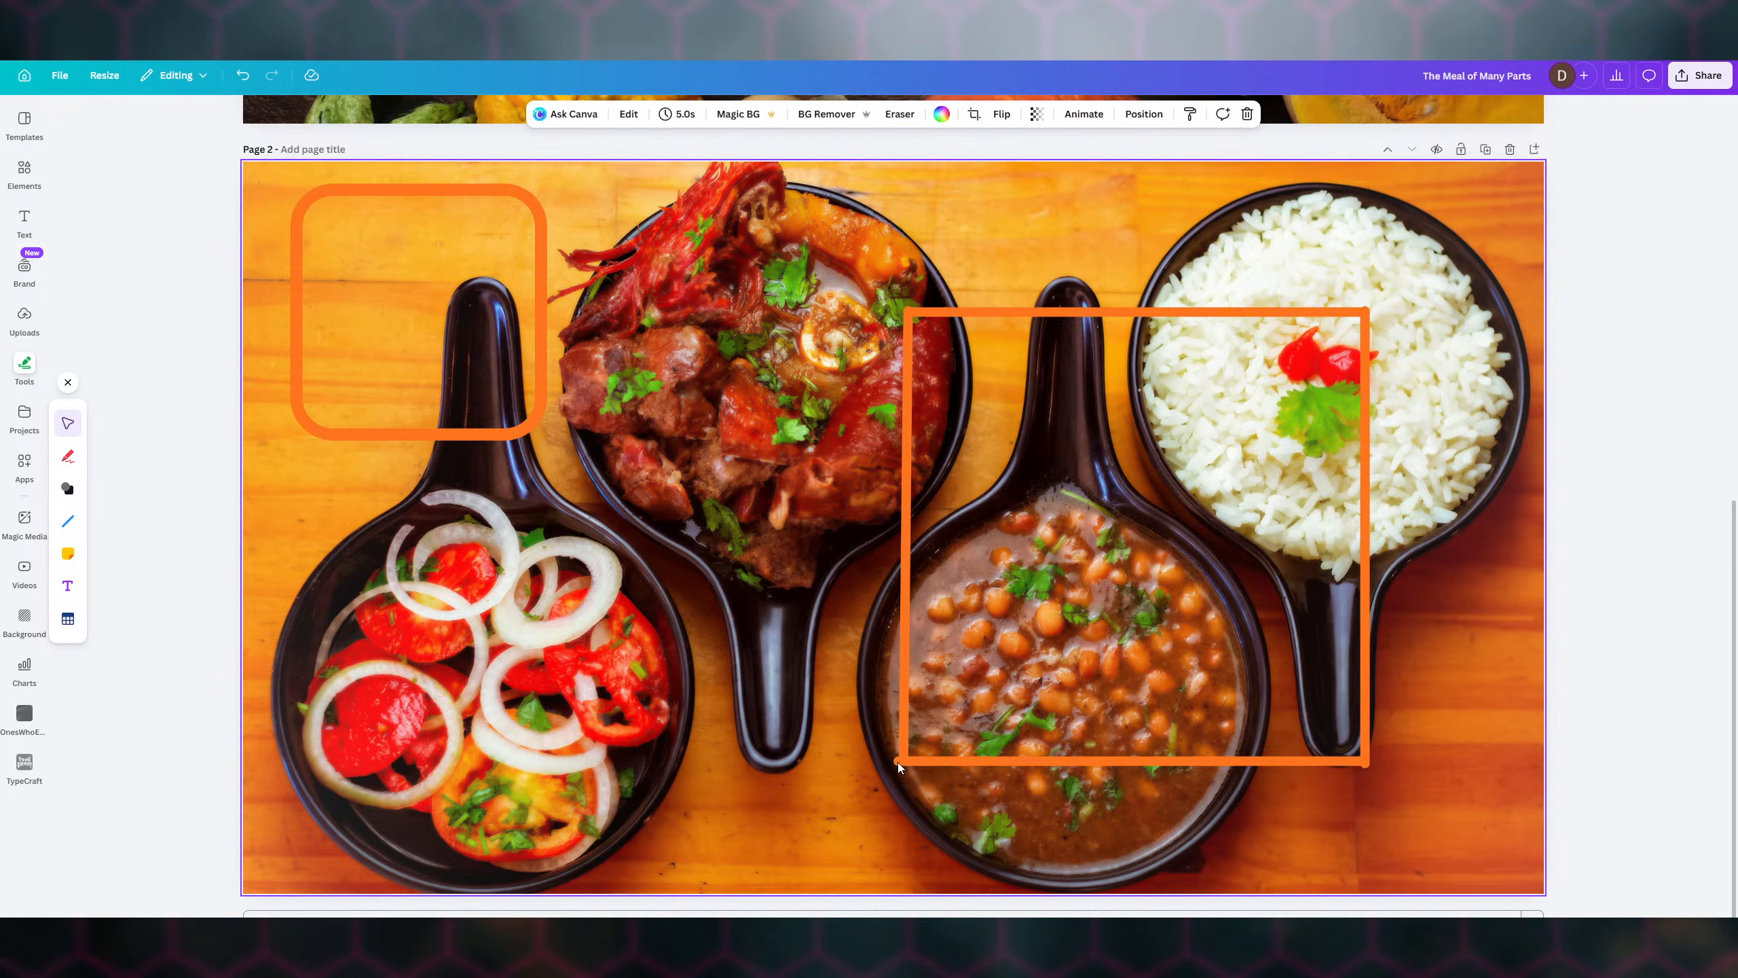
click(897, 761)
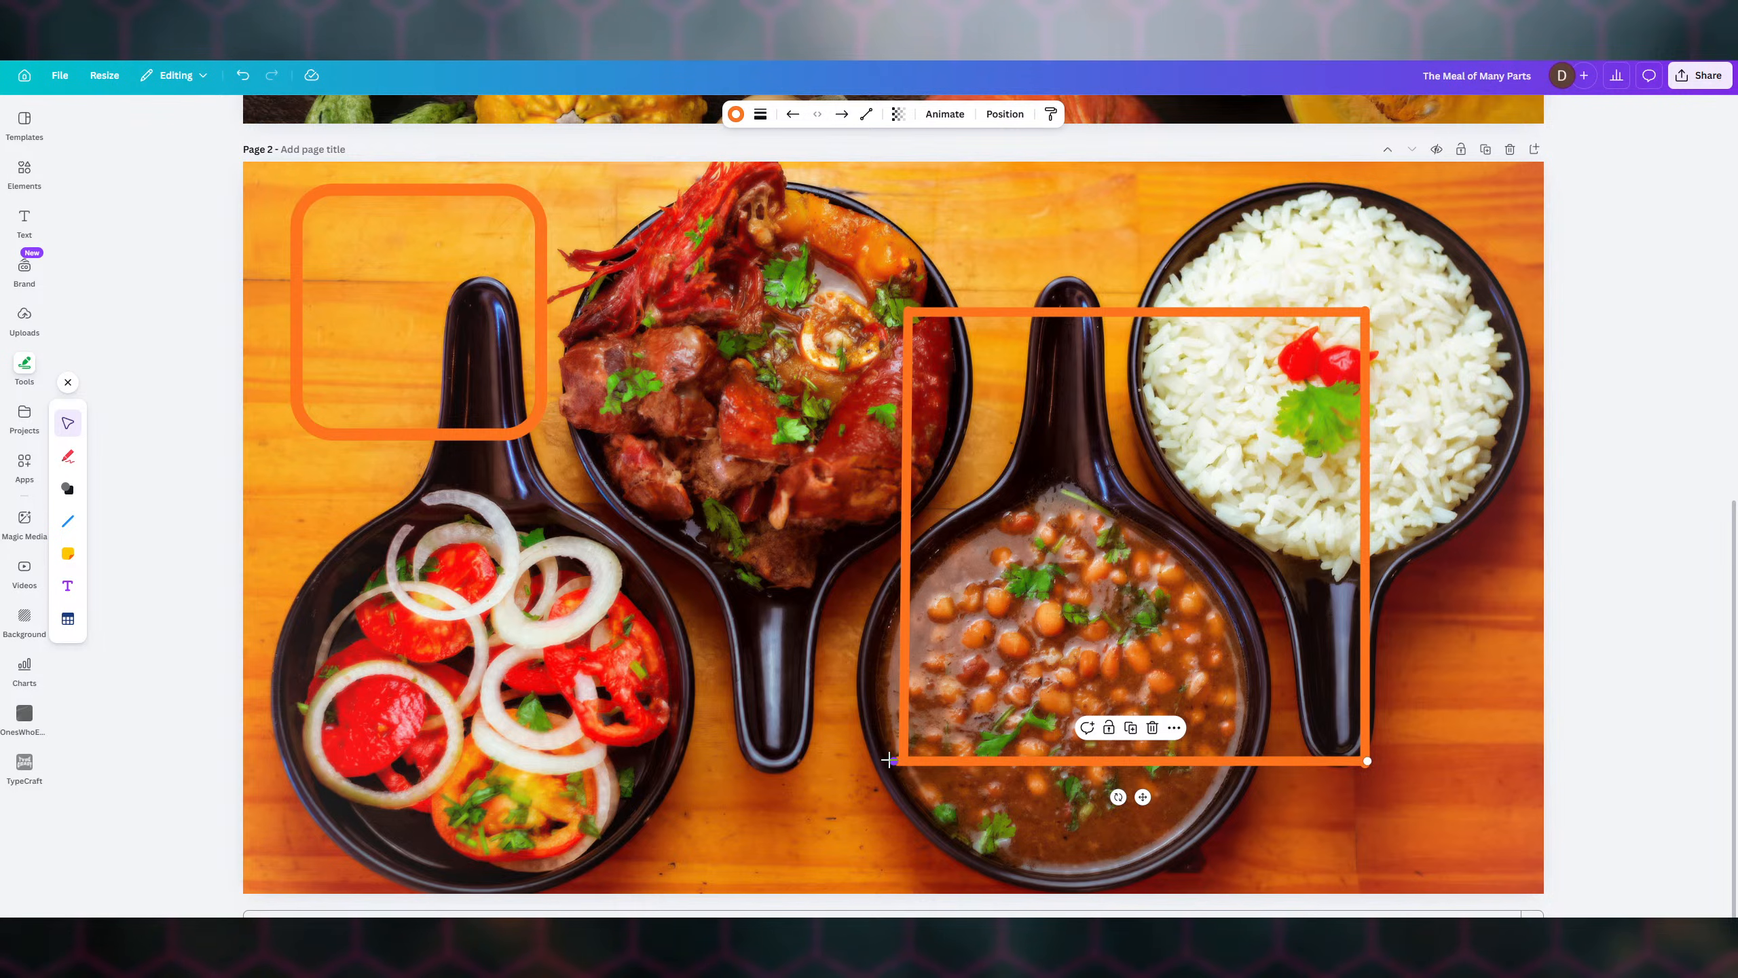
drag(890, 759, 898, 757)
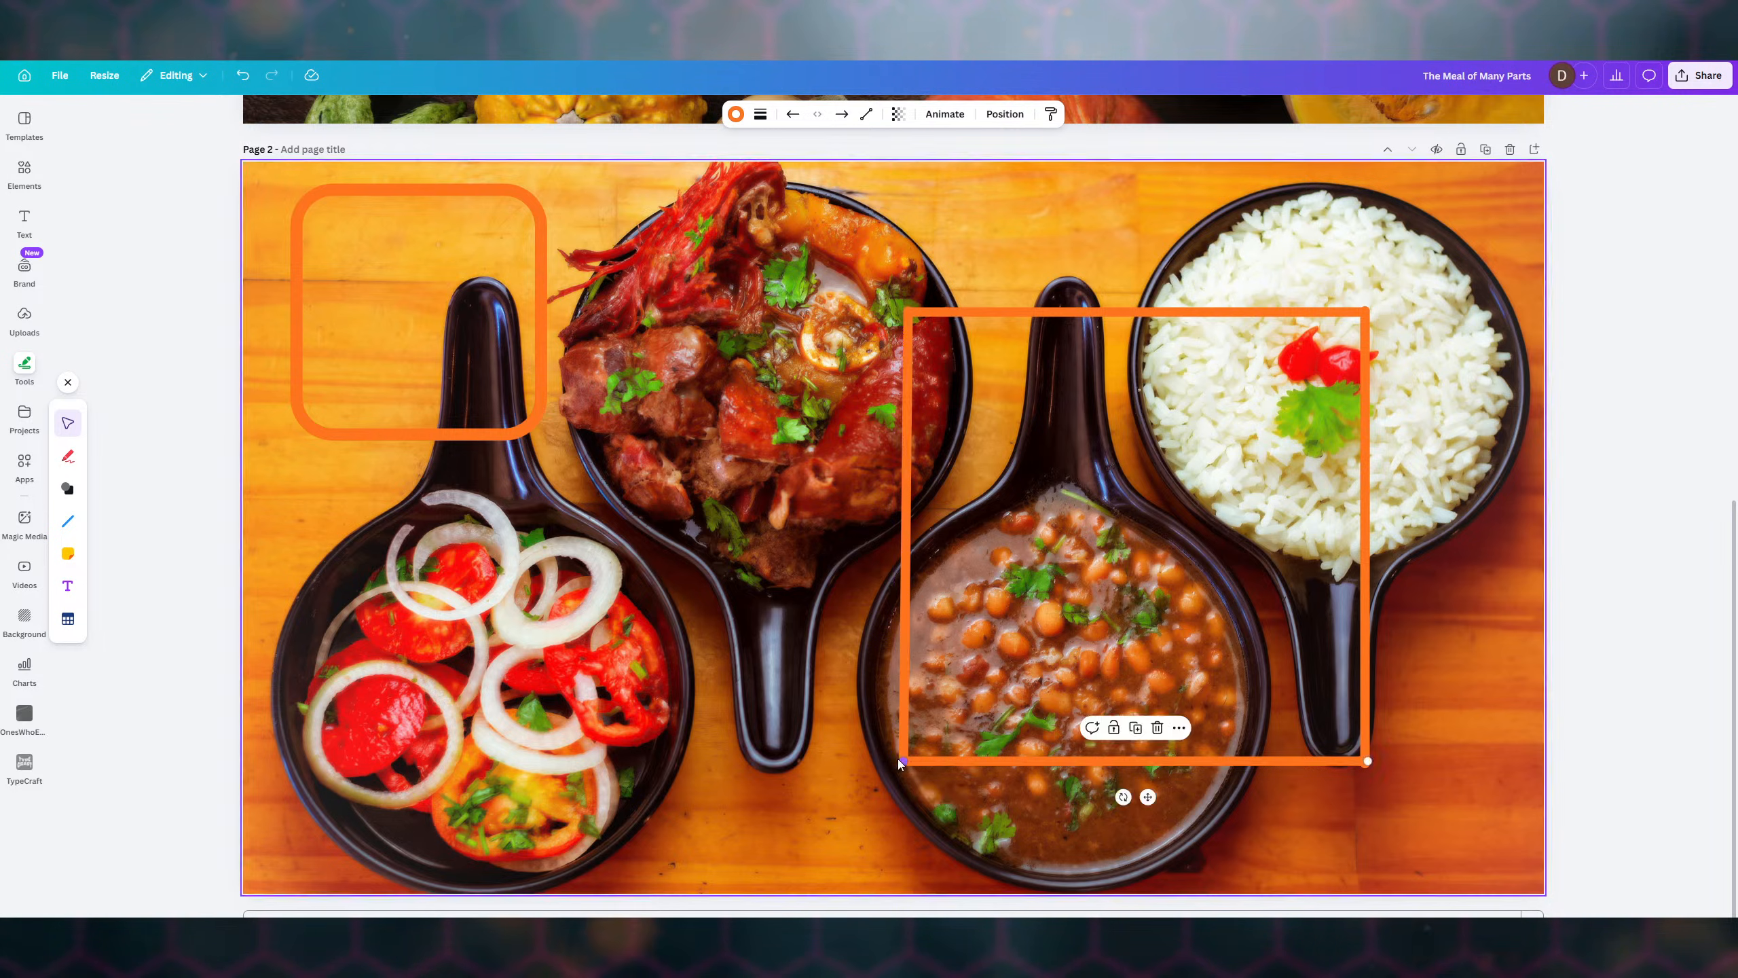
click(996, 687)
- Shift the left line slightly right to close the frame's corners
click(907, 555)
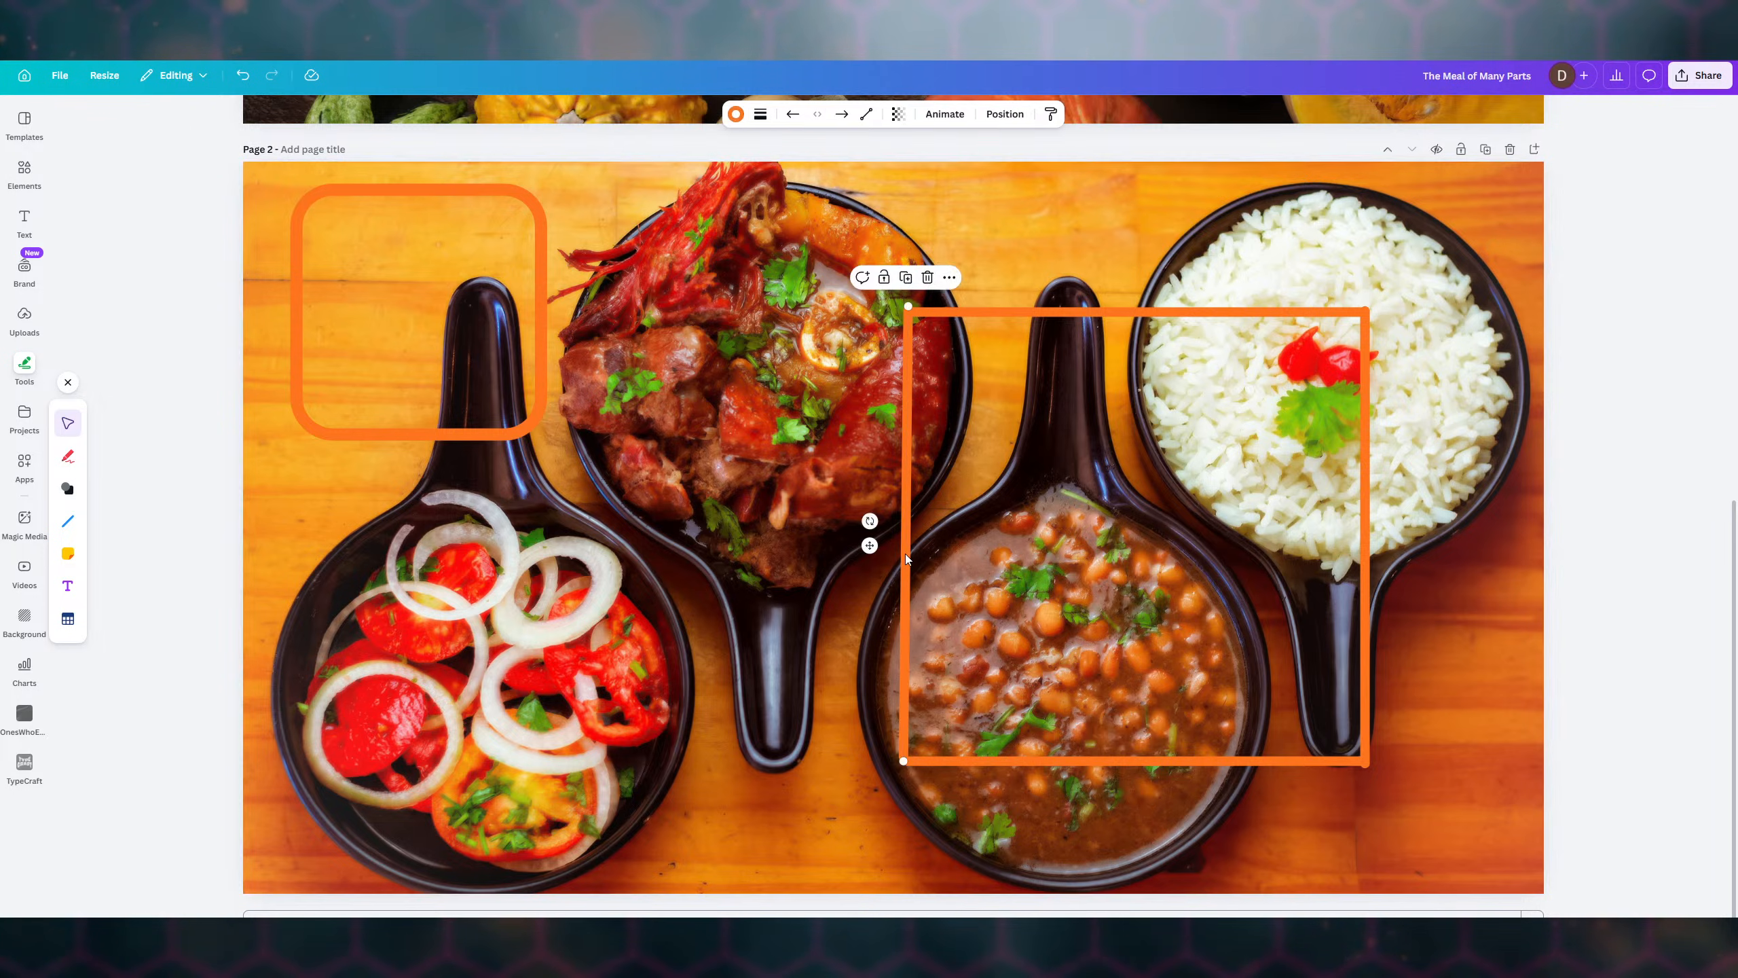
drag(904, 555, 910, 554)
click(1005, 309)
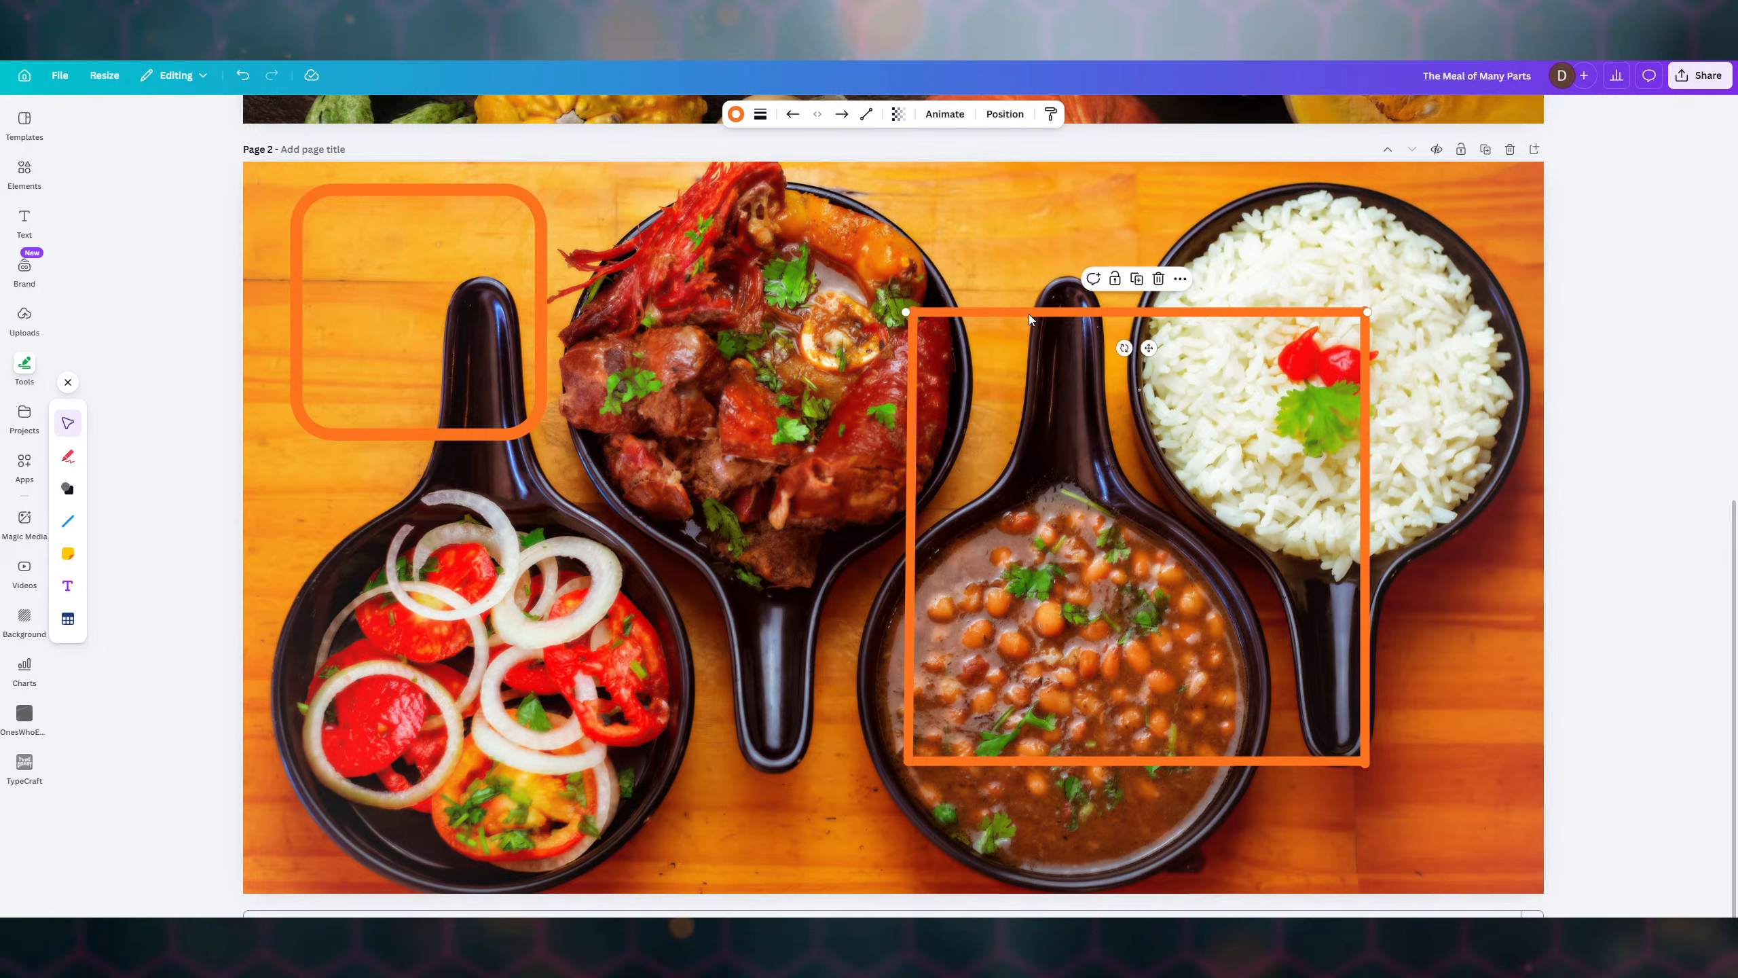
- Reorder the frame lines' layers, moving the selected line and the left line backward
click(1005, 113)
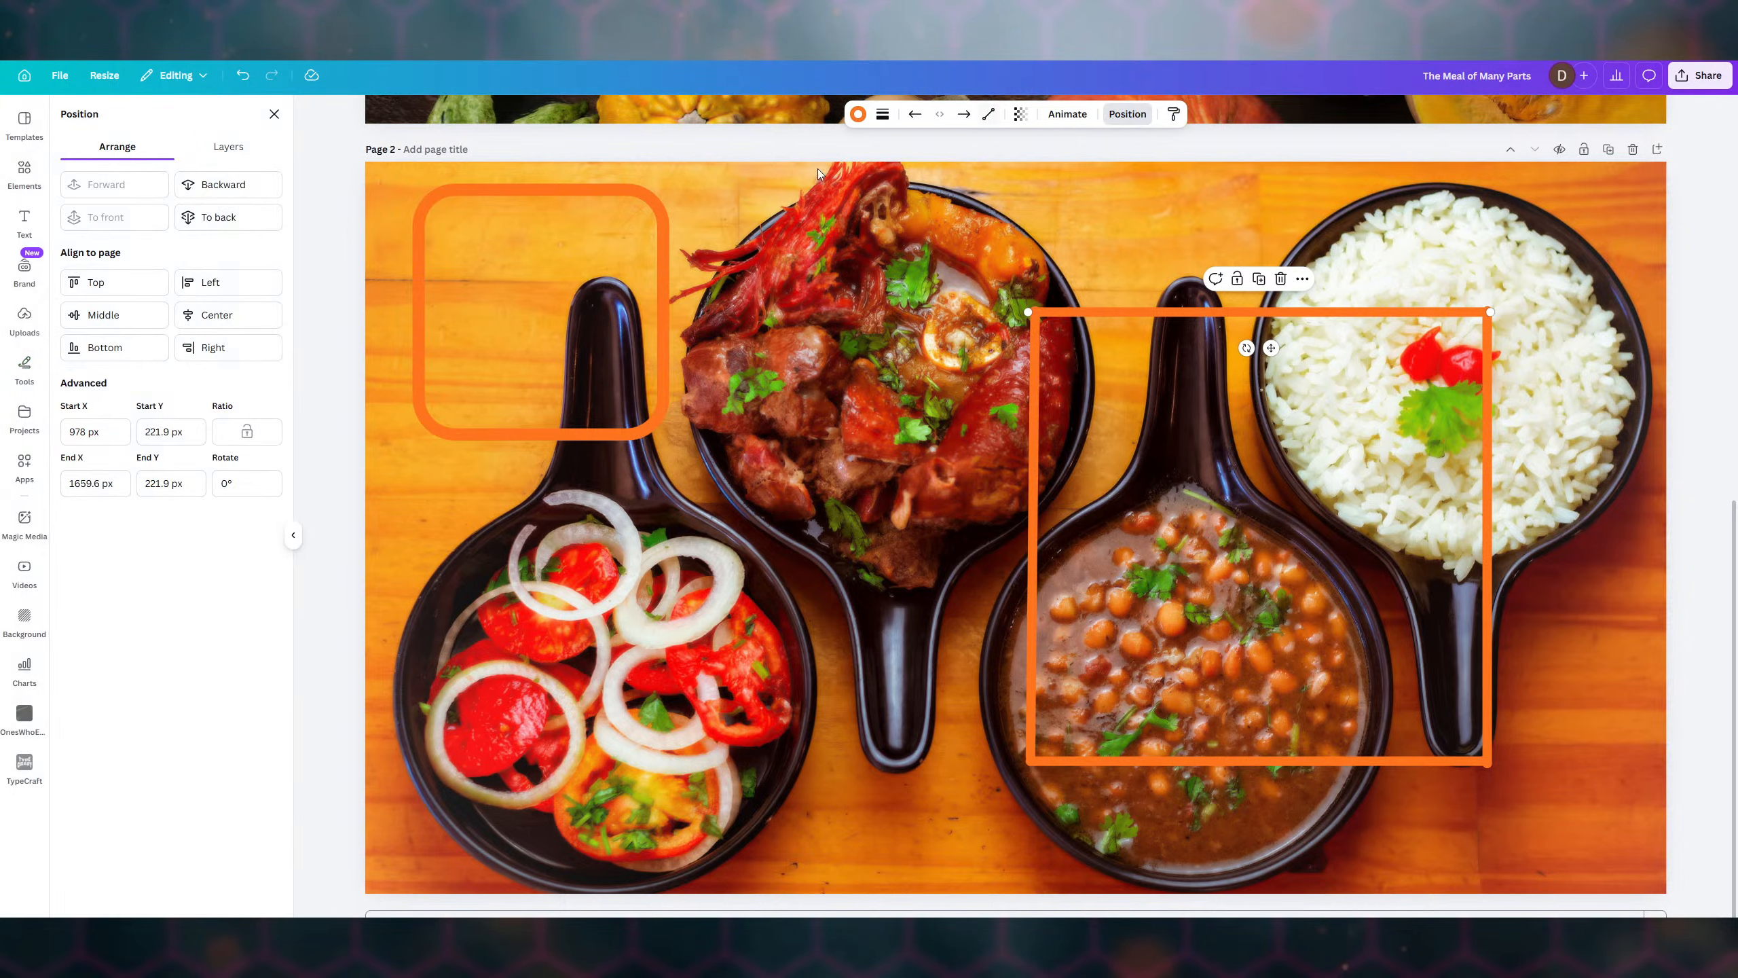
click(223, 217)
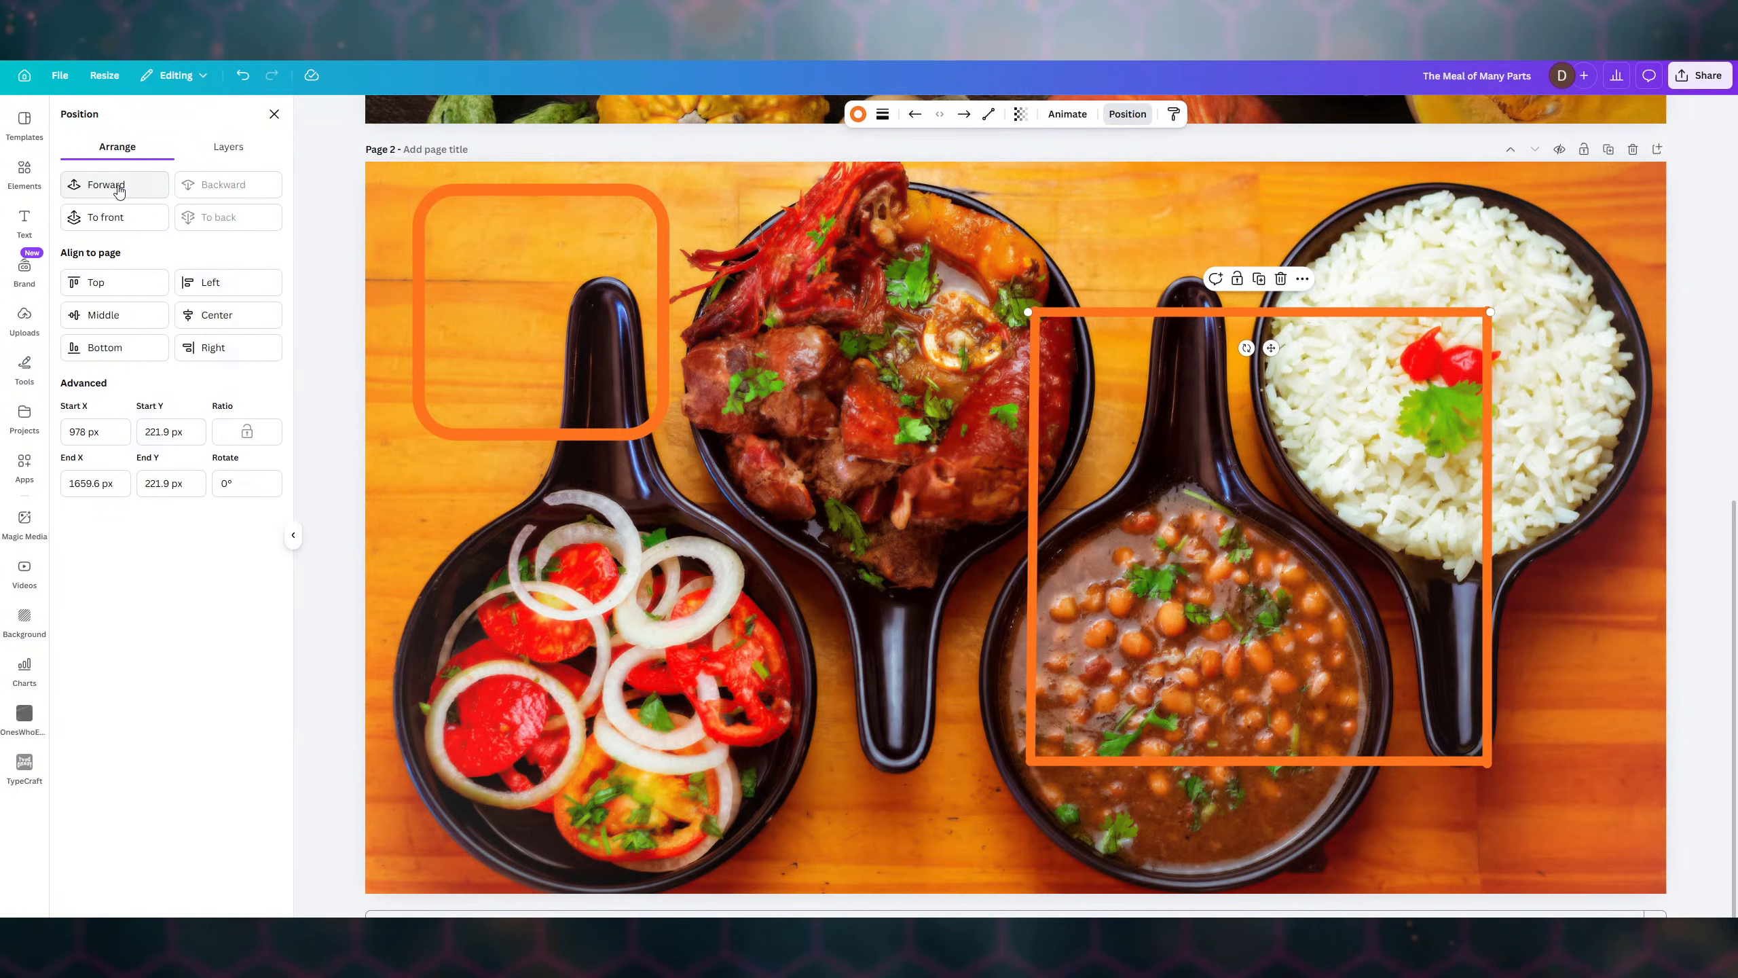
click(118, 191)
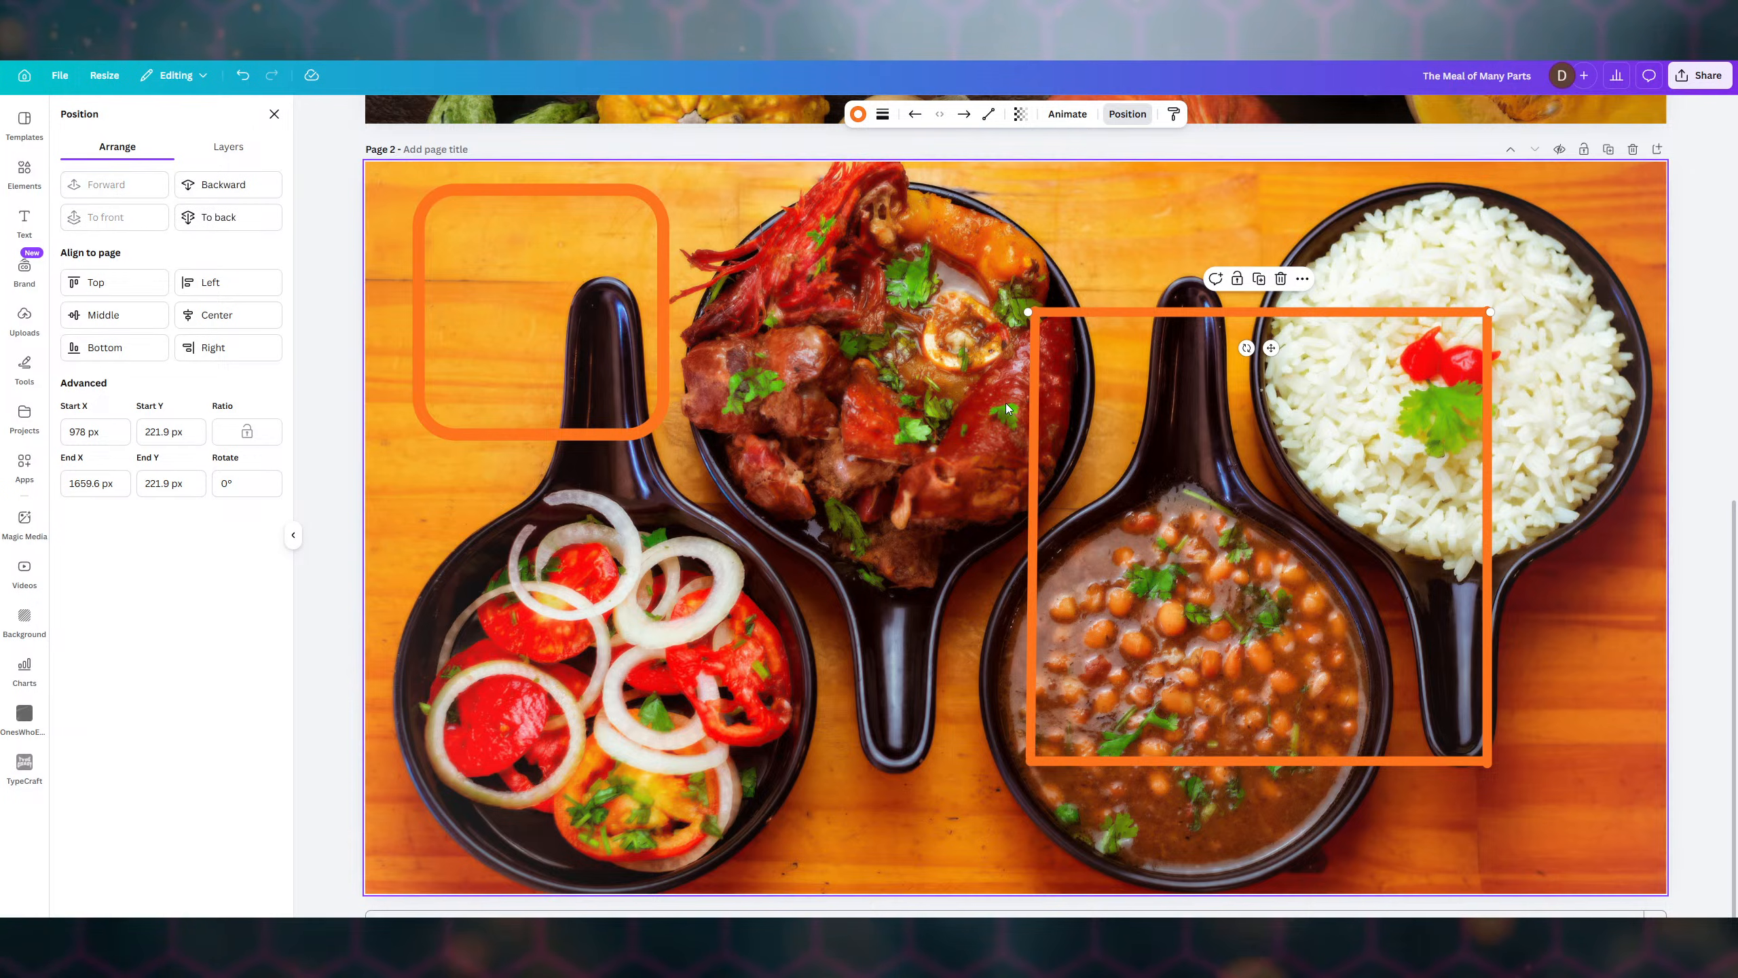
click(1029, 399)
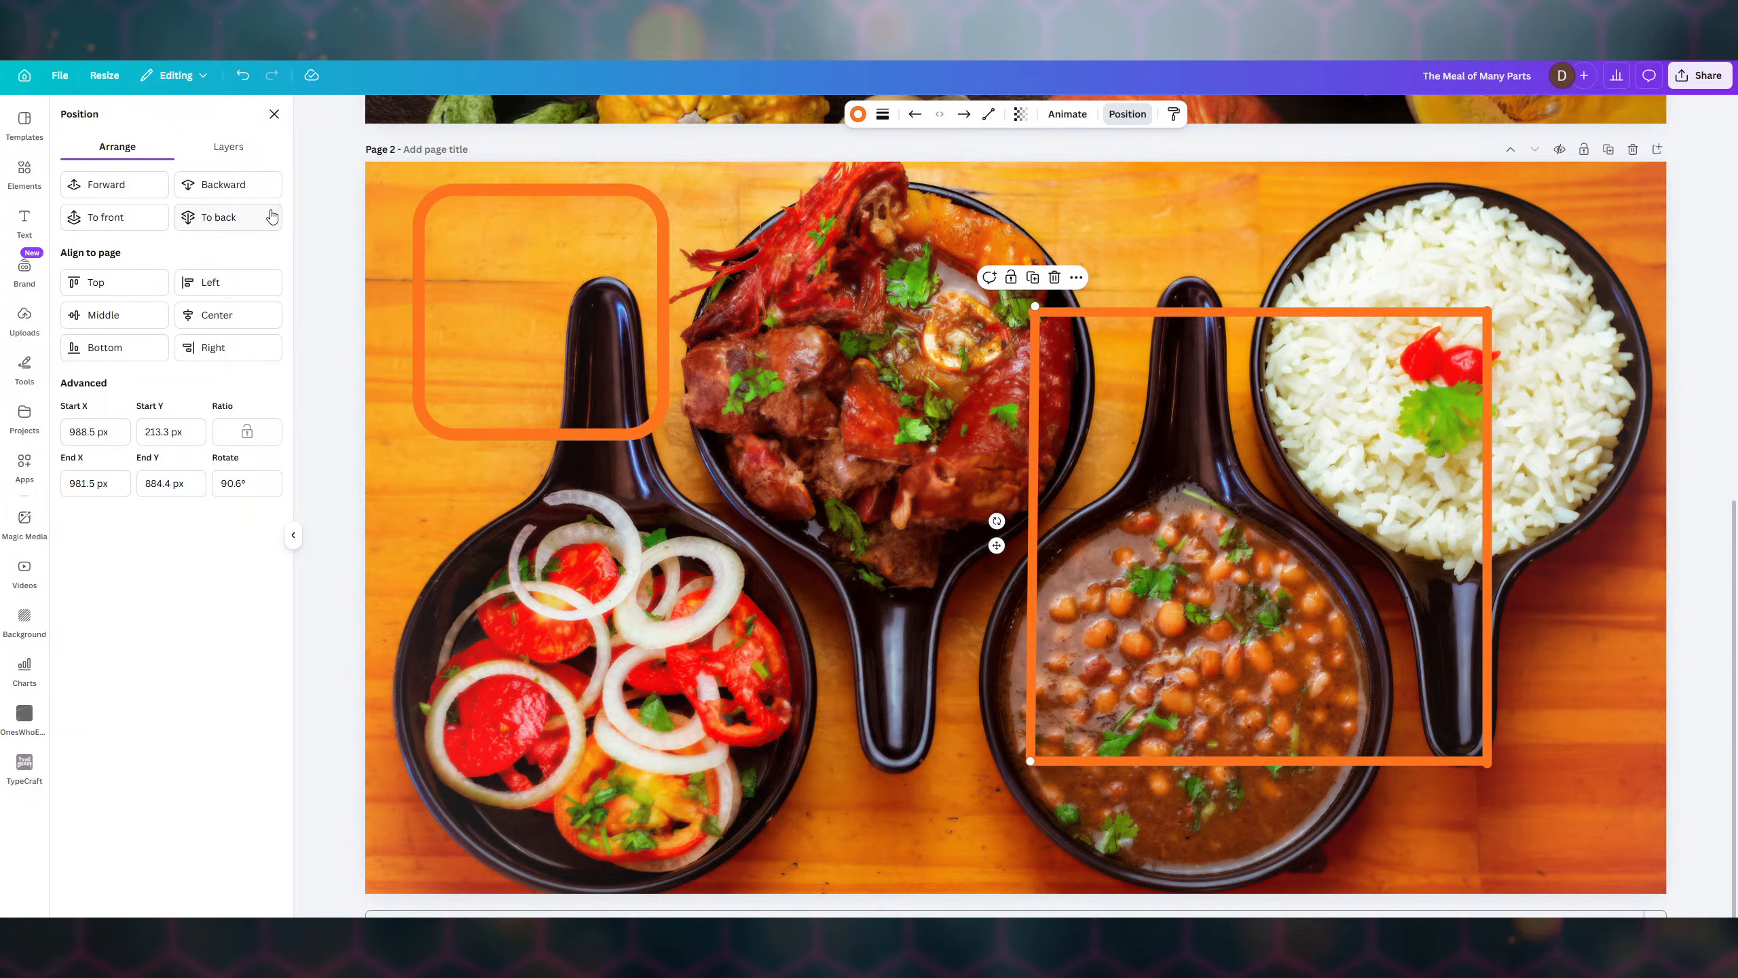
click(225, 194)
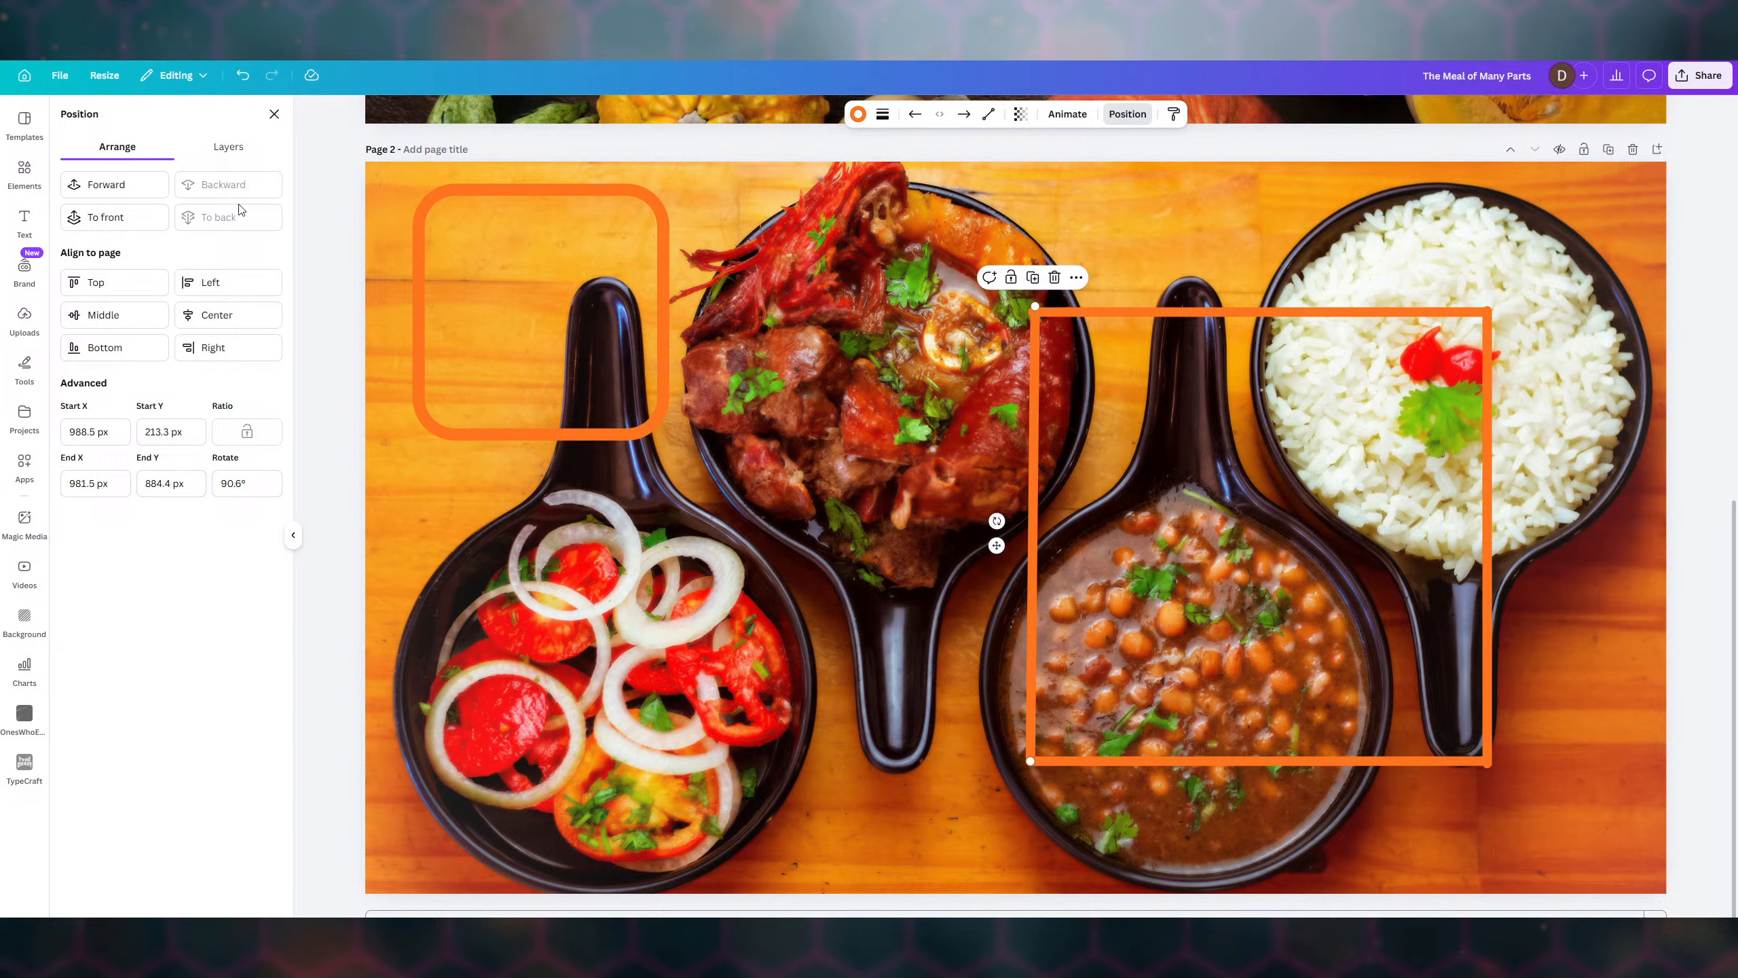
- Snap the beans frame's top line onto the alignment guide at Y 220.2 px
click(1246, 321)
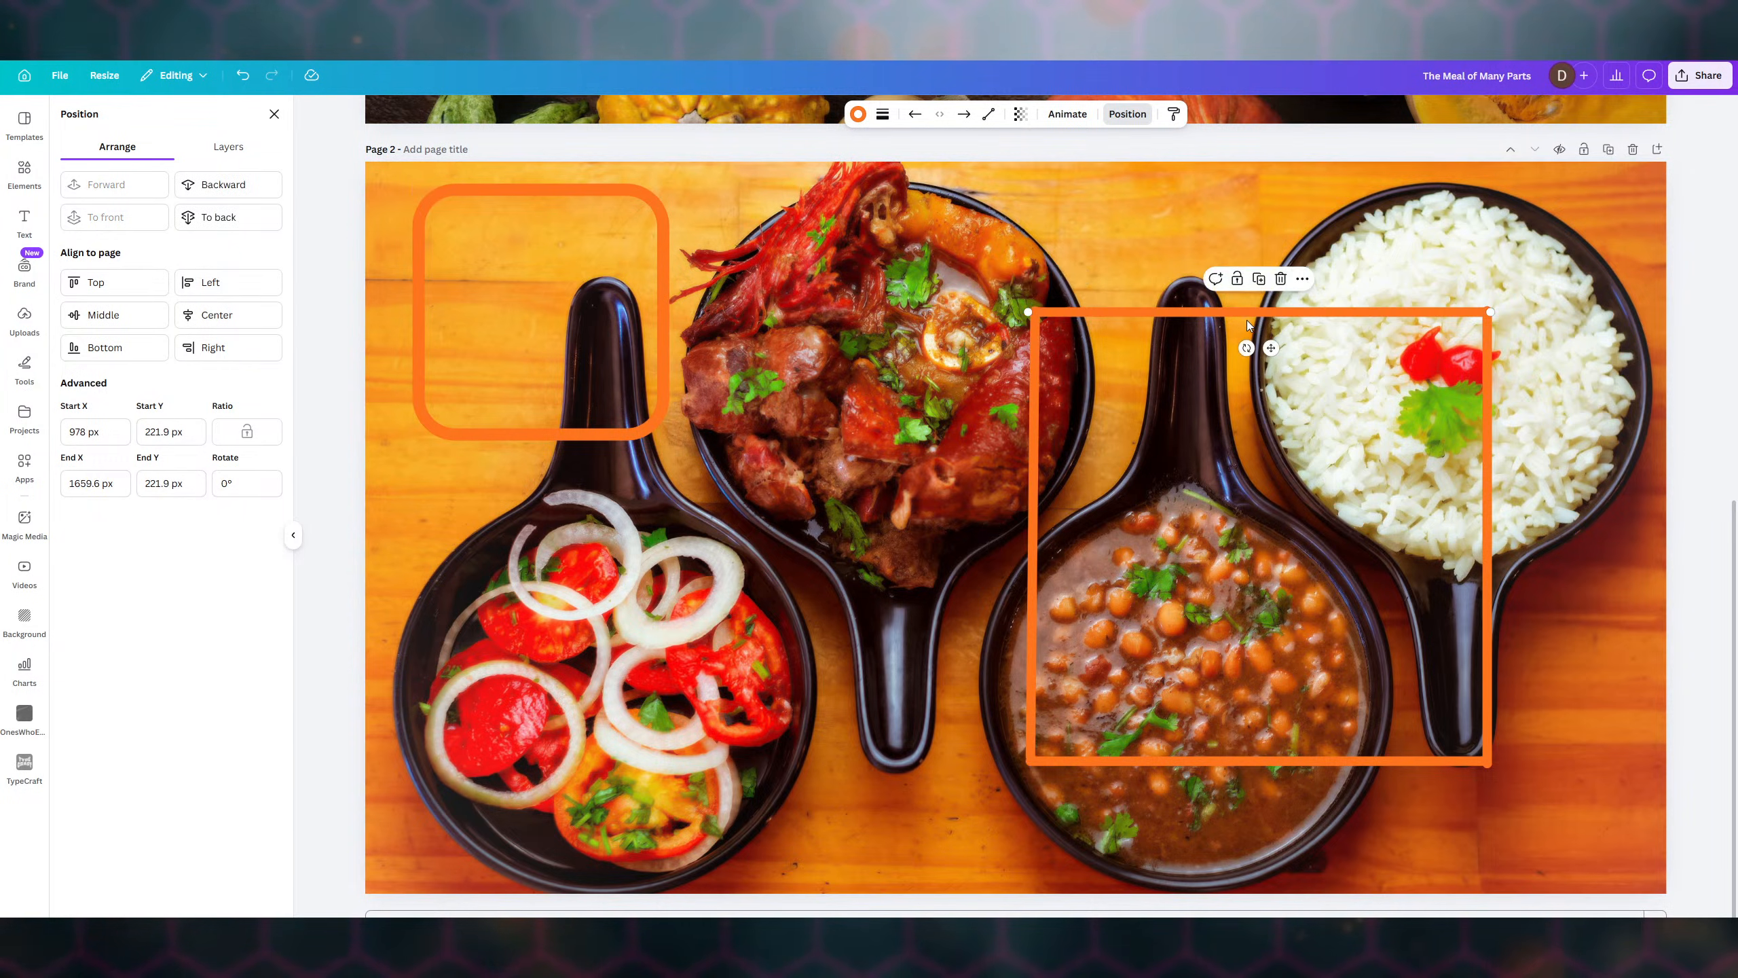
drag(1245, 320, 1244, 327)
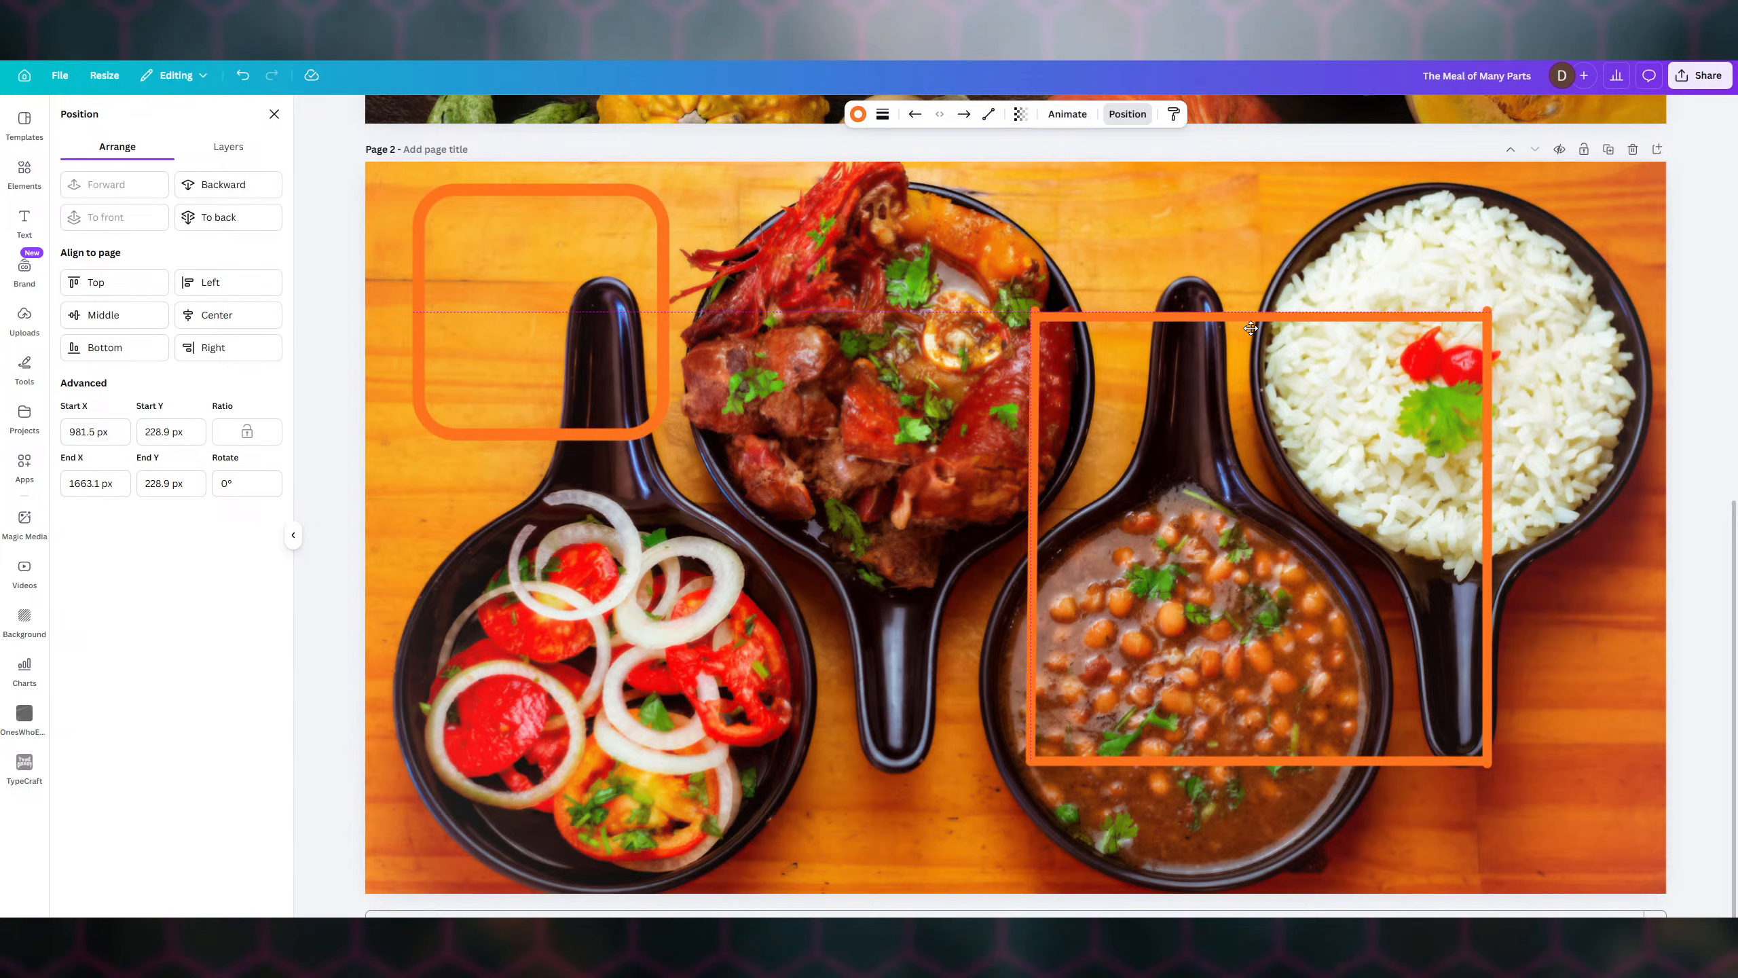
drag(1251, 325, 1246, 323)
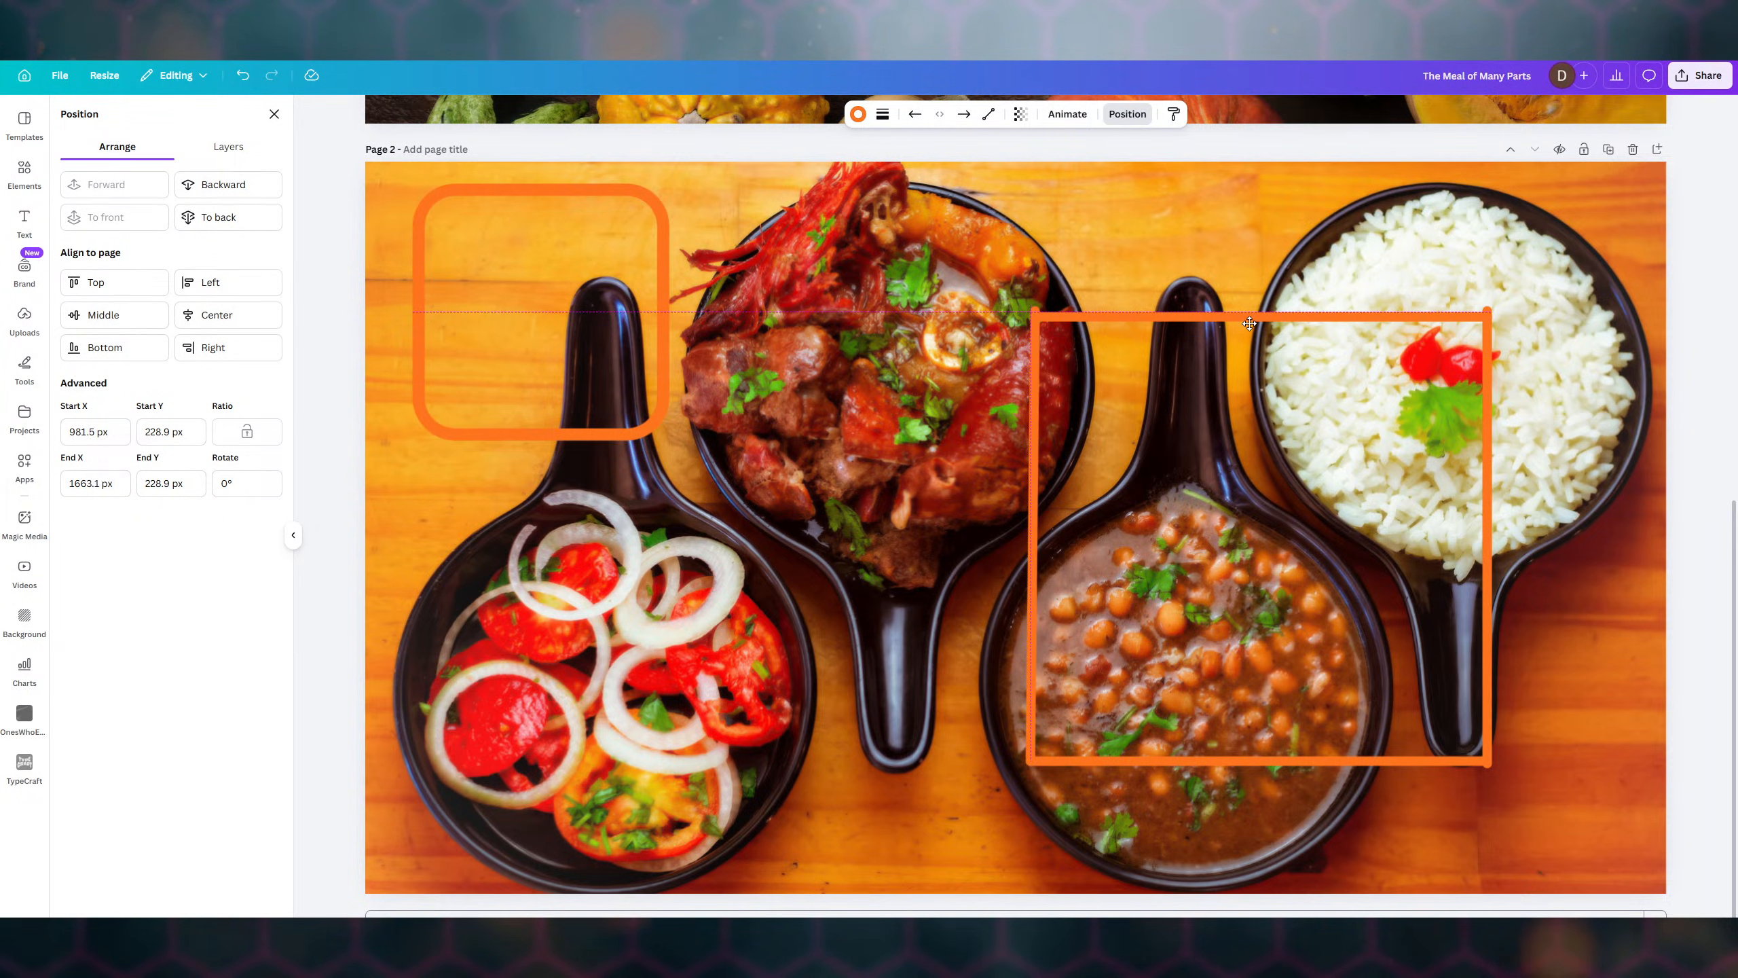
drag(1250, 324, 1249, 317)
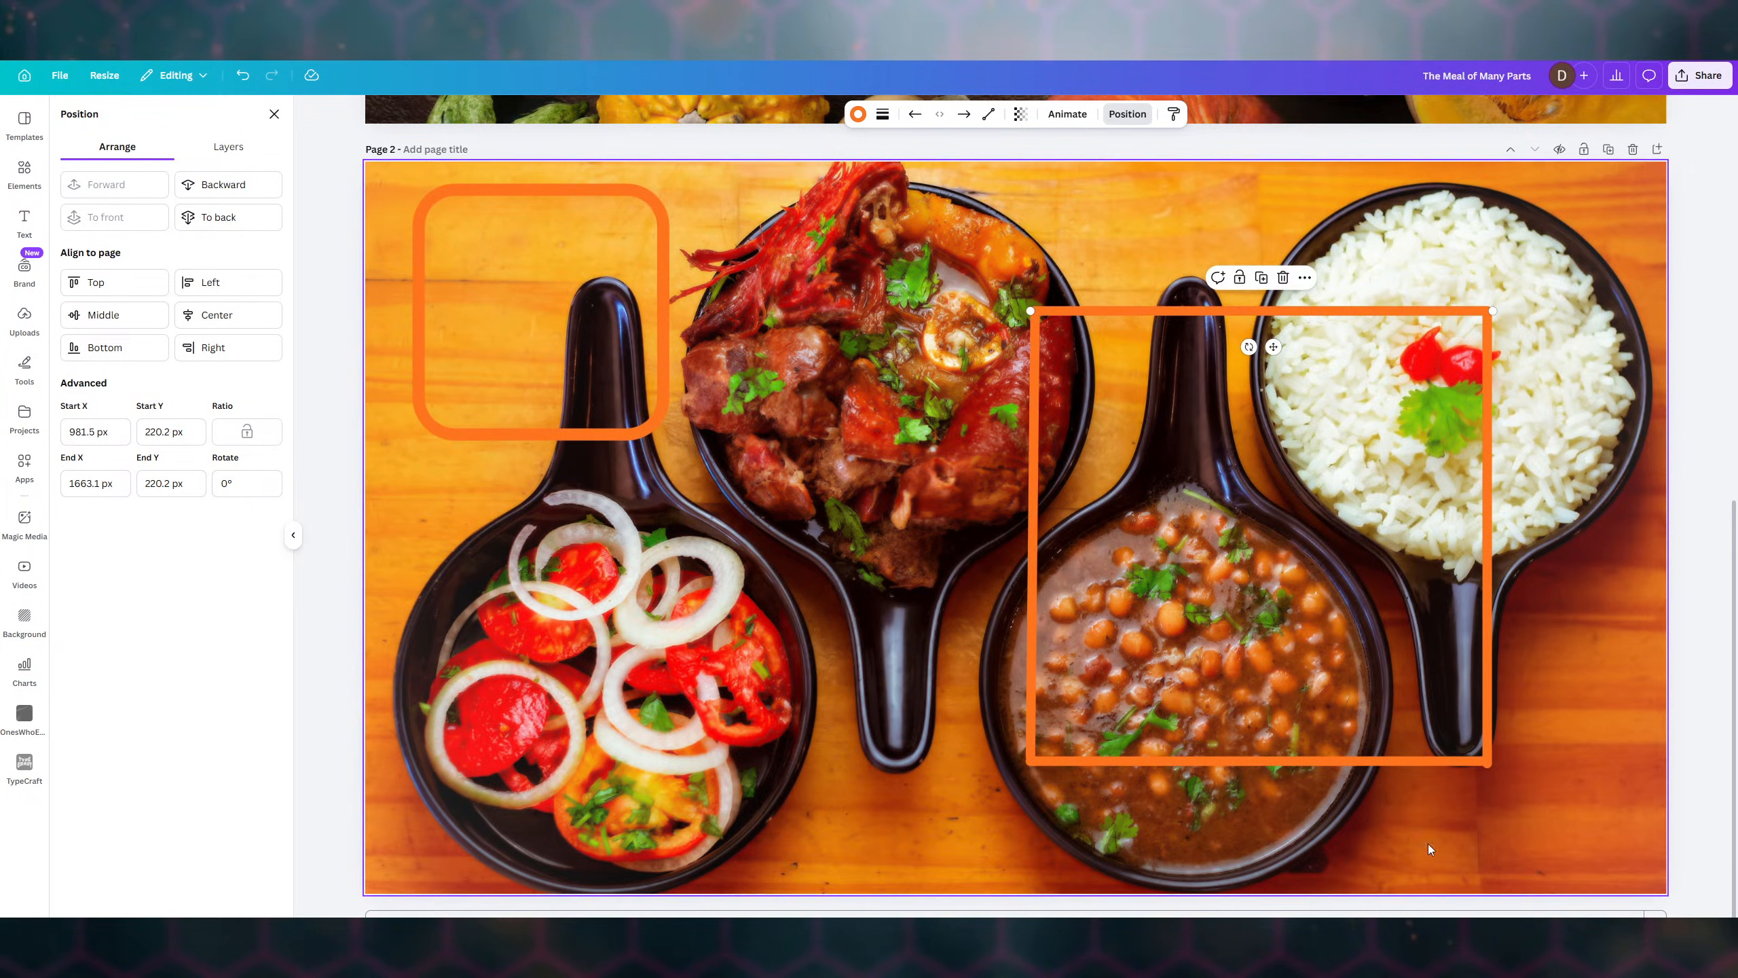
- Raise the beans frame's bottom line slightly
click(1009, 552)
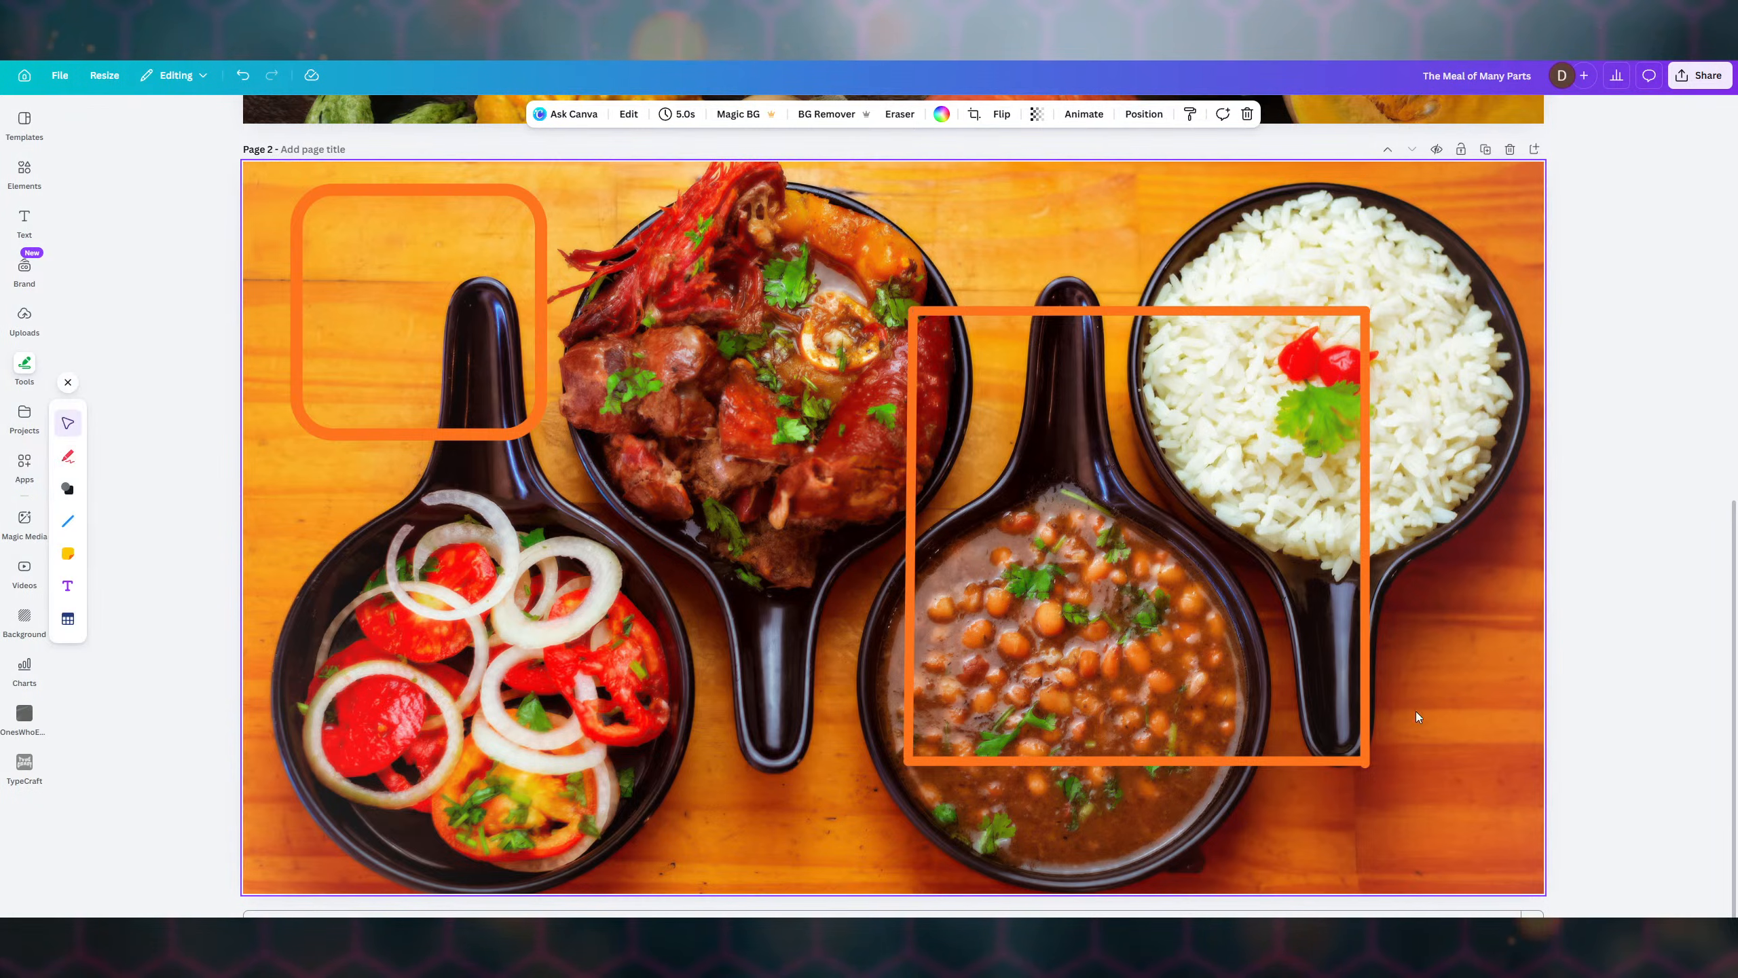
click(1157, 761)
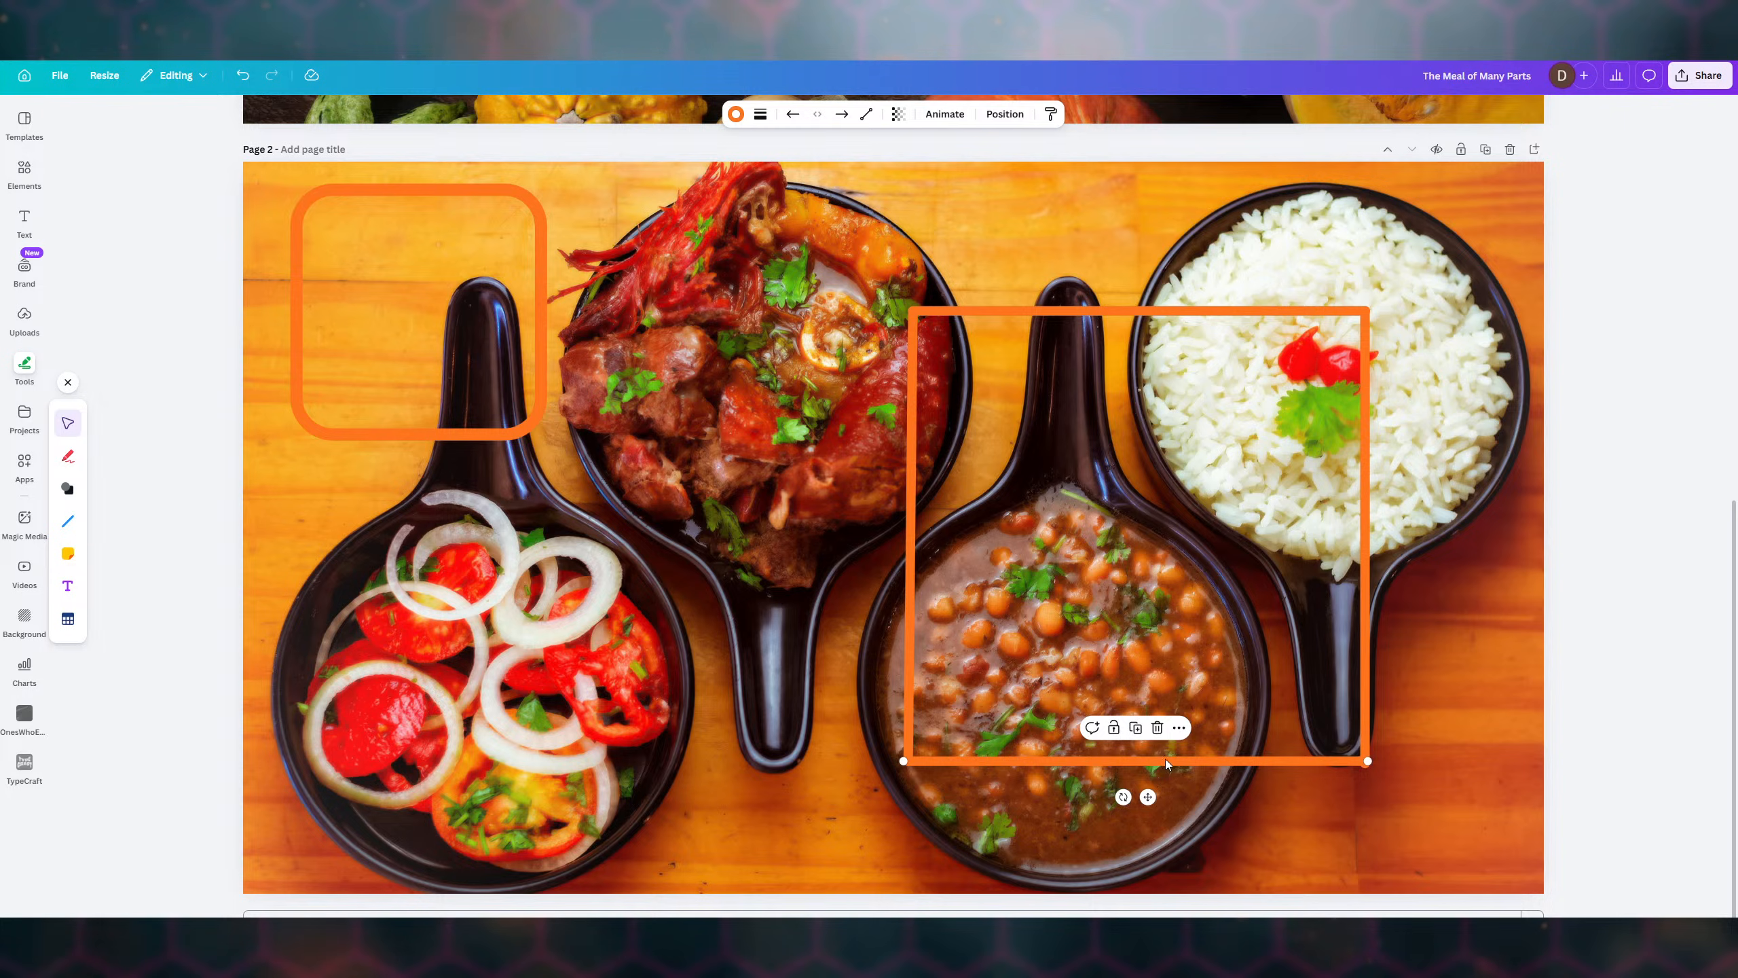
drag(1168, 760, 1168, 761)
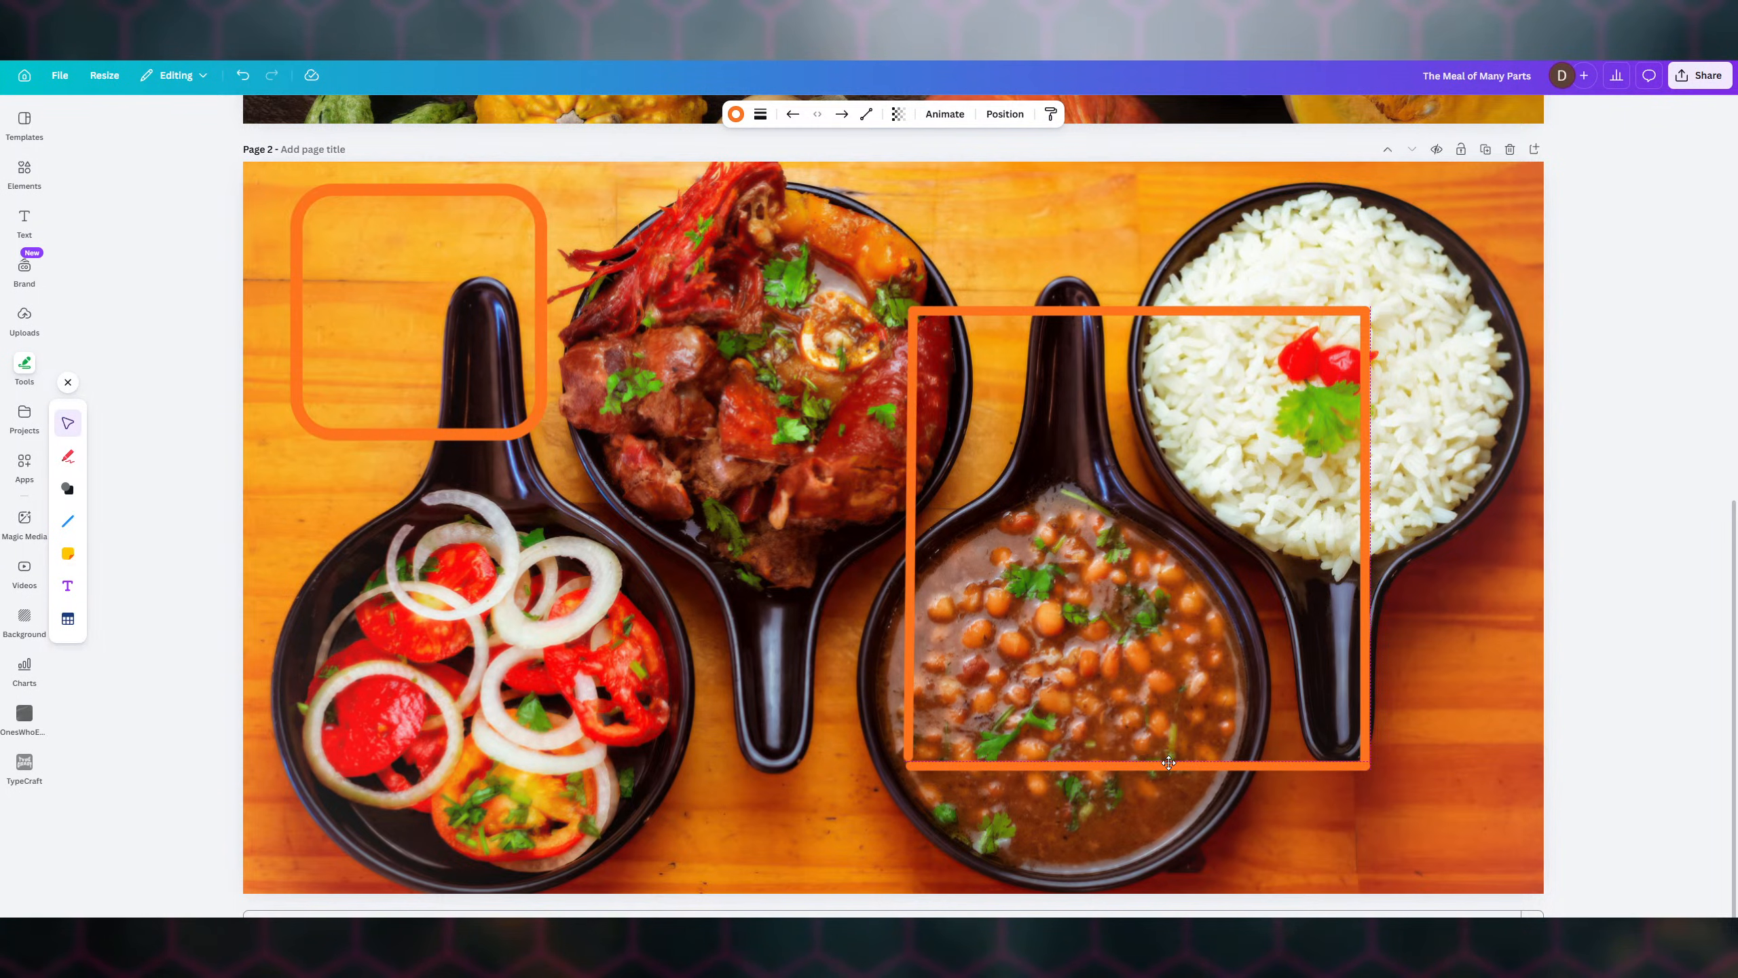
drag(1169, 761, 1170, 748)
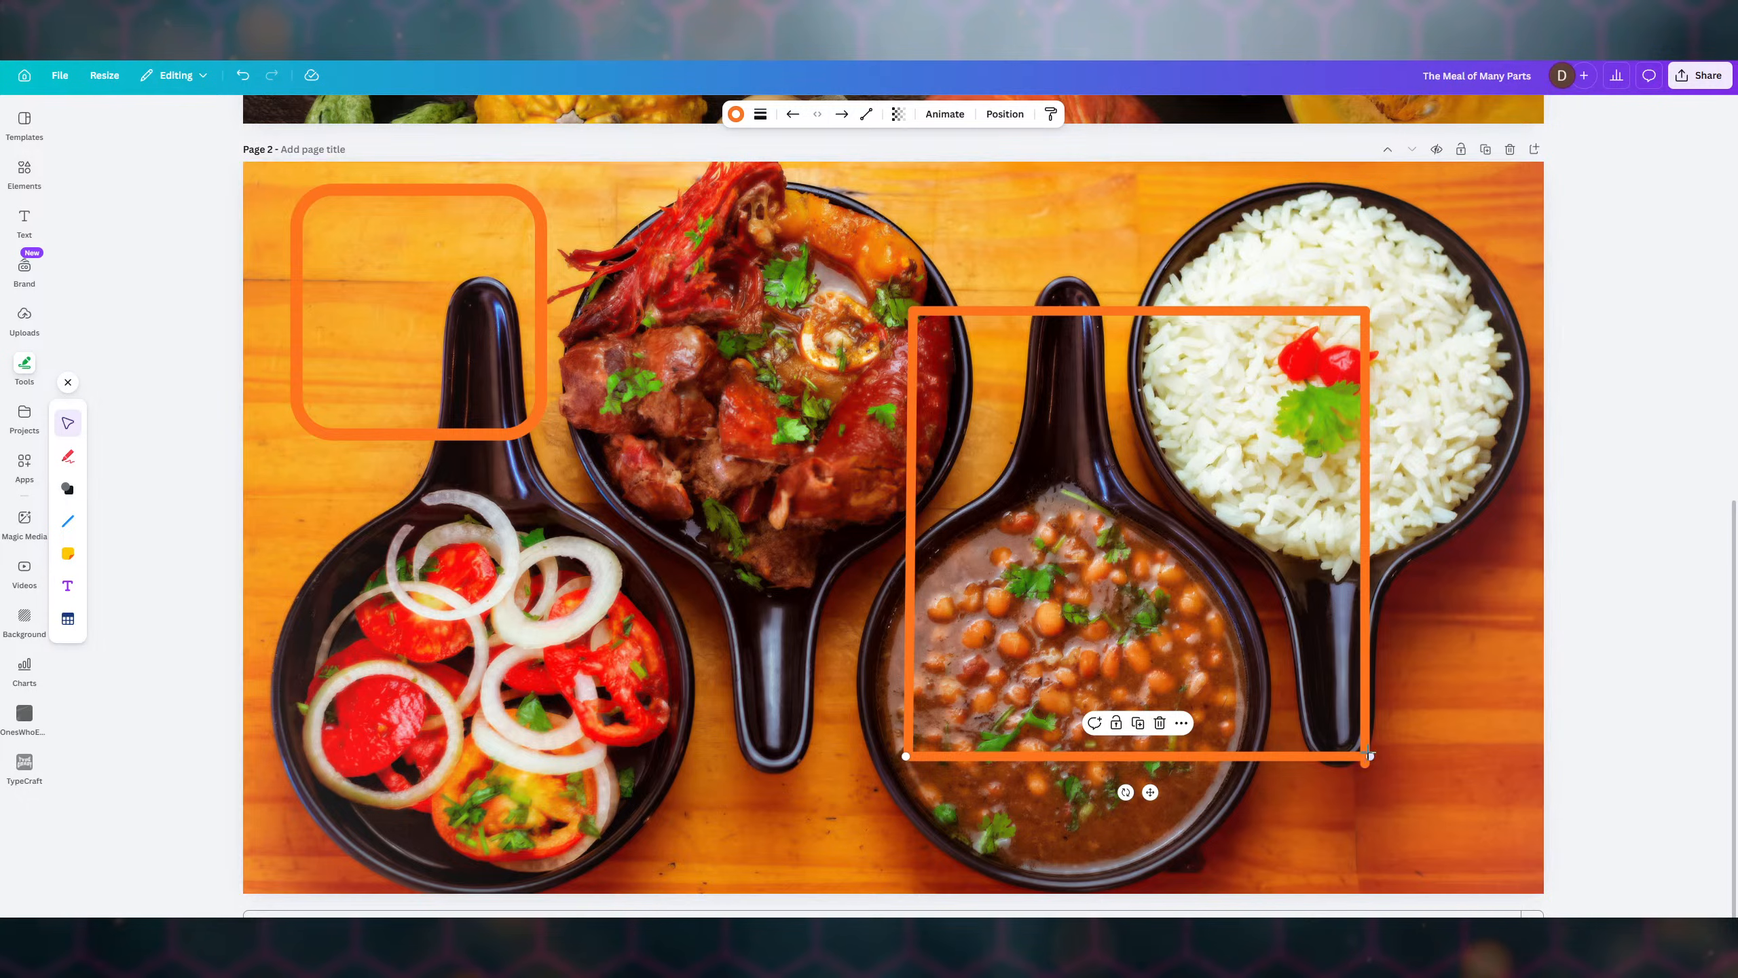
- Lengthen the right line downward to 664.89 px so it meets the bottom line
click(1367, 641)
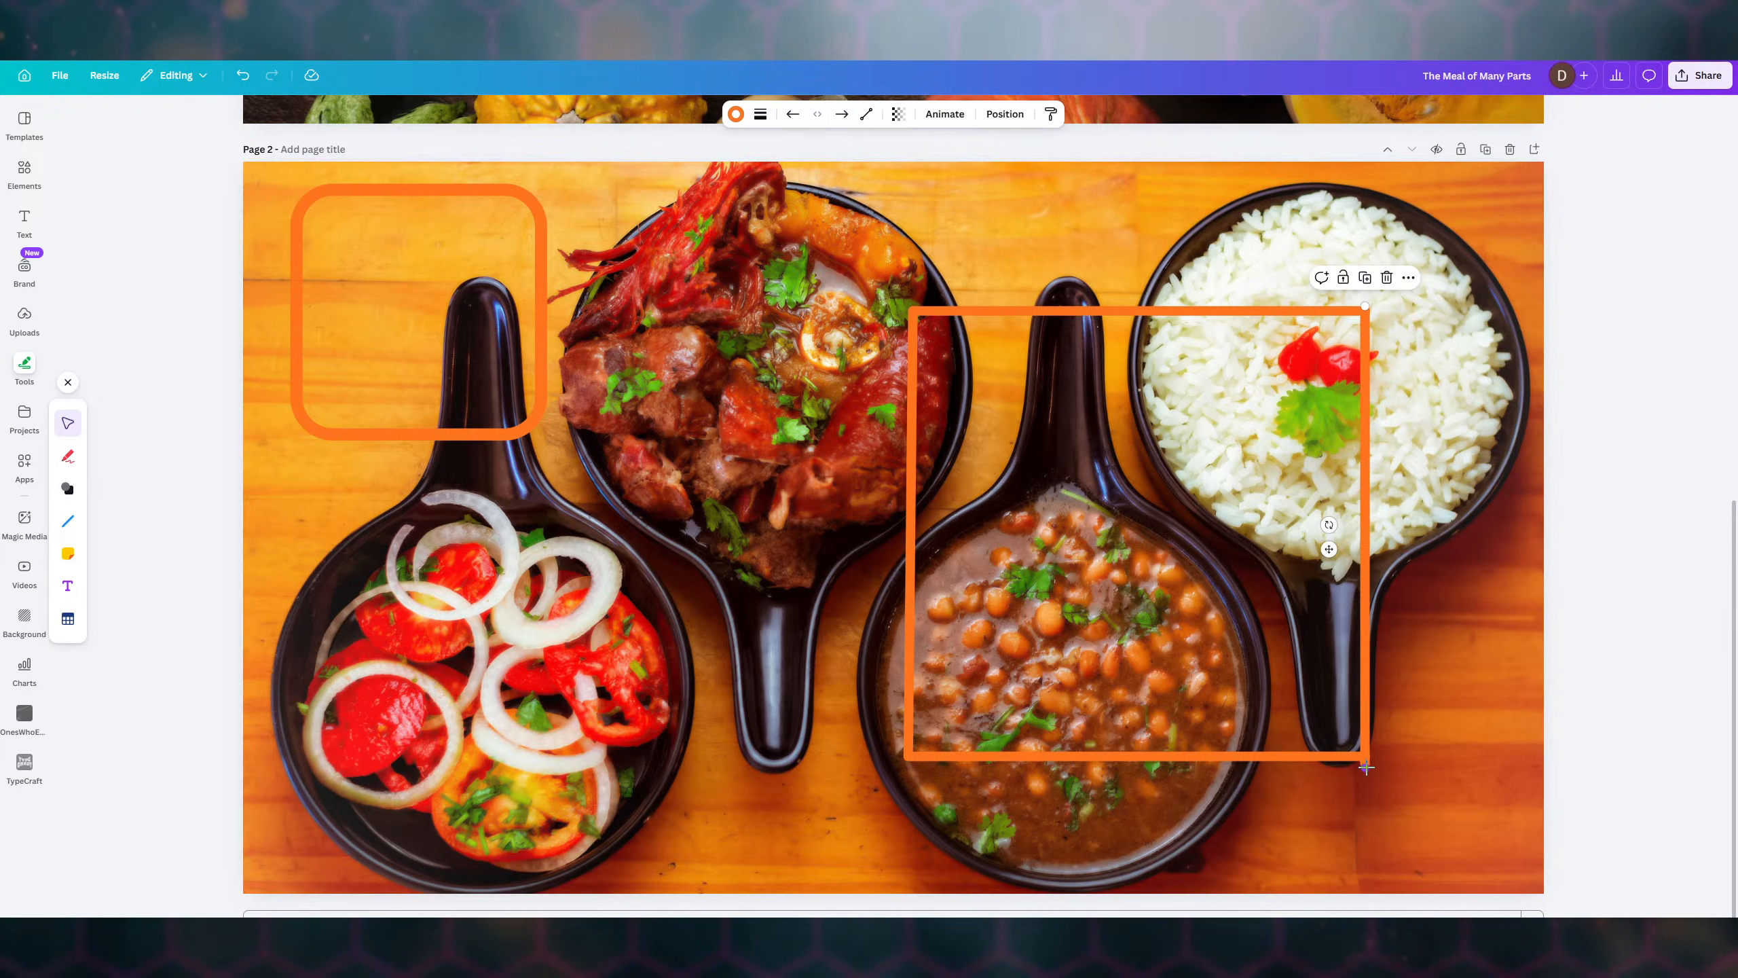
drag(1365, 765, 1362, 755)
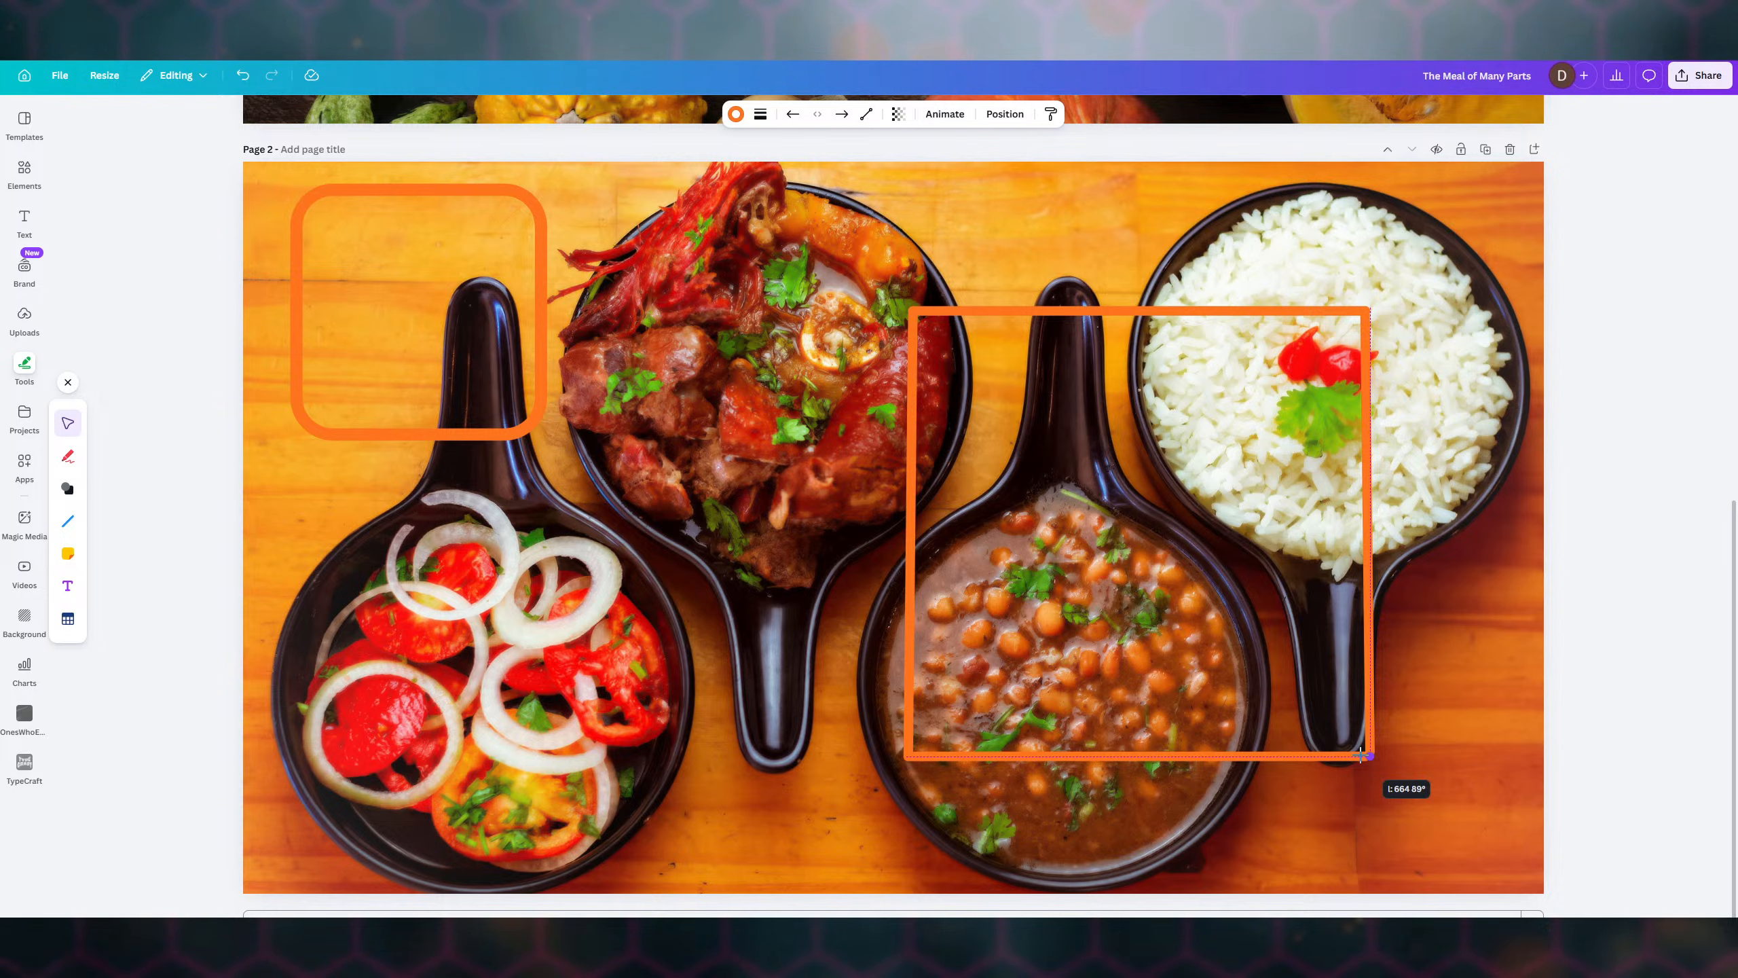
drag(1360, 755, 1359, 755)
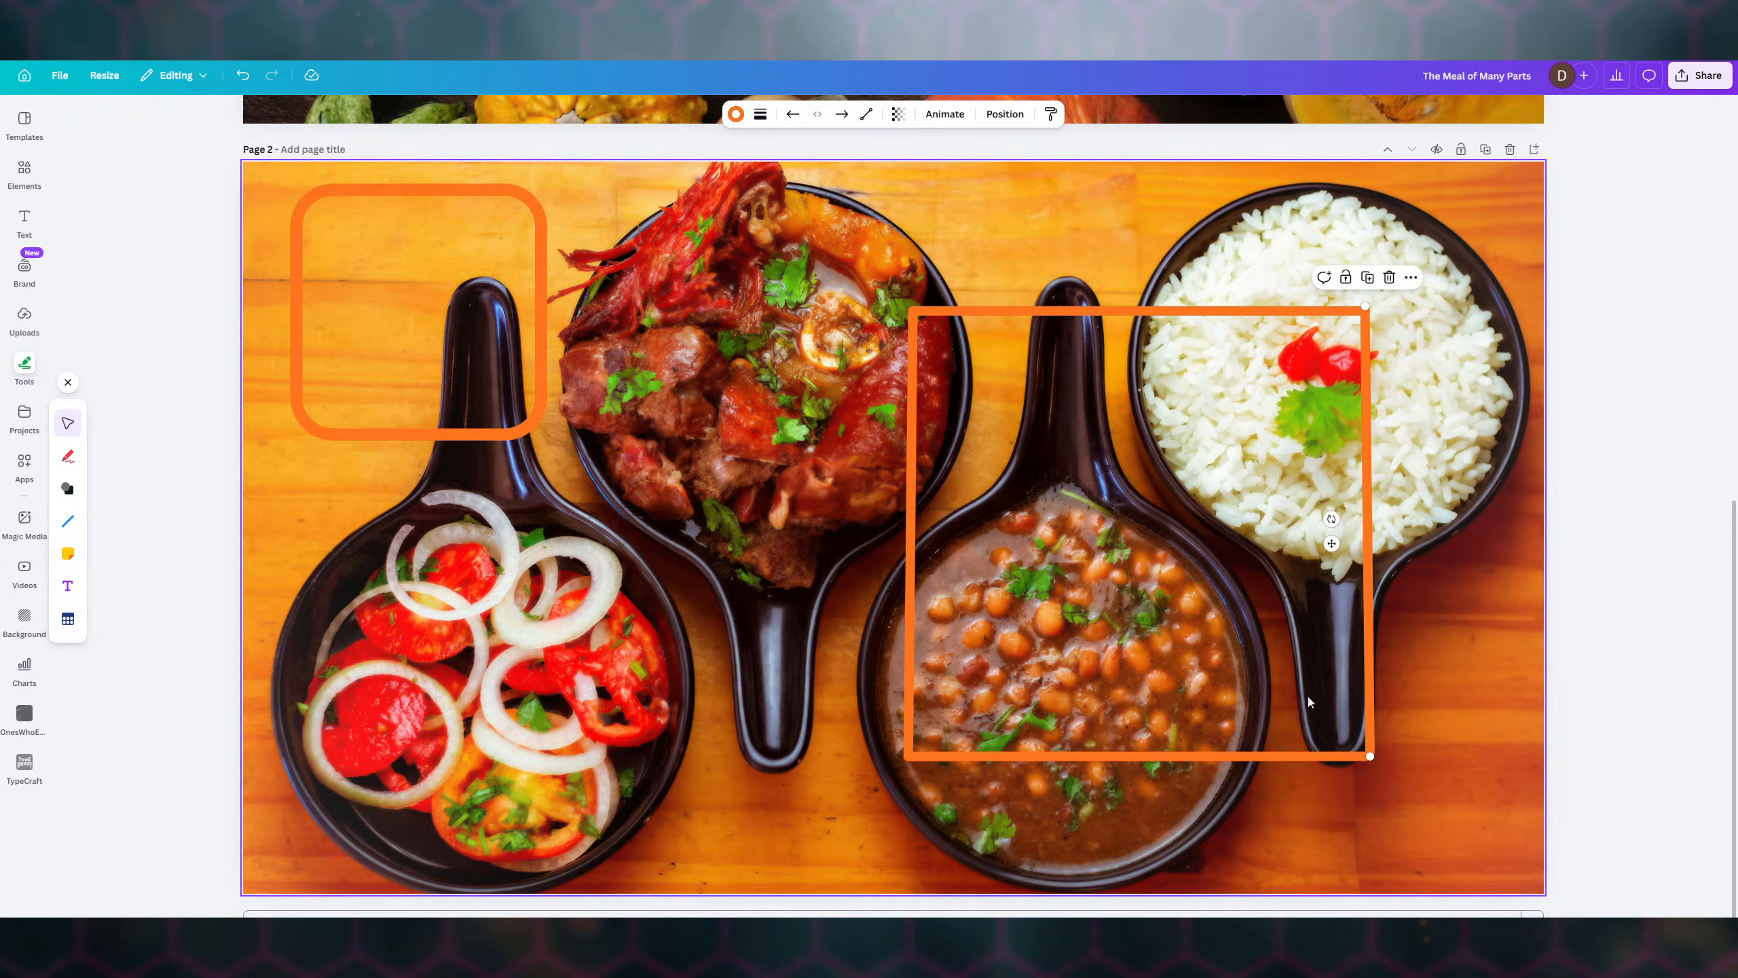
- Try adjusting the right line and top line's right end, then undo those changes
click(1273, 644)
drag(1371, 650, 1365, 648)
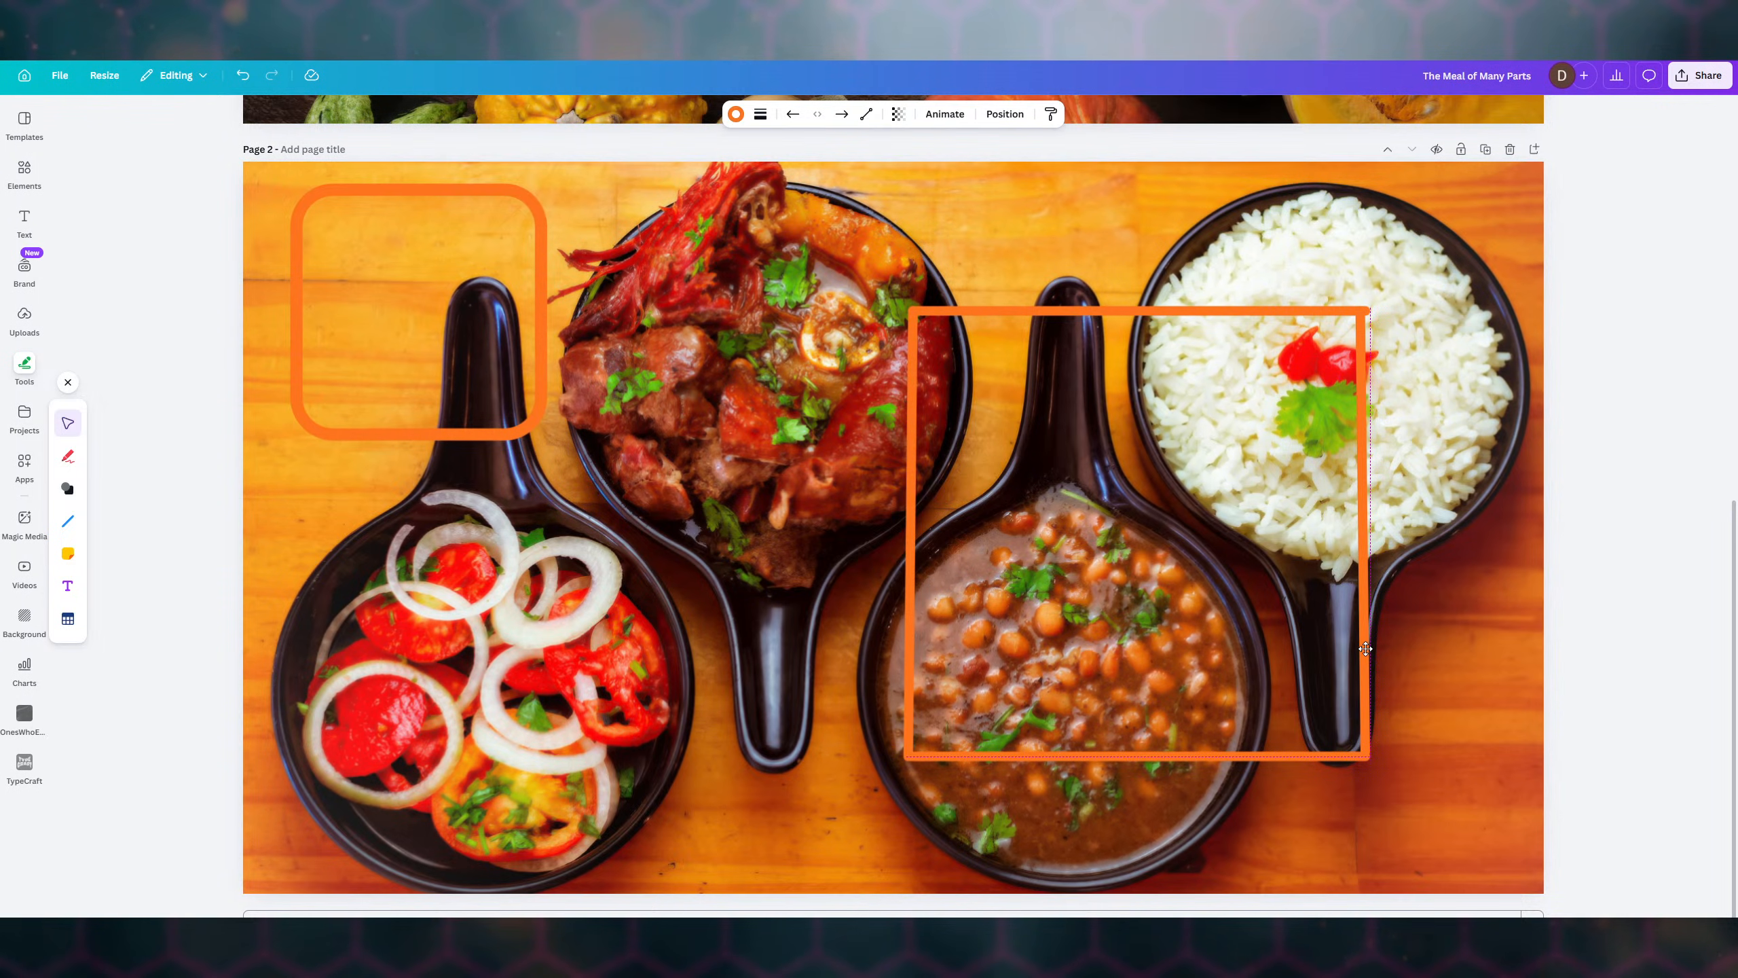
click(1332, 311)
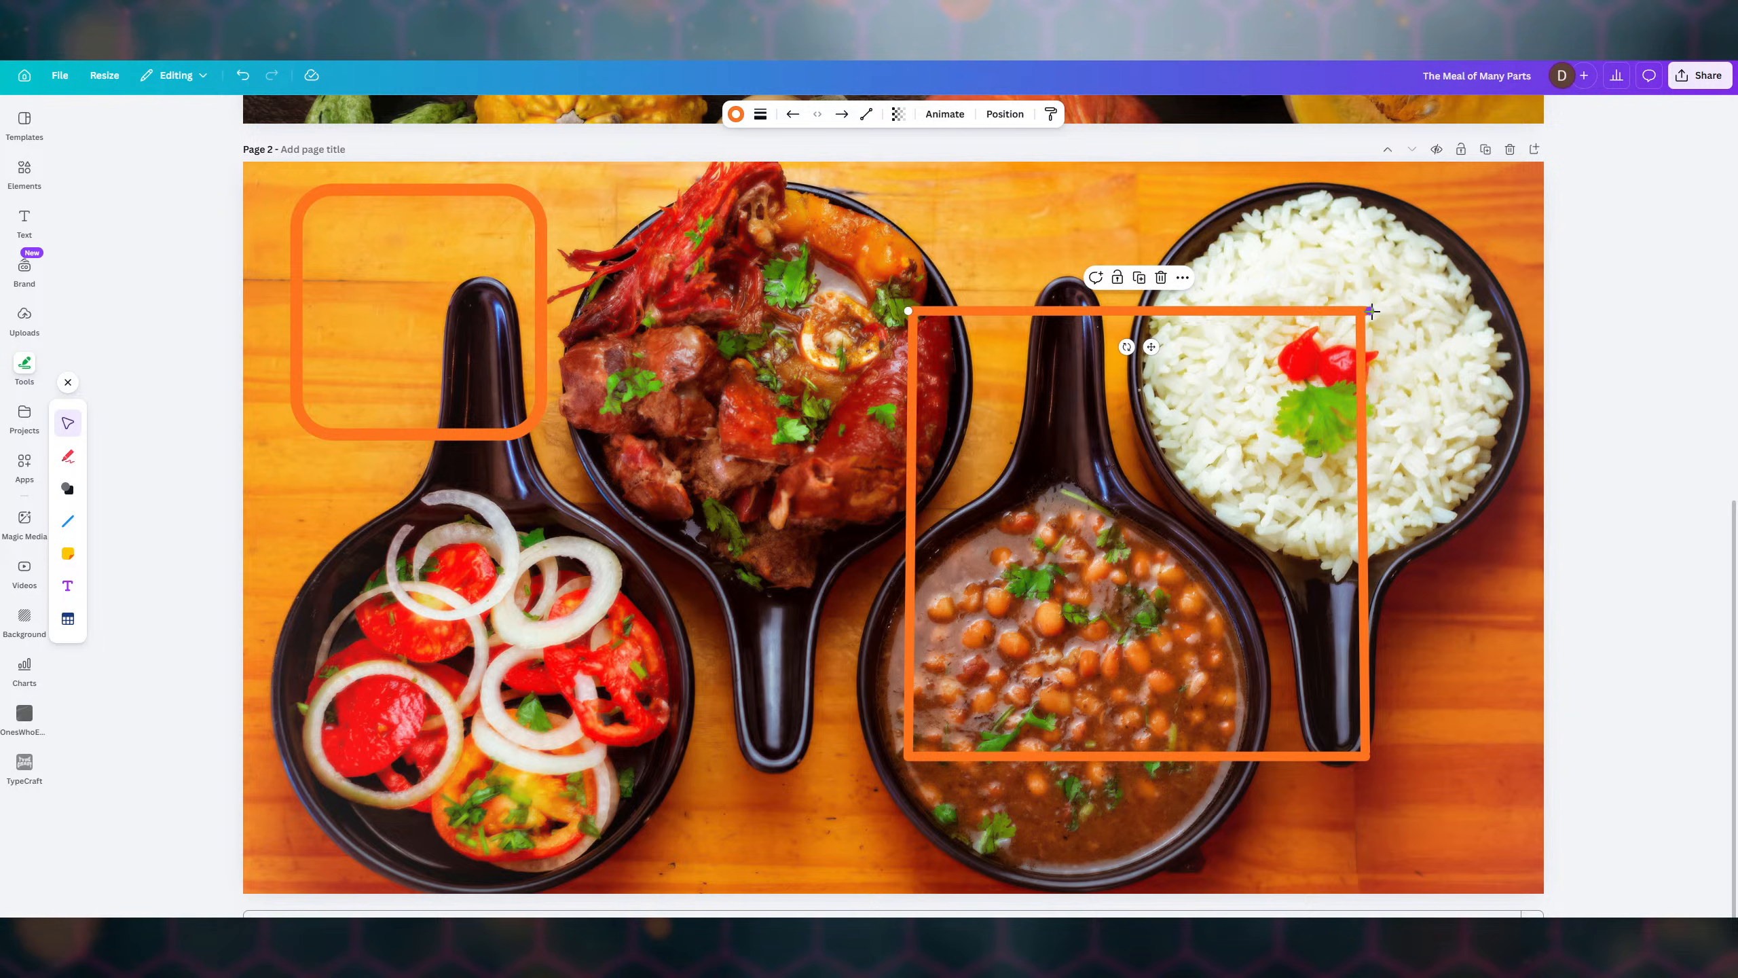
drag(1372, 311, 1361, 311)
click(1427, 322)
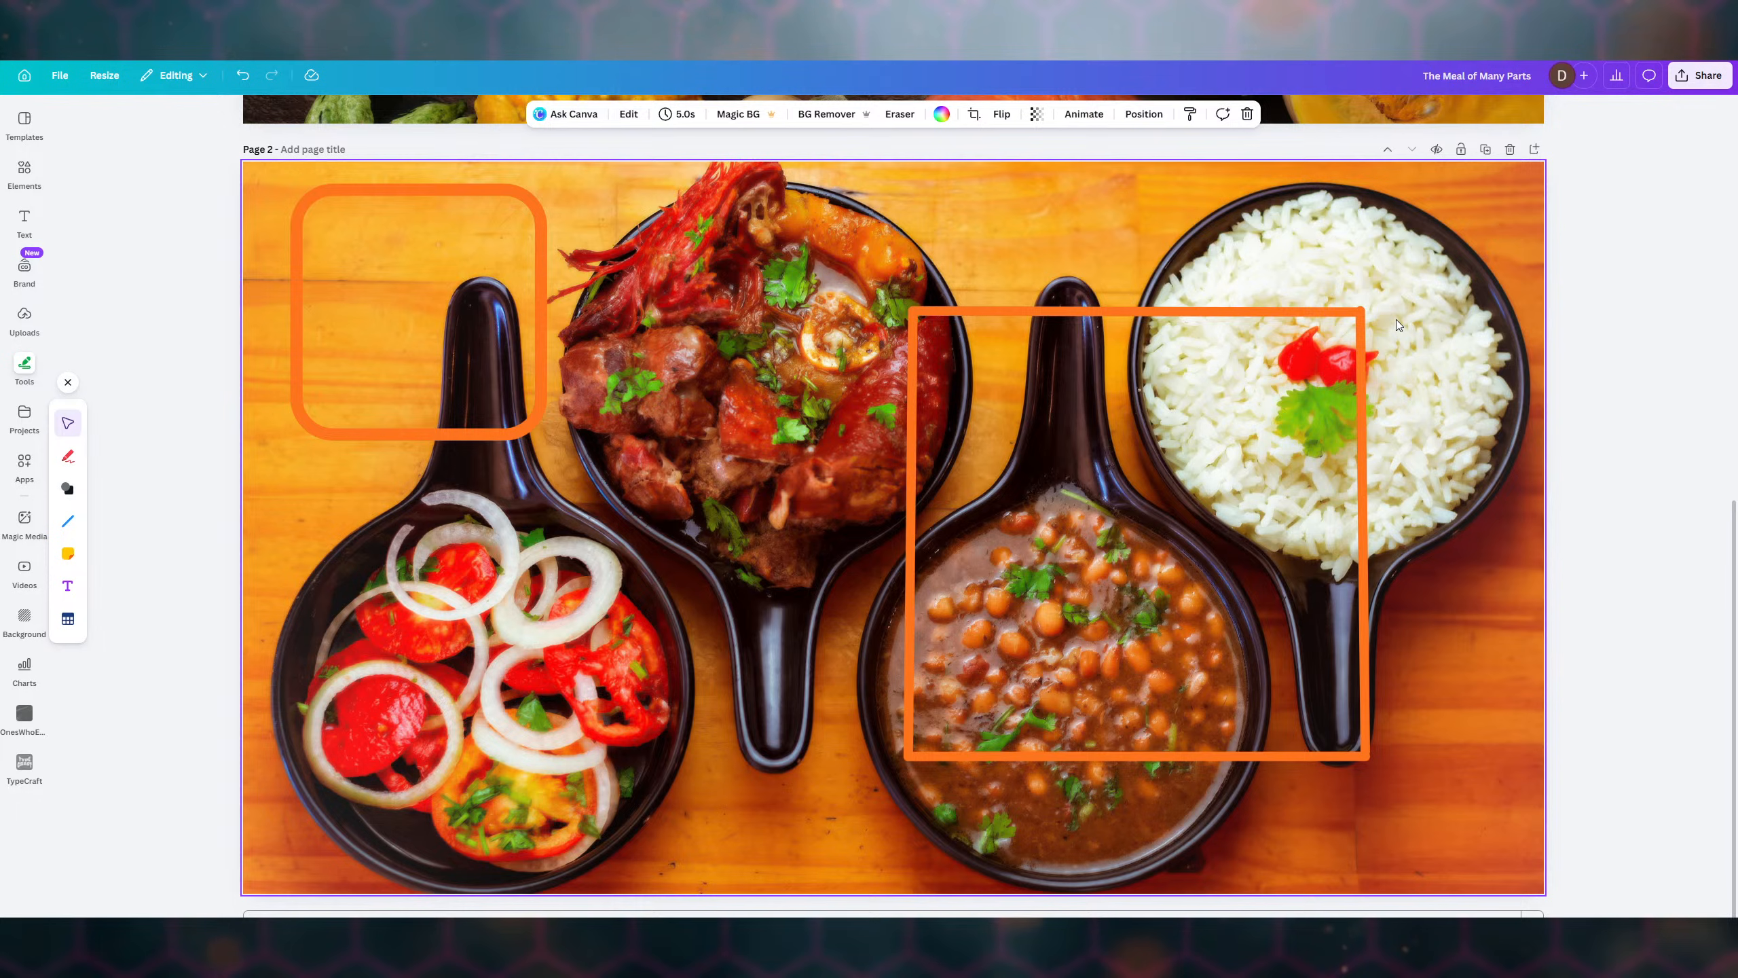
click(1266, 310)
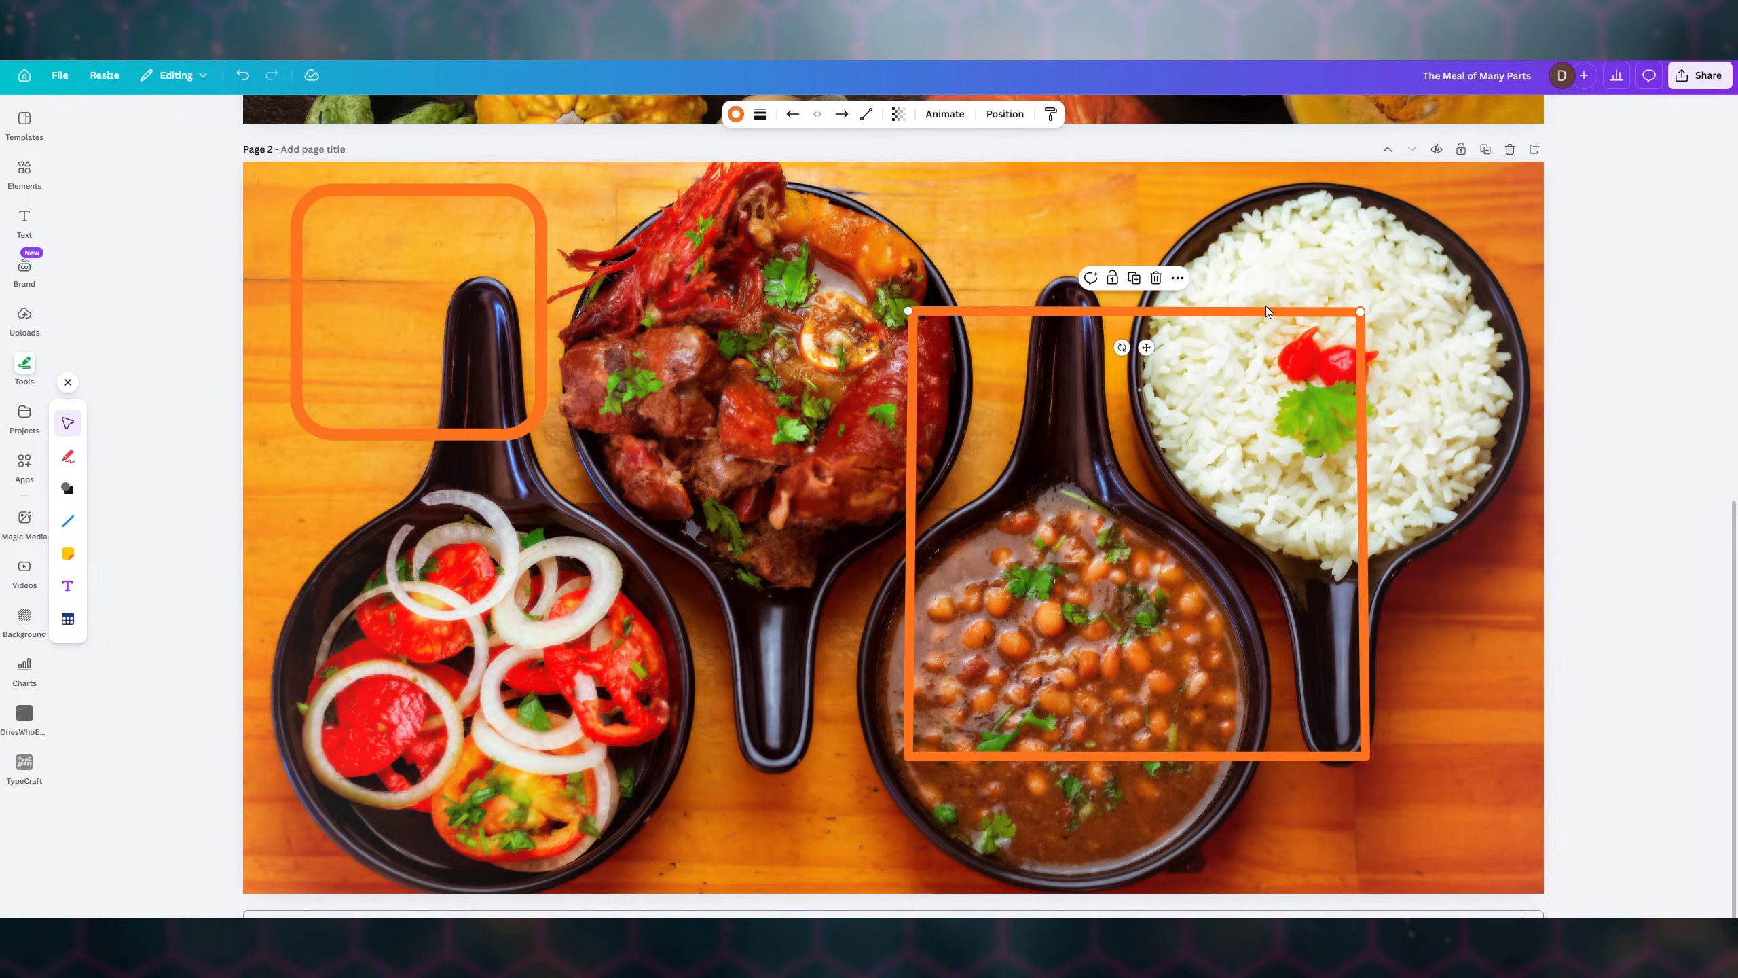
key(ctrl+z)
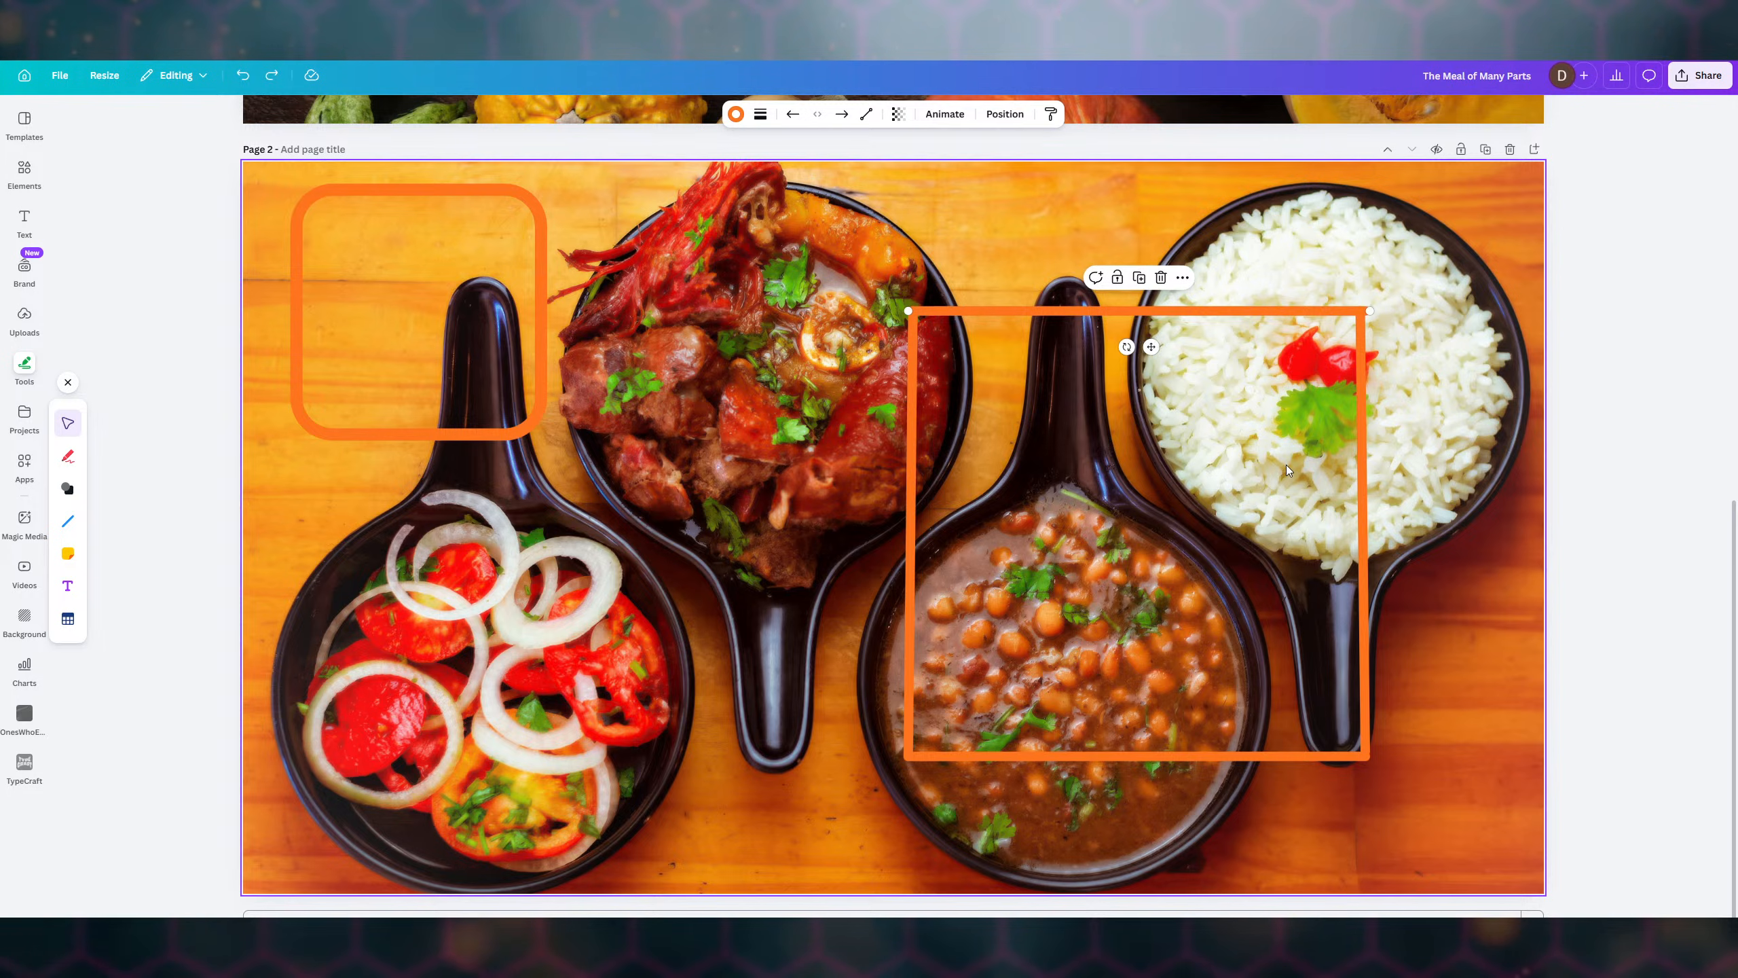
key(ctrl+z)
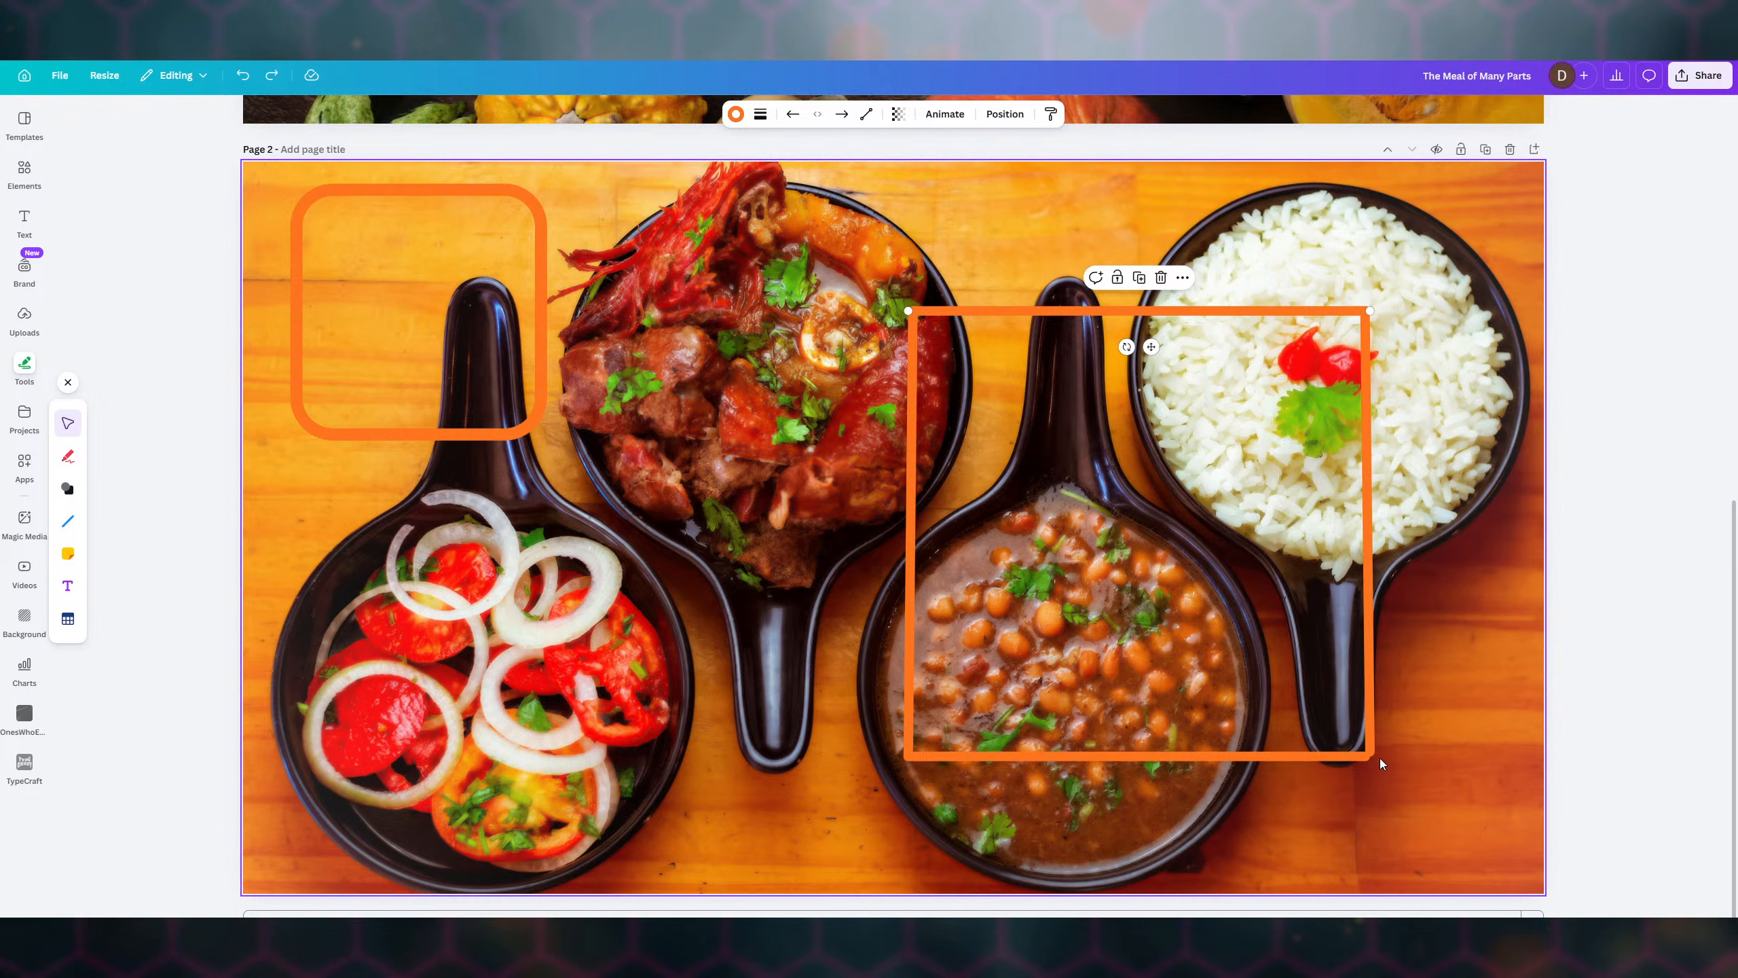
key(ctrl+z)
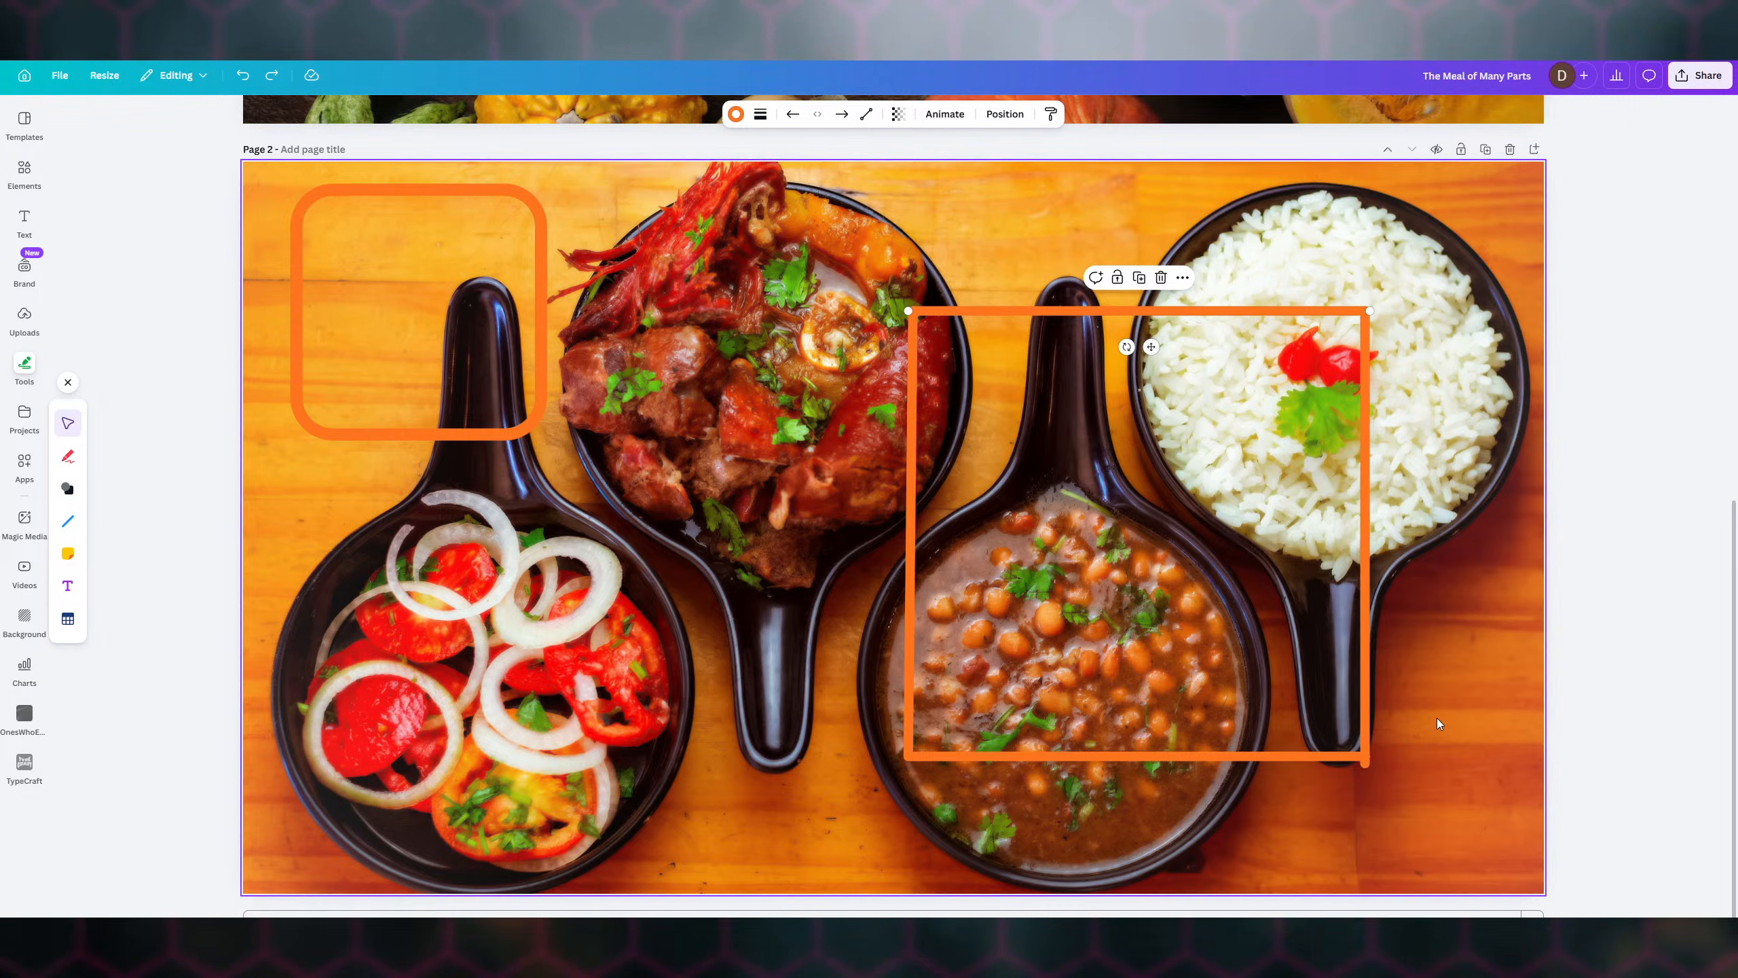
click(898, 693)
- Extend the left line's lower end and nudge the bottom line down to close the corners
click(909, 696)
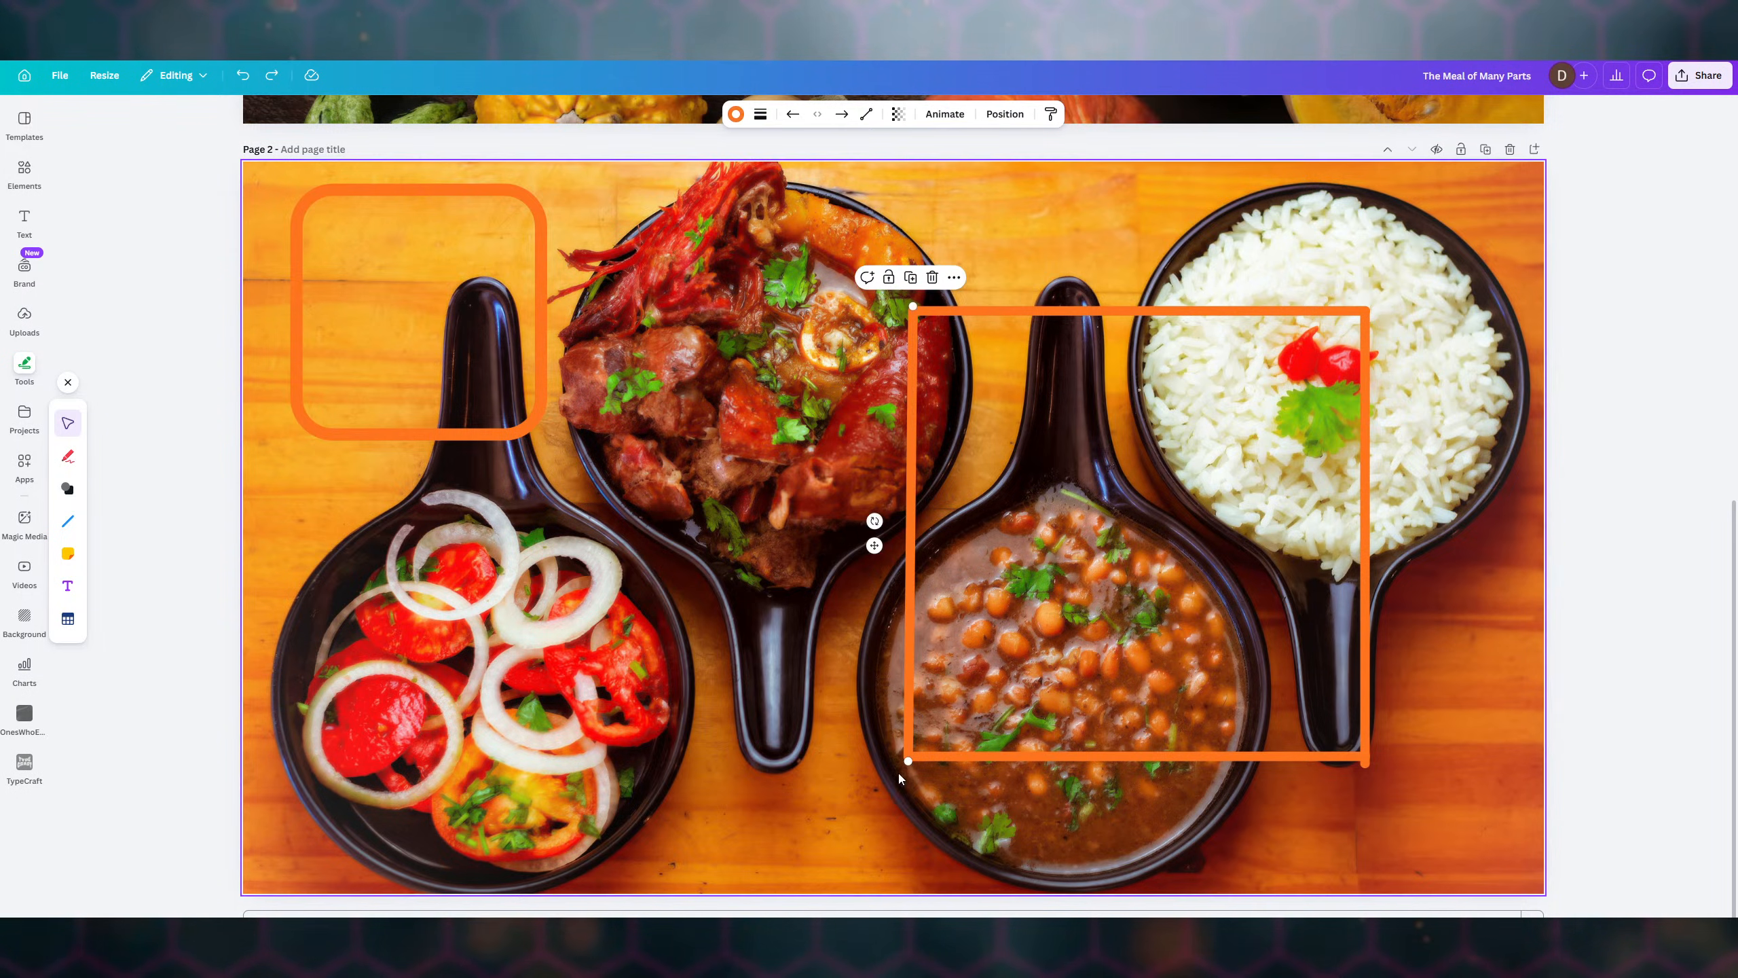
drag(905, 761, 904, 766)
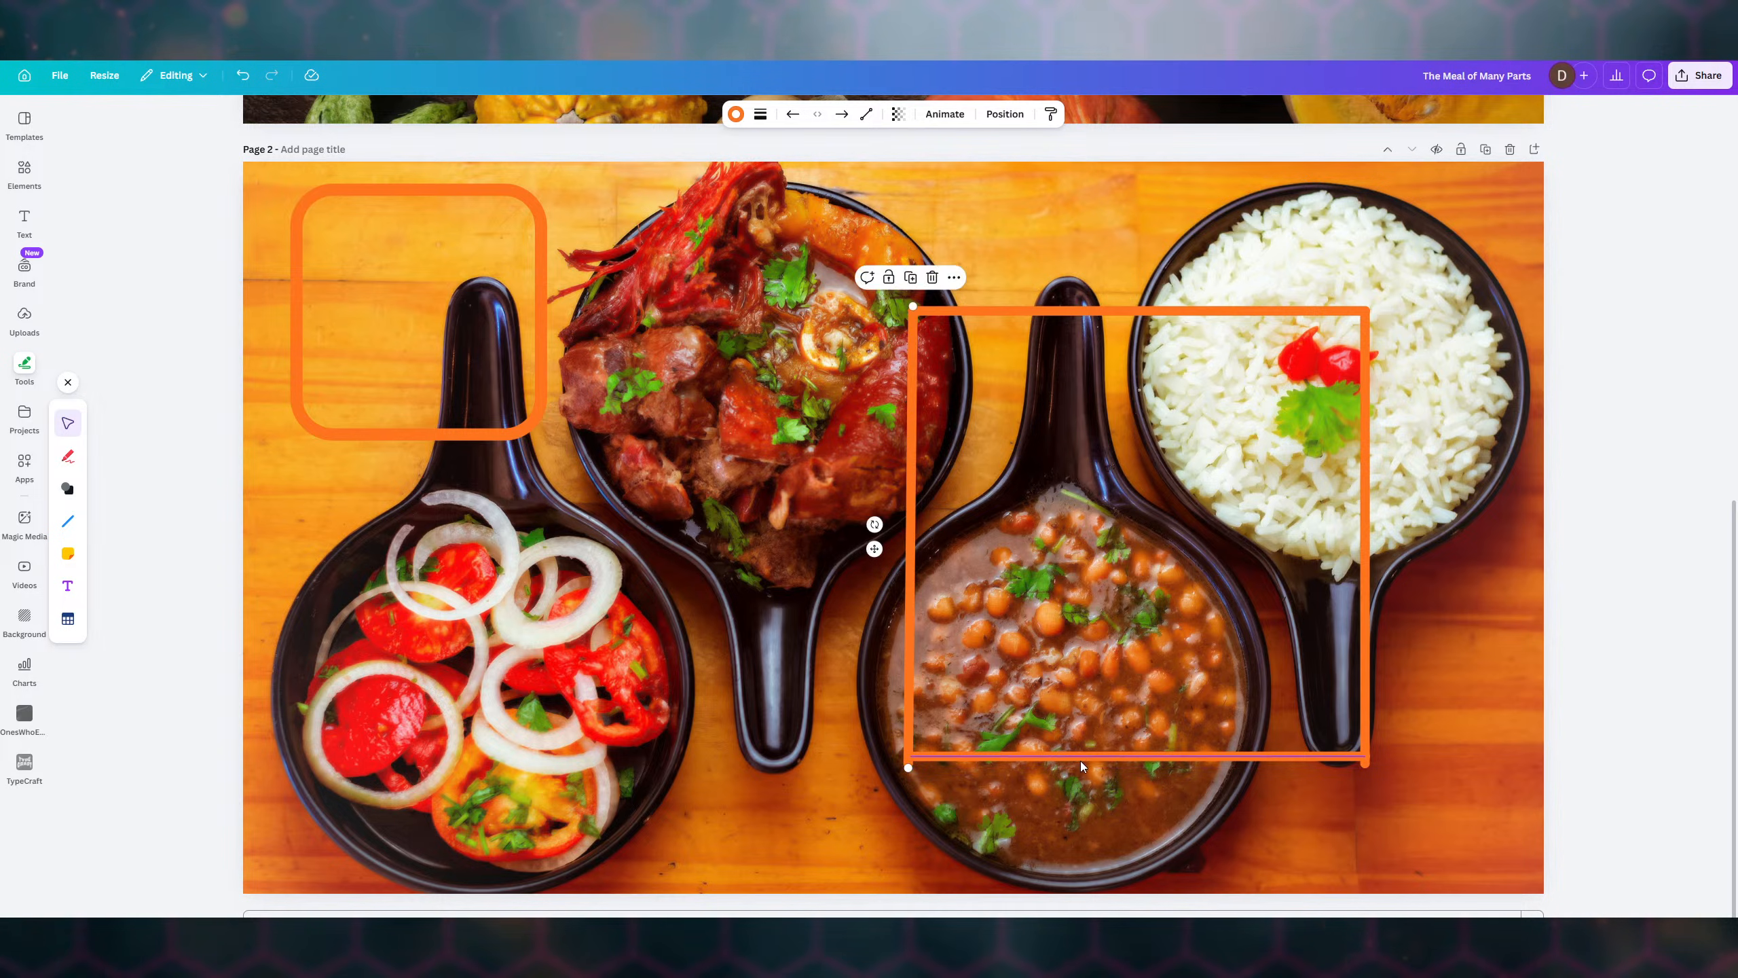
click(1088, 756)
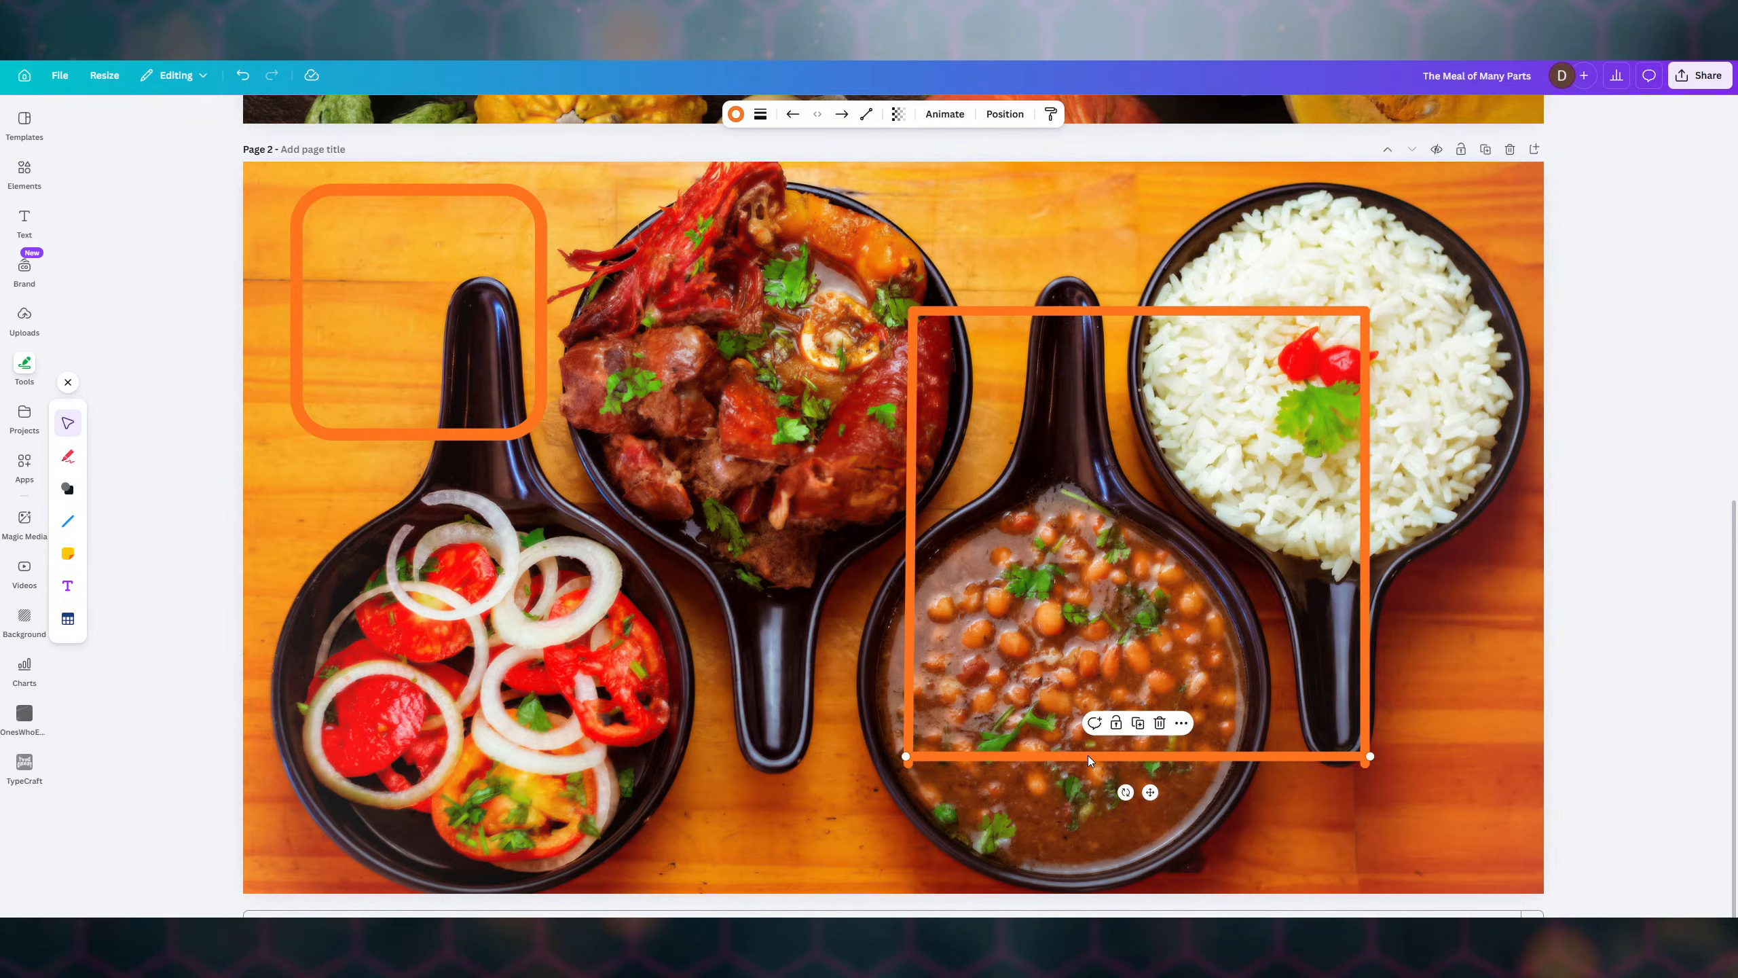
drag(1087, 756, 1086, 762)
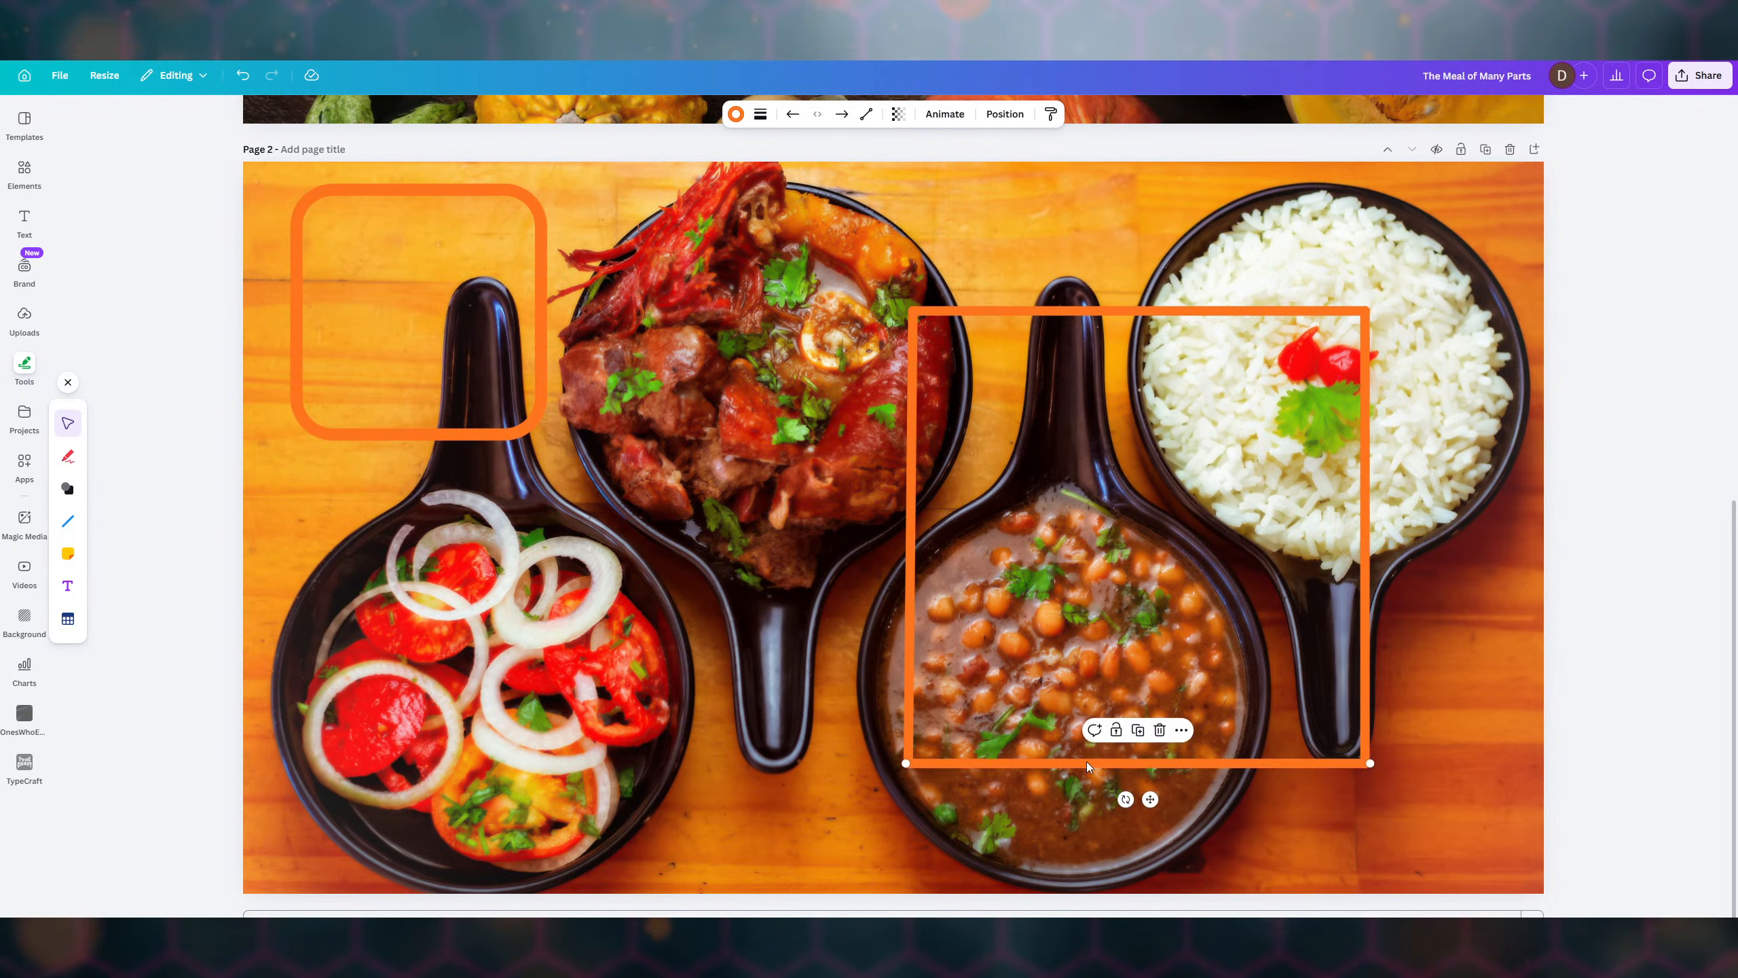
click(1473, 415)
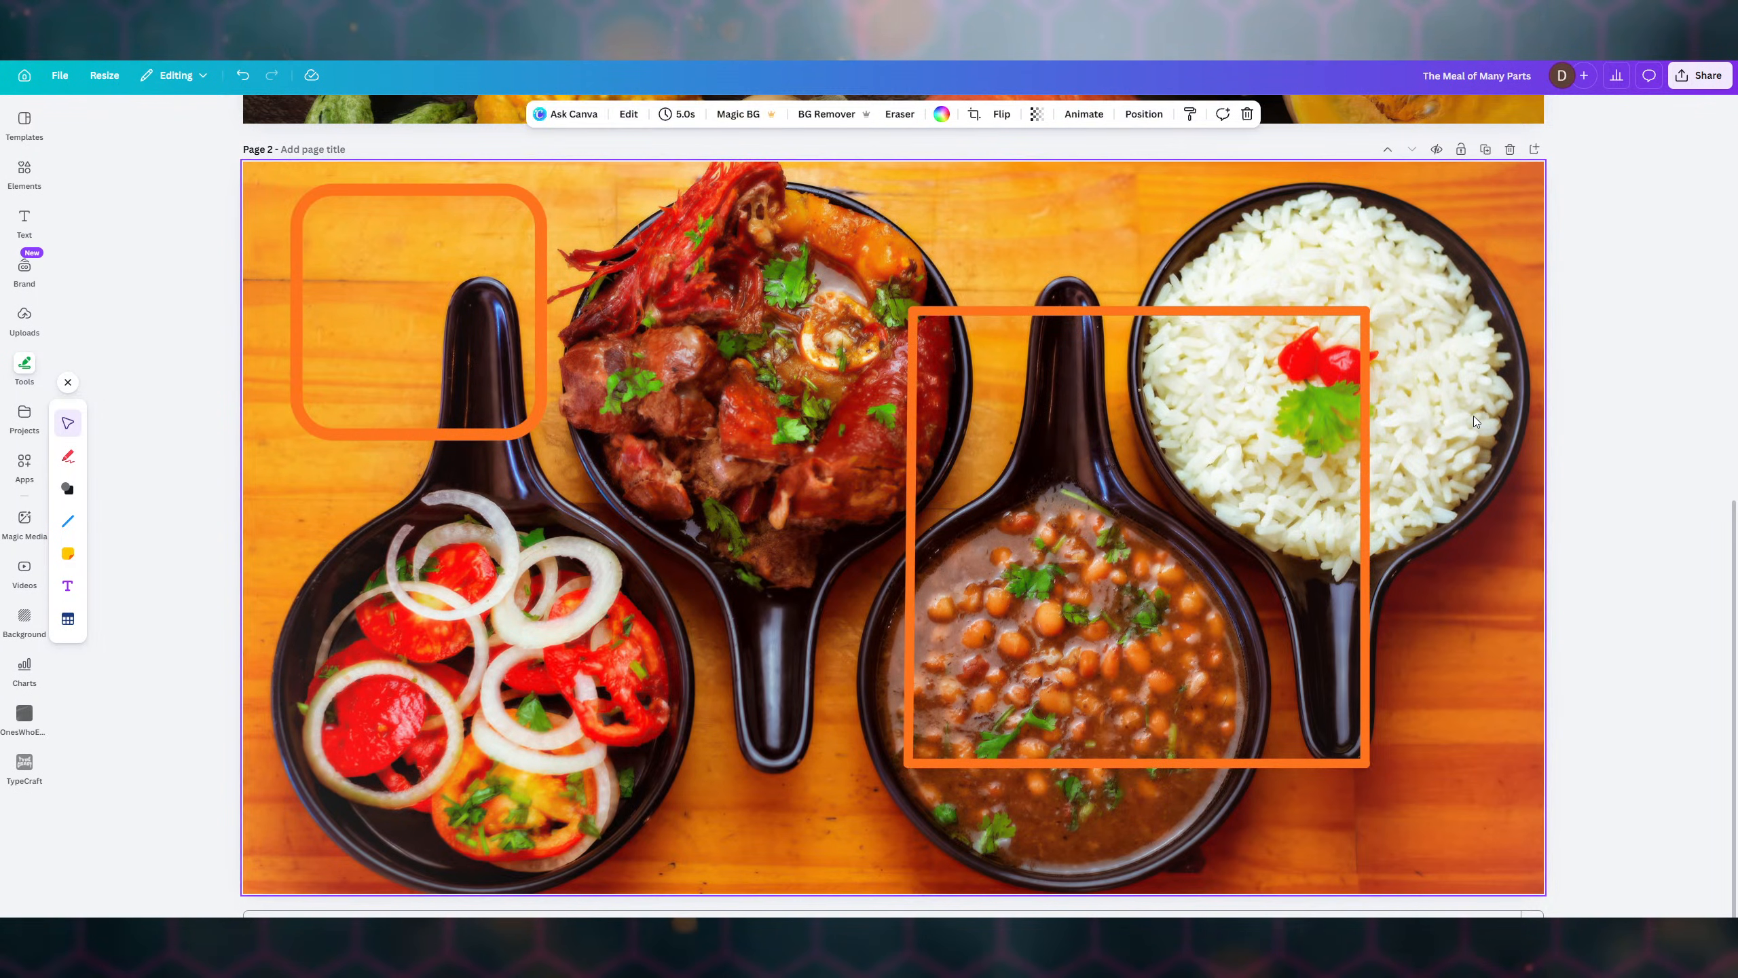
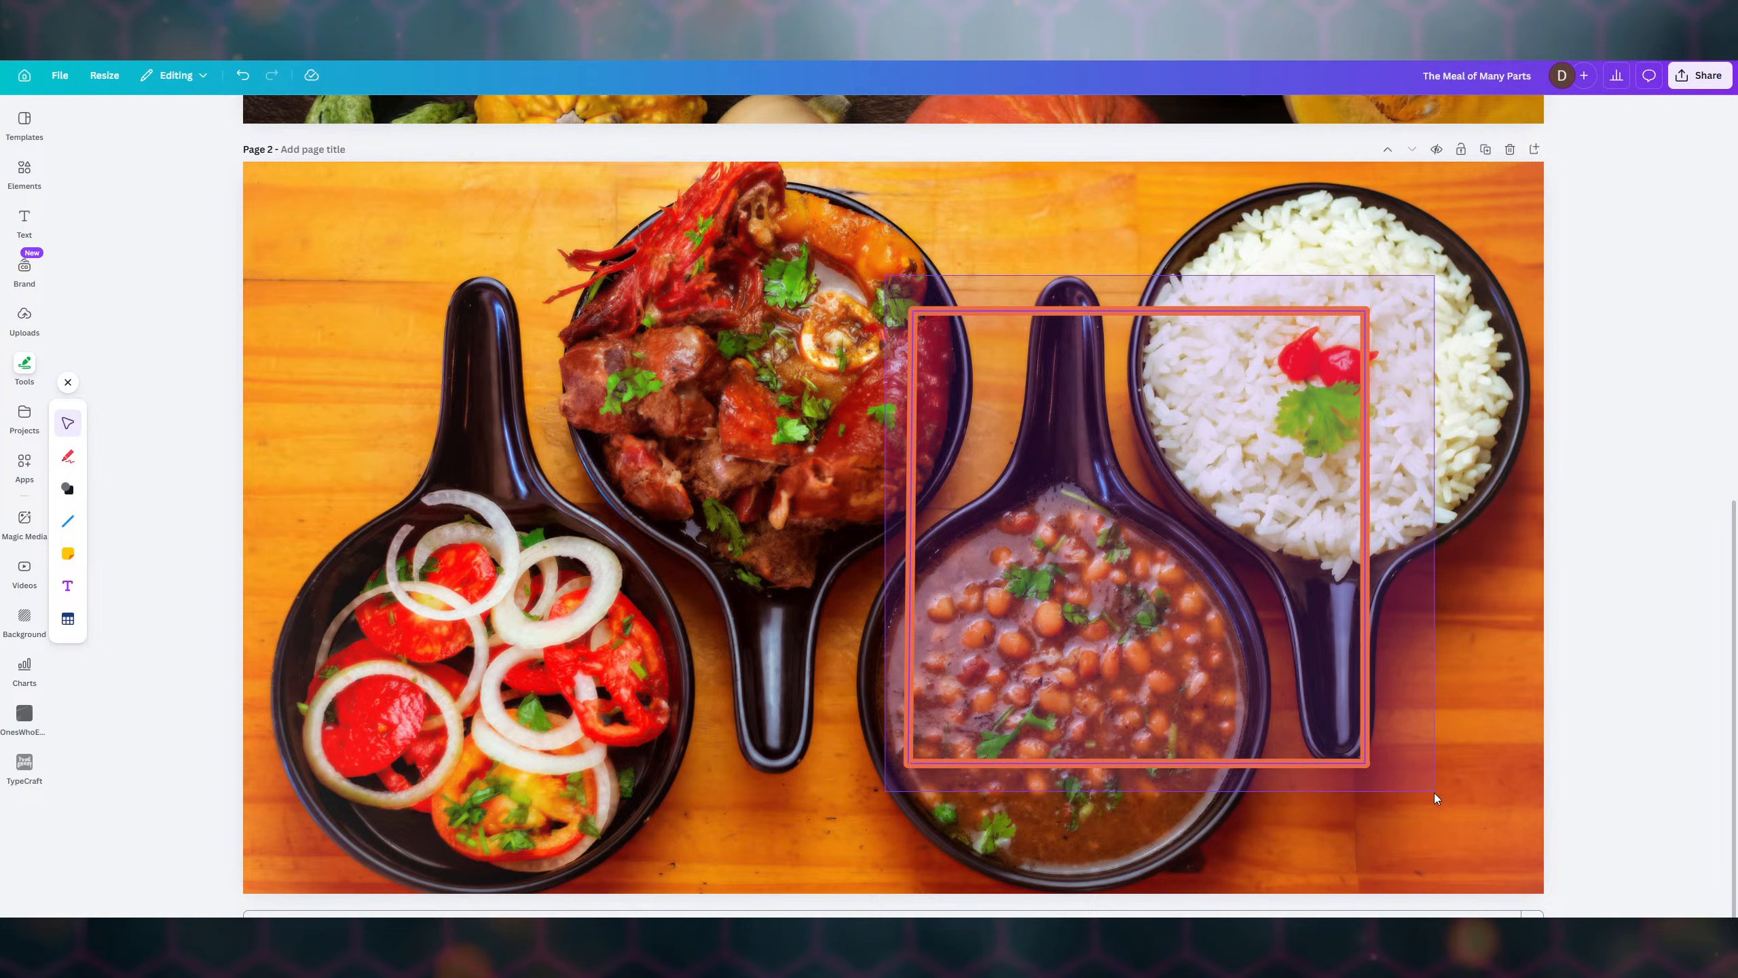
- Group the two orange outlines into one frame, shrink it, and move it toward the photo's top-left
click(1093, 278)
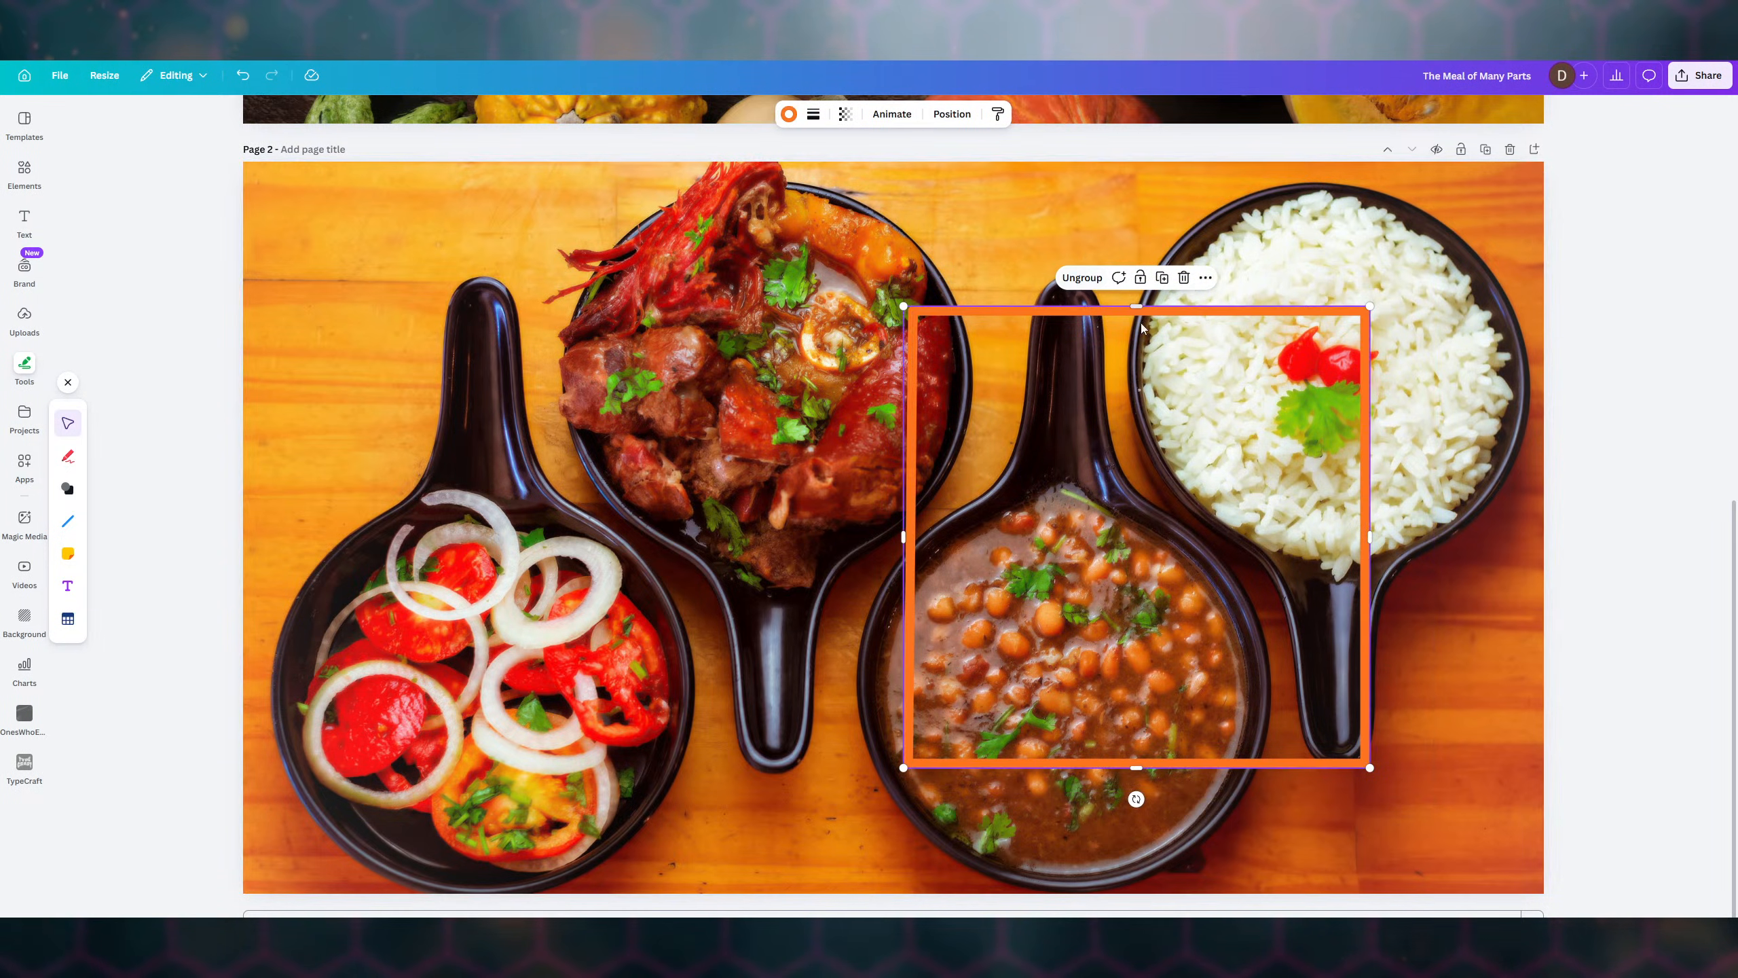
drag(1369, 306, 1214, 458)
drag(1166, 593, 507, 335)
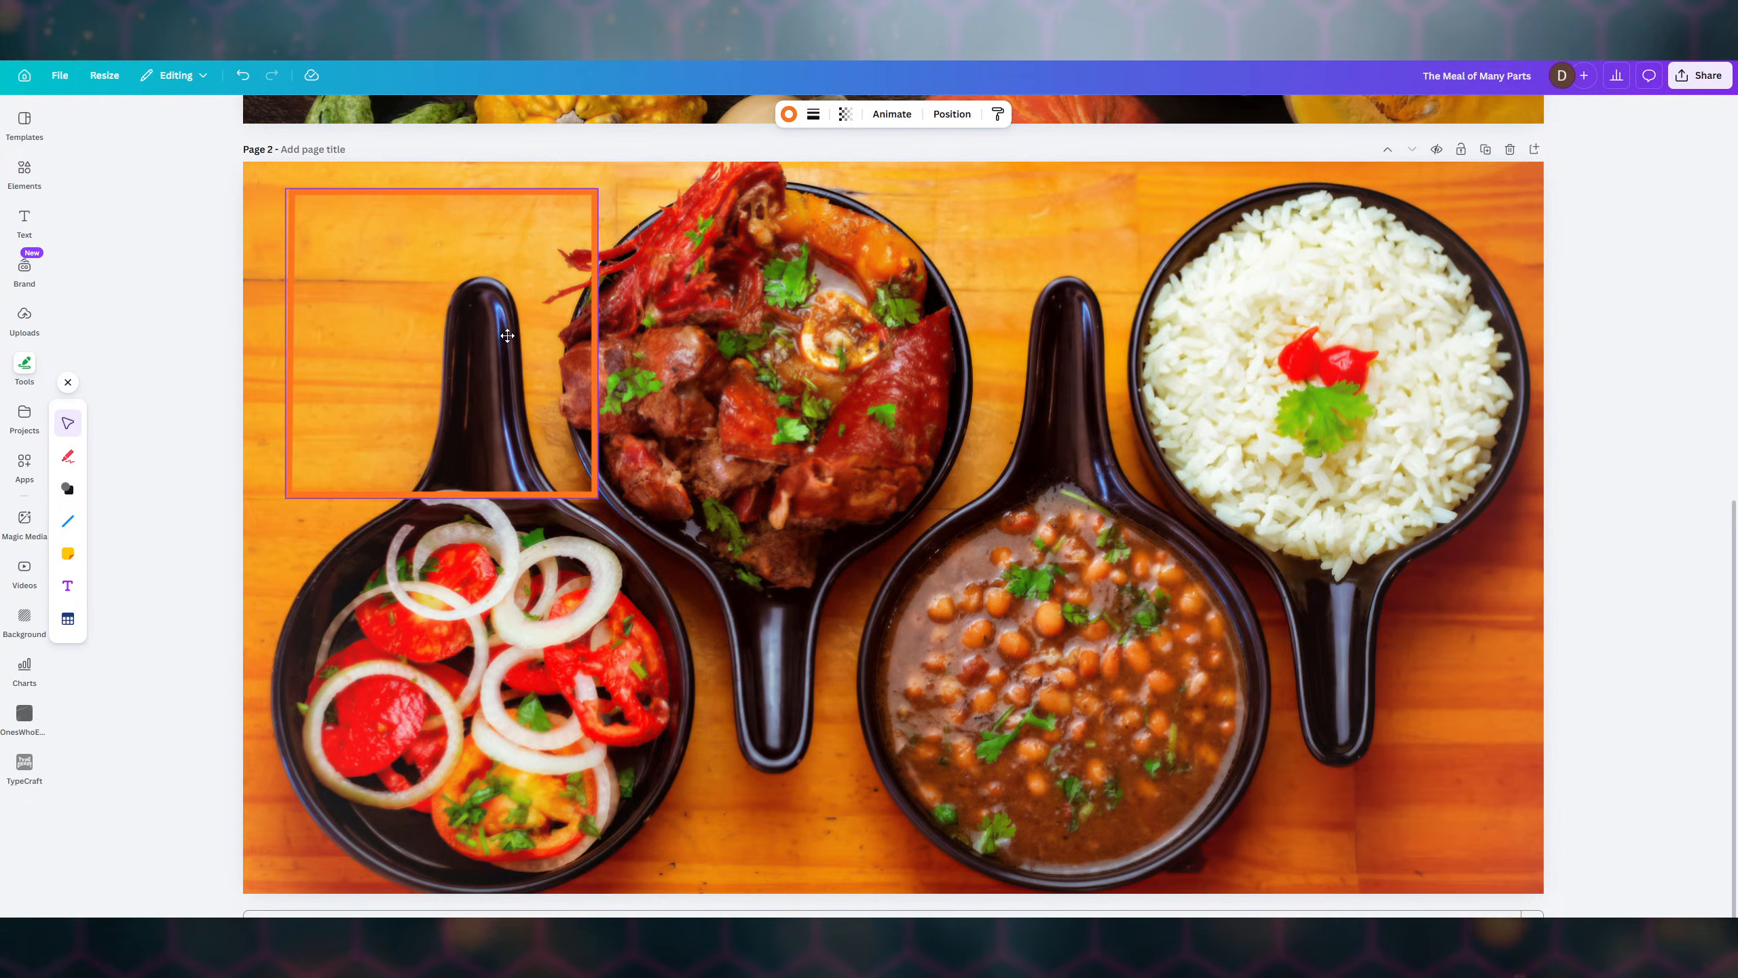
- Resize the orange frame to about 401×397 and nudge it into the photo's top-left corner
drag(508, 336, 507, 335)
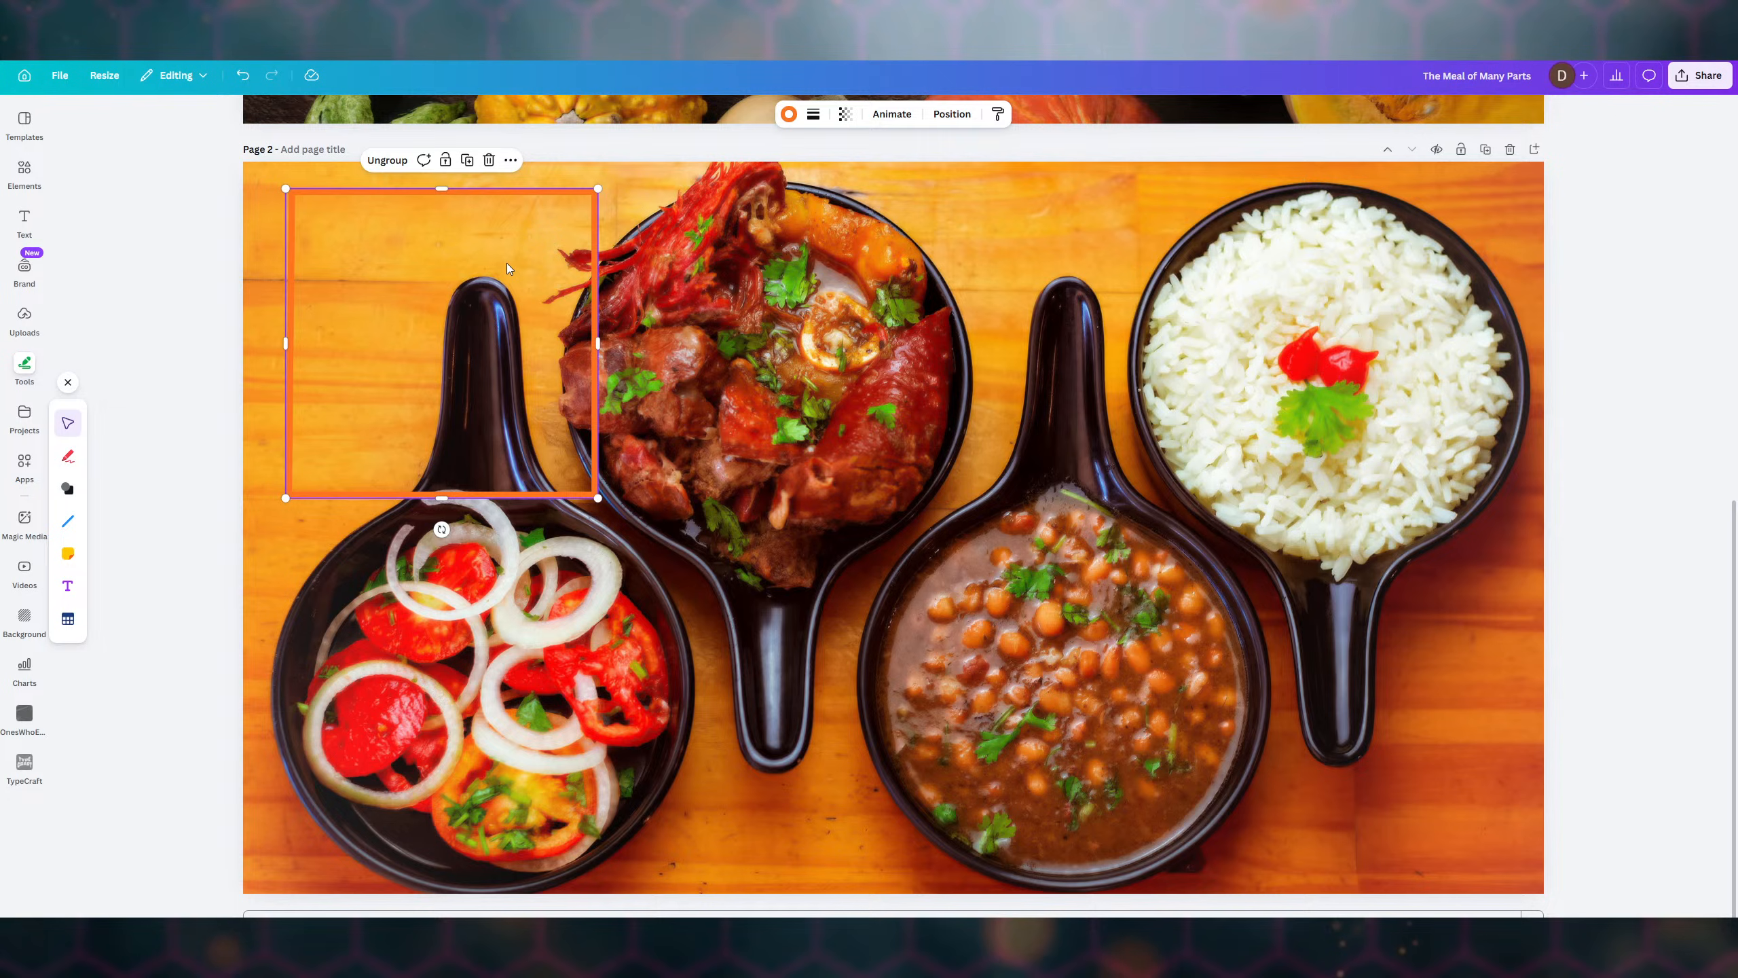
drag(507, 268, 505, 286)
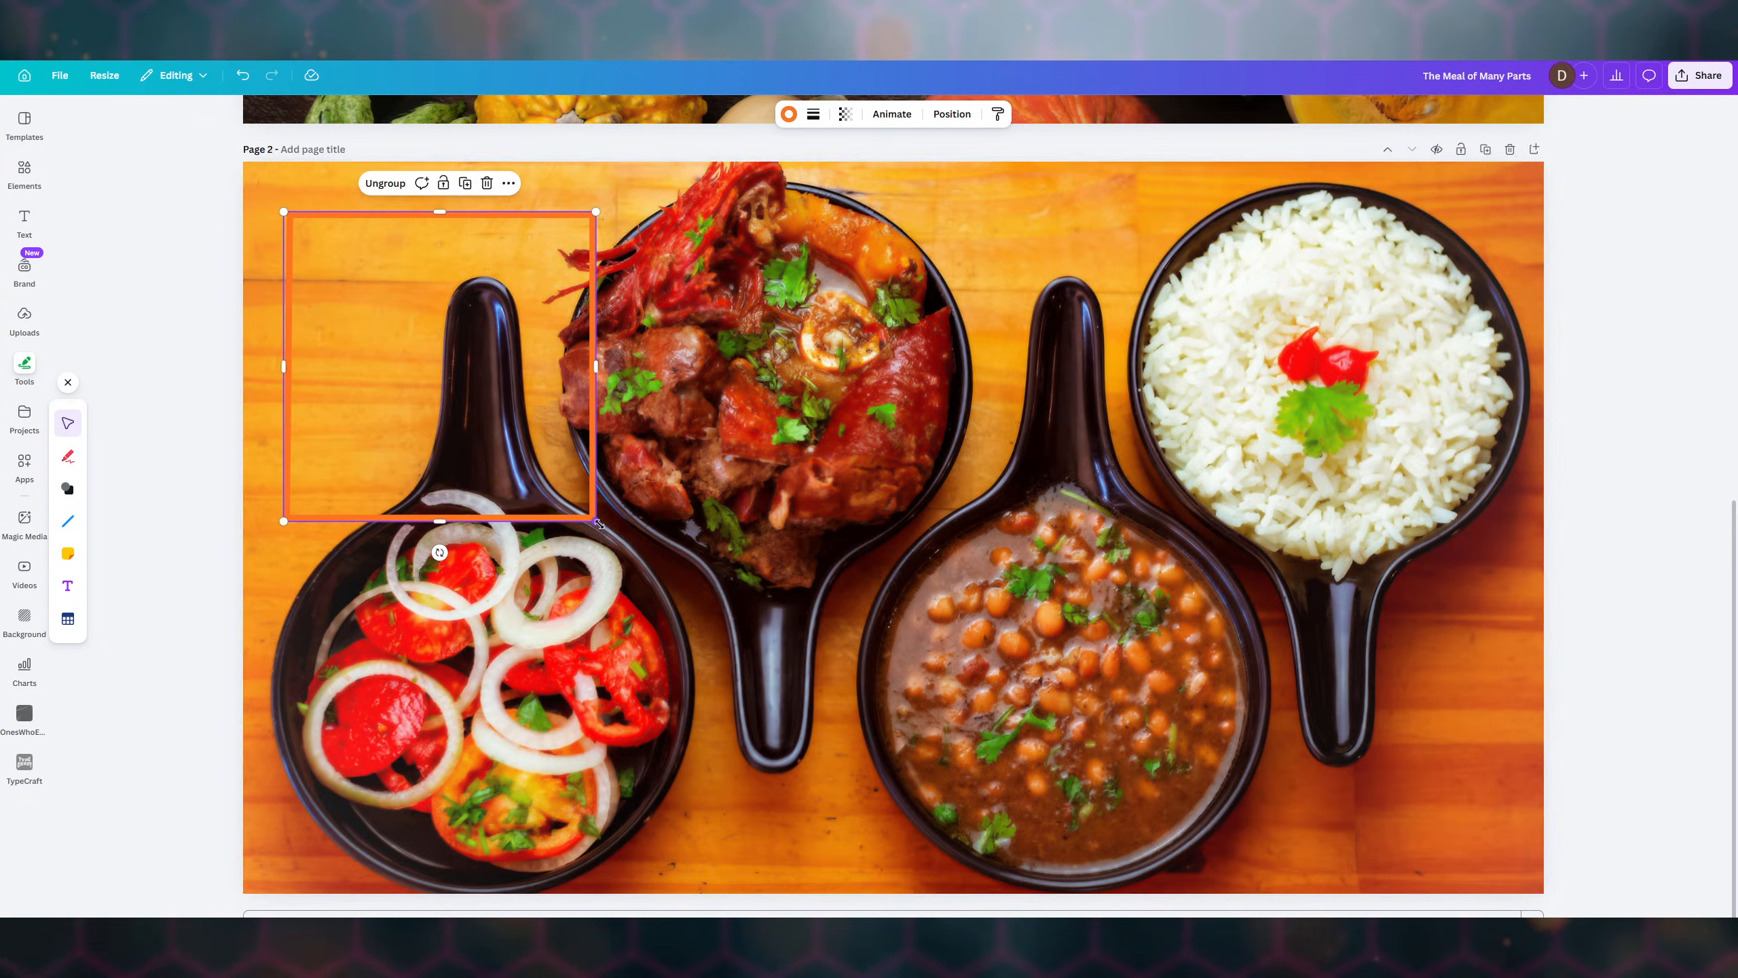
drag(599, 524, 550, 490)
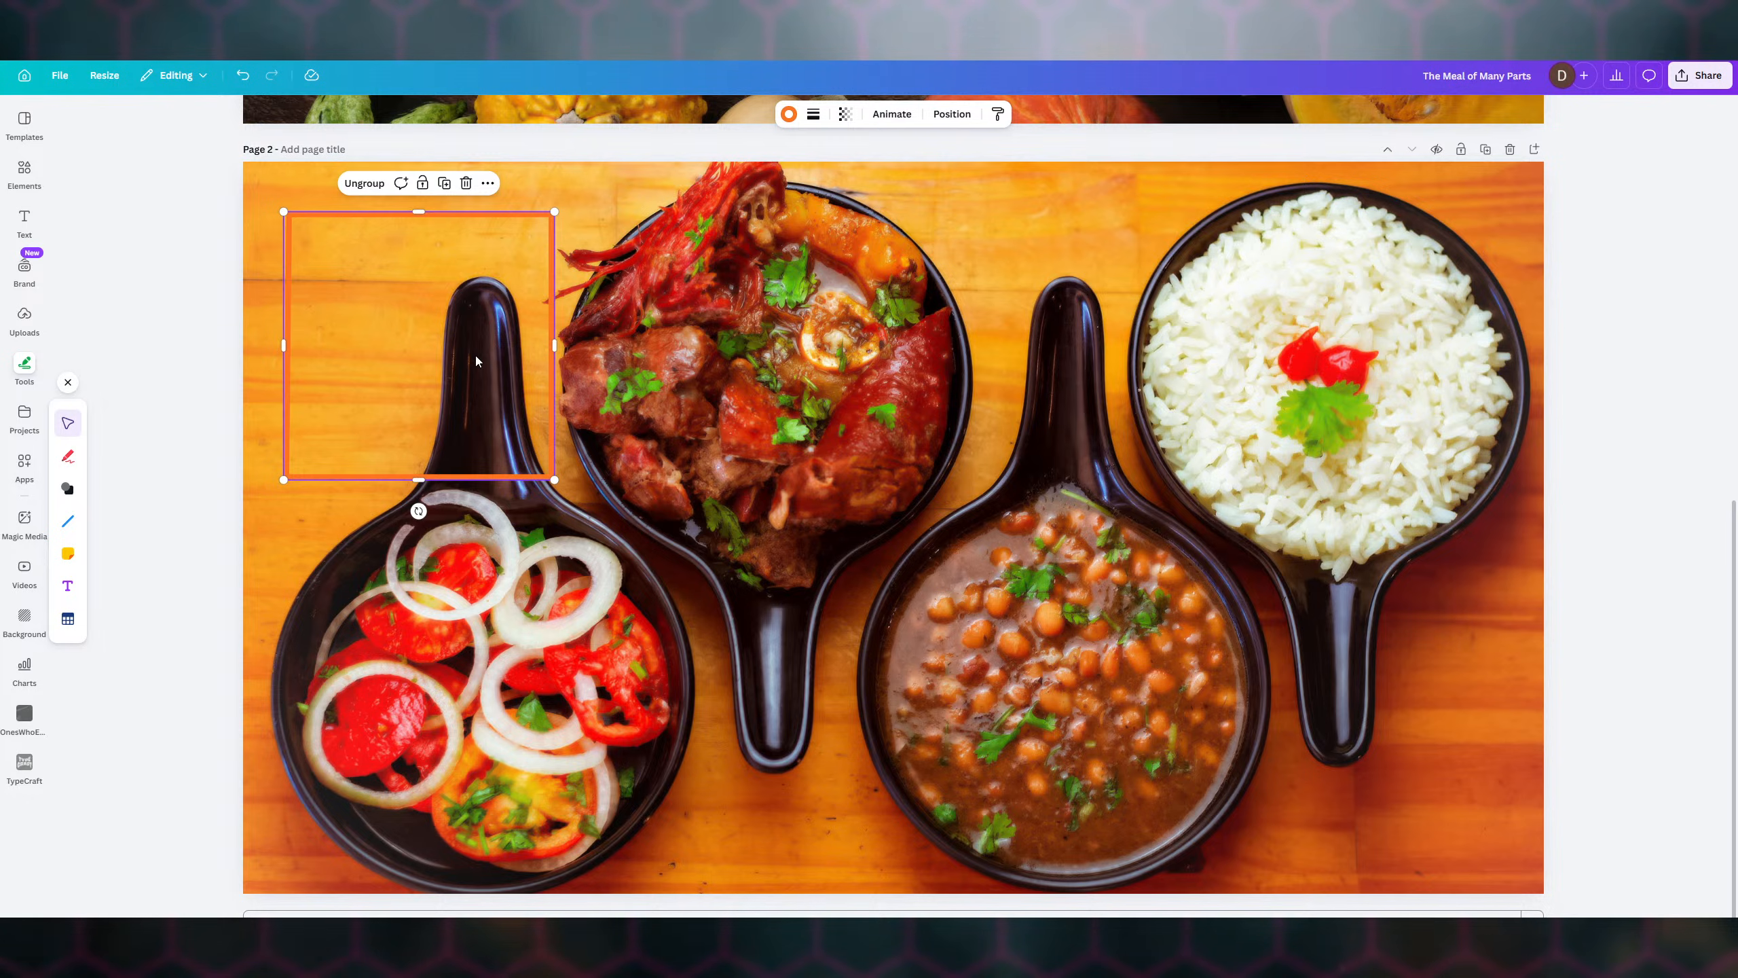
drag(456, 353, 446, 357)
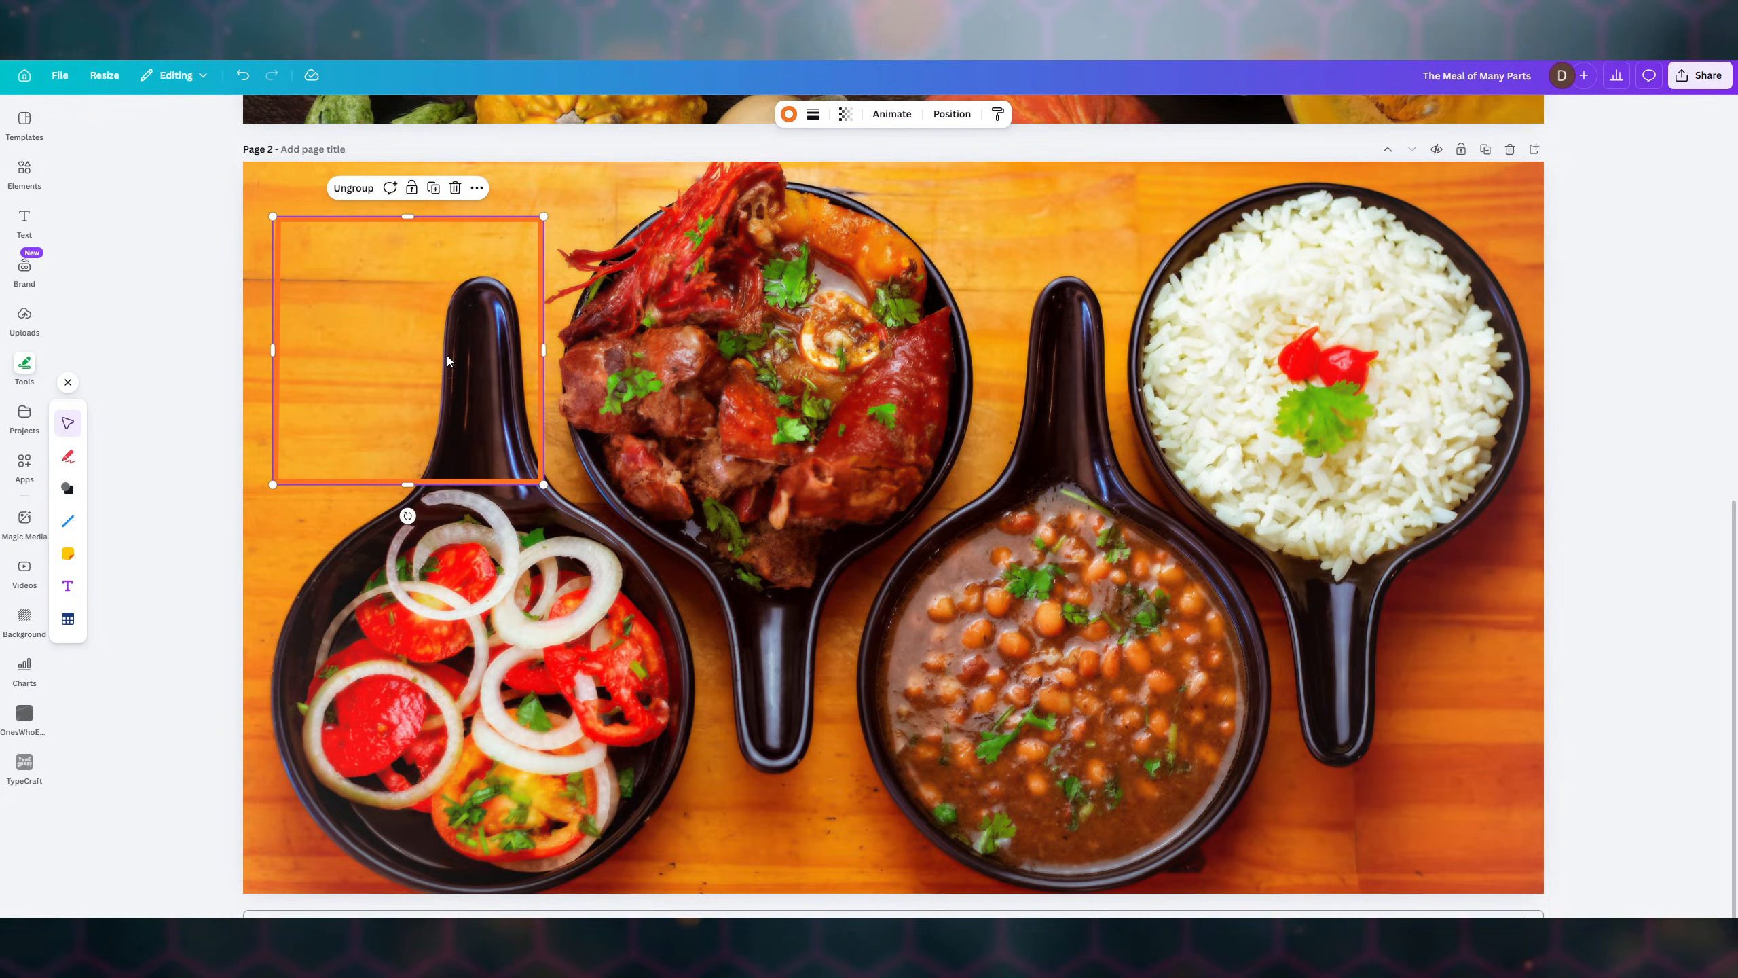
key(ctrl+d)
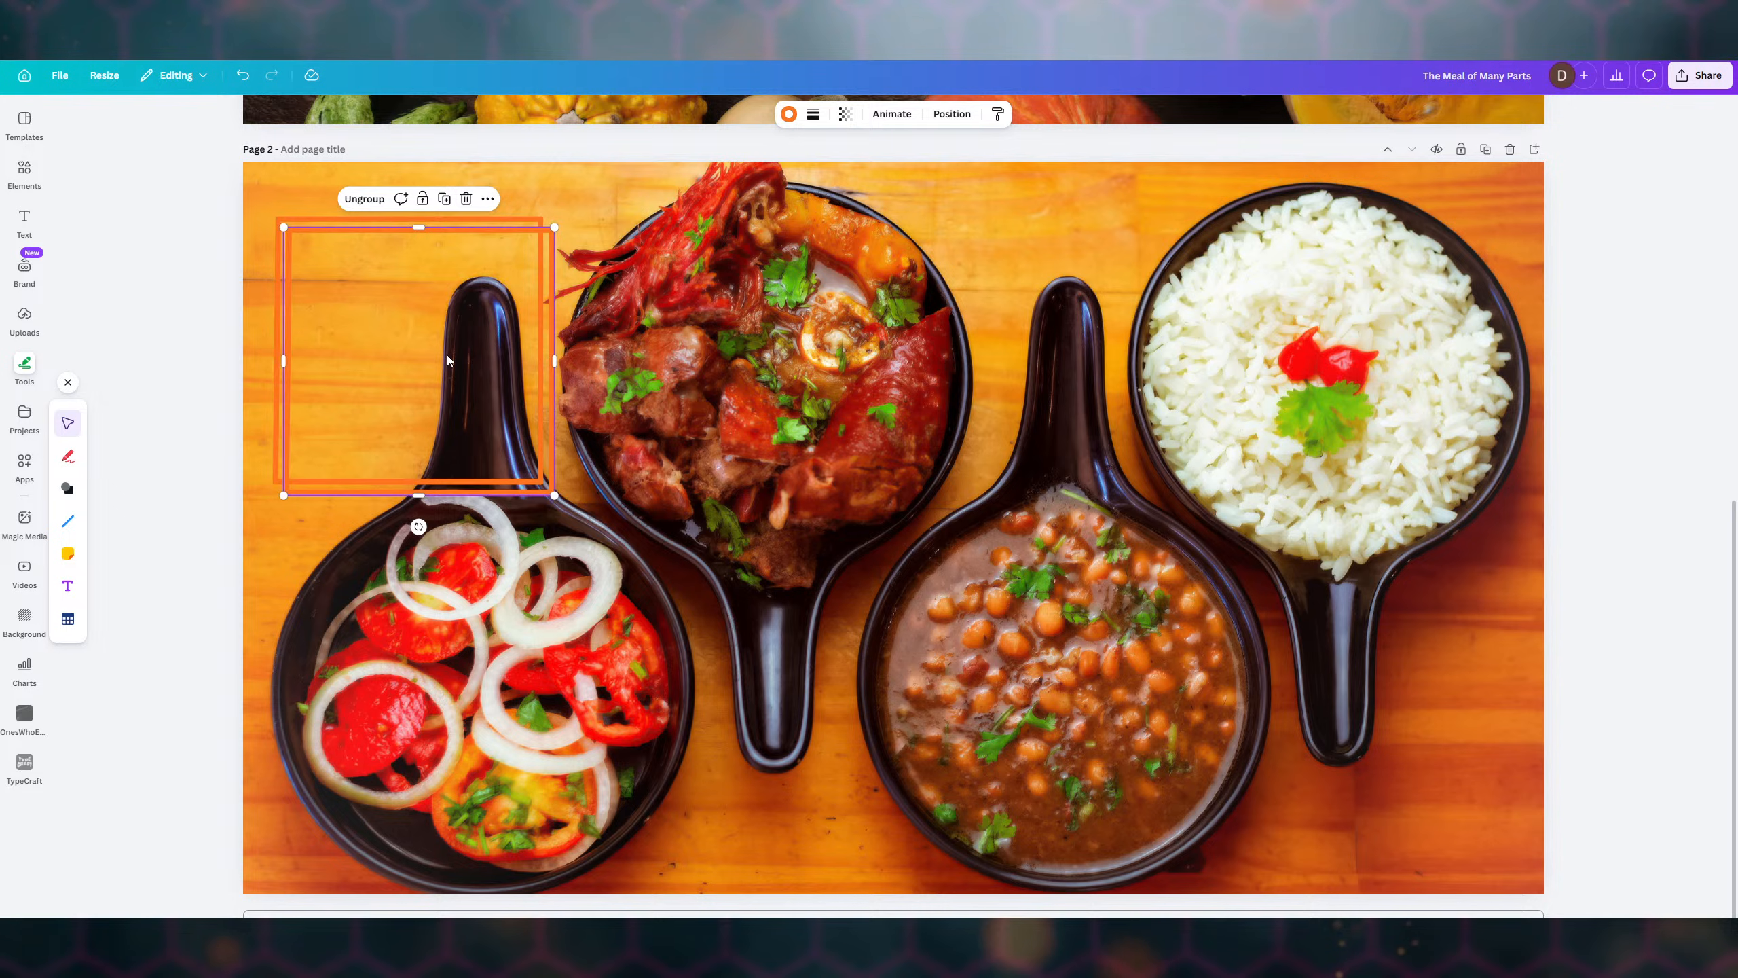
drag(447, 354, 771, 343)
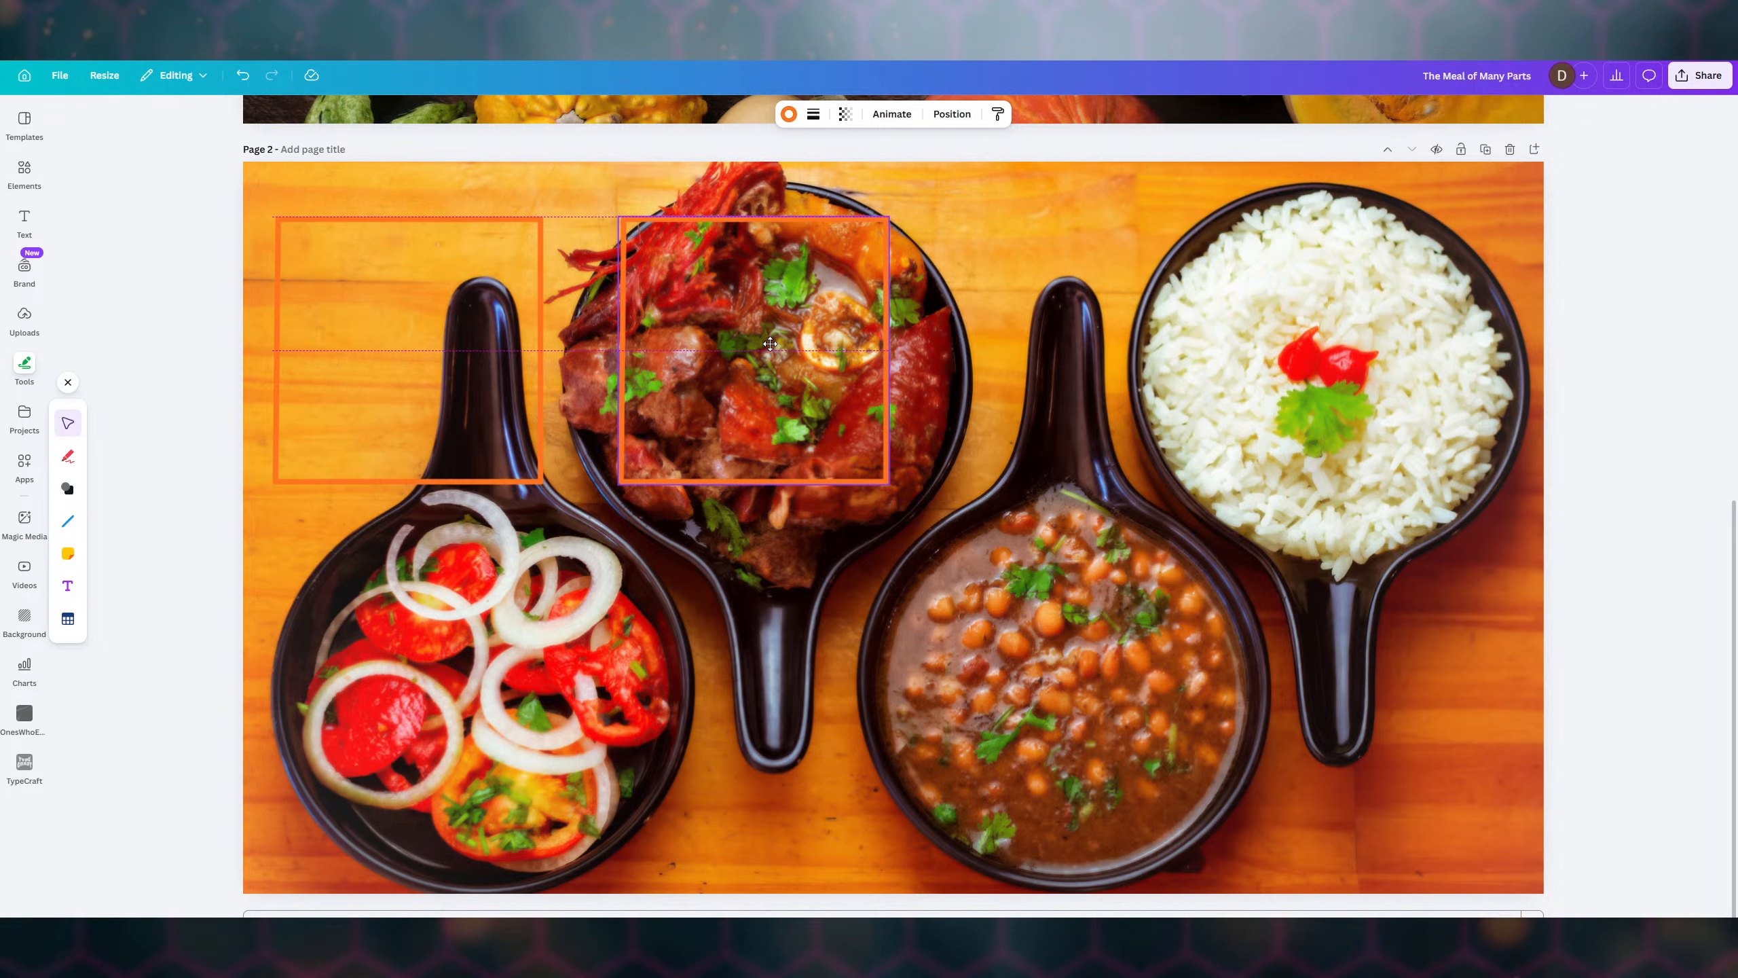
drag(770, 344, 770, 343)
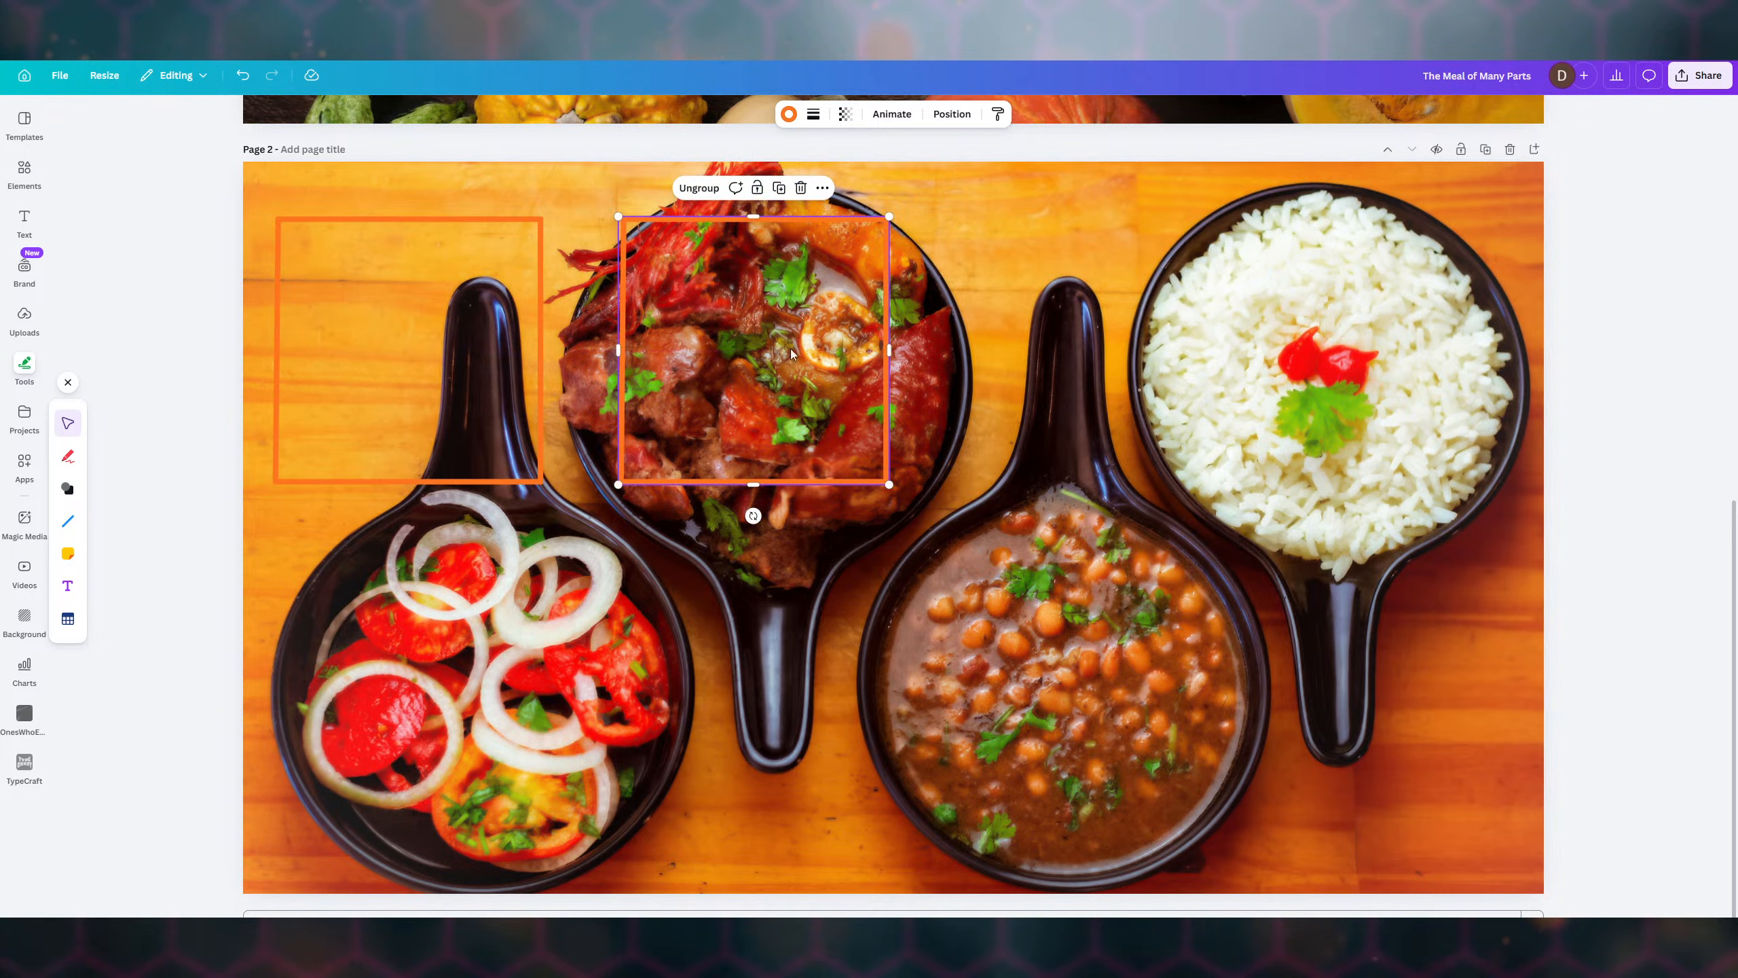
key(ctrl+v)
drag(421, 353, 1183, 347)
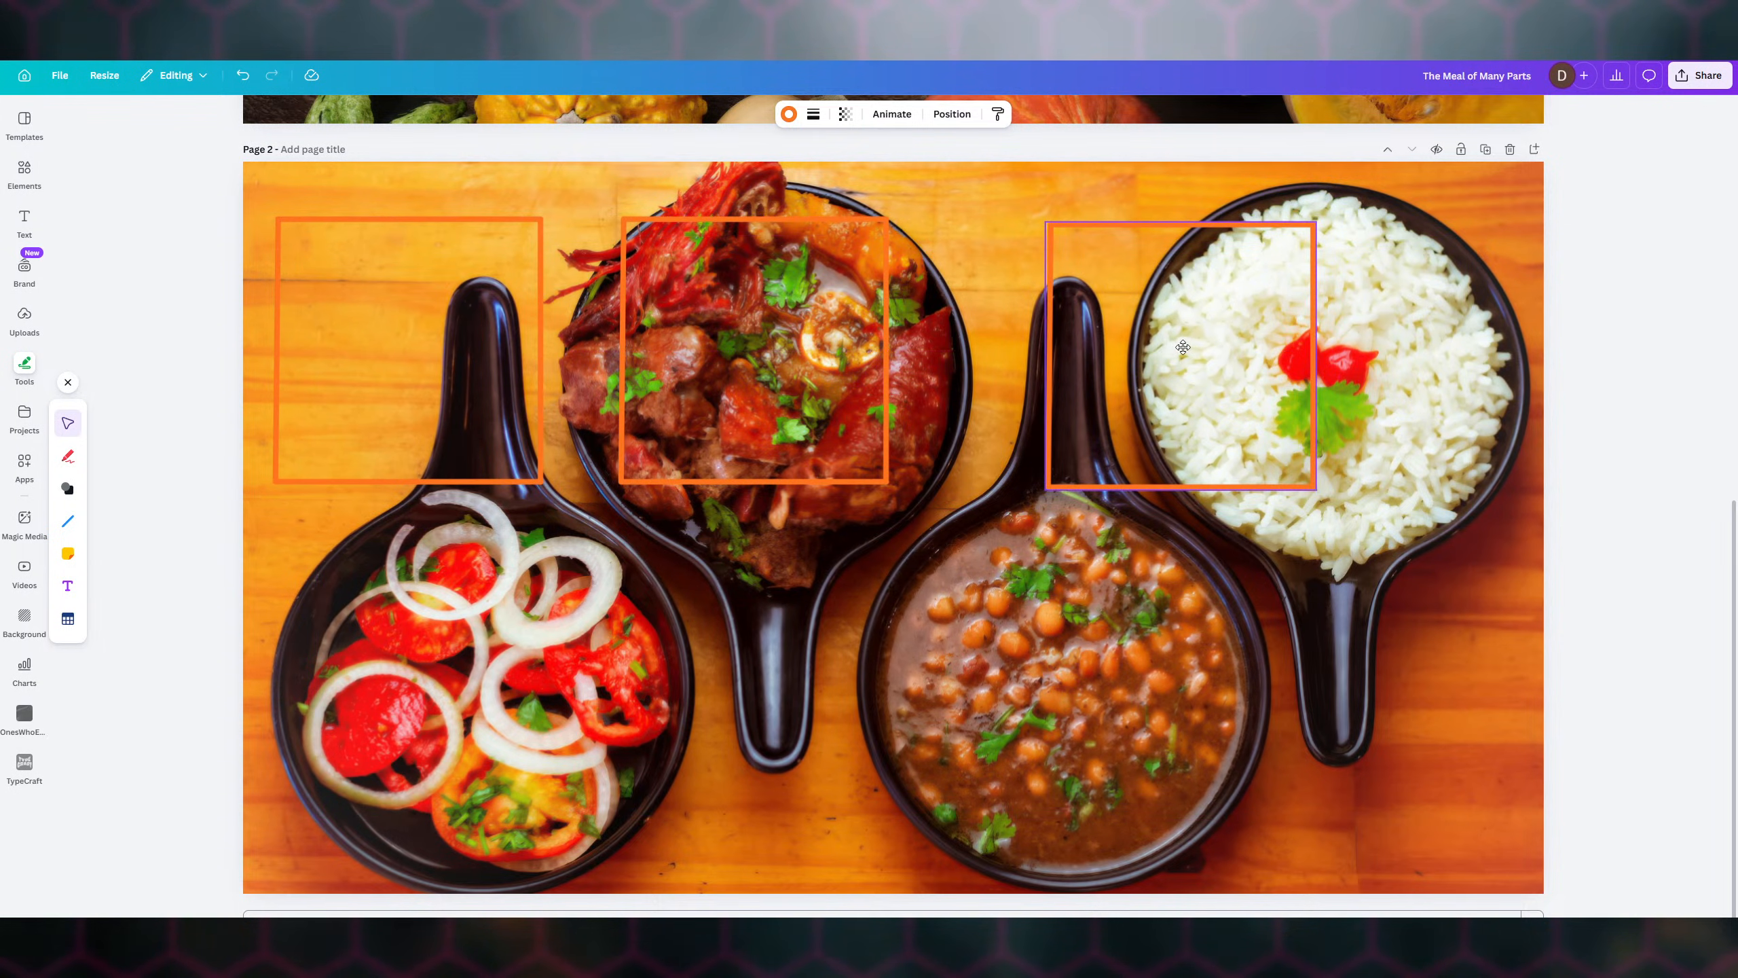
drag(1183, 347, 1159, 353)
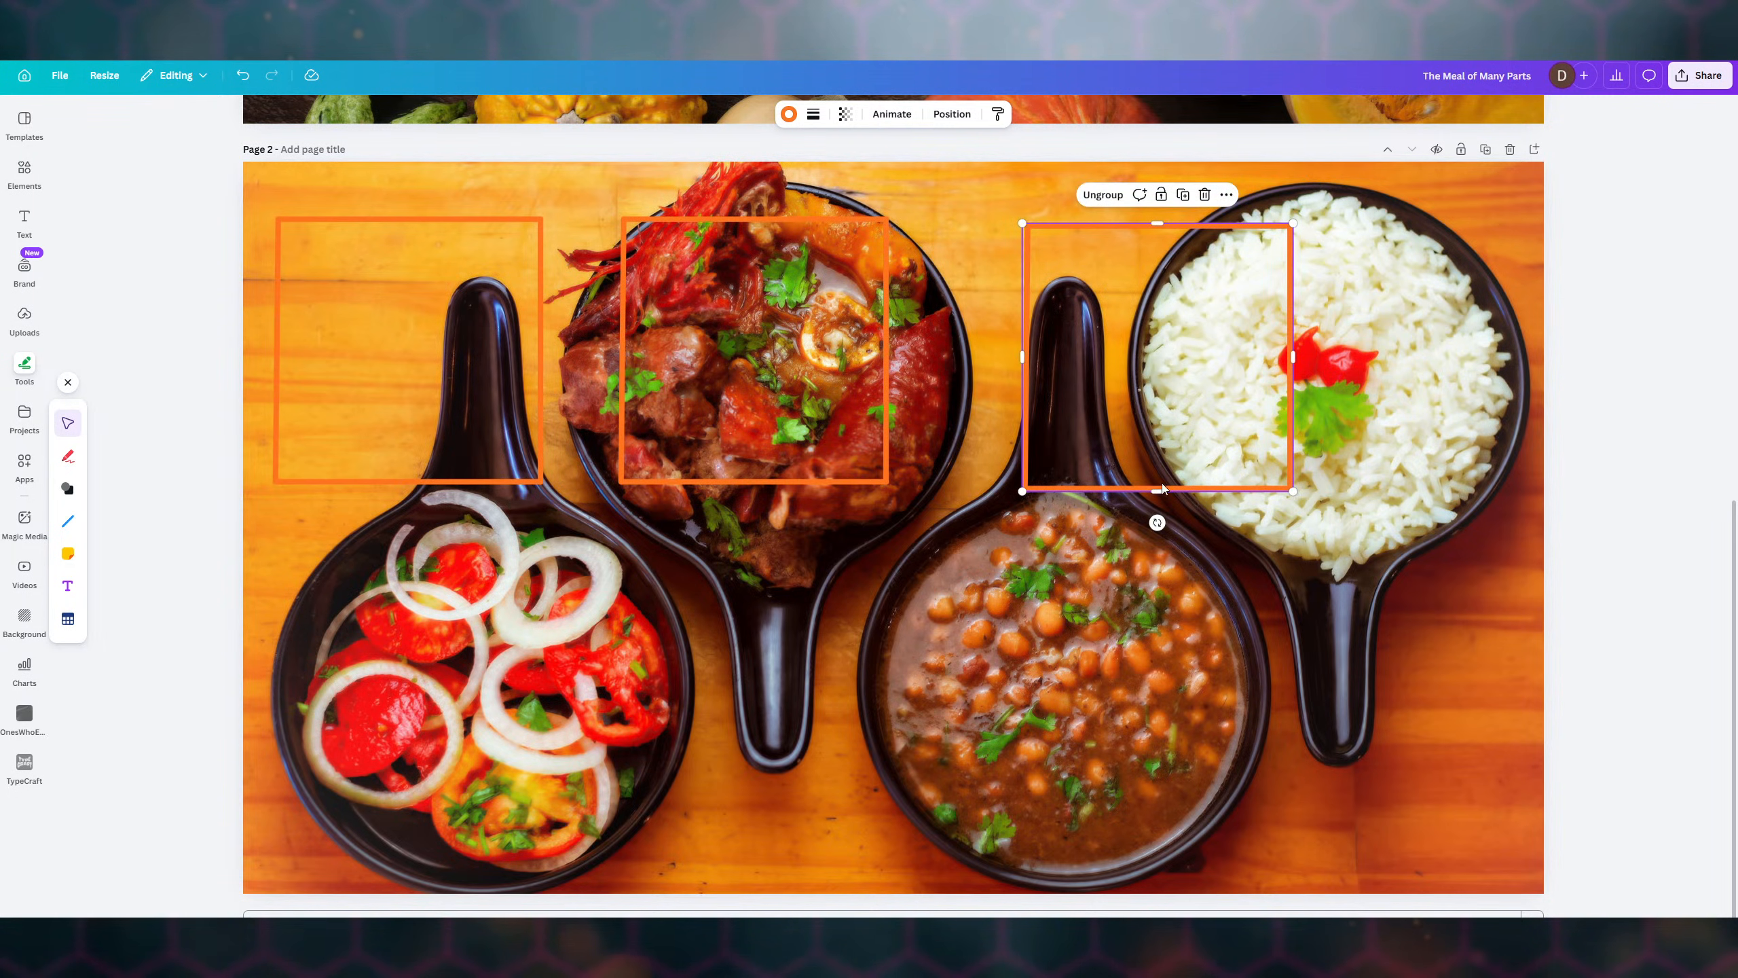
click(750, 342)
drag(750, 342, 796, 346)
click(1145, 381)
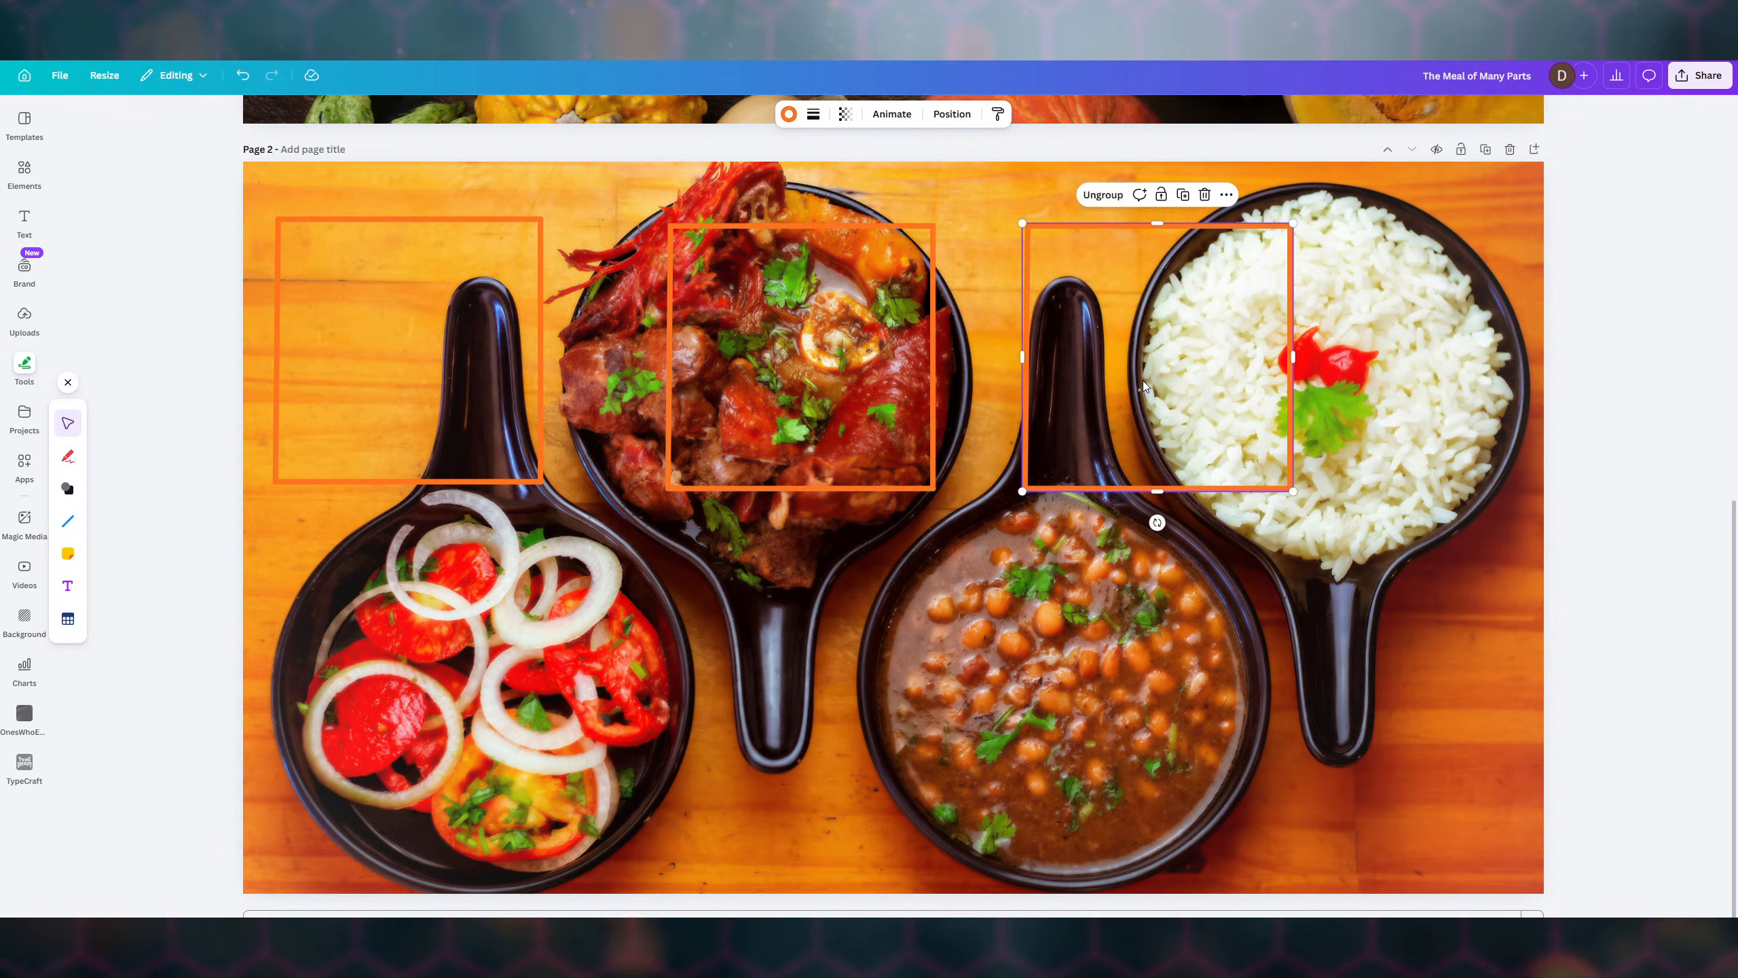
key(ctrl+z)
key(ctrl+z)
key(ctrl+z)
key(ctrl+z)
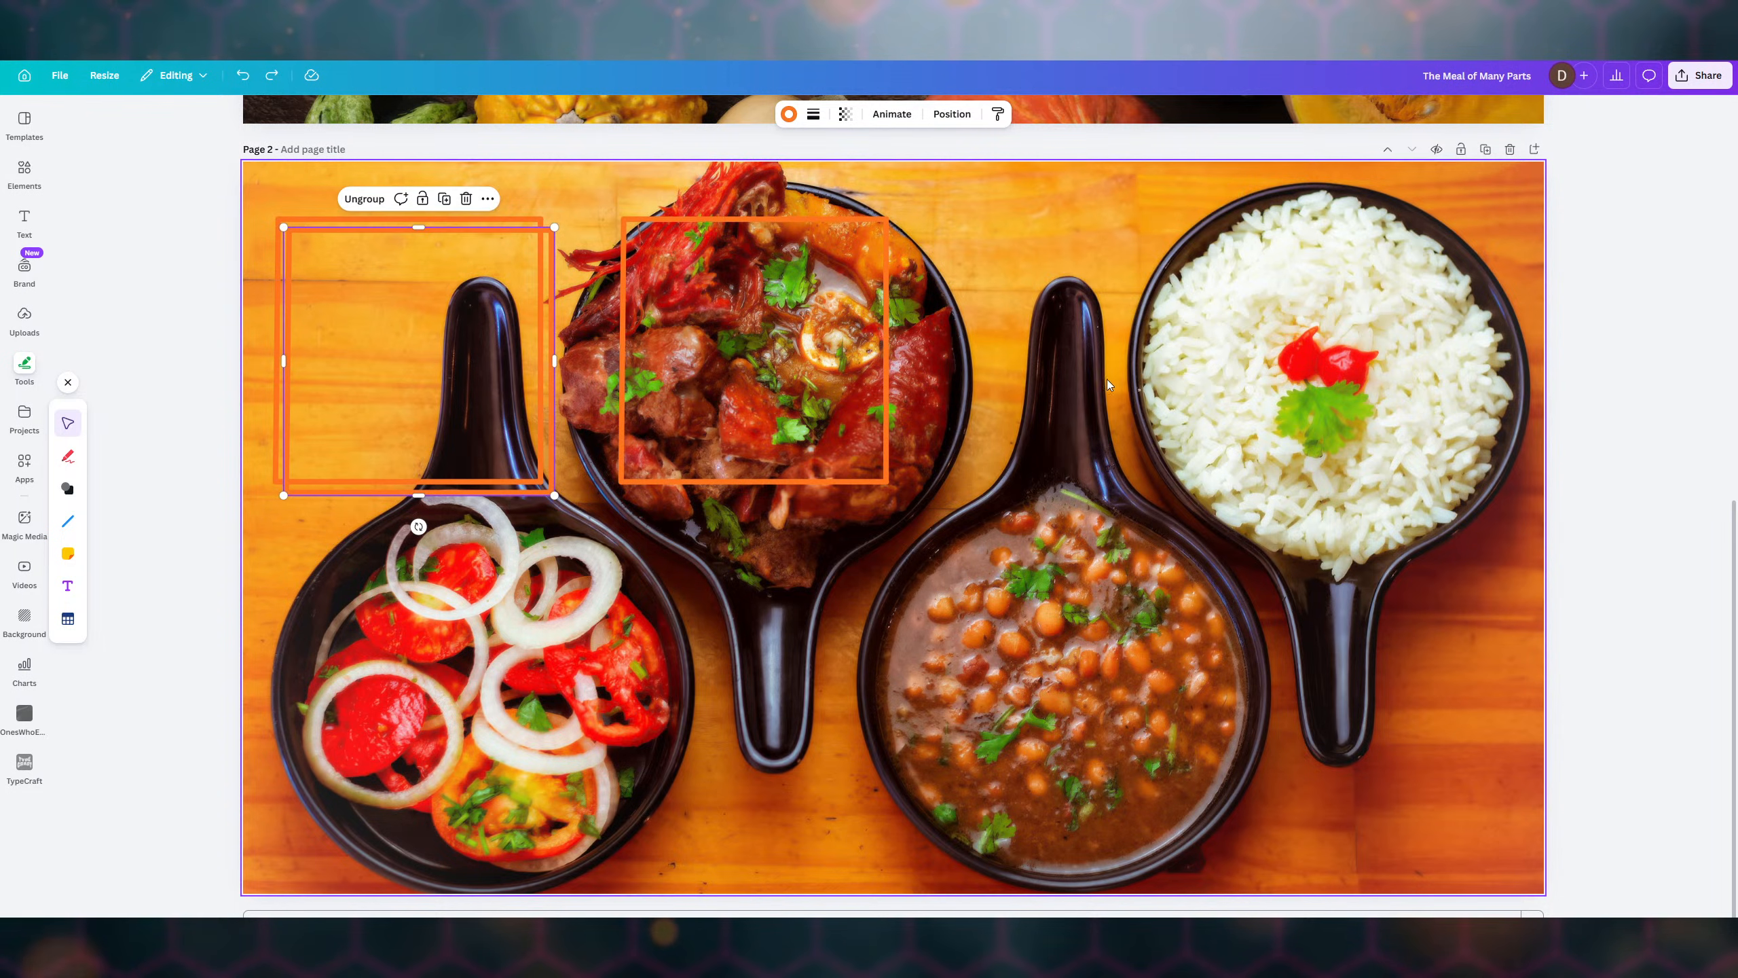
key(ctrl+z)
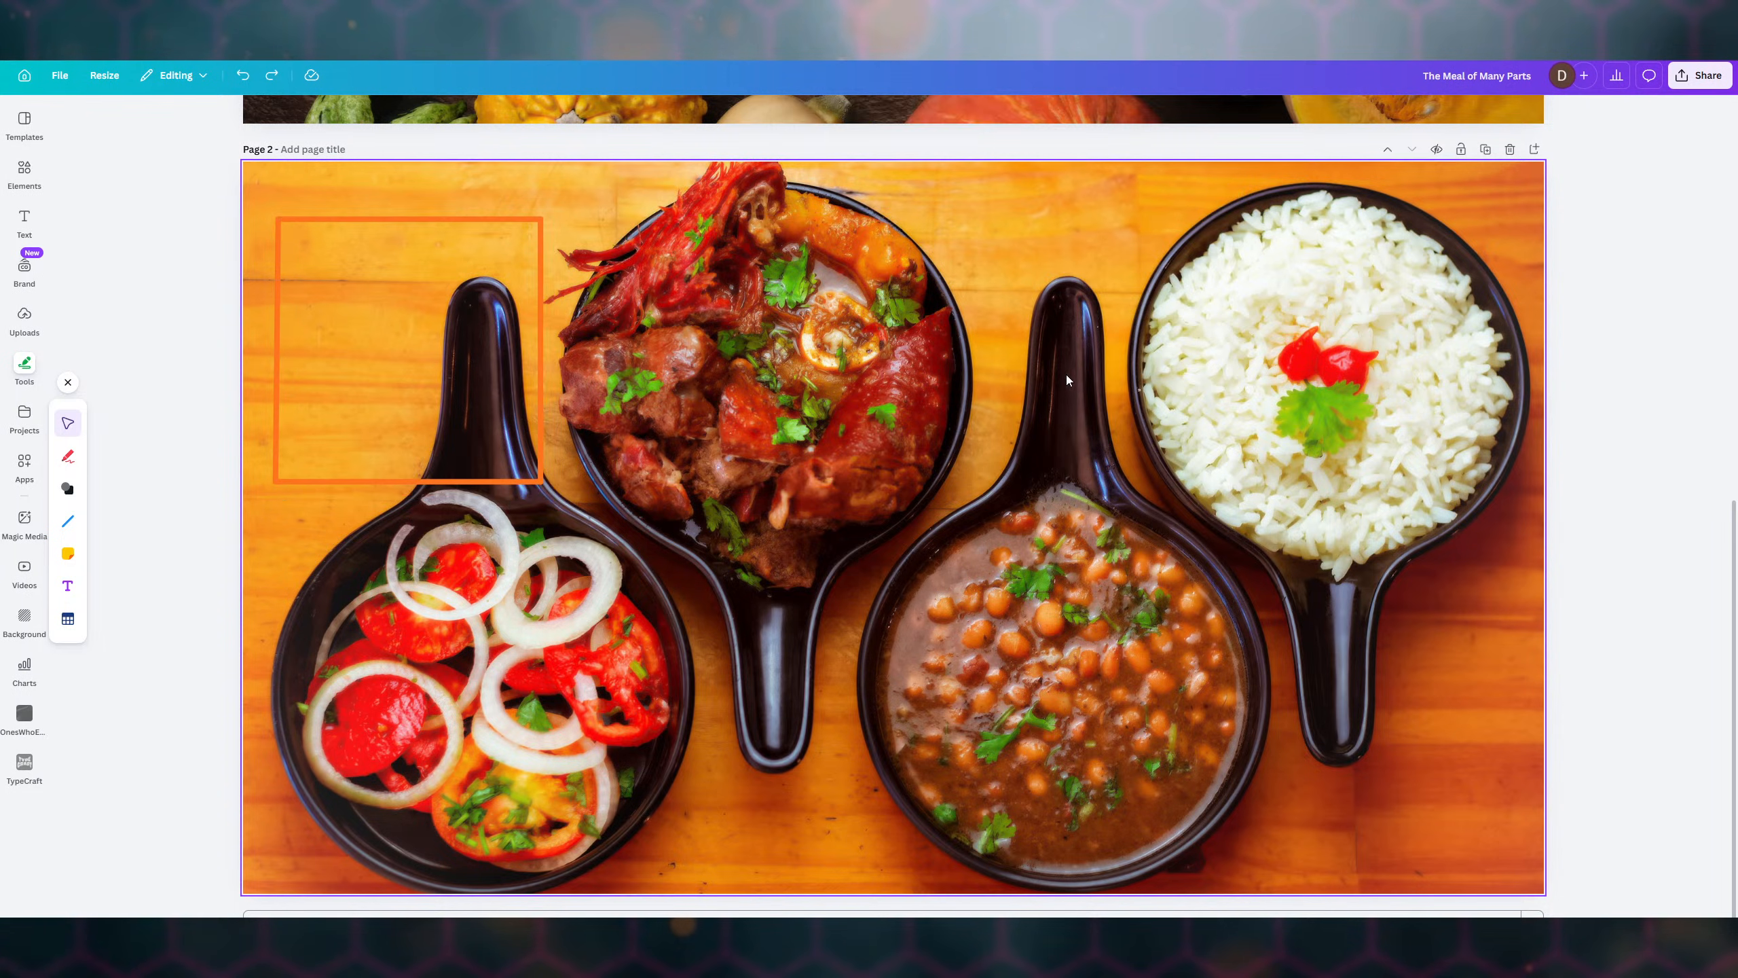
- Enlarge the remaining orange frame and shift it up and left
click(538, 277)
drag(542, 481, 601, 524)
drag(503, 376, 497, 355)
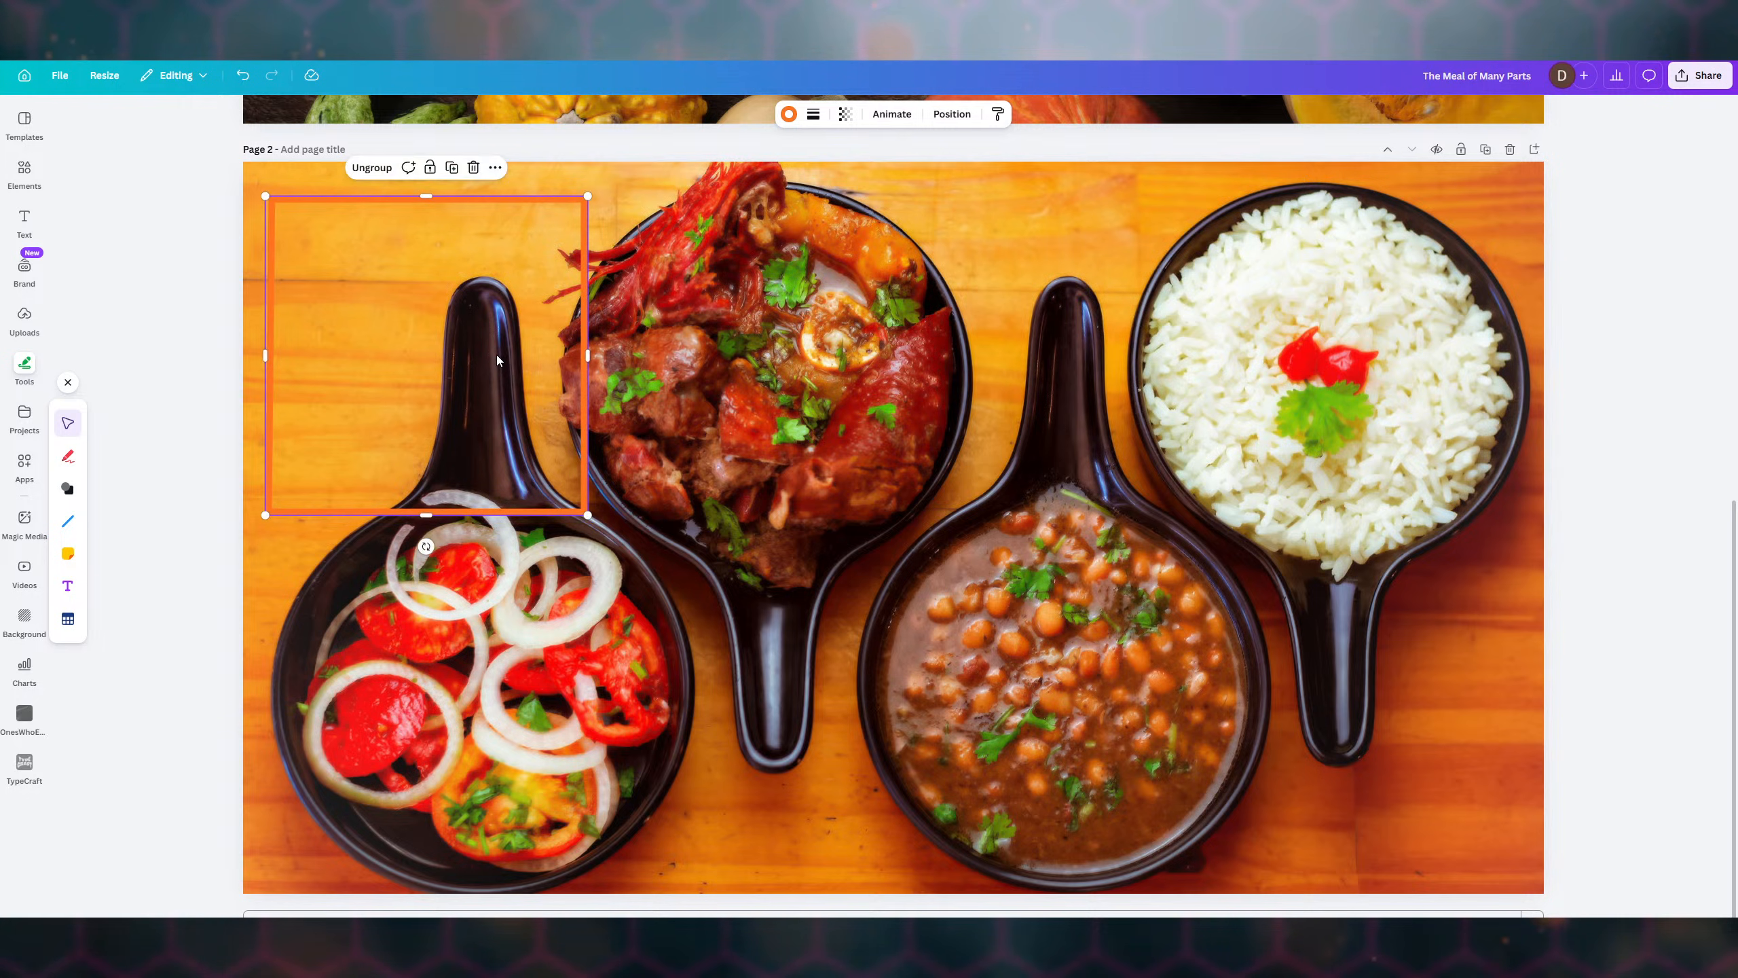
- Duplicate the frame onto the meat and rice bowls in an aligned row, and paste a fourth below
key(ctrl+d)
key(ctrl+d)
drag(497, 369, 848, 361)
drag(530, 352, 1273, 339)
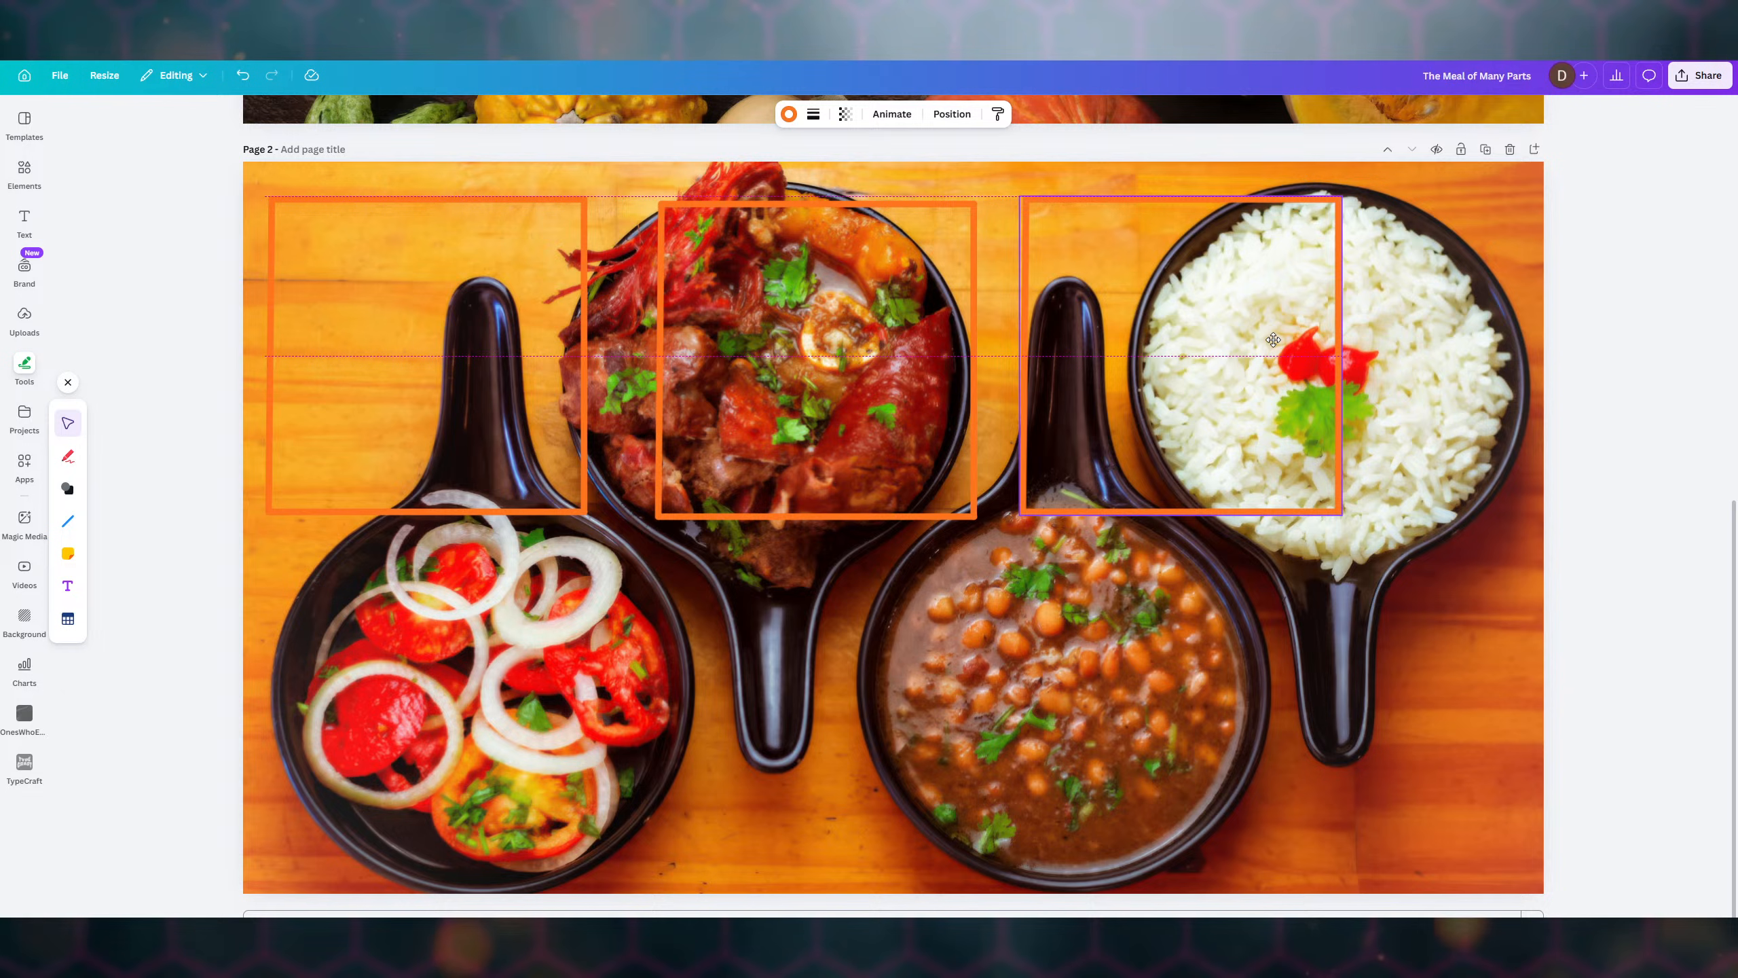
drag(1273, 340, 1270, 346)
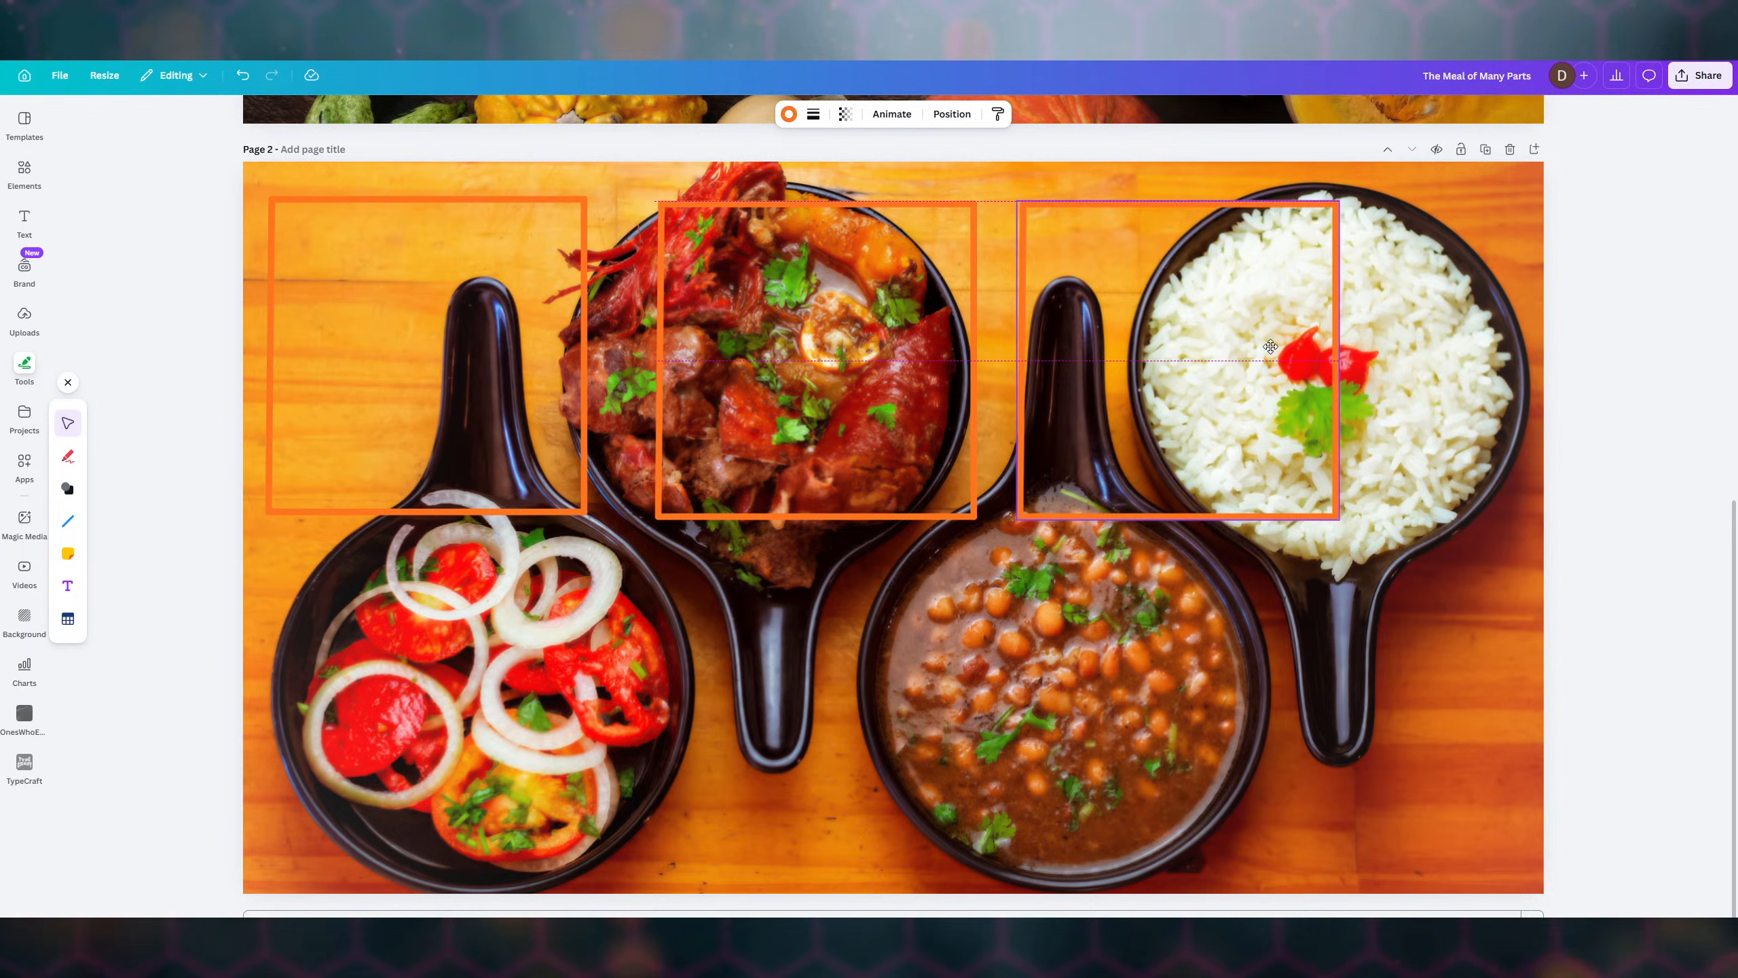
drag(1270, 347, 1272, 347)
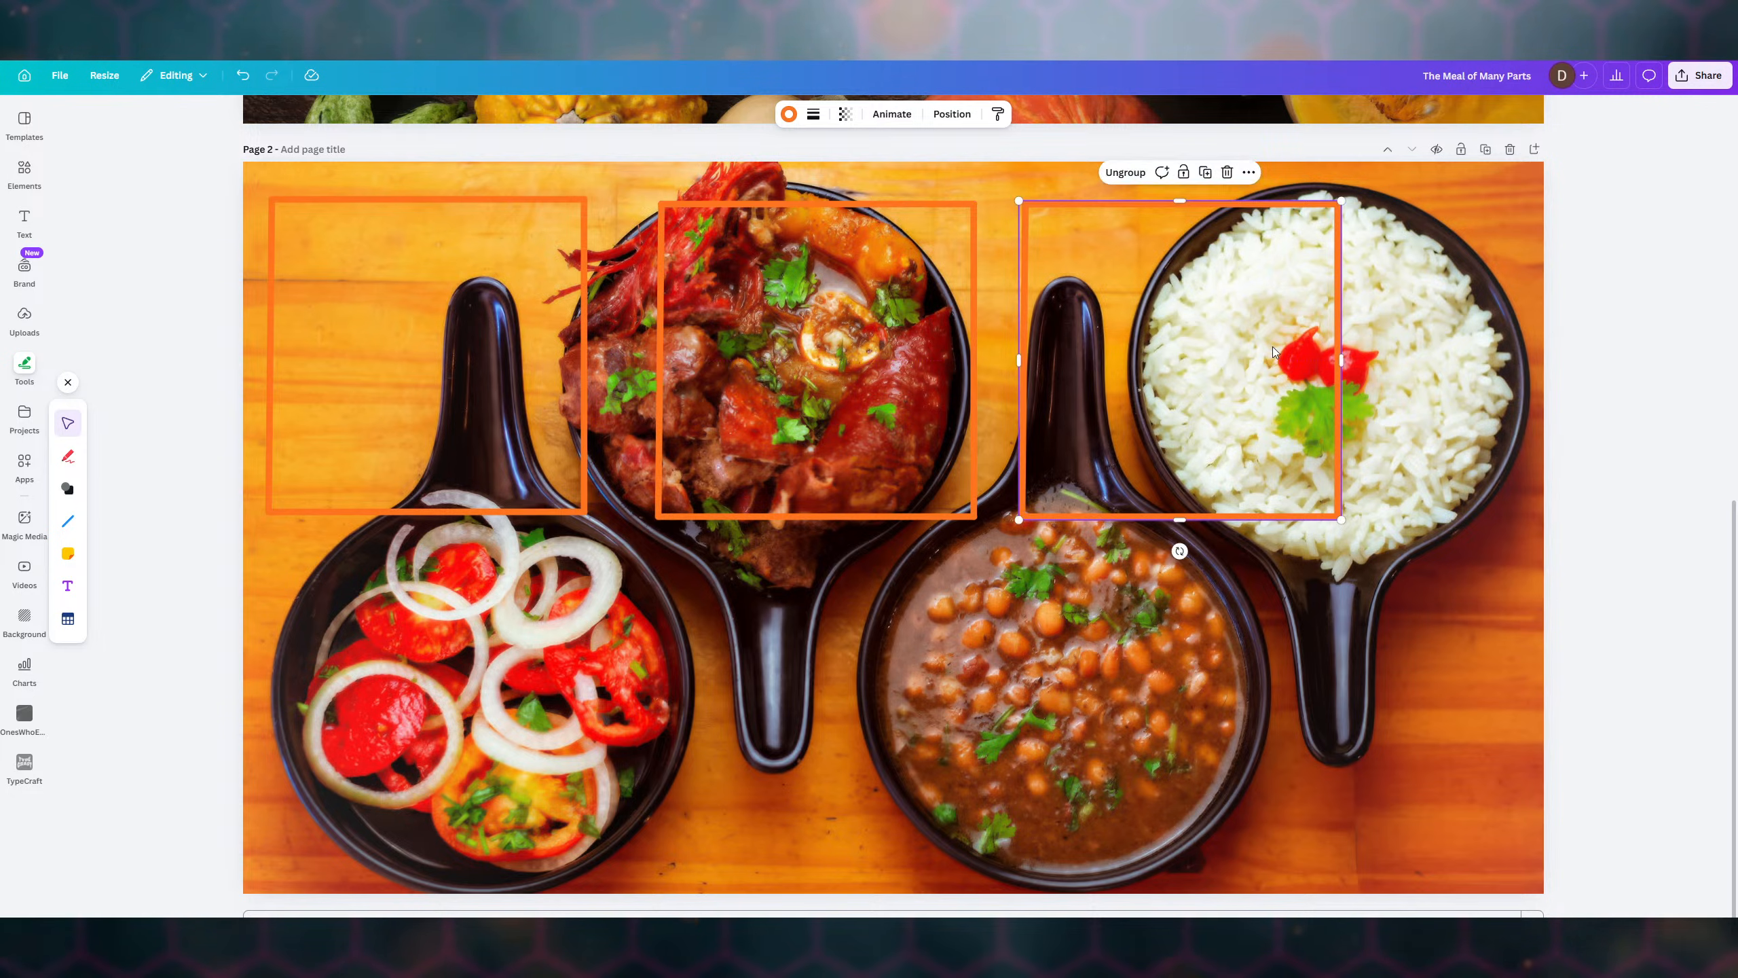
key(ctrl+v)
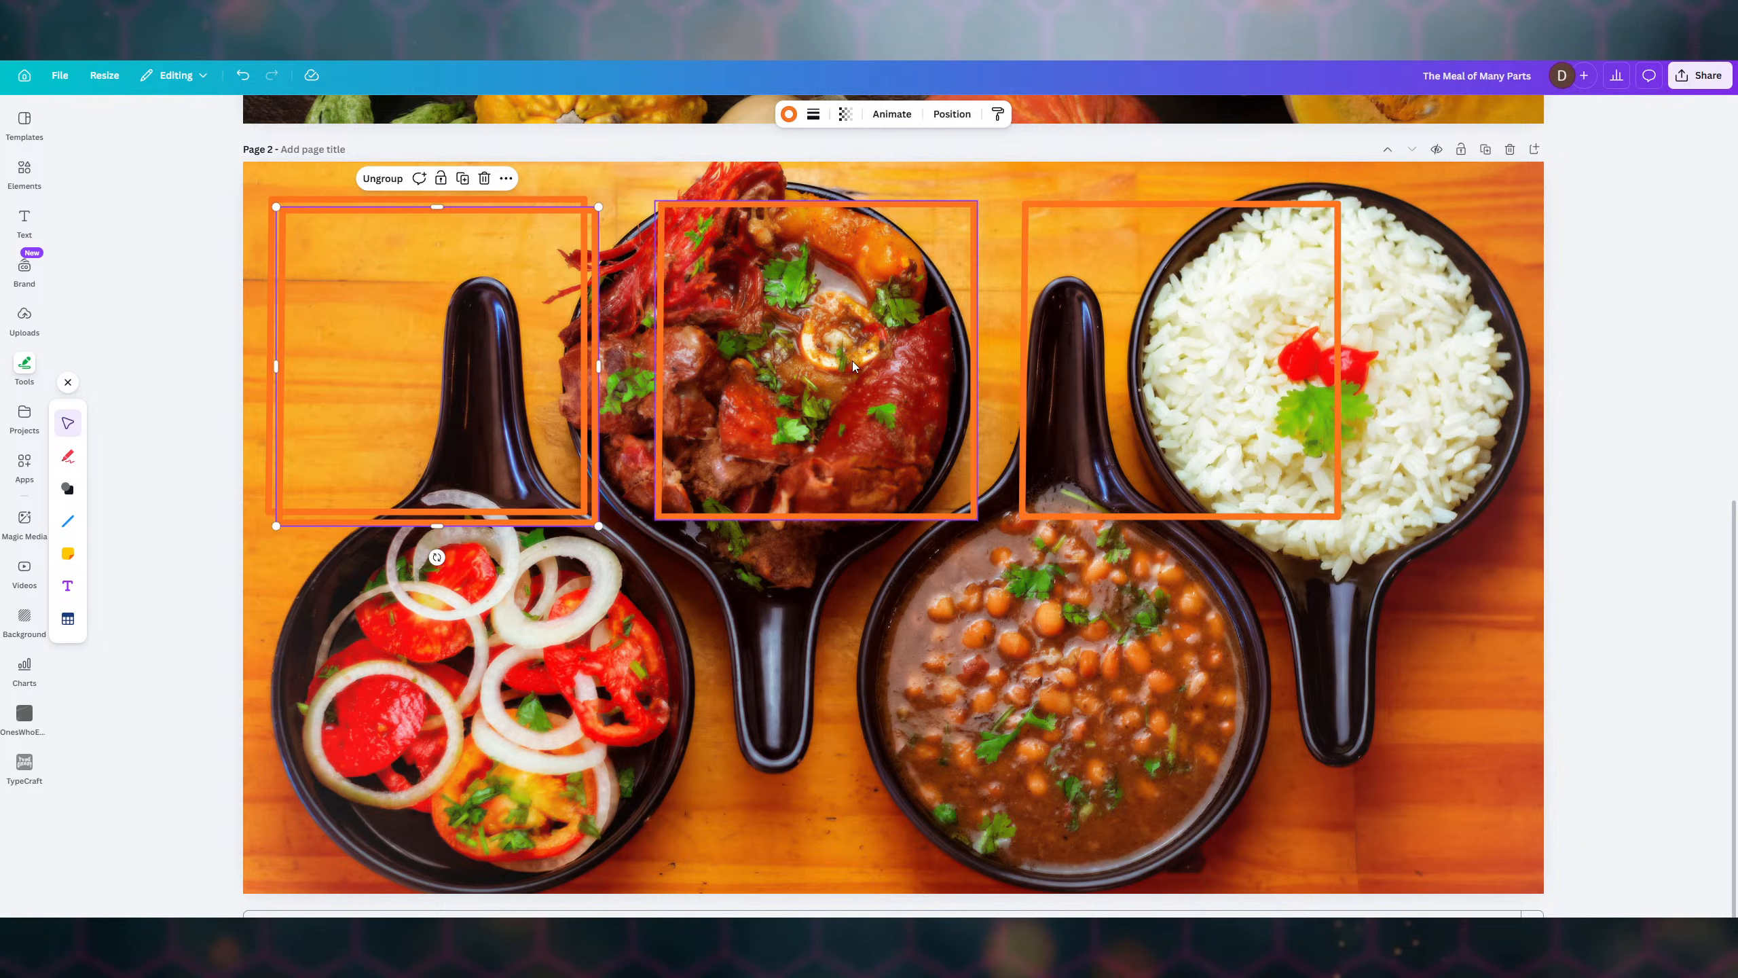
drag(535, 351, 904, 684)
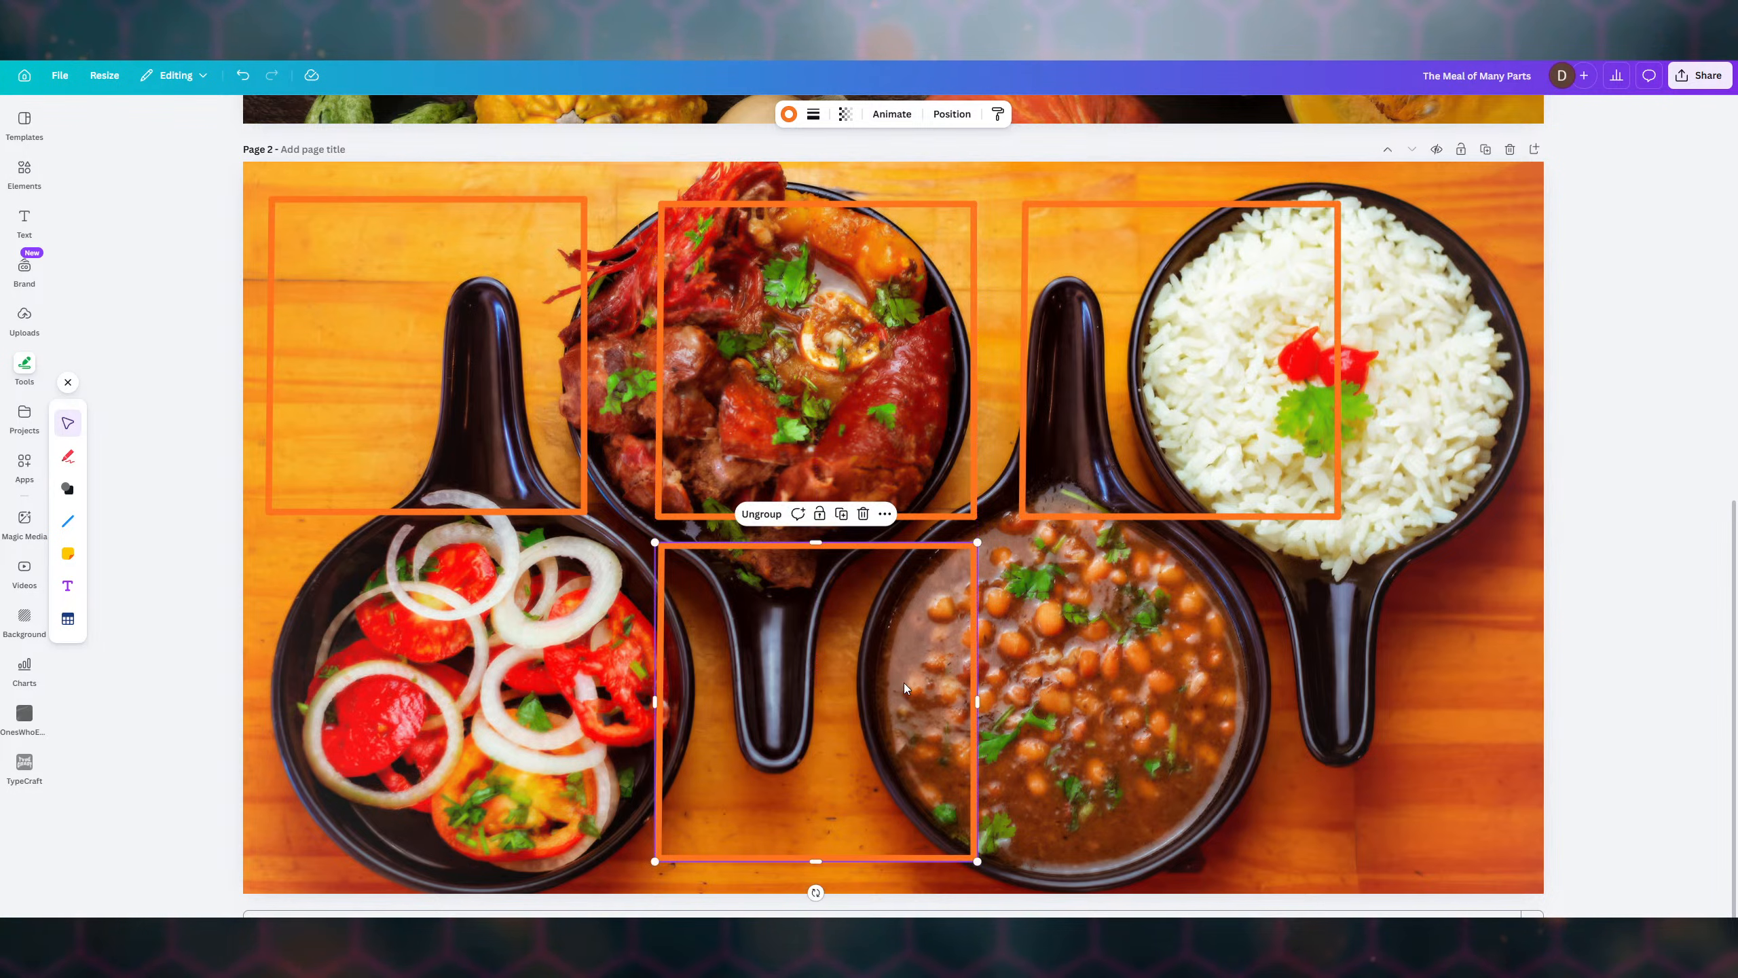
- Paste a fifth orange frame into the lower-right slot over the chickpea bowl
key(ctrl+v)
drag(530, 355, 1253, 691)
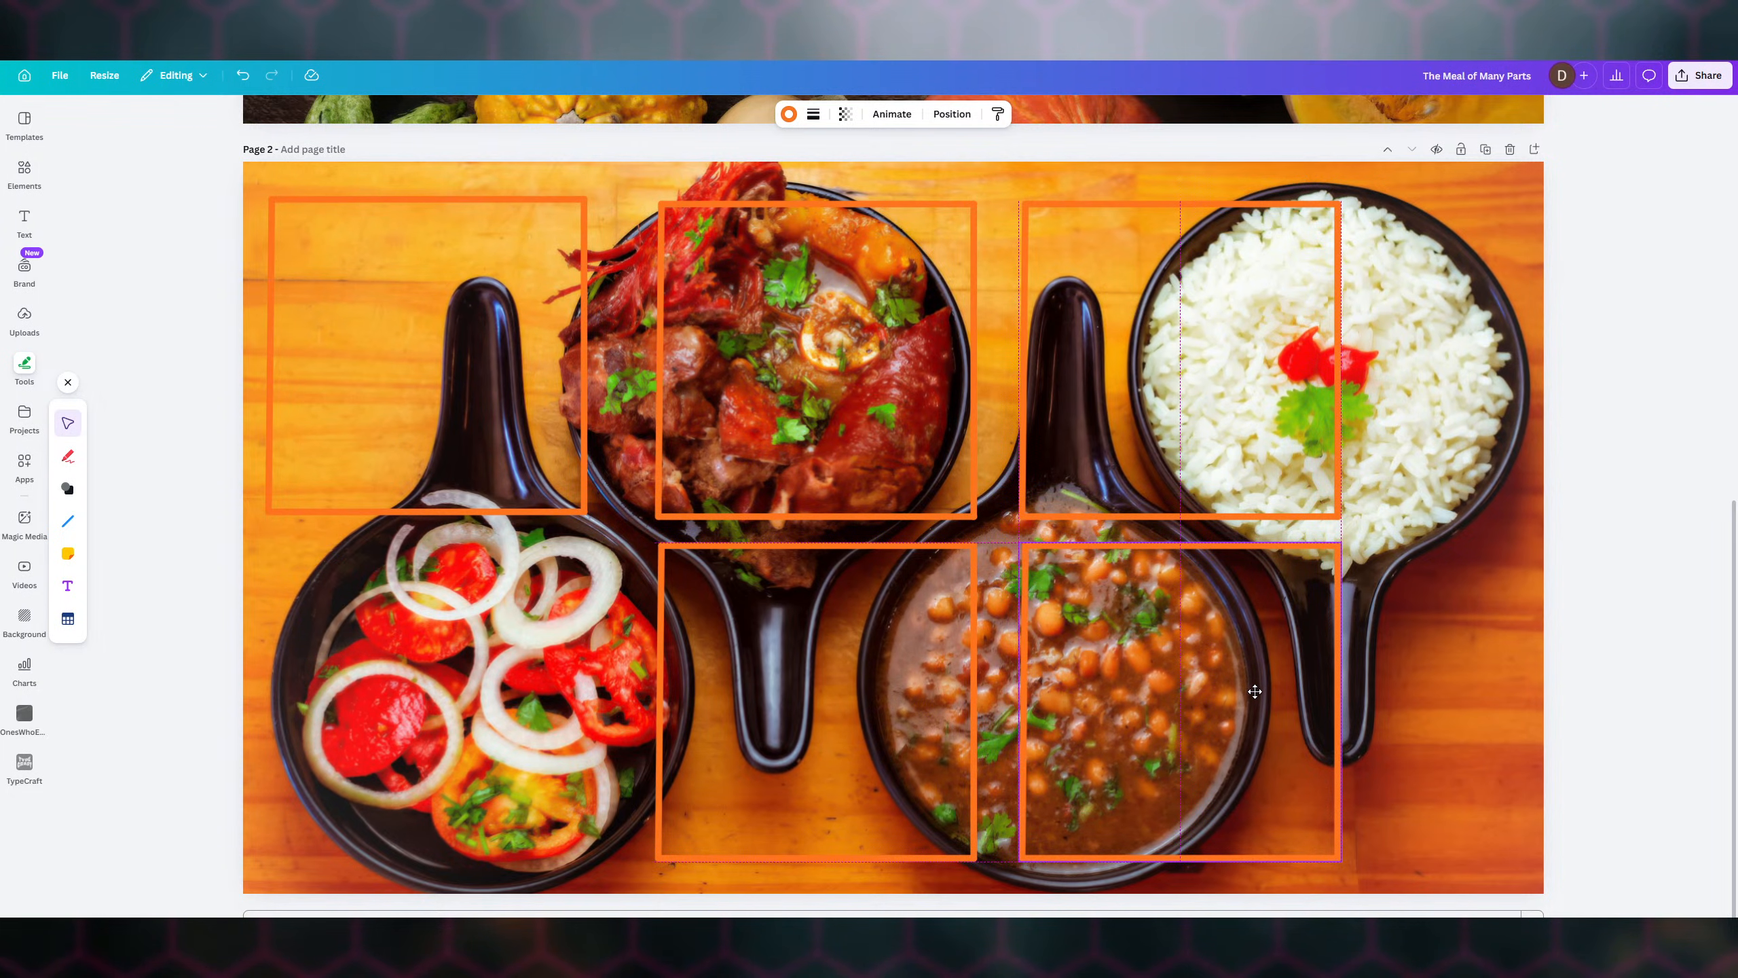
drag(1255, 691, 1254, 691)
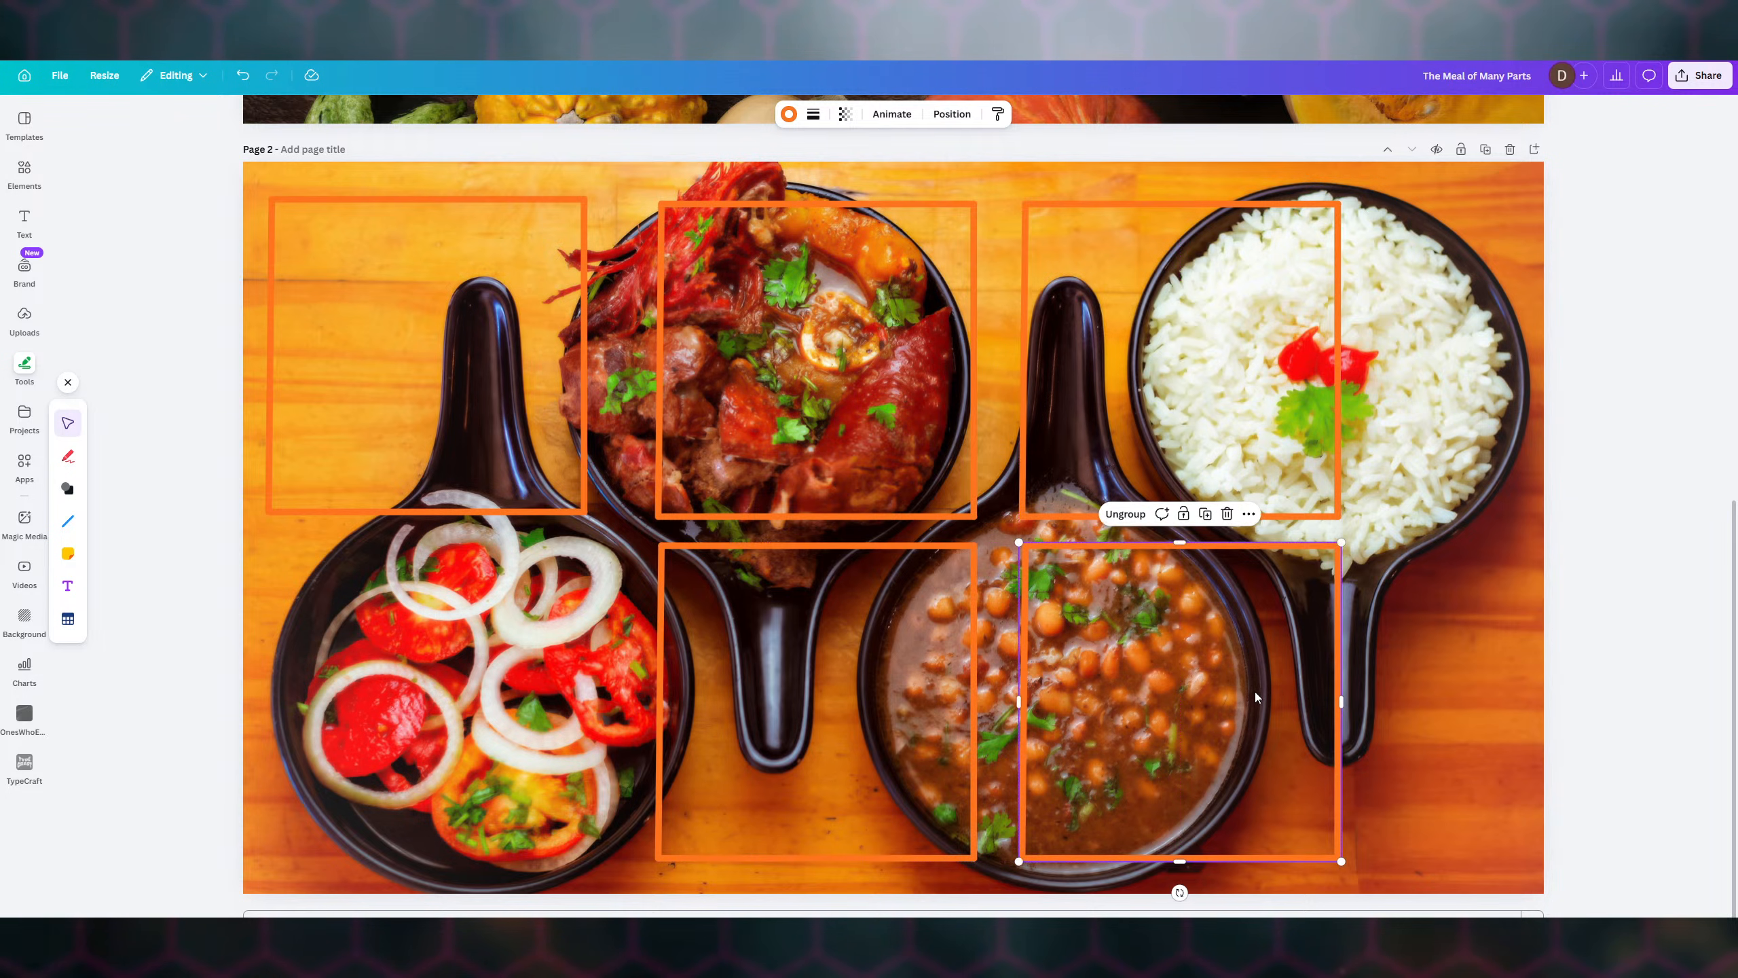
click(1429, 820)
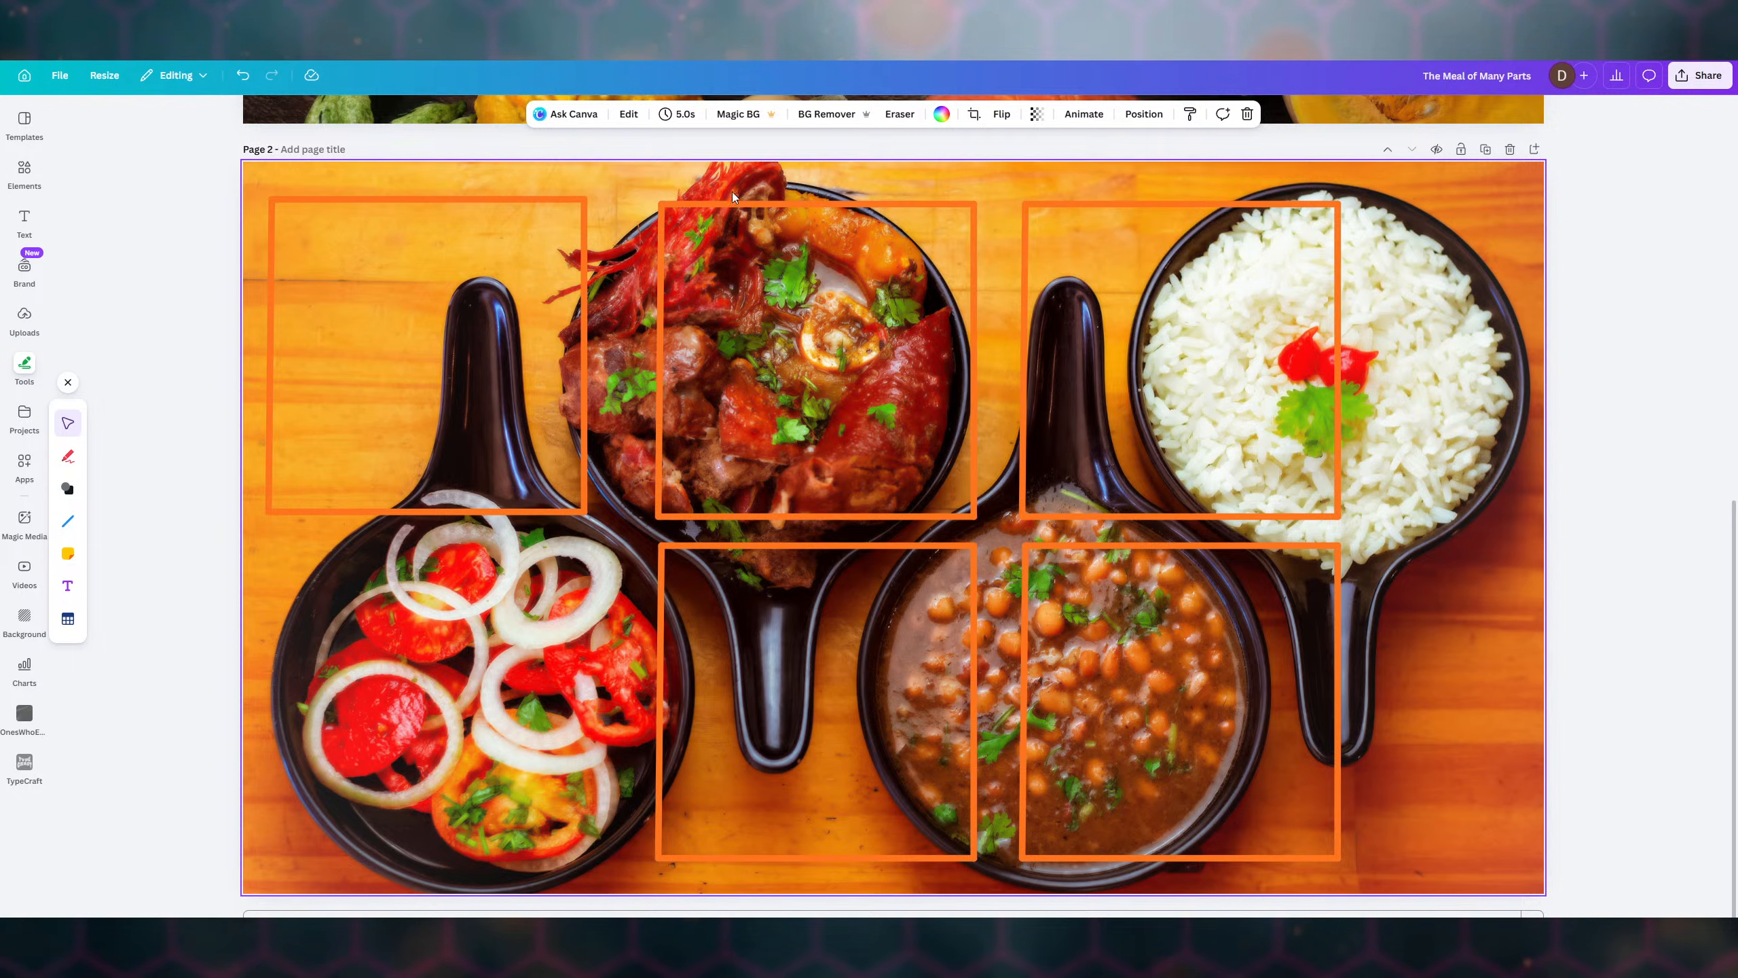
- Group all five orange frames, enlarge the group, and shift it right over the meal photo
drag(257, 174, 1415, 880)
click(736, 168)
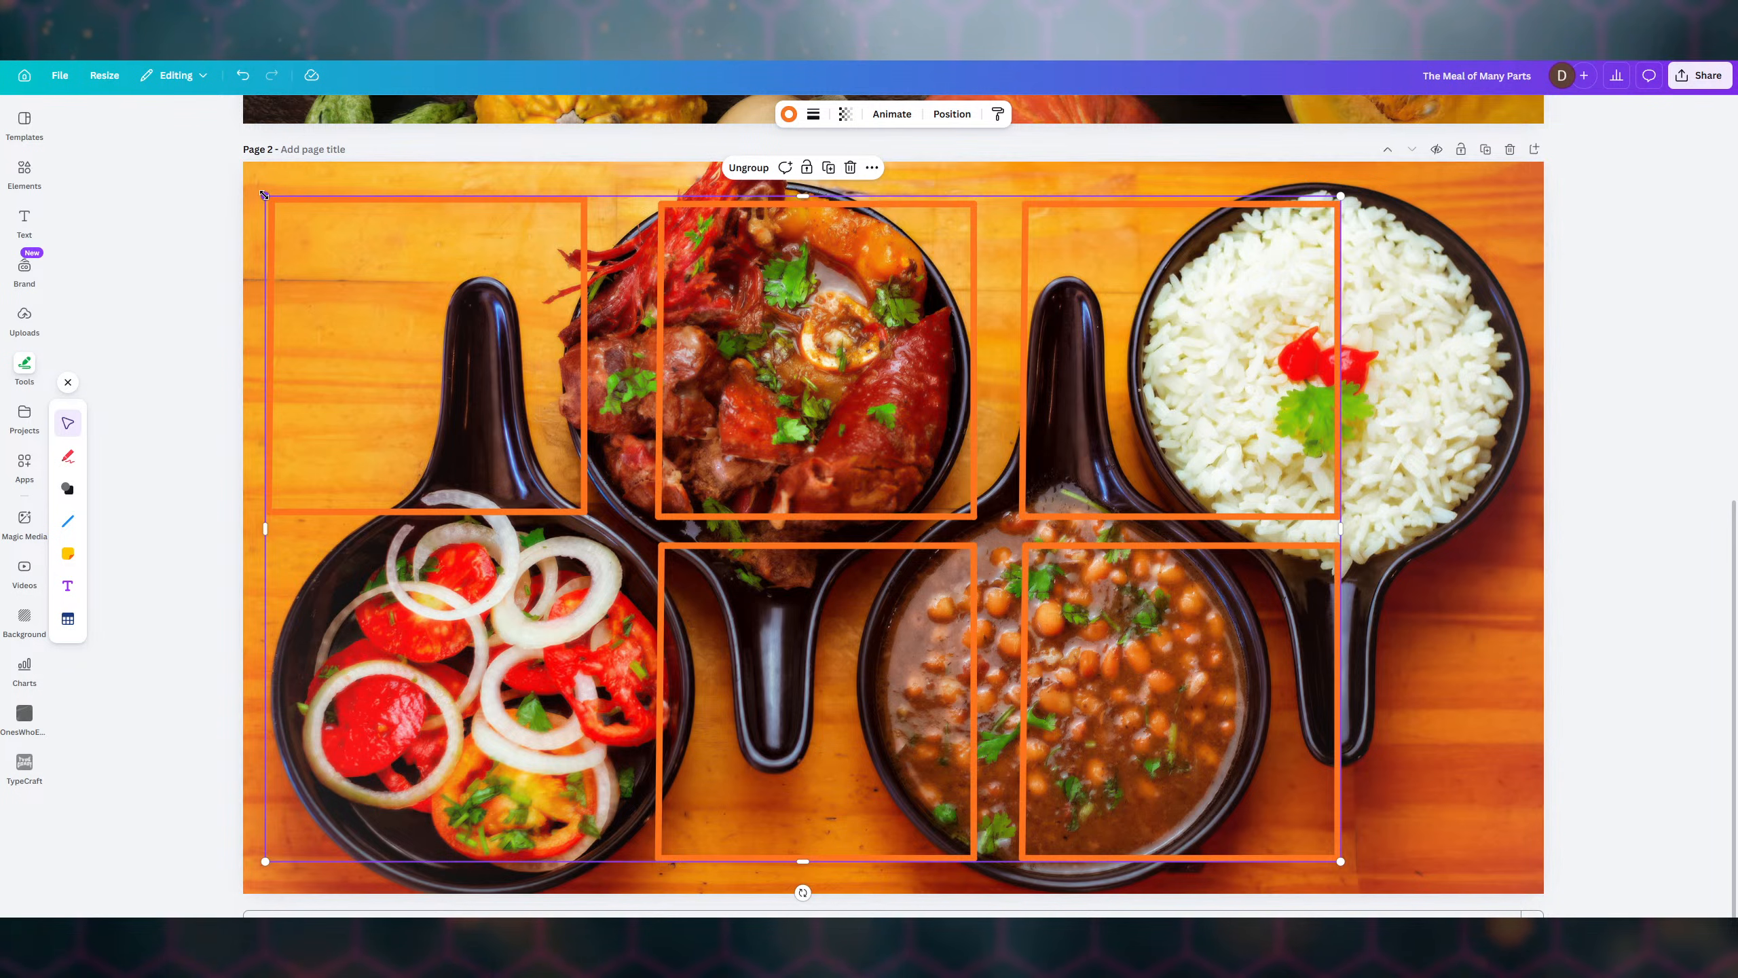
drag(263, 195, 209, 158)
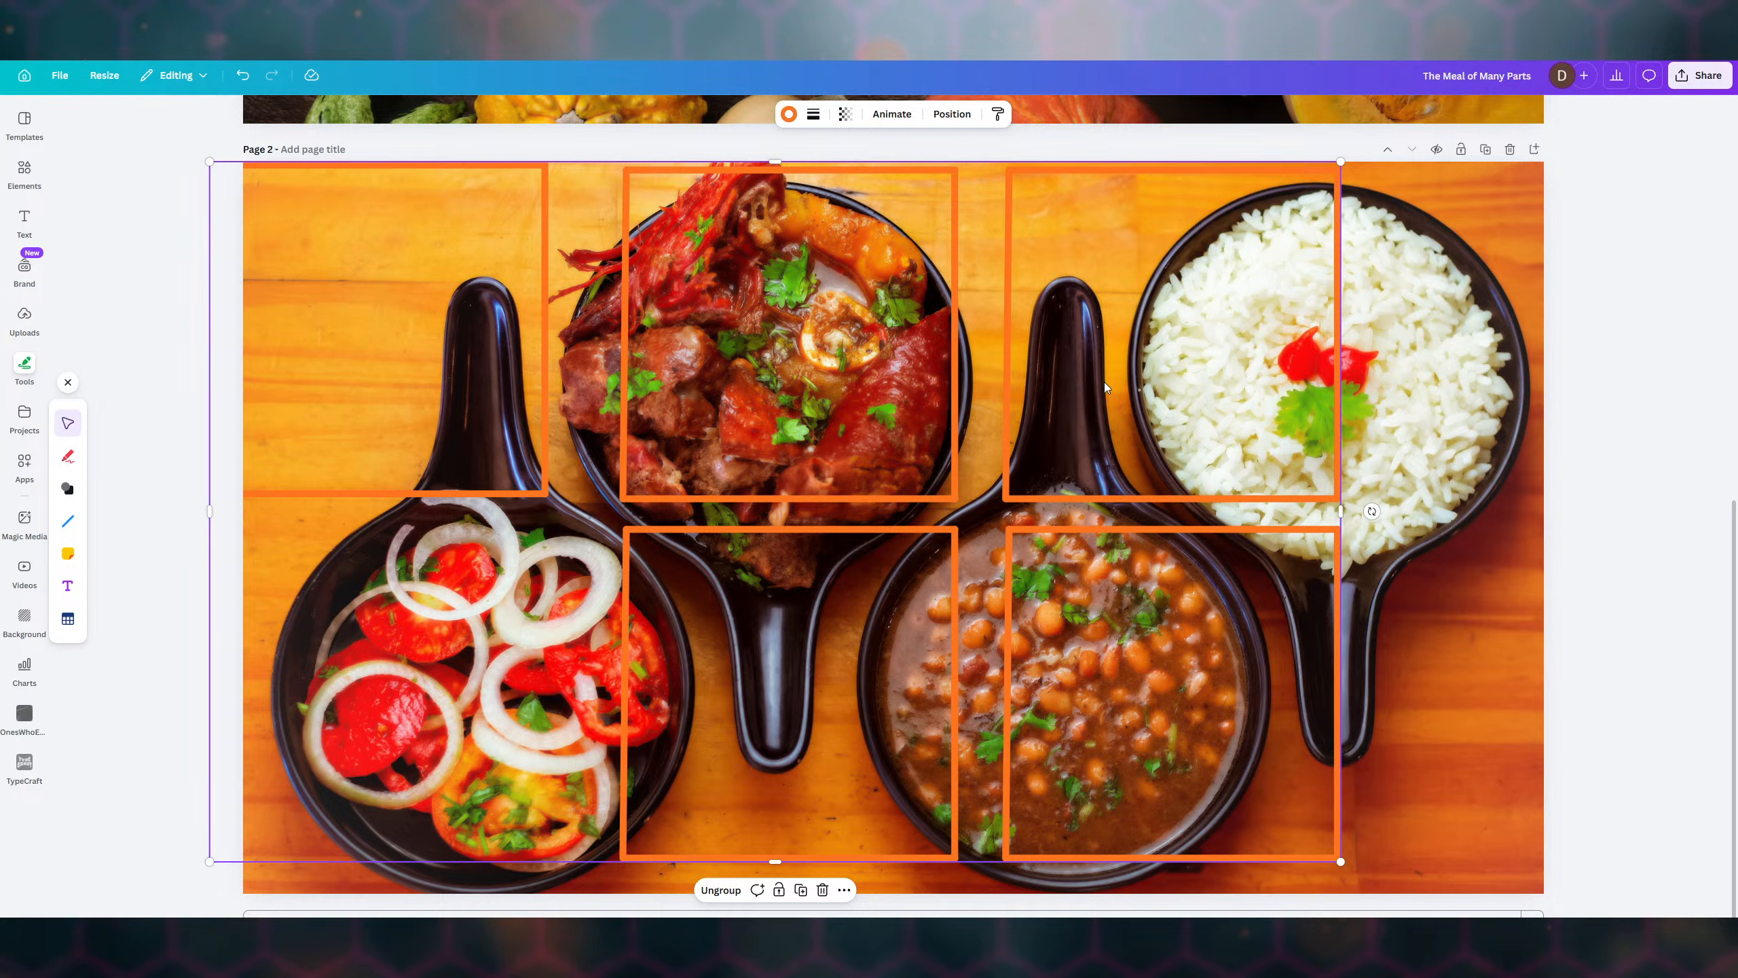
drag(1105, 382, 1229, 395)
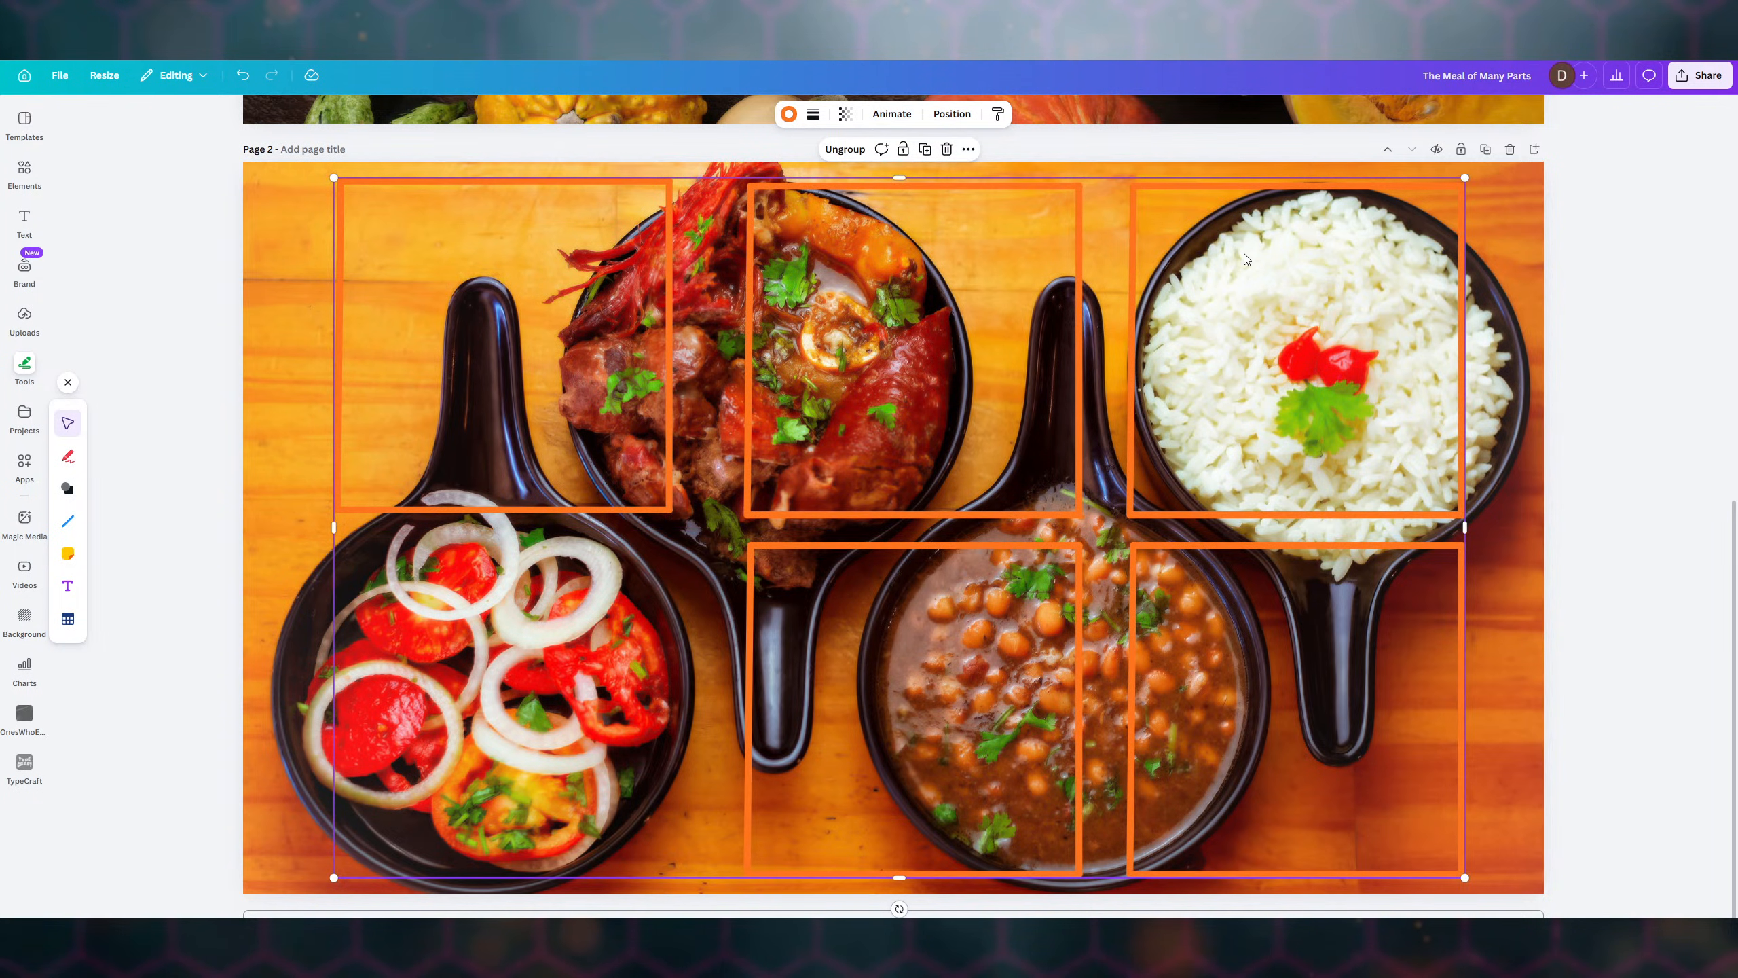
click(951, 113)
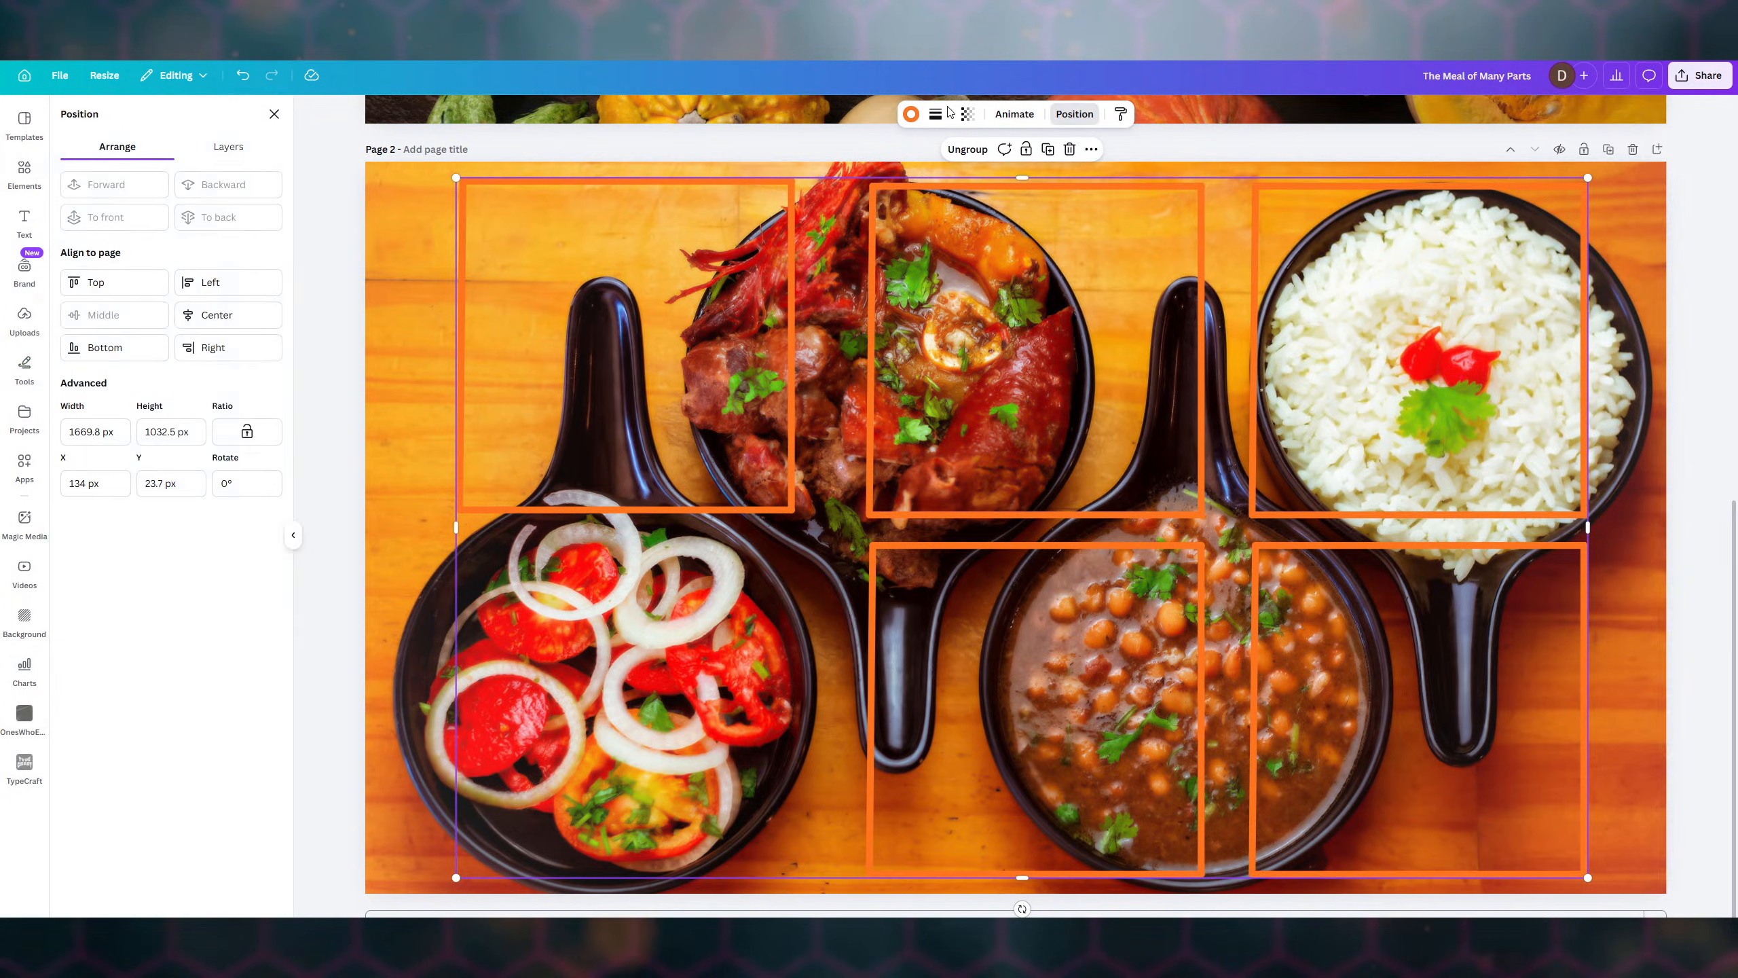
- Centre the frame grid horizontally on the page, then ungroup the frames
click(219, 316)
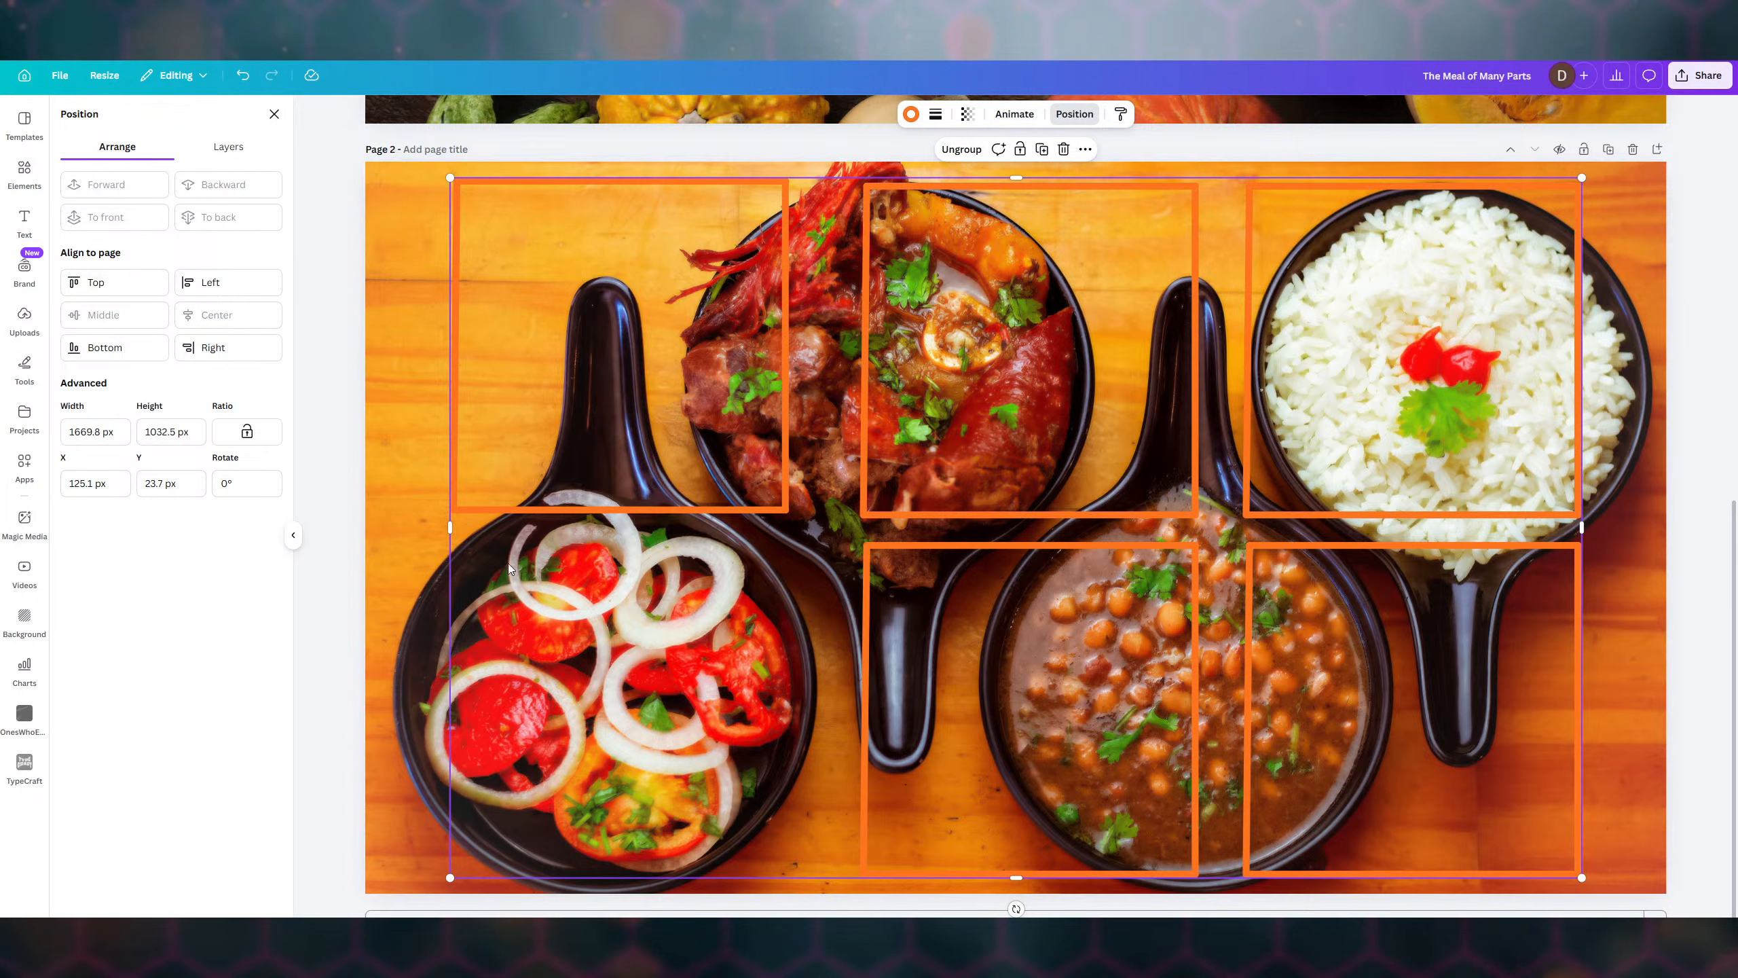
click(410, 478)
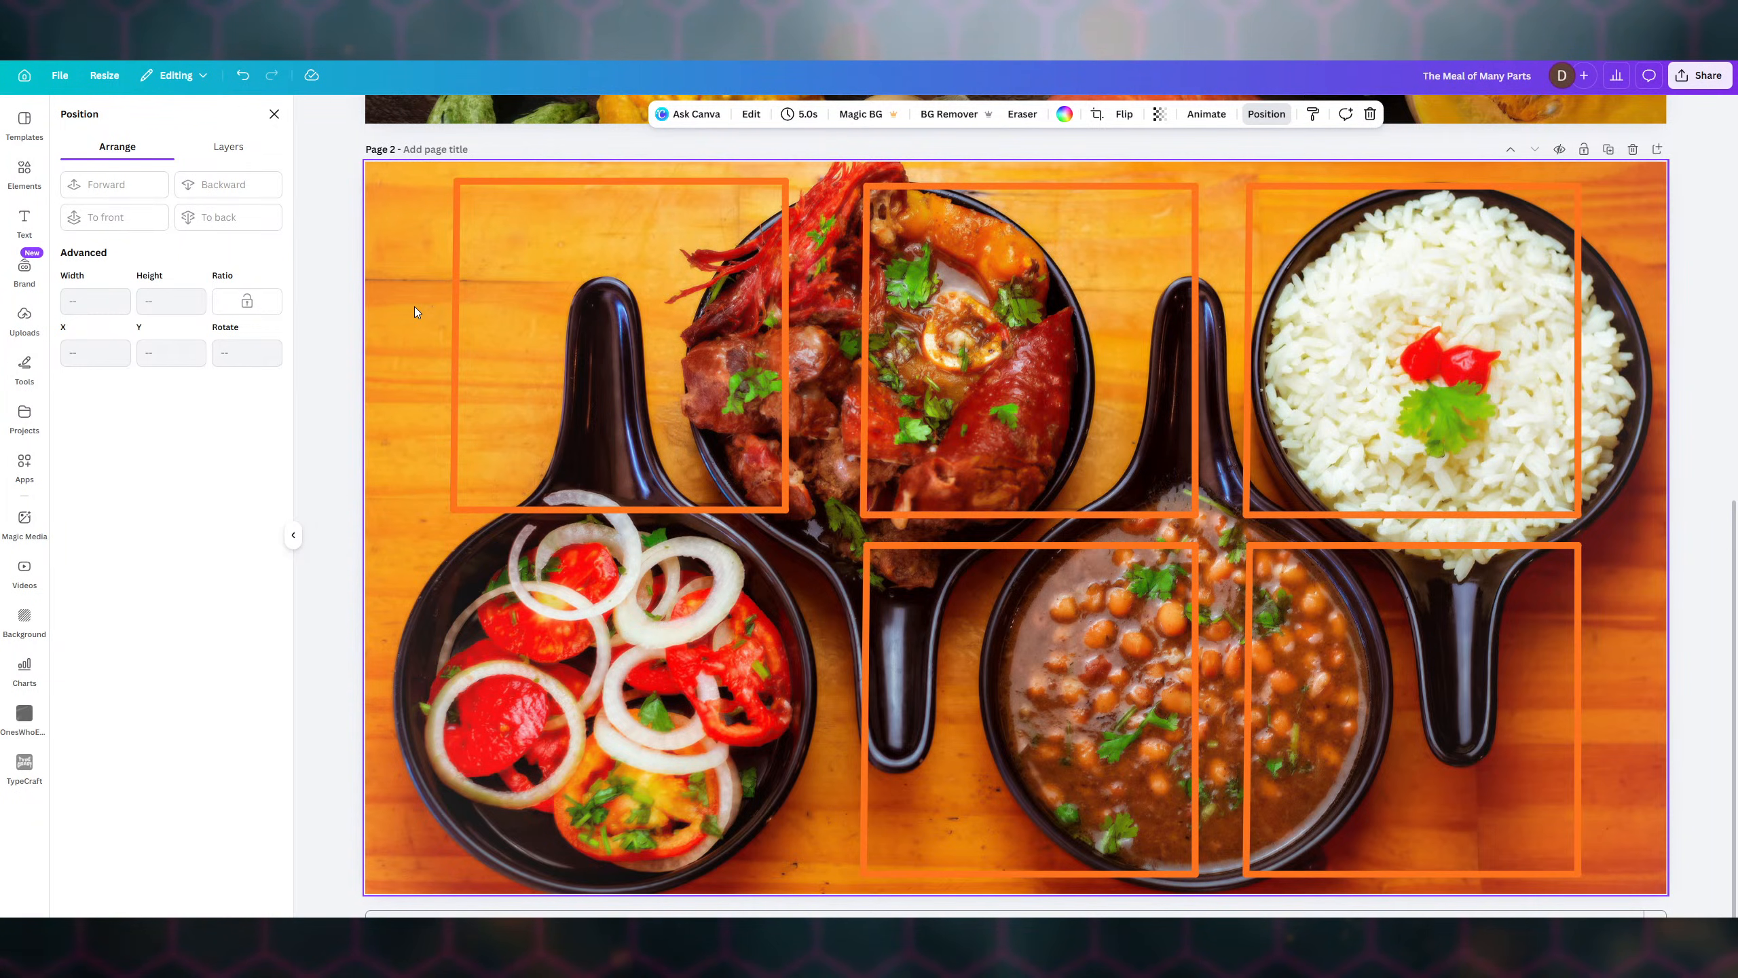
click(560, 315)
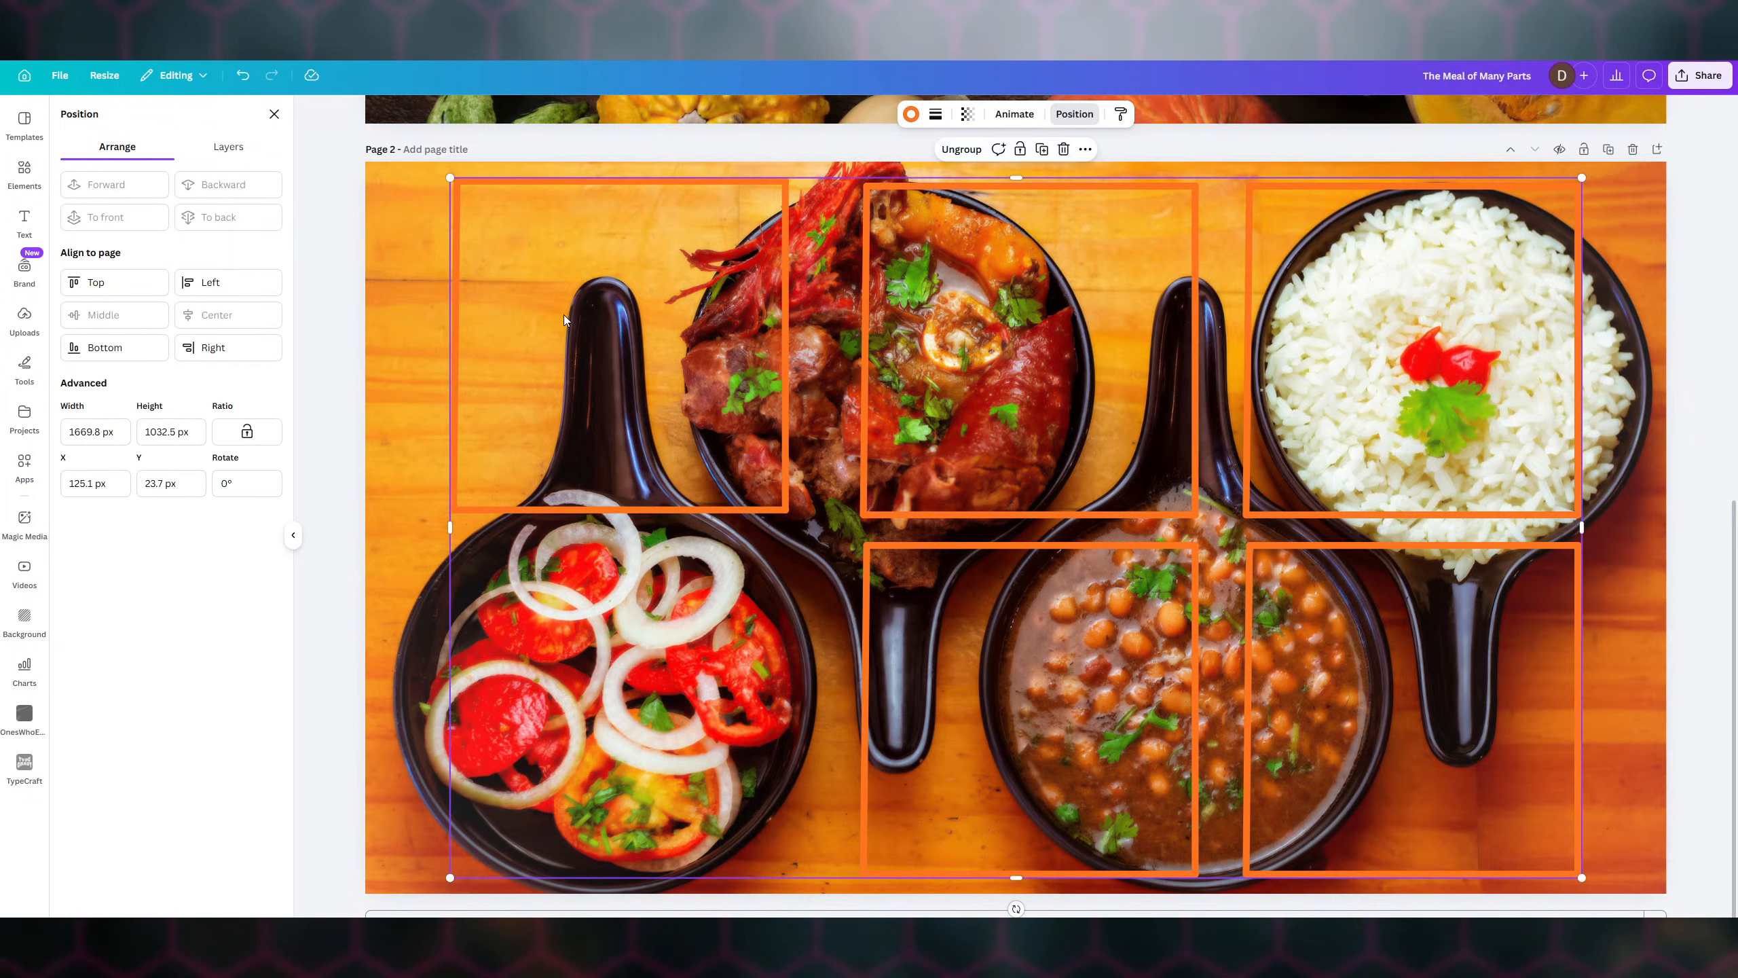
click(970, 157)
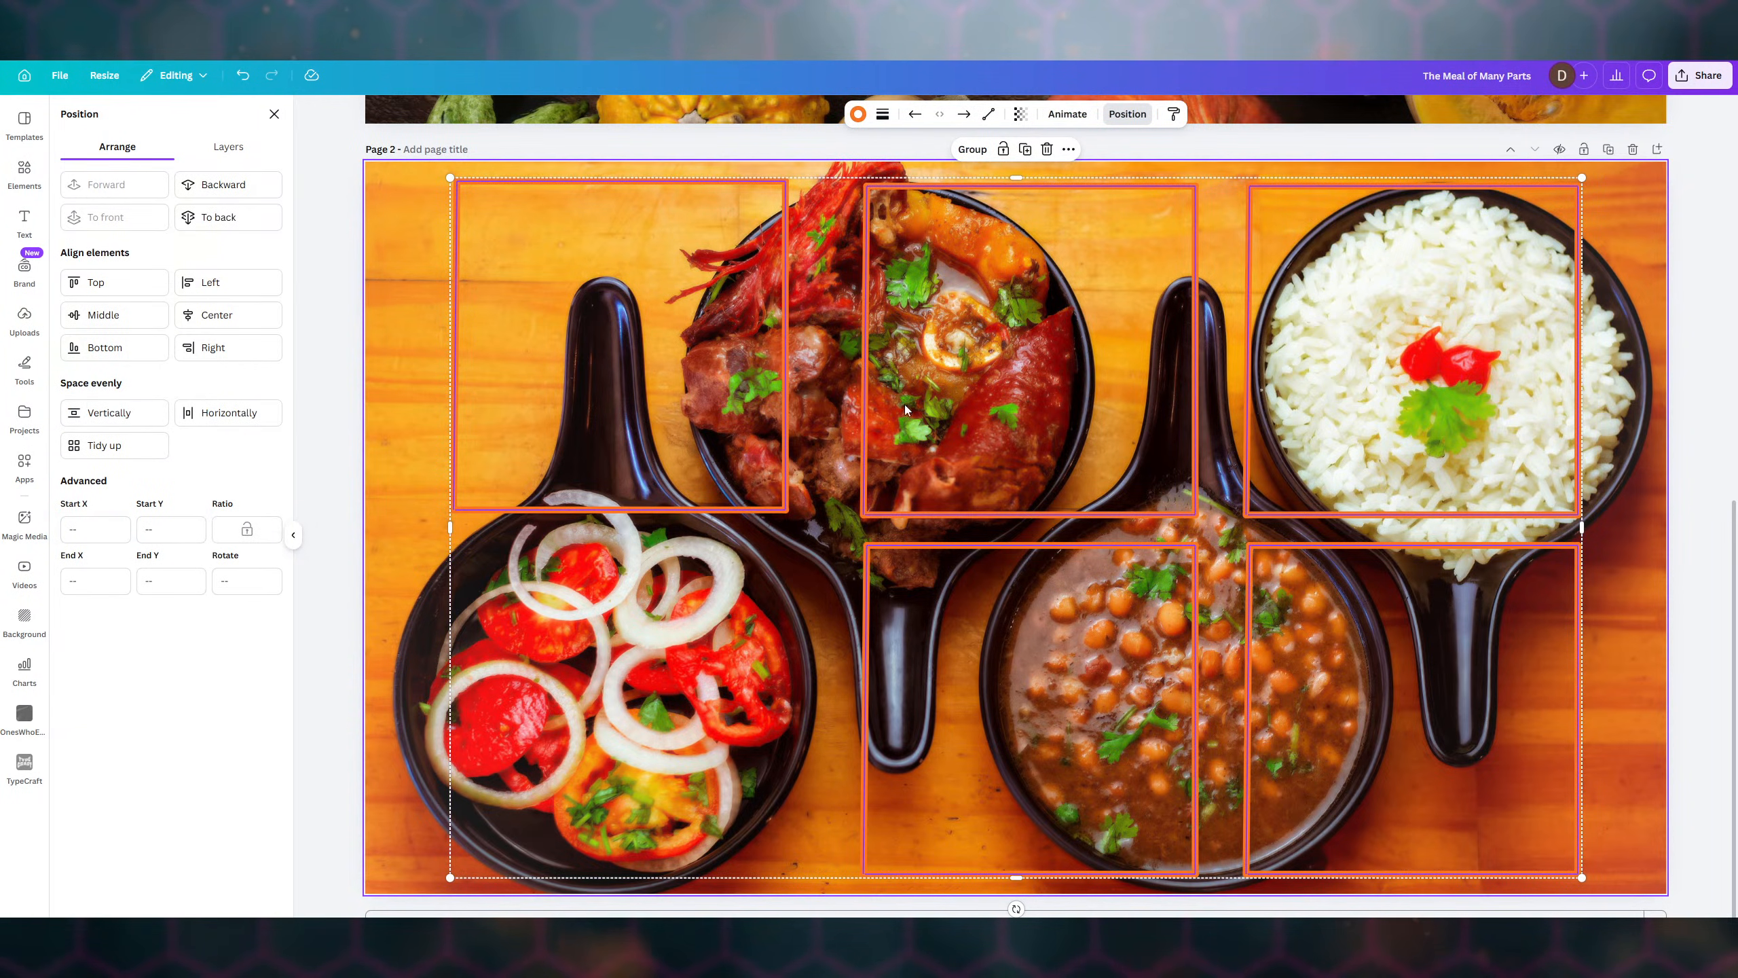
click(403, 257)
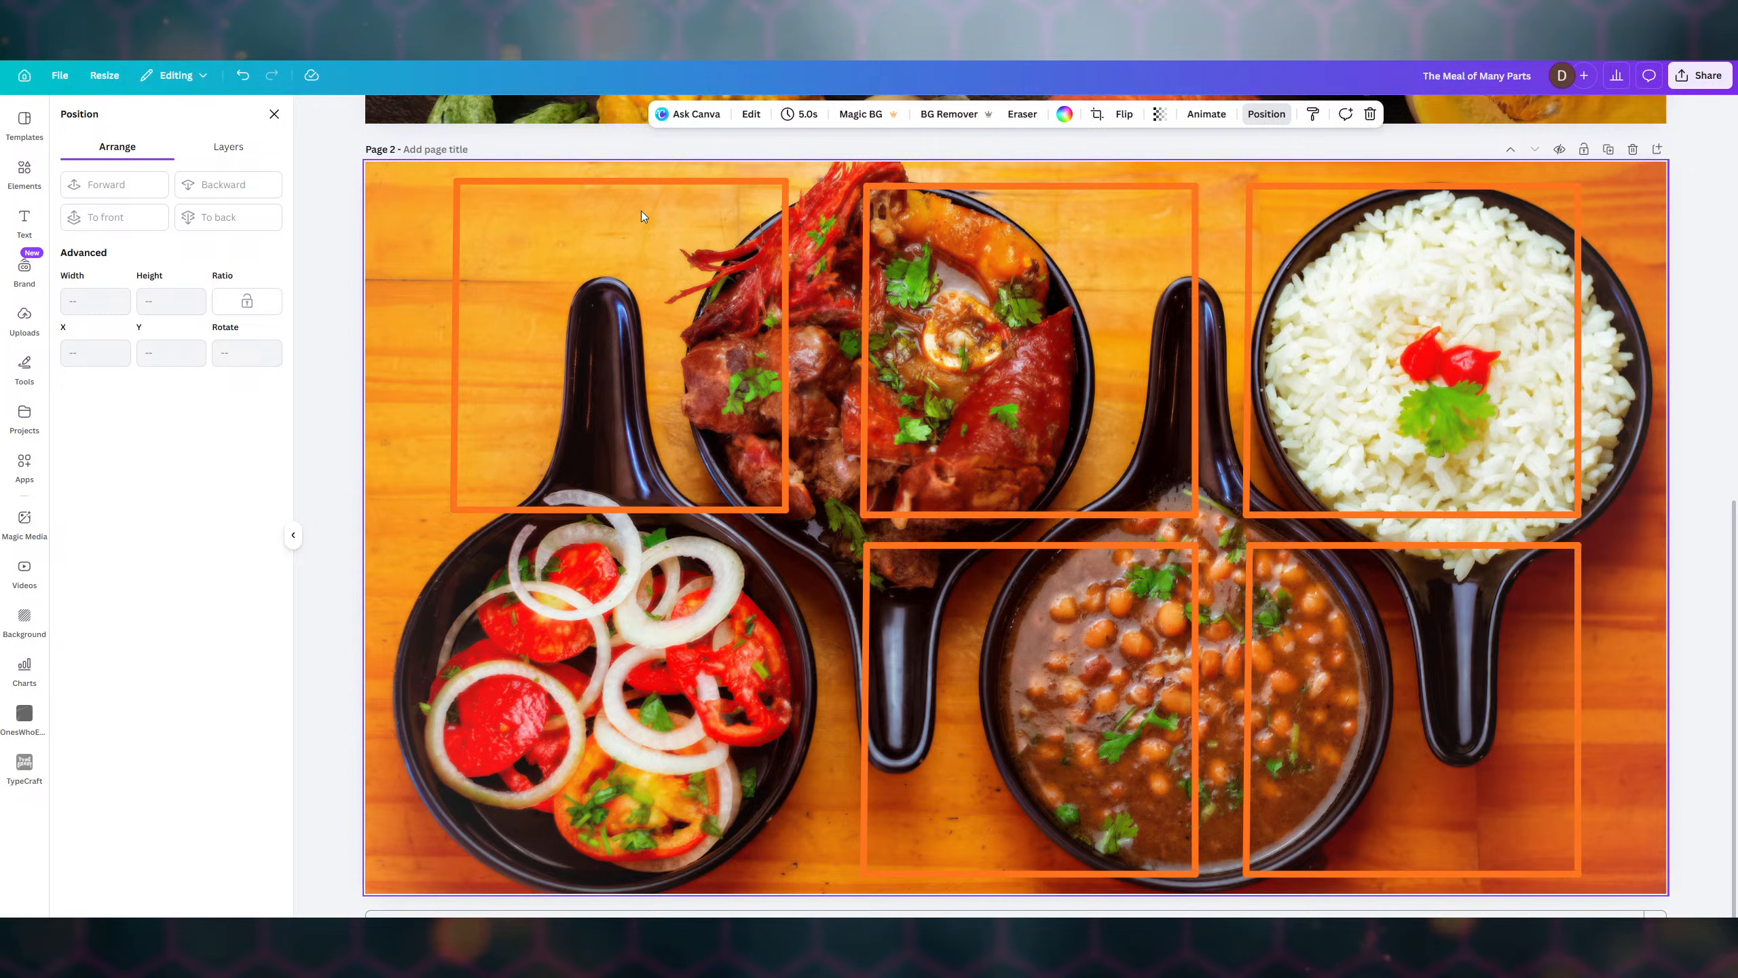
- Group the top-left frame's four lines into one square and add a blank Page 3
click(644, 182)
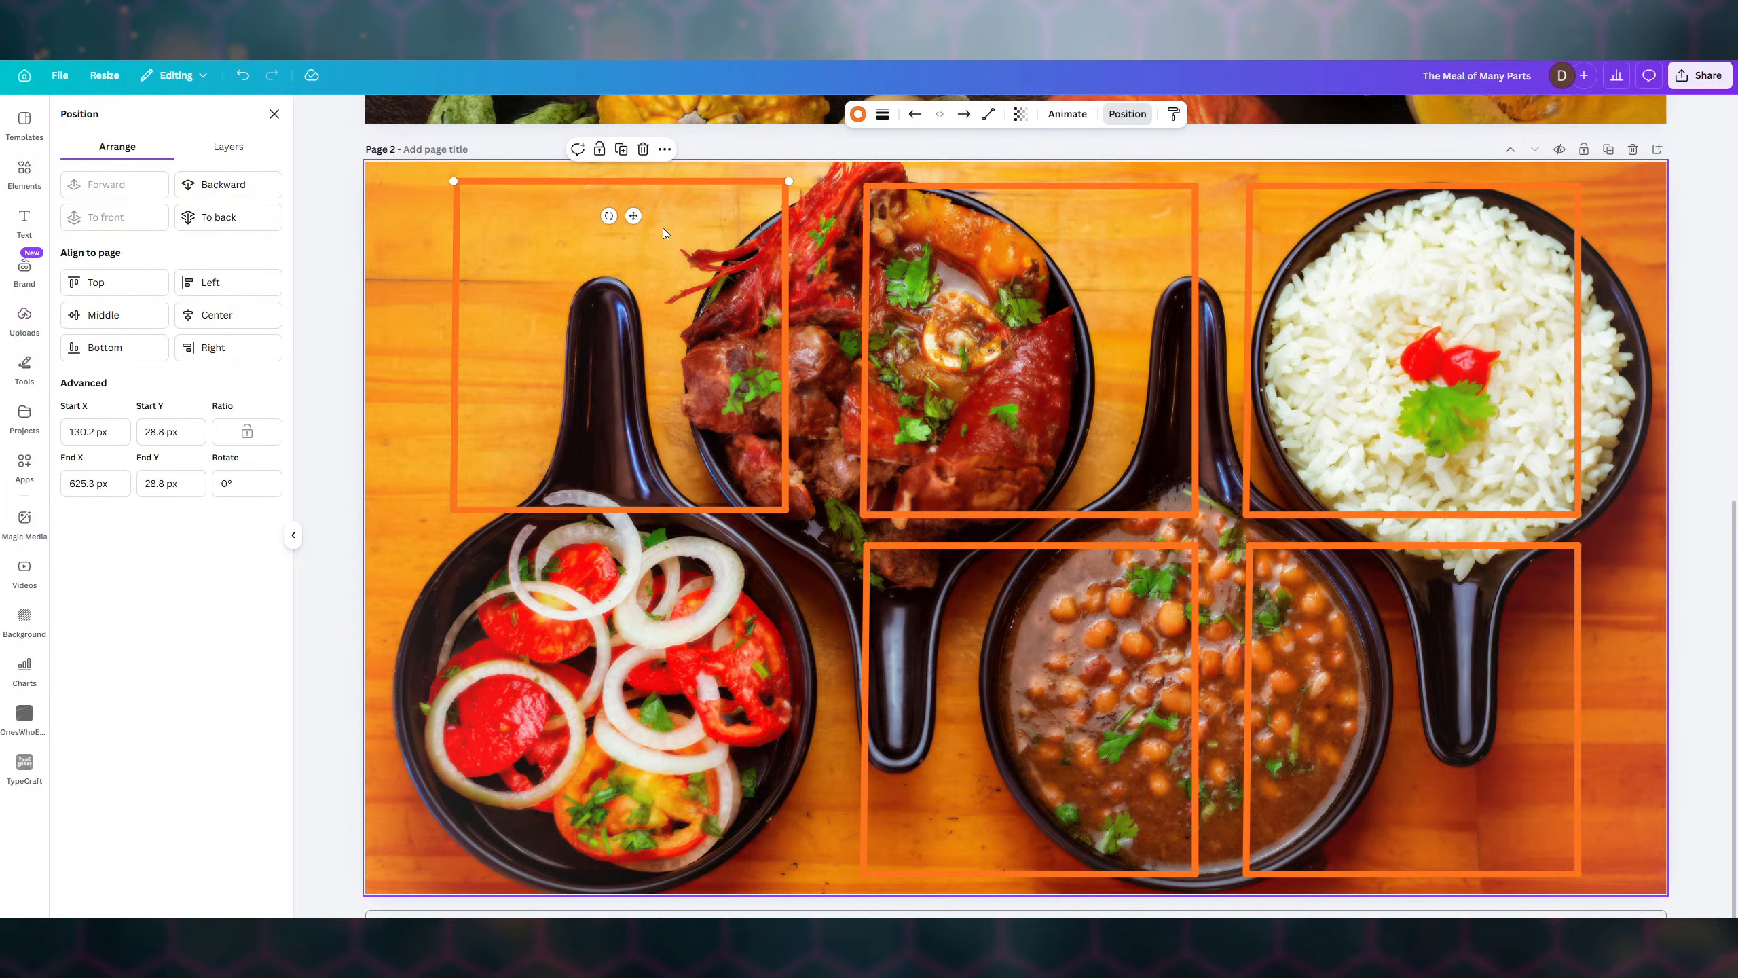
drag(426, 169, 815, 528)
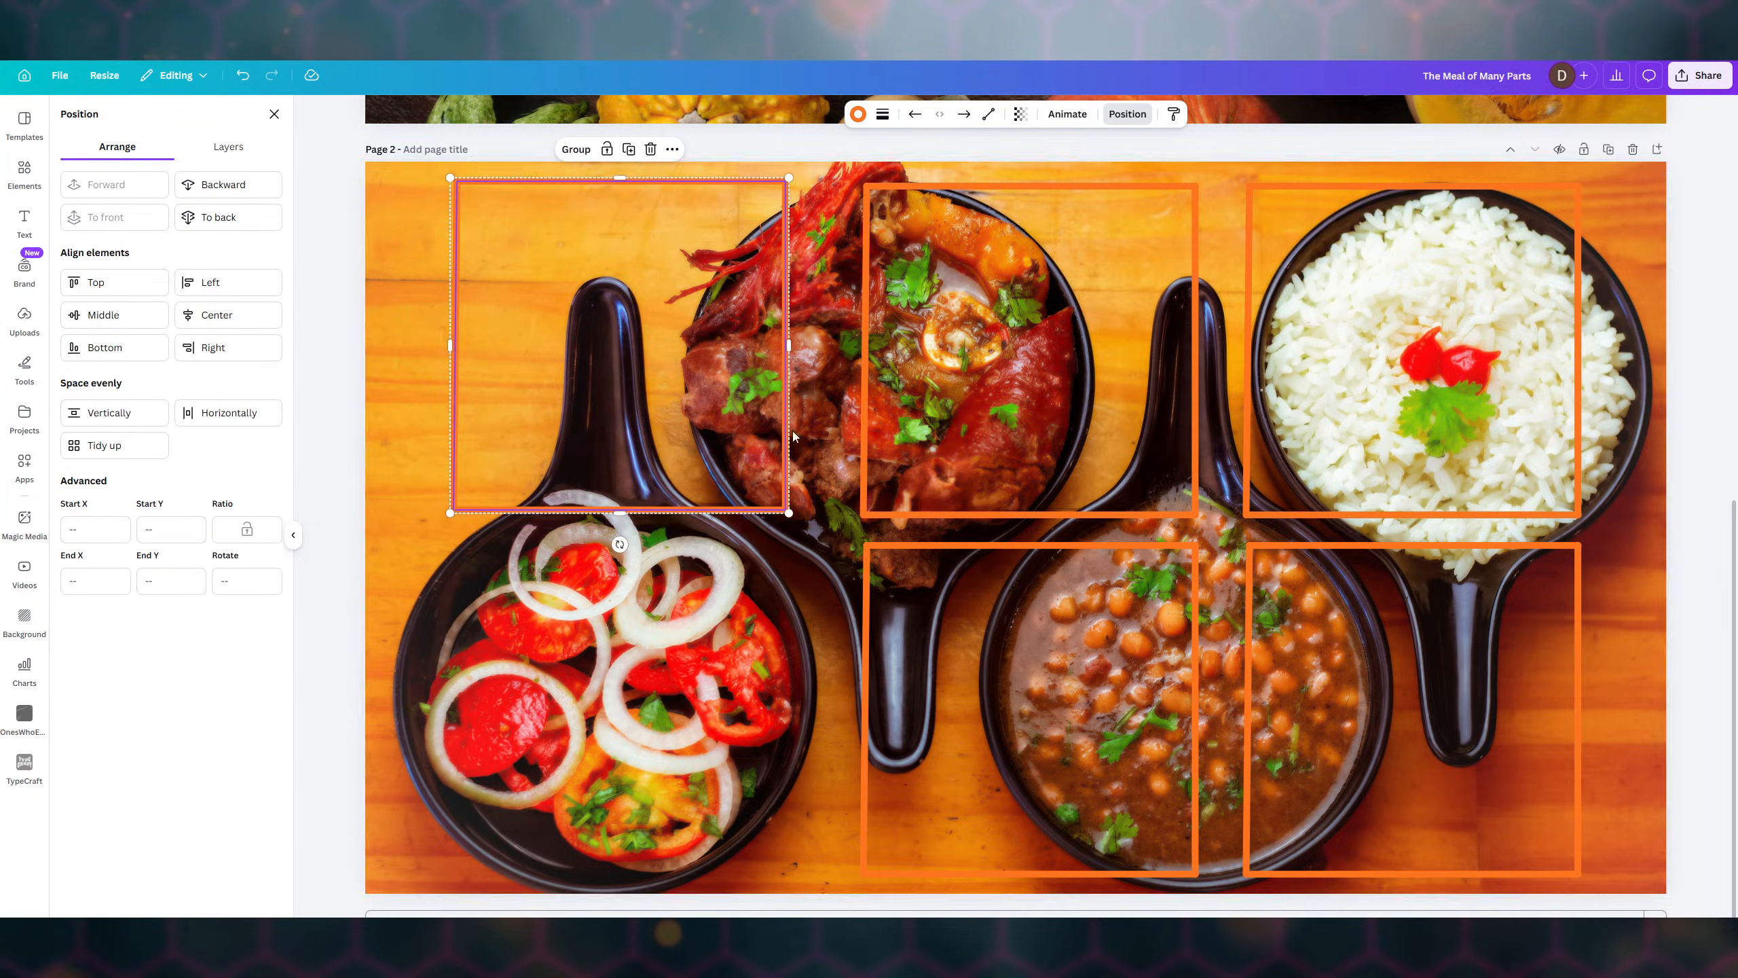
click(575, 151)
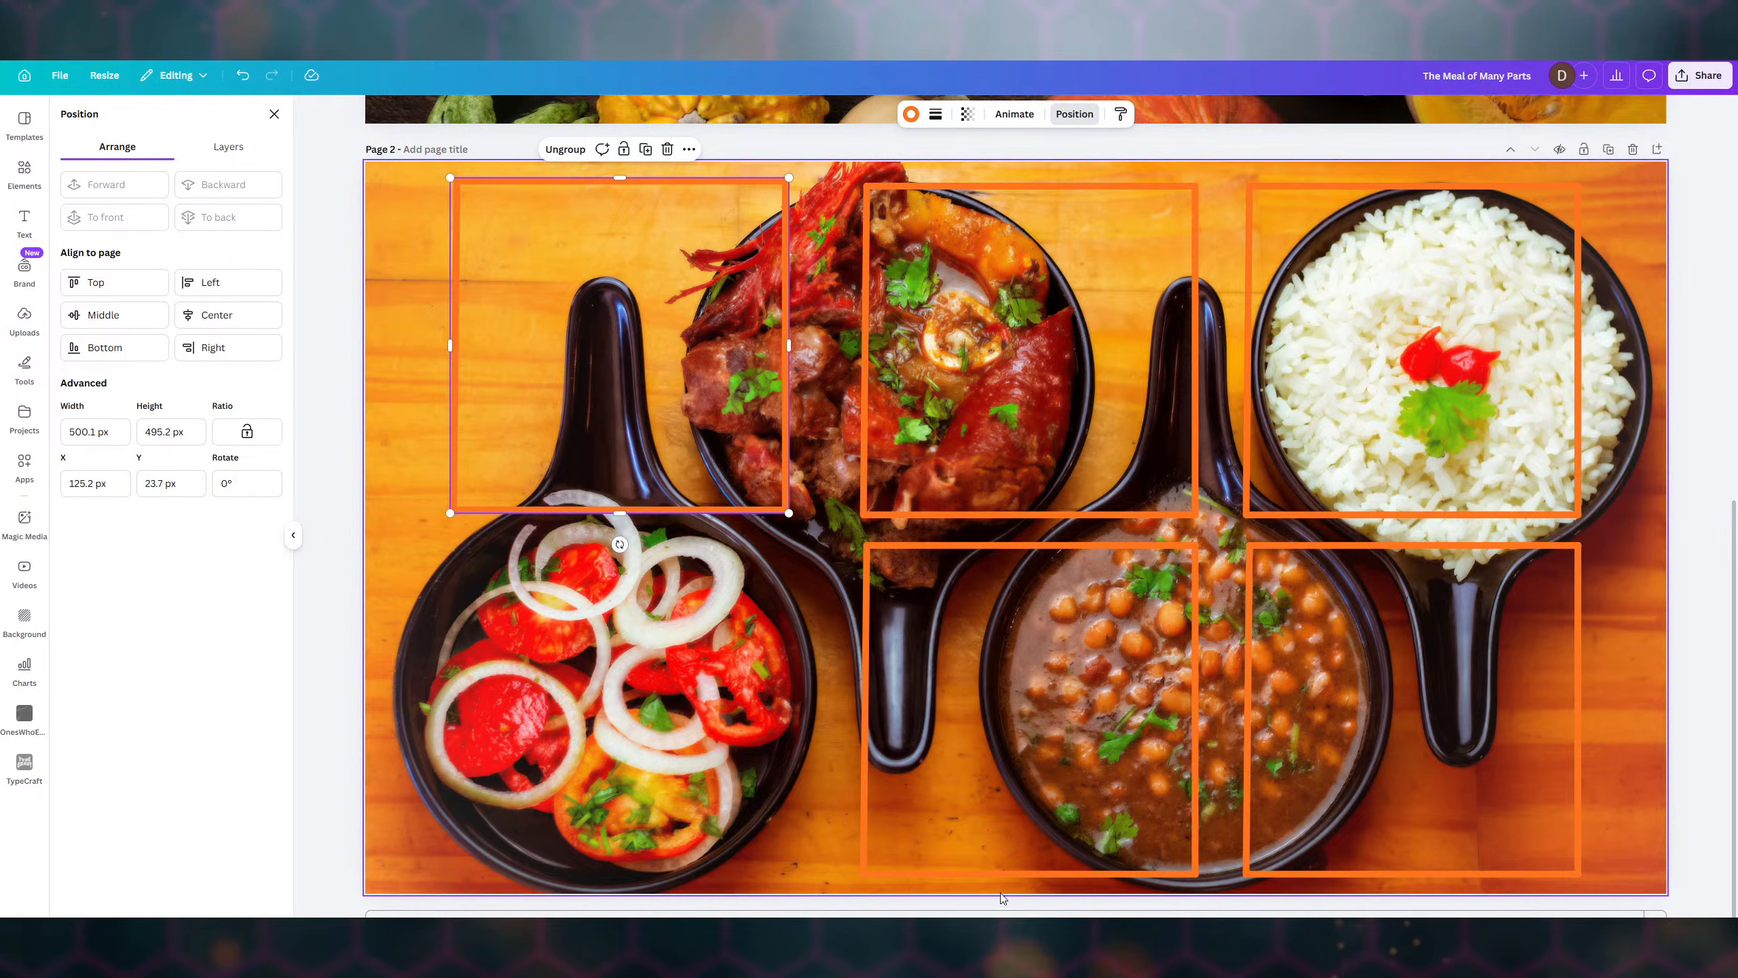
click(1005, 913)
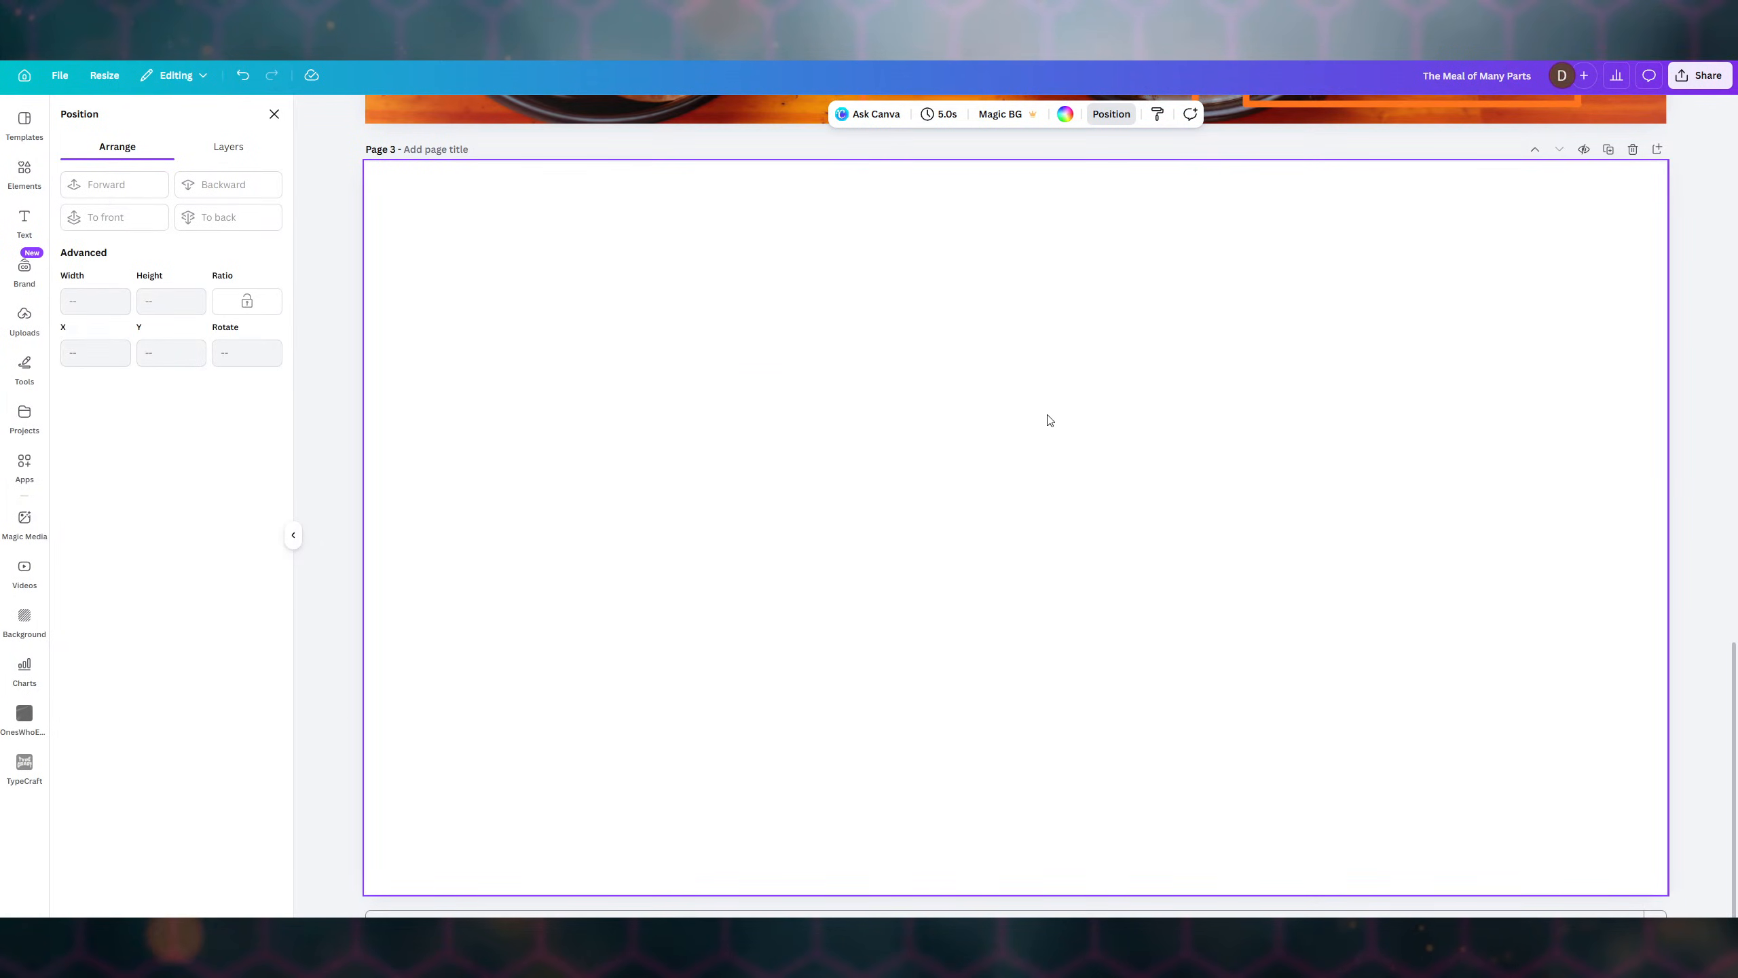
- Paste a copy of the orange square frame onto the top-left of Page 3
key(ctrl+v)
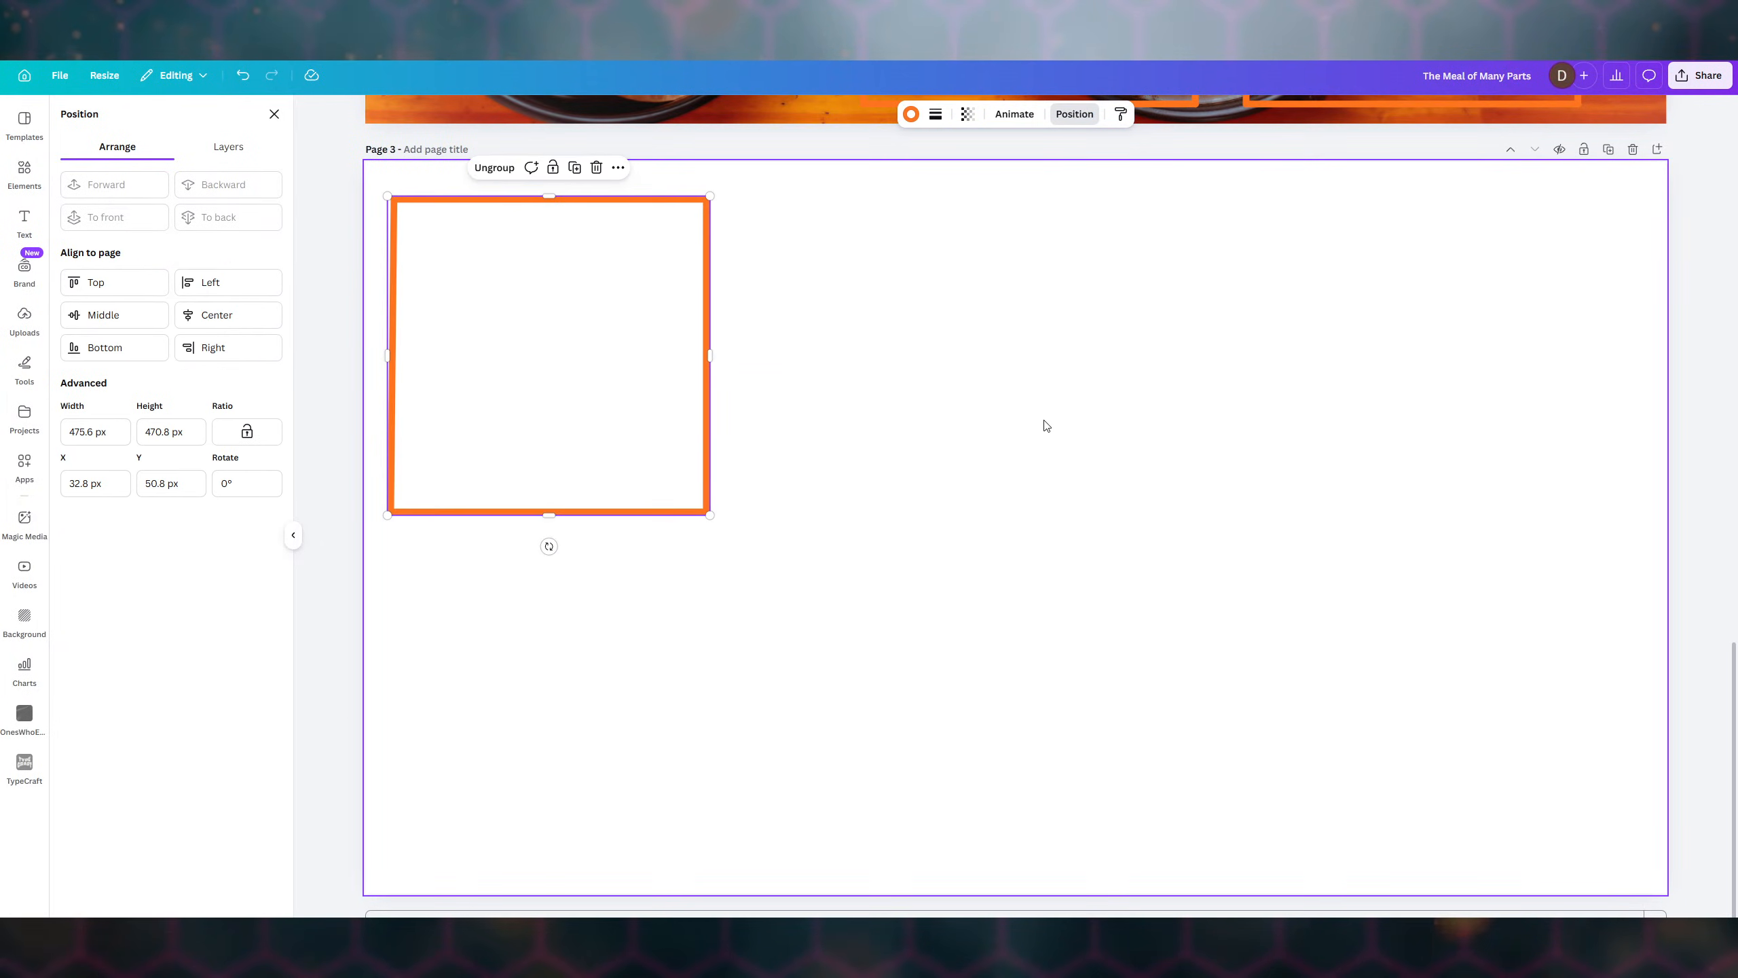
click(975, 444)
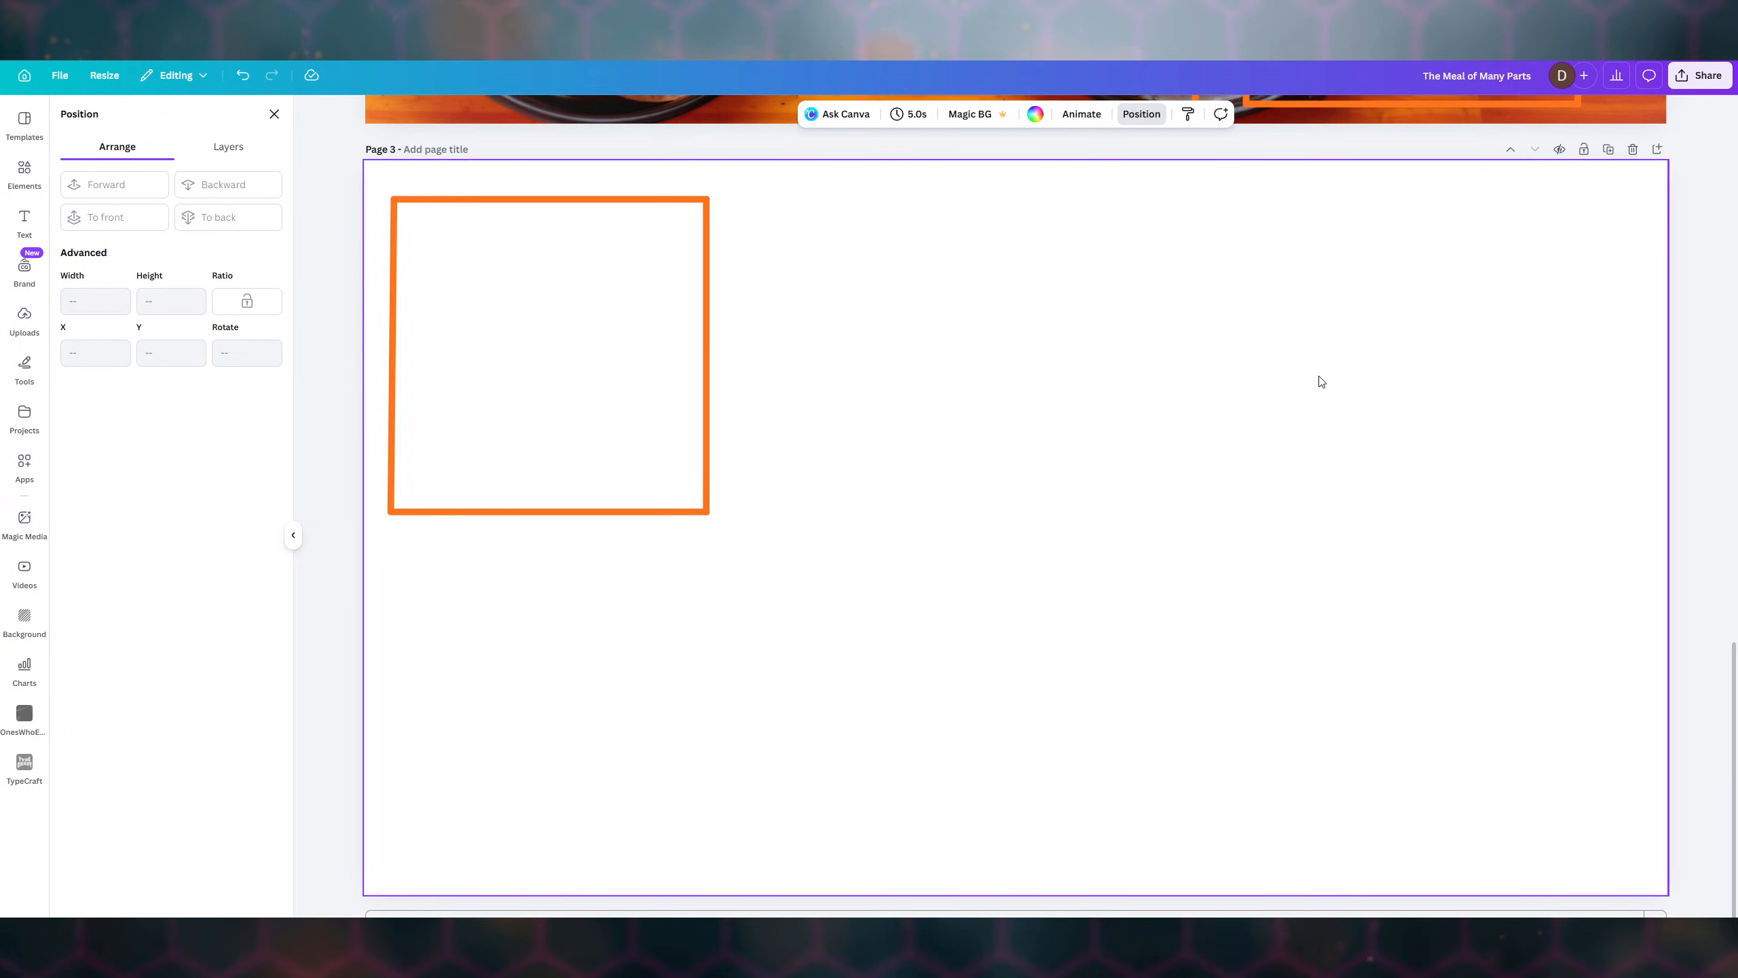
click(1700, 75)
- Set the download to PNG with all three pages selected
click(1504, 357)
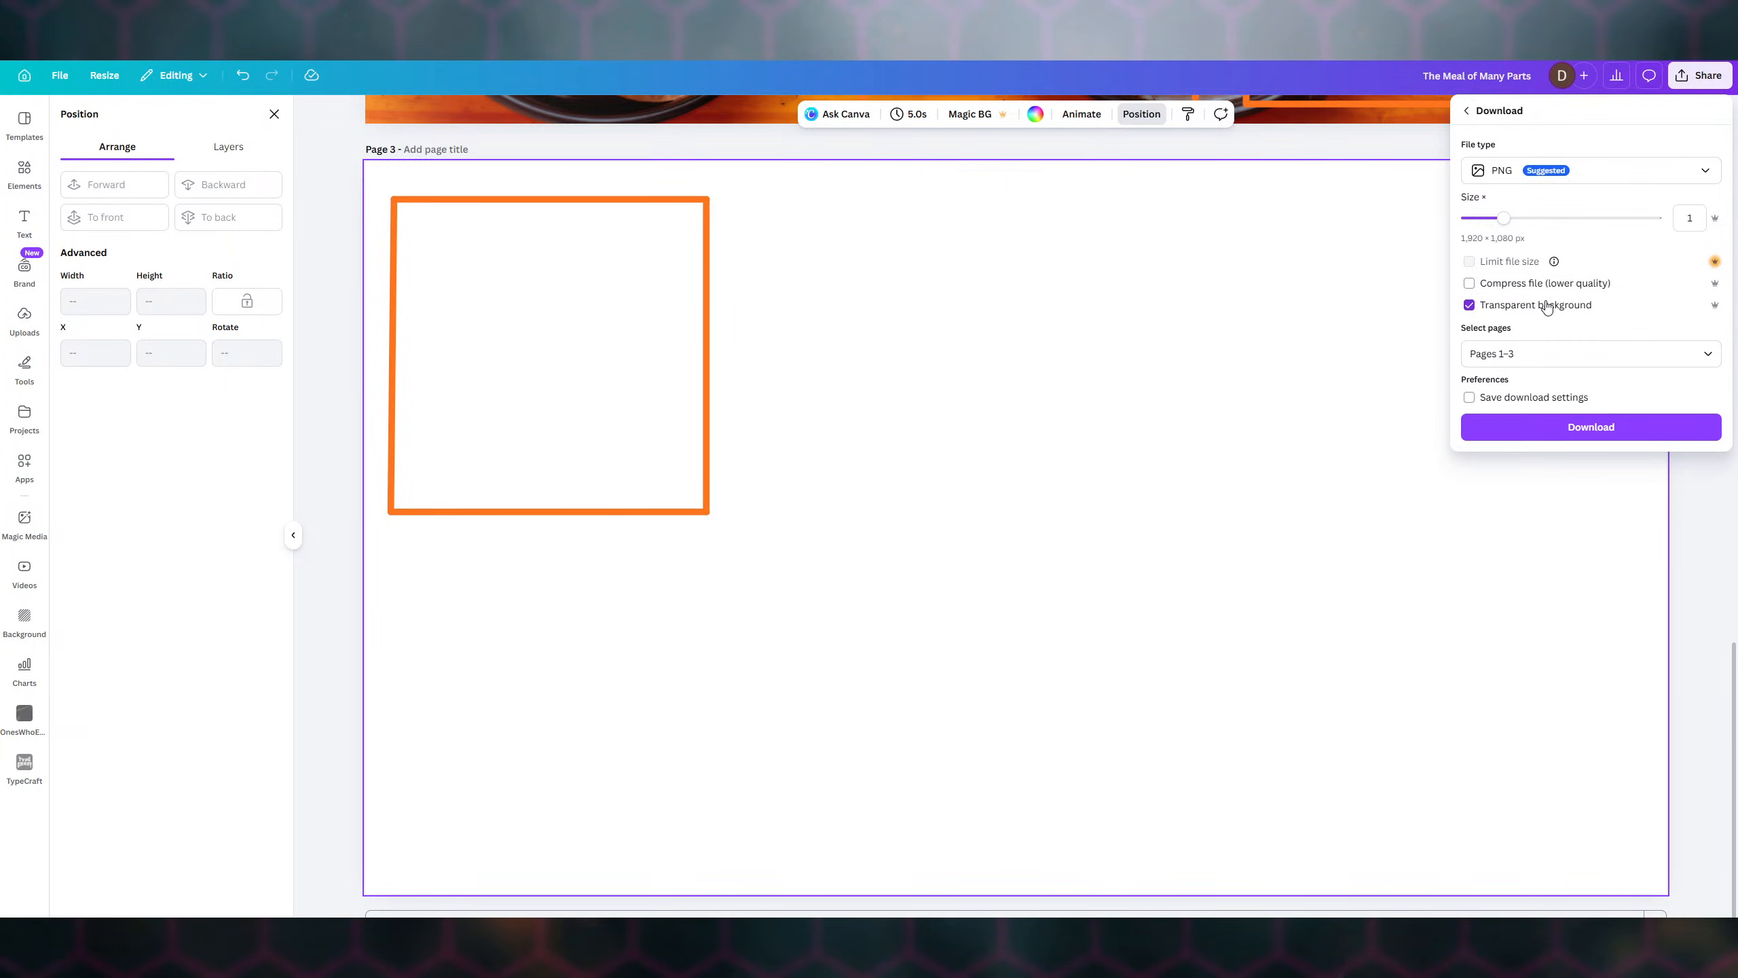
click(1544, 353)
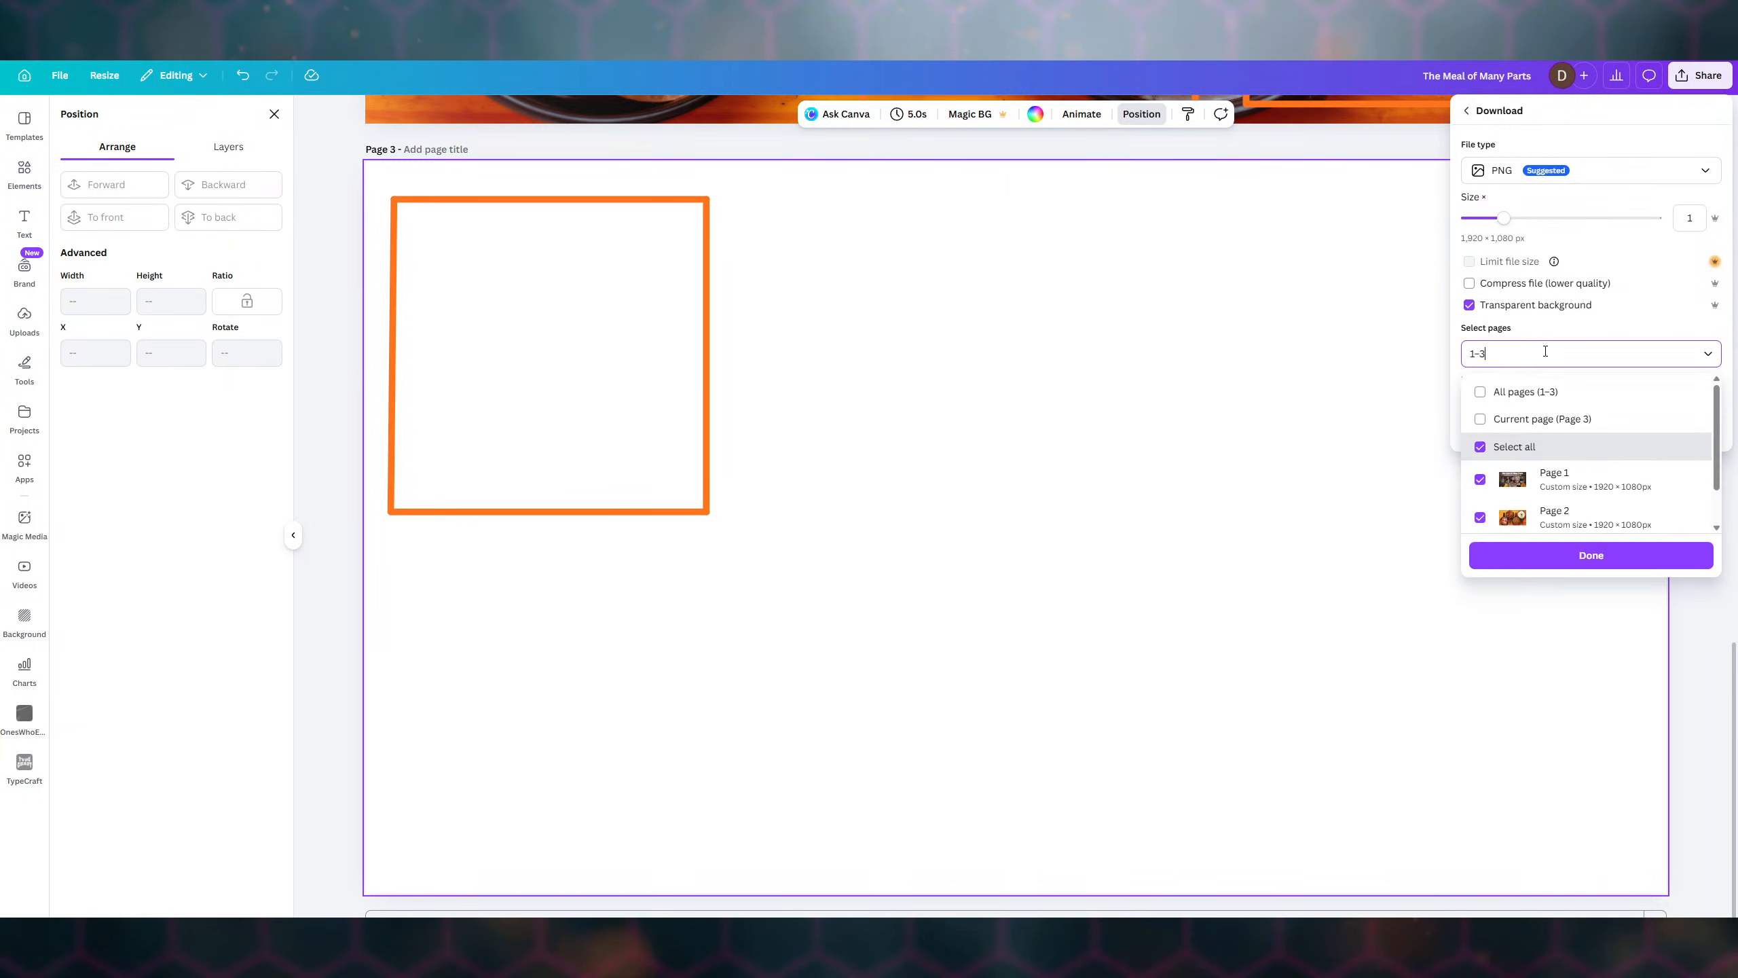
click(1513, 420)
click(1327, 373)
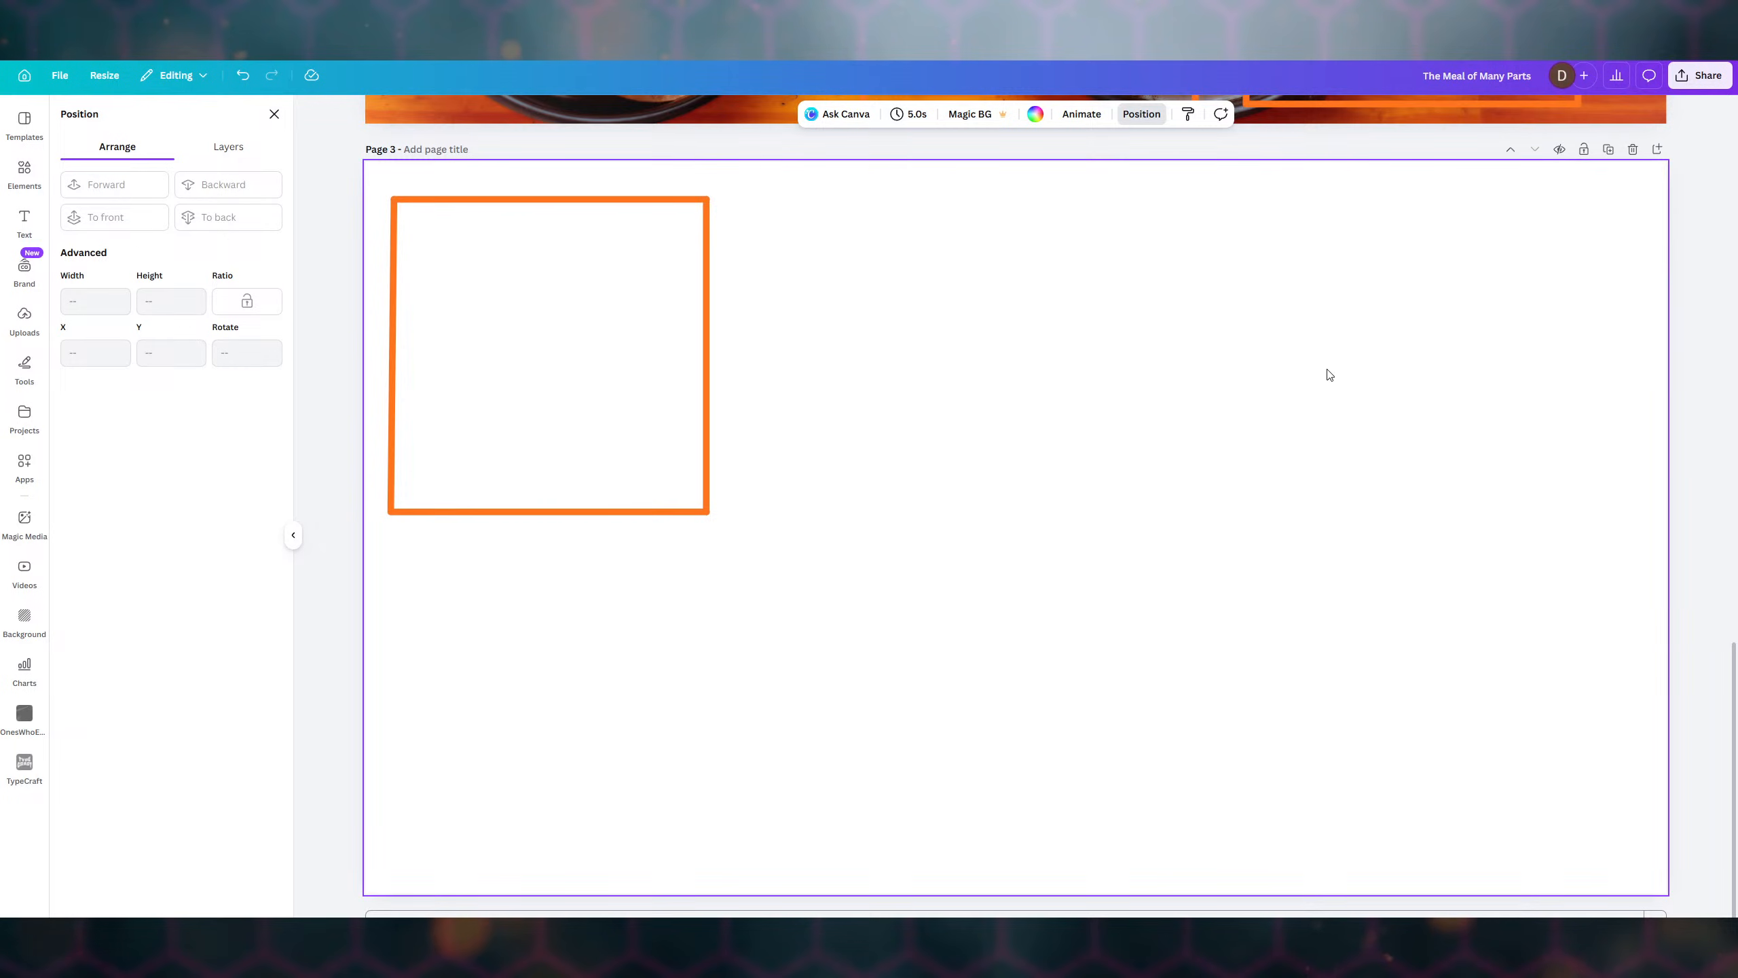
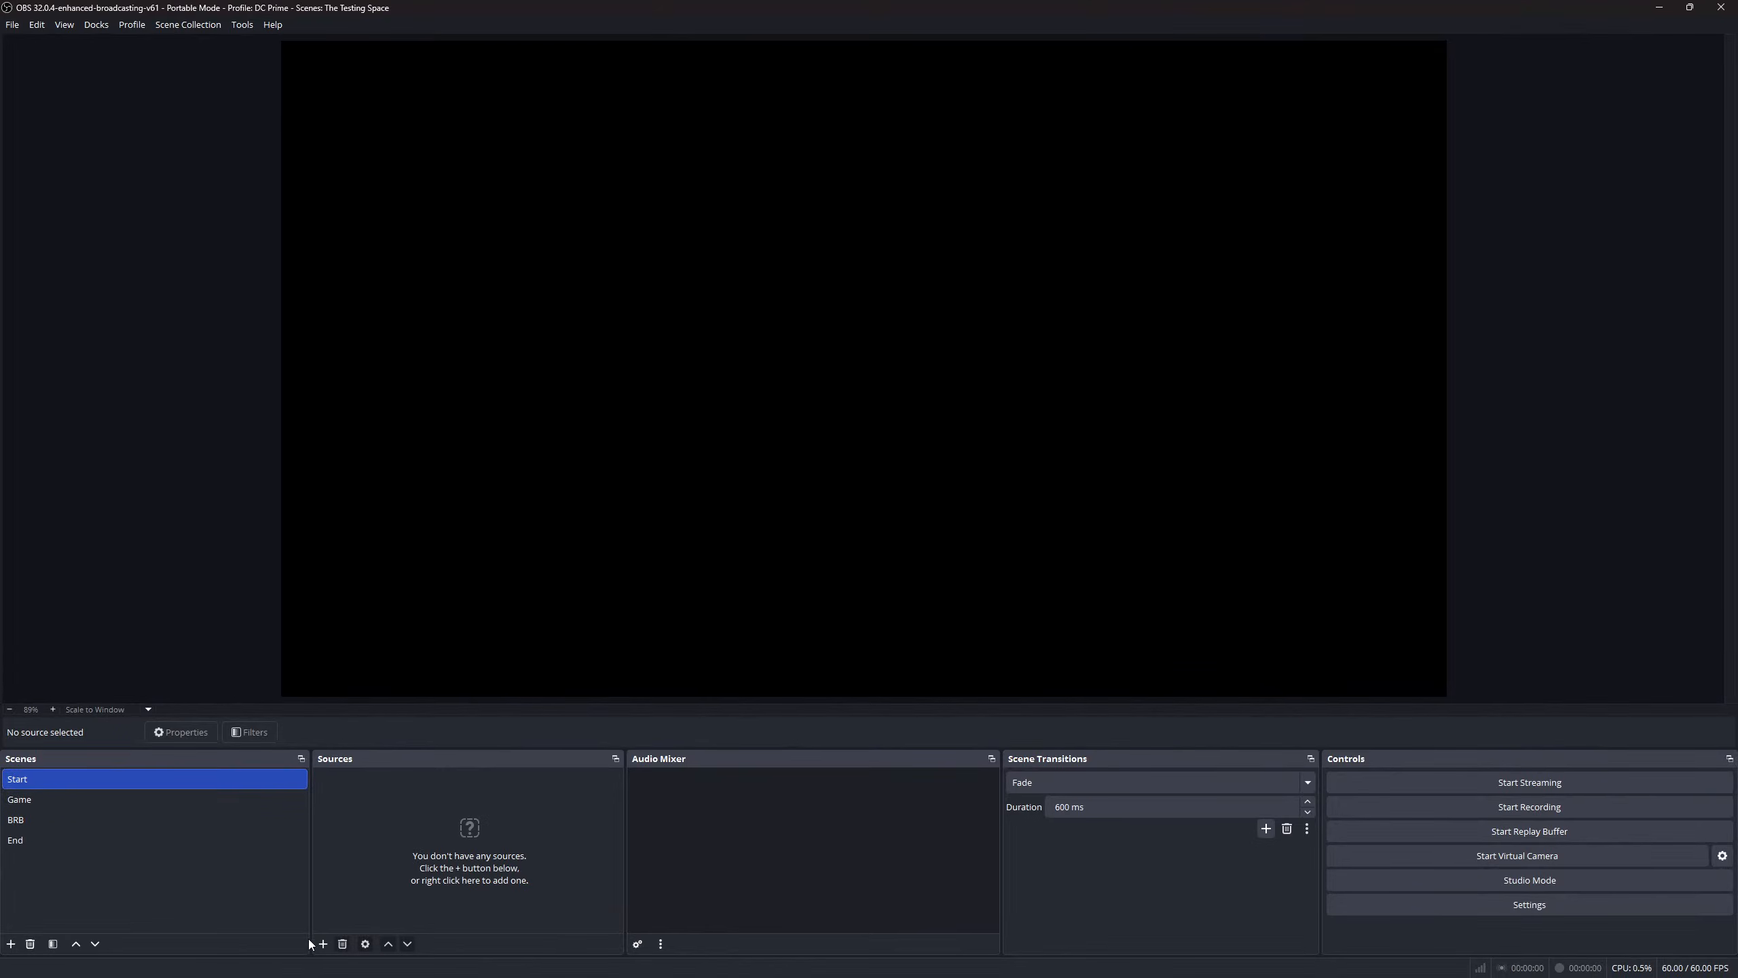
- Add a Flier image source using The Meal of Many Parts Flier 1.png, then switch to the Game scene
click(322, 944)
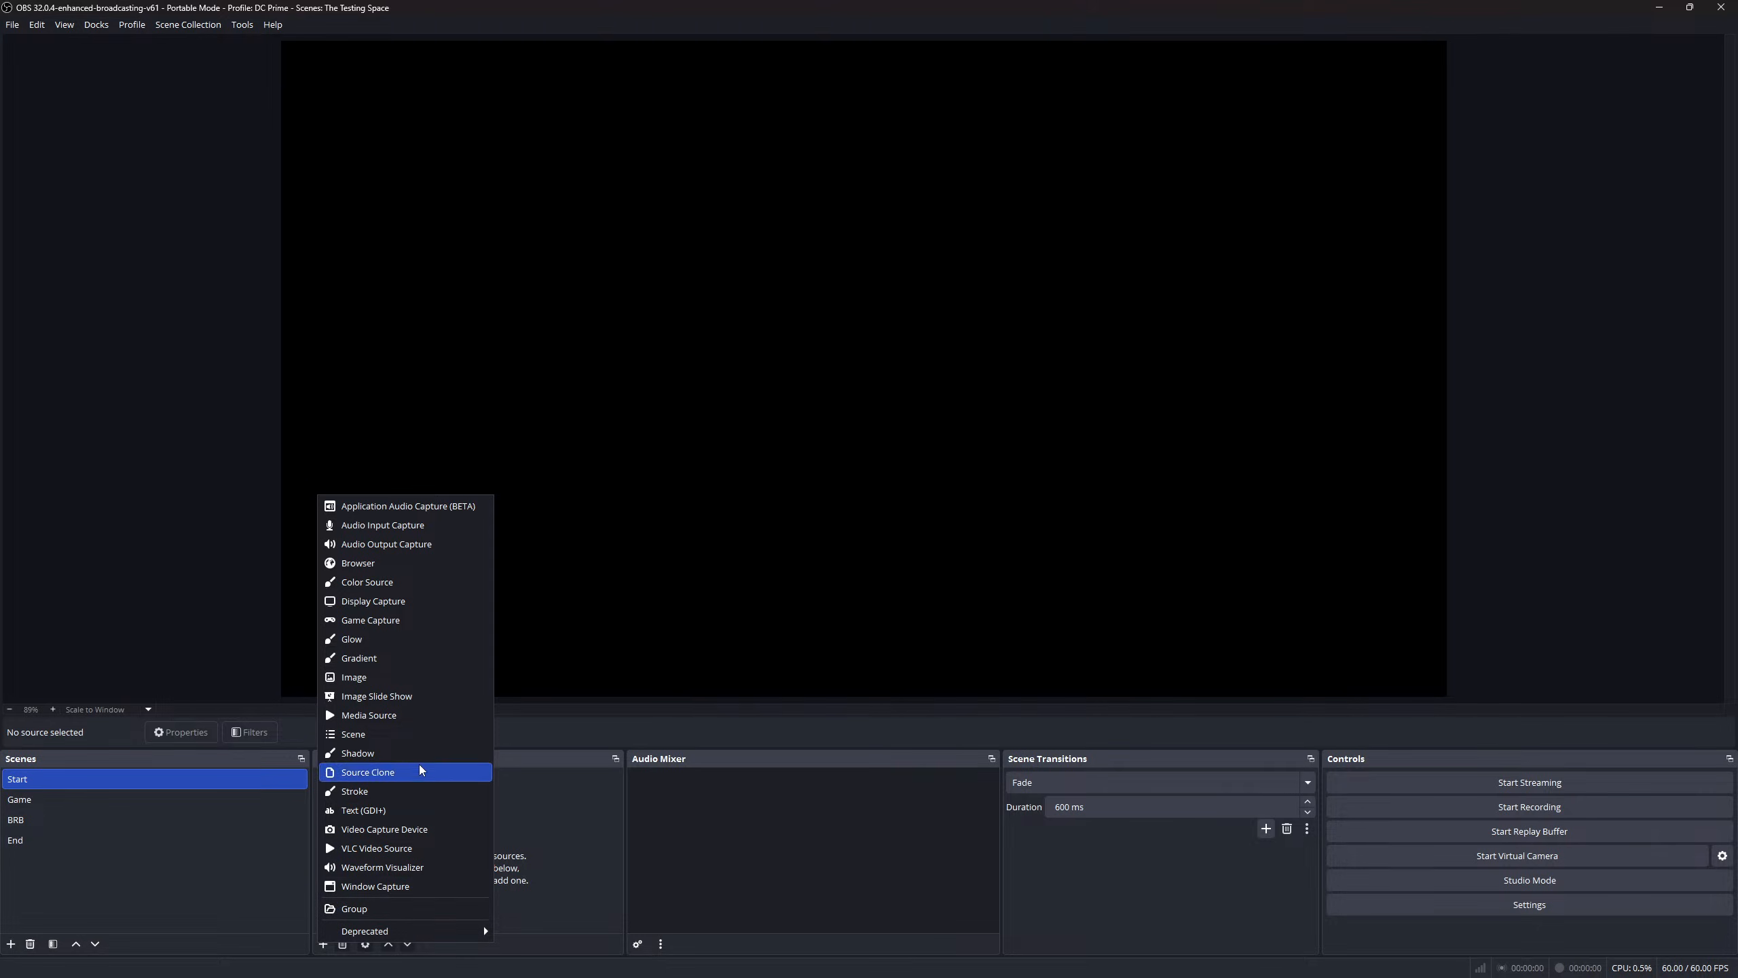
click(371, 685)
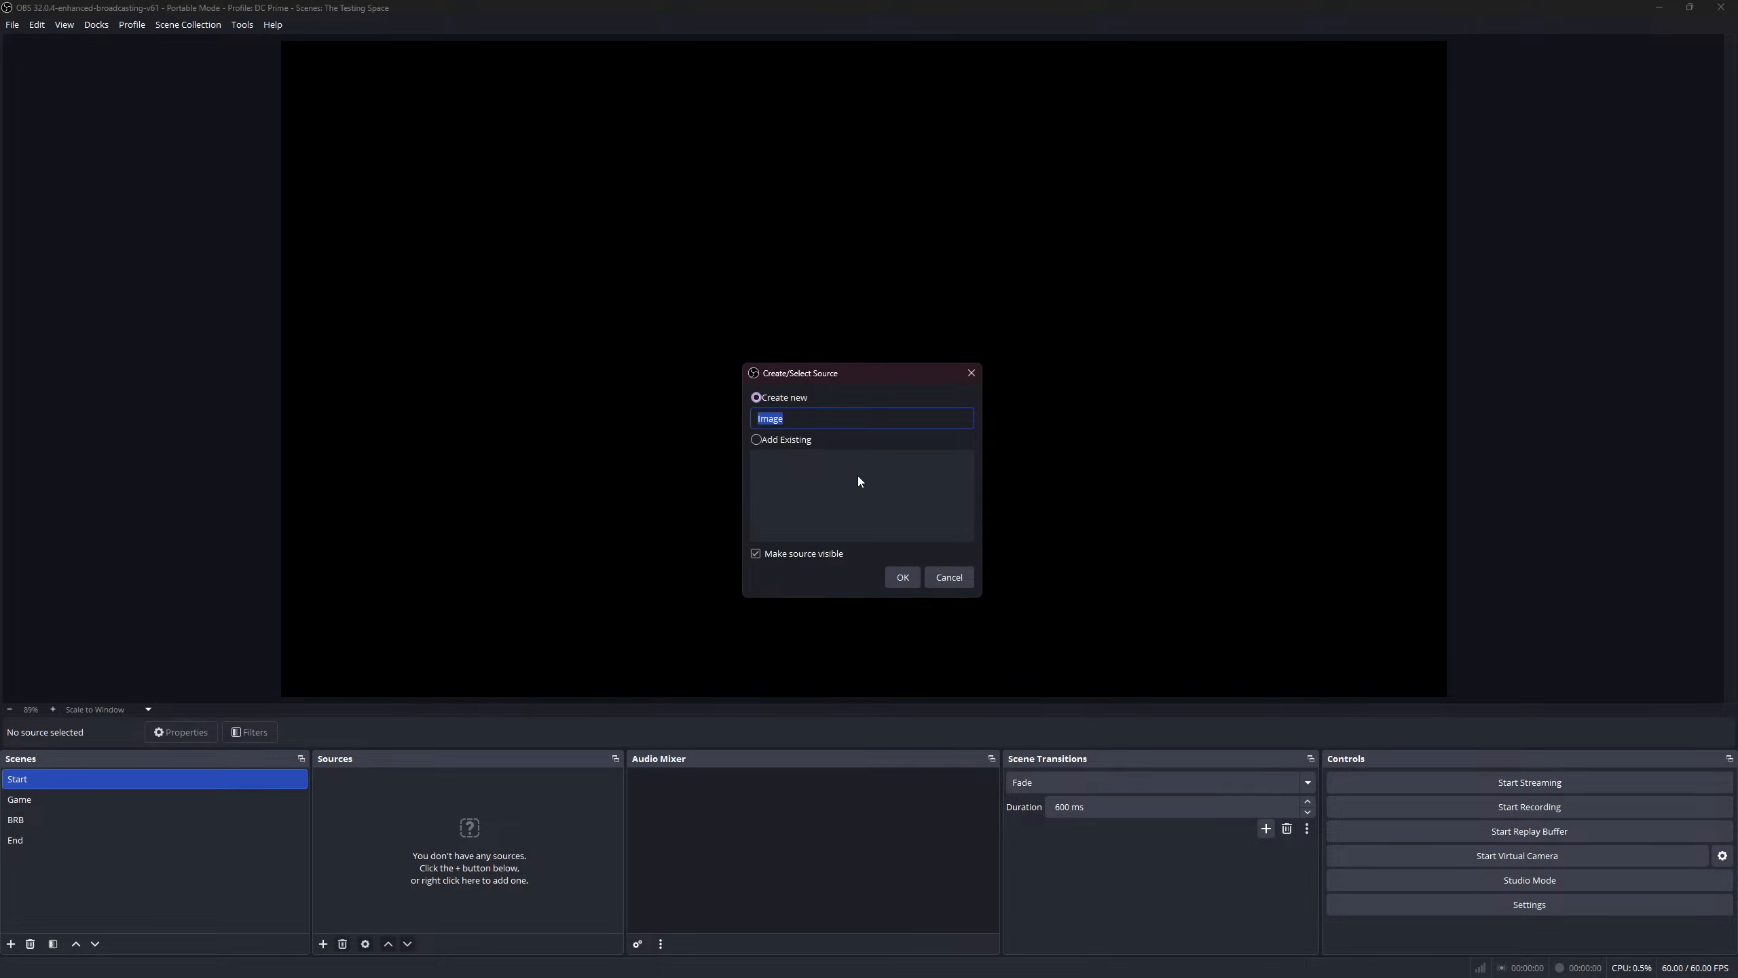
text(Flier)
click(902, 578)
click(1065, 495)
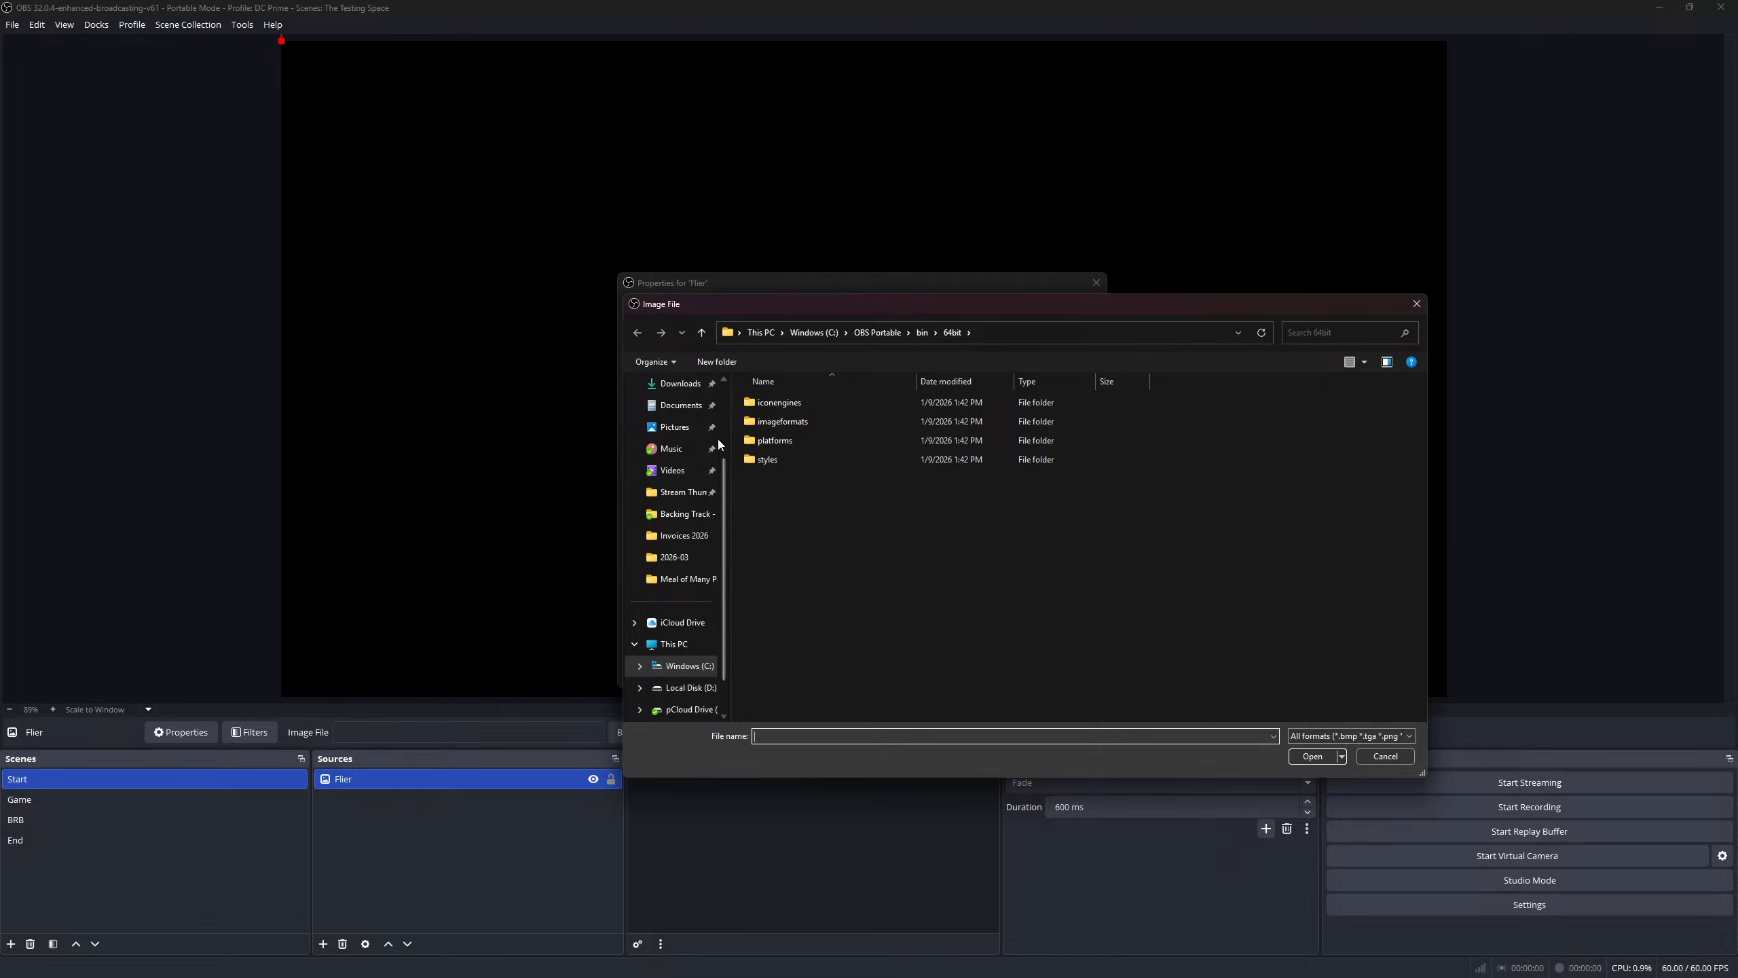
click(693, 579)
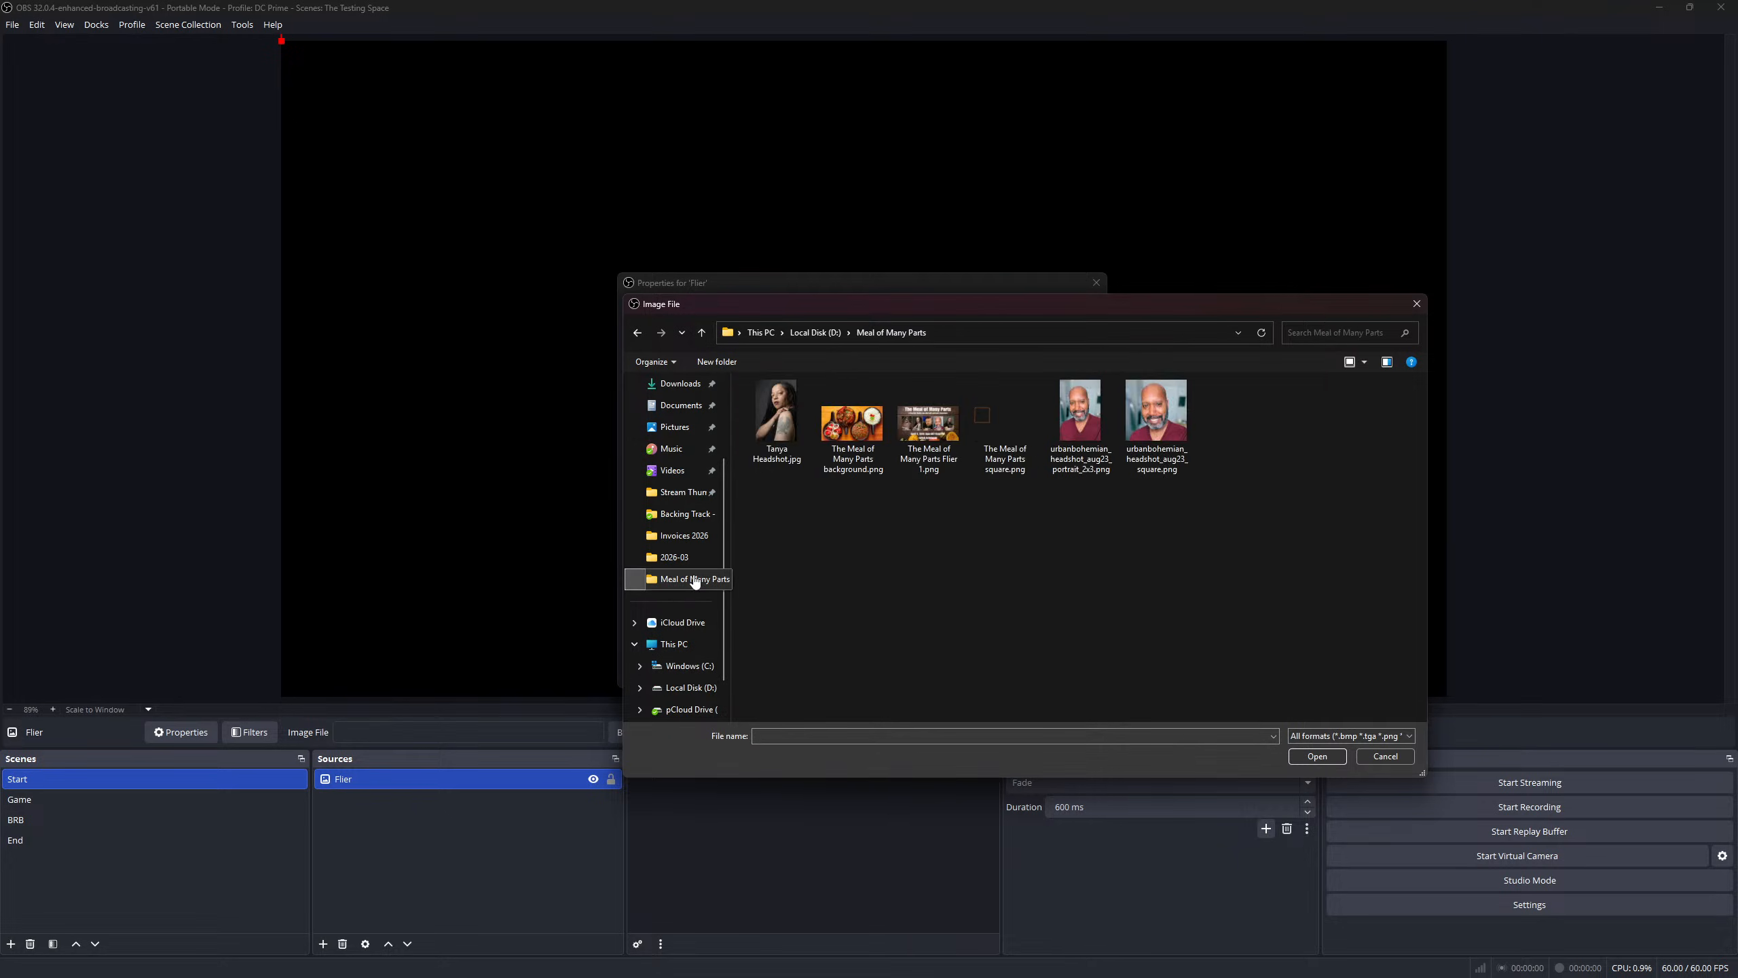
click(929, 450)
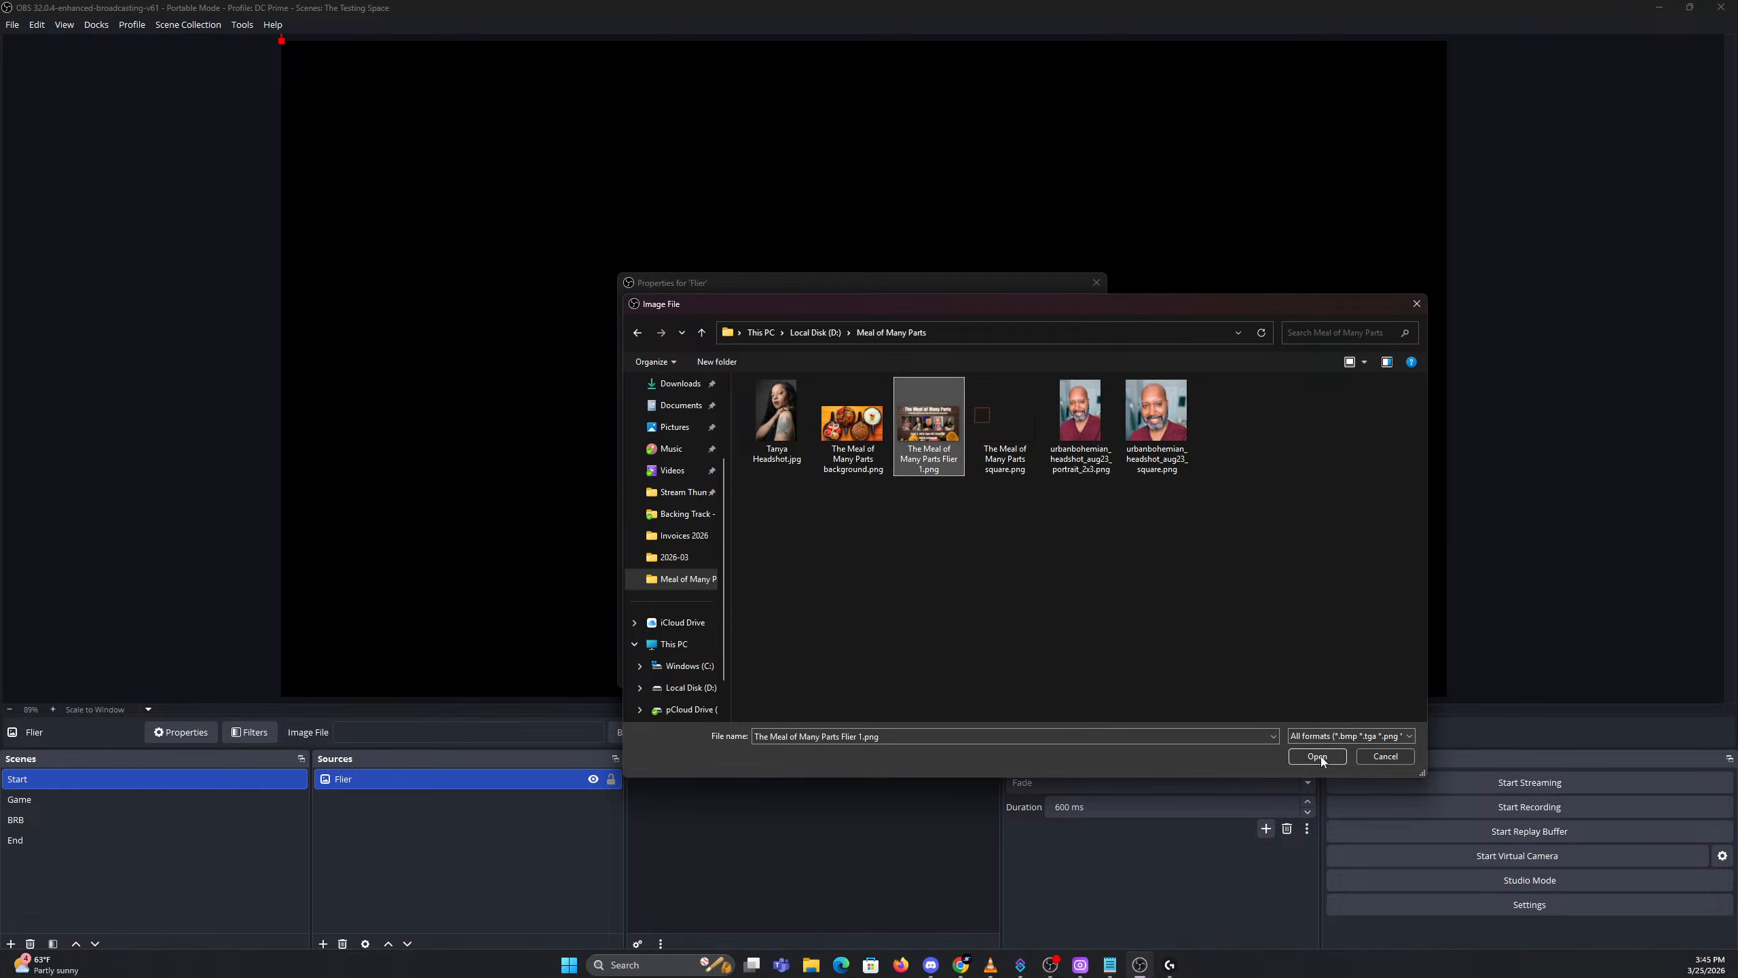
click(1316, 755)
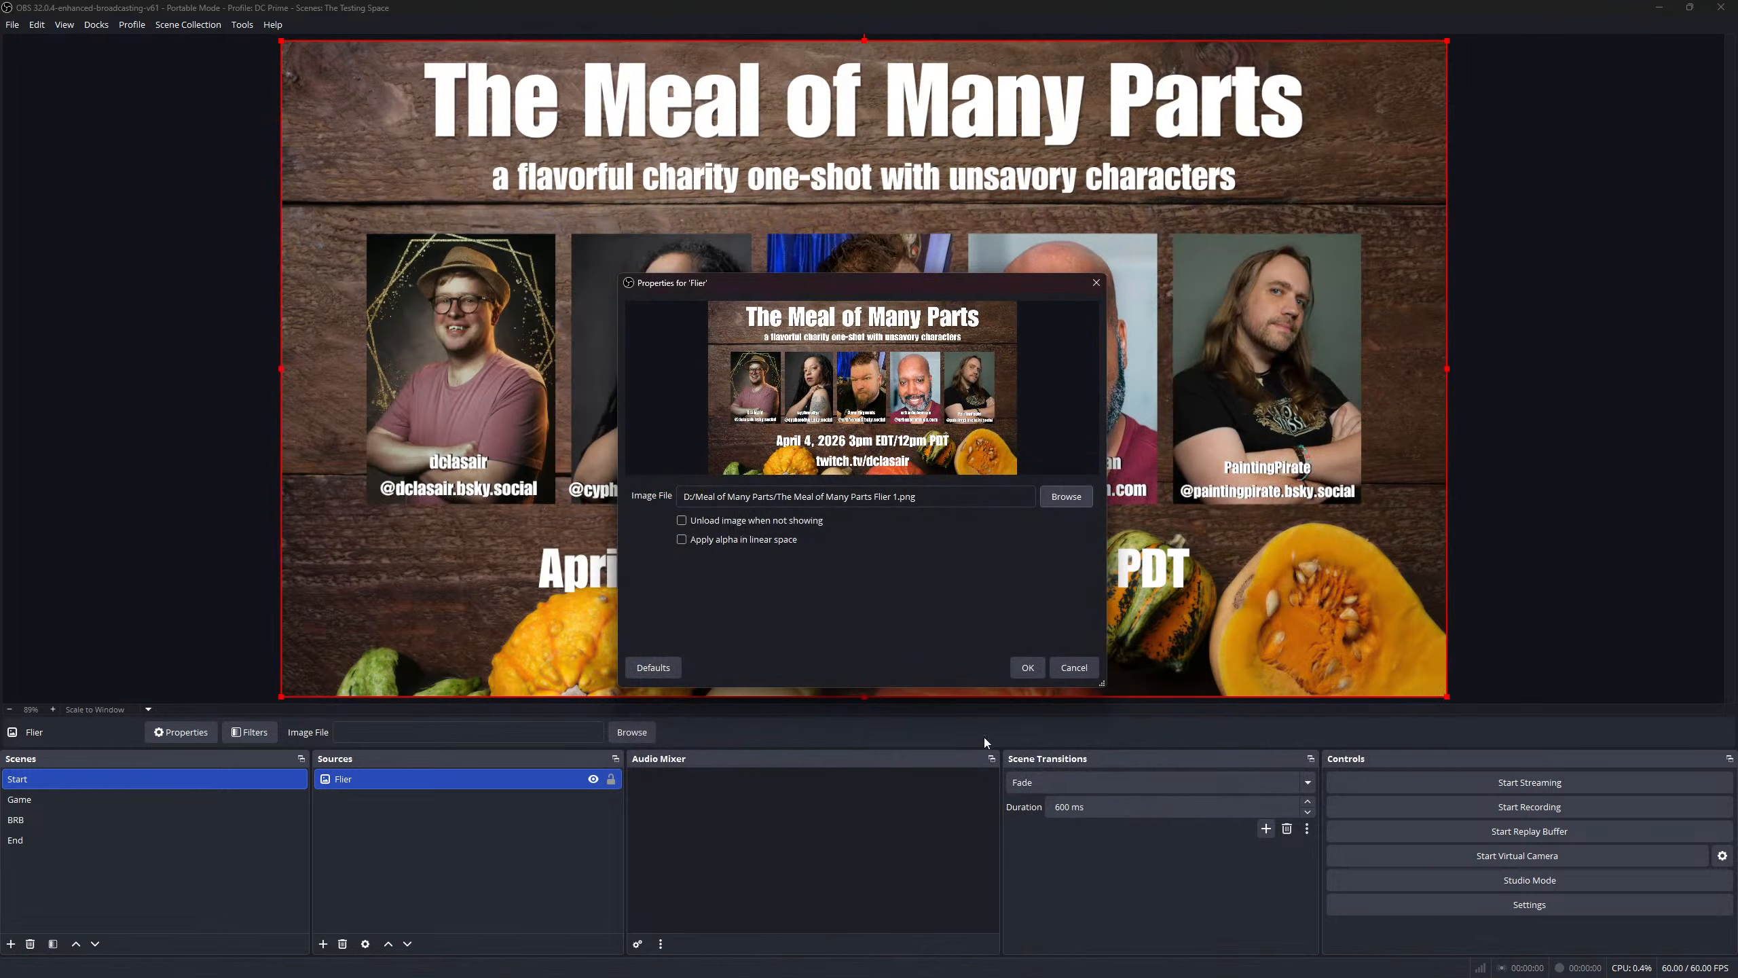
click(1028, 667)
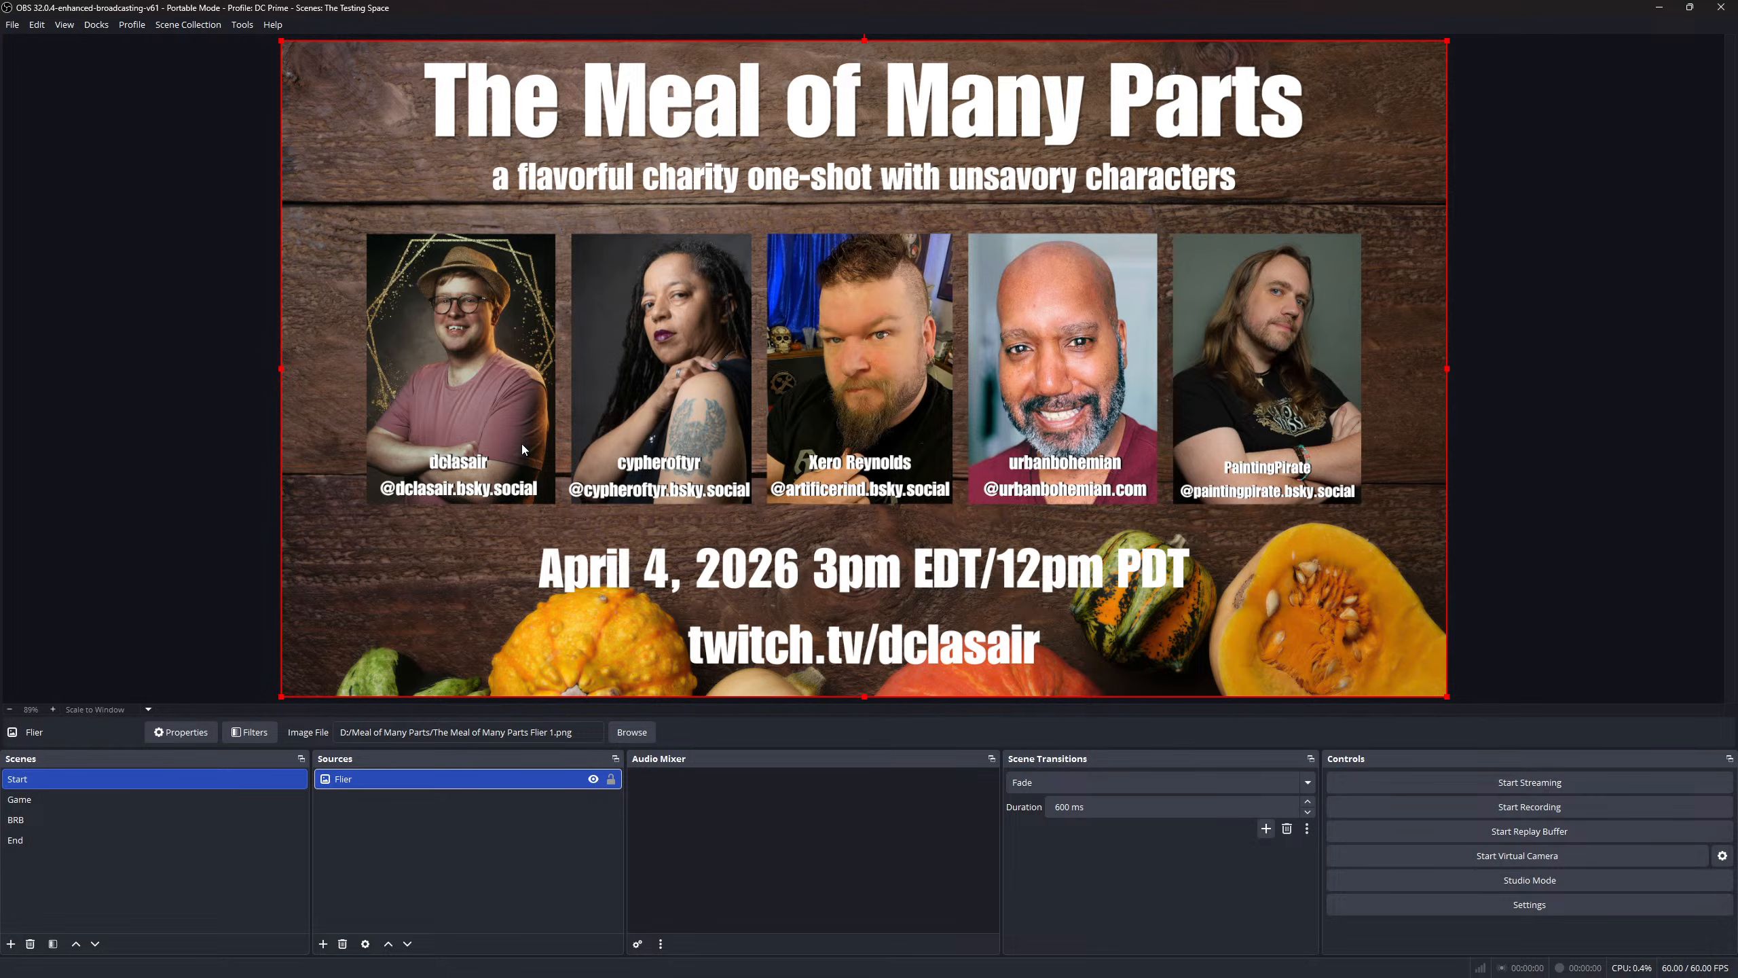
click(39, 800)
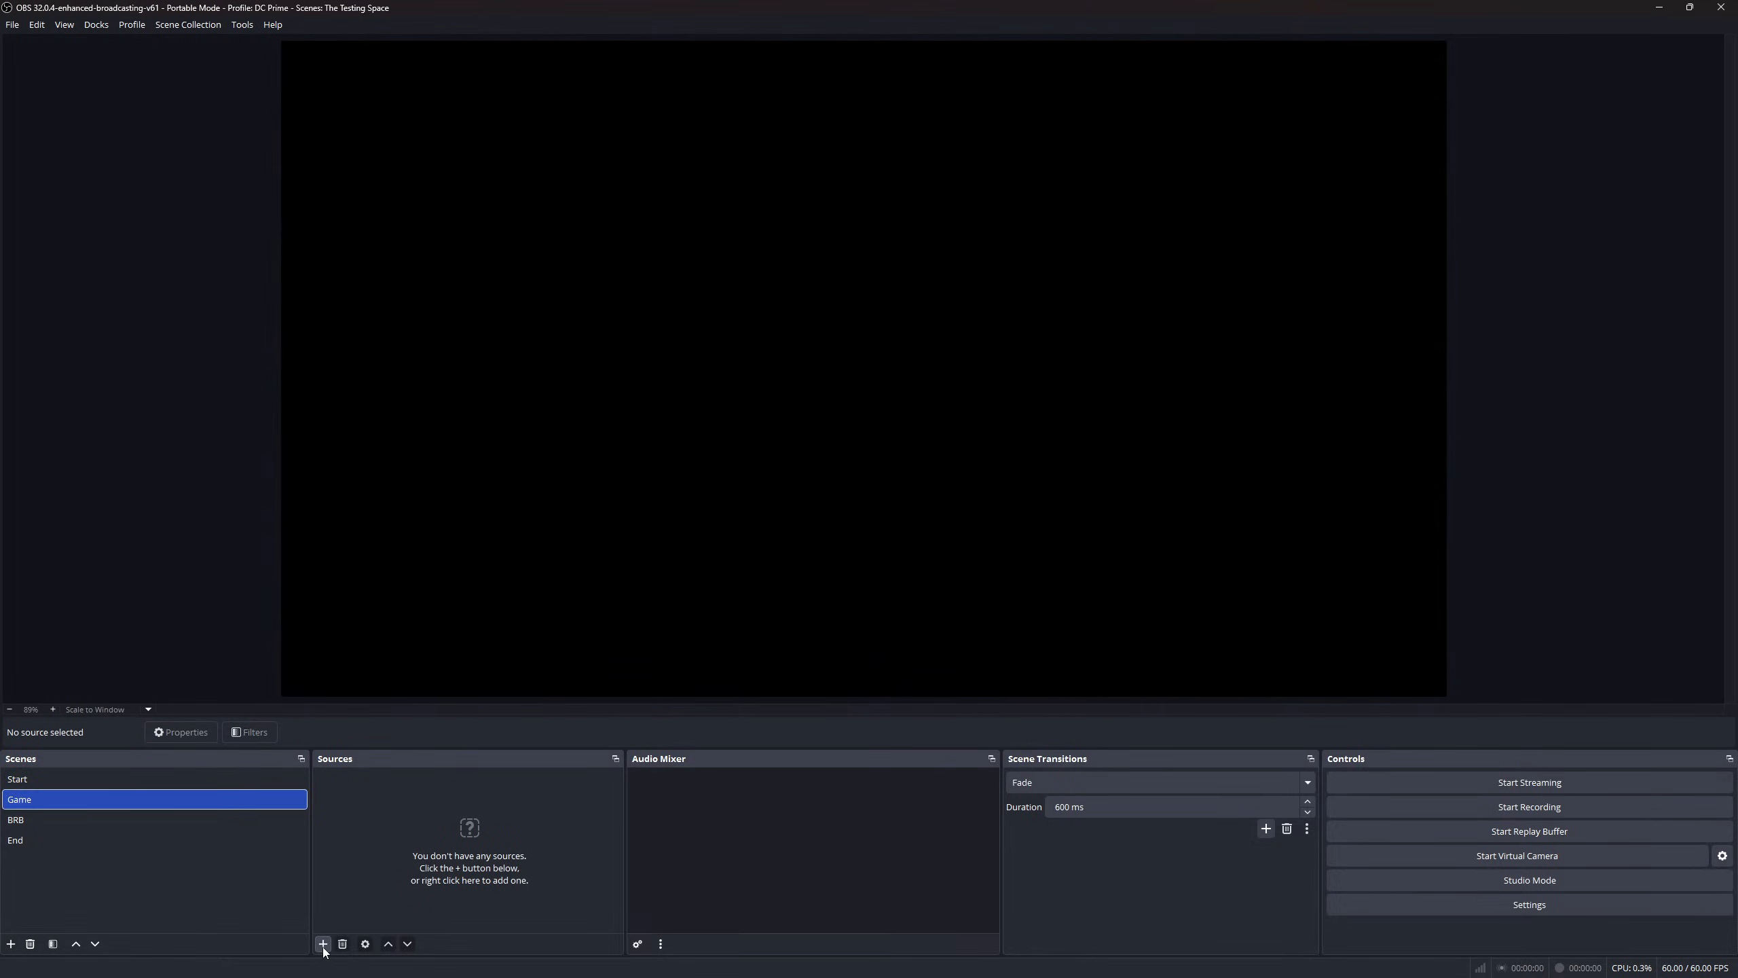
- Add an image source named MOMP BG showing The Meal of Many Parts background.png
click(323, 945)
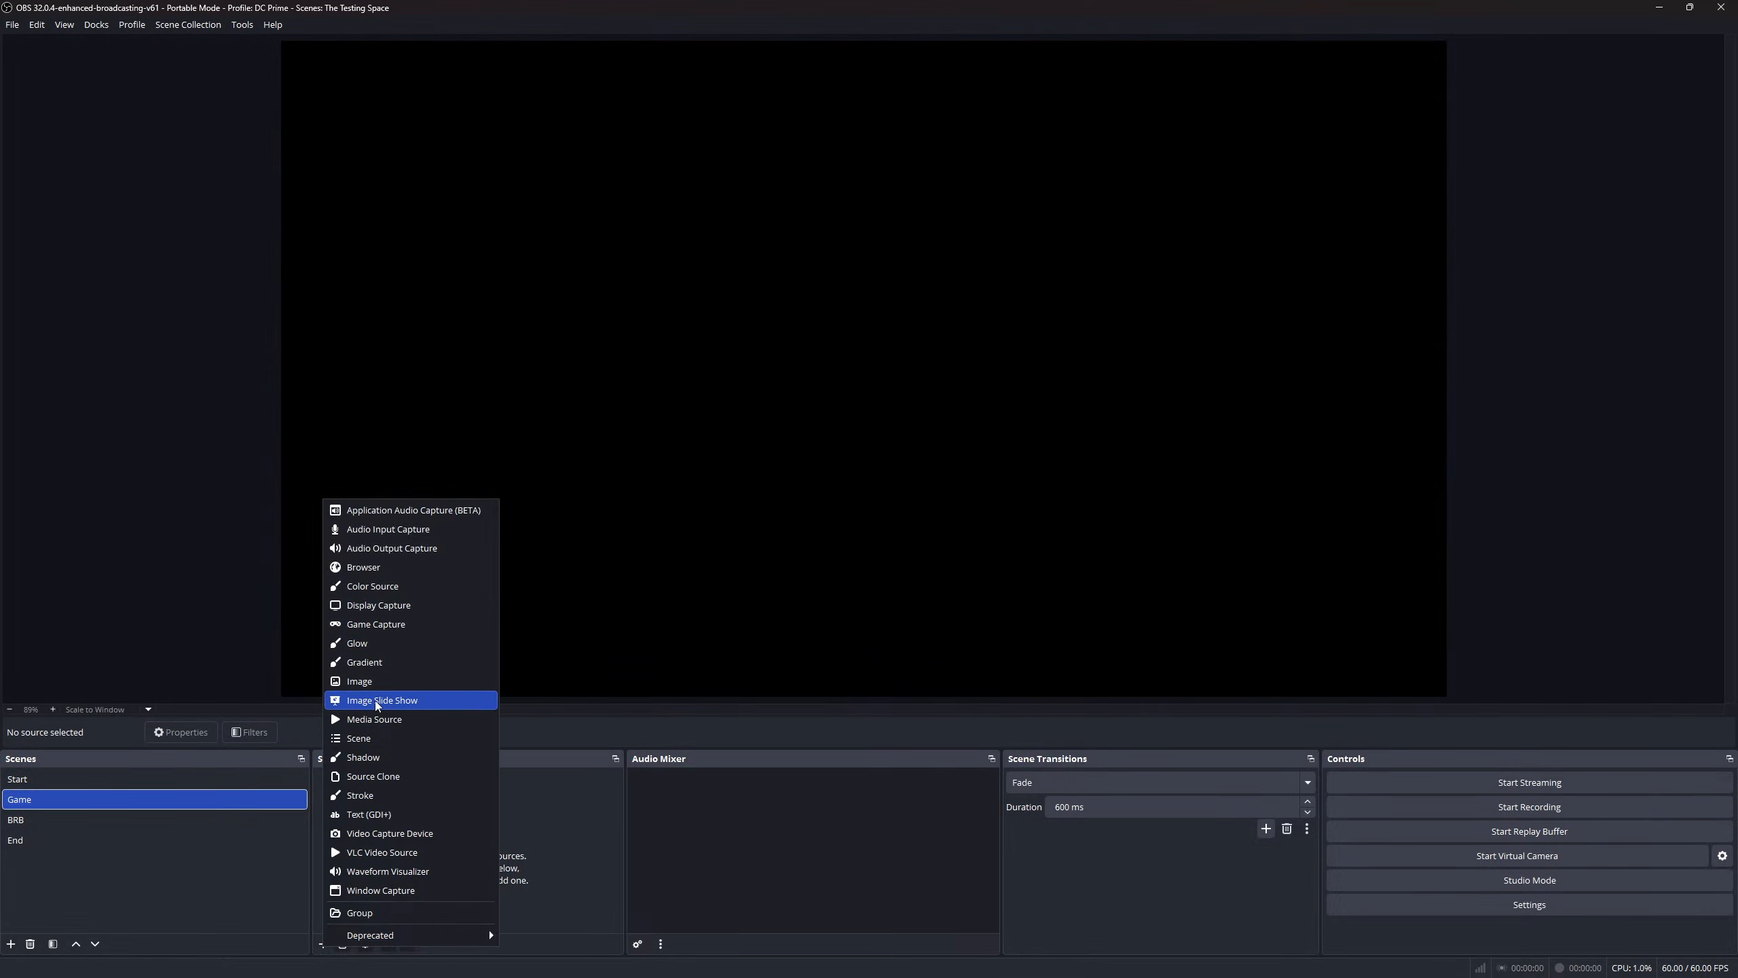
click(375, 681)
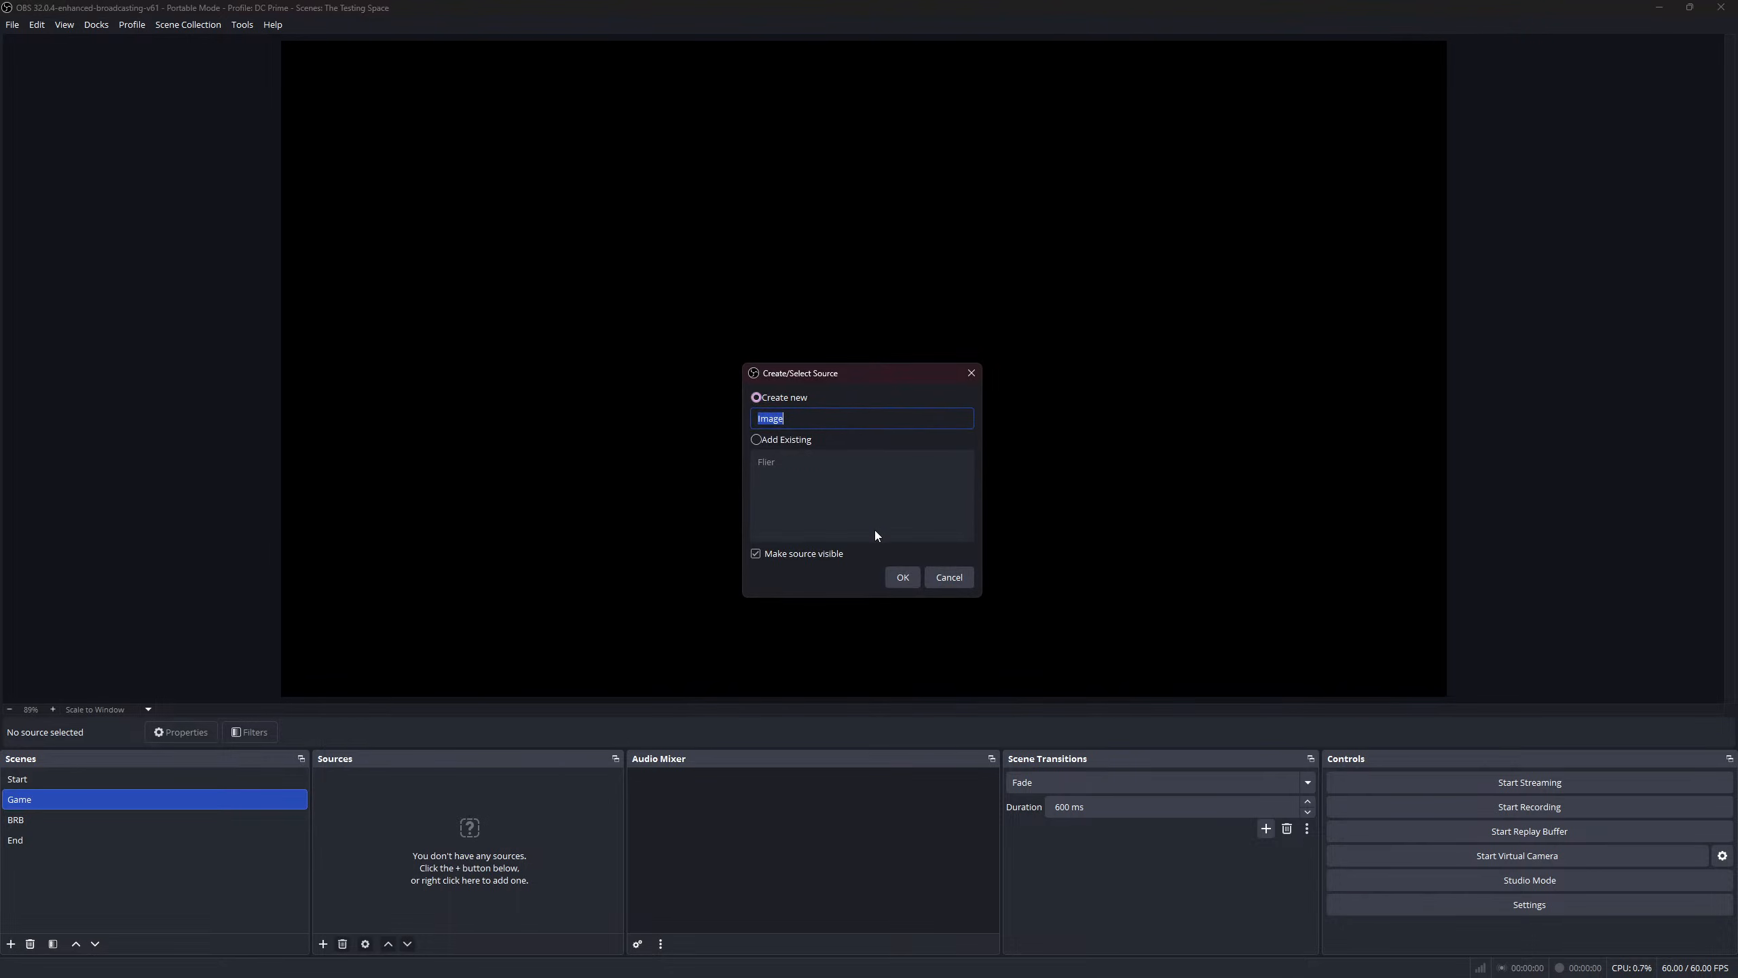
text(MM)
key(BackSpace)
text(OMP BG)
click(902, 578)
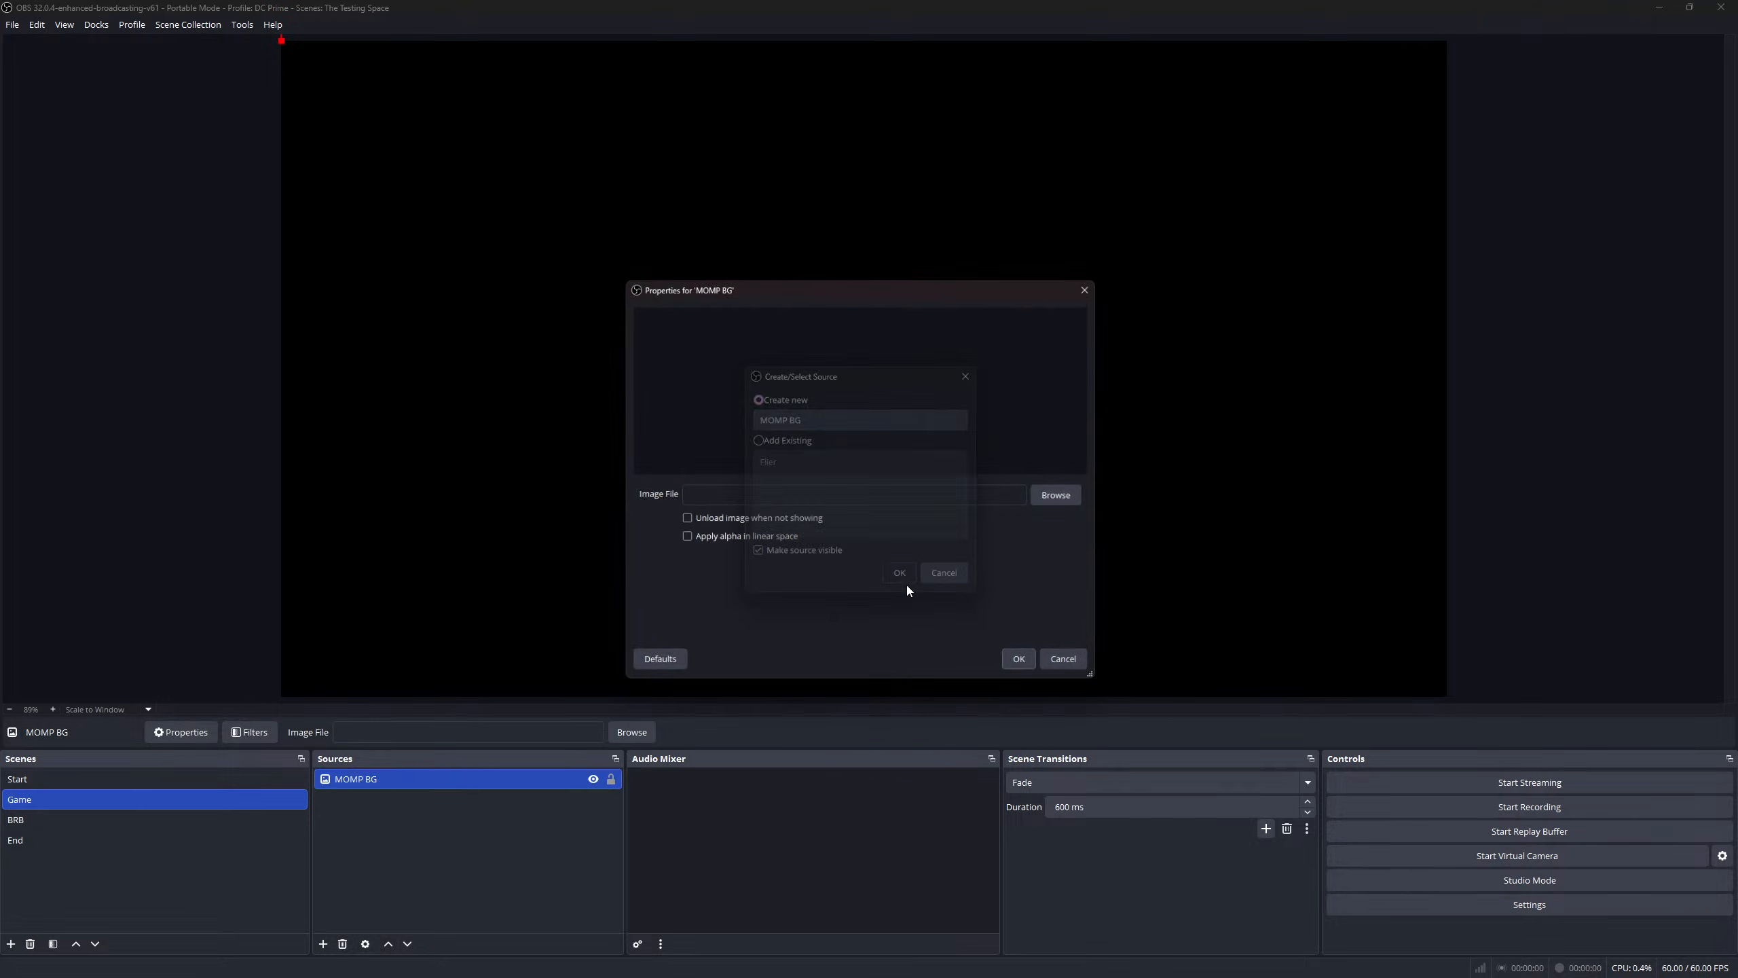
click(1065, 496)
click(840, 433)
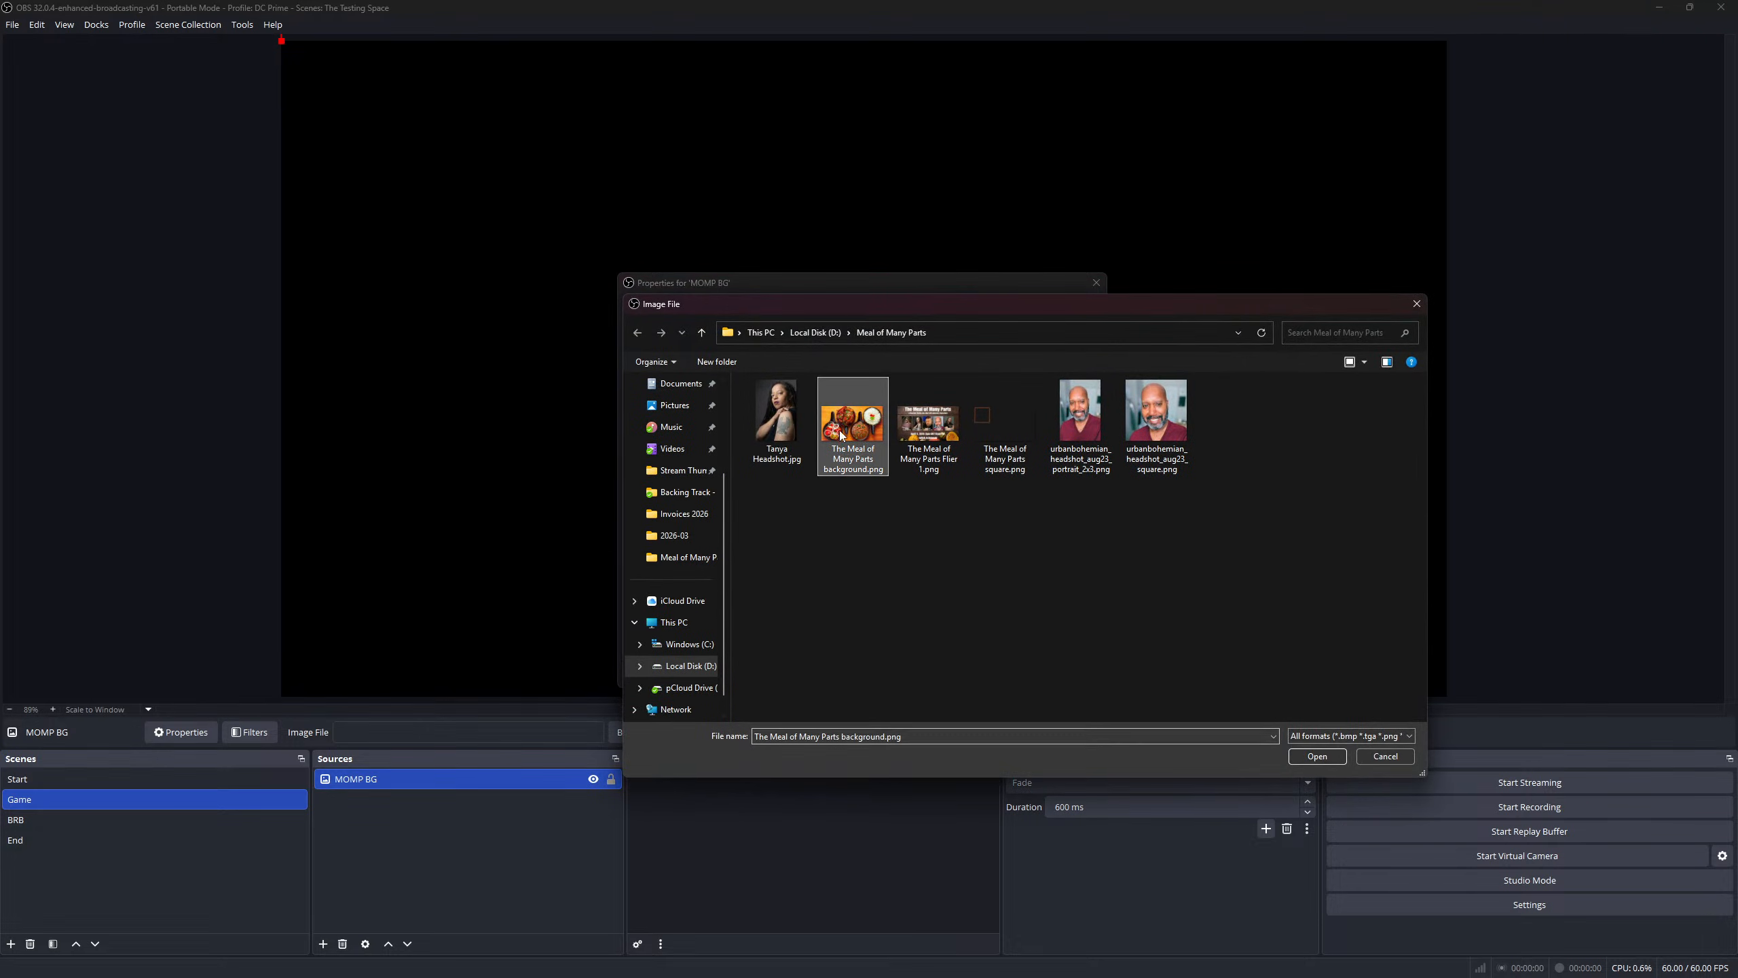
click(1315, 756)
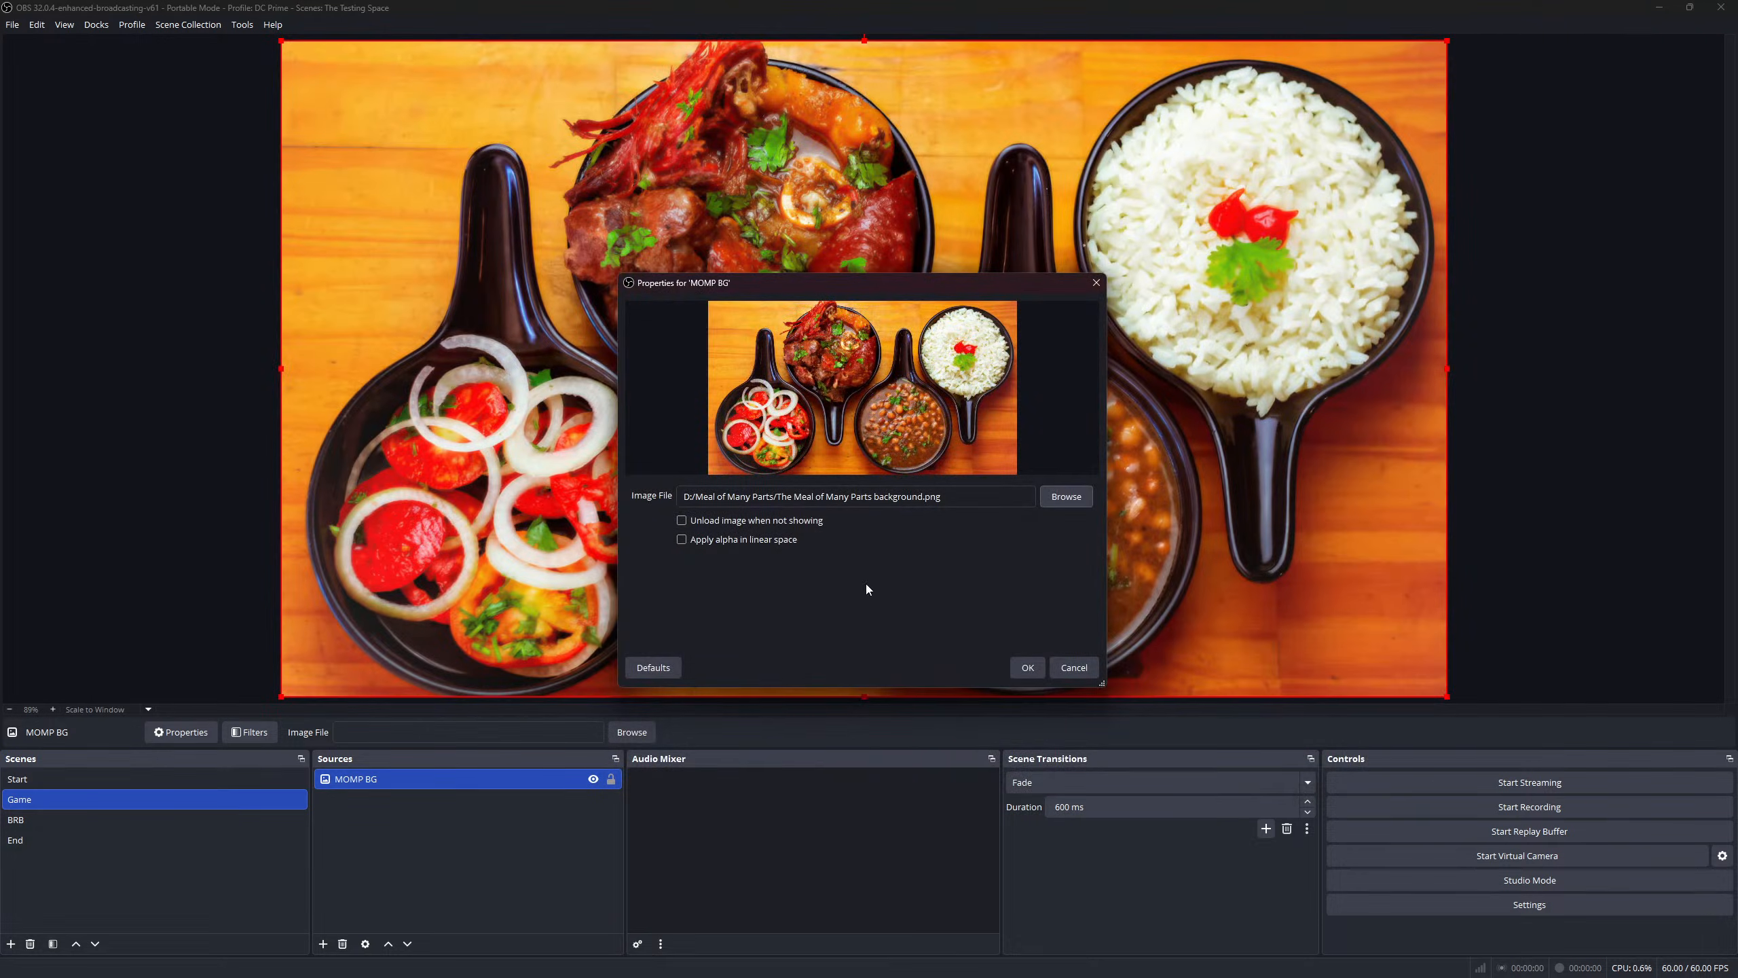
click(1027, 668)
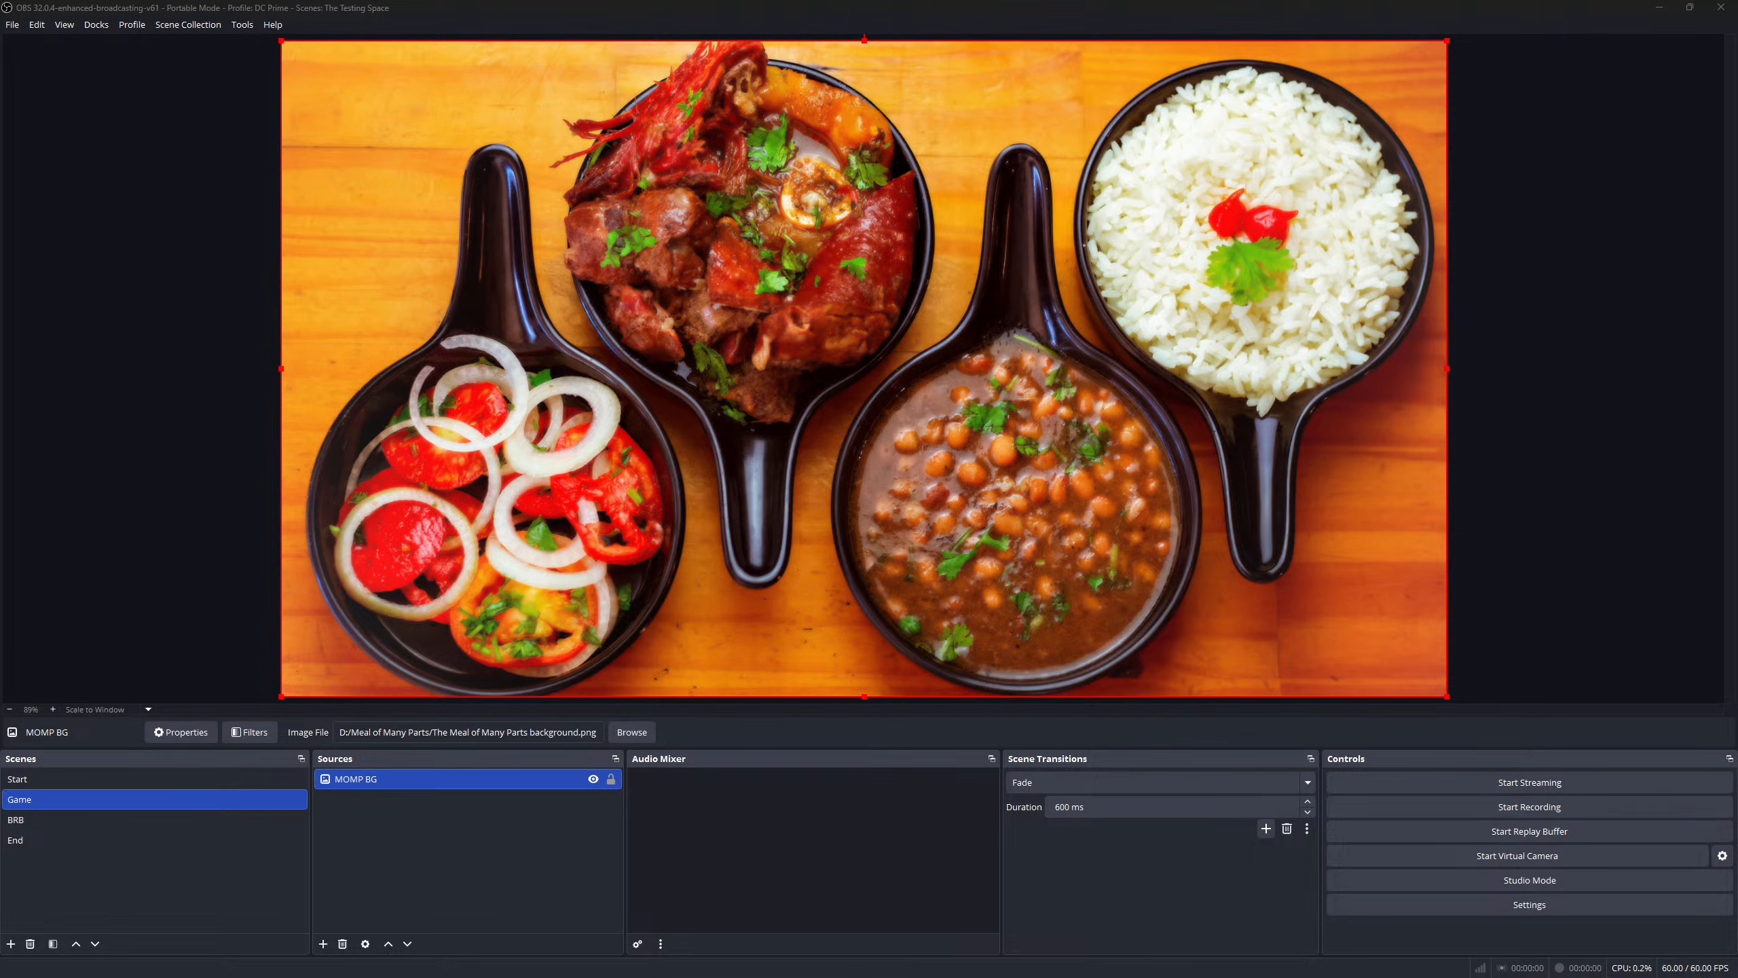
- Add an image source named Player Square showing The Meal of Many Parts square.png
click(323, 944)
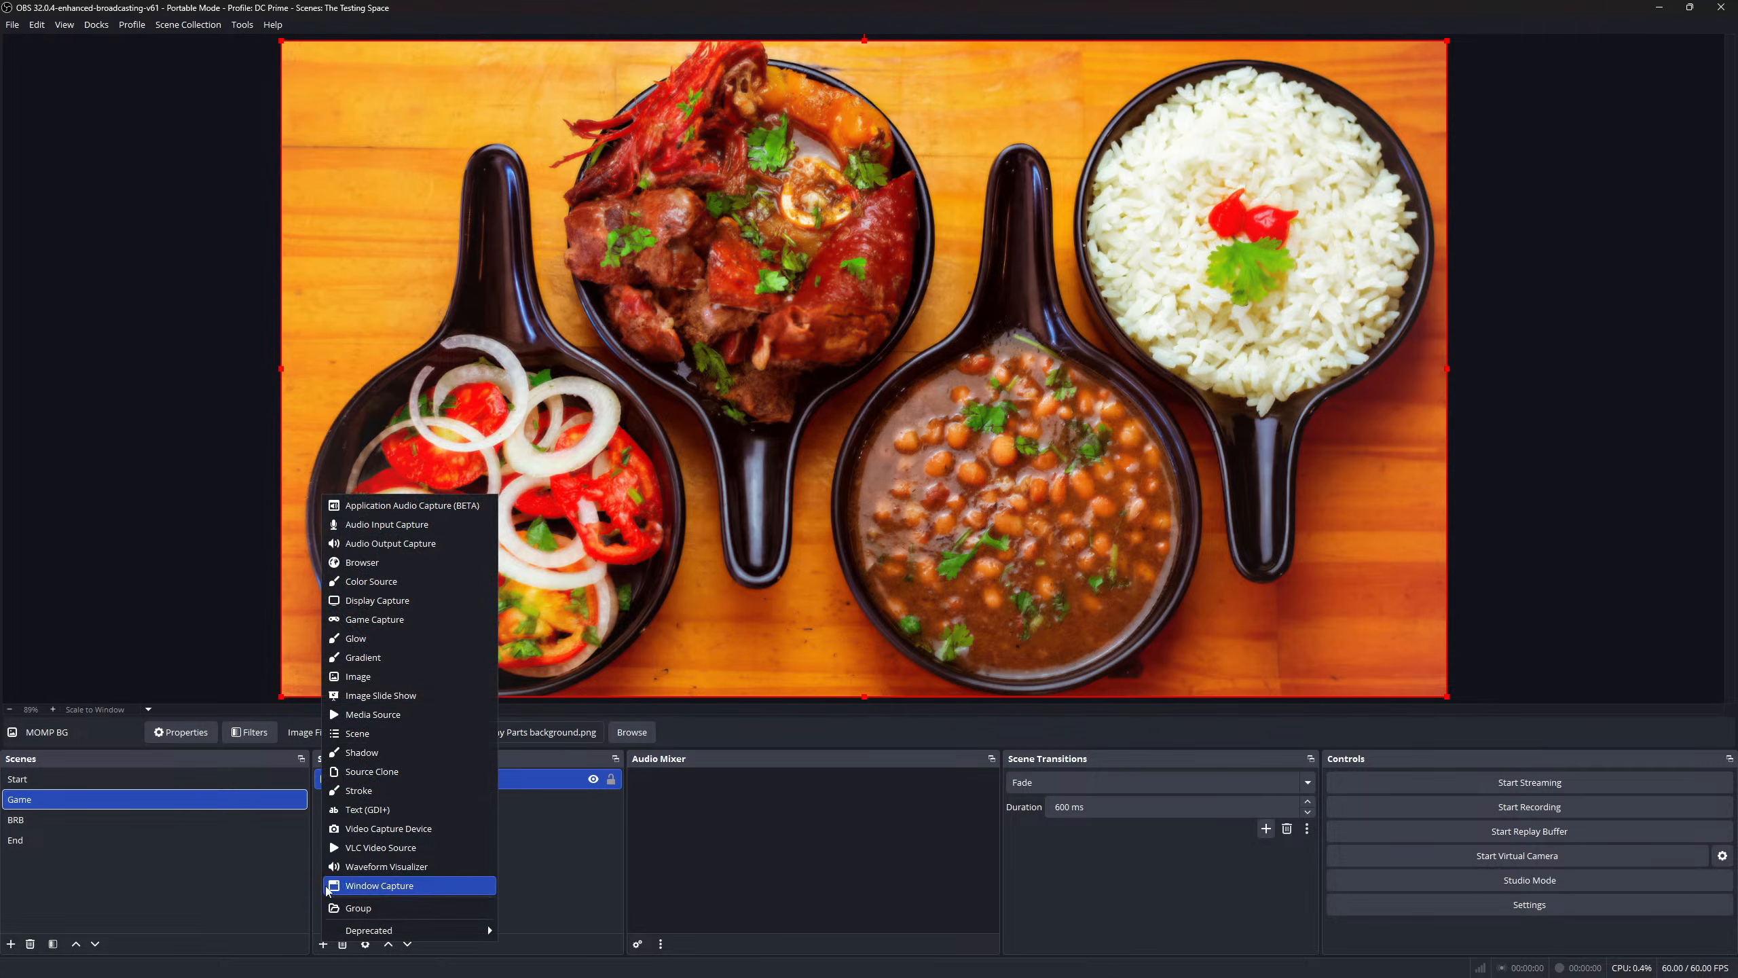
click(386, 677)
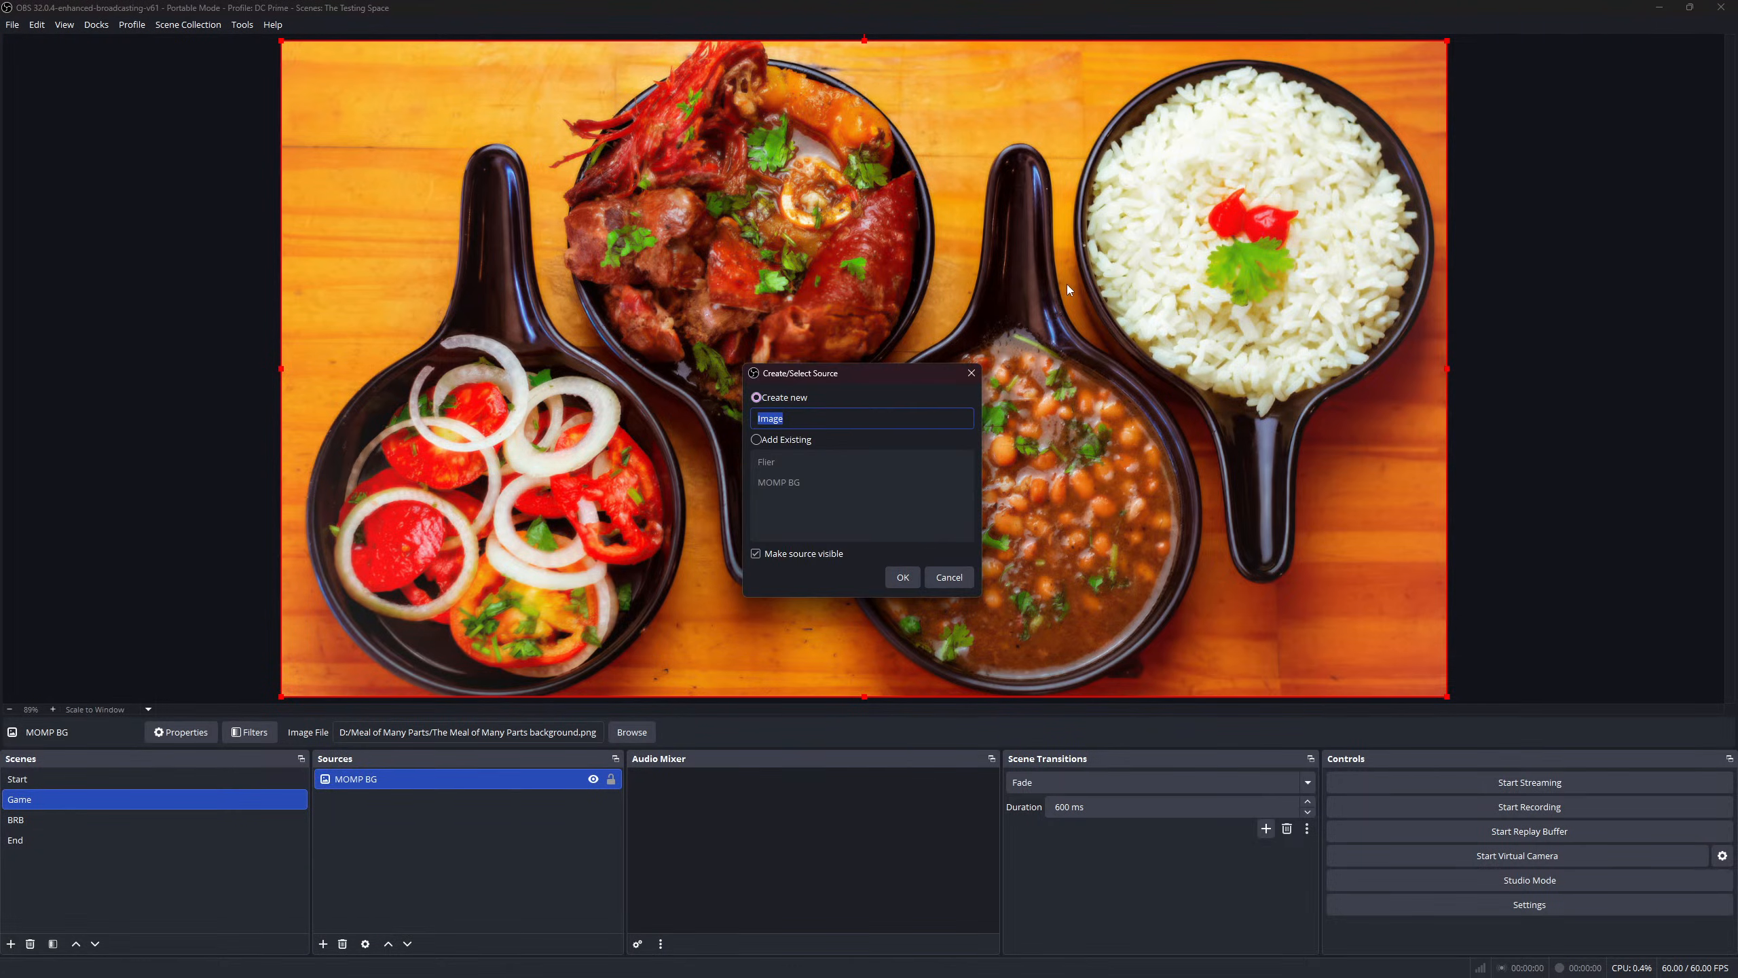
text(Player Square)
click(897, 585)
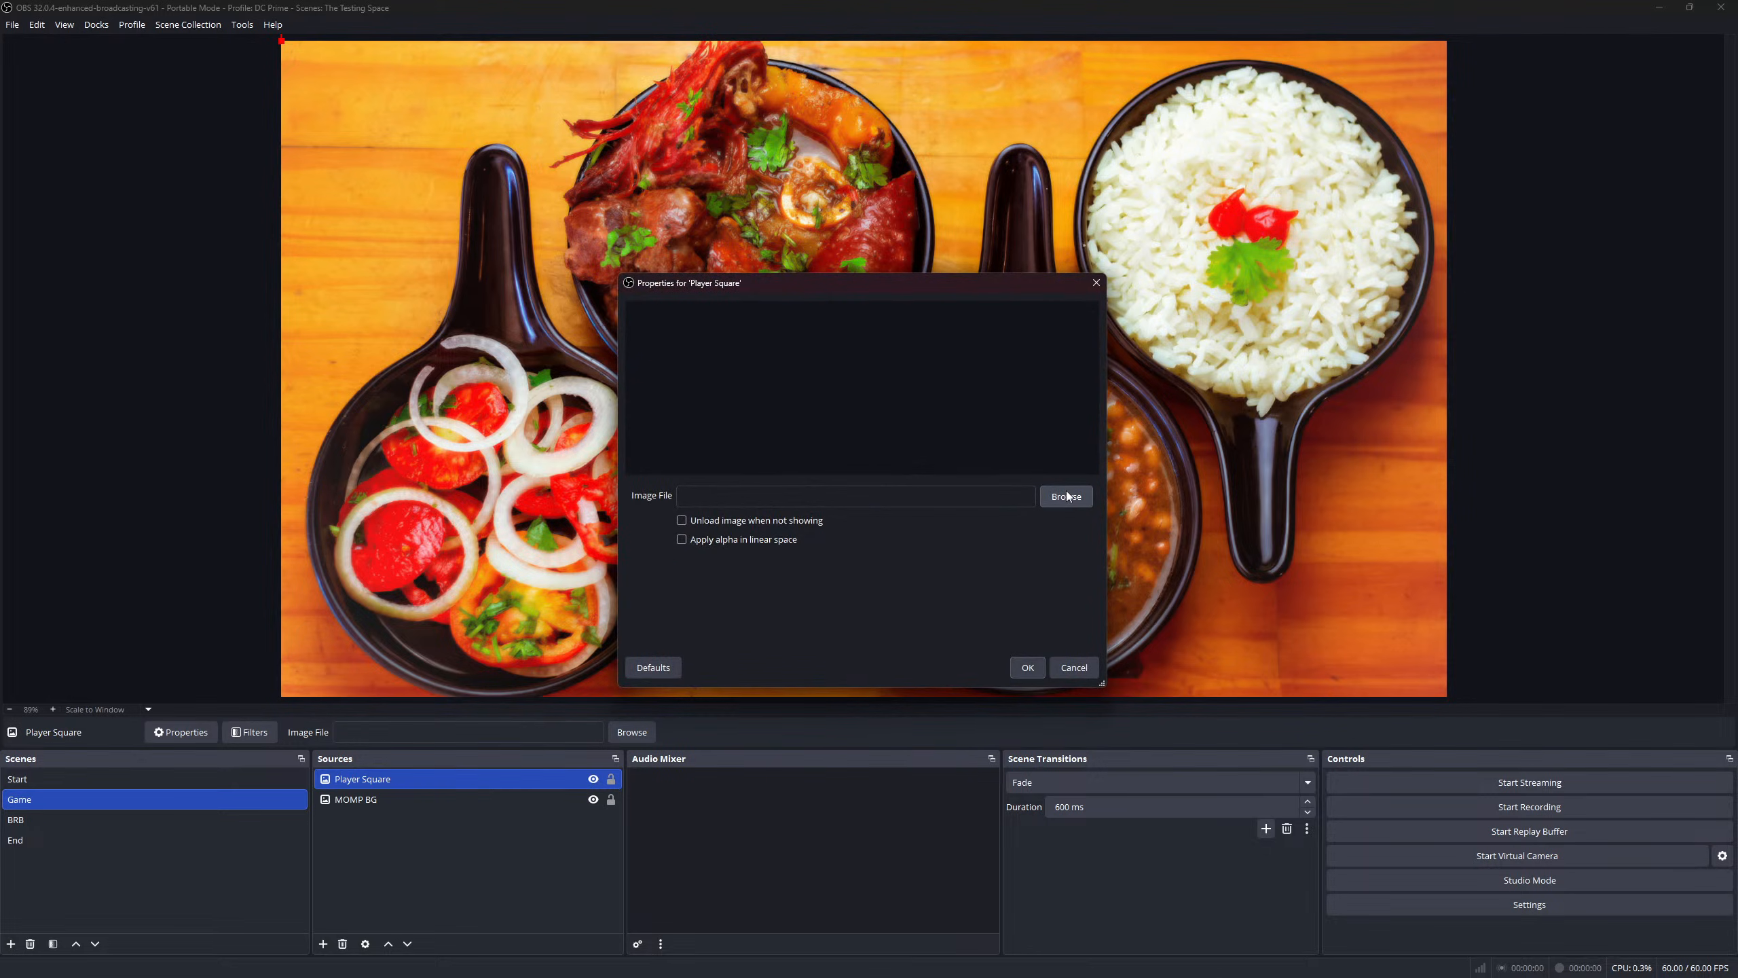
click(1067, 496)
click(991, 419)
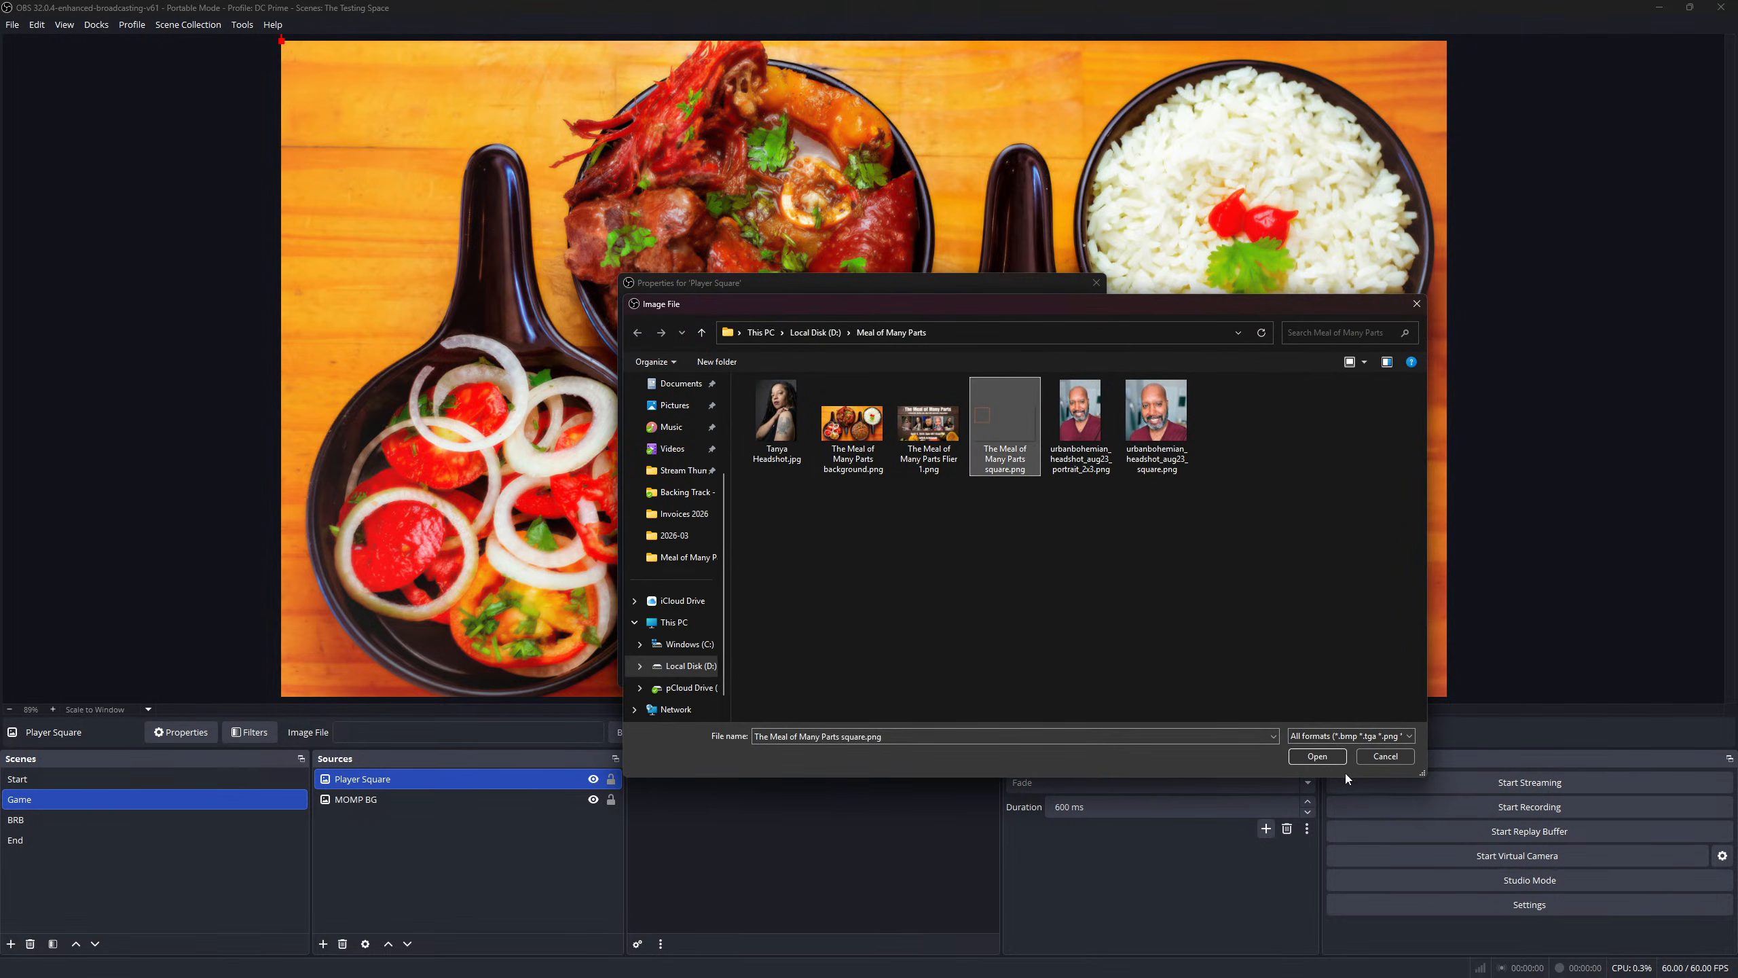
click(1317, 756)
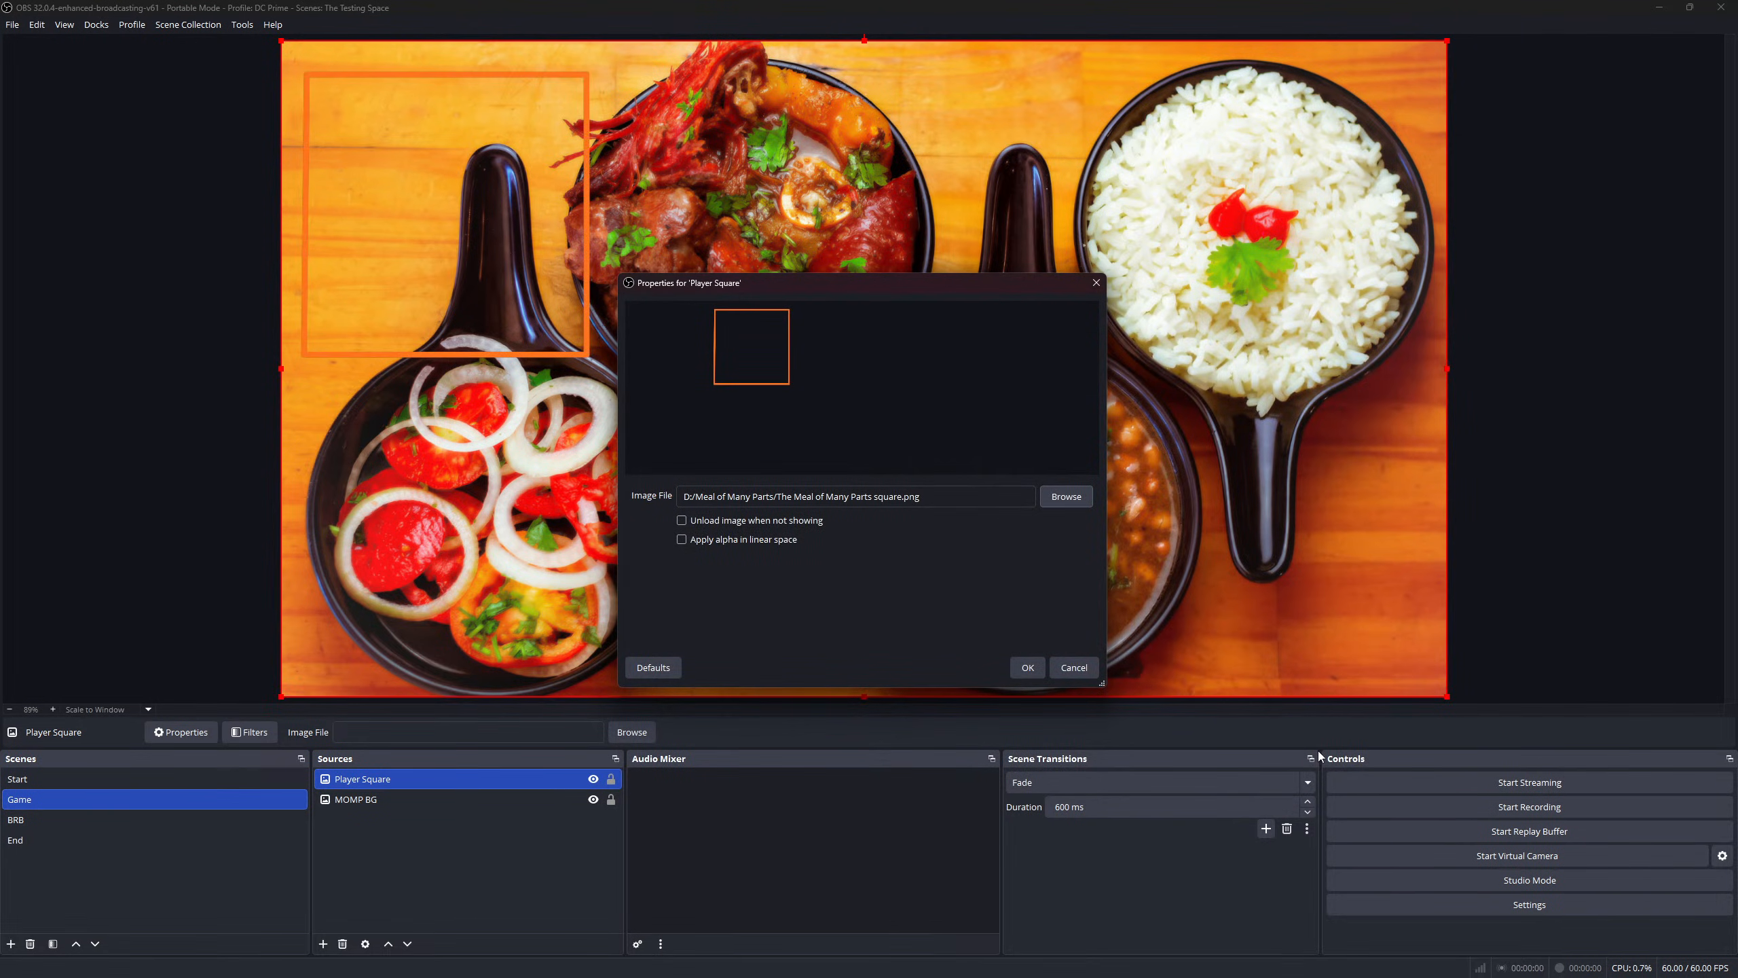
click(1027, 667)
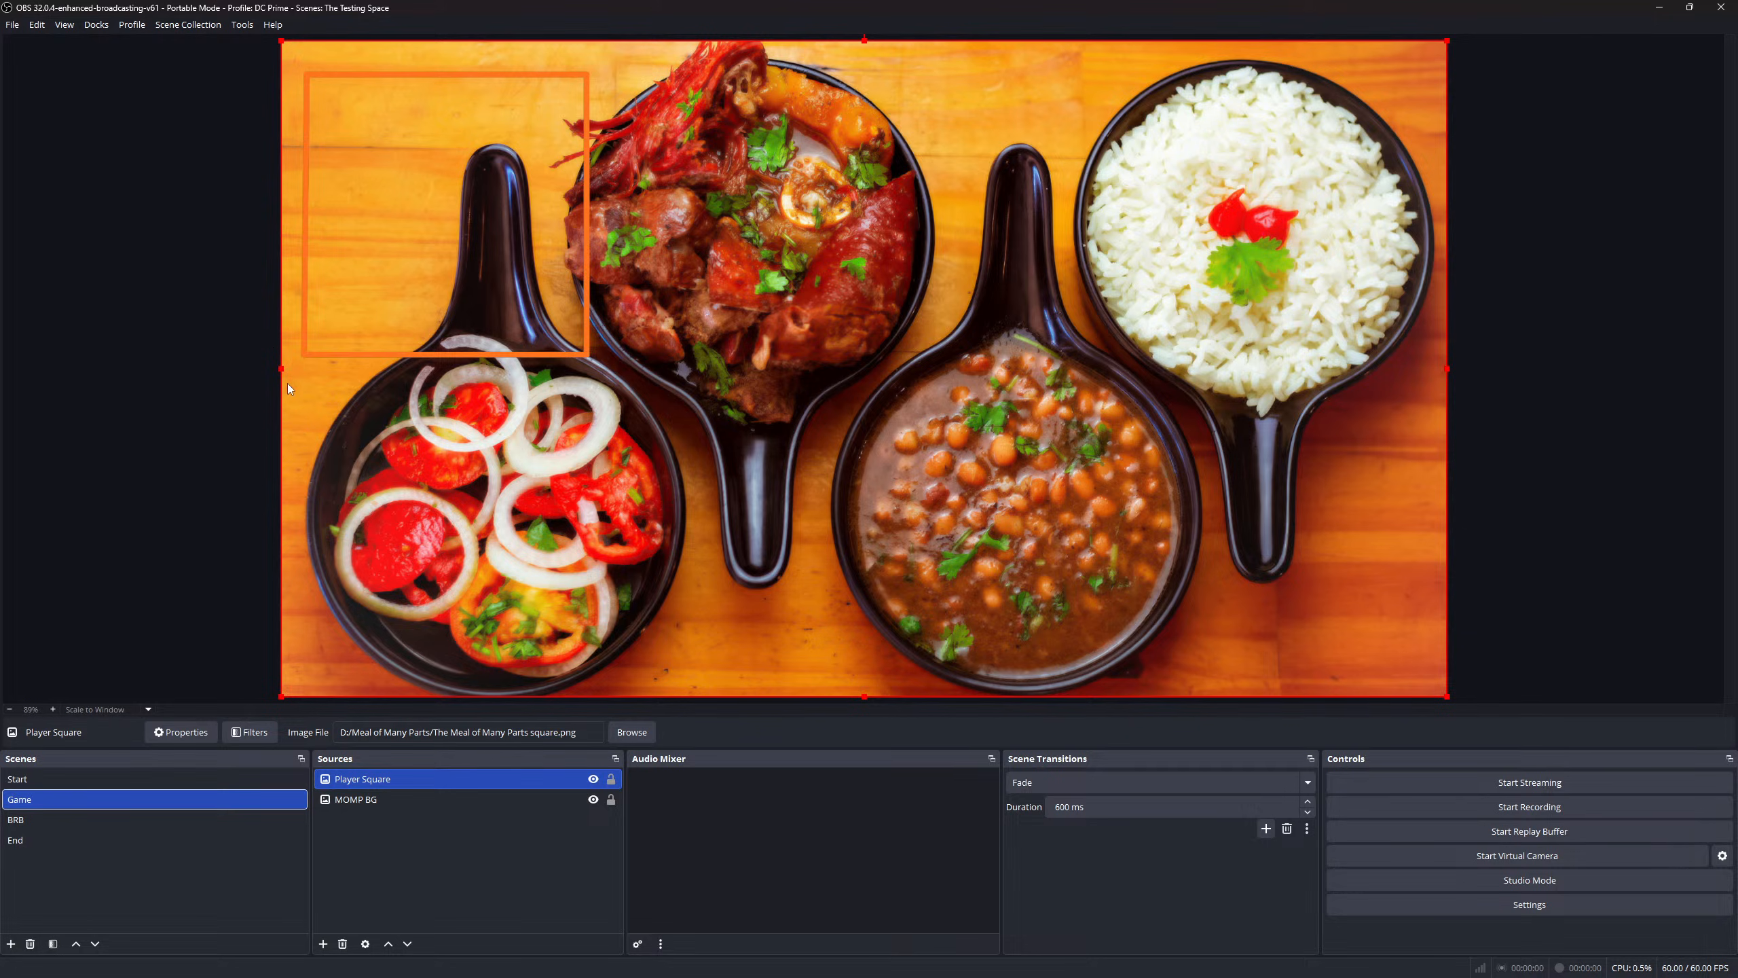
- Trim the Player Square's left, top, right and bottom edges in to the orange frame
drag(281, 369, 299, 368)
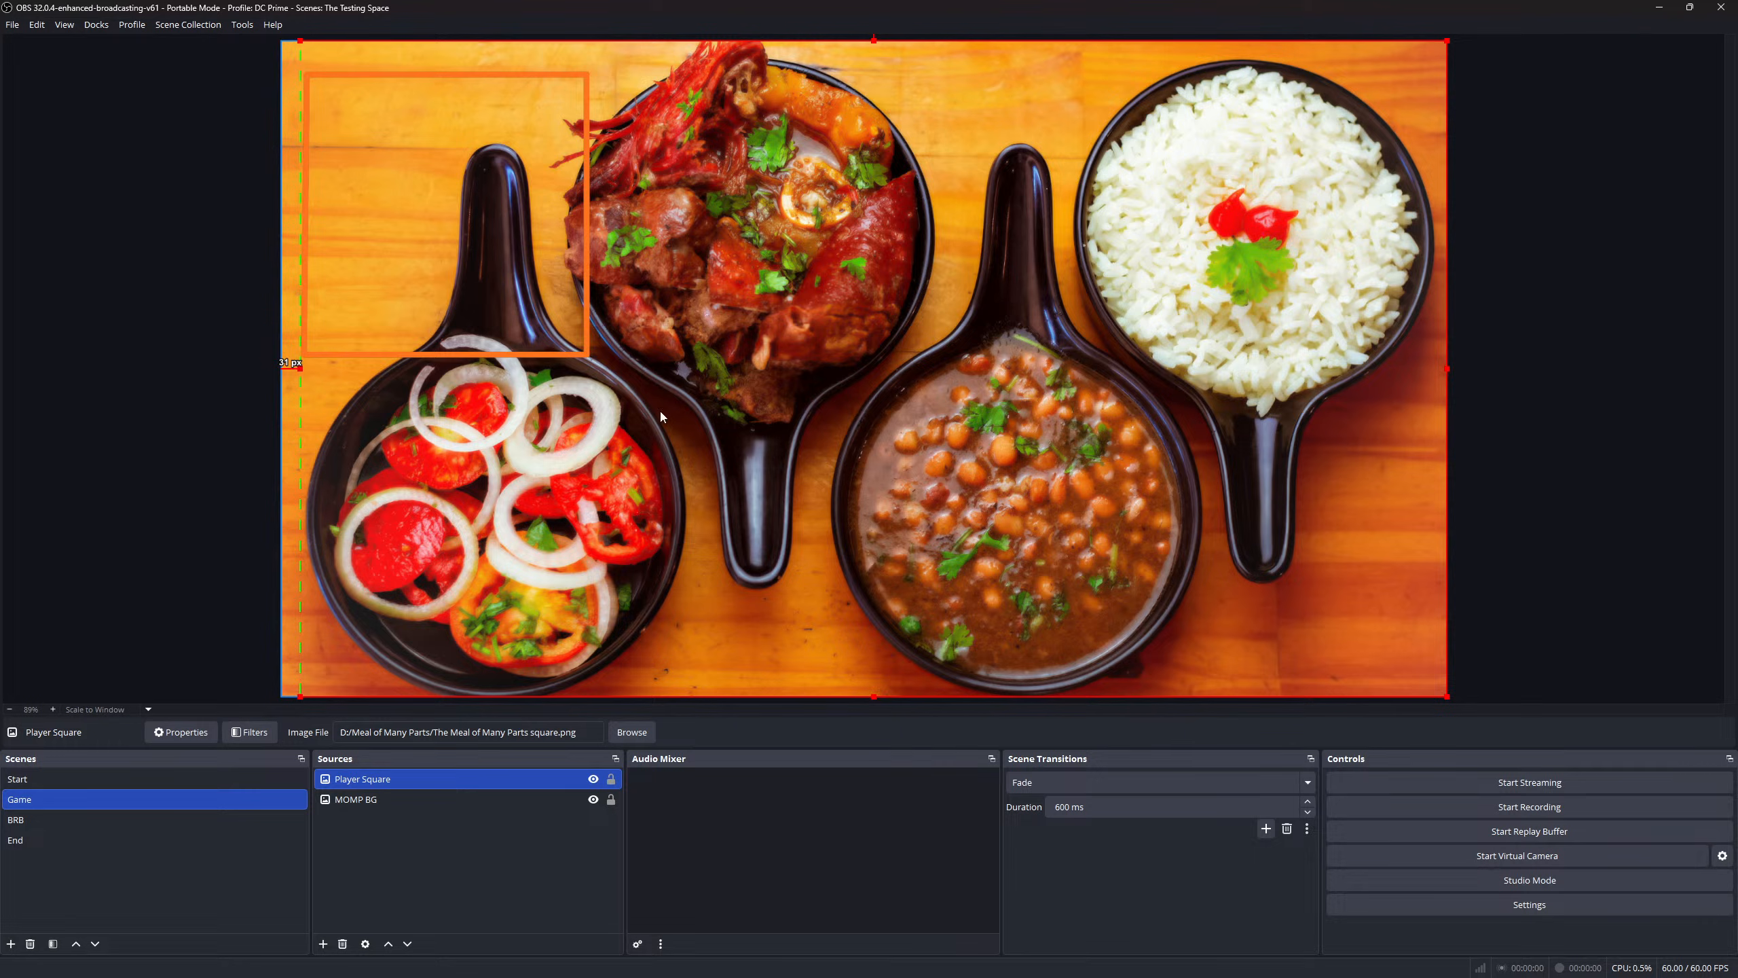
drag(873, 39, 875, 68)
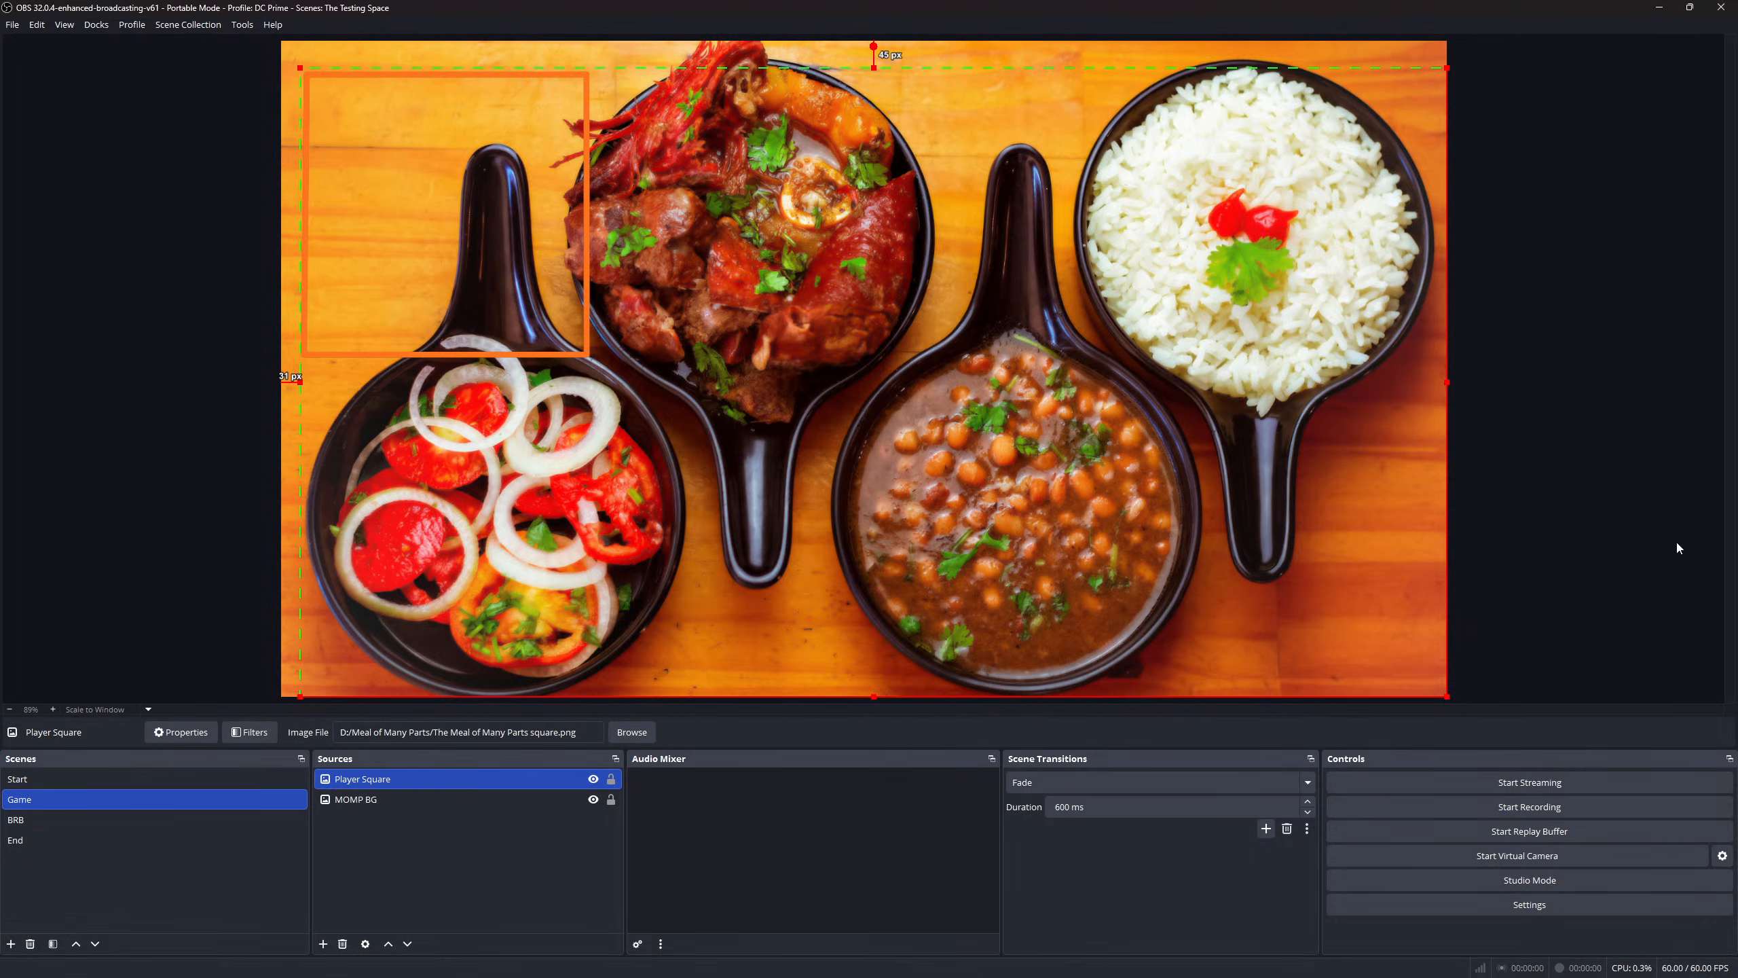
drag(1449, 383, 595, 393)
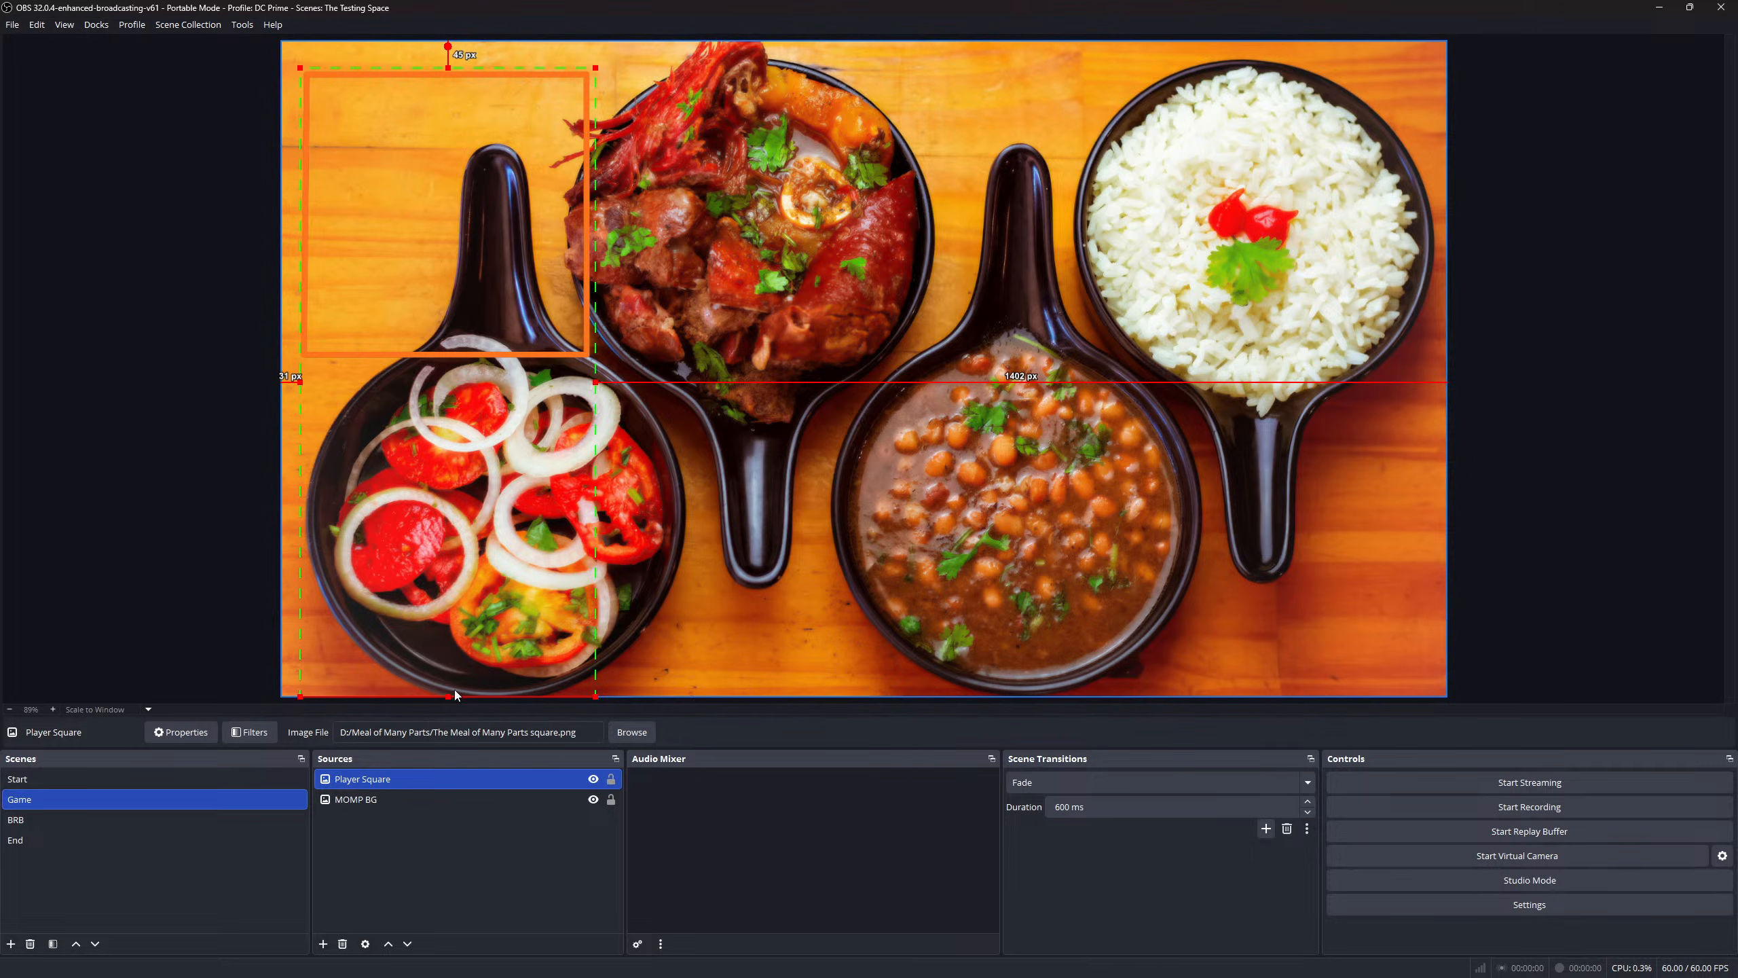
drag(450, 695, 489, 362)
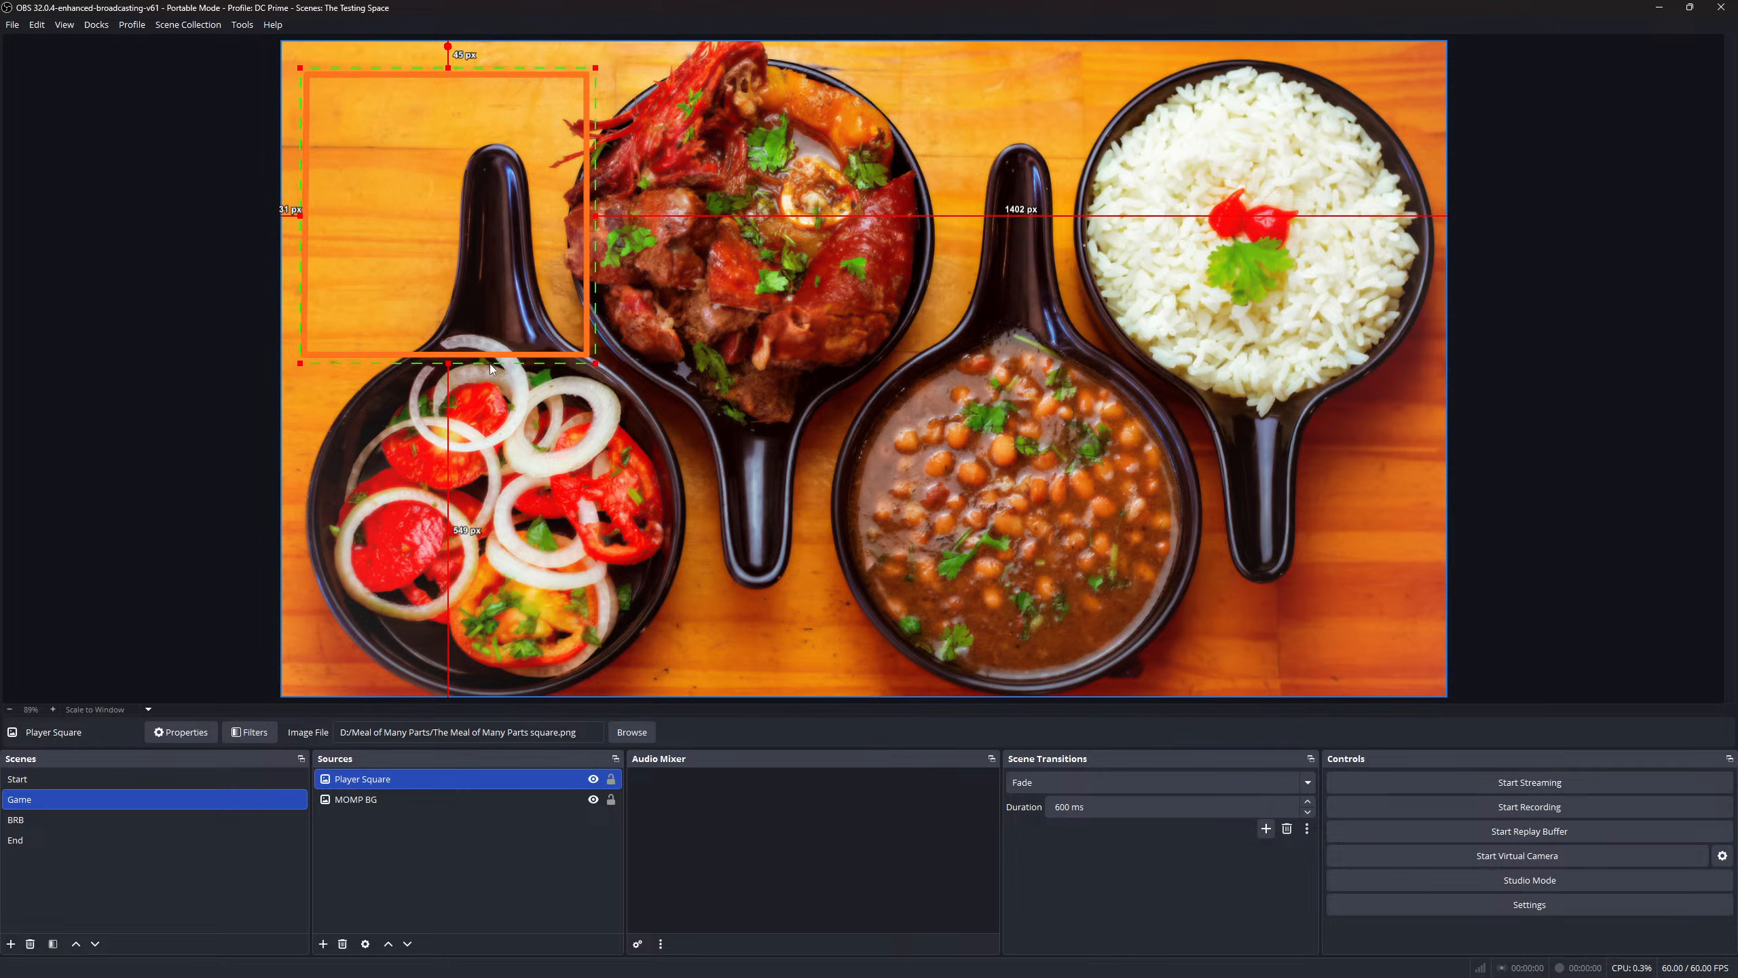
- Move the orange frame slightly lower over the upper-left area of the meal photo
drag(394, 181, 440, 216)
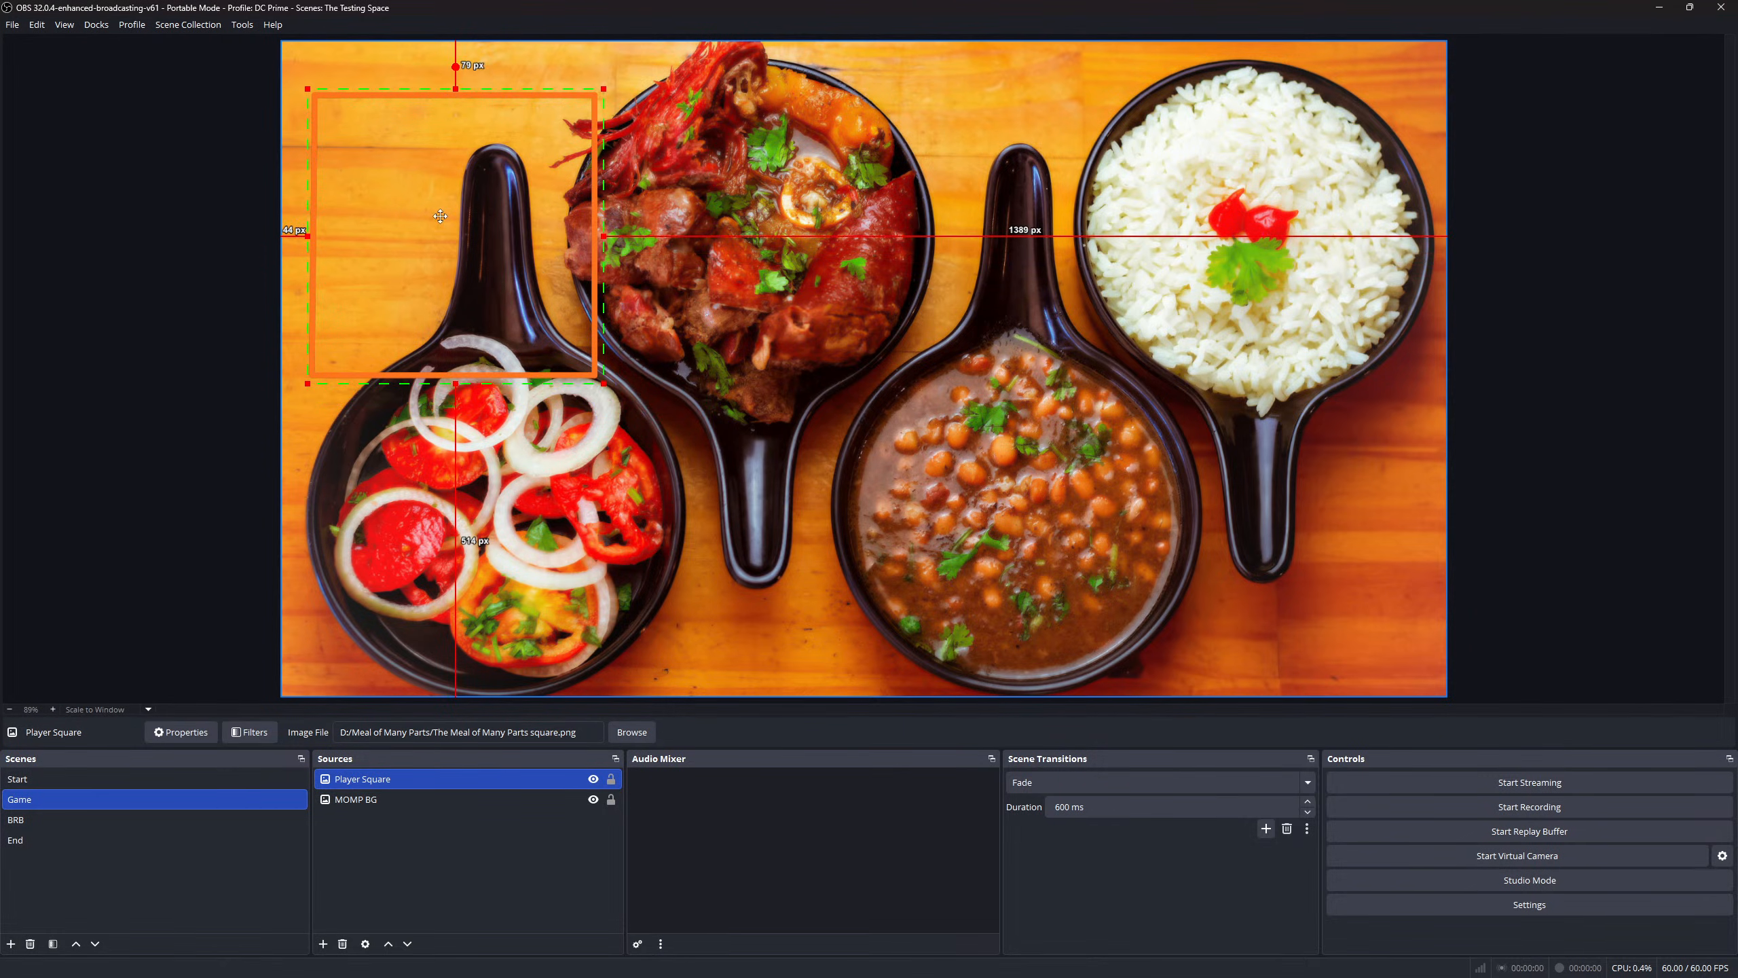
click(444, 217)
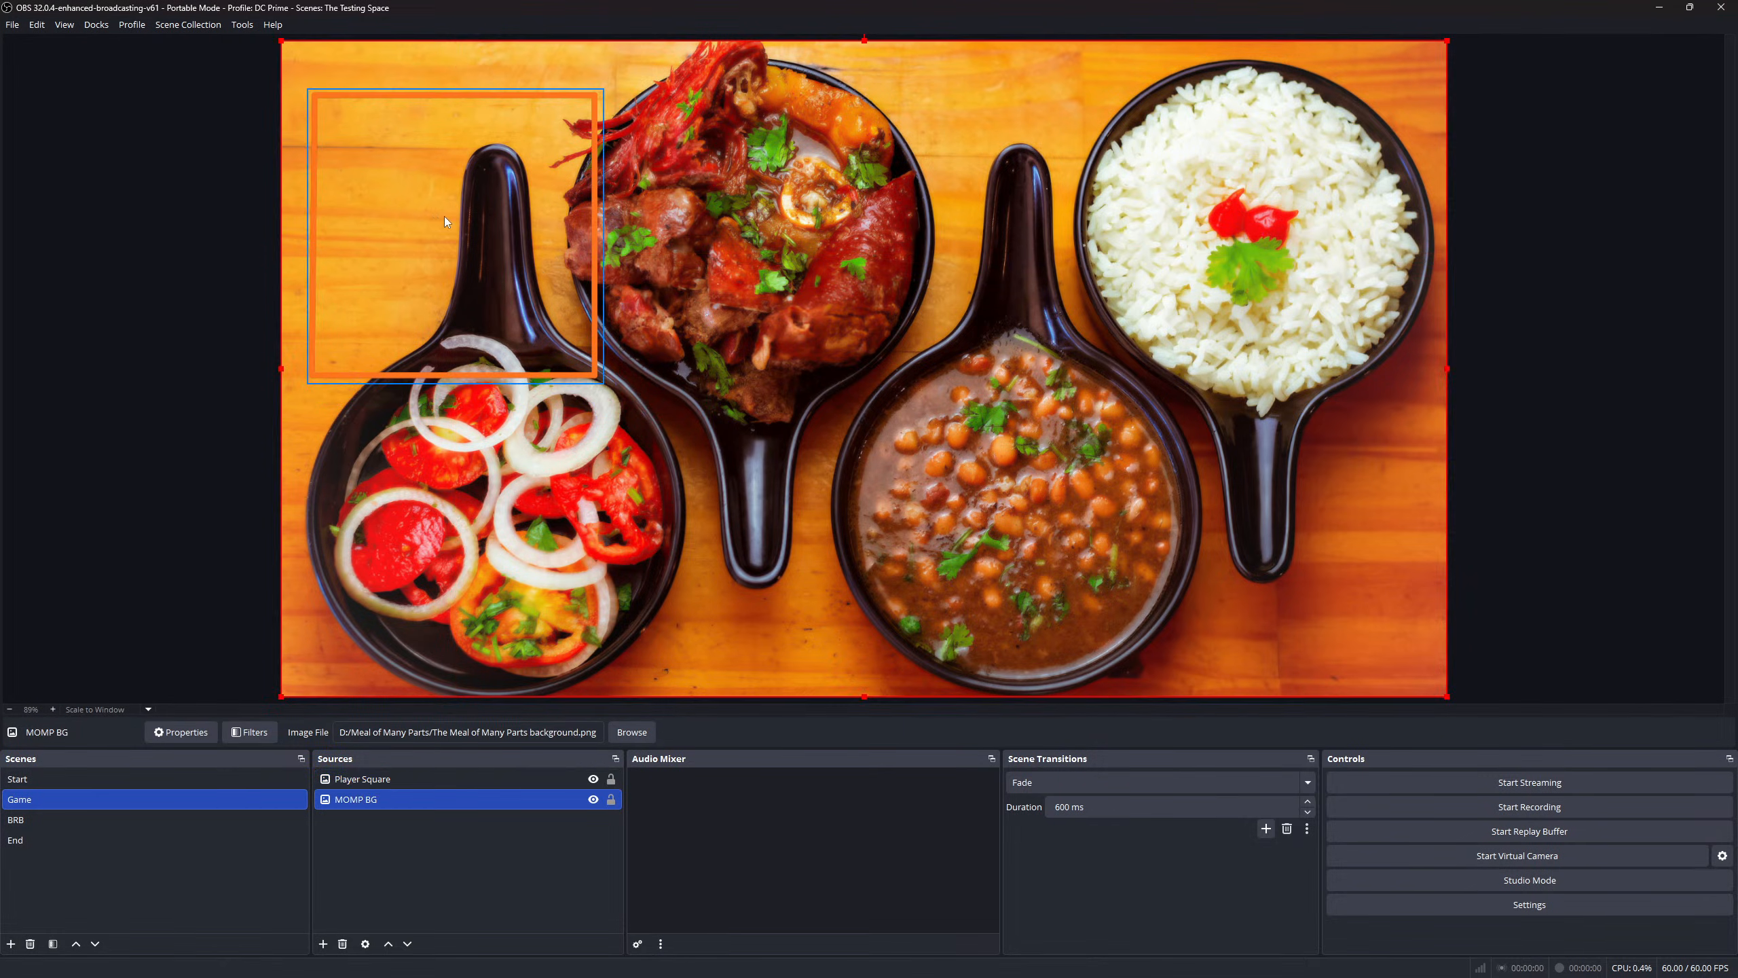
click(497, 207)
drag(497, 209, 499, 231)
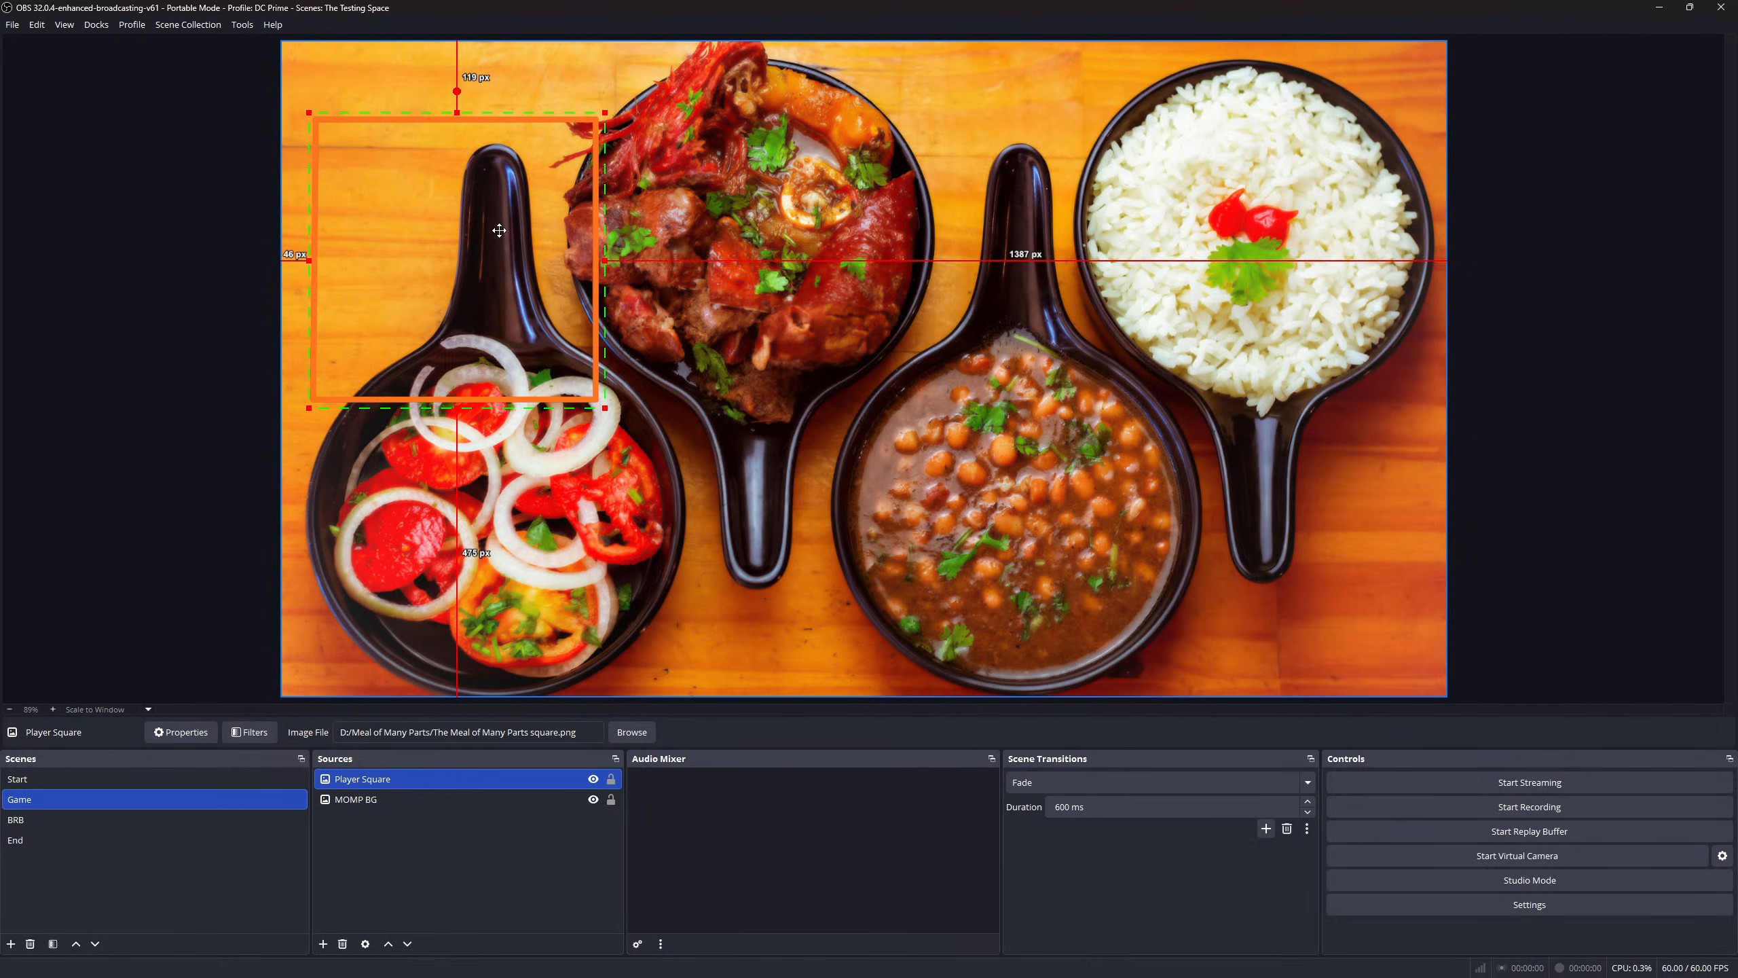
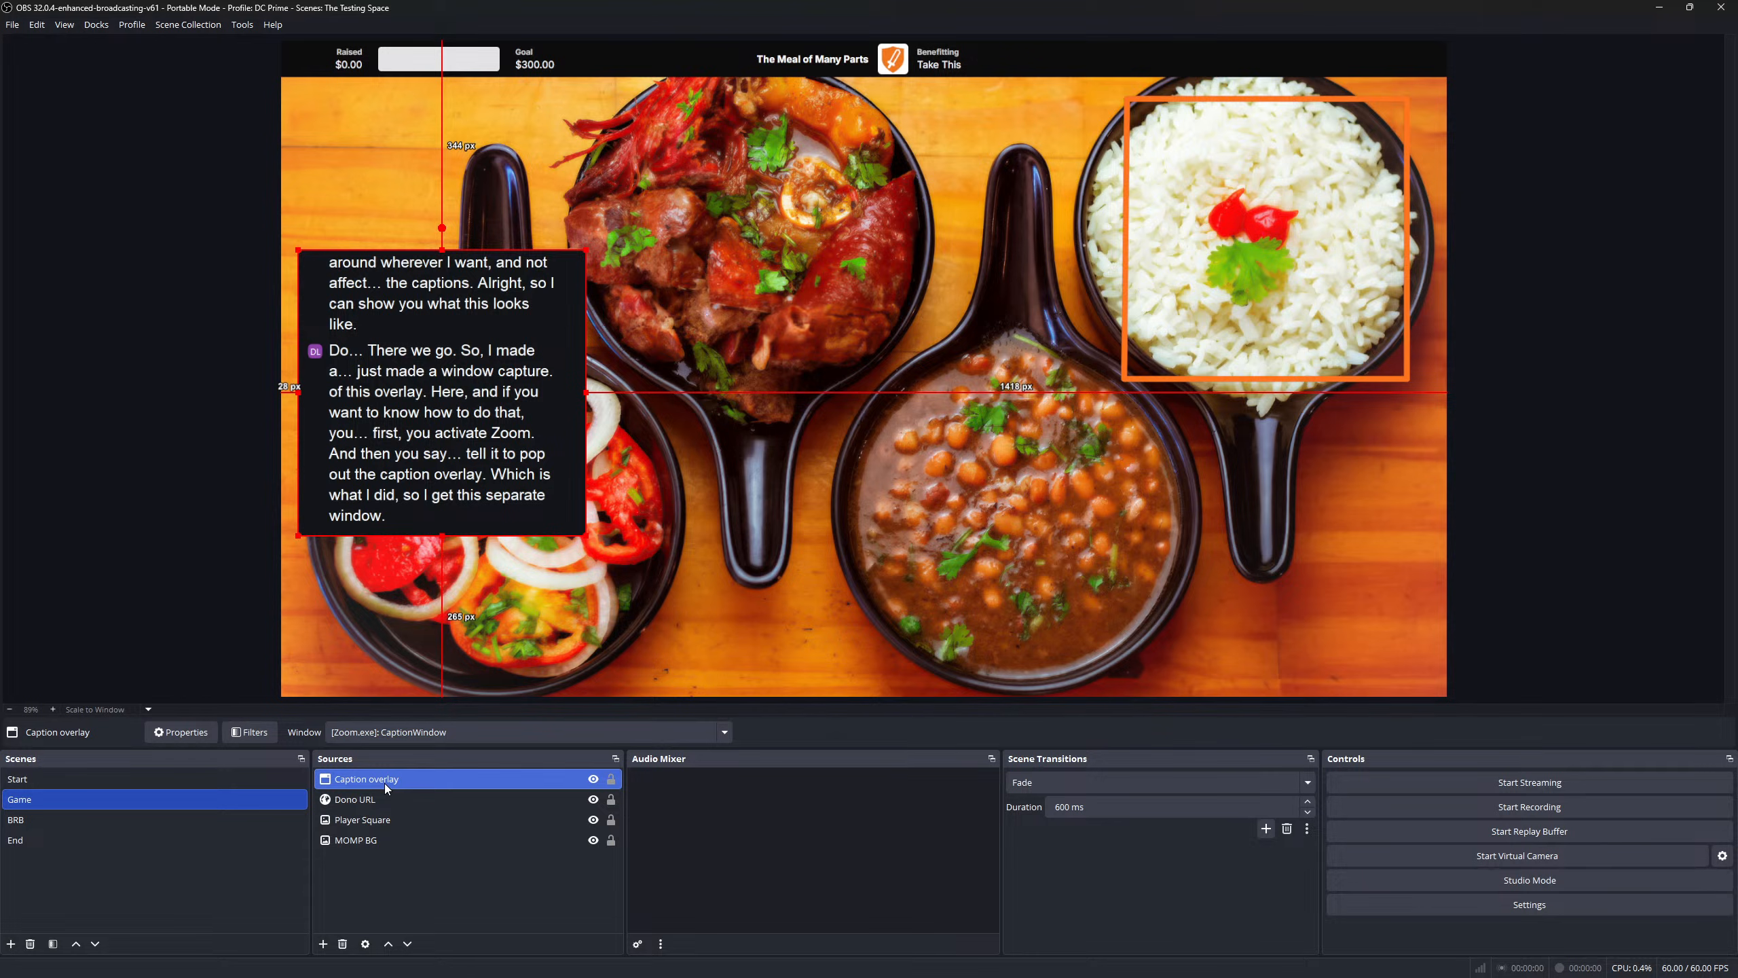
right_click(384, 783)
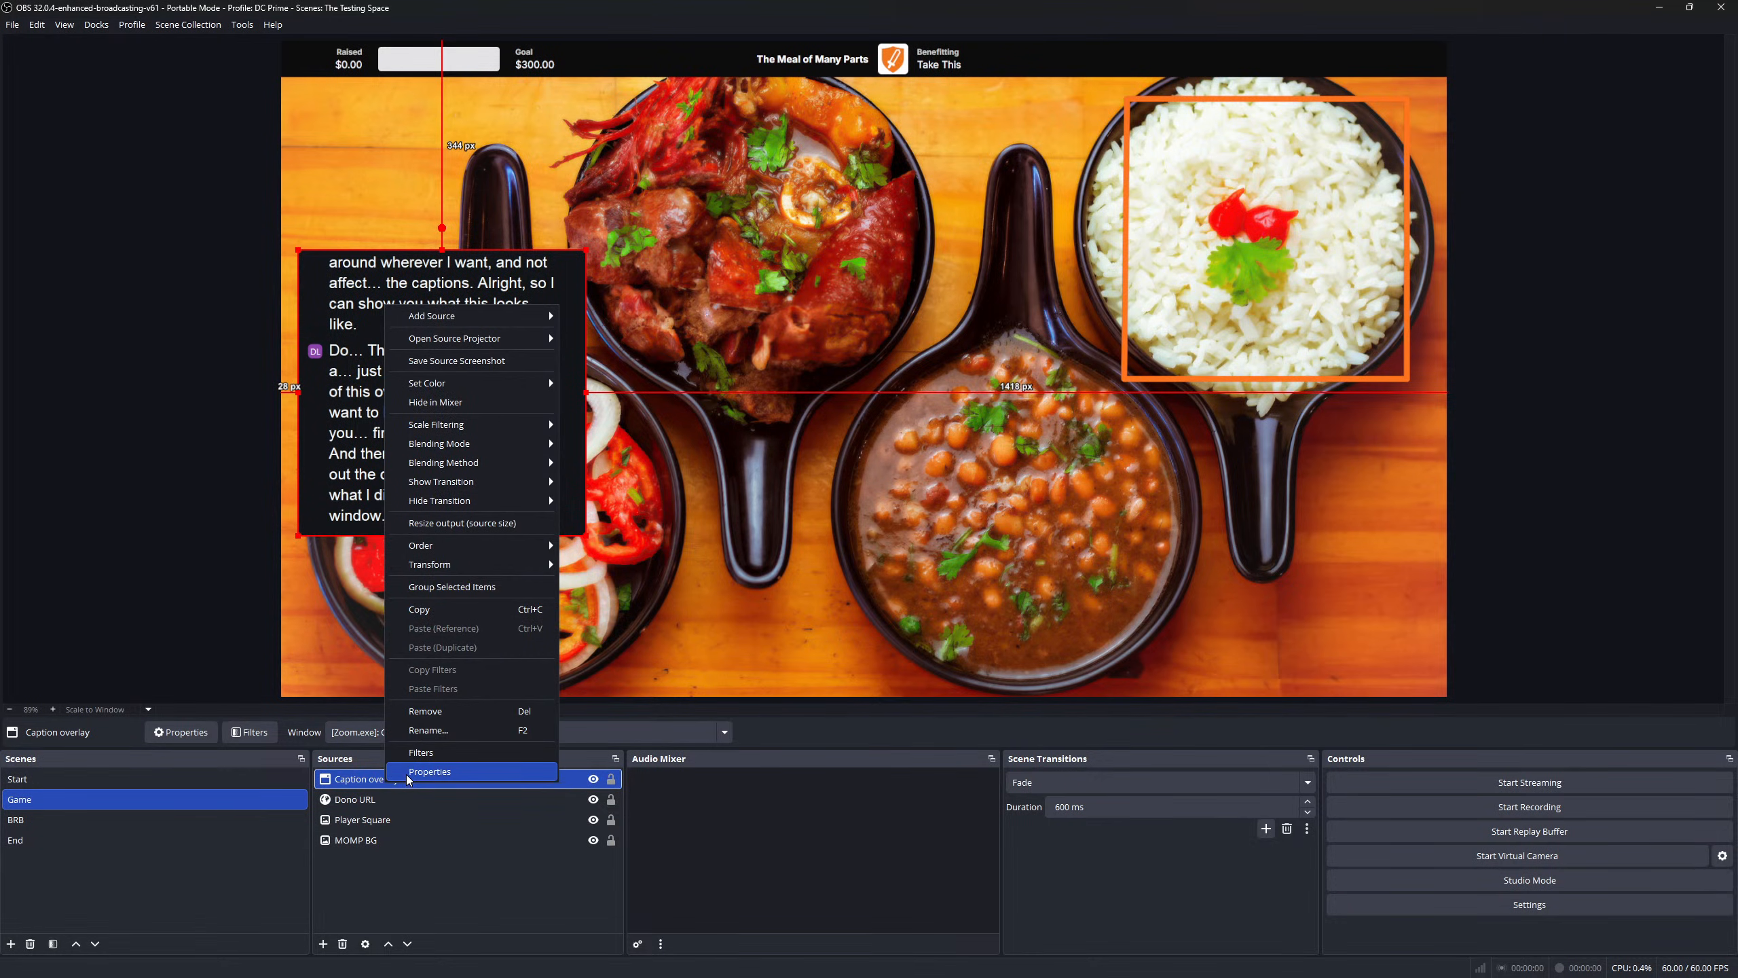
click(406, 774)
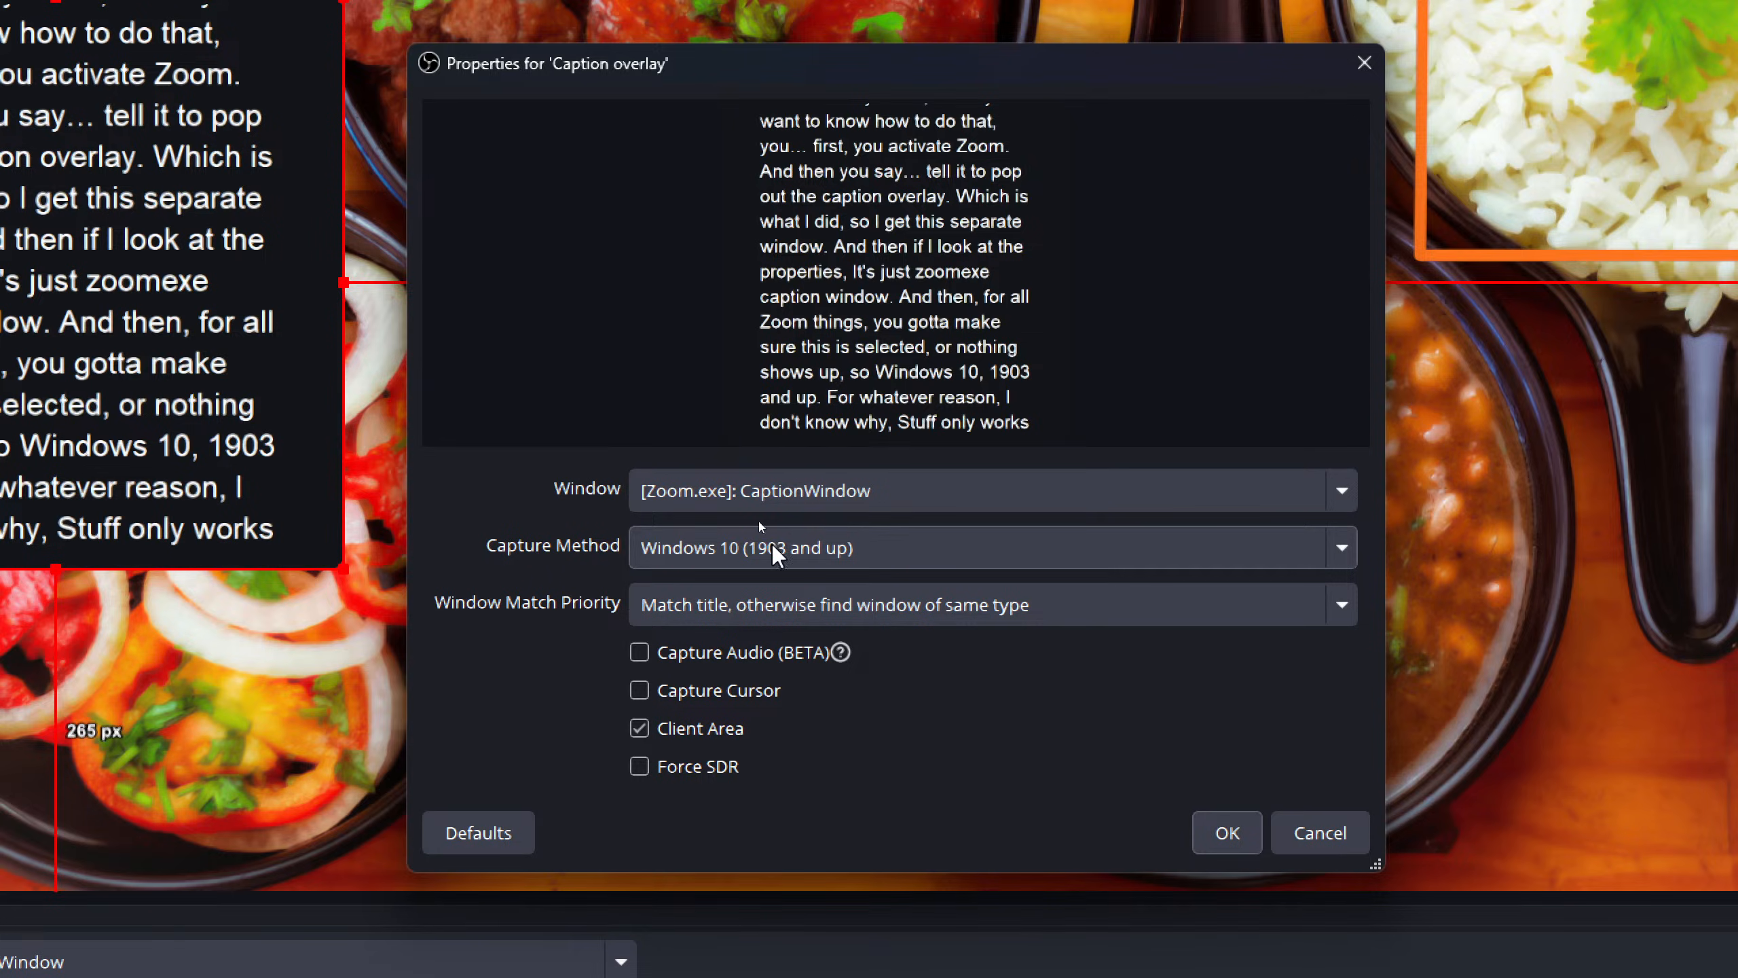
click(993, 556)
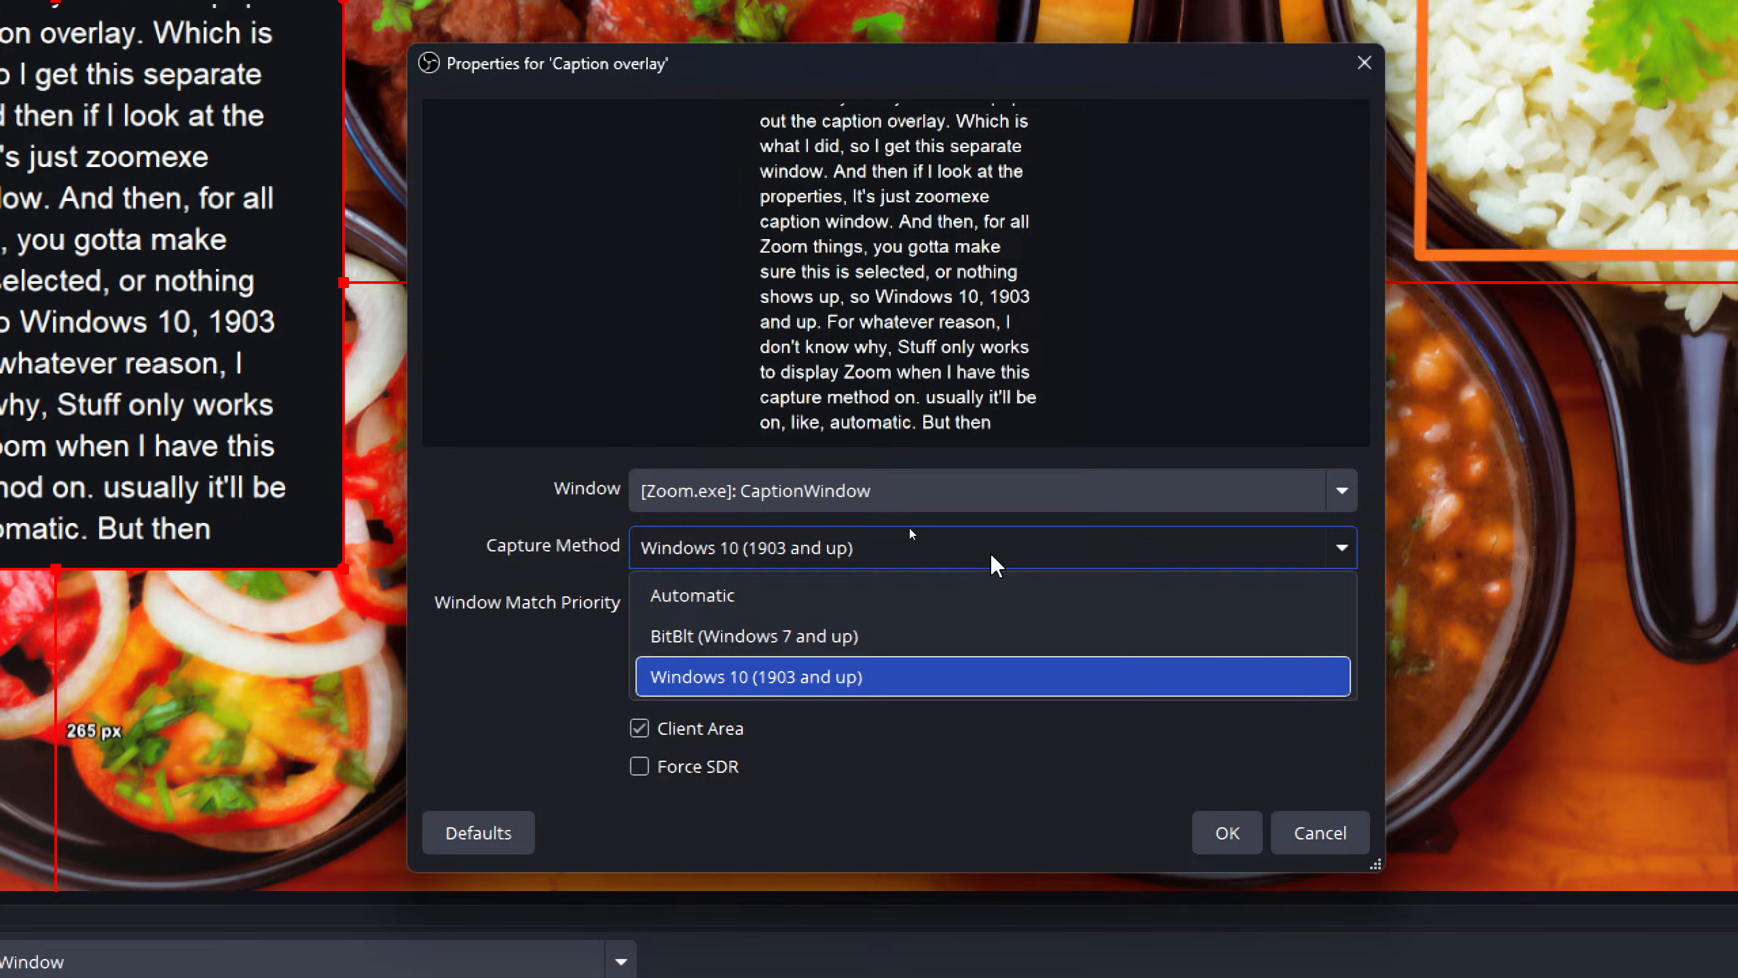
click(993, 556)
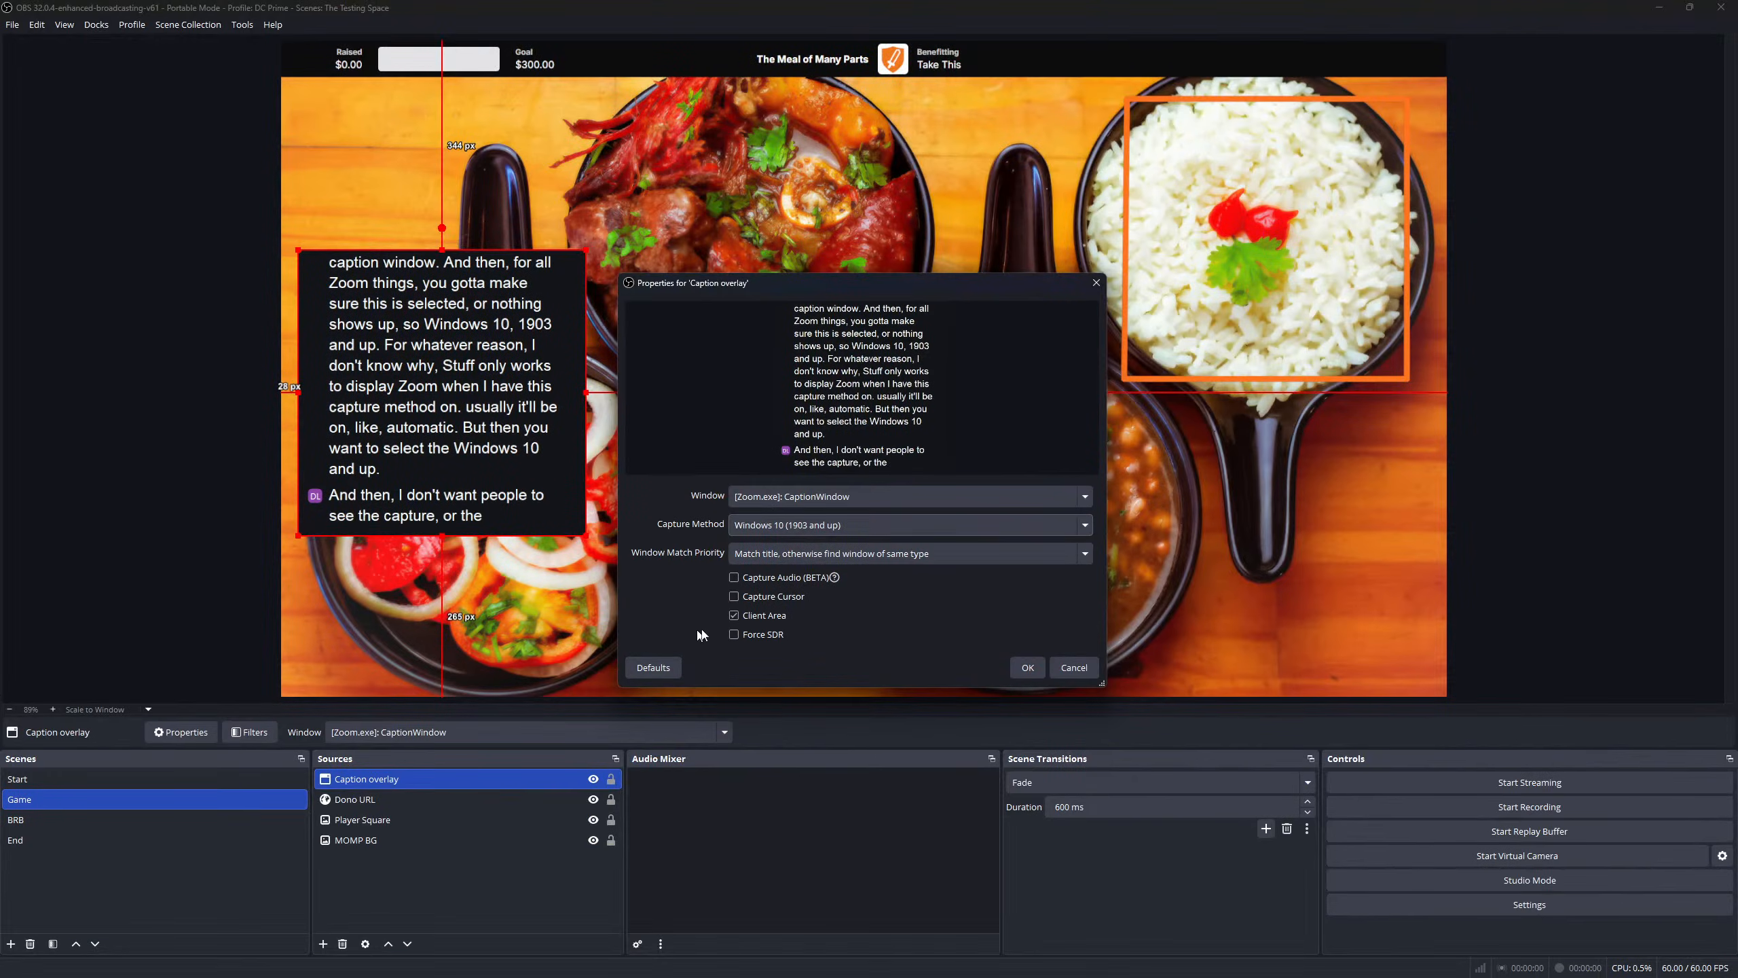
click(1073, 667)
- Move the caption overlay lower and resize it into a smaller box over the salad bowl
drag(470, 438, 458, 586)
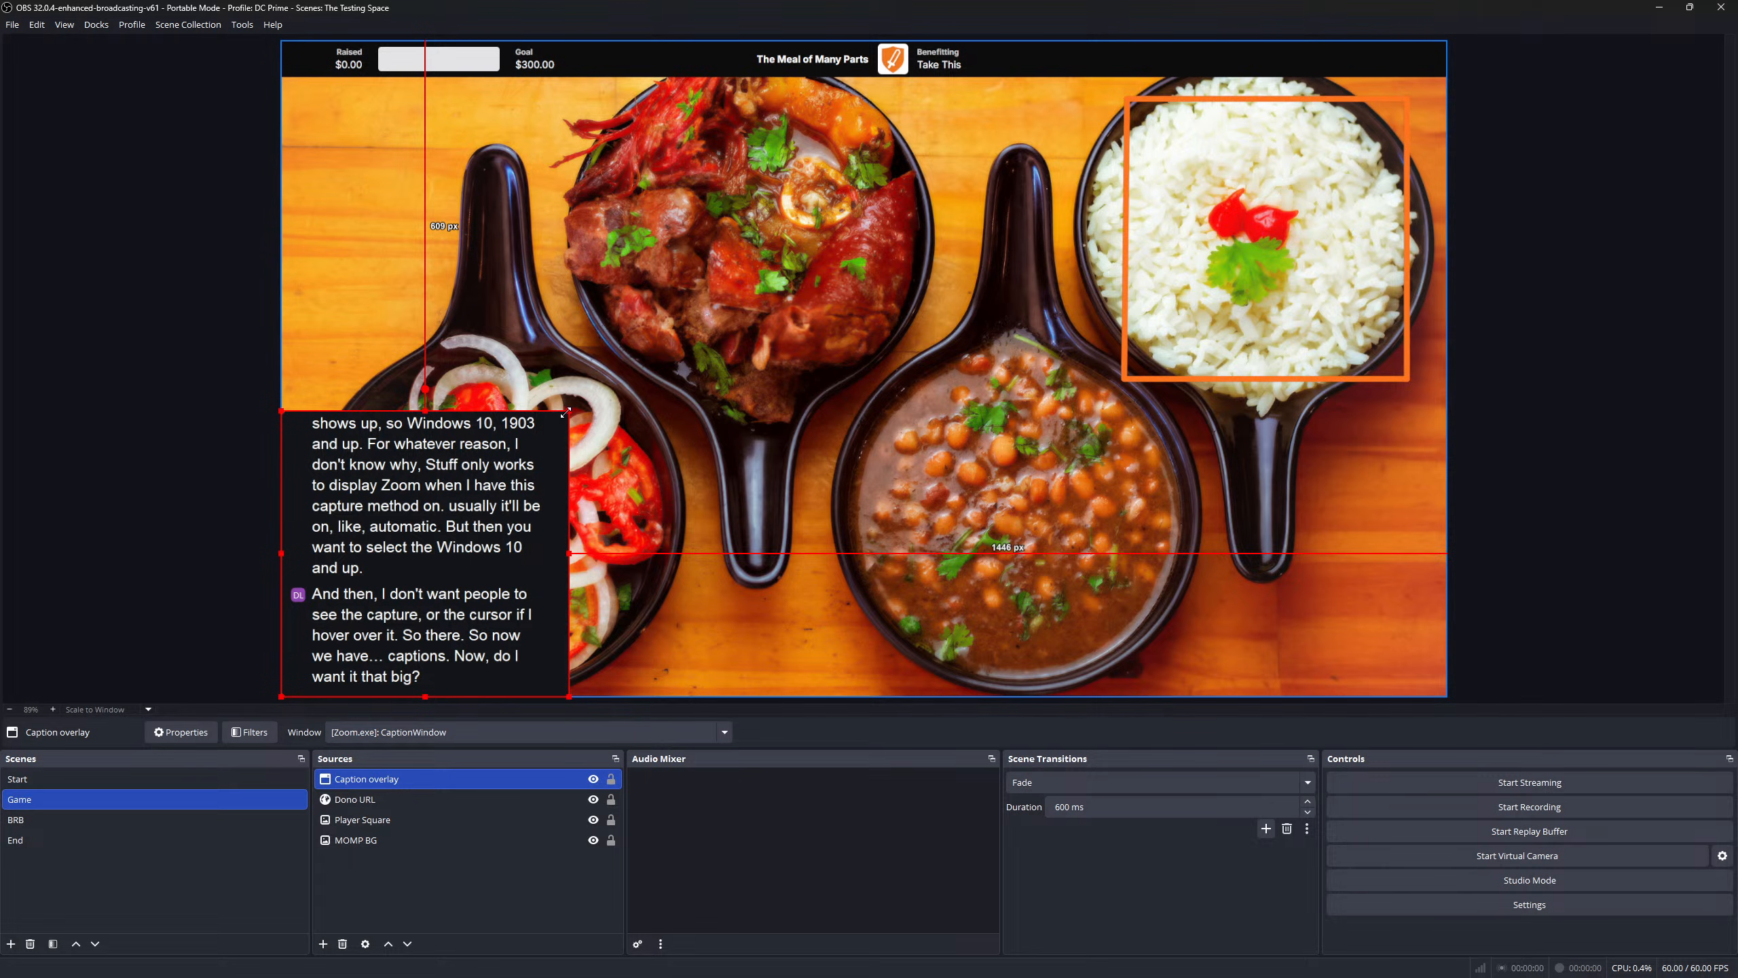
drag(566, 412, 515, 522)
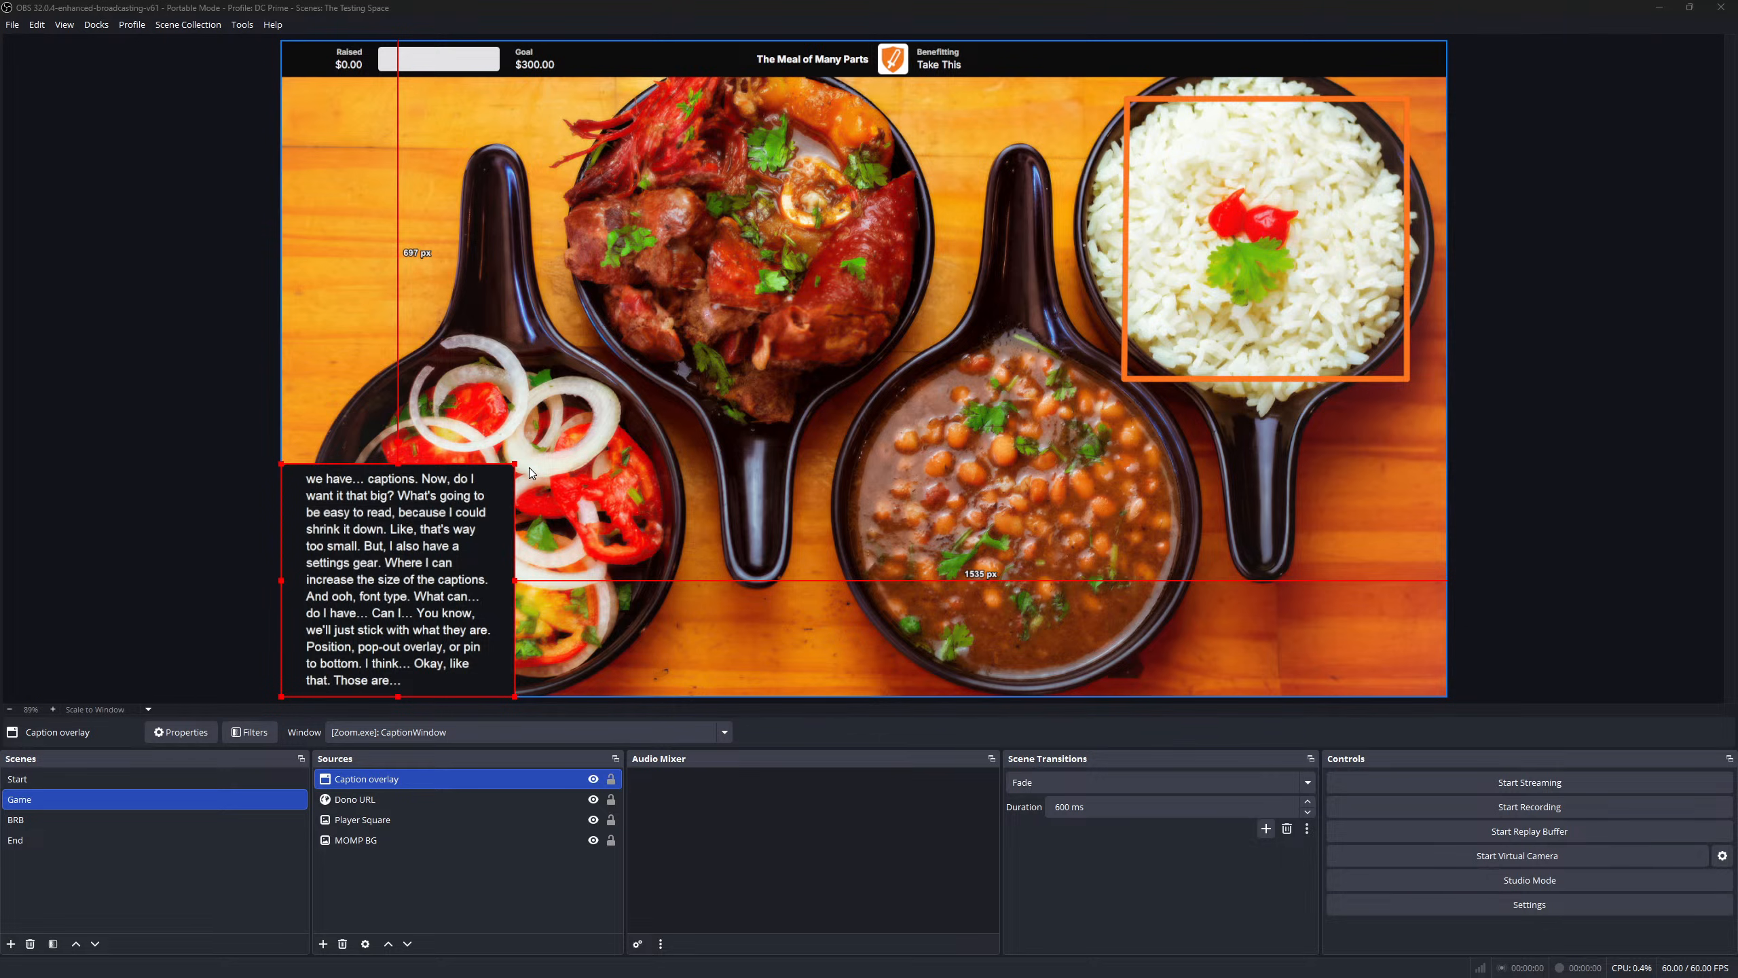
drag(515, 464, 551, 448)
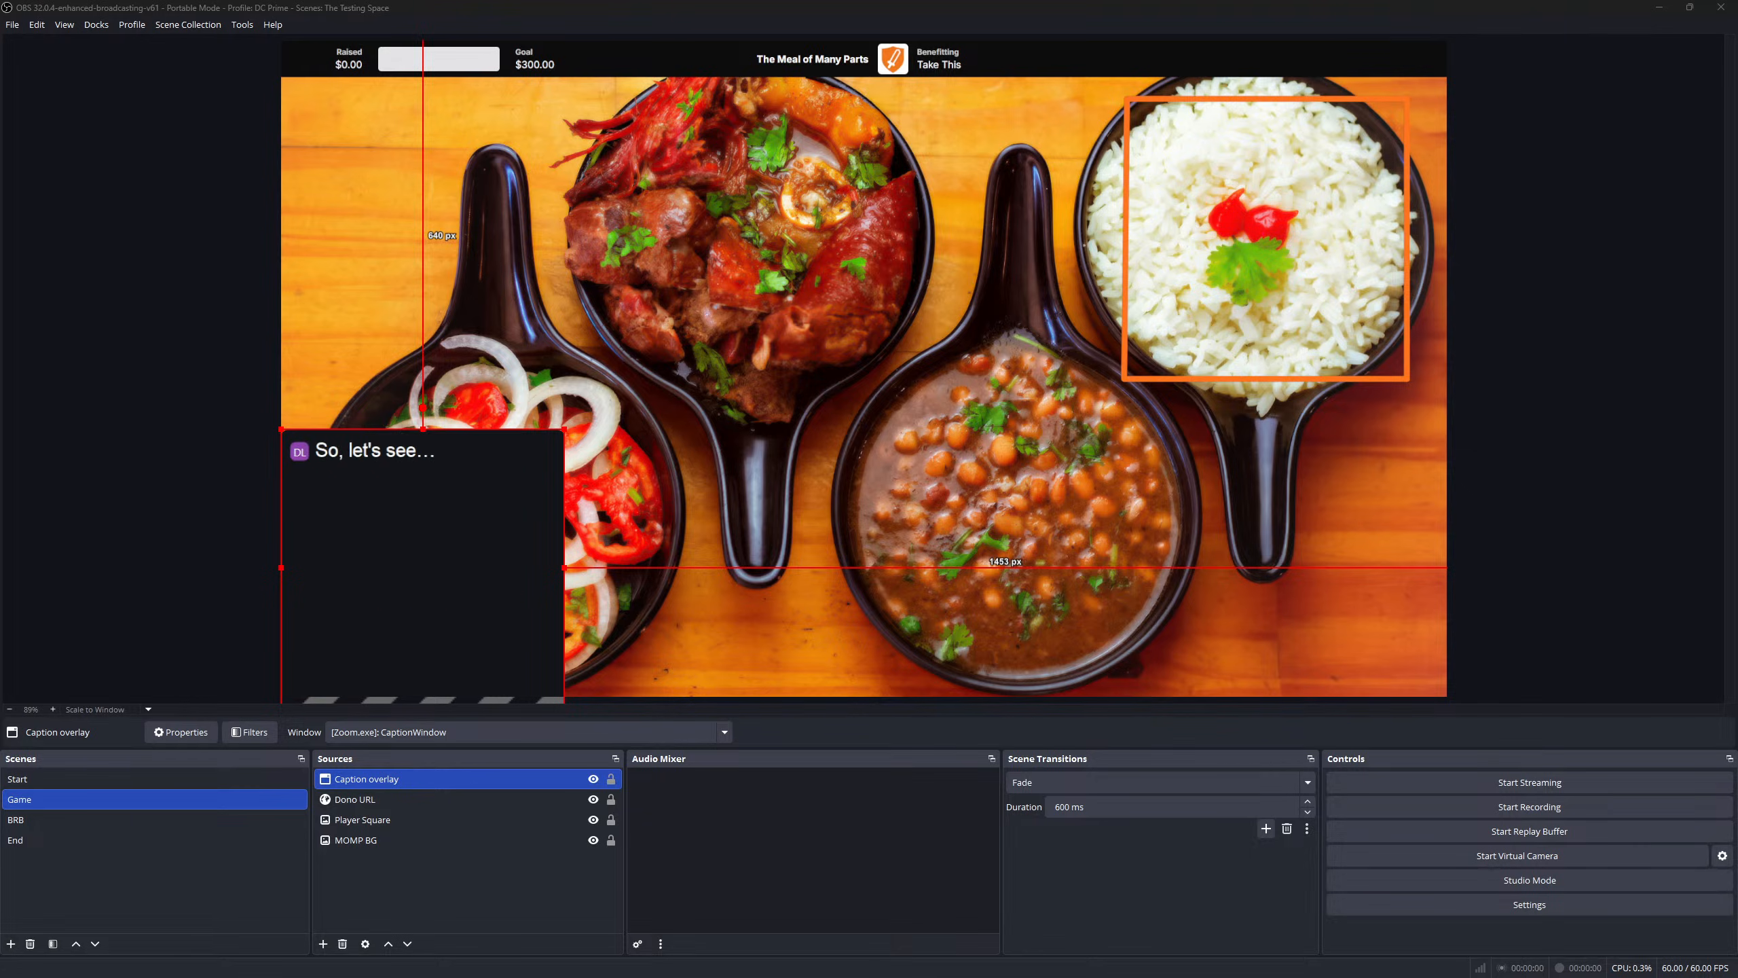
- Snap a narrower caption overlay to the bottom-left and move the player square to the upper left
drag(452, 552, 450, 512)
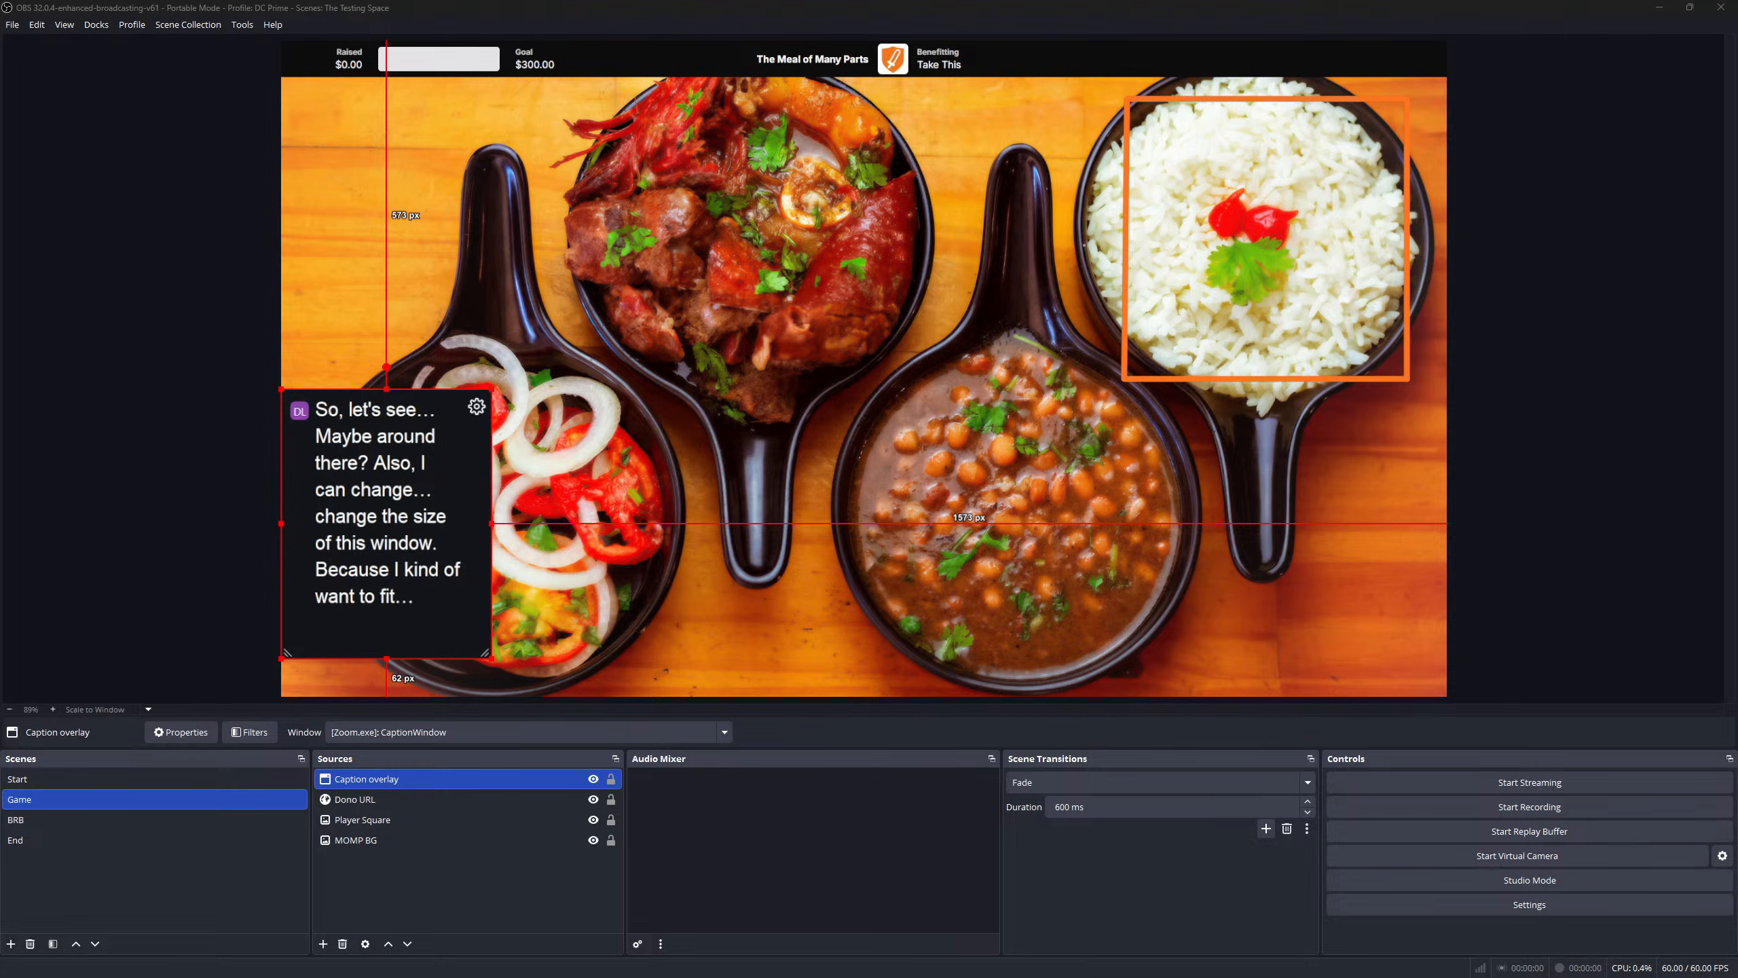
drag(432, 484, 425, 511)
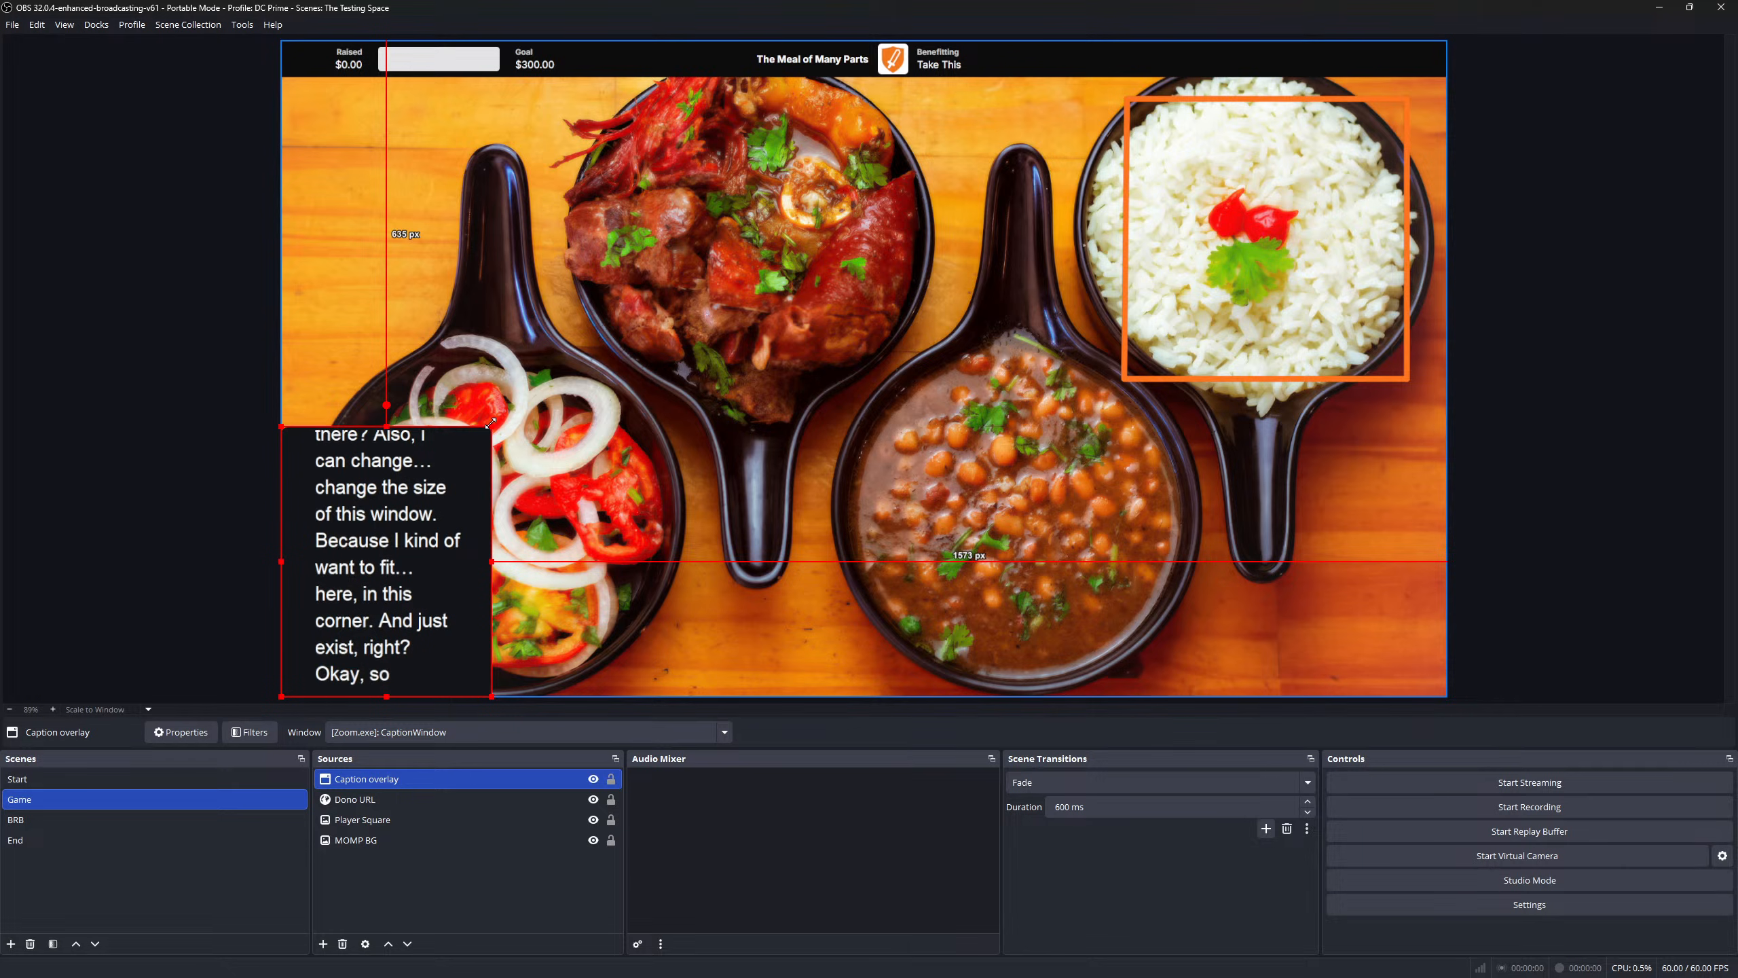
drag(487, 428, 465, 455)
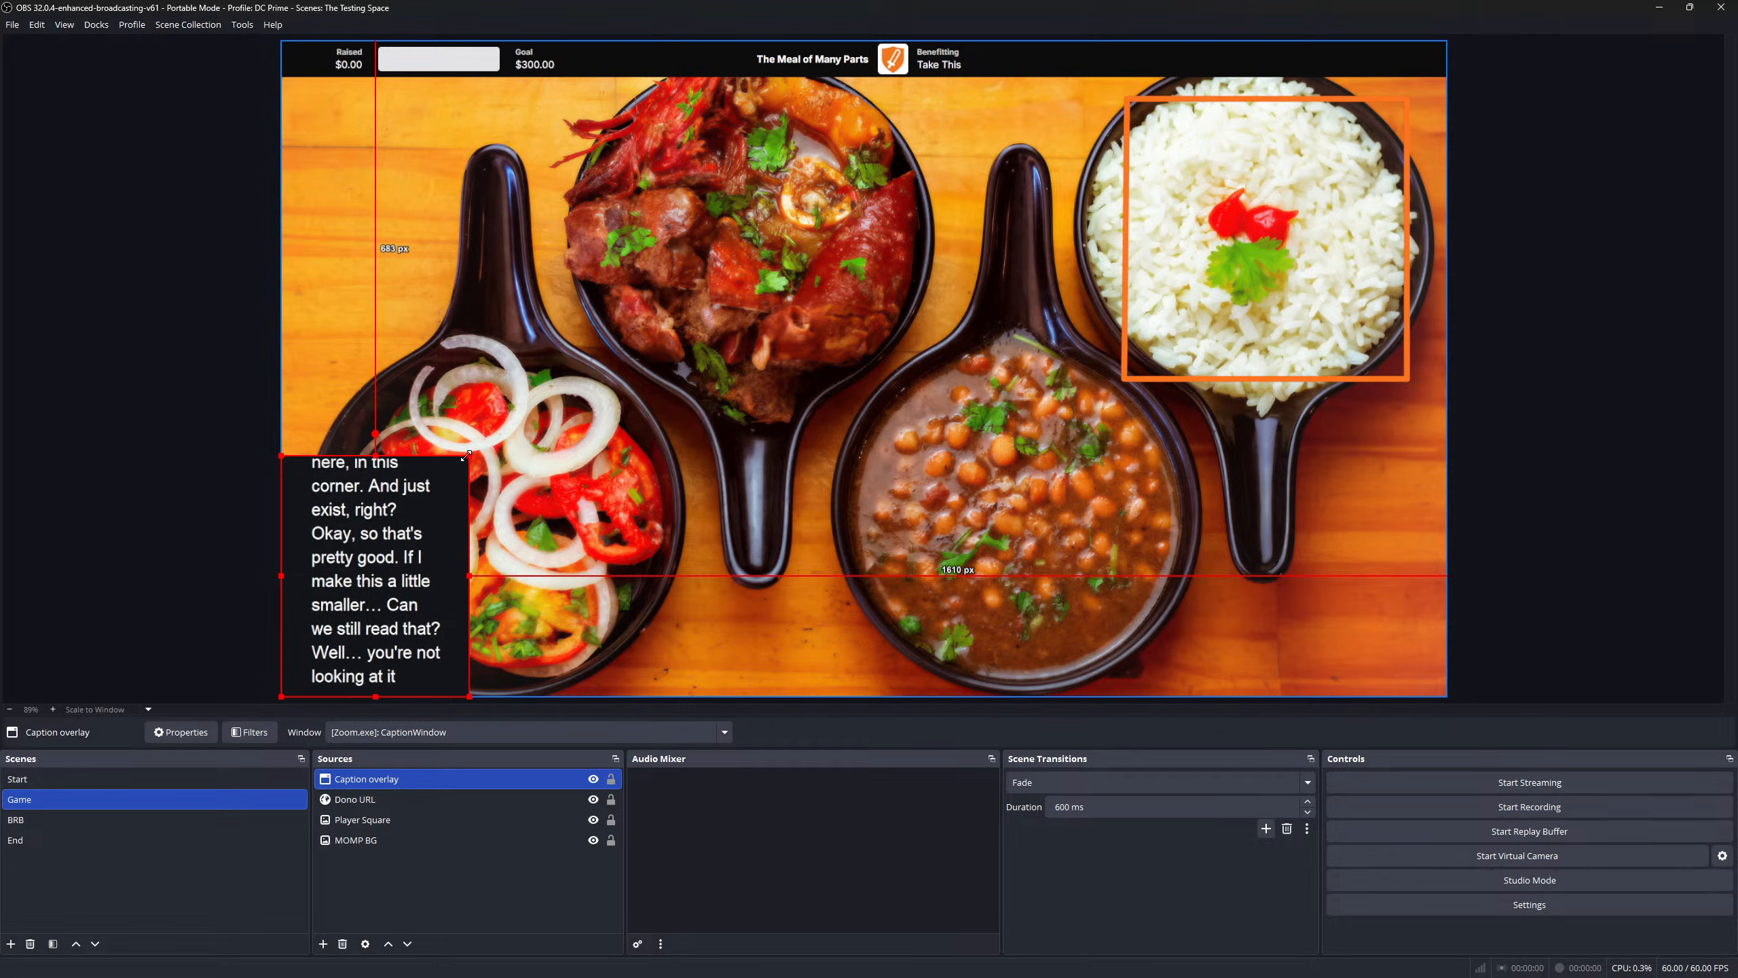
drag(465, 455, 454, 467)
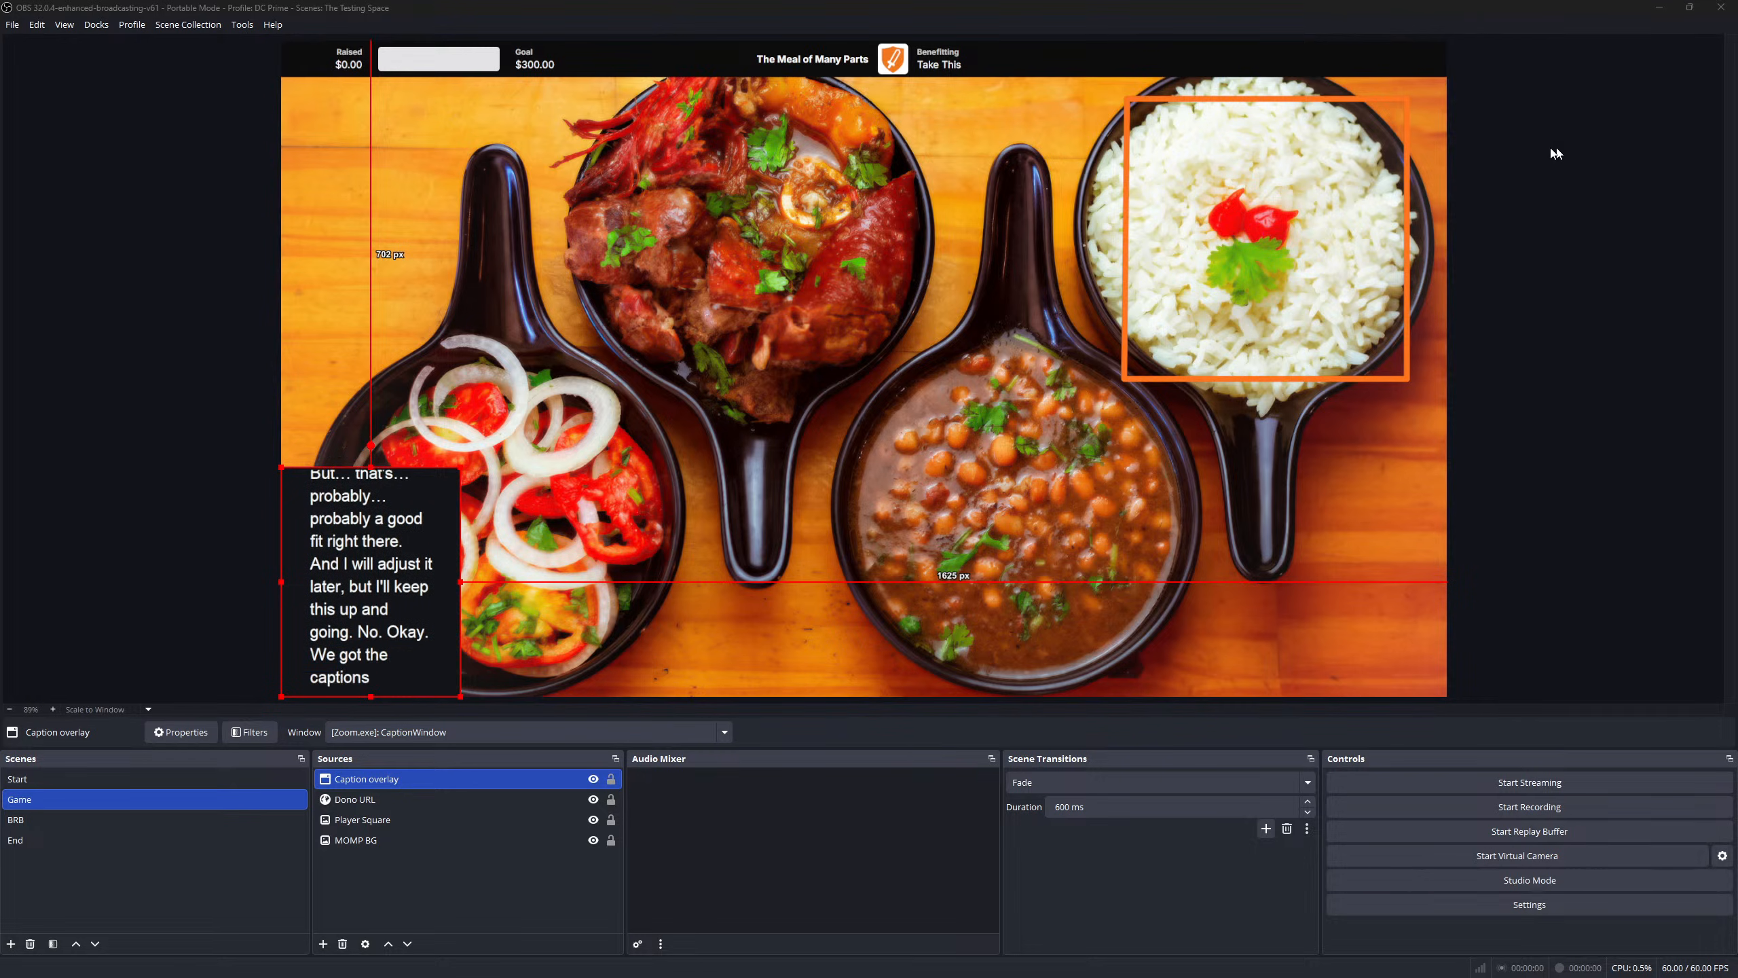
drag(1307, 206, 503, 218)
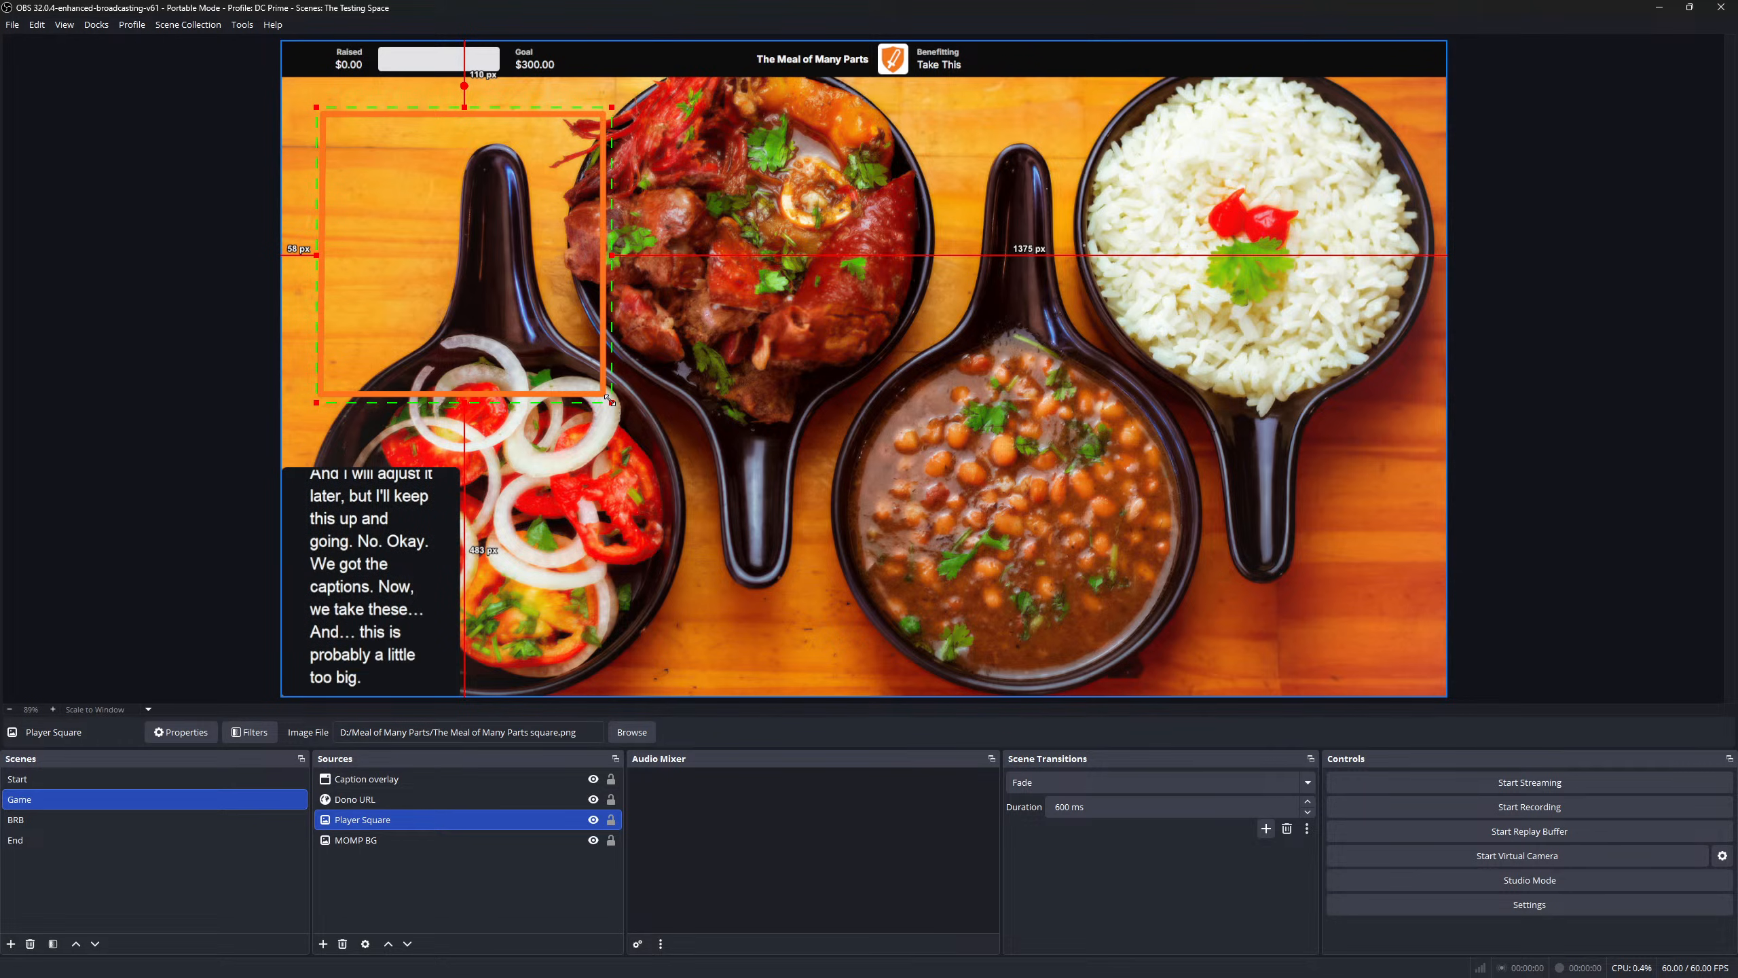
- Shrink the player square slightly, then copy it and paste a duplicate named Player Square 2
drag(610, 400, 556, 375)
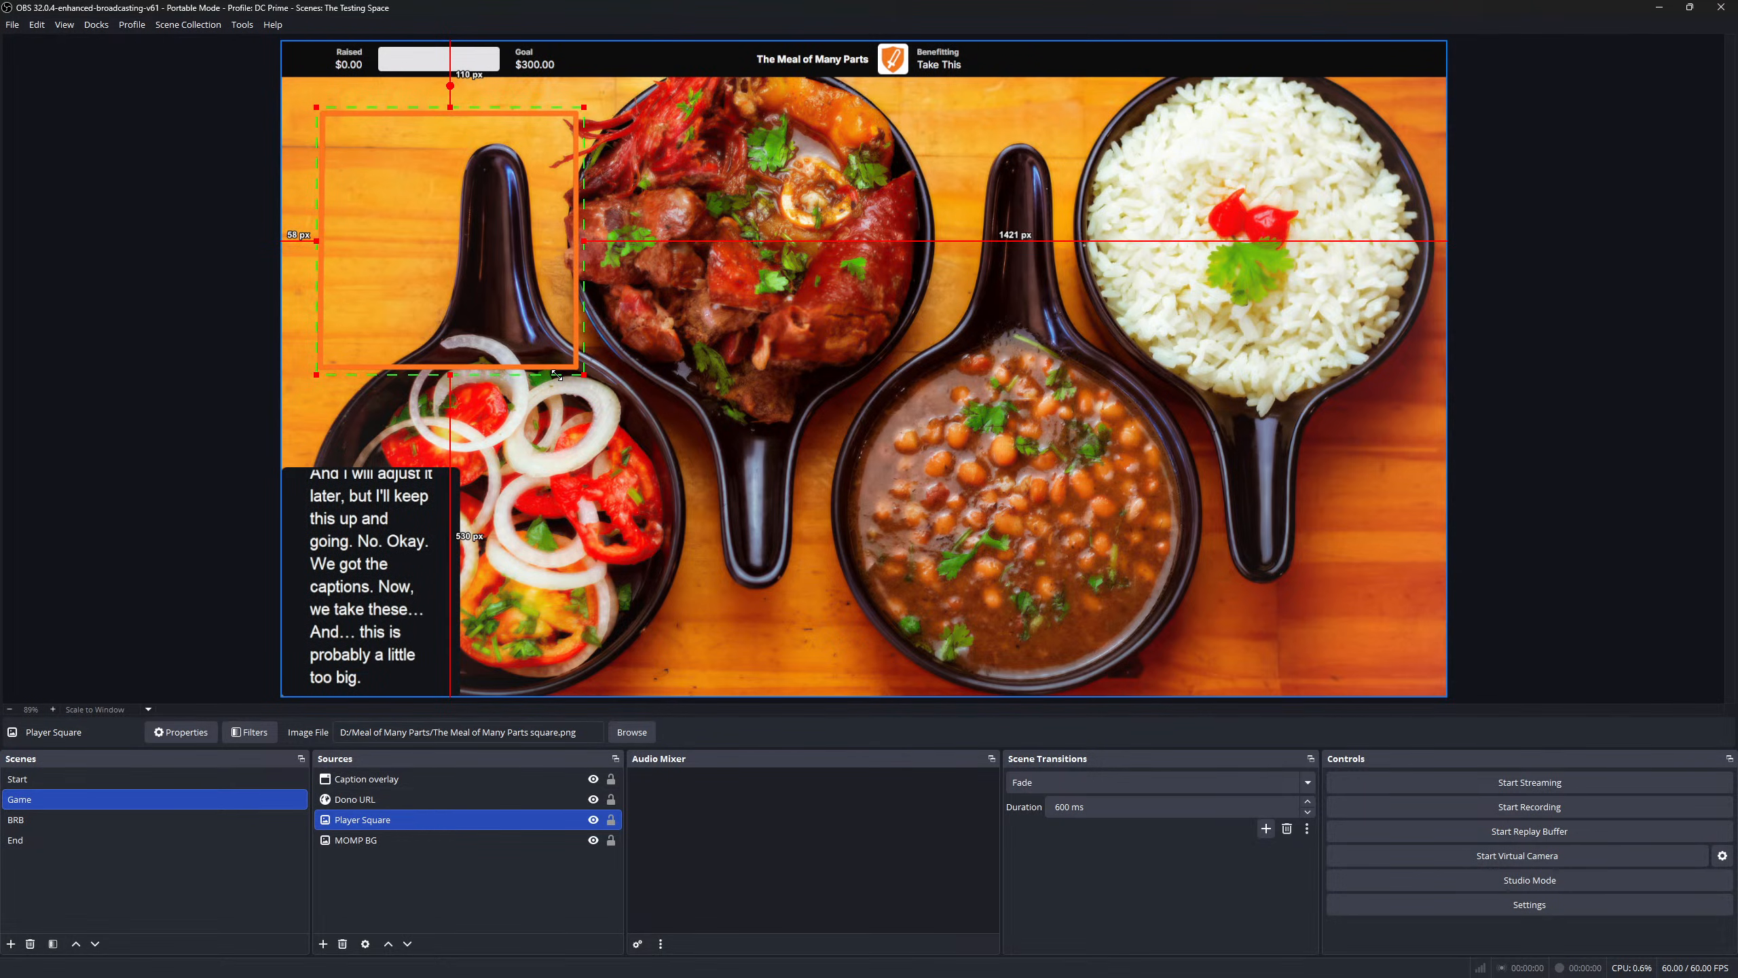
drag(503, 201, 482, 193)
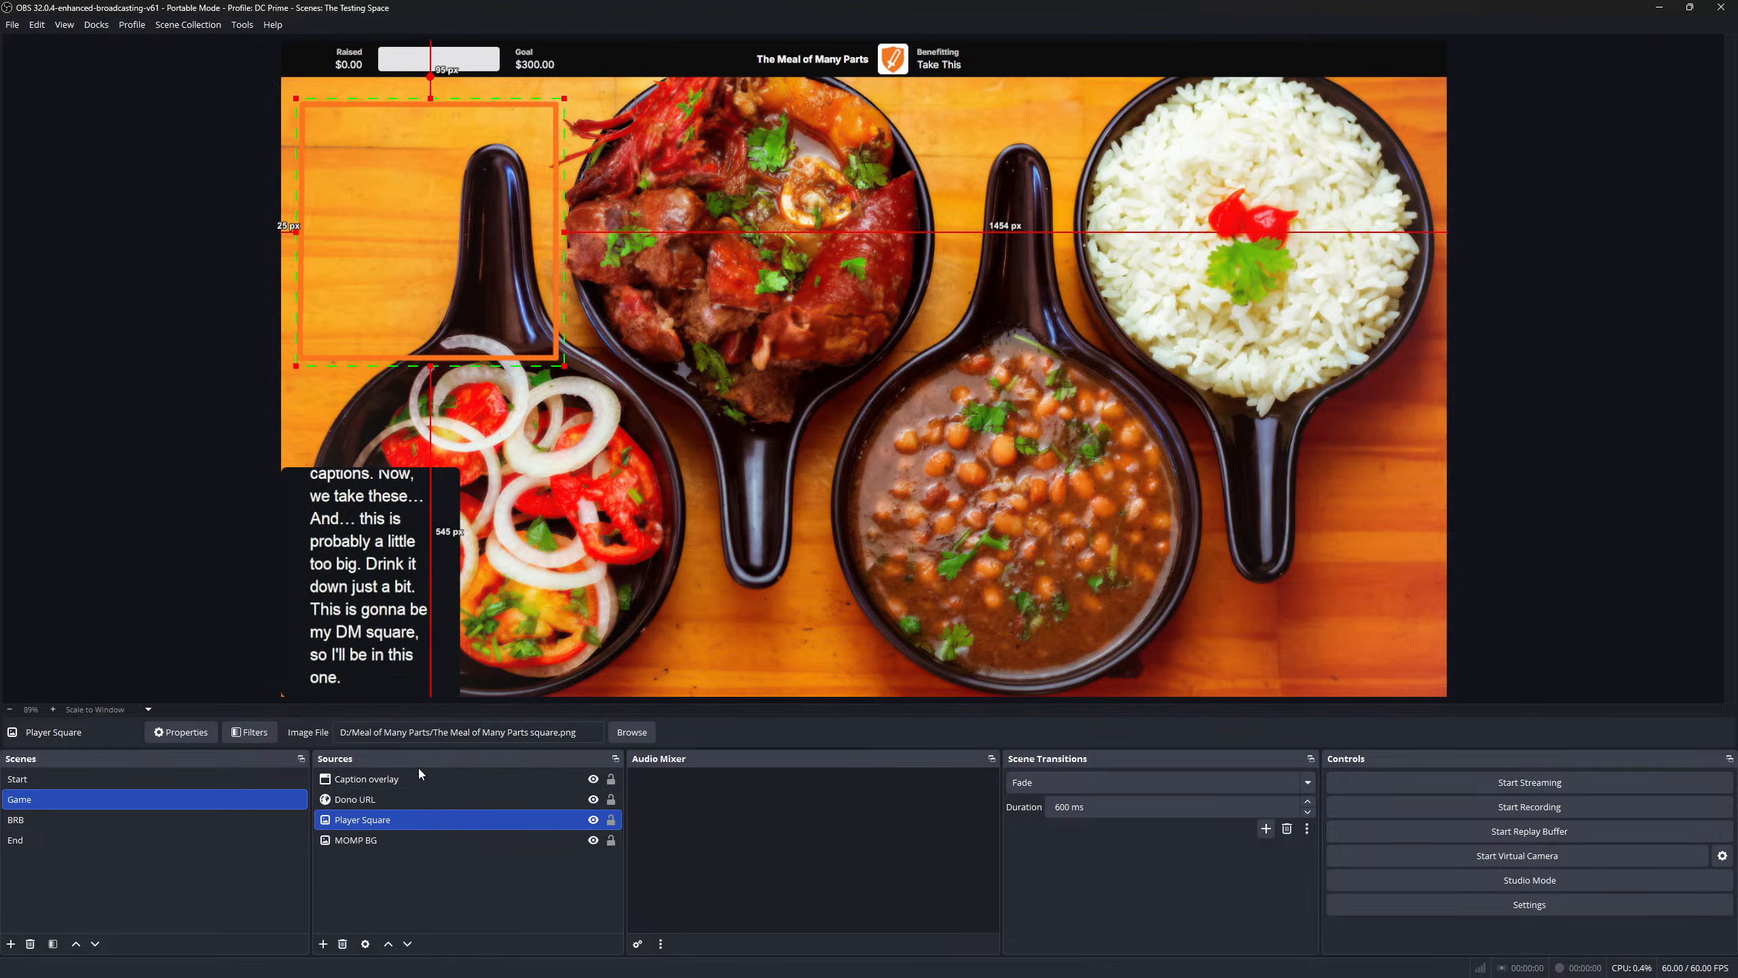
right_click(399, 824)
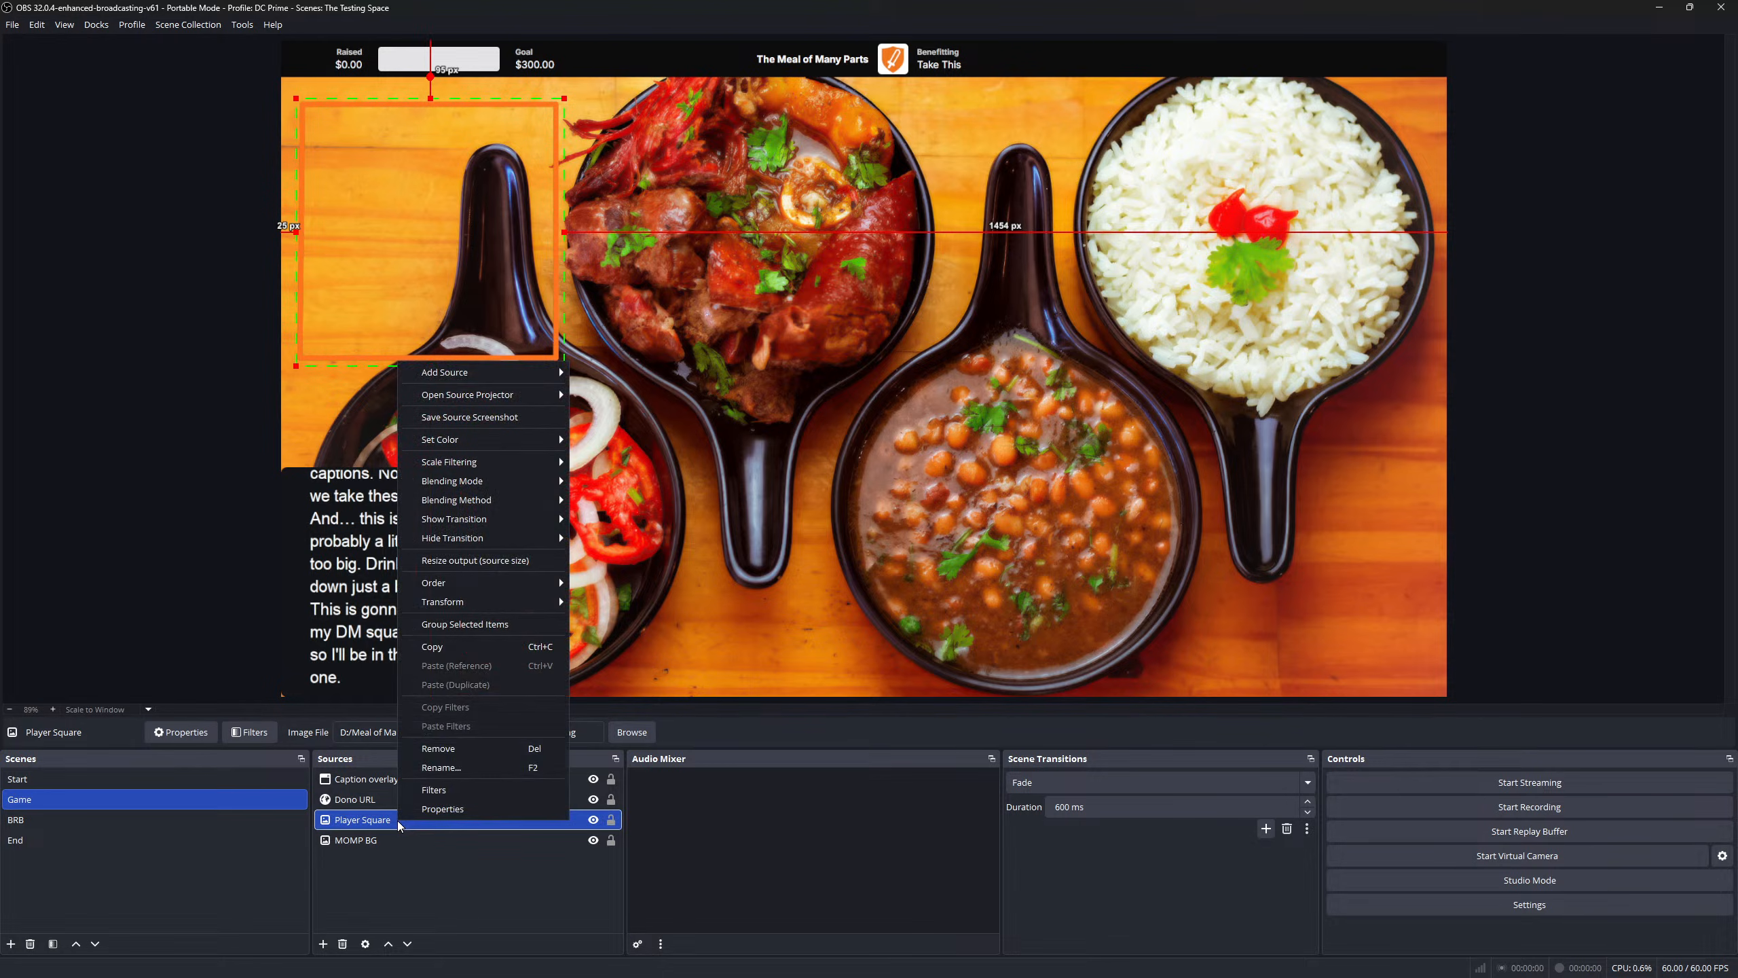
click(481, 648)
right_click(406, 867)
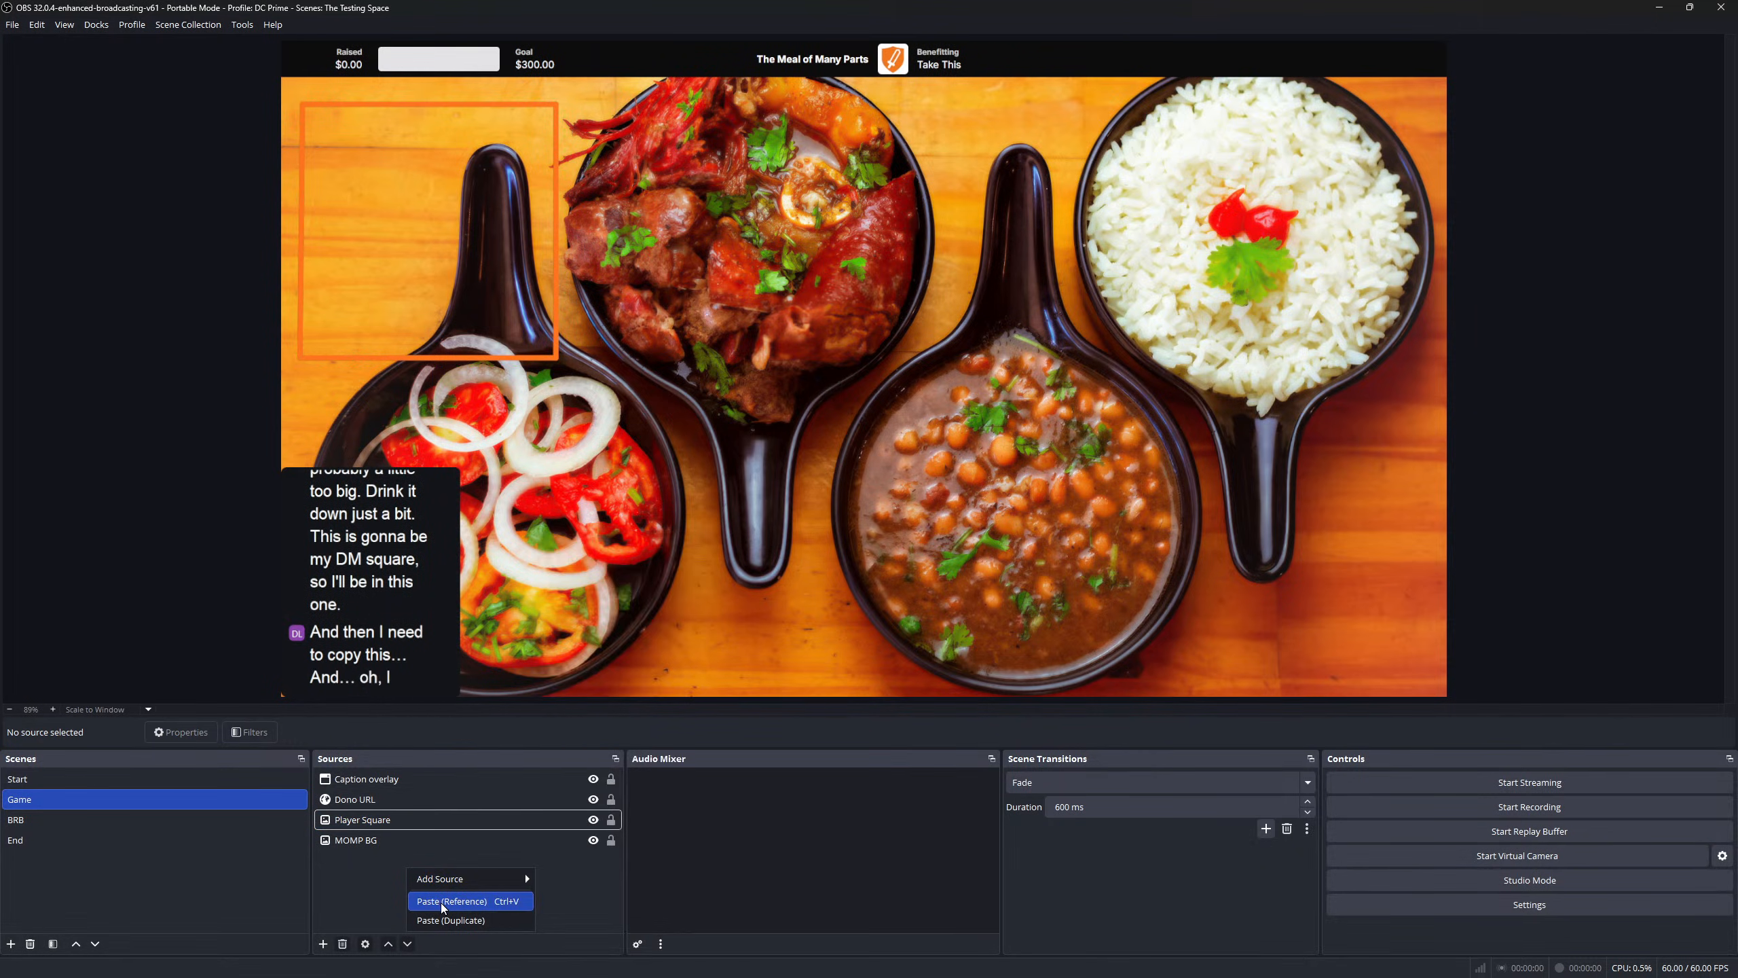
click(448, 919)
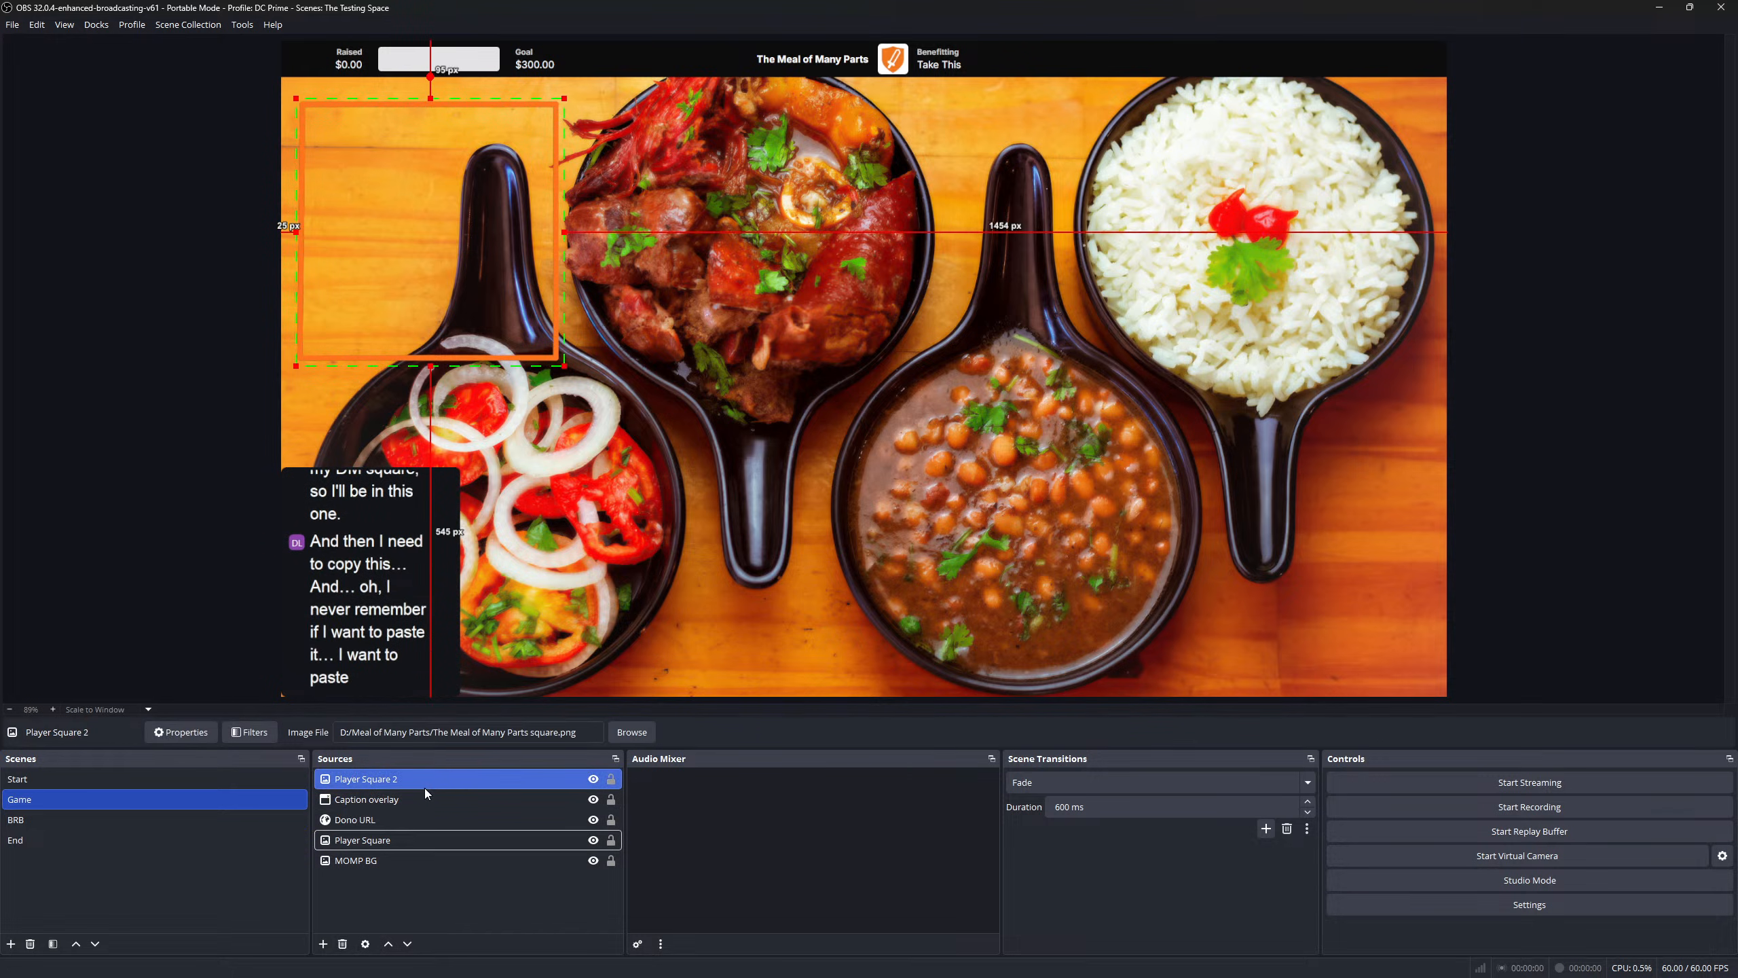
- Place Player Square 2 over the meat bowl, delete the extra pasted copy, and list Player Square beneath it
drag(434, 242, 804, 242)
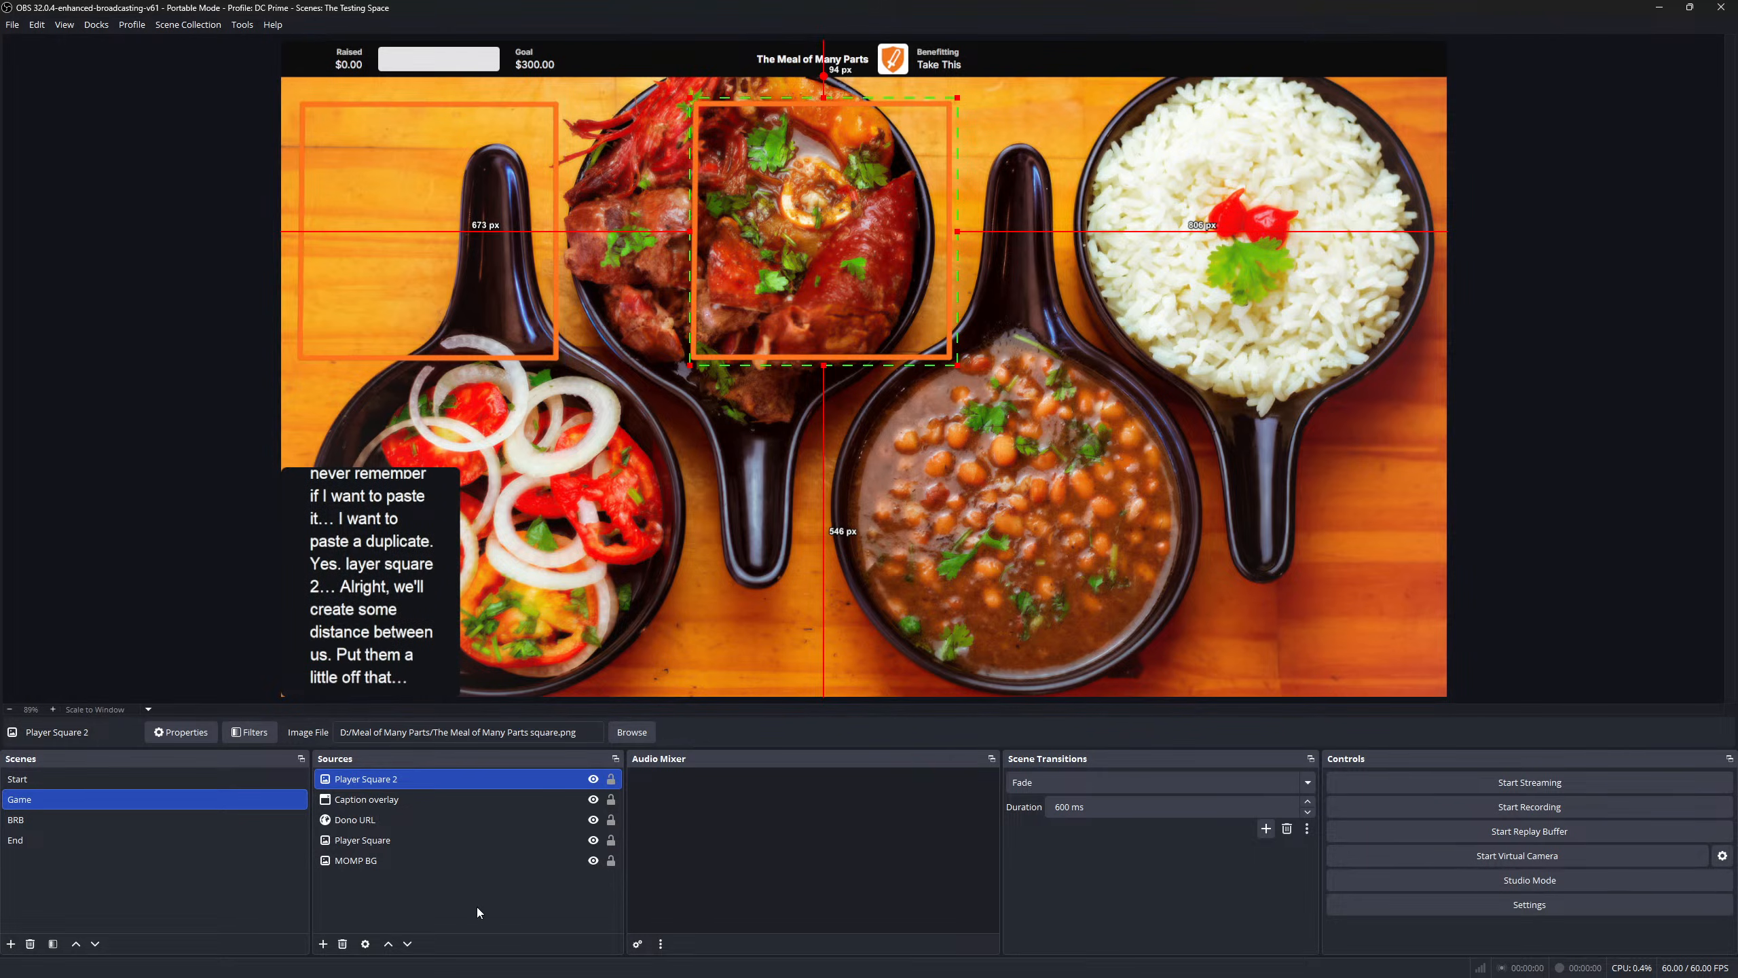
key(ctrl+v)
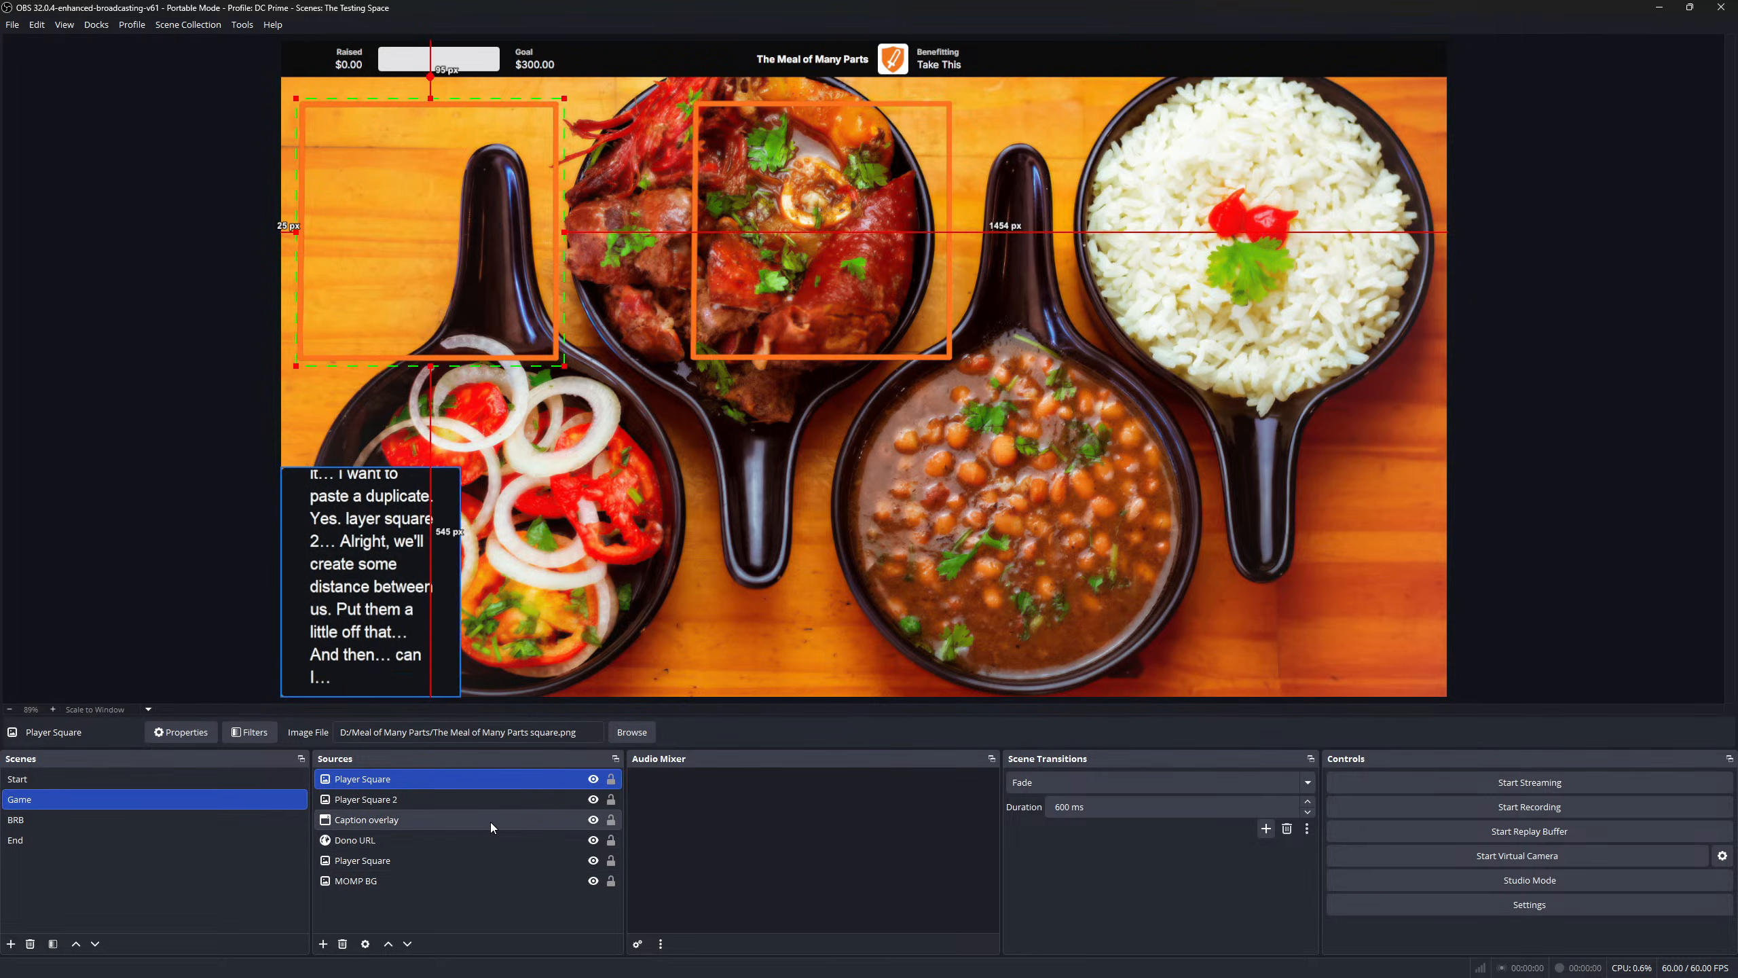
right_click(401, 782)
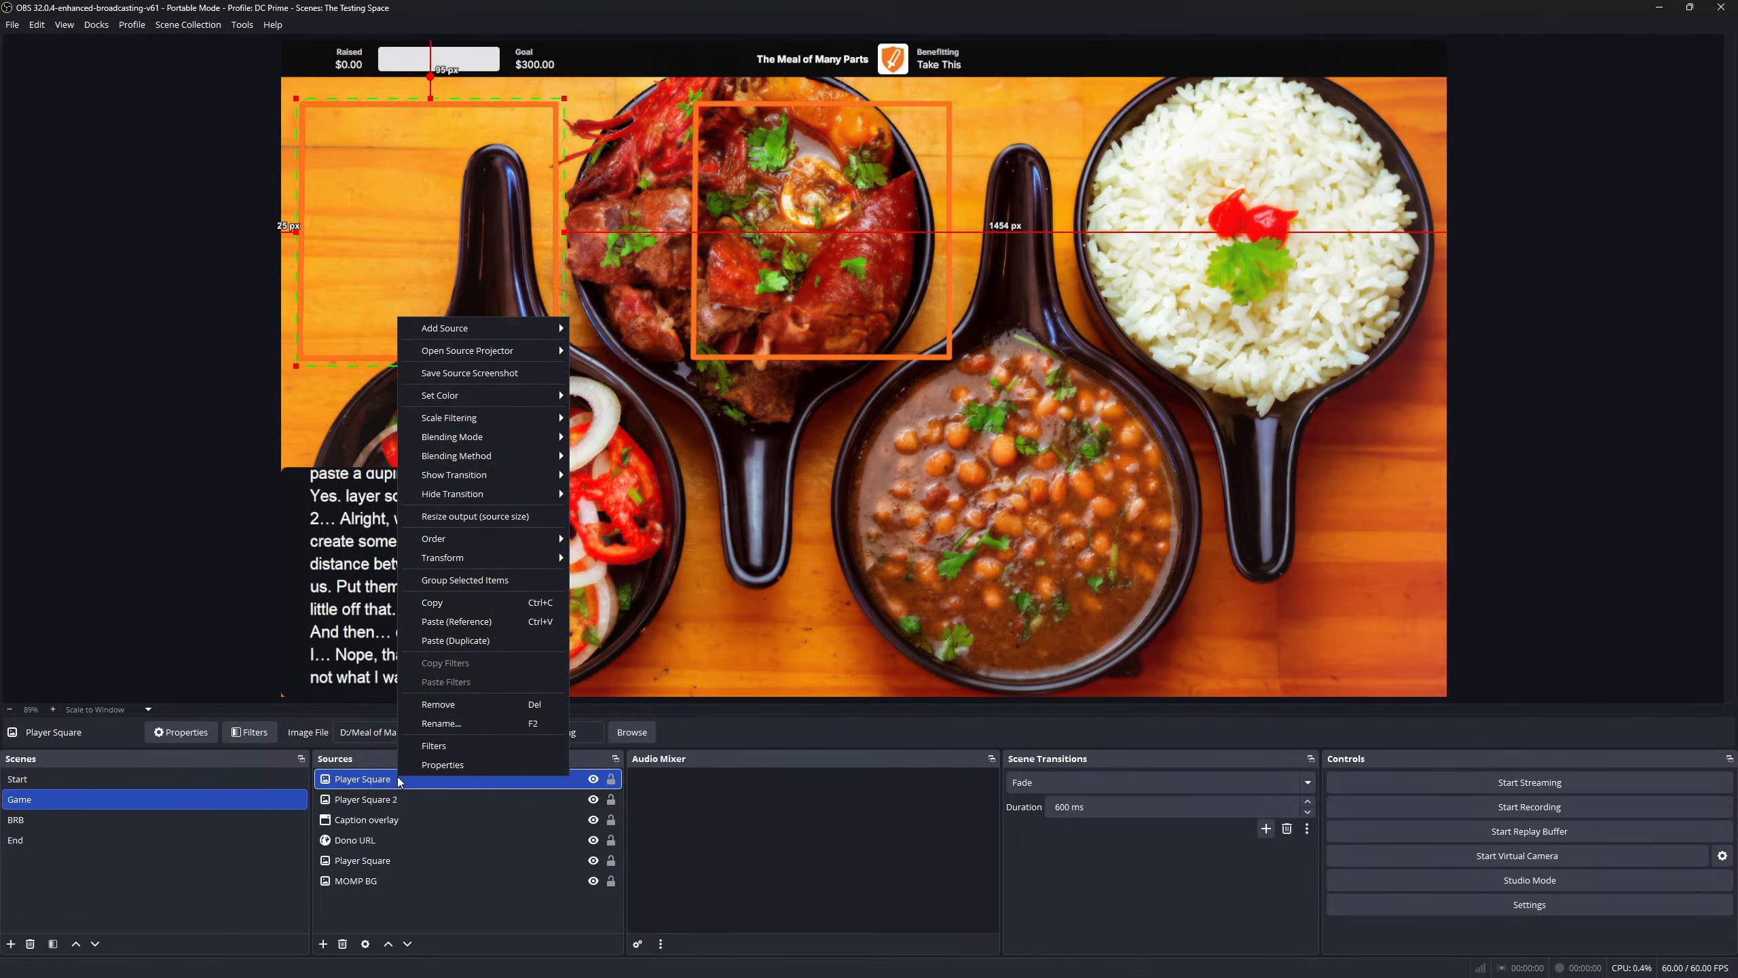
click(448, 706)
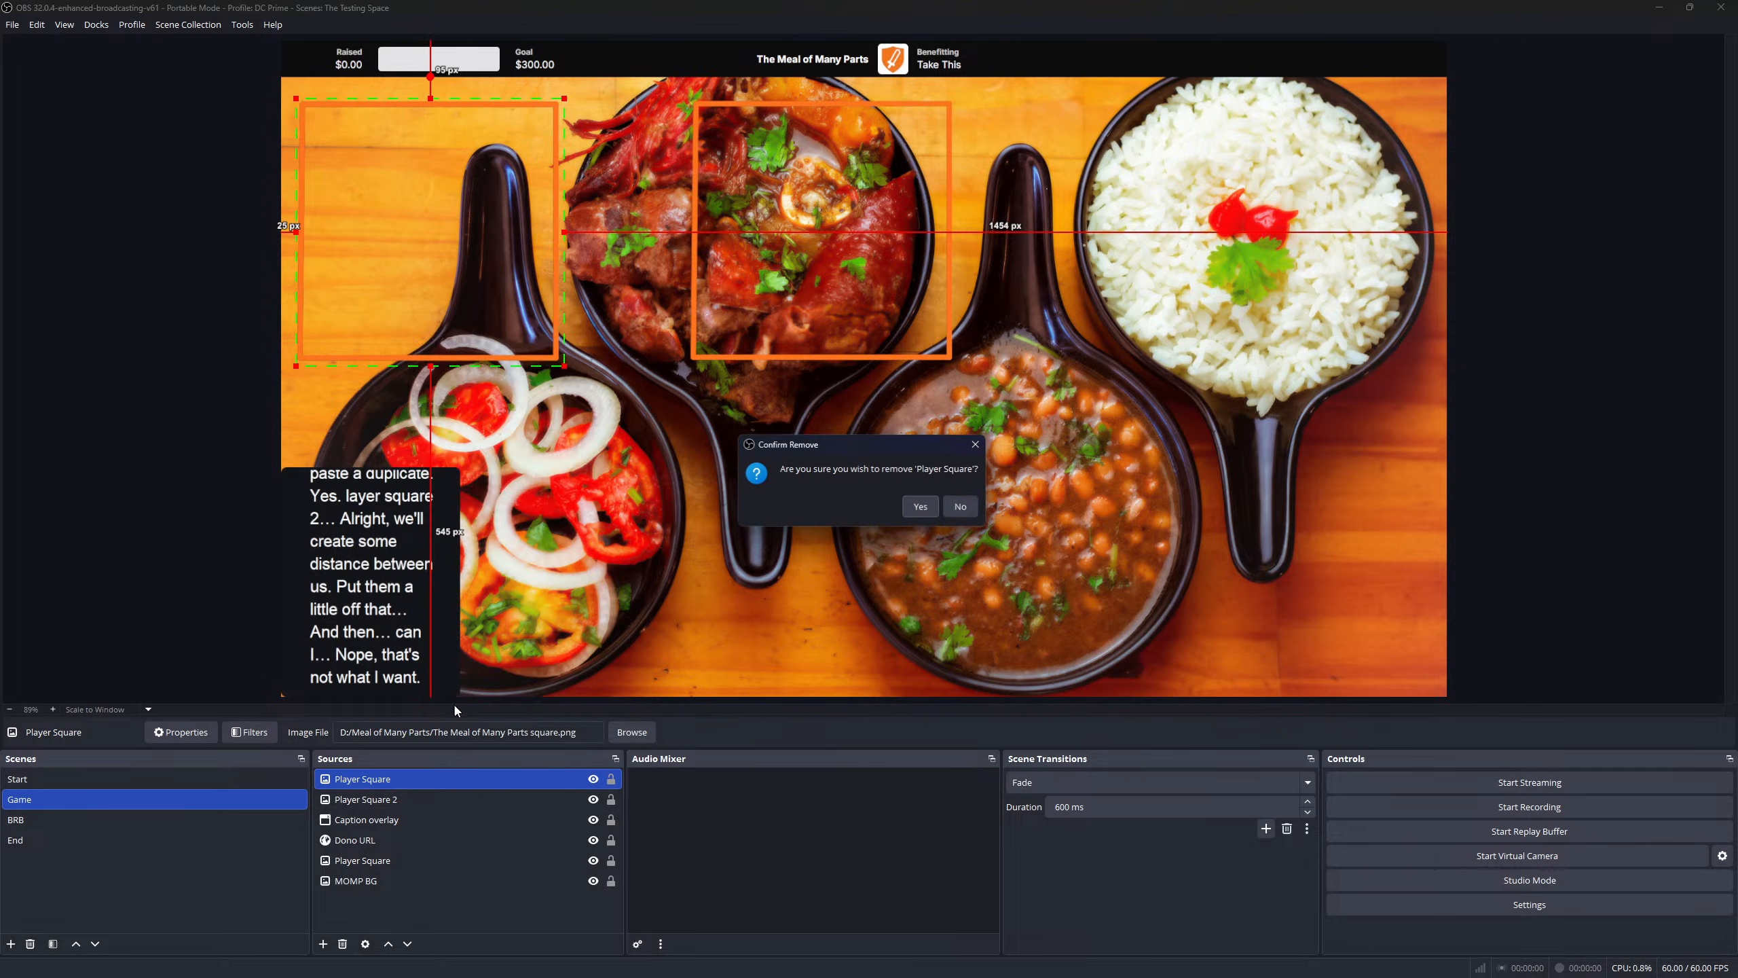
click(921, 505)
drag(372, 832, 383, 781)
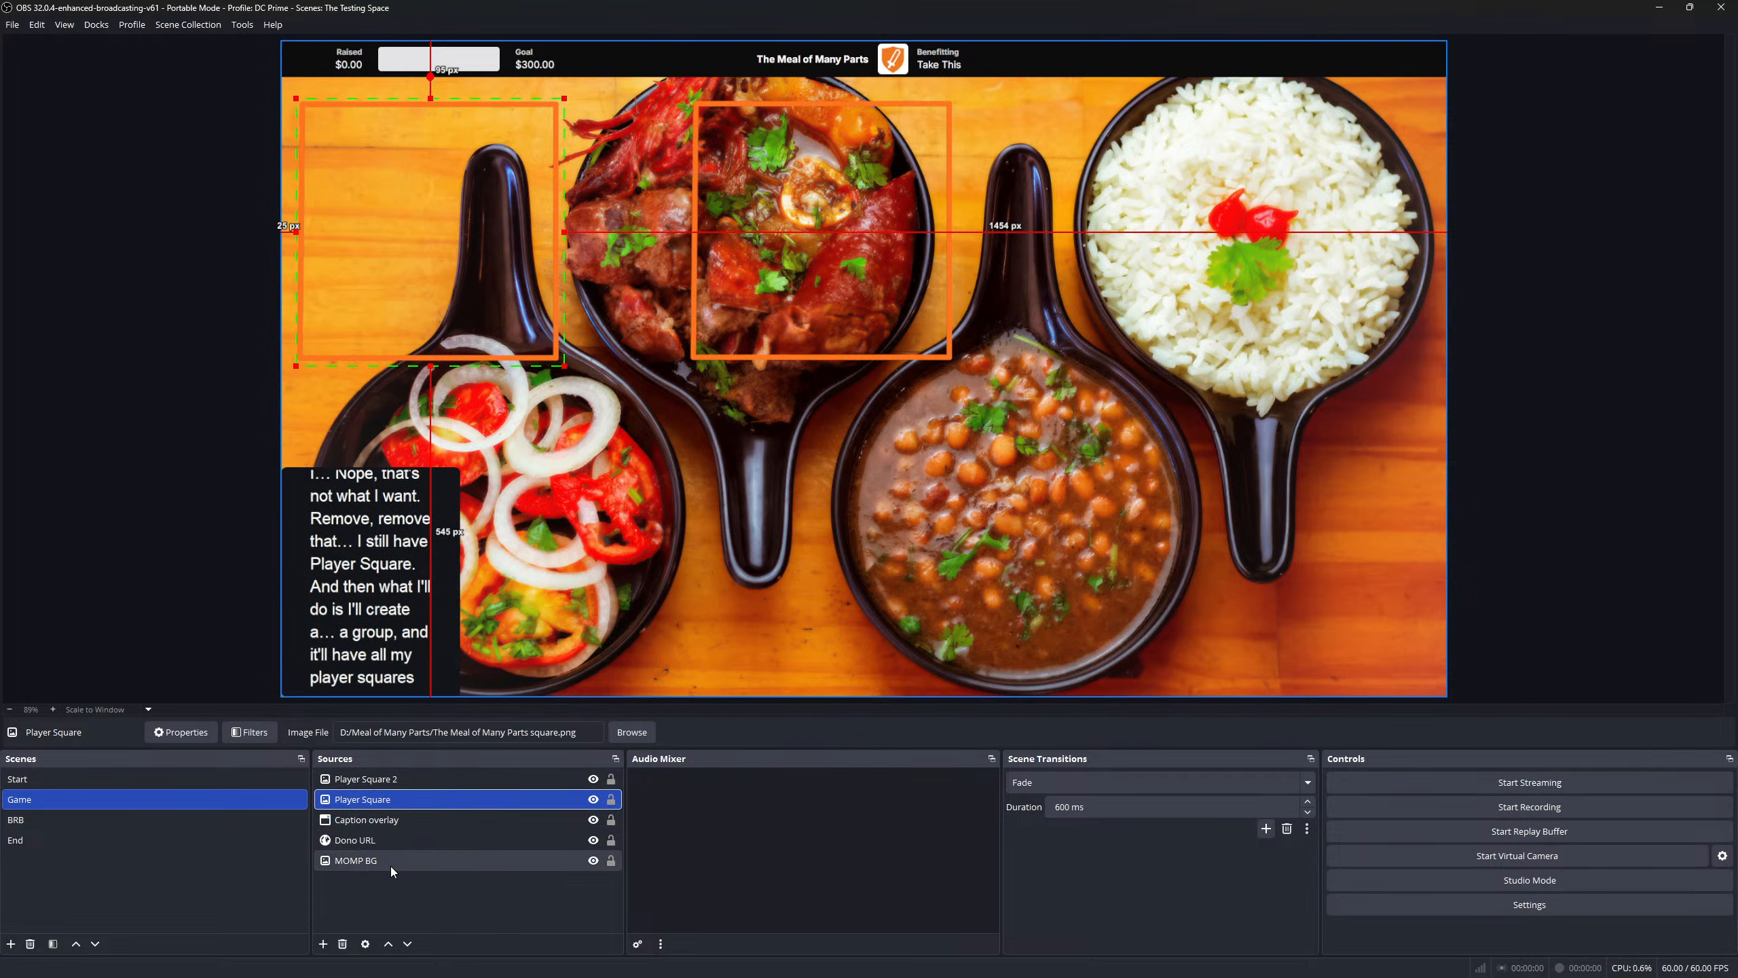
- Group Dono URL and MOMP BG as 'Background and Dono' and collapse the group
click(360, 842)
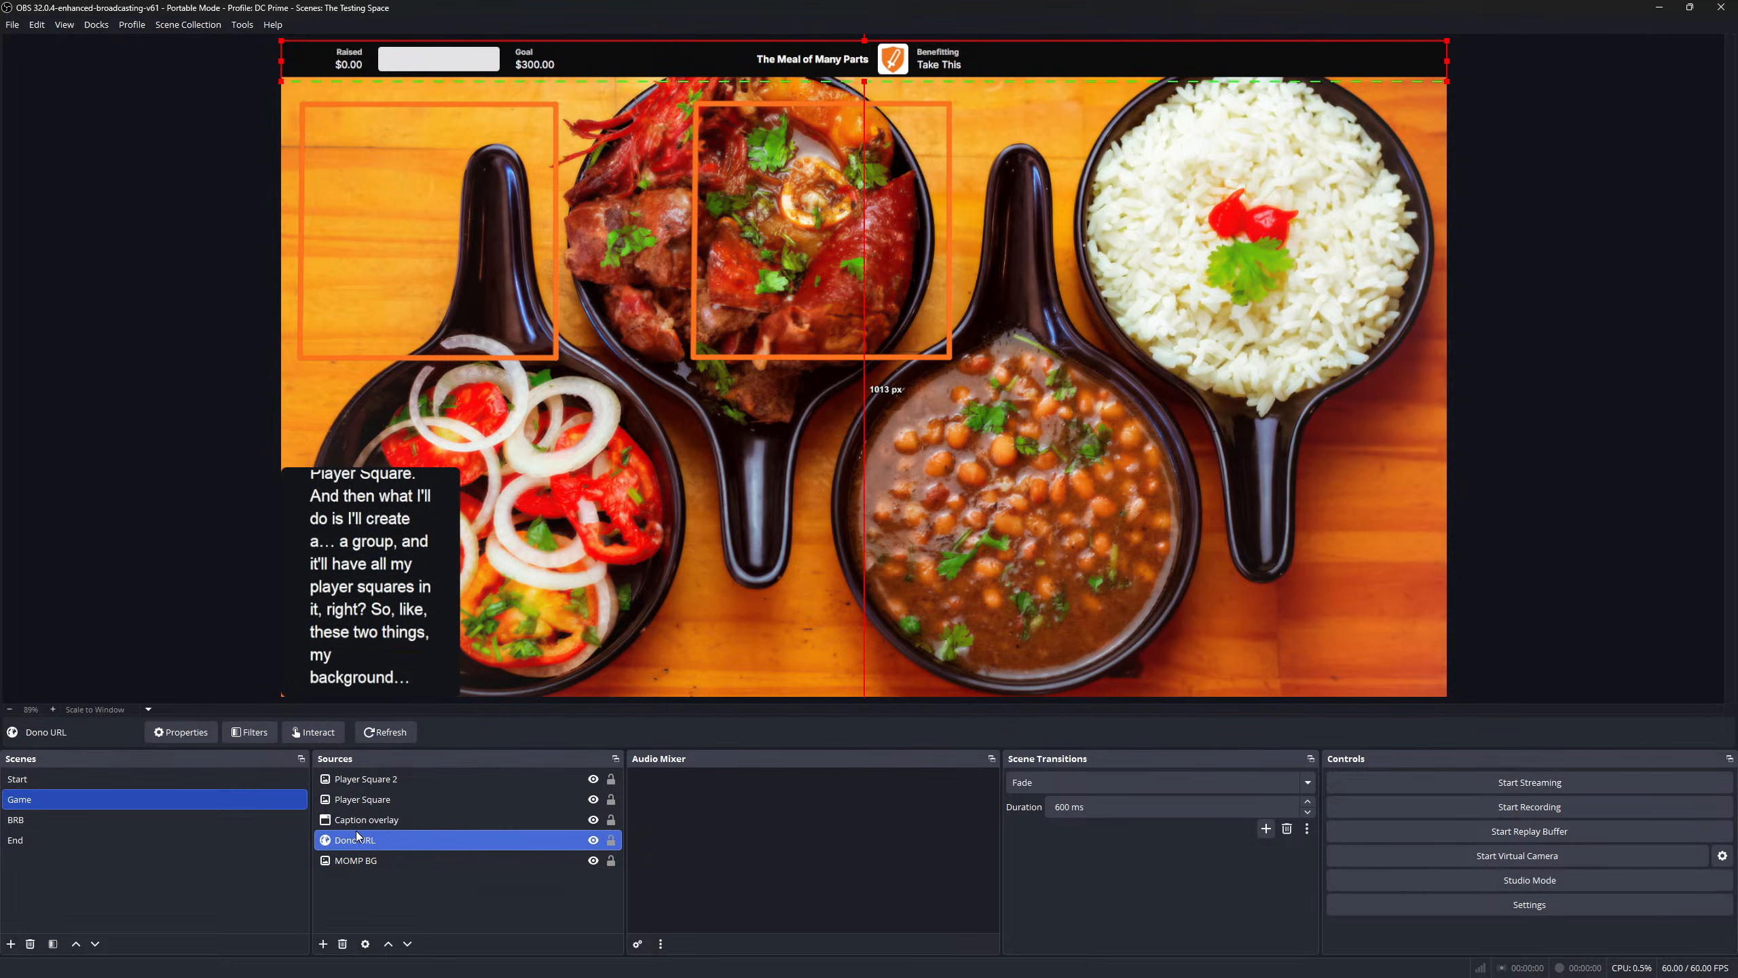
click(354, 863)
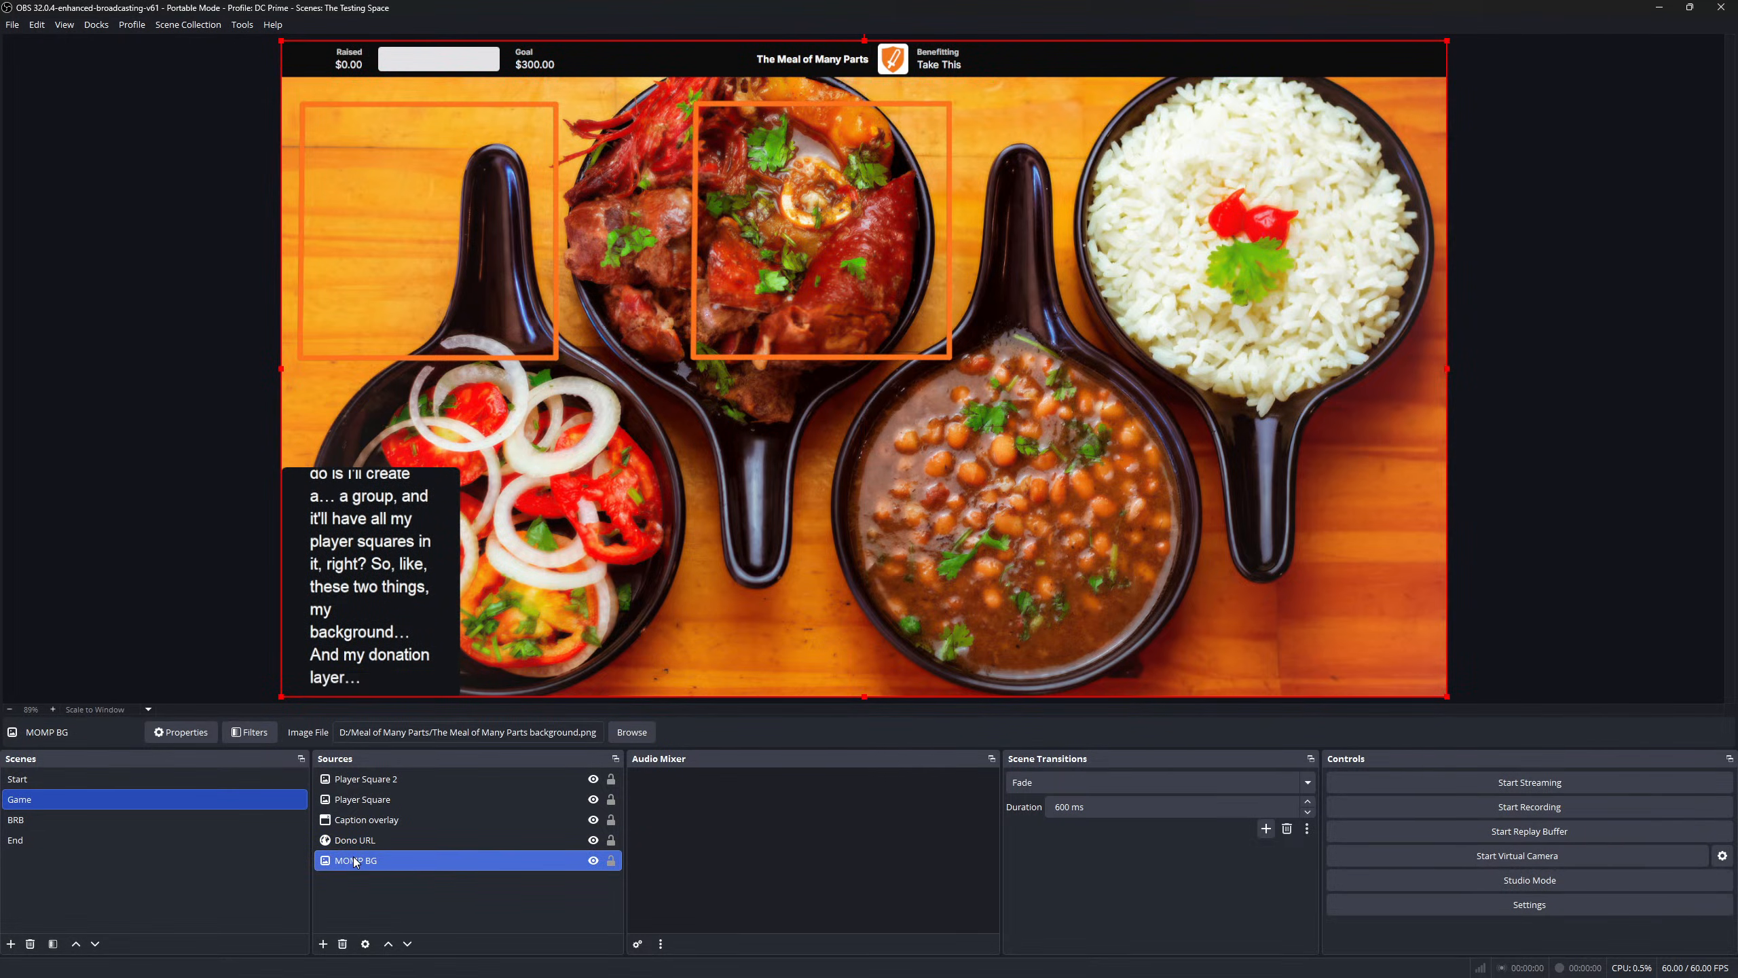
ctrl+click(353, 839)
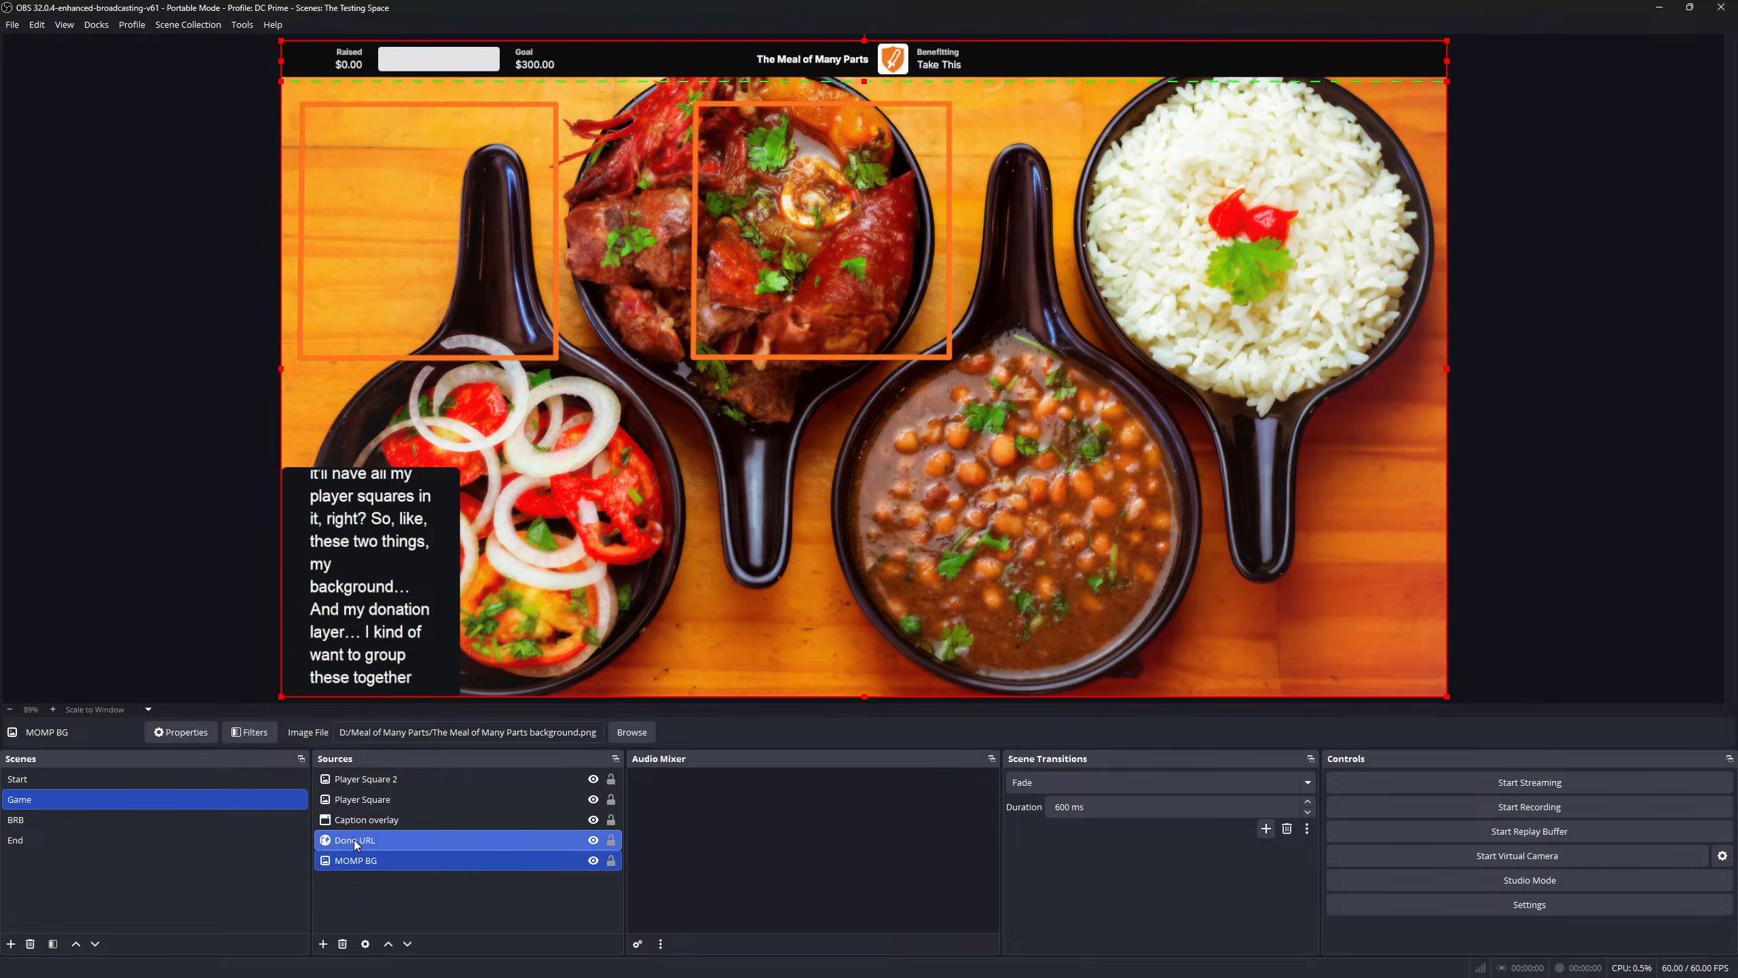
right_click(353, 841)
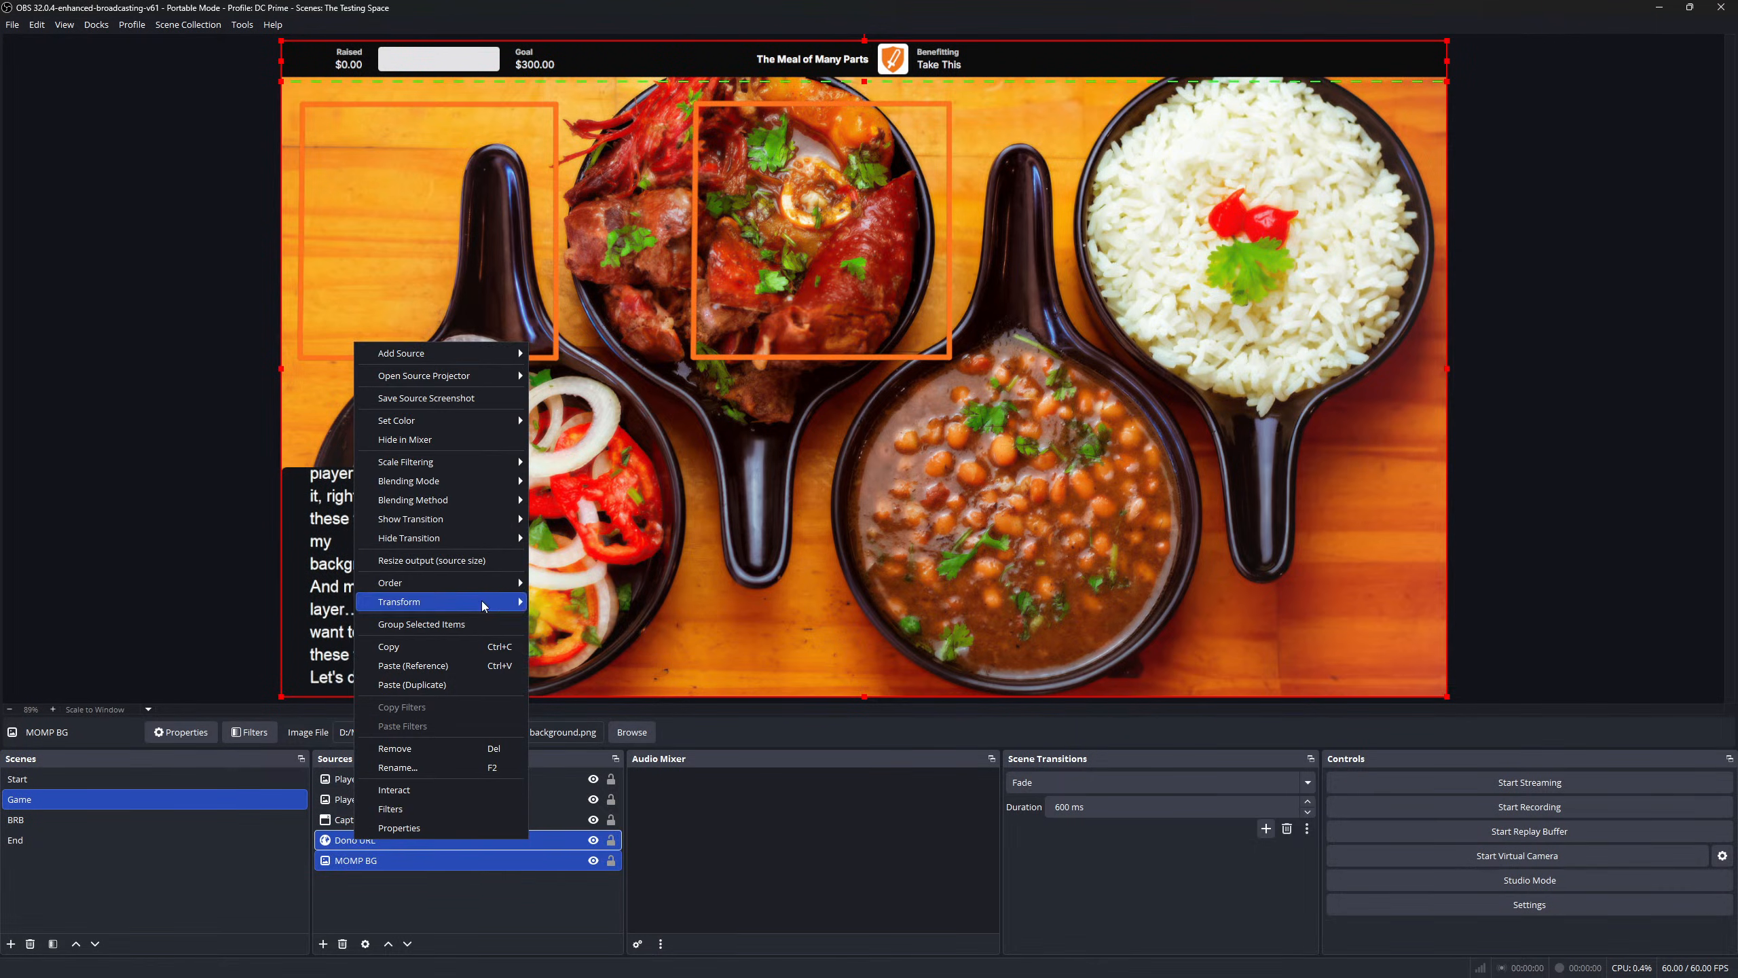
click(477, 624)
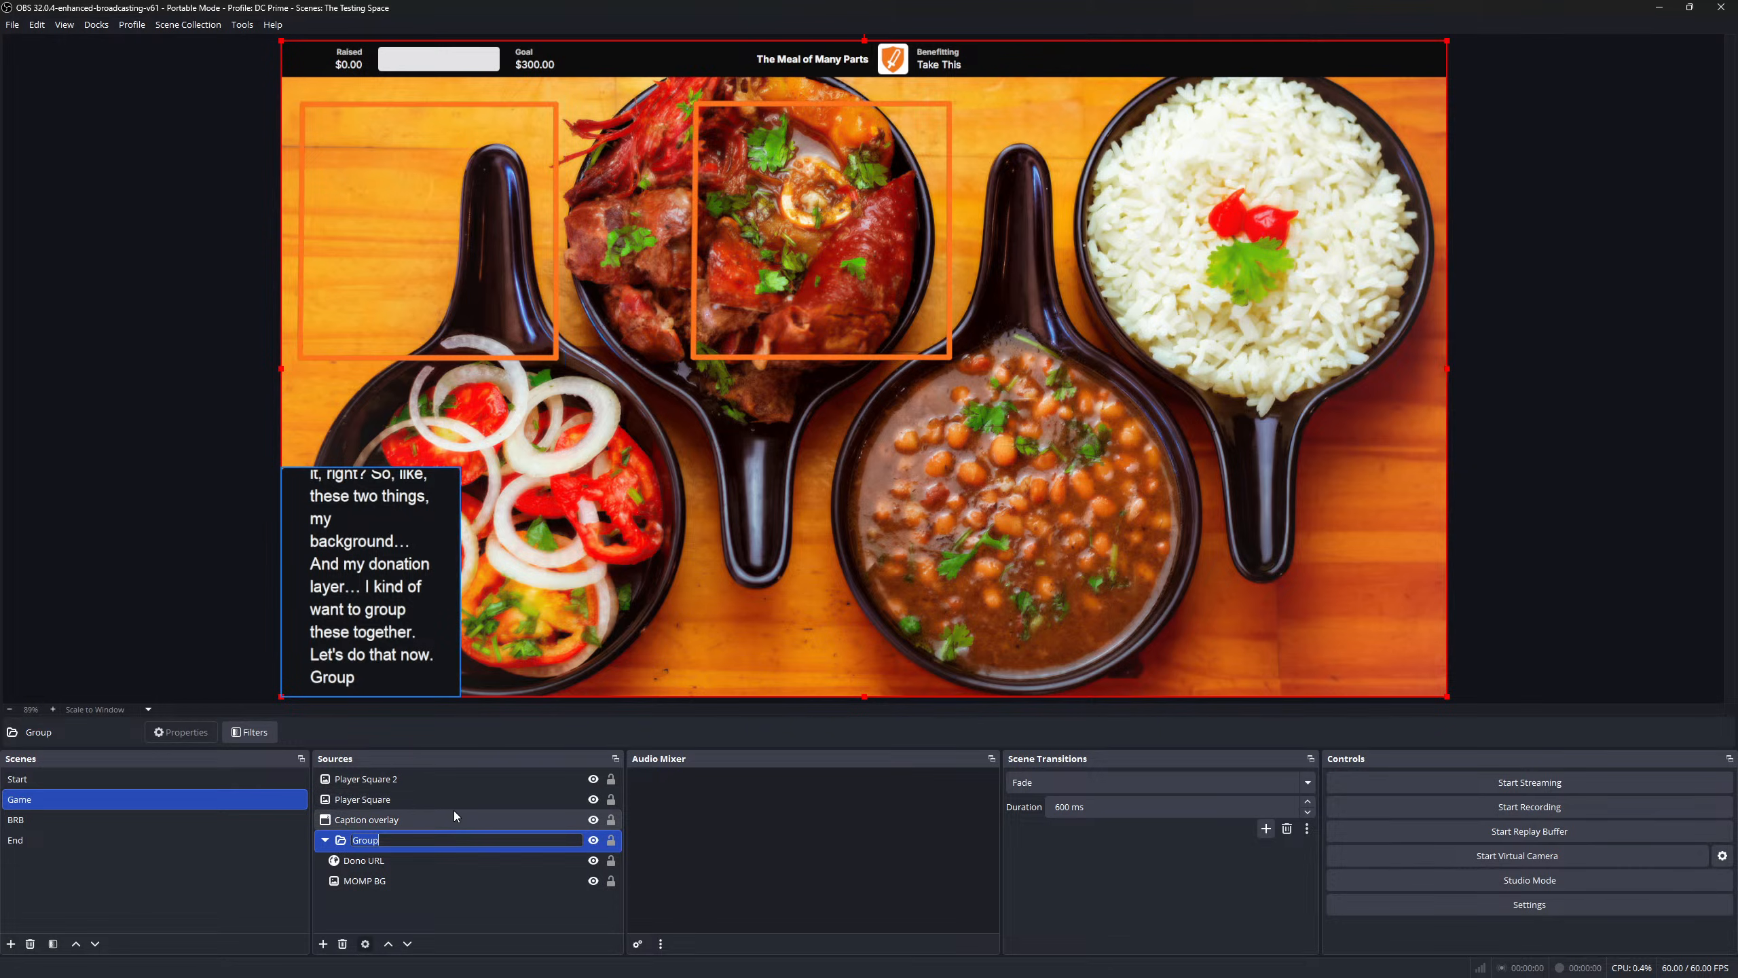
text(Back)
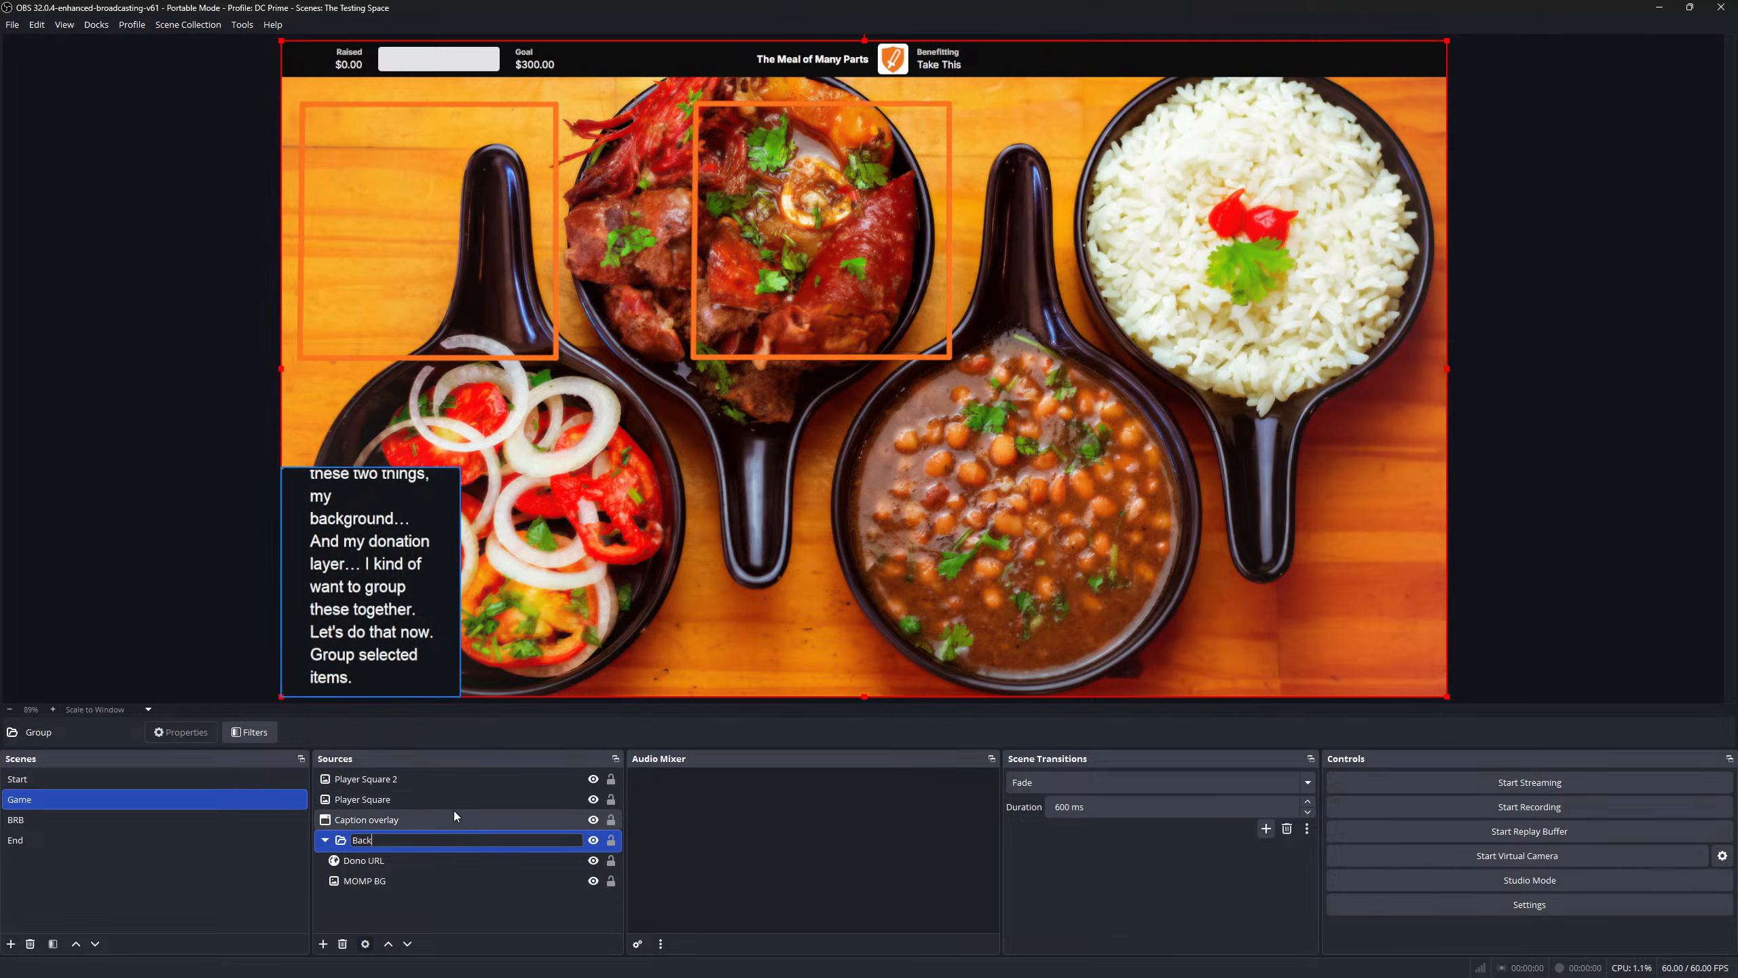
text(grio)
text(ound and Dono)
key(Return)
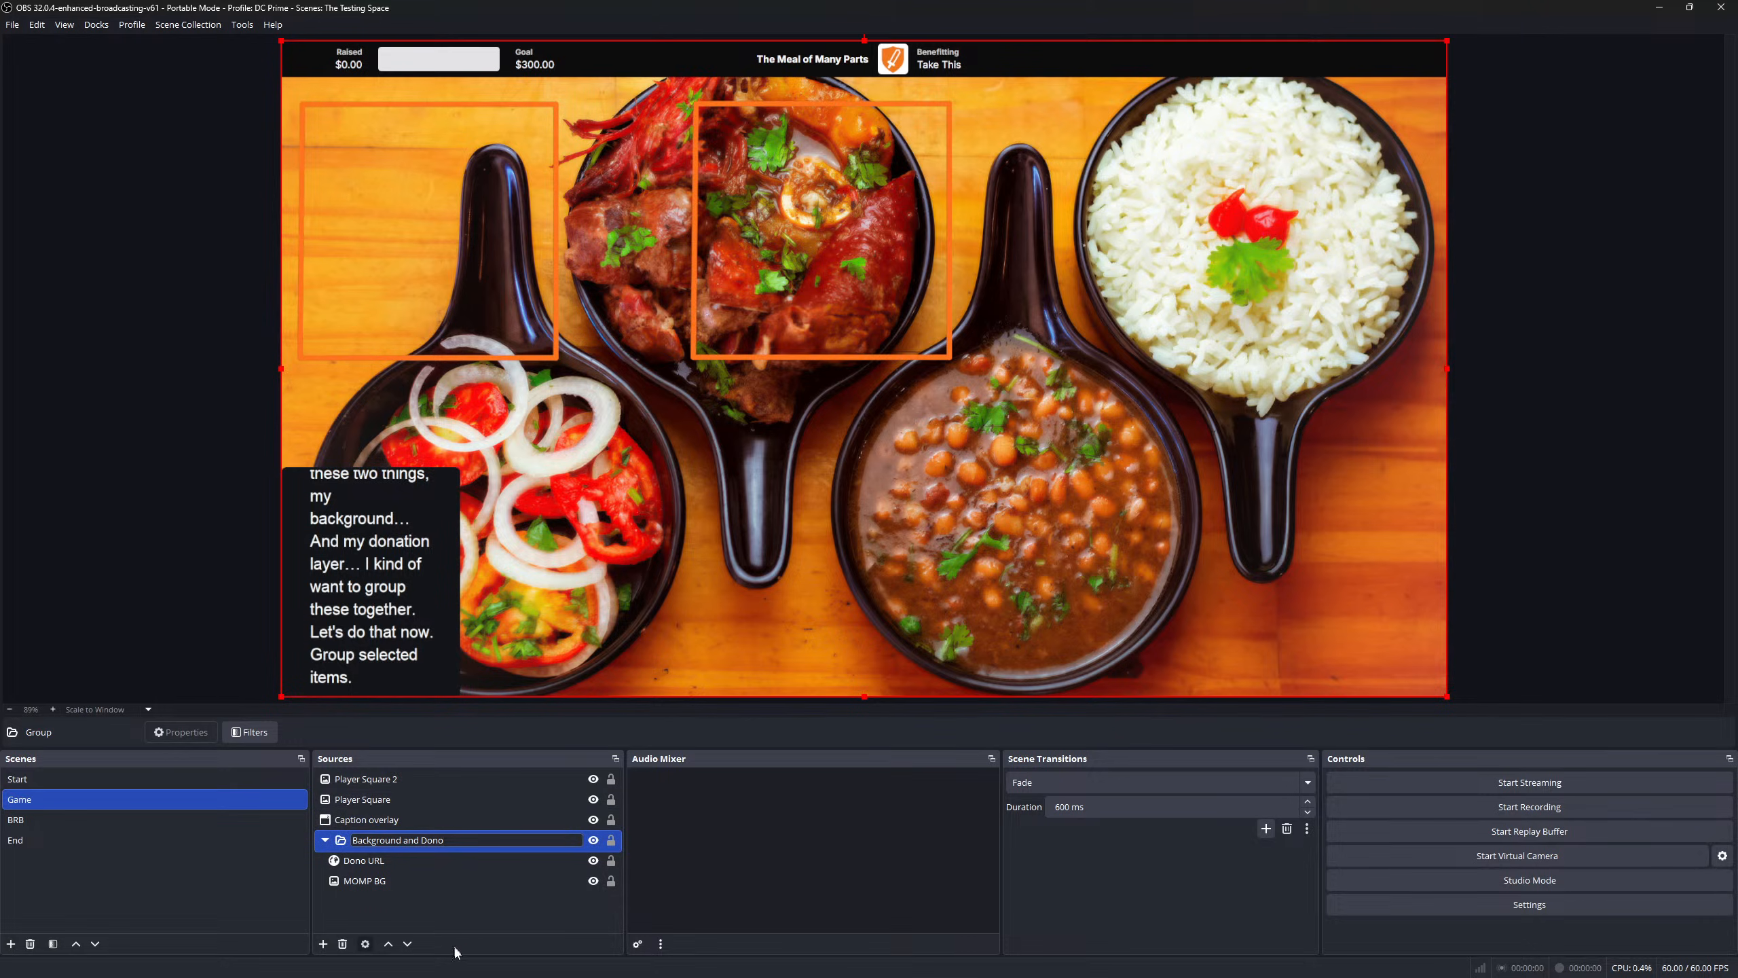
click(325, 840)
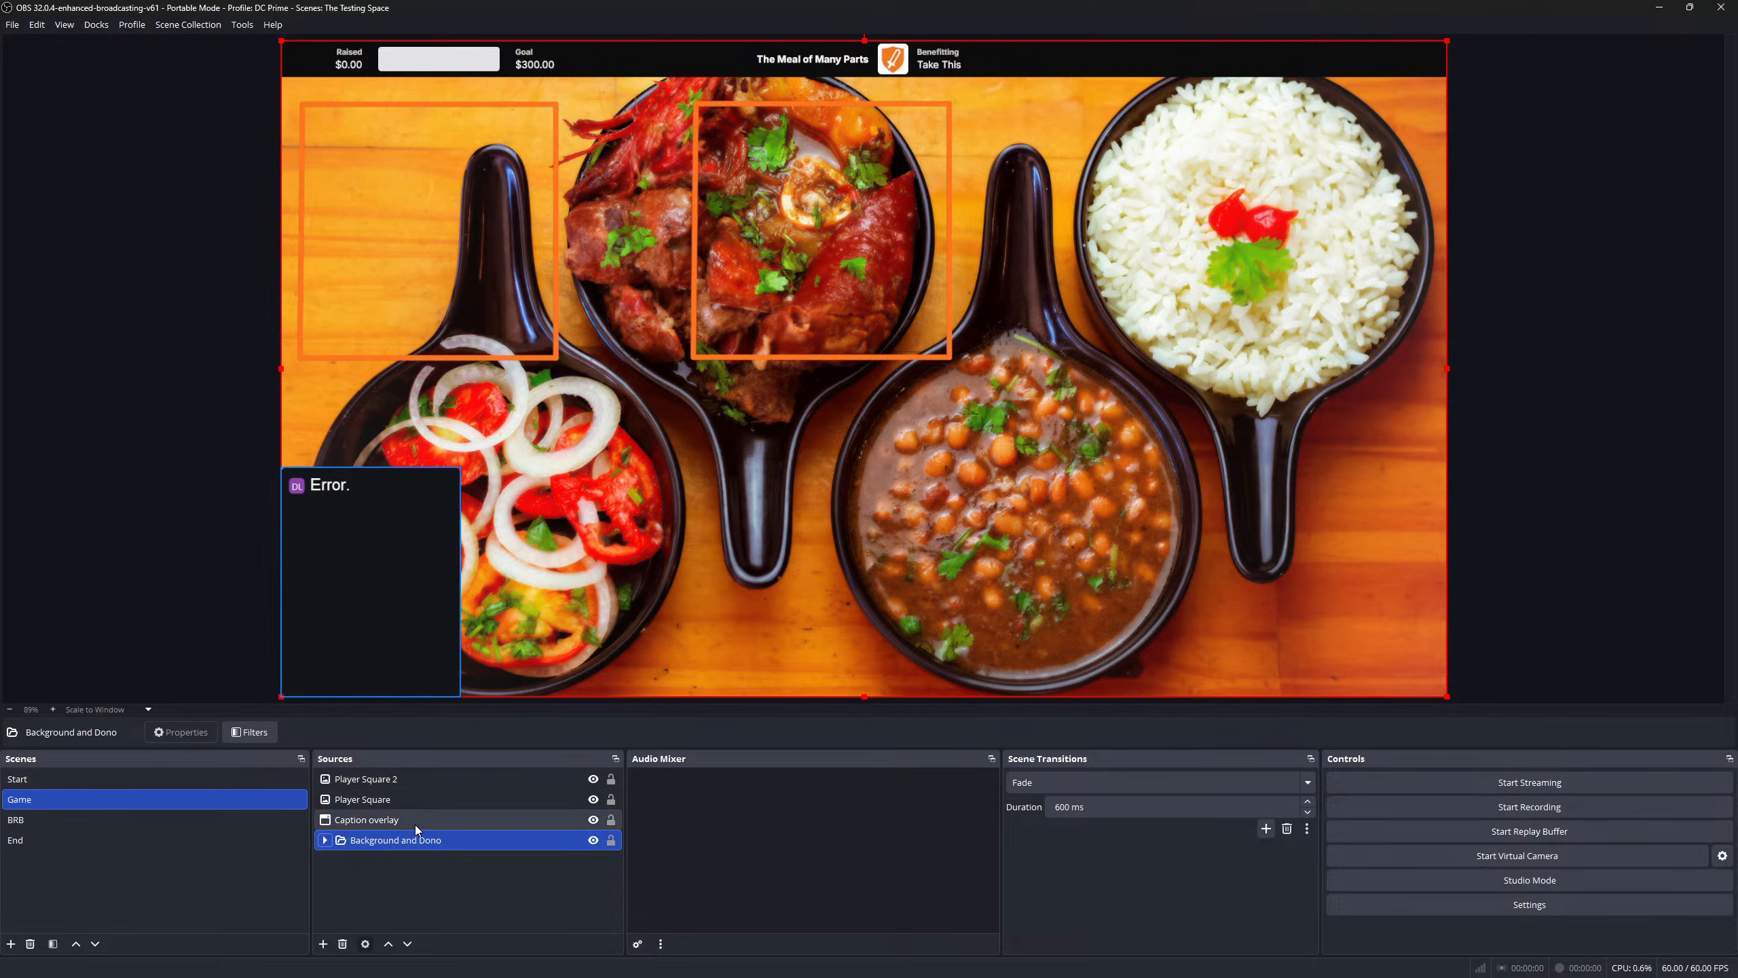
- Paste a duplicate of Player Square as Player Square 3 and place it over the rice bowl
click(387, 801)
right_click(386, 805)
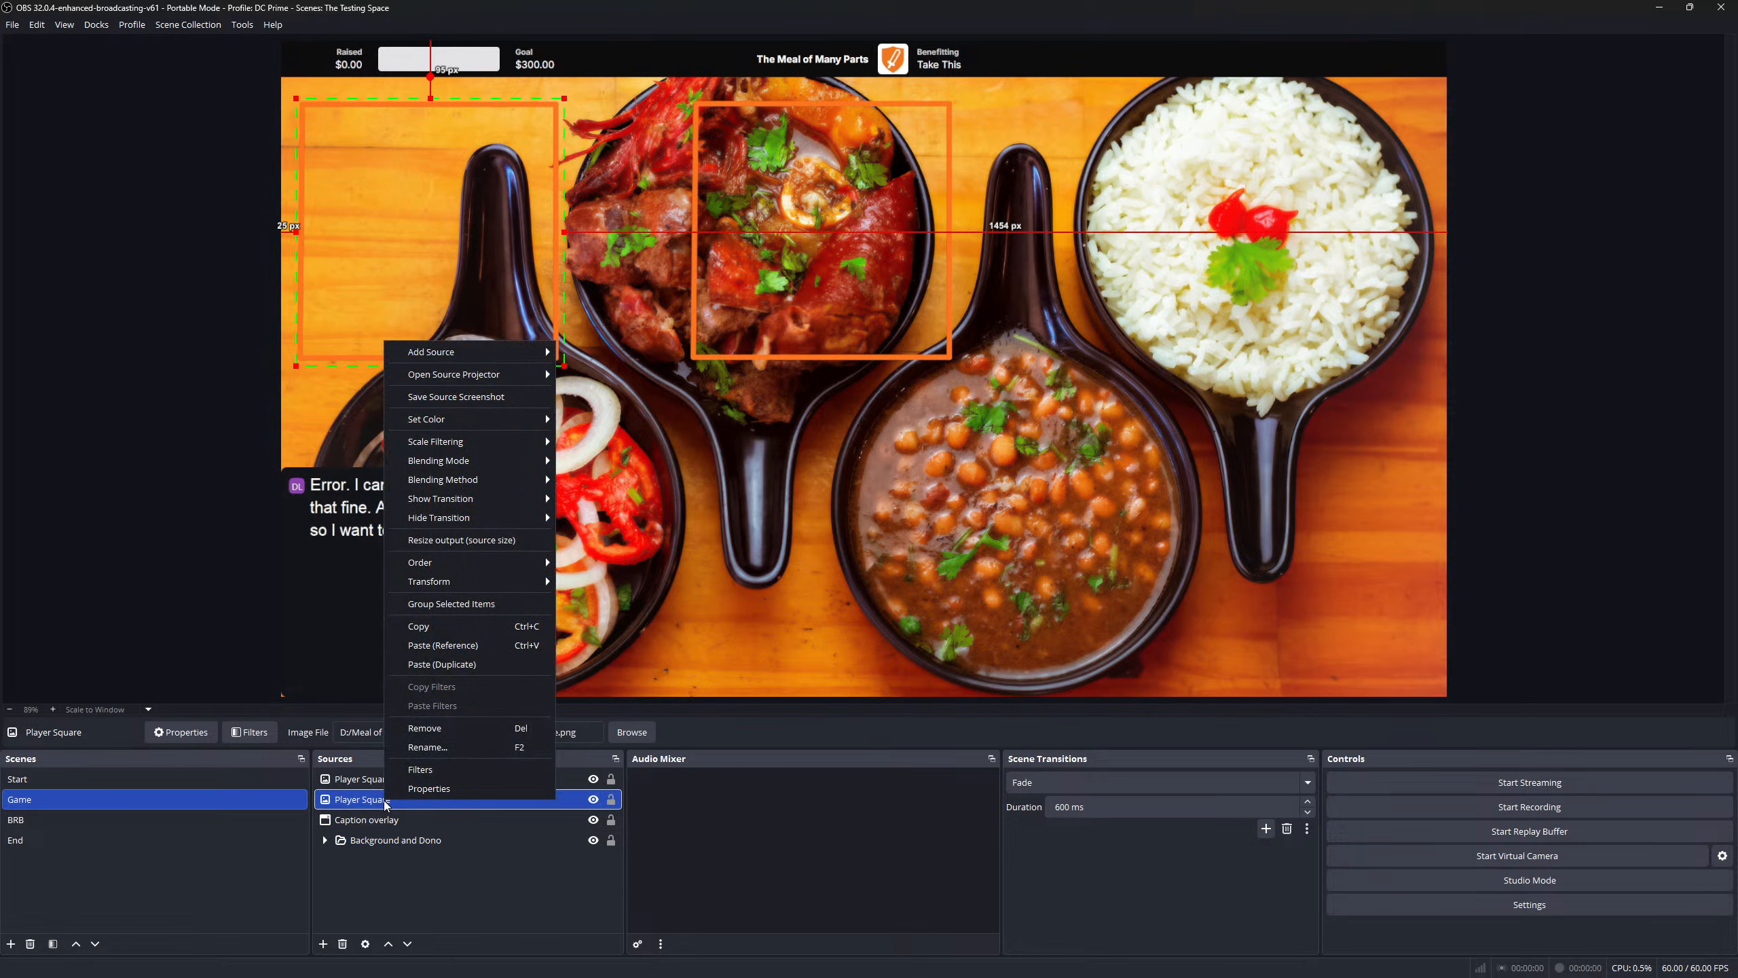
click(448, 664)
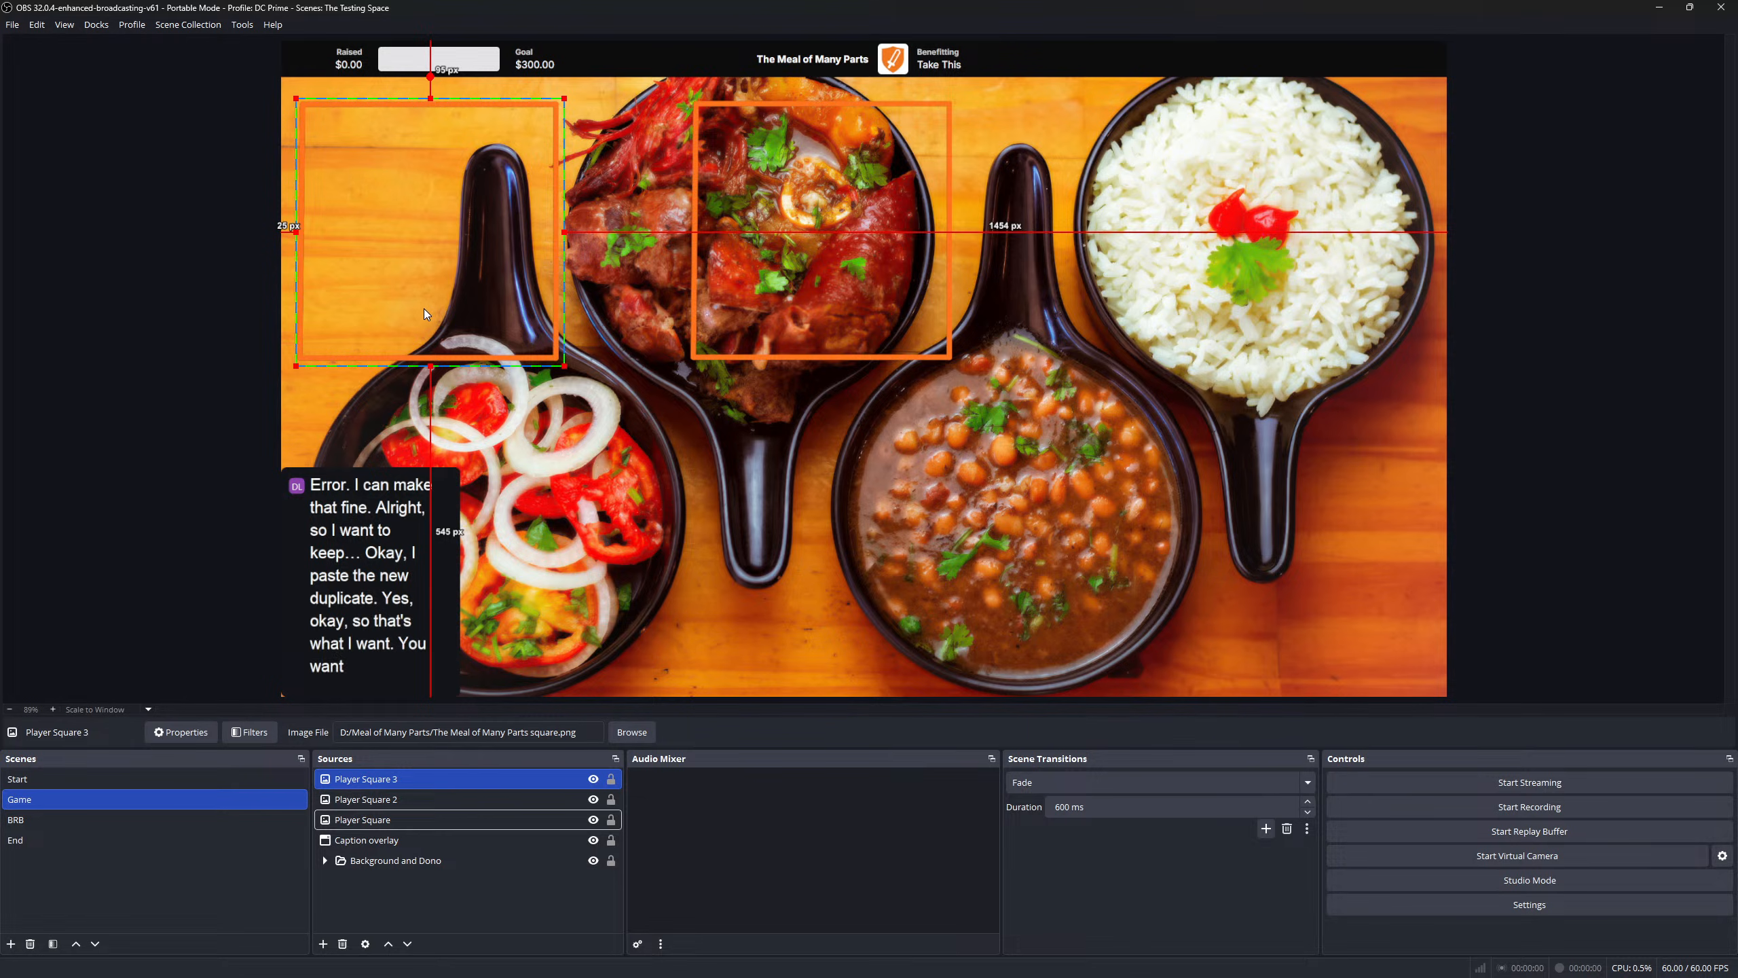
drag(432, 258, 1192, 276)
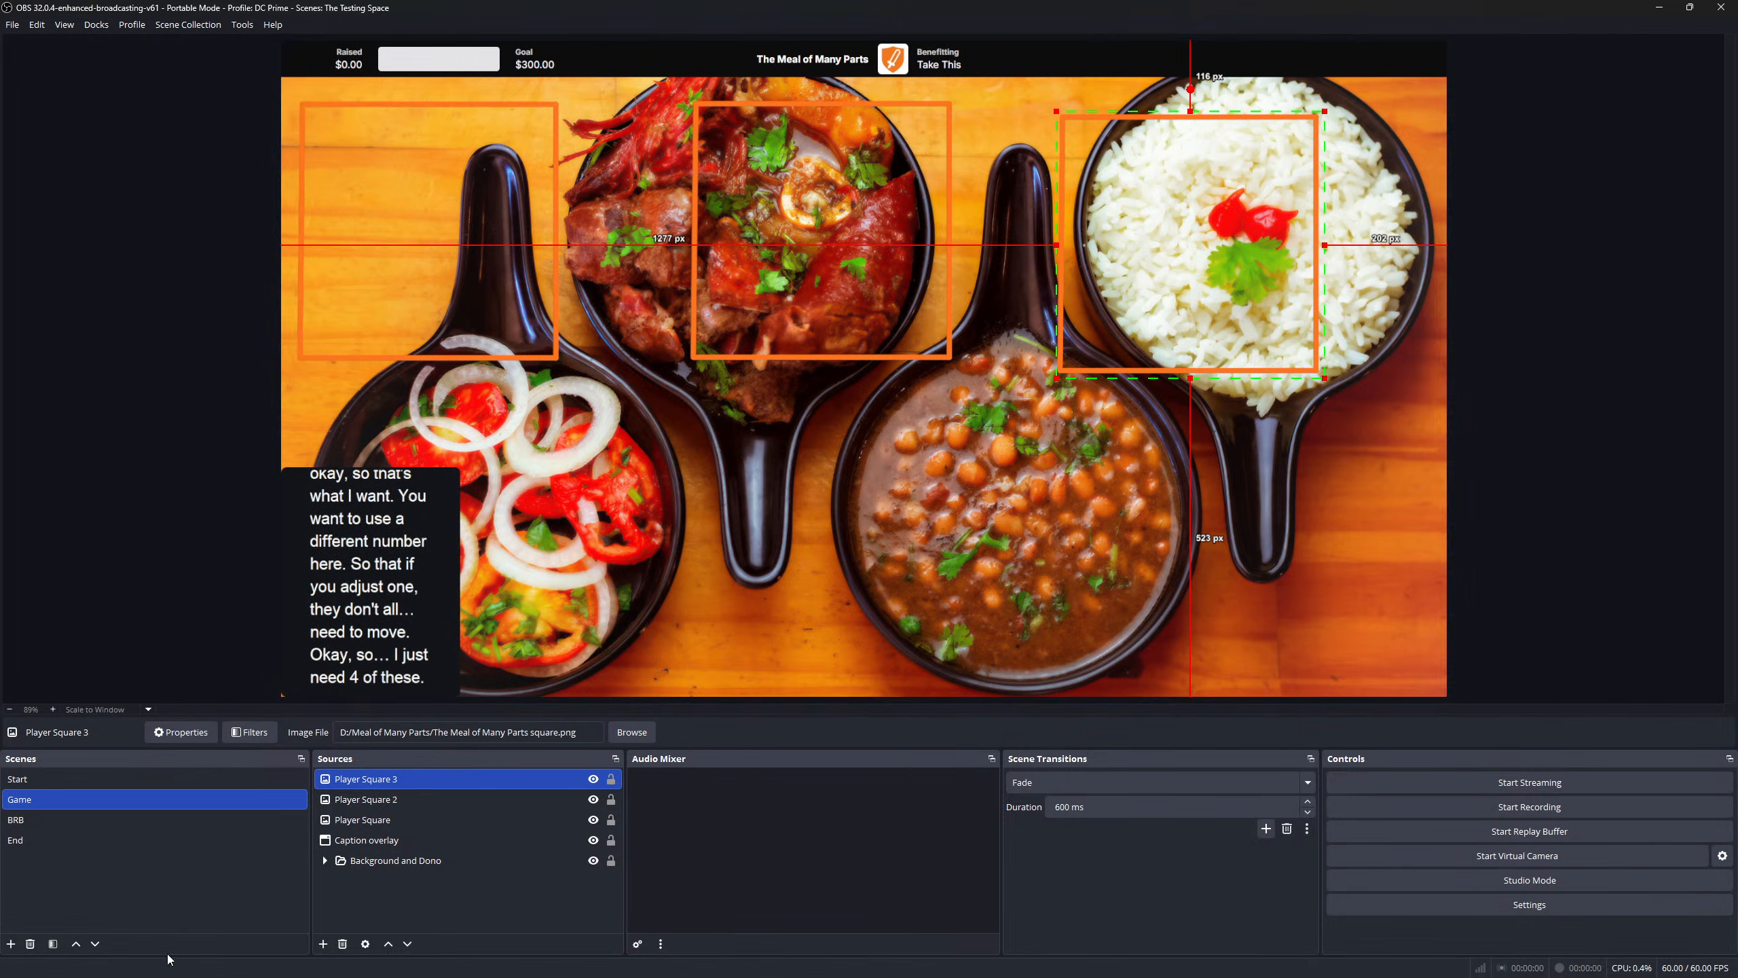
- Paste two more duplicates, Player Square 4 and Player Square 5
right_click(420, 782)
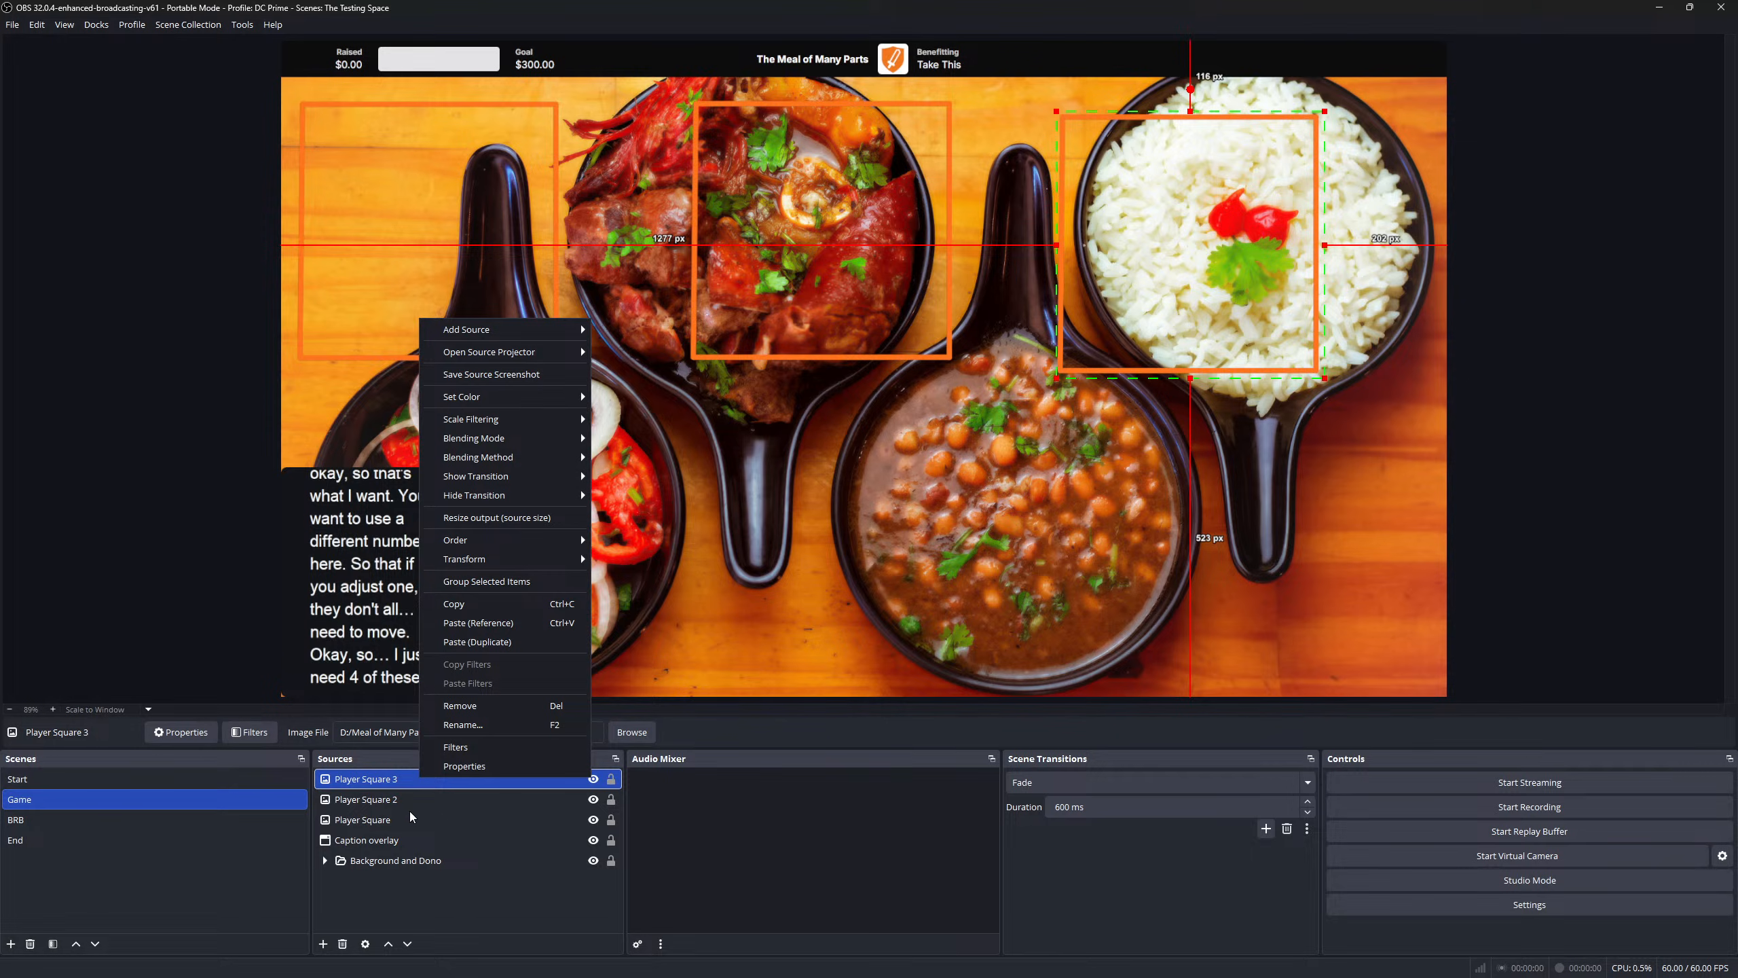
click(494, 641)
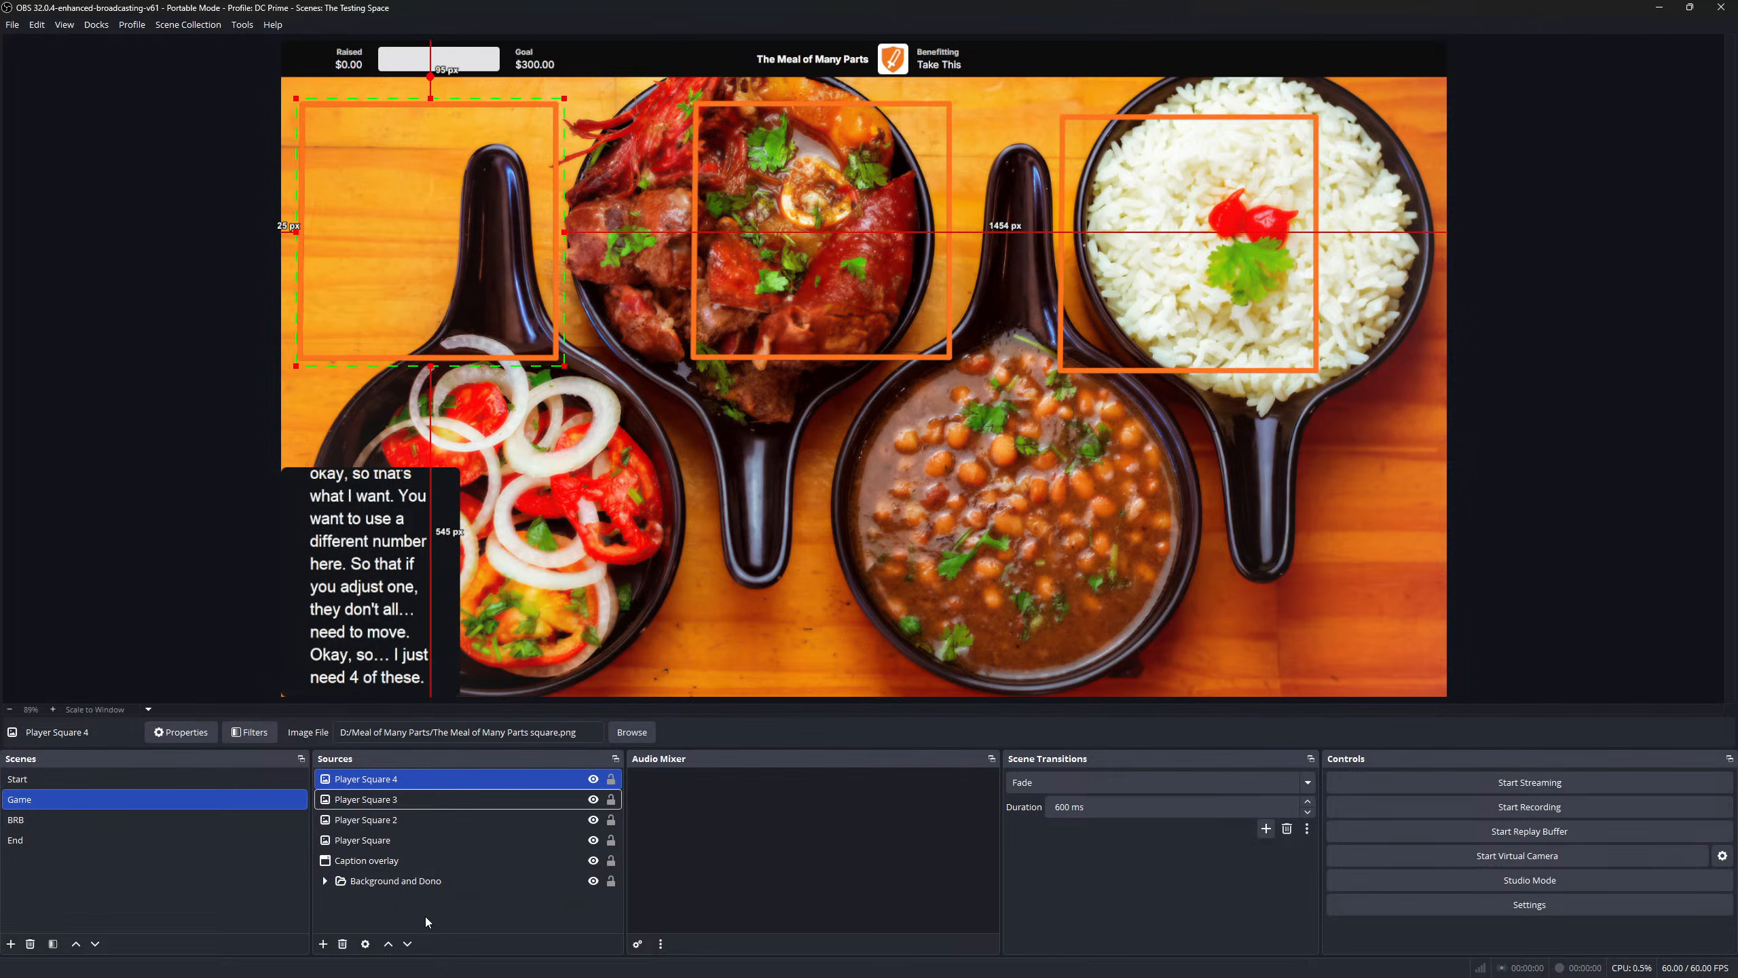
click(415, 777)
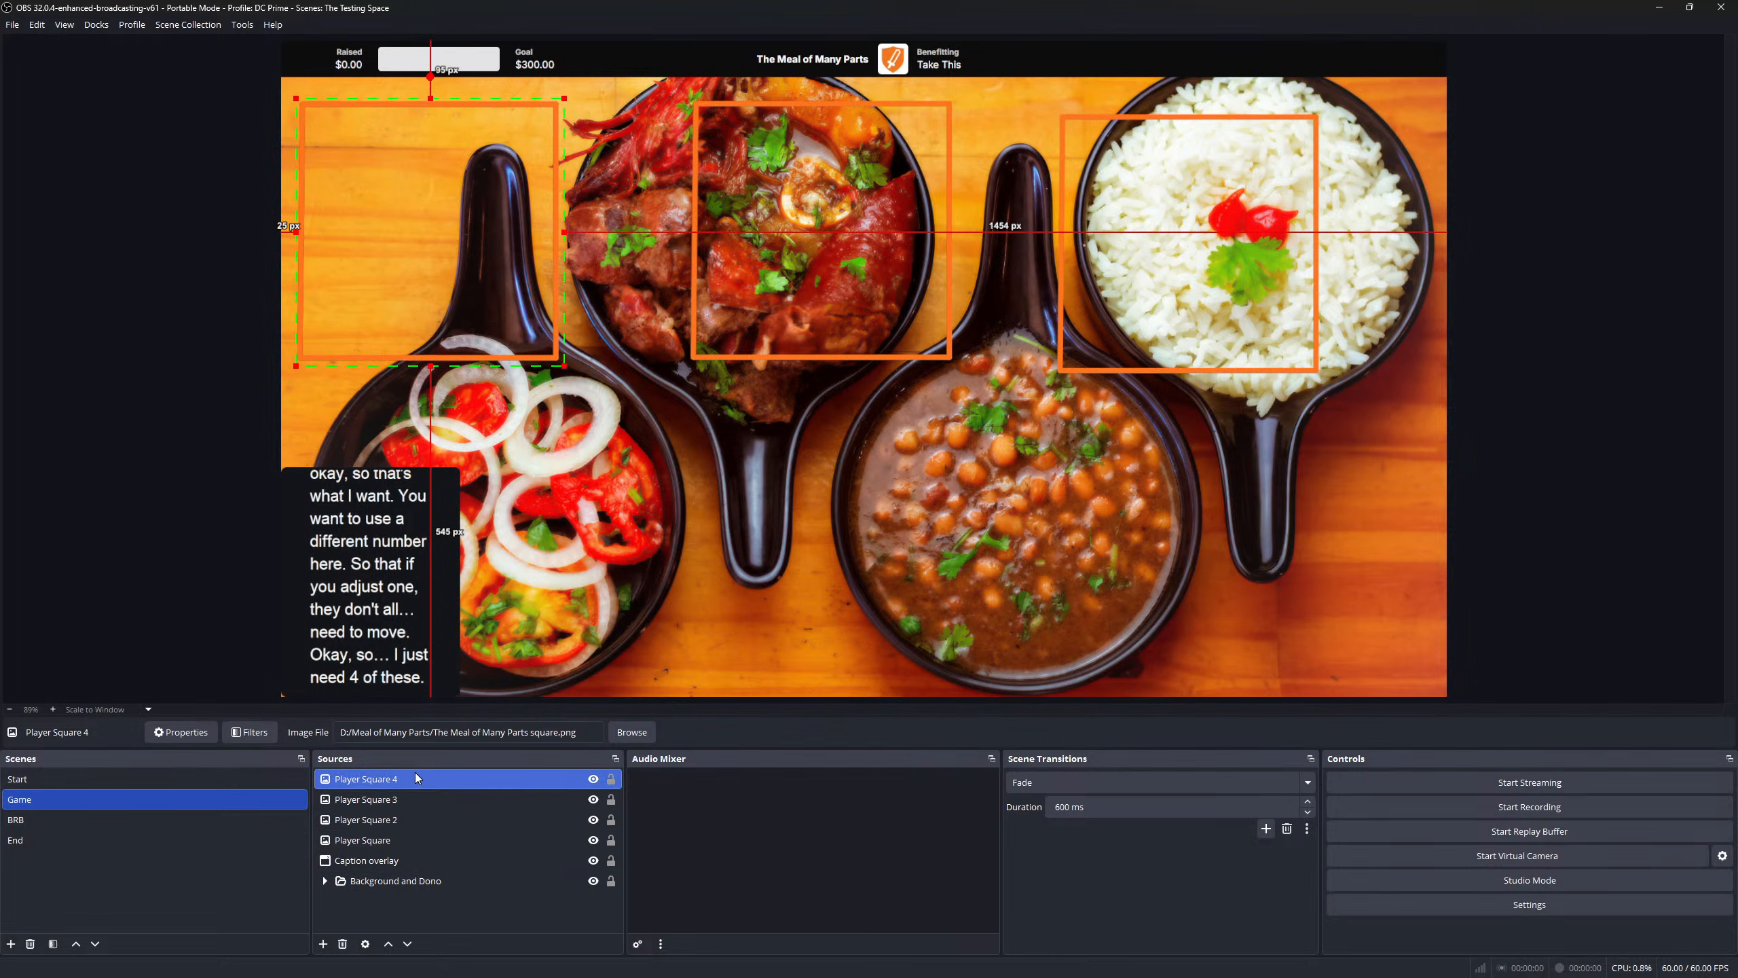
right_click(416, 777)
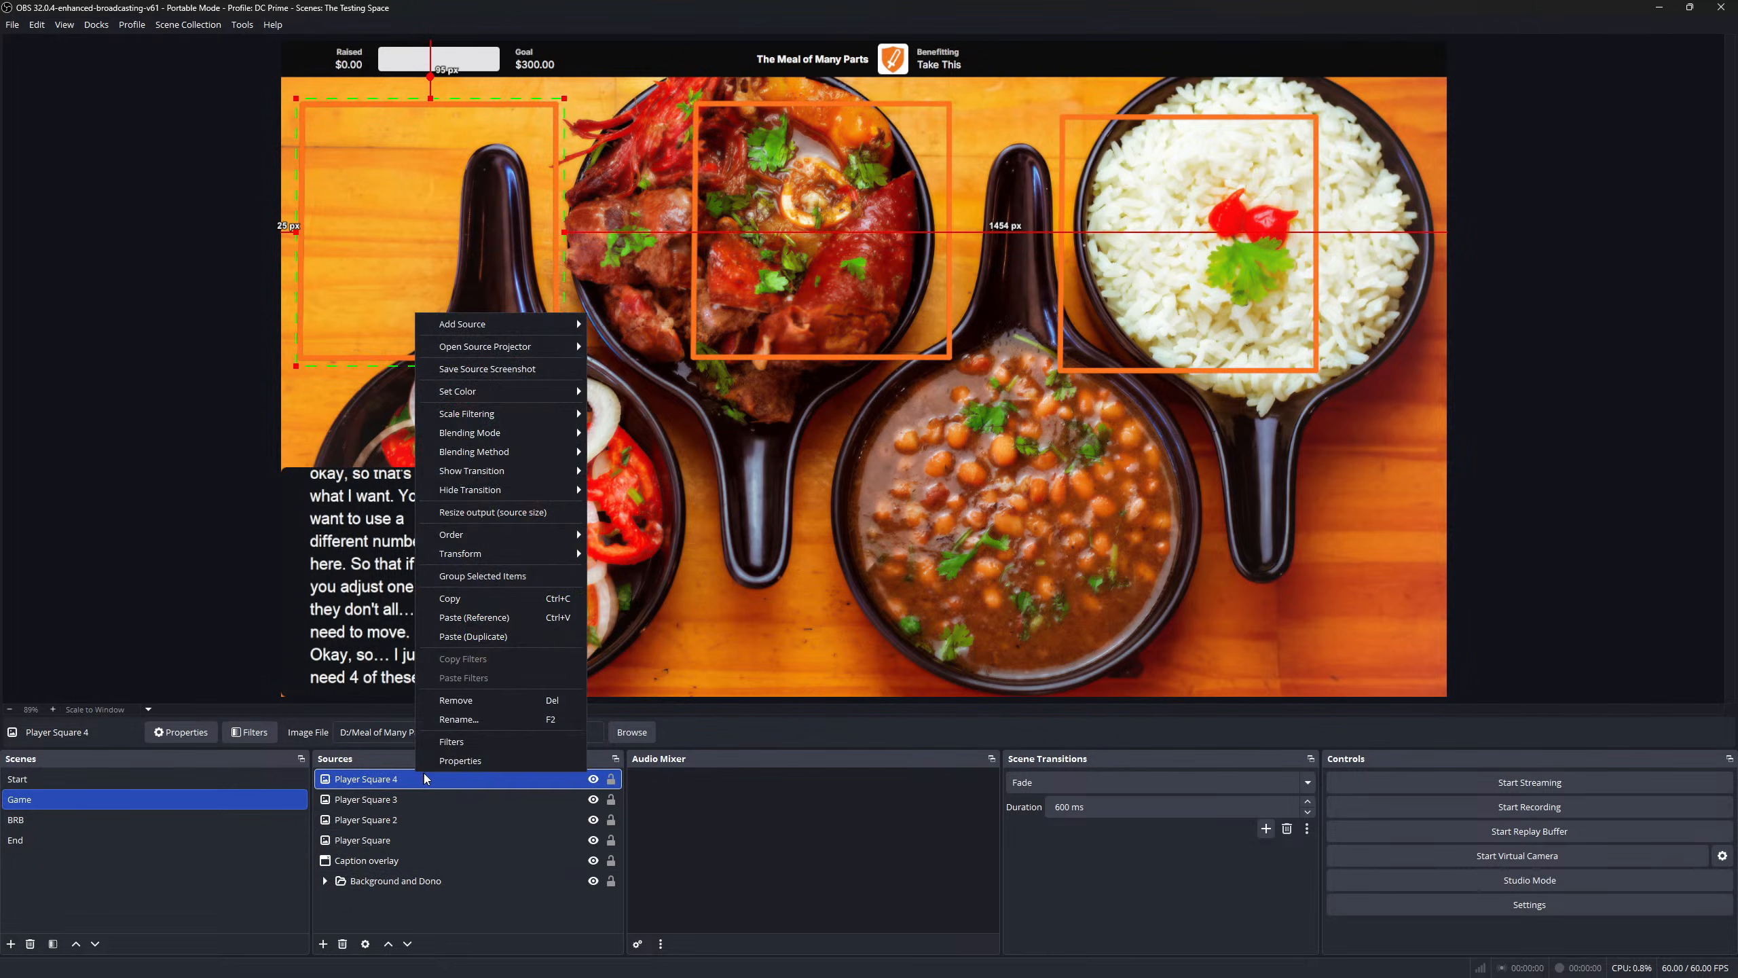
click(481, 636)
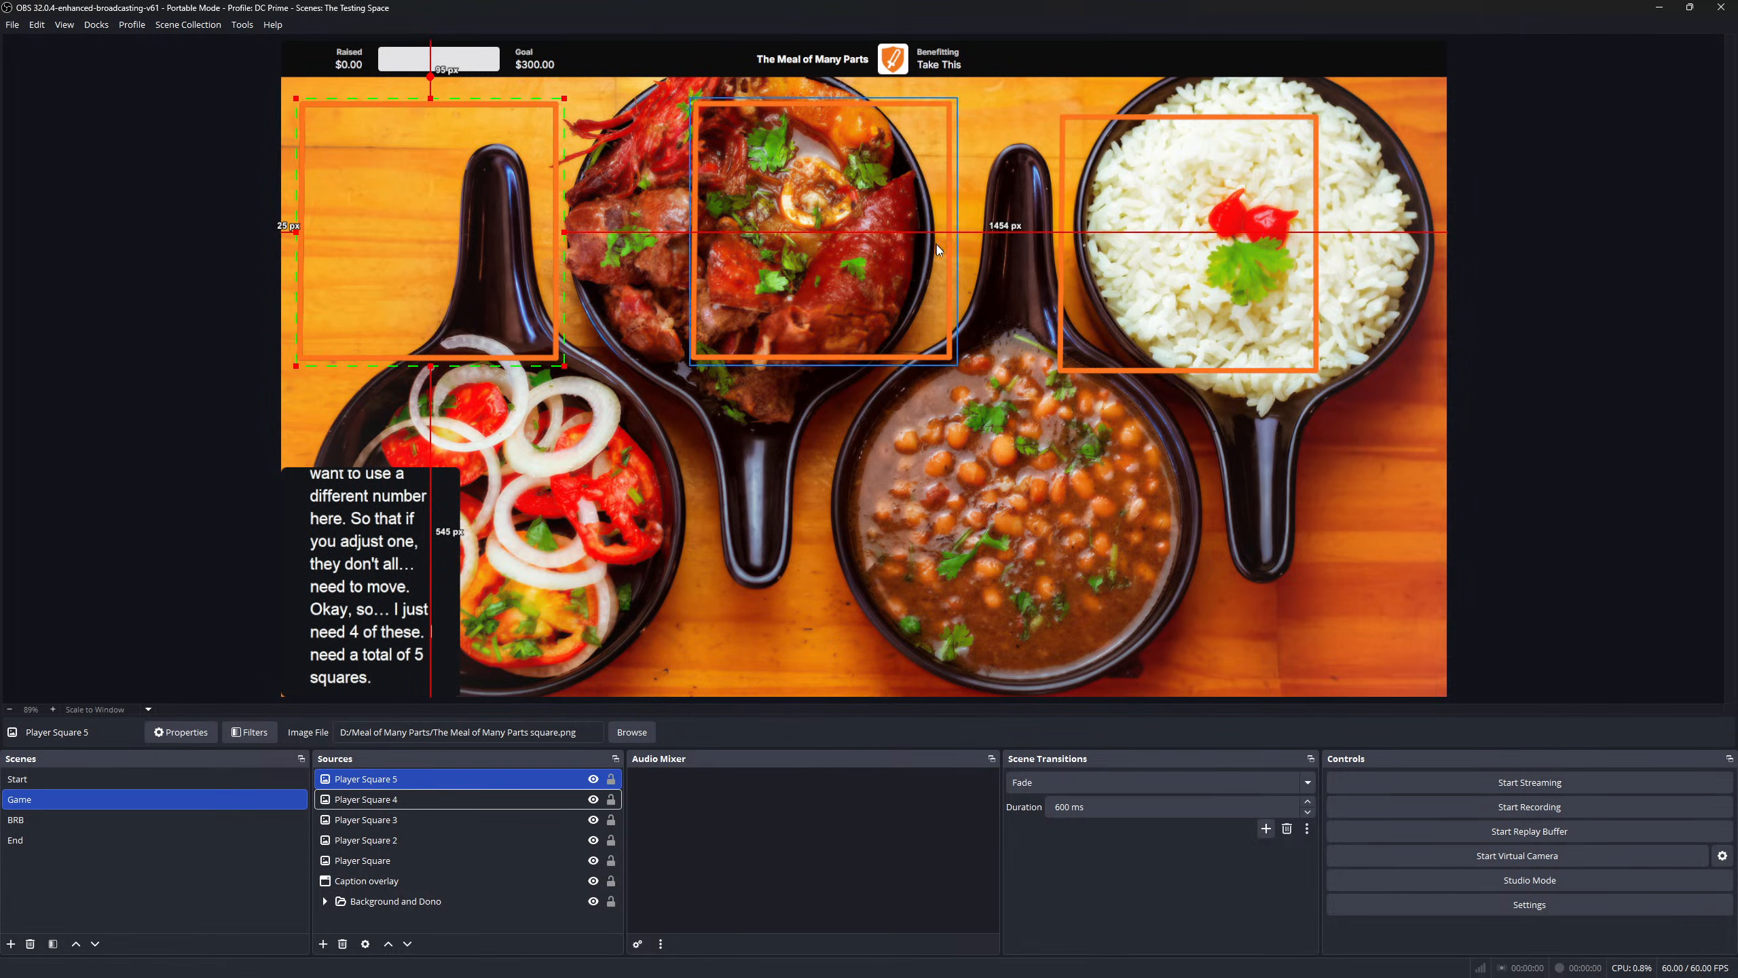
- Spread Player Squares 2–5 over the meat, rice and bean bowls and the lower-right area
drag(392, 241, 1170, 543)
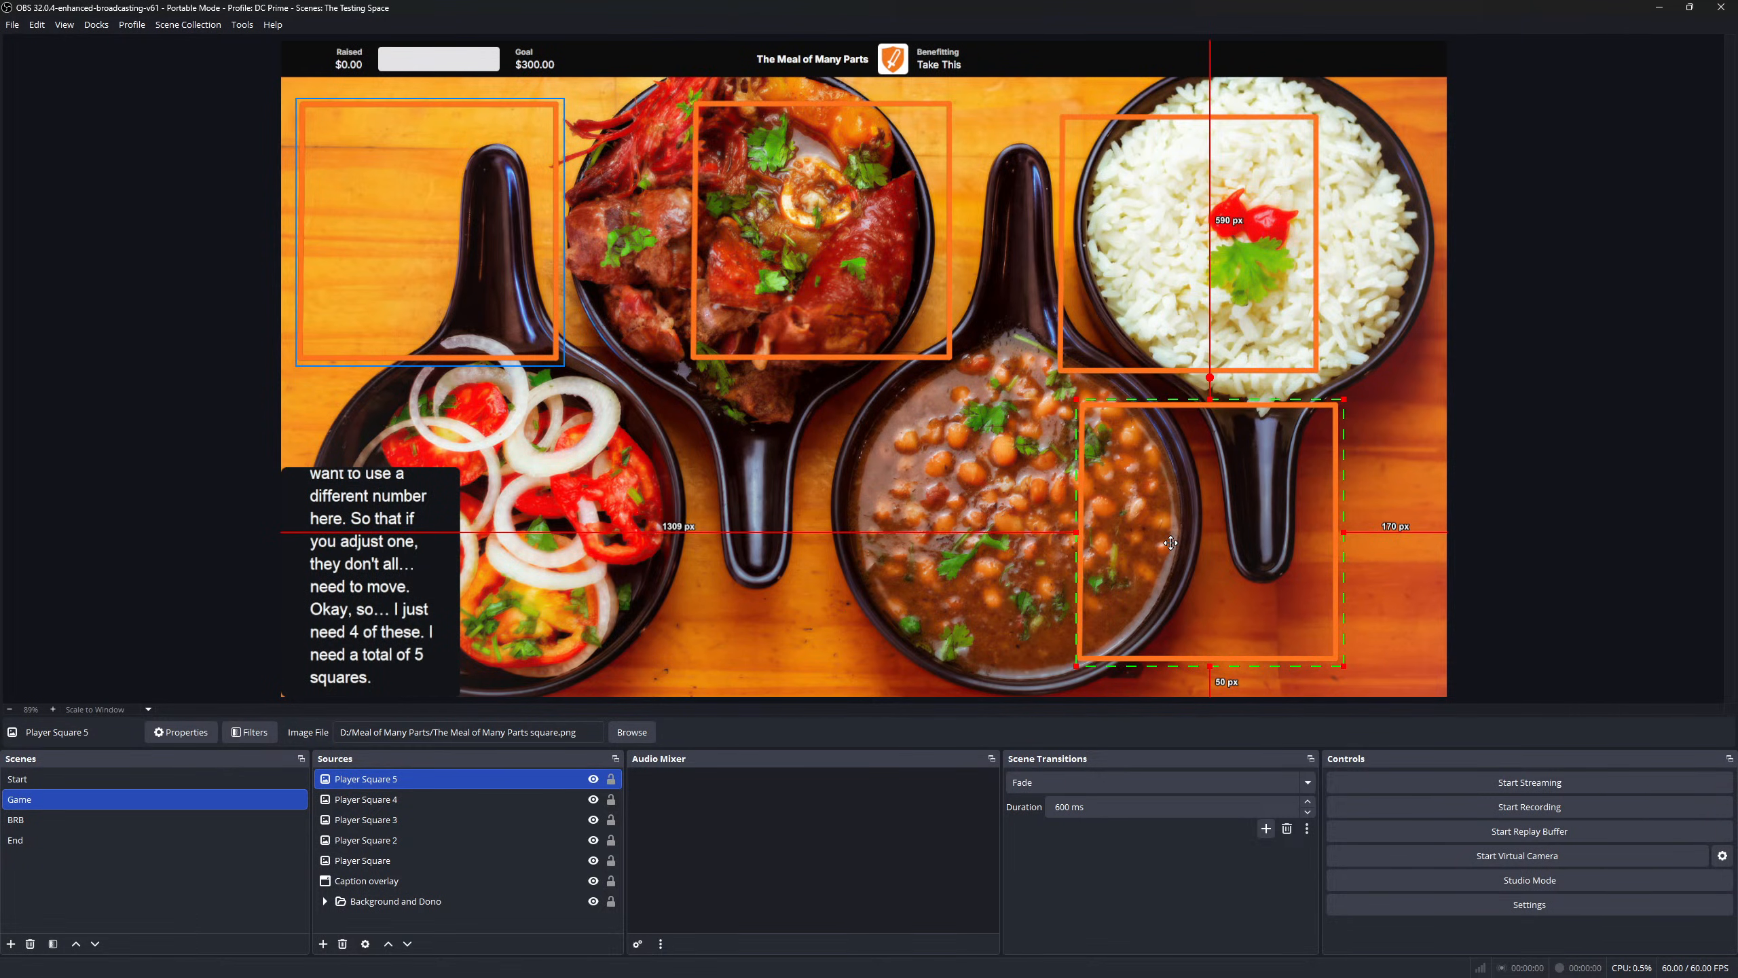
drag(390, 181, 783, 472)
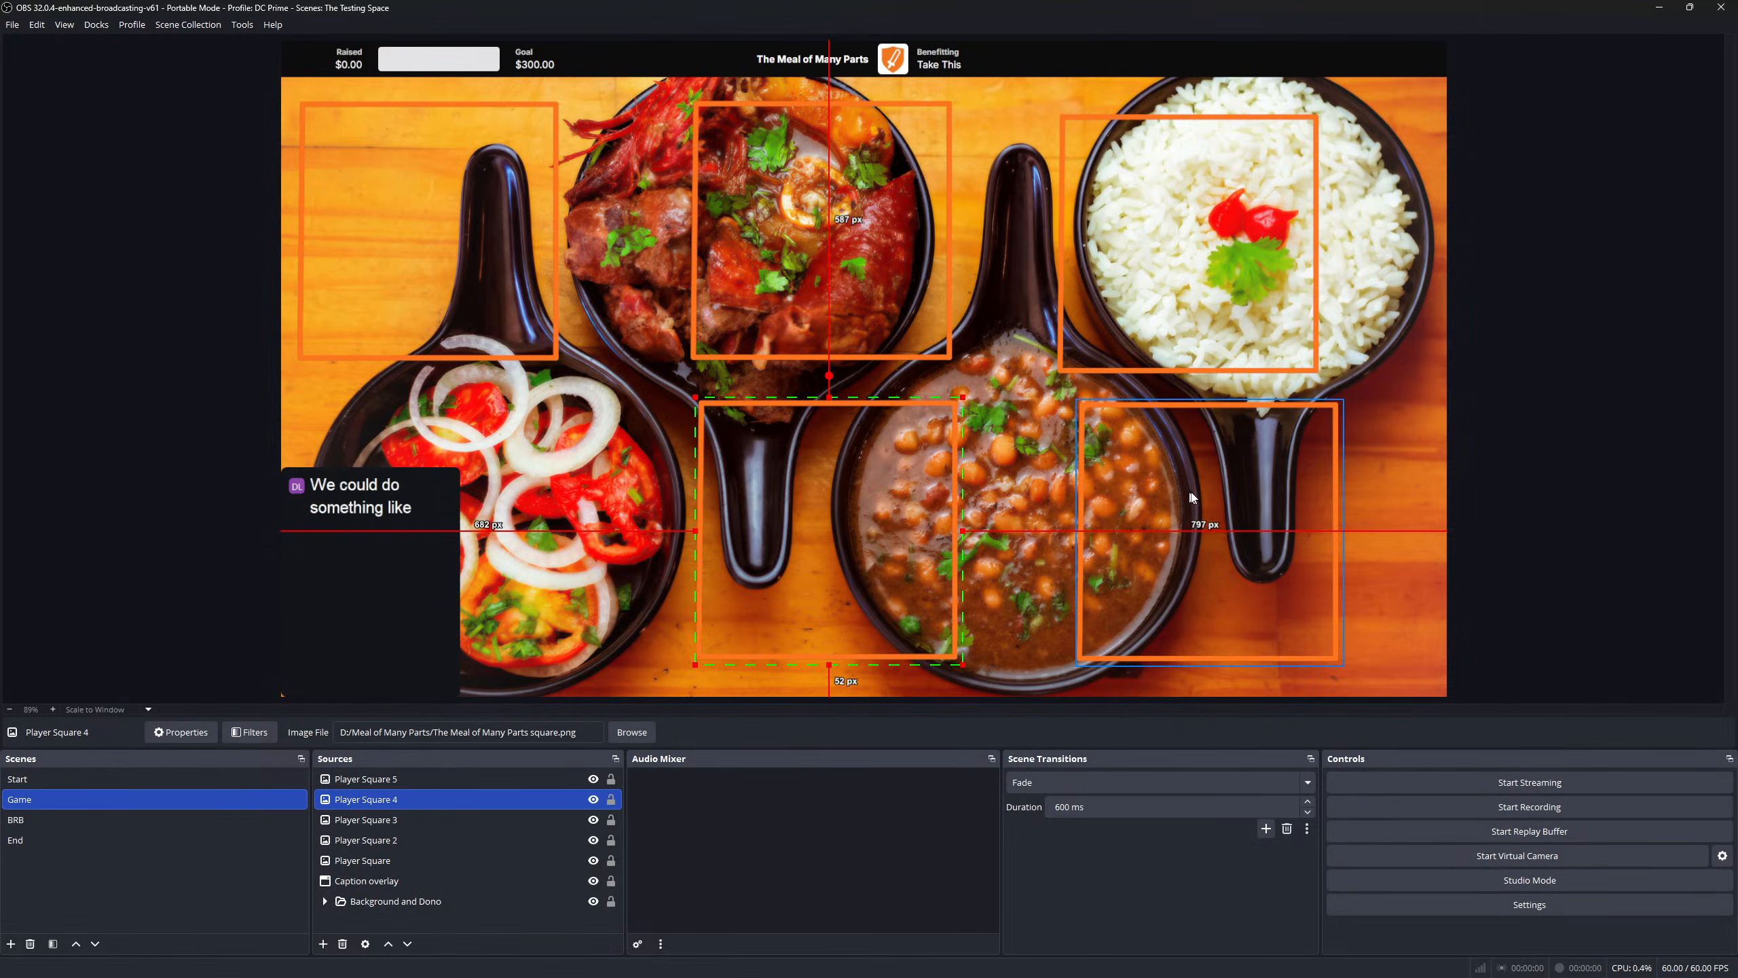
mouse_move(1212, 494)
mouse_down()
mouse_move(1242, 491)
mouse_move(1219, 486)
mouse_up()
drag(1187, 246, 1265, 225)
drag(1202, 542, 1247, 546)
drag(788, 548, 870, 571)
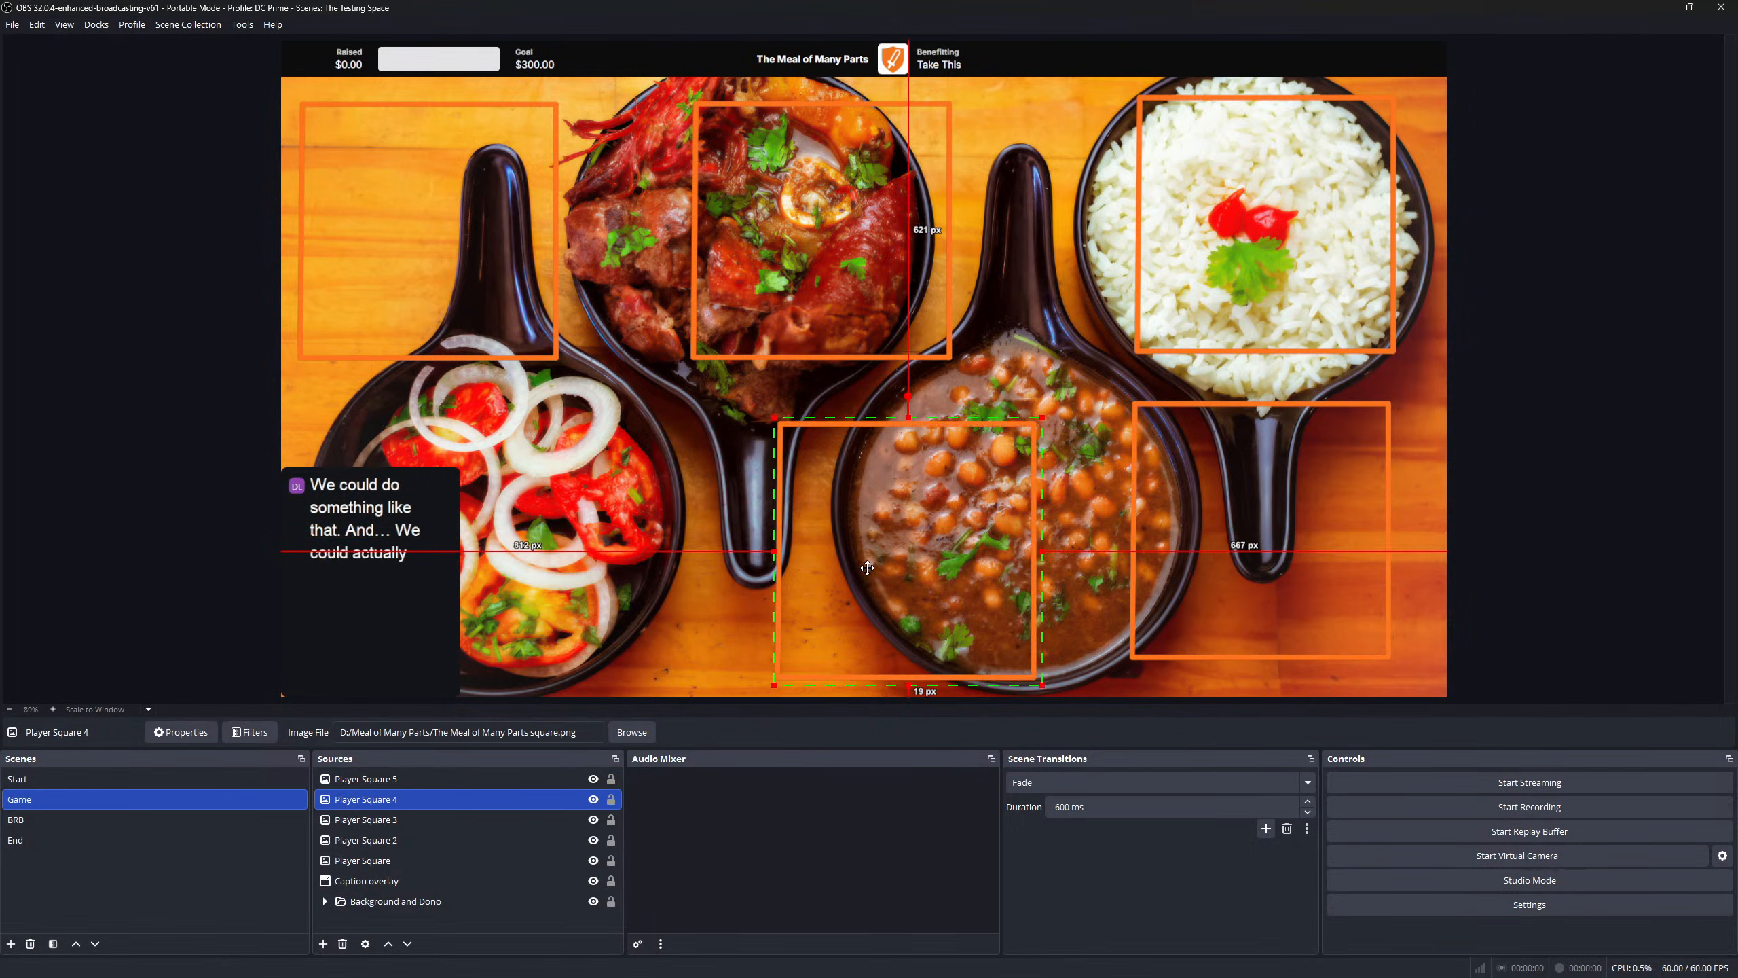
drag(749, 271, 879, 267)
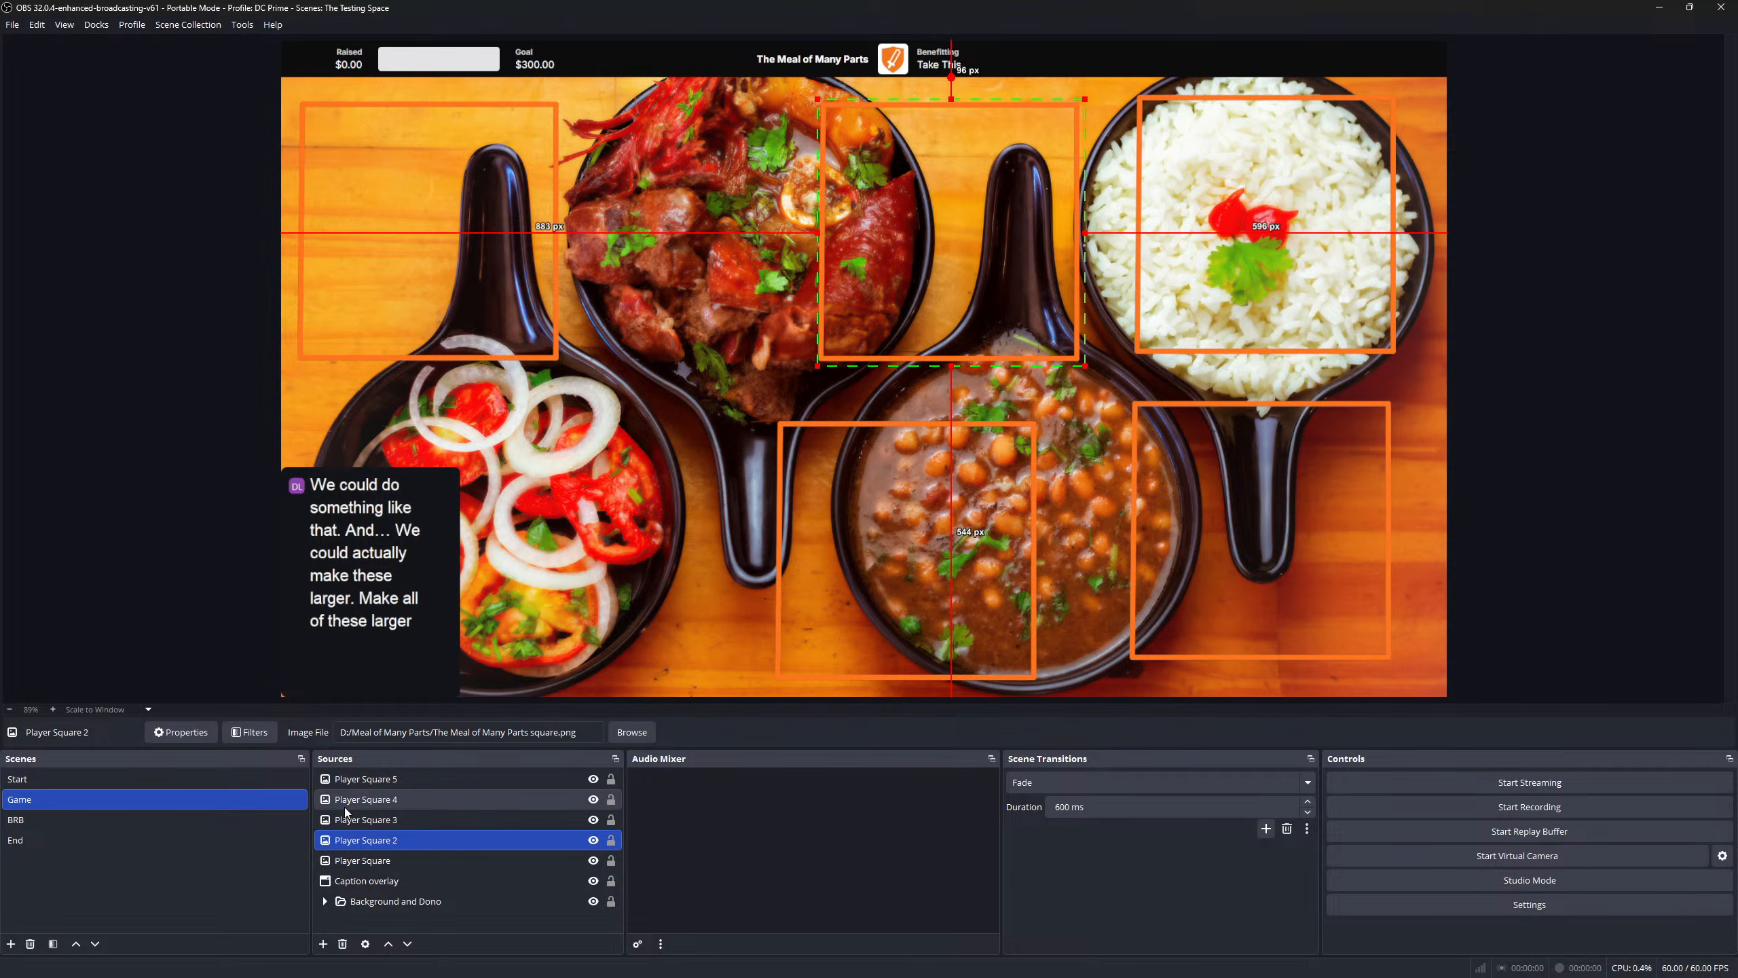
click(350, 788)
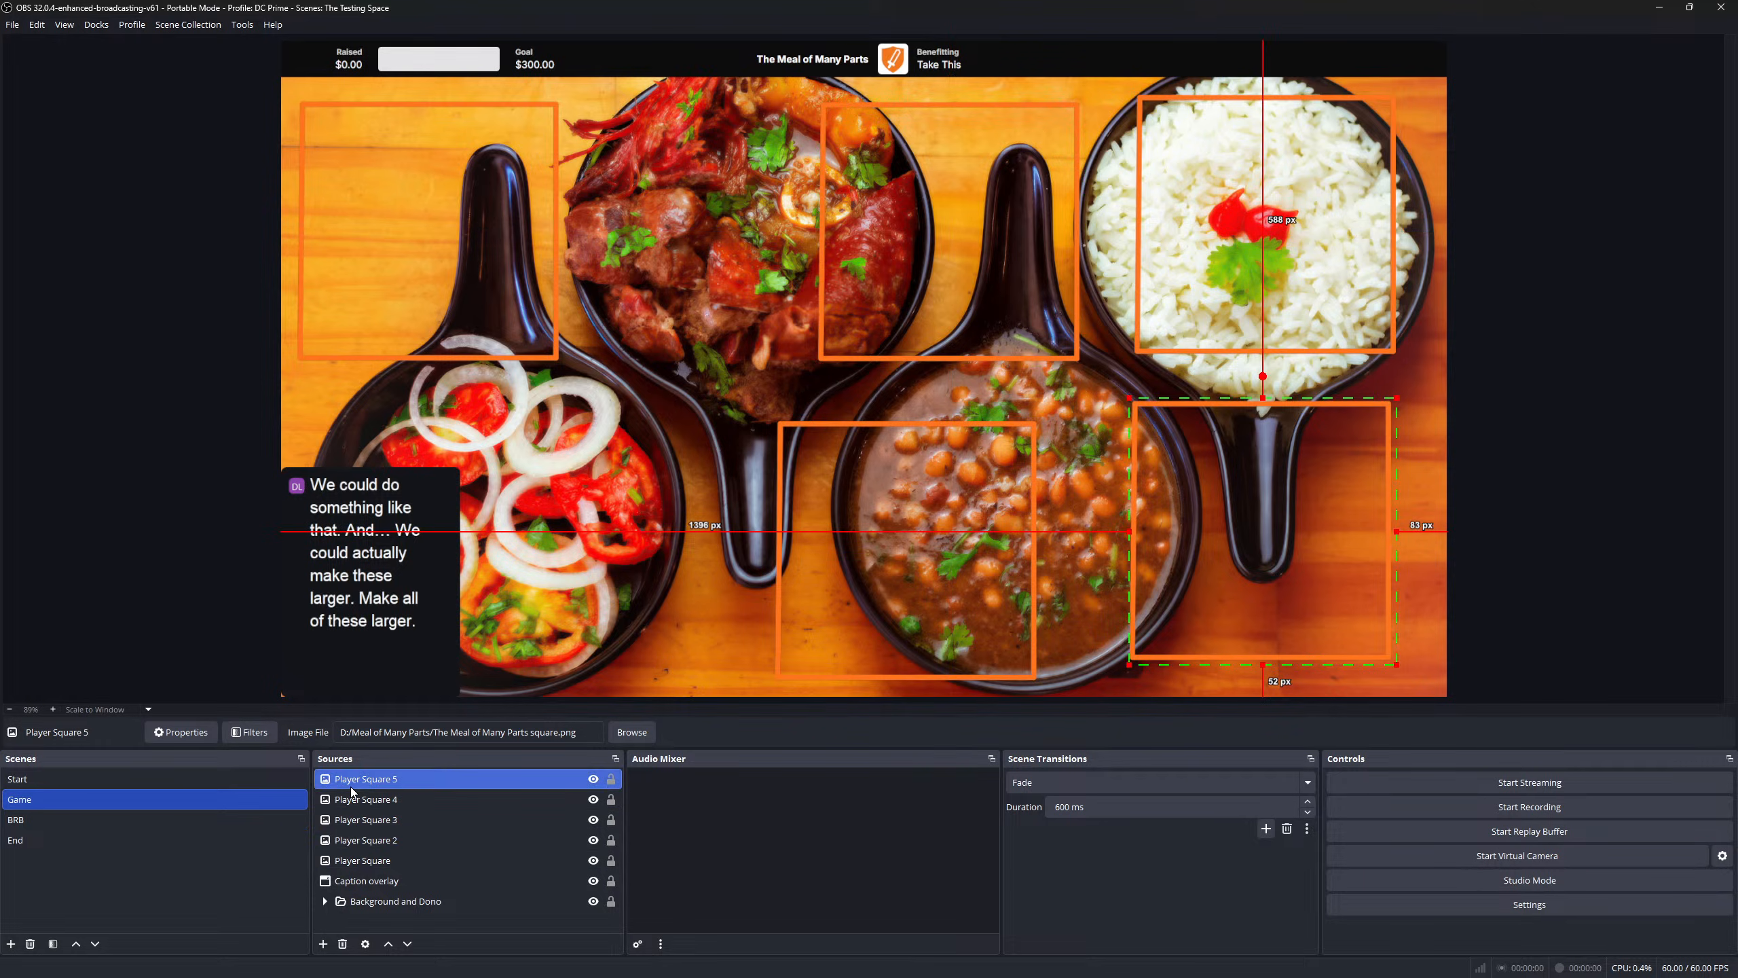
- Delete Player Squares 2 through 5
shift+click(378, 841)
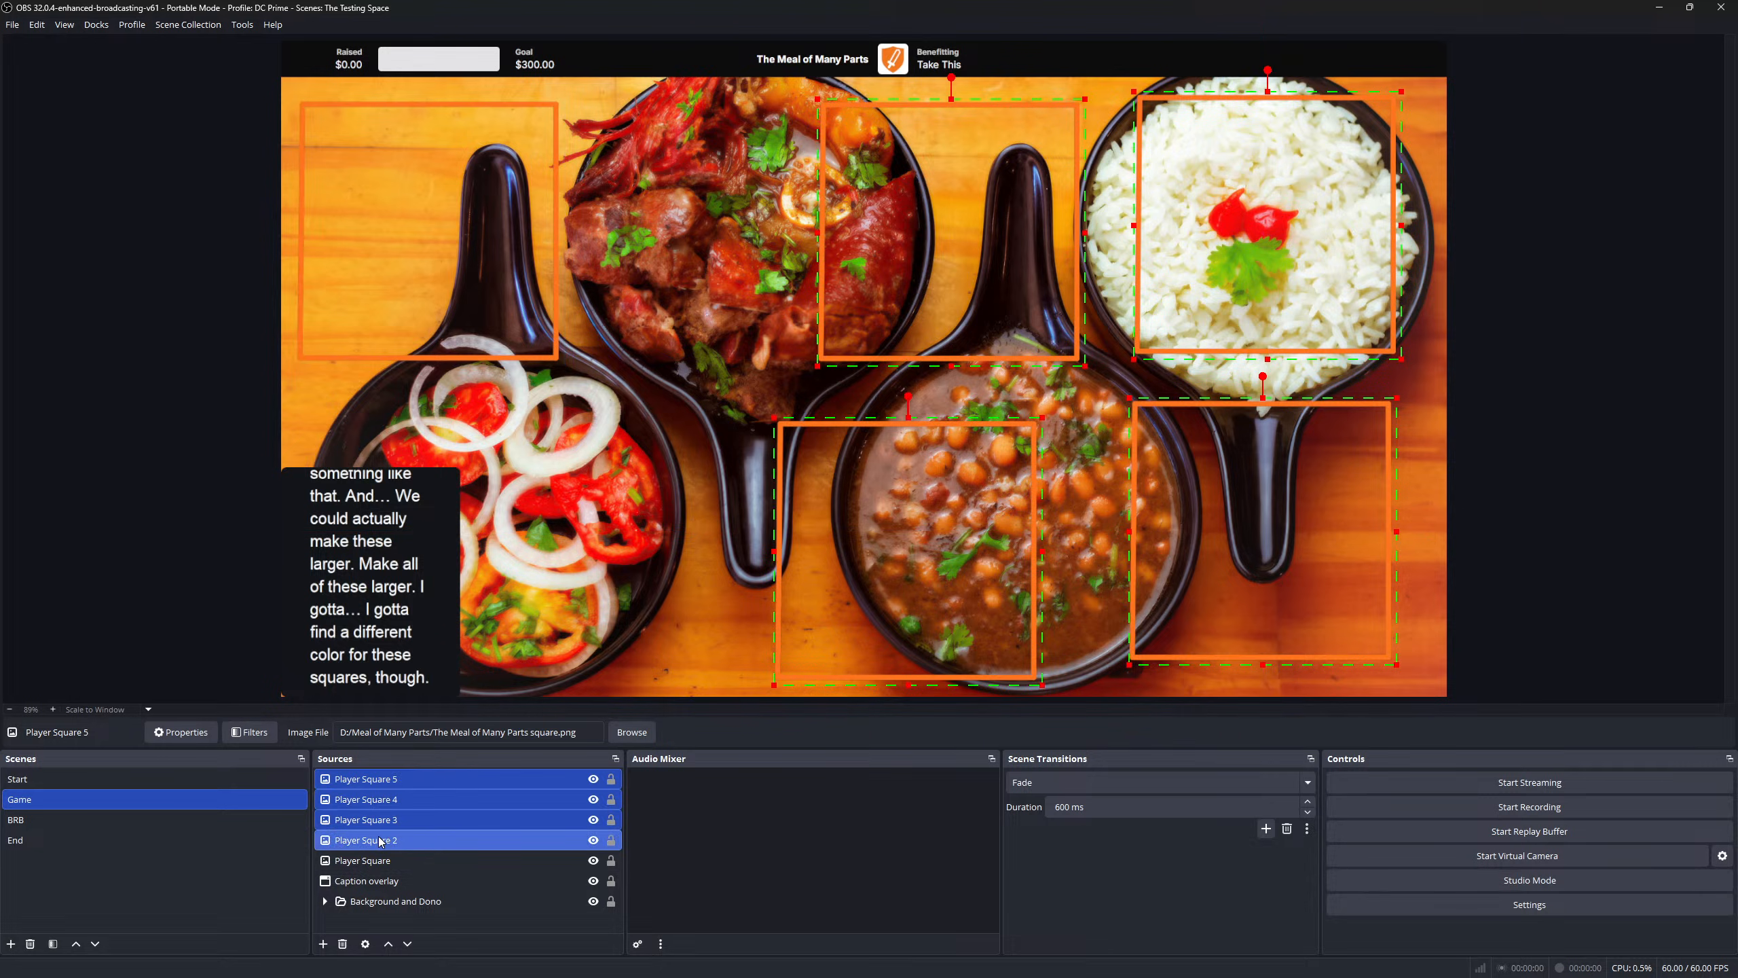
key(Delete)
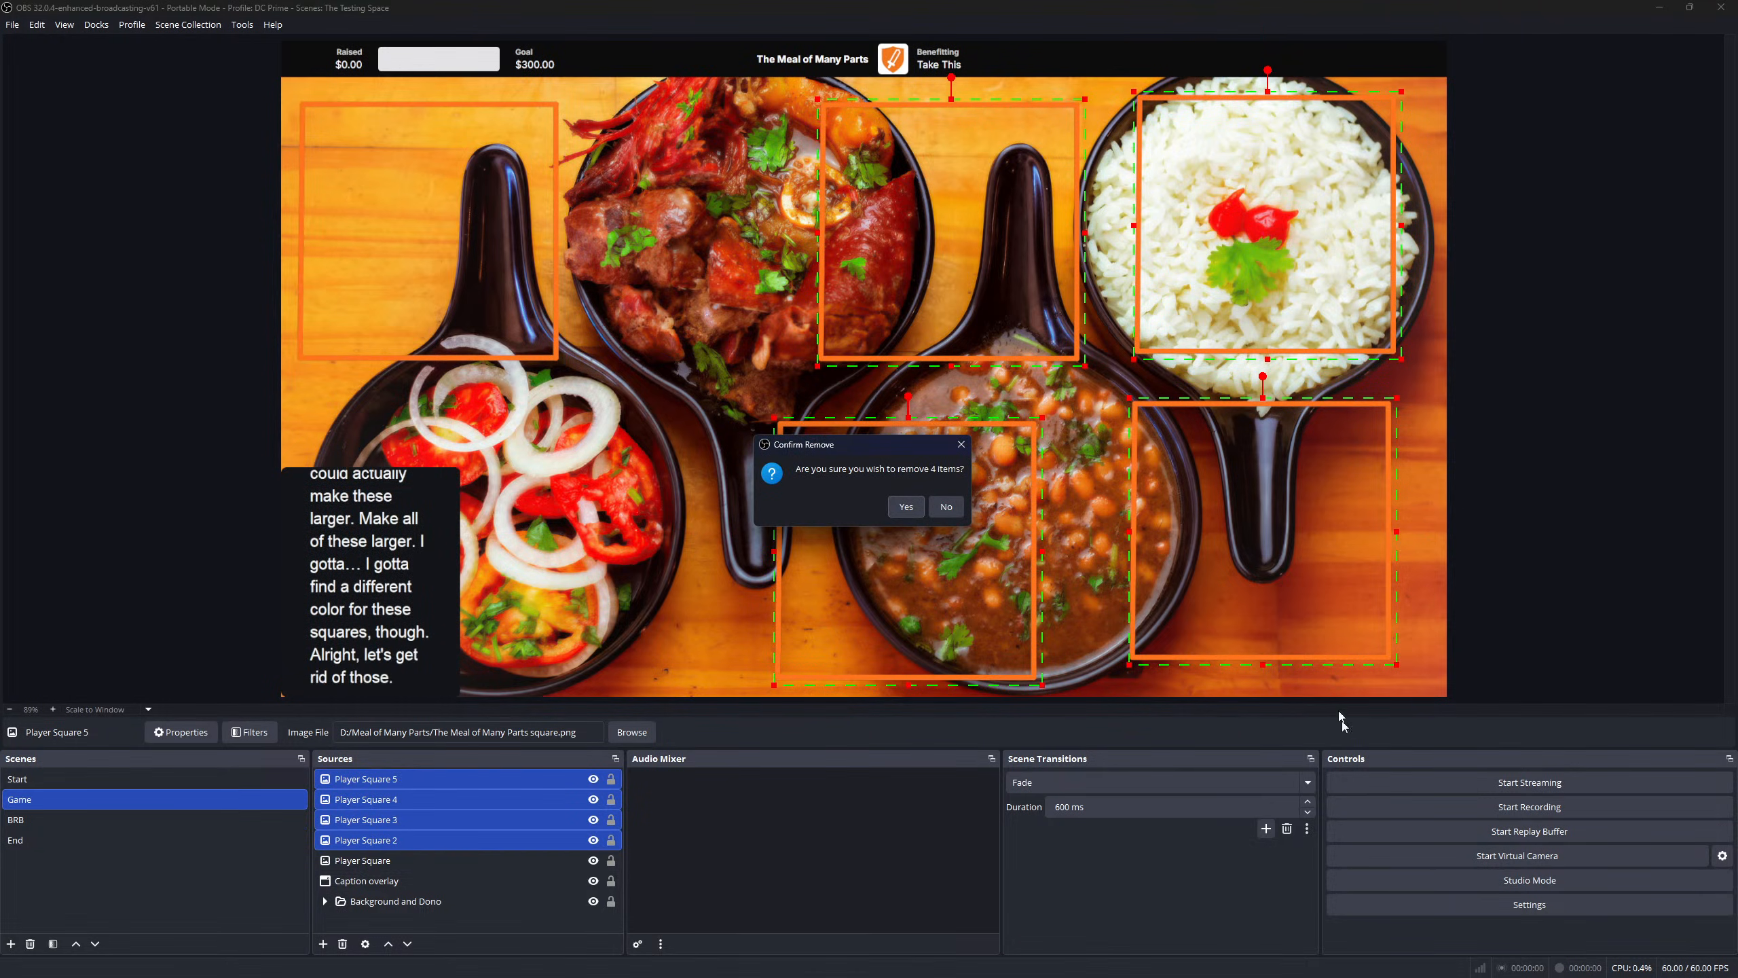
click(906, 507)
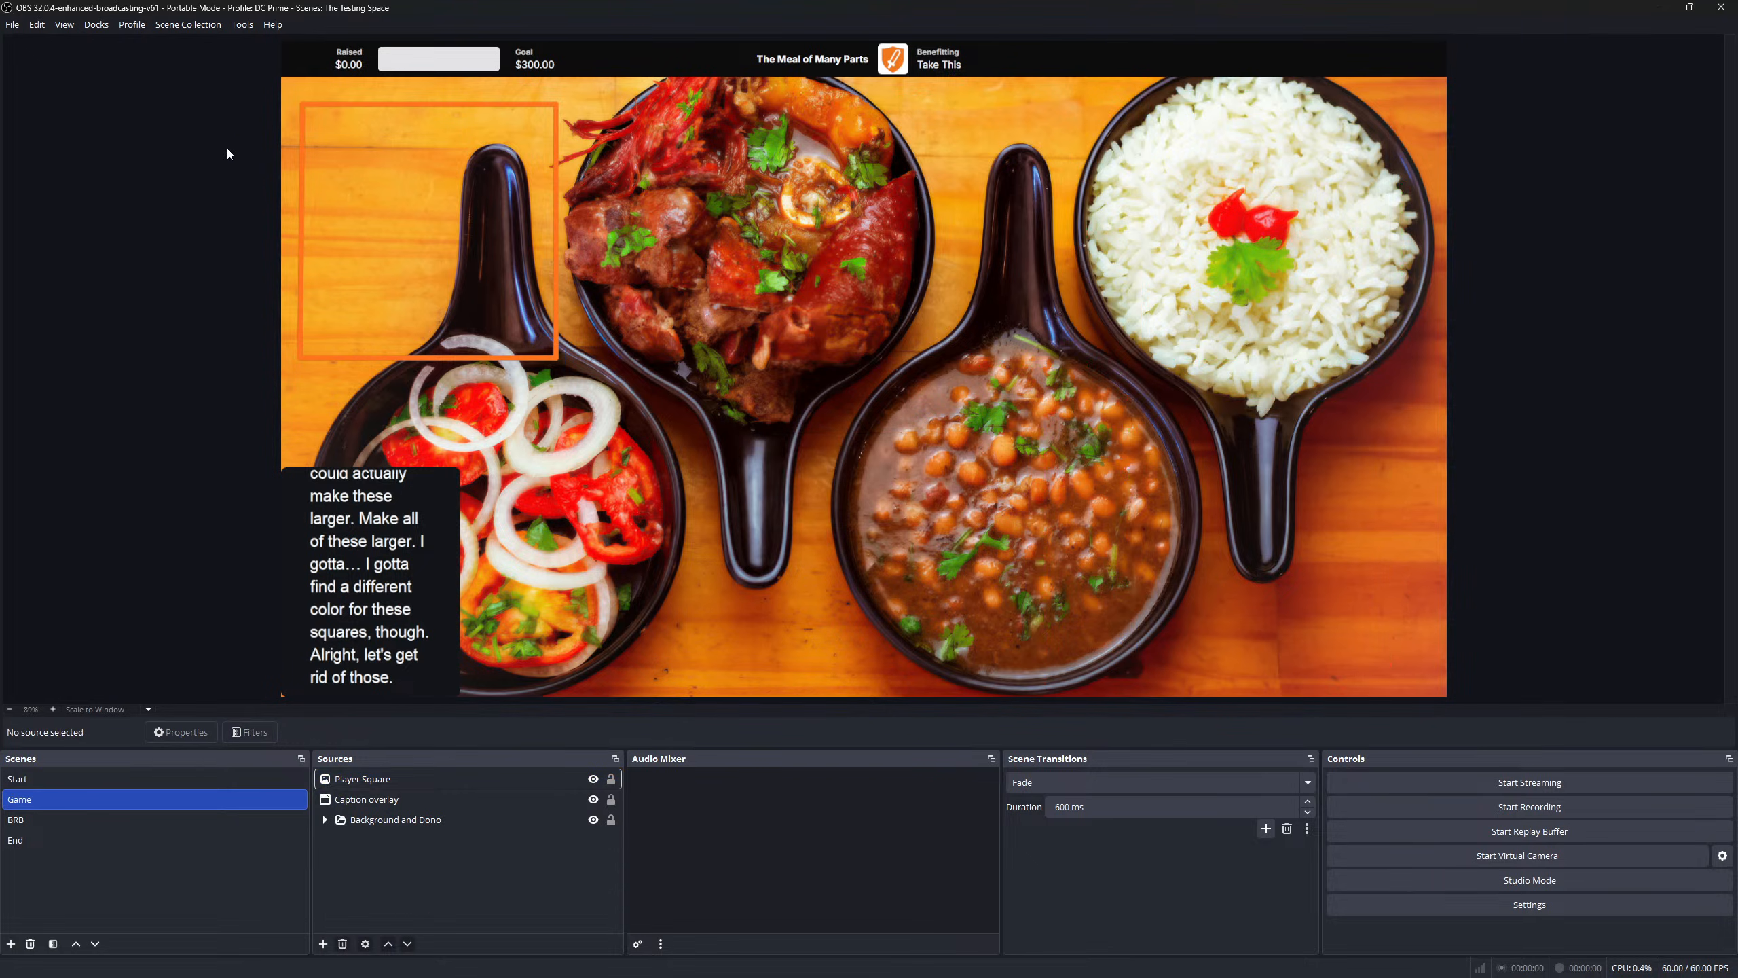
- Enlarge the original Player Square and move it slightly up and left
click(457, 255)
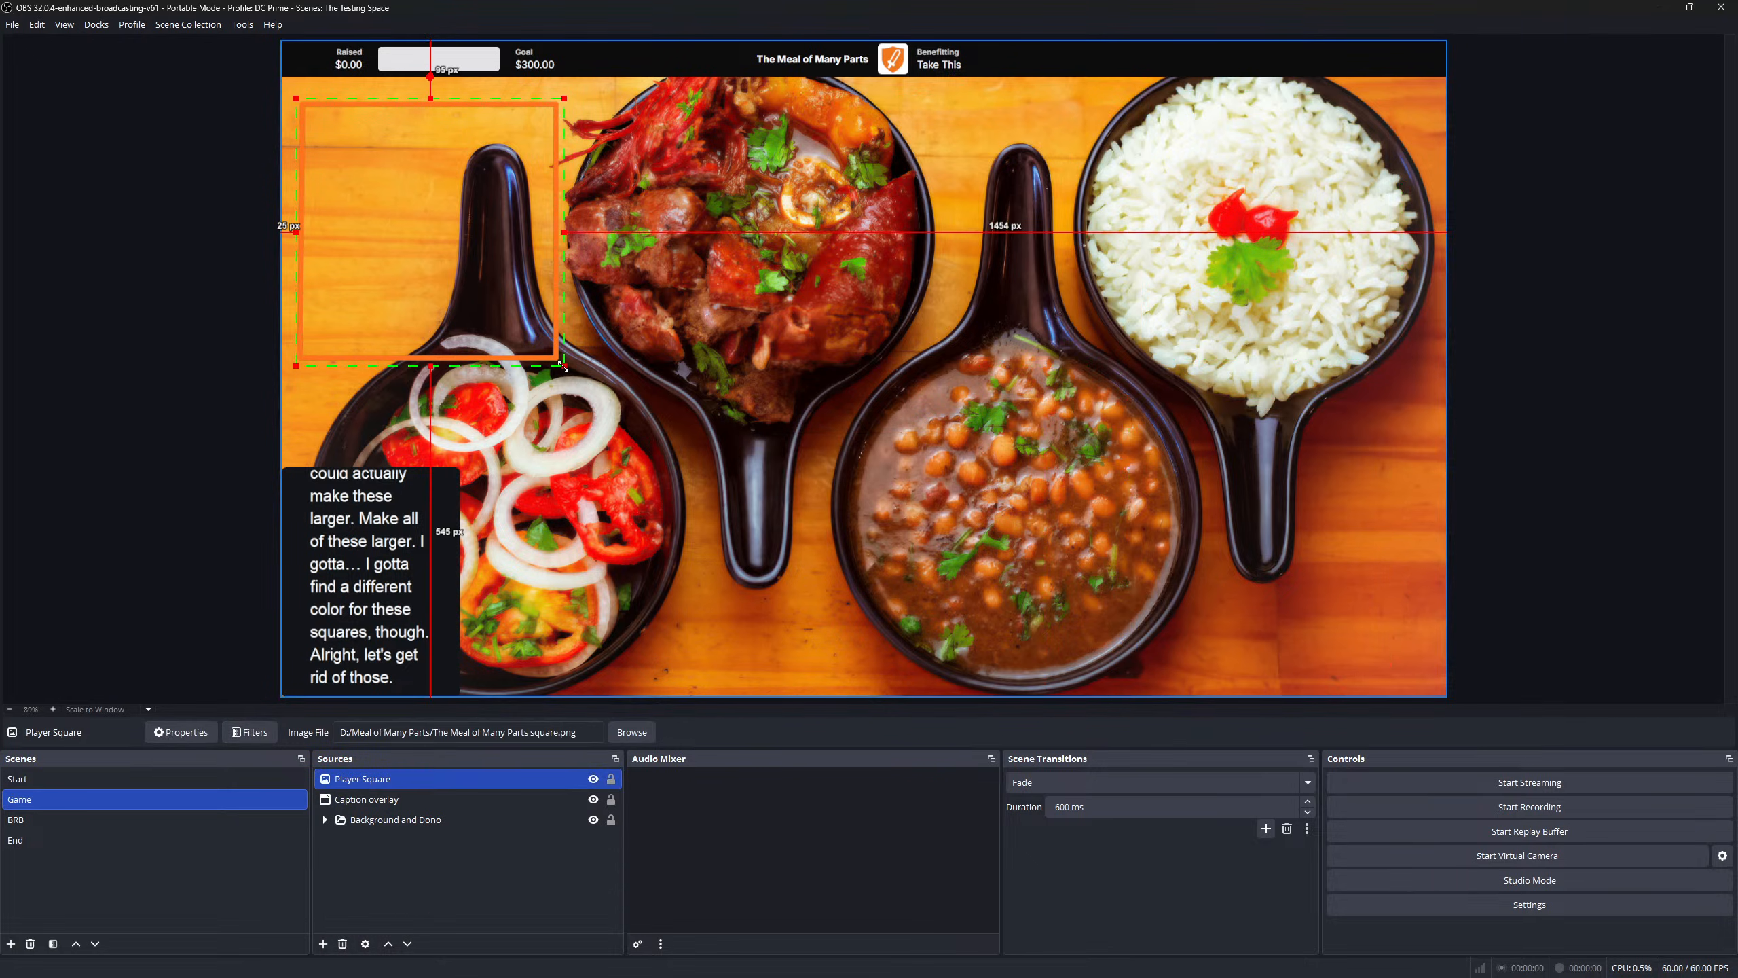
drag(563, 368, 606, 382)
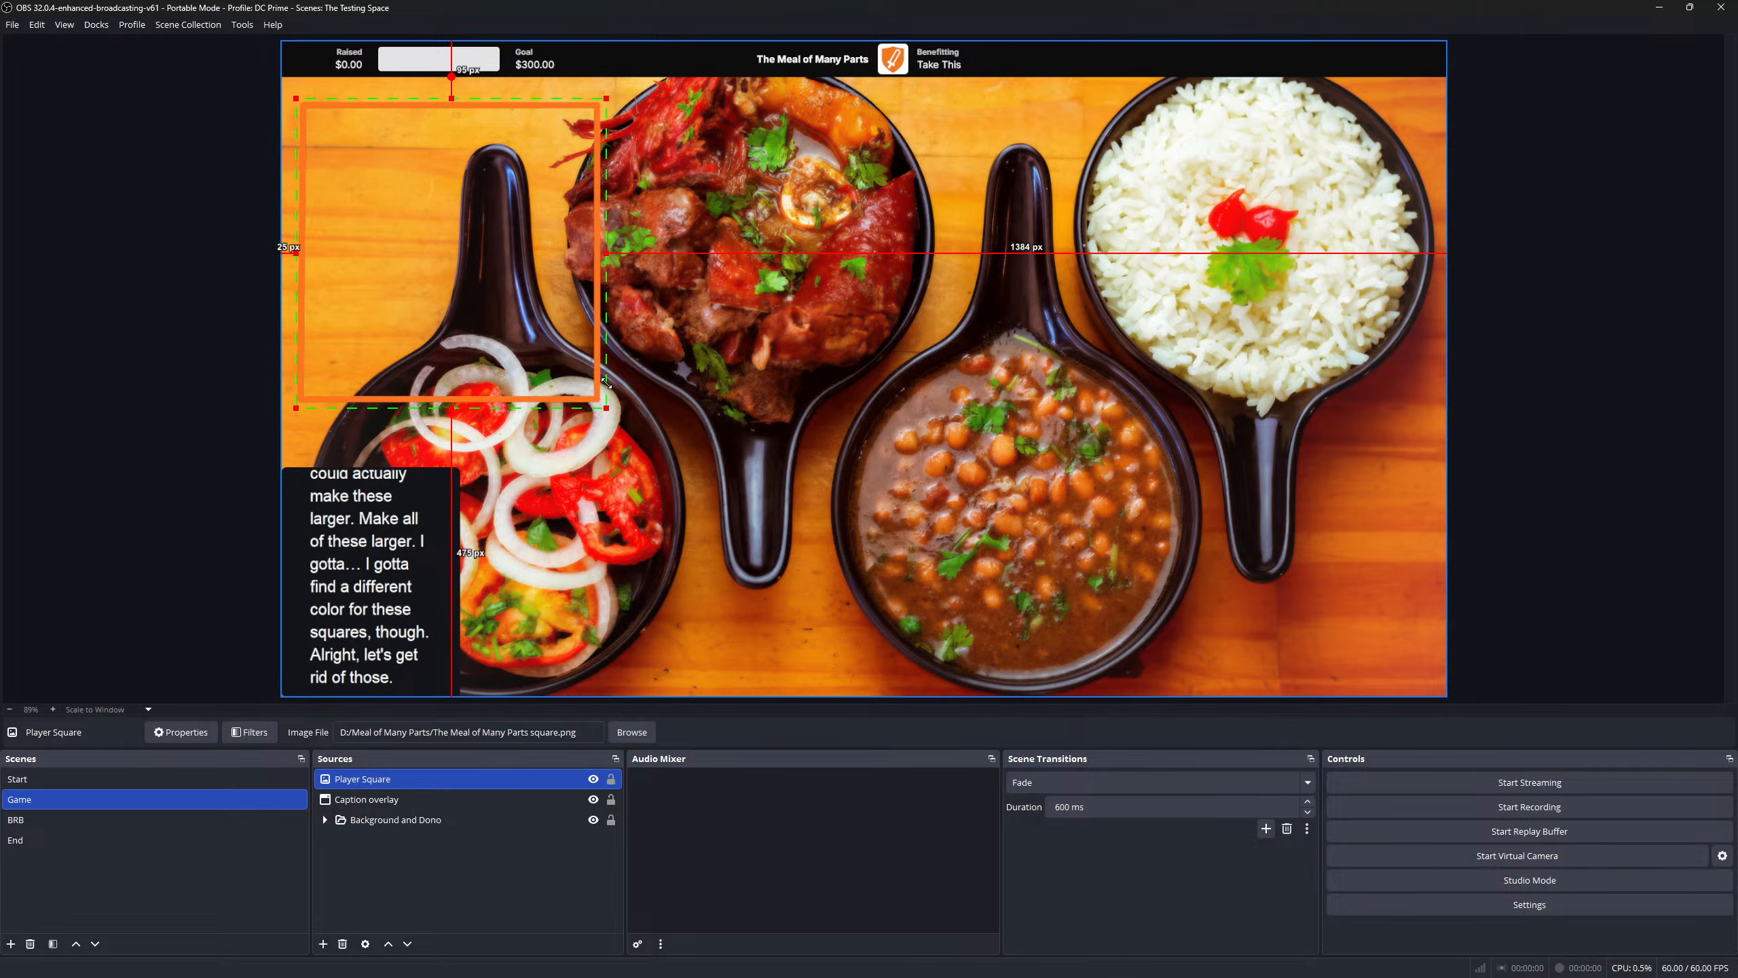
drag(510, 271, 519, 259)
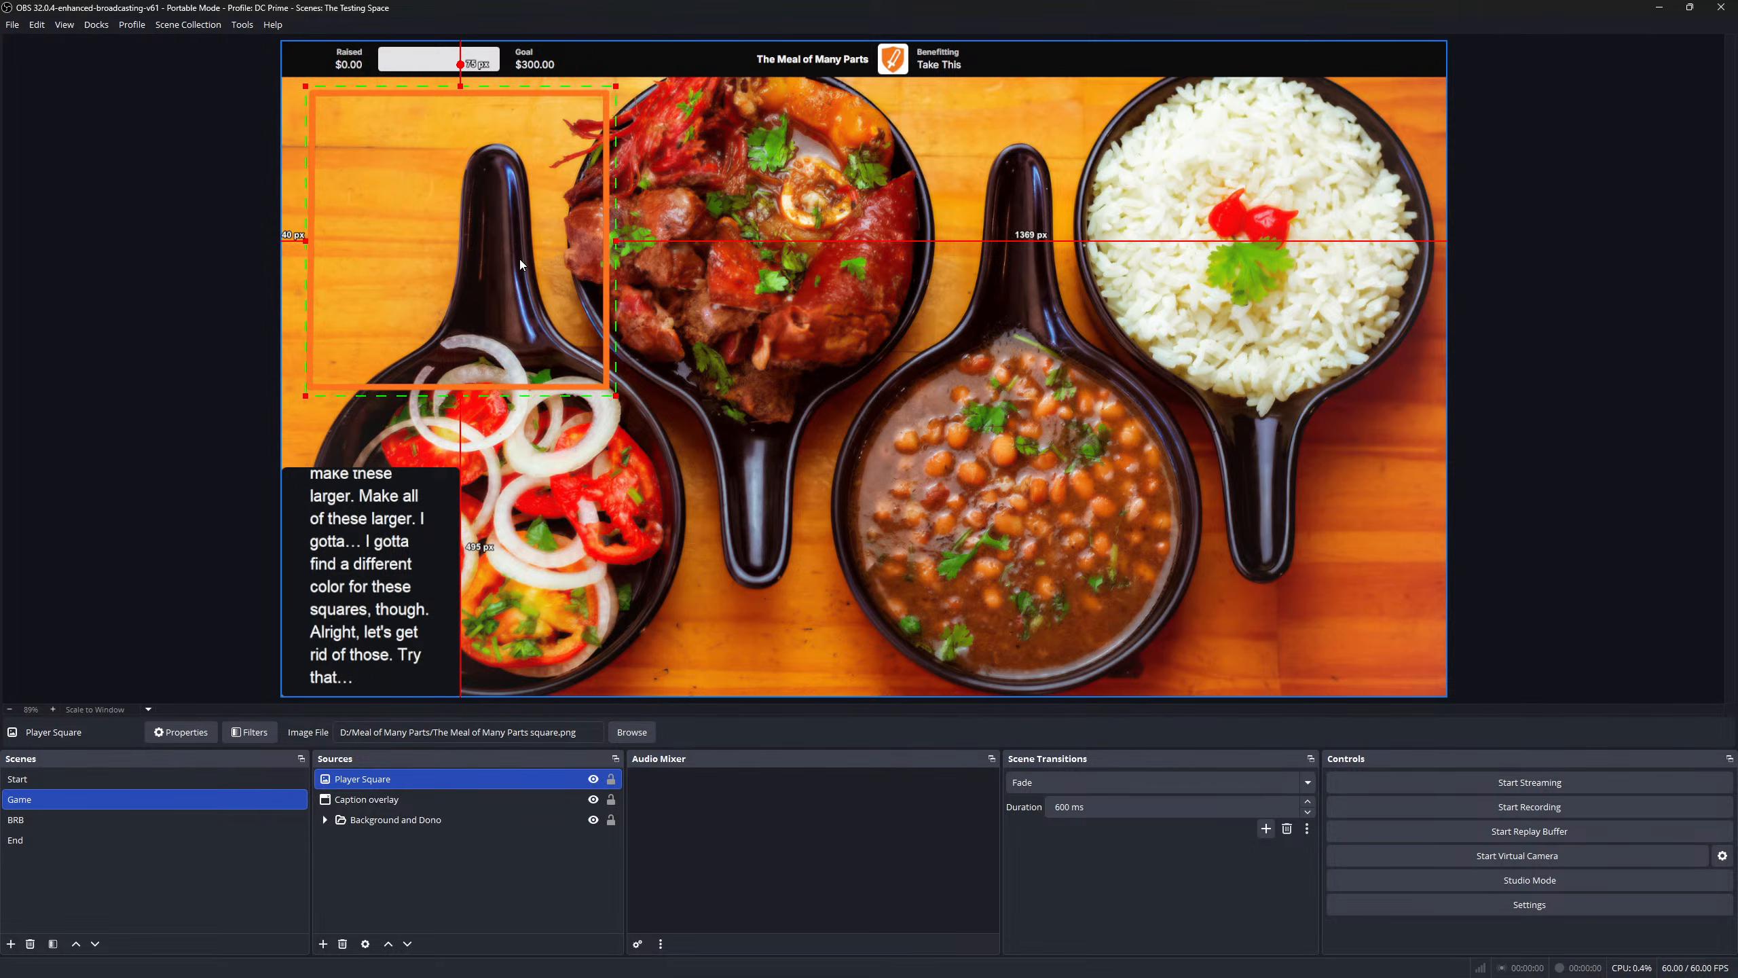
- Copy the enlarged Player Square and paste four duplicates, Player Squares 2 through 5
right_click(414, 778)
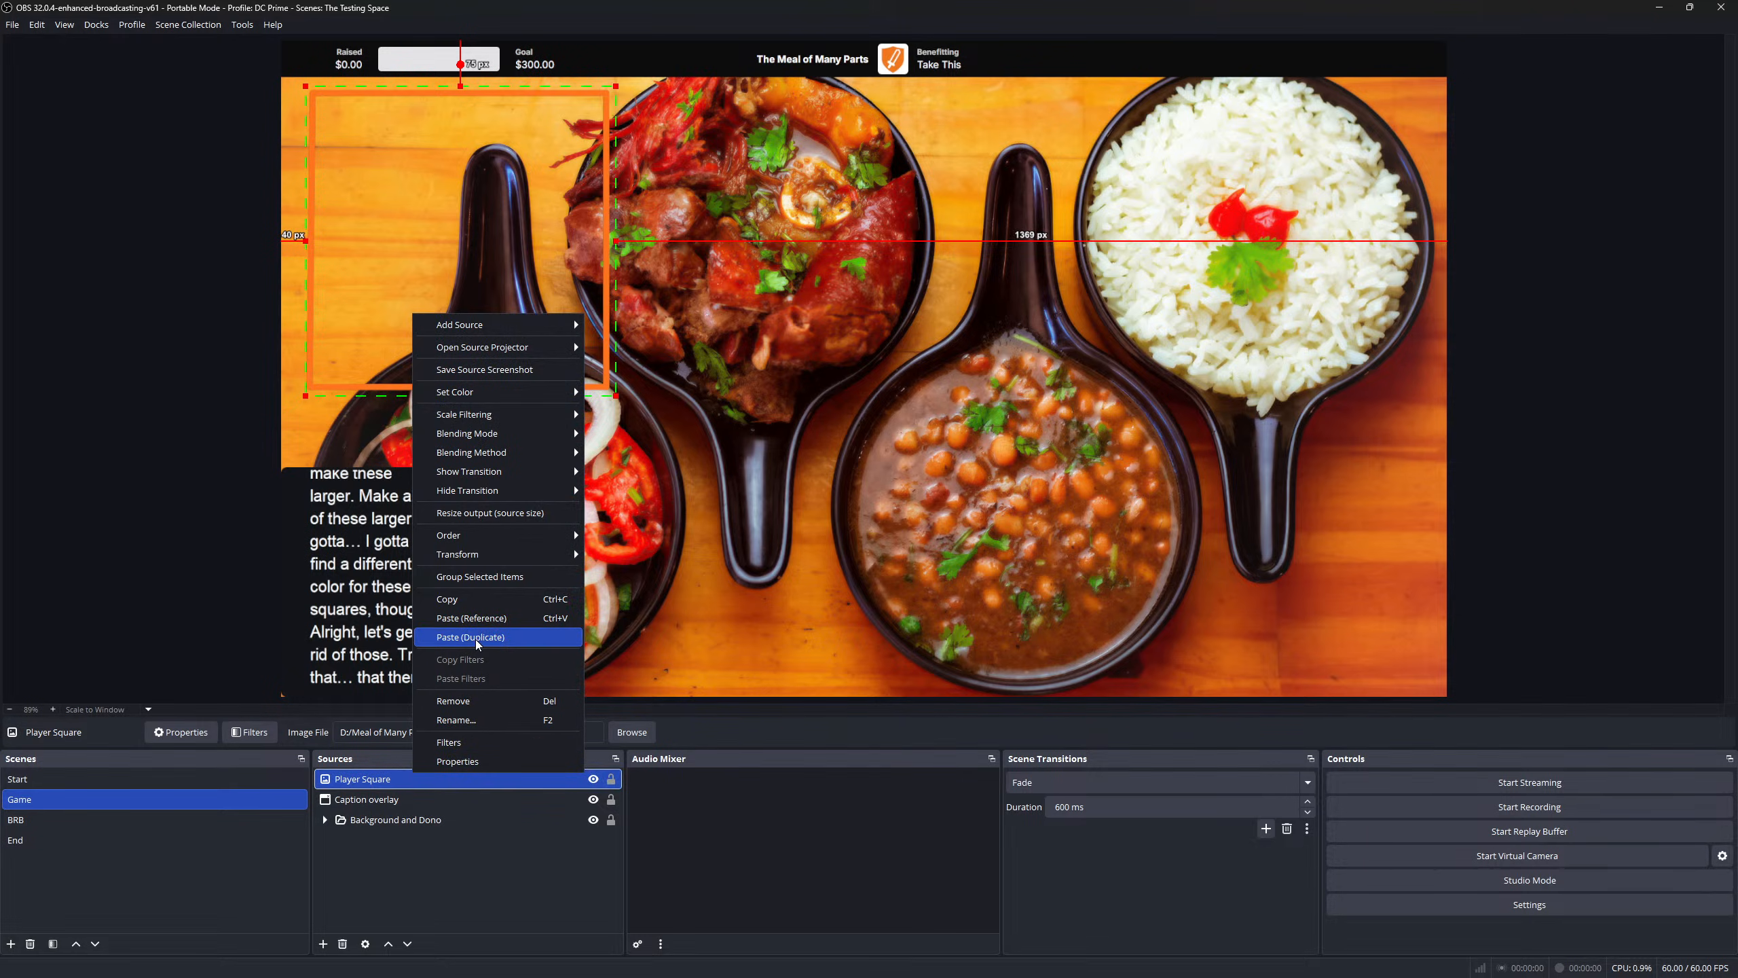
click(475, 598)
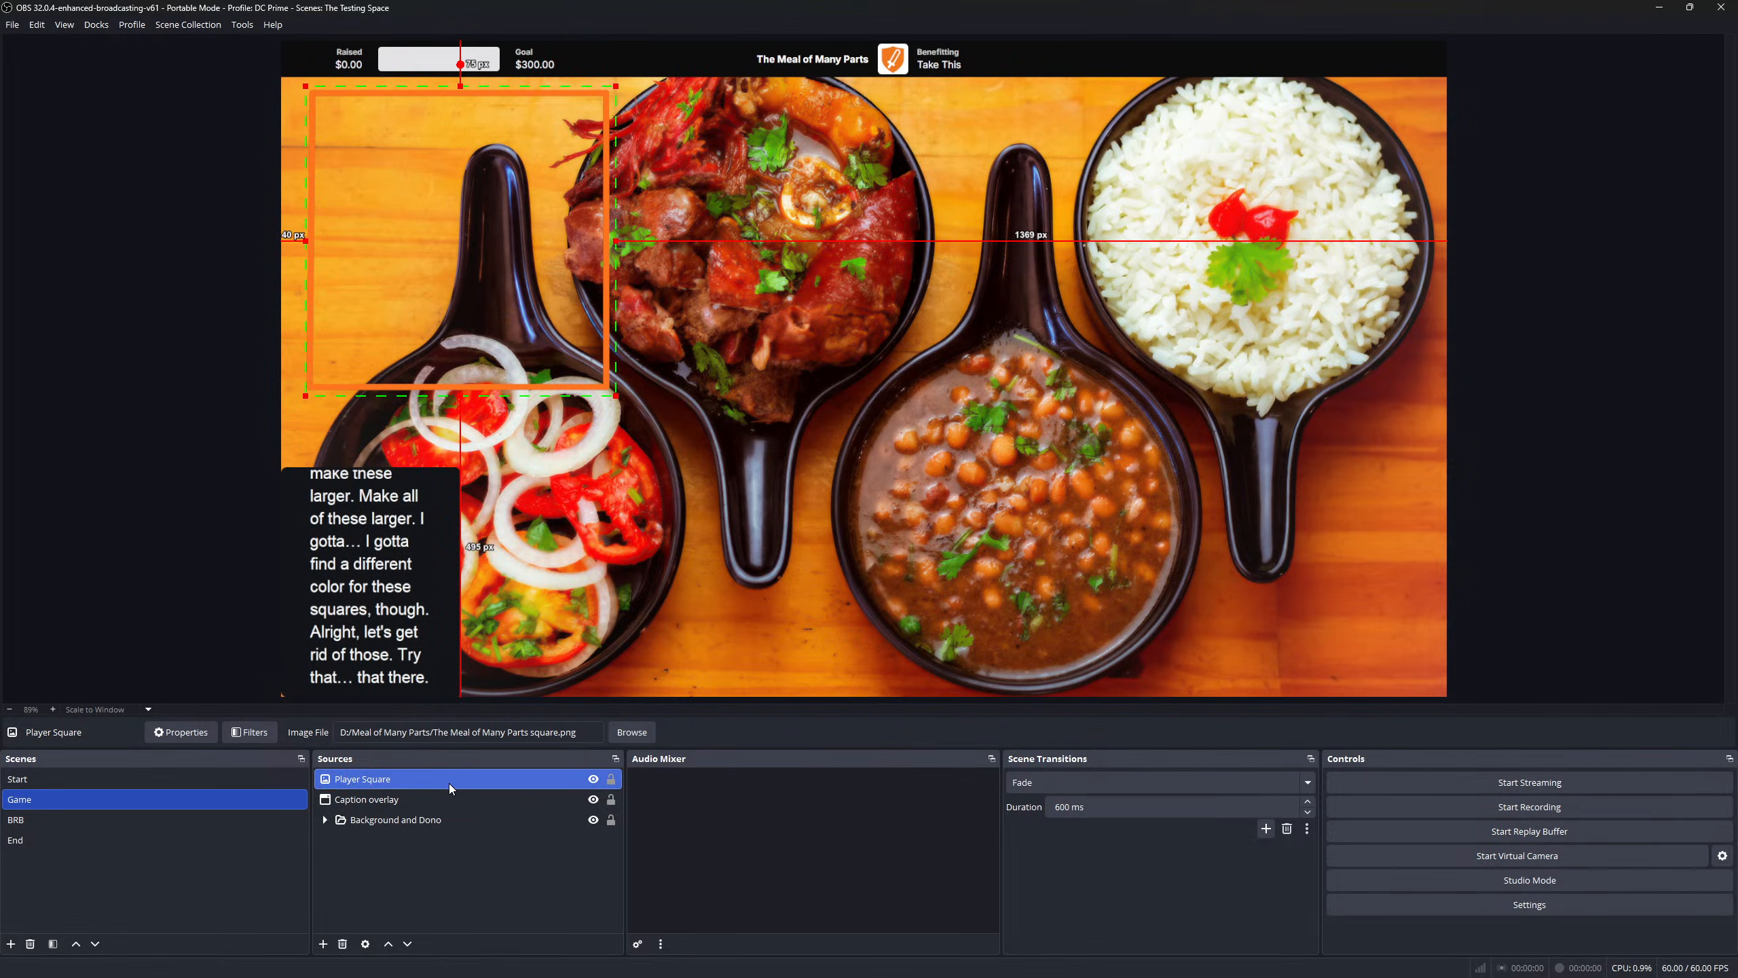
right_click(449, 786)
click(534, 646)
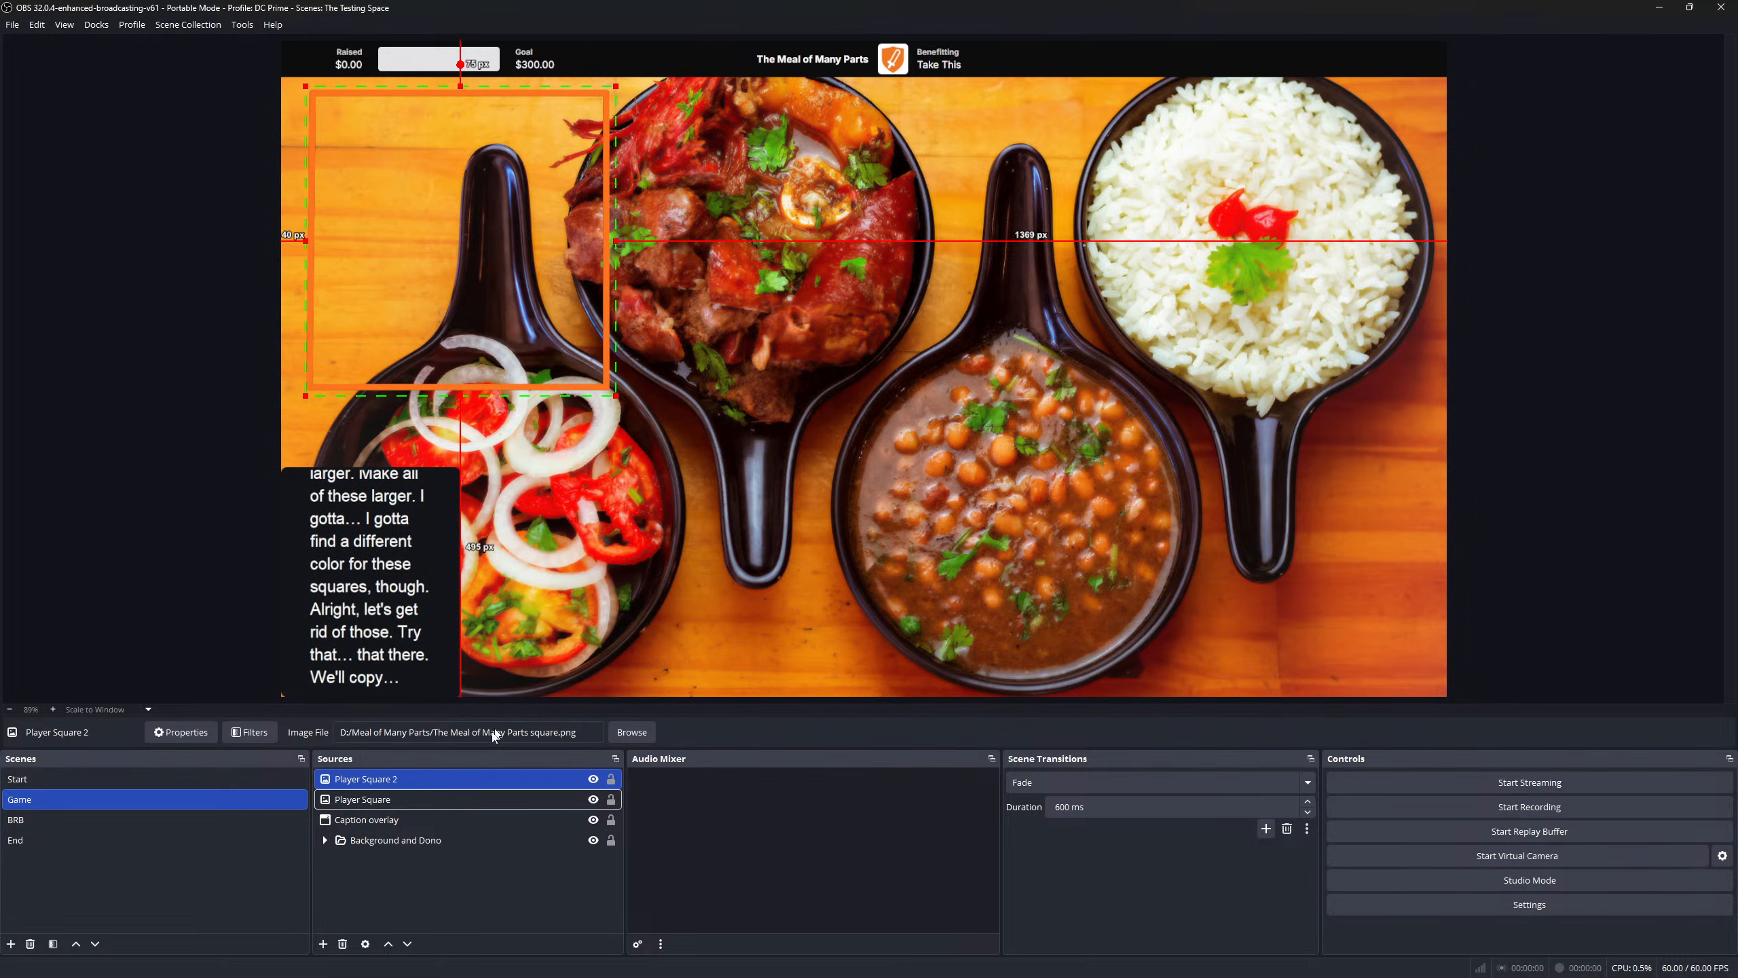
right_click(418, 807)
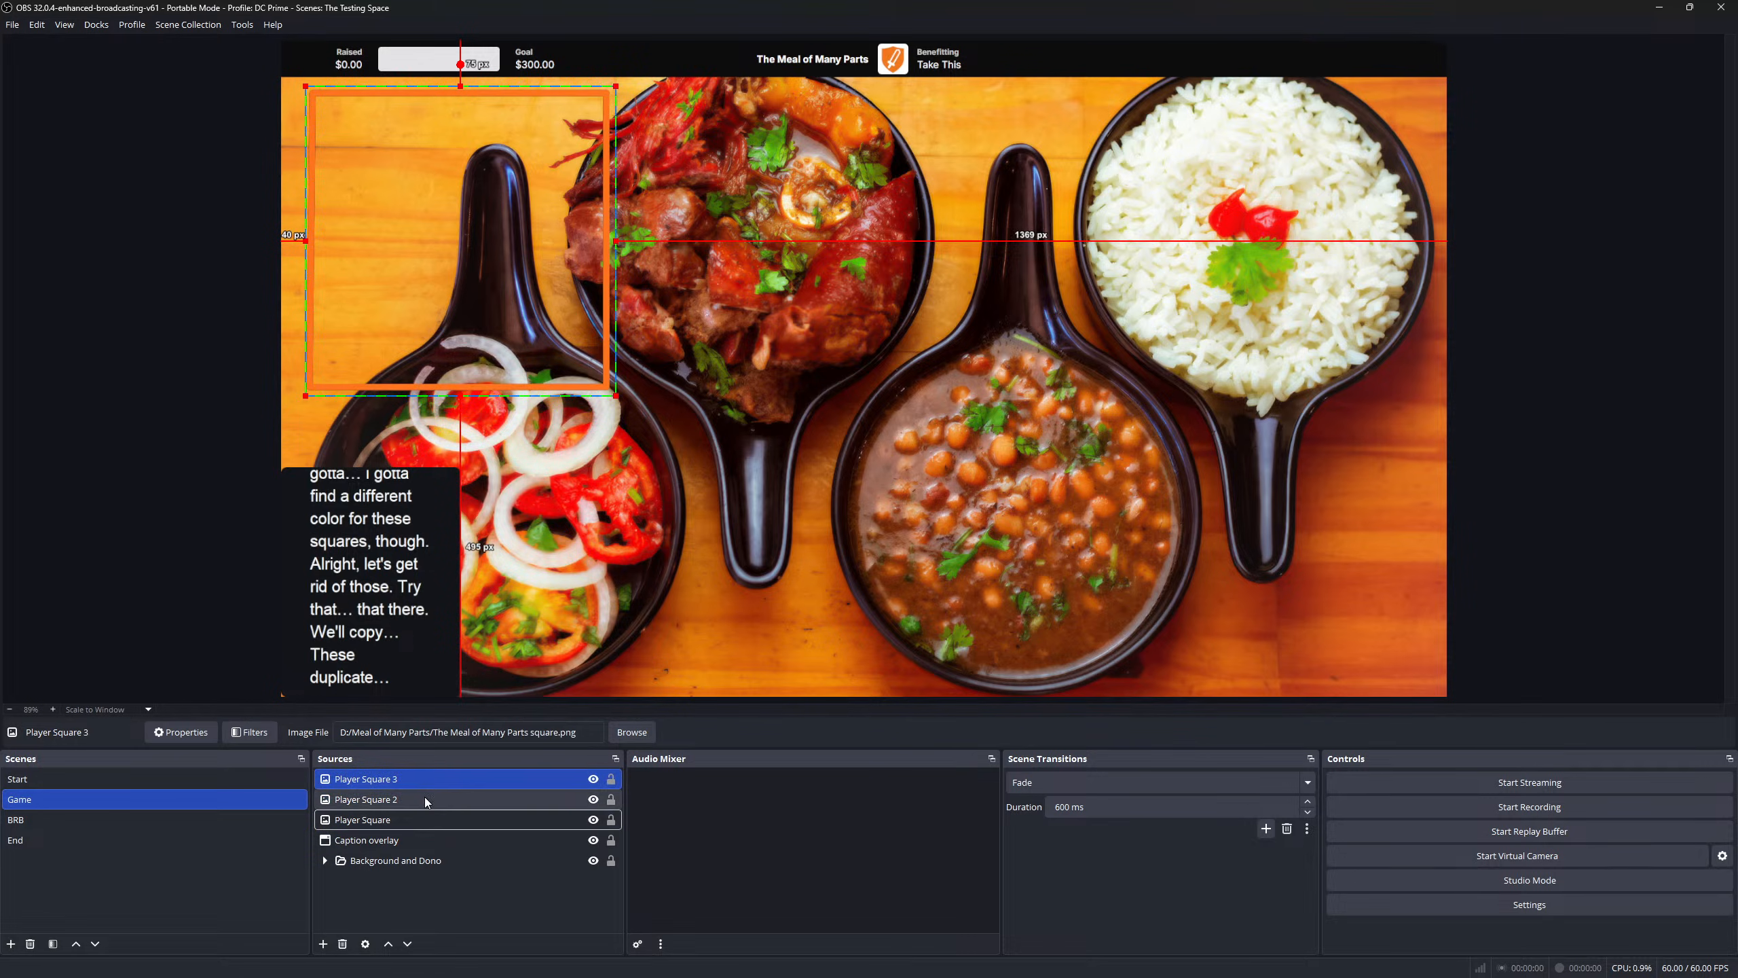
right_click(389, 824)
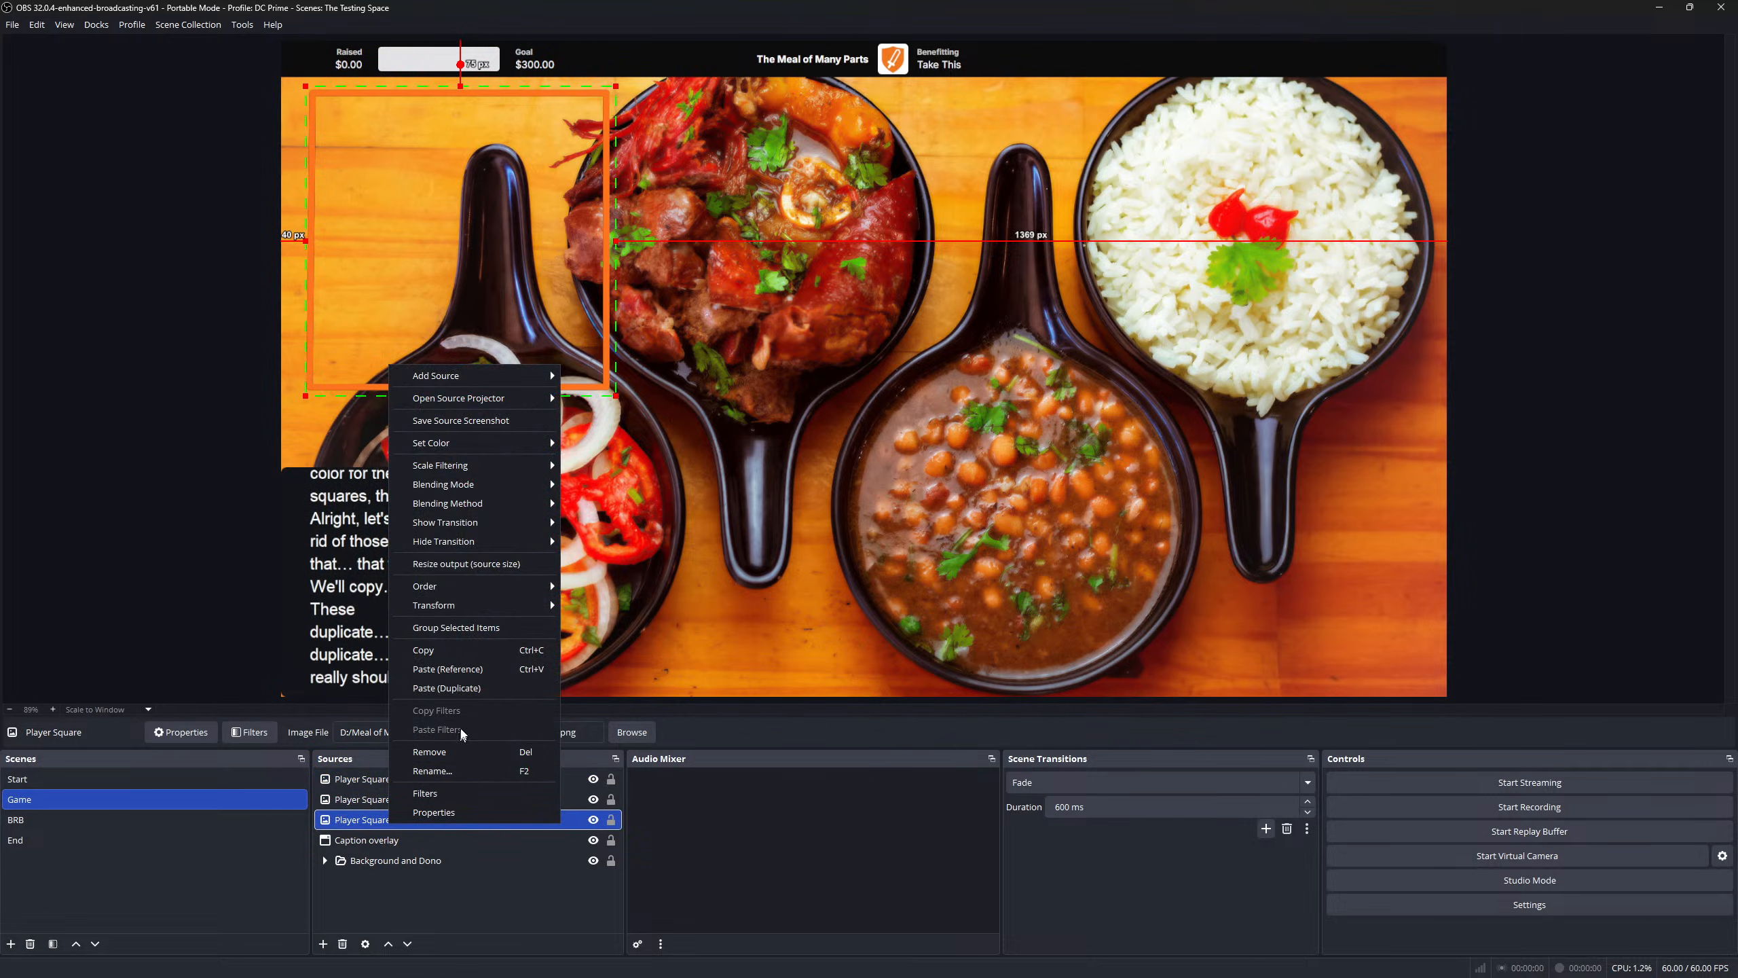
click(476, 687)
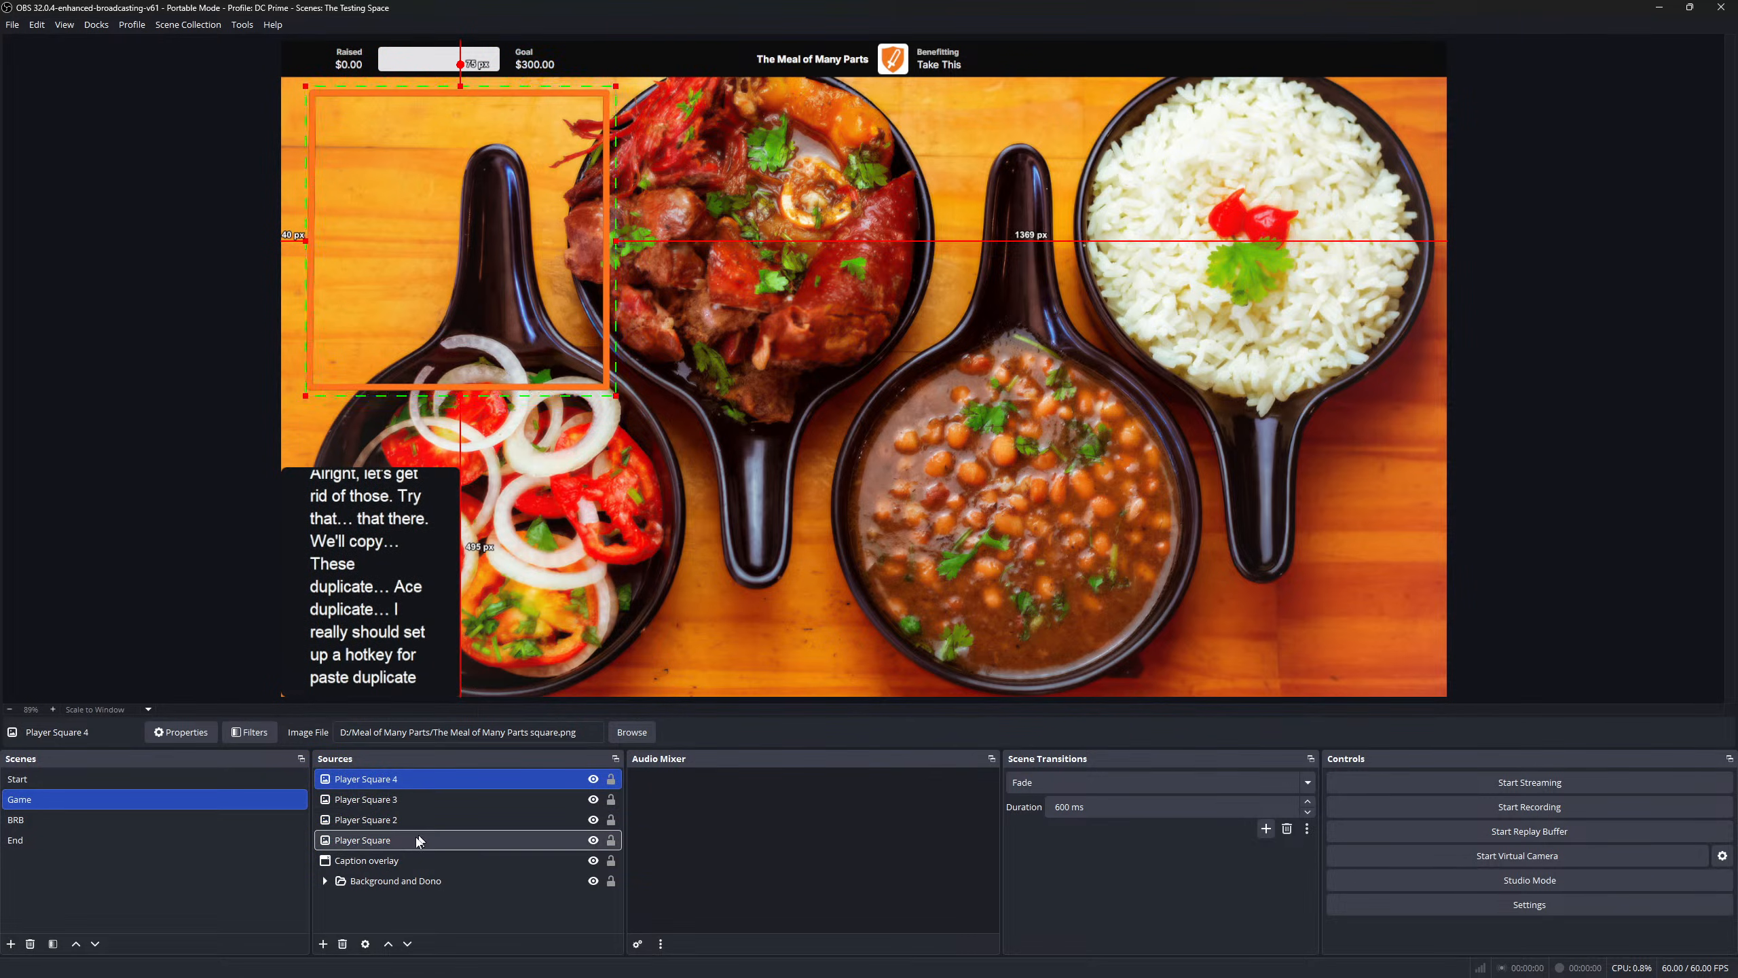
right_click(382, 841)
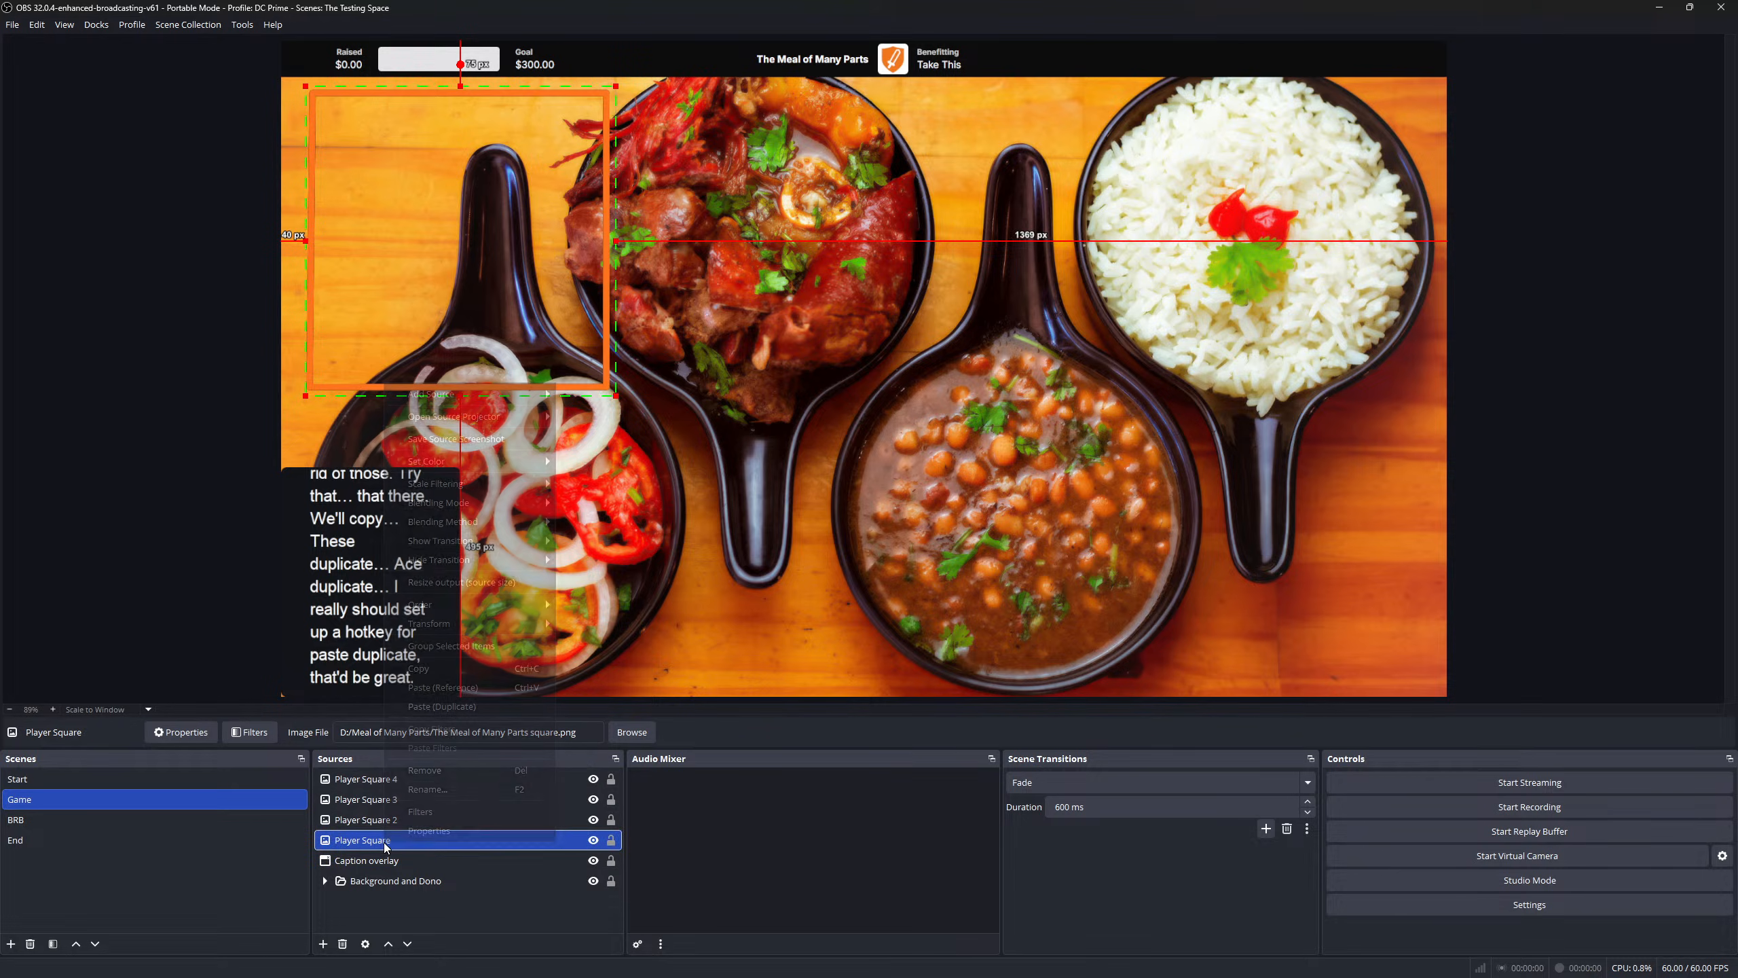
click(462, 708)
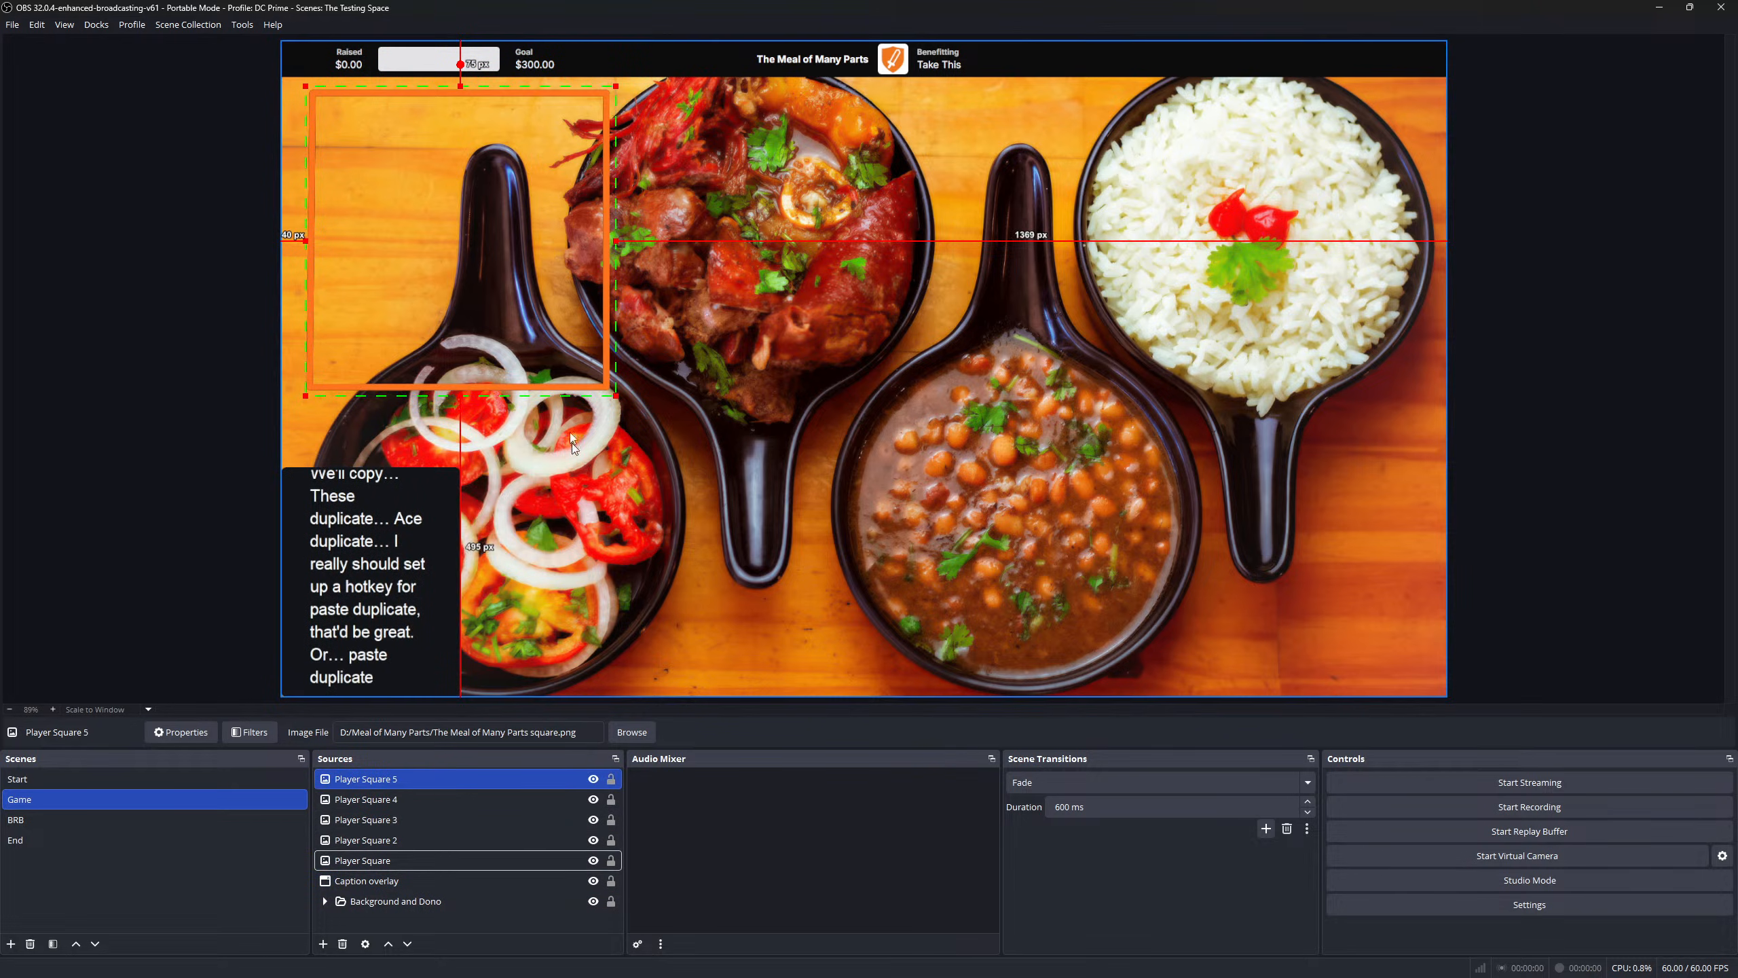
- Place Player Square 5 on the rice bowl, 4 on the meat bowl, 3 on the bean bowl
drag(511, 274, 1289, 280)
drag(377, 269, 798, 278)
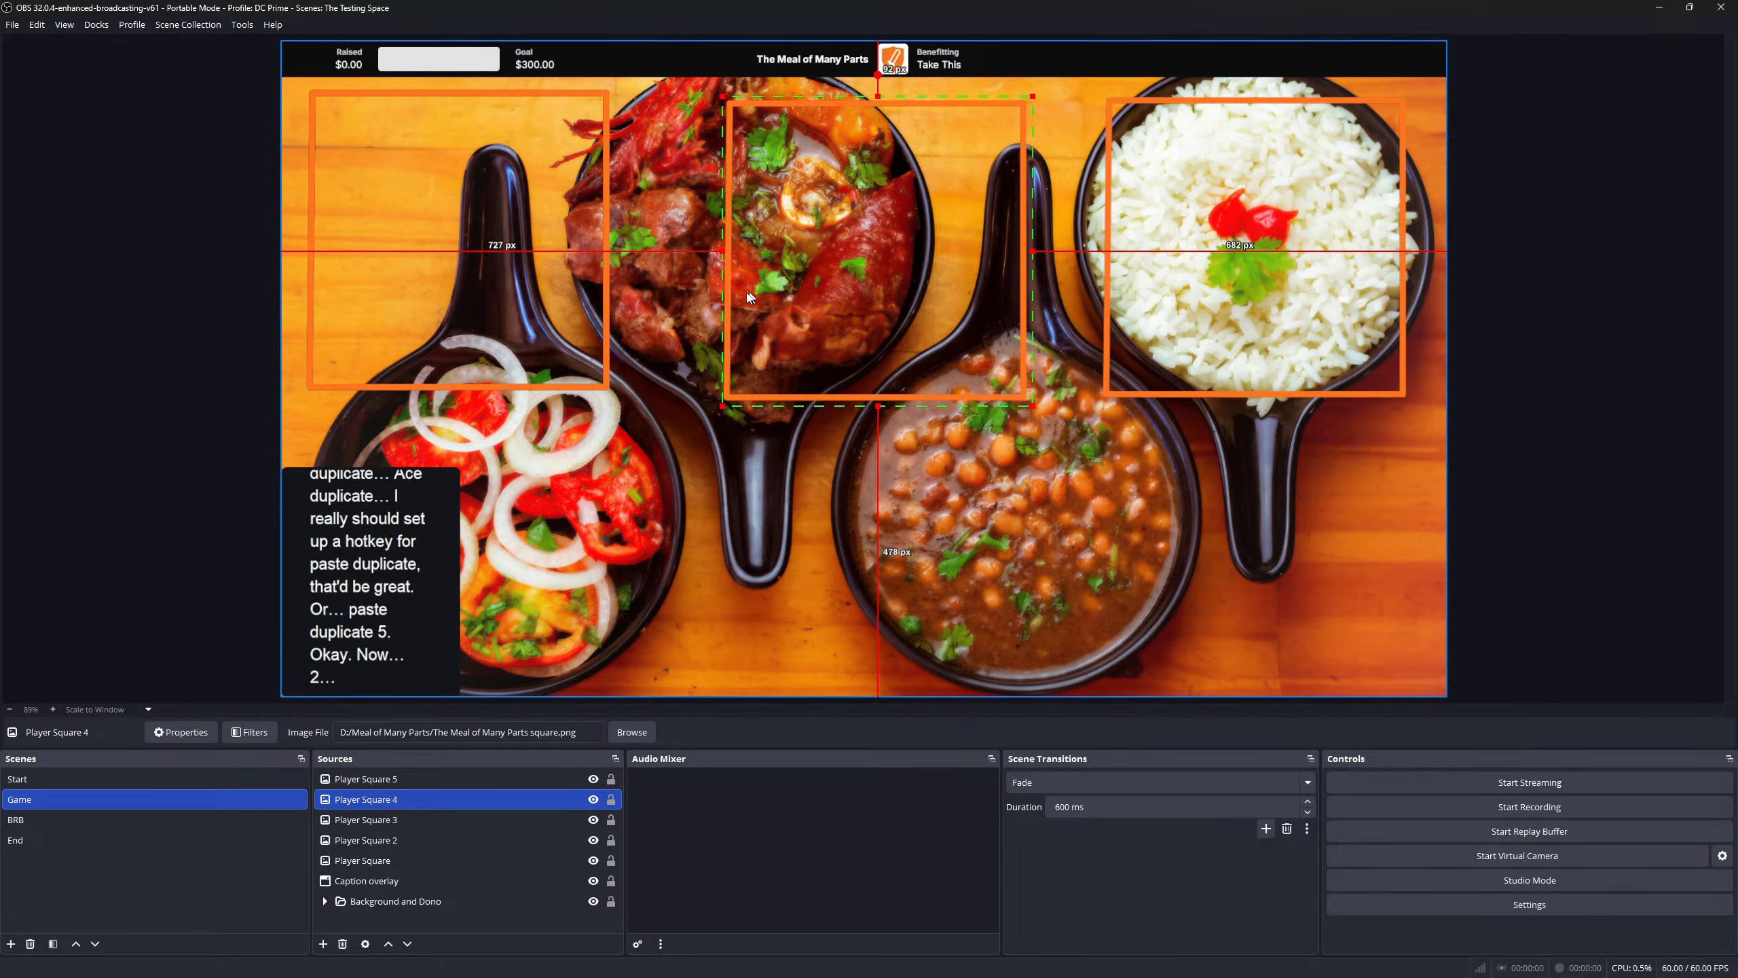
drag(486, 302, 896, 596)
drag(923, 291, 921, 274)
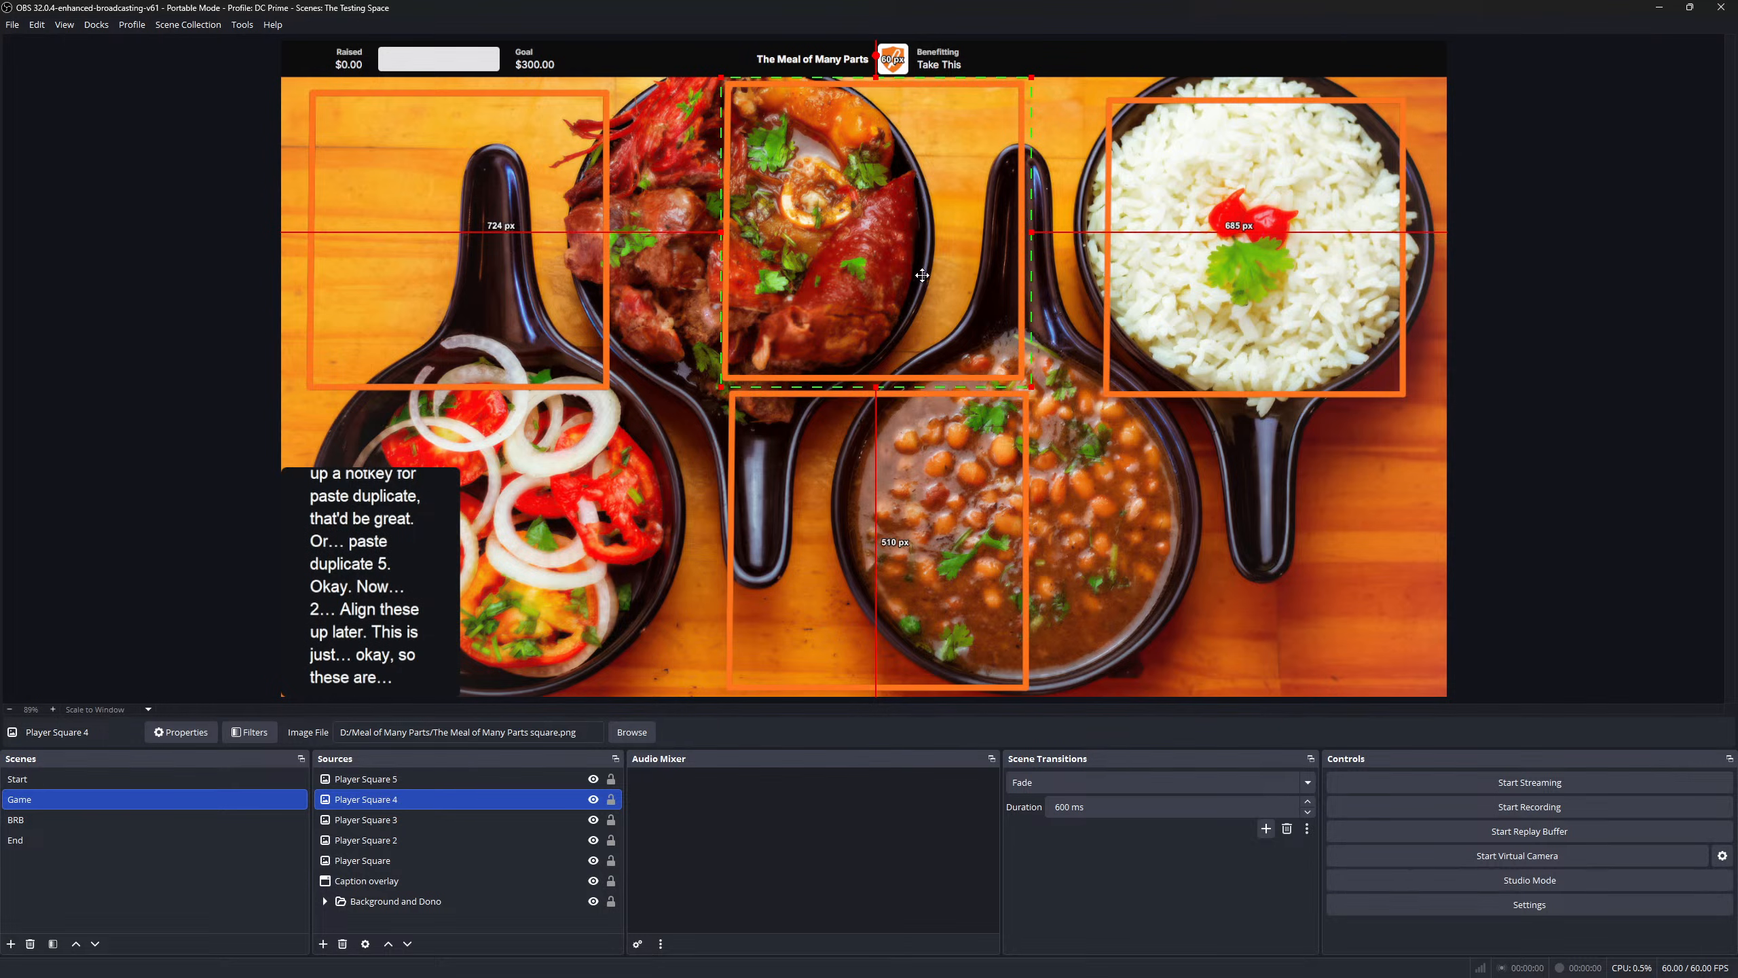
mouse_move(869, 633)
mouse_down()
mouse_move(899, 627)
mouse_move(862, 632)
mouse_up()
- Put Player Square 2 at lower right and shift the squares into a tighter grid
drag(408, 273, 1187, 573)
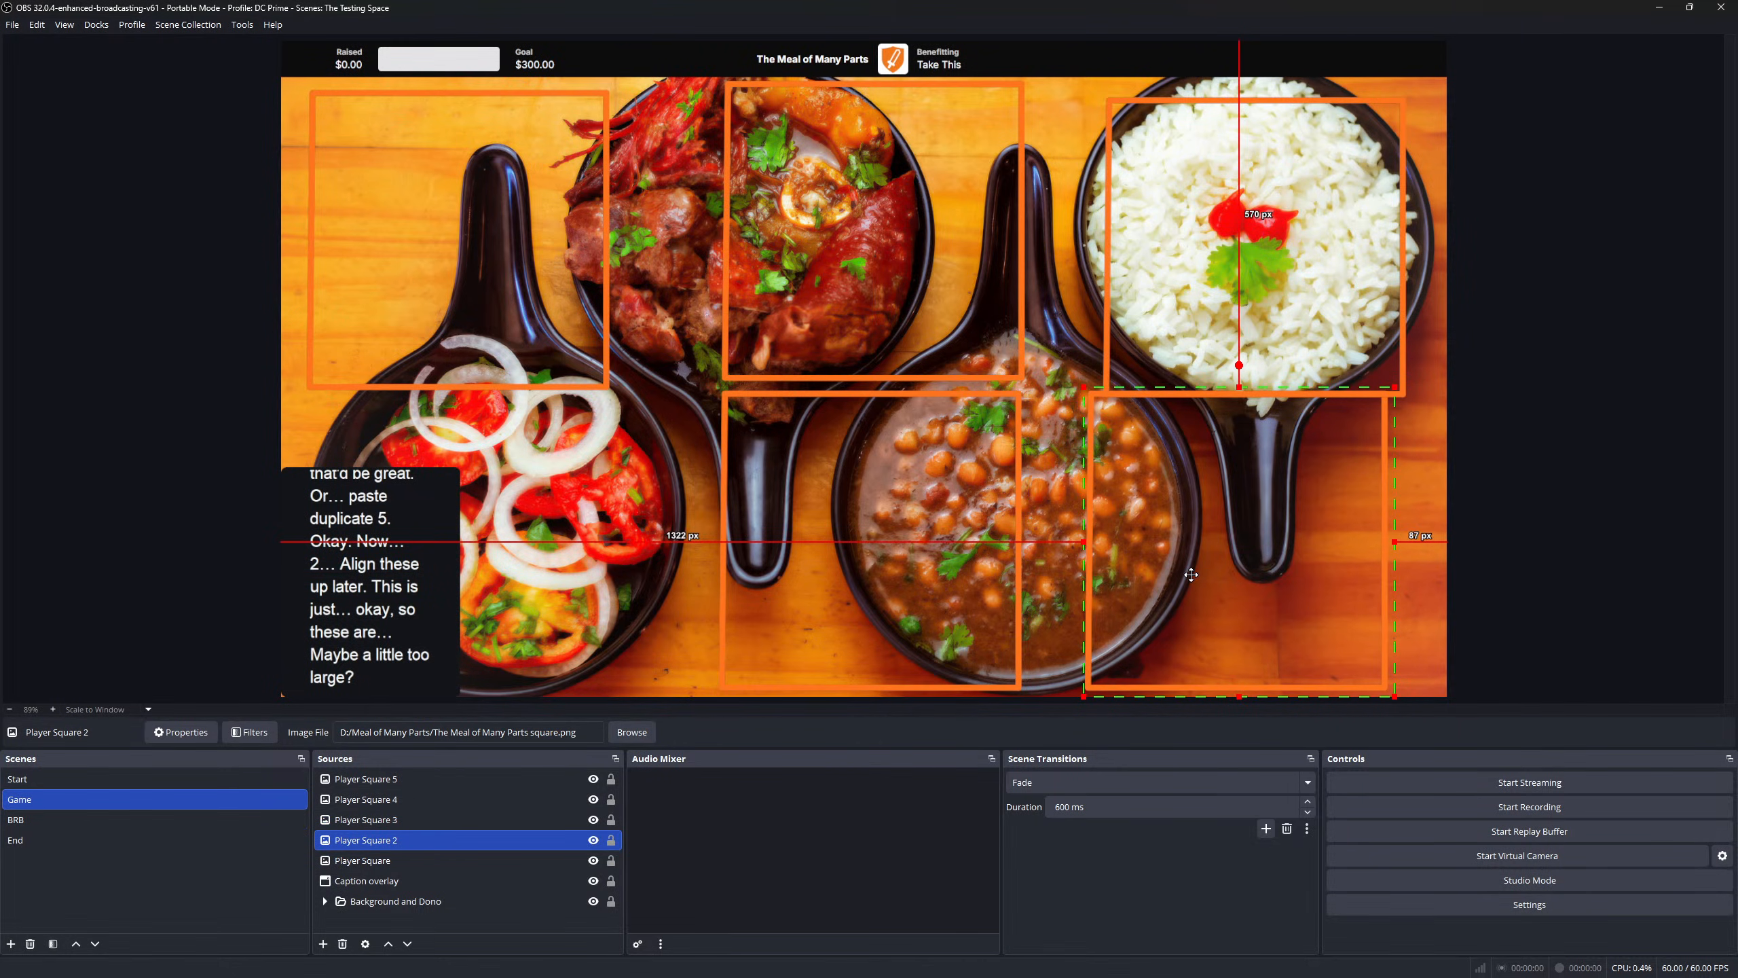
drag(1220, 282, 1207, 267)
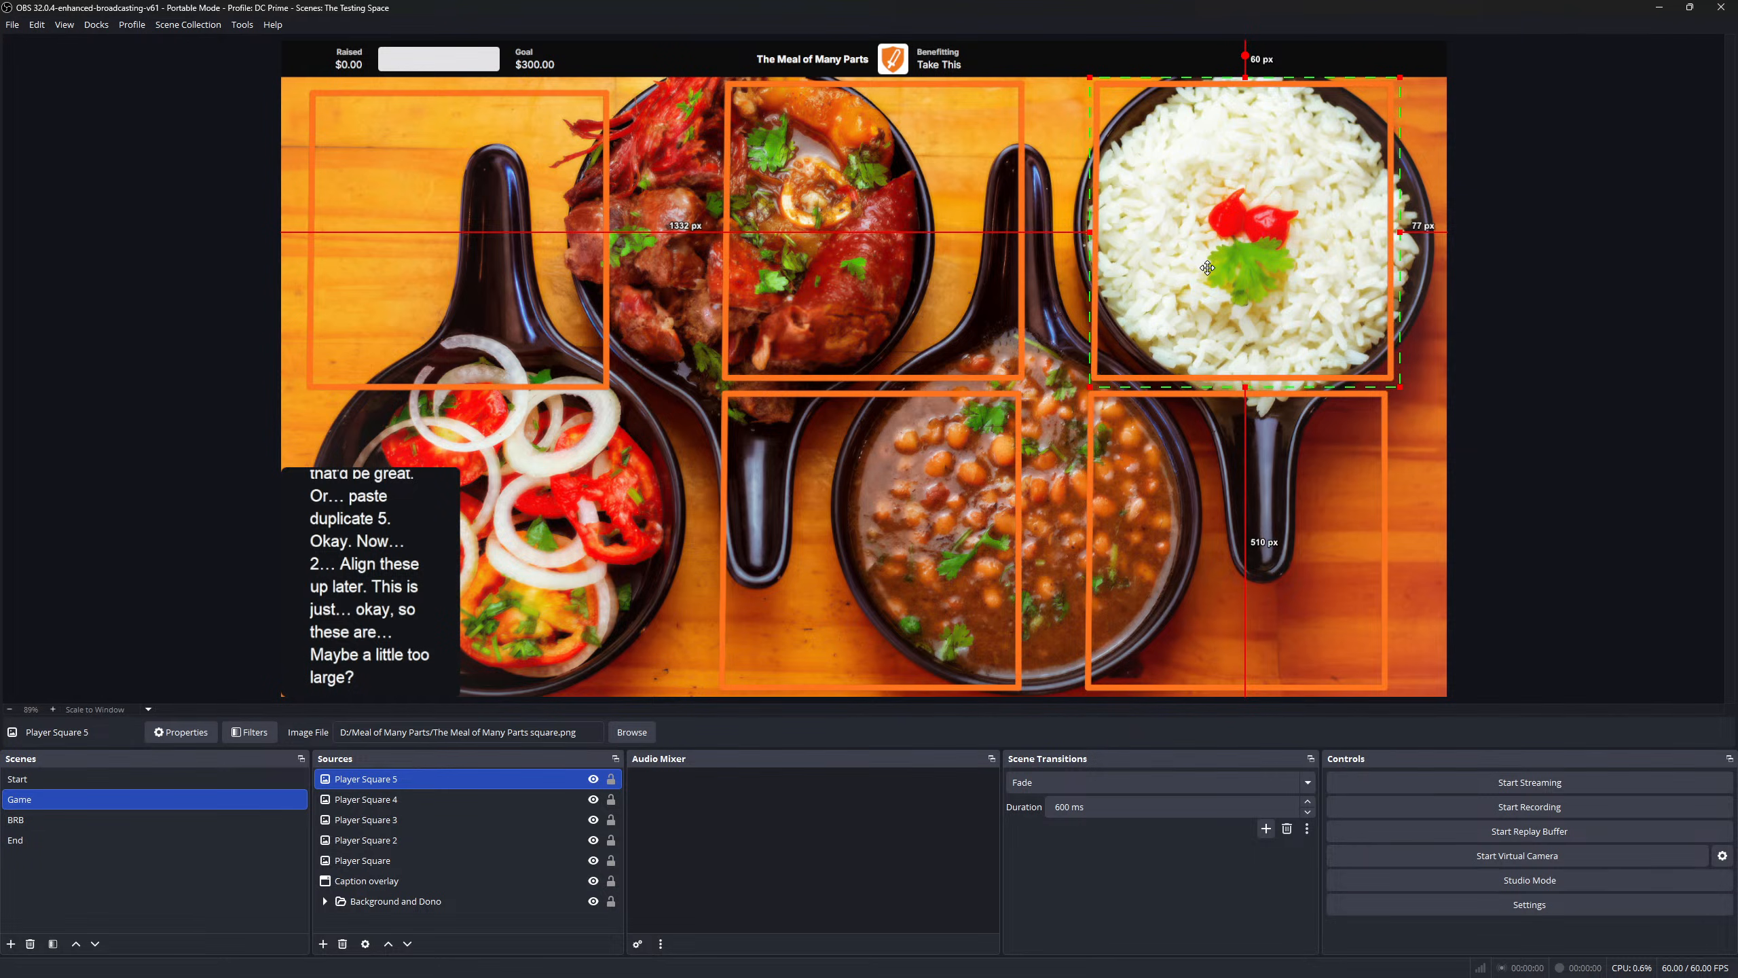
drag(914, 255, 951, 247)
drag(767, 549, 806, 545)
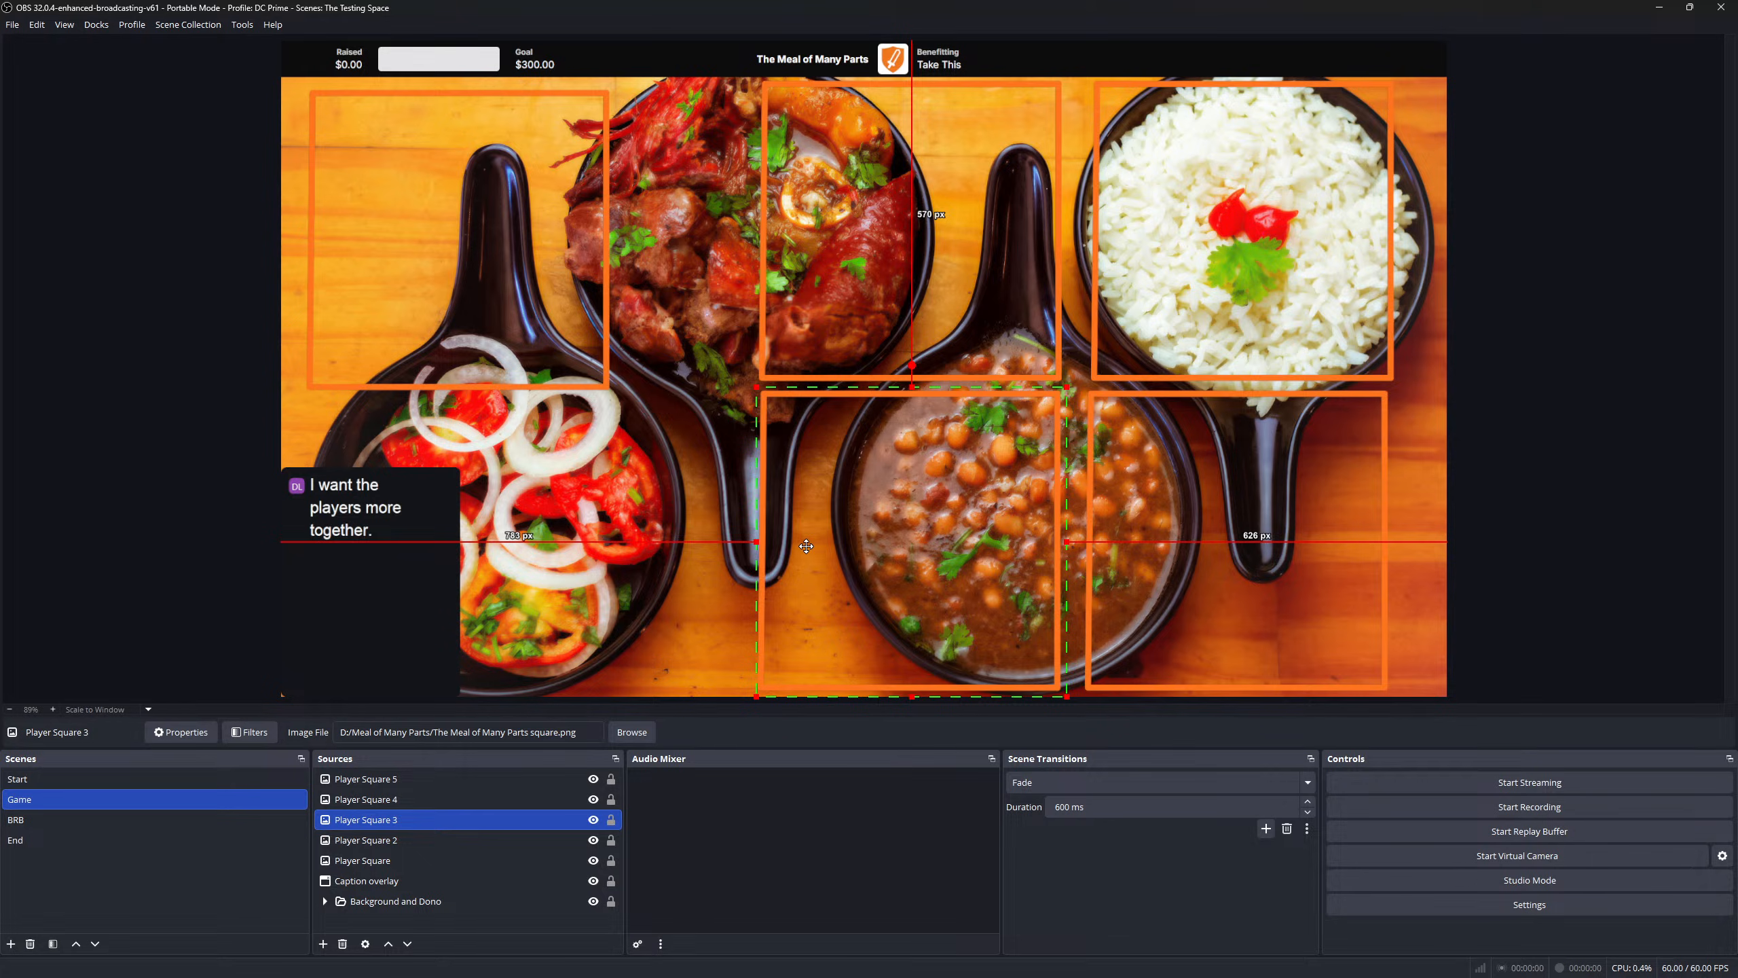
drag(806, 546, 806, 546)
drag(1246, 556, 1244, 557)
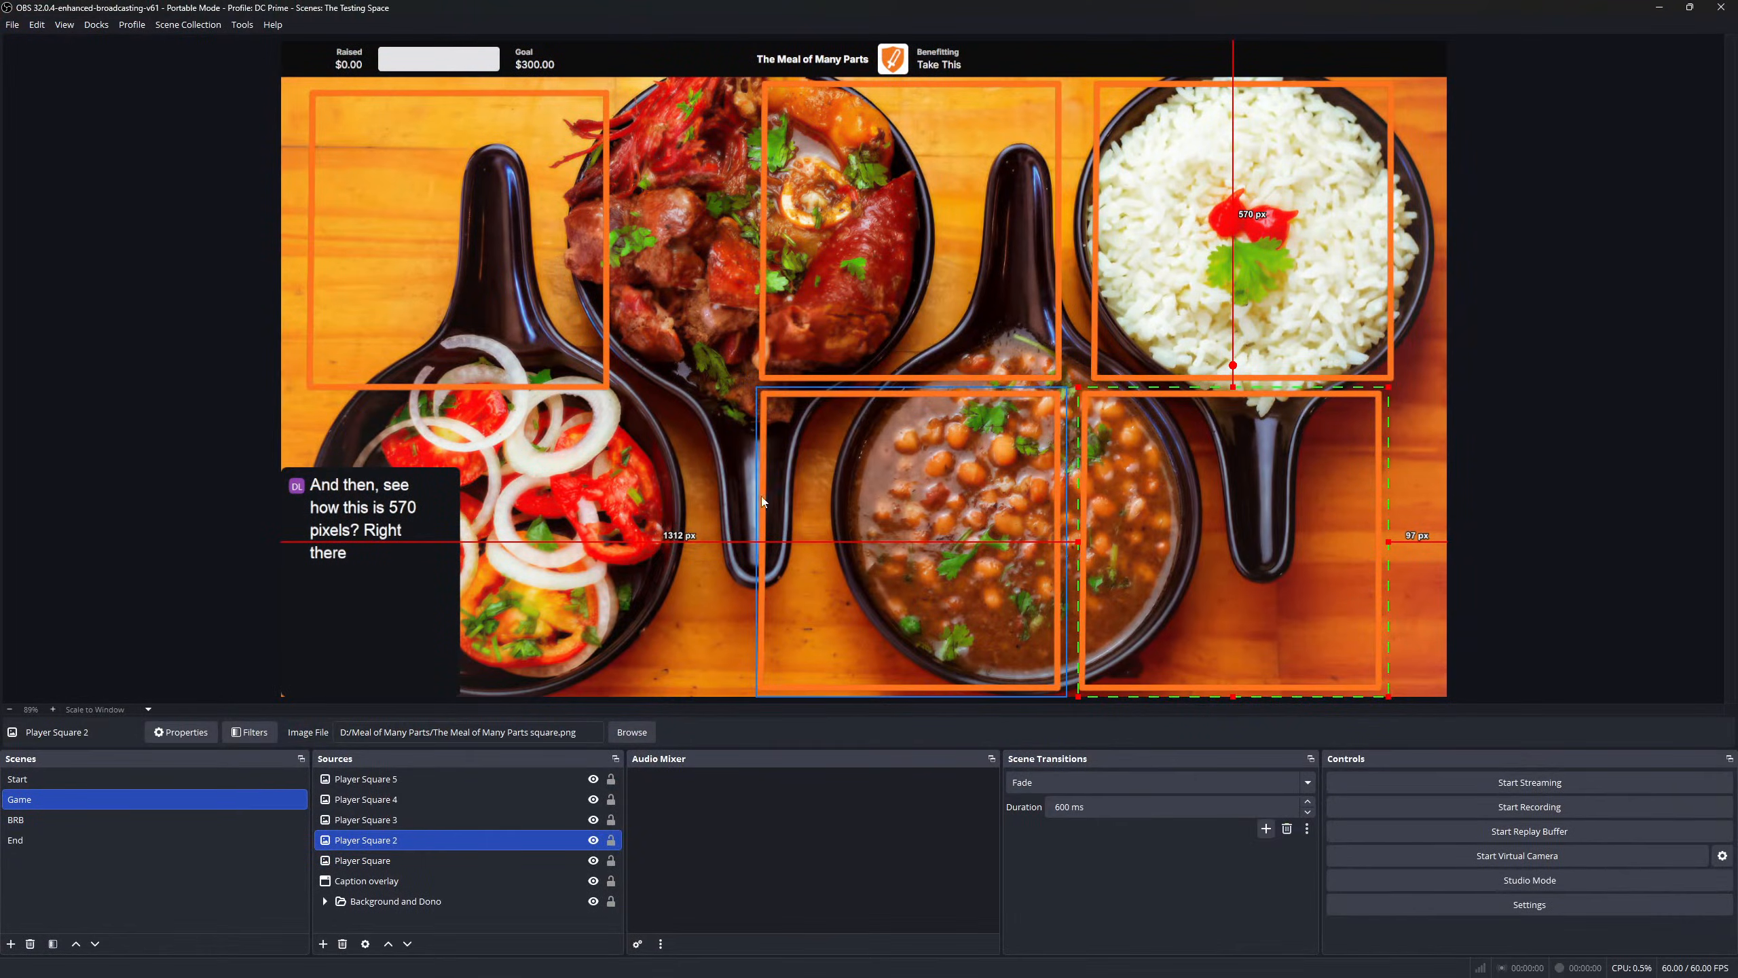
- Check the edge distances of the bottom-middle, lower-right, rice and top-middle squares
click(764, 502)
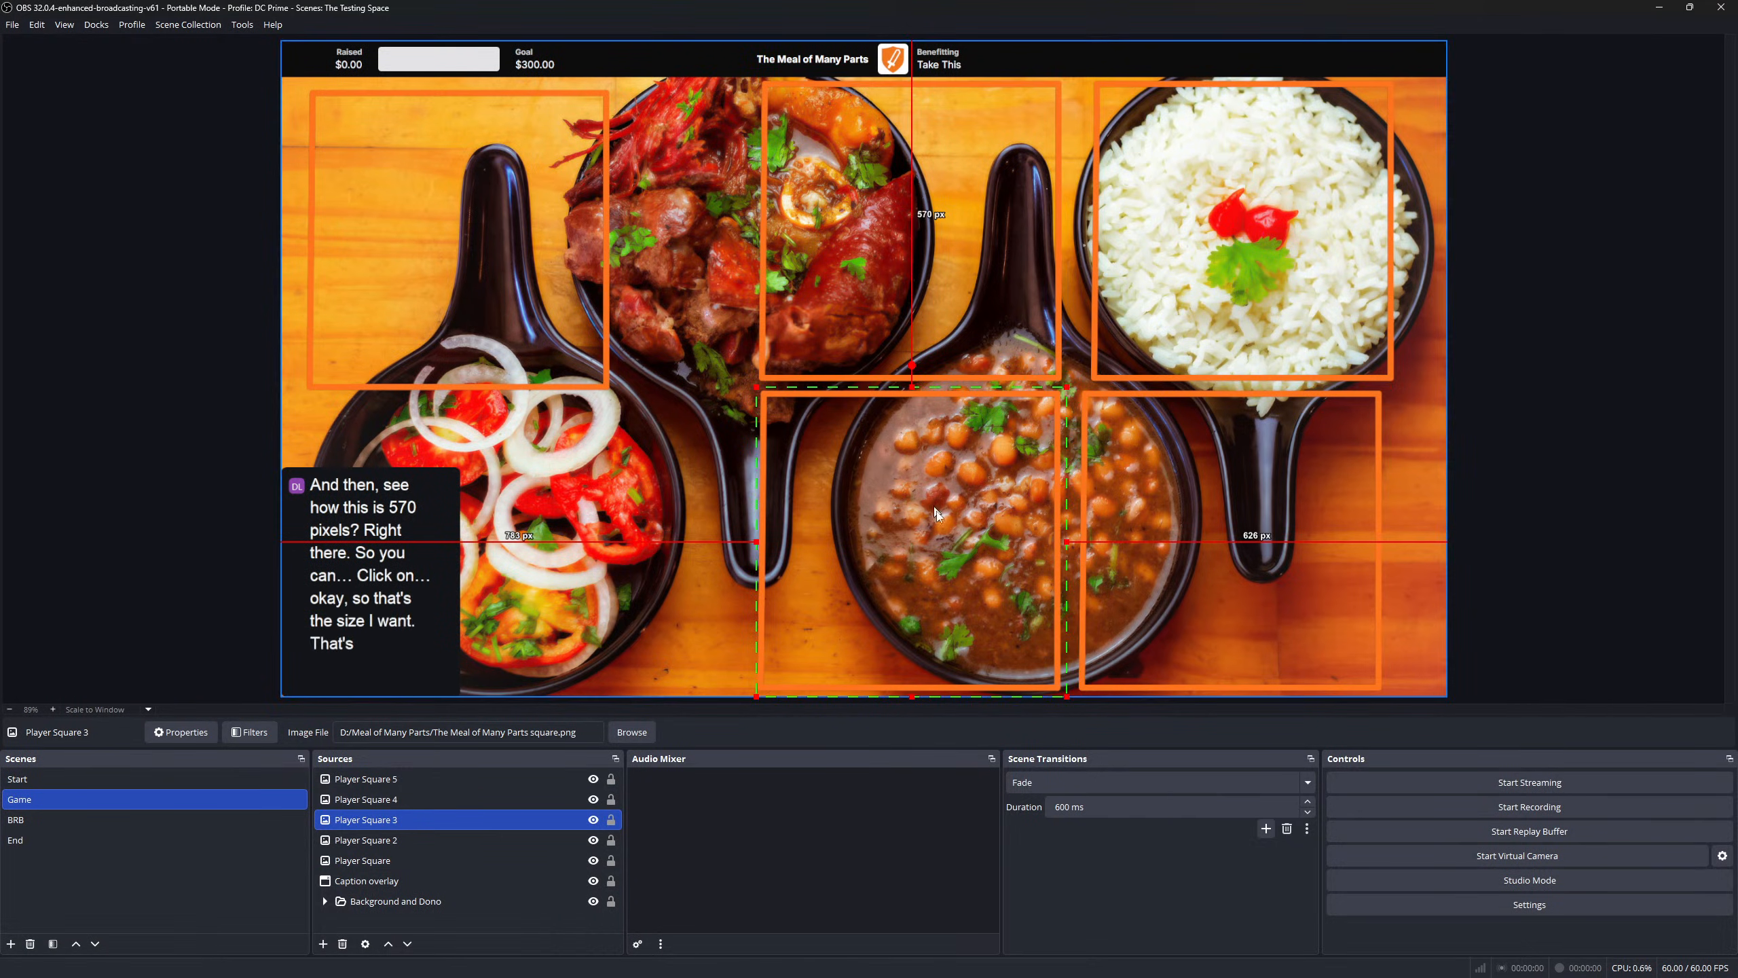
click(1236, 593)
click(1251, 169)
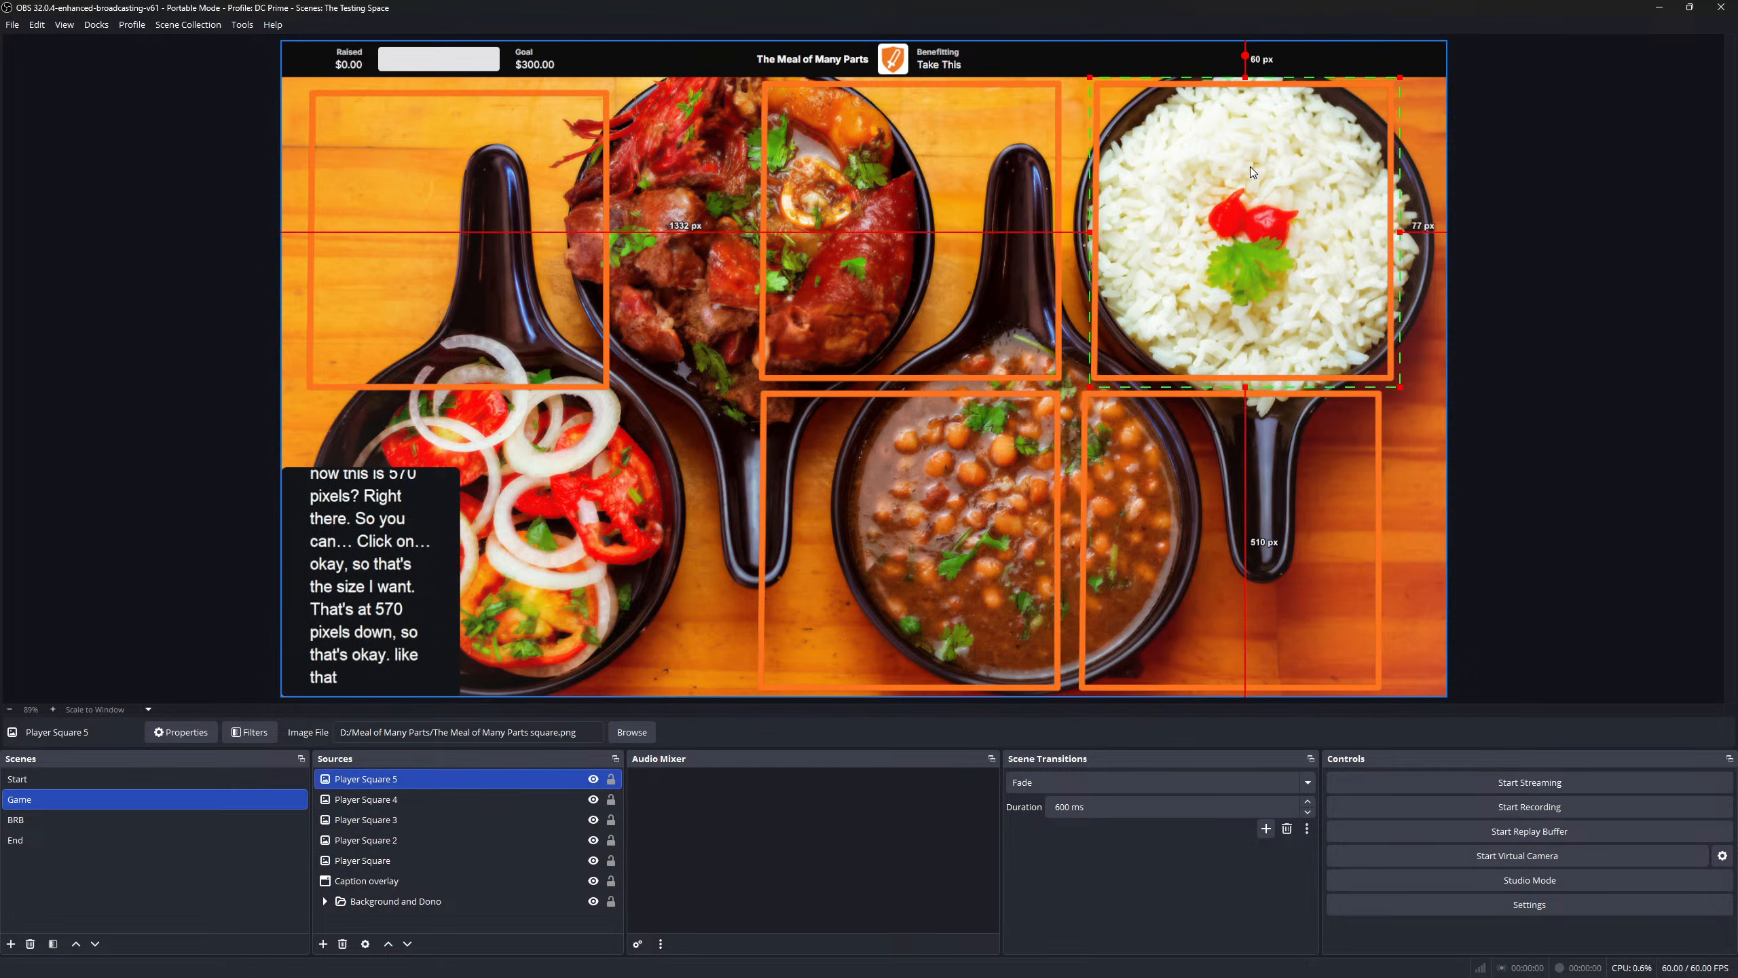
click(899, 200)
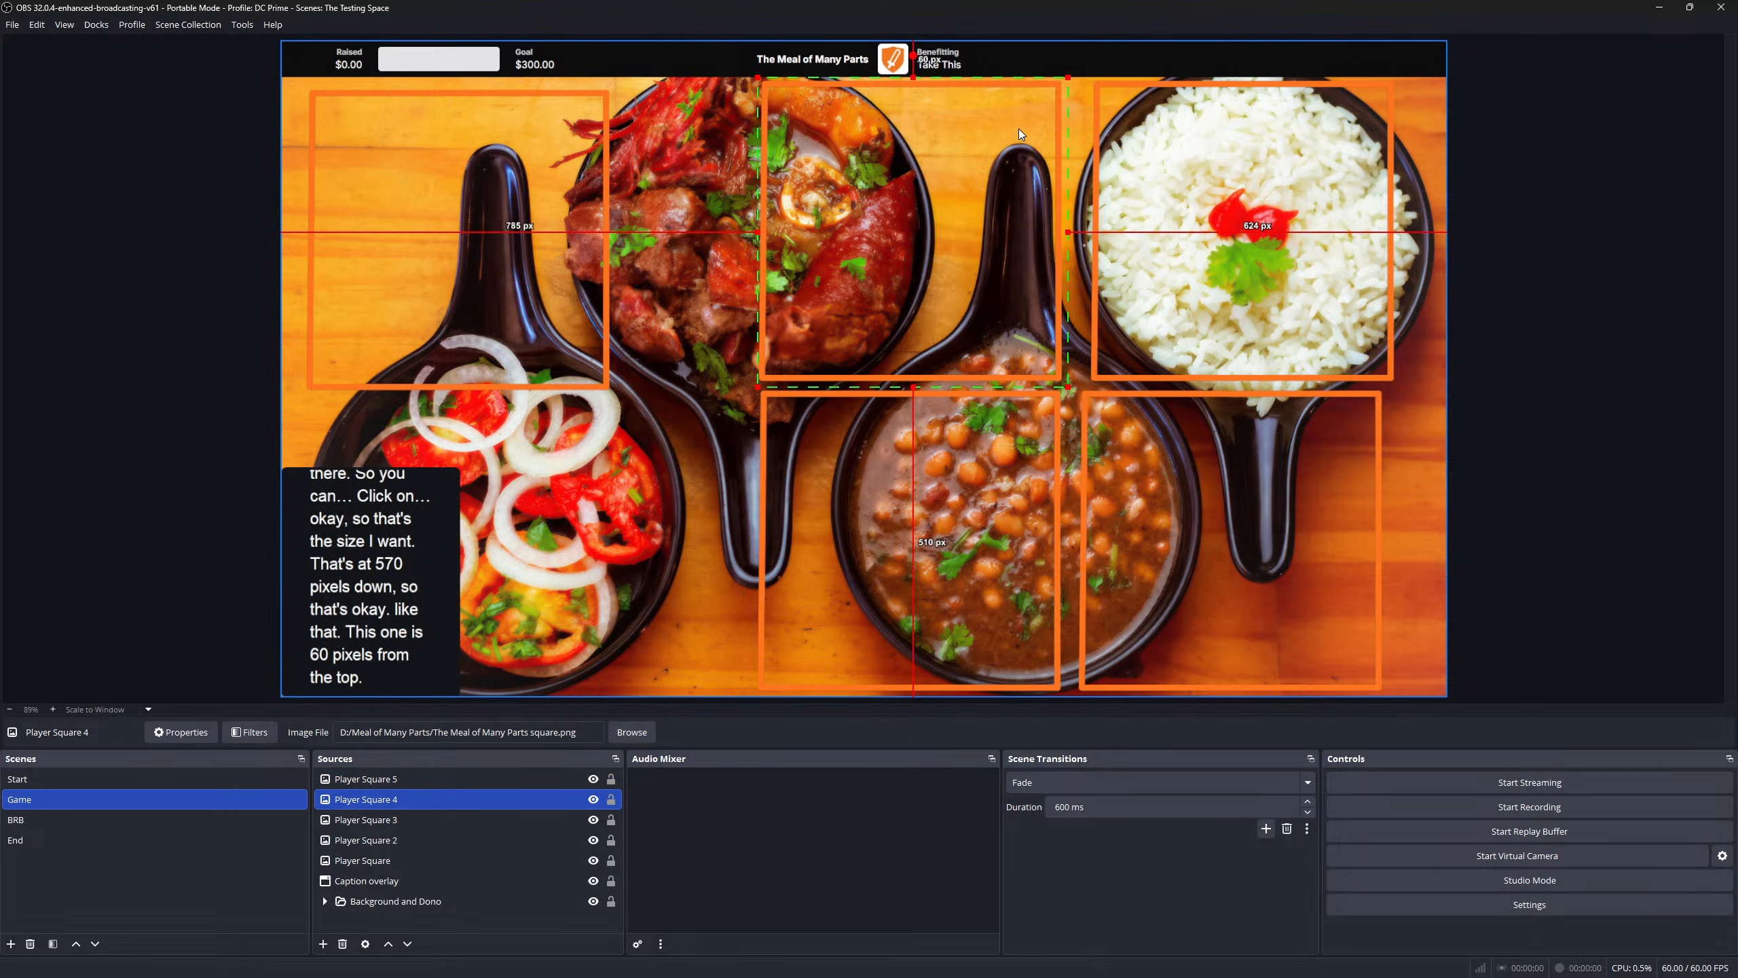
click(1212, 262)
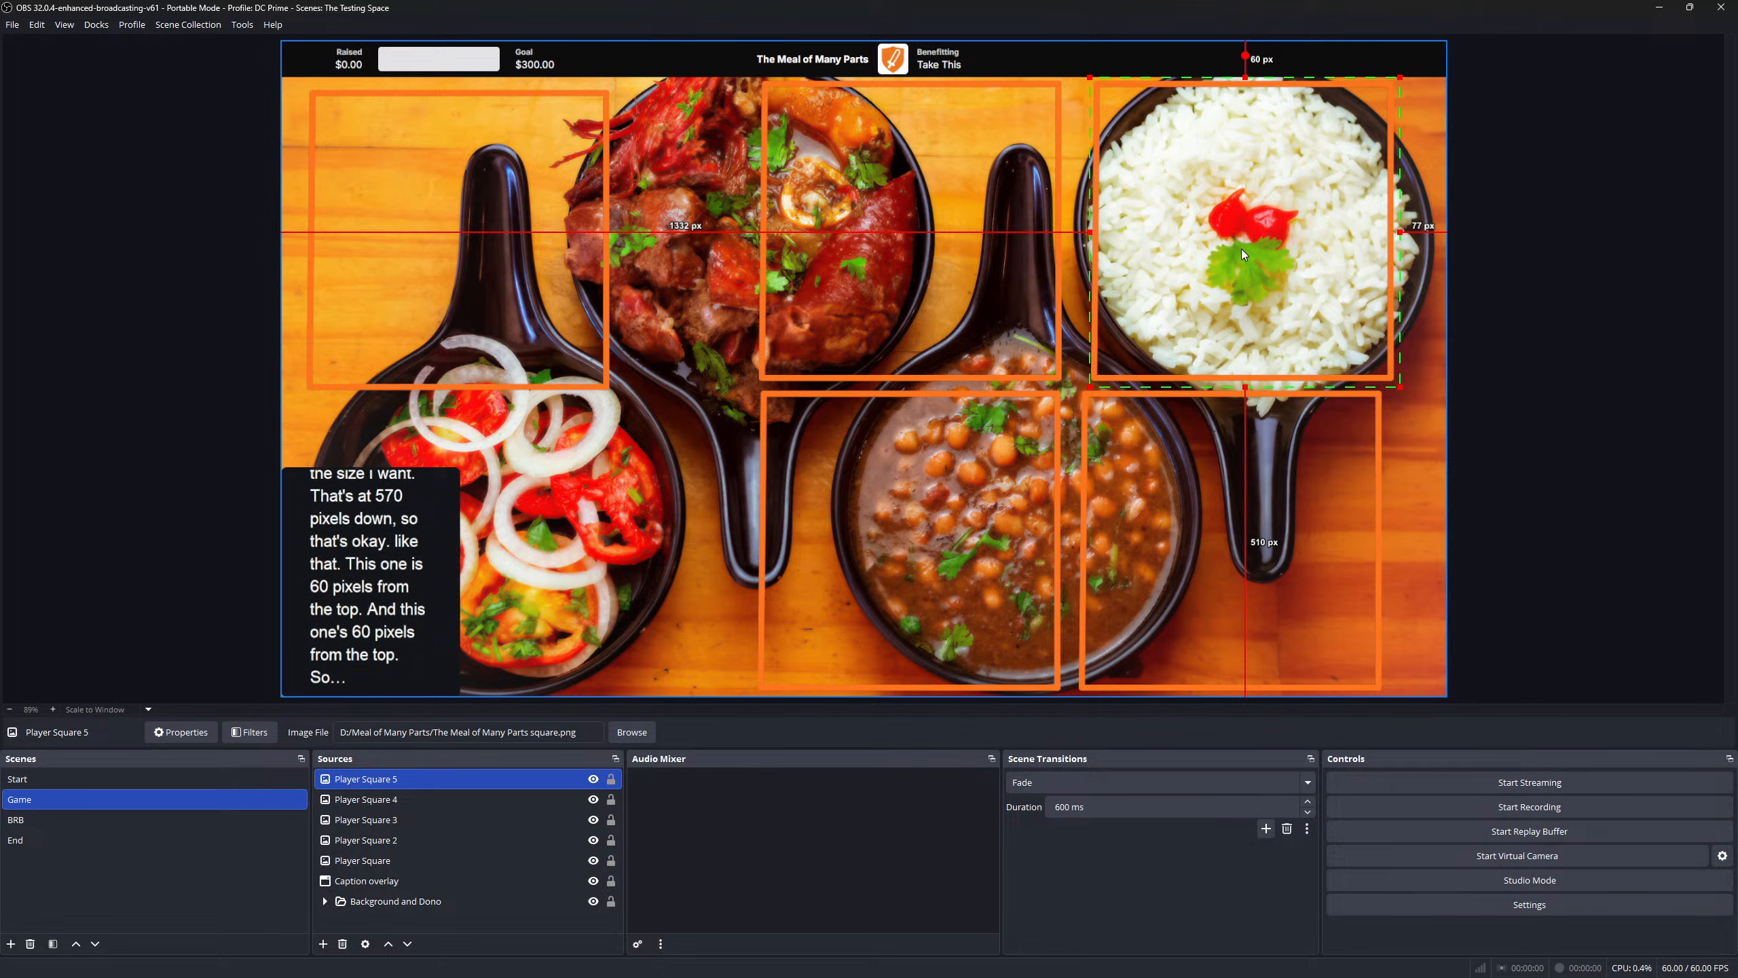
- Nudge Player Square 2 (lower-right) right, pixel by pixel, toward a 77 px right margin
click(1245, 488)
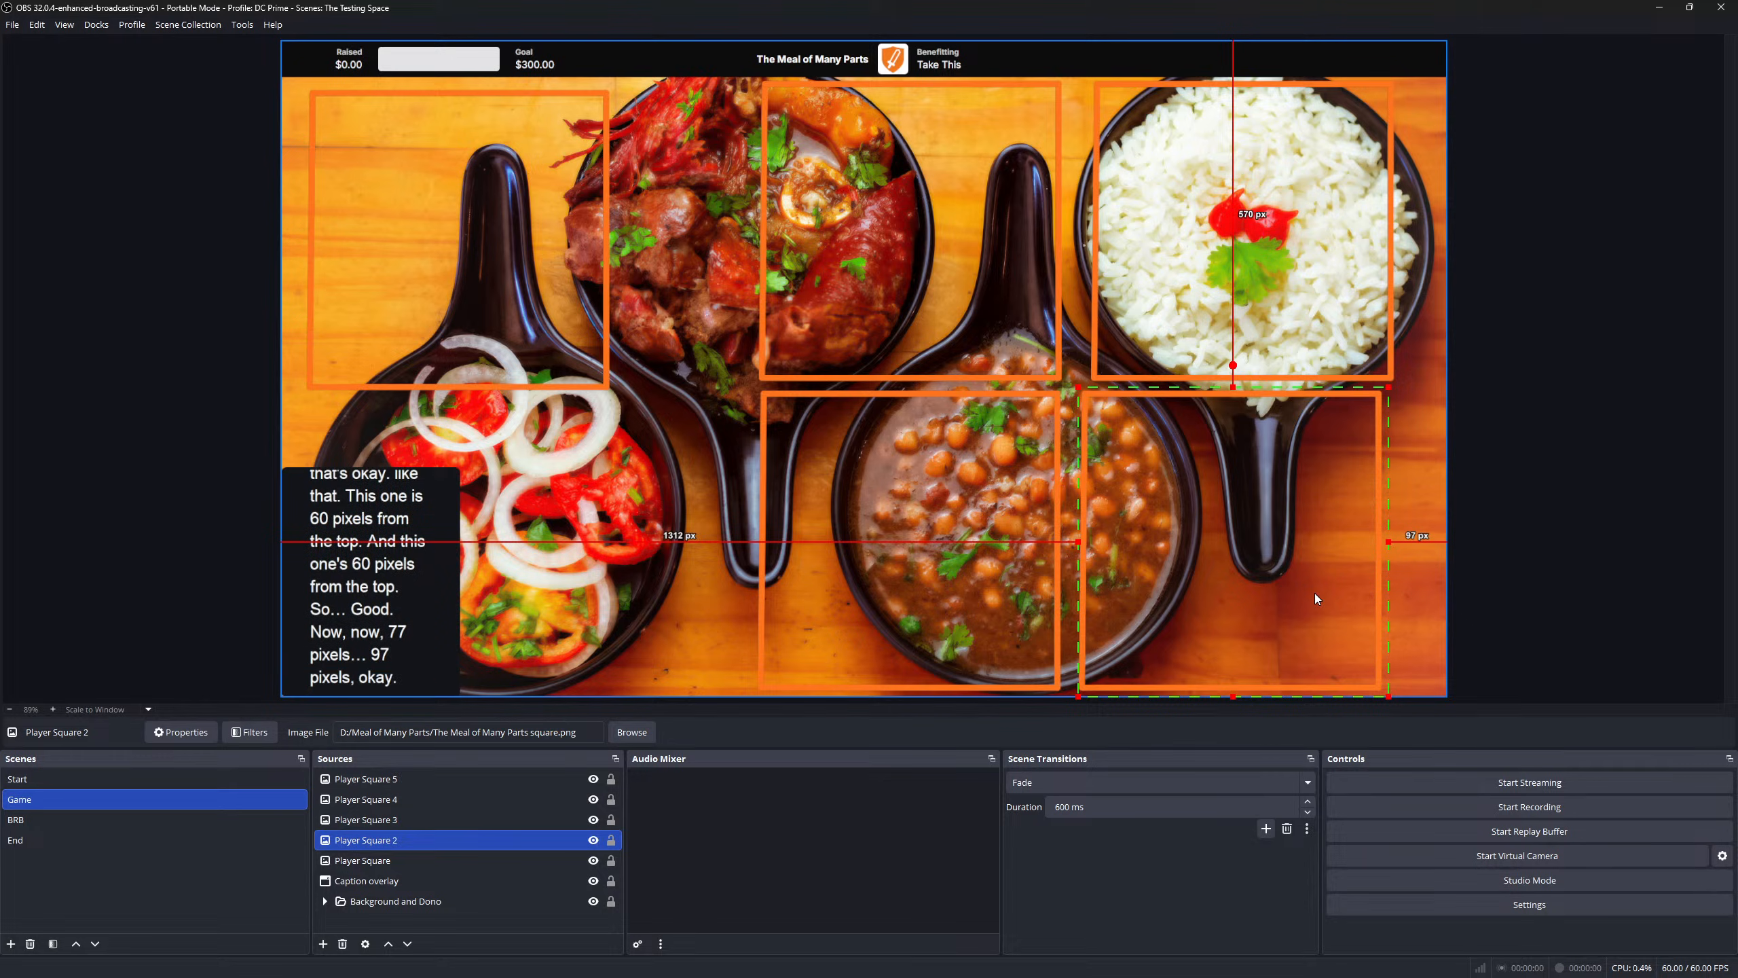
key(Right)
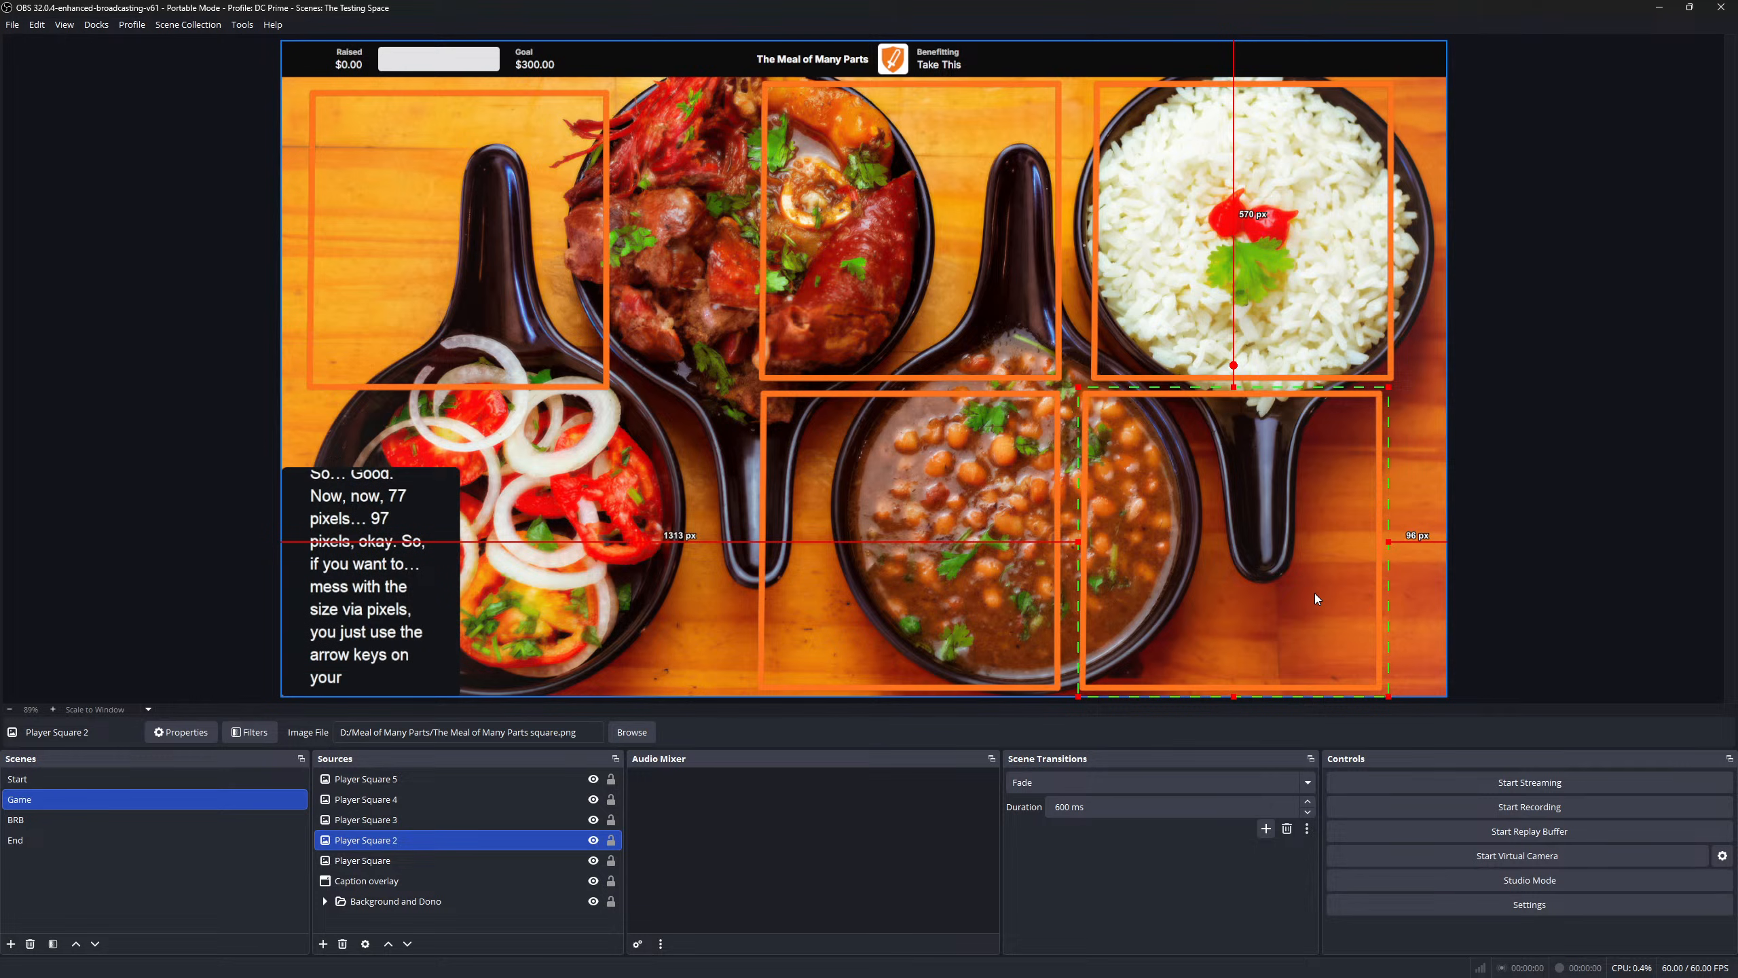
key(Right)
key(Right)
key(Right)
key(Right)
key(Right)
key(Right)
key(Right)
key(Right)
key(Right)
key(Right)
key(Right)
key(Right)
key(Right)
key(Right)
key(Right)
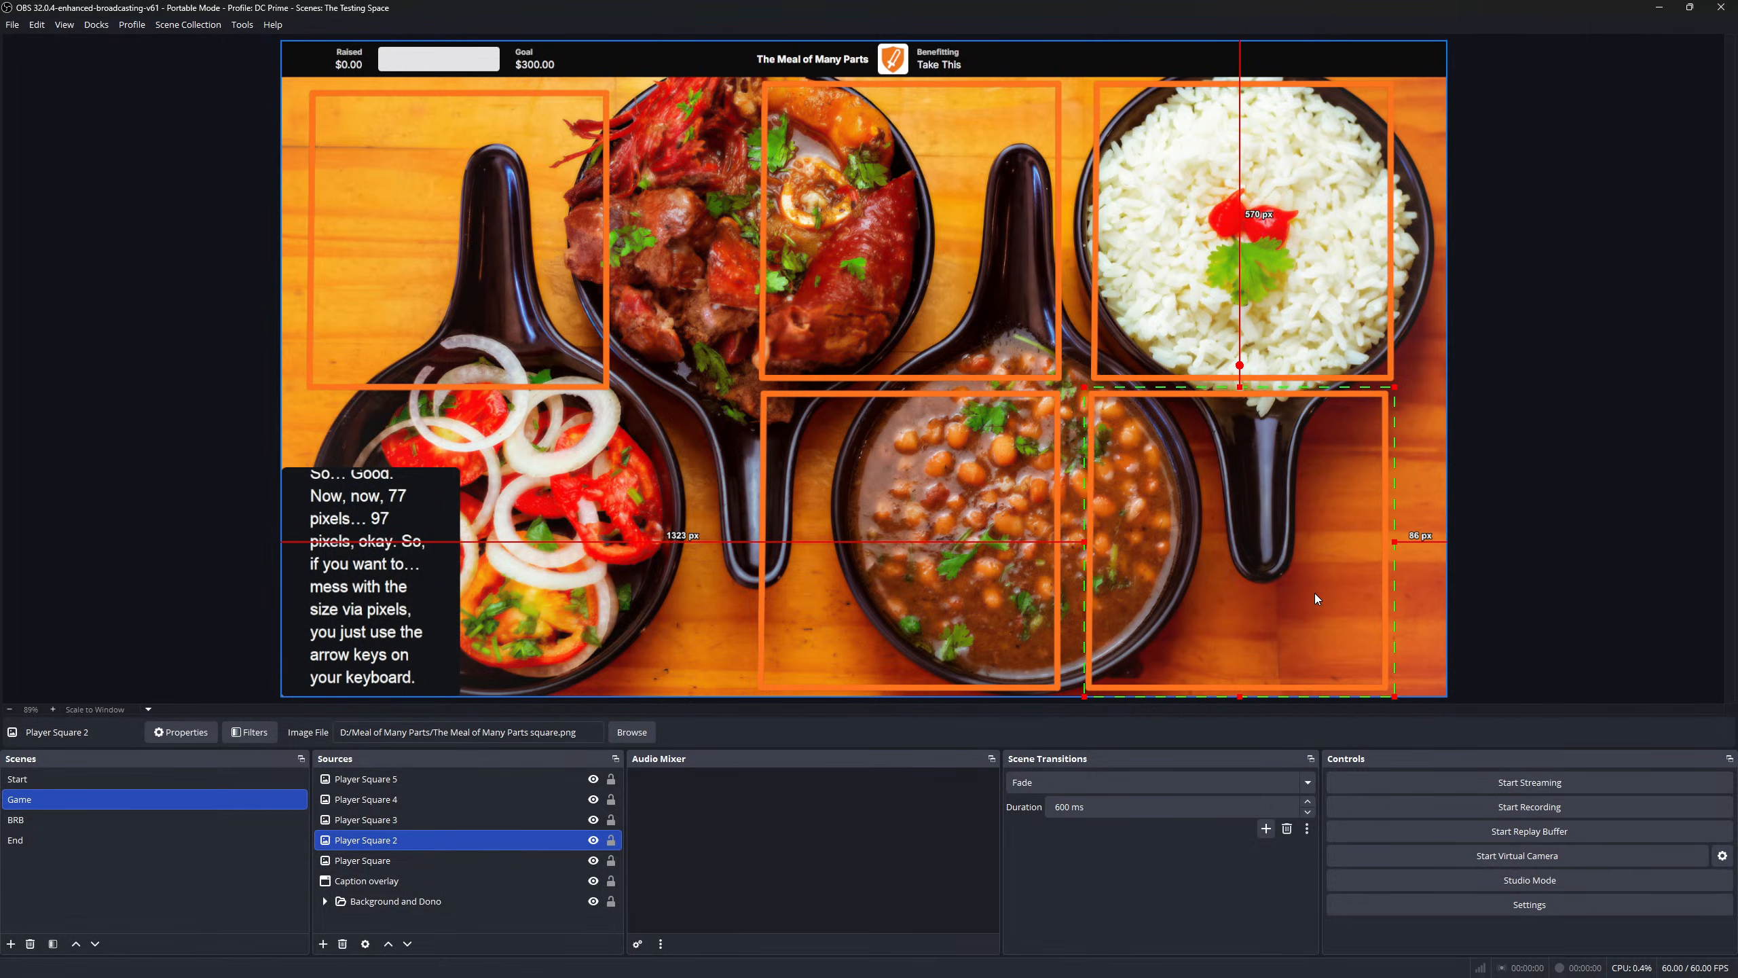
key(Right)
key(Right)
key(Right)
key(Right)
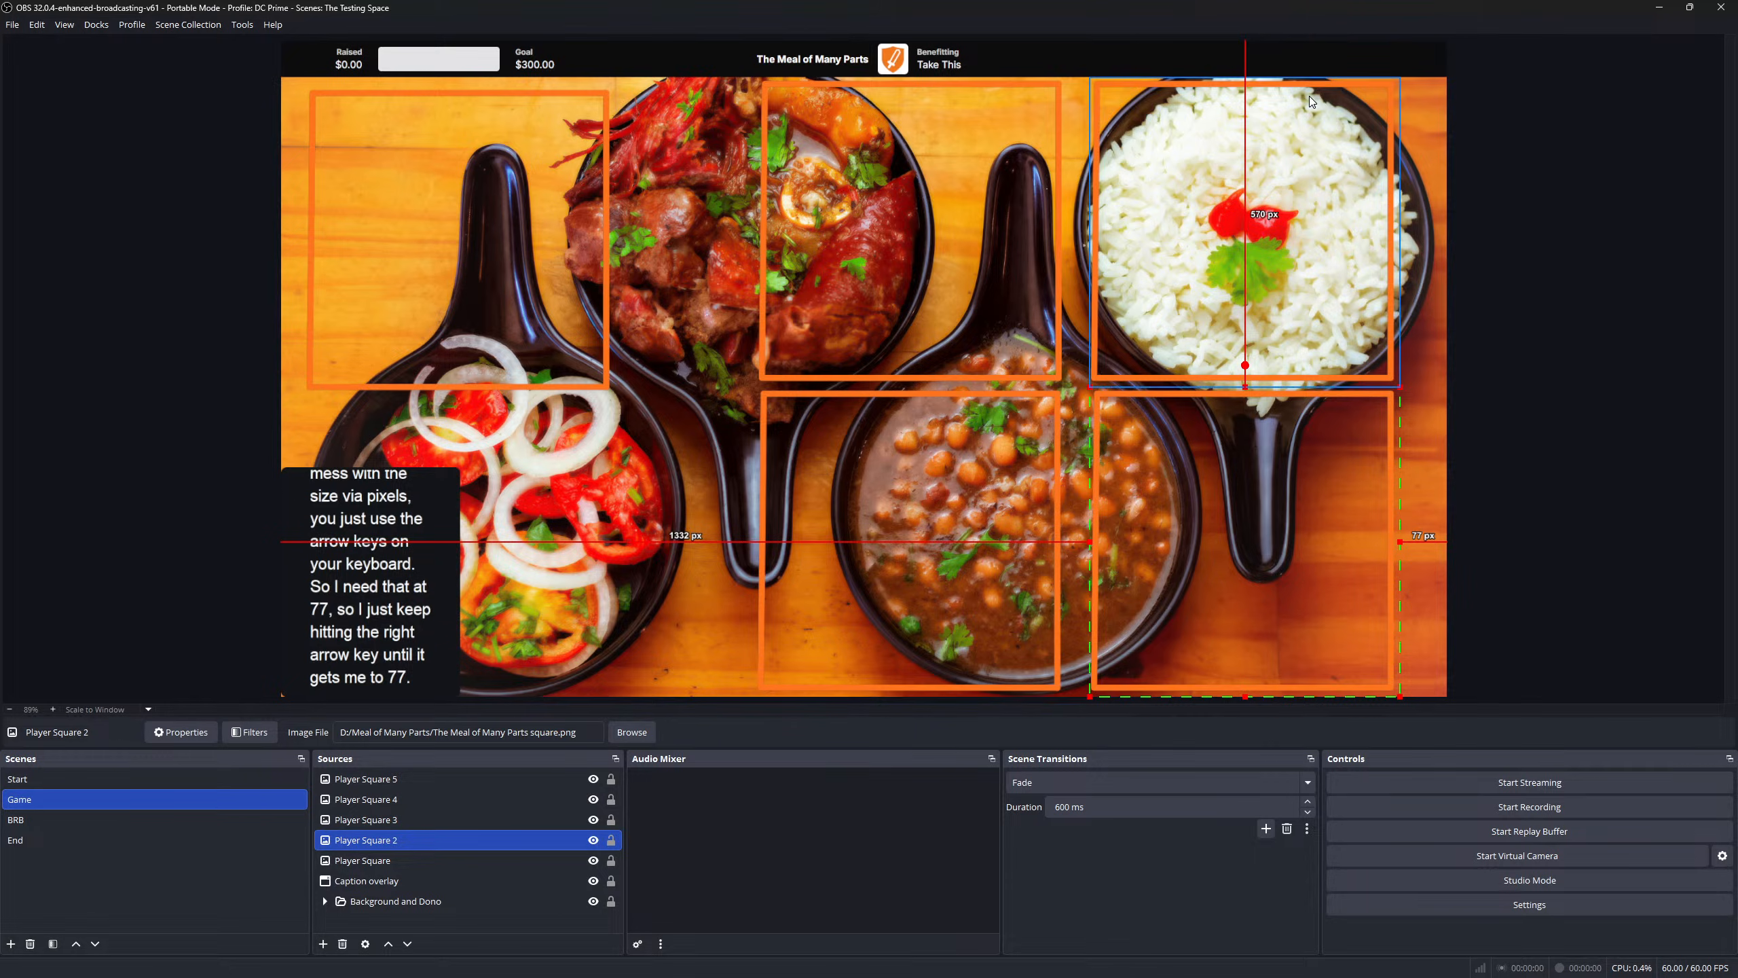
- Confirm the lower-right square's 77 px margin and adjust the rice square to 77 px
click(1306, 507)
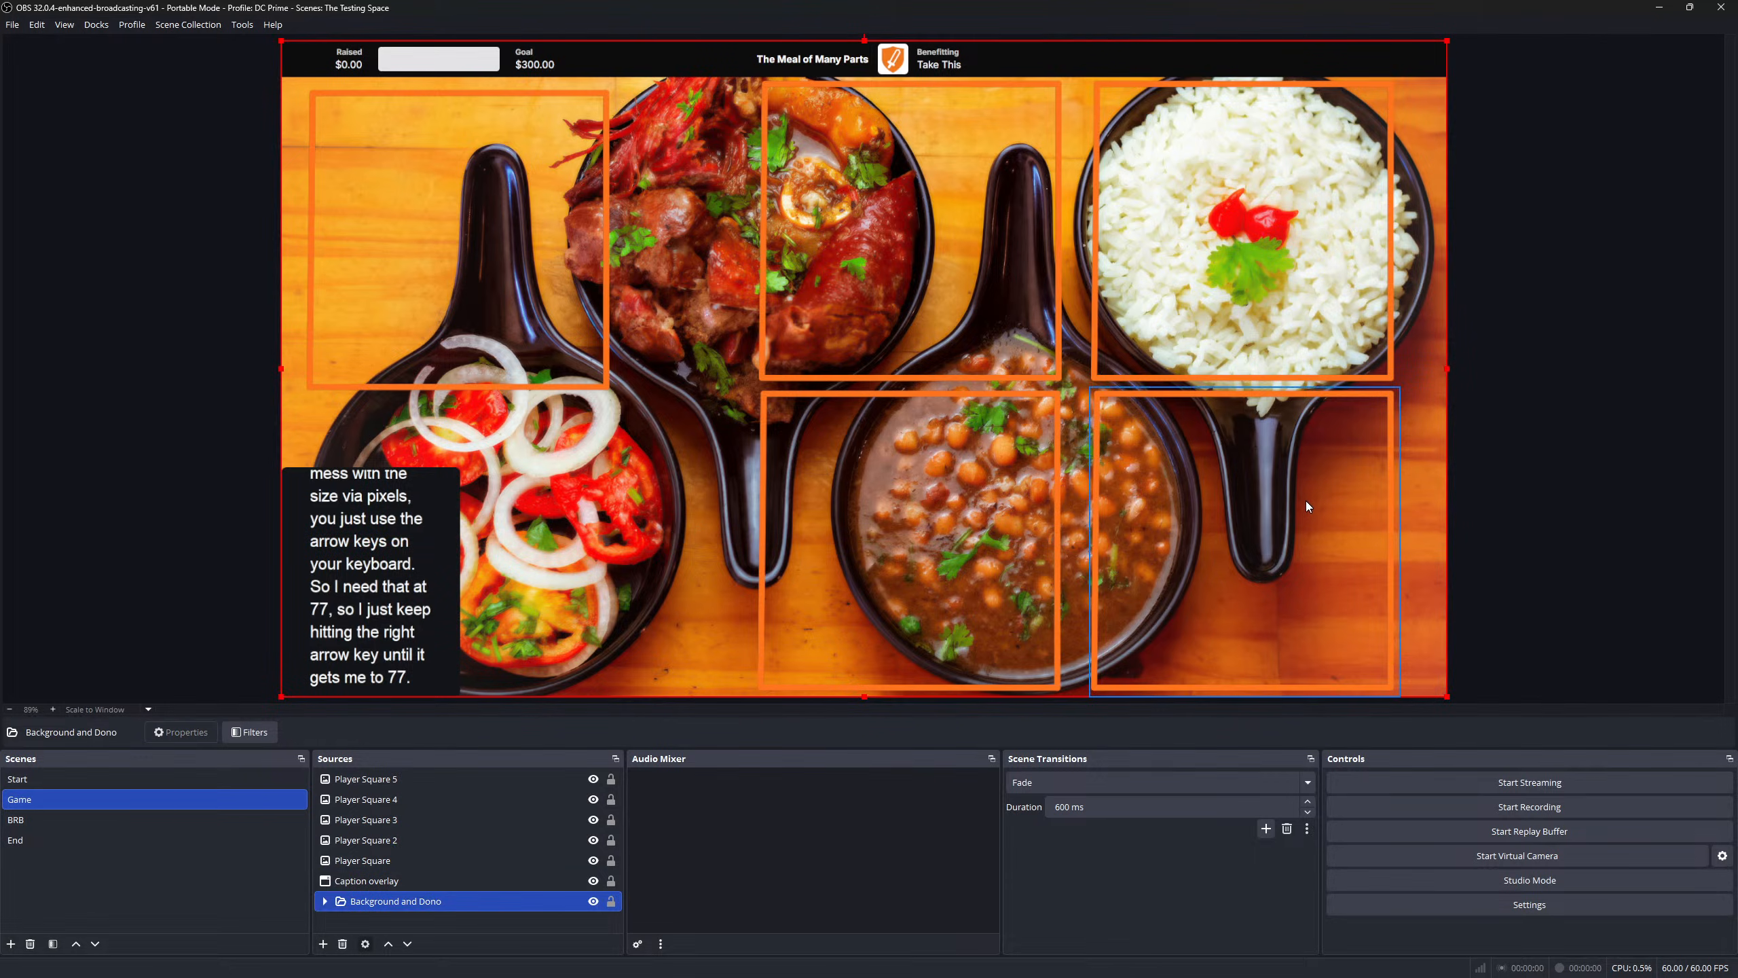
click(865, 496)
click(1263, 486)
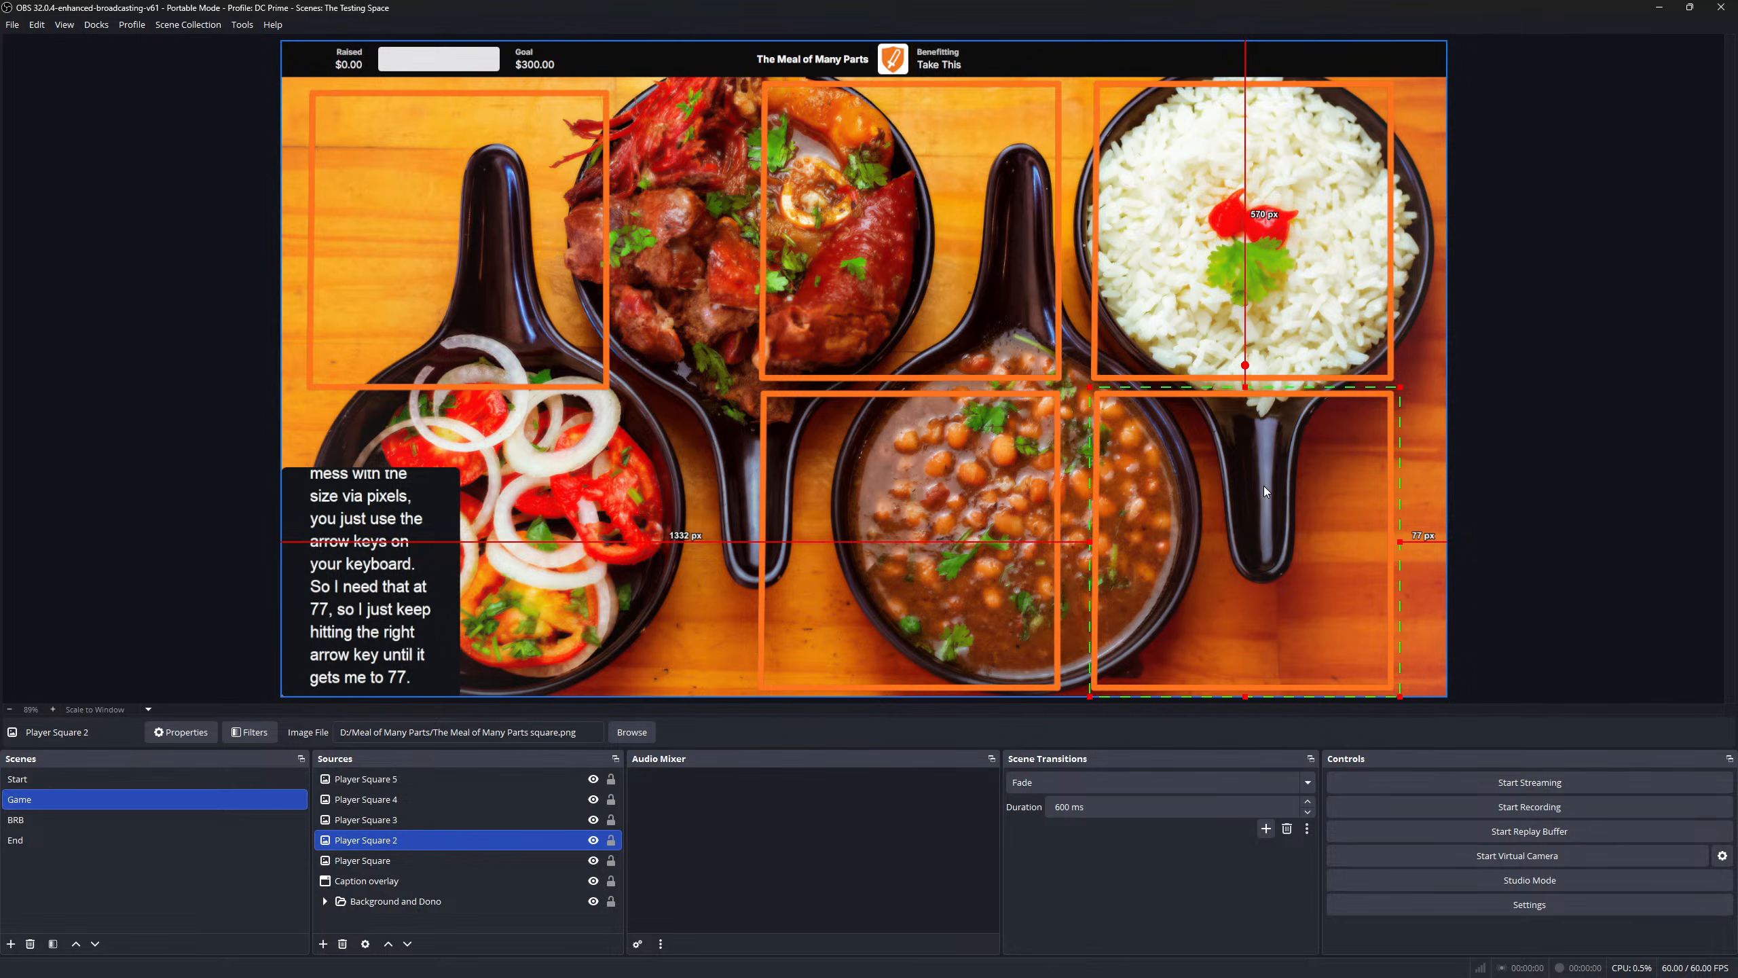
click(1303, 190)
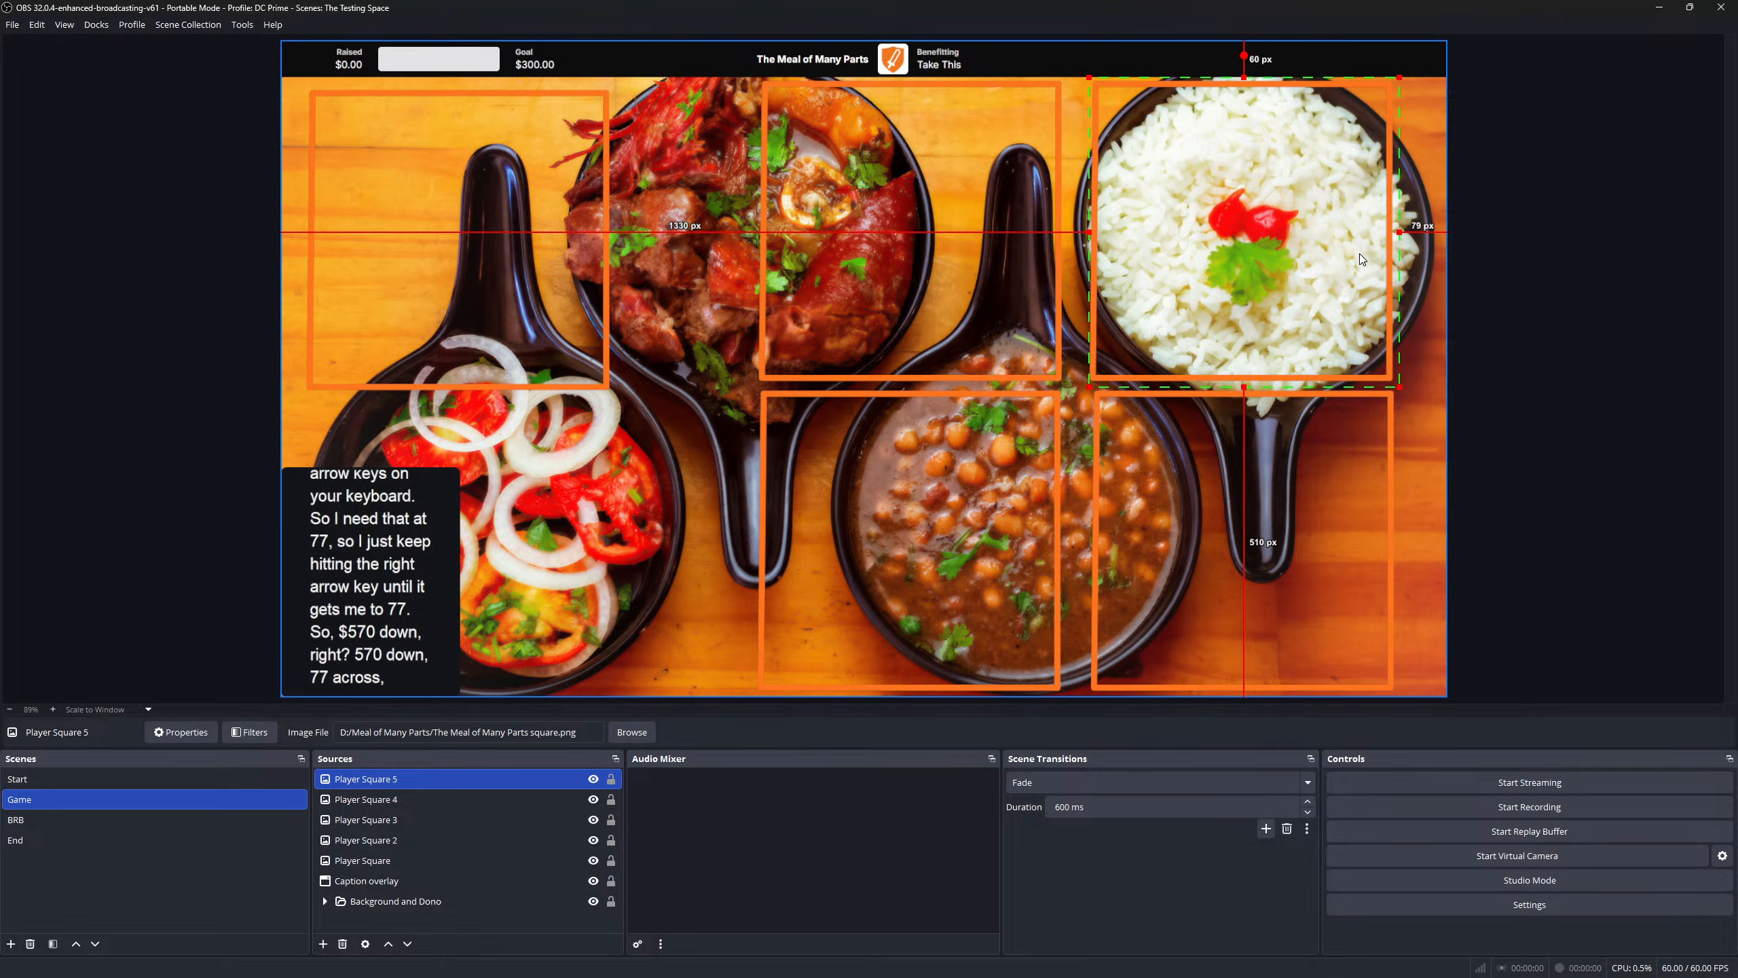
key(Left)
key(Left)
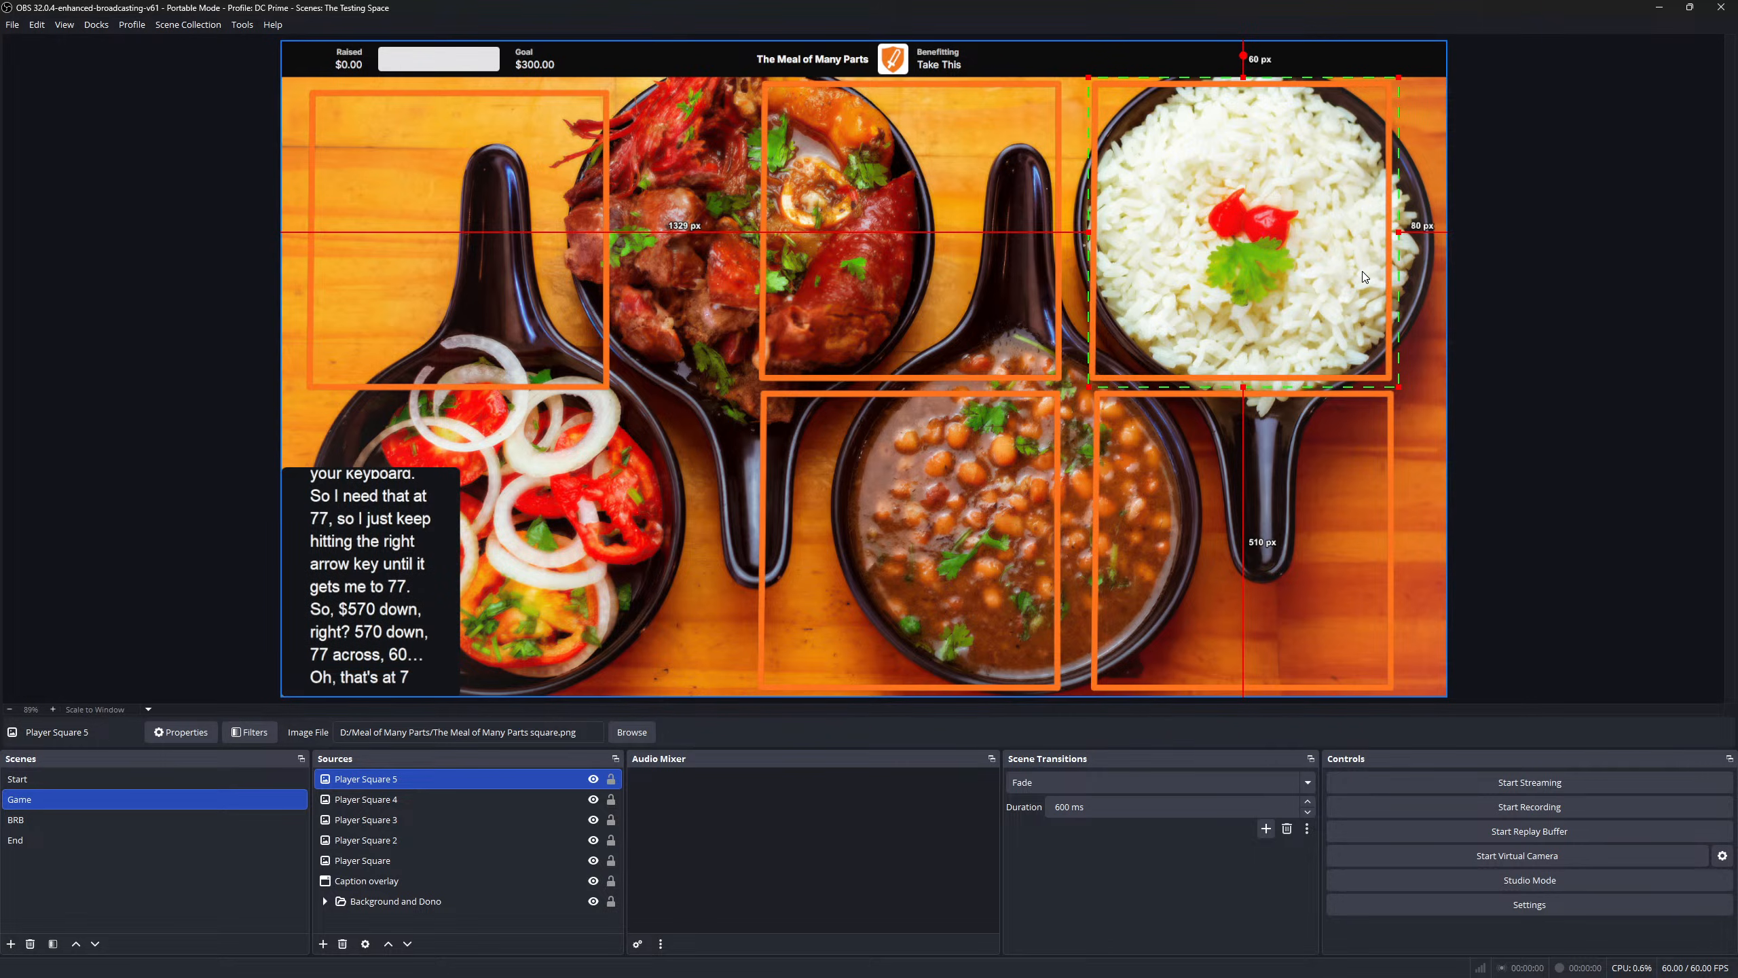
key(Right)
key(Right)
key(Right)
key(Right)
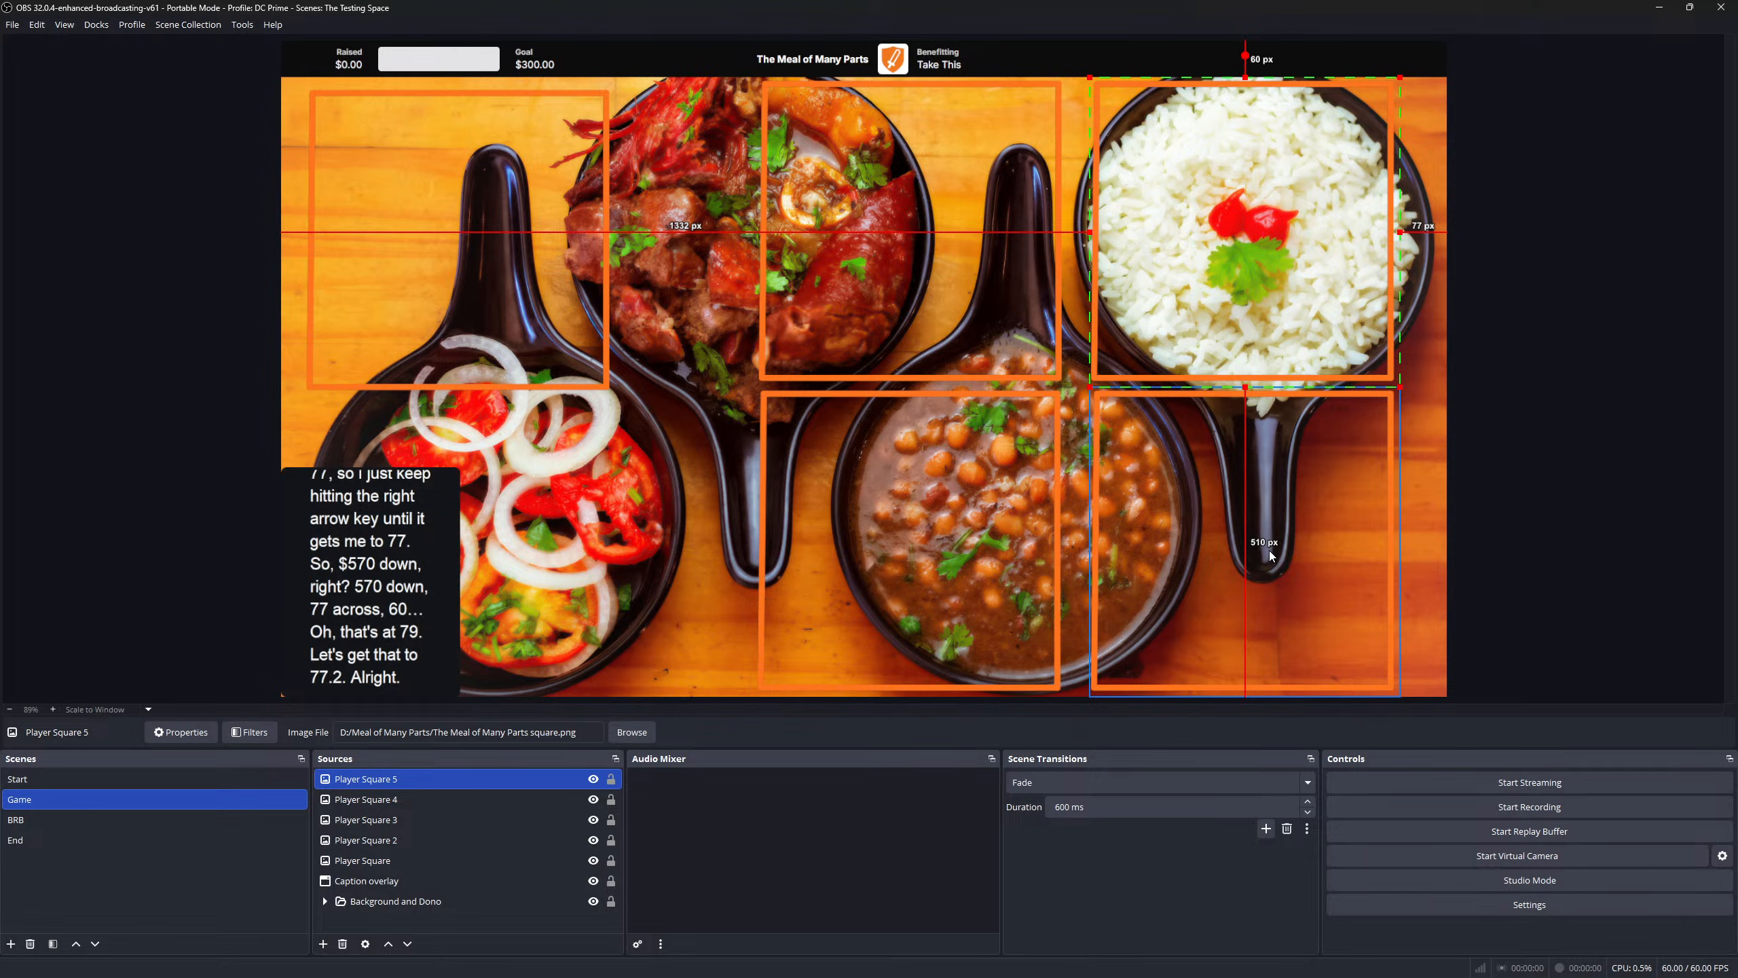
- Shift the beans square 1 px left after checking the top-middle square
click(880, 218)
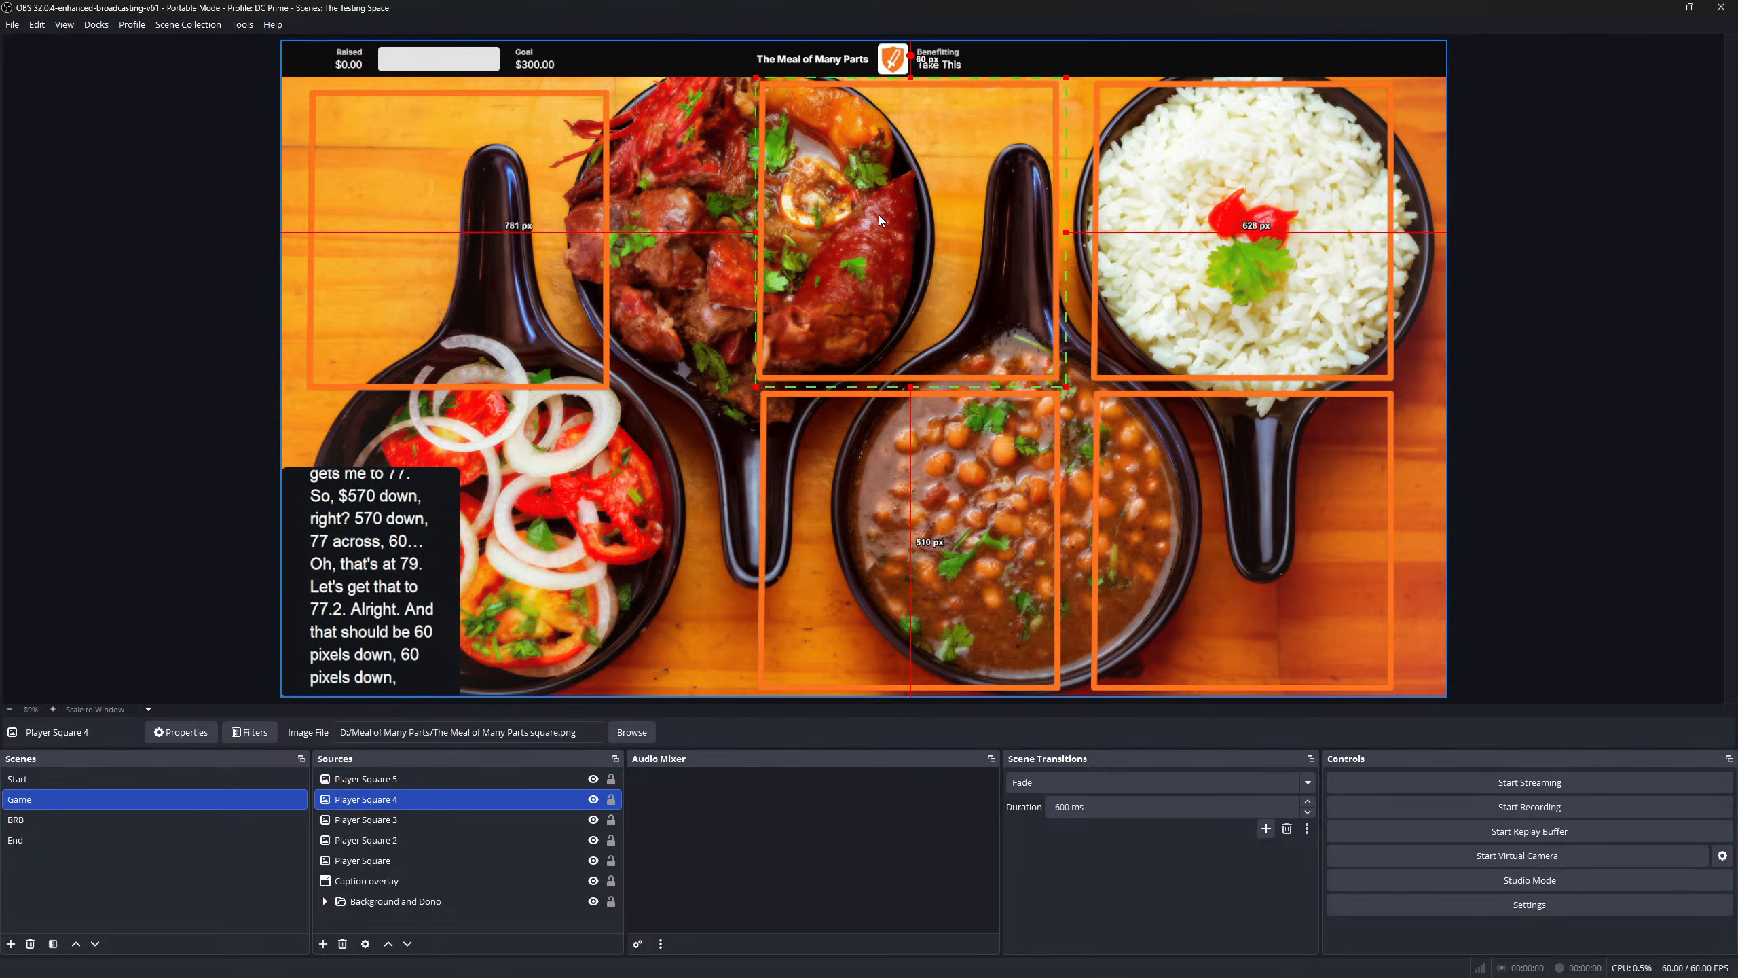
click(907, 546)
key(Left)
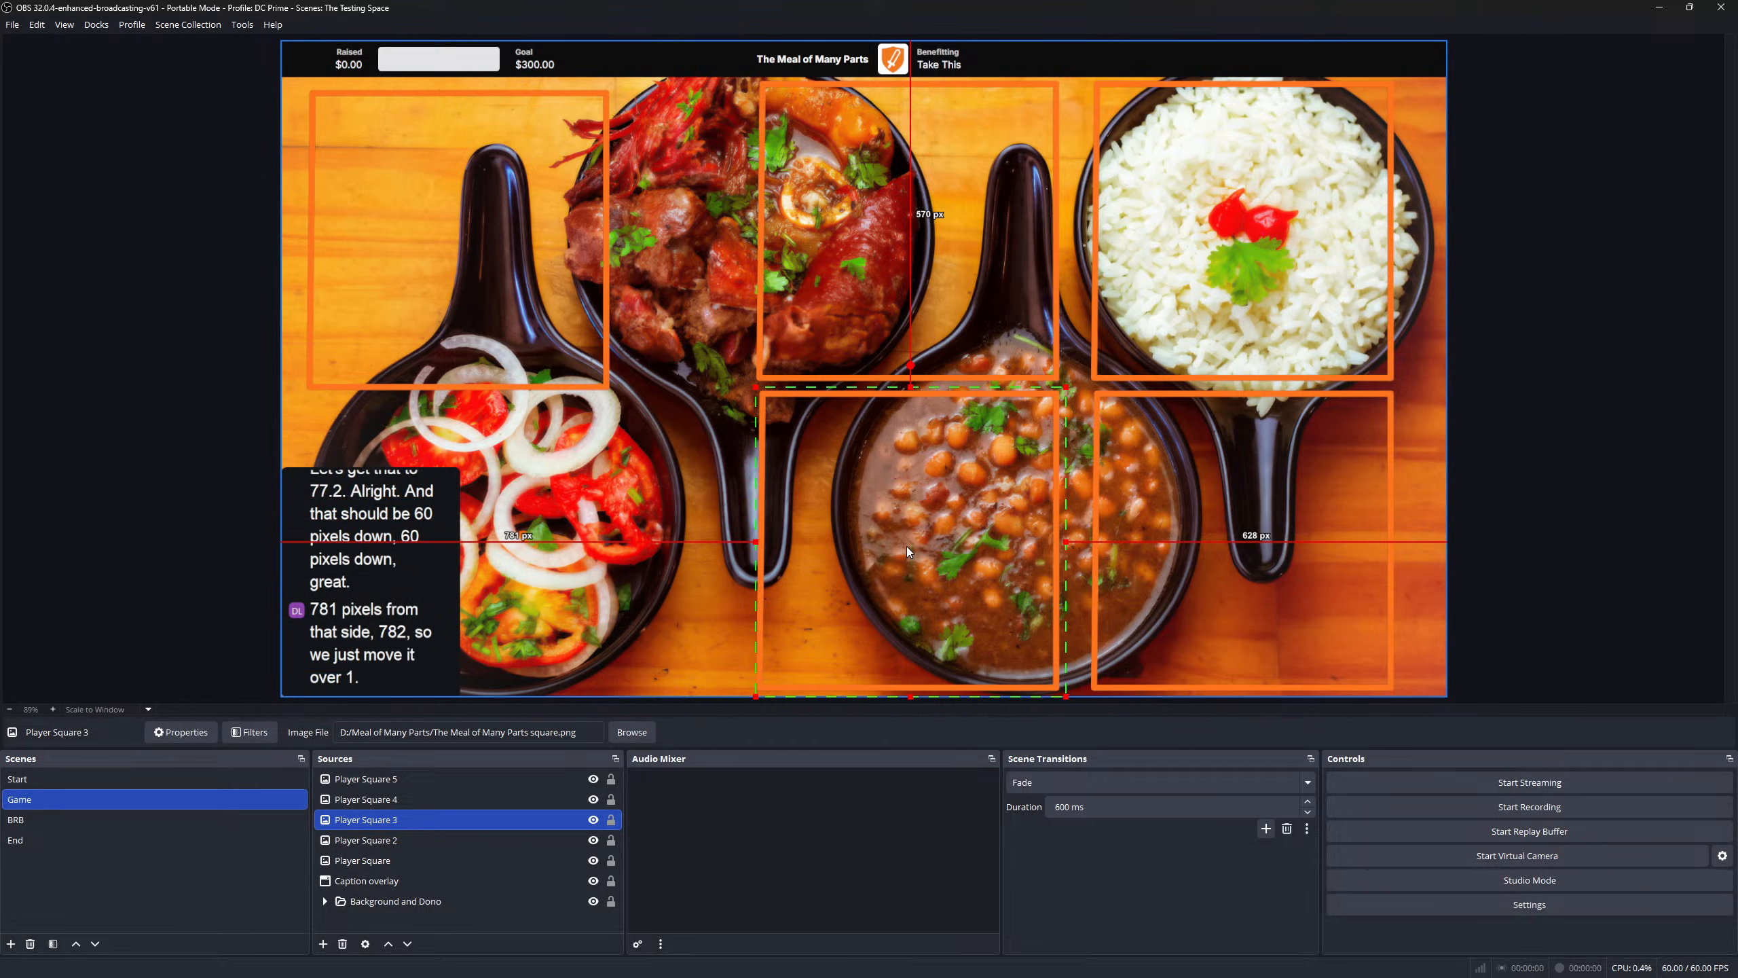
- Compare top margins and raise the top-left player square about 6 px
click(1312, 465)
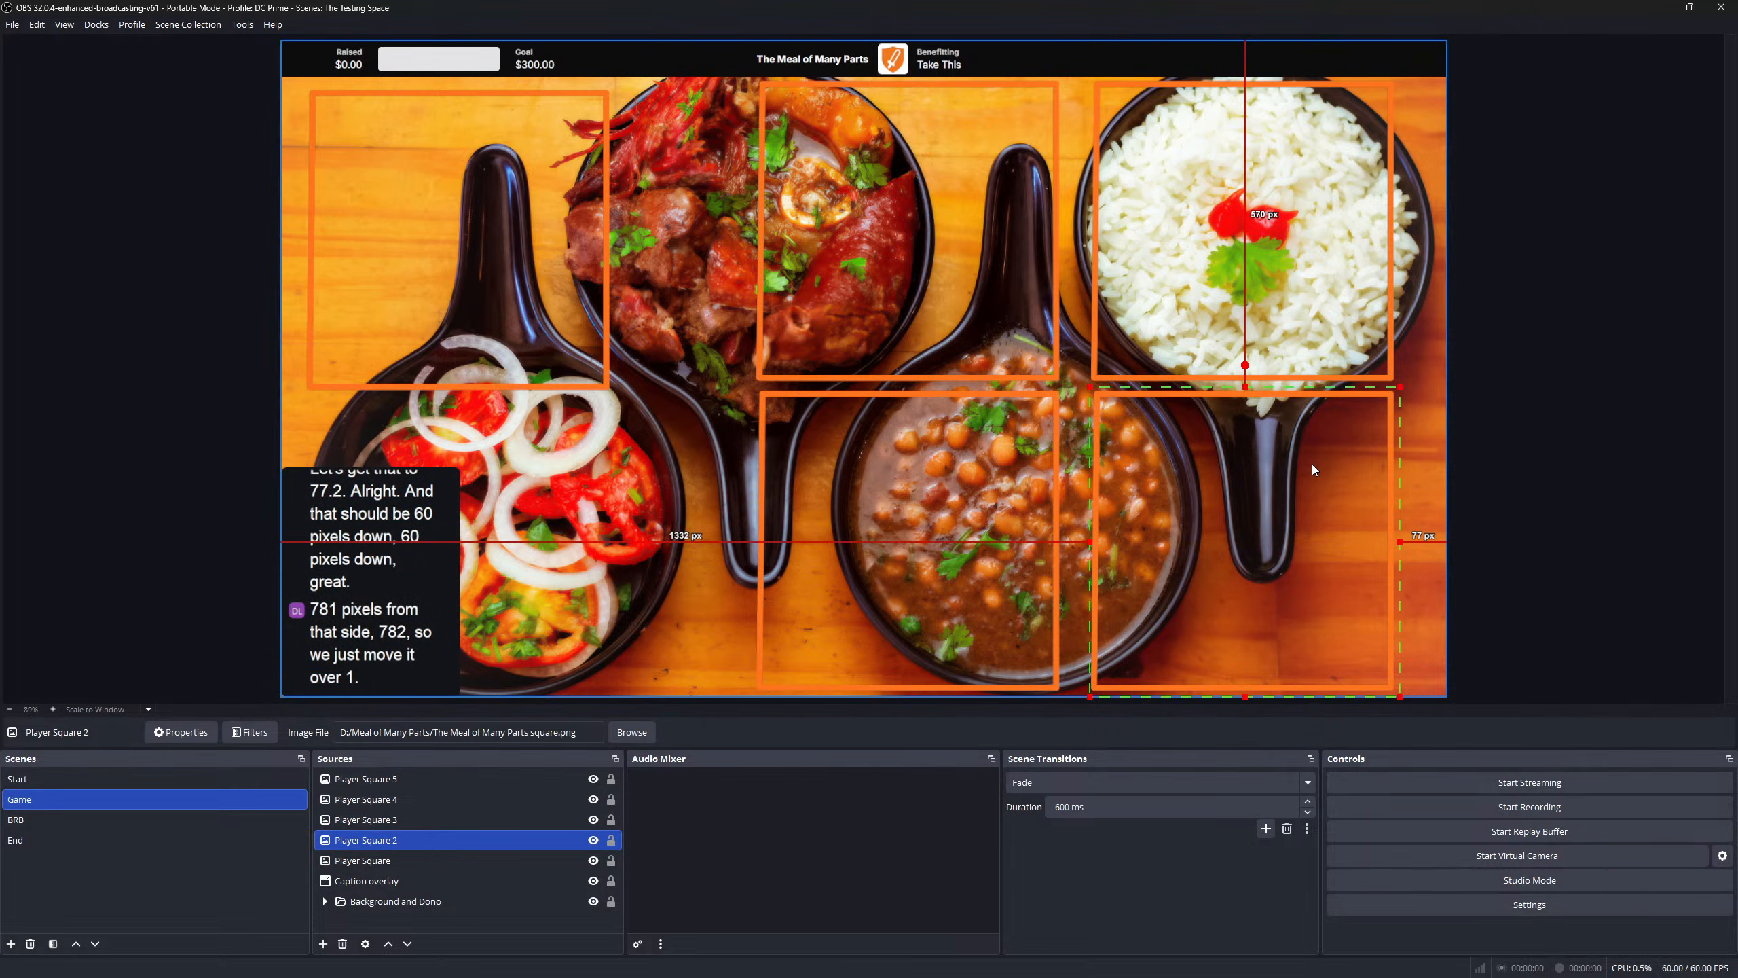
click(937, 239)
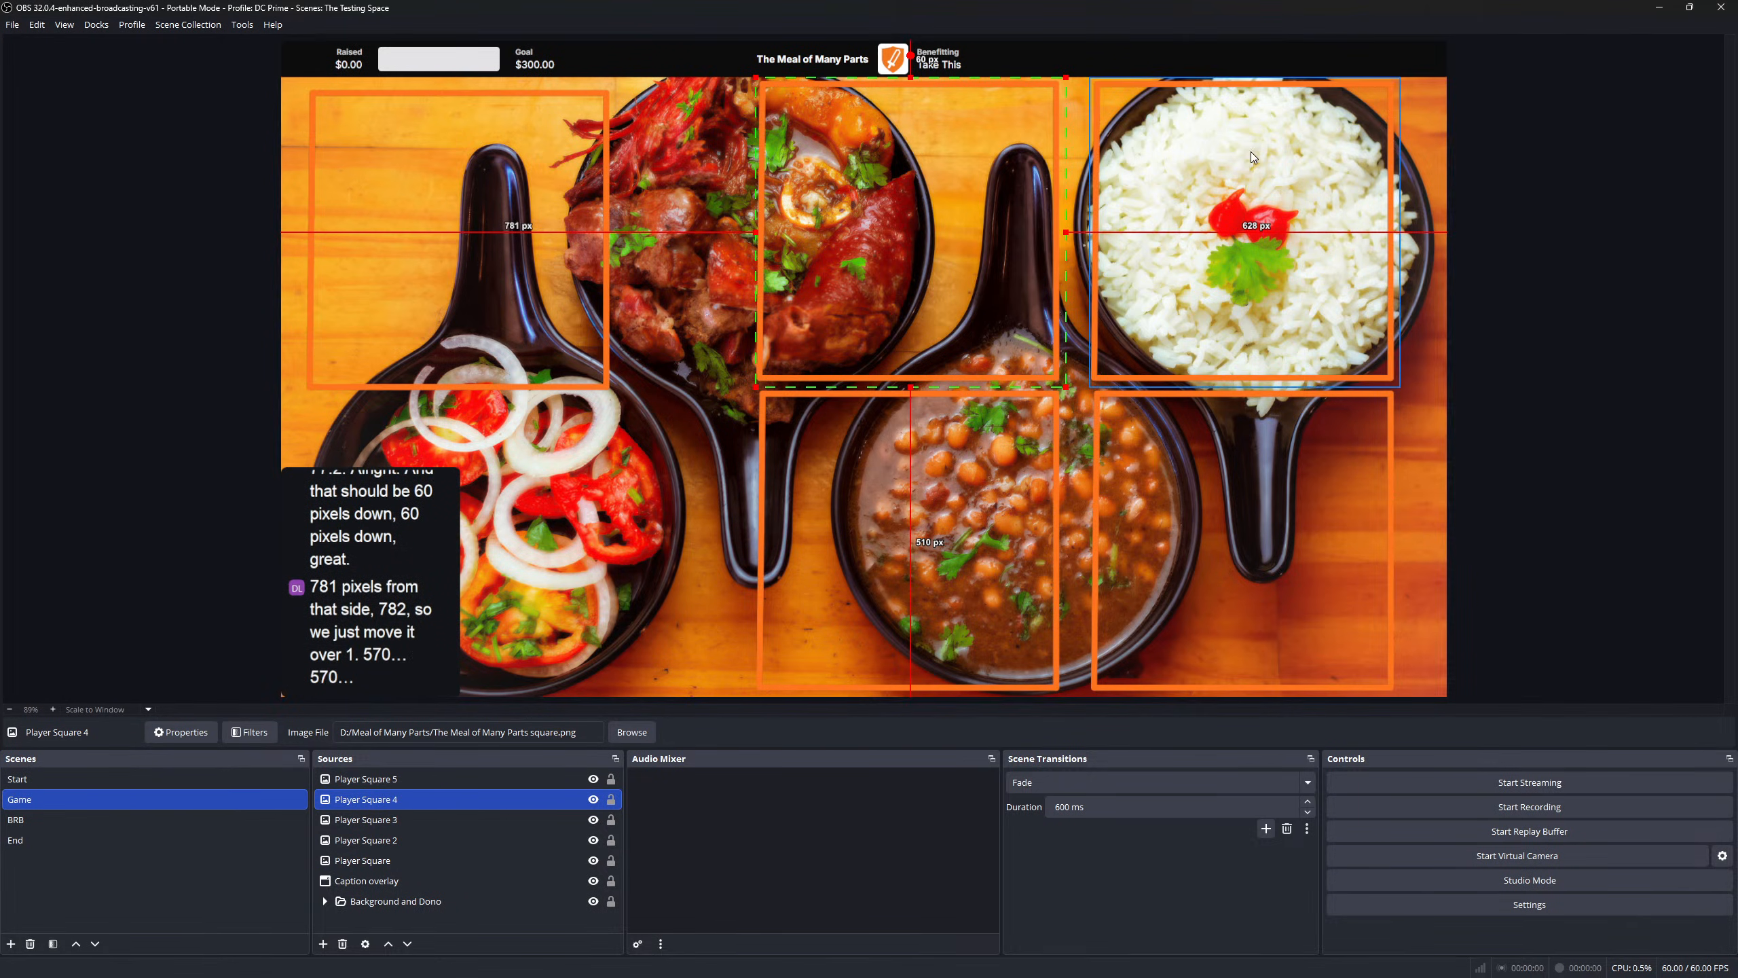
click(1269, 153)
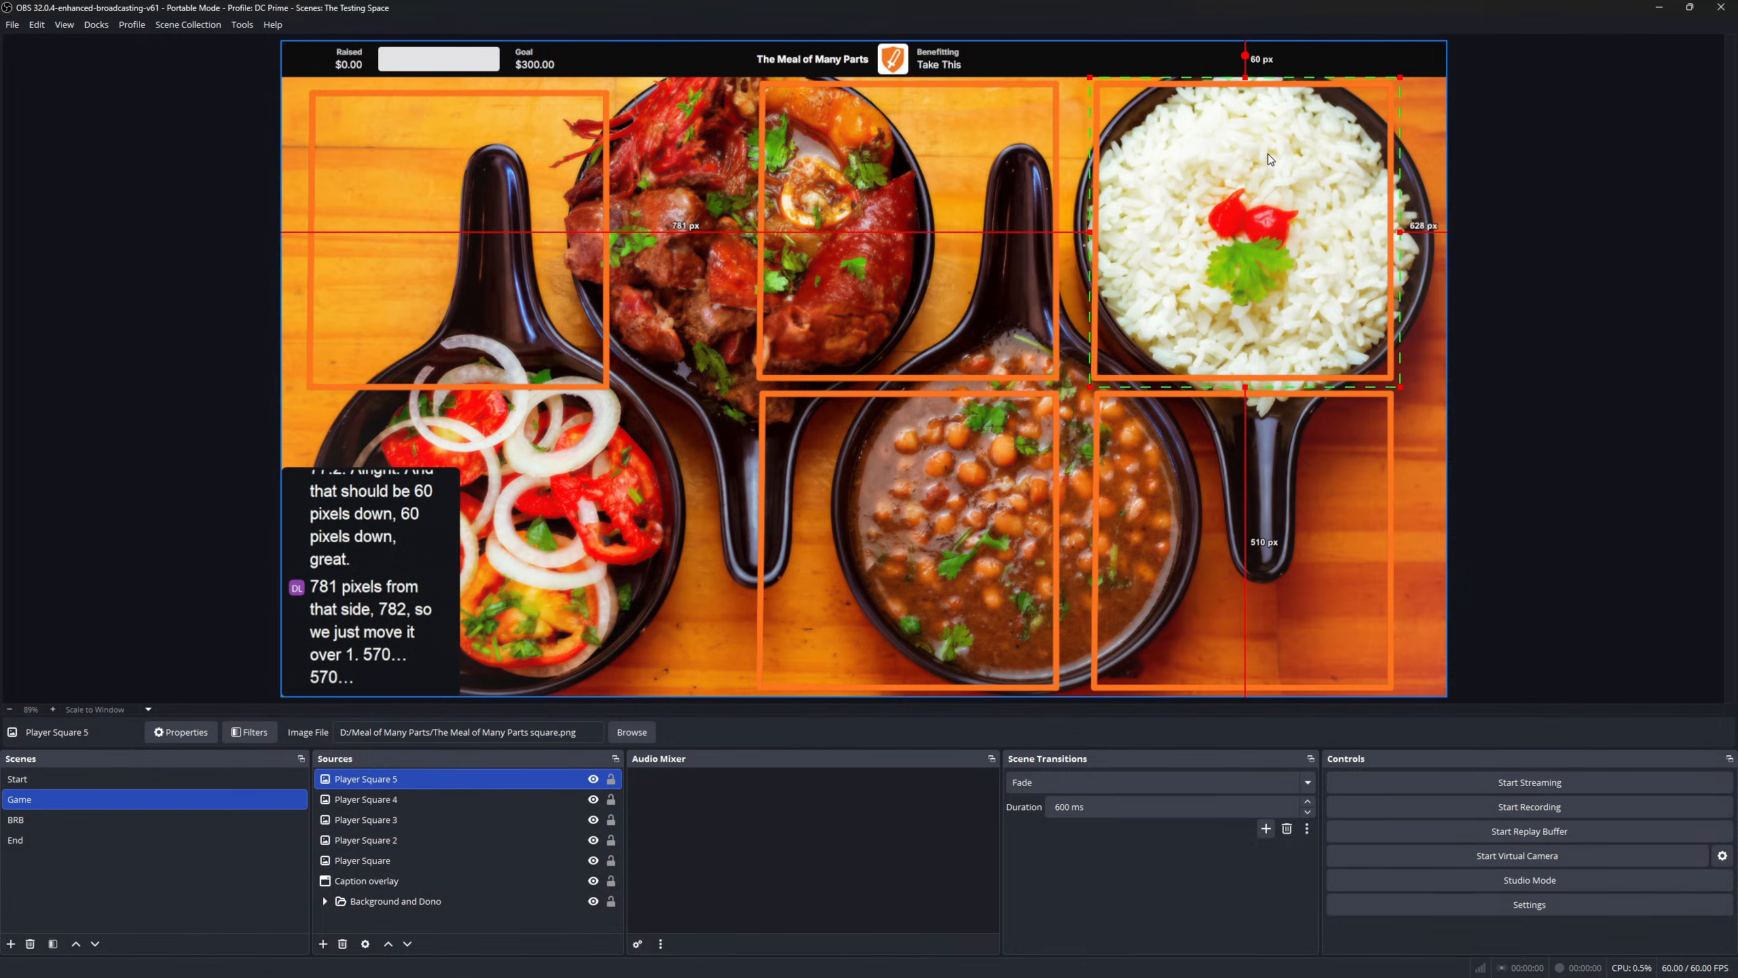
click(429, 182)
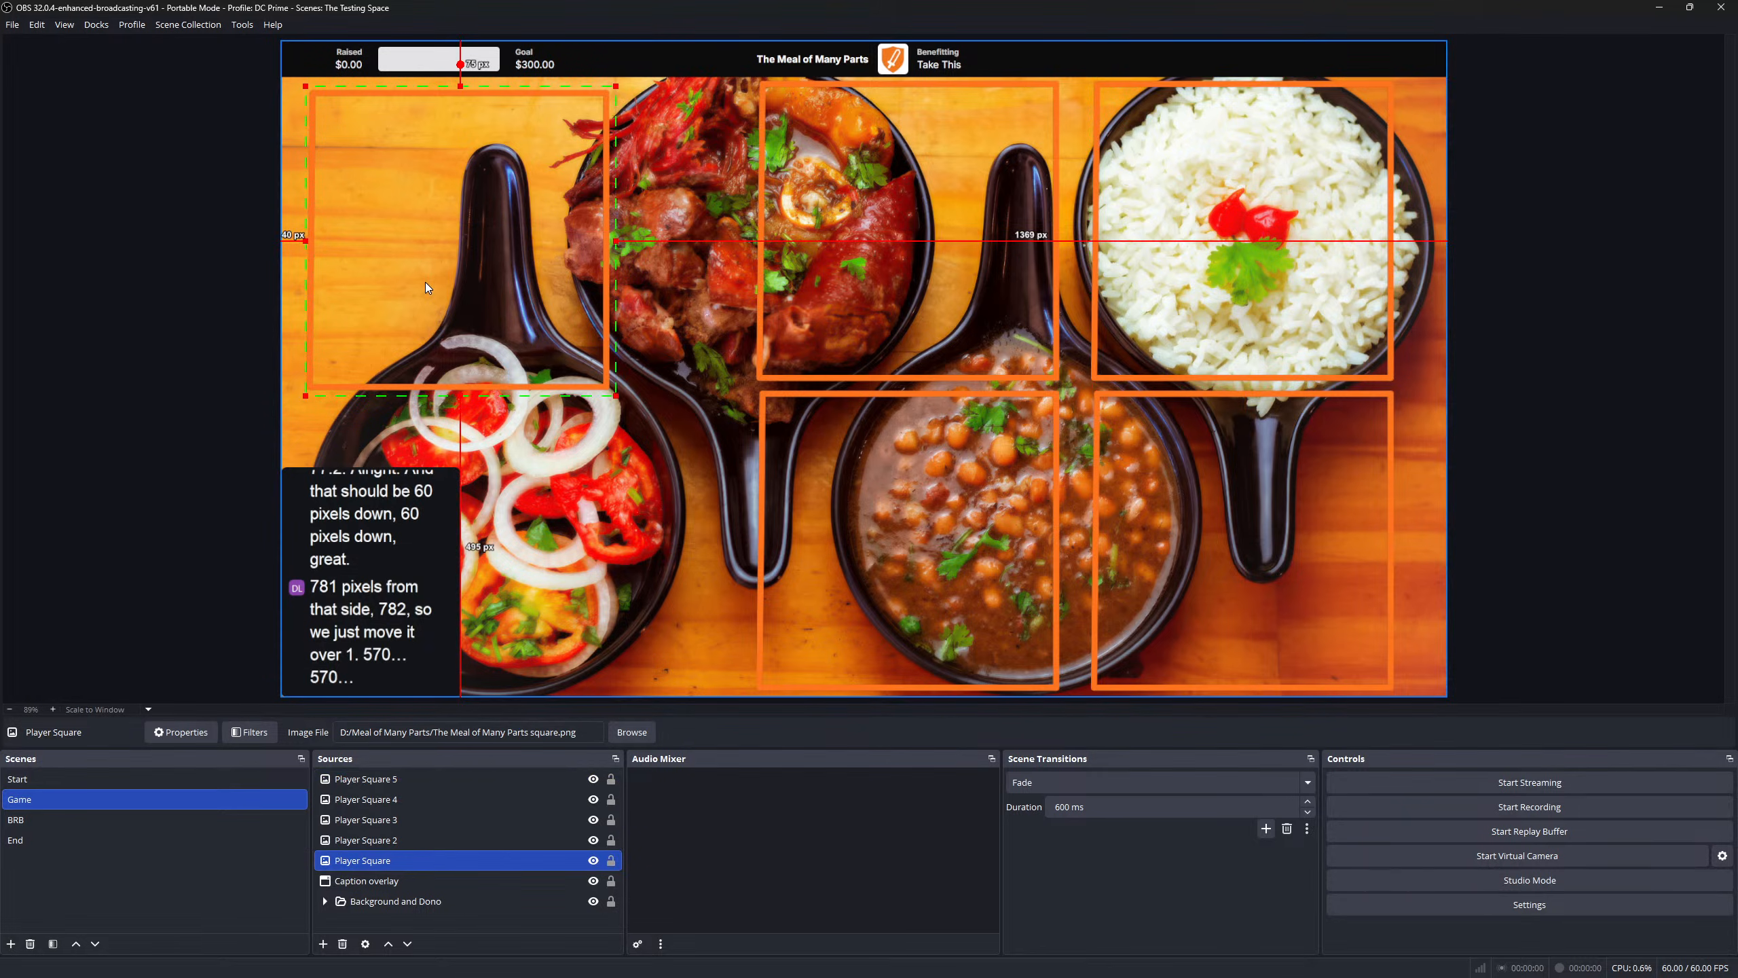
click(1004, 236)
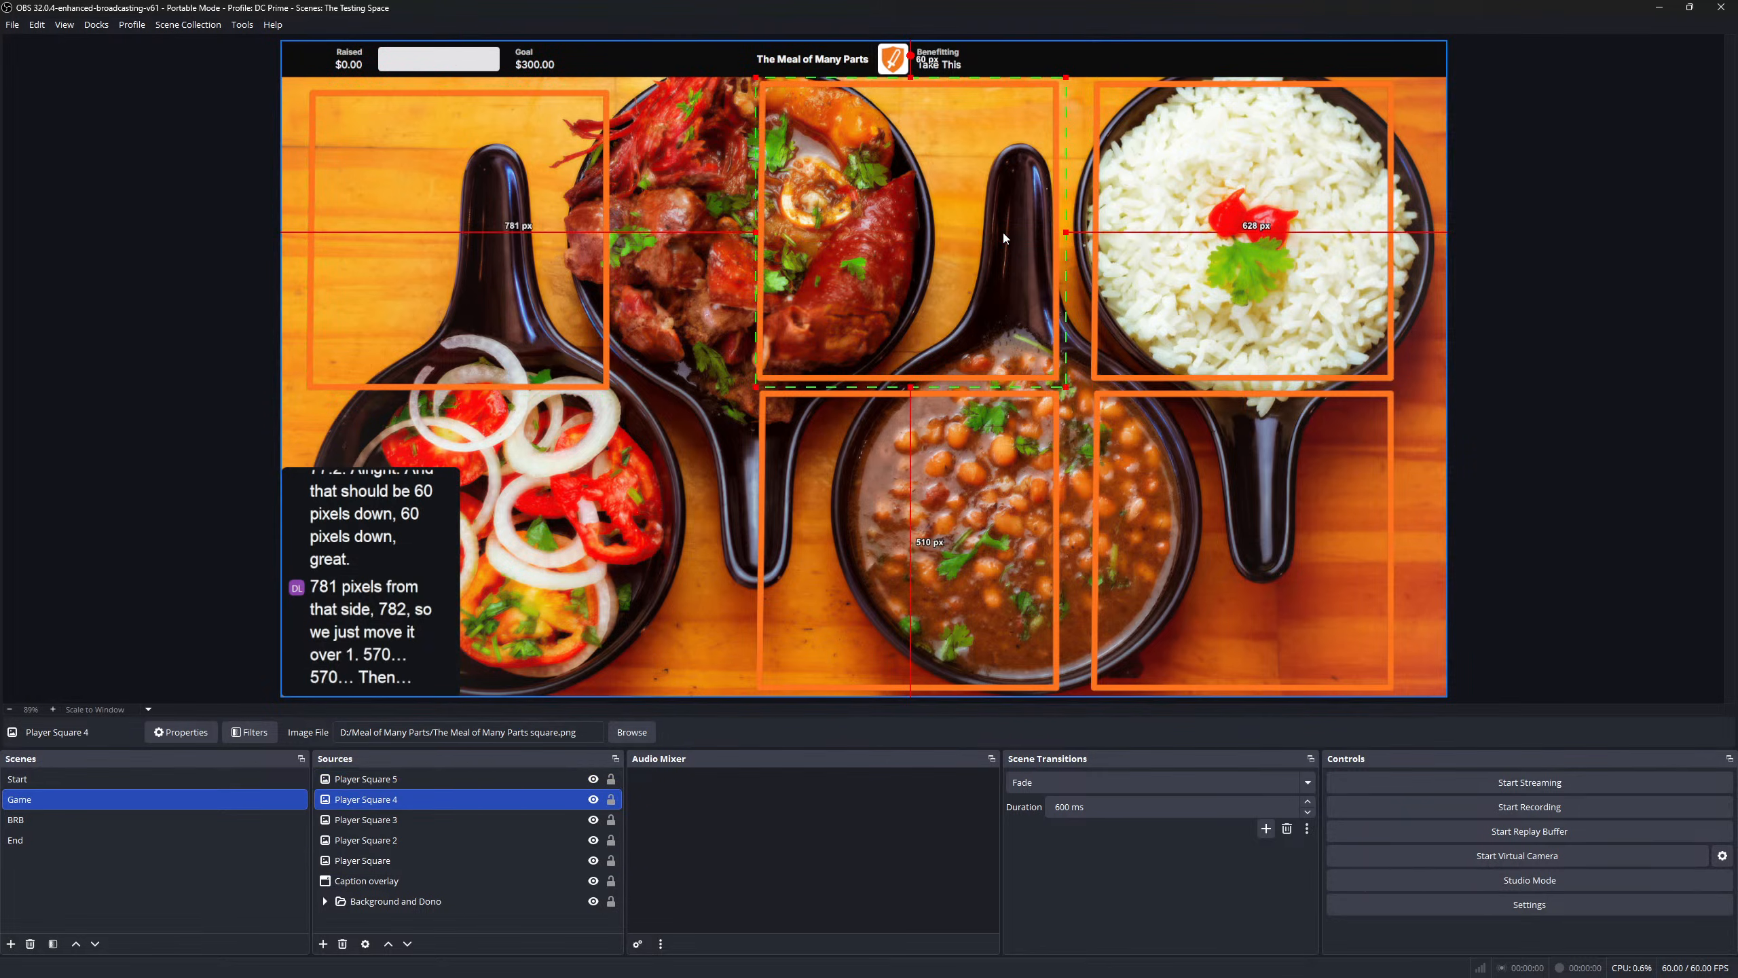
click(410, 254)
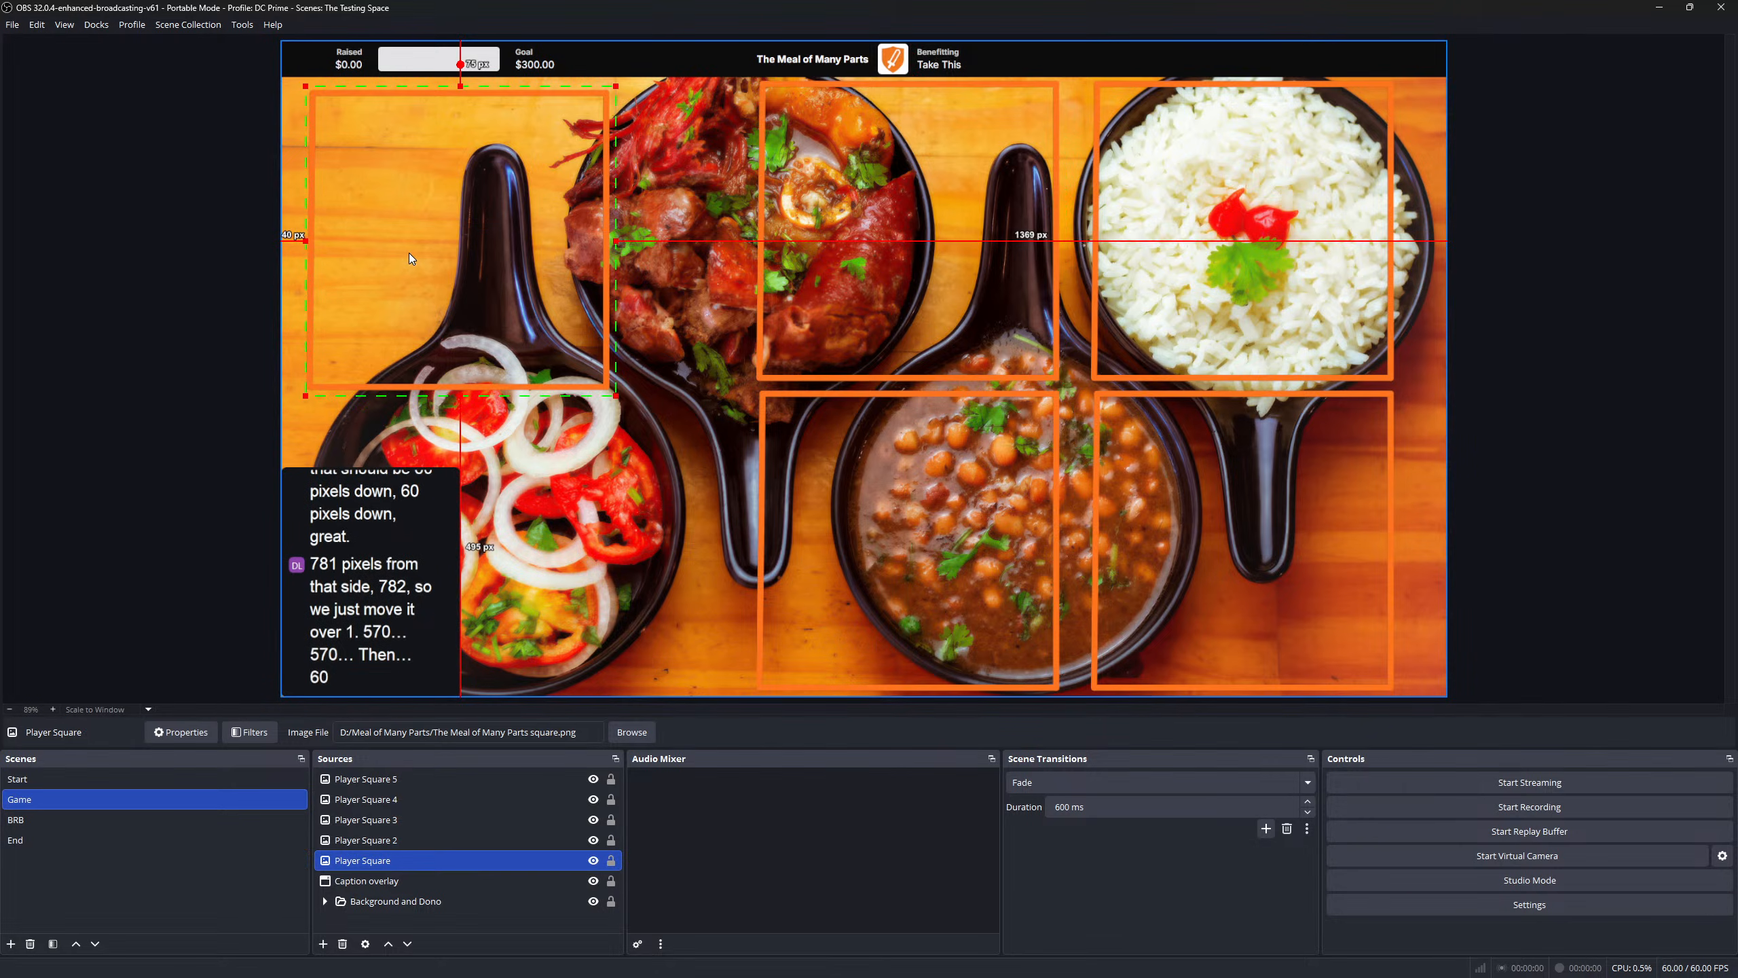
key(Up)
key(Up)
key(Up)
key(Up)
key(Up)
key(Up)
key(Up)
key(Up)
key(Up)
key(Up)
key(Up)
key(Up)
key(Up)
key(Up)
key(Up)
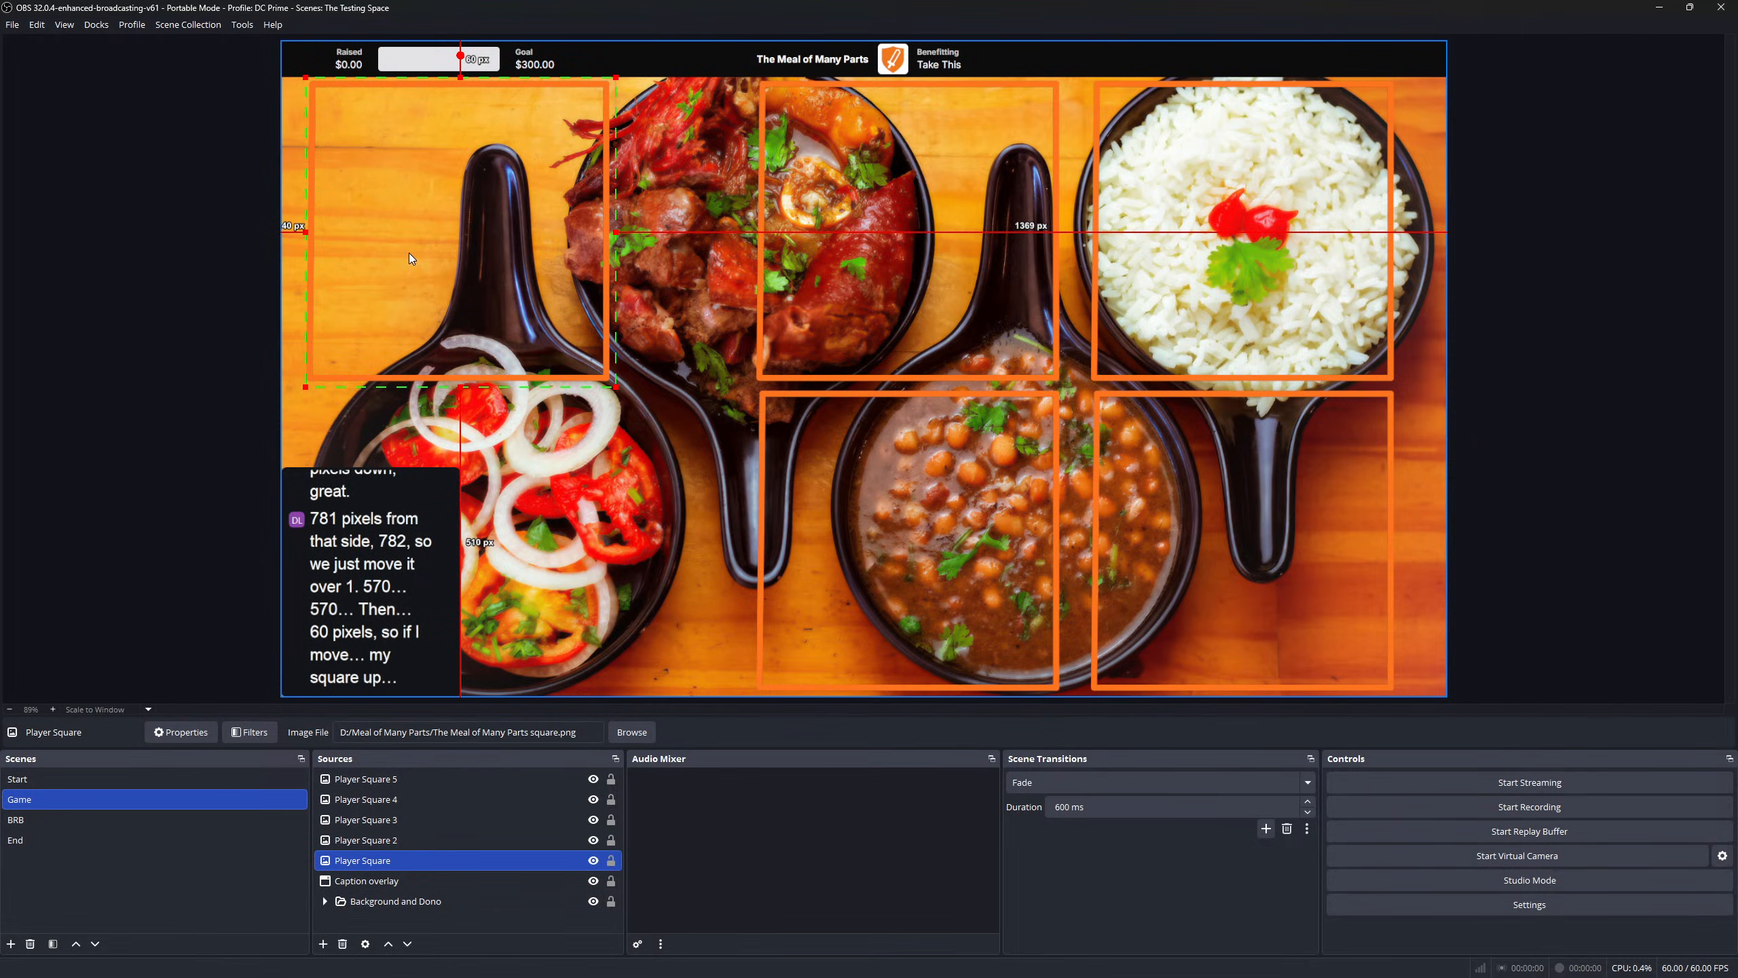
click(589, 518)
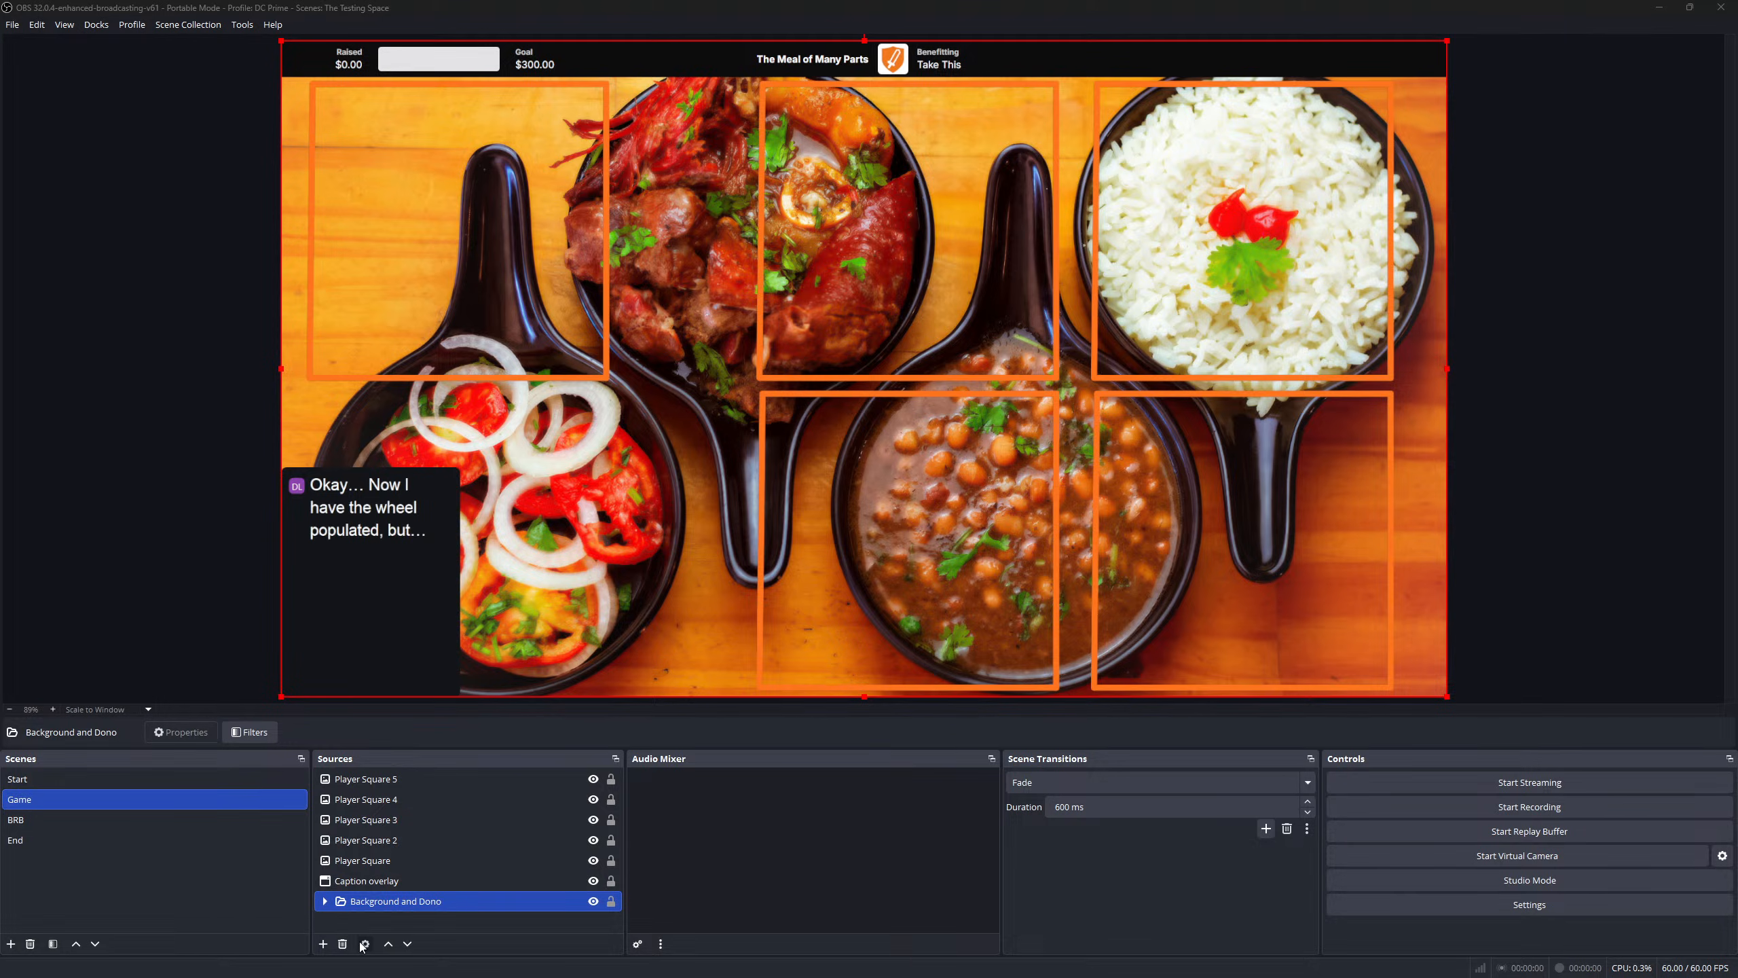
- Add a Media Source to the Game scene, keeping its default name
click(324, 943)
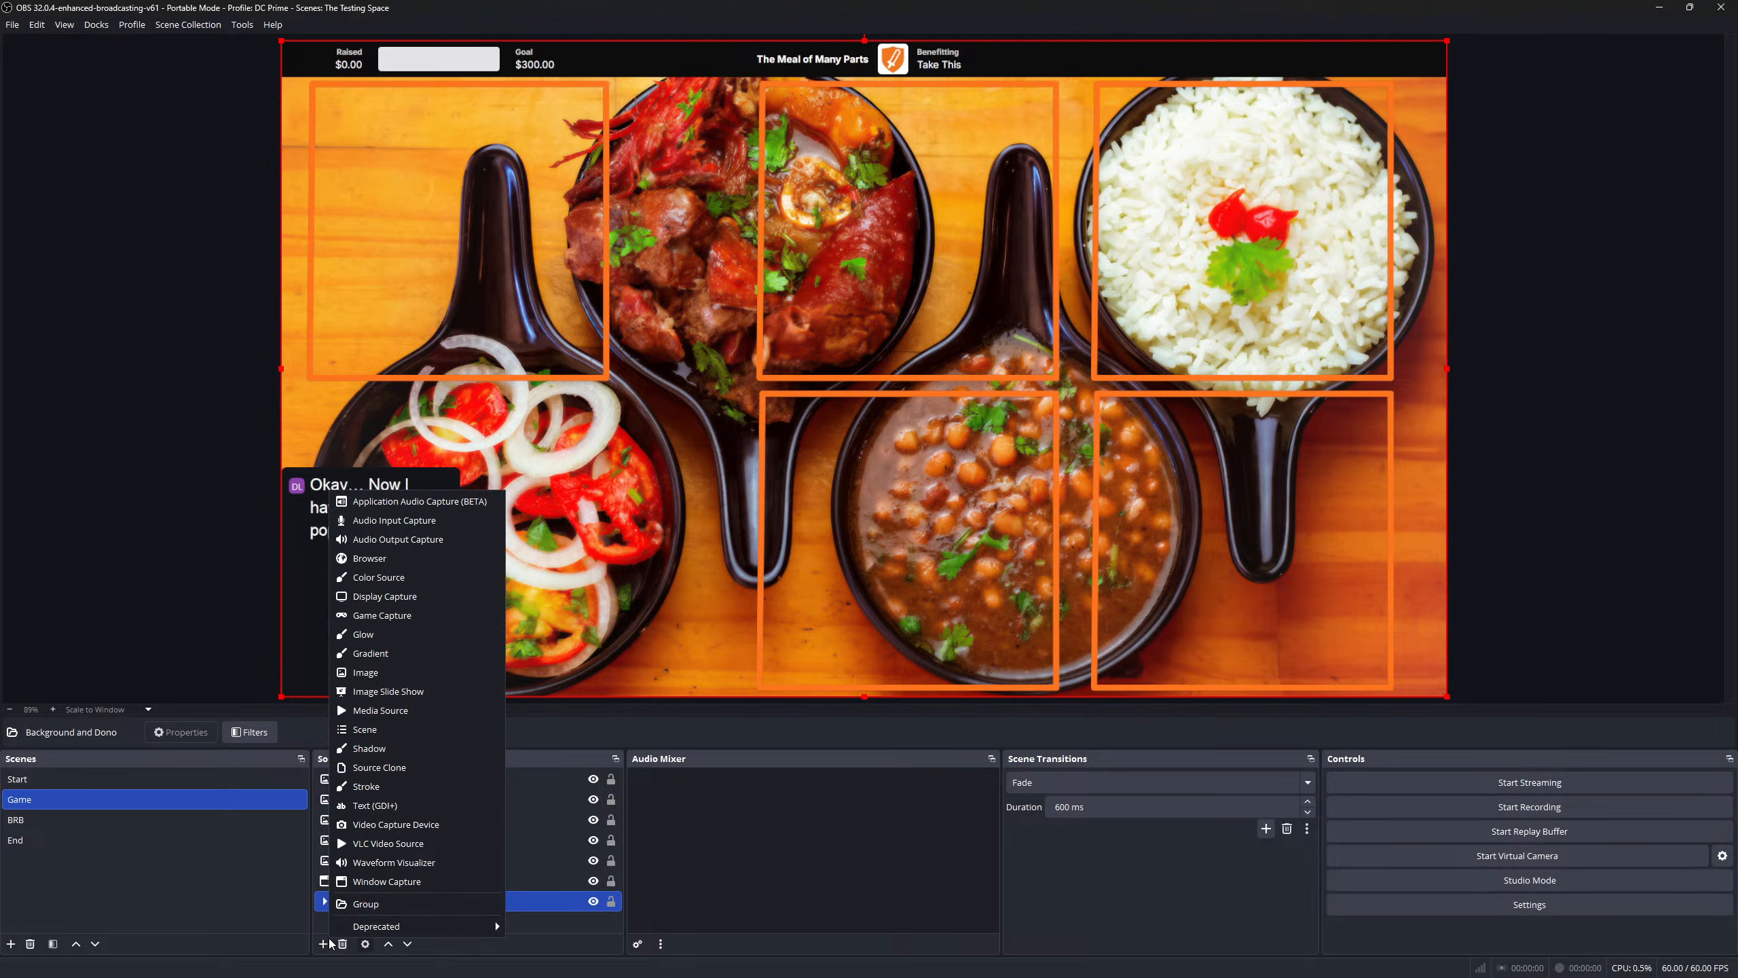
click(428, 712)
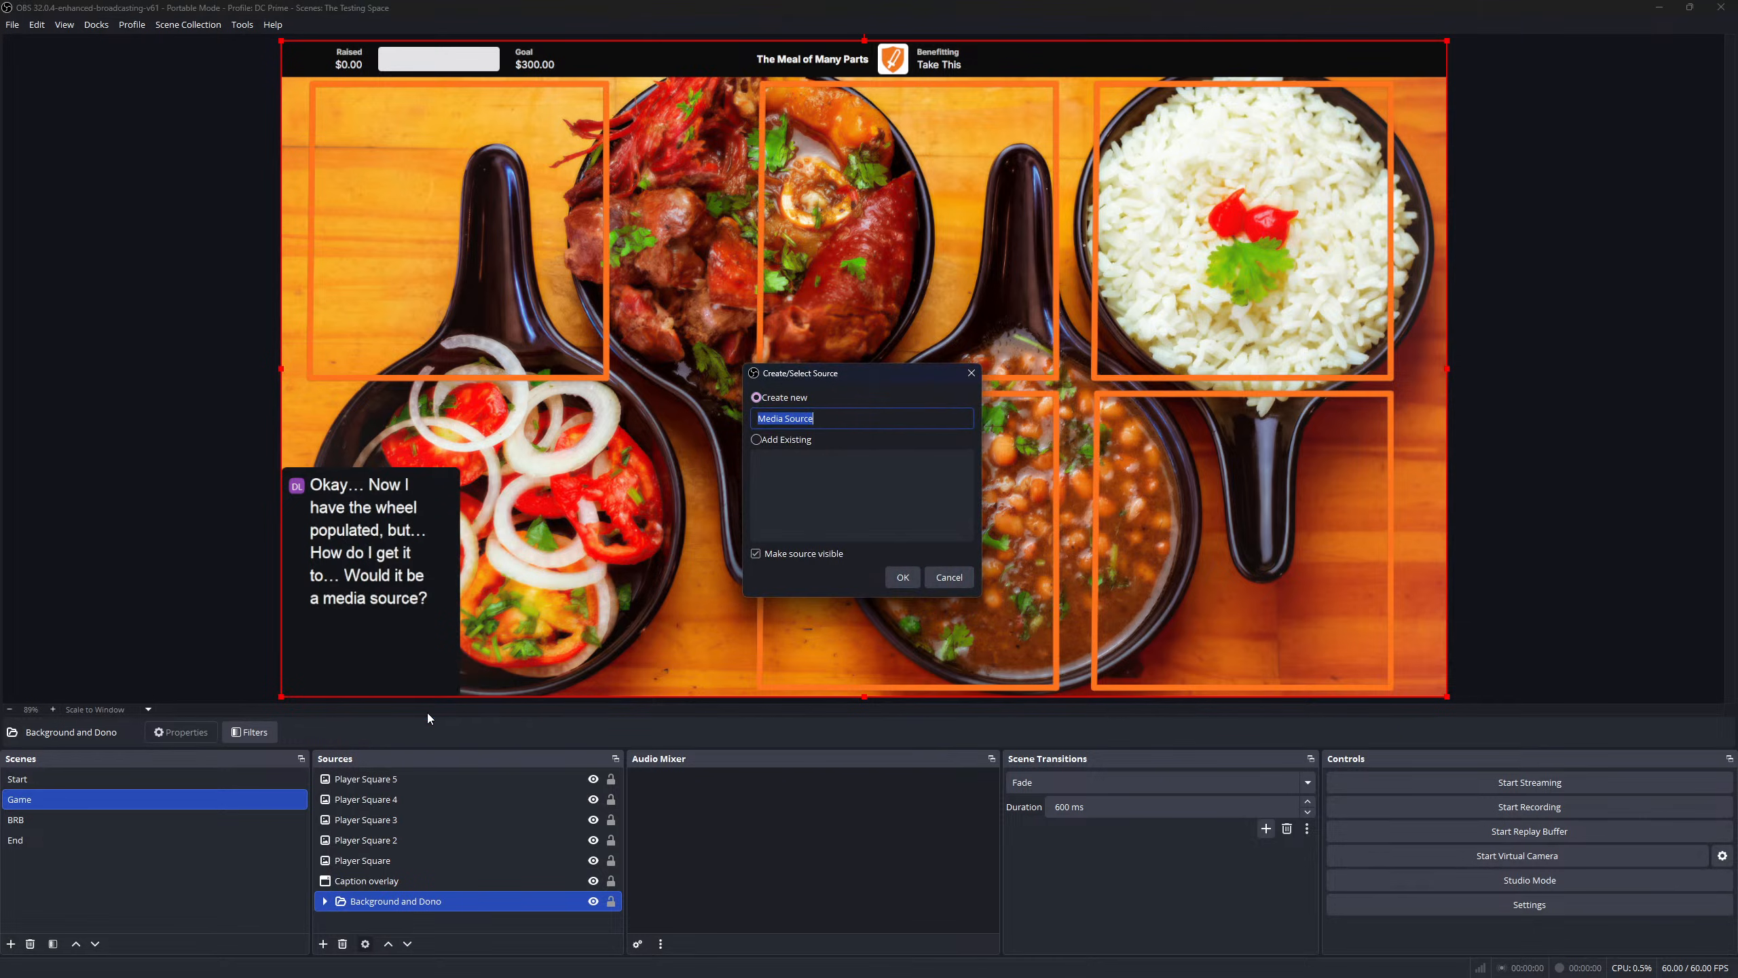
click(906, 577)
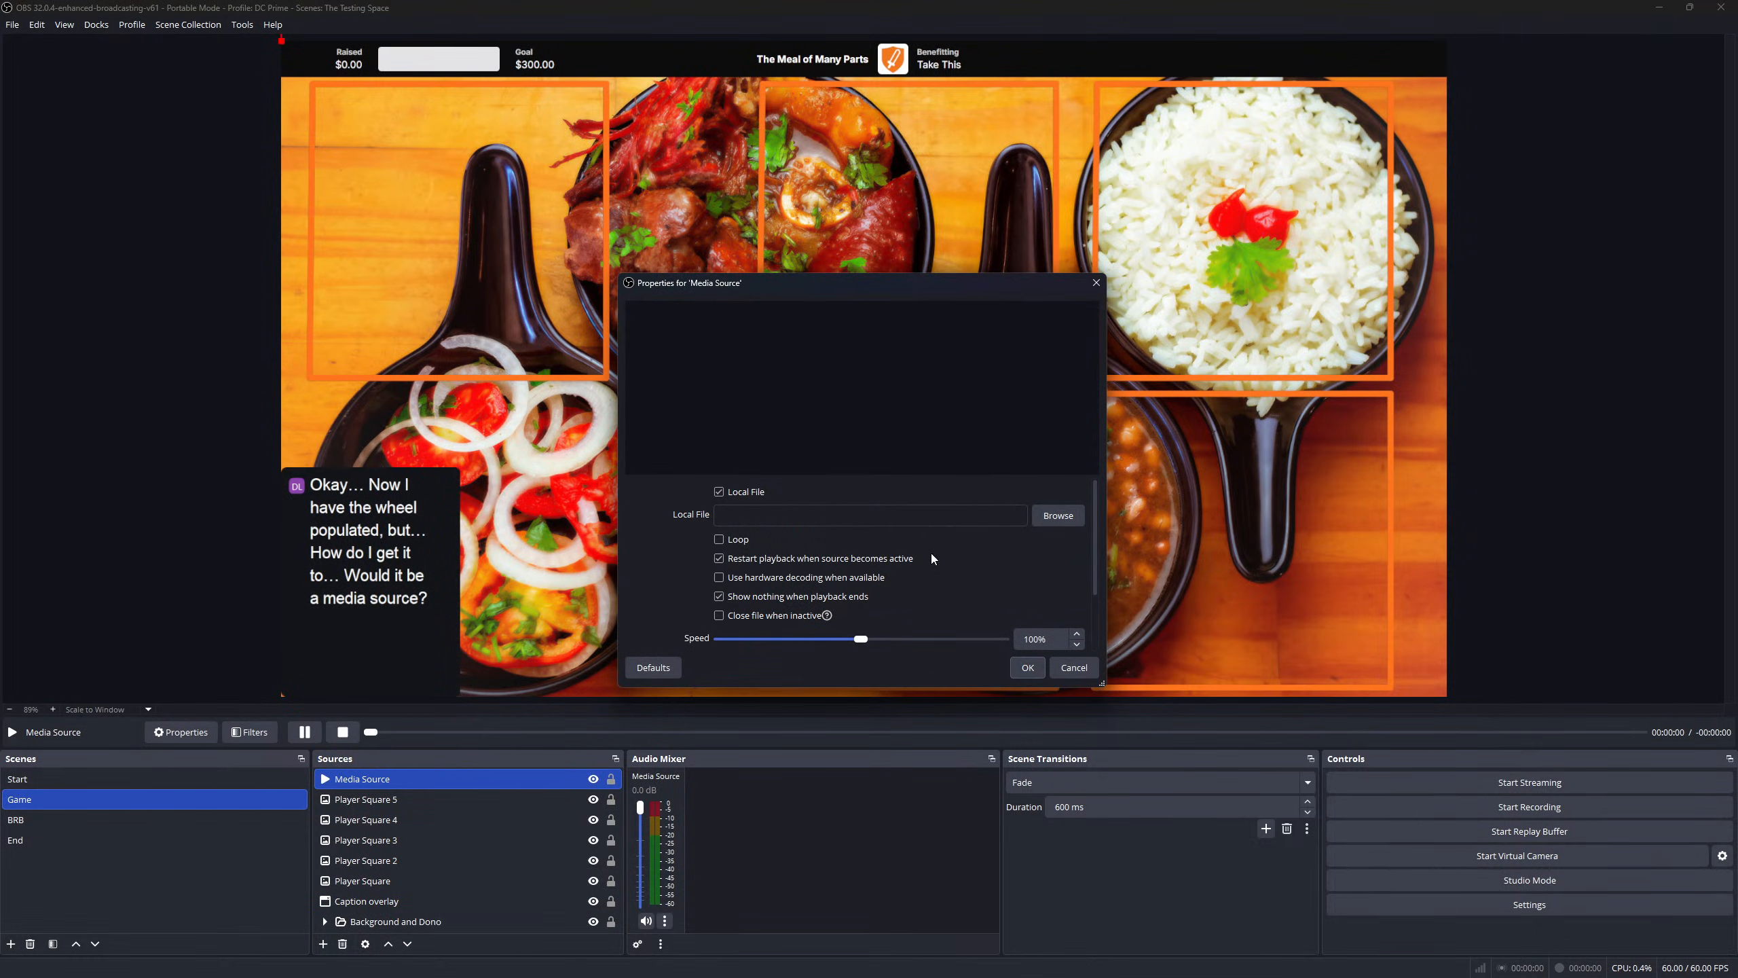
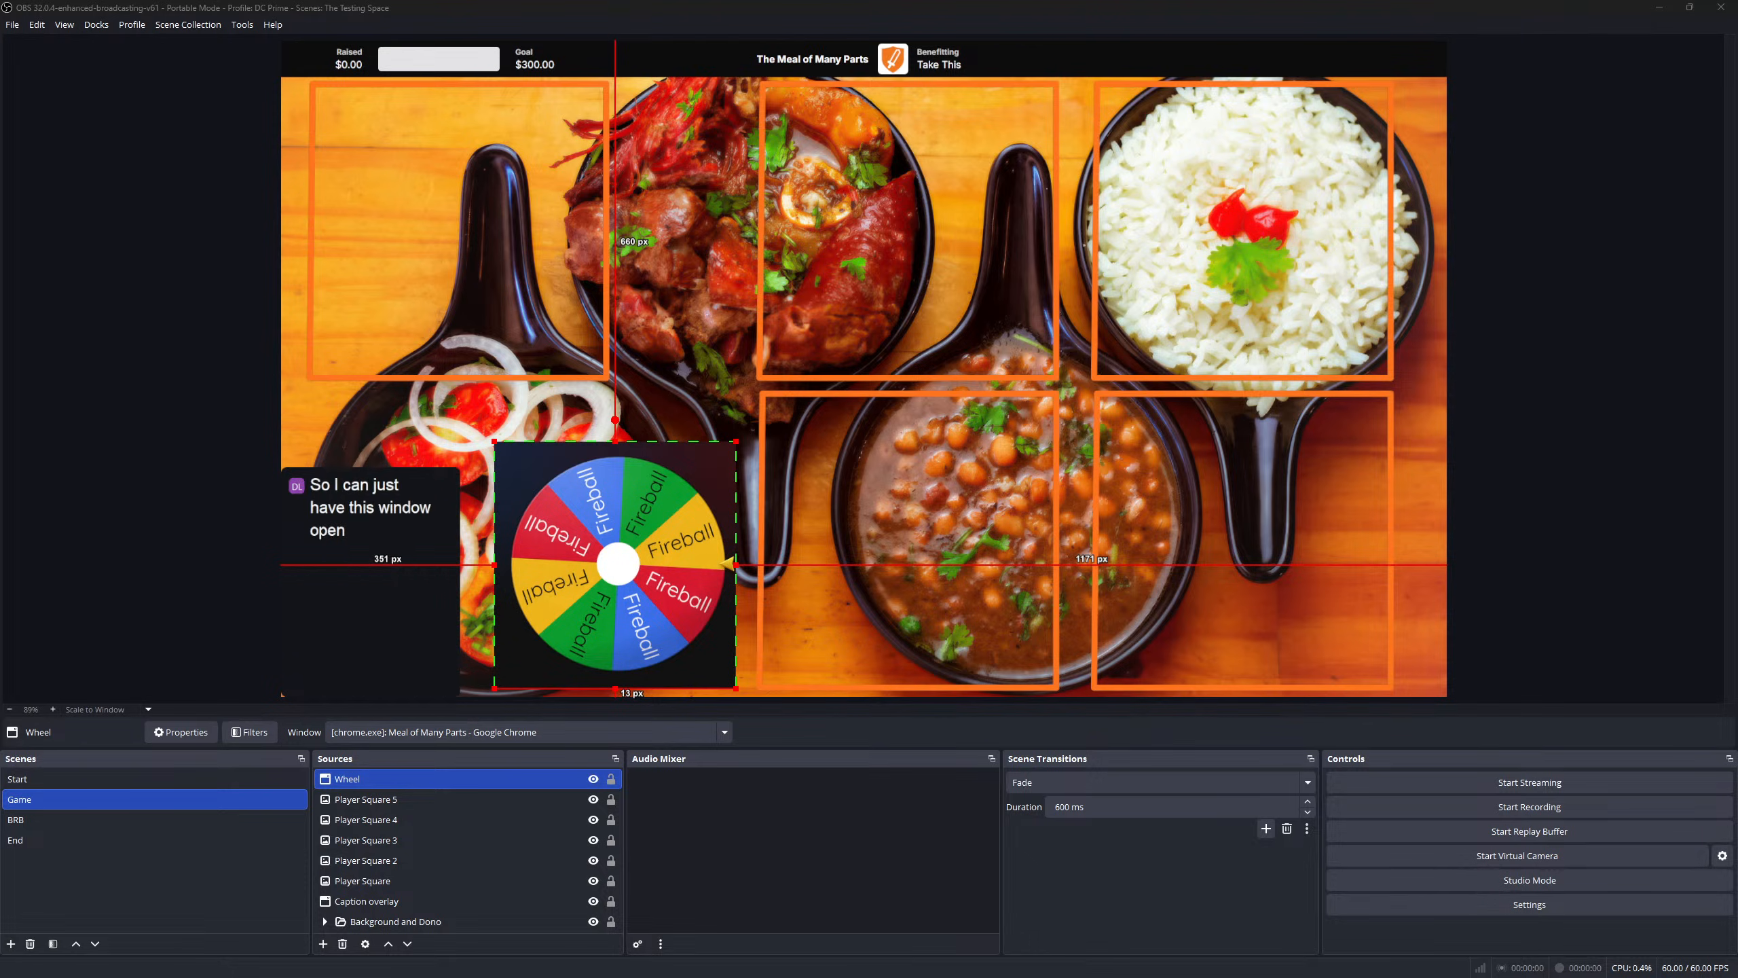
- Widen the Wheel capture and shift it down over the lower-left food bowl, then hide it
drag(736, 688, 736, 687)
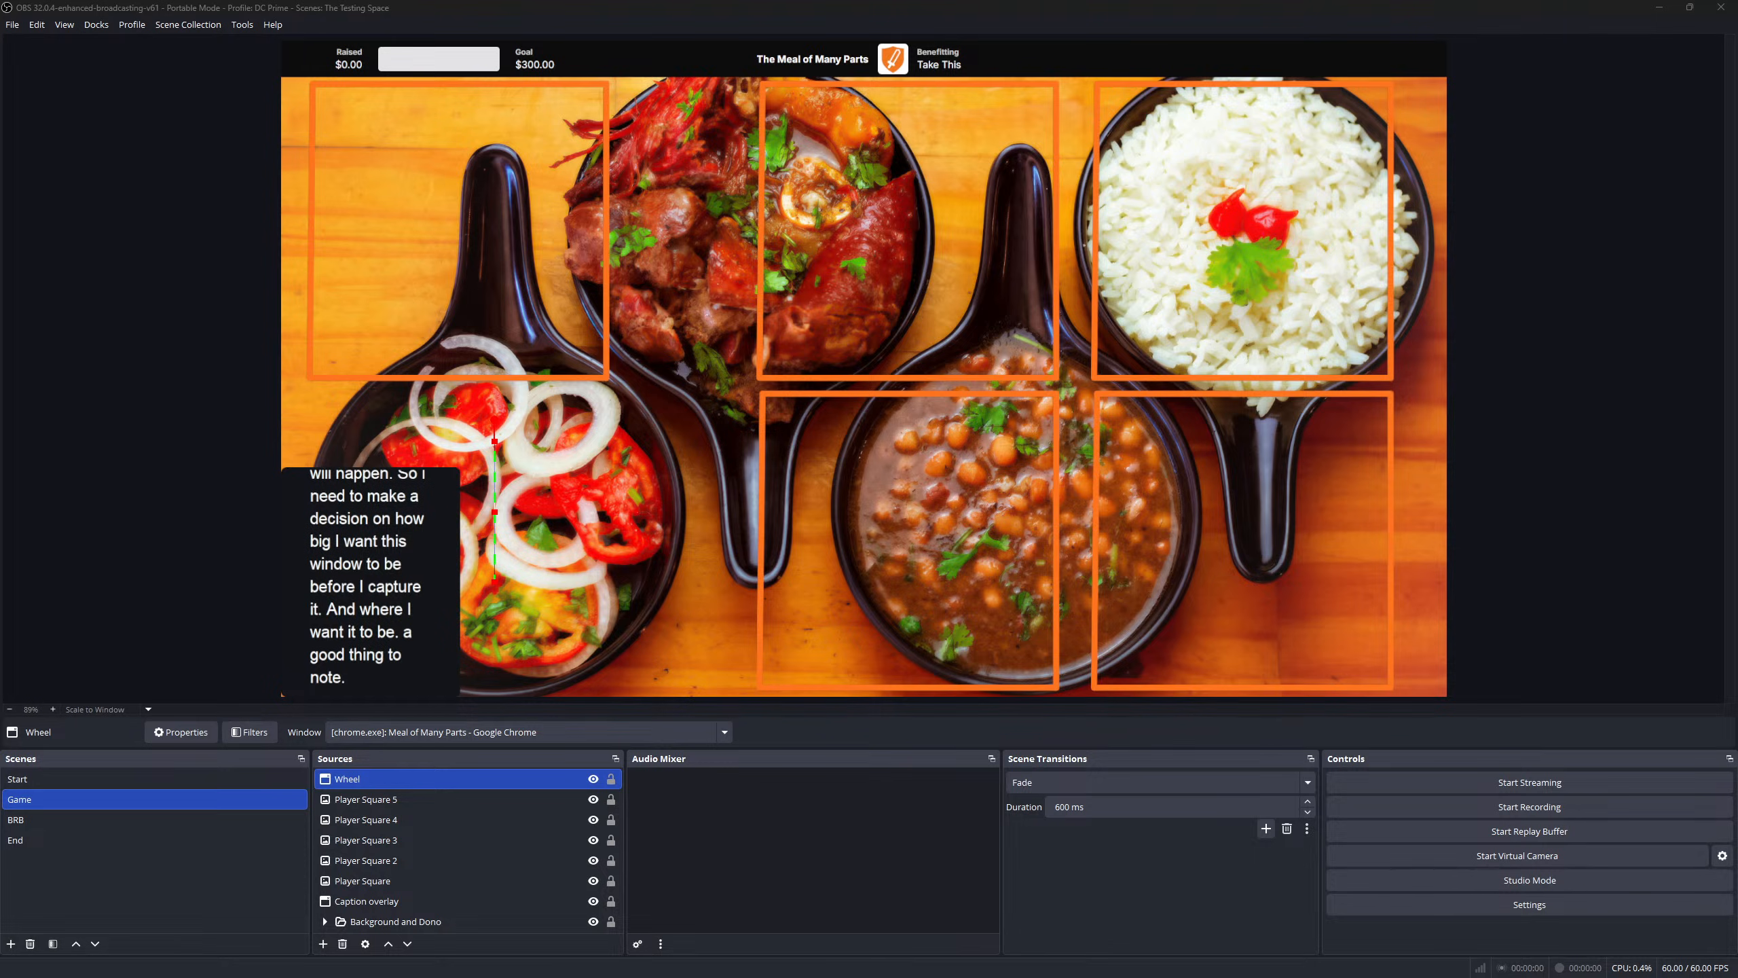
drag(494, 510, 652, 511)
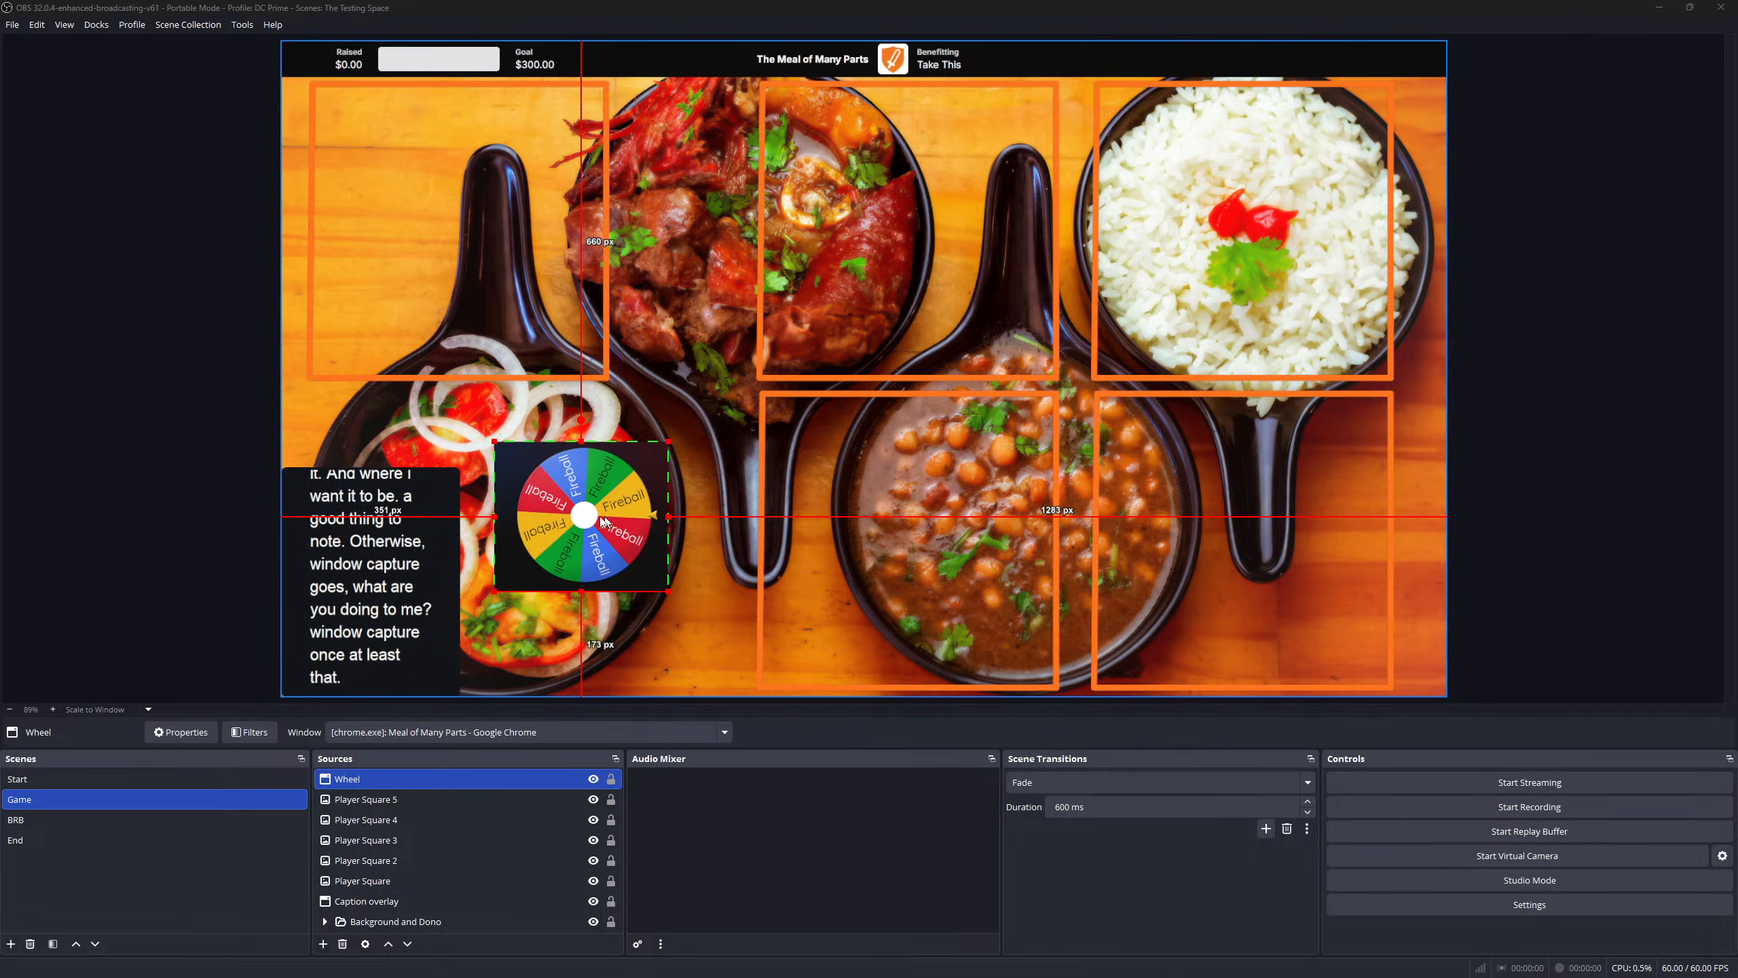
drag(587, 515, 598, 563)
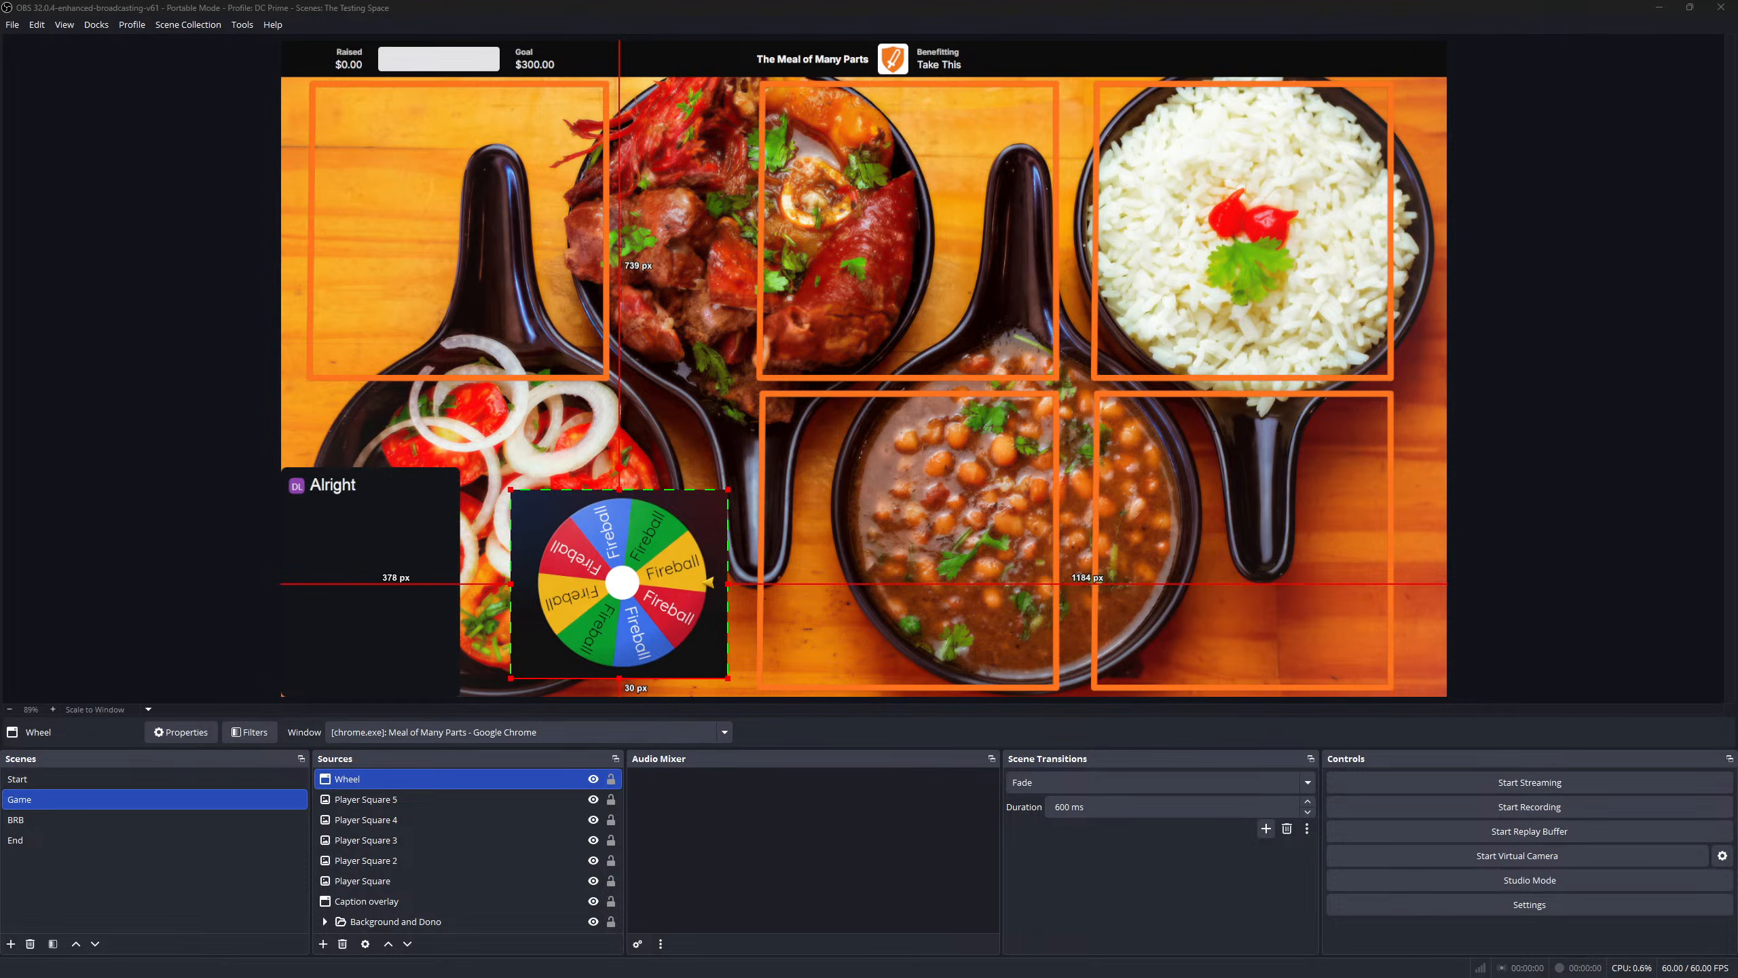
click(593, 779)
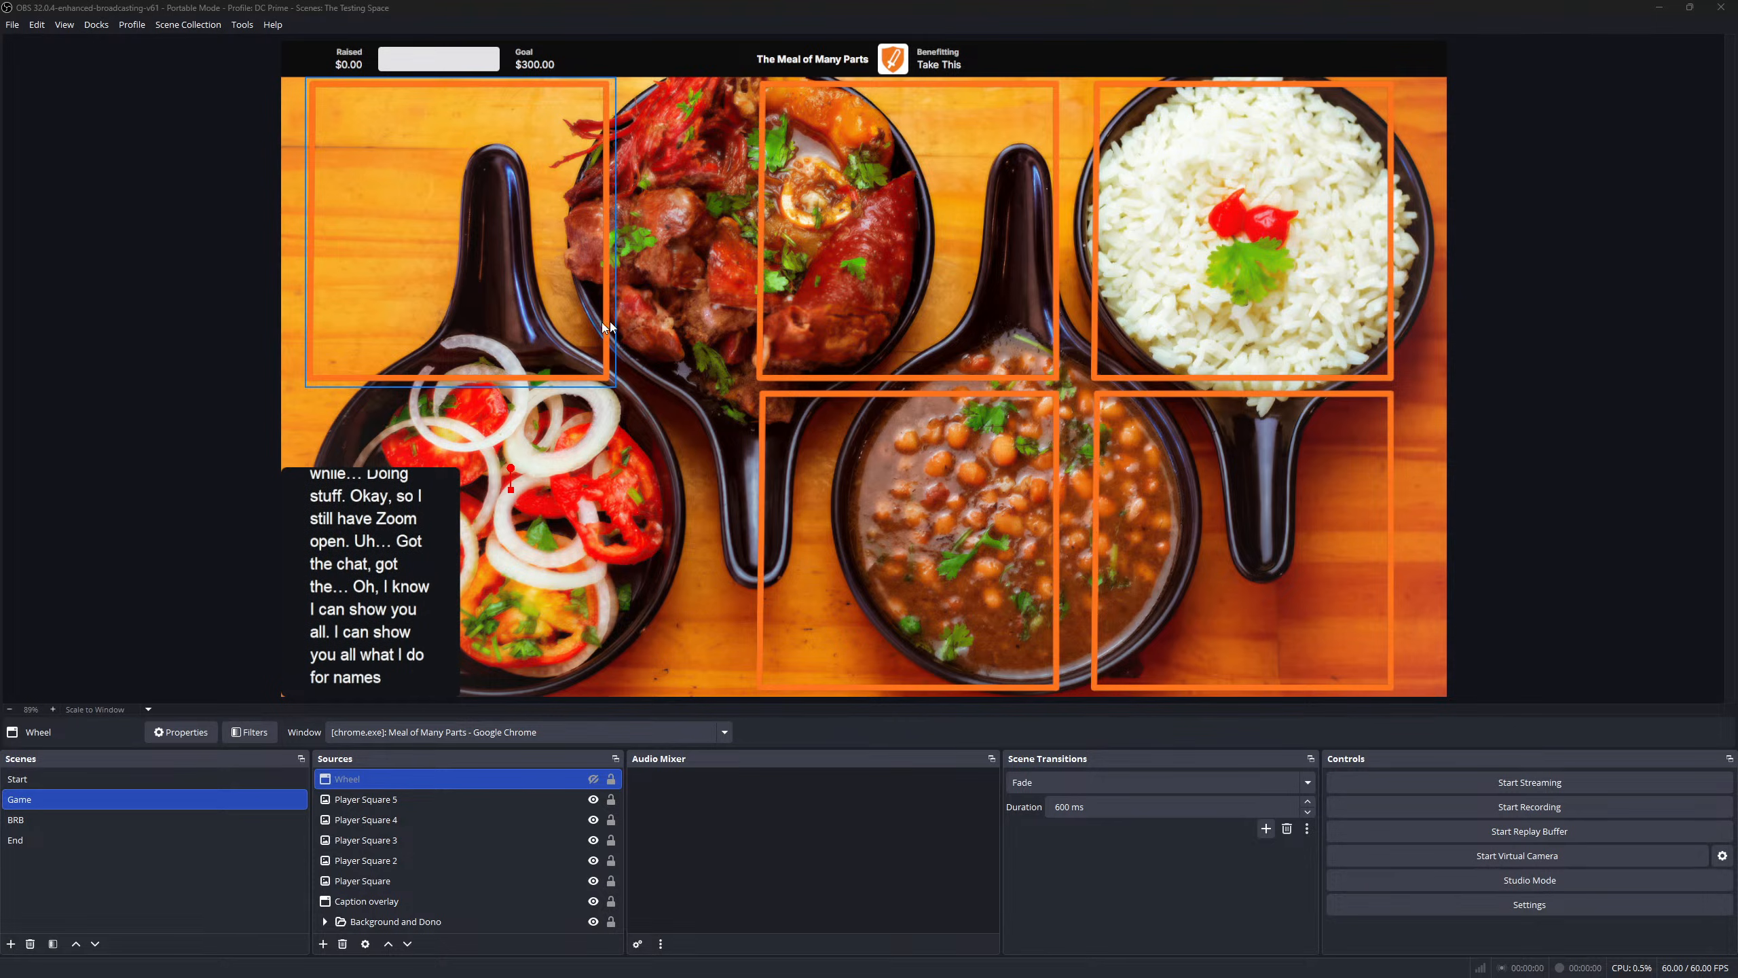
- With the Background and Dono group selected, add a Text (GDI+) source named 'DC Name Plate'
click(712, 280)
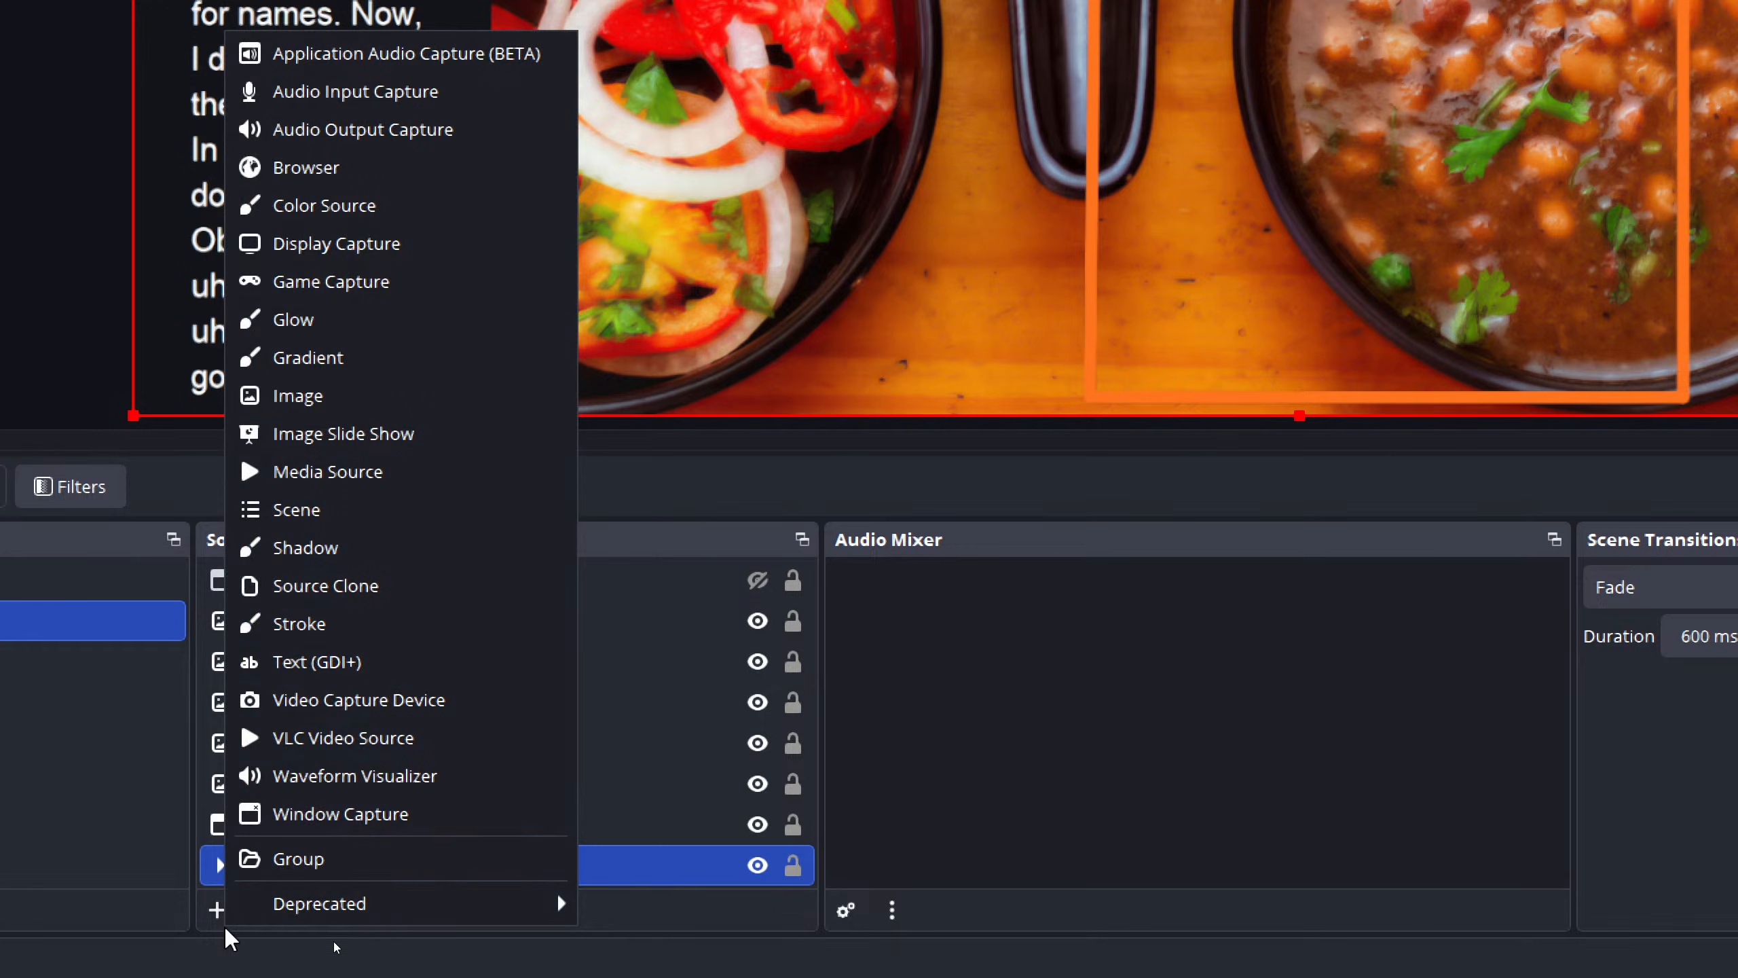
click(350, 663)
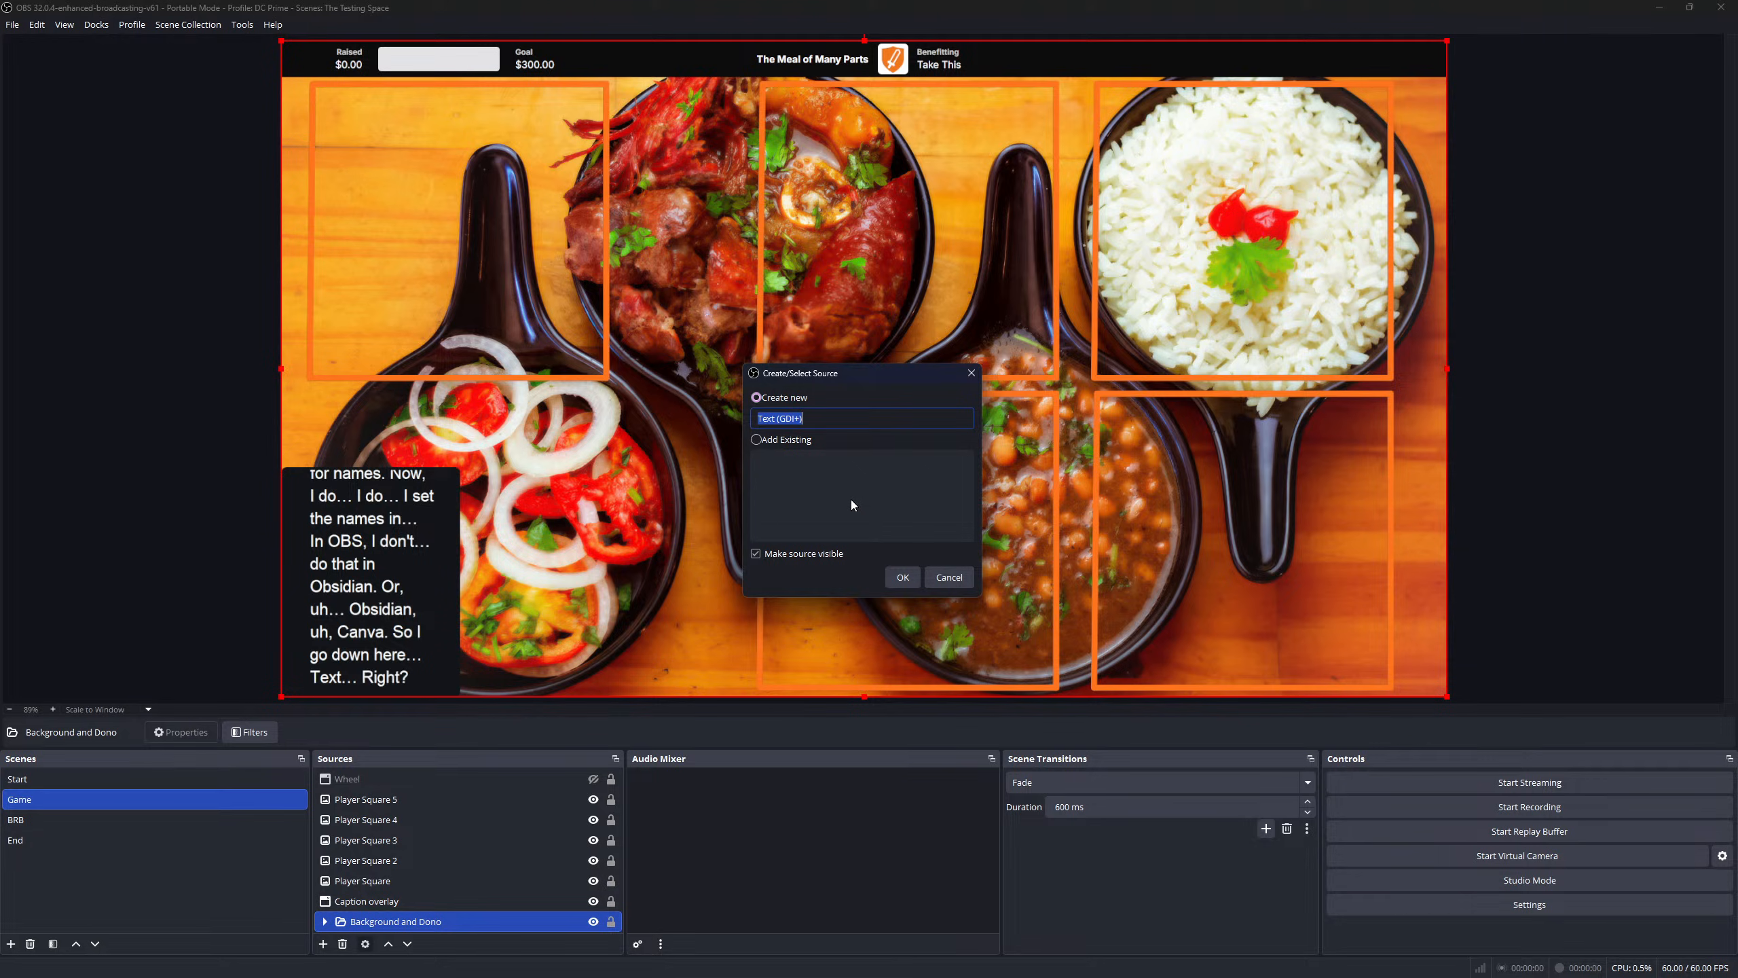
text(DC Na)
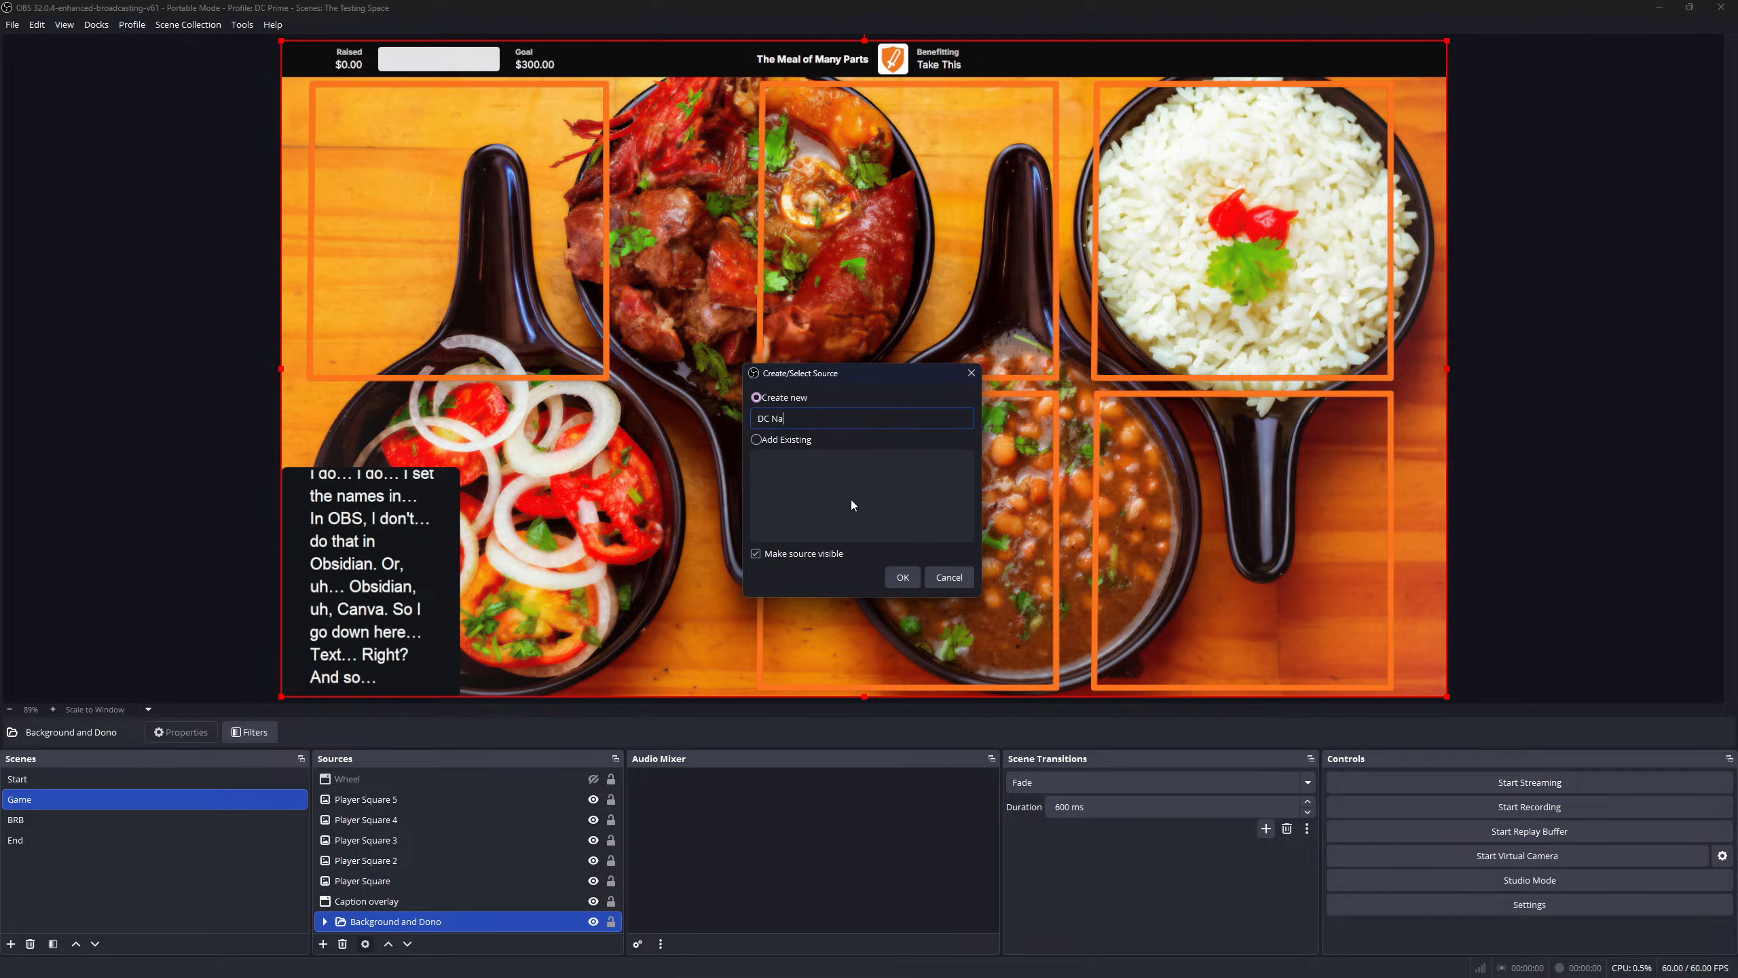
text(me Plate)
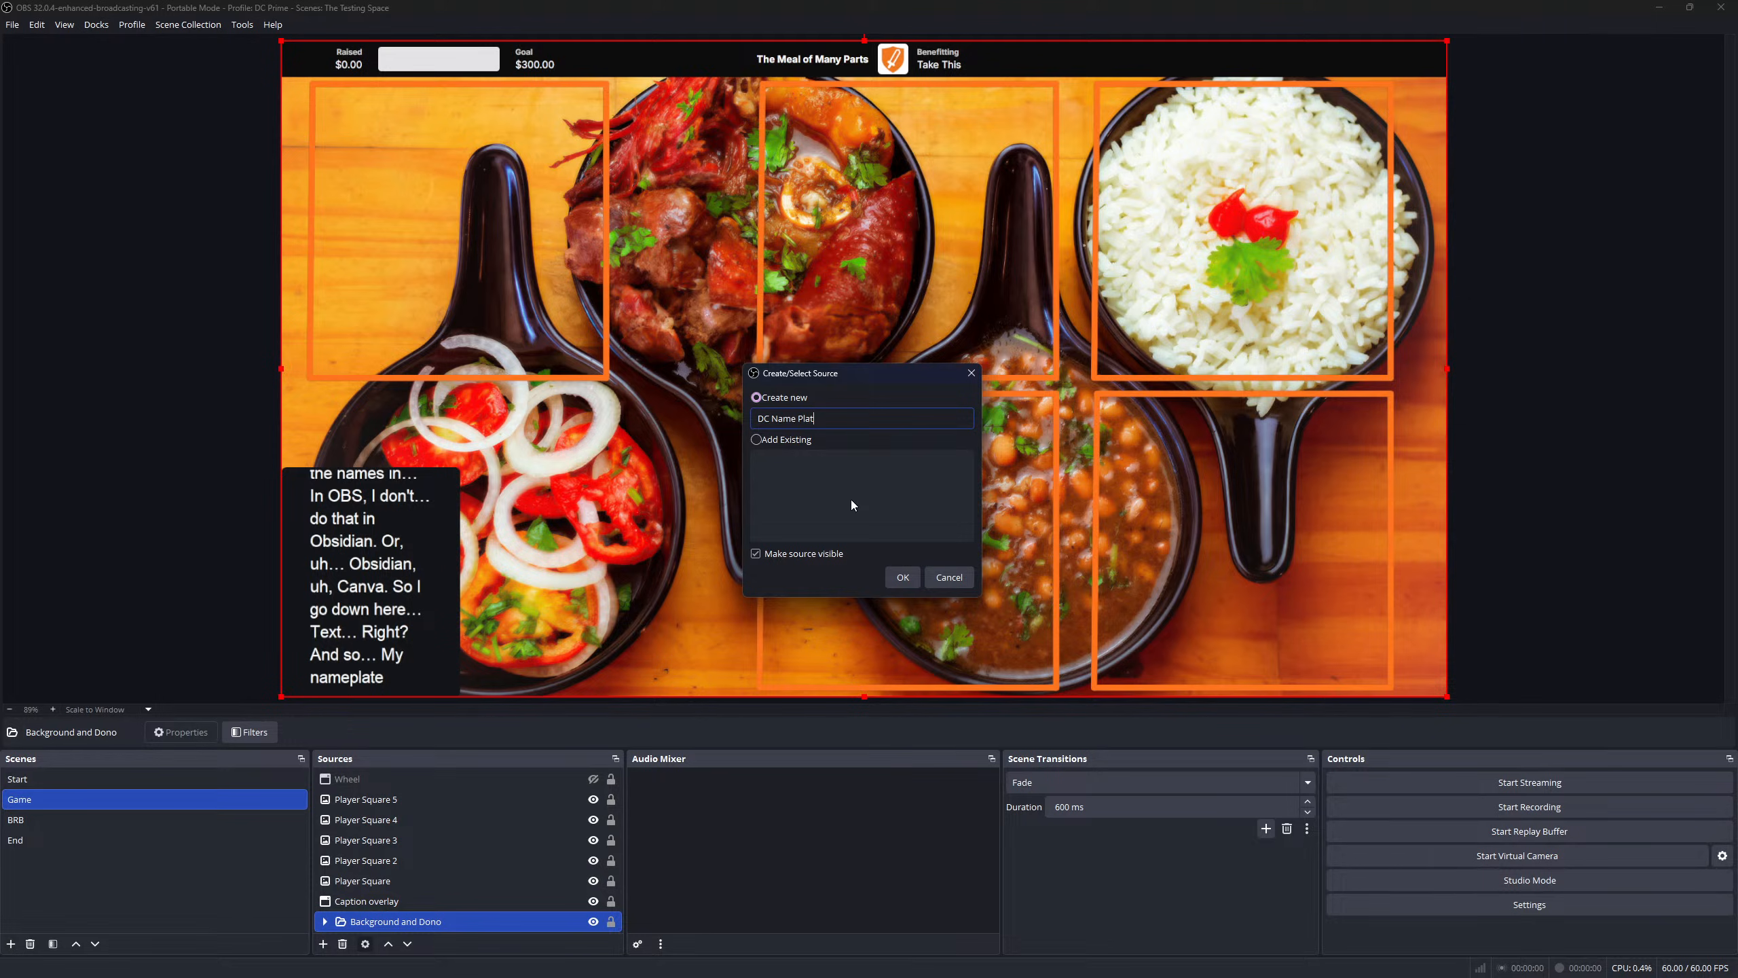
- Create the source with the text 'DC Lasair' and browse the font list
click(901, 577)
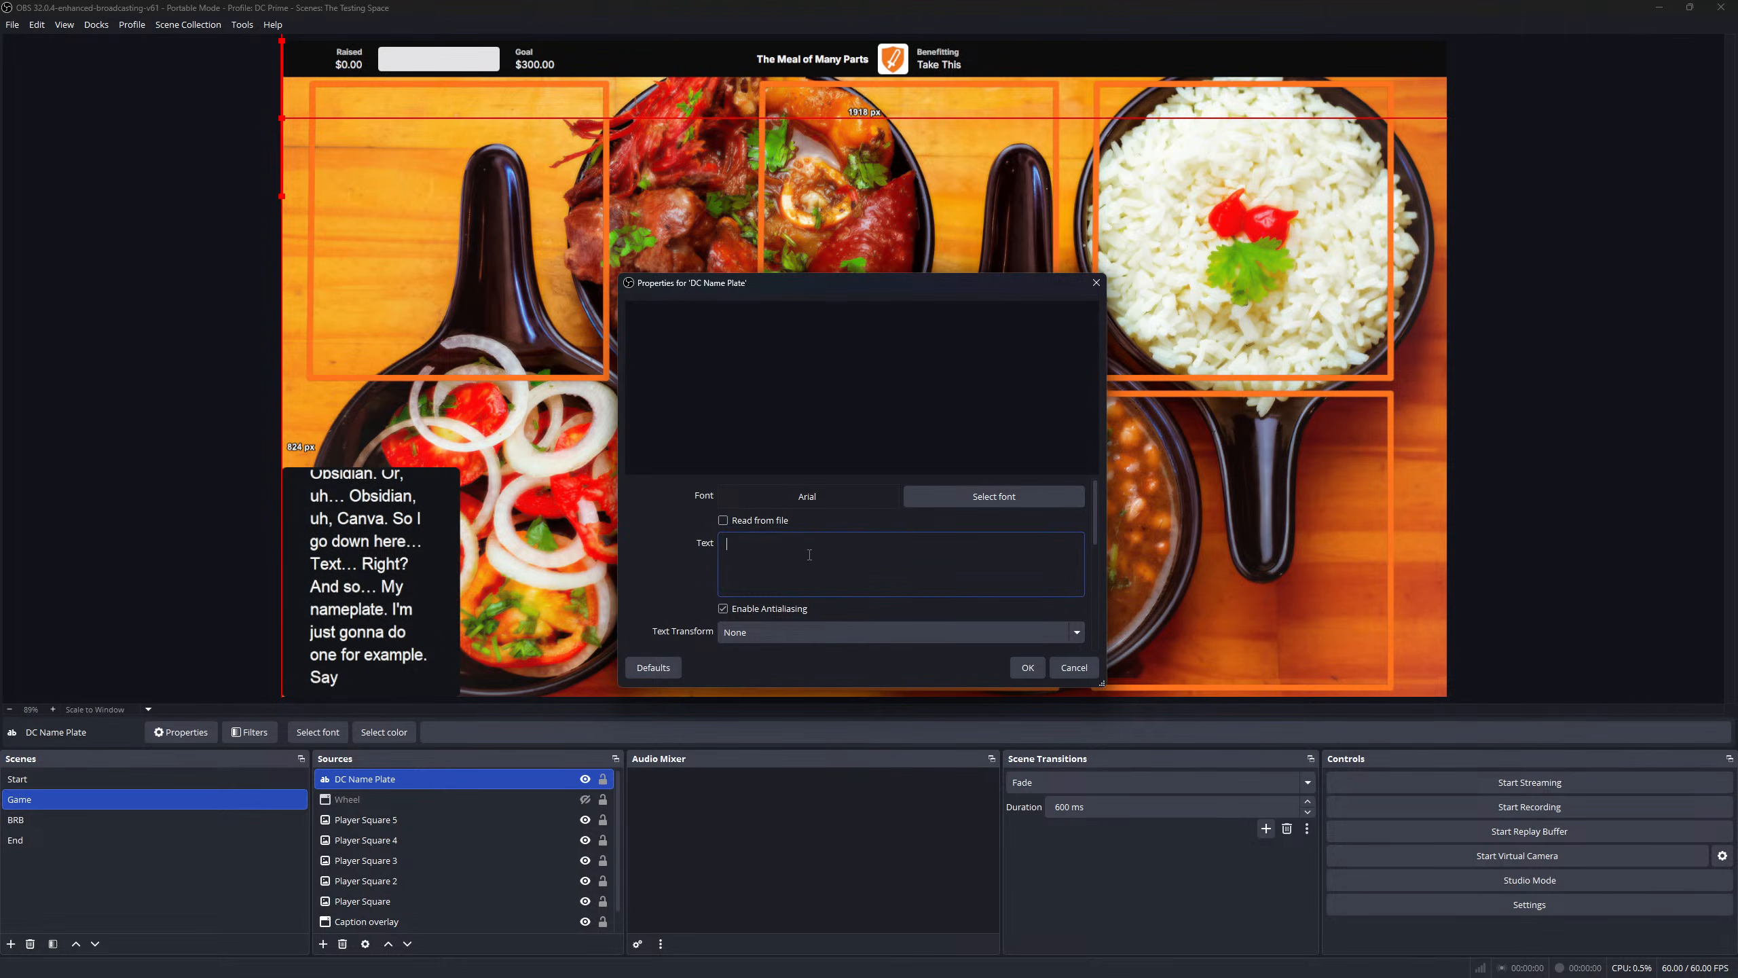
text(DC)
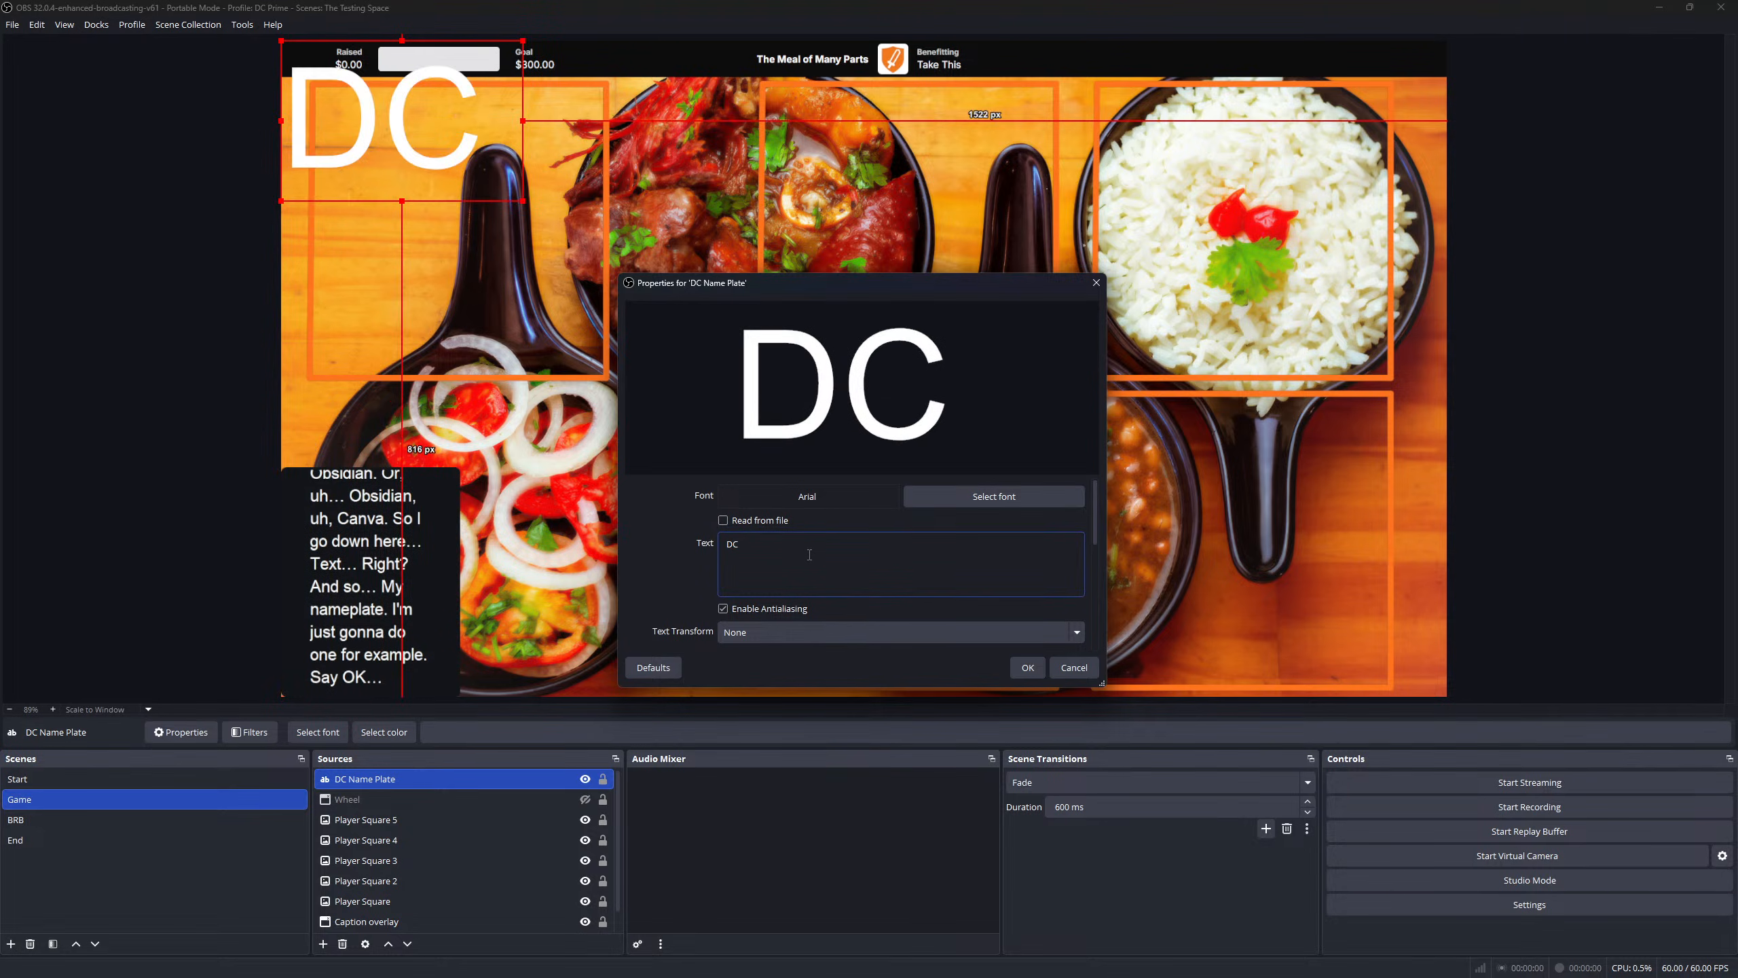
text( Lasair)
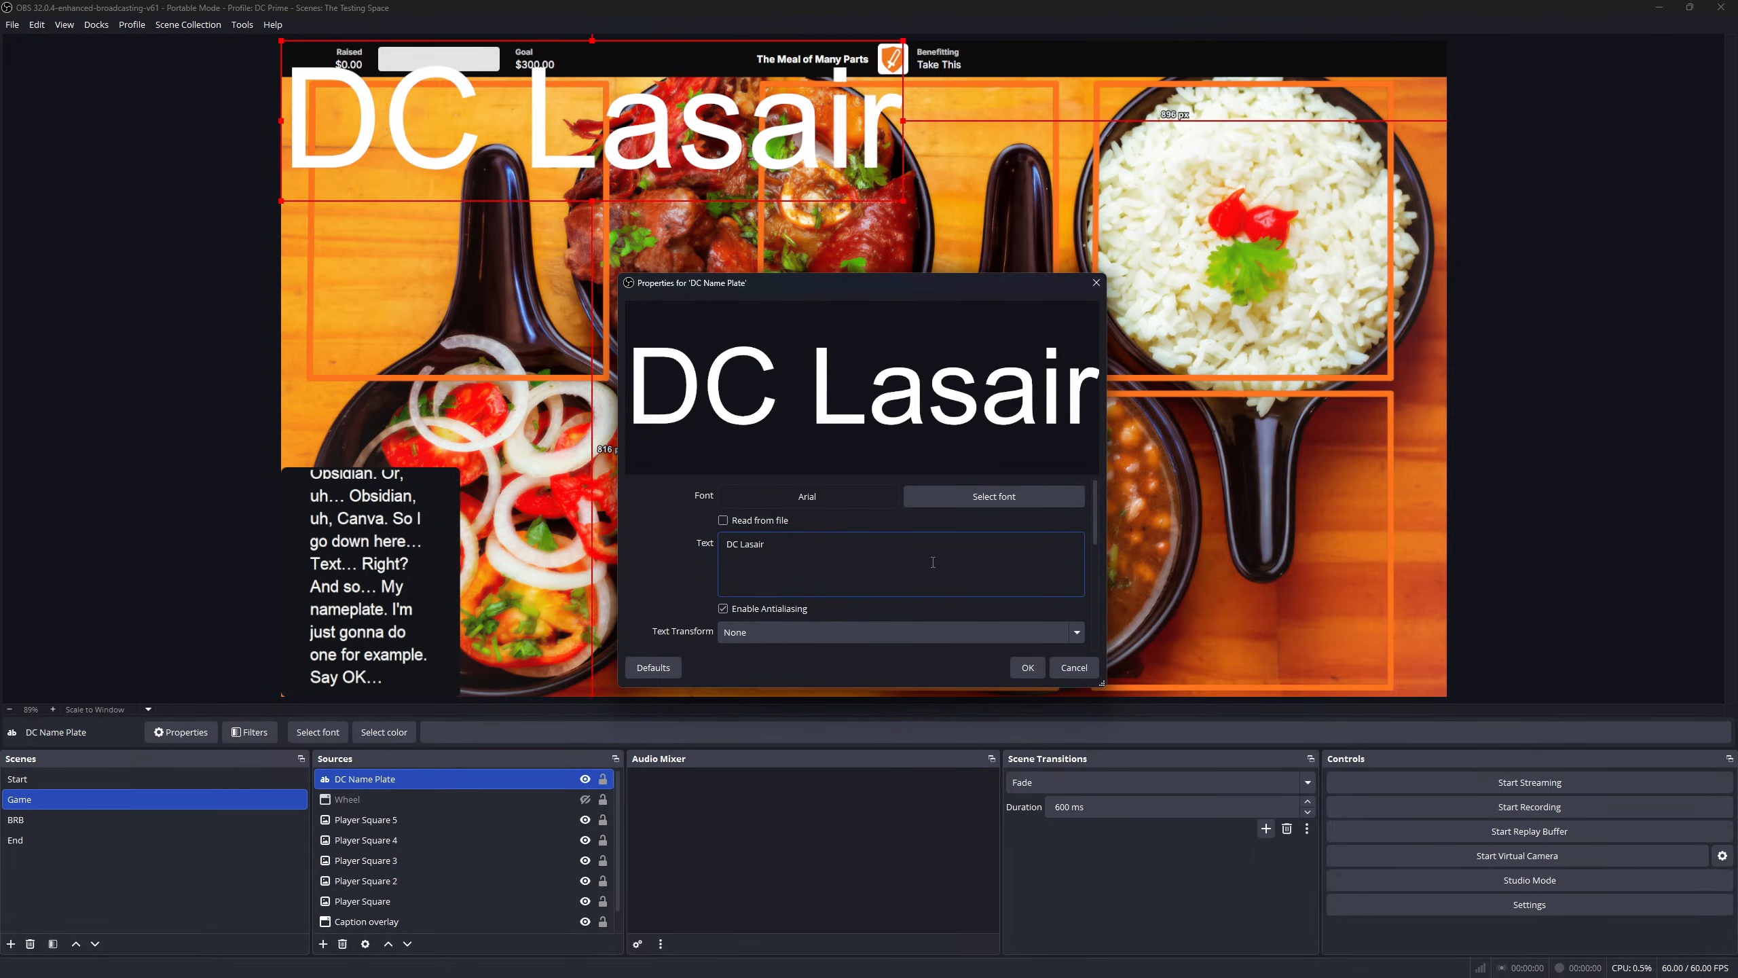
click(980, 497)
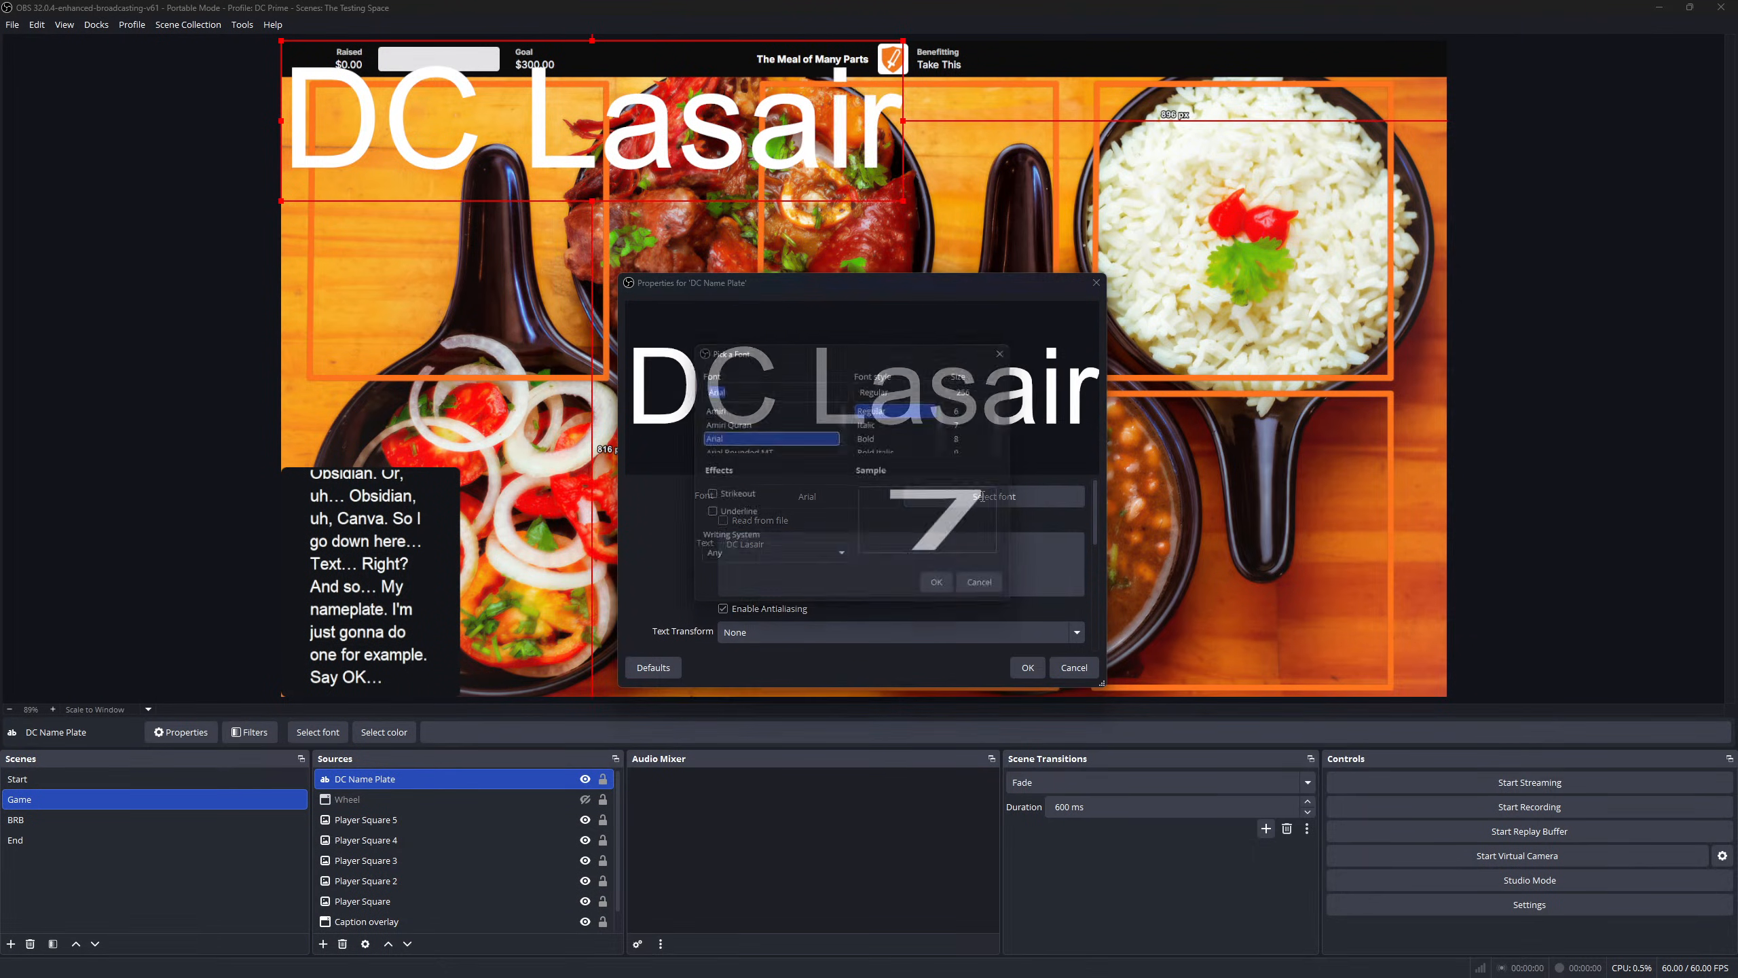
scroll(758, 440, down, 6)
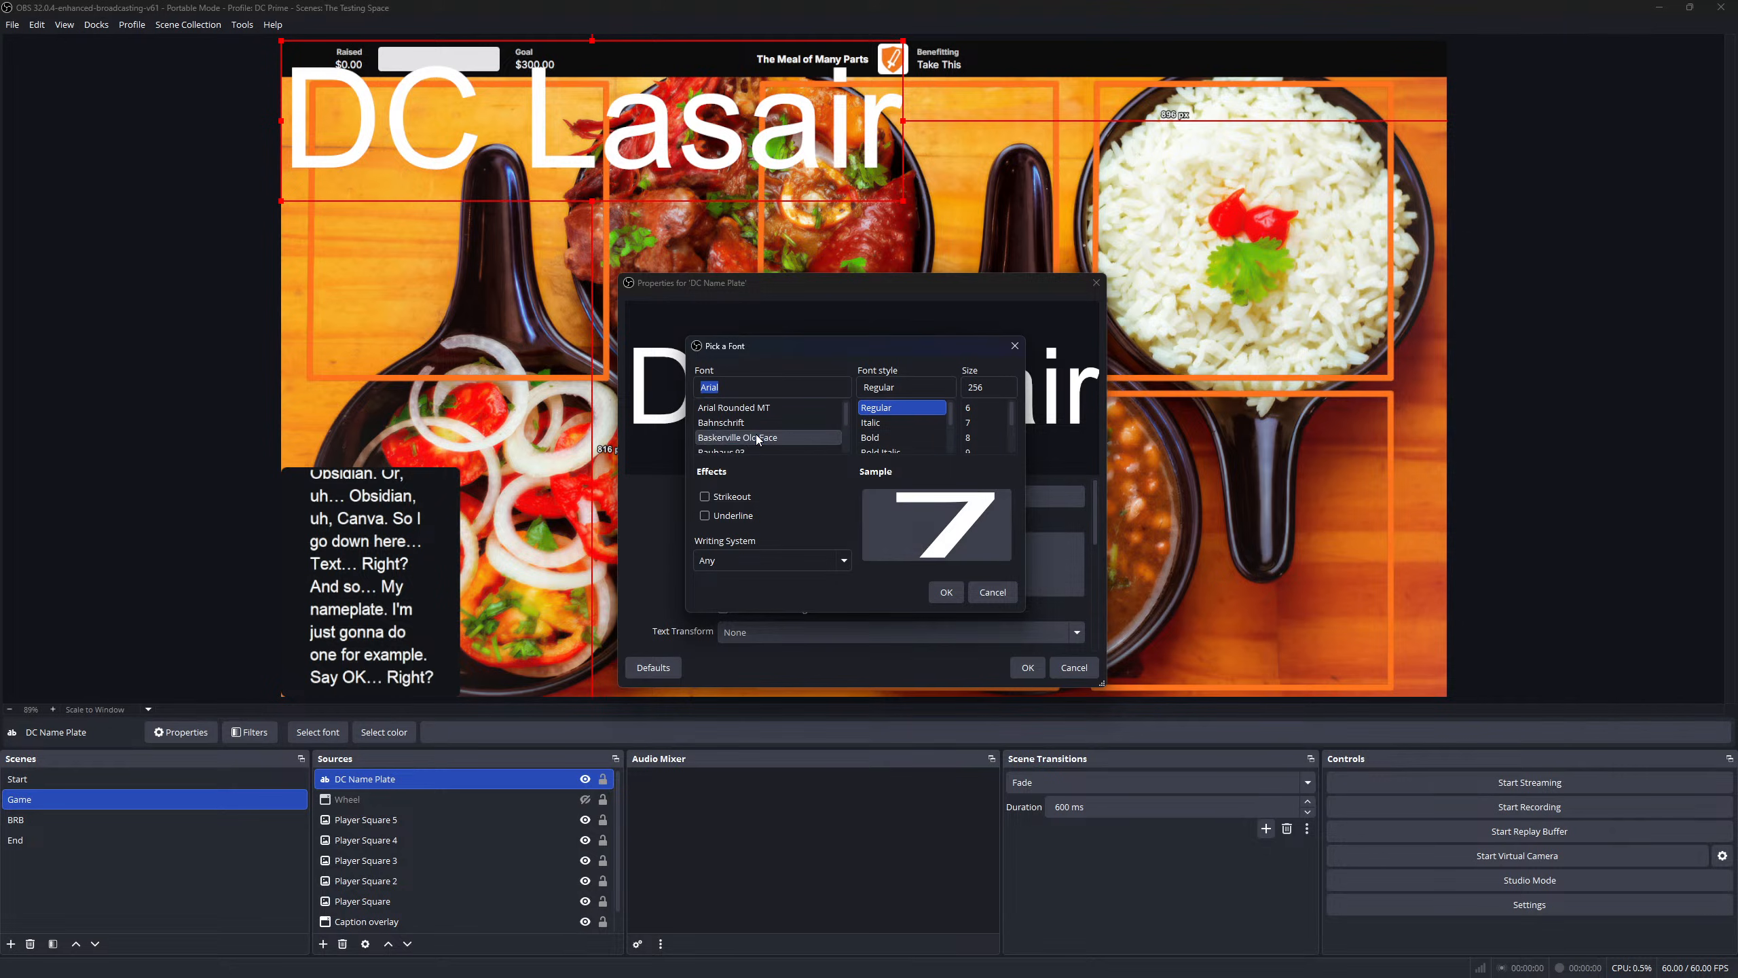
scroll(759, 439, down, 1)
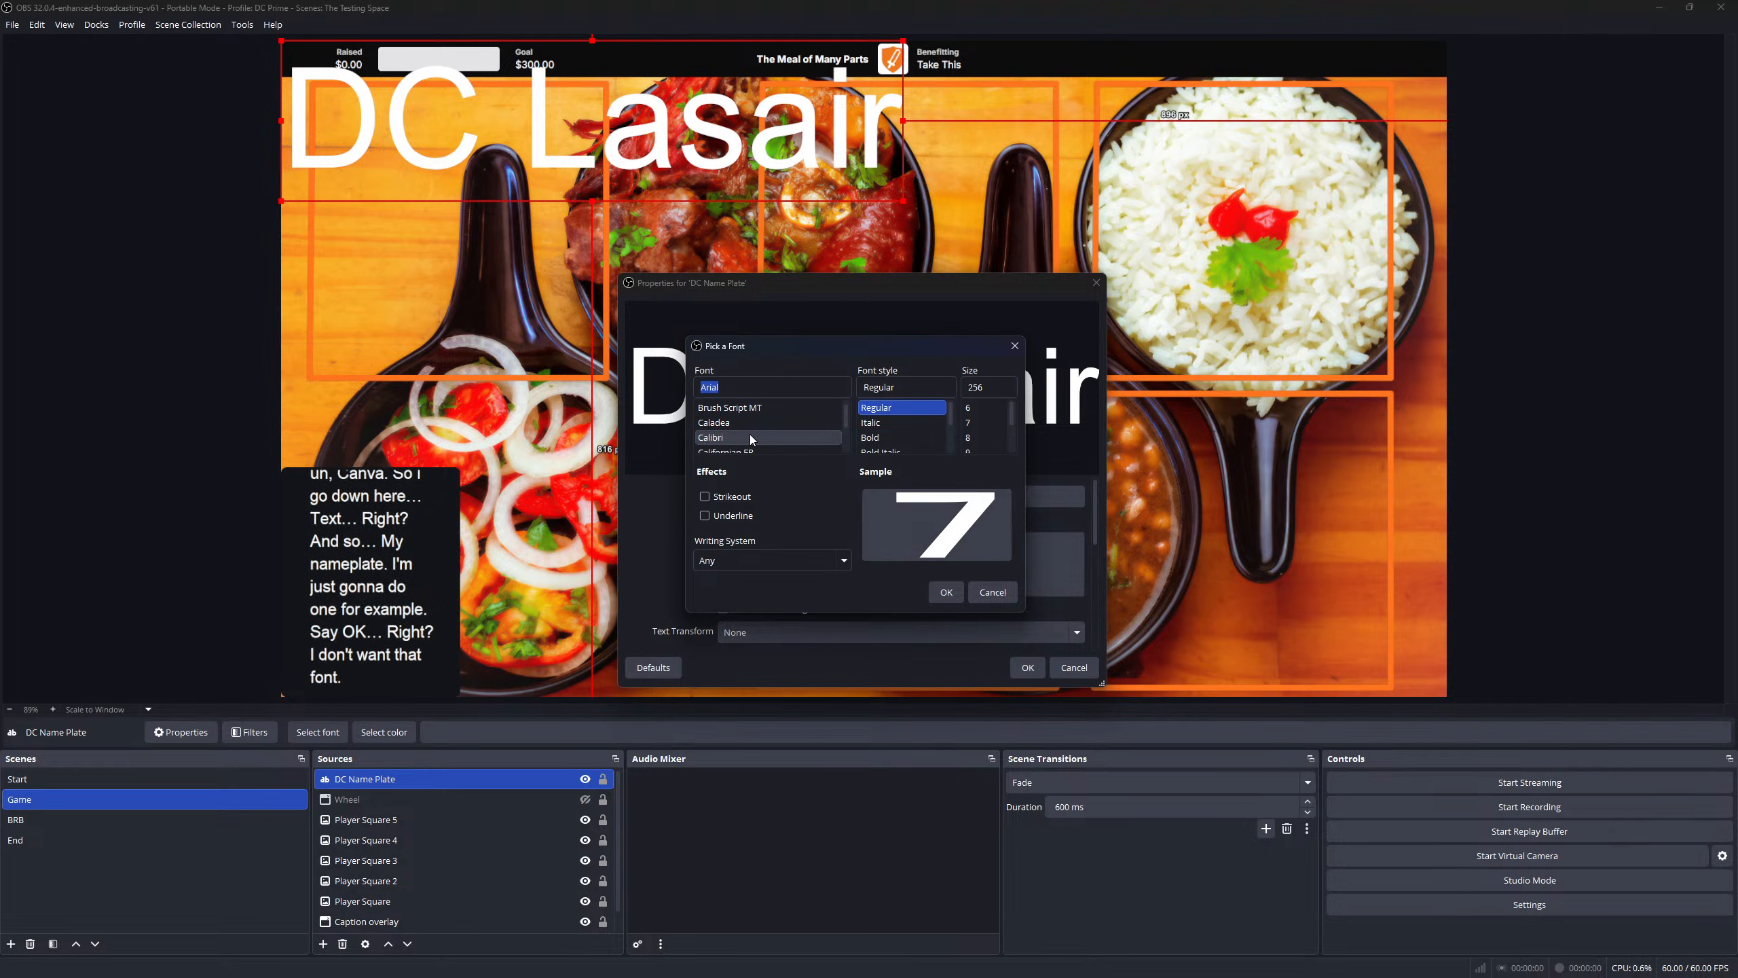
scroll(748, 437, down, 4)
scroll(747, 439, down, 6)
scroll(746, 439, down, 6)
scroll(747, 439, down, 5)
scroll(746, 438, down, 1)
scroll(747, 438, down, 5)
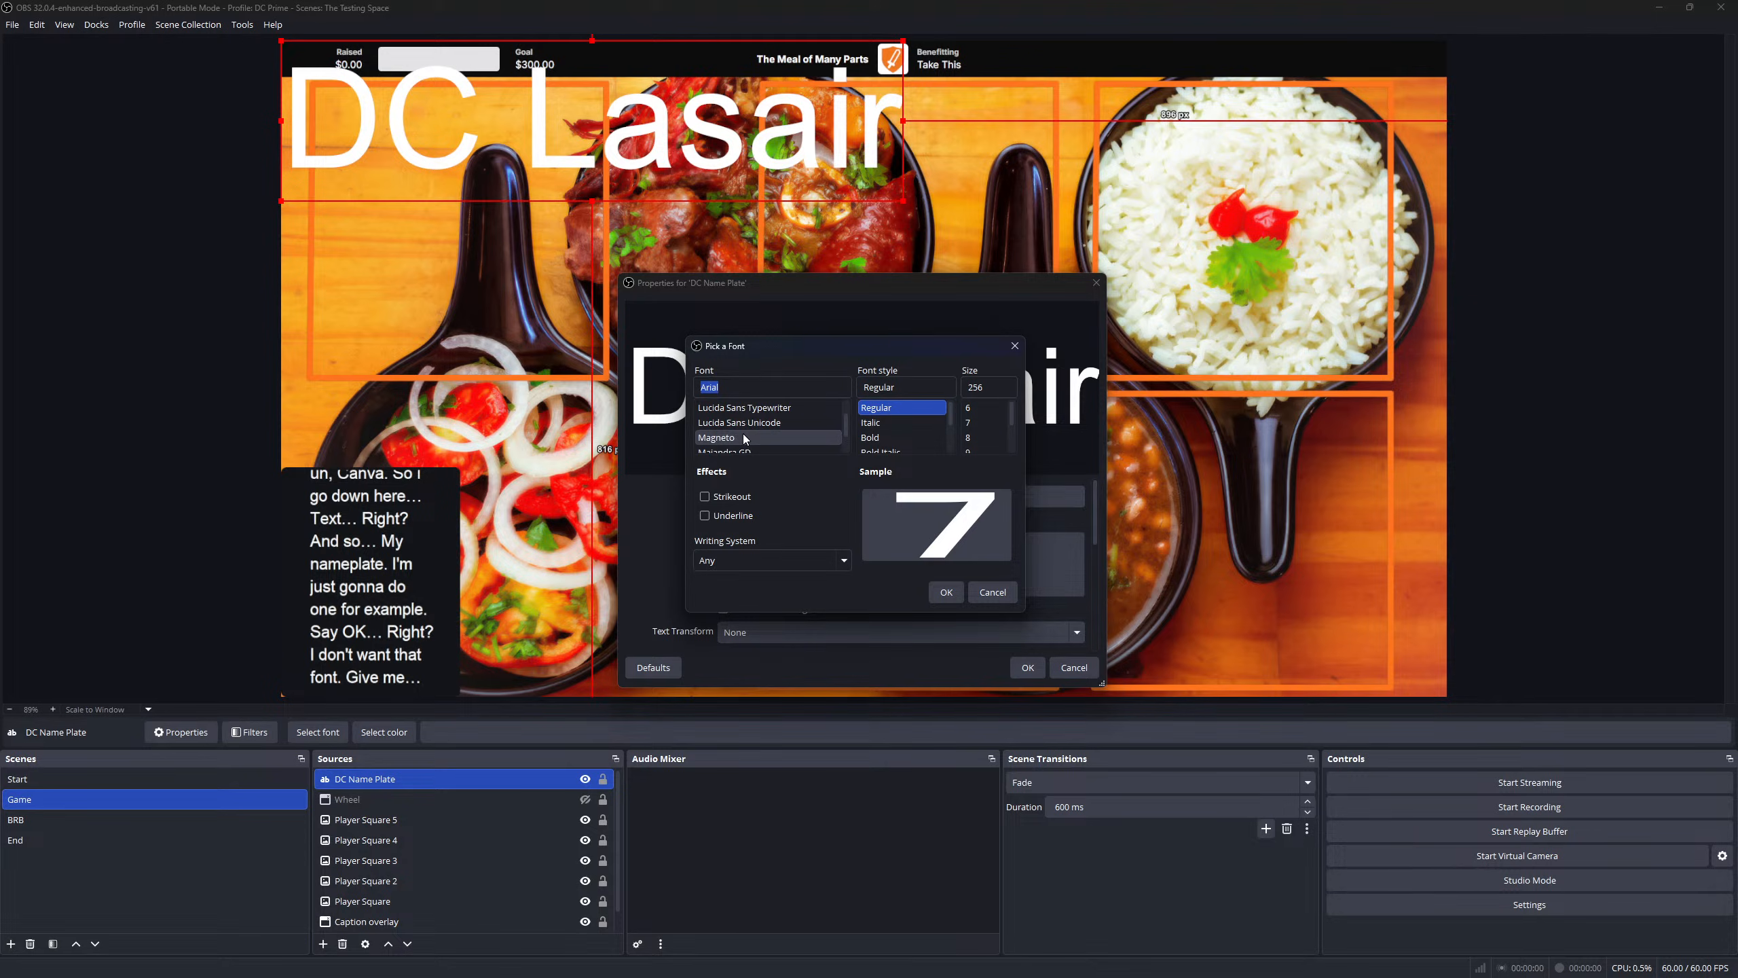
scroll(747, 438, down, 1)
scroll(742, 438, down, 5)
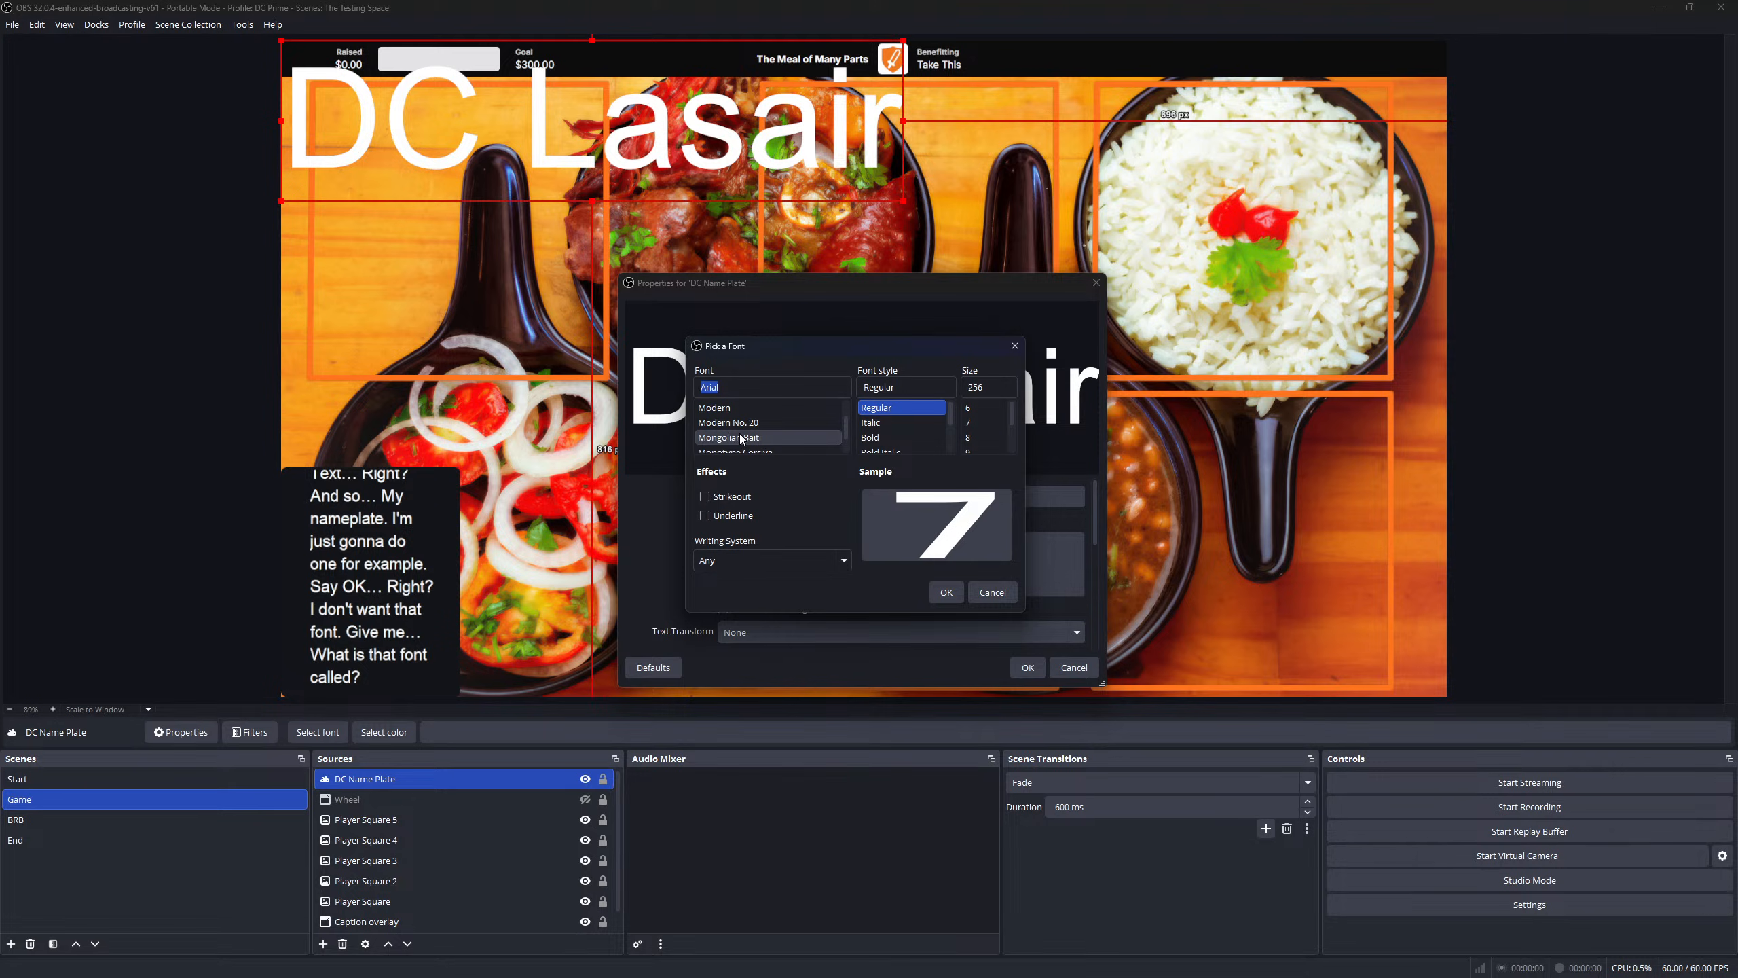
scroll(741, 438, up, 20)
scroll(740, 438, down, 8)
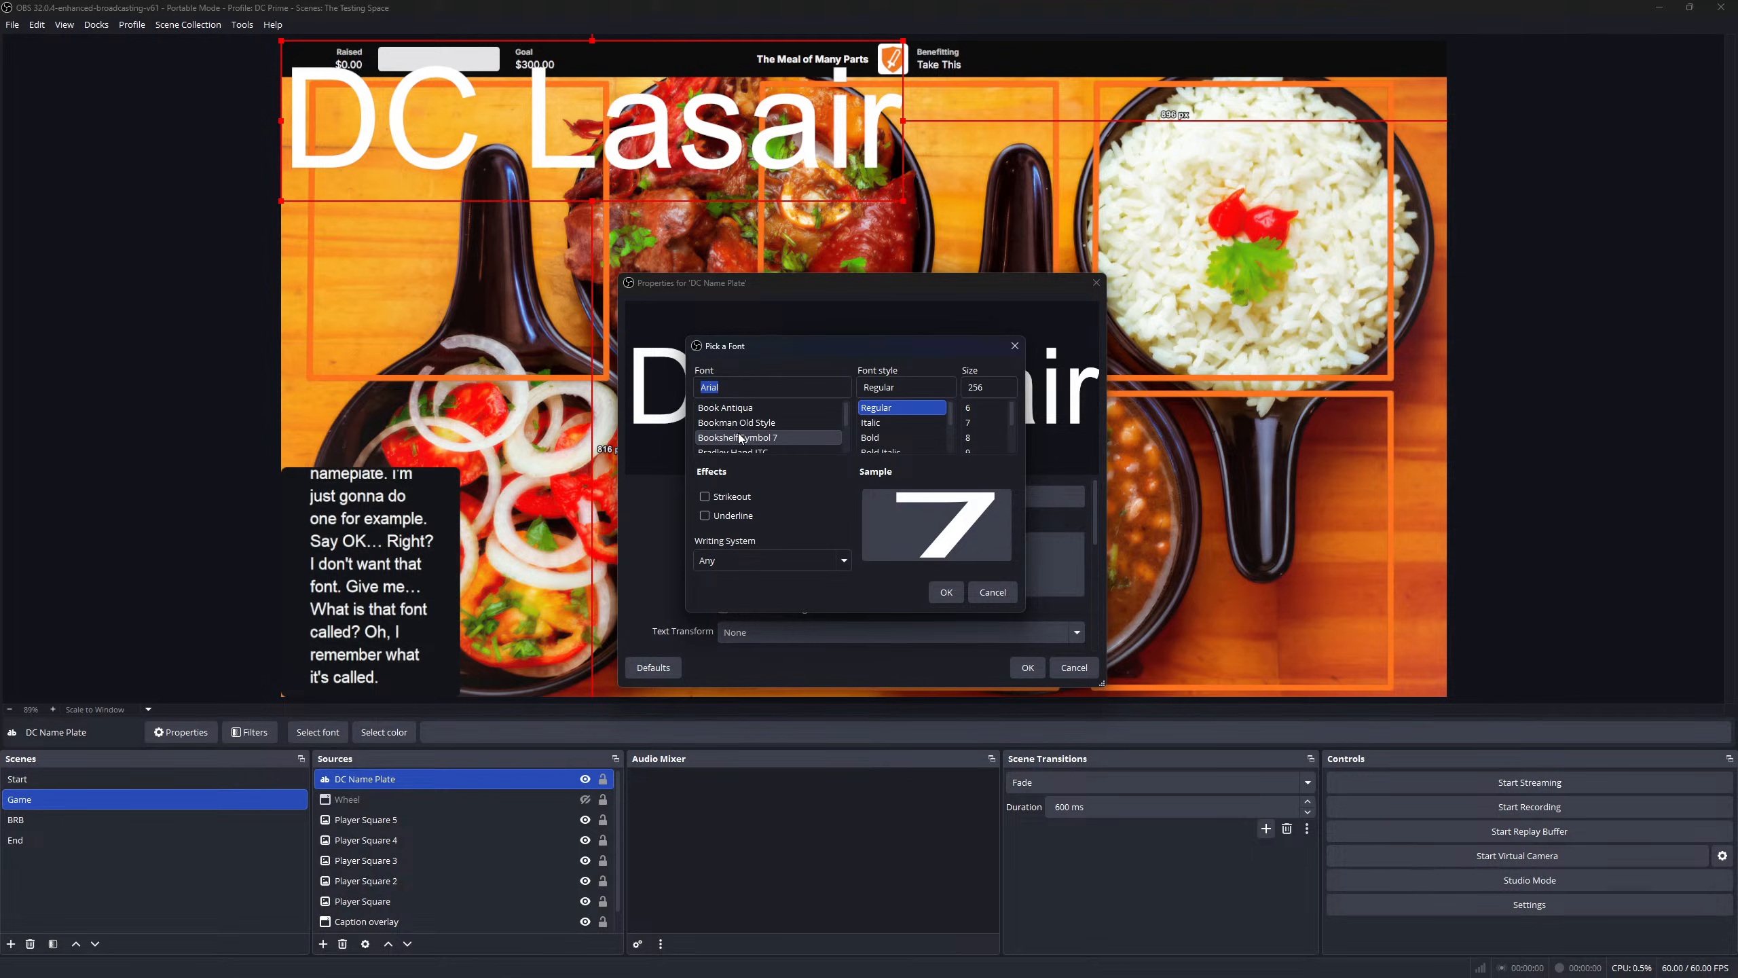
scroll(740, 438, down, 4)
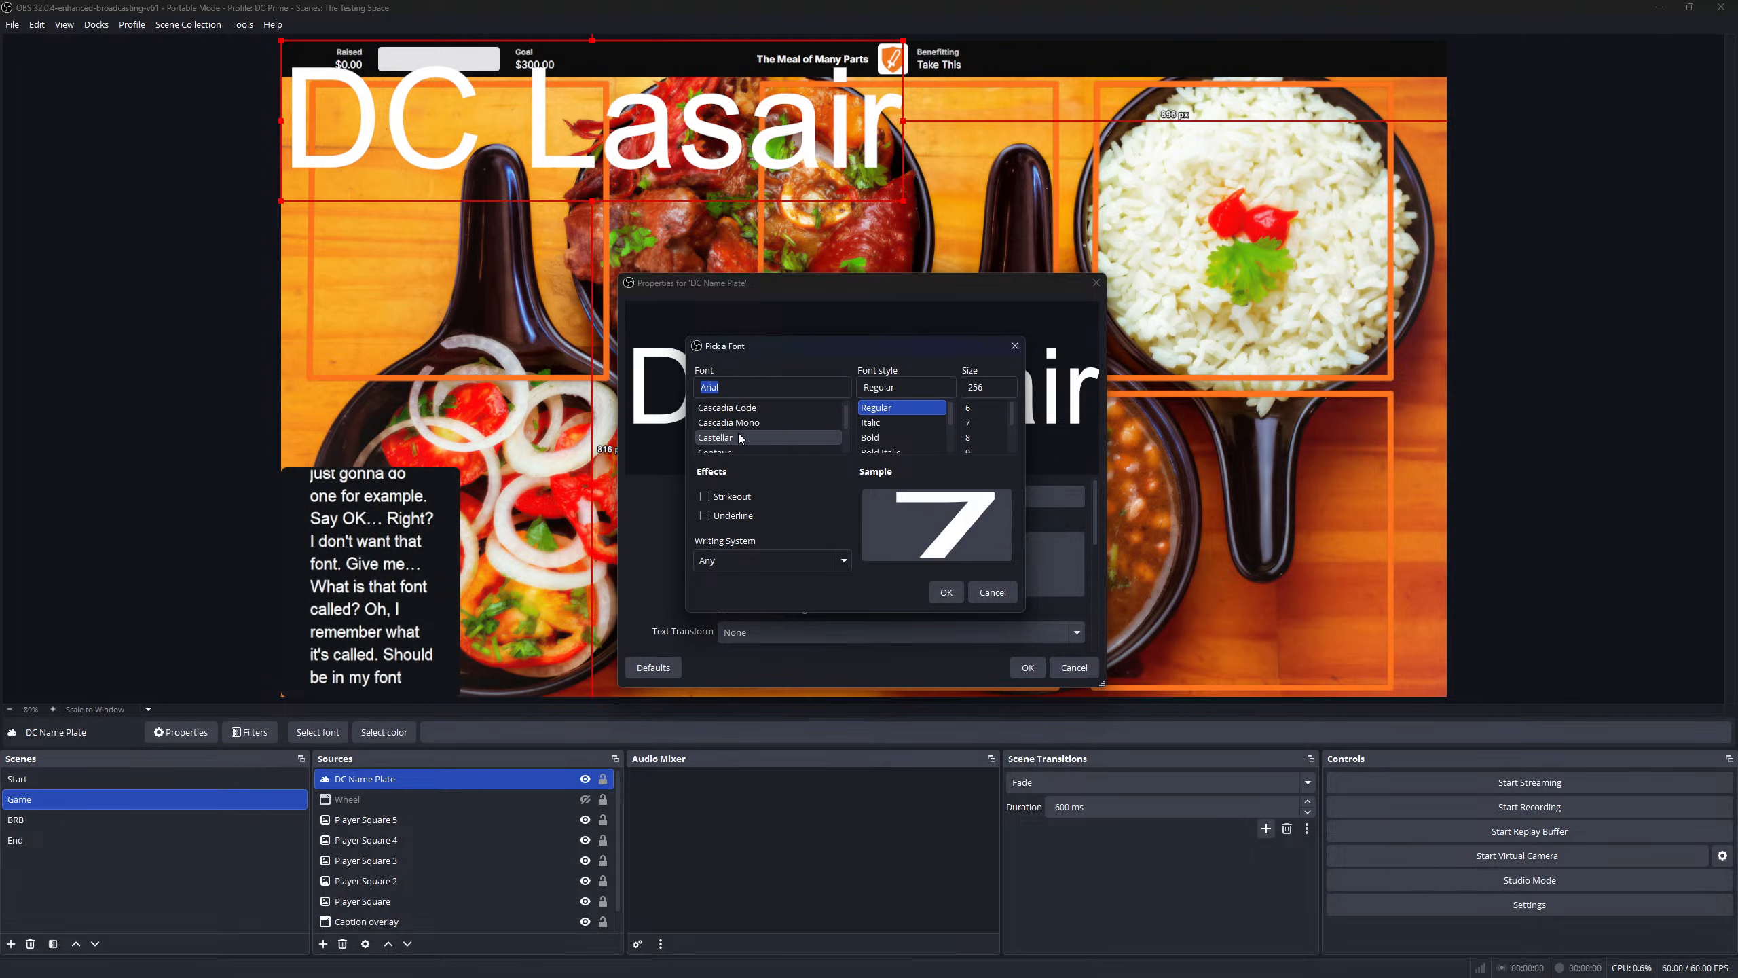
scroll(740, 438, down, 5)
scroll(740, 438, down, 6)
scroll(740, 438, down, 2)
scroll(737, 439, down, 4)
scroll(738, 439, down, 8)
scroll(737, 439, down, 8)
scroll(737, 439, down, 8)
scroll(738, 439, down, 8)
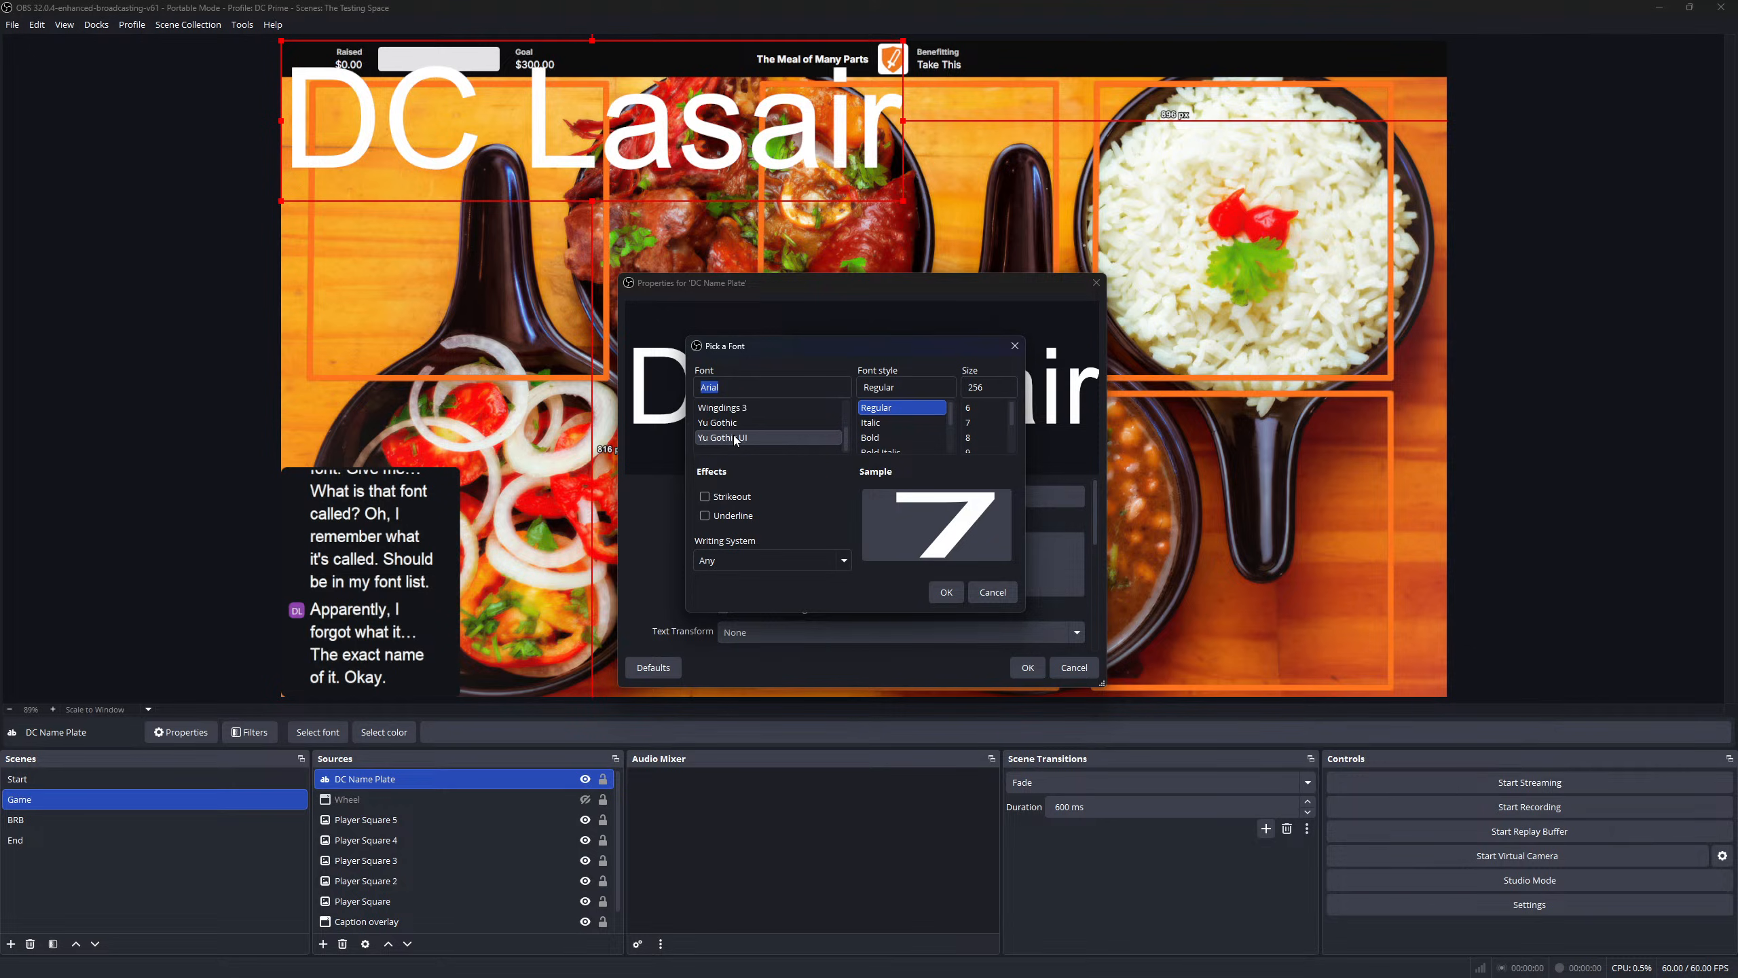
scroll(730, 440, up, 20)
- Keep the Arial font and leave Text Transform set to None
click(1001, 591)
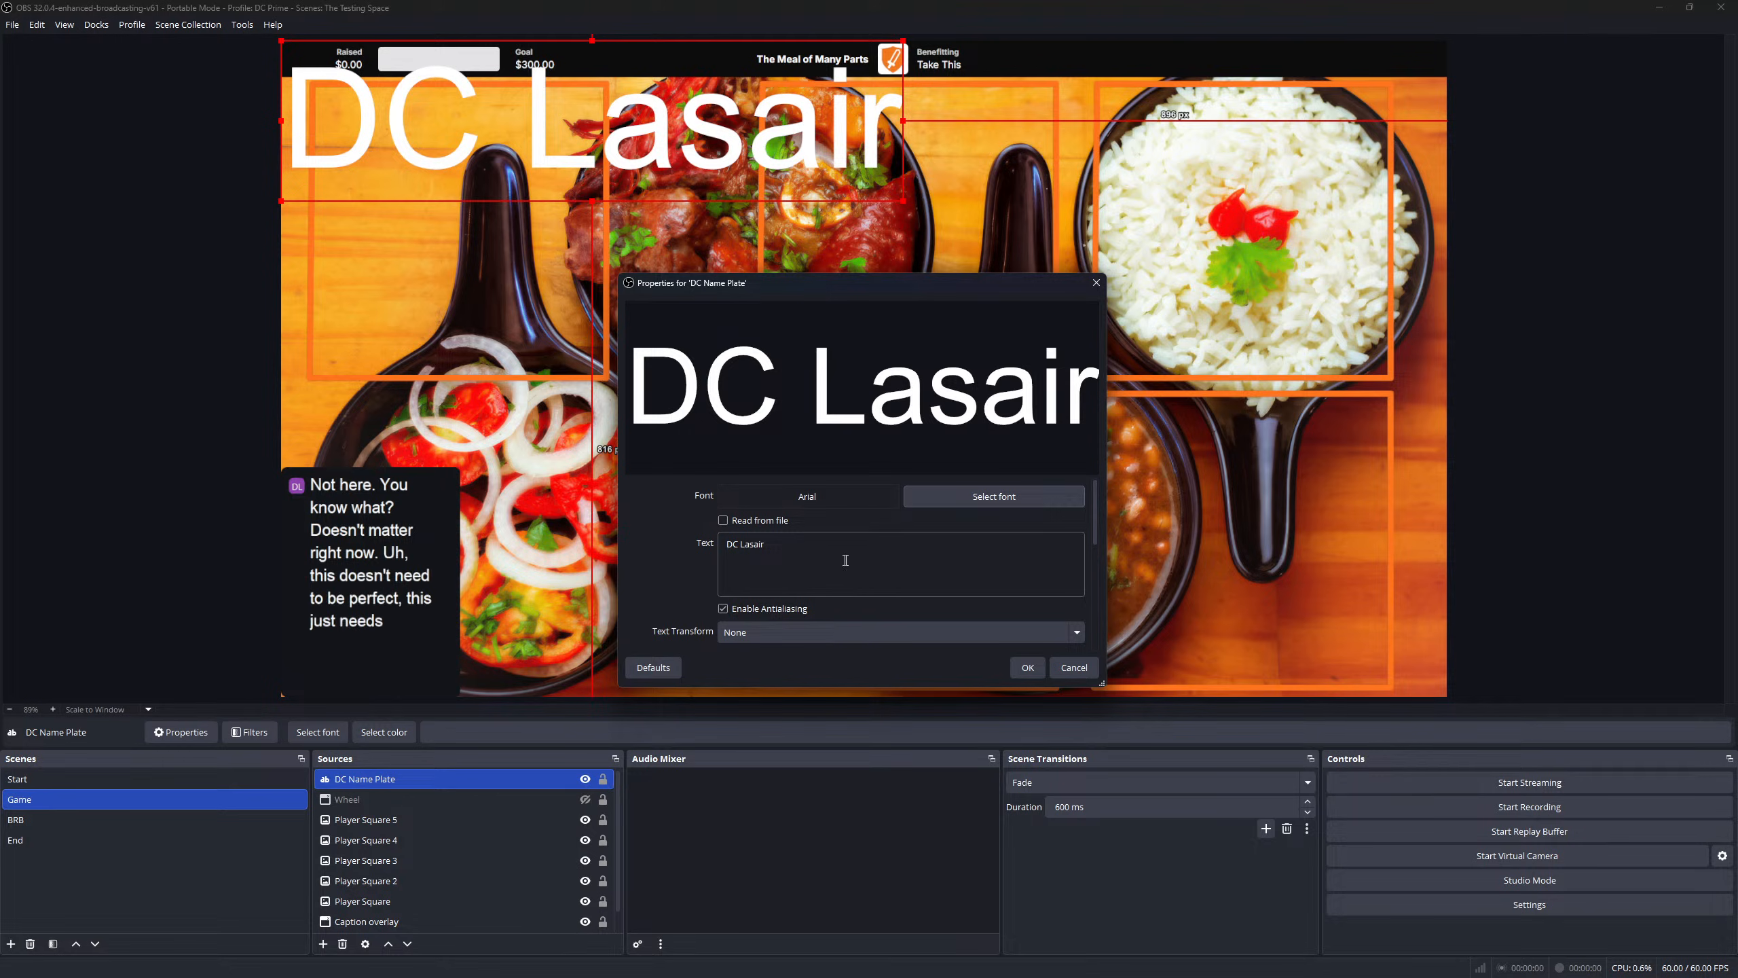
click(786, 638)
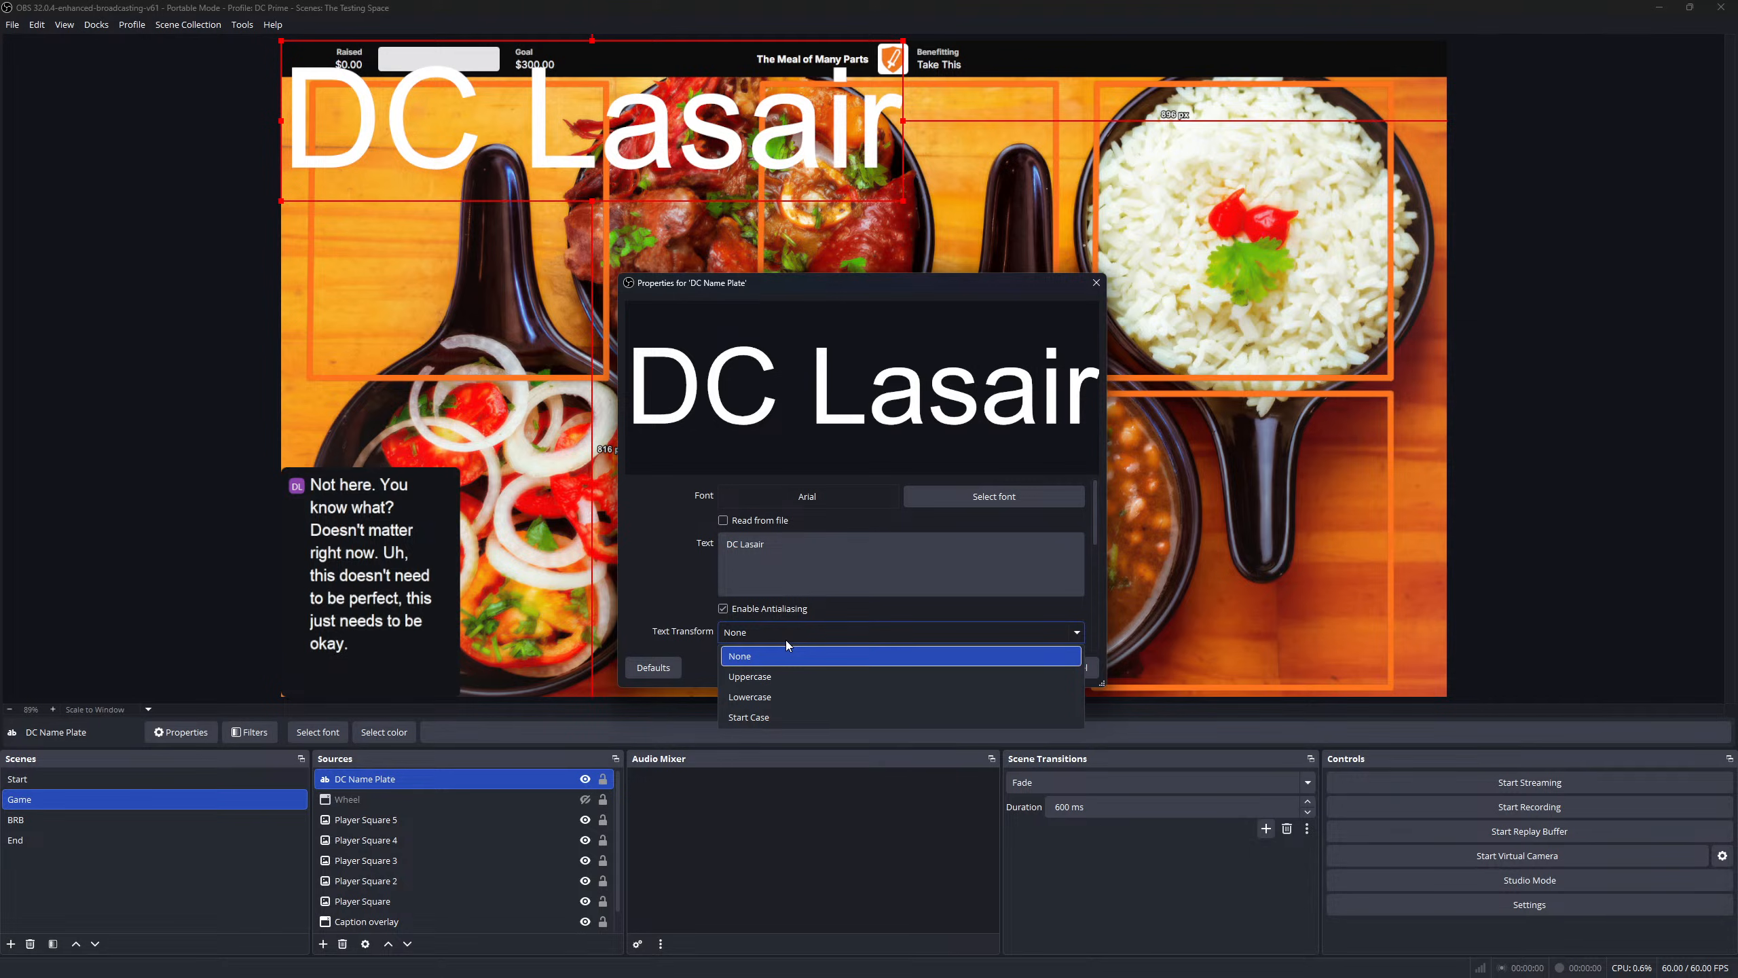
click(785, 640)
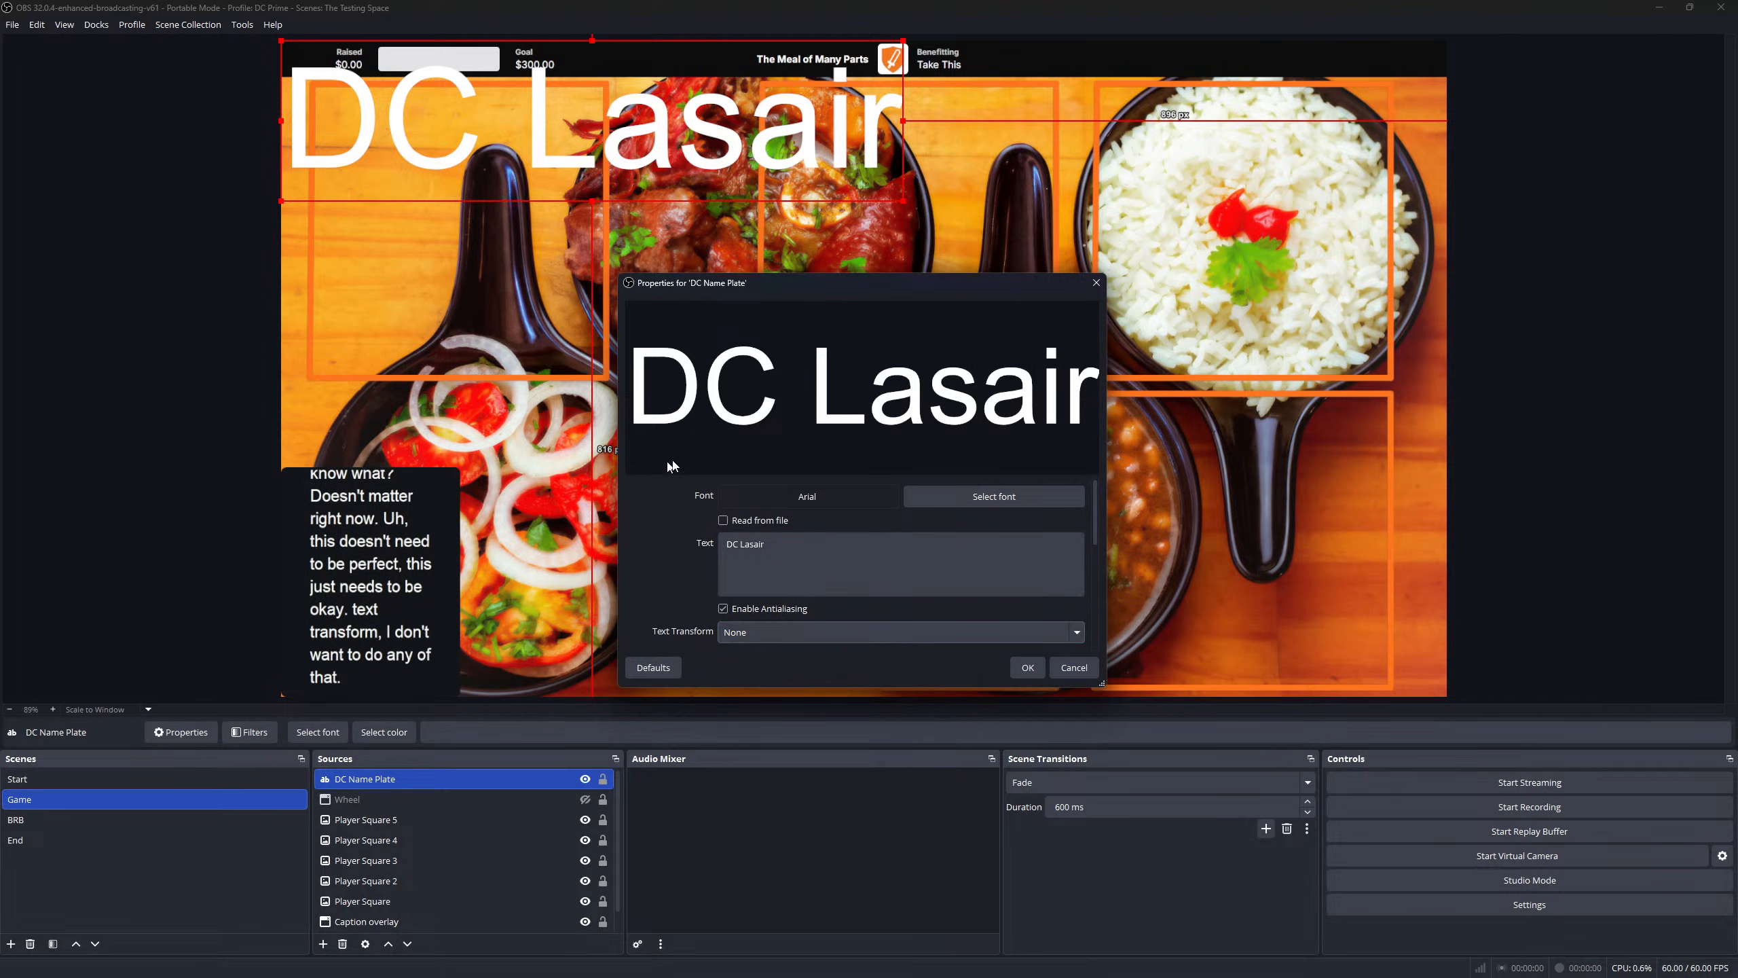
- Shrink the DC Lasair text and place it along the bottom of the top-left orange square
click(1023, 674)
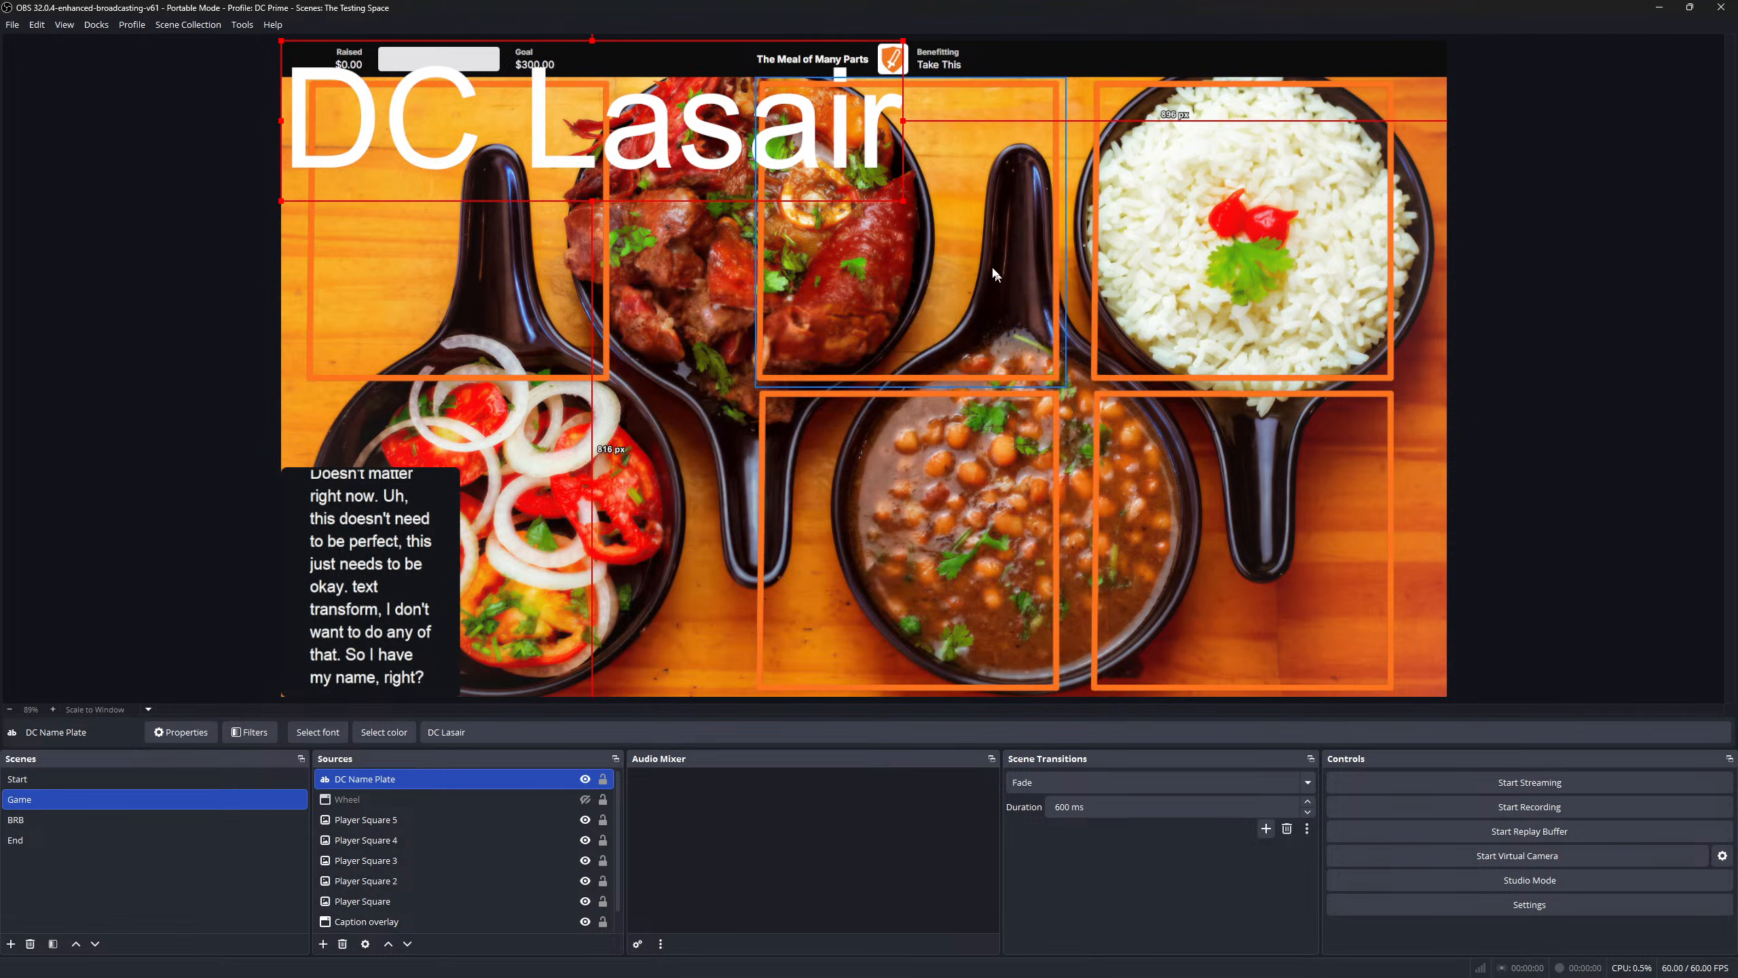
drag(697, 138, 919, 375)
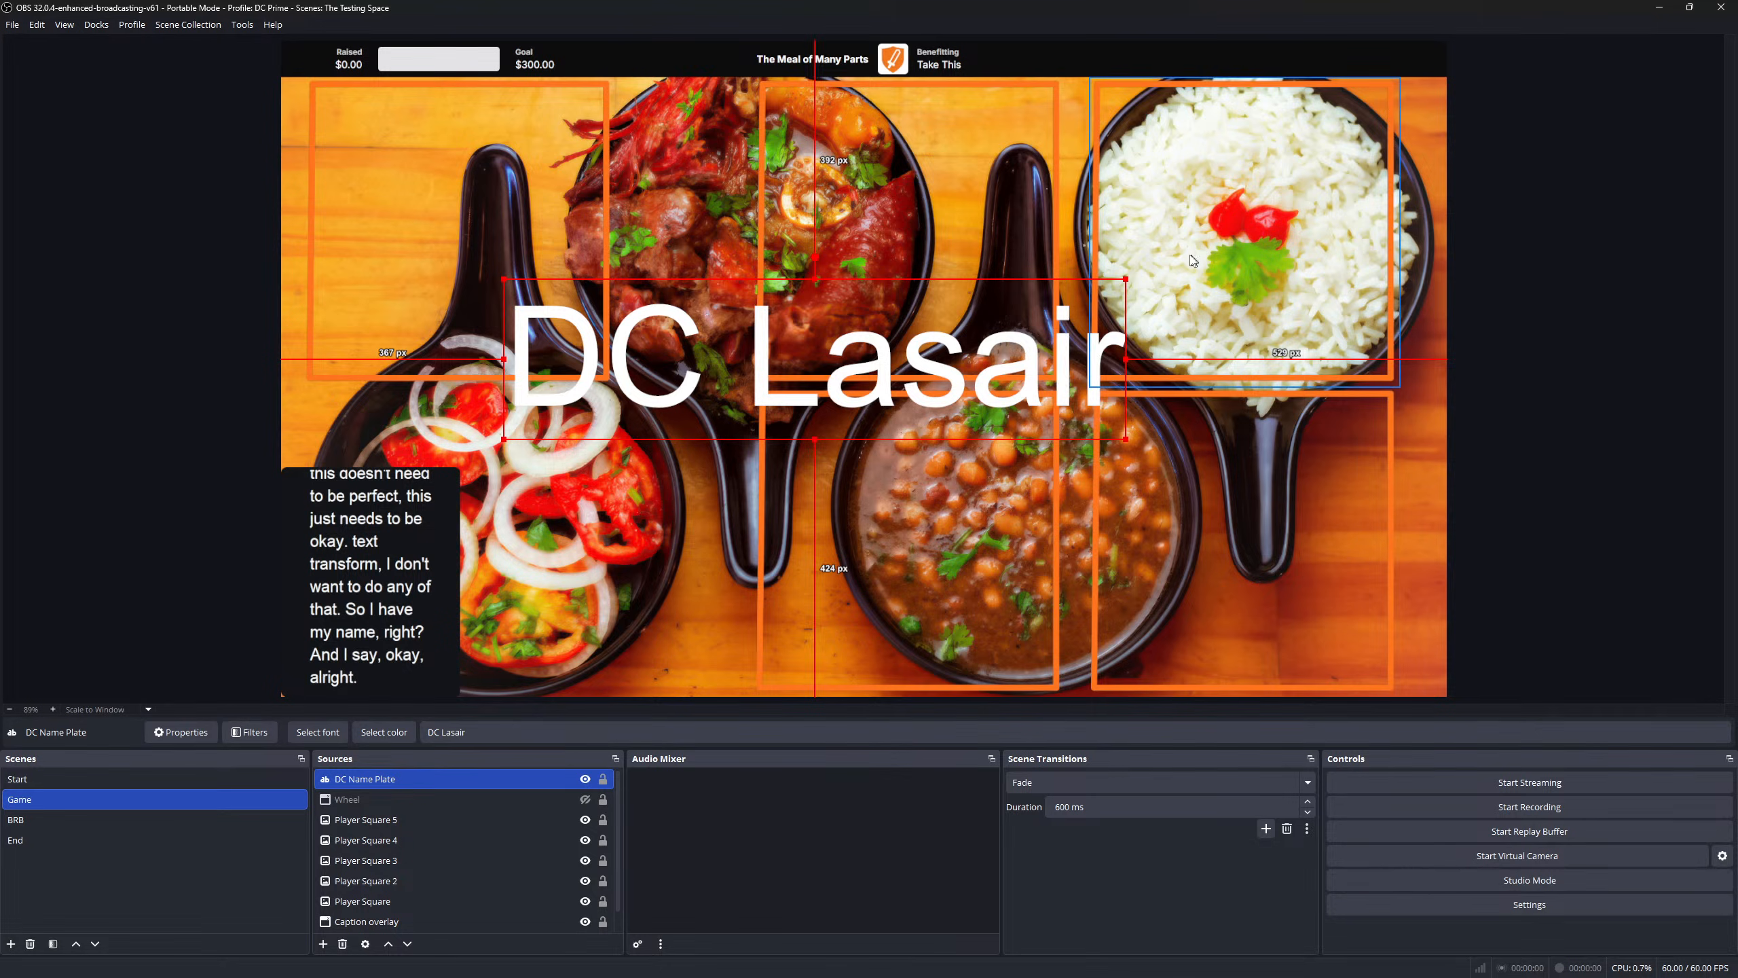
drag(1123, 287, 487, 366)
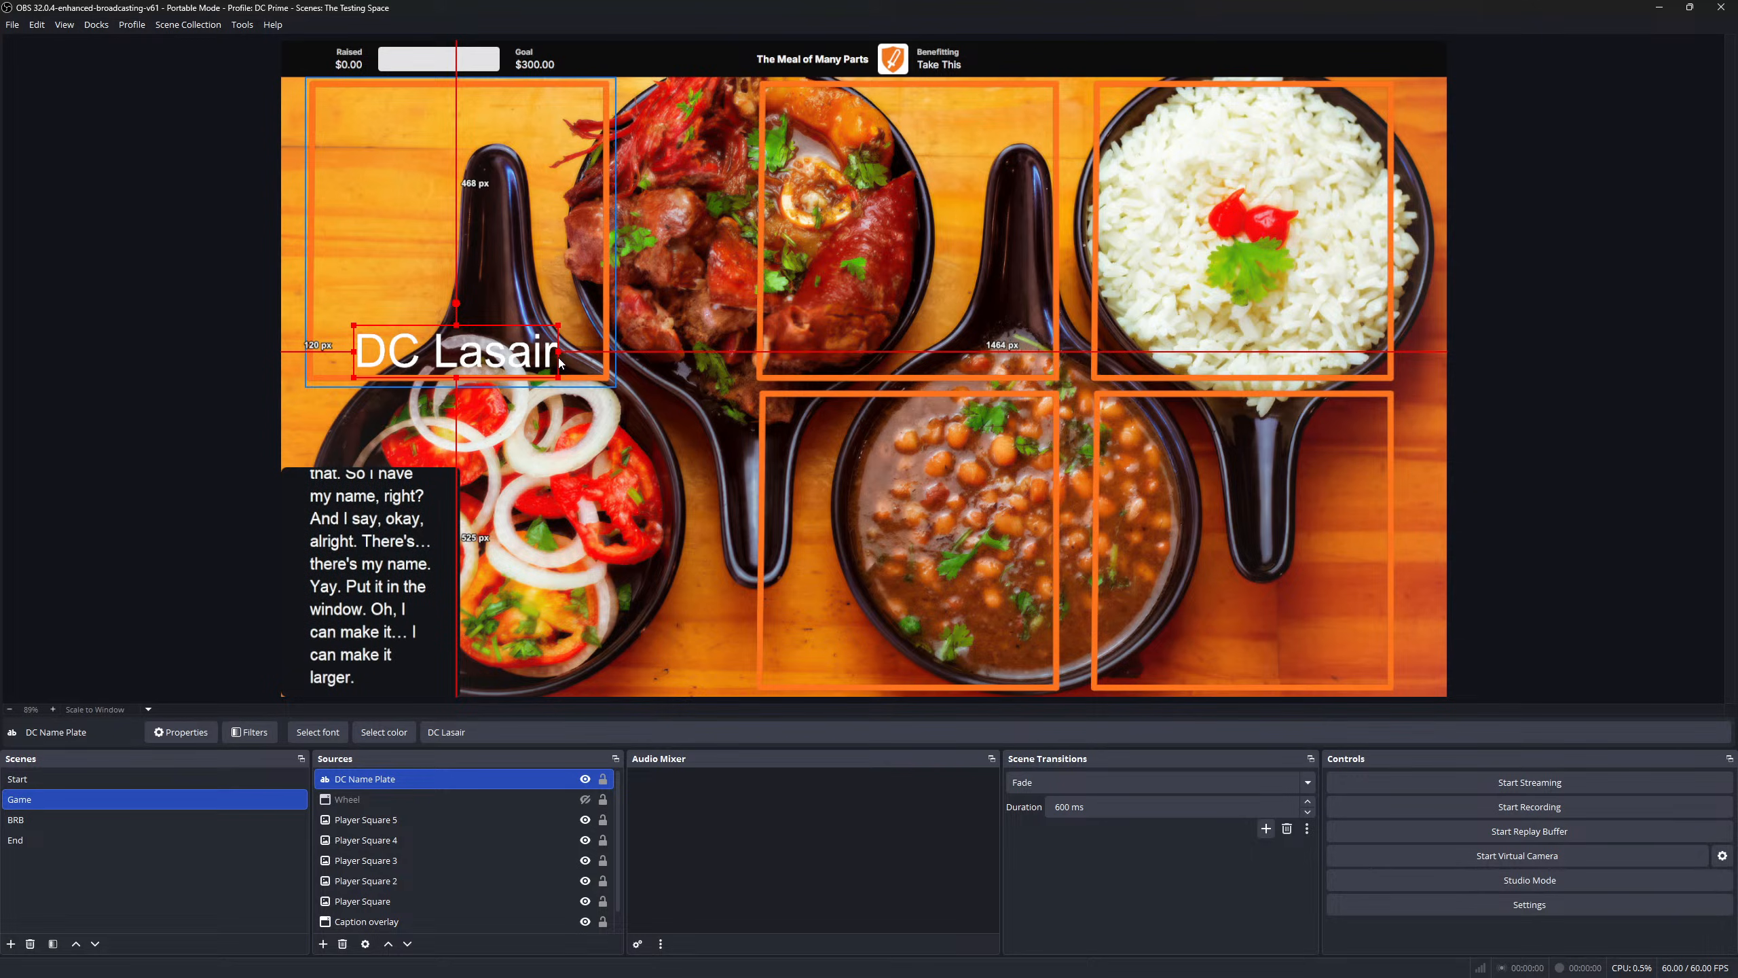
mouse_move(560, 349)
mouse_down()
mouse_move(599, 349)
mouse_move(563, 349)
mouse_up()
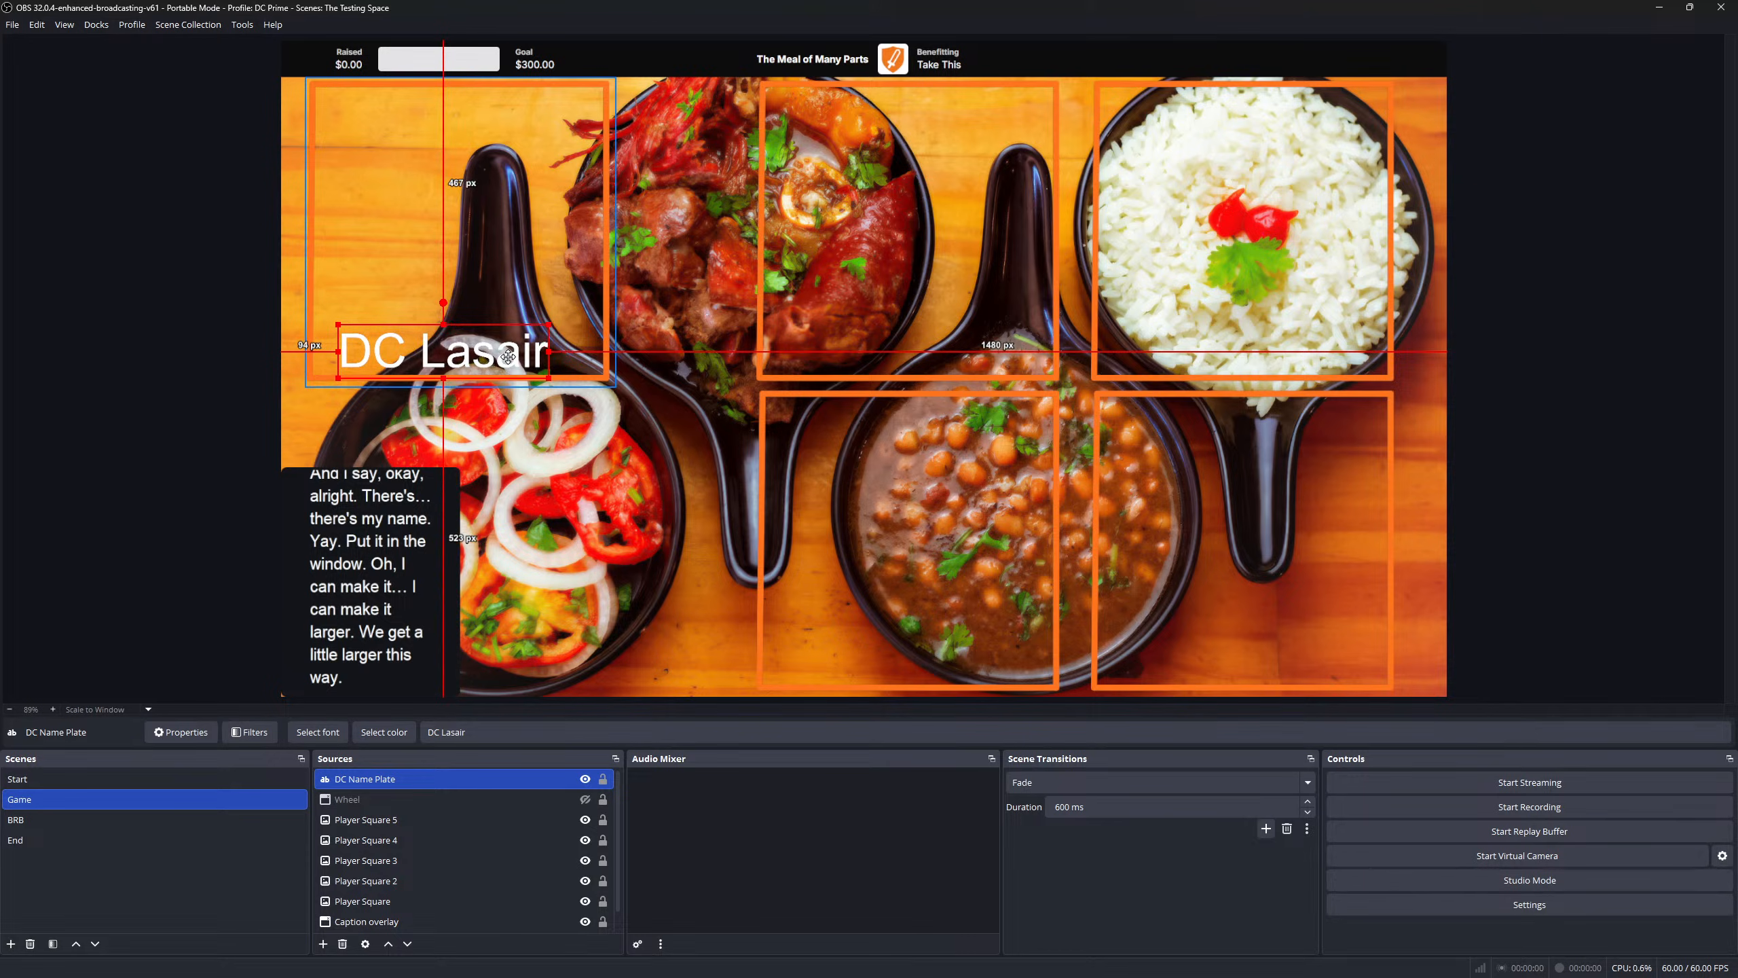
drag(525, 362, 518, 360)
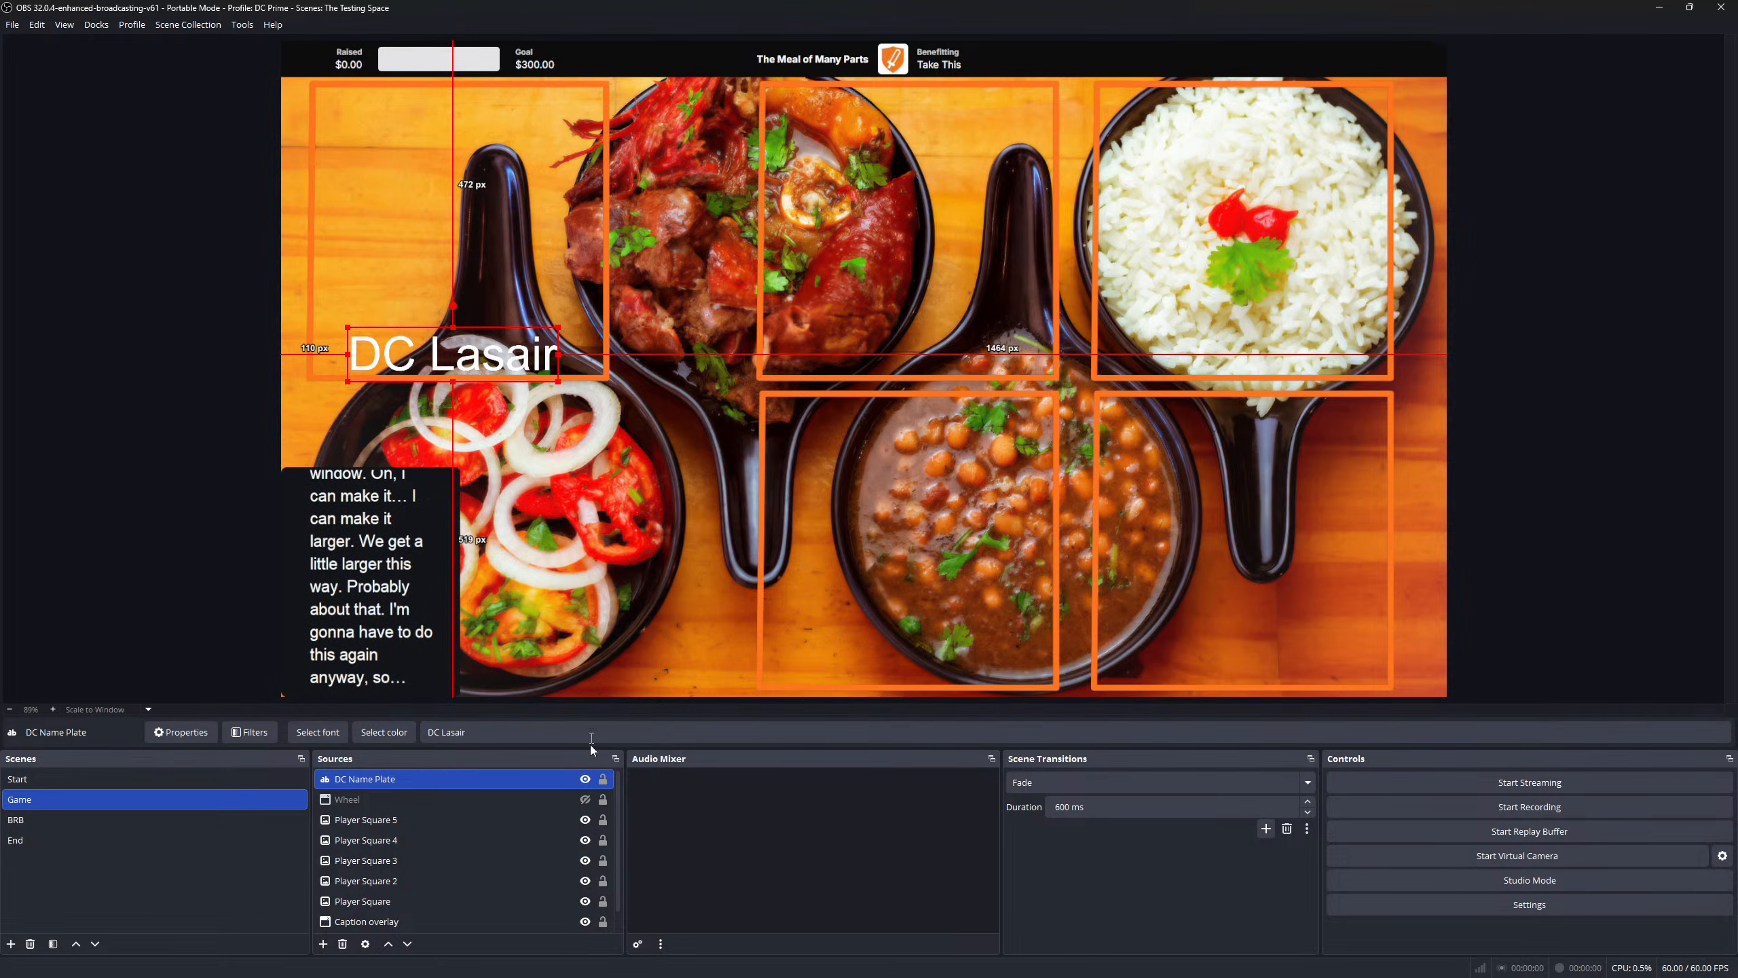
- Create an Image Slide Show source in the Game scene and start adding image files
click(324, 943)
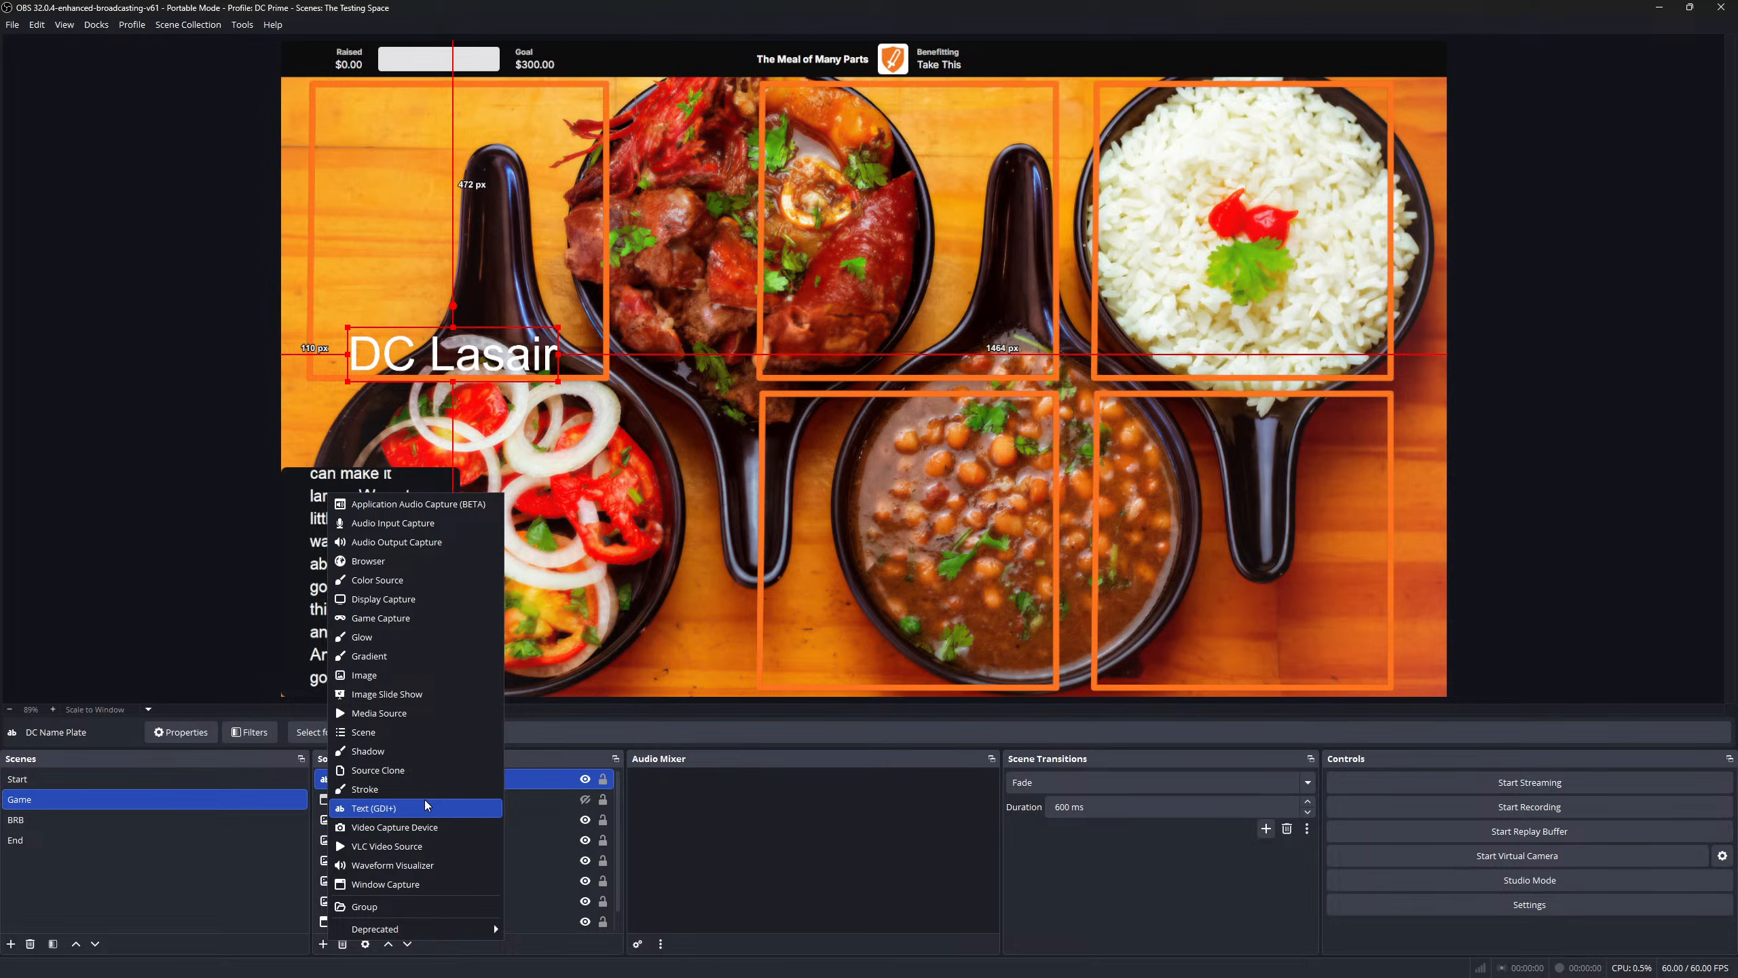
click(435, 695)
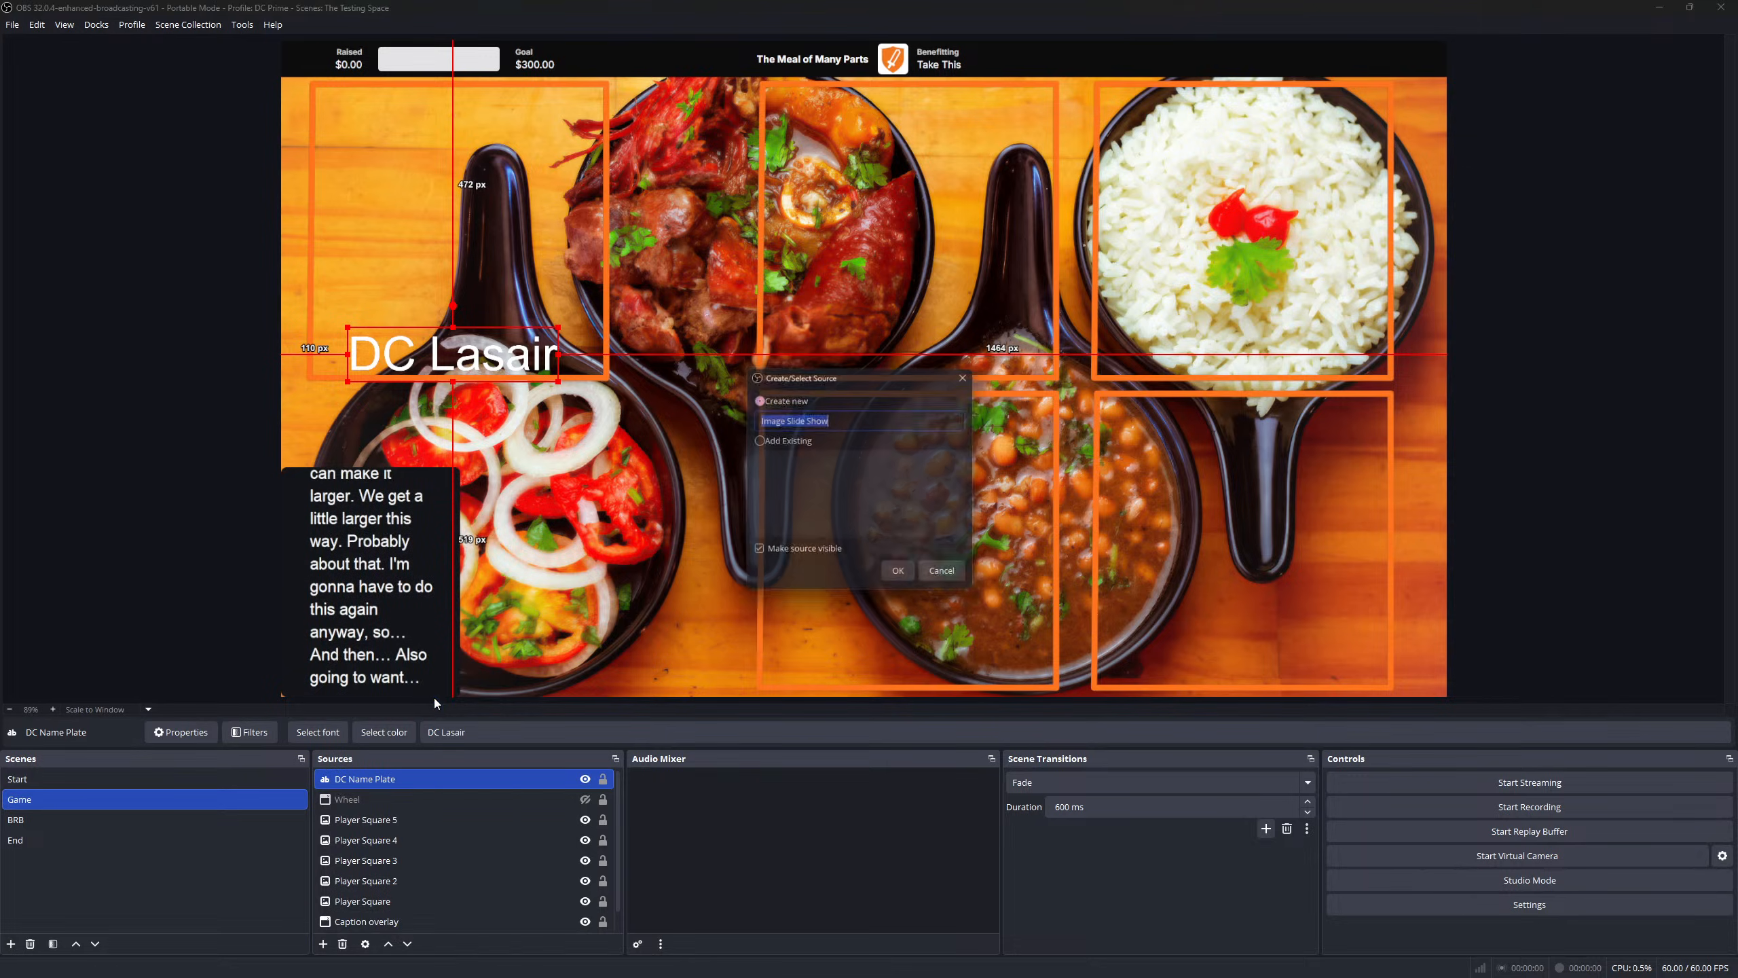
click(903, 576)
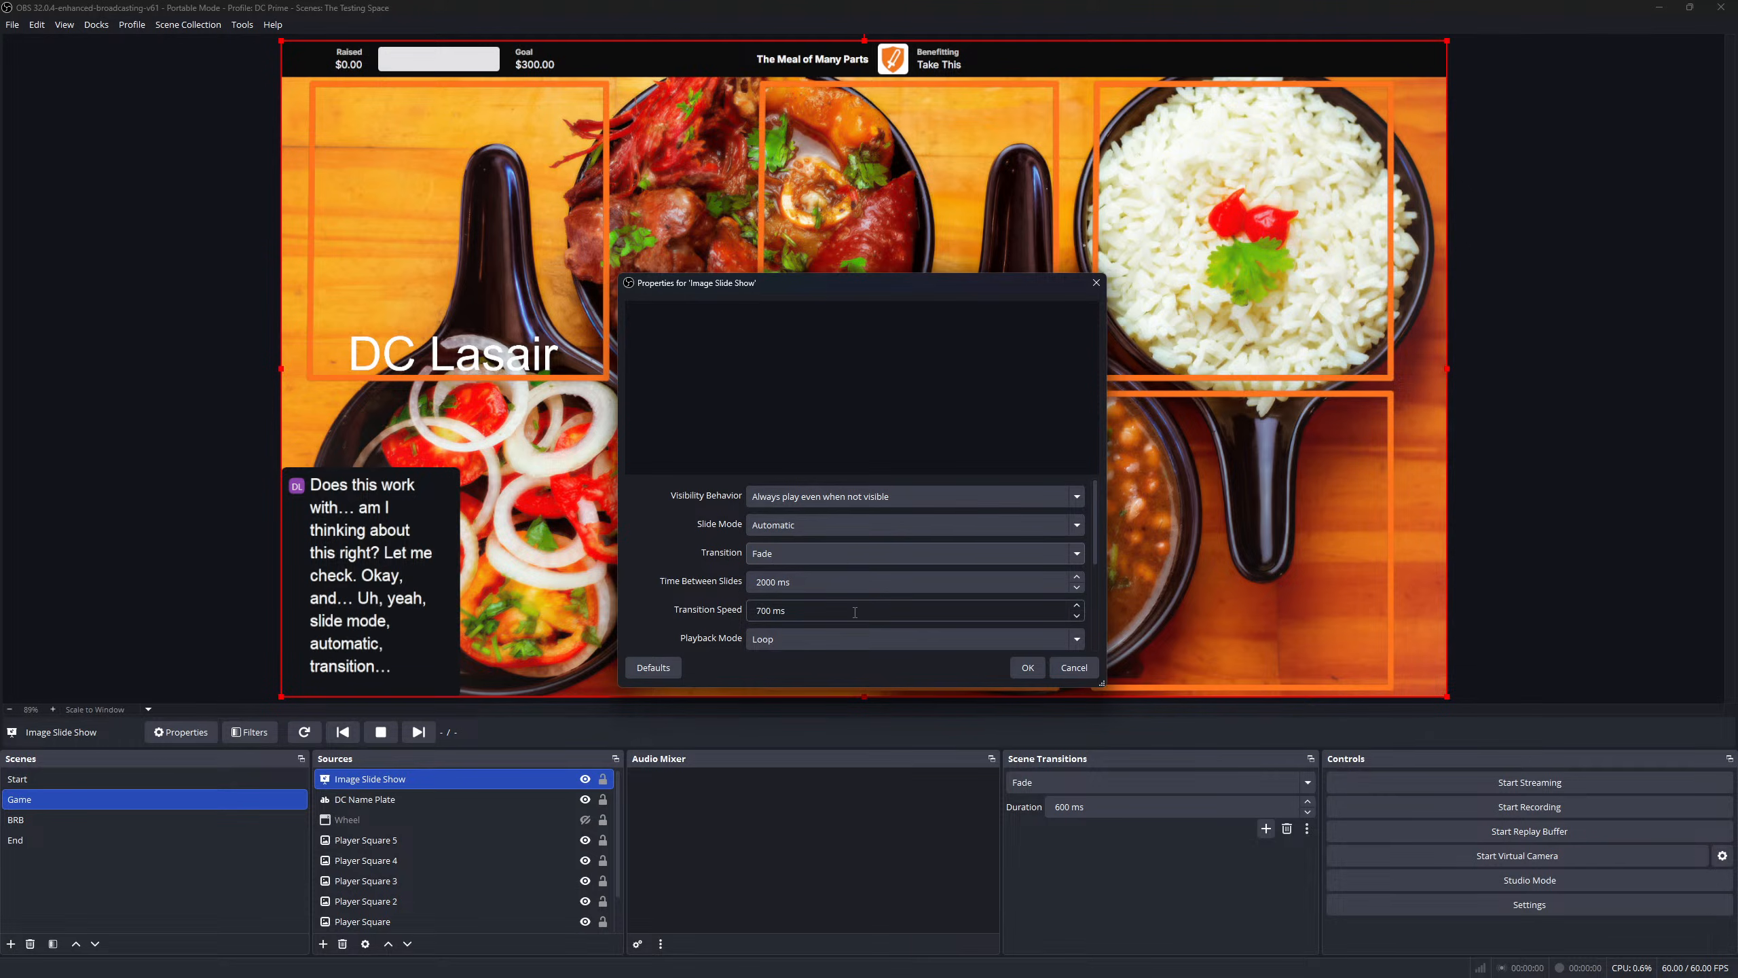
scroll(855, 611, down, 2)
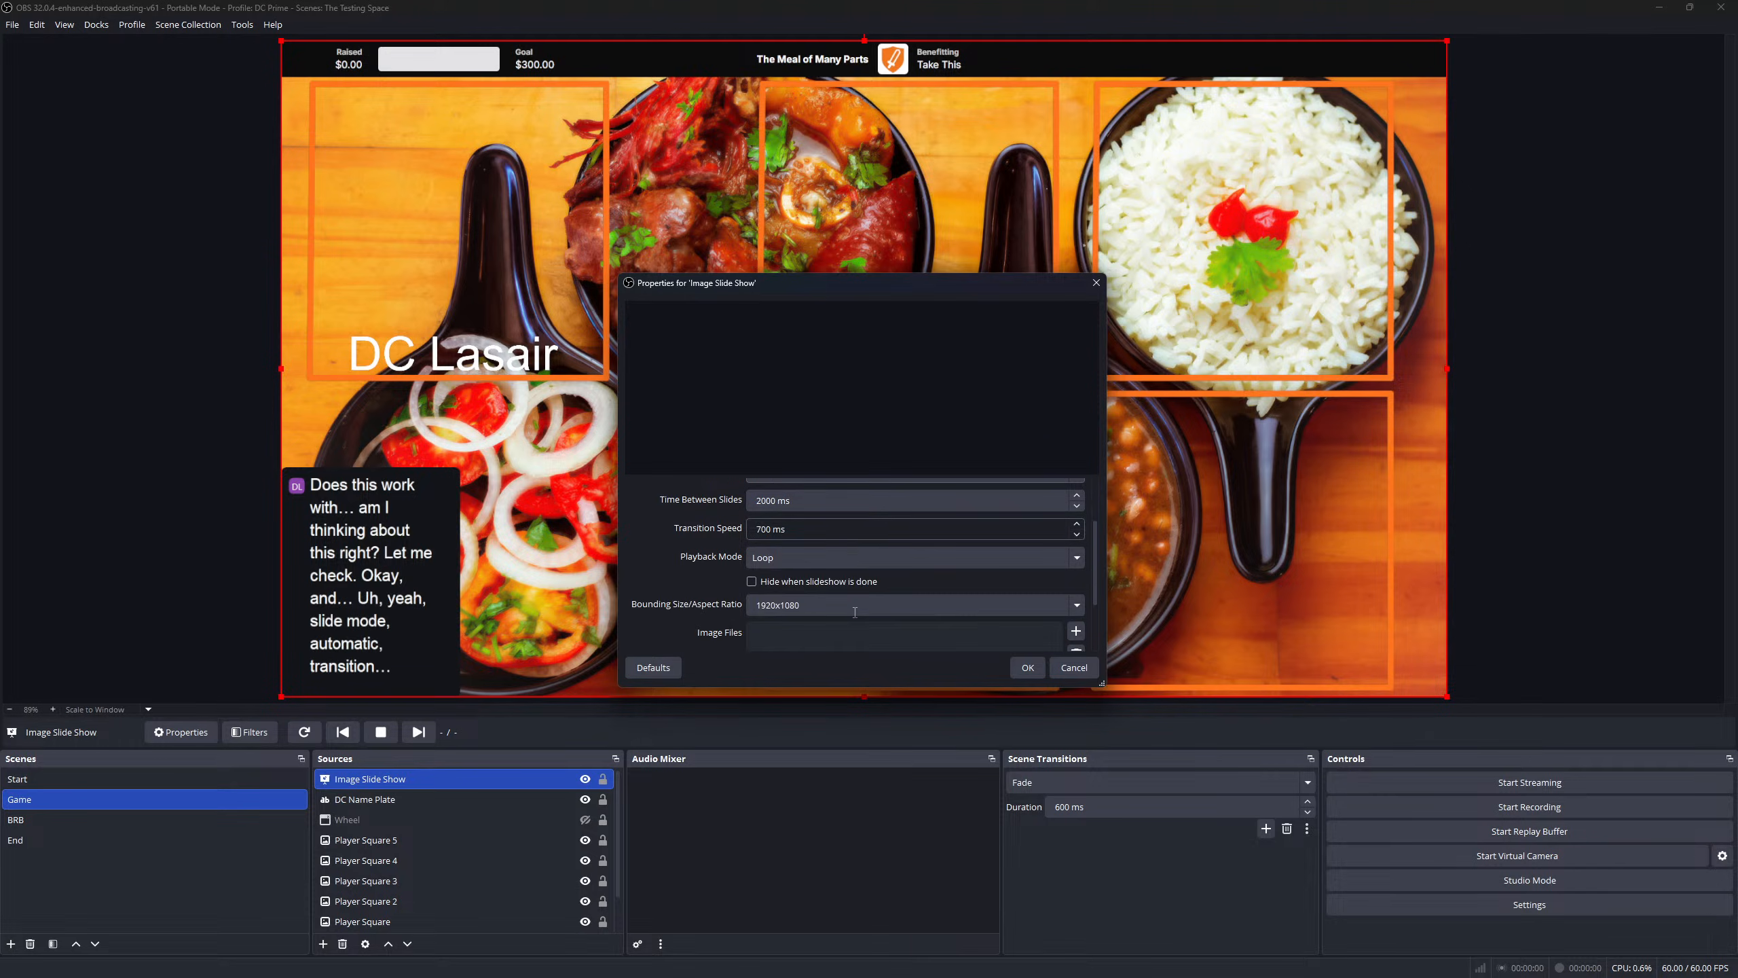
click(1076, 630)
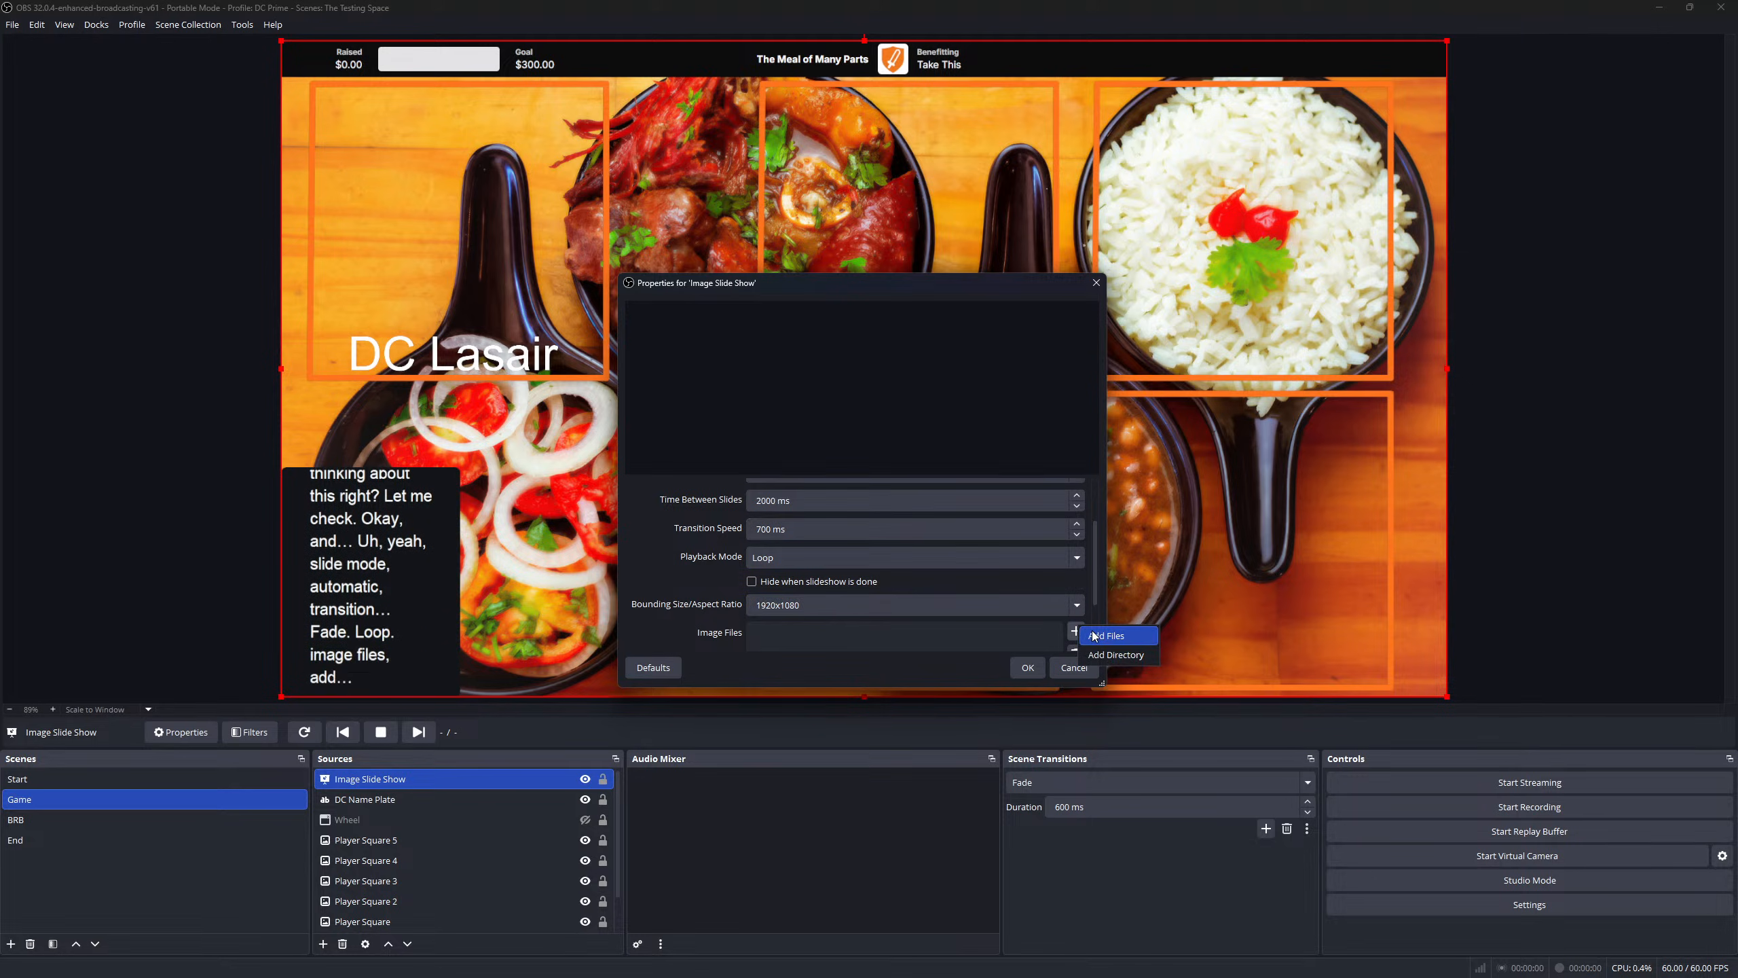